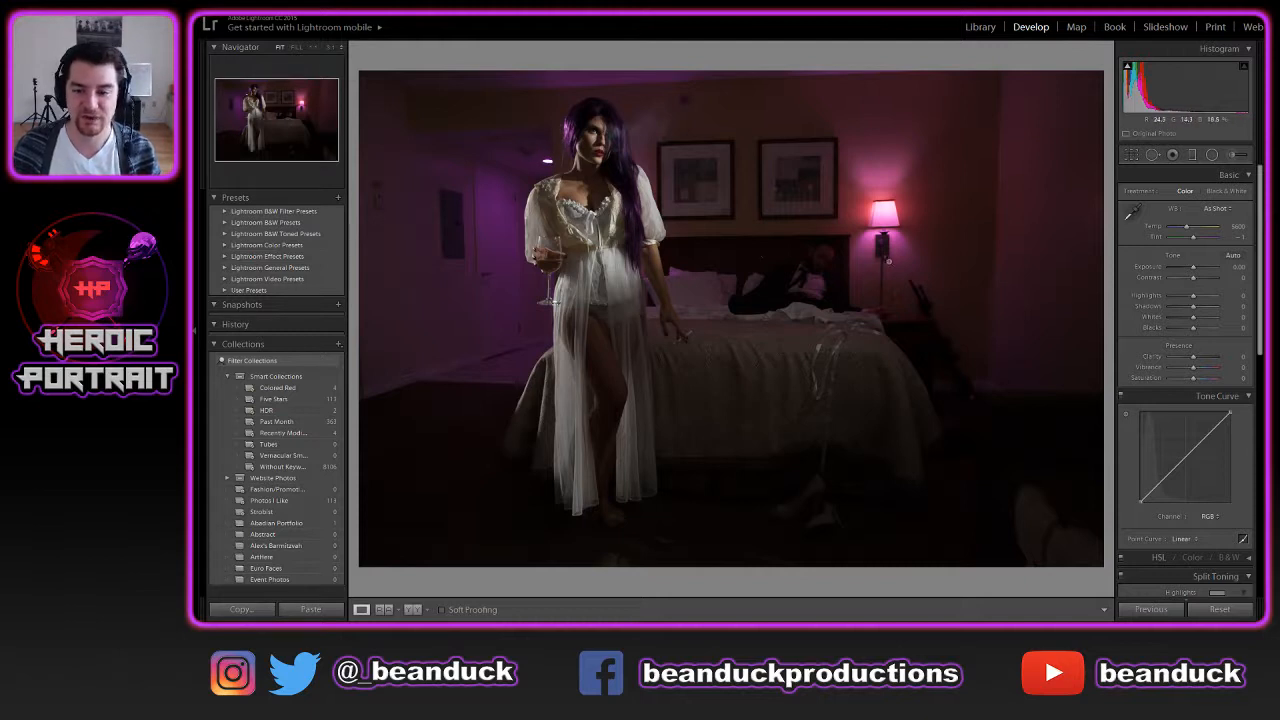
Inspect the wall lamp, the woman's face and hair, and the wine glass in her hand up close
click(900, 216)
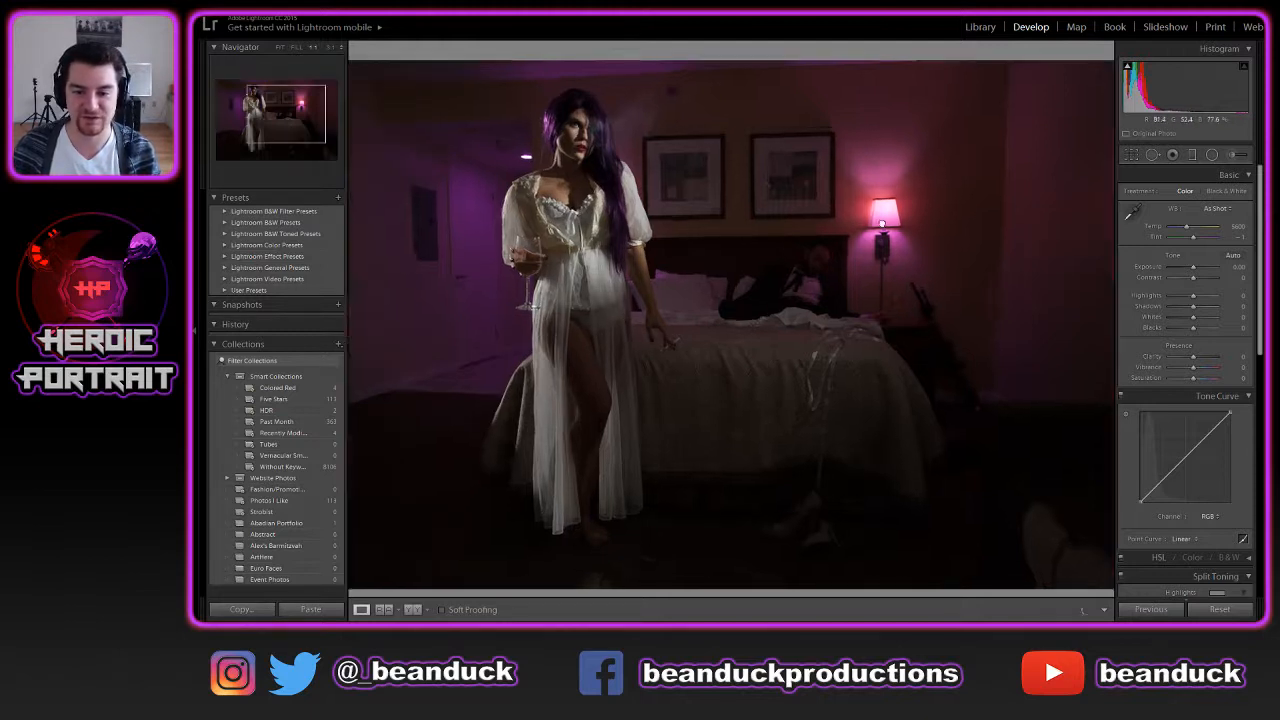
click(741, 132)
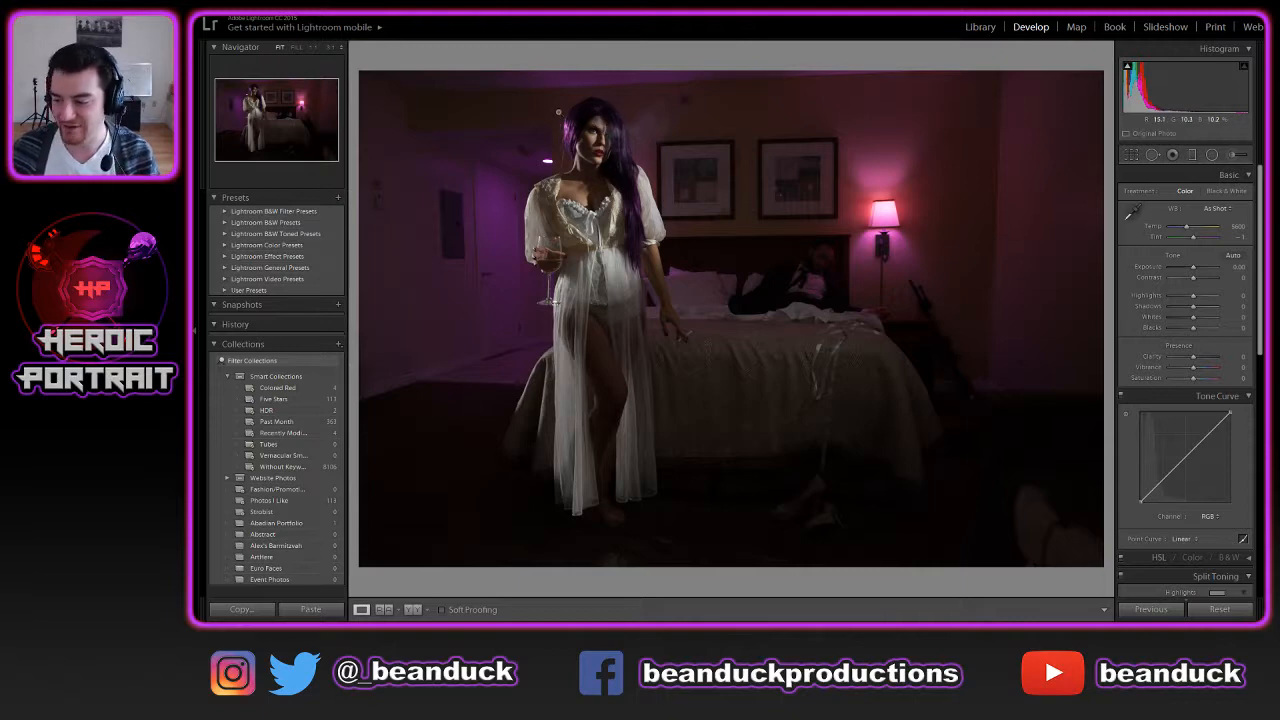
click(558, 112)
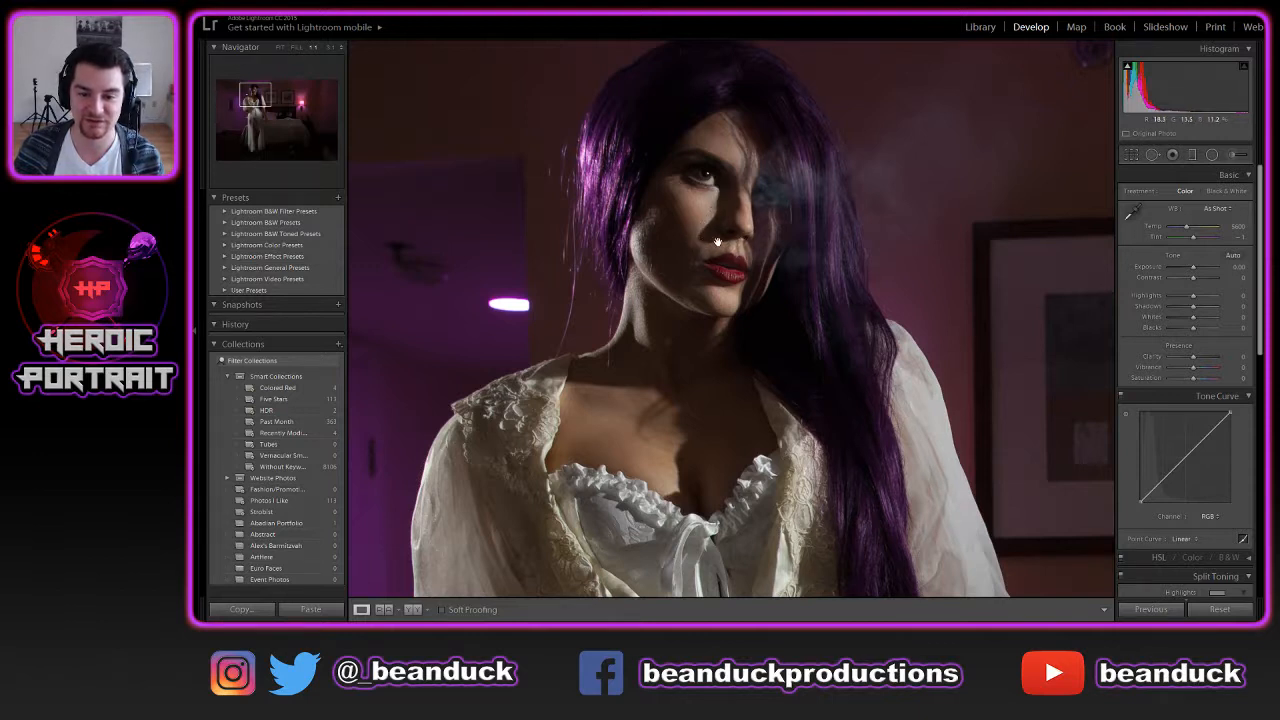
click(935, 207)
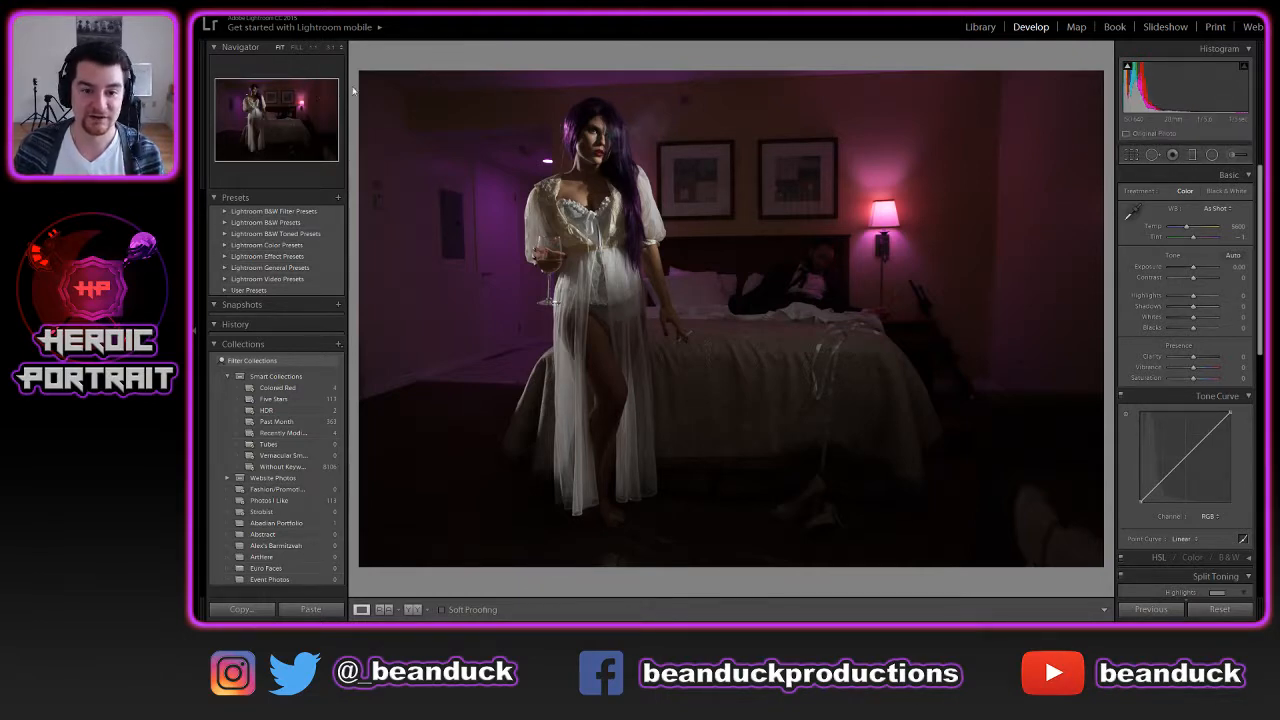
click(511, 128)
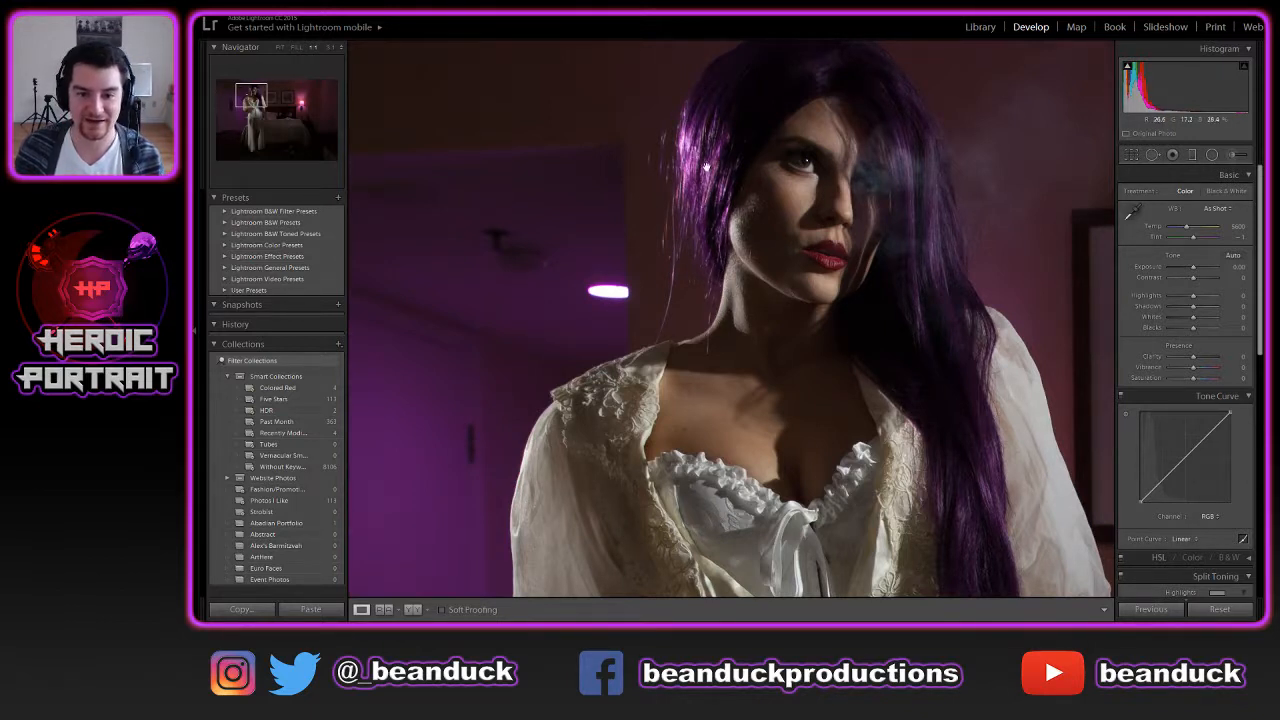
drag(704, 268, 792, 103)
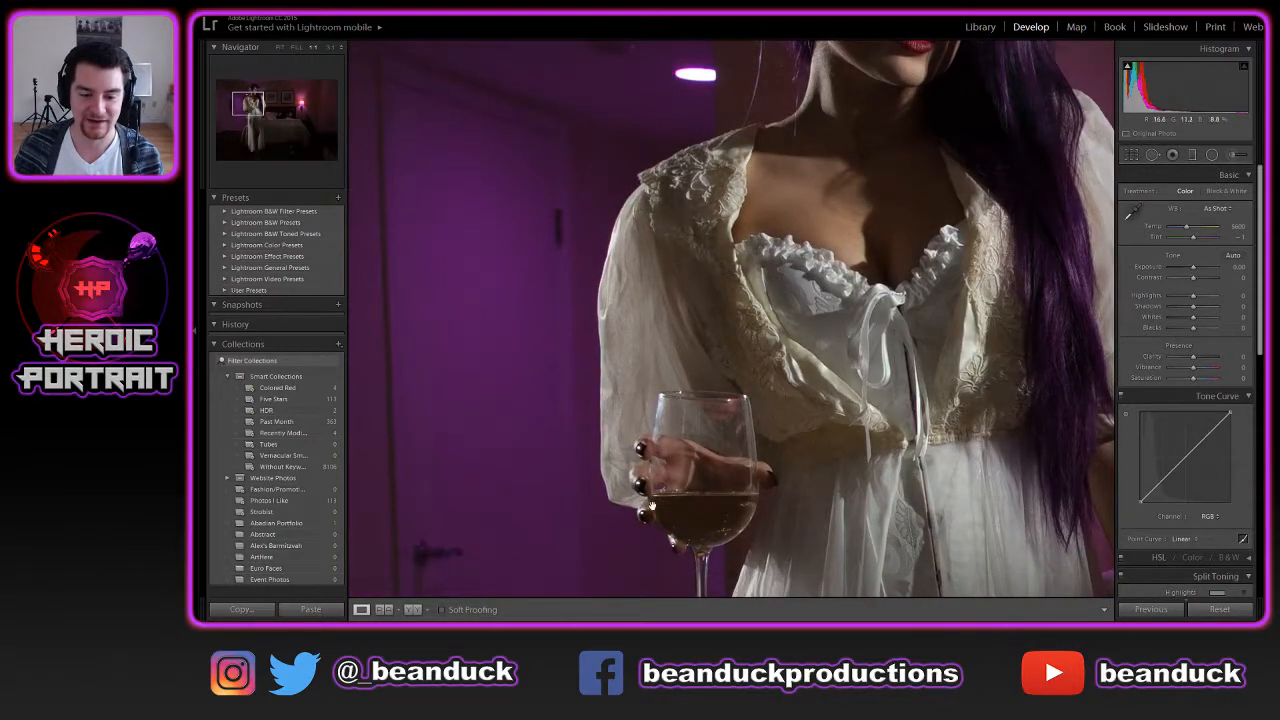
drag(654, 508, 659, 416)
click(720, 475)
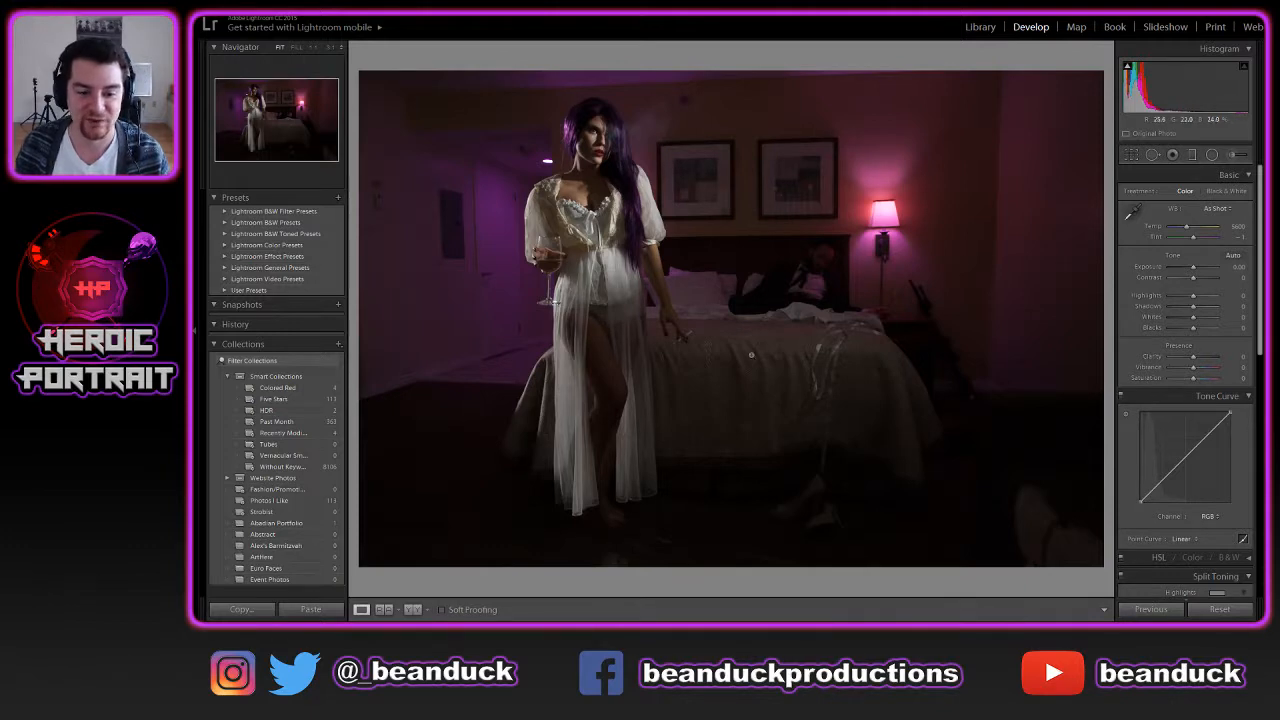
Examine the dark floor near her feet, the foreground corner, the bed, and the rifle by the nightstand at close range
click(670, 556)
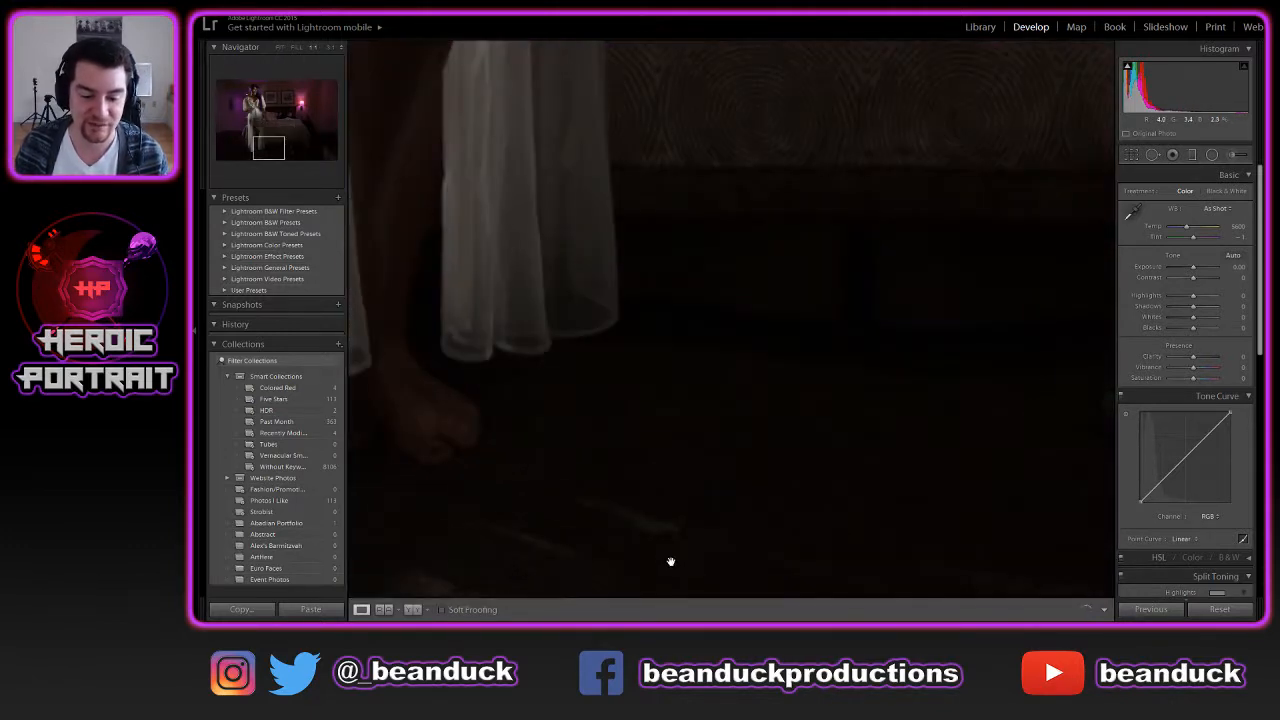
drag(670, 561, 766, 320)
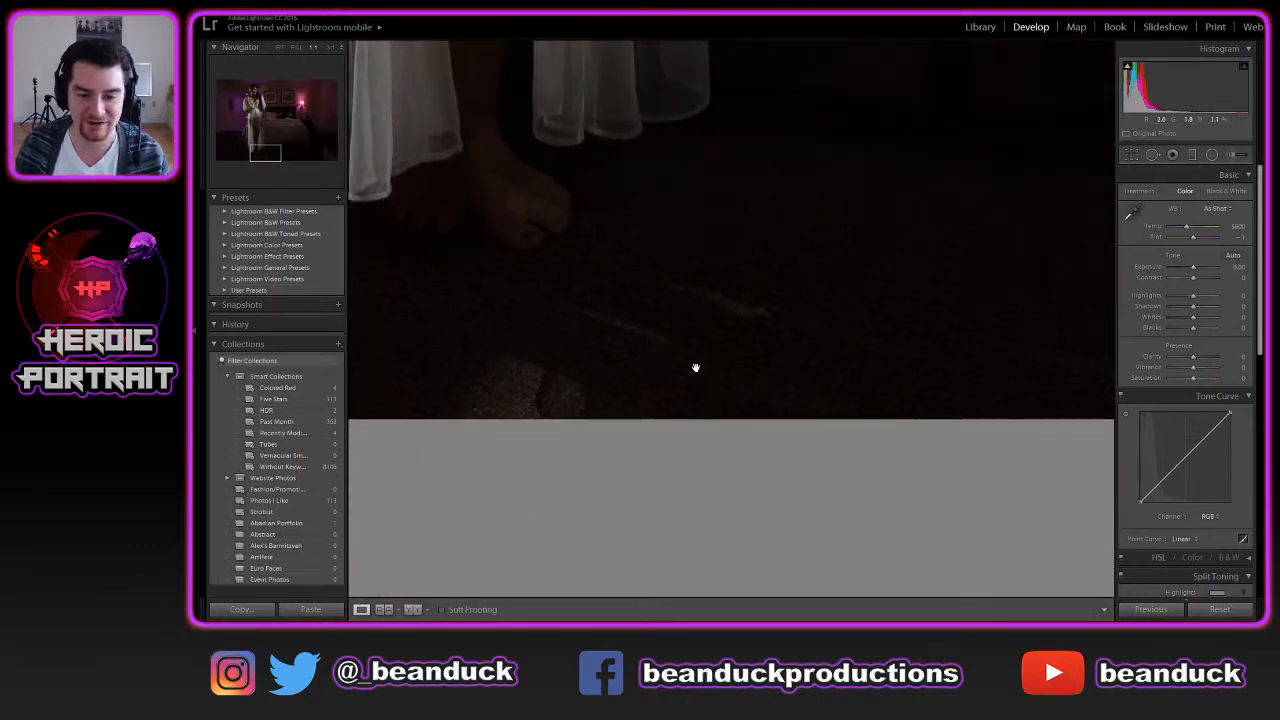
click(985, 343)
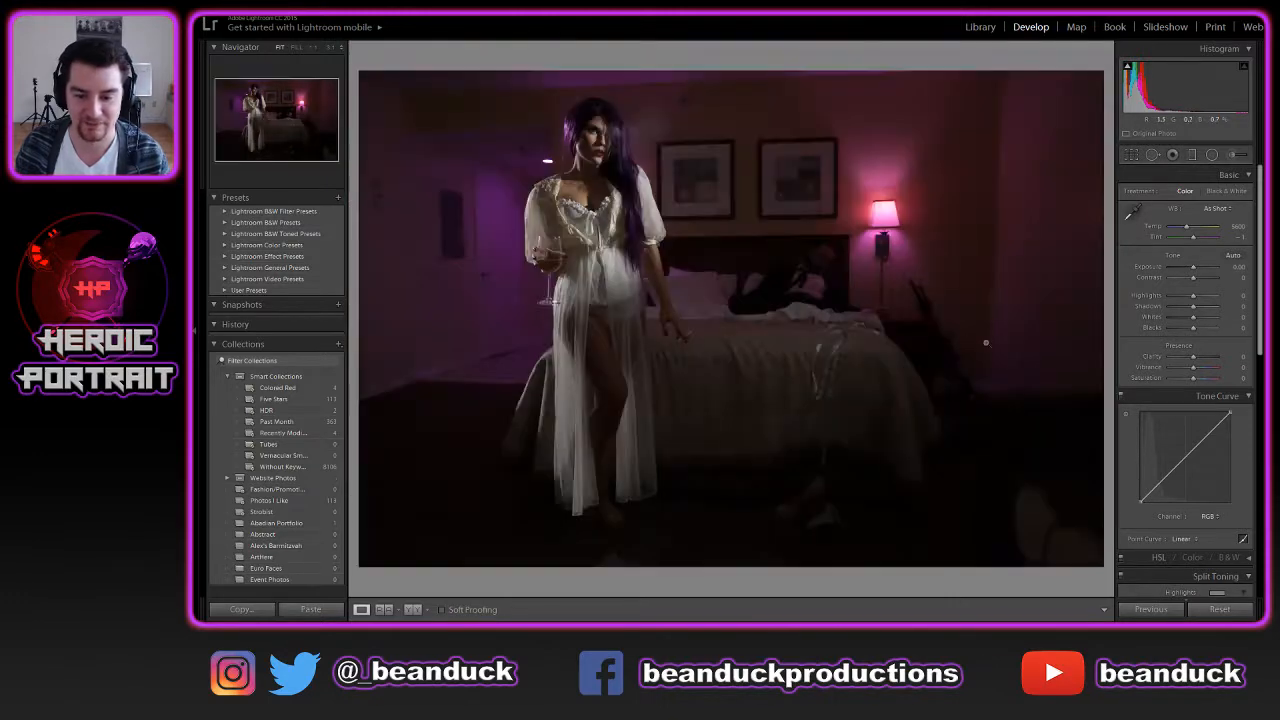
click(1080, 520)
drag(1080, 520, 797, 349)
click(797, 349)
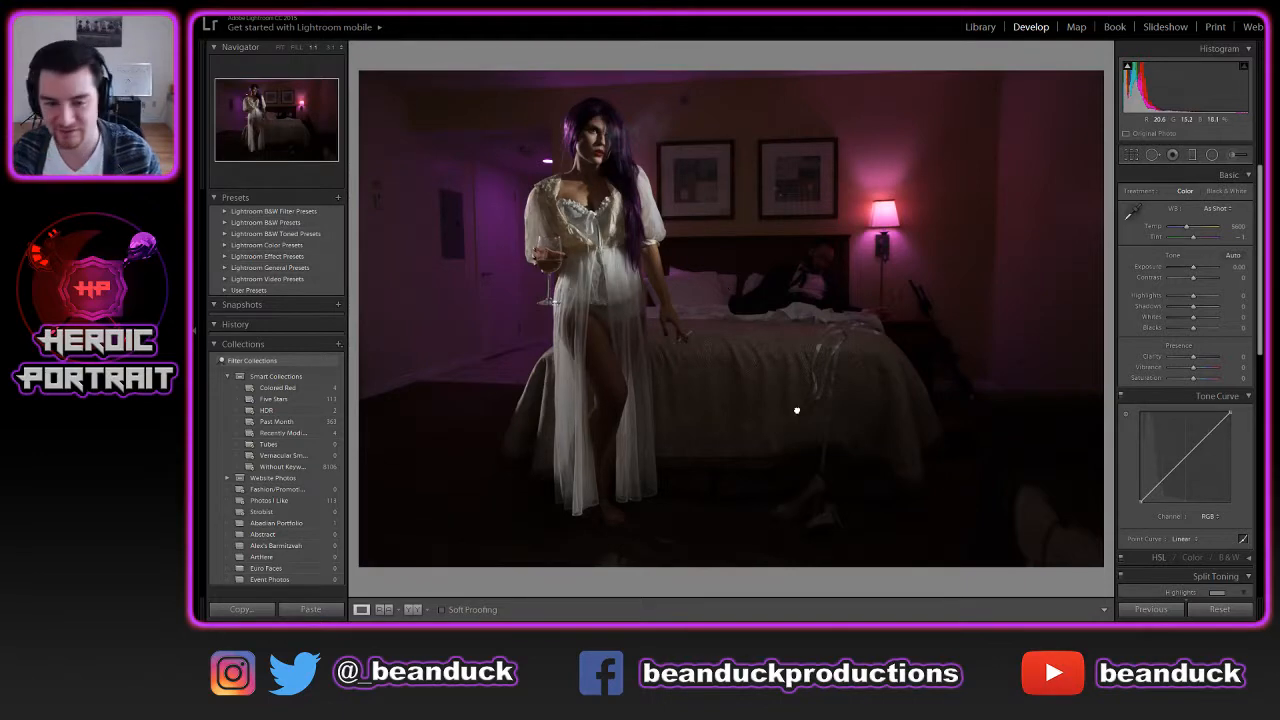
click(797, 410)
click(794, 411)
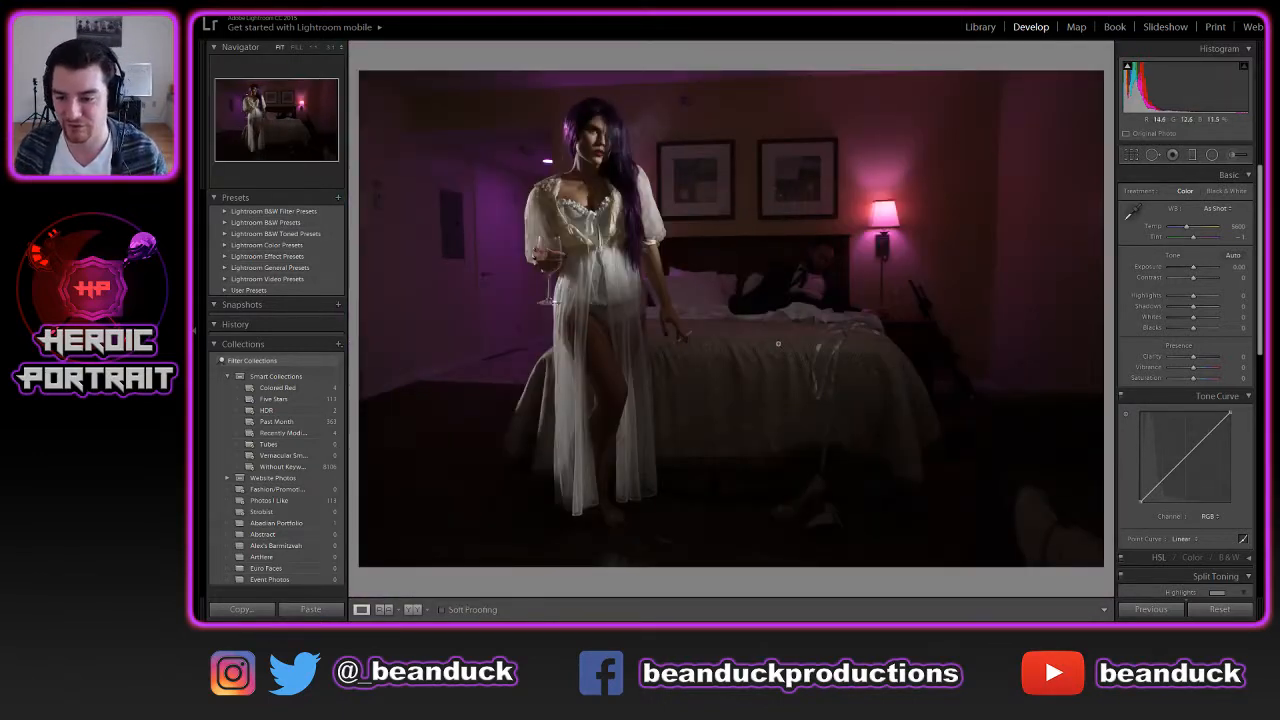
click(952, 327)
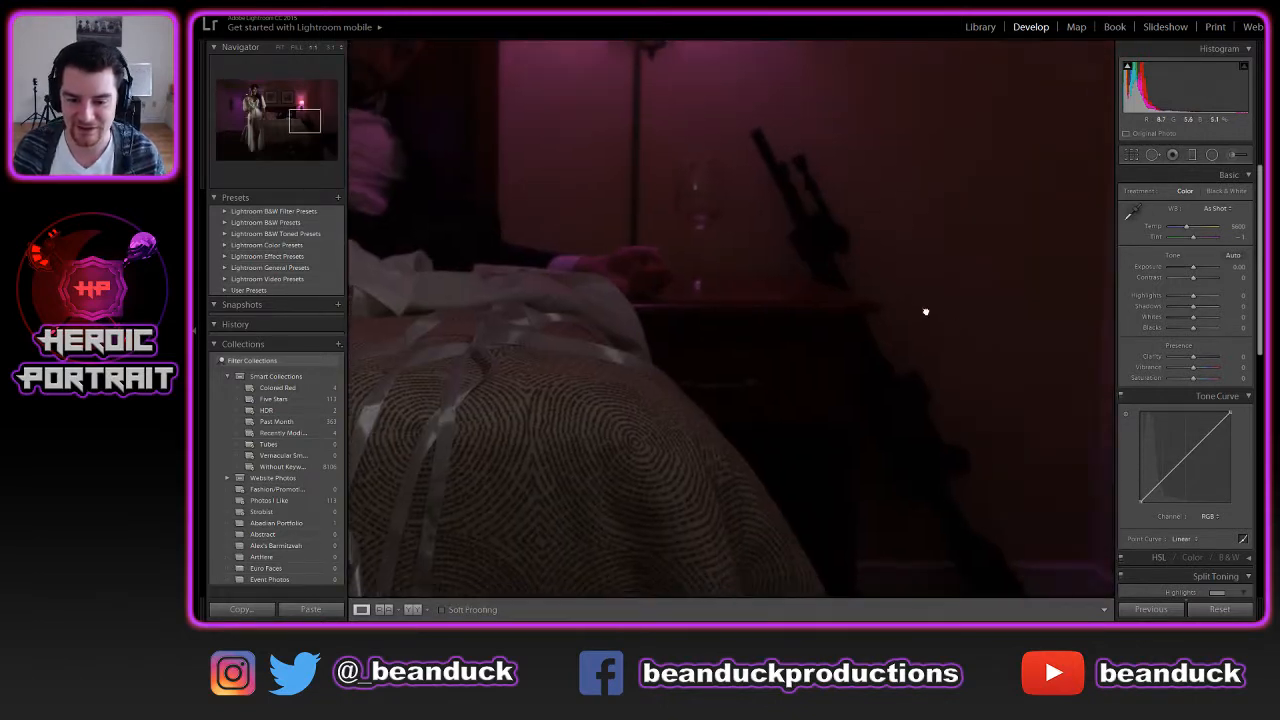
drag(925, 312, 551, 211)
click(586, 209)
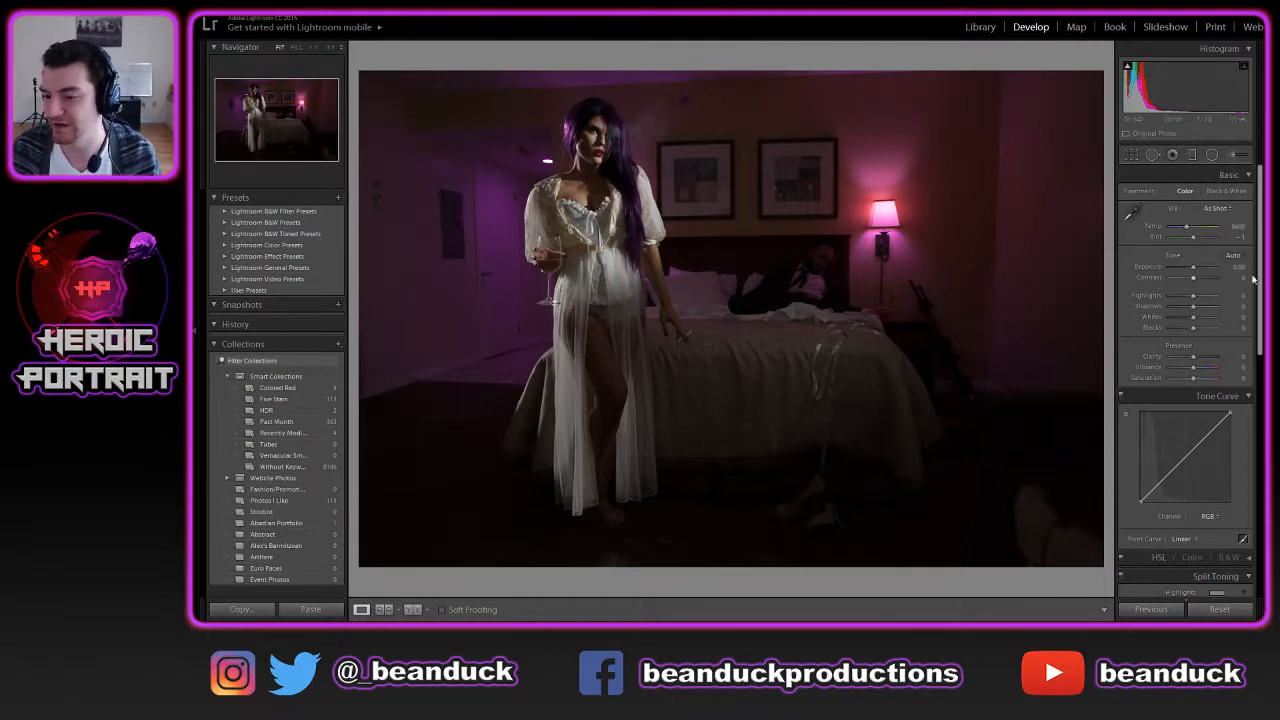
scroll(1257, 258, down, 5)
scroll(1257, 258, down, 3)
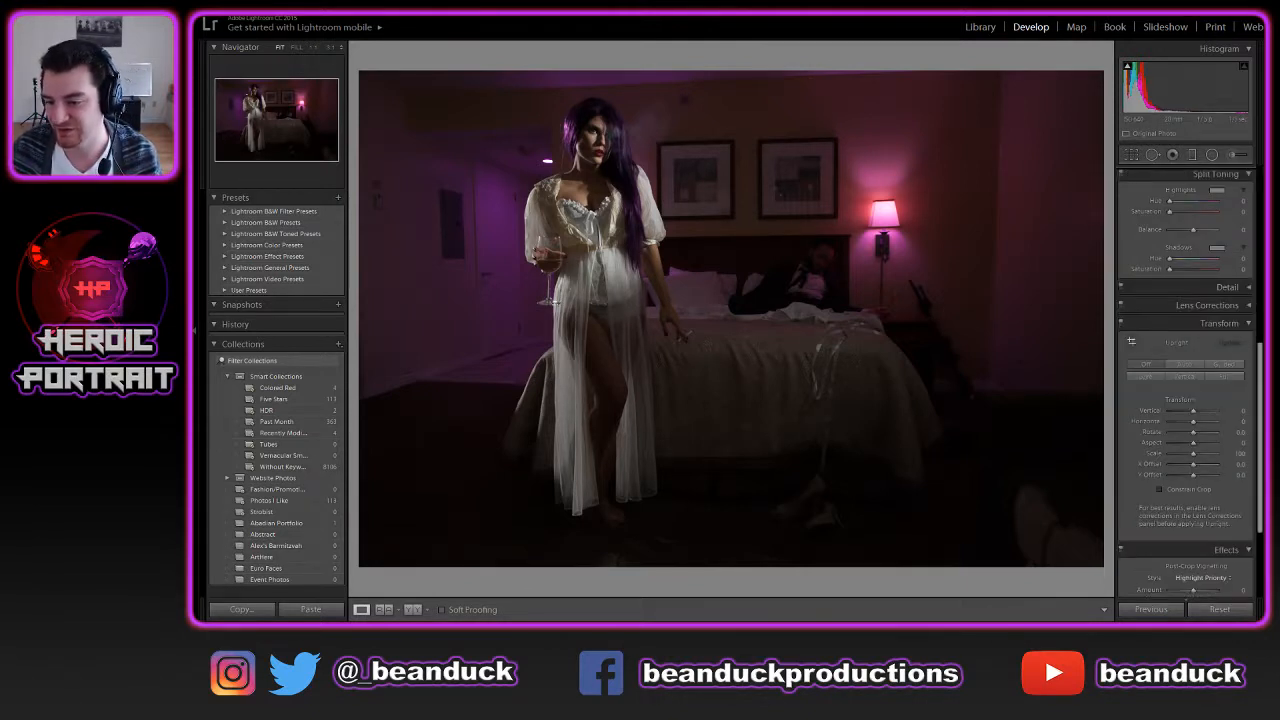
scroll(1251, 550, down, 3)
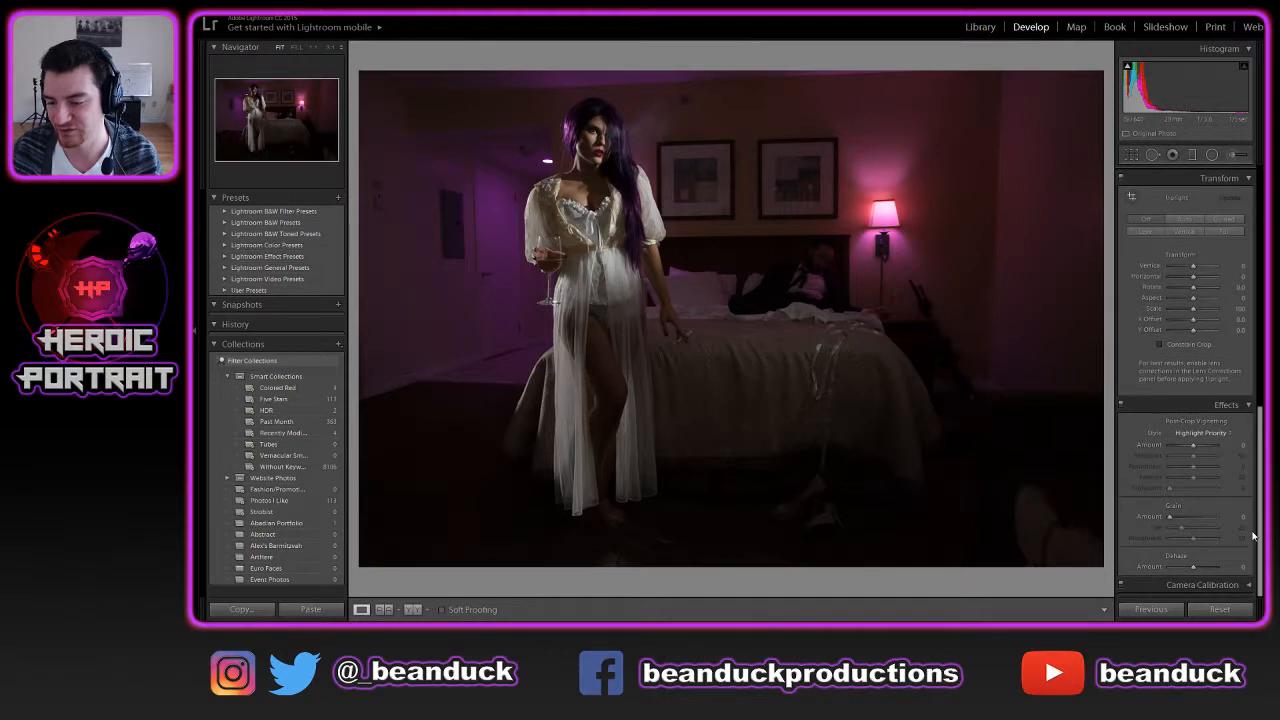
scroll(1253, 537, up, 10)
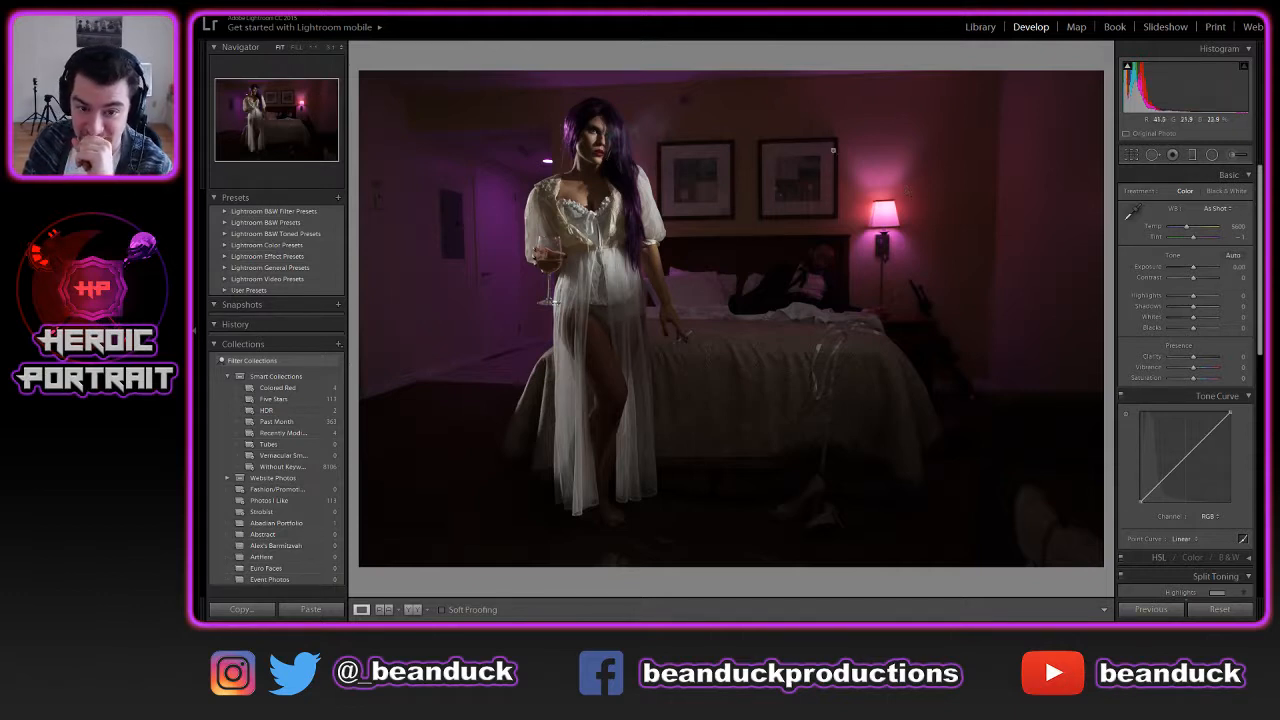
click(372, 172)
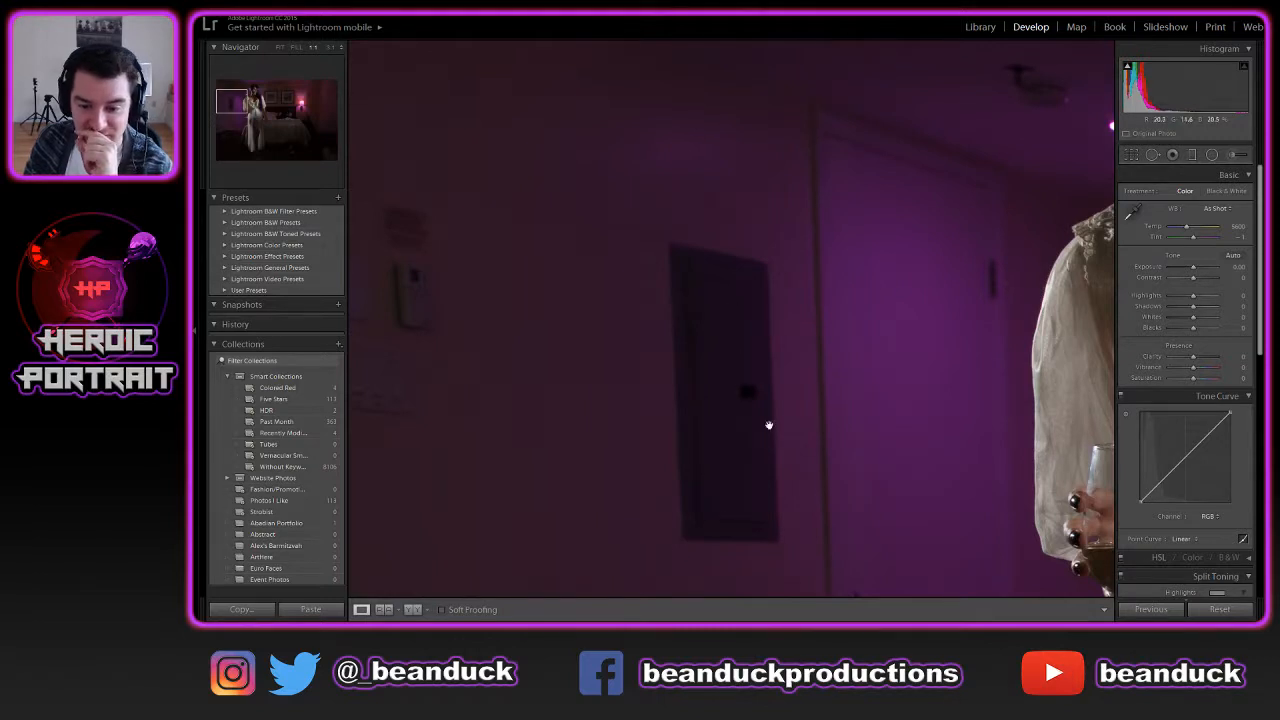
click(731, 454)
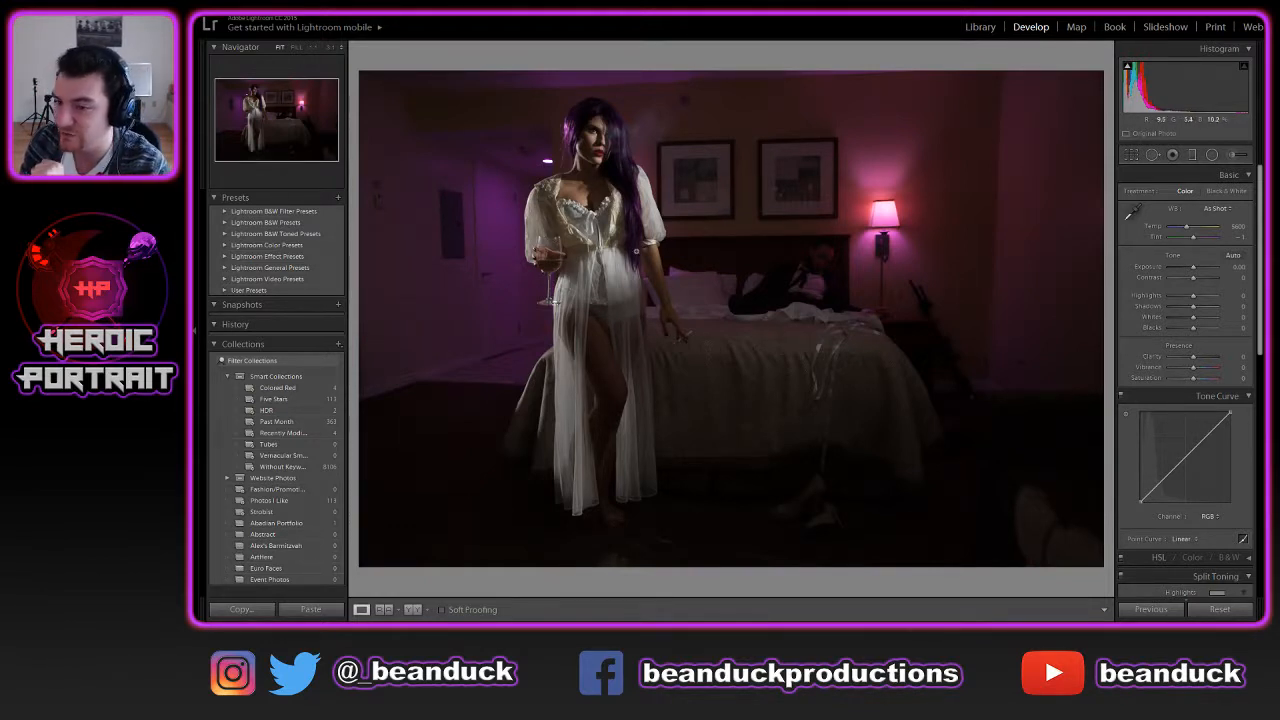
Set the photo's white balance temperature to 5300, undoing and redoing the change to compare the two looks
click(1236, 228)
text(5300)
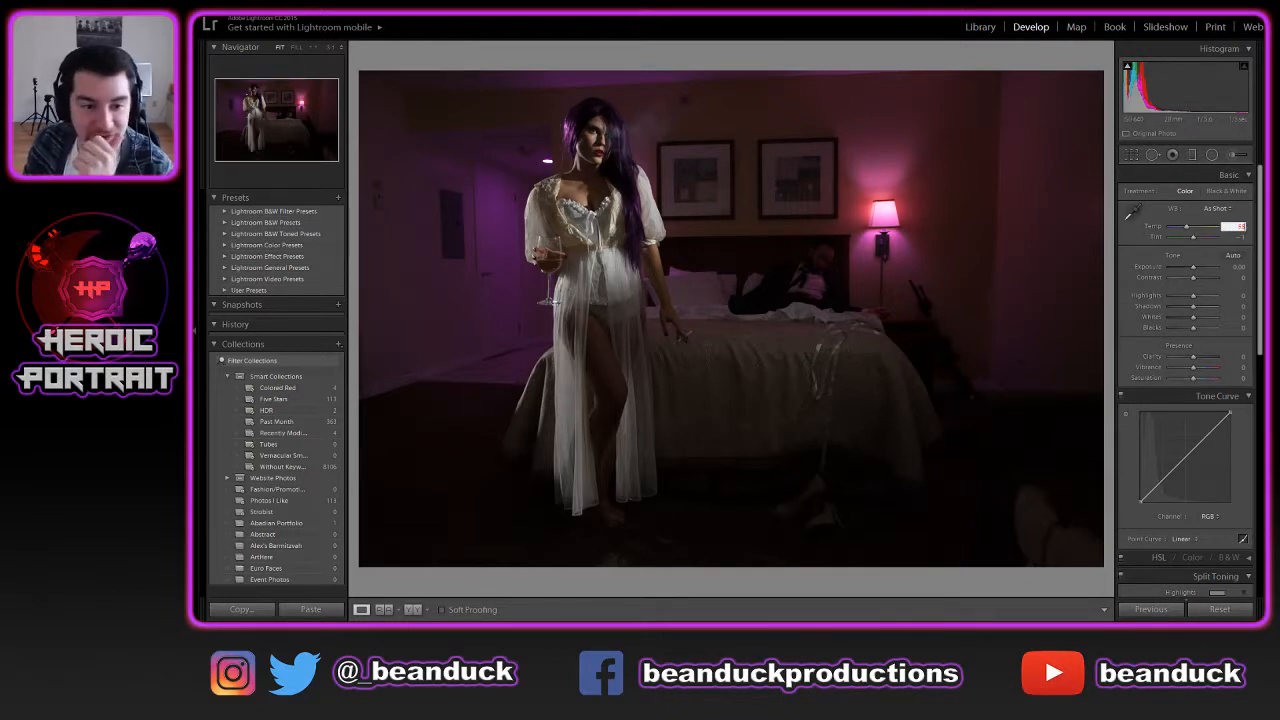
key(Return)
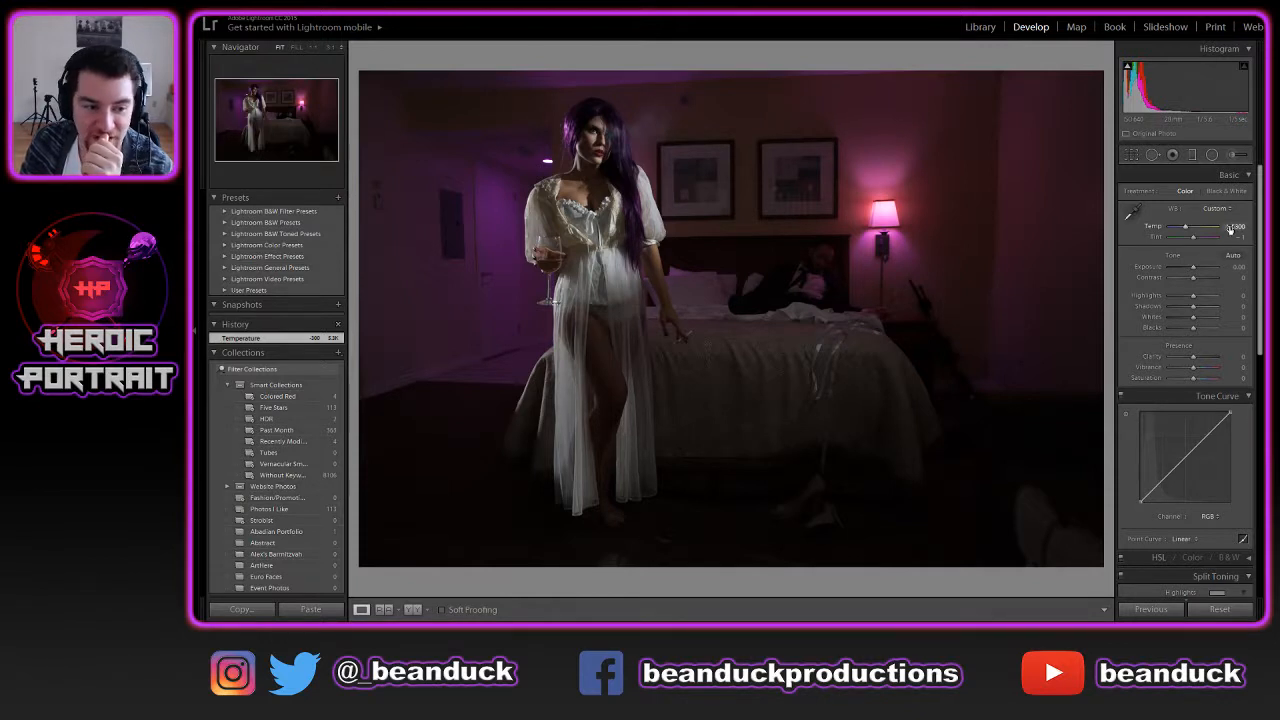
key(ctrl+z)
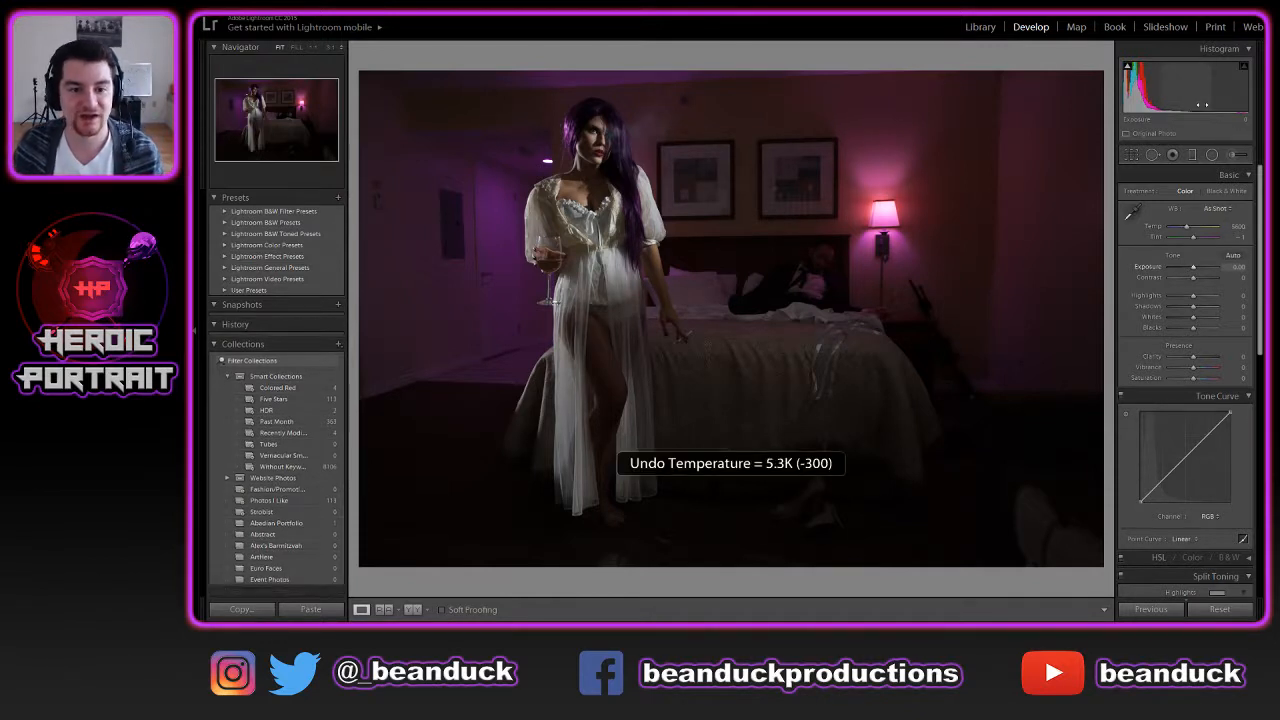
key(ctrl+shift+z)
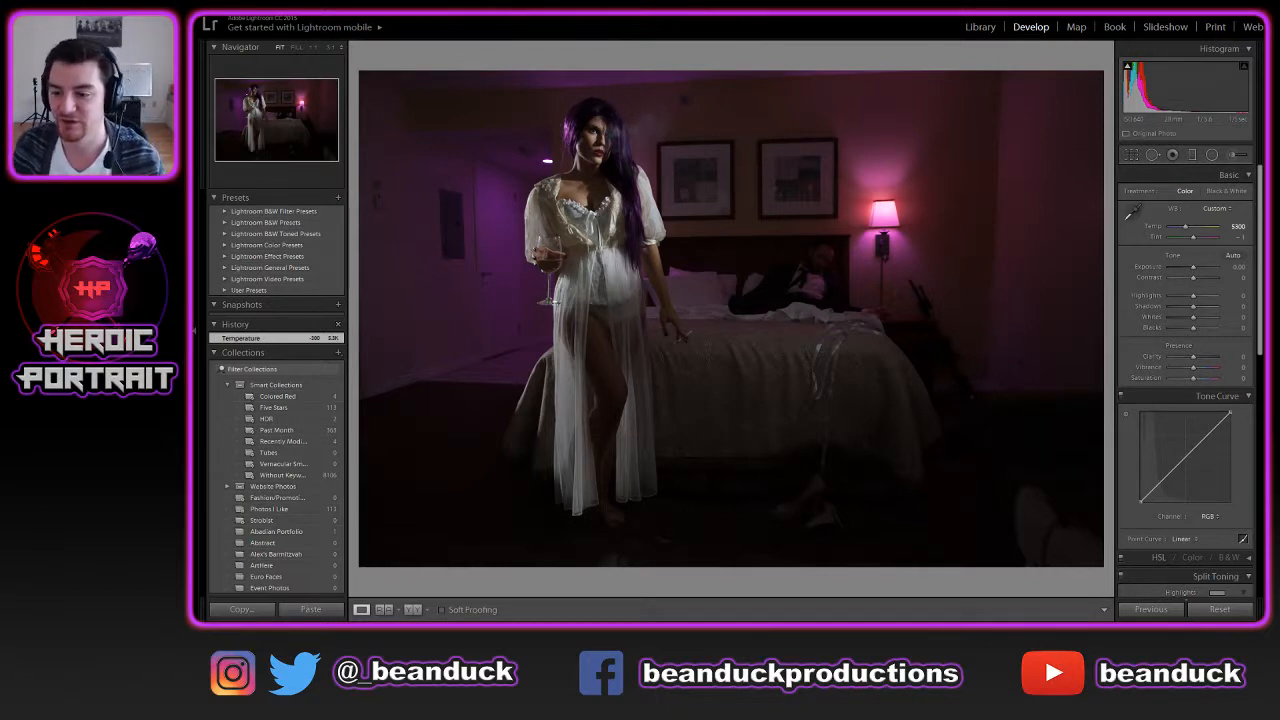
Set the photo's Clarity to +30
click(1238, 356)
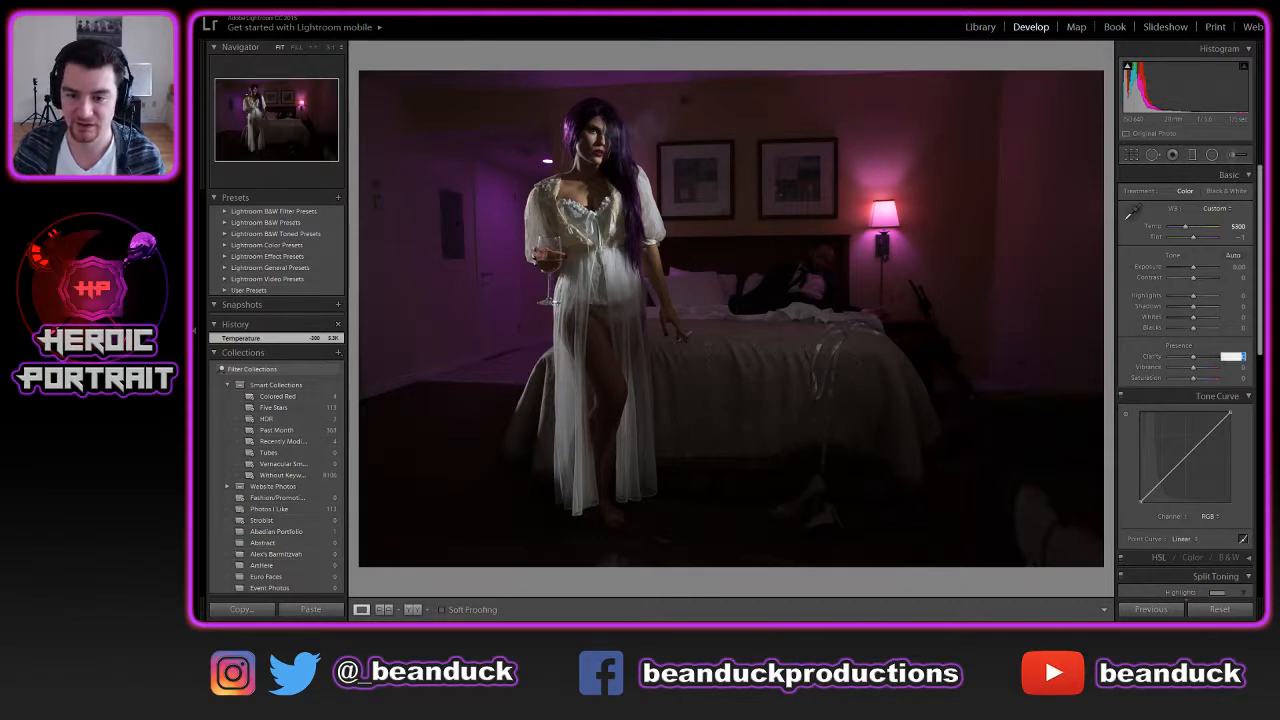
text(30)
key(Return)
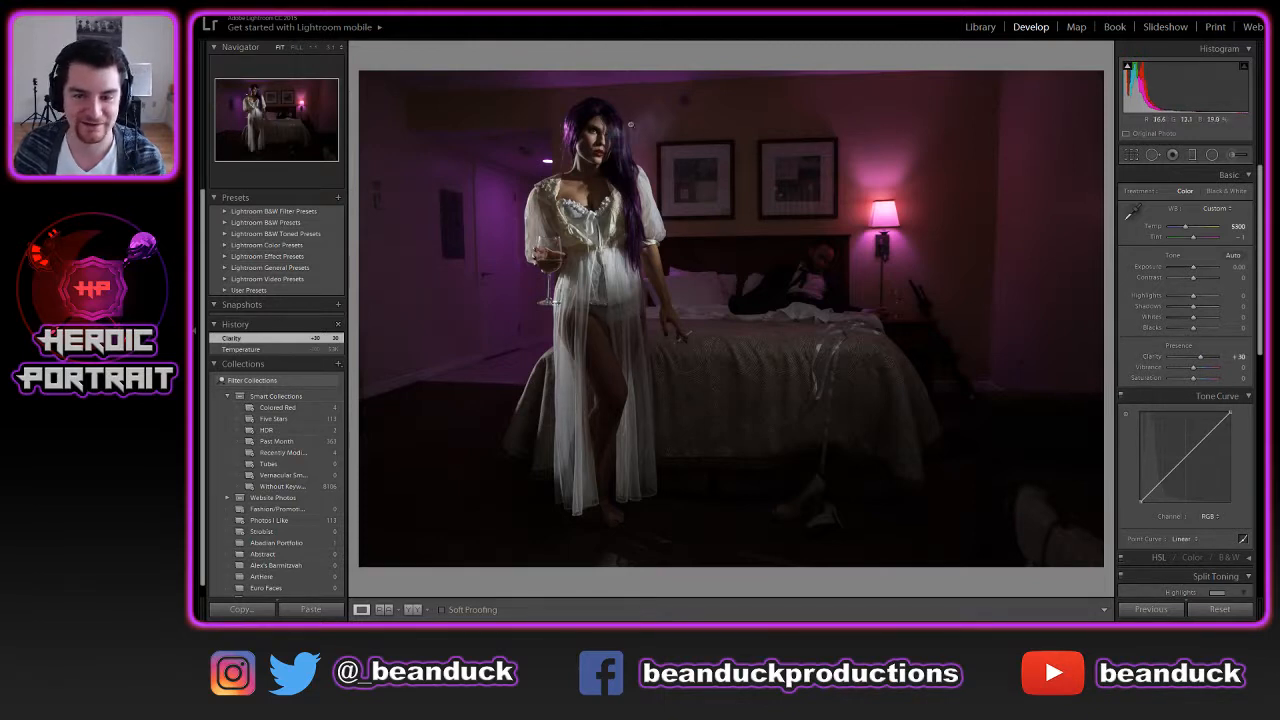
Try brightening the dark tones with a point on the RGB tone curve, comparing before and after, and undo the curve edits
scroll(1223, 467, down, 2)
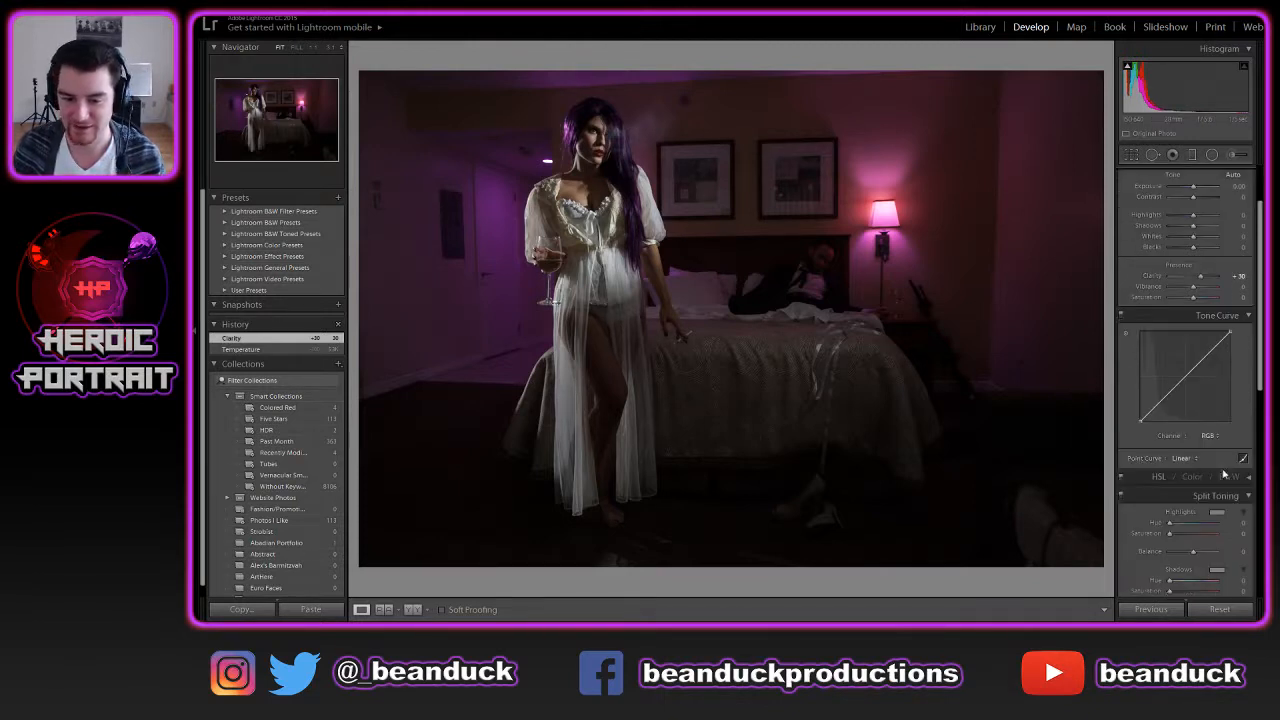
drag(1149, 416, 1151, 413)
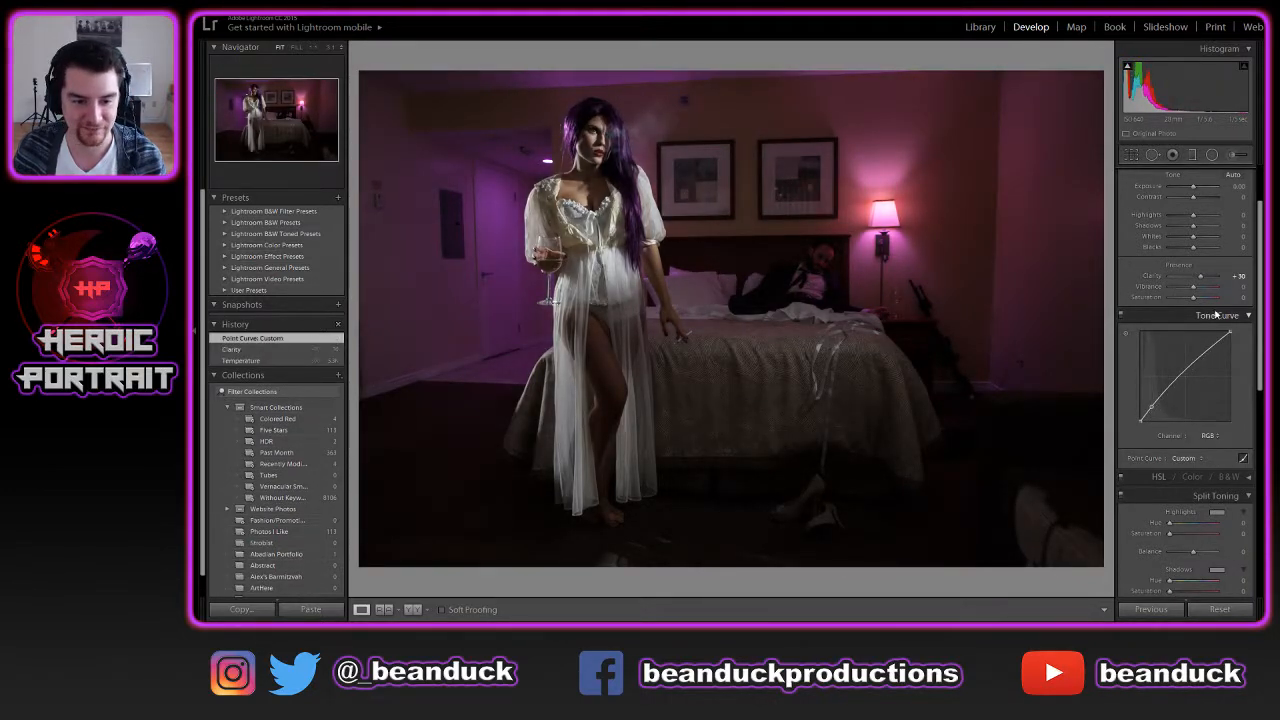
key(ctrl+z)
key(ctrl+y)
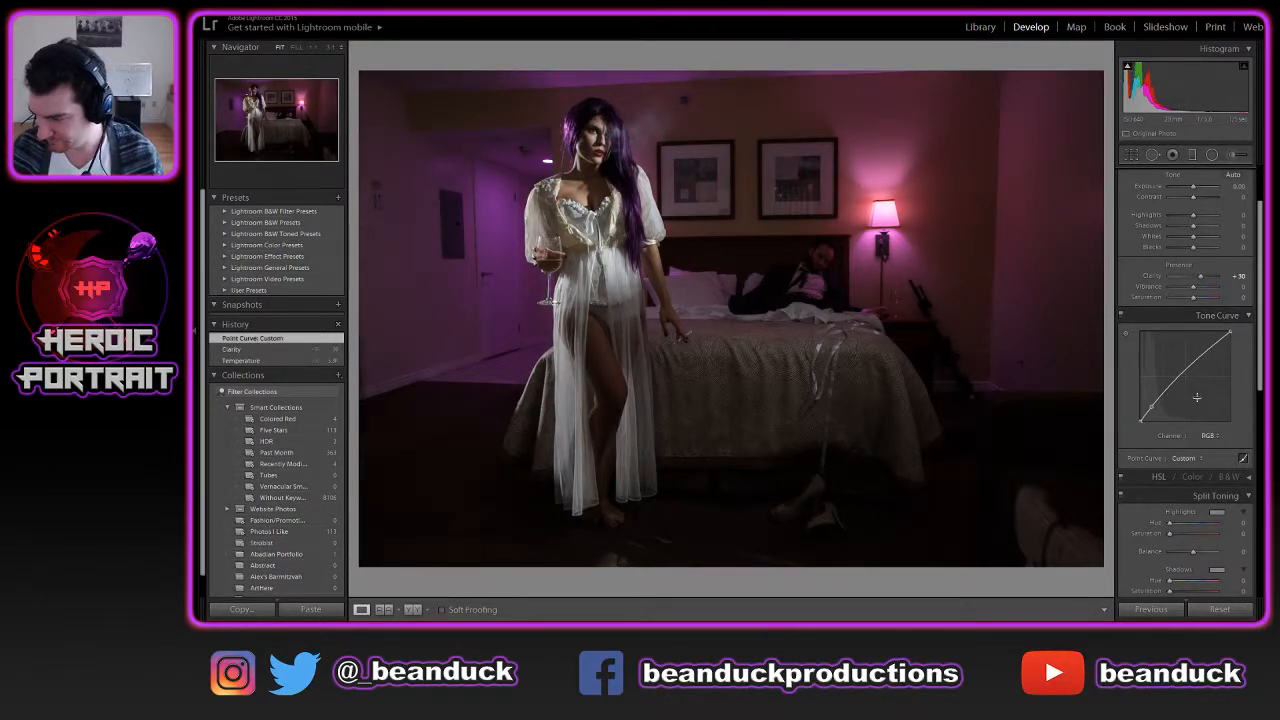
key(ctrl+z)
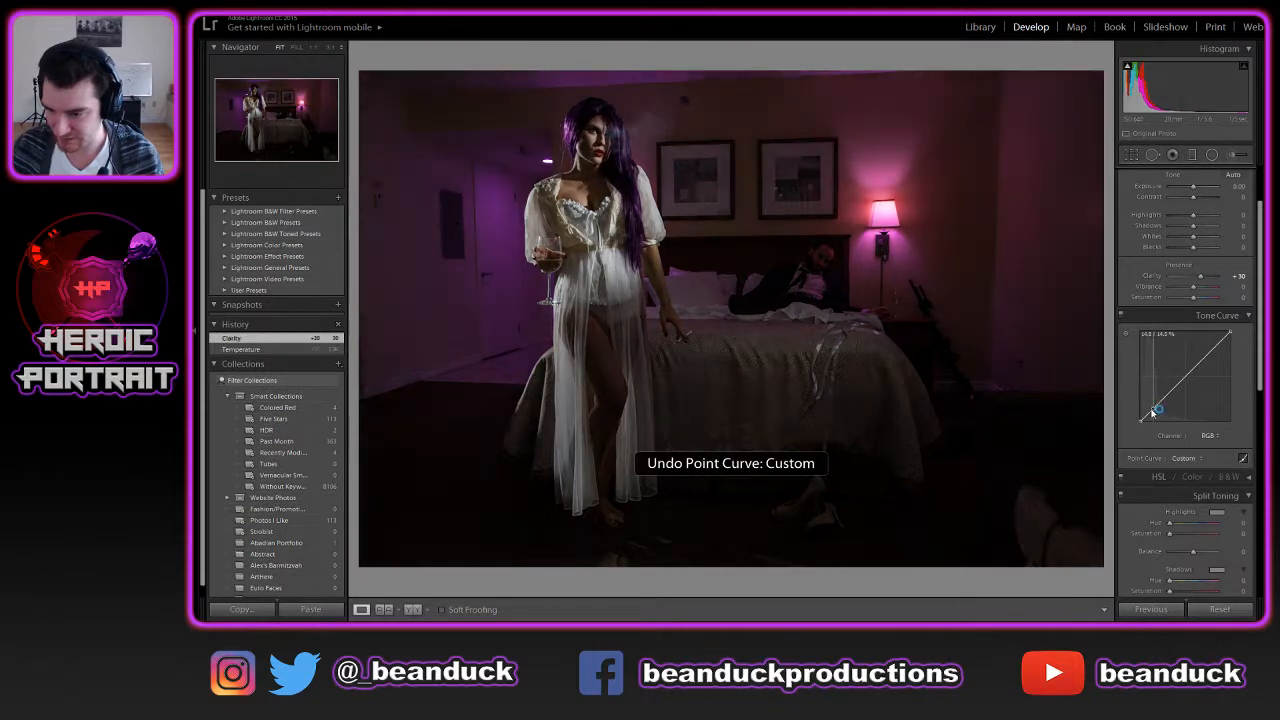
drag(1163, 404, 1152, 410)
key(ctrl+z)
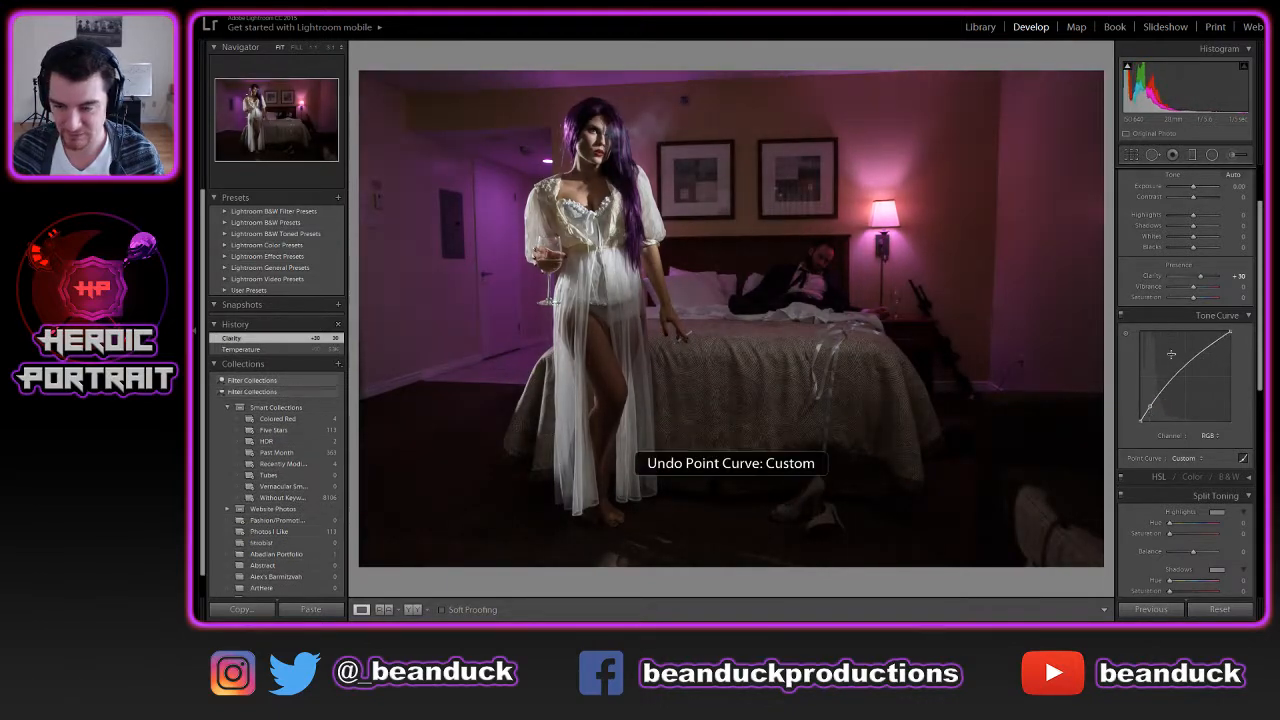
Try raising Shadows to +69 as an alternative to the curve, compare before and after, and undo it
mouse_move(1201, 227)
mouse_down()
mouse_move(1258, 230)
mouse_move(1209, 232)
mouse_up()
key(ctrl+z)
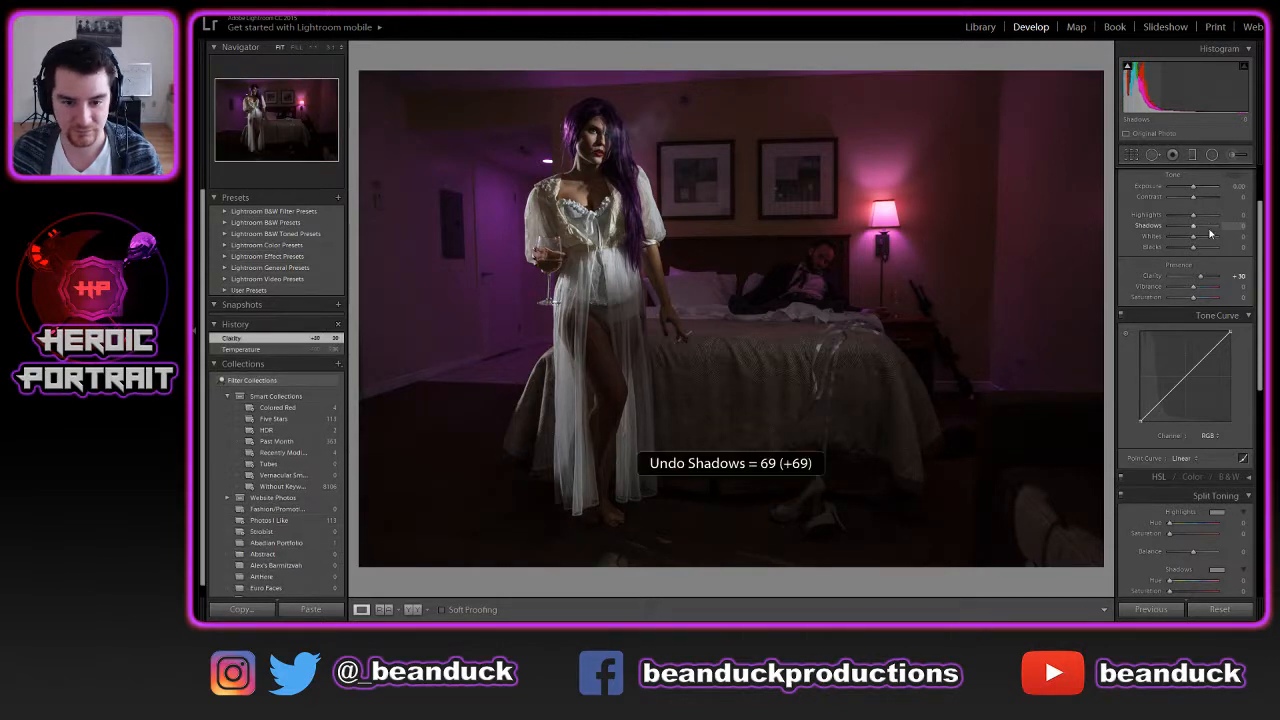
key(ctrl+y)
key(ctrl+z)
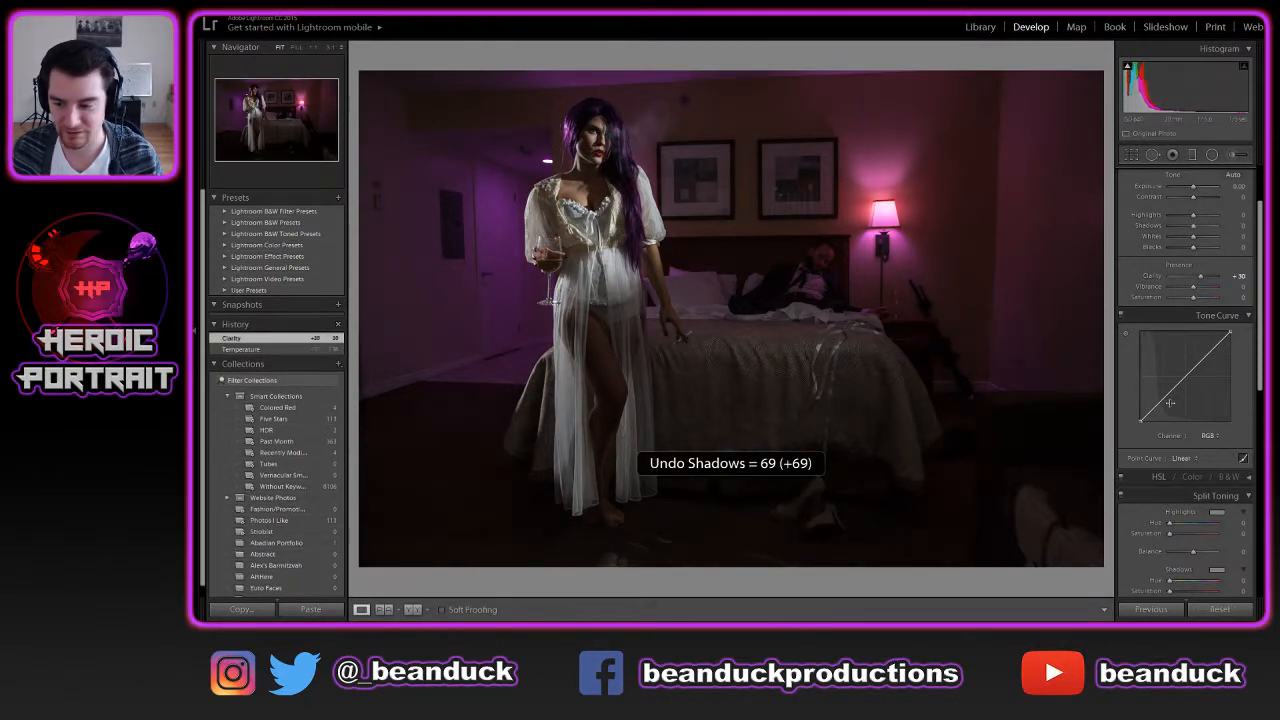
Lift the shadows on the RGB point curve with a low point and add an upper point to hold back the highlights
drag(1151, 416, 1201, 356)
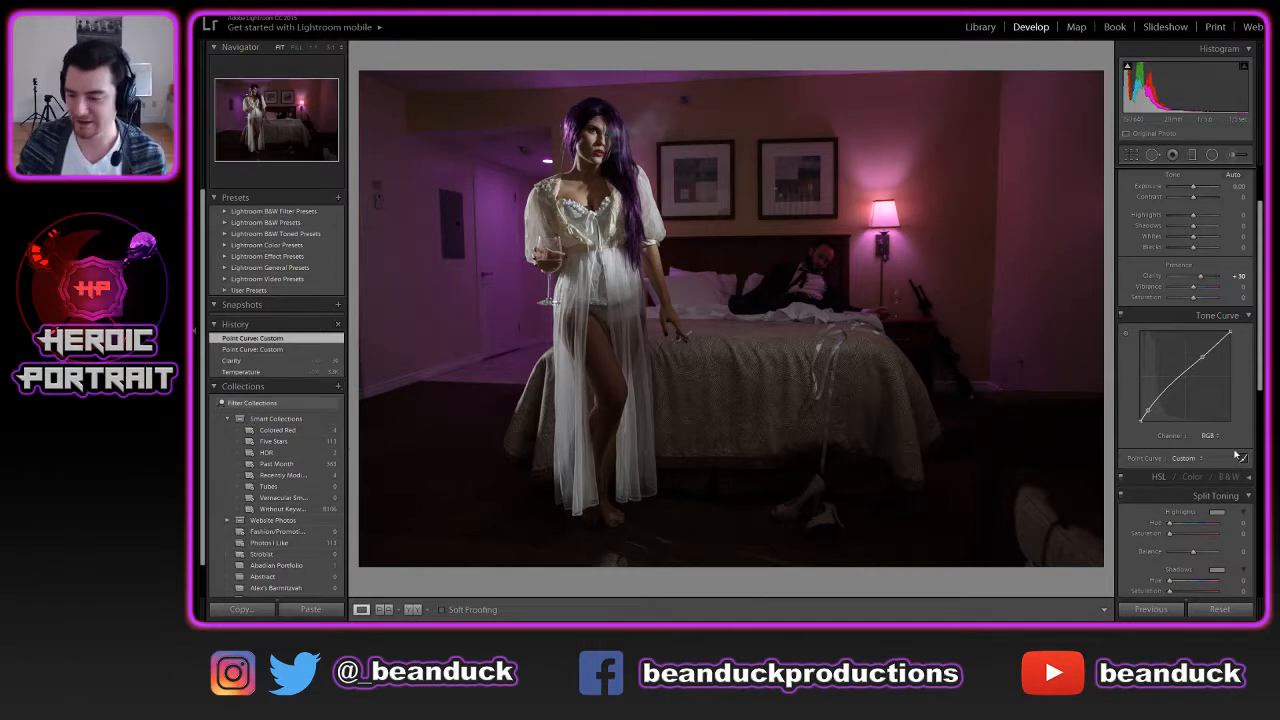
Brush a local adjustment onto the wall beside the bedside lamp, try its Tint at 57, and undo the tint change
scroll(1258, 385, down, 10)
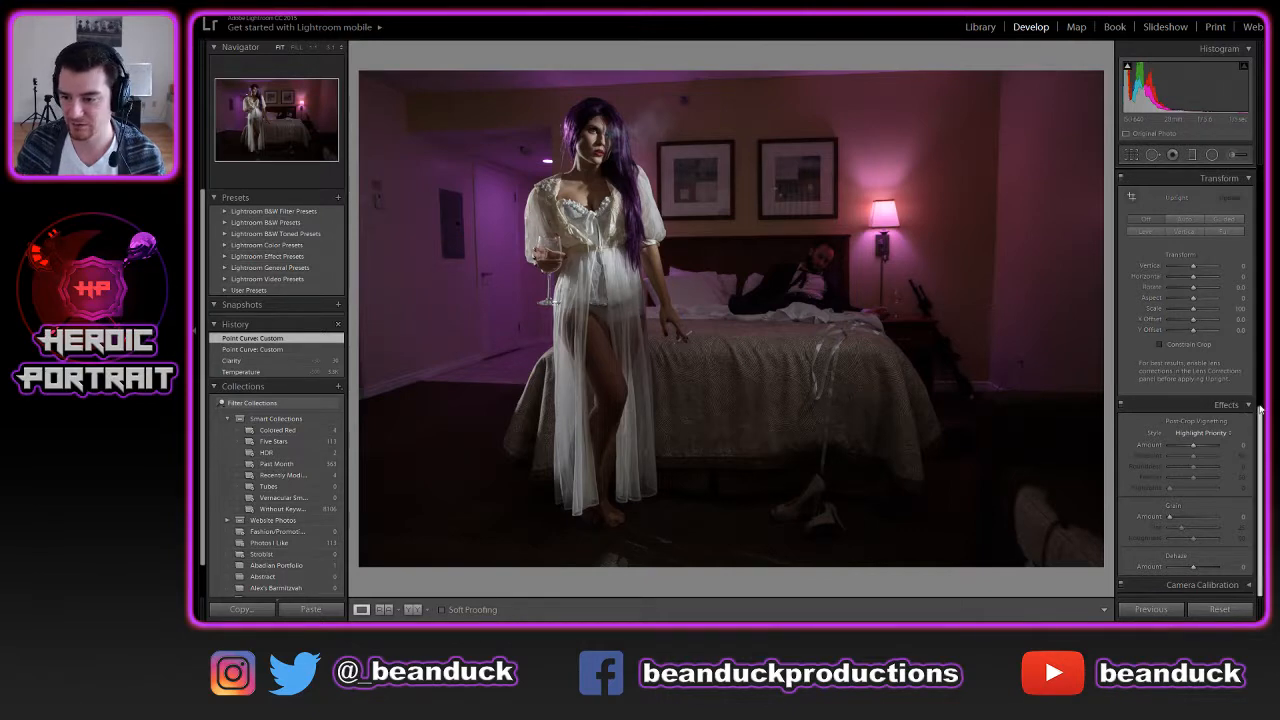
scroll(1260, 410, up, 5)
scroll(1260, 410, up, 3)
click(1236, 155)
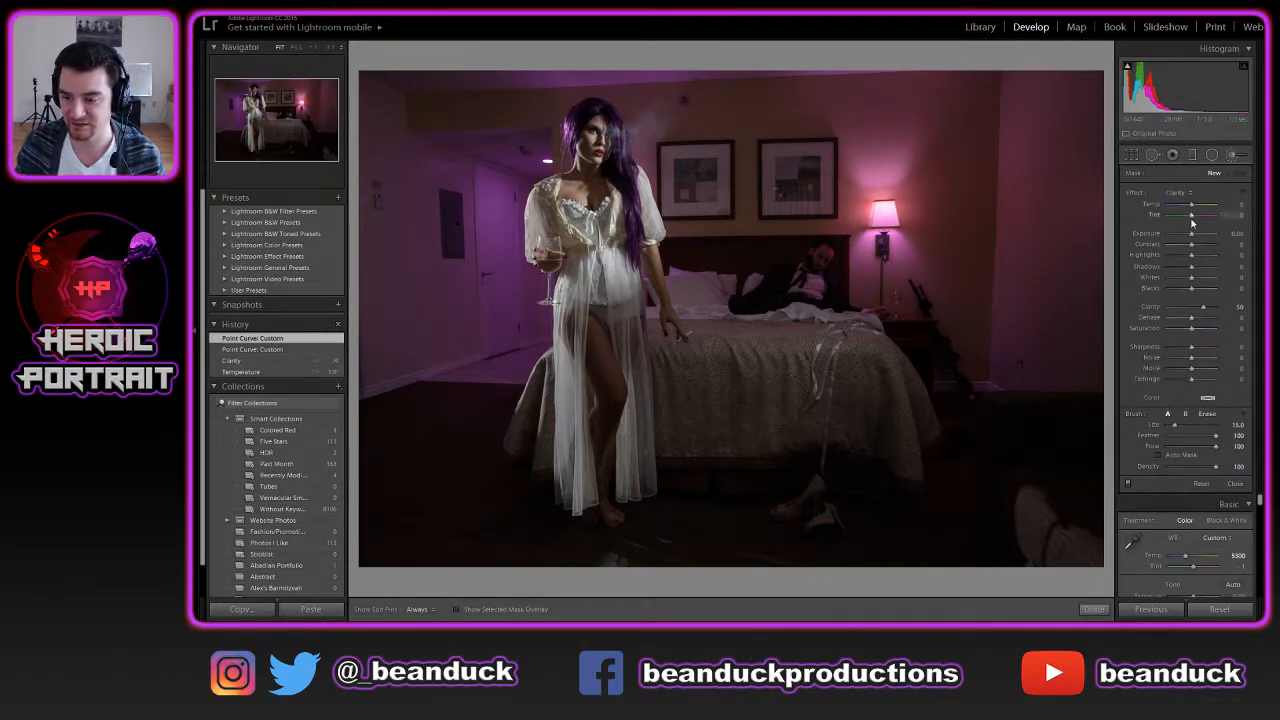
mouse_move(911, 183)
mouse_down()
mouse_move(928, 194)
mouse_move(900, 223)
mouse_up()
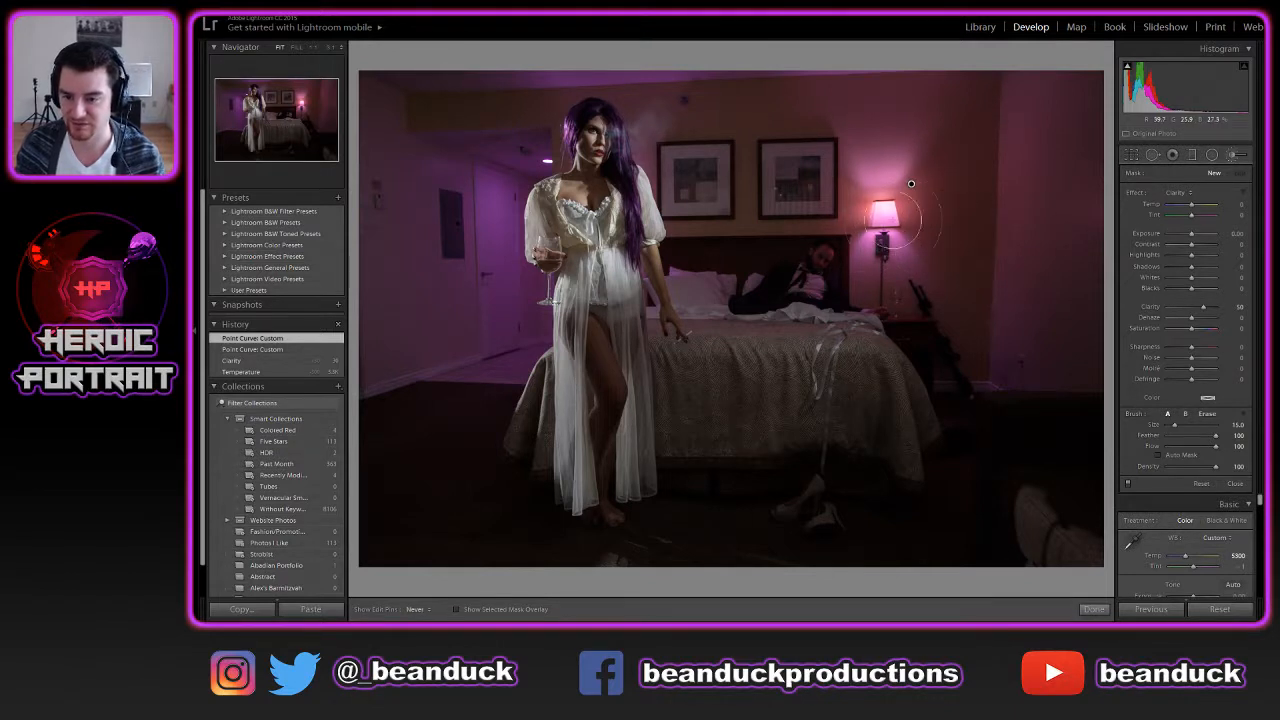
mouse_move(1210, 218)
mouse_down()
mouse_move(1182, 222)
mouse_move(1206, 229)
mouse_up()
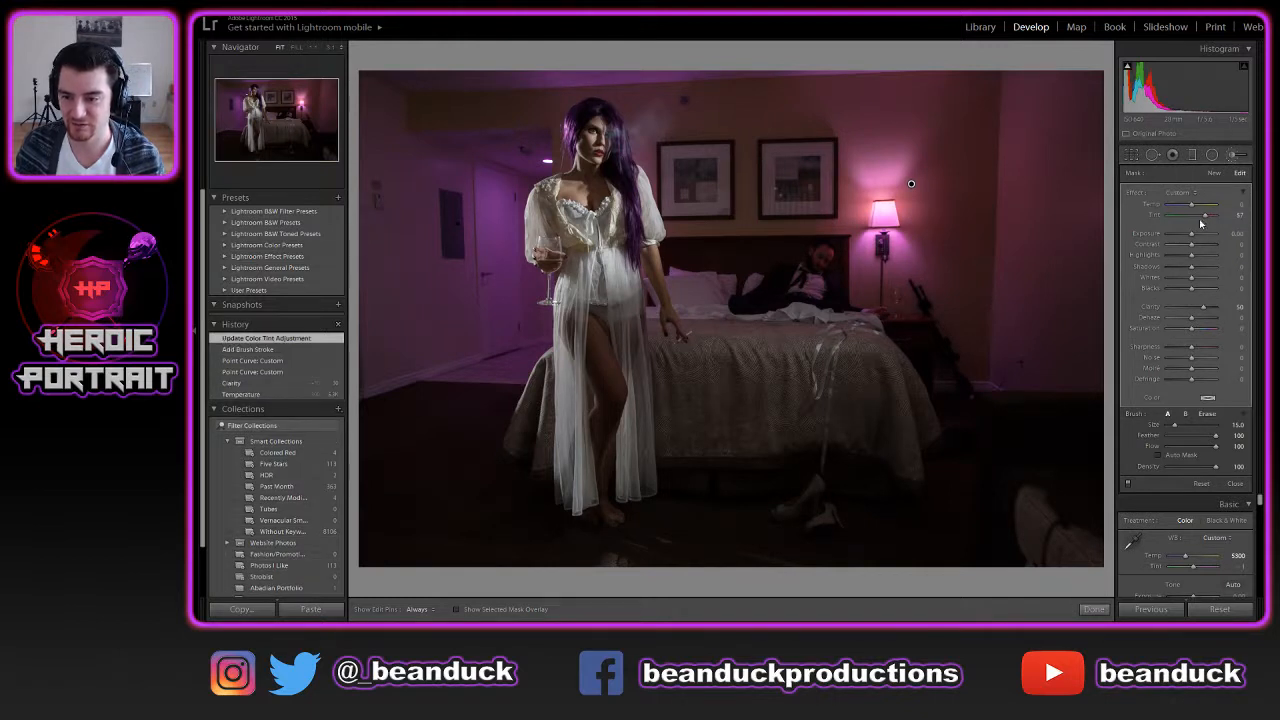
key(ctrl+z)
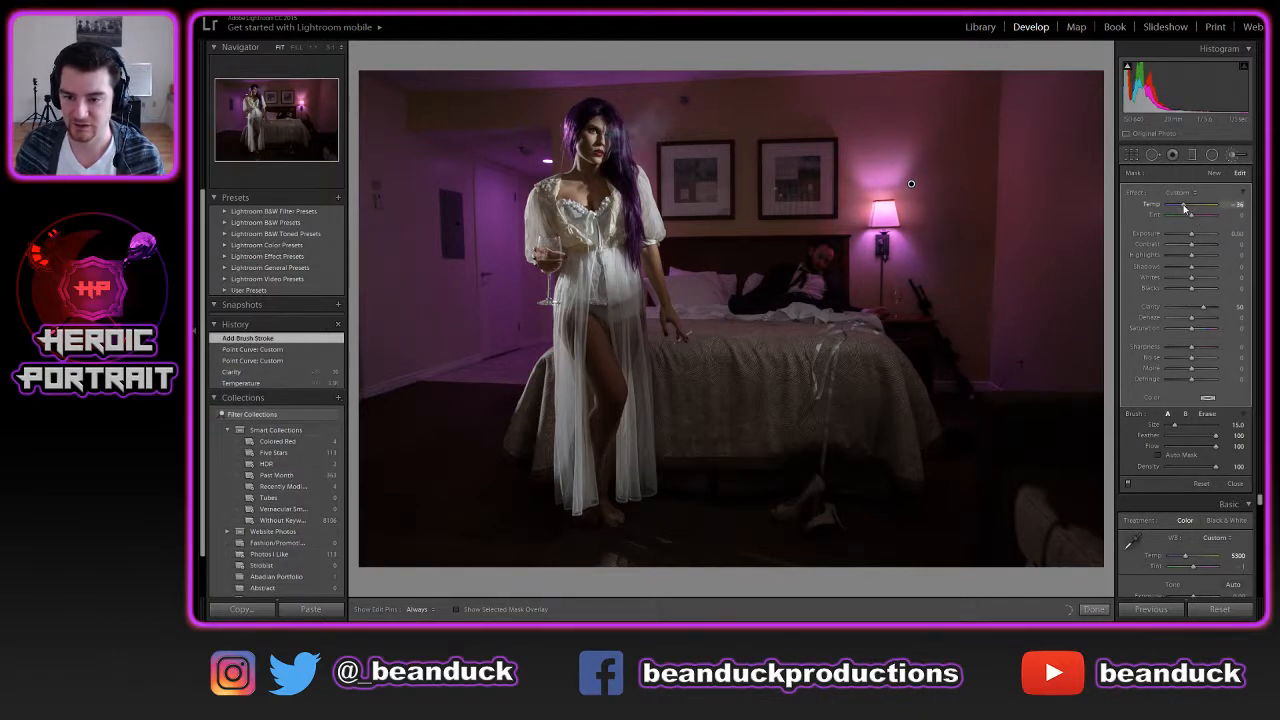
Try cooling the brushed wall with Temp at -50 and extra strokes around the lamp and the woman, and undo the strokes and temperature change
drag(1192, 206, 1181, 208)
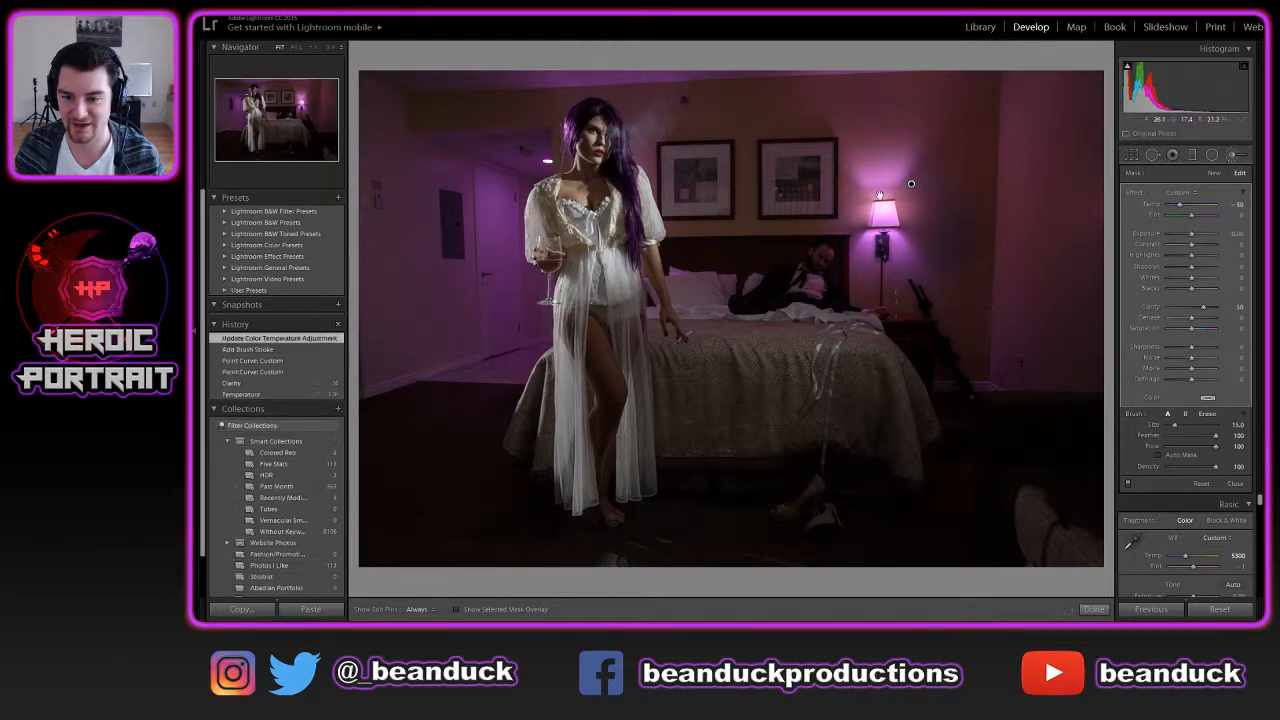
key(h)
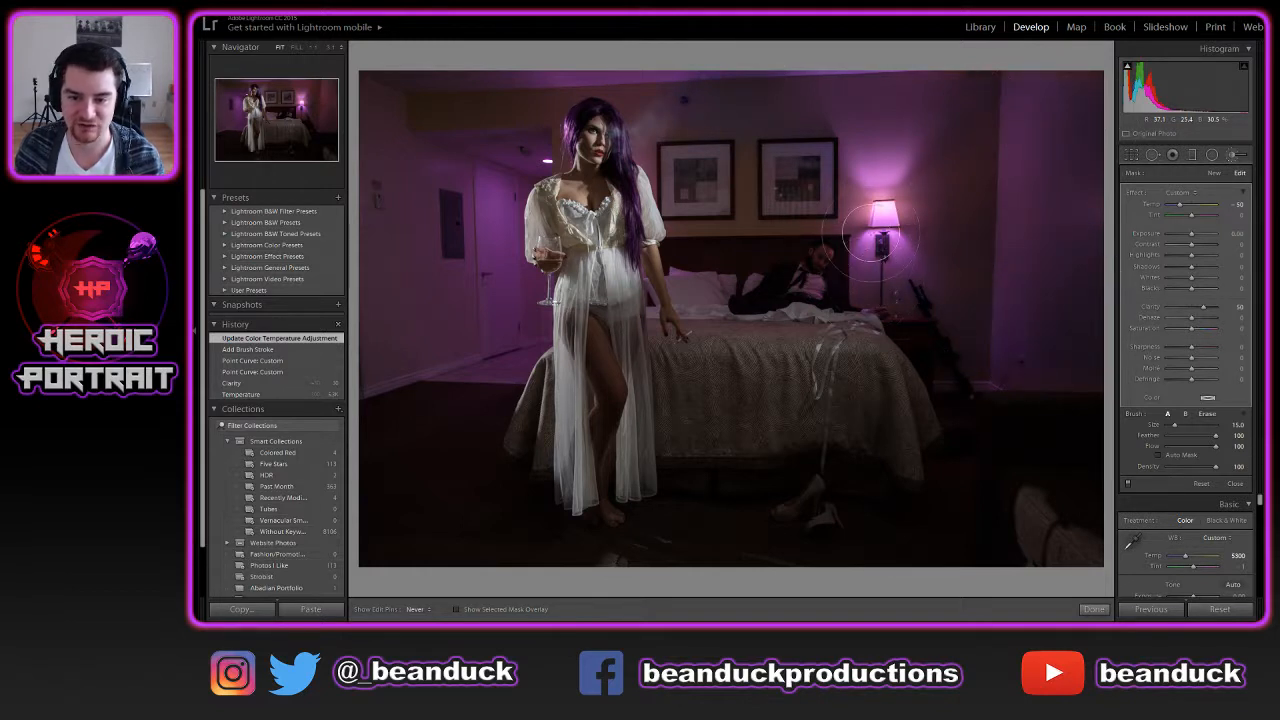
click(873, 231)
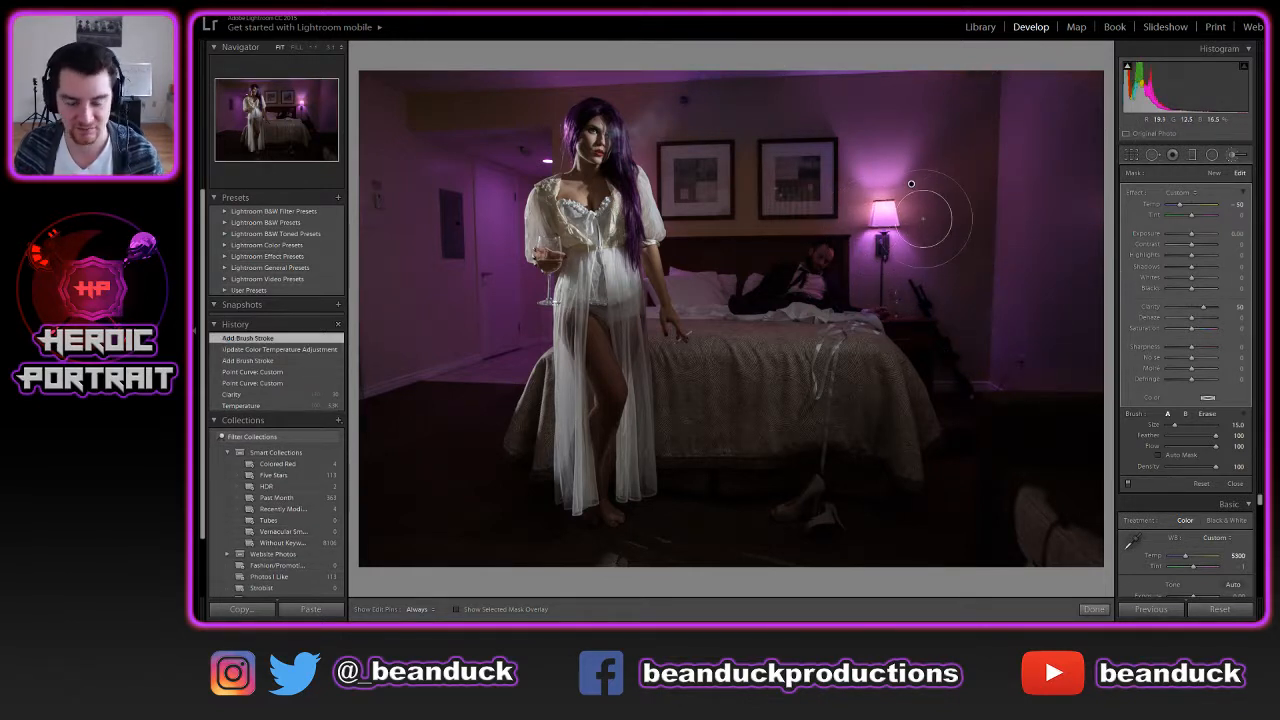
key(bracketleft)
key(bracketleft)
key(bracketleft)
key(bracketleft)
key(h)
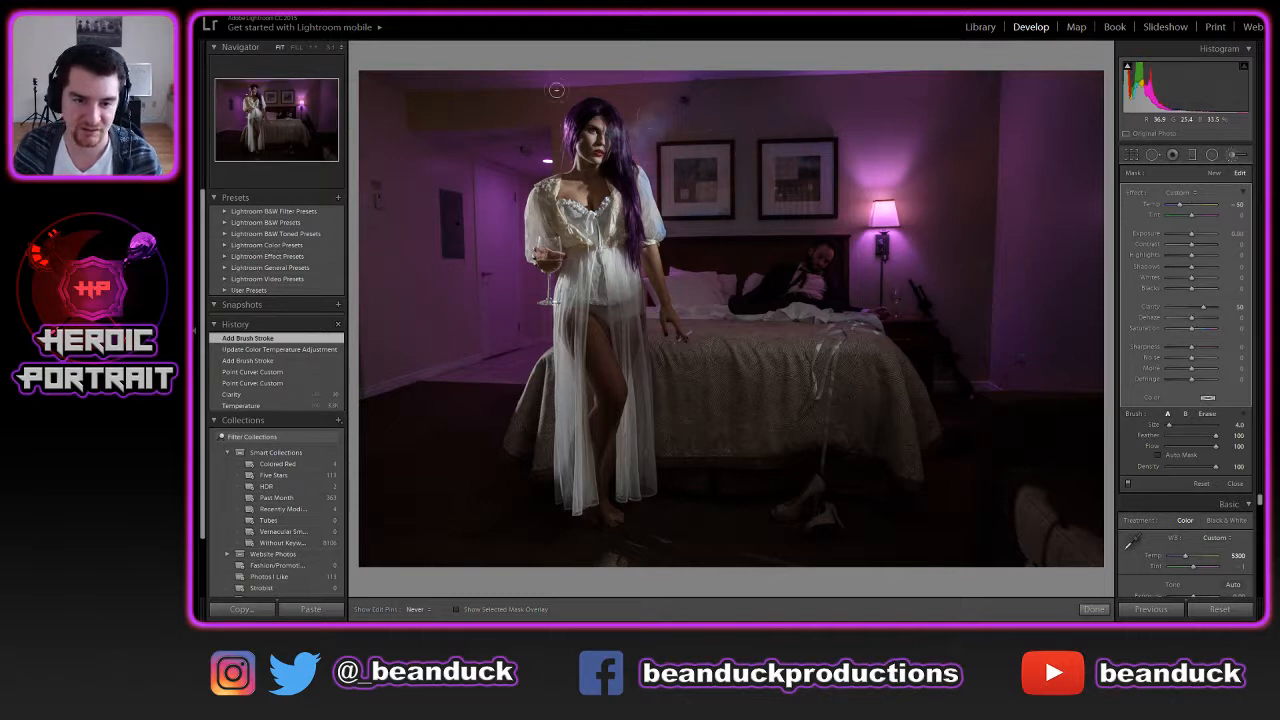
key(h)
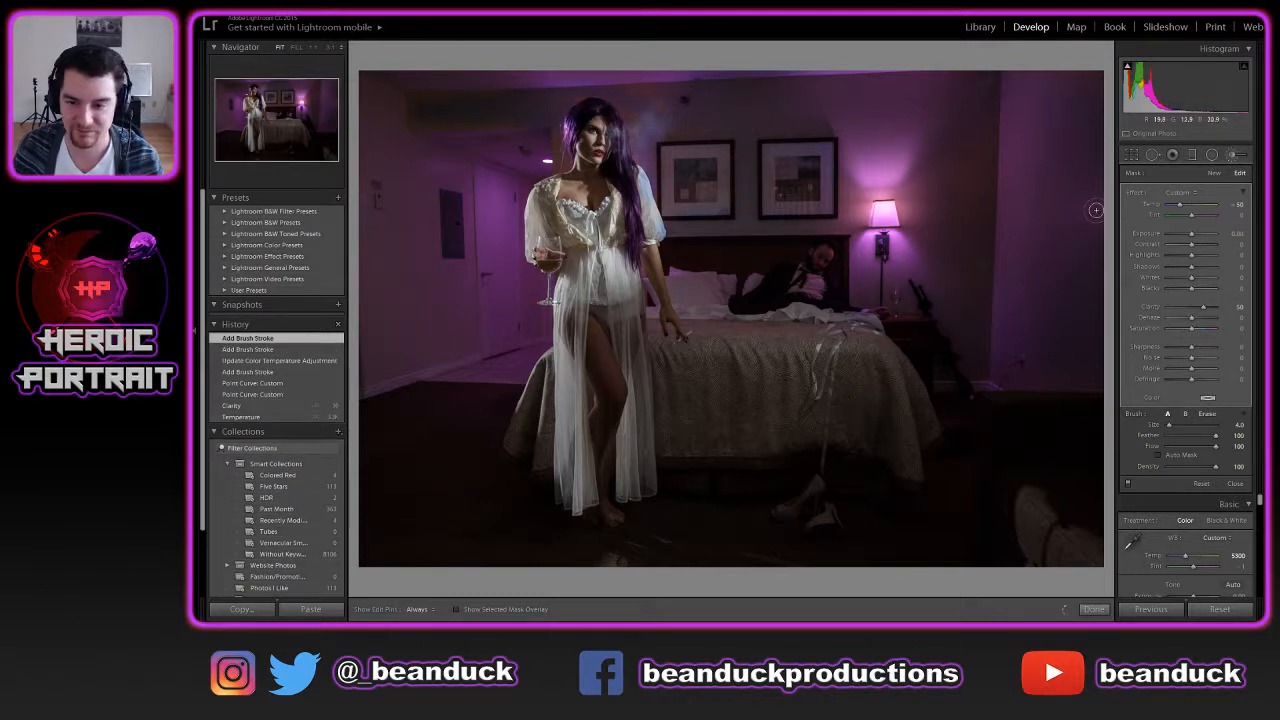
key(ctrl+z)
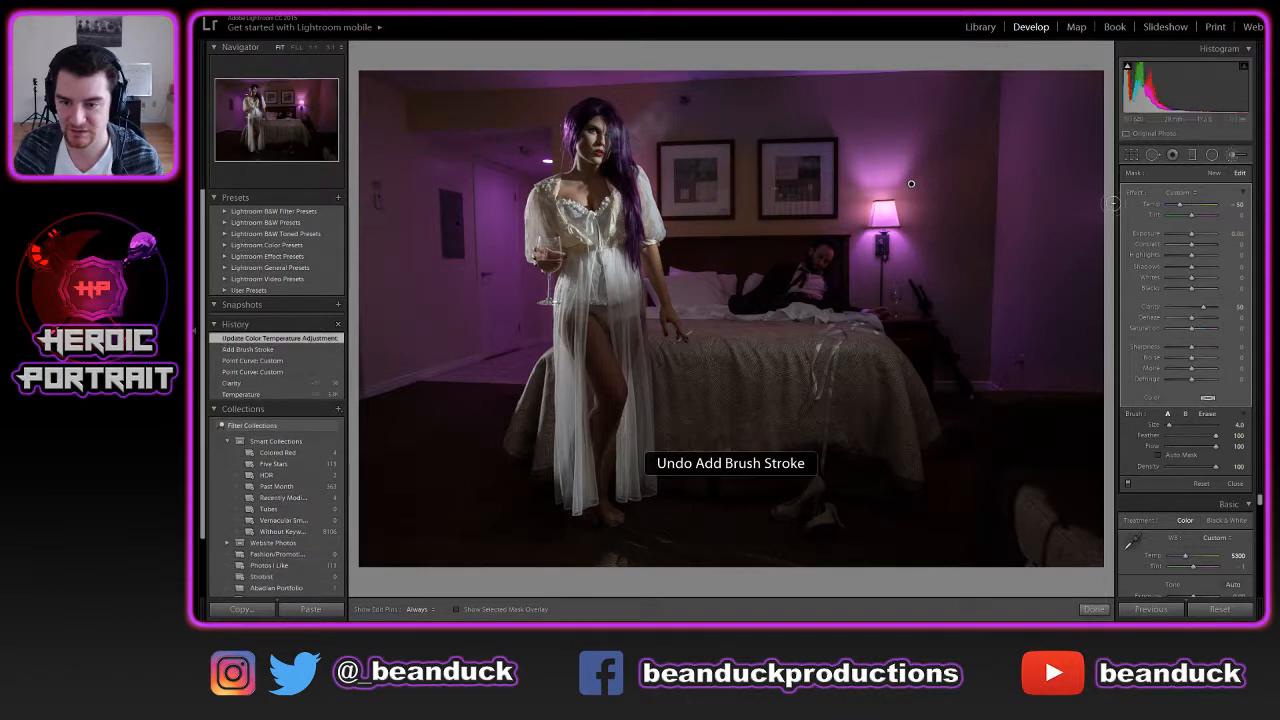
key(ctrl+z)
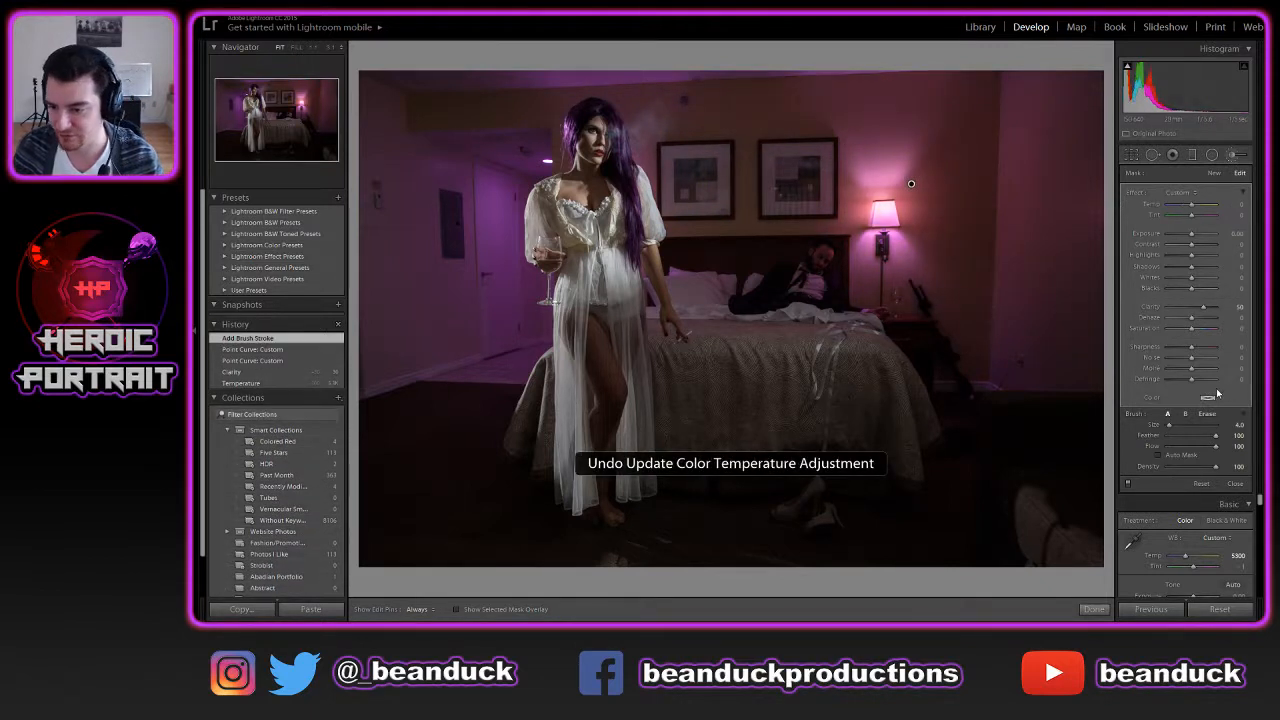
Set the brush to size 15 and Flow 9, try a stroke across the wall beyond the lamp, and undo it
click(1184, 447)
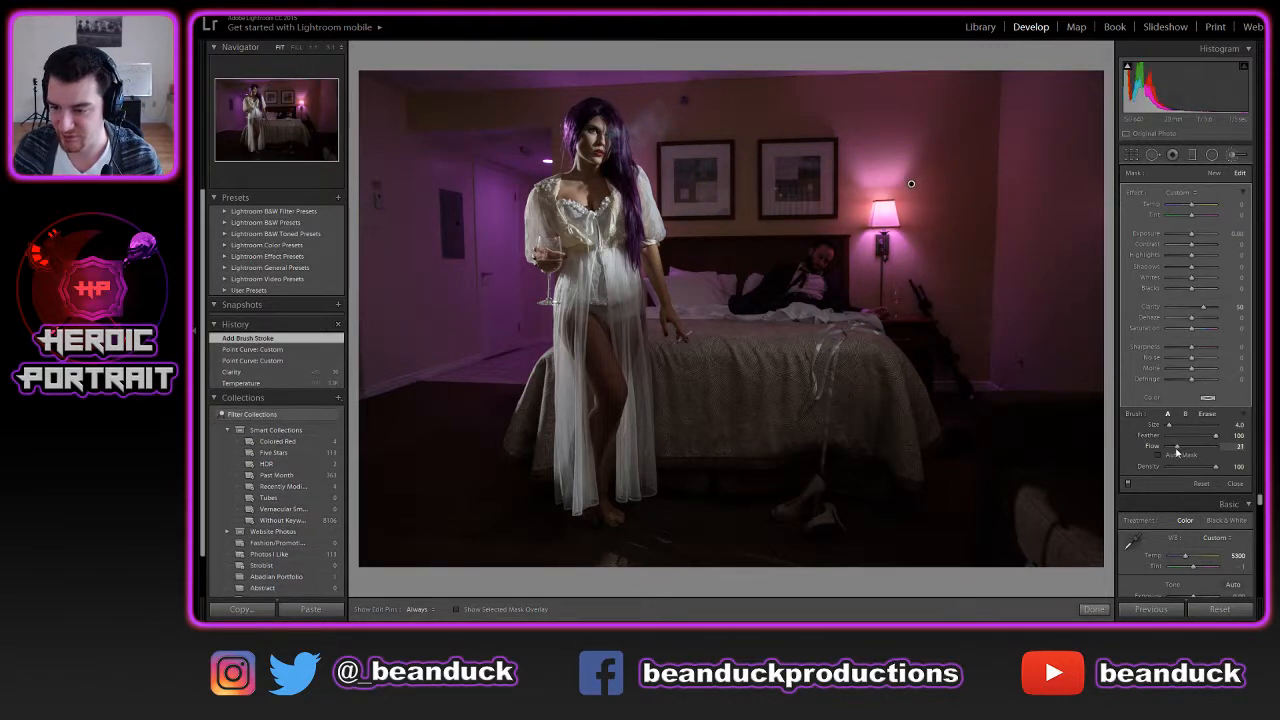
scroll(905, 250, up, 5)
key(h)
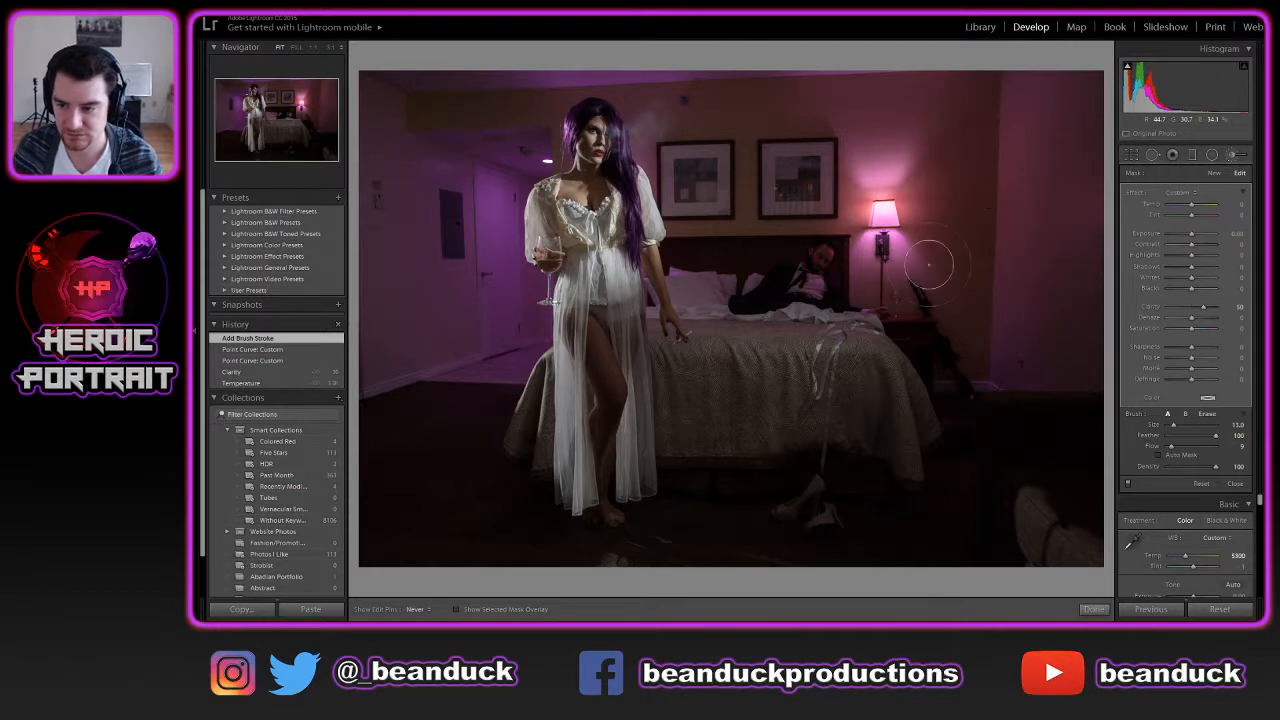
drag(911, 183, 1040, 205)
key(h)
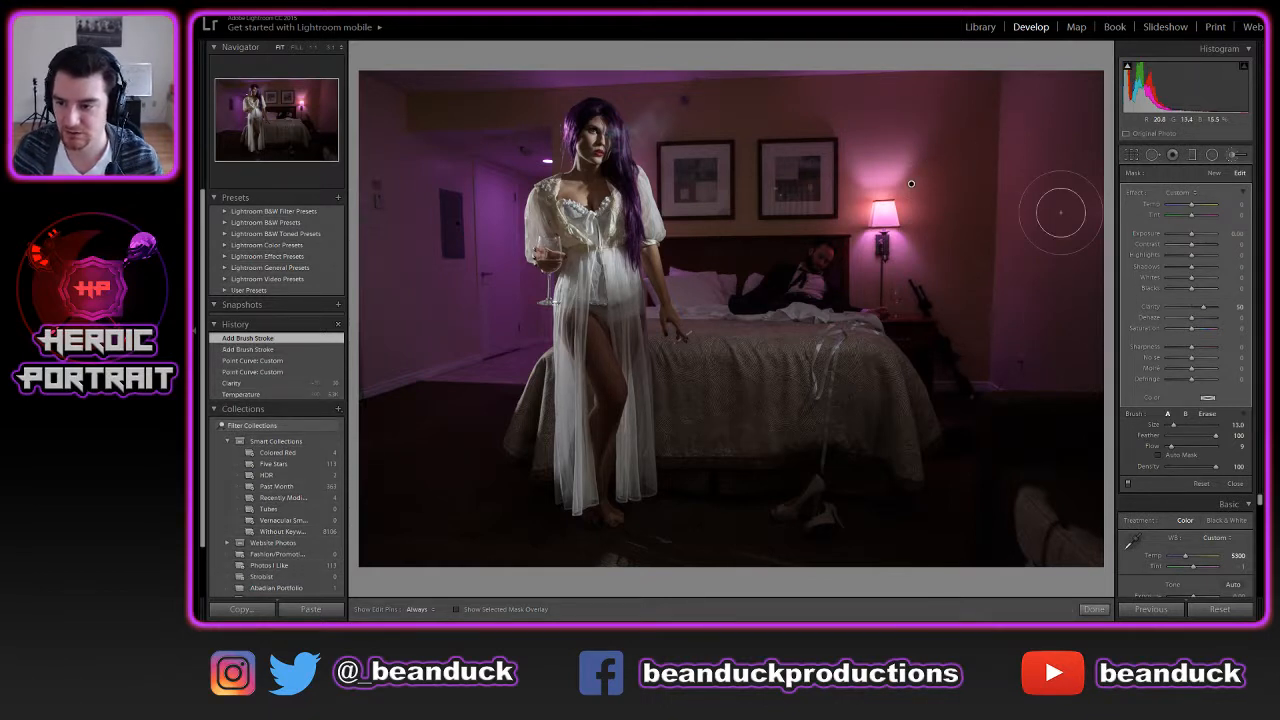
key(ctrl+z)
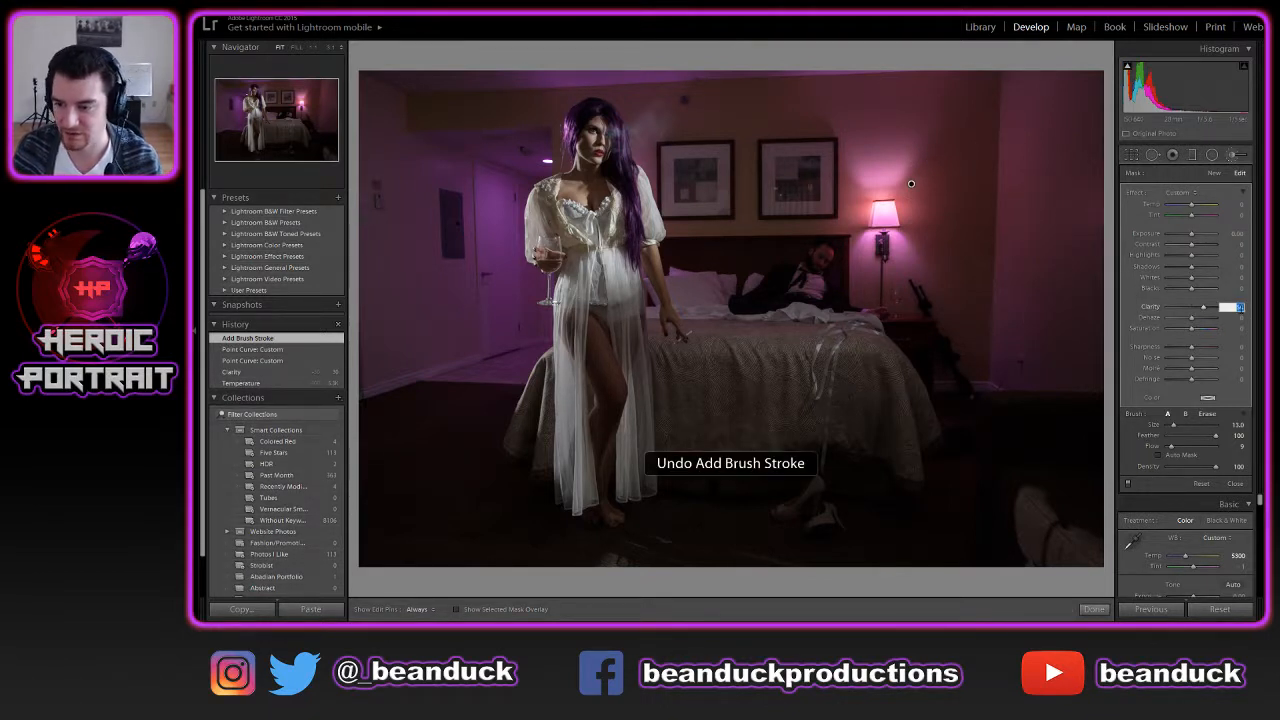
Reset the brush adjustment's Clarity to 0, try its Temp at -43, and undo the temperature change
key(Return)
click(1232, 204)
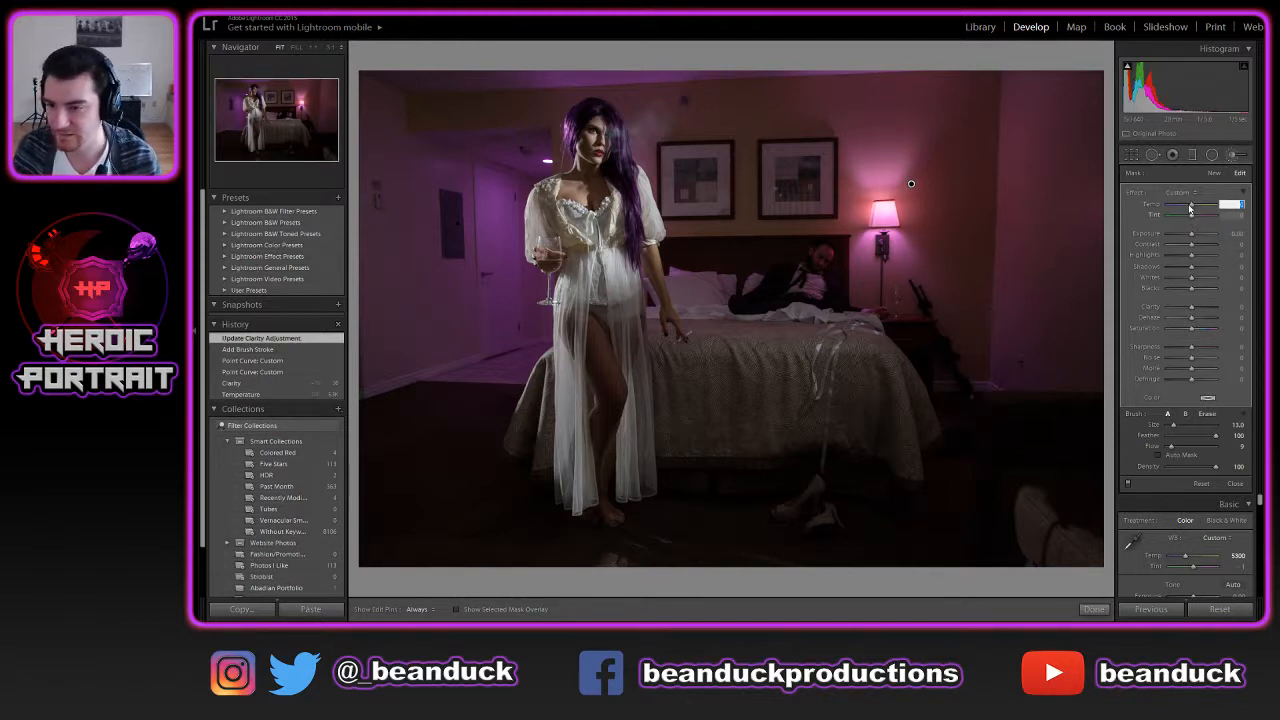
drag(1190, 209, 1187, 207)
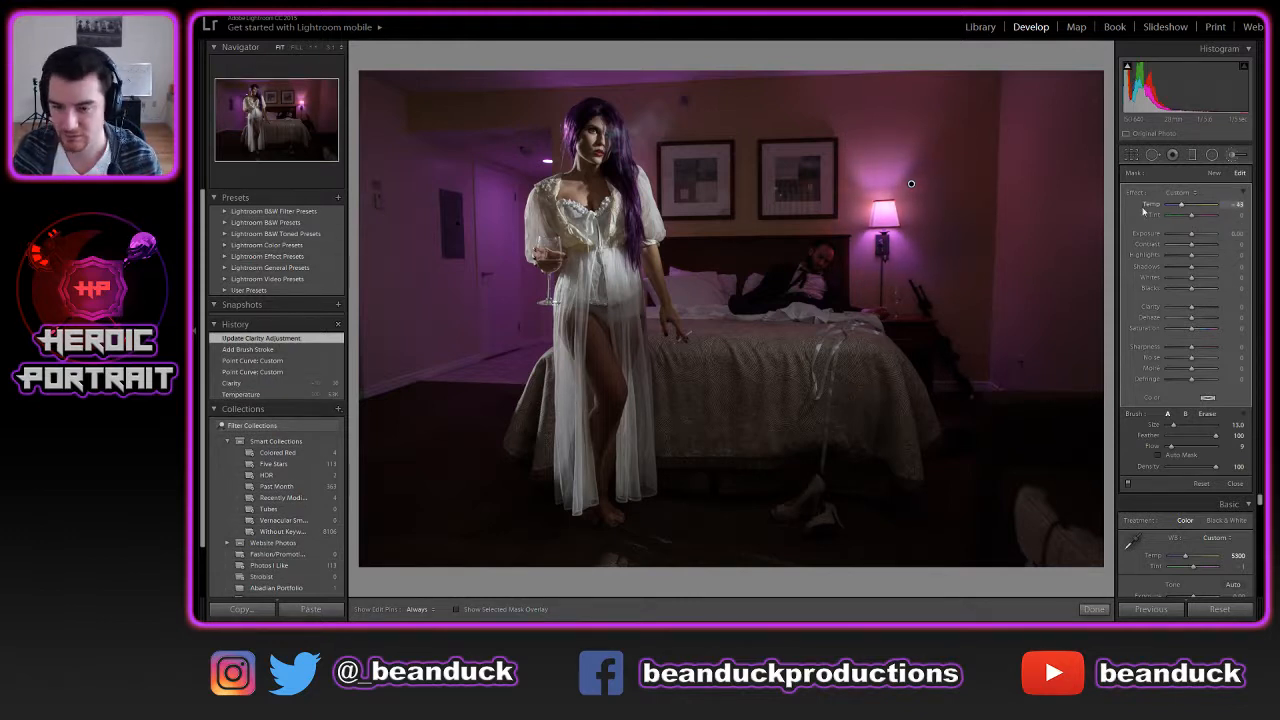
key(ctrl+z)
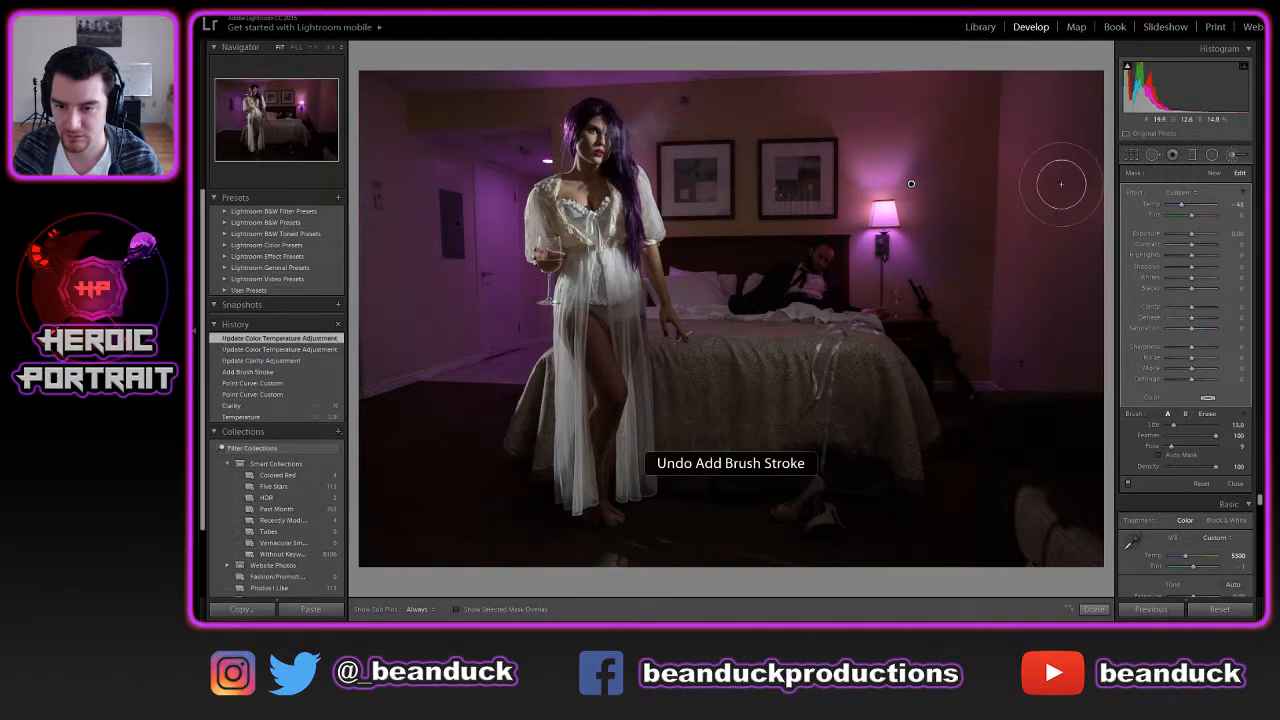
key(ctrl+z)
key(ctrl+z)
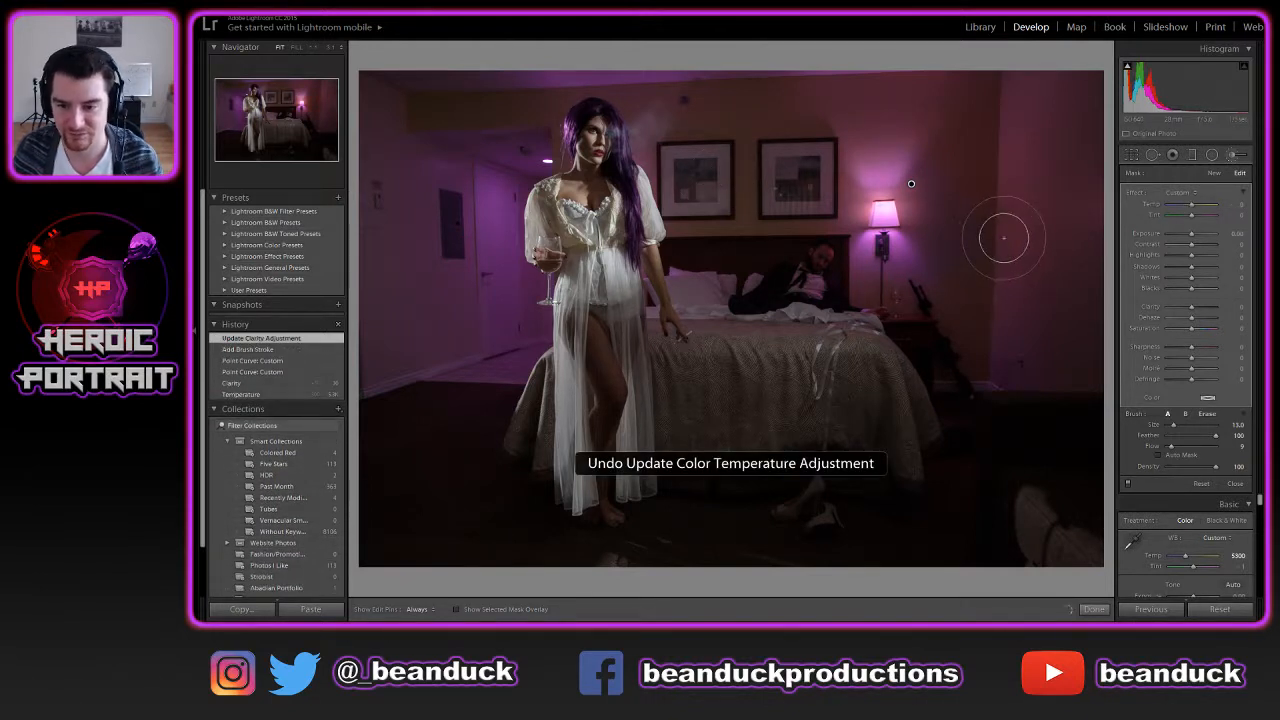
click(1213, 155)
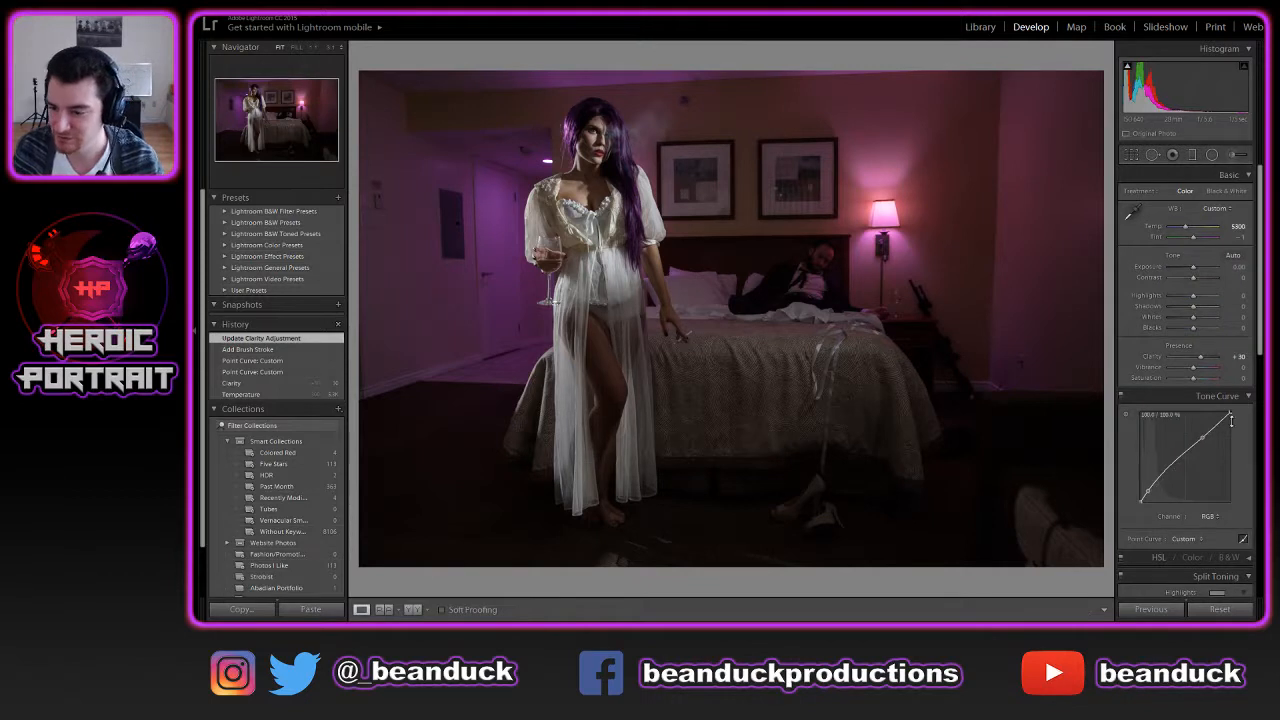
scroll(1255, 455, down, 2)
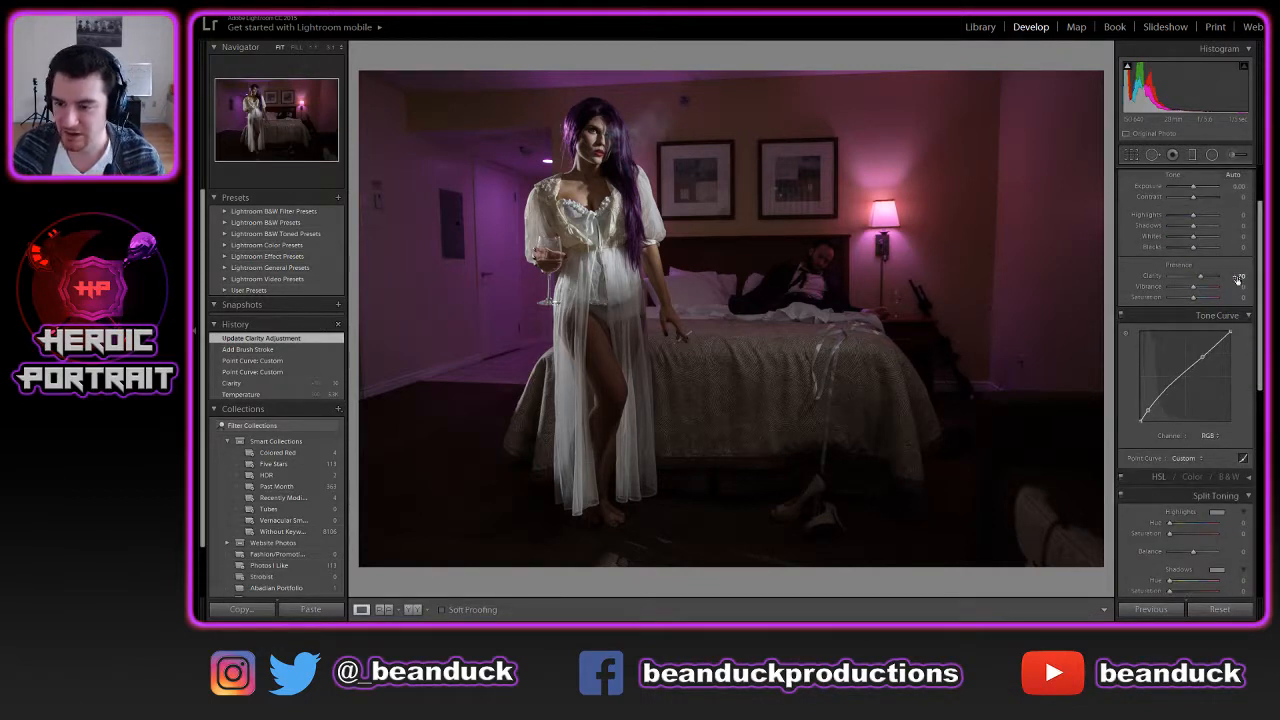
scroll(1260, 370, down, 10)
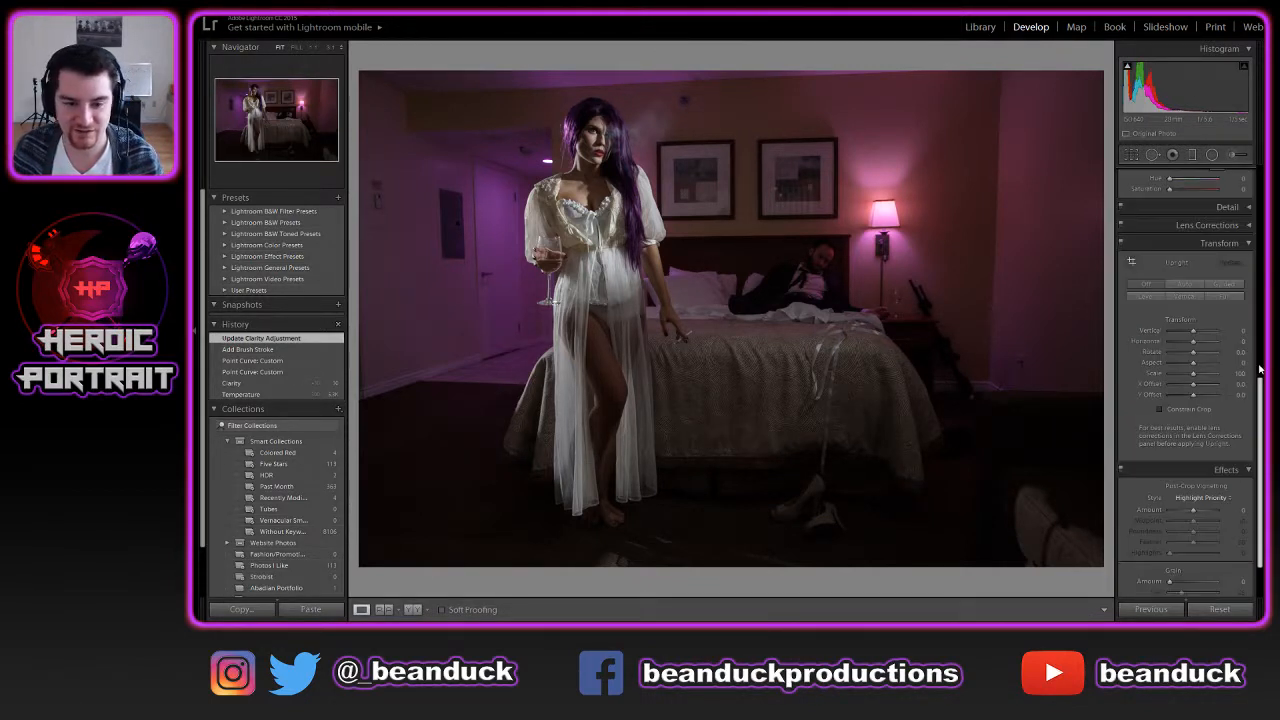
scroll(1260, 370, down, 2)
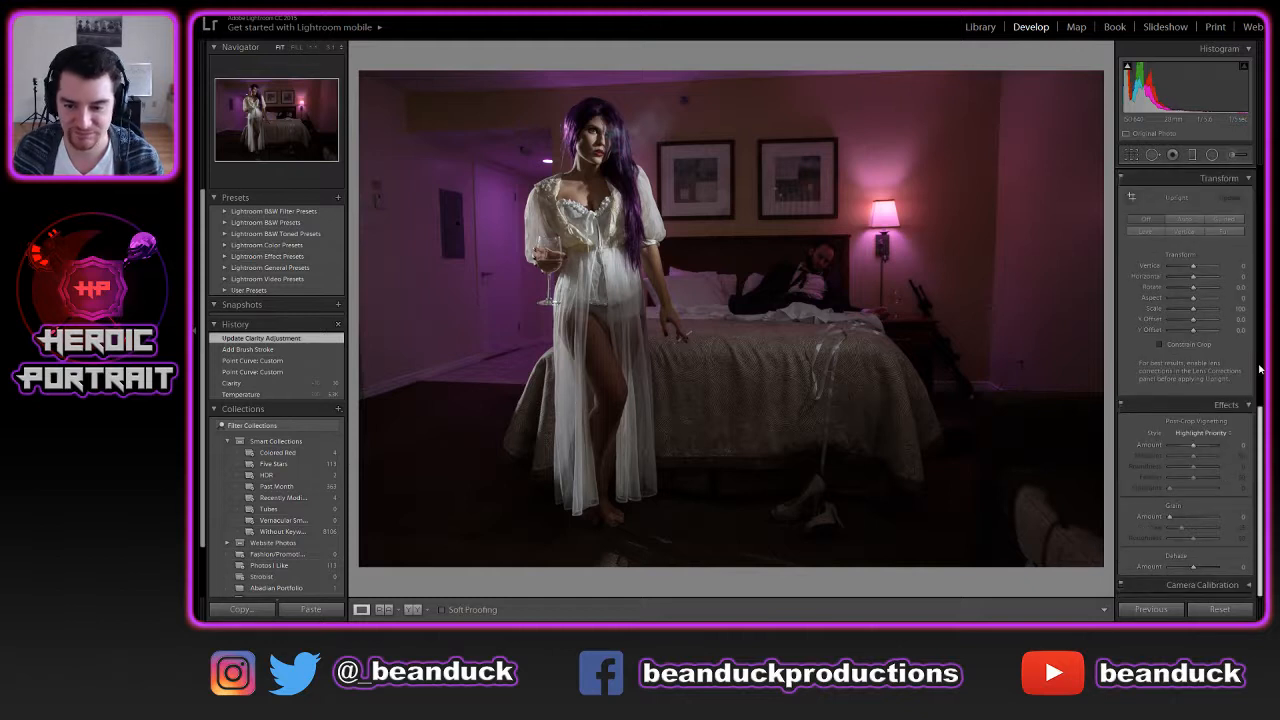
Delete the brush adjustment on the wall beside the lamp and leave the Adjustment Brush
click(1237, 156)
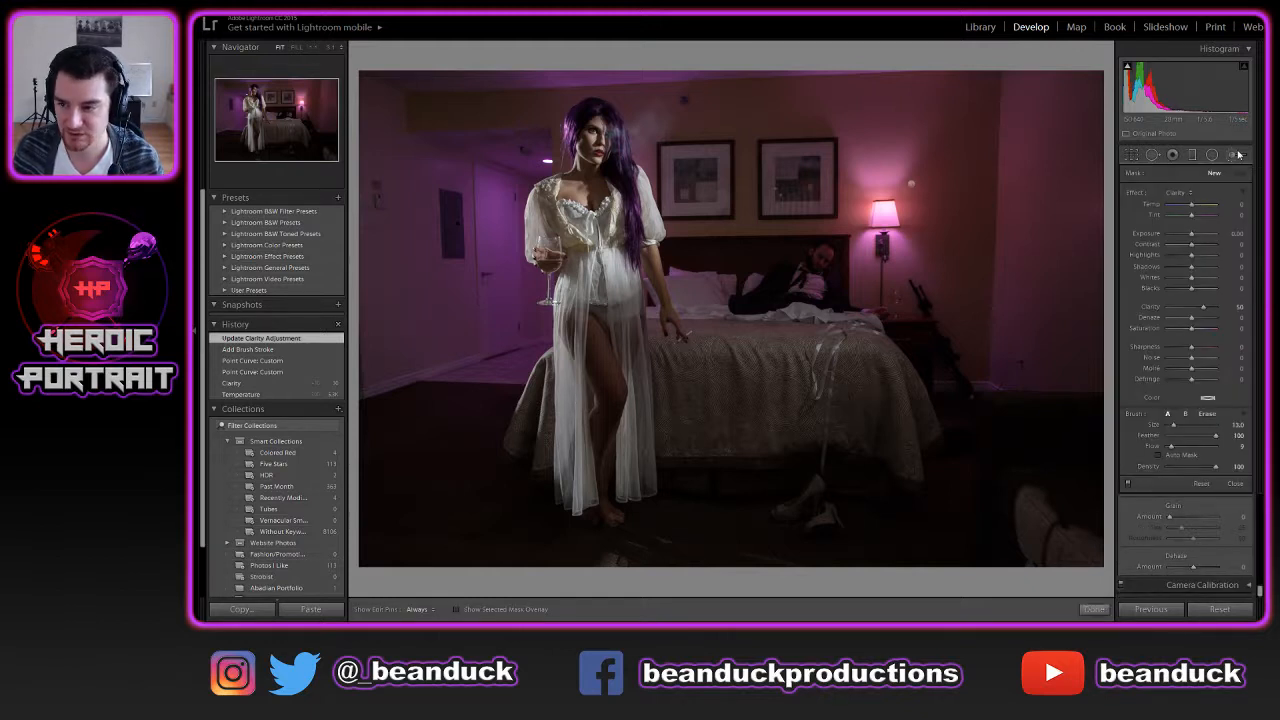
click(913, 186)
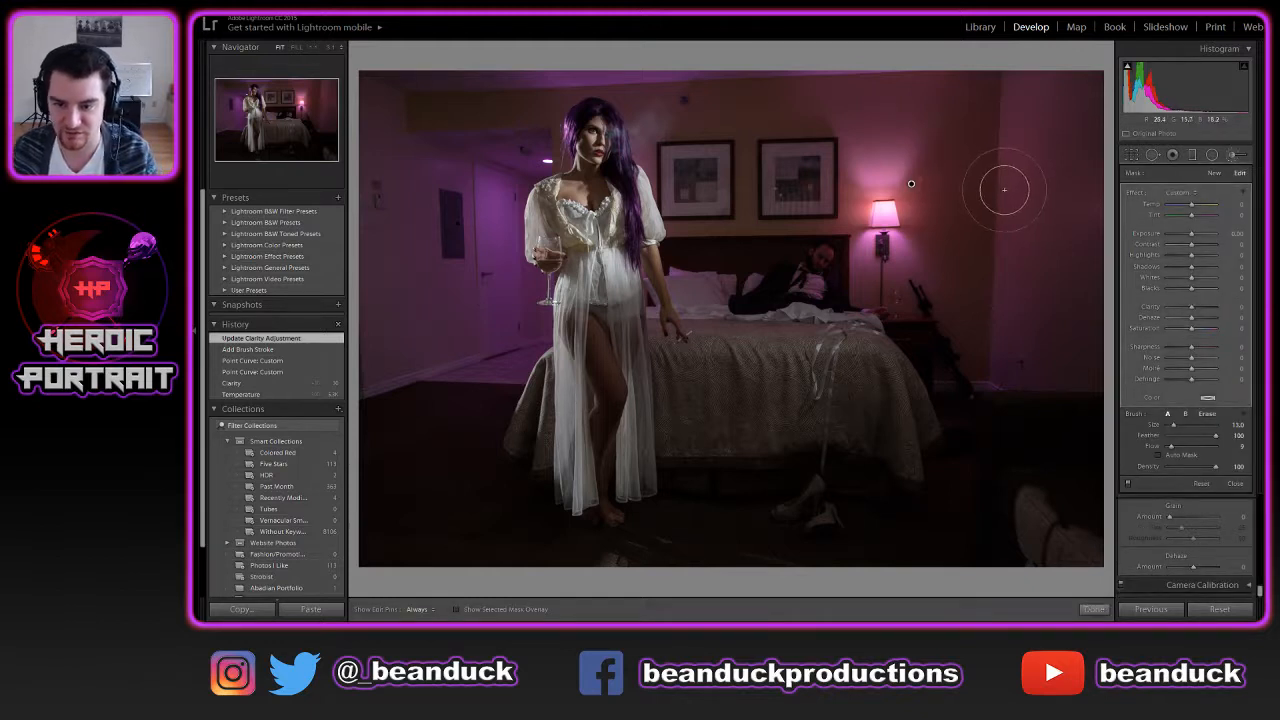
key(Delete)
click(1244, 157)
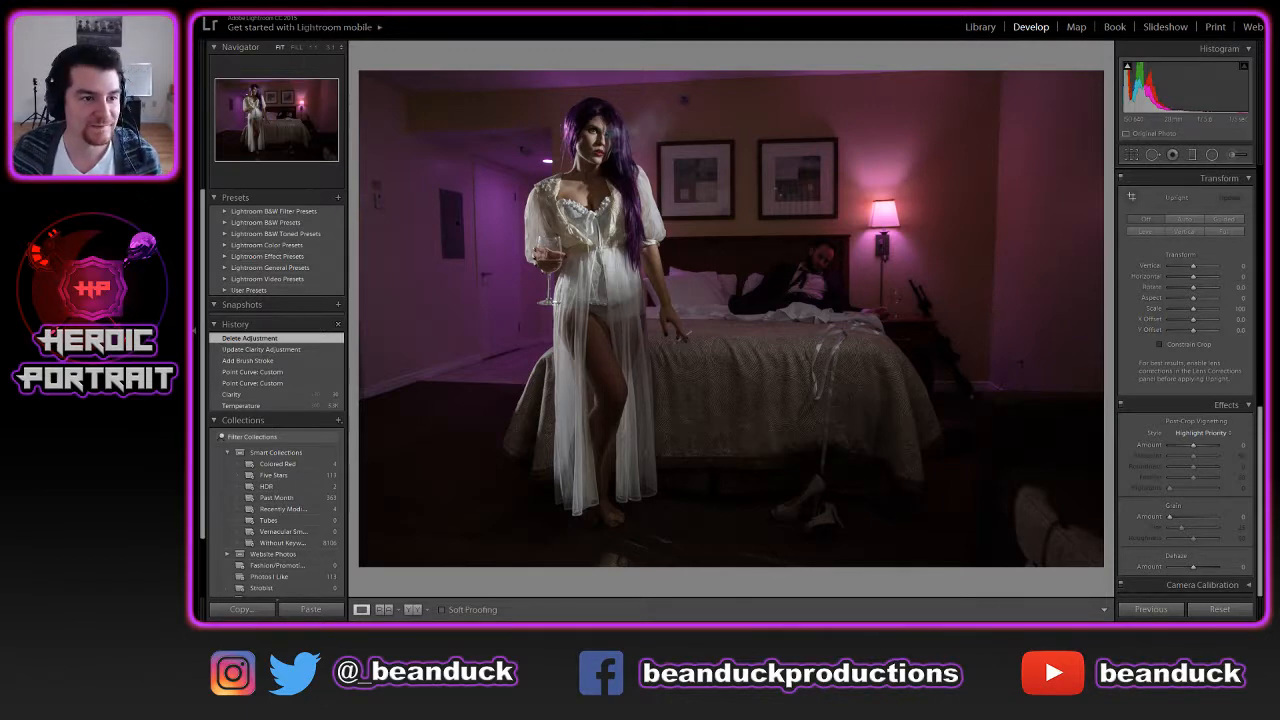
Open the photo from Lightroom for editing in Adobe Photoshop CC 2018
click(270, 10)
mouse_move(375, 53)
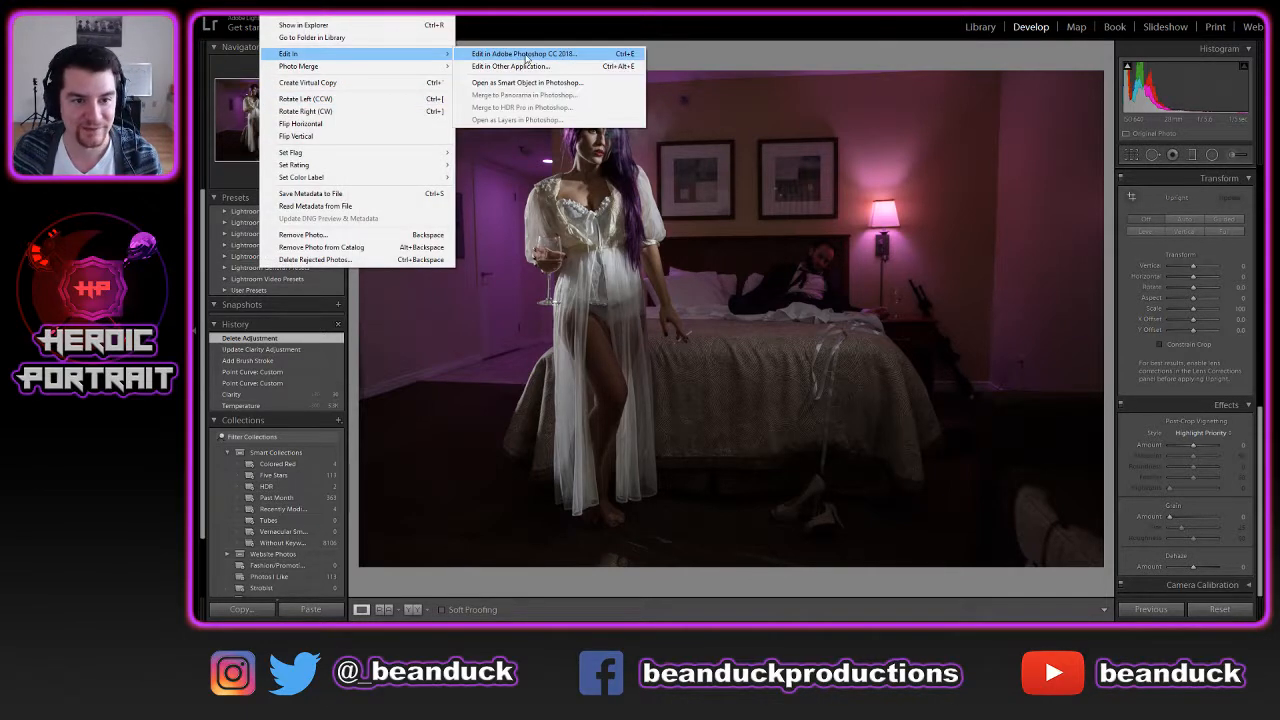
click(528, 54)
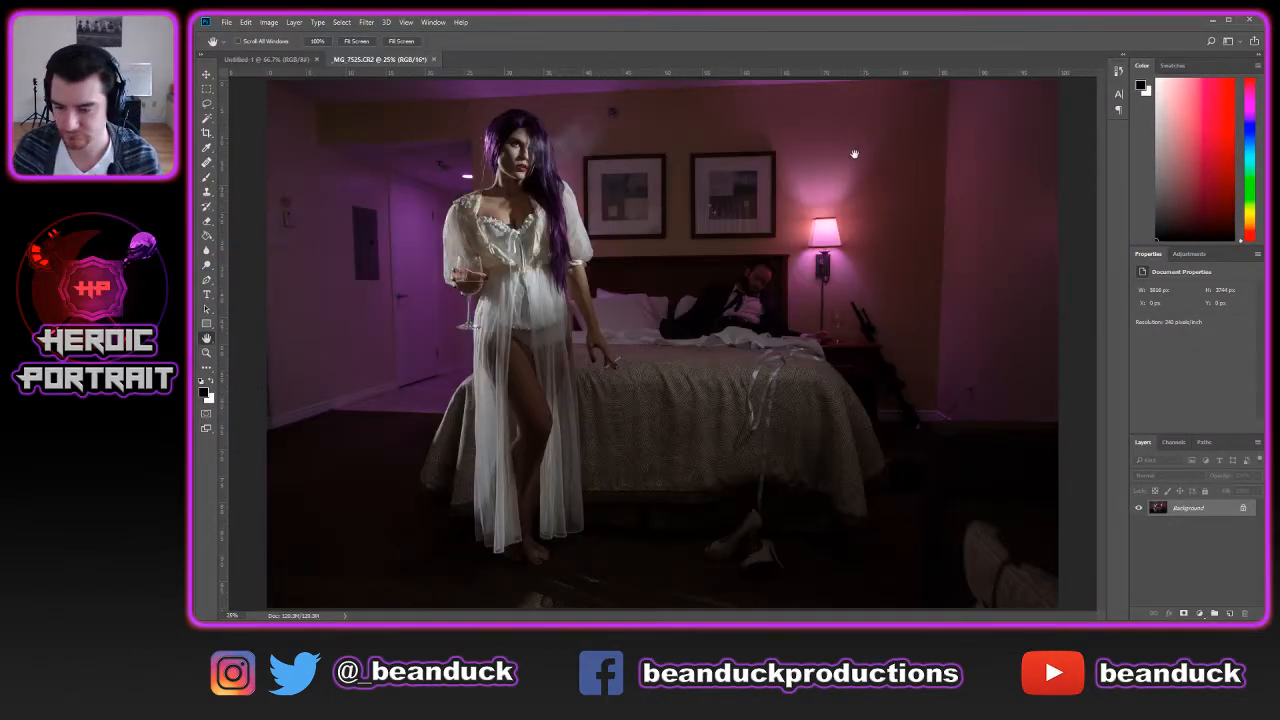
Convert the locked Background layer into a regular editable layer, keeping the proposed name Layer 0 and default settings
scroll(837, 250, down, 2)
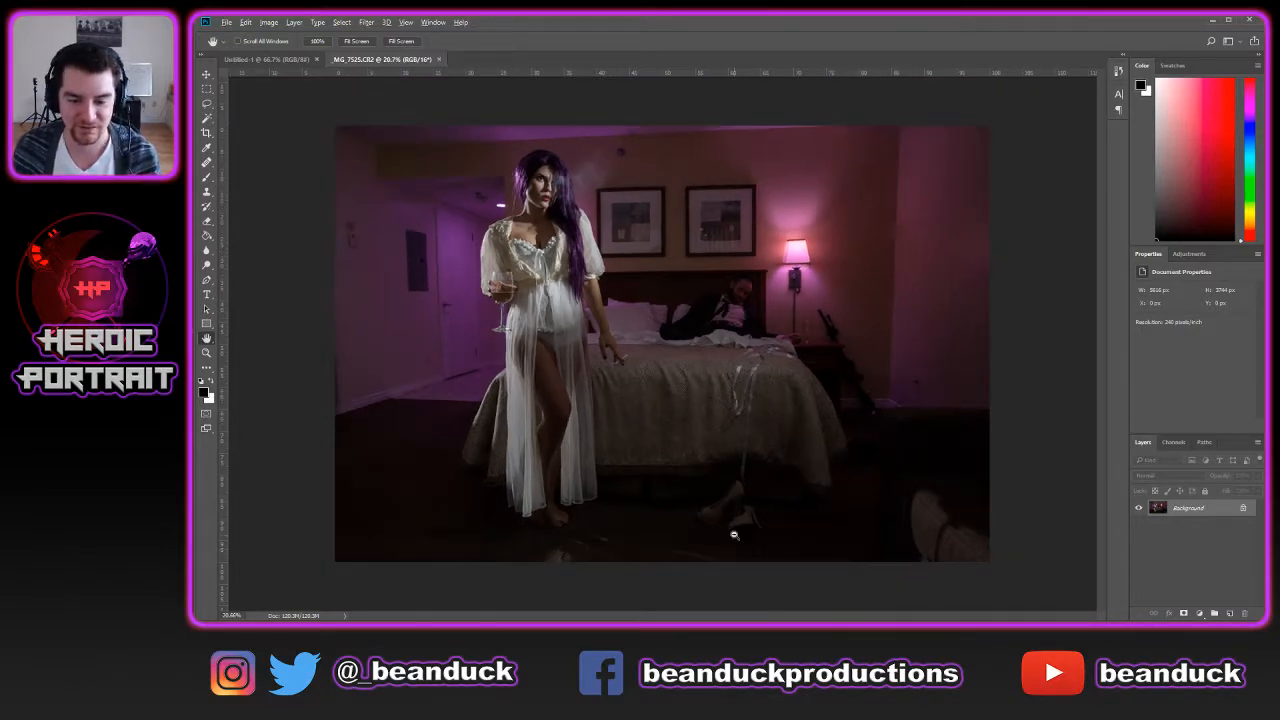
scroll(734, 535, up, 4)
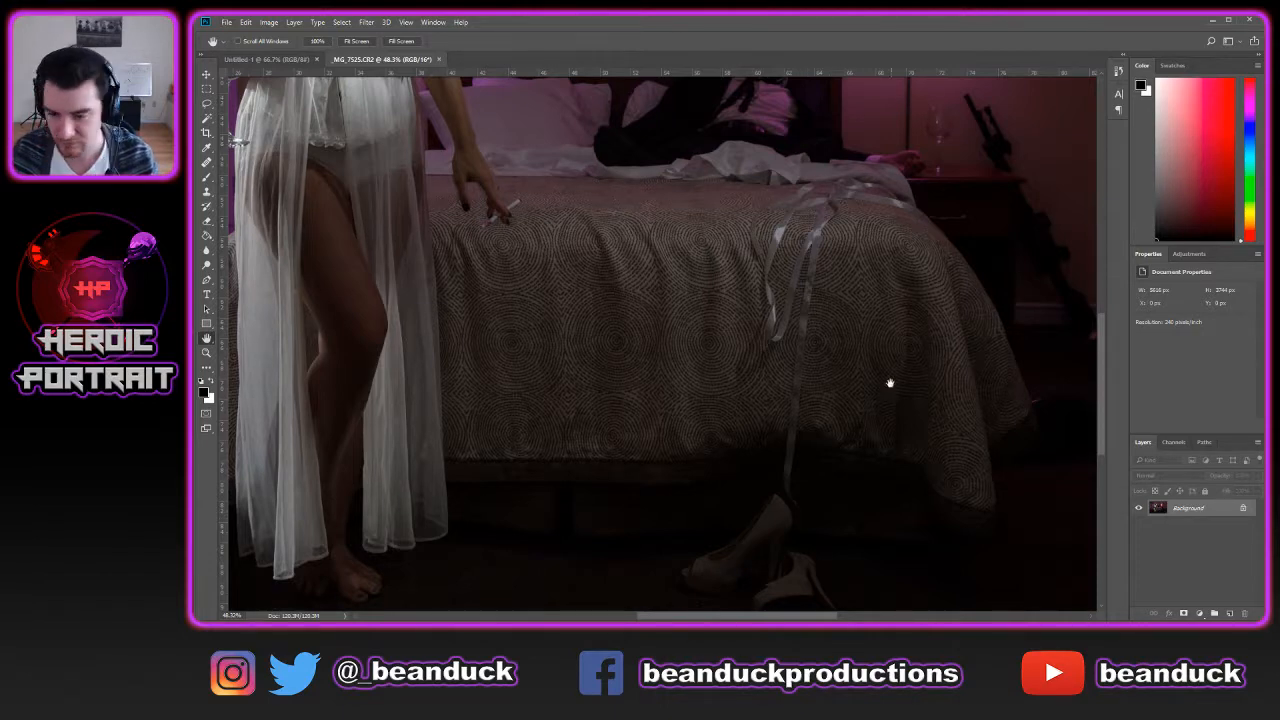
drag(890, 383, 789, 177)
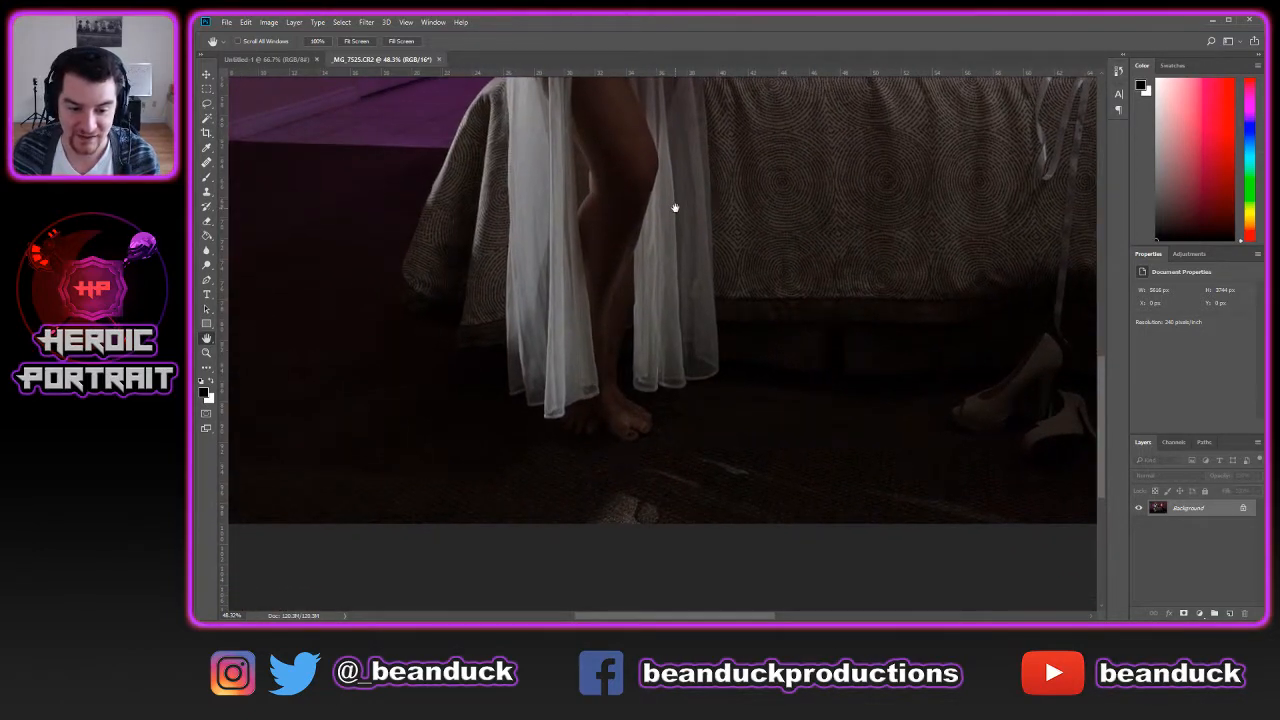
drag(674, 209, 788, 262)
drag(629, 214, 397, 339)
double_click(1157, 507)
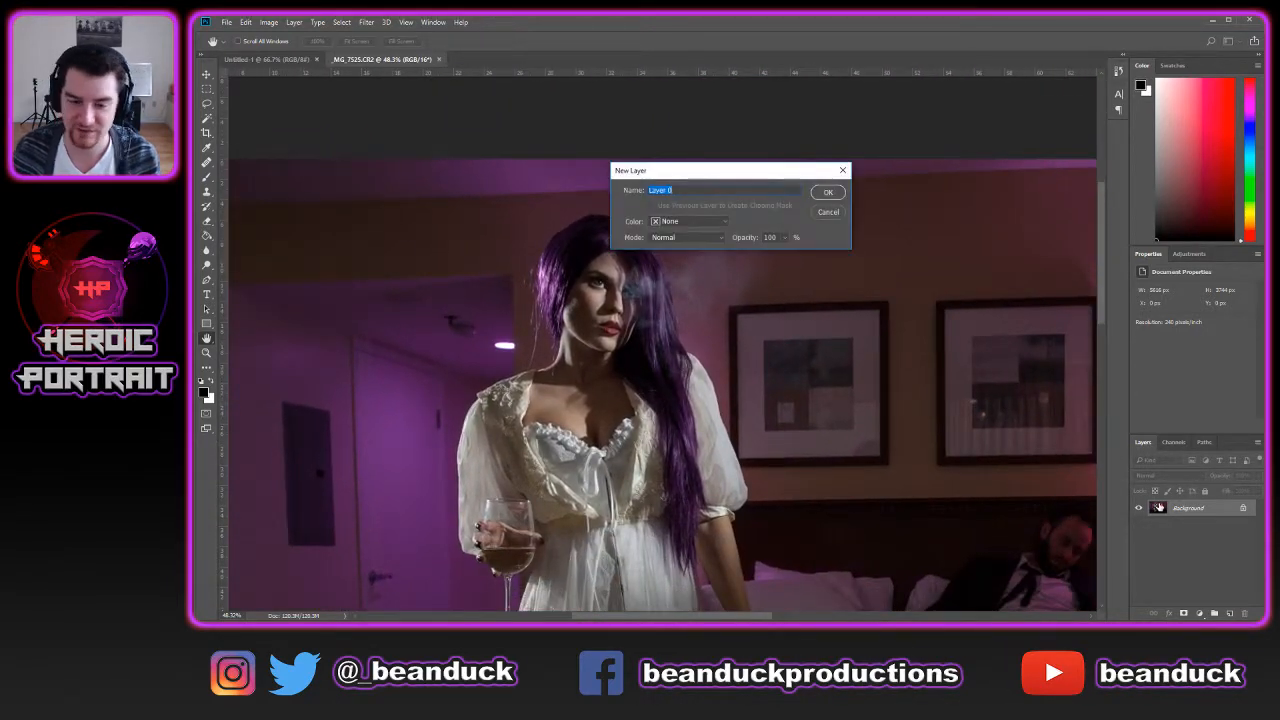
key(Return)
Add a new empty layer above the background photo
scroll(581, 338, up, 5)
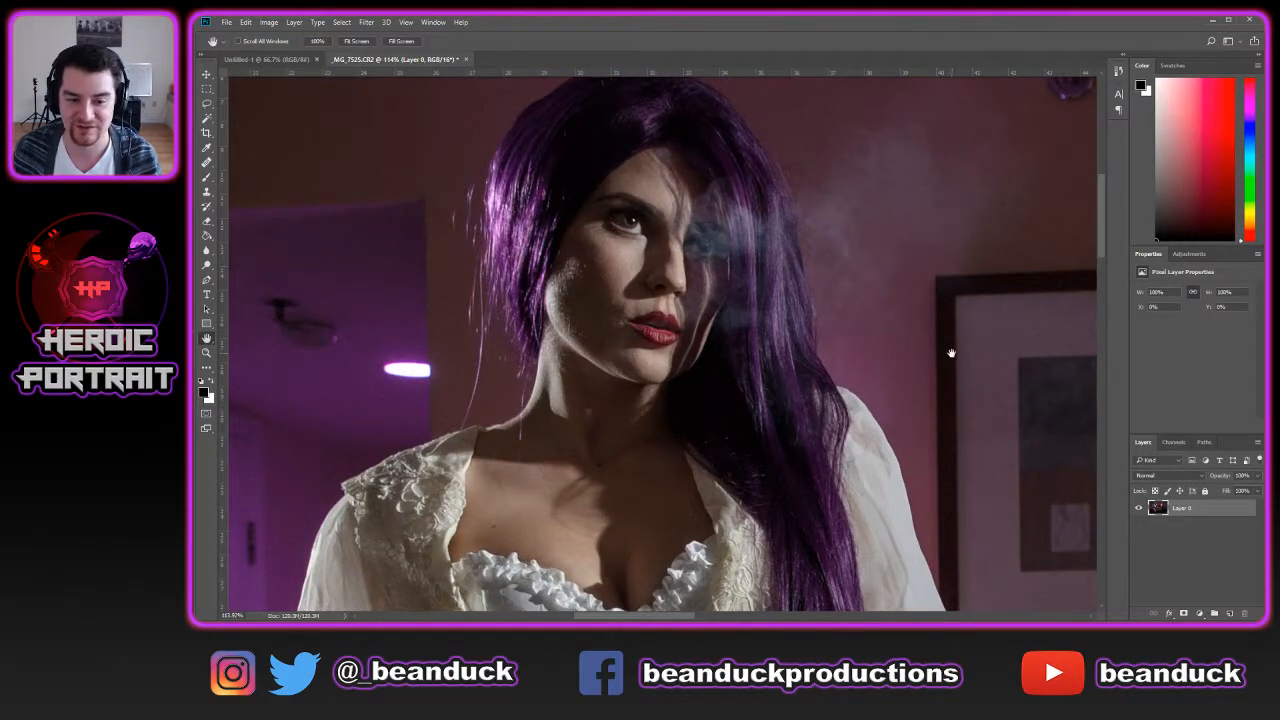
drag(951, 353, 826, 309)
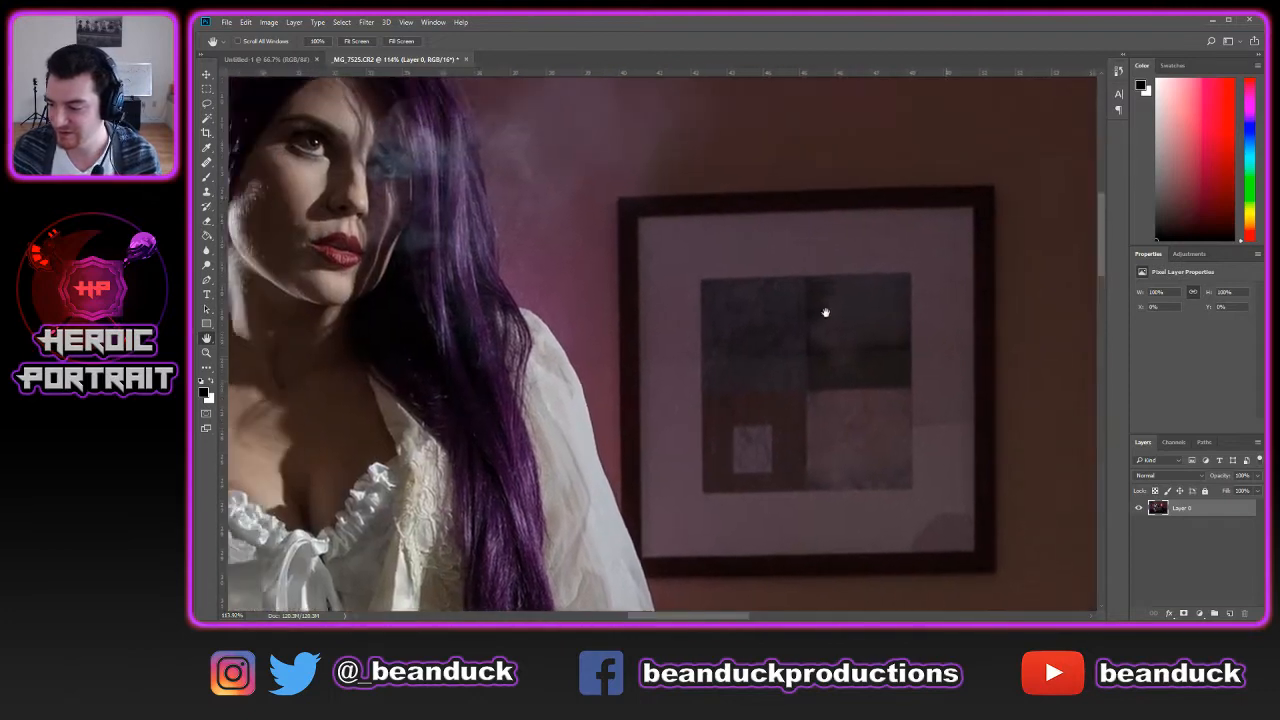
drag(660, 316, 804, 340)
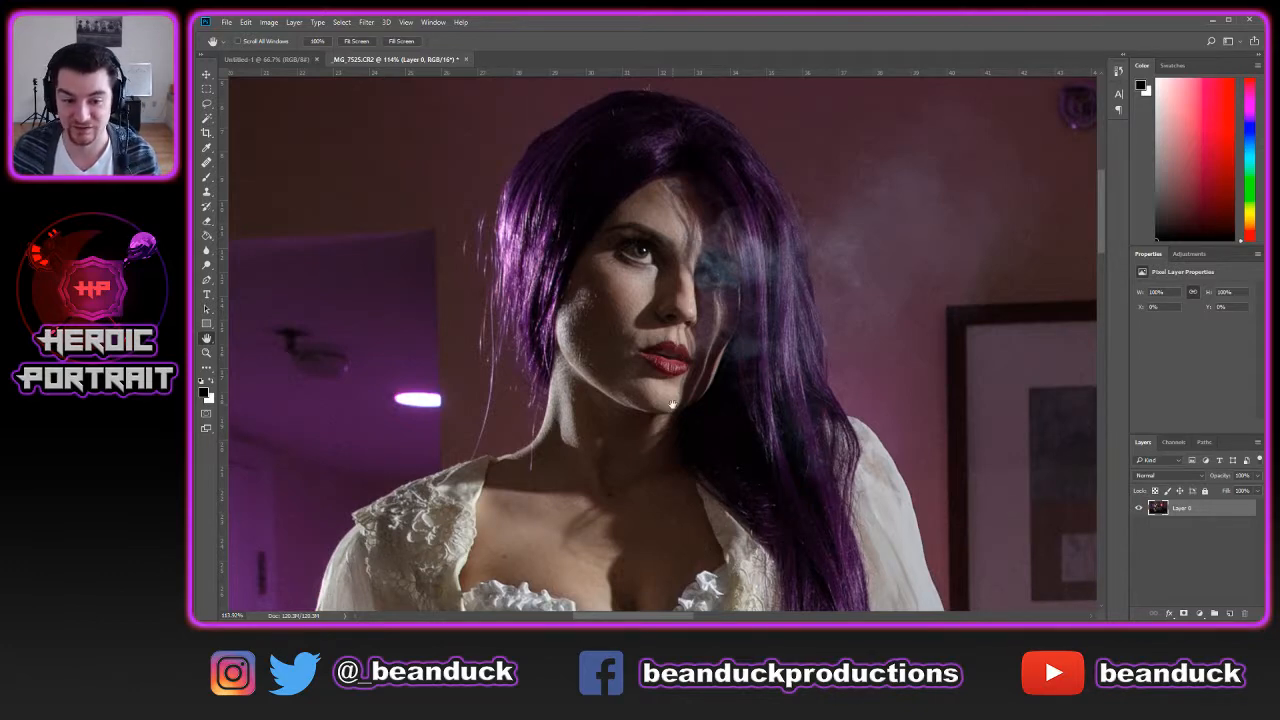
scroll(740, 371, down, 5)
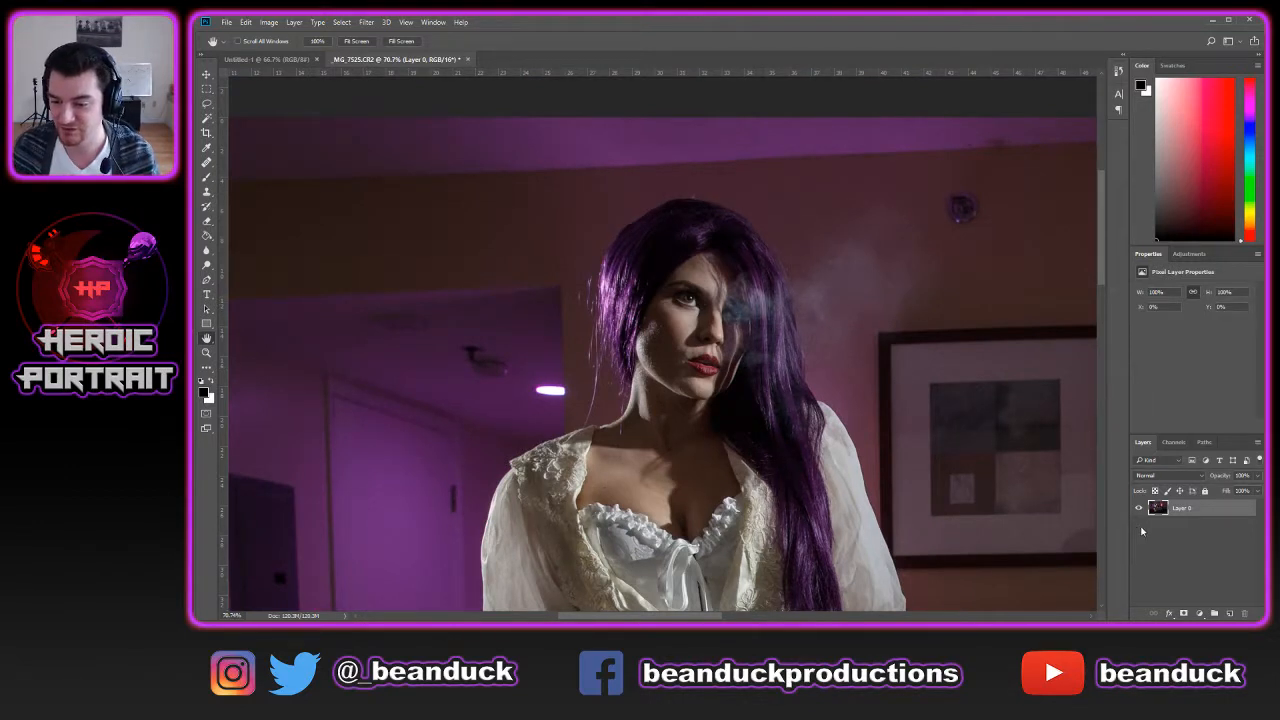
click(1229, 613)
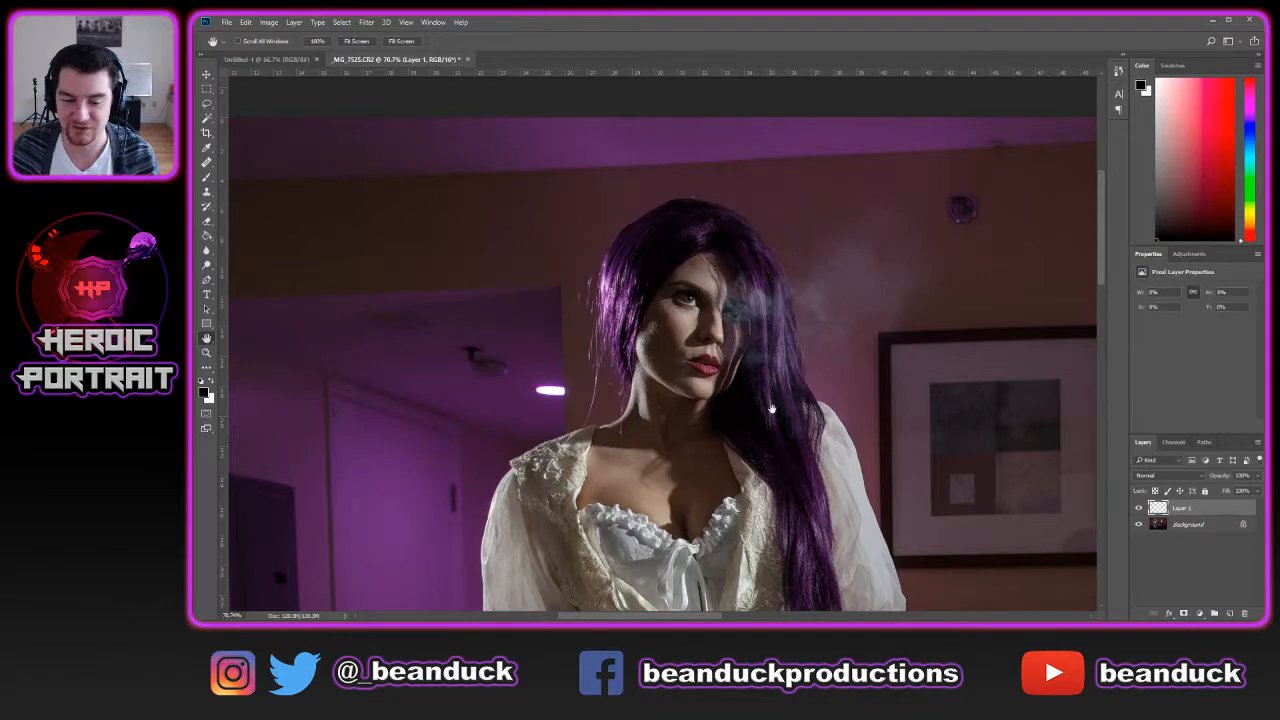
Heal the small blemish on the woman's cheek beside her mouth with the Healing Brush, sampling nearby skin
drag(756, 400, 696, 349)
scroll(696, 349, down, 5)
scroll(696, 349, right, 8)
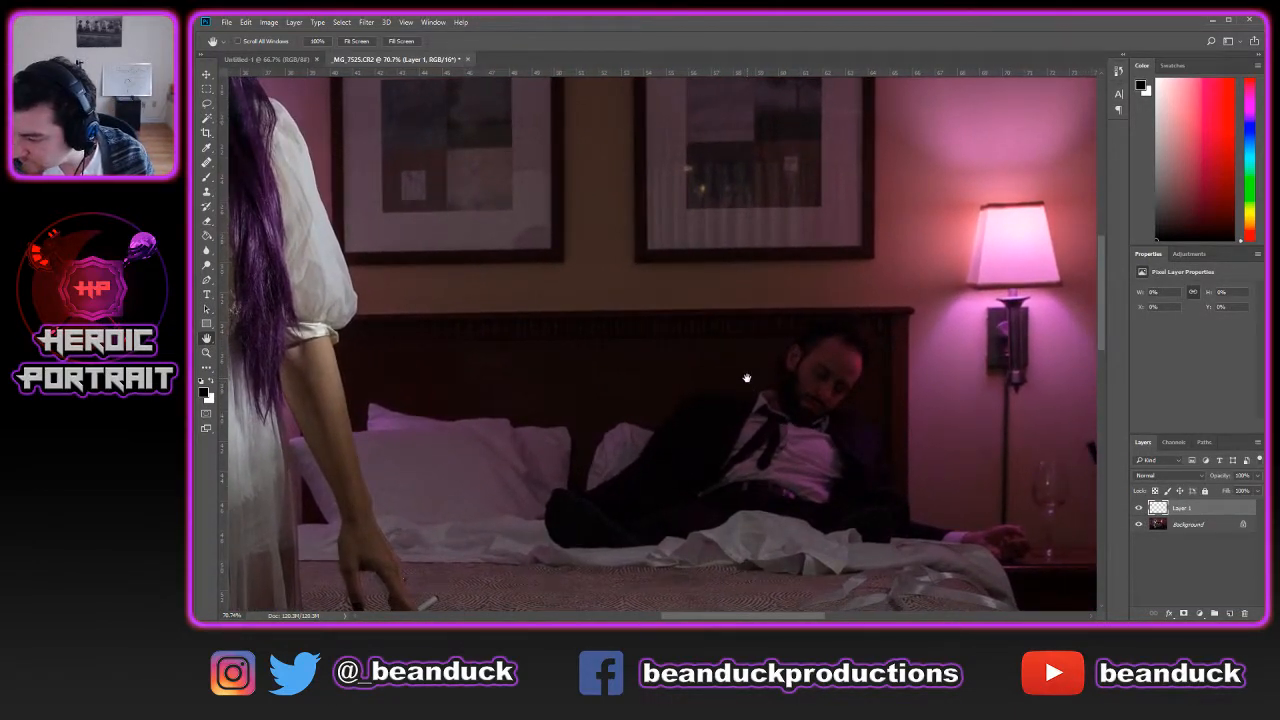
drag(746, 378, 1128, 570)
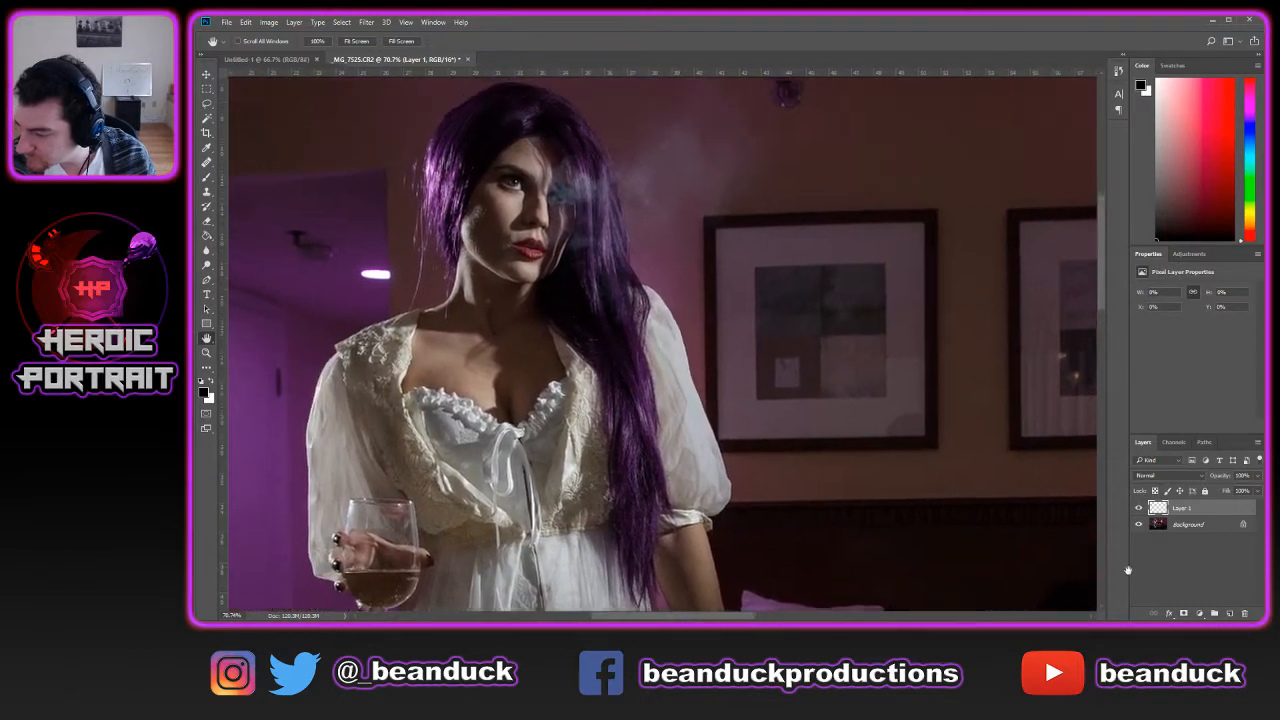
scroll(797, 342, up, 2)
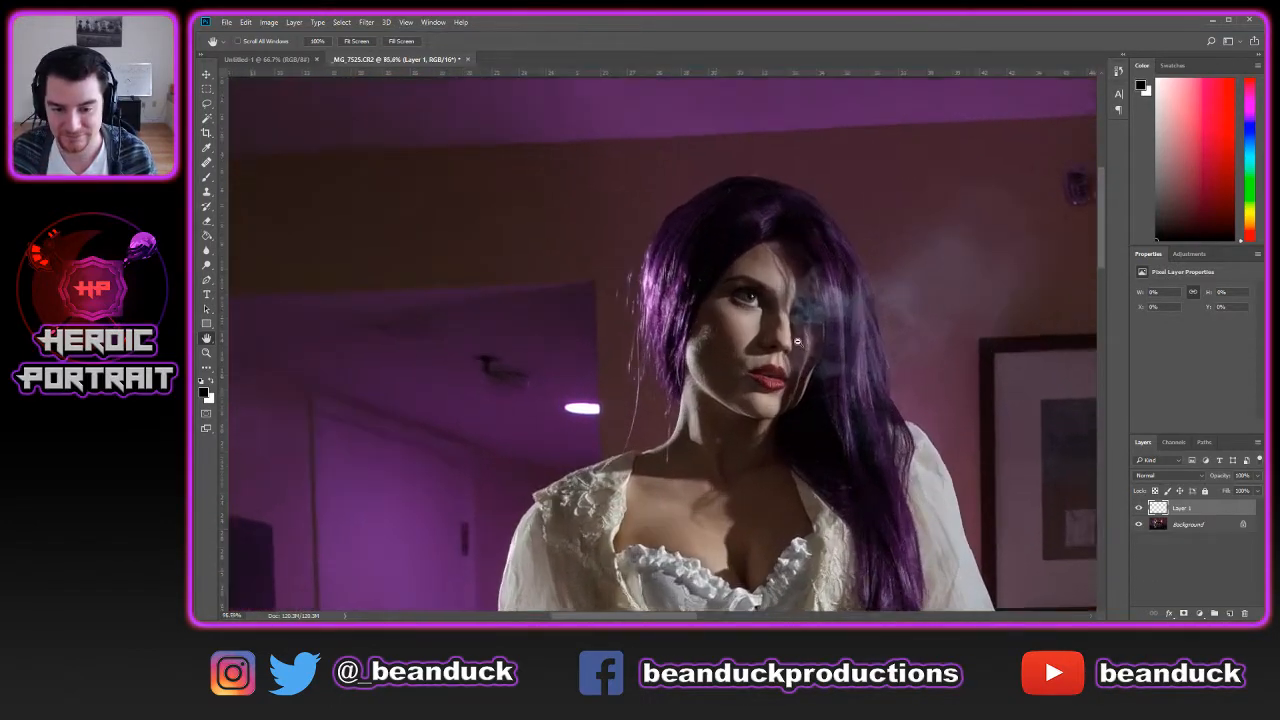
scroll(797, 342, up, 4)
key(j)
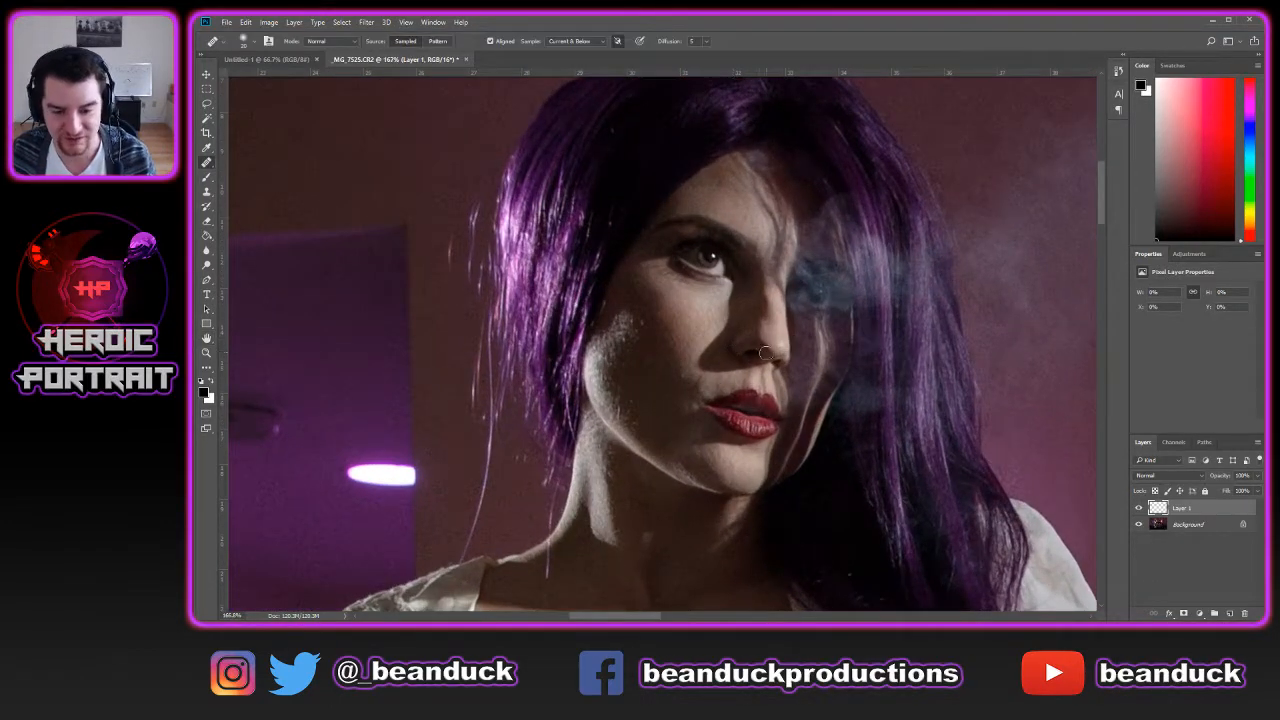
scroll(1075, 356, down, 3)
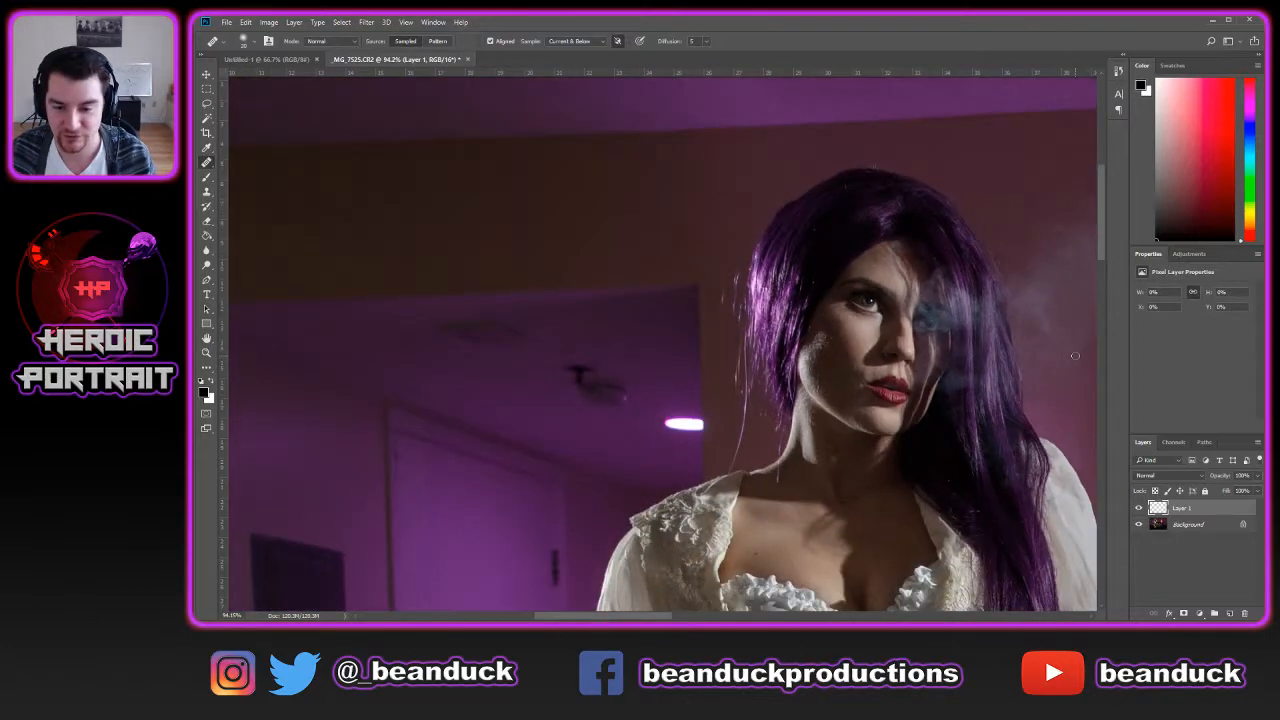
scroll(1066, 358, up, 5)
key(bracketleft)
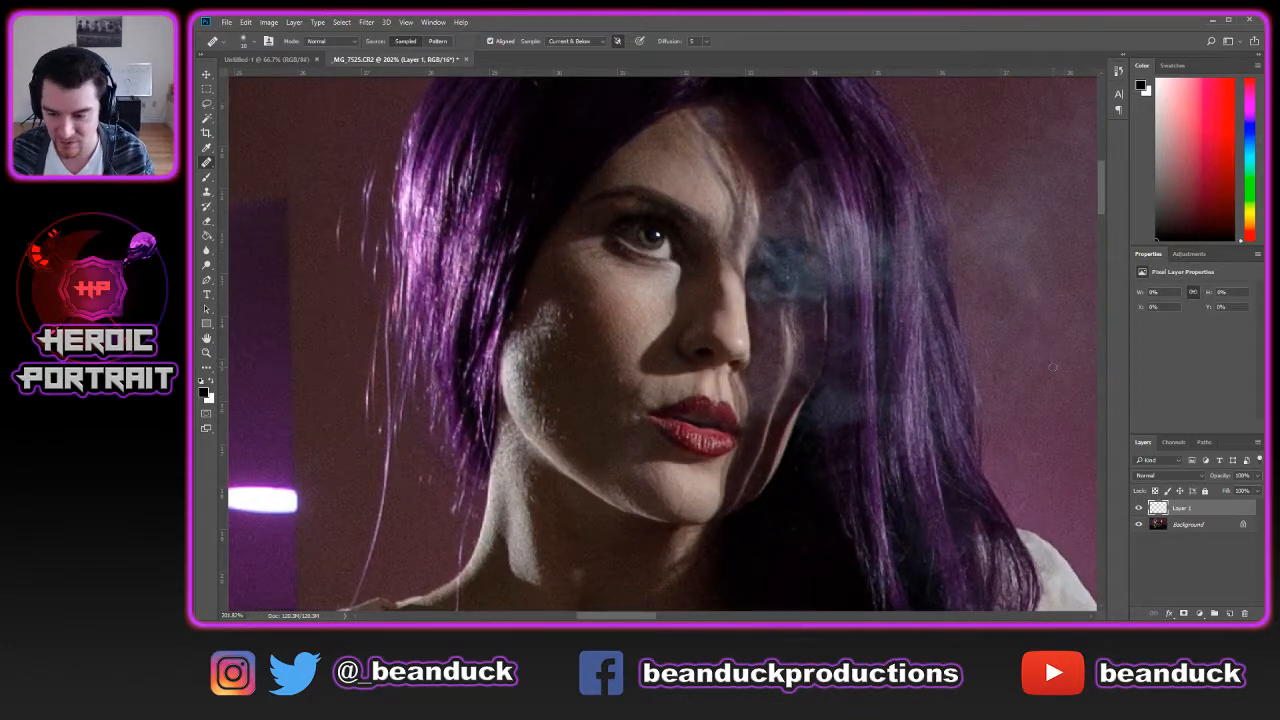
click(620, 383)
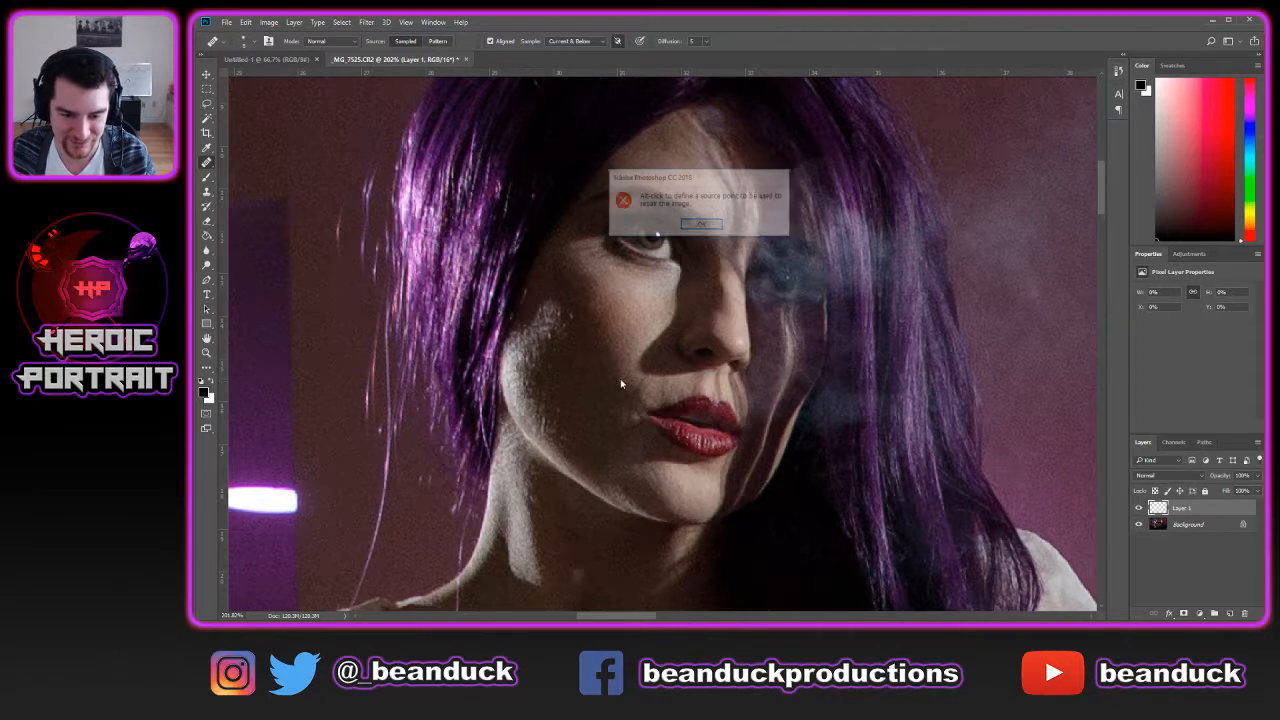
click(703, 225)
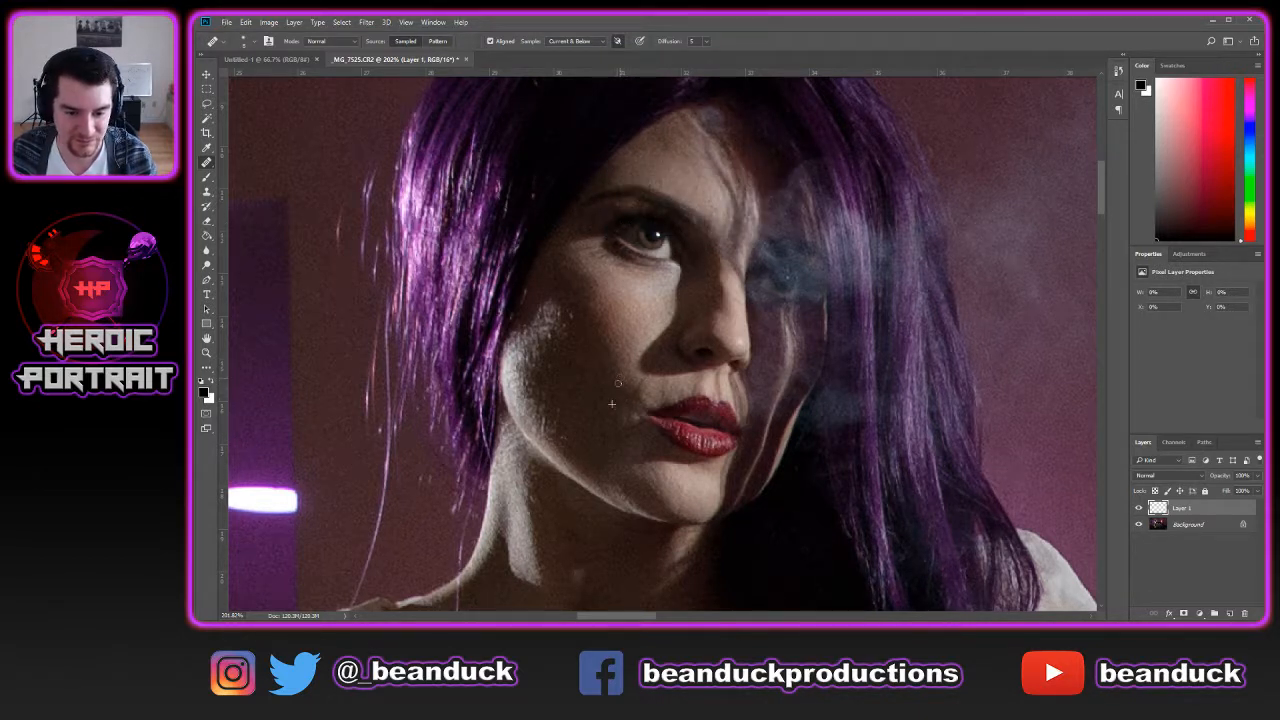
click(621, 381)
Heal away the sign, thermostat and switch plates on the wall near the photo's left edge, using an enlarged brush and sampled clean wall
scroll(835, 395, down, 3)
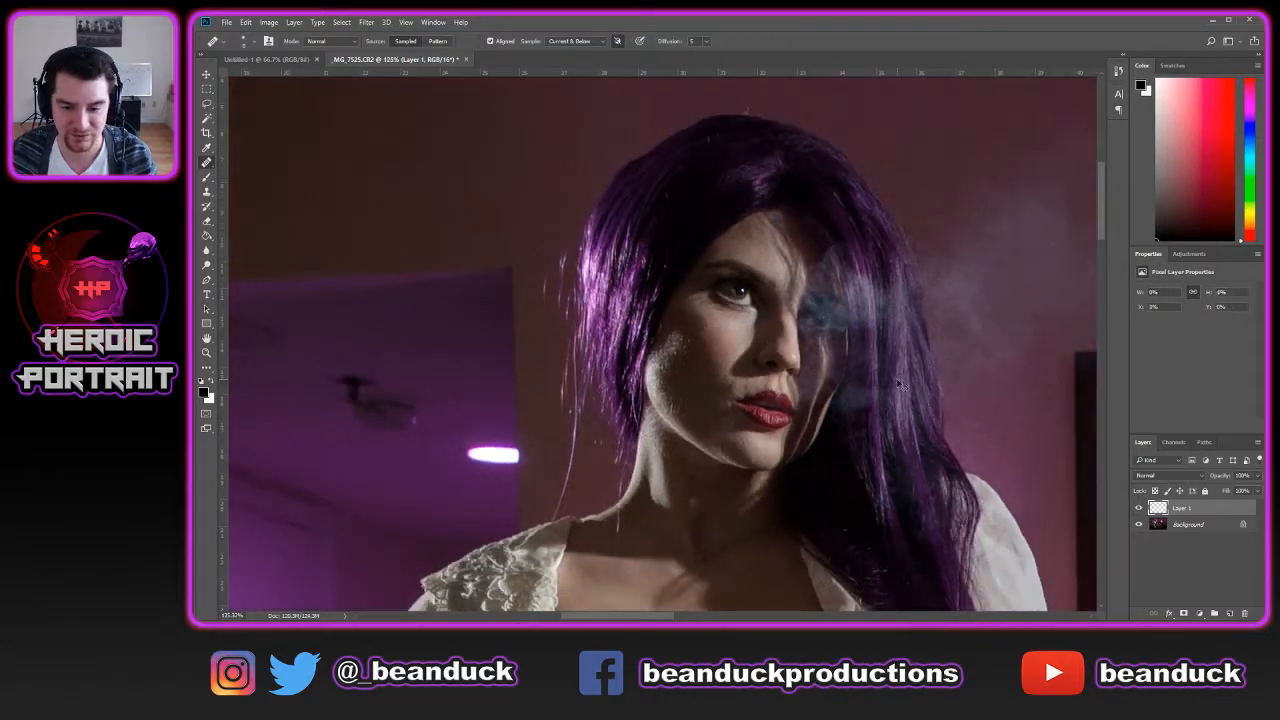
scroll(901, 380, down, 2)
scroll(901, 378, down, 1)
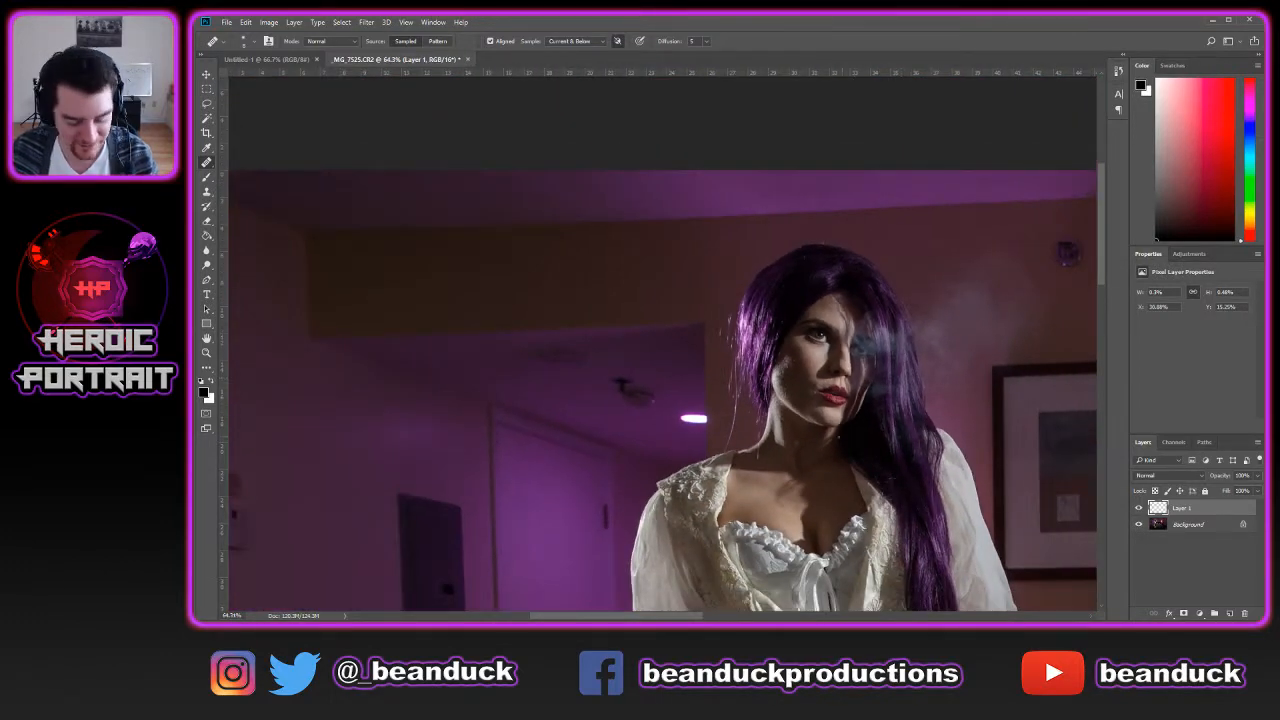
key(space)
drag(431, 528, 804, 320)
scroll(749, 277, up, 7)
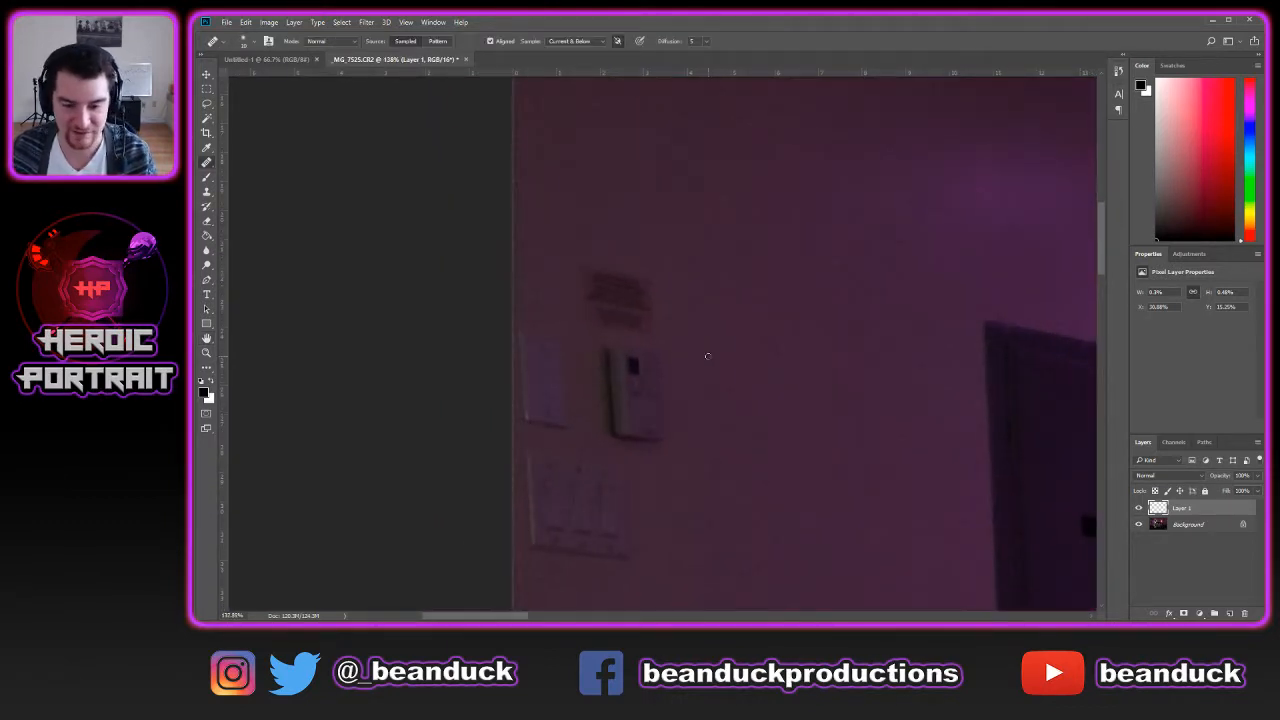
key(bracketright)
key(bracketright)
key(bracketright)
key(bracketleft)
key(bracketleft)
key(bracketleft)
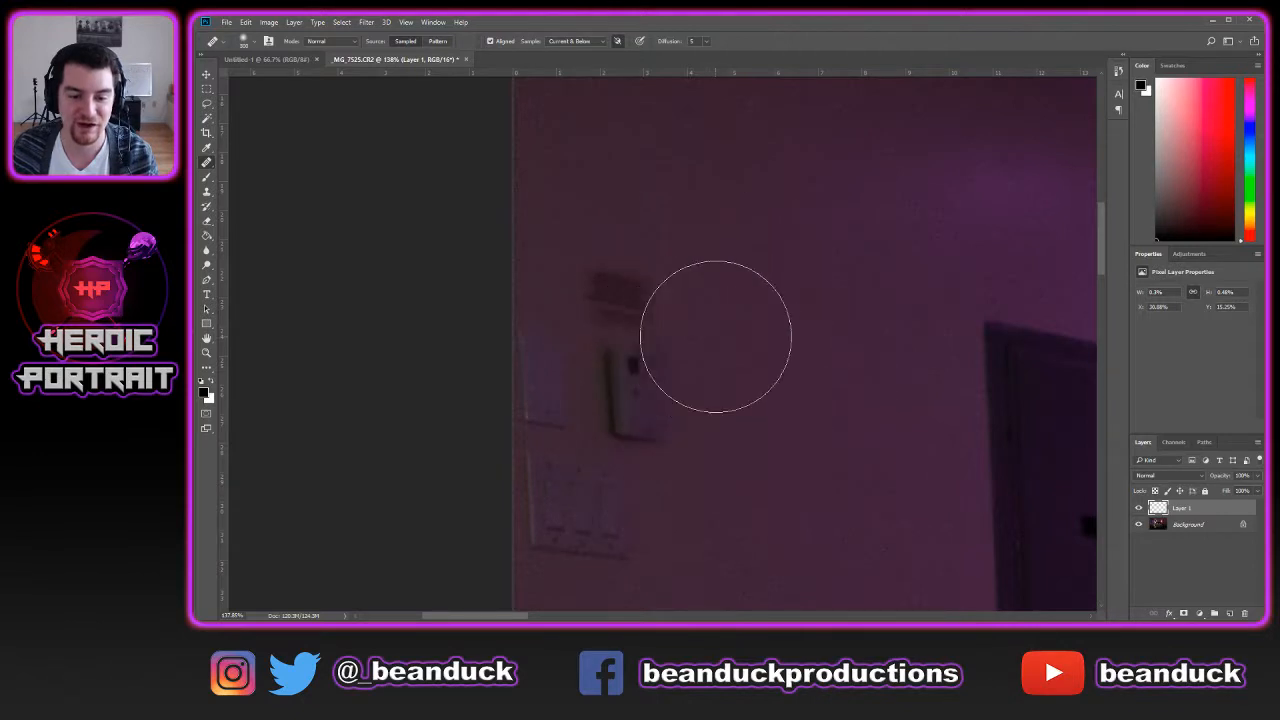
alt+click(664, 168)
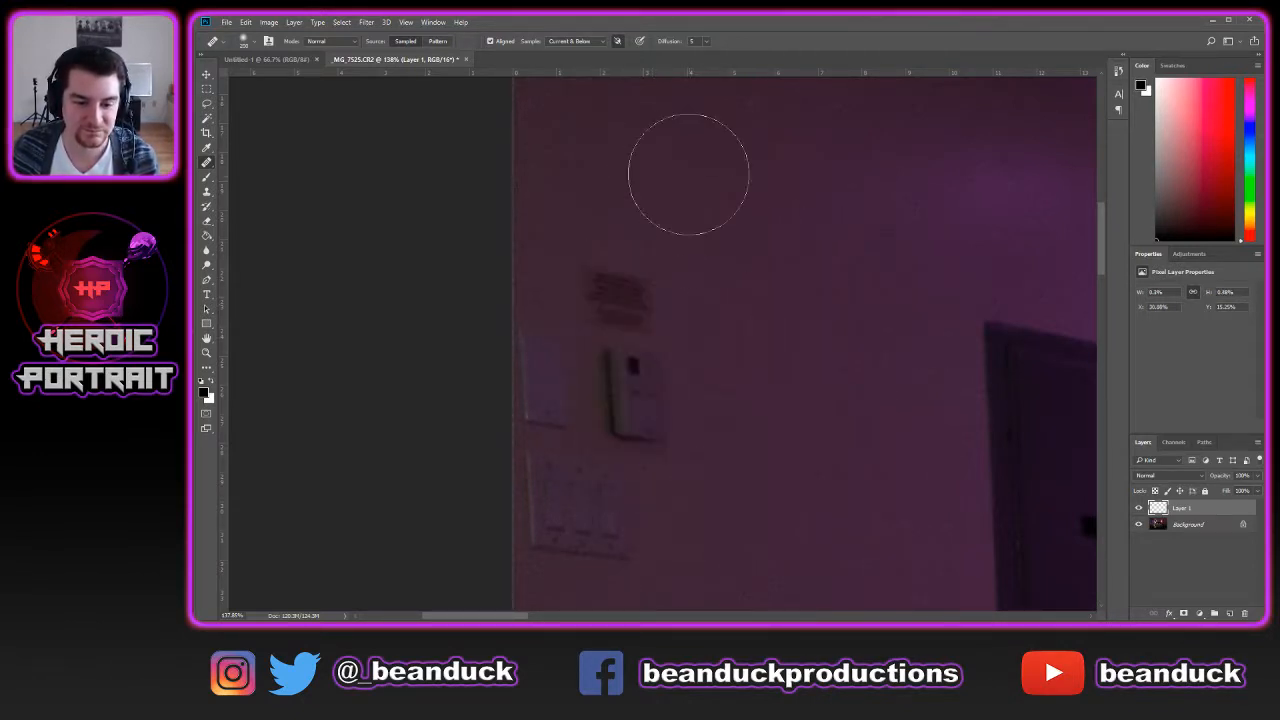
scroll(688, 163, down, 1)
scroll(688, 163, down, 2)
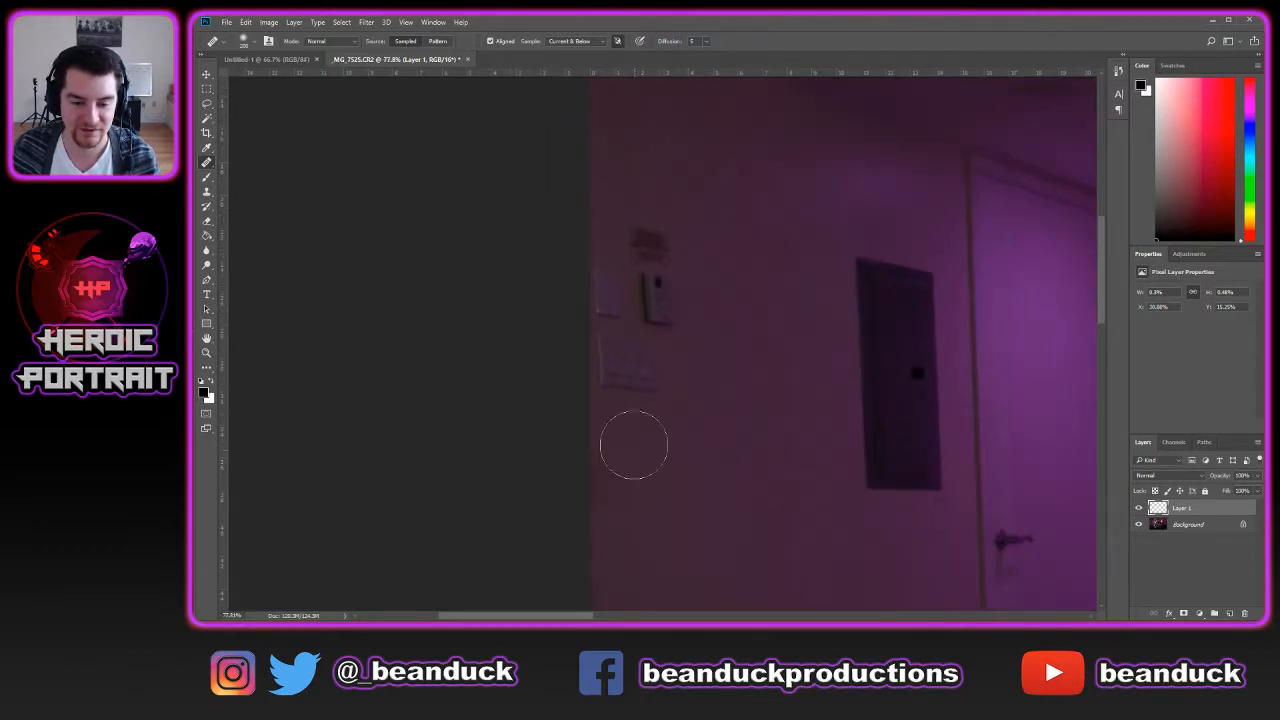
mouse_move(615, 305)
mouse_down()
mouse_move(650, 245)
mouse_move(676, 270)
mouse_move(657, 373)
mouse_move(612, 367)
mouse_move(615, 238)
mouse_up()
Resample clean wall to heal the leftover fixture traces along the photo's left edge, and toggle the retouching layer's visibility to compare
alt+click(666, 463)
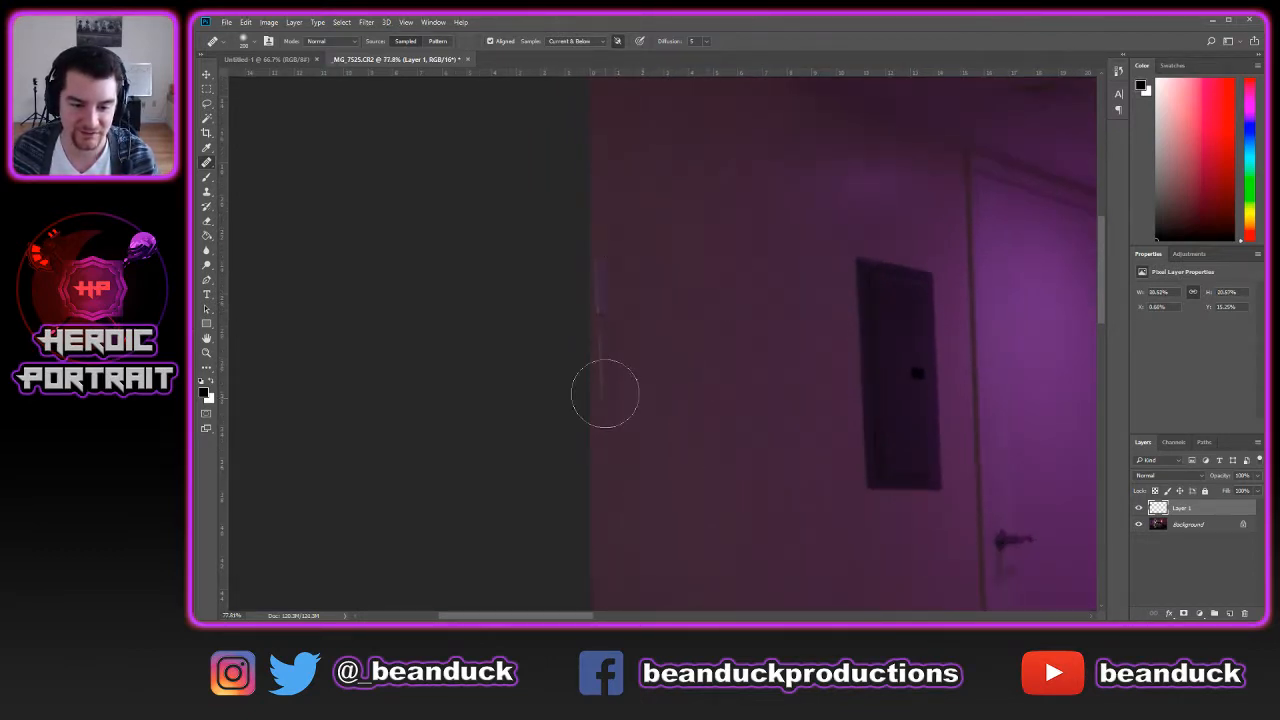
drag(605, 385, 606, 288)
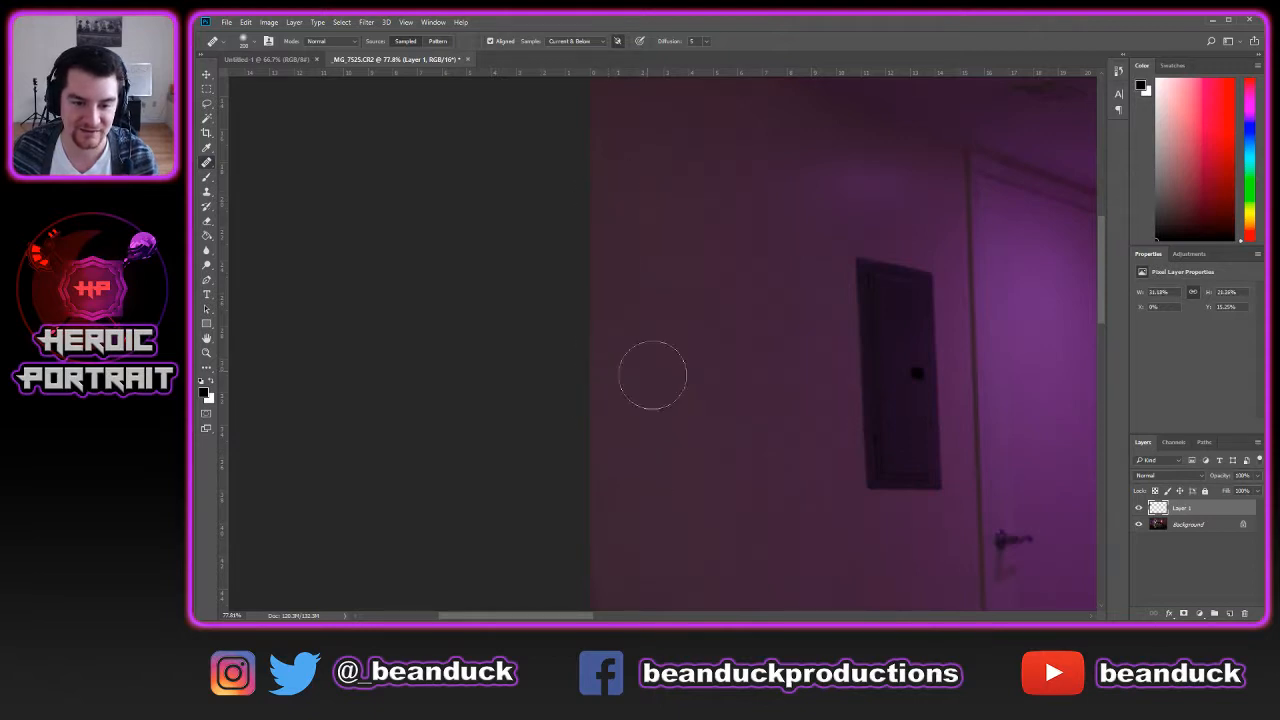
scroll(827, 344, down, 1)
scroll(827, 344, down, 2)
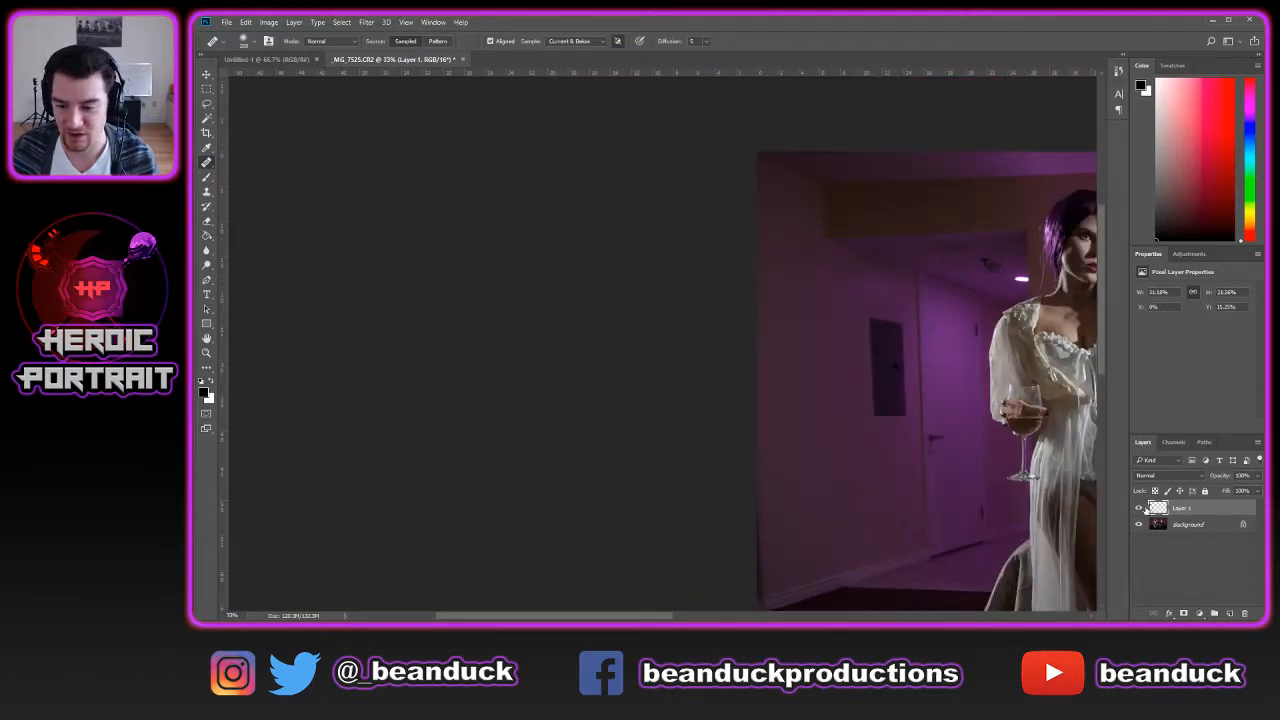
click(1138, 508)
click(1138, 514)
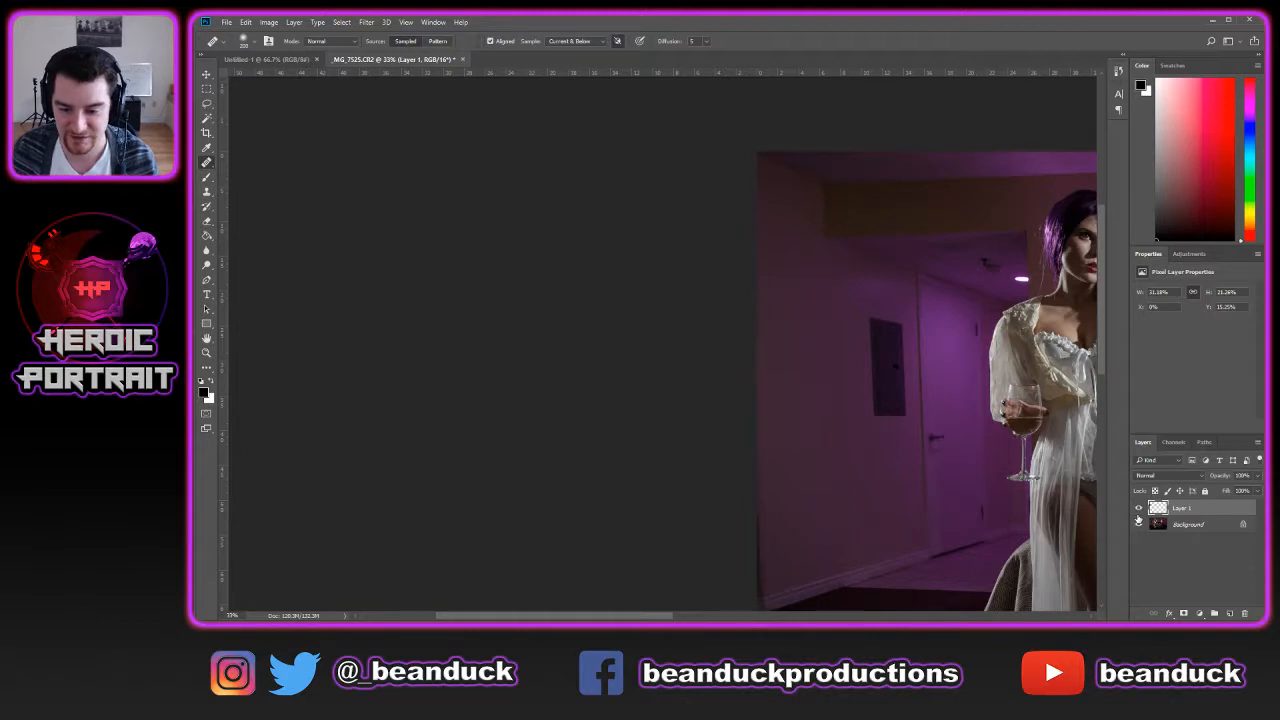
Heal away the faint power outlet and light spot low on the wall beside the door, using a smaller Healing Brush and sampled wall
key(h)
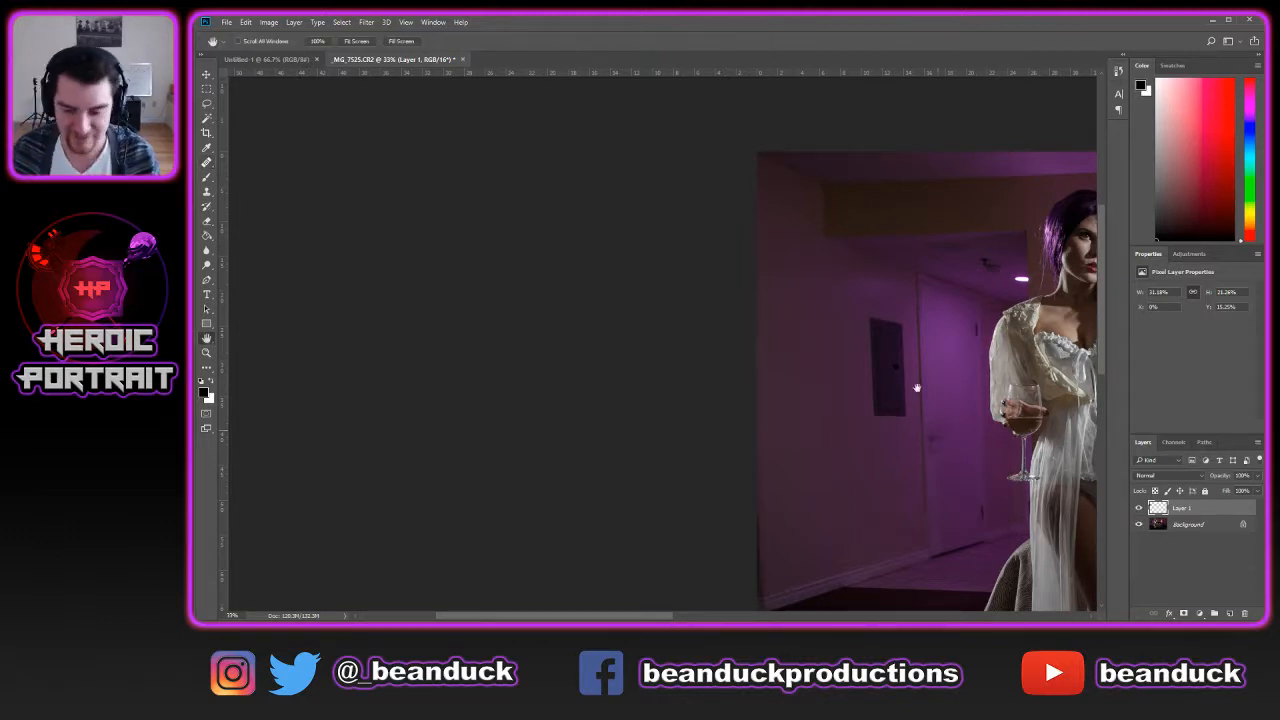
drag(916, 388, 557, 323)
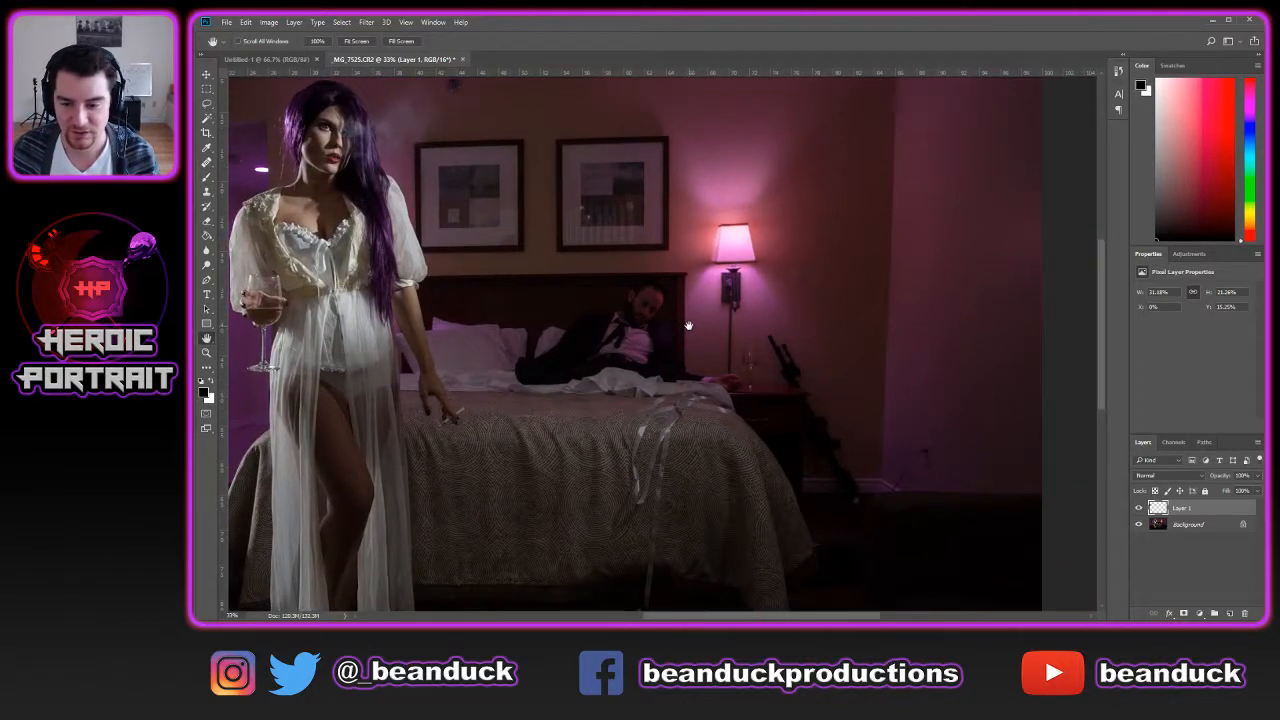
drag(688, 326, 1088, 341)
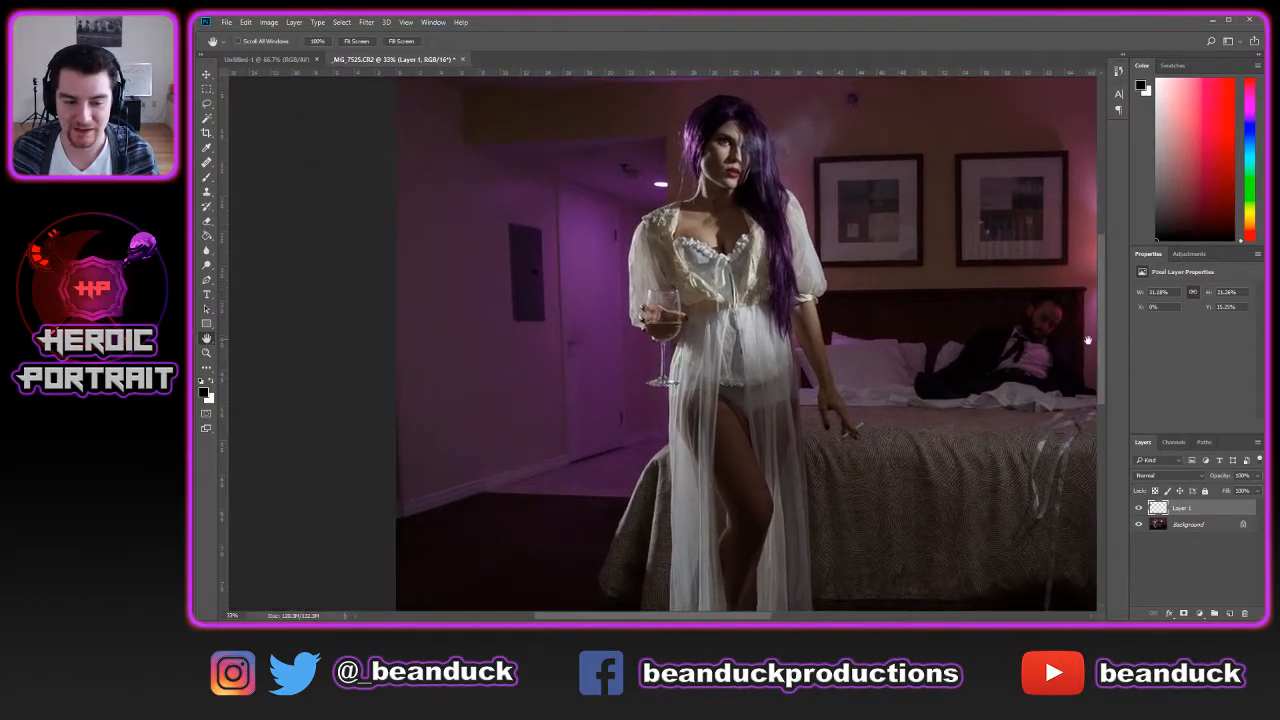
drag(538, 384, 623, 389)
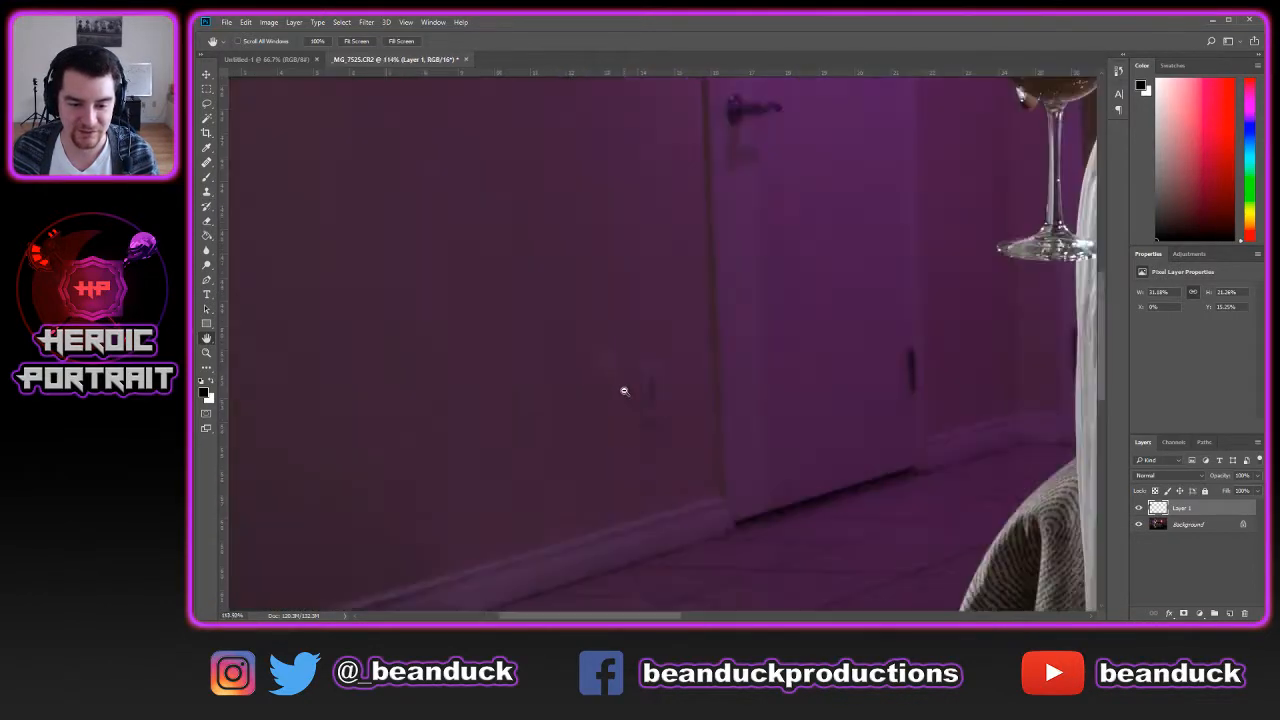
key(j)
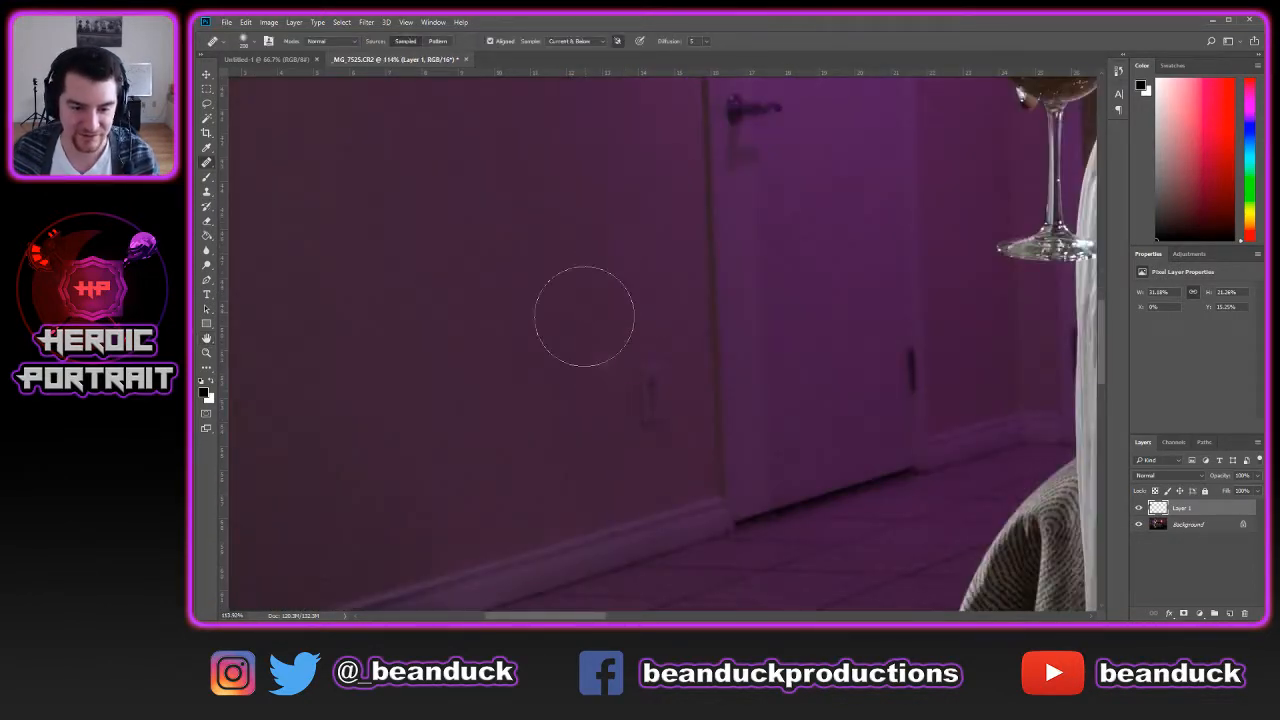
key(bracketleft)
key(bracketleft)
key(bracketleft)
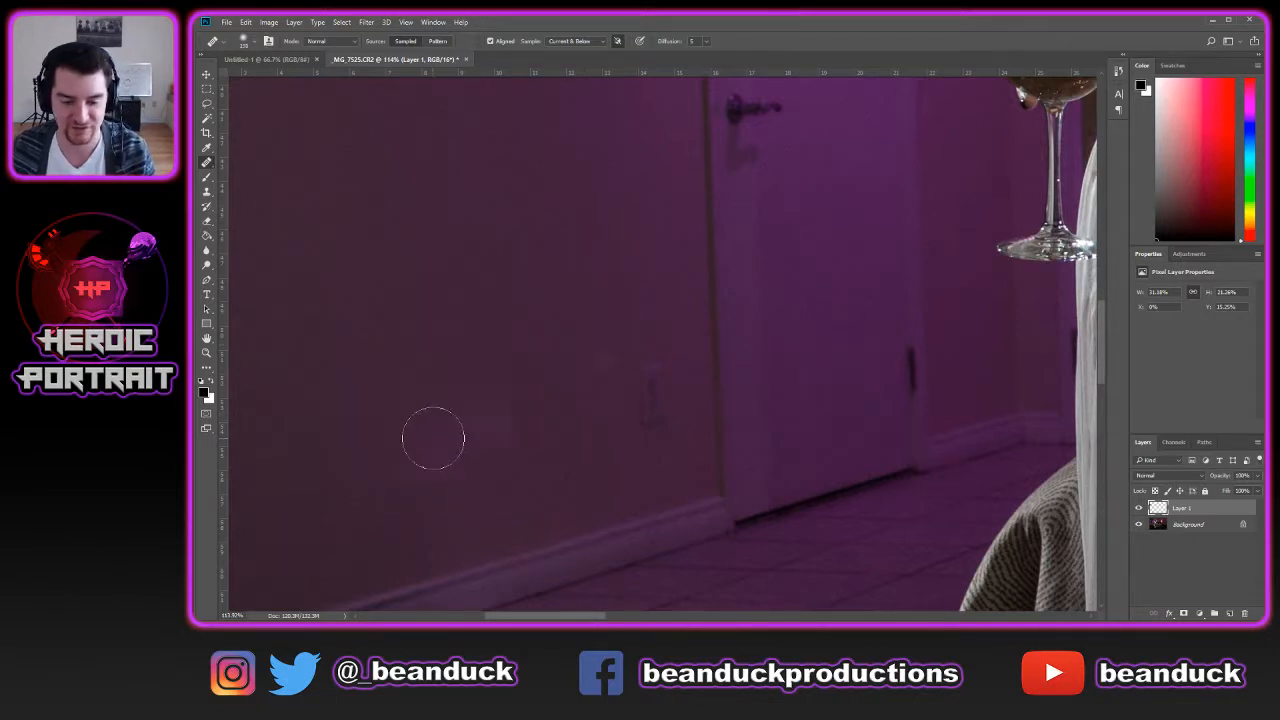
key(v)
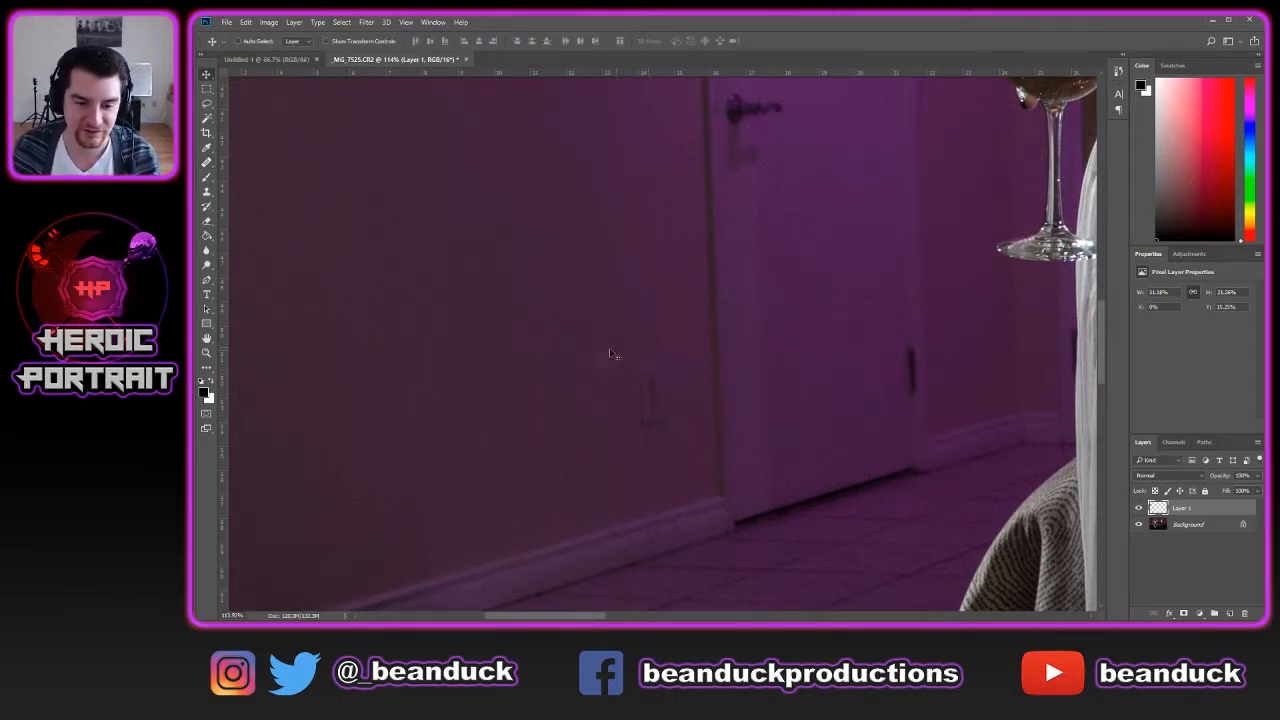
scroll(608, 376, up, 2)
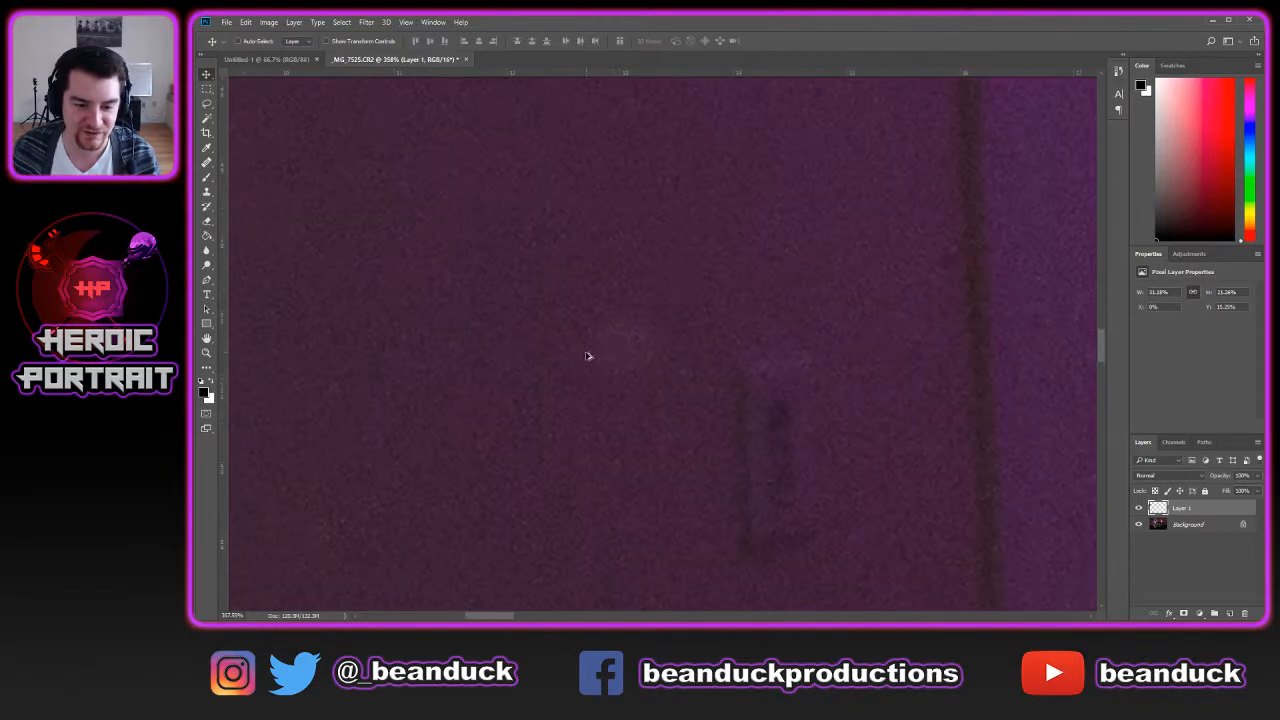
scroll(592, 356, up, 2)
scroll(640, 345, down, 3)
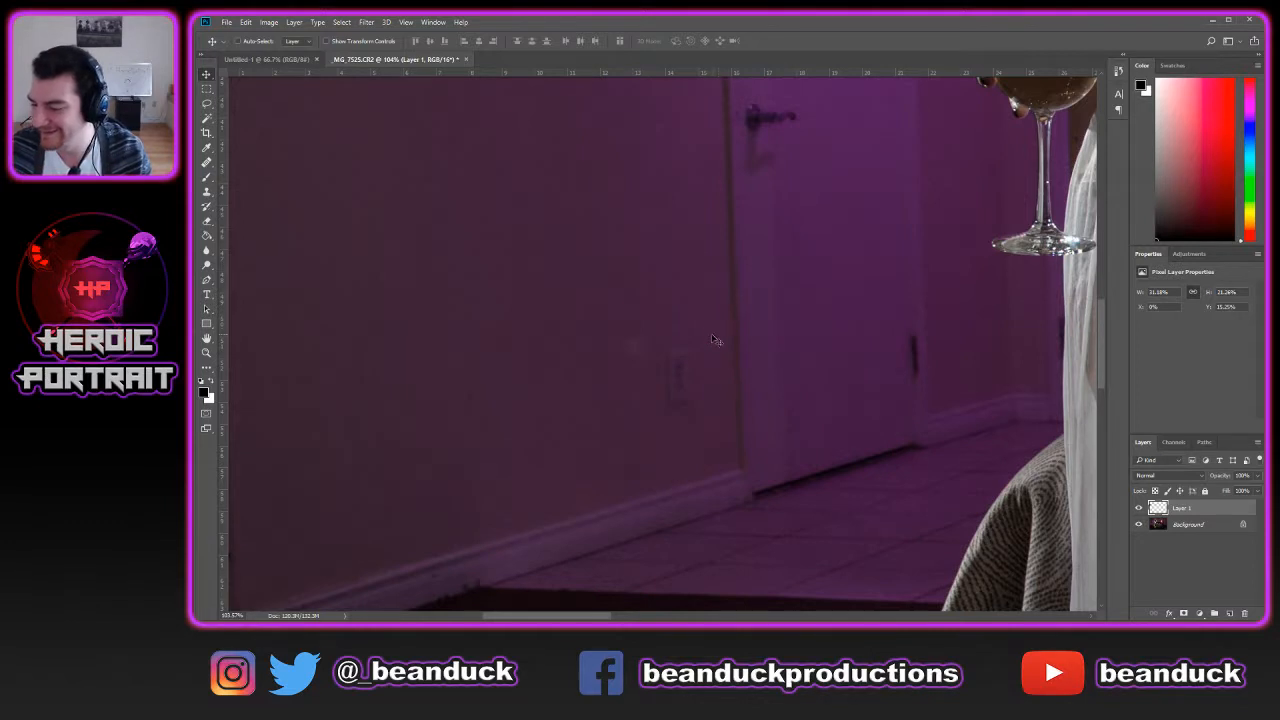
key(j)
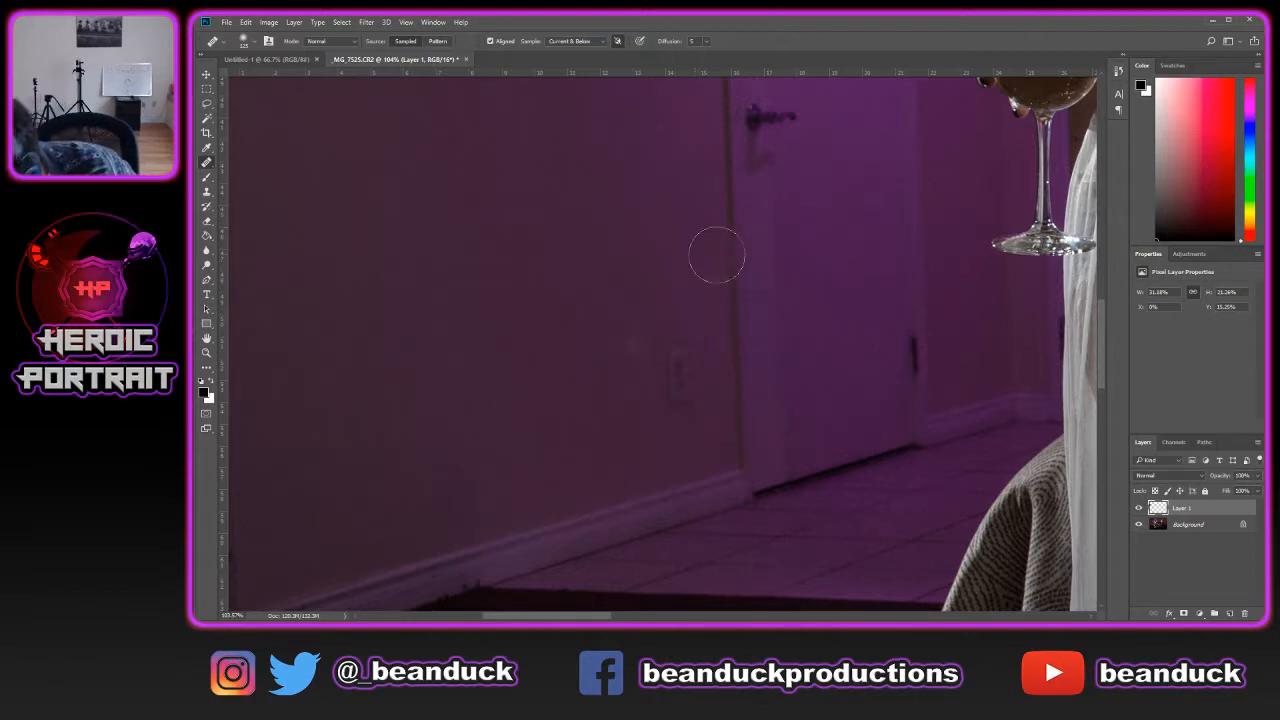
alt+click(607, 280)
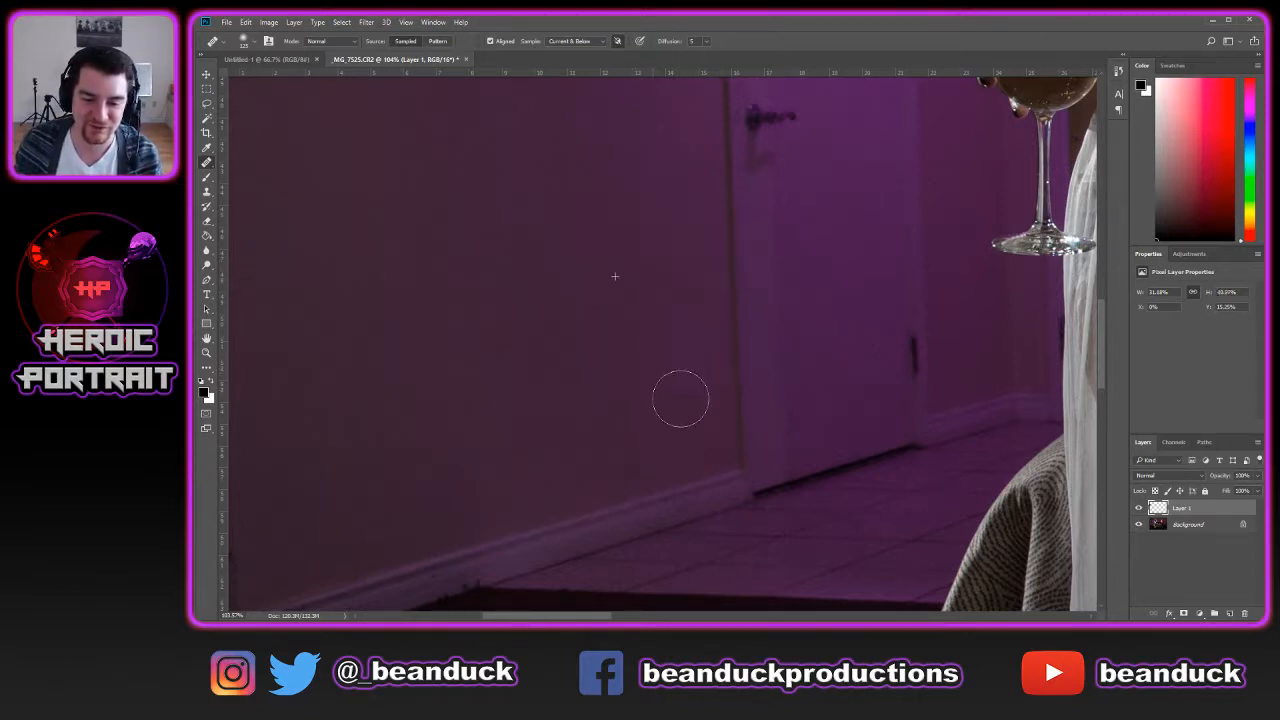
scroll(899, 217, down, 3)
scroll(899, 217, down, 1)
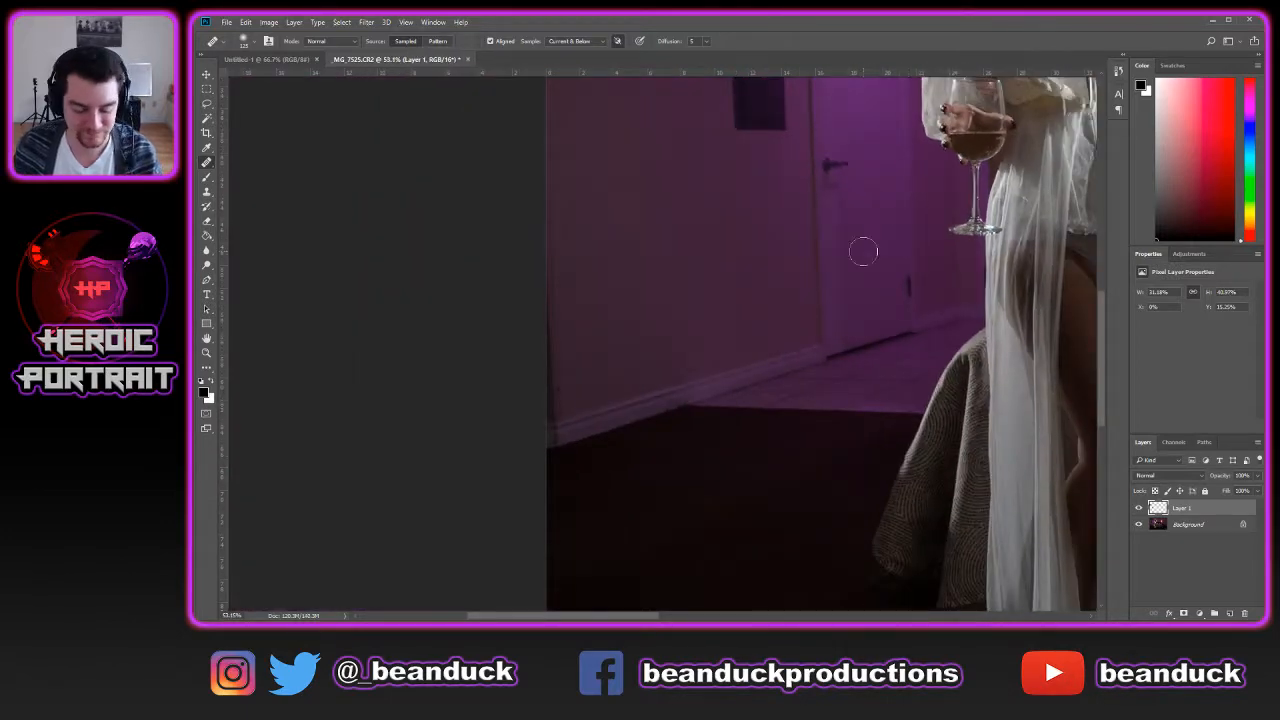
Heal the faint marks on the dark wall between the lamp and the room's corner with the Healing Brush, sampling nearby wall
key(space)
drag(845, 349, 563, 257)
drag(1000, 330, 385, 503)
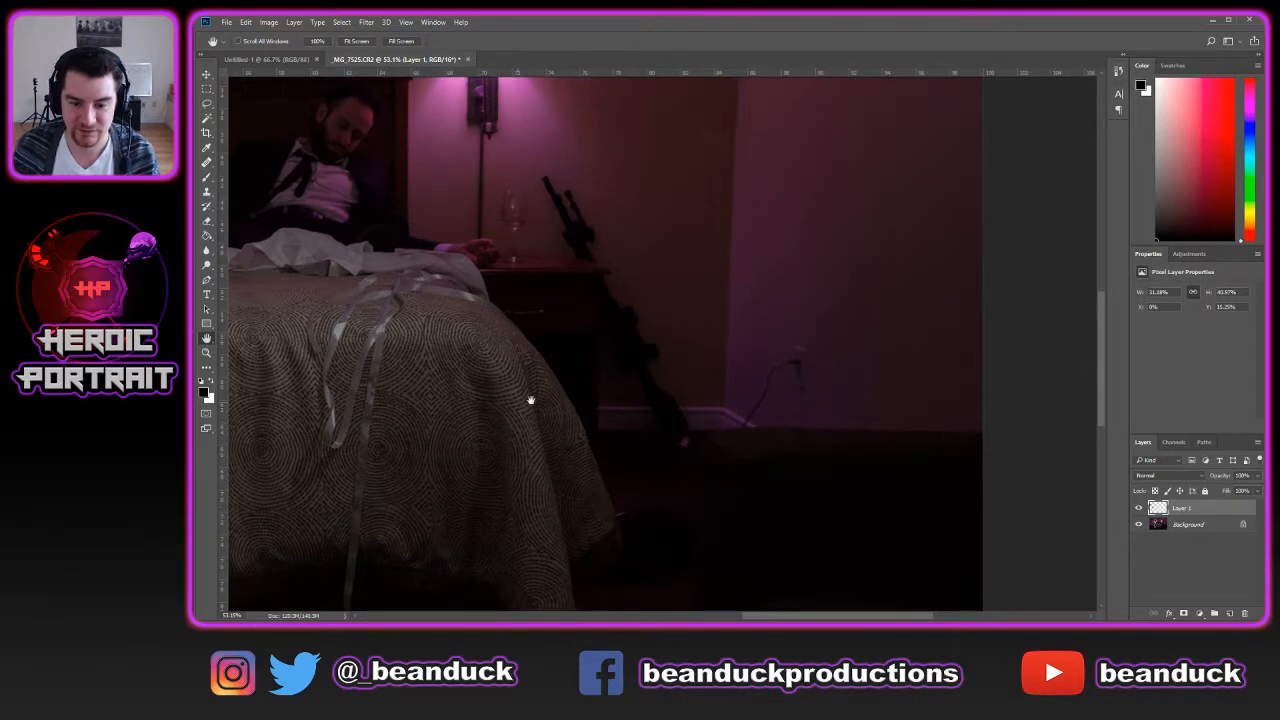
drag(717, 312, 657, 411)
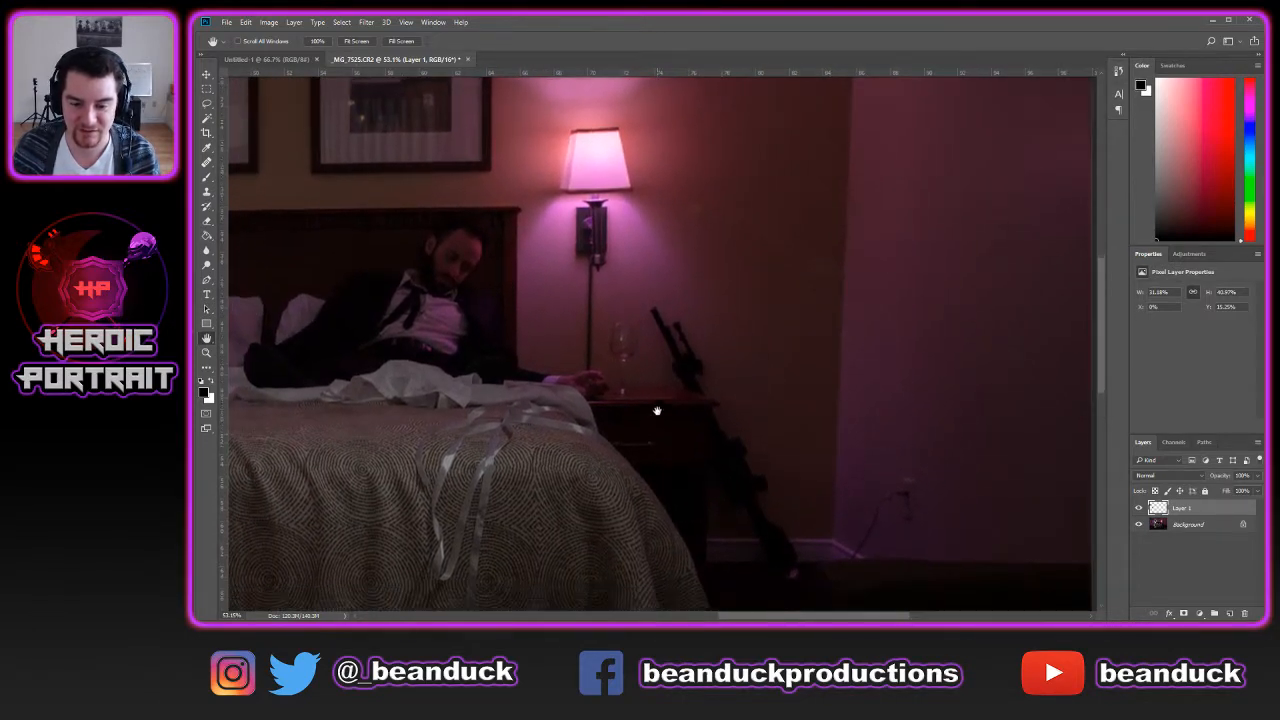
drag(705, 448, 880, 343)
drag(866, 266, 849, 603)
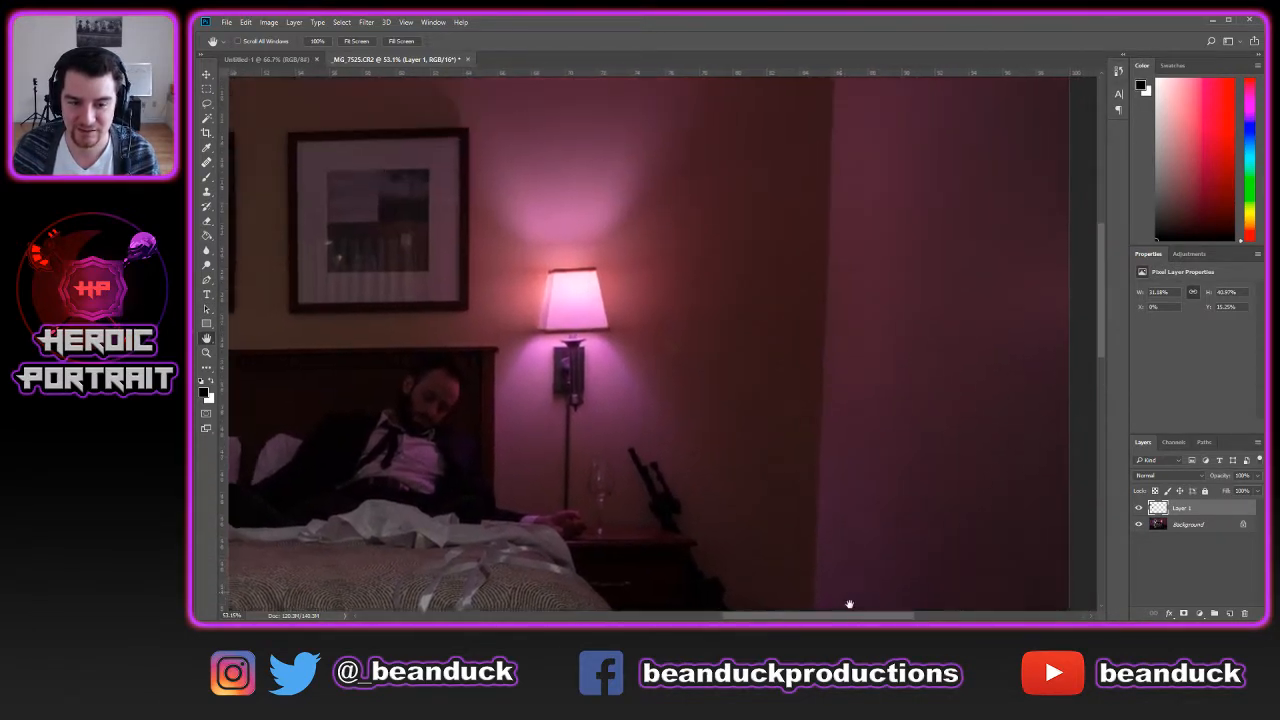
mouse_move(749, 278)
mouse_down()
mouse_move(749, 368)
mouse_move(797, 331)
mouse_move(760, 297)
mouse_up()
scroll(700, 423, up, 5)
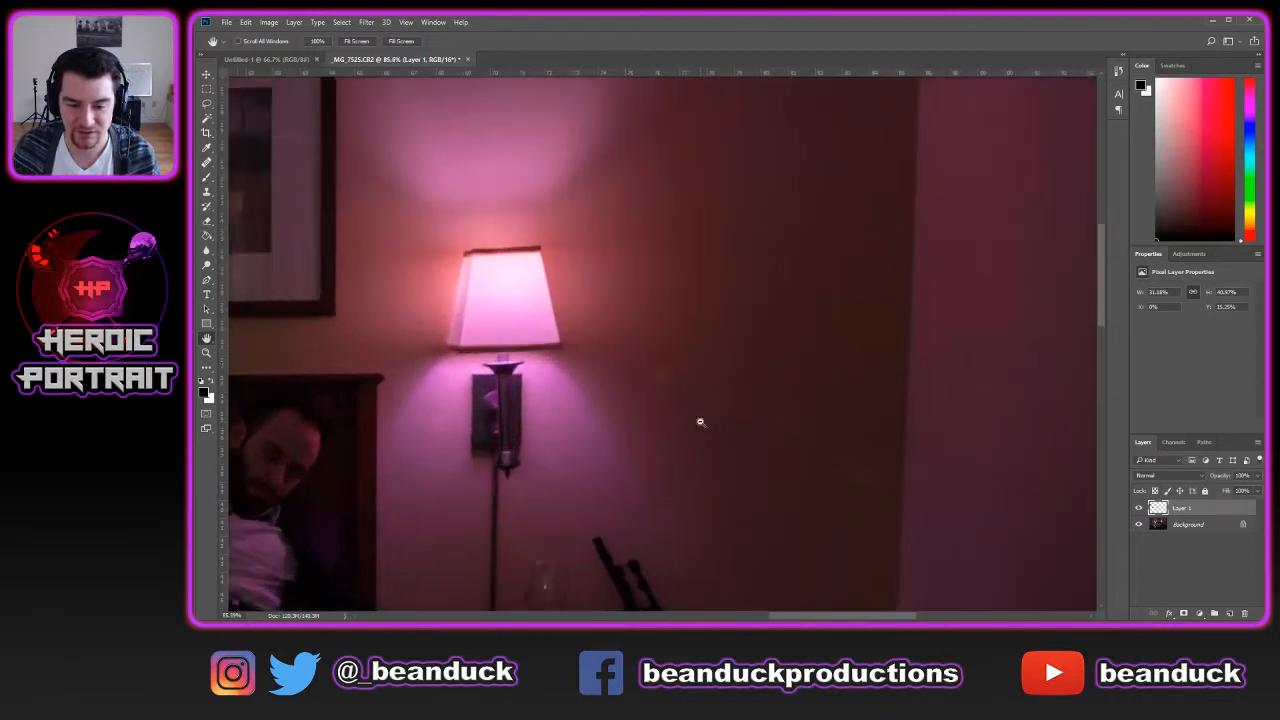
key(j)
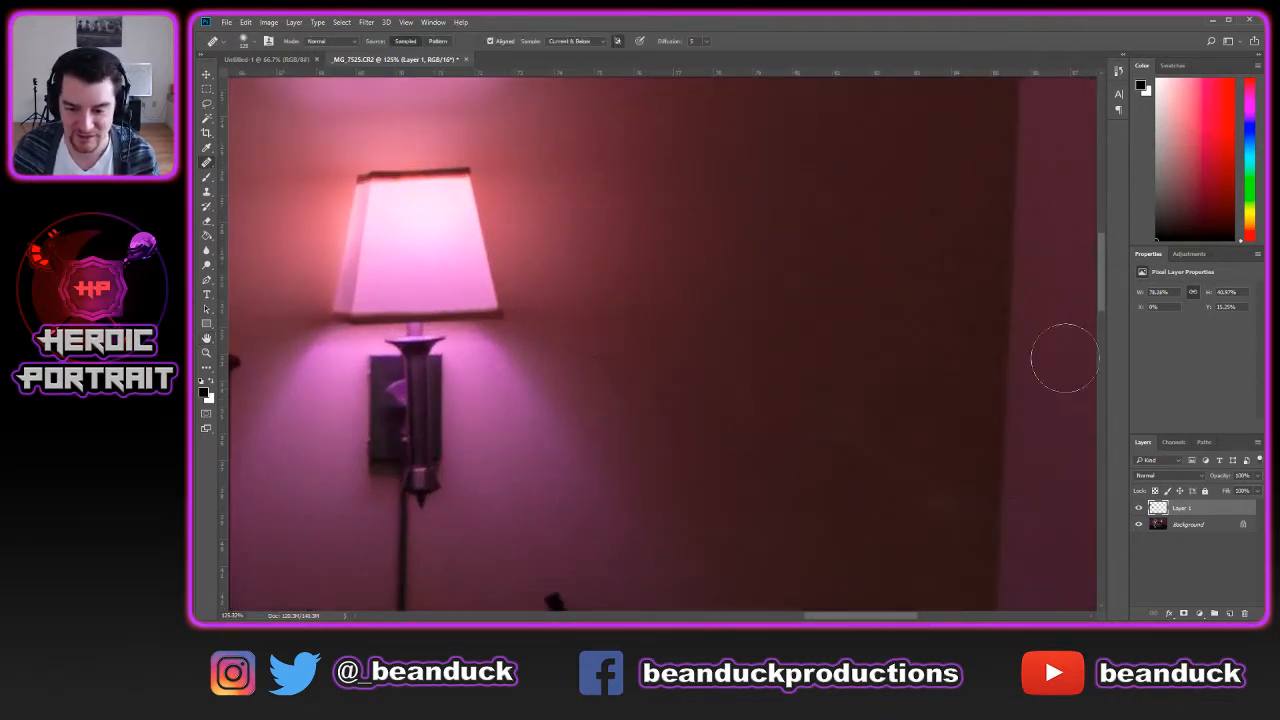
alt+click(919, 331)
mouse_move(917, 383)
mouse_down()
mouse_move(904, 478)
mouse_move(830, 424)
mouse_move(853, 420)
mouse_move(925, 511)
mouse_up()
scroll(965, 370, down, 5)
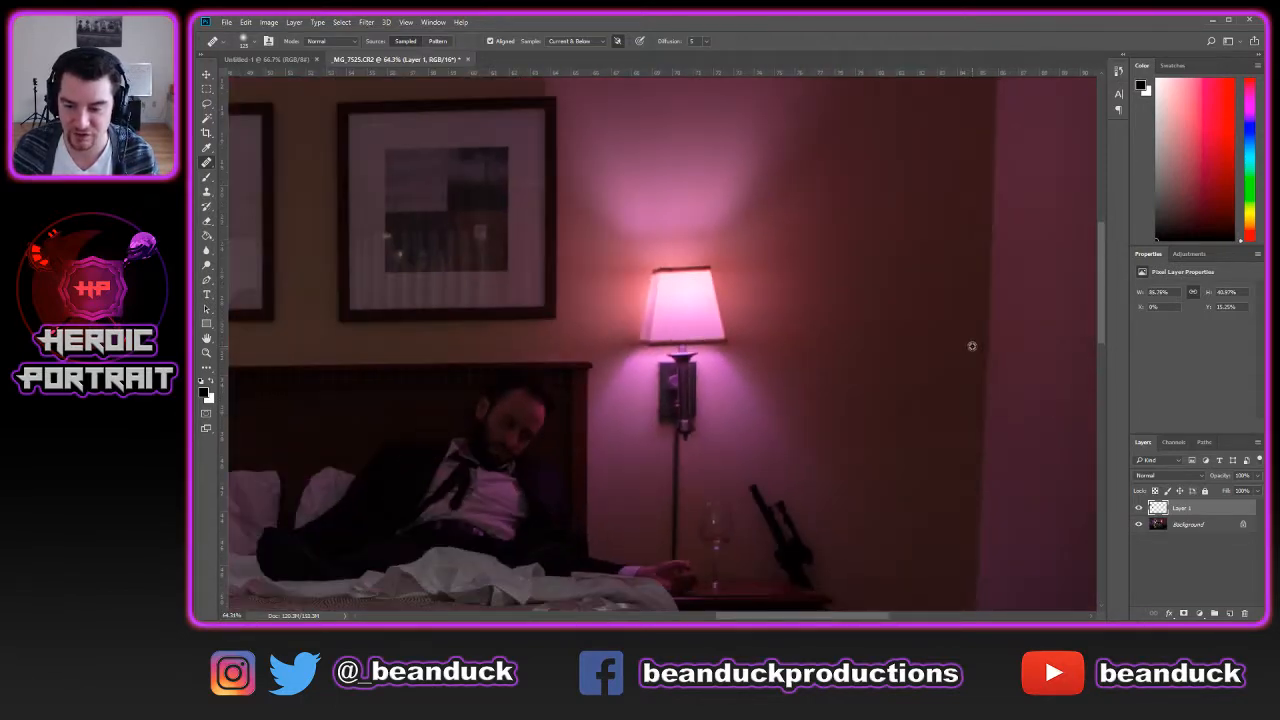
scroll(1035, 310, down, 2)
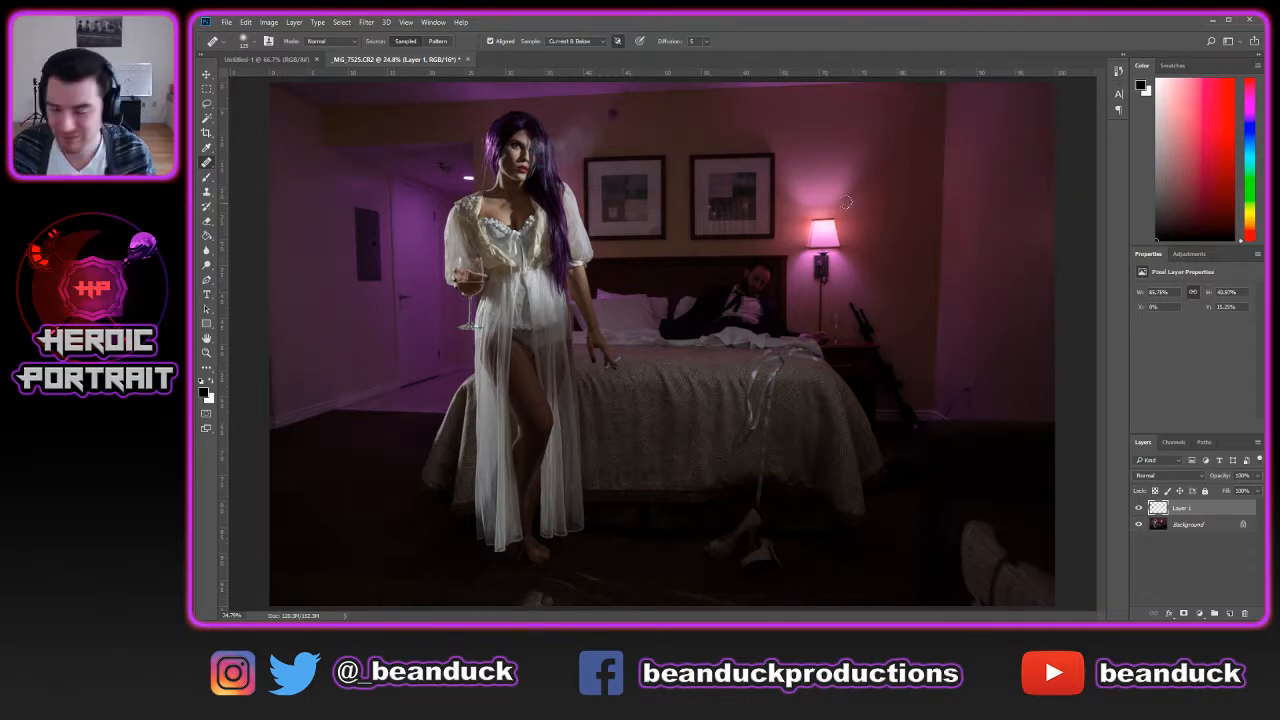
Heal the two small light reflections in the picture nearest the lamp using a smaller brush, and toggle the retouching layer's visibility to compare
key(space)
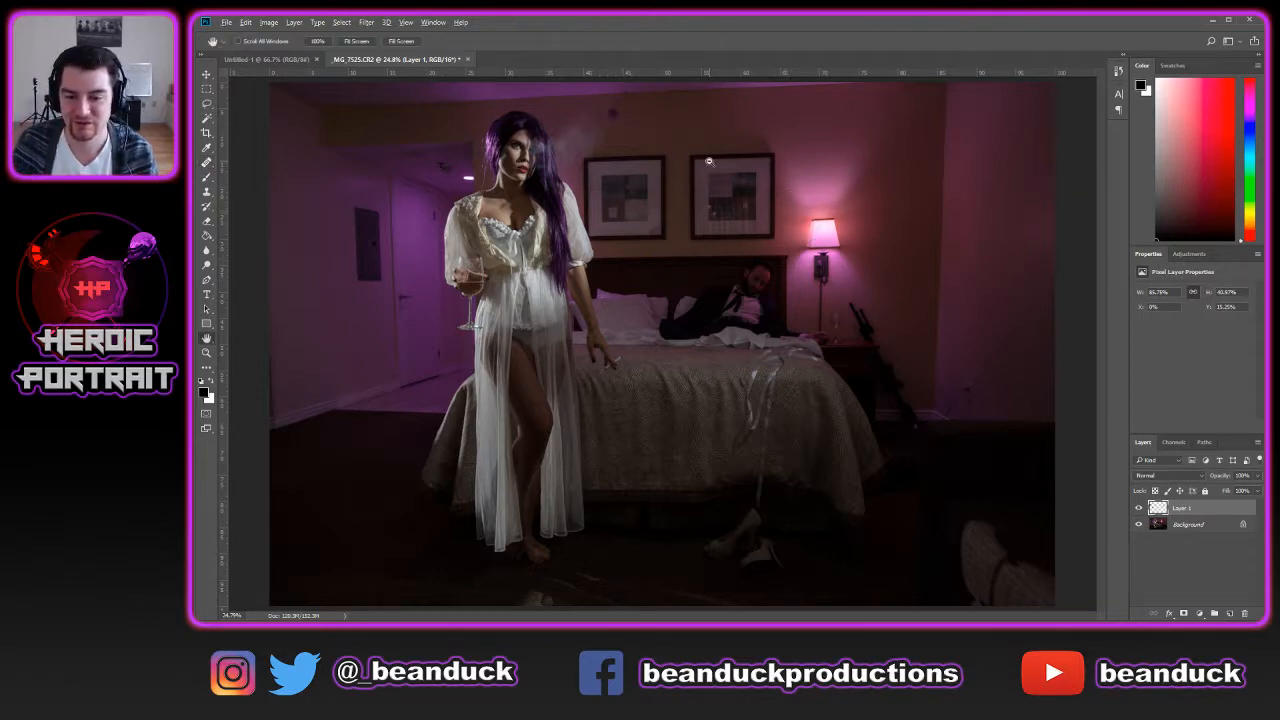
drag(708, 160, 716, 402)
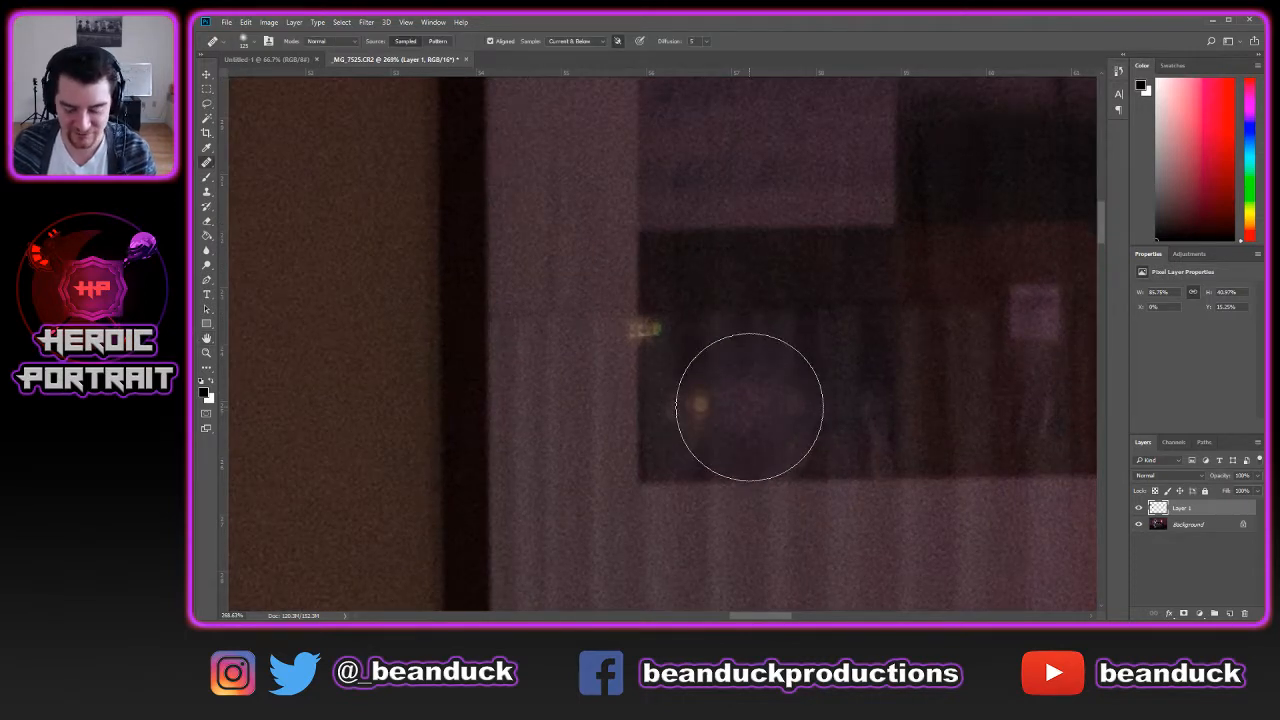
click(712, 405)
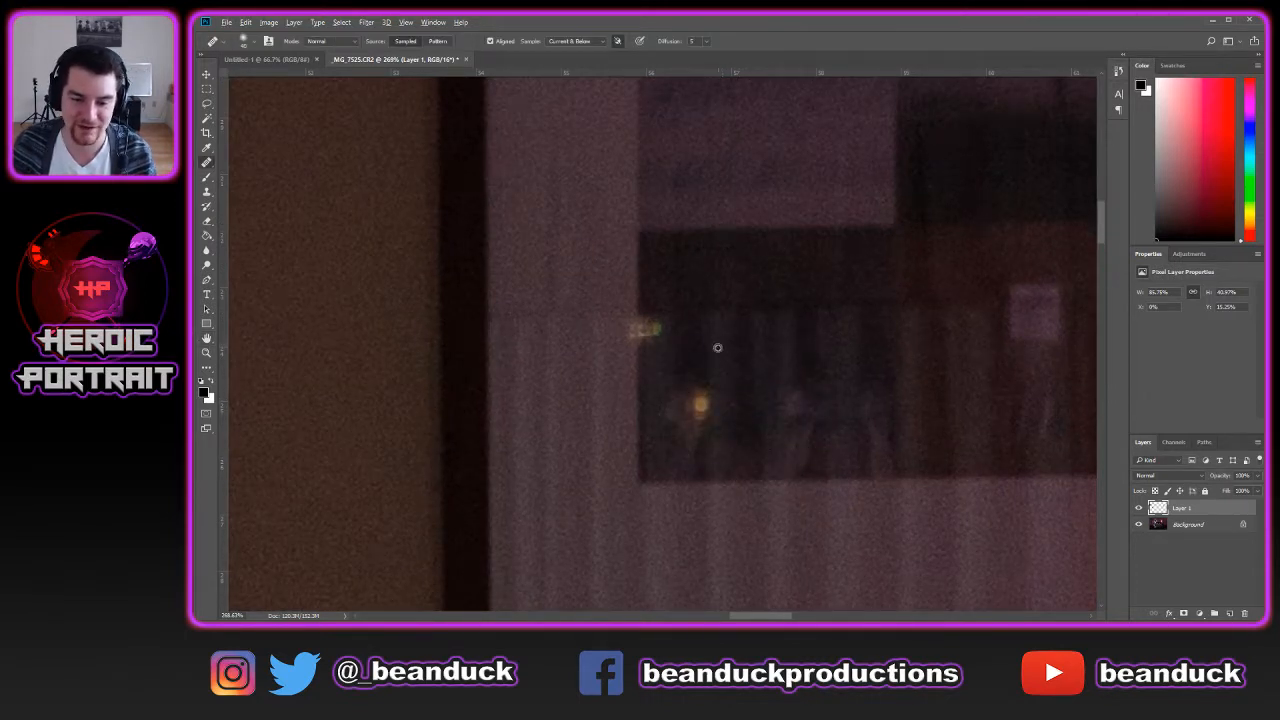
click(697, 410)
mouse_move(697, 410)
mouse_down()
mouse_move(700, 391)
mouse_move(686, 394)
mouse_move(706, 417)
mouse_move(680, 410)
mouse_up()
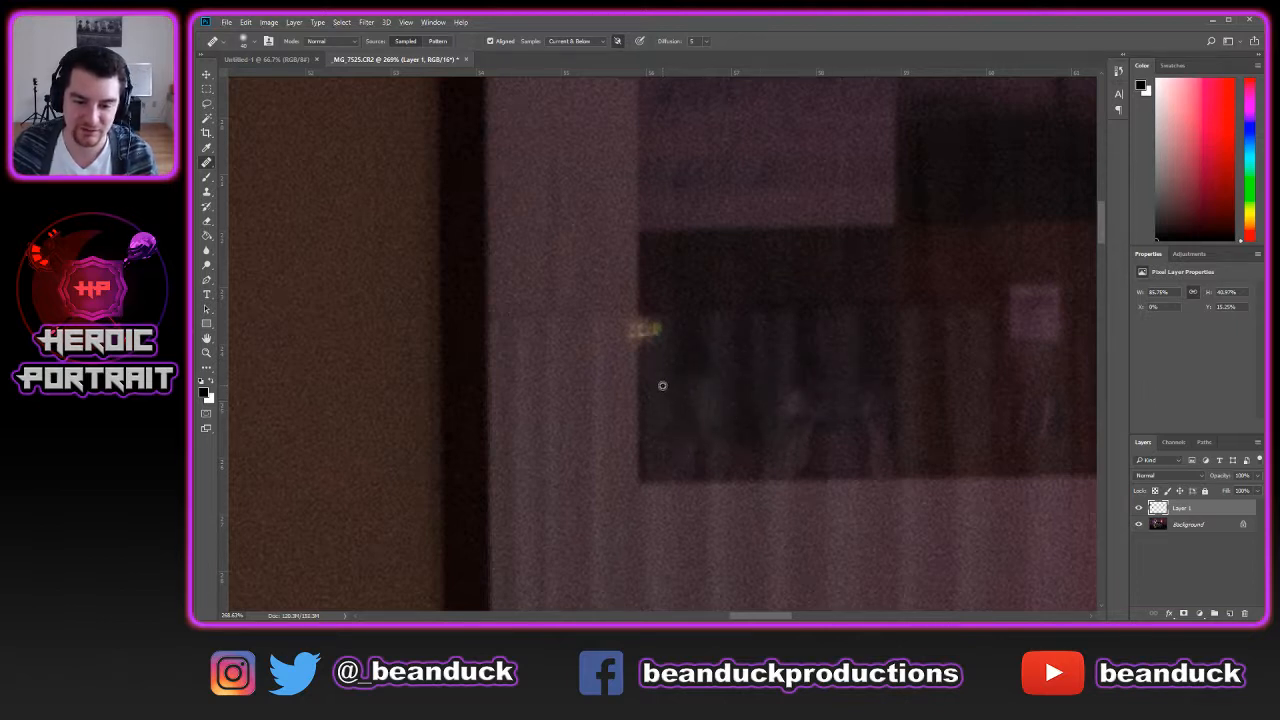
click(640, 340)
drag(640, 338, 652, 334)
scroll(825, 362, down, 6)
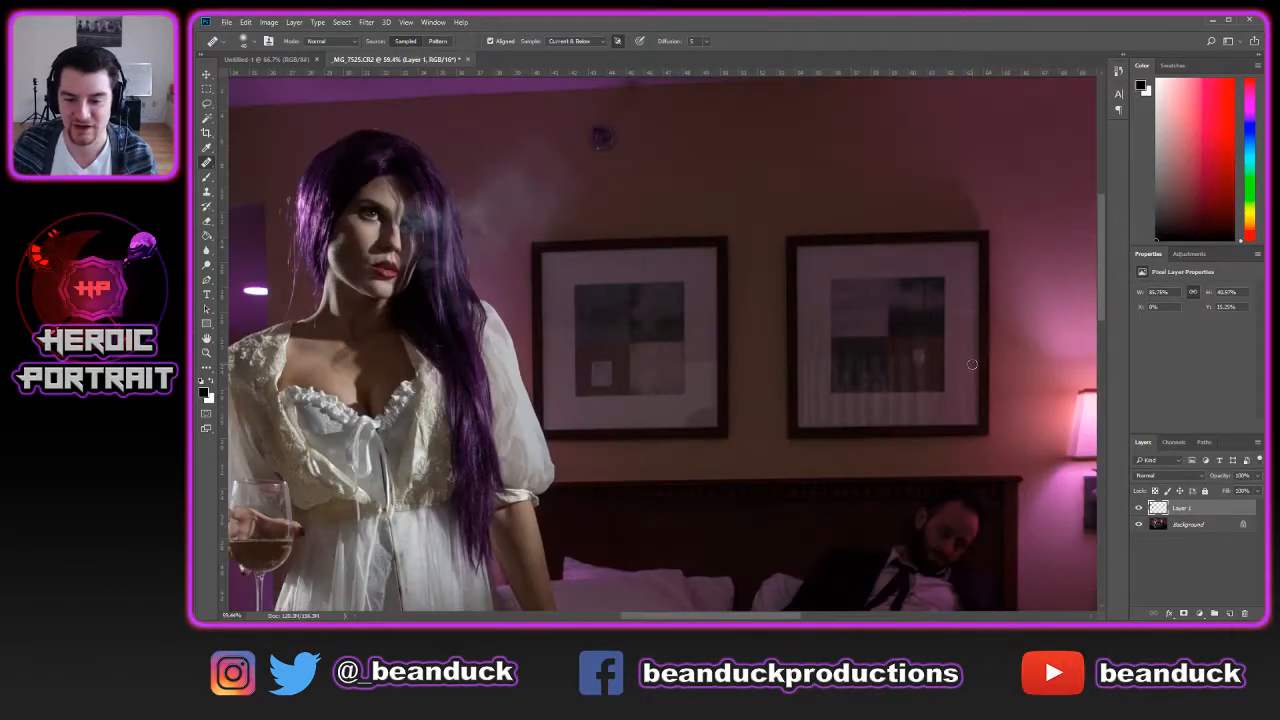
click(1138, 509)
click(1138, 509)
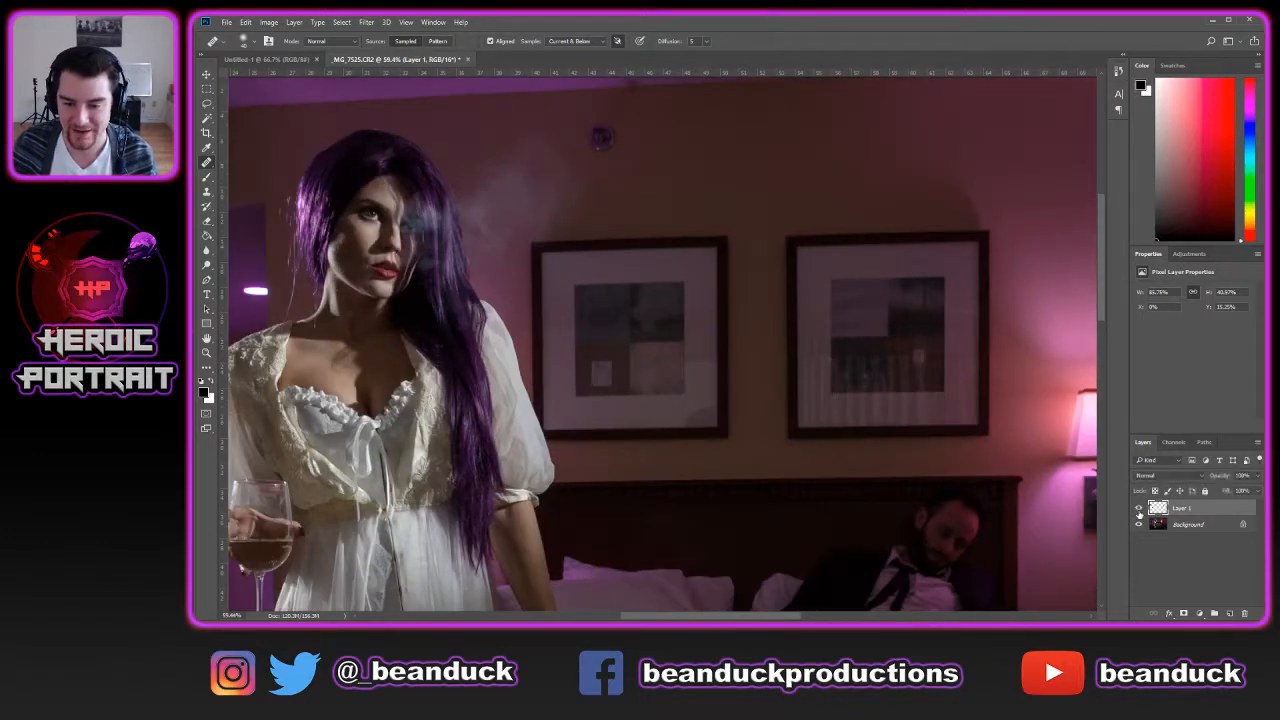
click(1138, 509)
click(1138, 509)
Touch up the healed edge of the dark block in the same picture, and recheck it by toggling the retouching layer
scroll(834, 378, up, 5)
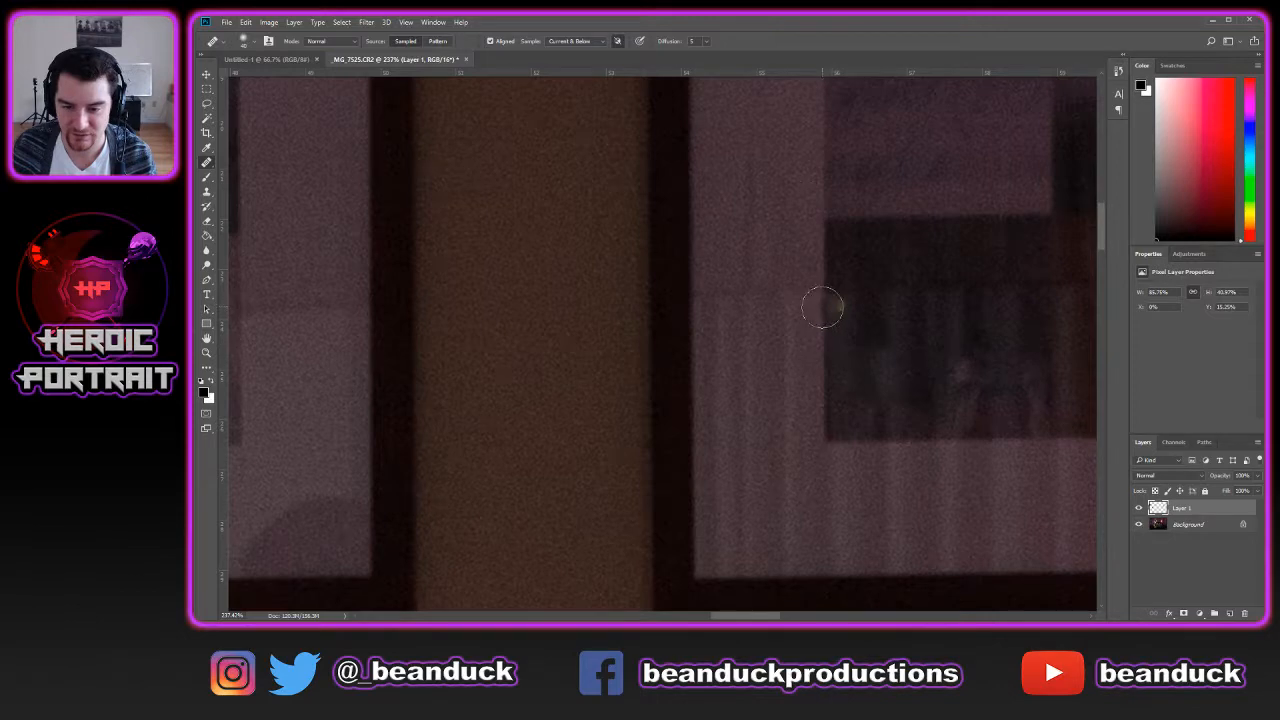
click(825, 307)
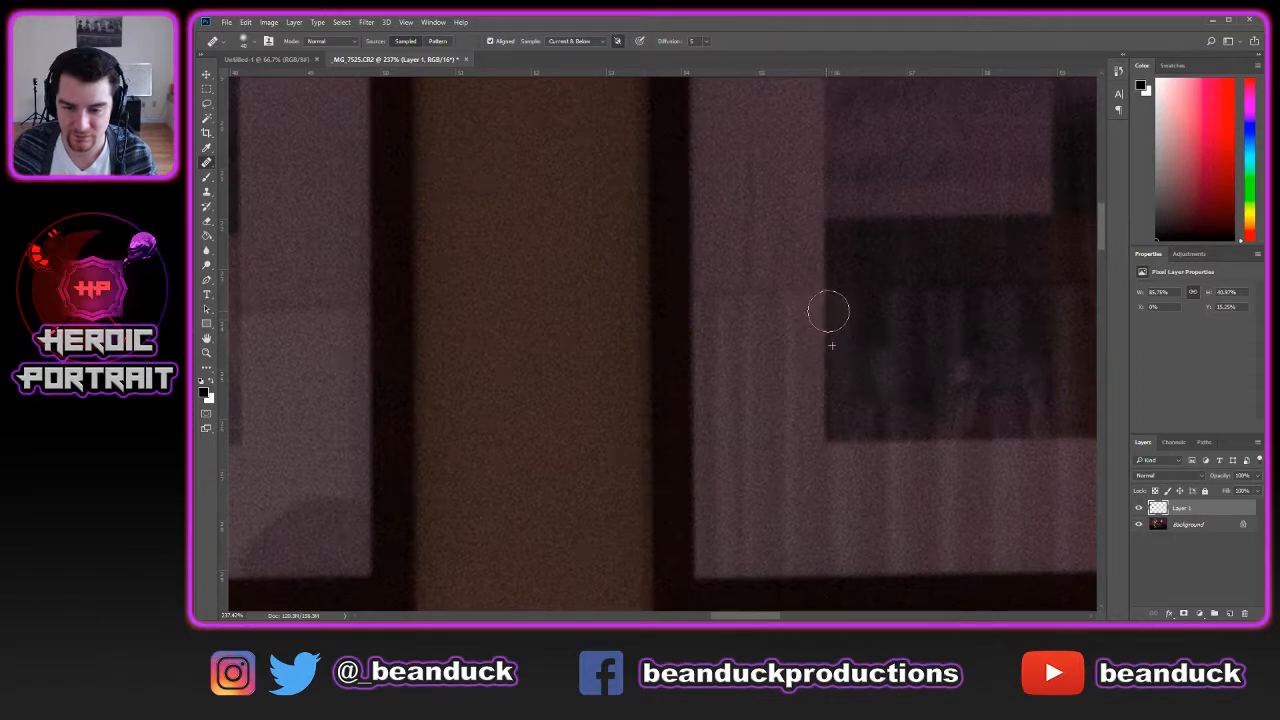
scroll(959, 400, down, 5)
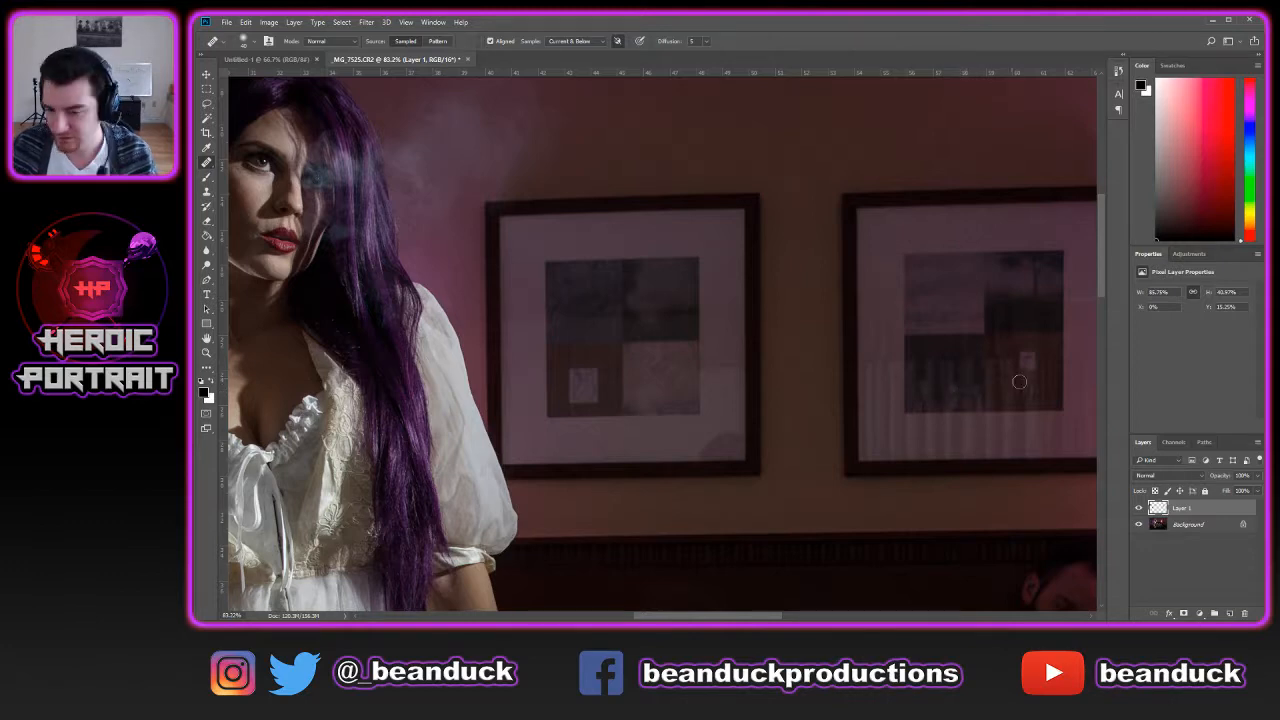
click(1139, 508)
click(1139, 508)
Compare the whole photo with the retouching layer hidden and shown
scroll(990, 455, down, 5)
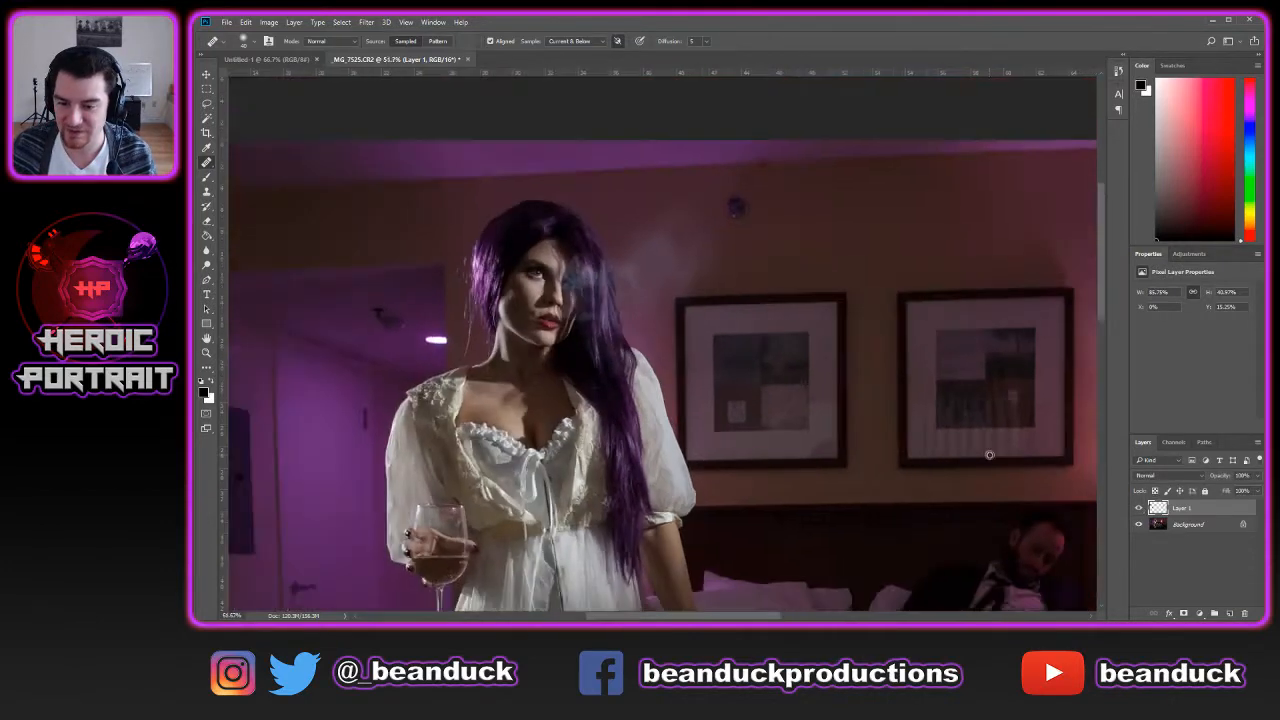
key(space)
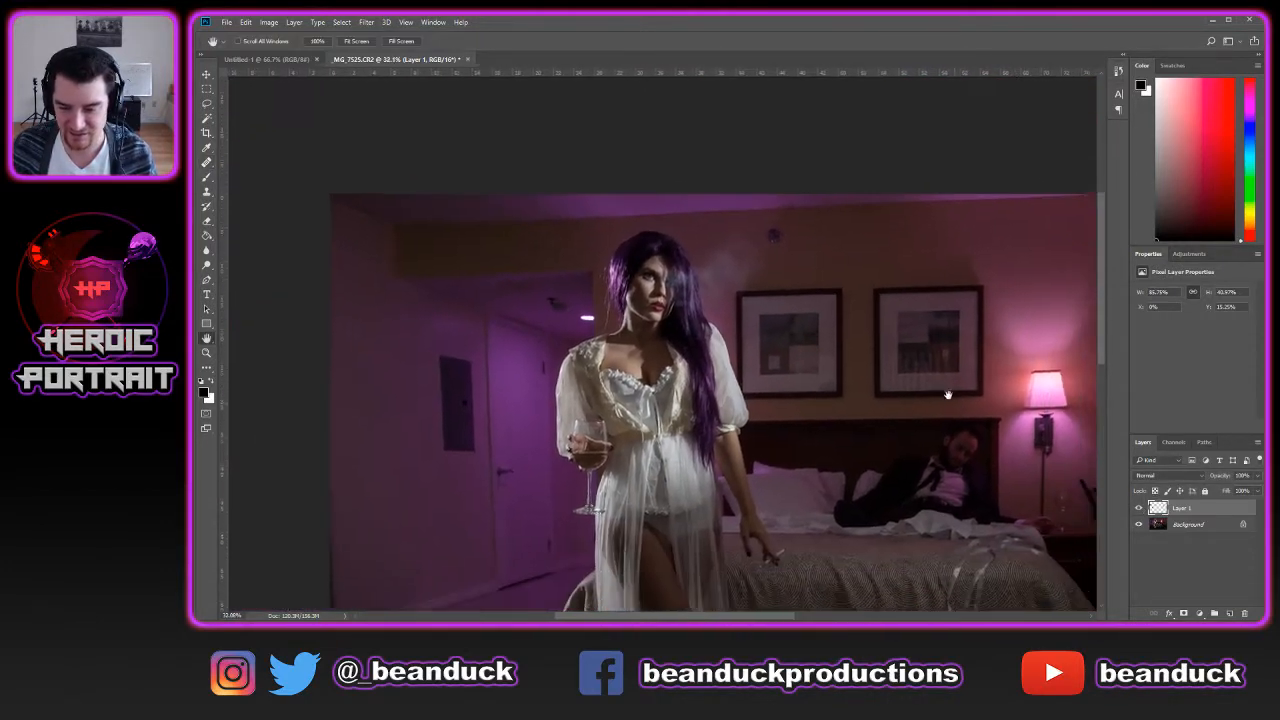
drag(1019, 476, 1082, 432)
click(1139, 508)
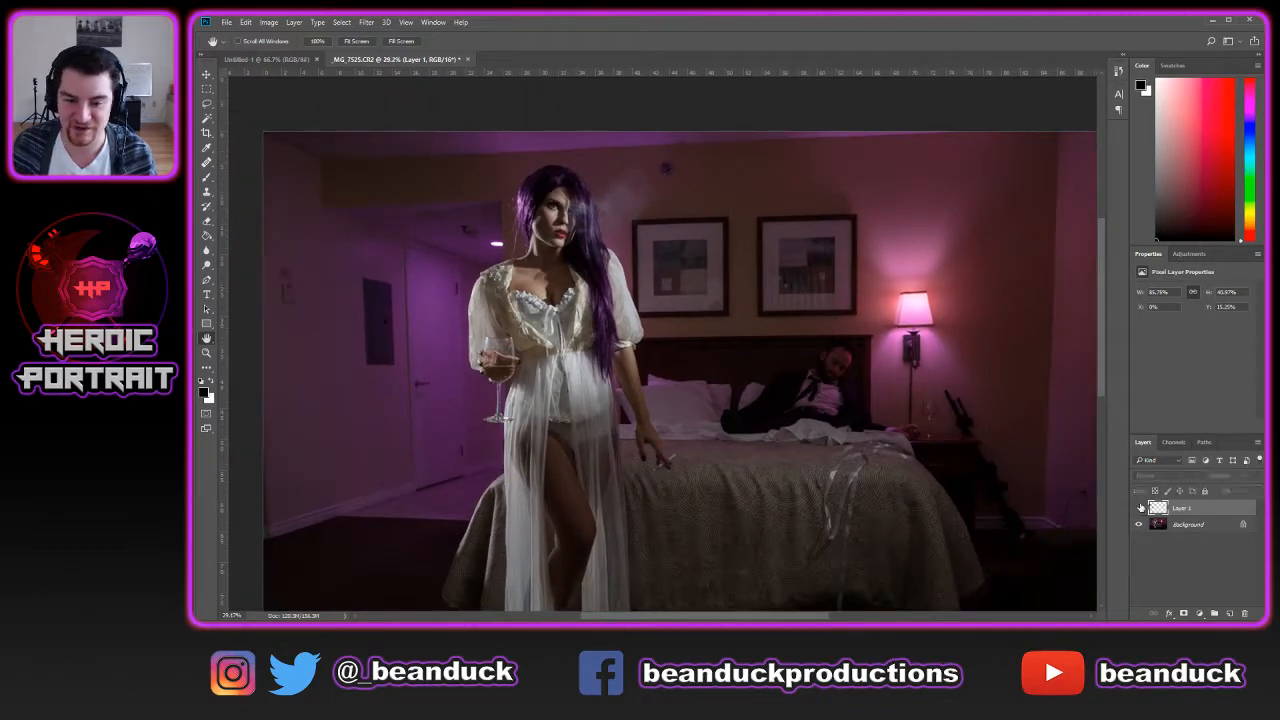
scroll(885, 388, down, 1)
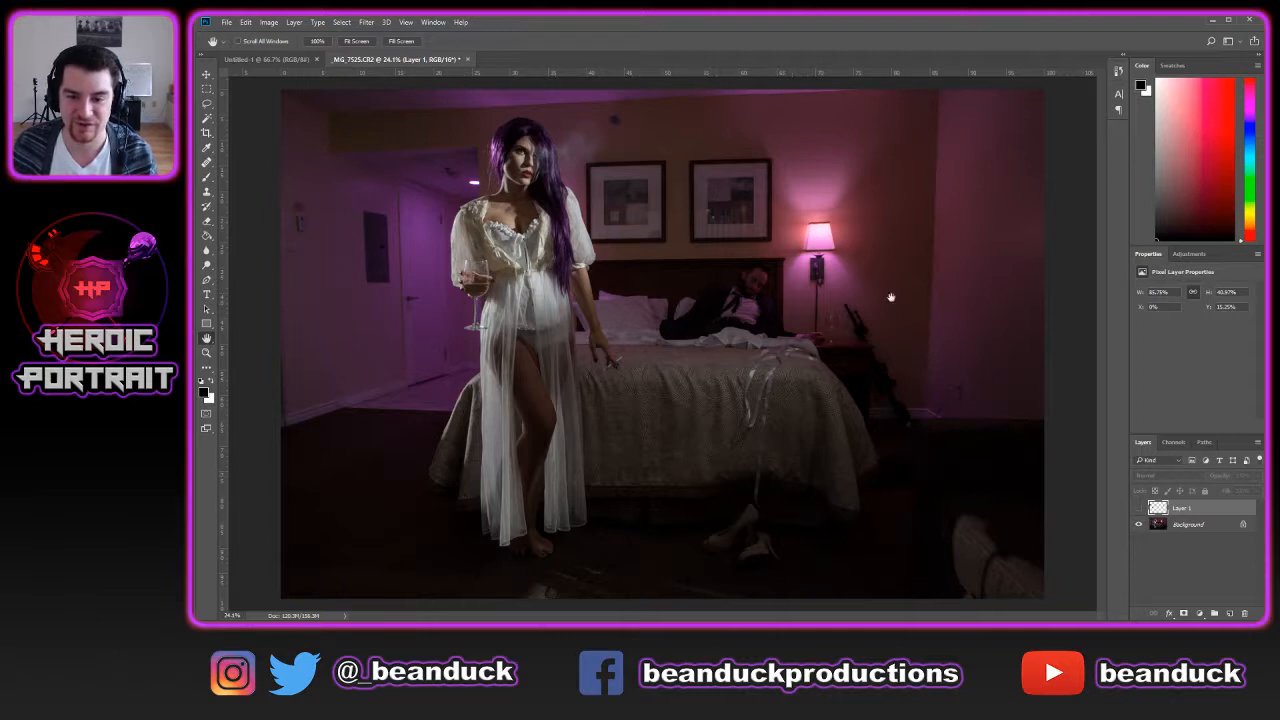
click(1138, 508)
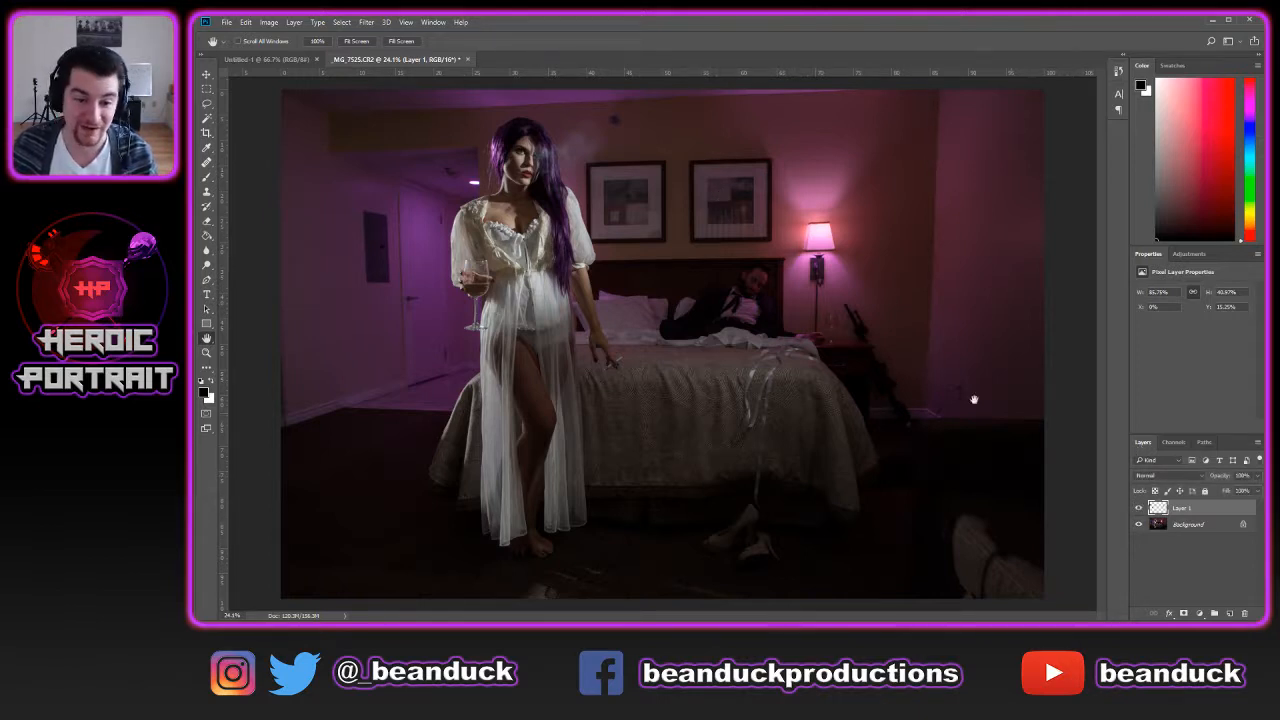
scroll(480, 224, down, 1)
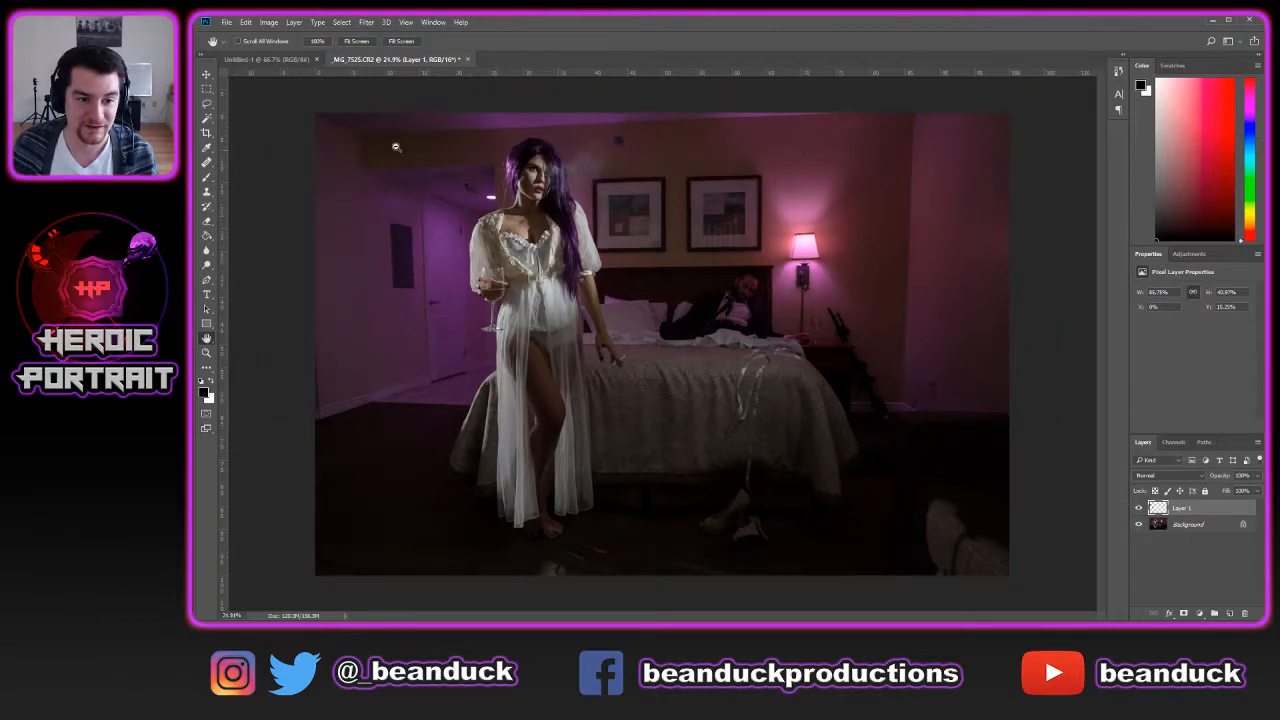
Remove the faint round ceiling fixture above the door using the Spot Healing Brush with Sample All Layers enabled
scroll(395, 147, up, 10)
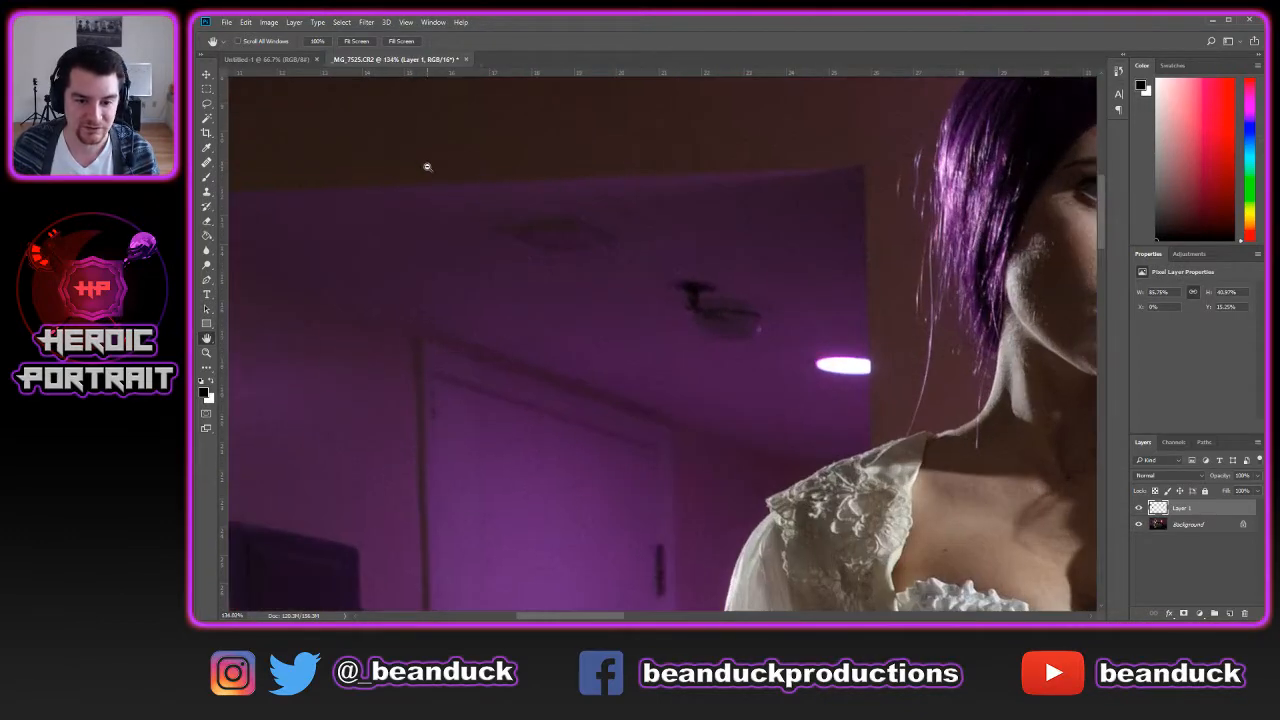
scroll(738, 302, down, 10)
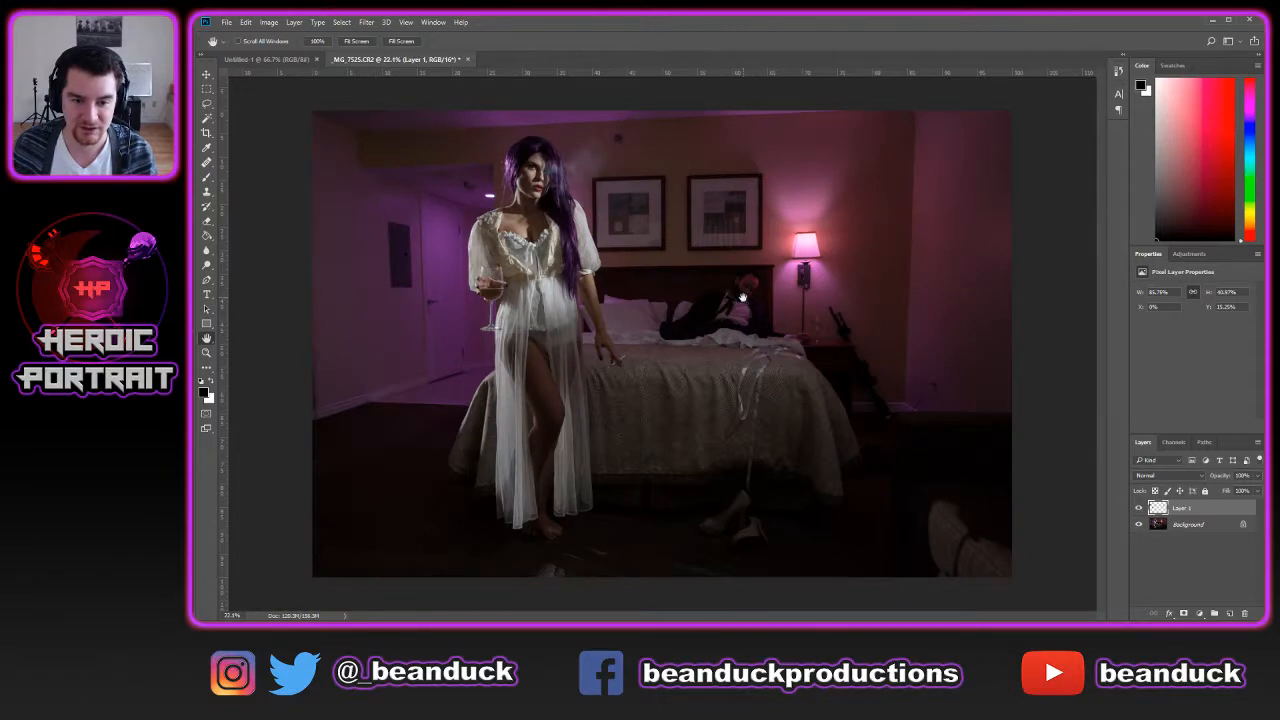
scroll(411, 160, up, 10)
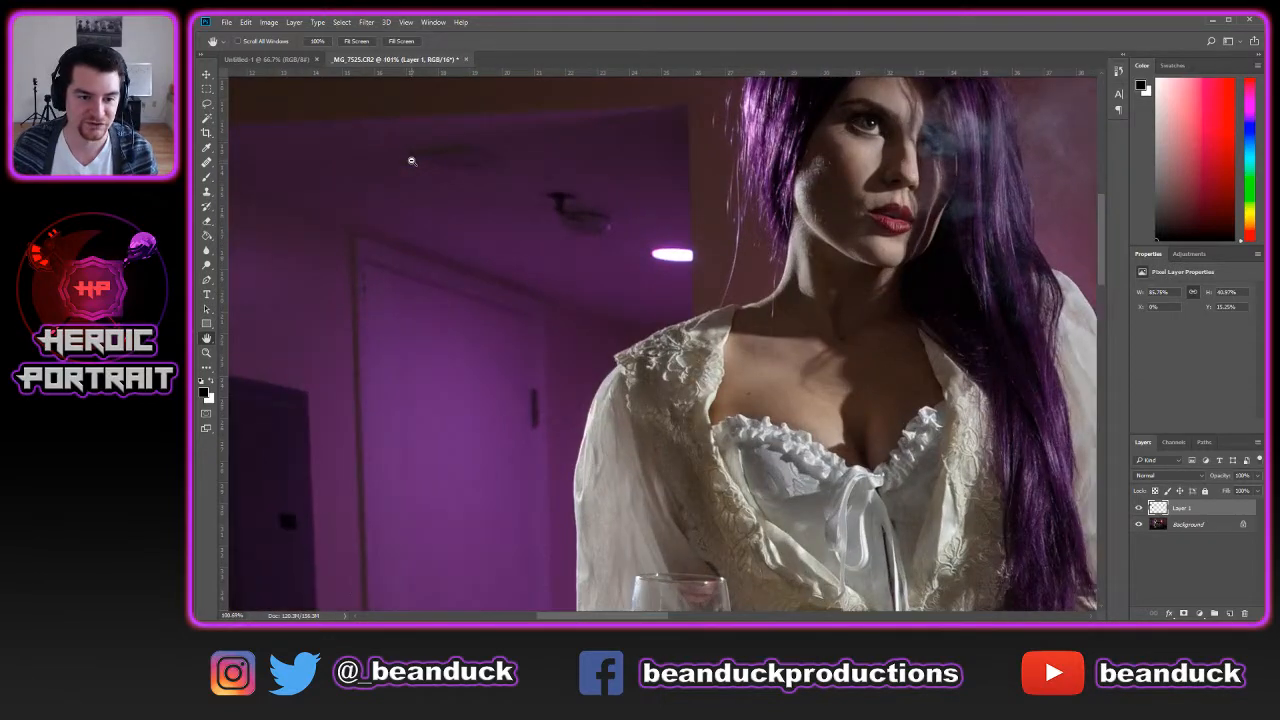
key(j)
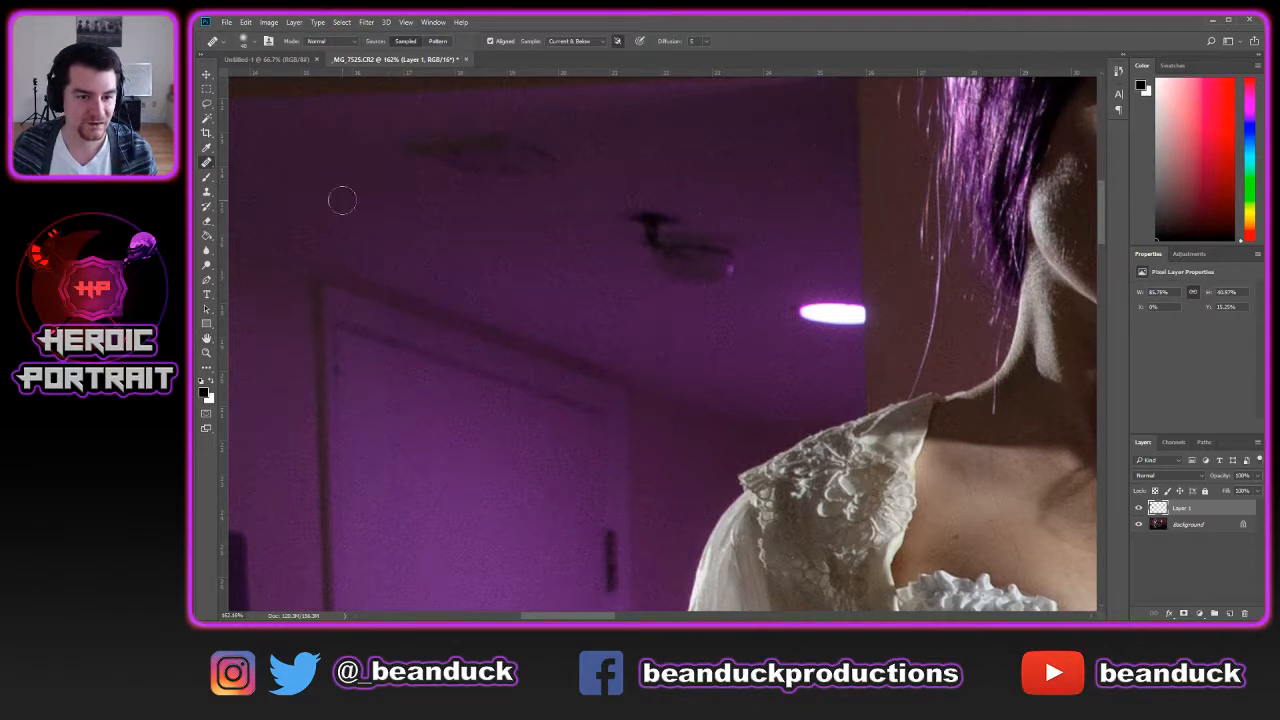
right_click(211, 167)
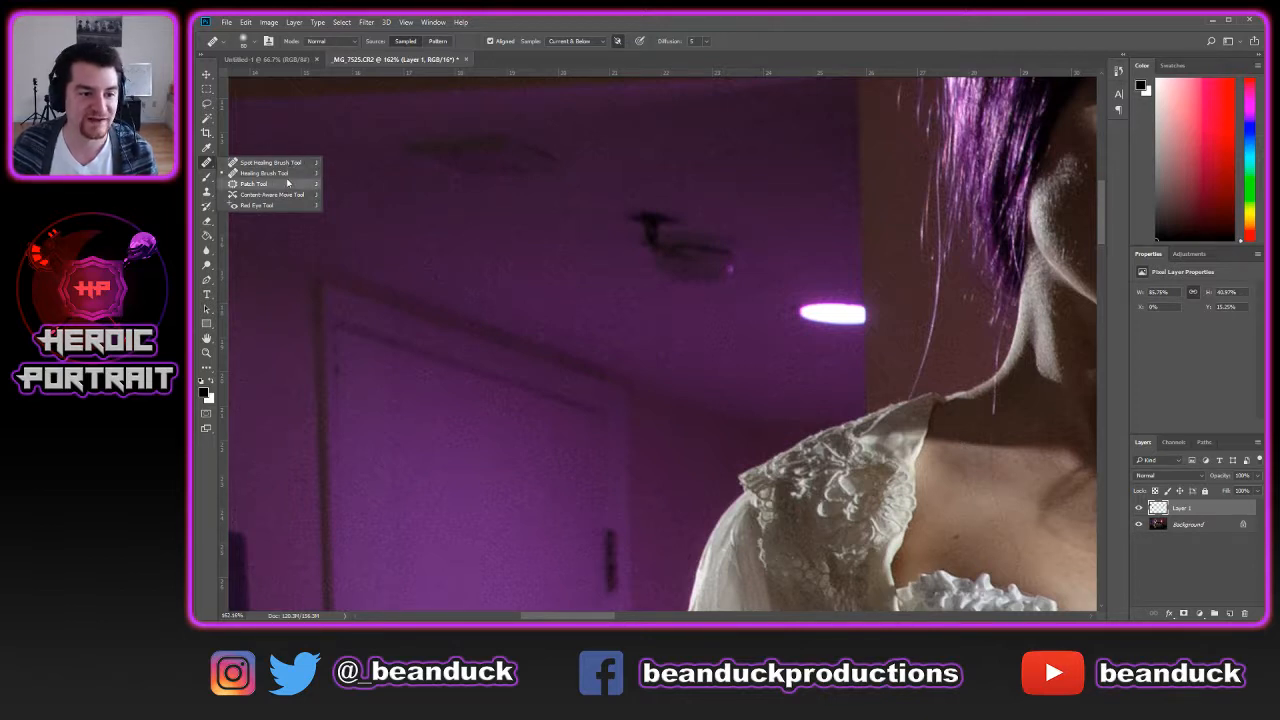
click(285, 163)
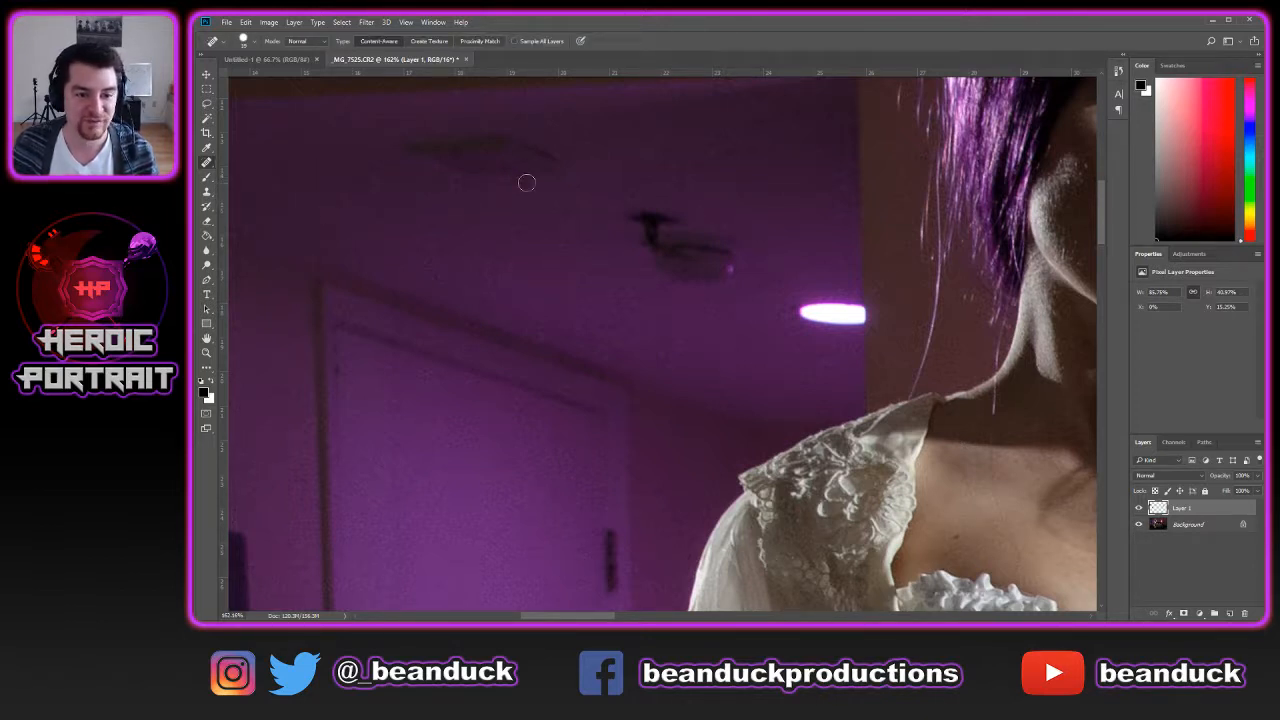
mouse_move(514, 154)
mouse_down()
mouse_move(410, 148)
mouse_move(528, 163)
mouse_move(514, 156)
mouse_up()
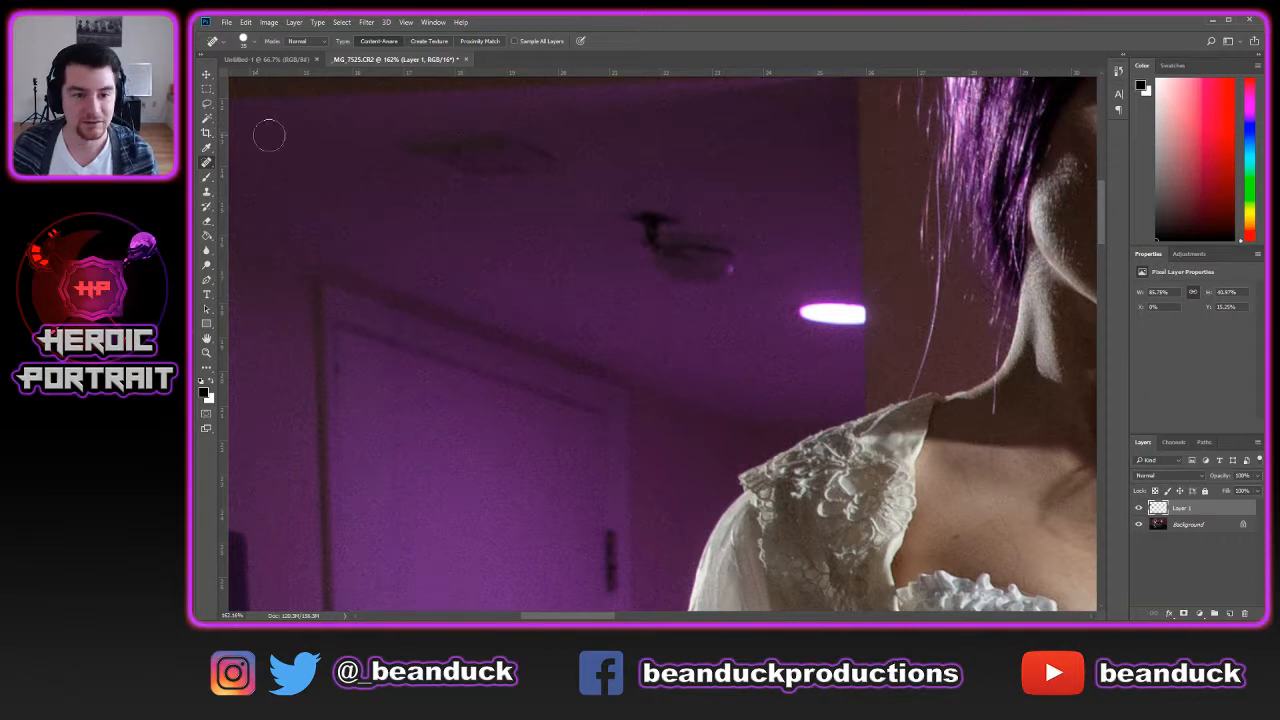
click(514, 42)
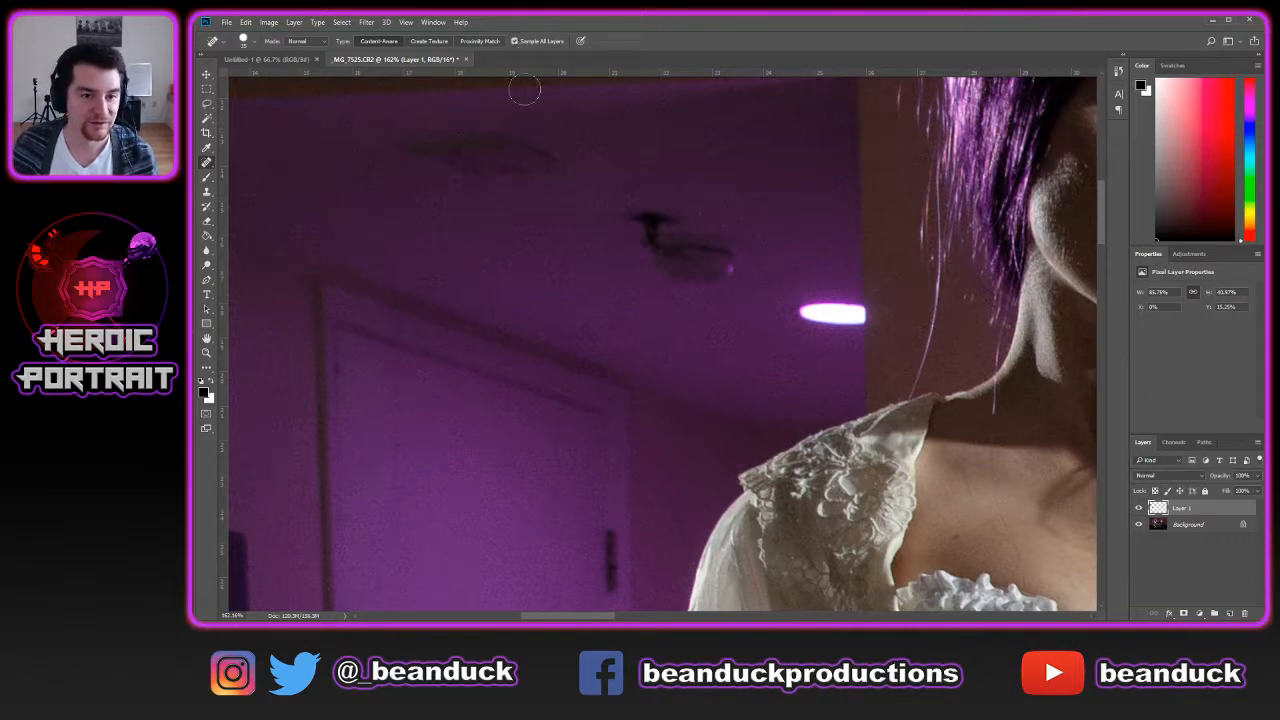
mouse_move(497, 150)
mouse_down()
mouse_move(445, 136)
mouse_move(466, 176)
mouse_move(450, 157)
mouse_move(531, 155)
mouse_move(482, 168)
mouse_up()
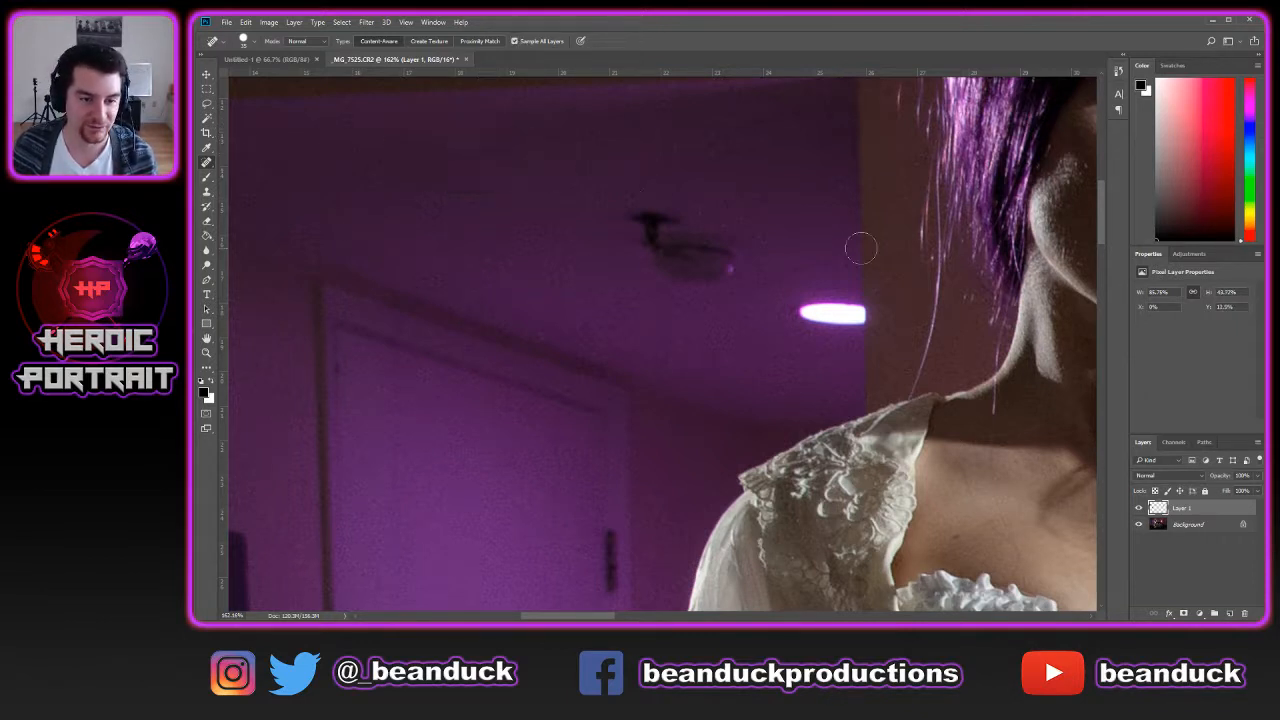
Try to heal away the dark ceiling fixture beside the bright light with the Healing Brush, sampling clean ceiling, and undo the attempt
scroll(784, 230, down, 3)
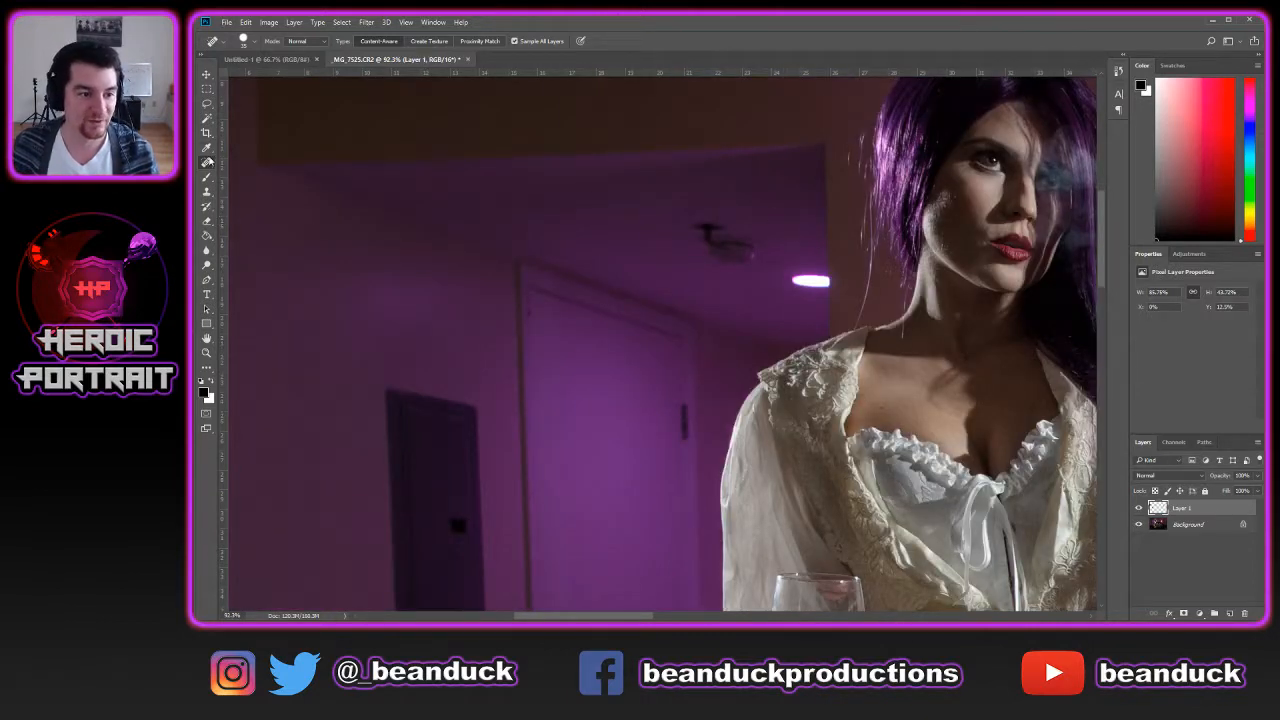
right_click(208, 162)
click(255, 173)
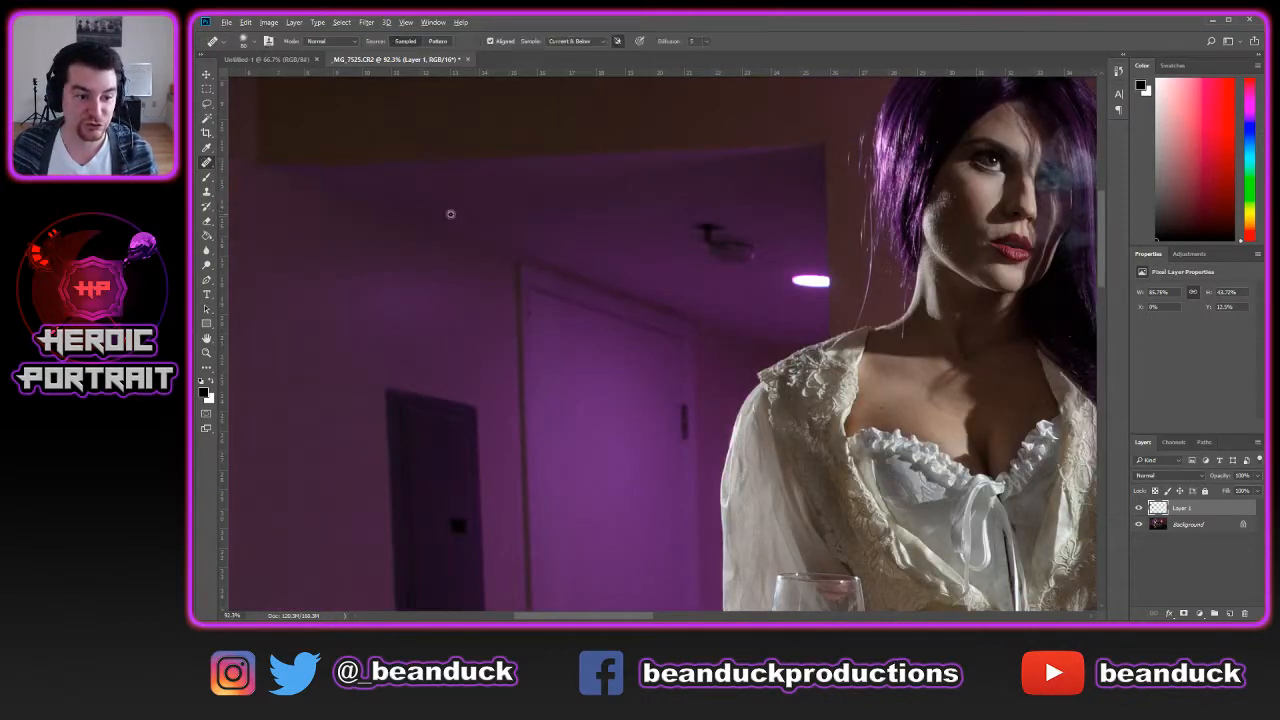
alt+click(511, 206)
mouse_move(741, 238)
mouse_down()
mouse_move(747, 251)
mouse_move(725, 254)
mouse_move(703, 236)
mouse_up()
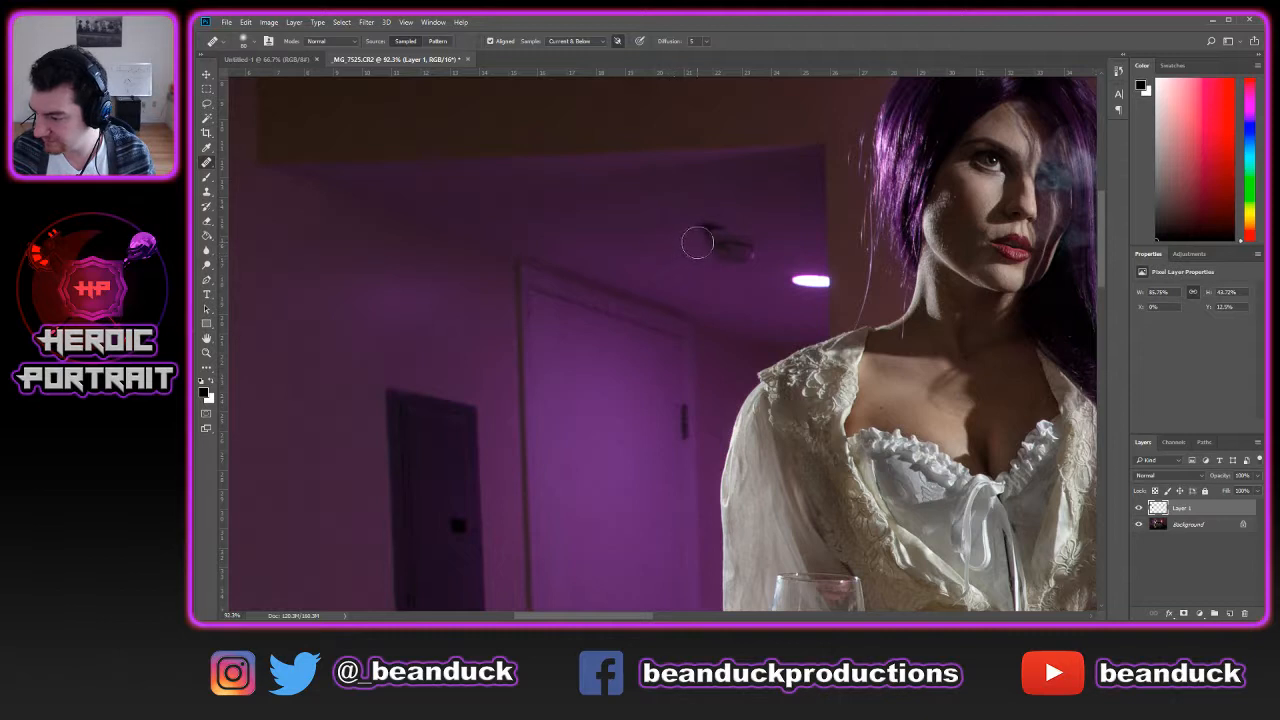
mouse_move(706, 236)
mouse_down()
mouse_move(757, 251)
mouse_move(673, 228)
mouse_up()
key(ctrl+z)
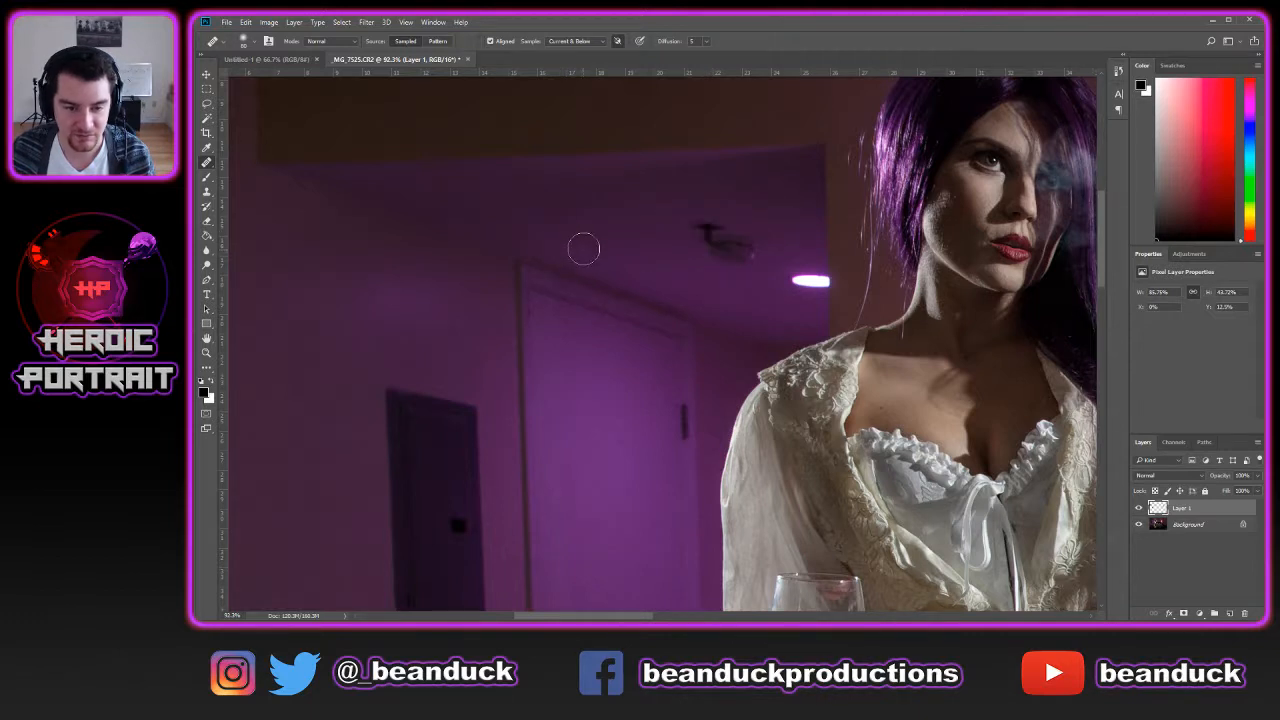
Try to remove the dark ceiling fixture beside the bright light using an enlarged Spot Healing Brush
right_click(207, 162)
click(262, 160)
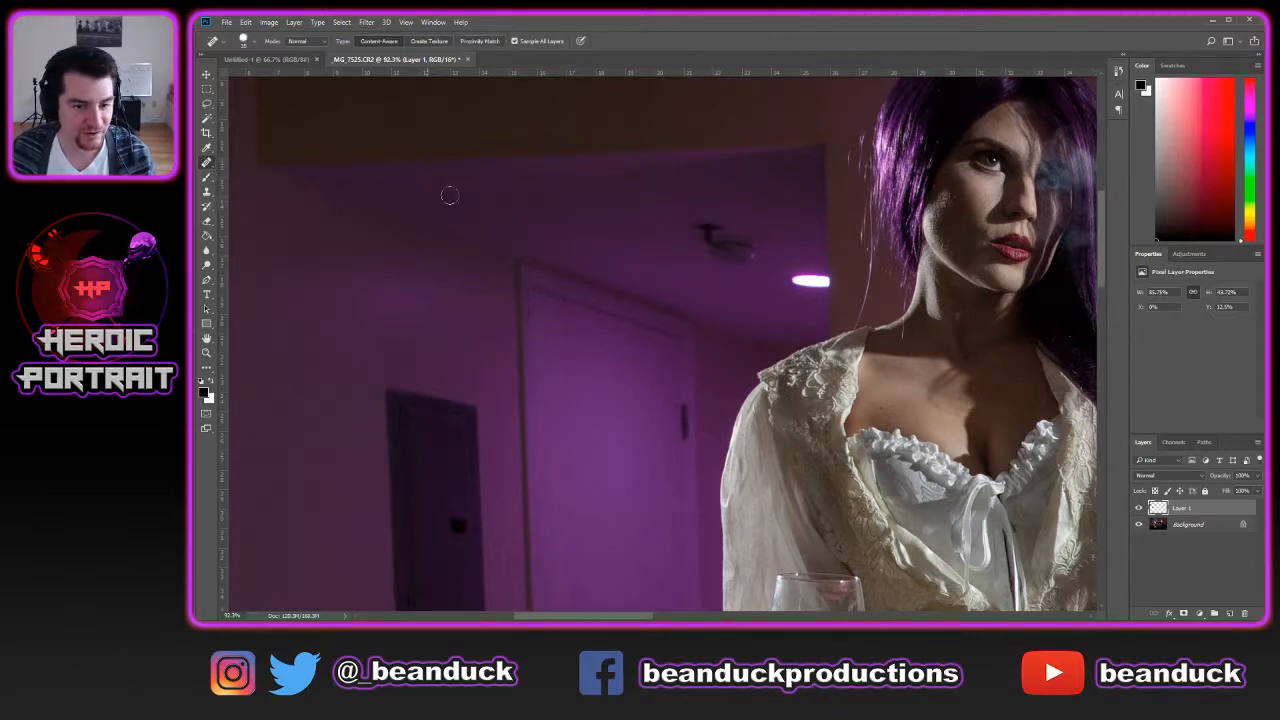
key(bracketright)
key(bracketright)
key(bracketright)
key(bracketright)
key(bracketright)
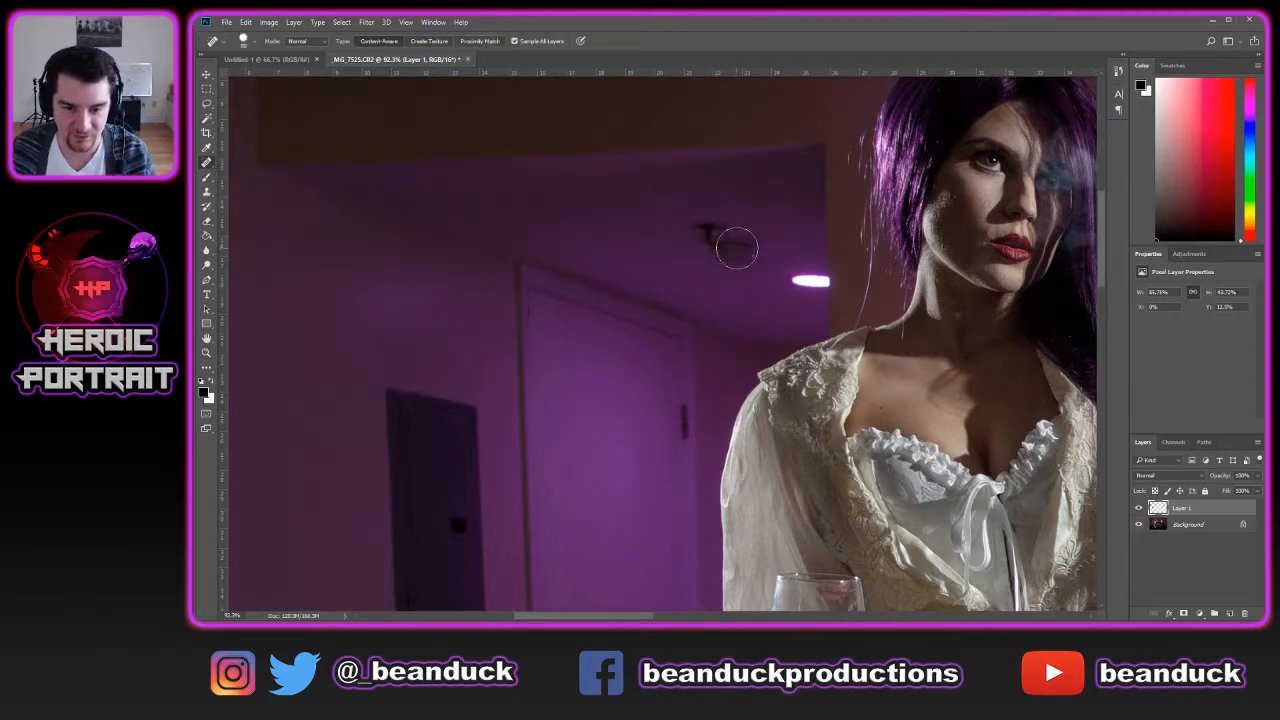
mouse_move(740, 250)
mouse_down()
mouse_move(708, 246)
mouse_move(748, 250)
mouse_up()
right_click(774, 197)
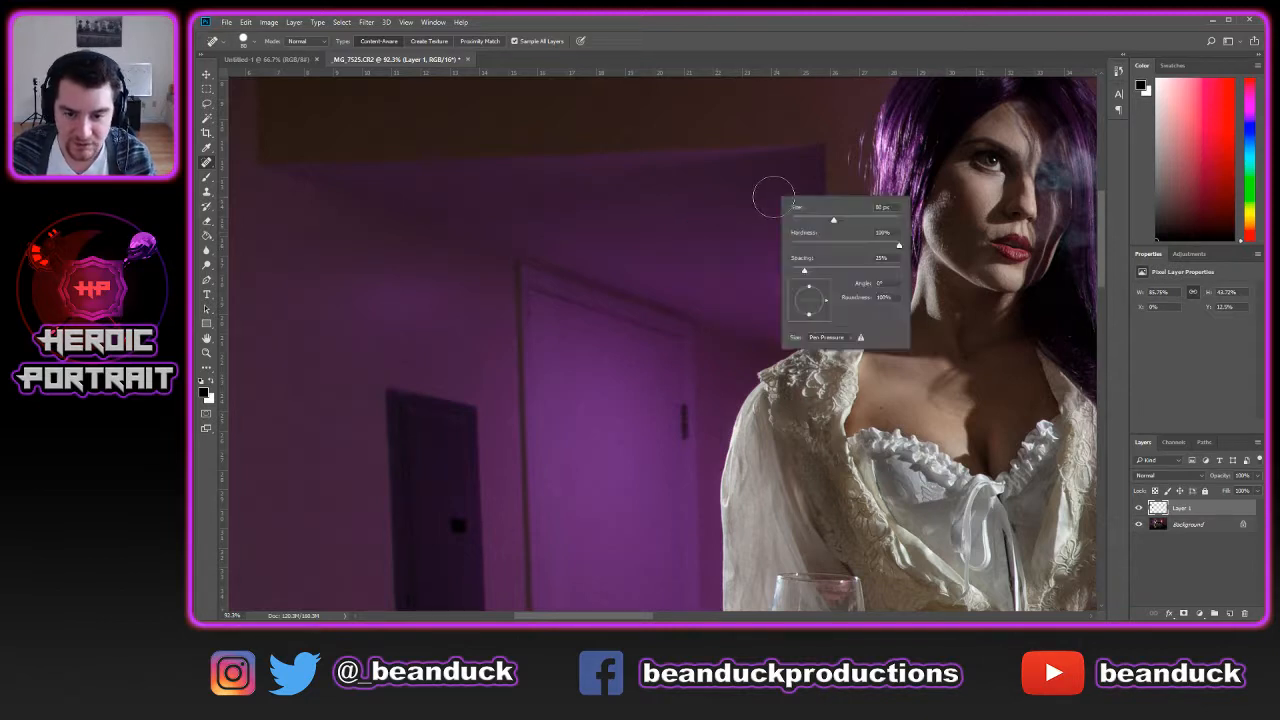
click(751, 246)
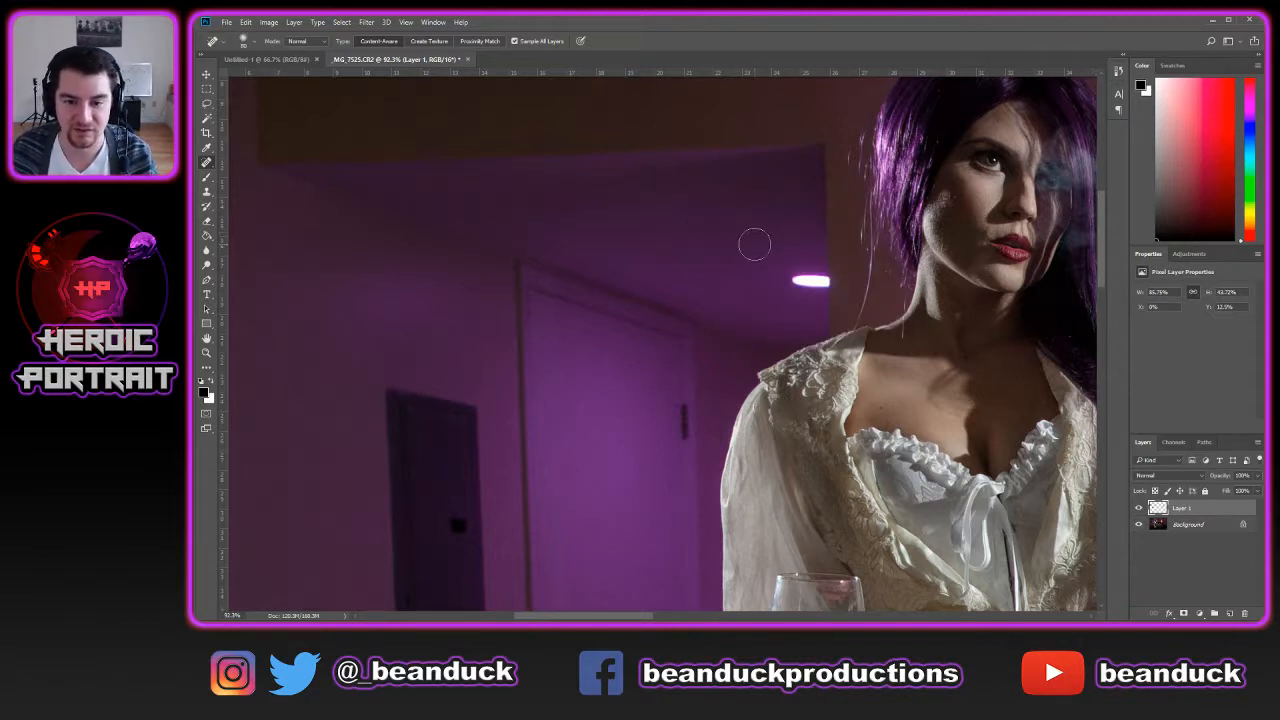
mouse_move(745, 248)
mouse_down()
mouse_move(703, 233)
mouse_move(735, 258)
mouse_move(780, 250)
mouse_move(695, 244)
mouse_move(719, 269)
mouse_move(765, 262)
mouse_up()
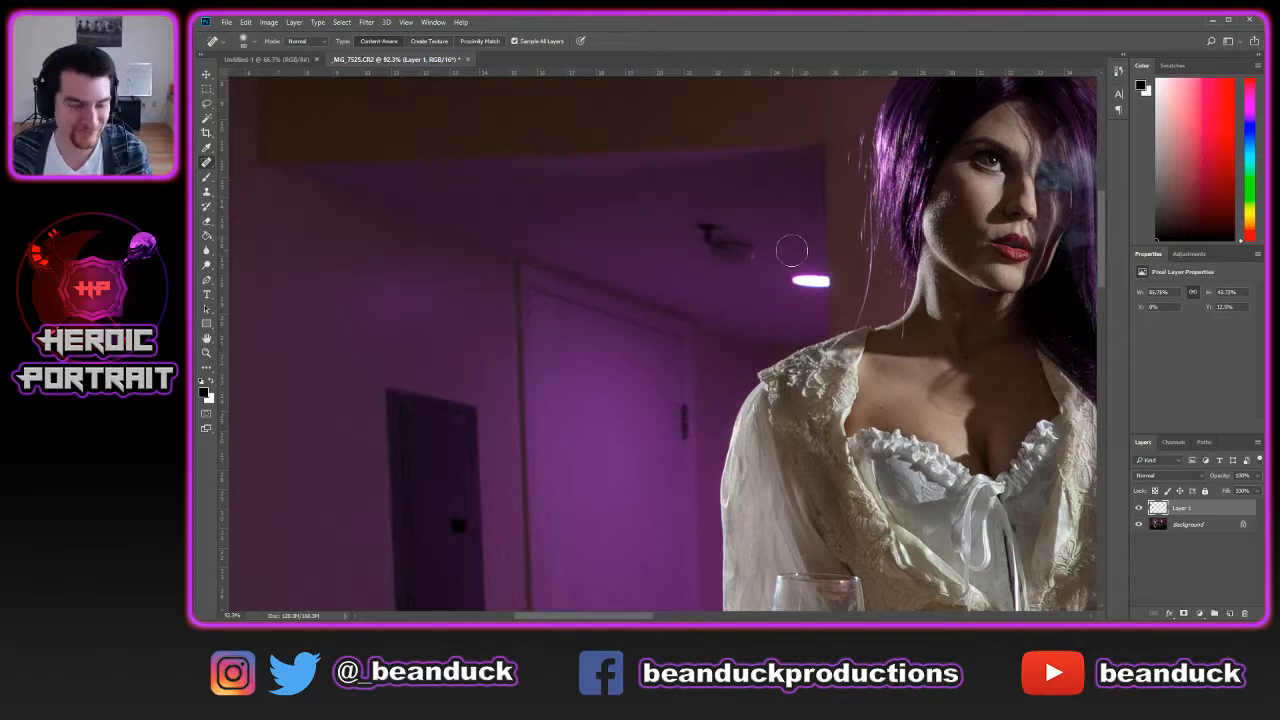
Heal away the dark ceiling fixture beside the bright light with the Healing Brush, sampling clean ceiling near it
key(shift+j)
alt+click(642, 240)
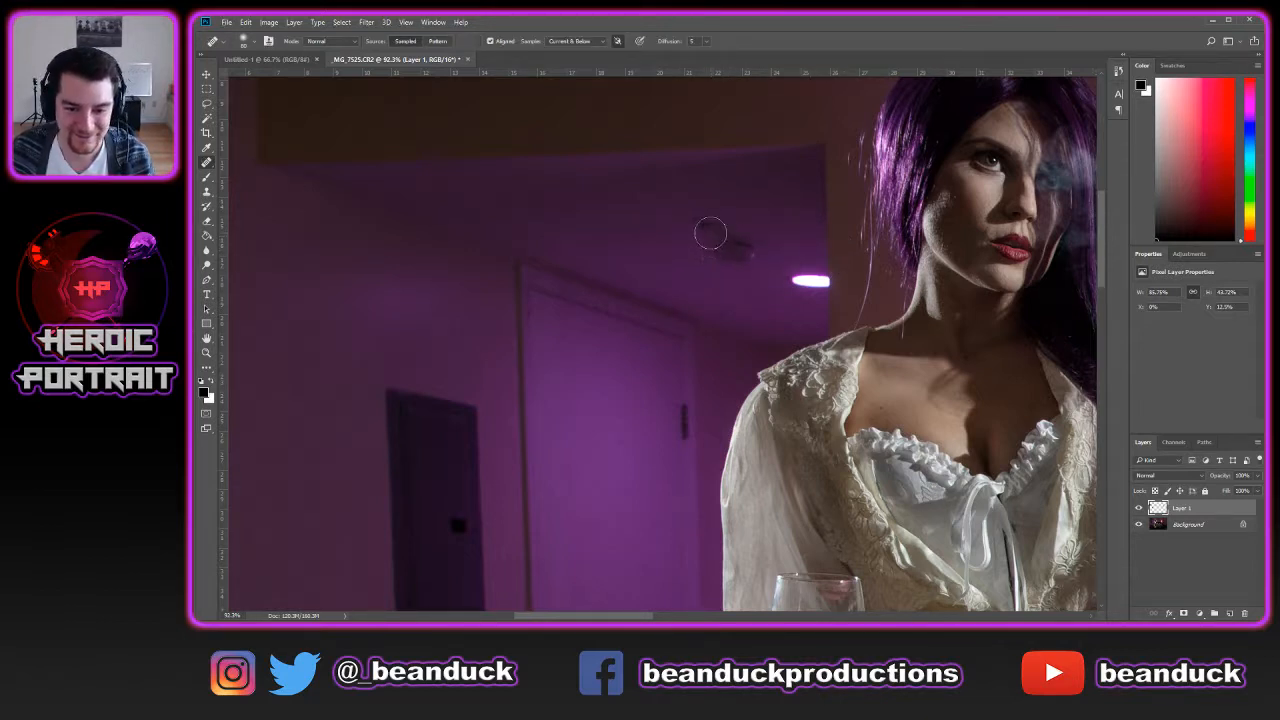
mouse_move(719, 244)
mouse_down()
mouse_move(706, 244)
mouse_move(746, 254)
mouse_move(729, 231)
mouse_move(686, 226)
mouse_up()
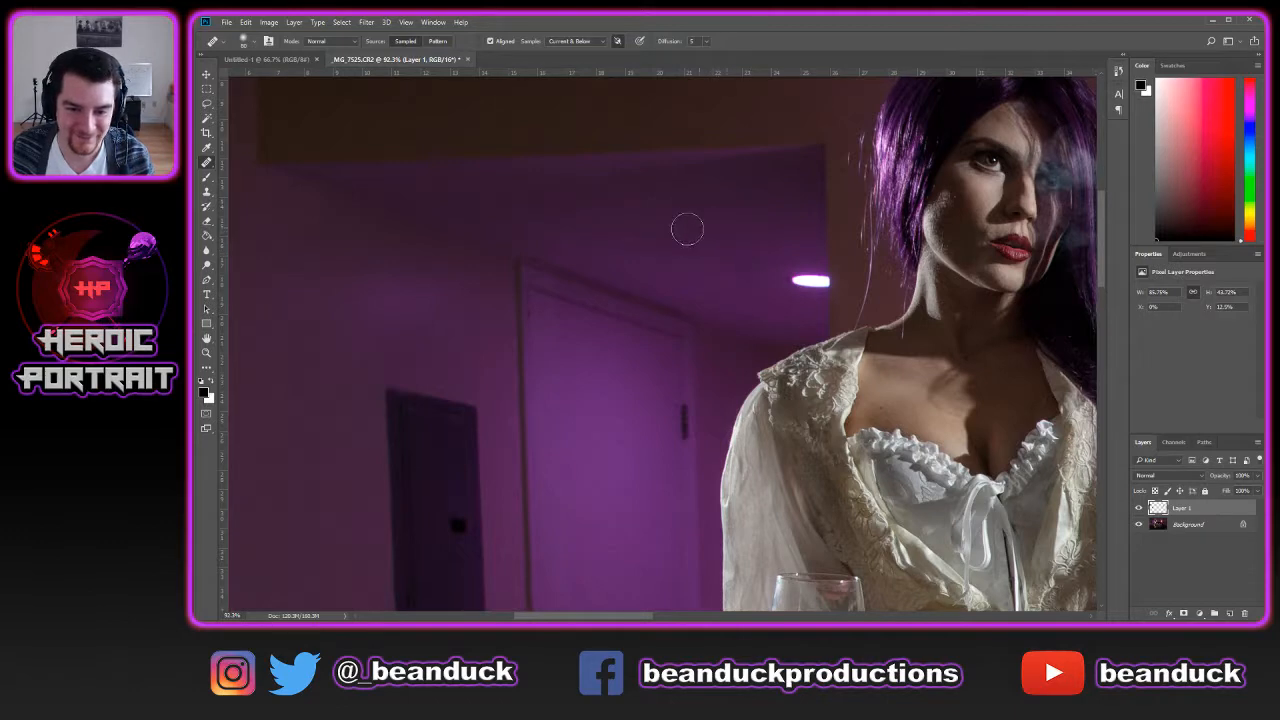
Remove the round fixture on the wall above the pictures using an enlarged Healing Brush and sampled clean wall, and compare before and after
scroll(646, 236, down, 5)
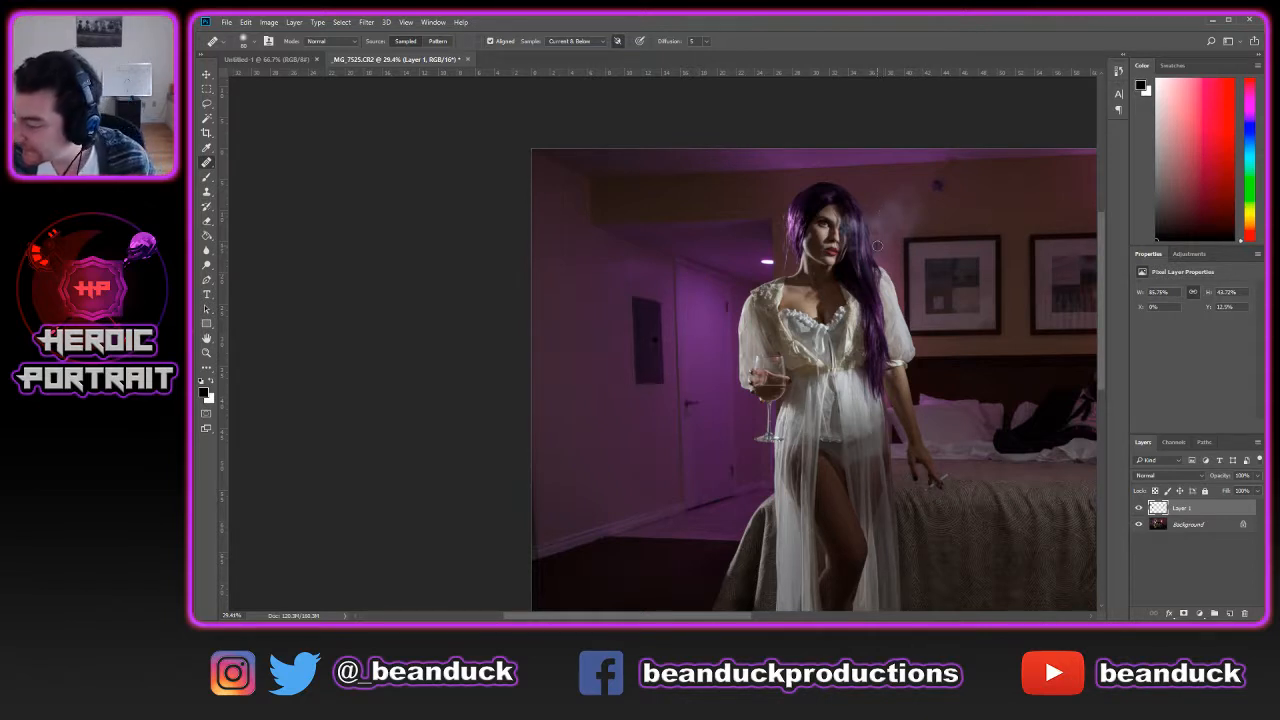
key(space)
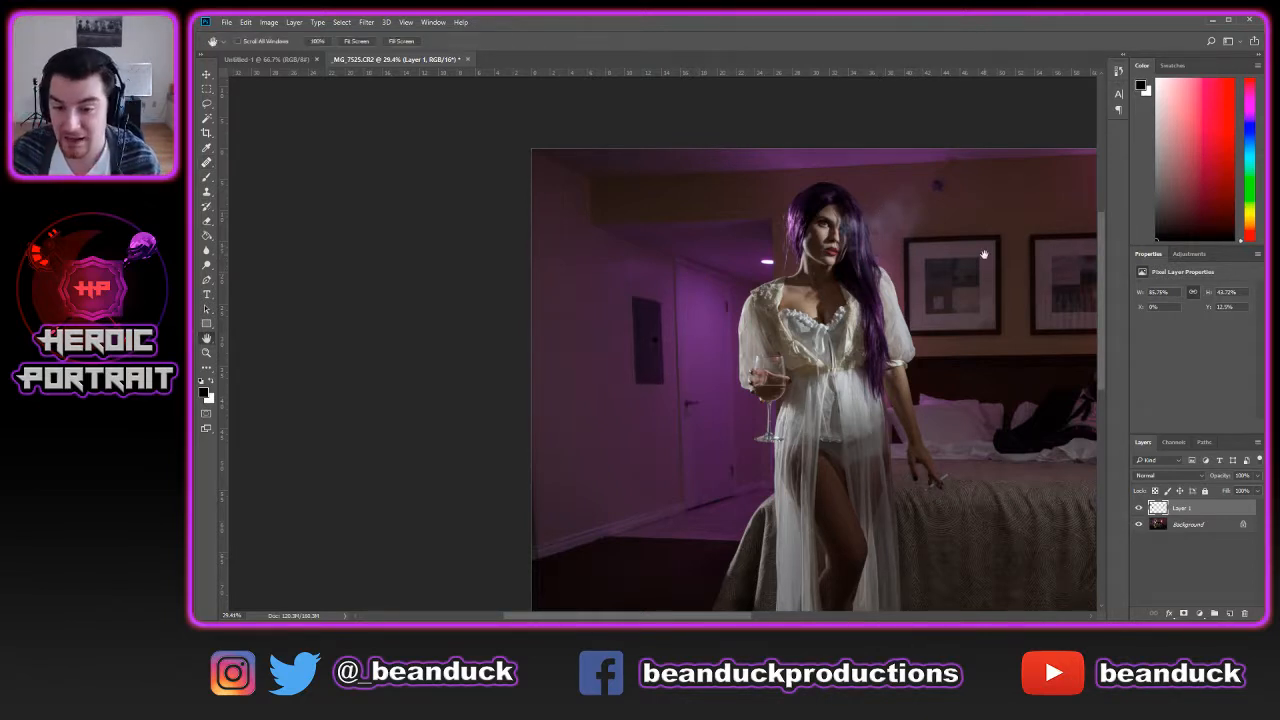
mouse_move(982, 256)
mouse_down()
mouse_move(897, 262)
mouse_move(528, 187)
mouse_move(573, 172)
mouse_move(709, 78)
mouse_up()
drag(851, 337, 826, 394)
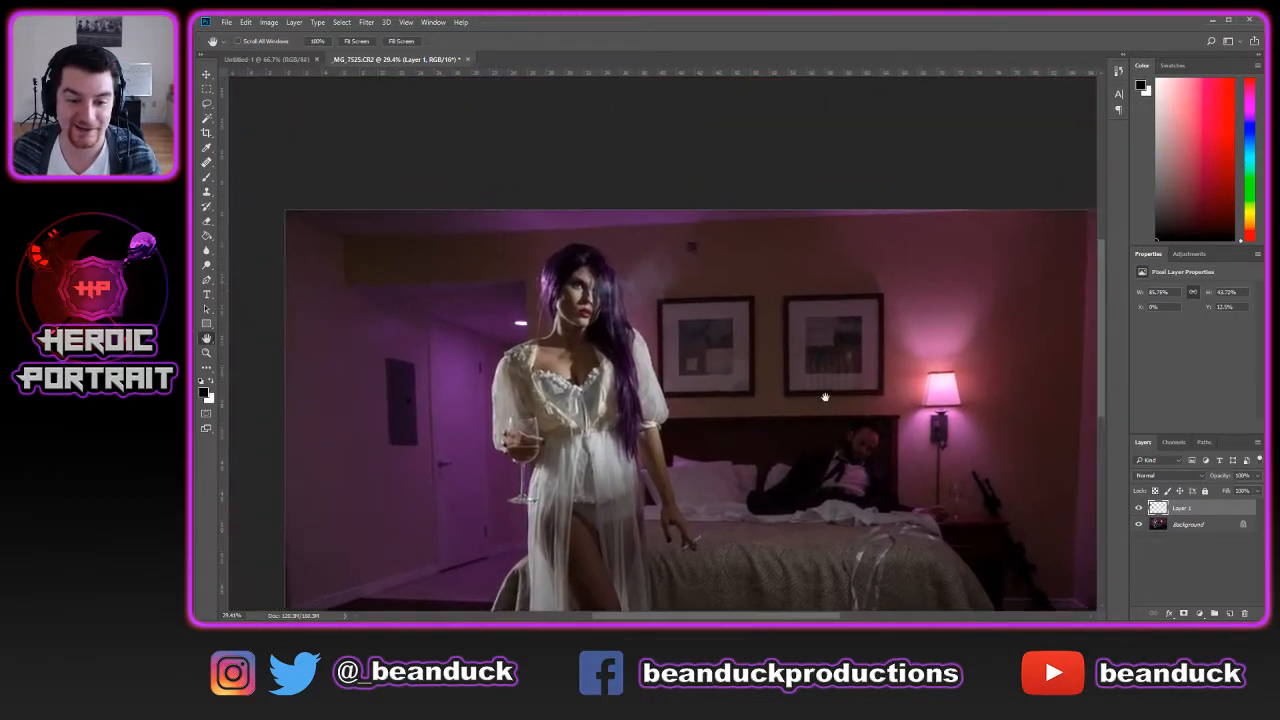
drag(791, 288, 785, 297)
key(j)
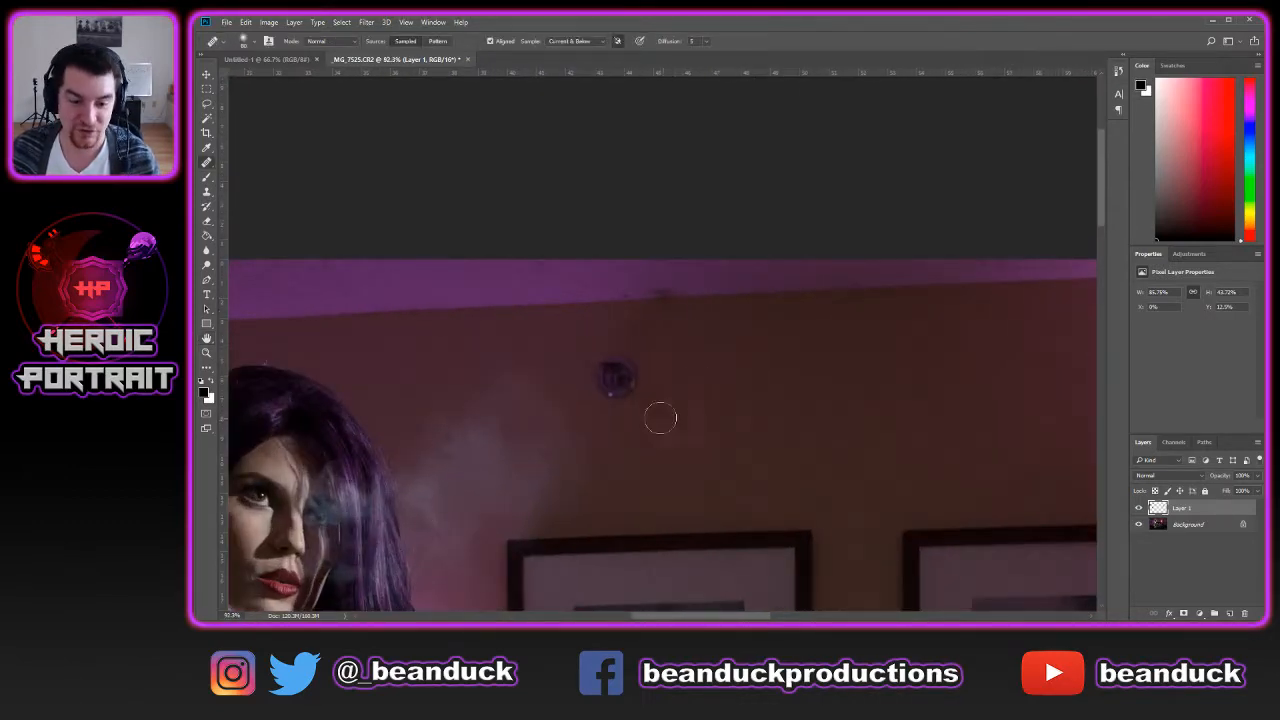
alt+click(653, 411)
key(bracketright)
key(bracketright)
key(bracketright)
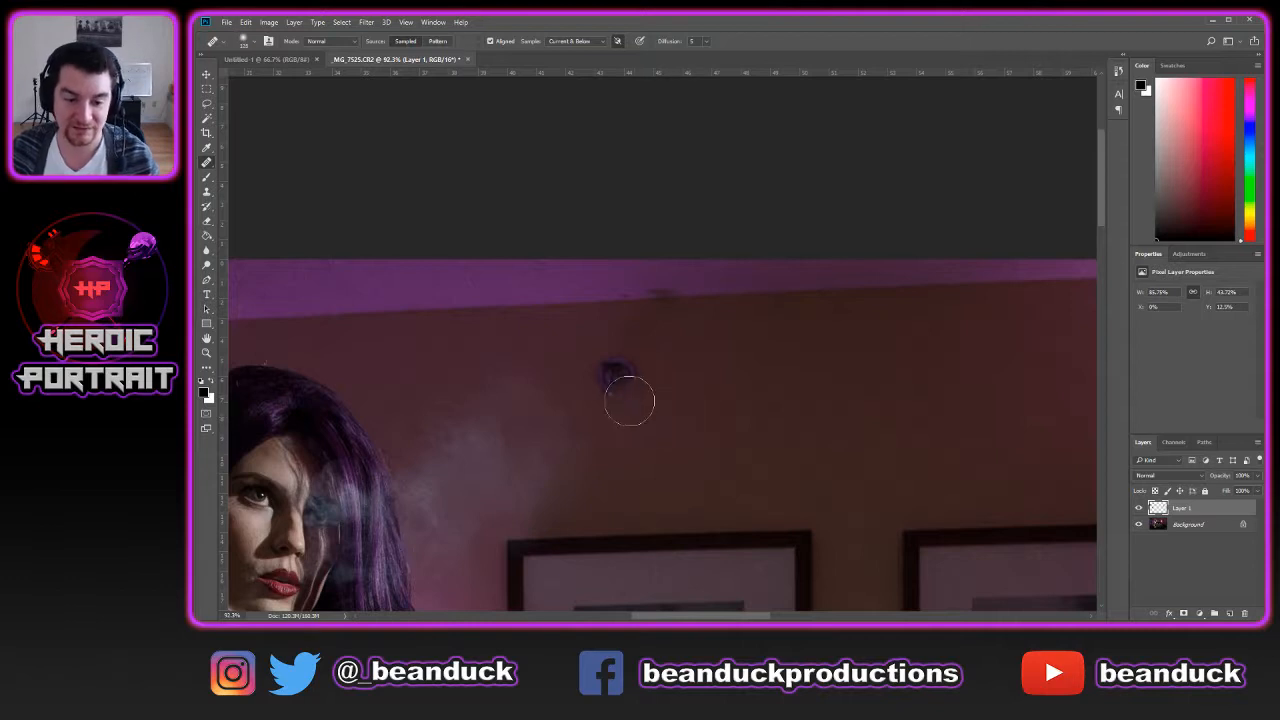
click(609, 372)
mouse_move(609, 372)
mouse_down()
mouse_move(636, 376)
mouse_move(608, 369)
mouse_move(615, 384)
mouse_up()
key(ctrl+z)
alt+click(694, 406)
scroll(845, 380, down, 5)
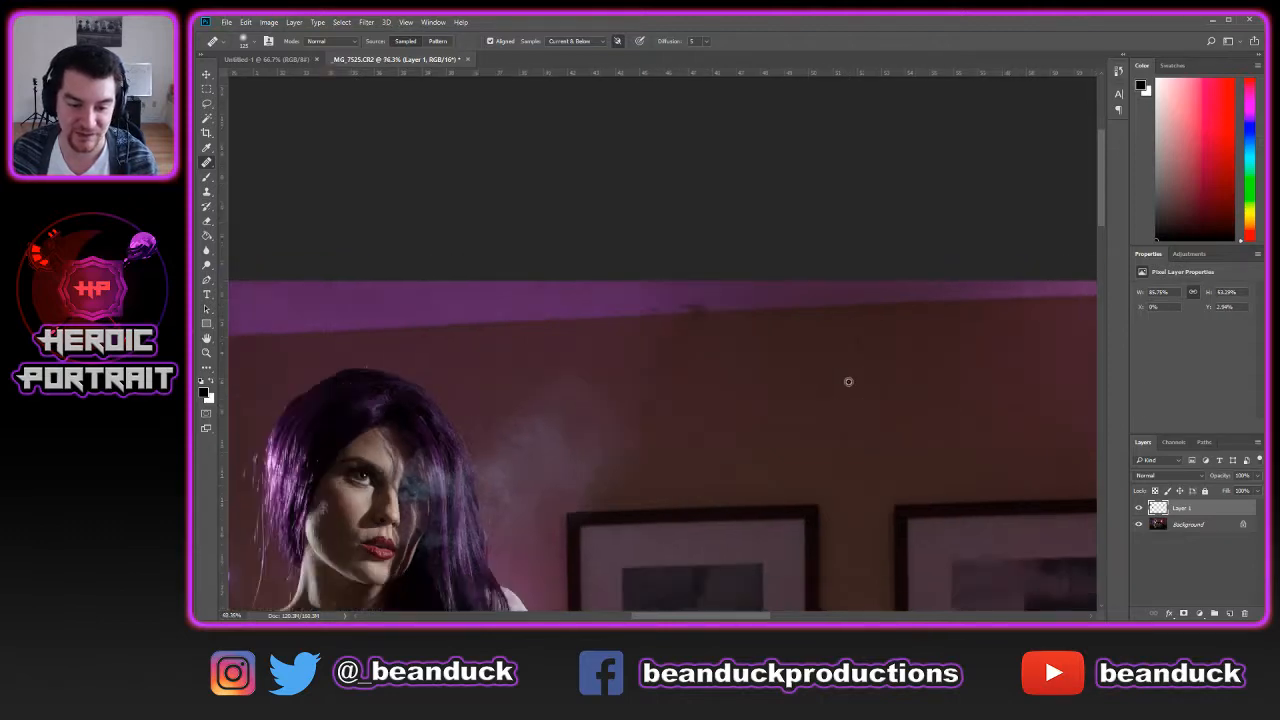
scroll(909, 399, down, 2)
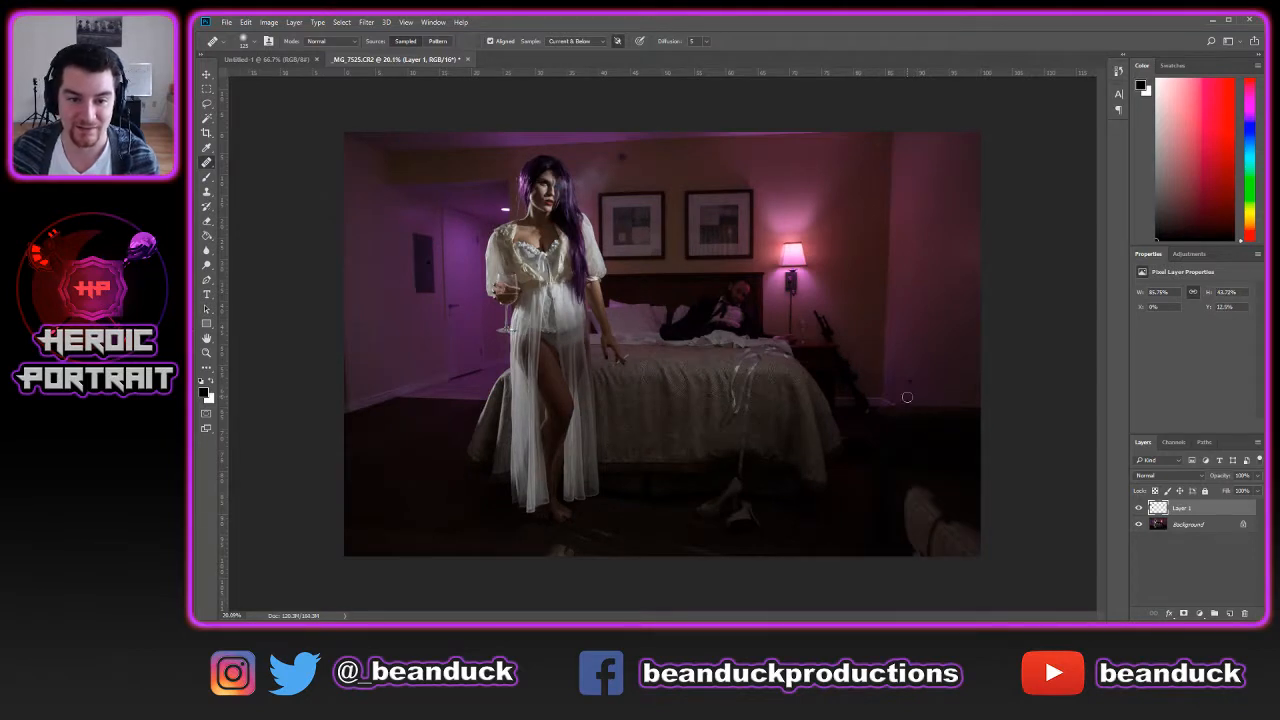
key(ctrl+z)
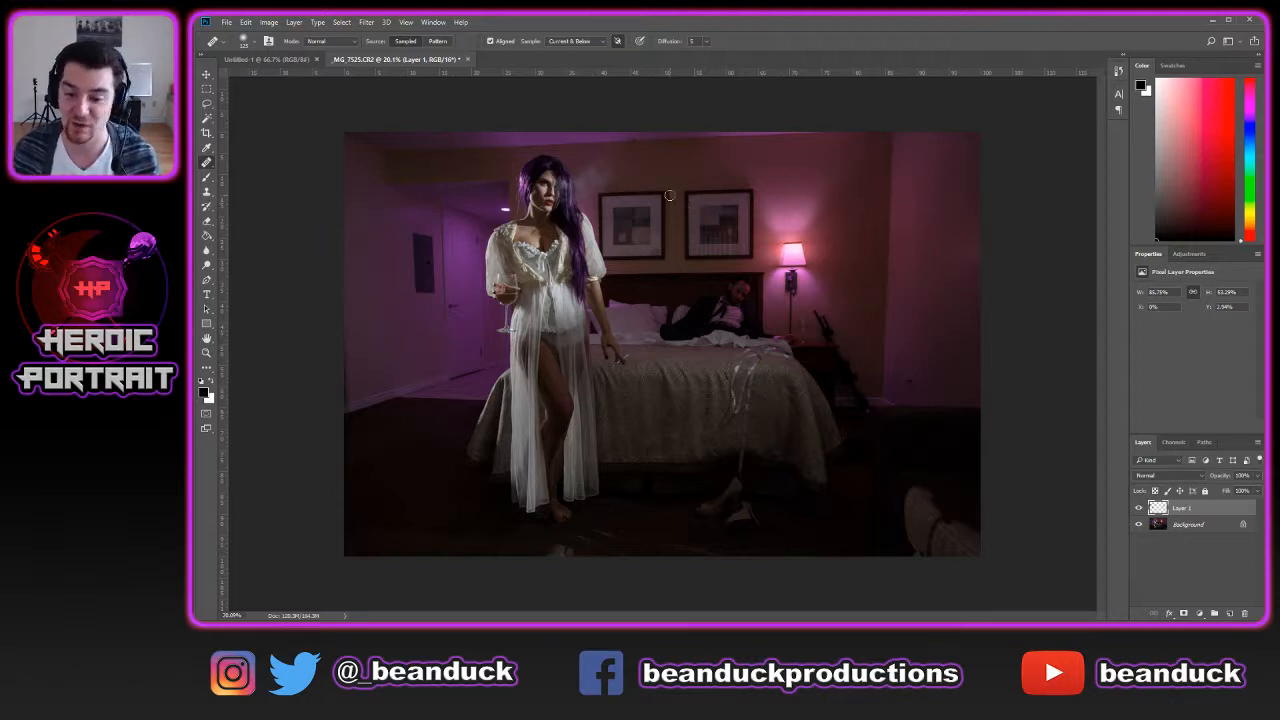
Heal the dark smudge along the wall and ceiling edge above the framed pictures with the Healing Brush
scroll(619, 145, up, 5)
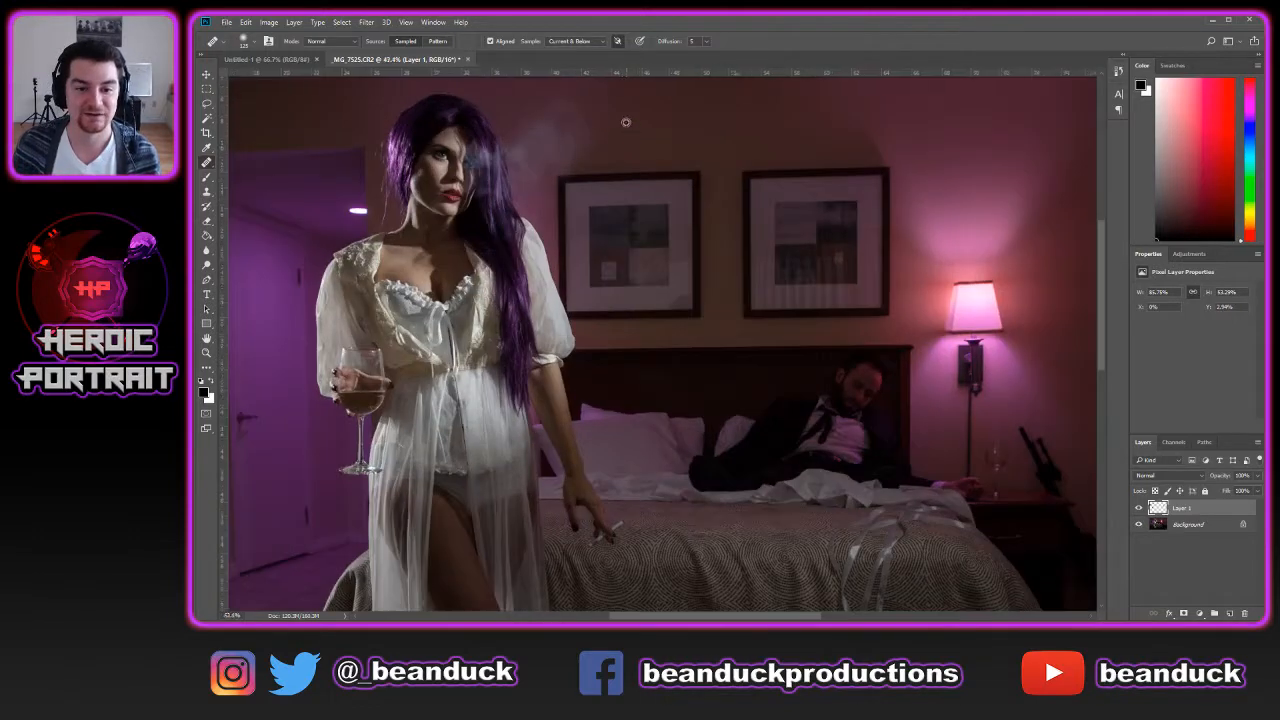
drag(609, 103, 624, 274)
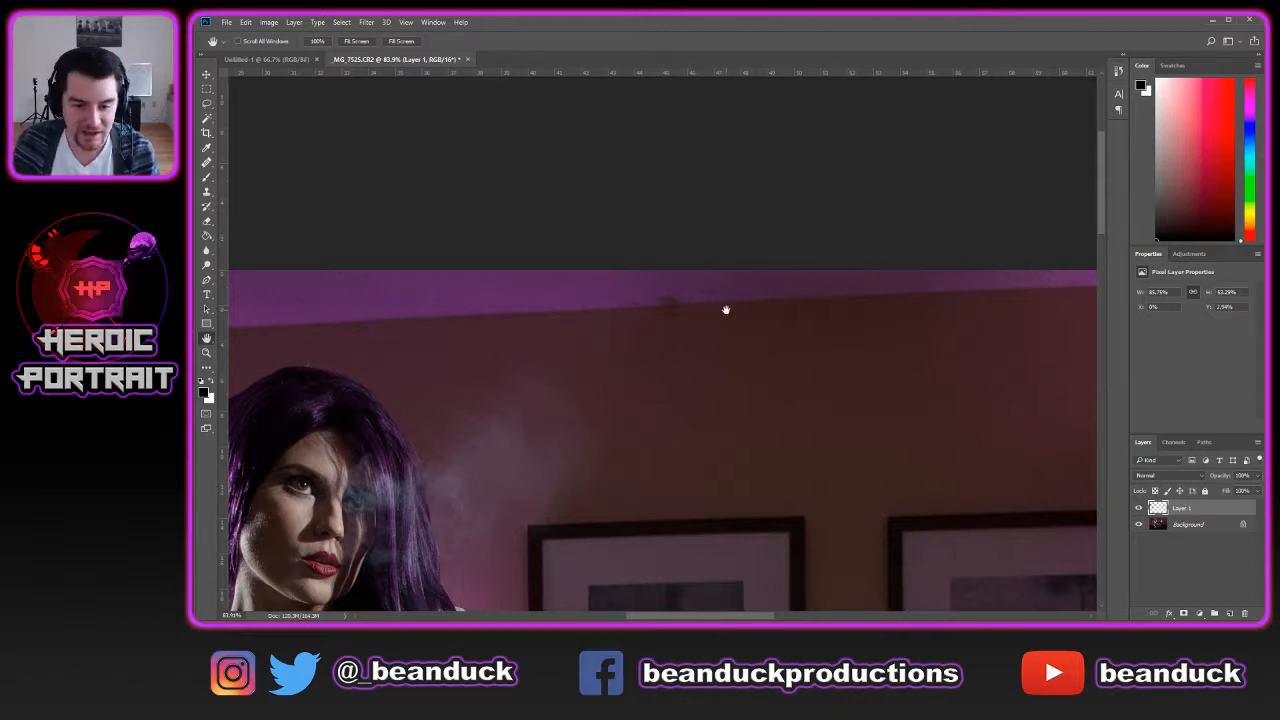
key(j)
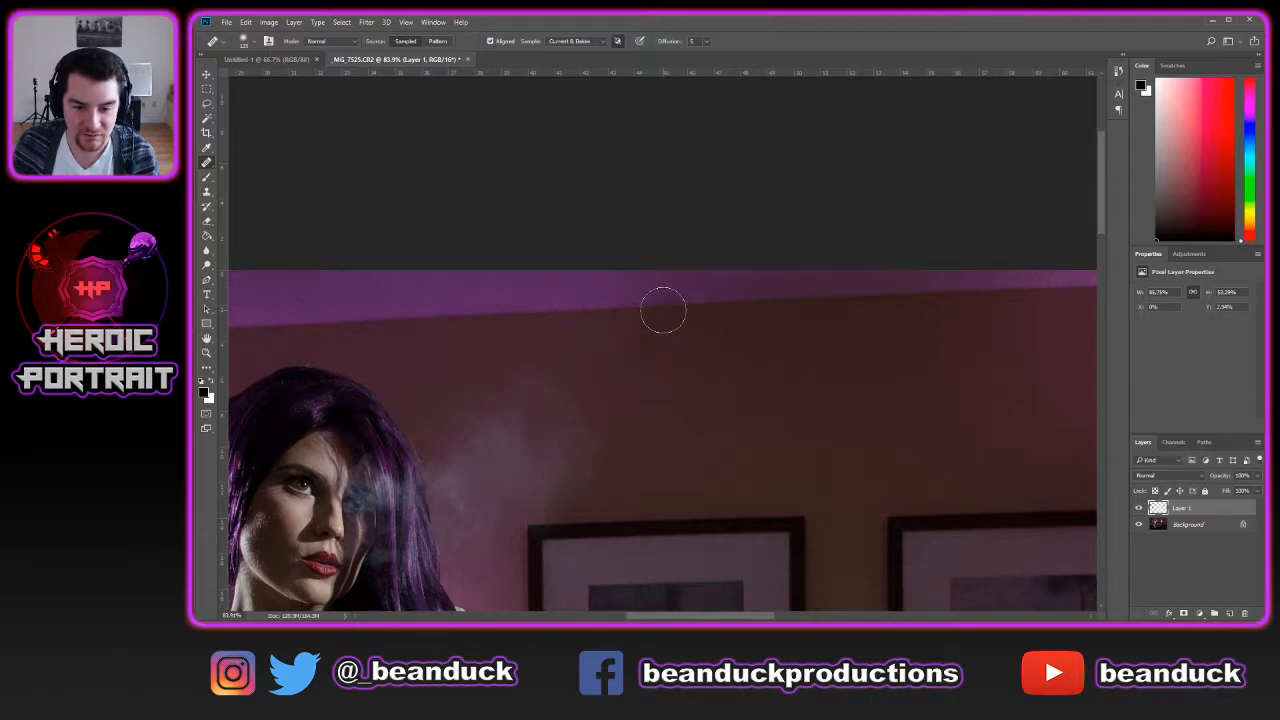
mouse_move(663, 310)
mouse_down()
mouse_move(646, 320)
mouse_move(674, 303)
mouse_move(646, 331)
mouse_up()
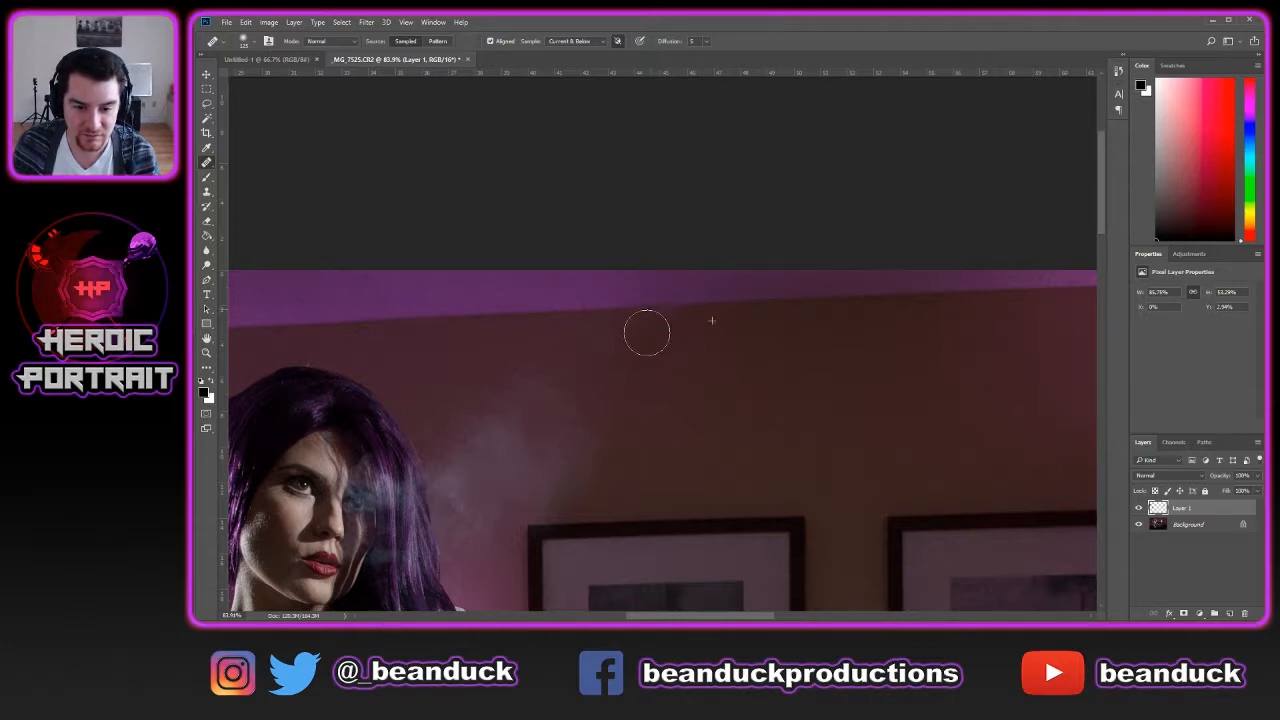
Fit the whole photo in a full-screen view and compare it with the retouching layer hidden and shown
key(ctrl+0)
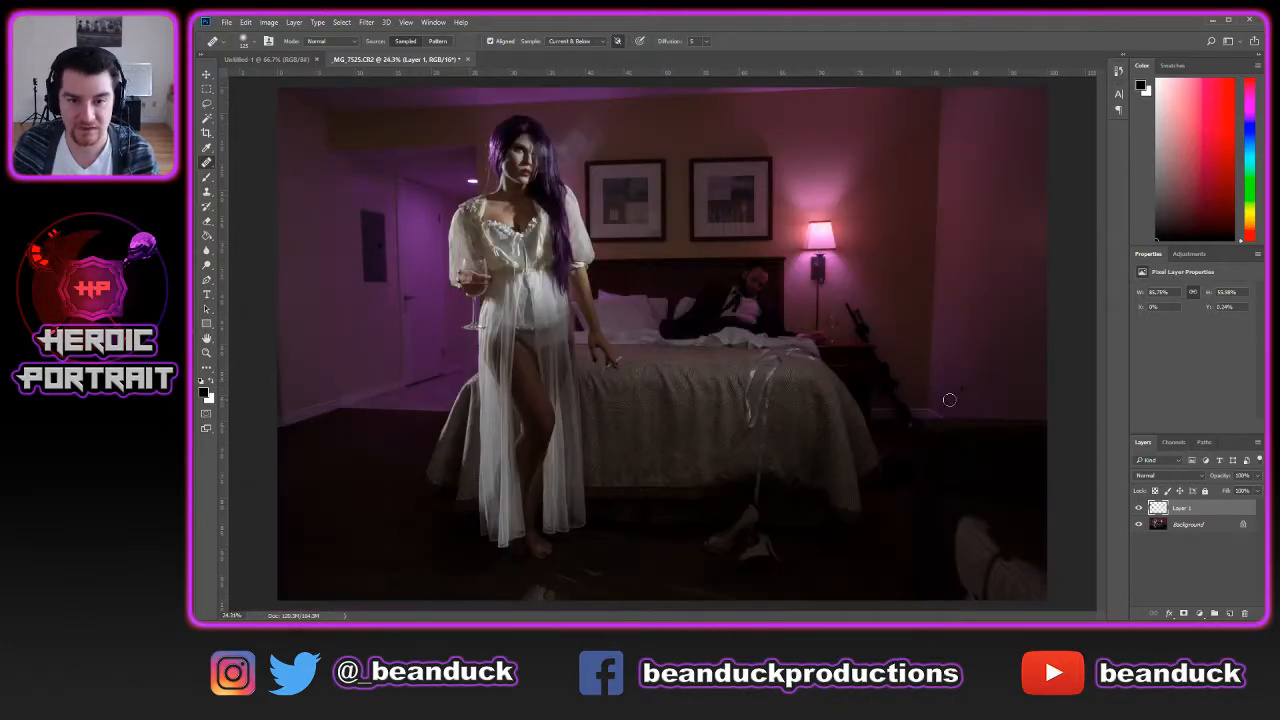
key(f)
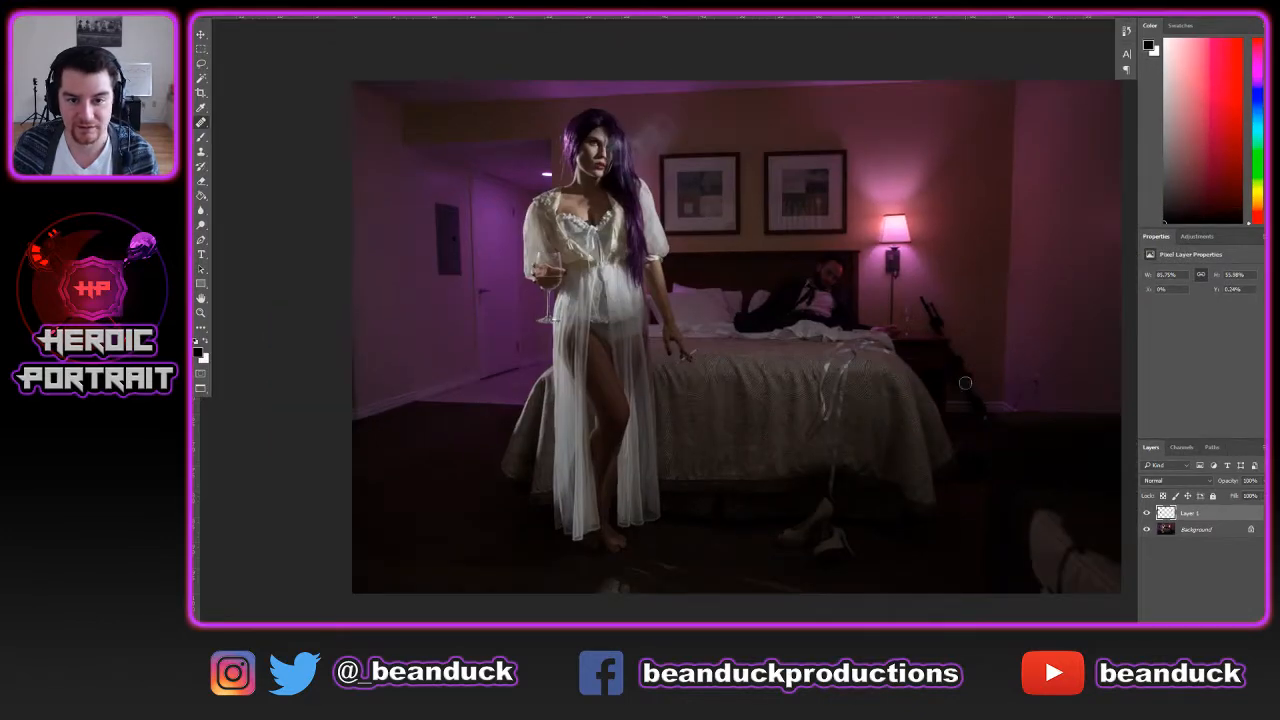
key(ctrl+0)
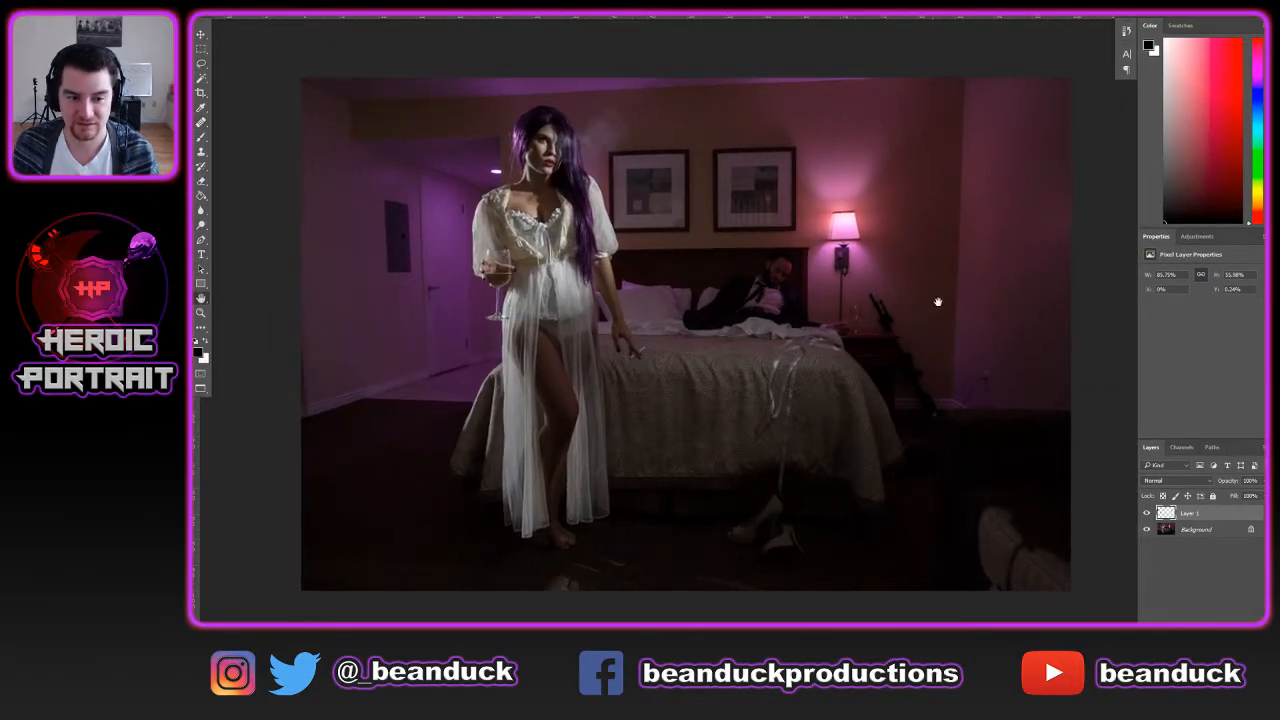
click(1146, 513)
click(1146, 513)
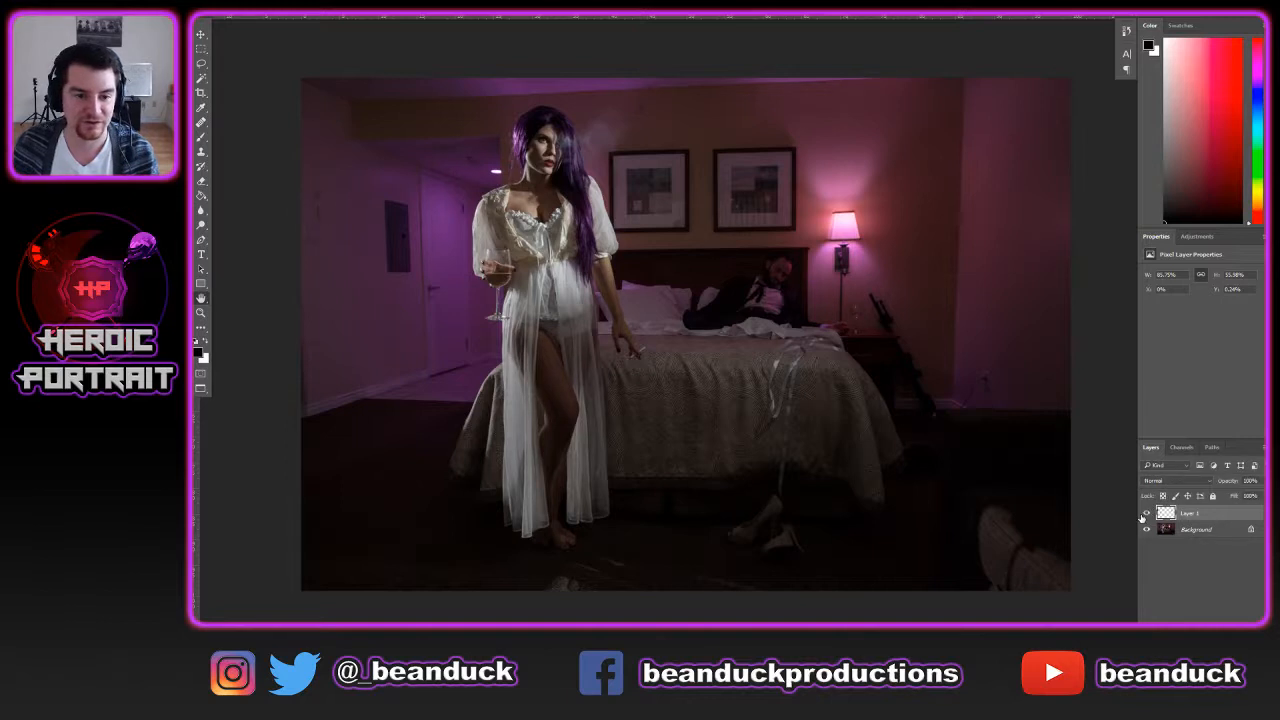
click(1146, 513)
click(1146, 513)
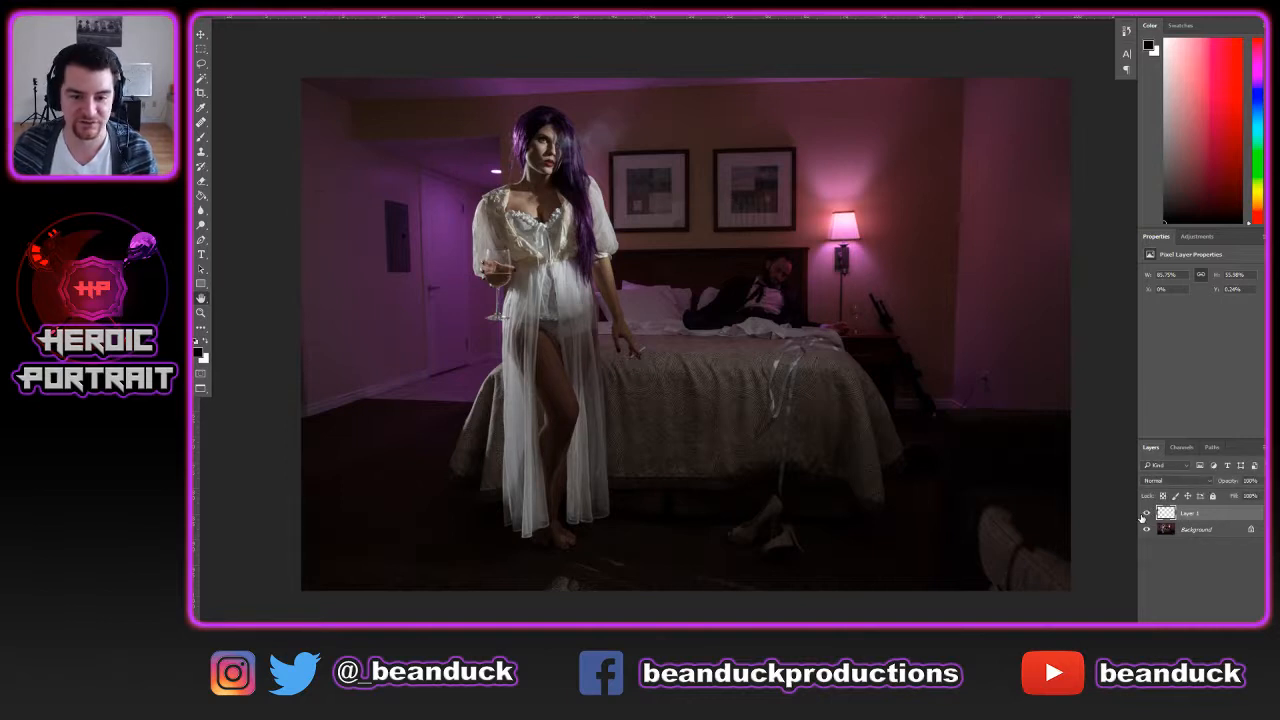
click(1146, 513)
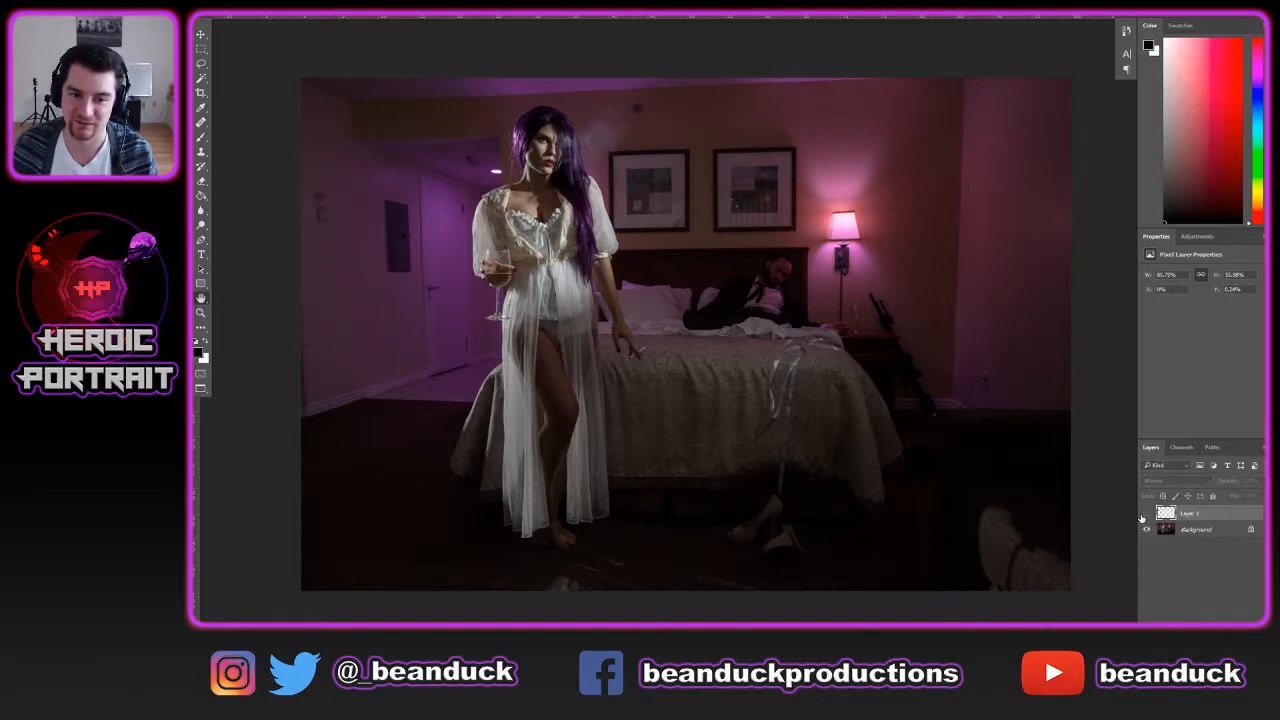
click(1146, 513)
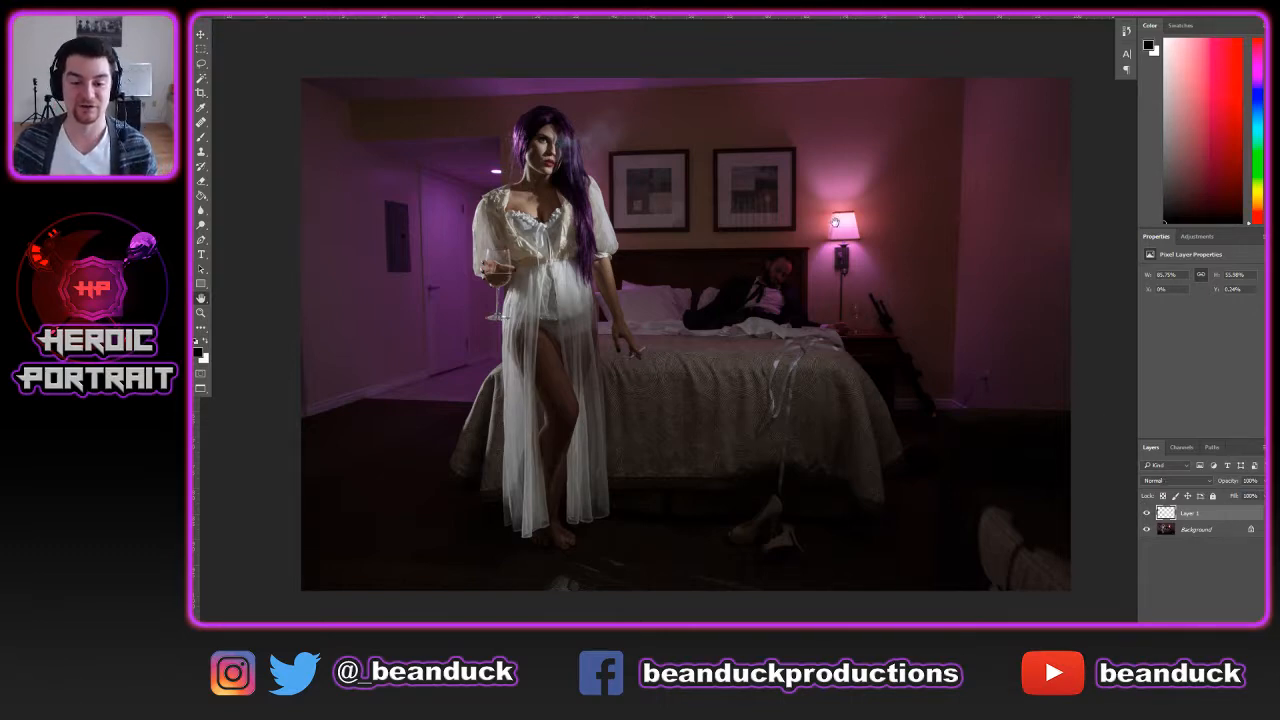
click(718, 77)
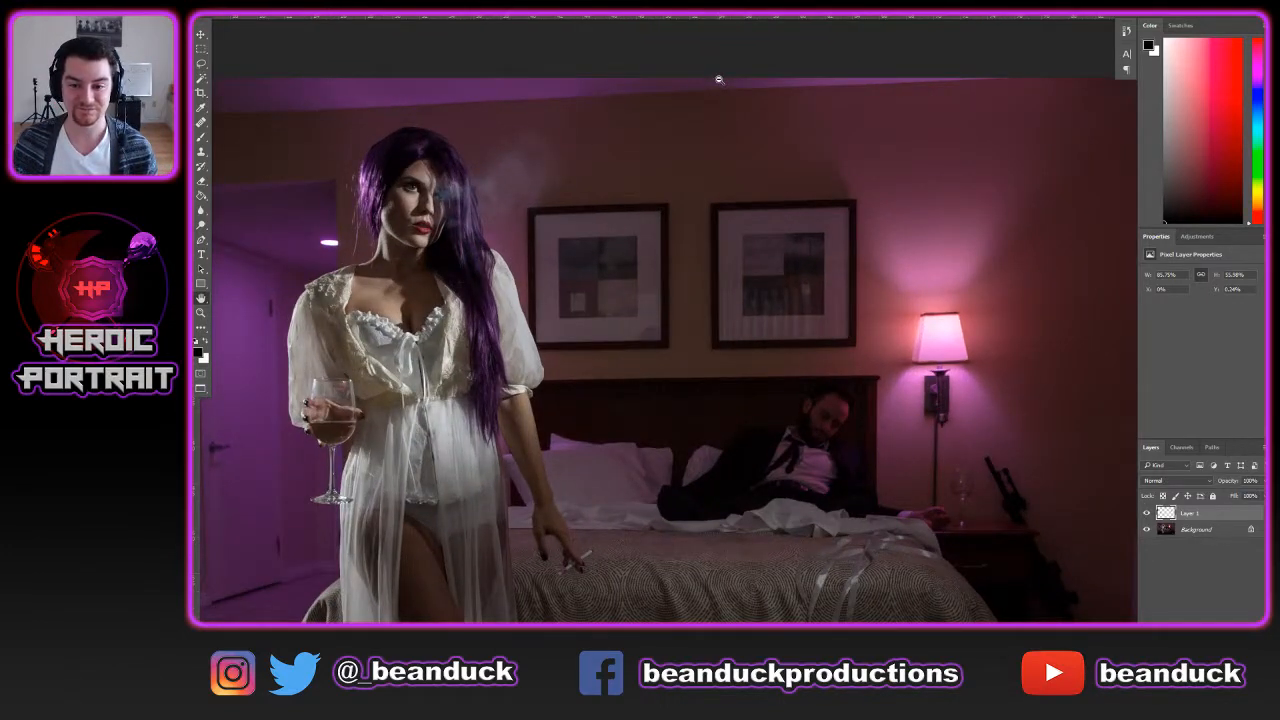
click(718, 77)
scroll(740, 126, down, 2)
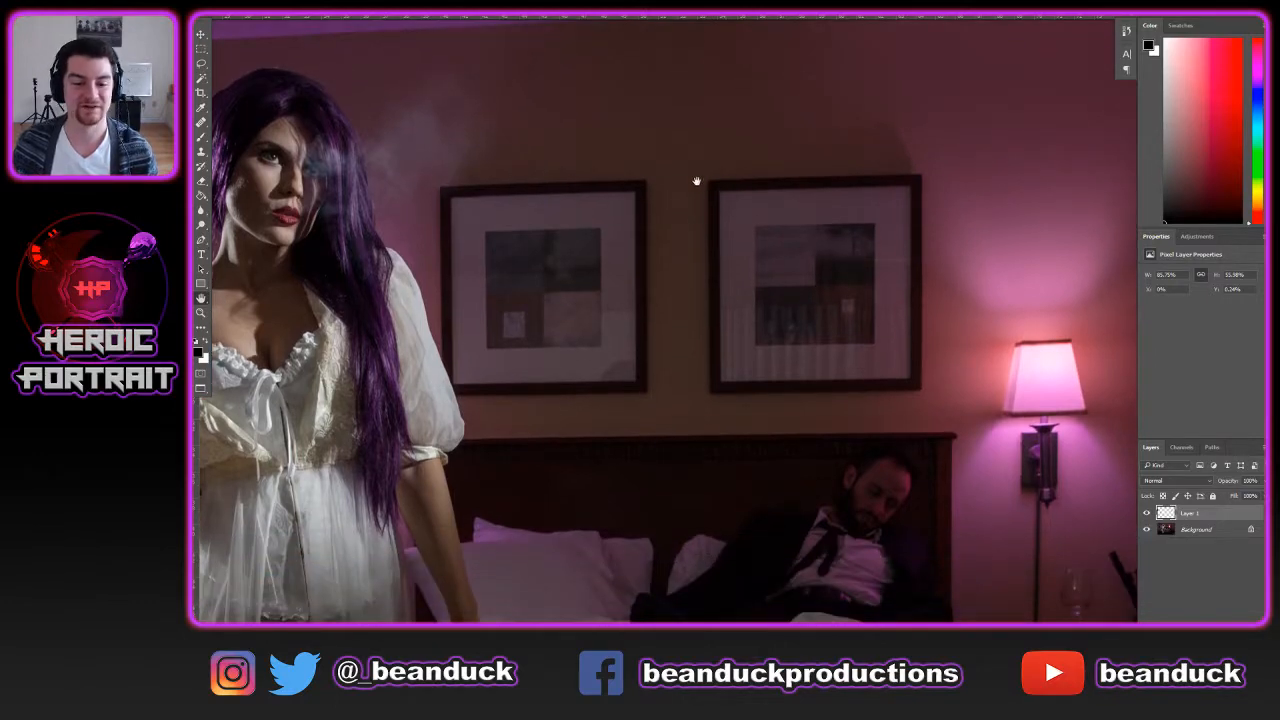
scroll(620, 250, down, 2)
click(551, 314)
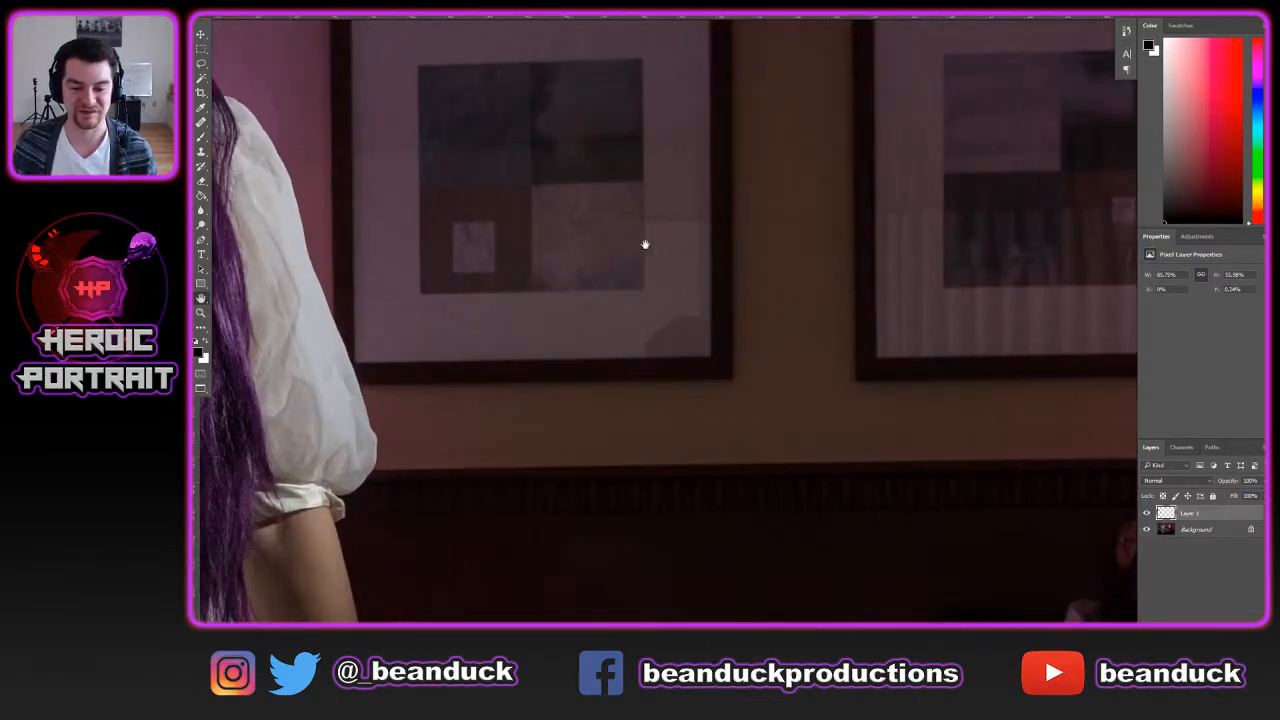
scroll(645, 245, down, 6)
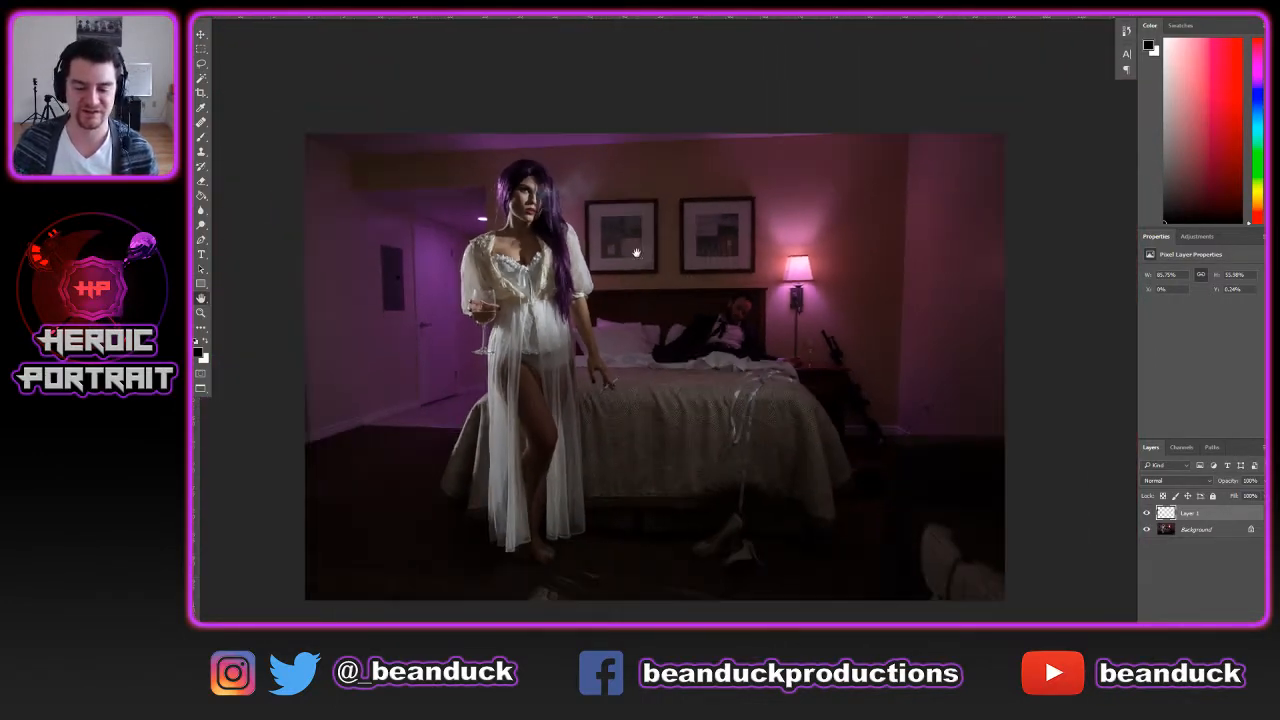
Try to heal away the bright carpet patch at the photo's bottom edge below the woman's feet, and undo the attempt
drag(607, 494, 694, 391)
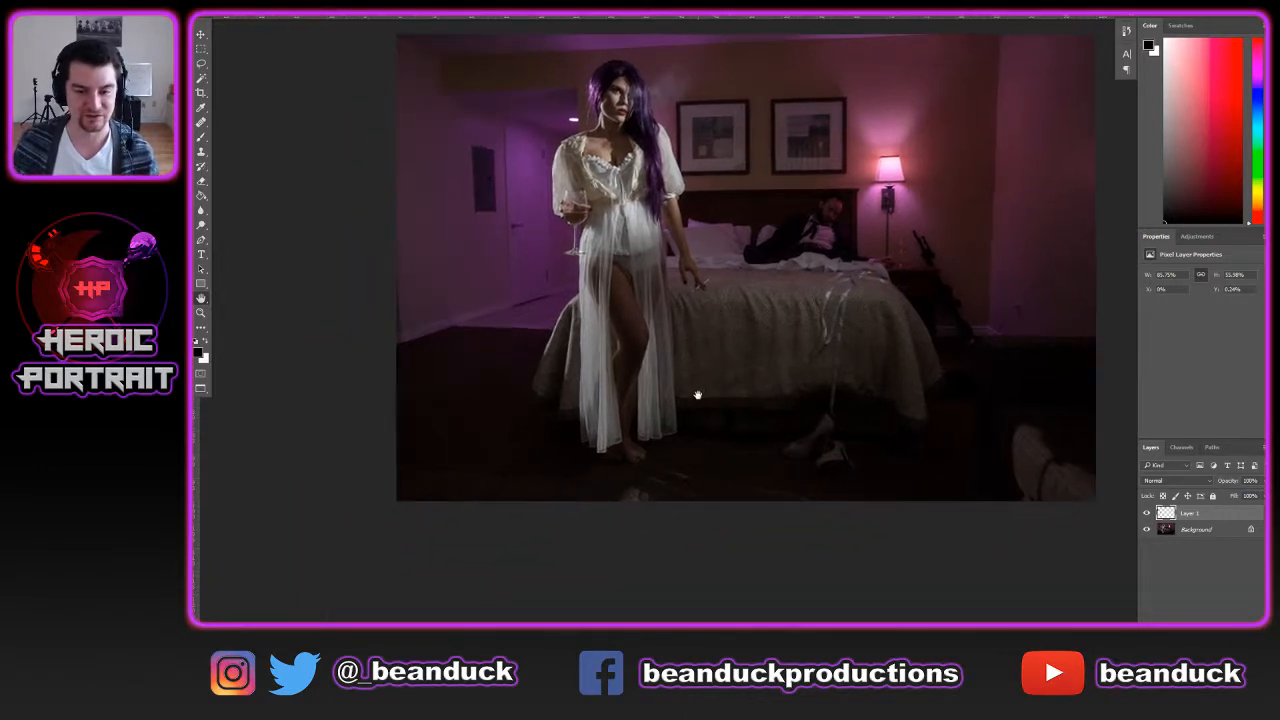
scroll(640, 475, up, 4)
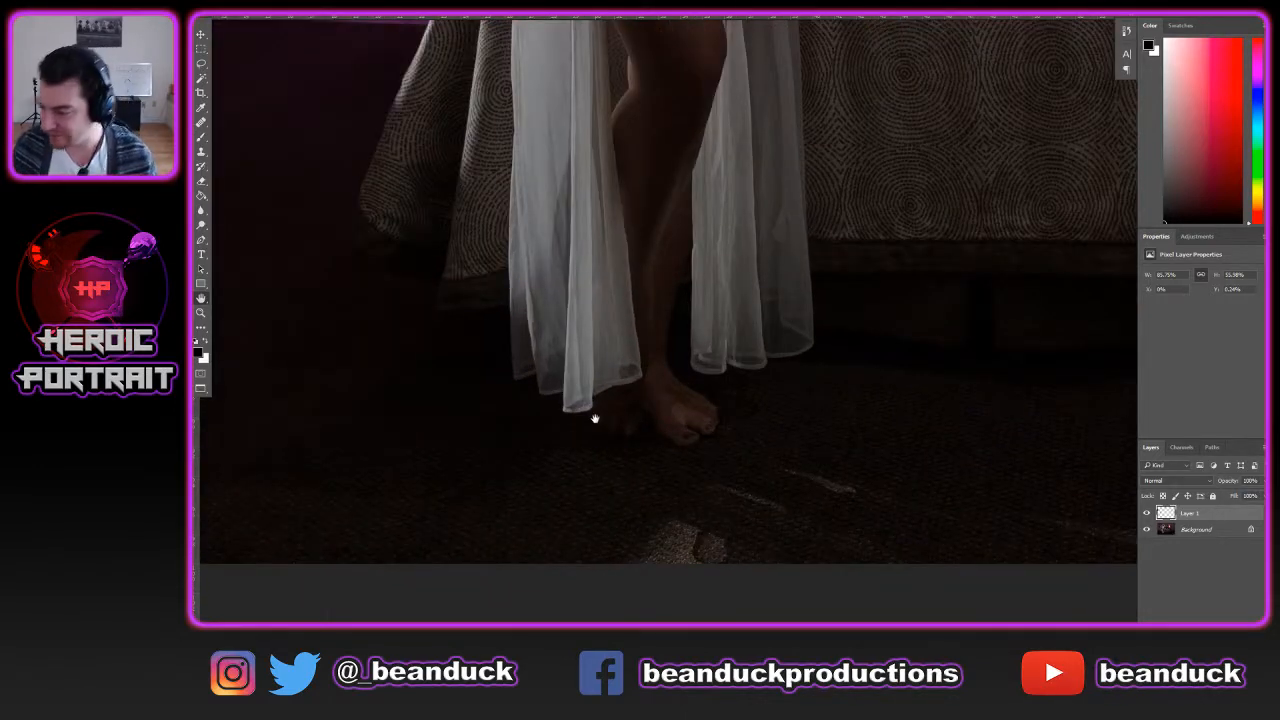
scroll(586, 557, up, 1)
drag(586, 557, 583, 469)
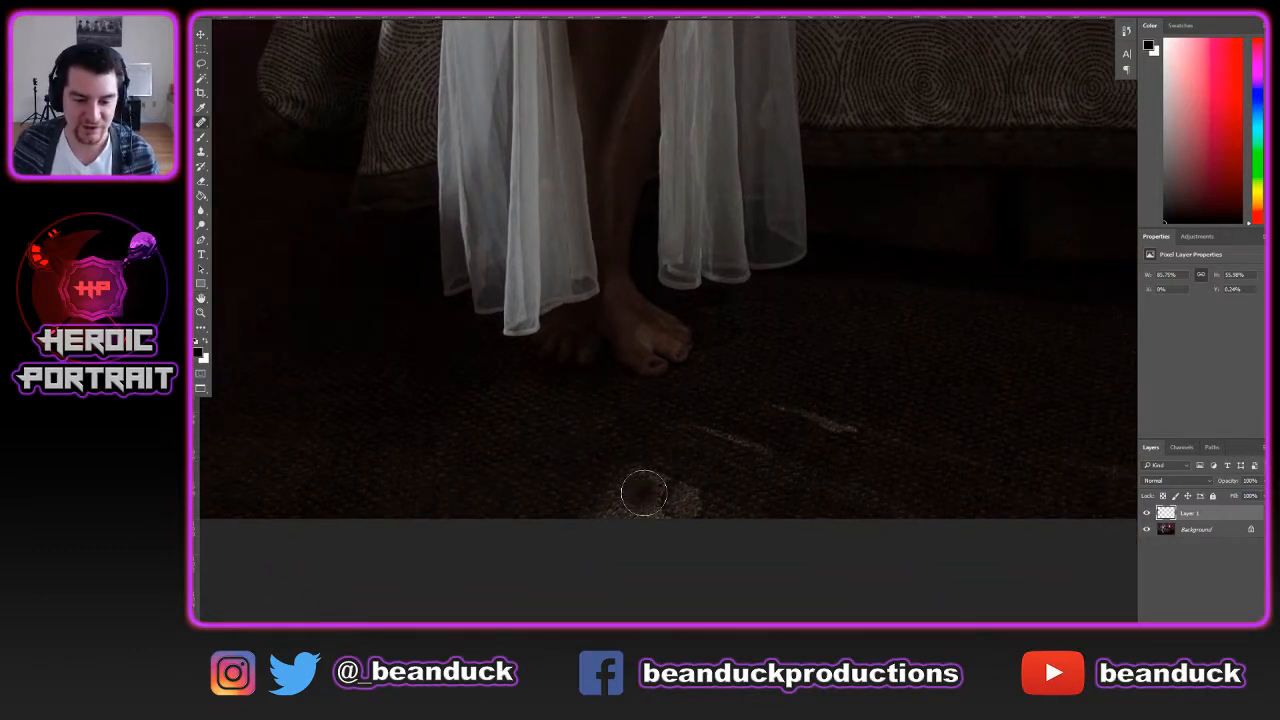
drag(609, 486, 664, 482)
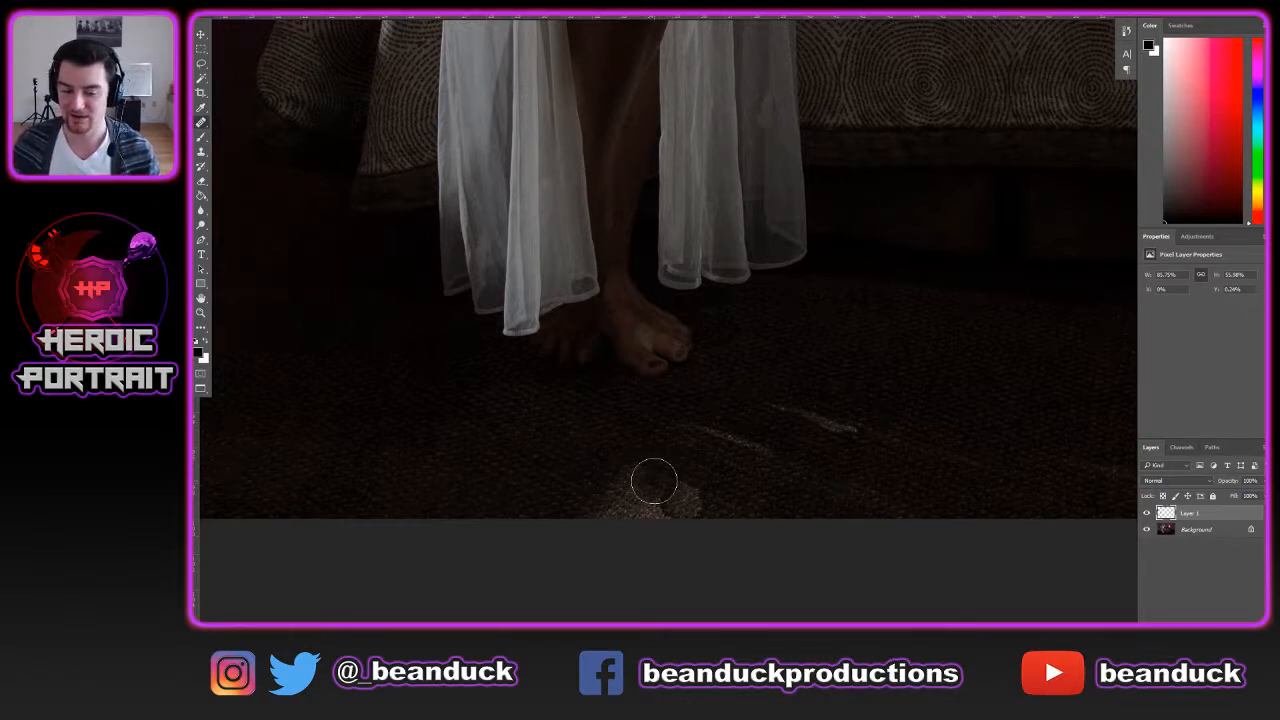
key(ctrl+z)
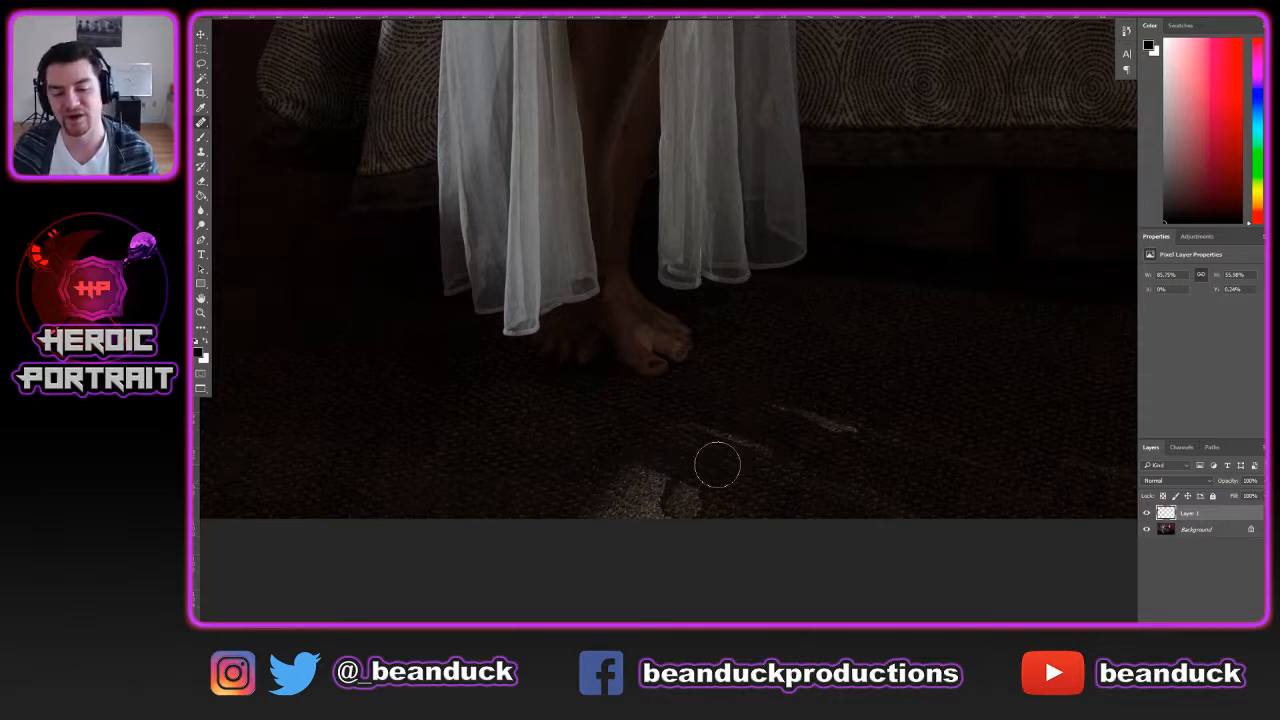
Heal away the bright carpet patch and the light streaks below the woman's feet with the Healing Brush and sampled clean carpet
mouse_move(706, 463)
mouse_down()
mouse_move(614, 482)
mouse_move(683, 512)
mouse_move(654, 503)
mouse_up()
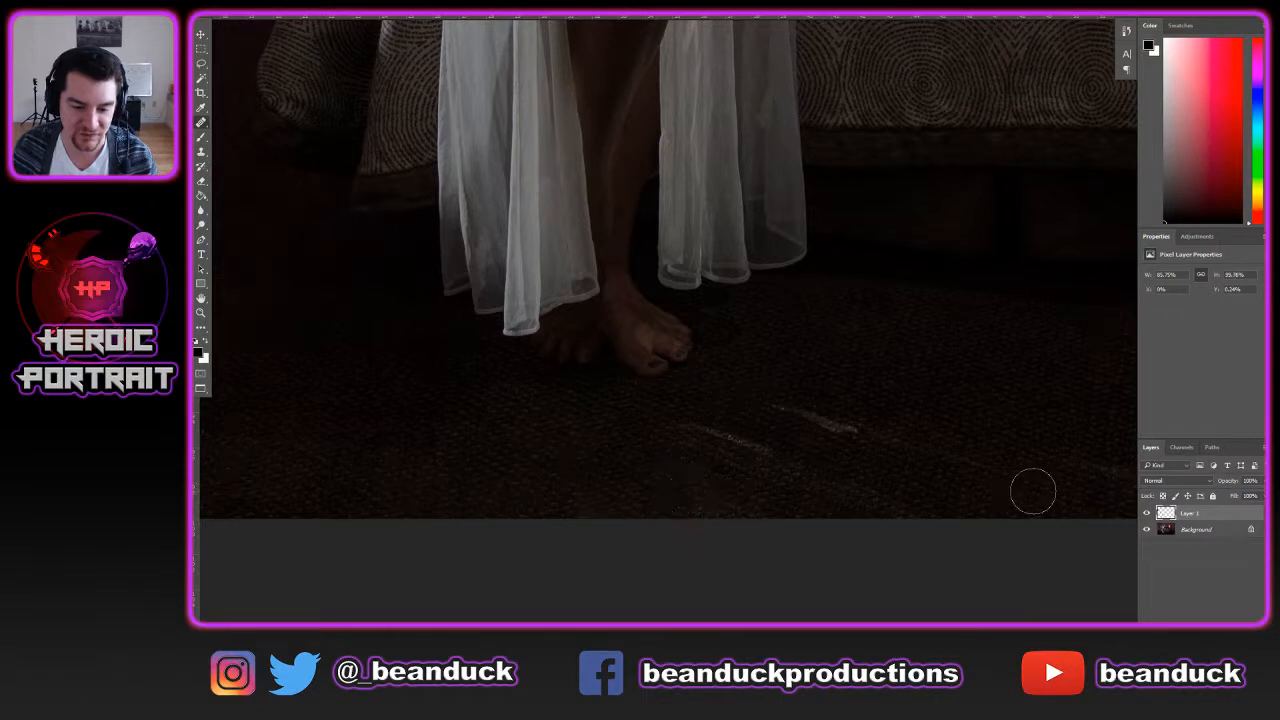
key(bracketleft)
key(bracketleft)
key(bracketleft)
alt+click(878, 393)
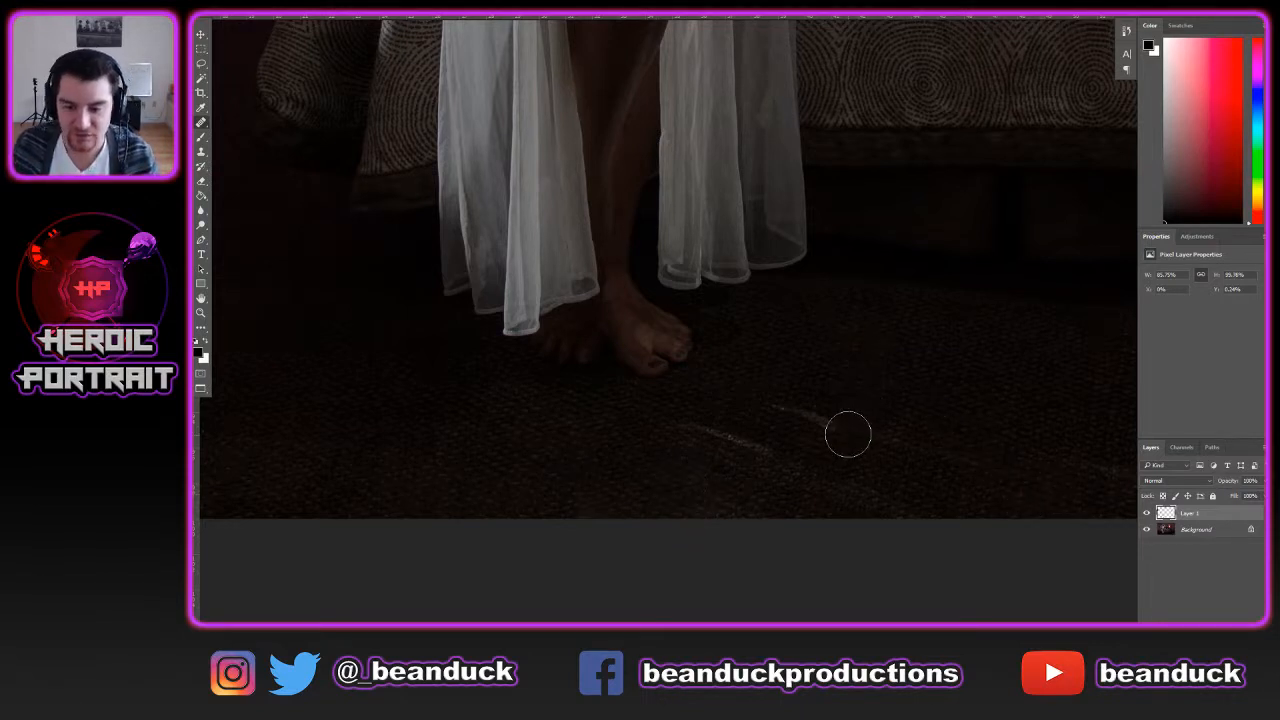
drag(846, 431, 774, 394)
drag(908, 452, 1009, 489)
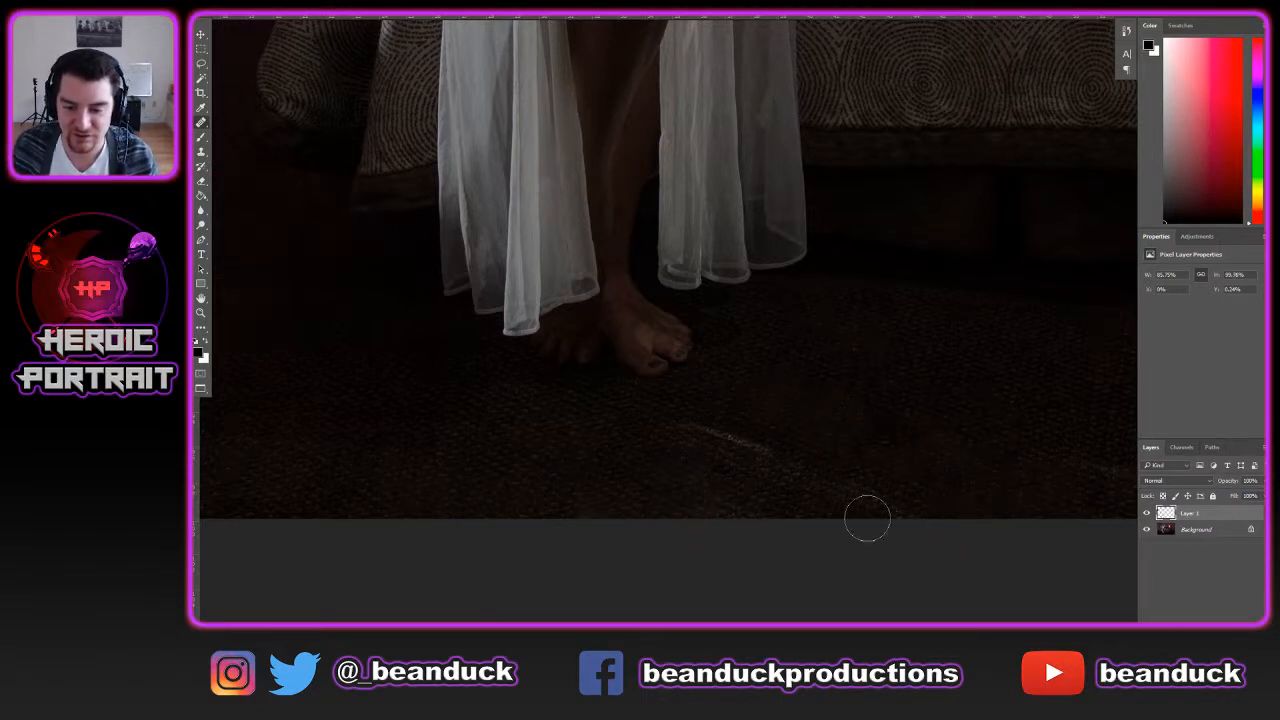
mouse_move(755, 457)
mouse_down()
mouse_move(710, 434)
mouse_move(800, 477)
mouse_up()
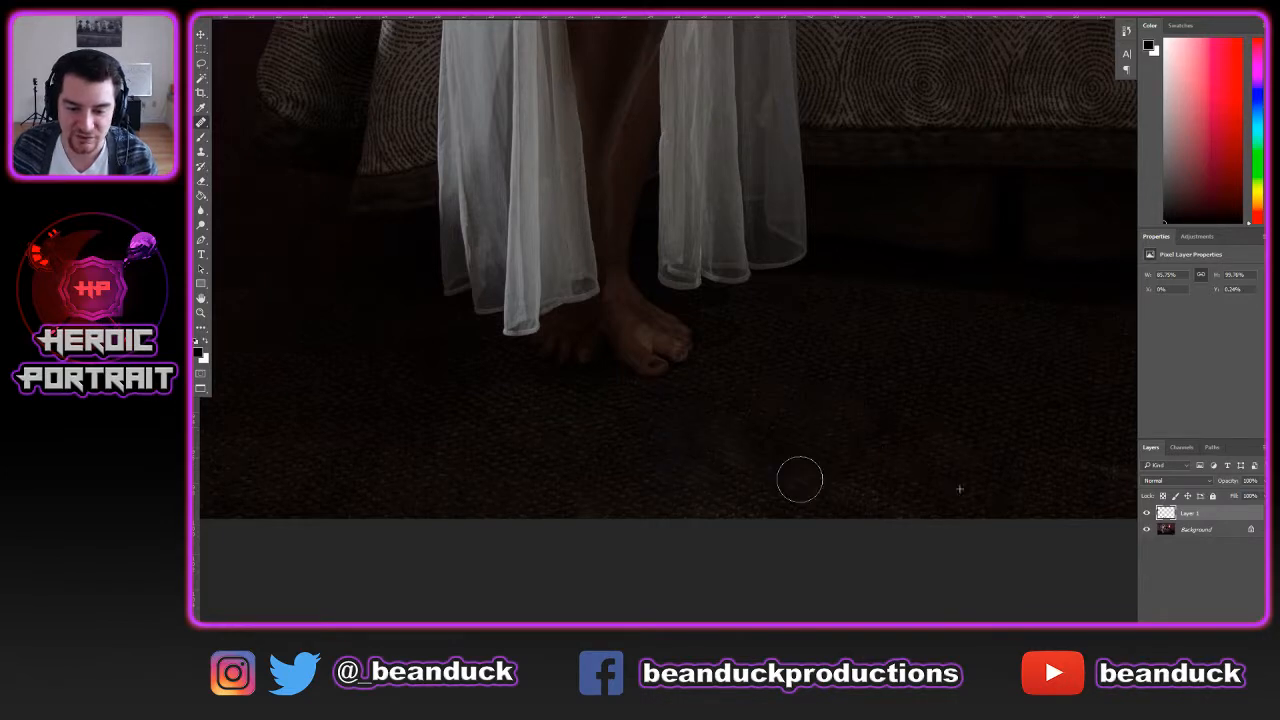
Sample carpet below the feet, inspect the healed floor, and compare it with the retouching layer hidden and shown
scroll(900, 460, down, 3)
scroll(1005, 506, down, 1)
scroll(1014, 507, down, 1)
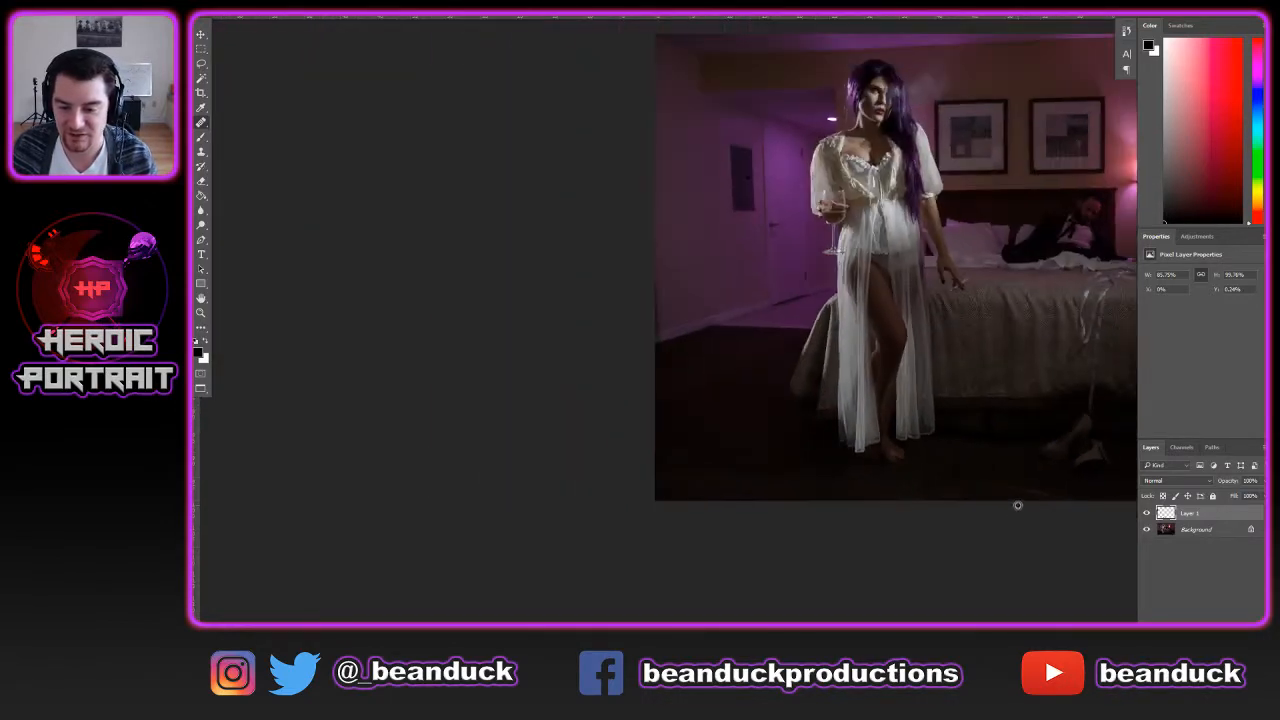
scroll(1017, 512, up, 2)
scroll(876, 466, up, 1)
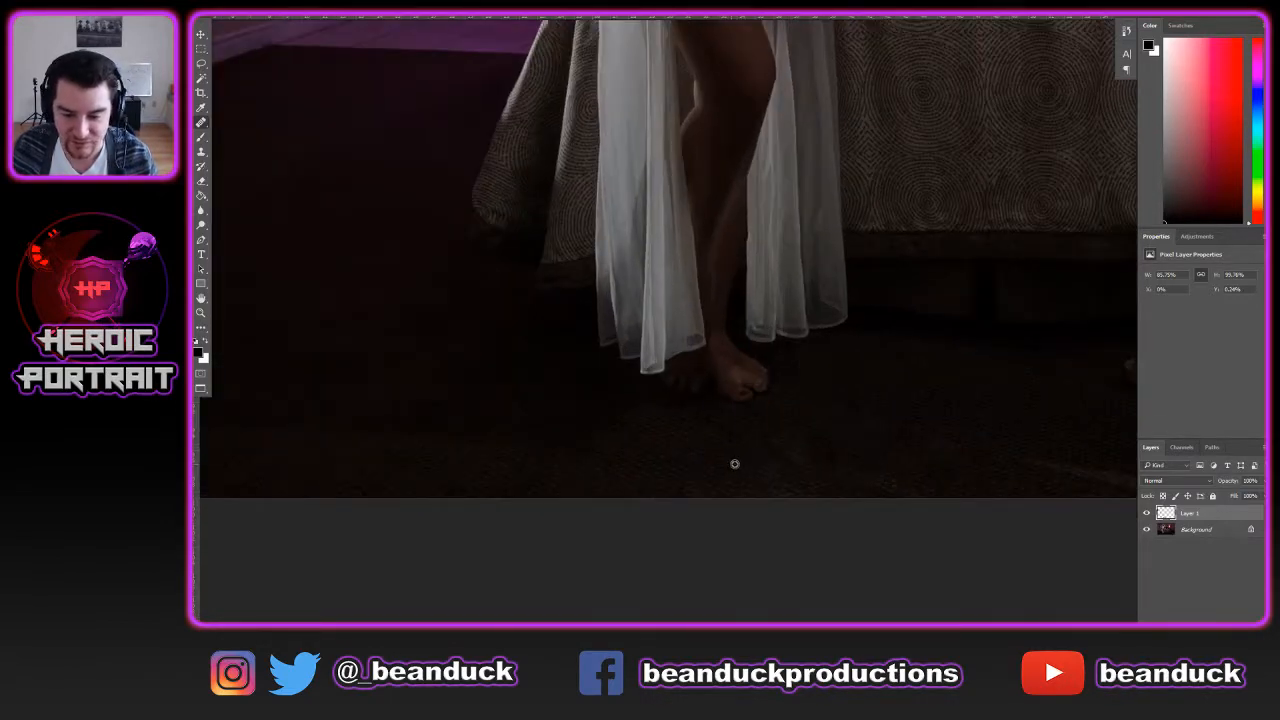
alt+click(734, 463)
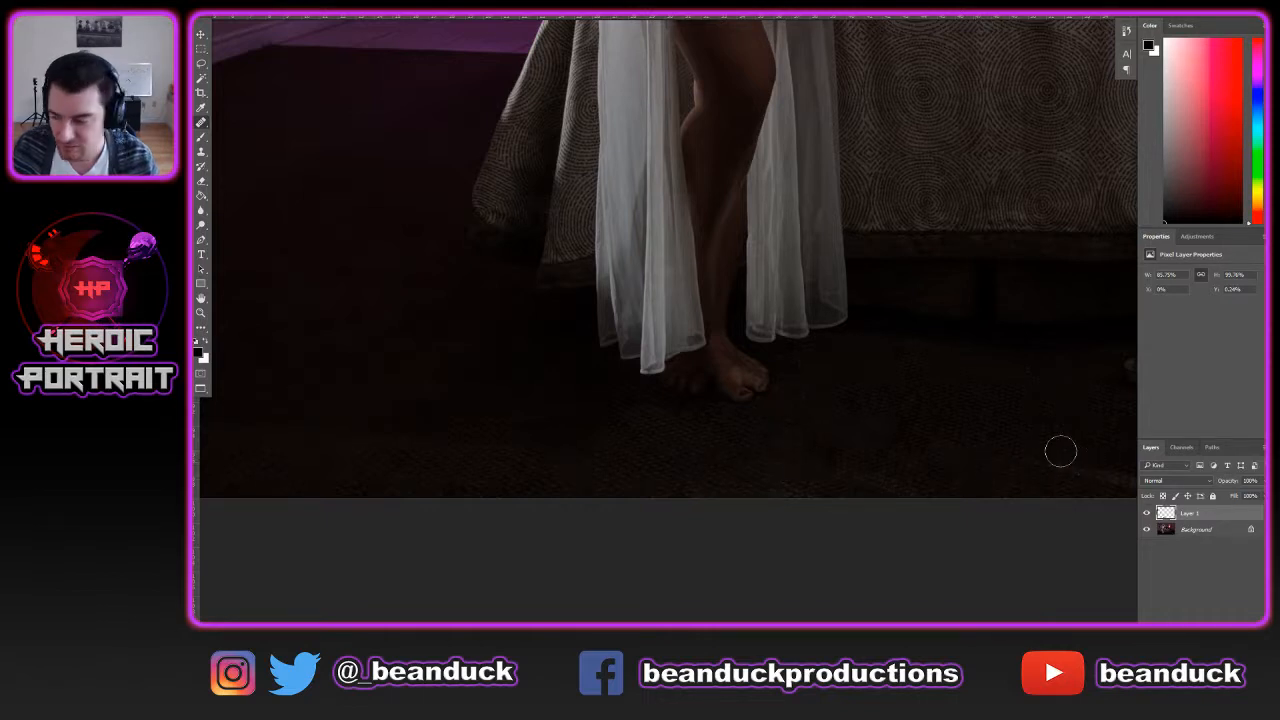
drag(1042, 433, 908, 429)
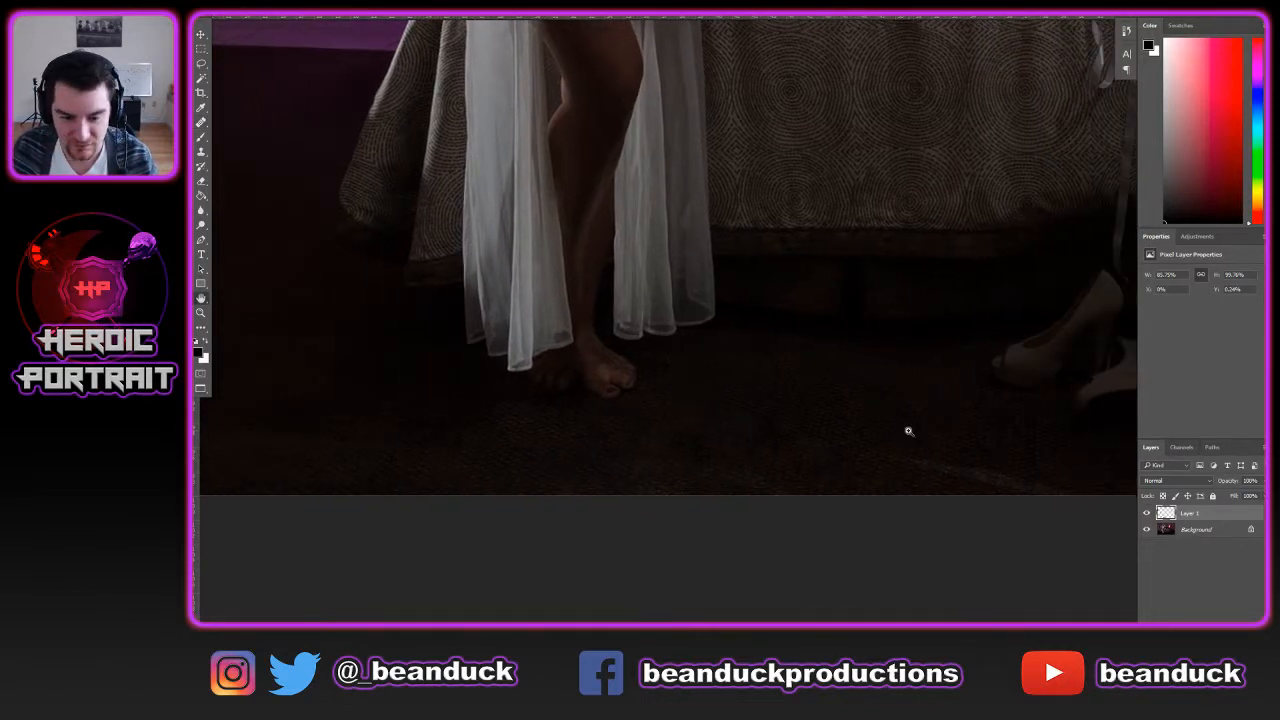
click(1147, 514)
click(1147, 514)
scroll(917, 446, down, 5)
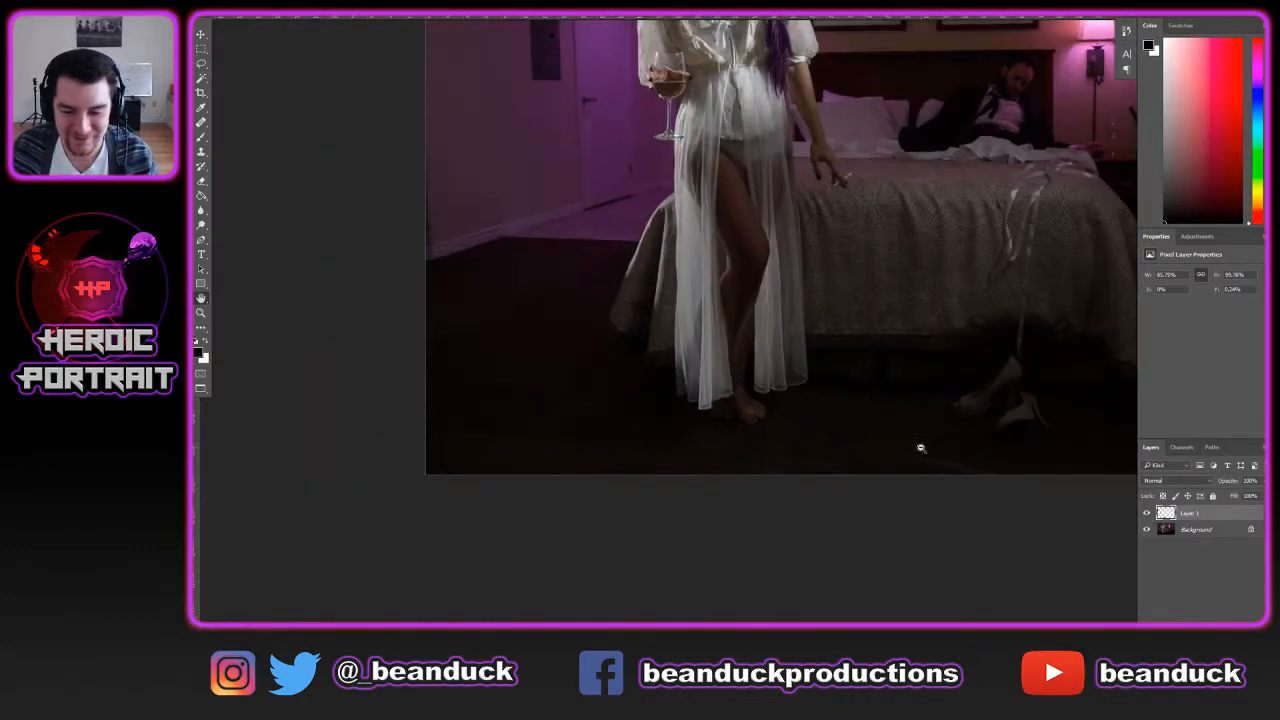
drag(989, 437, 858, 465)
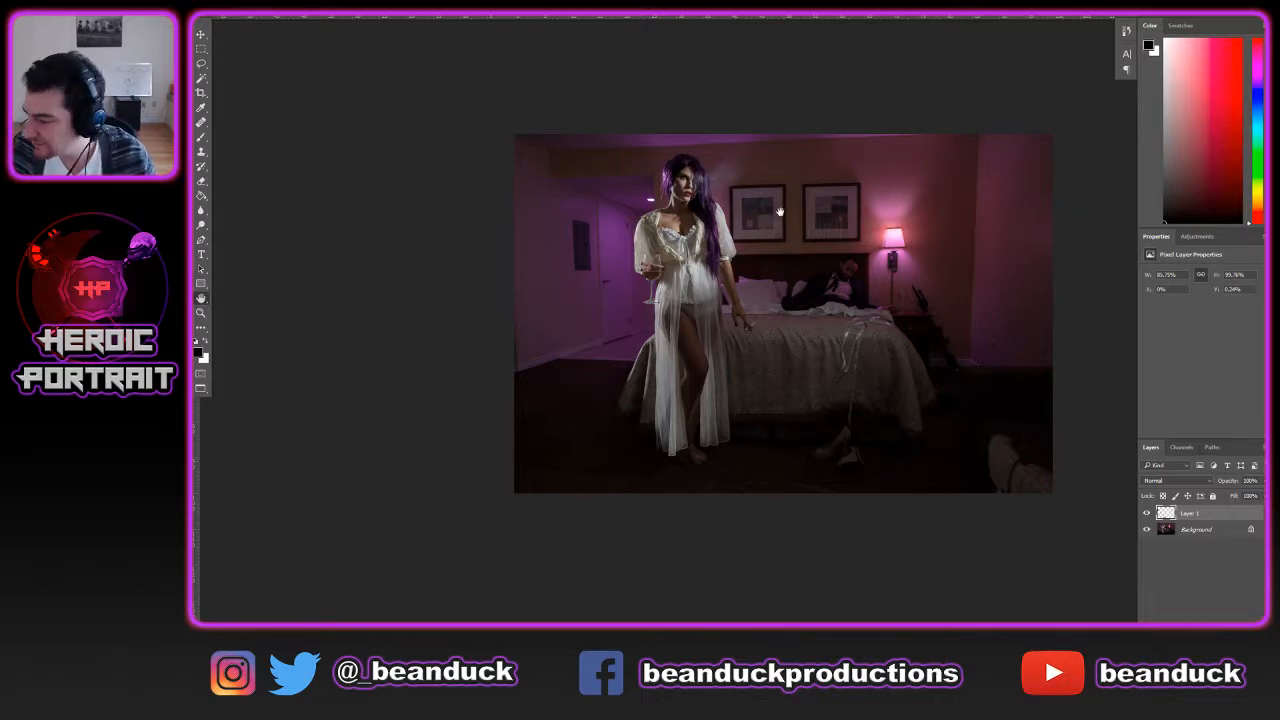
Heal the dark round smudge in the lower-right corner of the left picture's mat using a smaller Healing Brush and sampled clean mat
scroll(764, 185, up, 5)
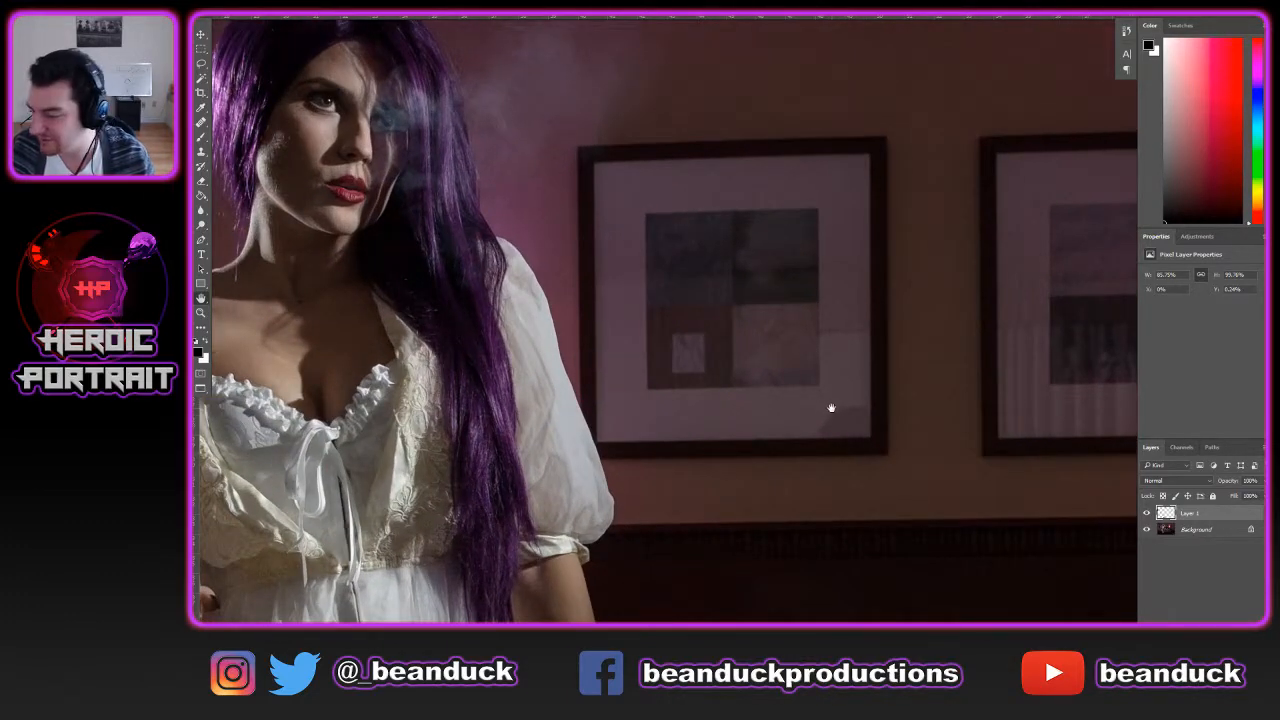
drag(846, 391, 766, 371)
key(j)
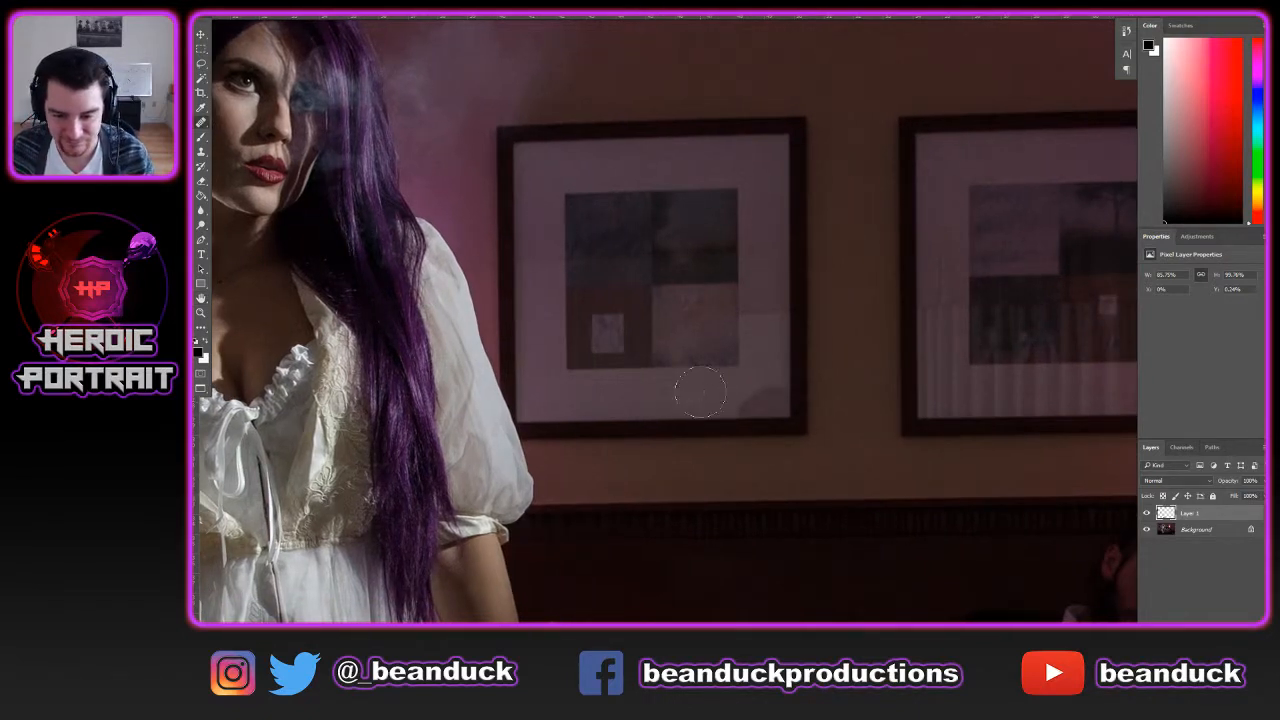
key(bracketleft)
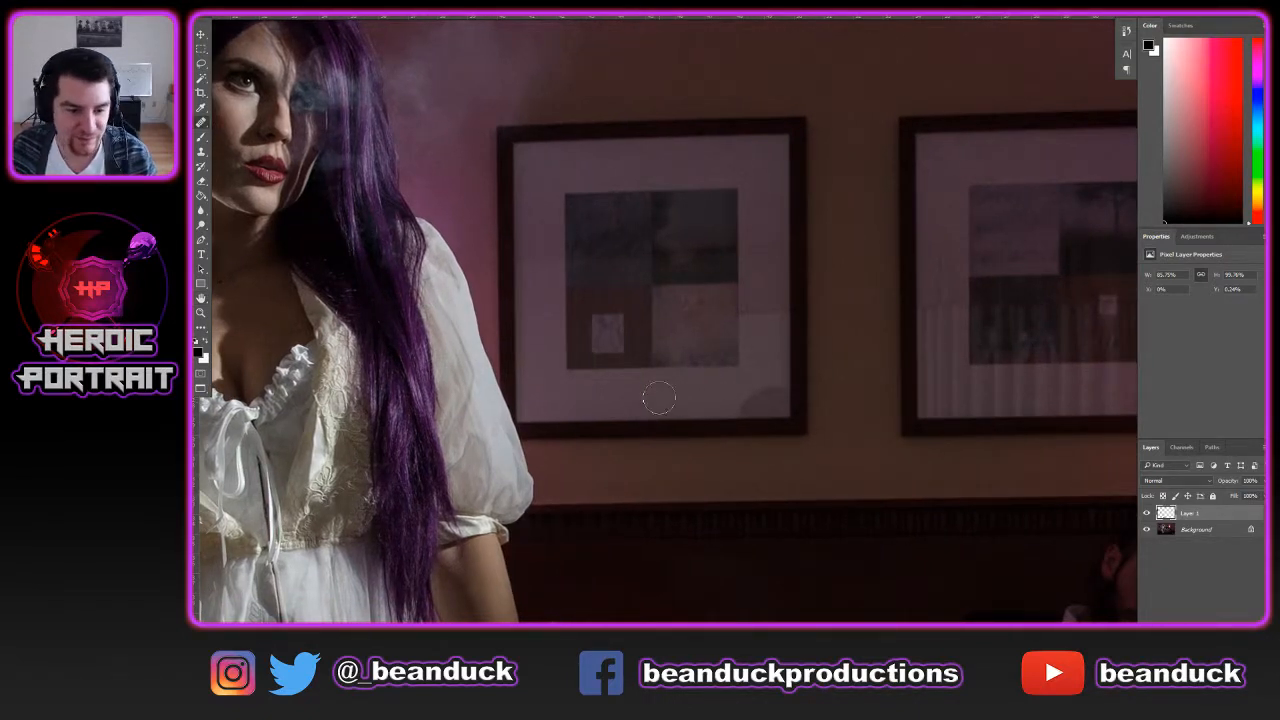
click(771, 398)
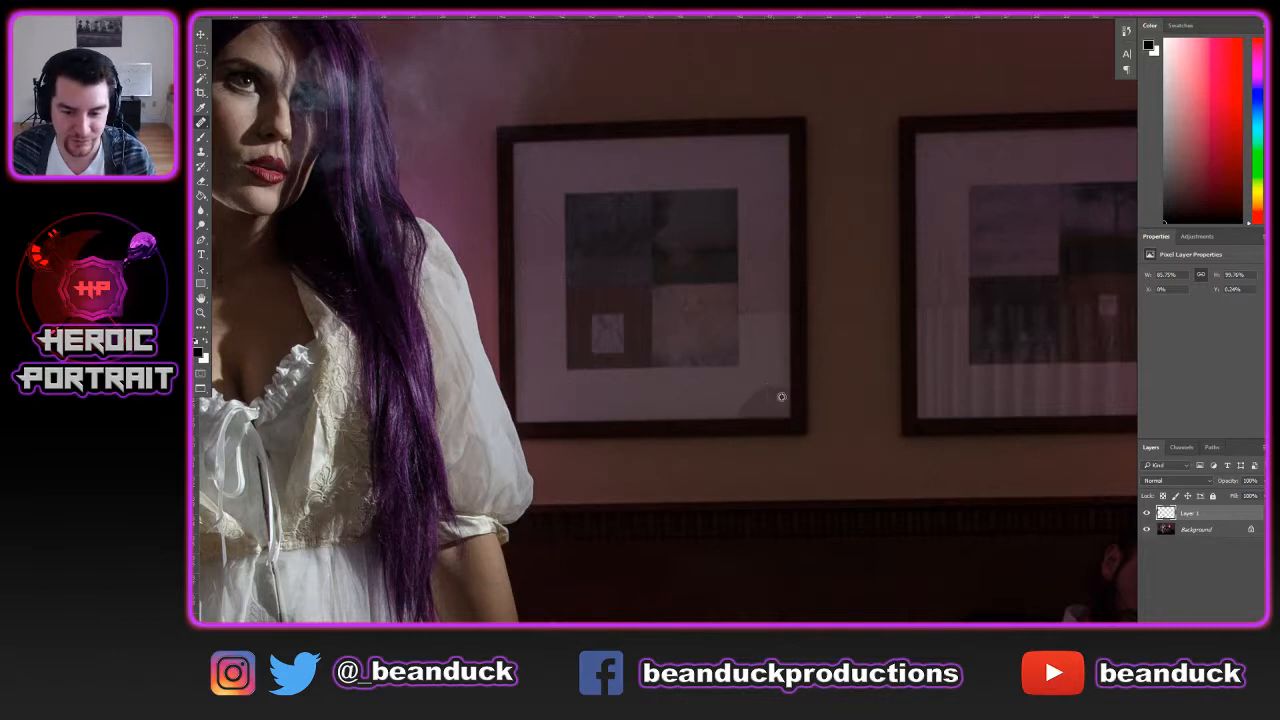
scroll(780, 399, up, 3)
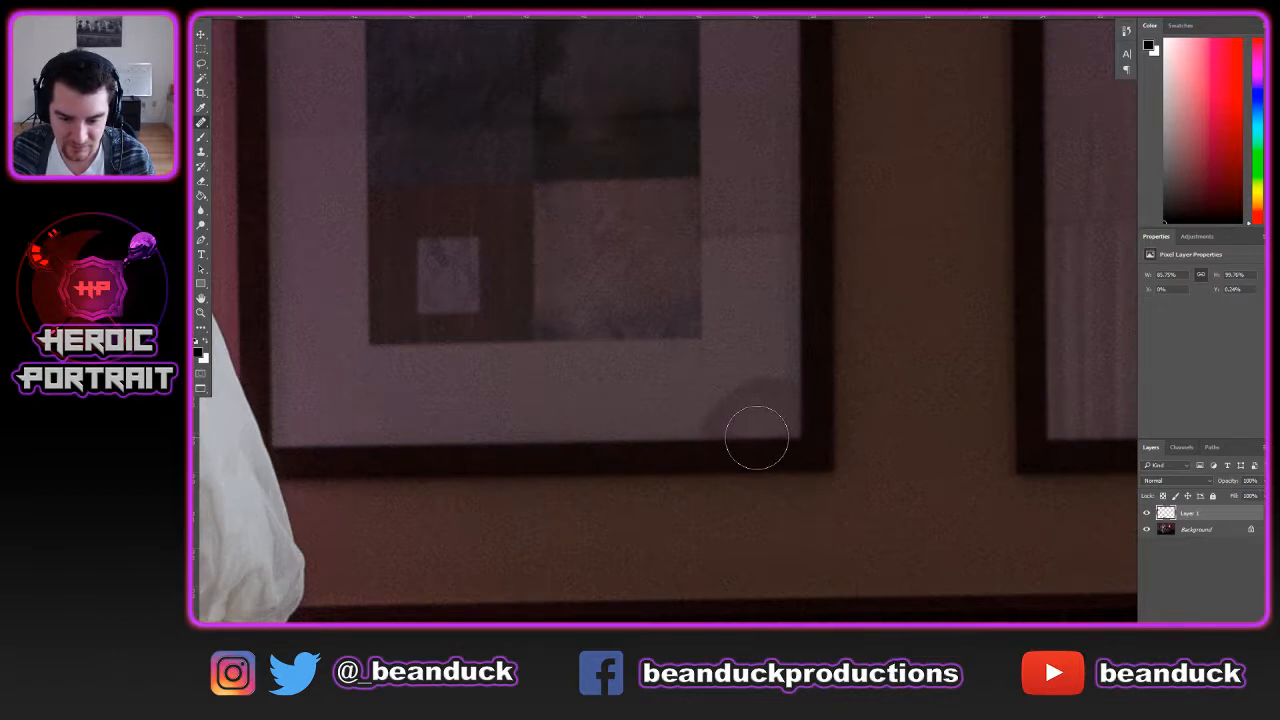
mouse_move(757, 437)
mouse_down()
mouse_move(719, 413)
mouse_move(772, 384)
mouse_up()
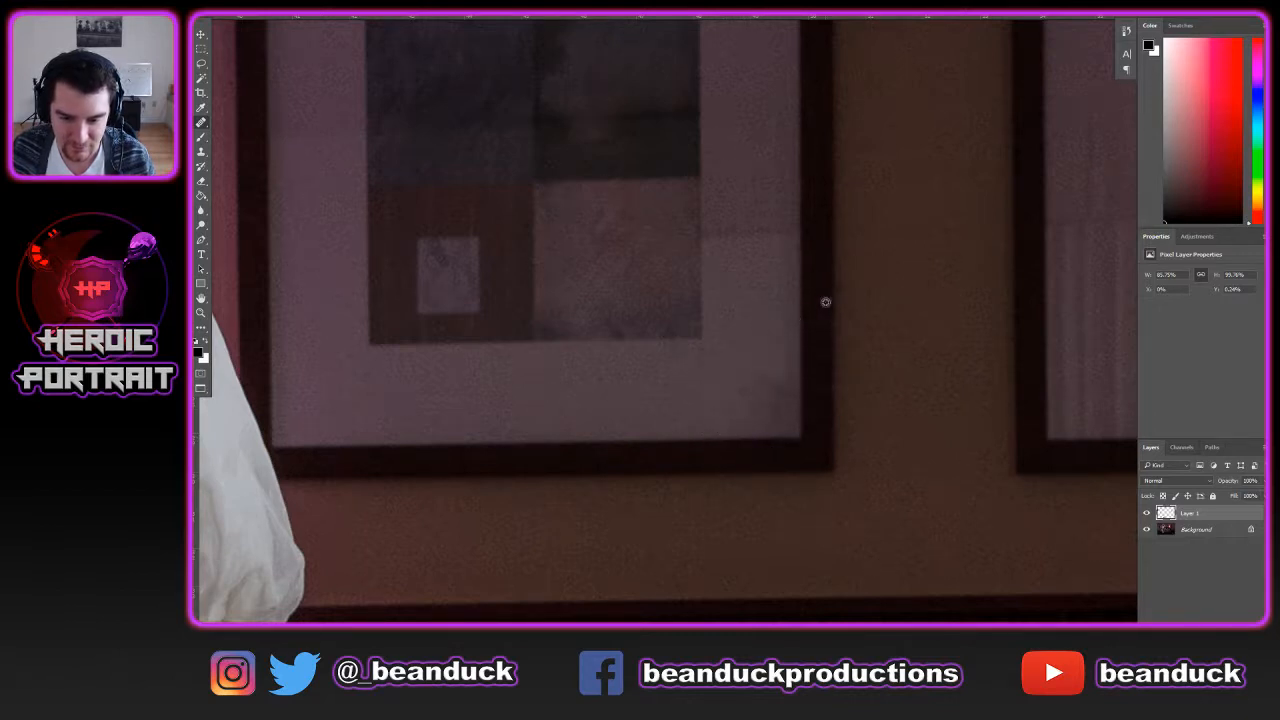
alt+click(801, 278)
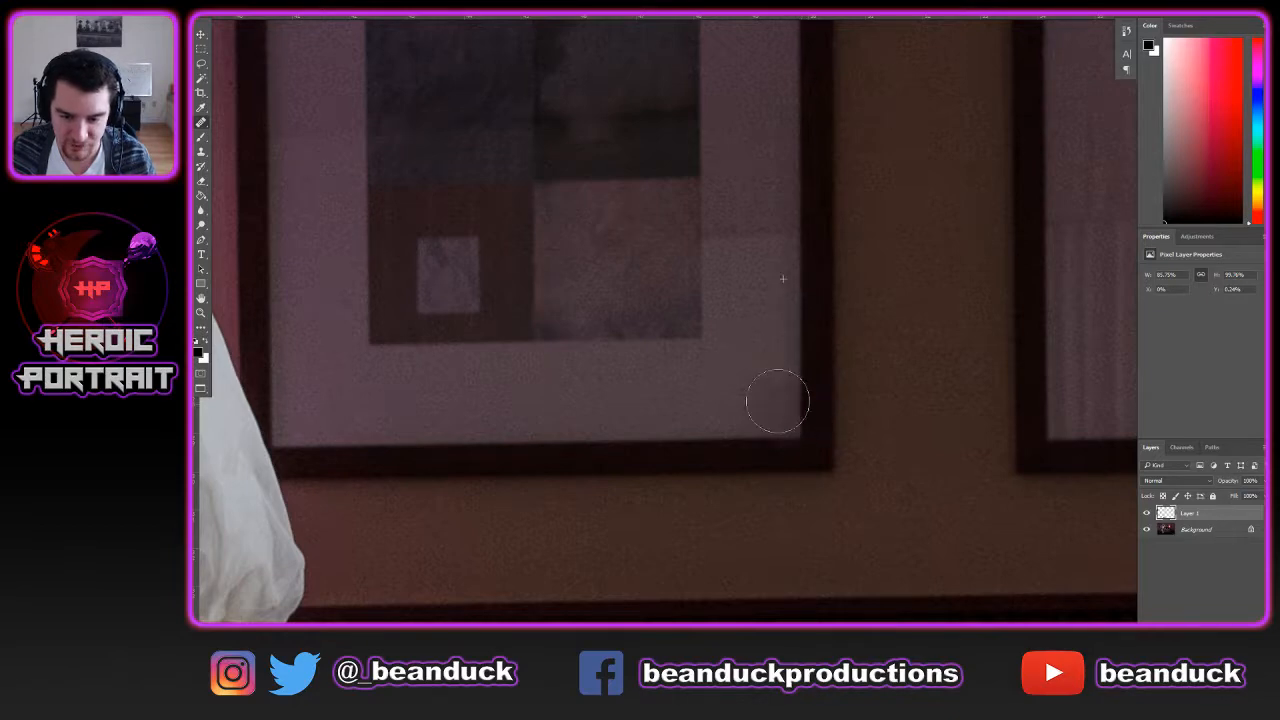
scroll(995, 322, down, 6)
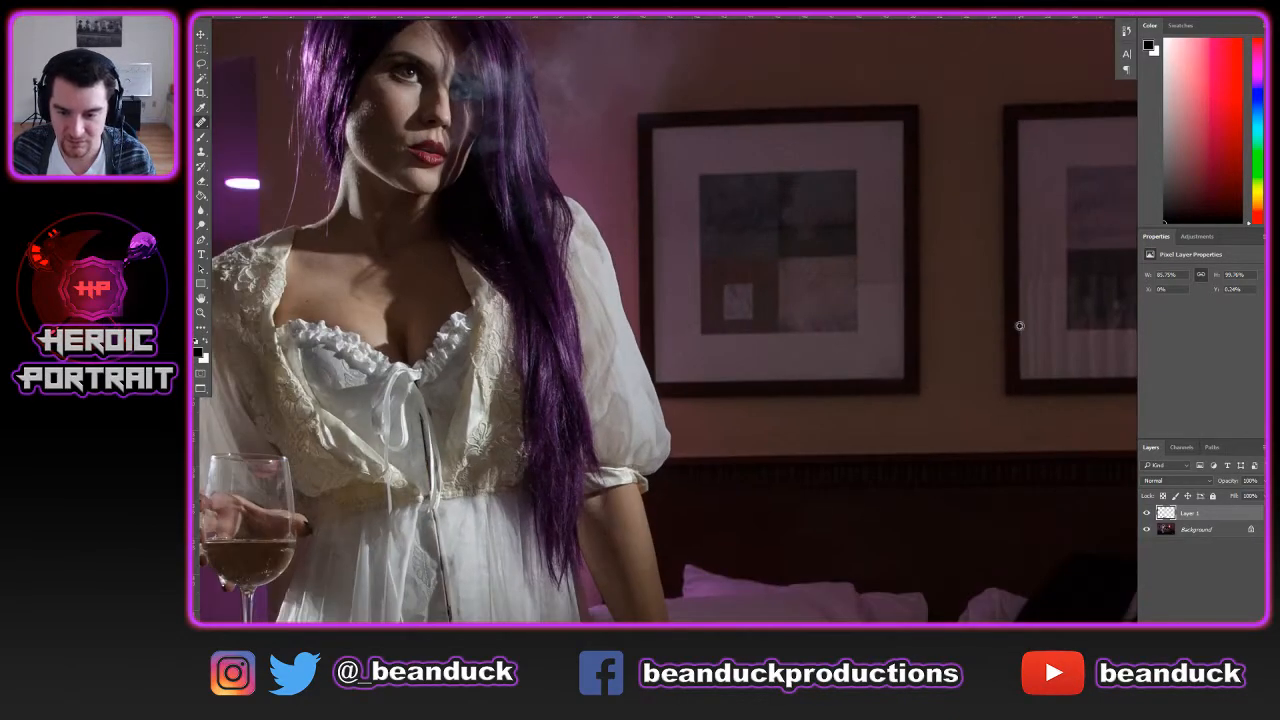
scroll(1047, 357, up, 1)
scroll(1052, 382, down, 1)
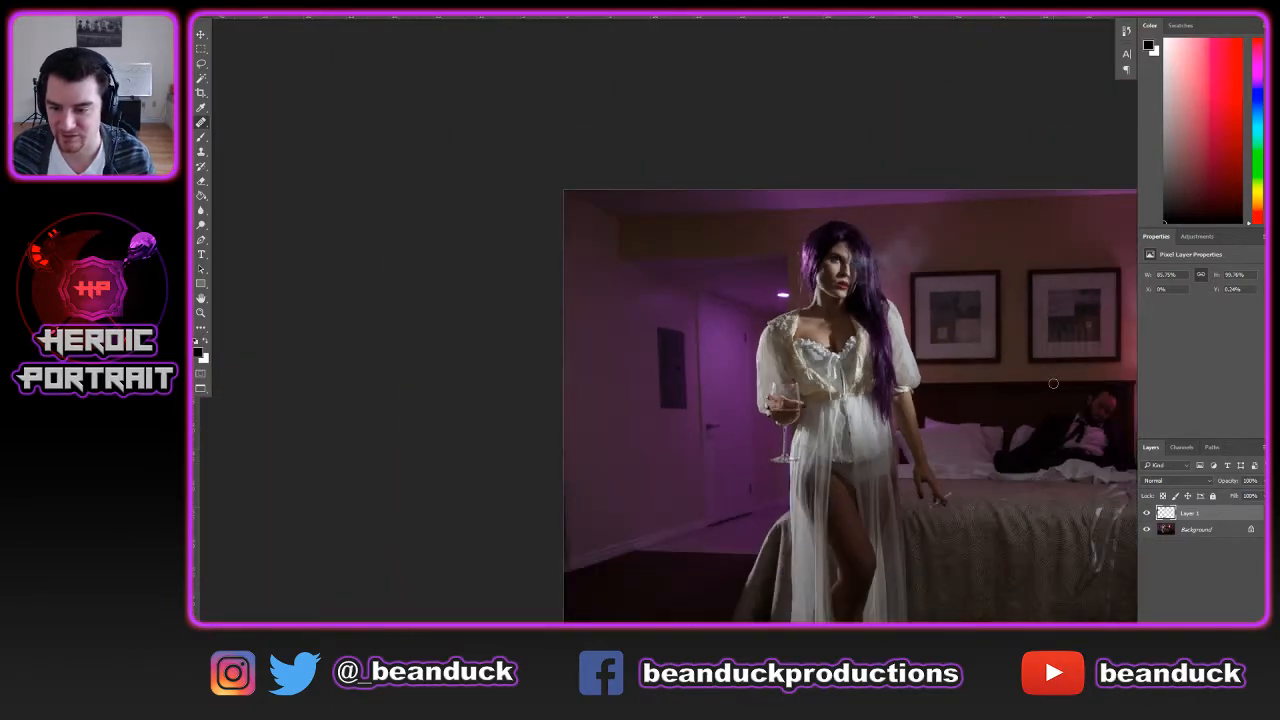
scroll(1033, 346, up, 5)
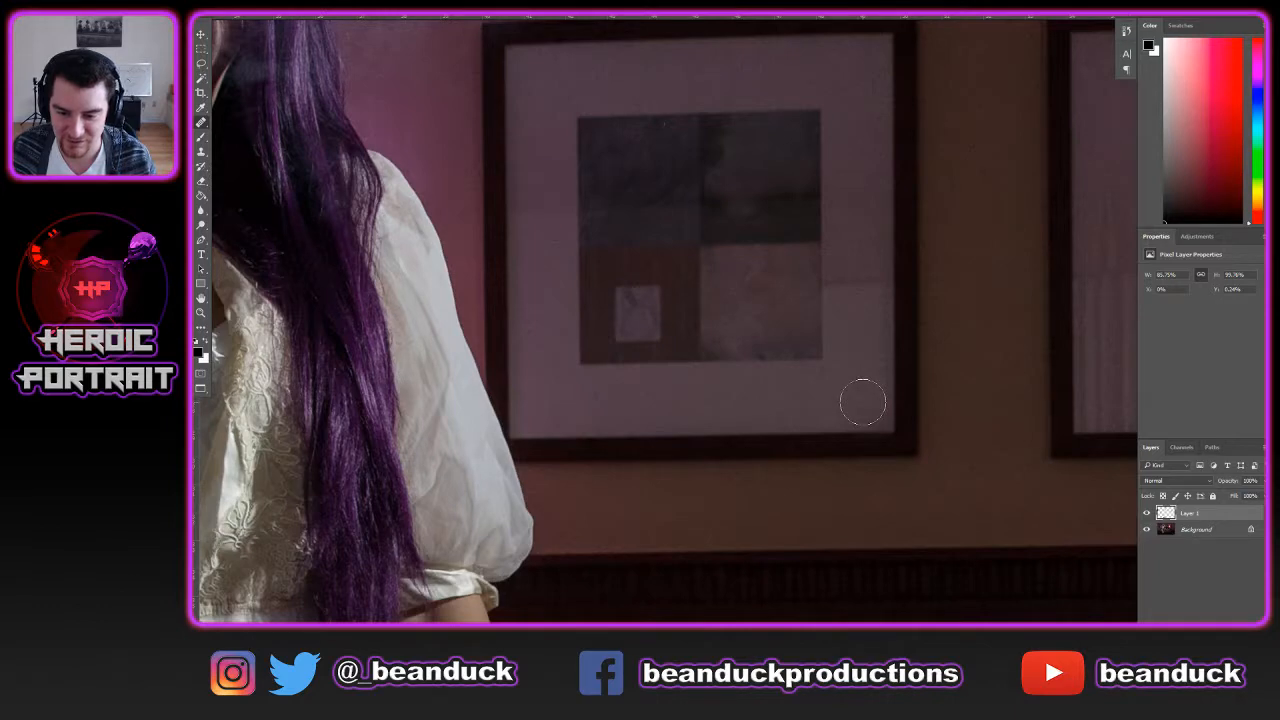
scroll(1028, 385, down, 5)
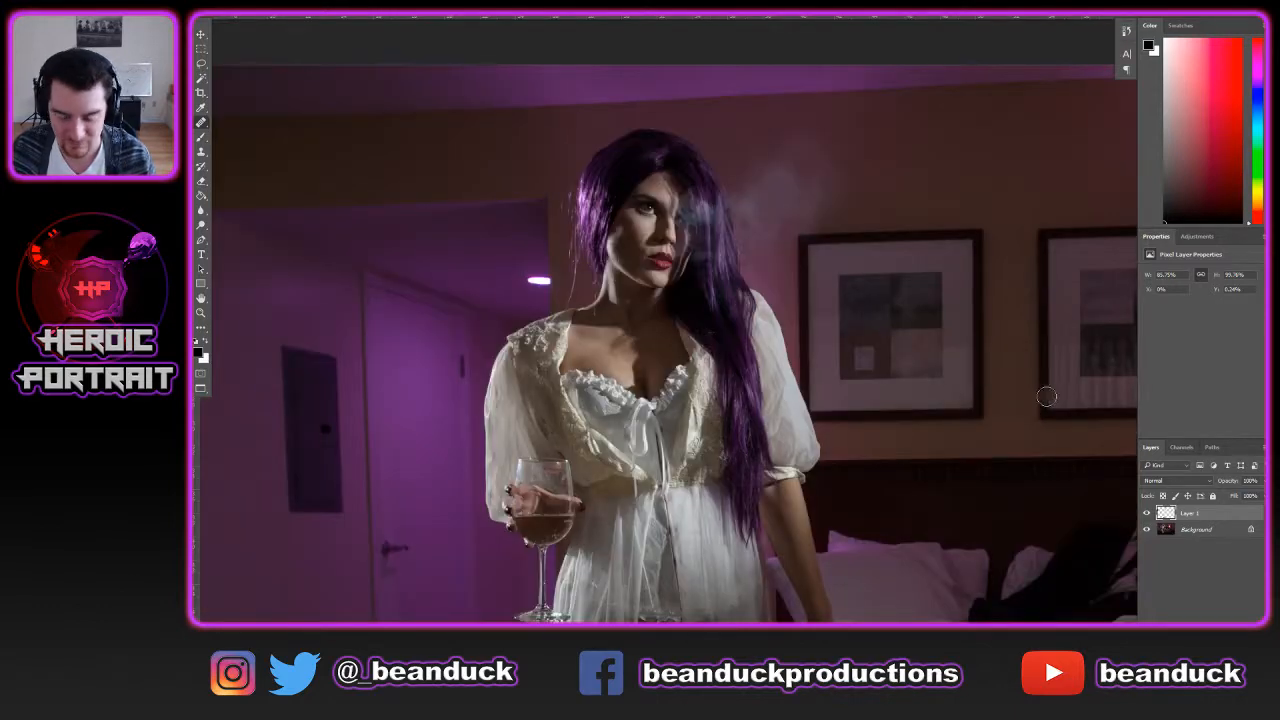
Even out the blotchy healed carpet below the woman's feet by painting sampled carpet texture over it with the Clone Stamp
drag(1046, 397, 787, 352)
scroll(787, 352, down, 2)
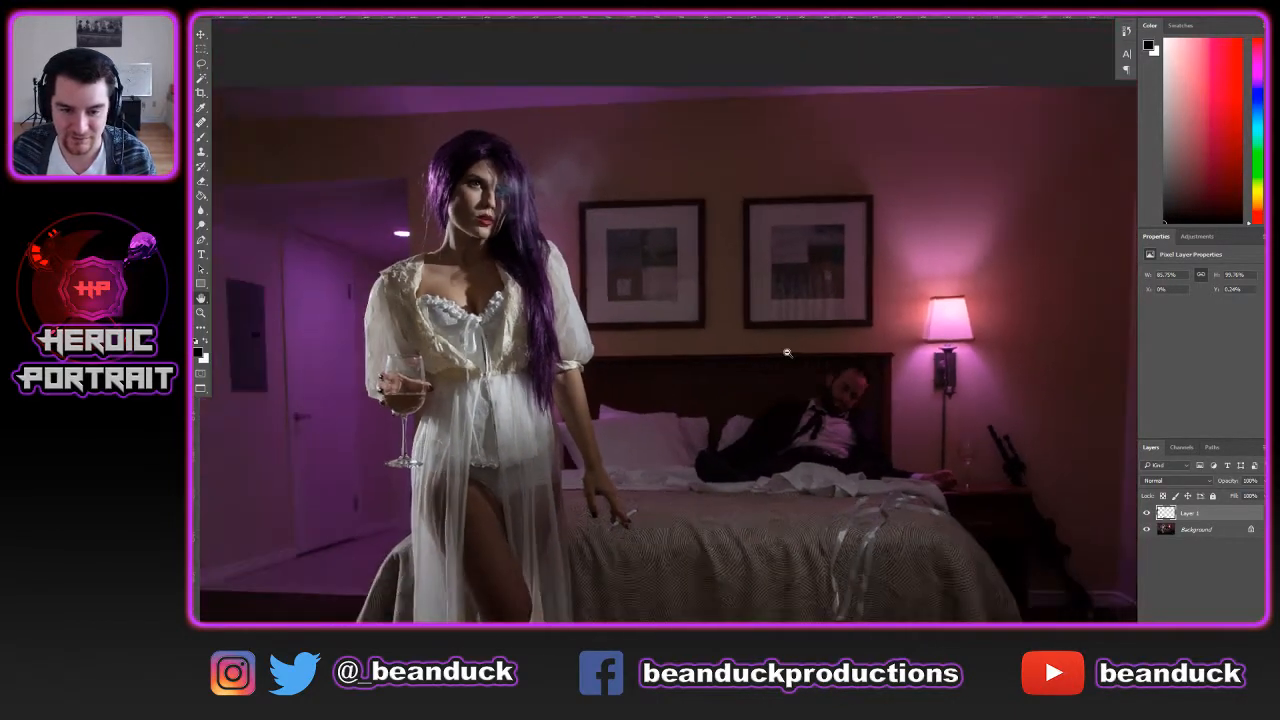
scroll(787, 352, down, 1)
drag(780, 487, 754, 309)
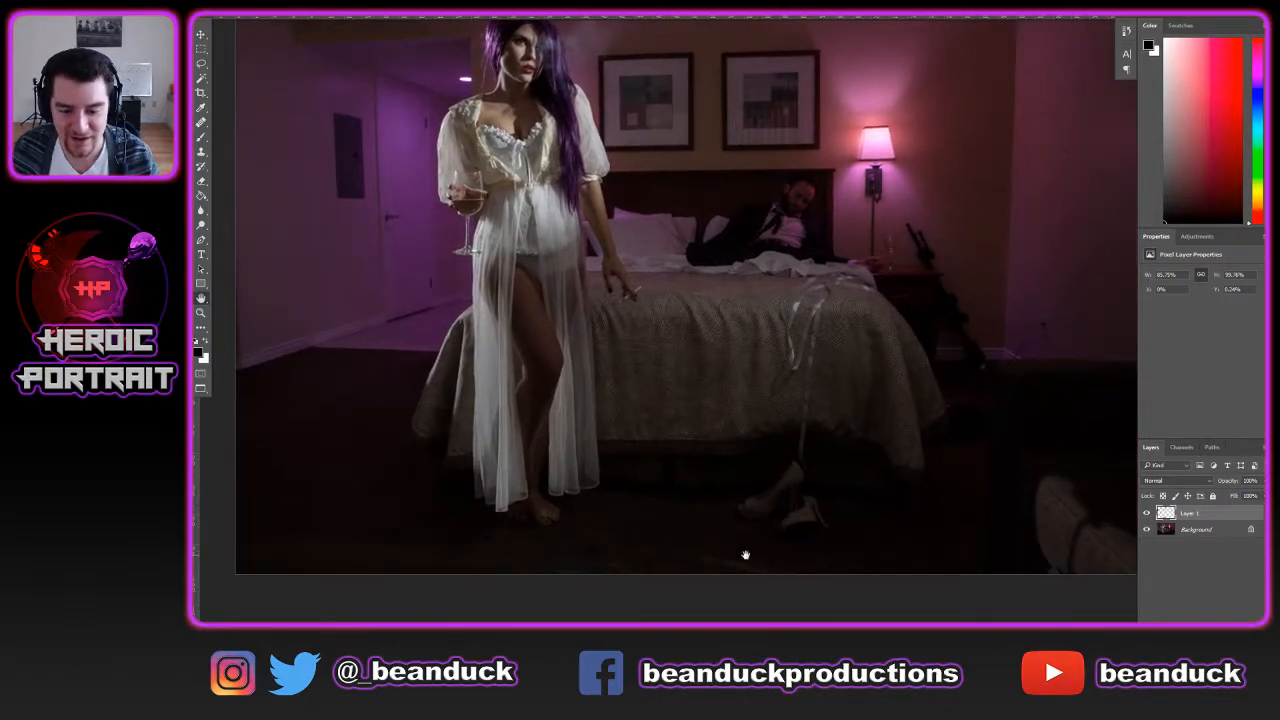
drag(727, 565, 834, 500)
scroll(831, 492, up, 4)
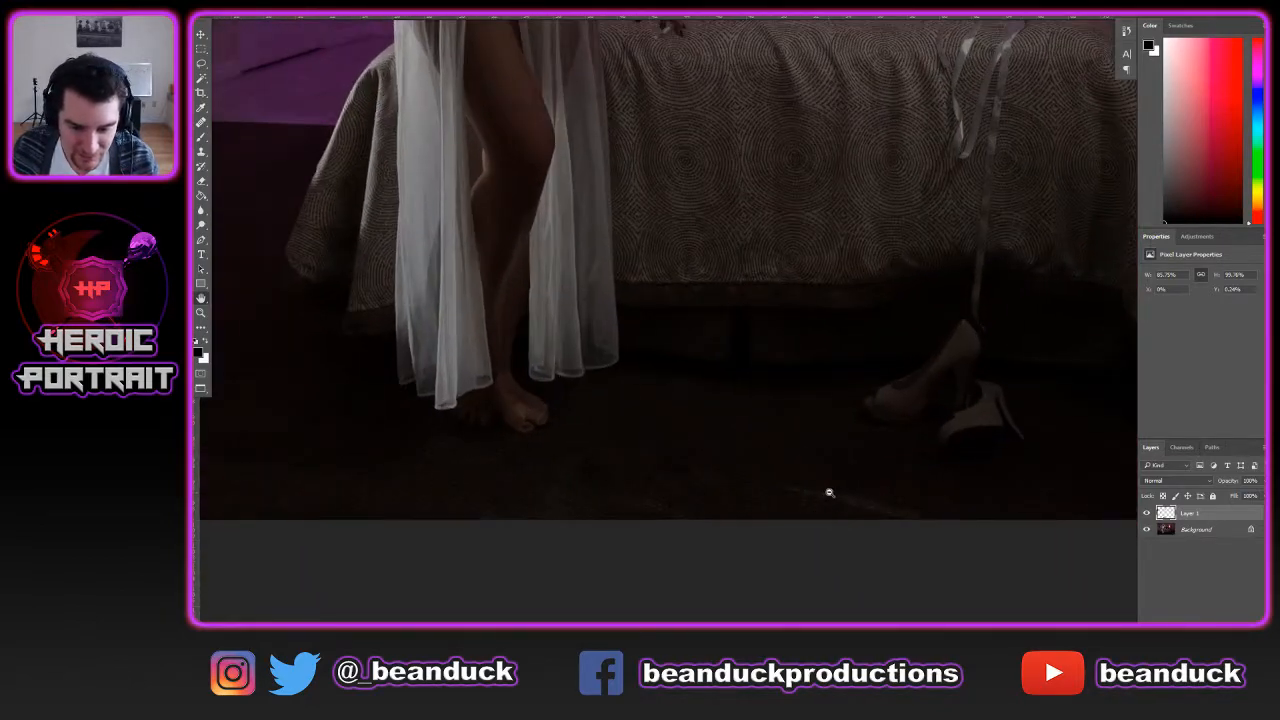
scroll(516, 480, up, 2)
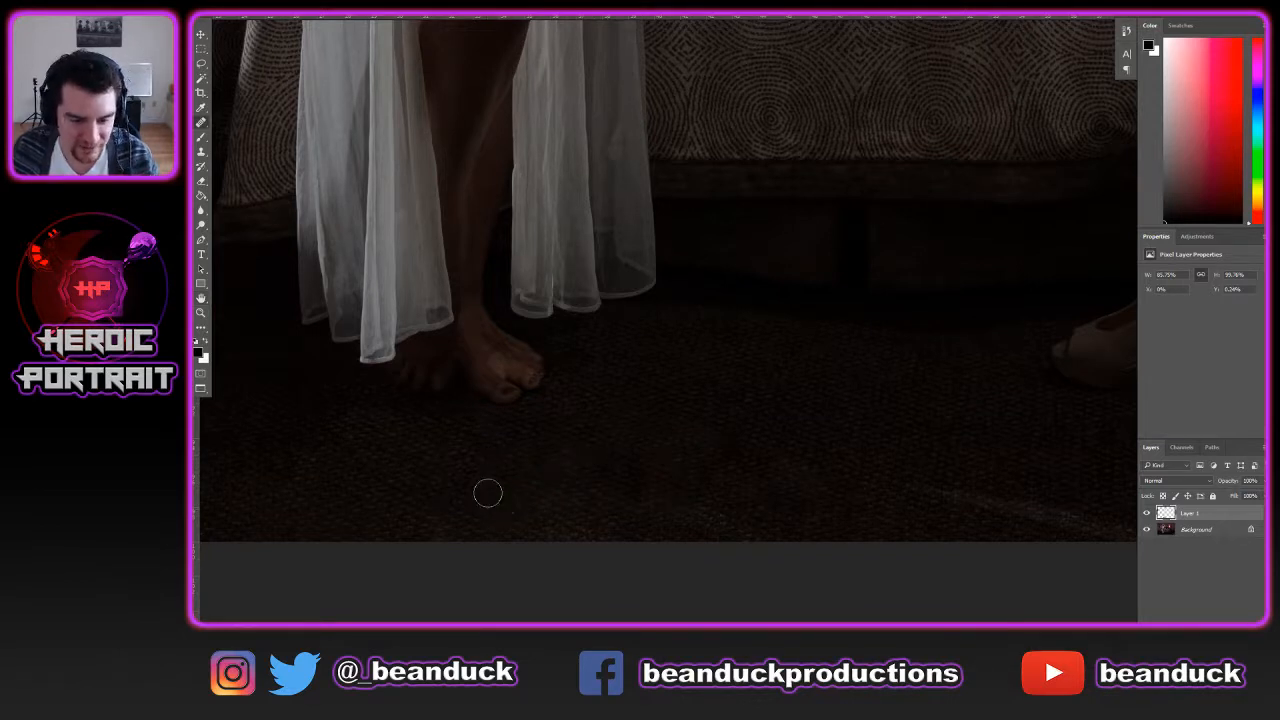
mouse_move(543, 489)
mouse_down()
mouse_move(600, 467)
mouse_move(612, 440)
mouse_move(631, 478)
mouse_move(652, 459)
mouse_move(630, 448)
mouse_move(607, 484)
mouse_move(526, 481)
mouse_up()
key(s)
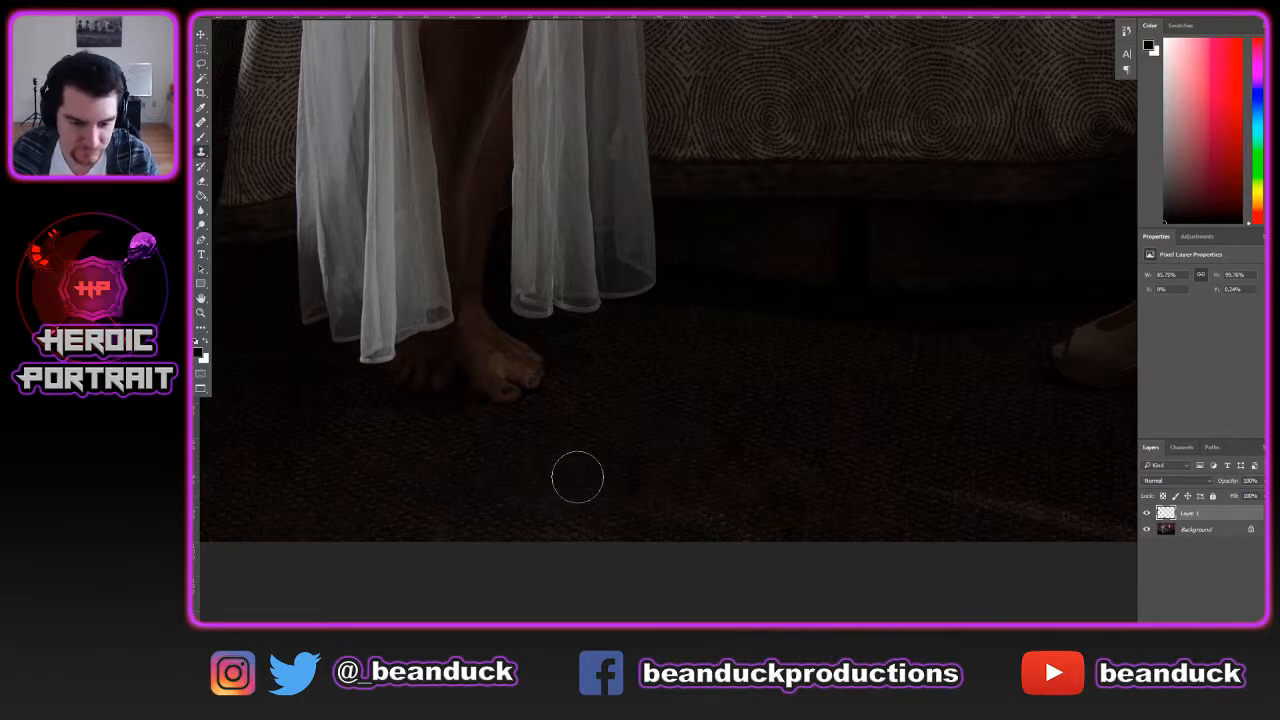
alt+click(486, 480)
mouse_move(611, 477)
mouse_down()
mouse_move(582, 457)
mouse_move(576, 483)
mouse_move(650, 497)
mouse_move(695, 475)
mouse_move(630, 449)
mouse_move(564, 445)
mouse_move(519, 477)
mouse_move(429, 479)
mouse_up()
scroll(416, 419, down, 2)
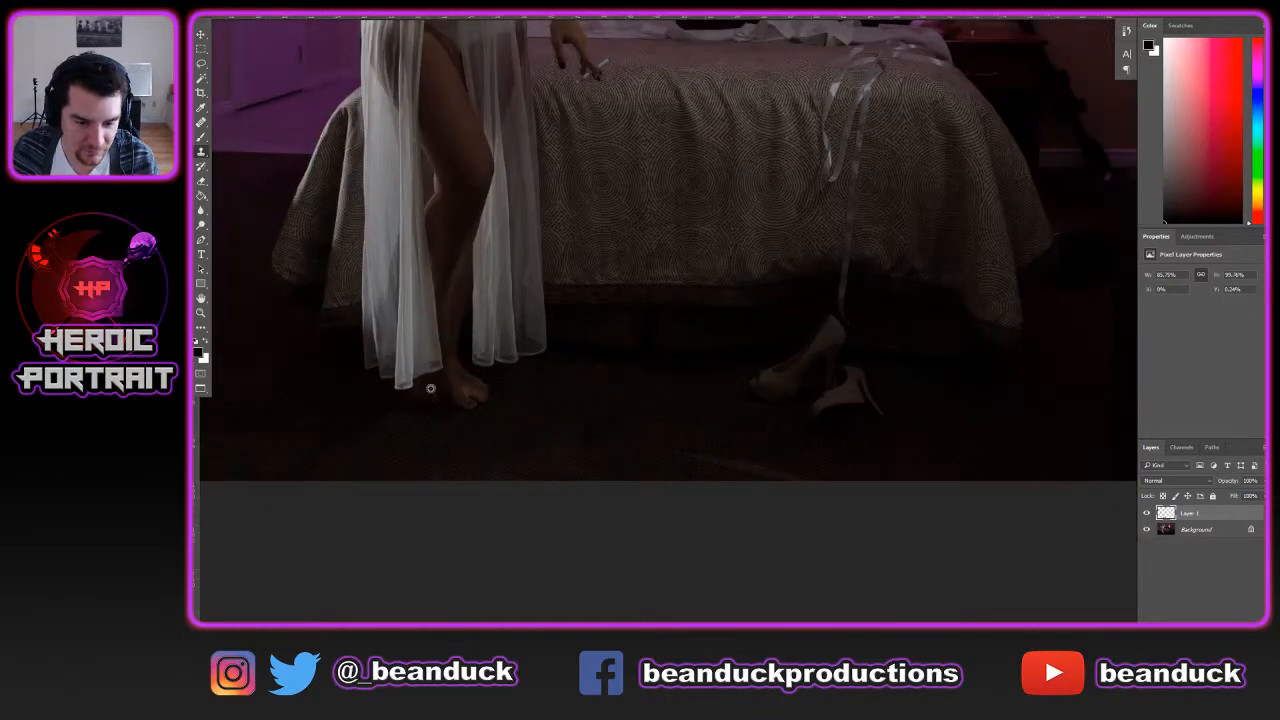
scroll(578, 333, down, 1)
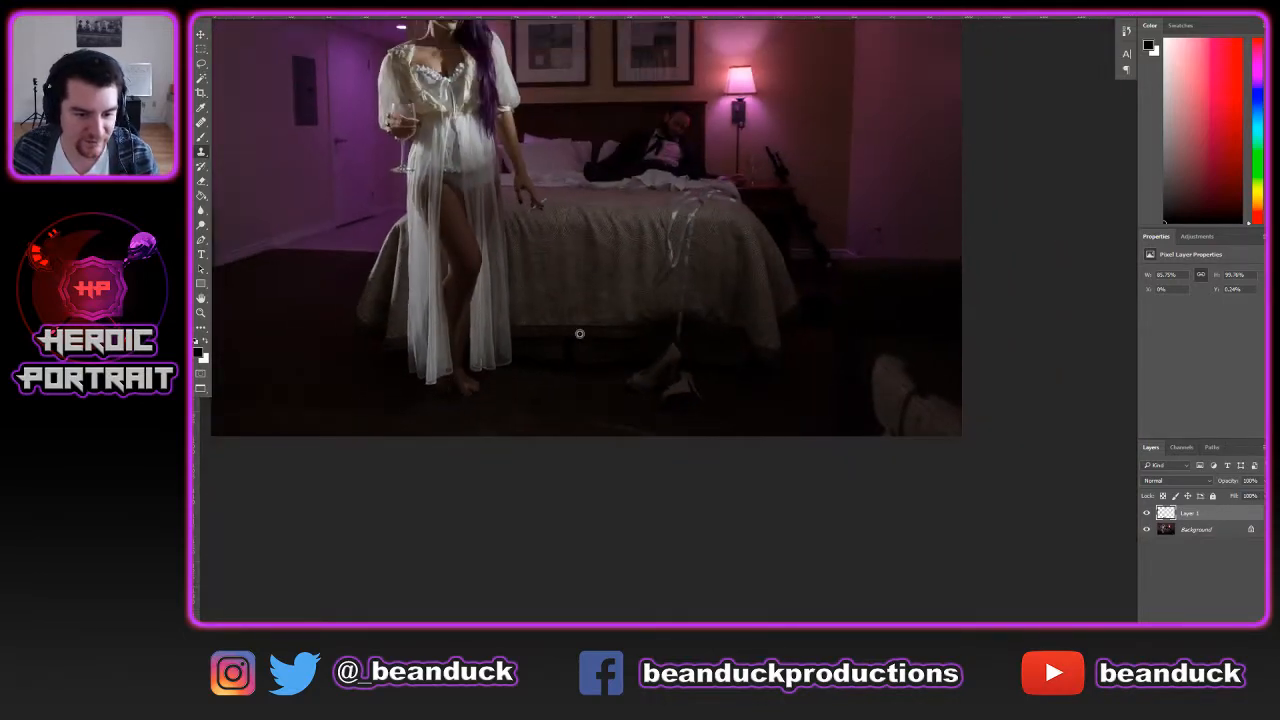
Clone dark carpet over the remaining light streak on the floor between the woman's feet and the high-heeled shoes
scroll(570, 342, up, 3)
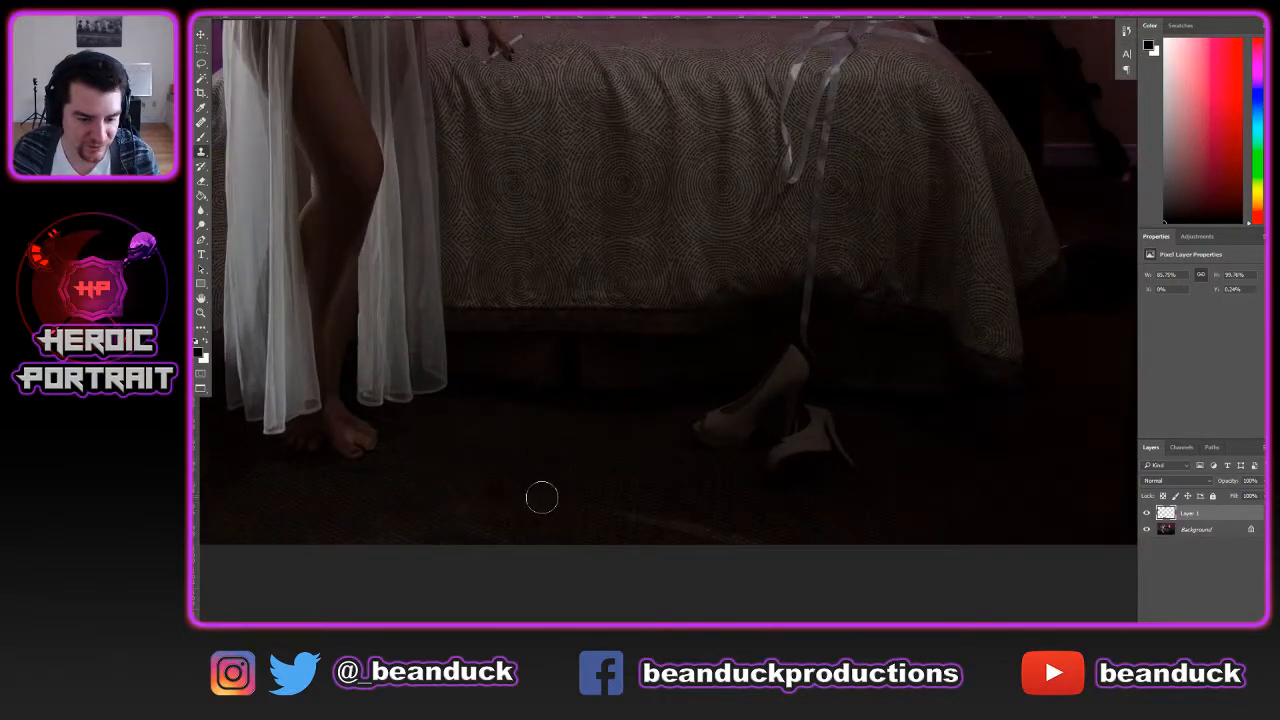
alt+click(563, 449)
mouse_move(531, 500)
mouse_down()
mouse_move(508, 498)
mouse_move(754, 517)
mouse_move(683, 497)
mouse_up()
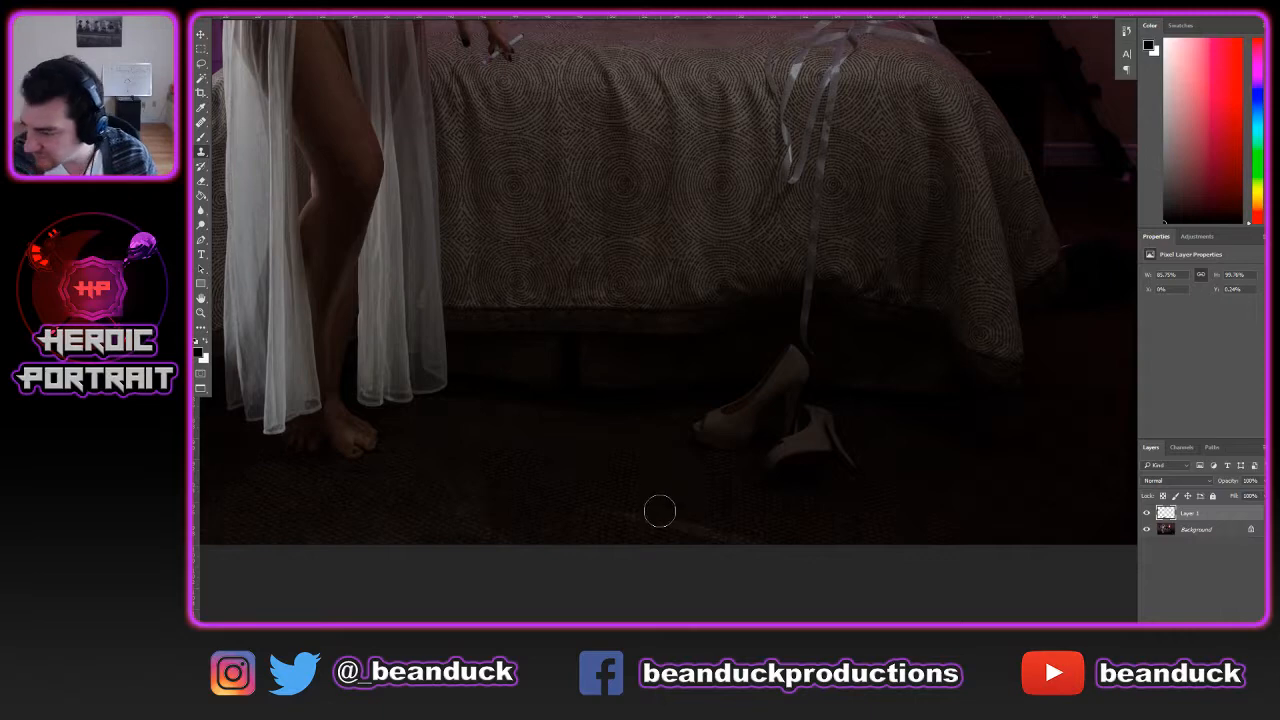
mouse_move(657, 520)
mouse_down()
mouse_move(604, 505)
mouse_move(794, 551)
mouse_up()
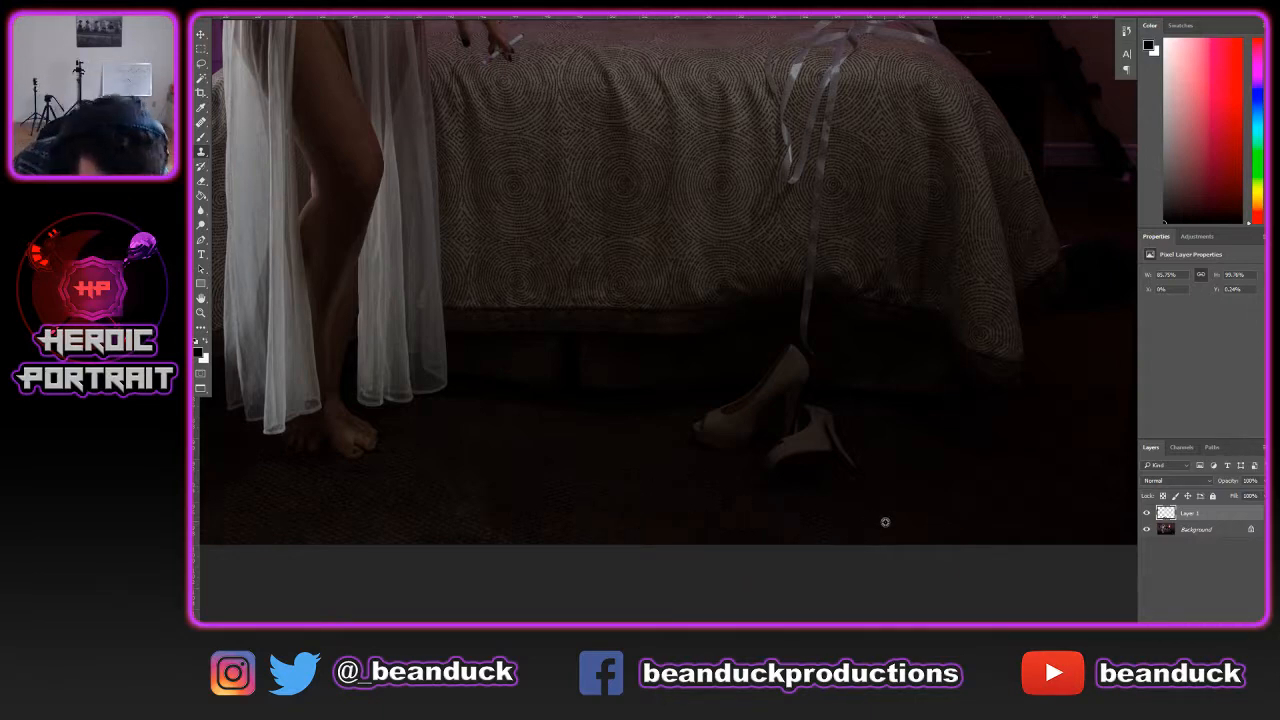
scroll(886, 523, down, 5)
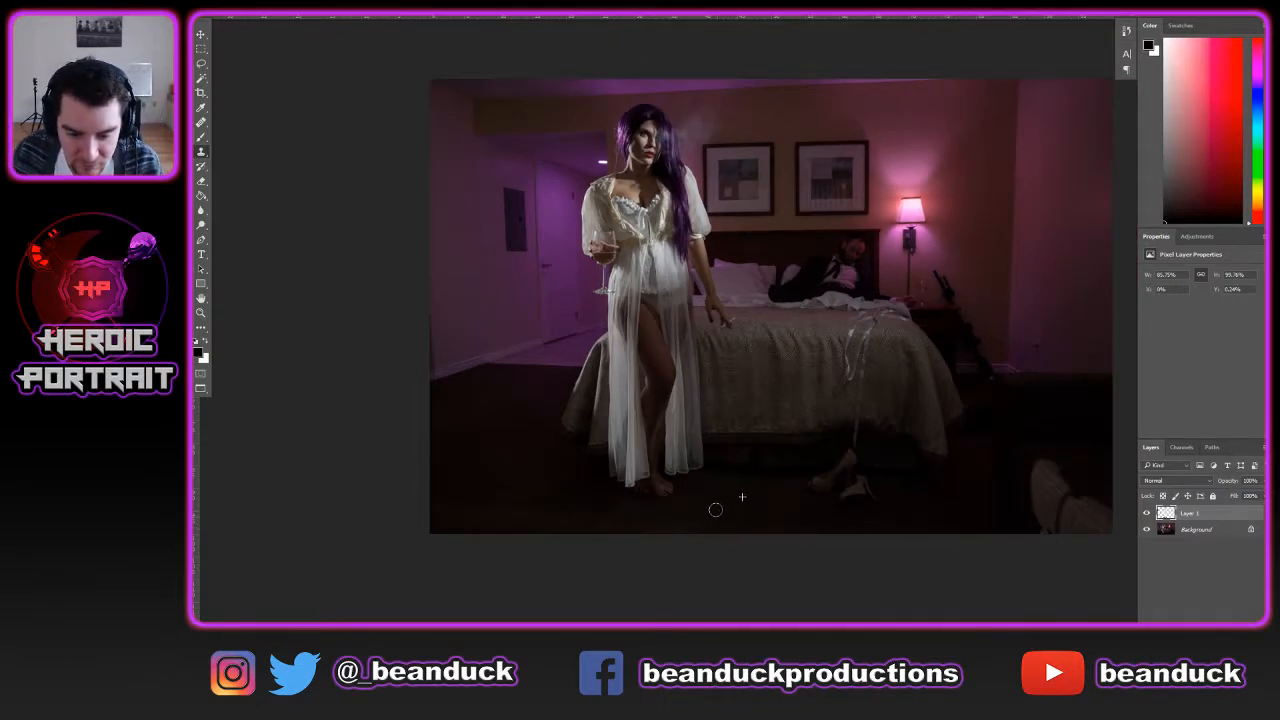
scroll(961, 438, down, 1)
scroll(961, 438, down, 1)
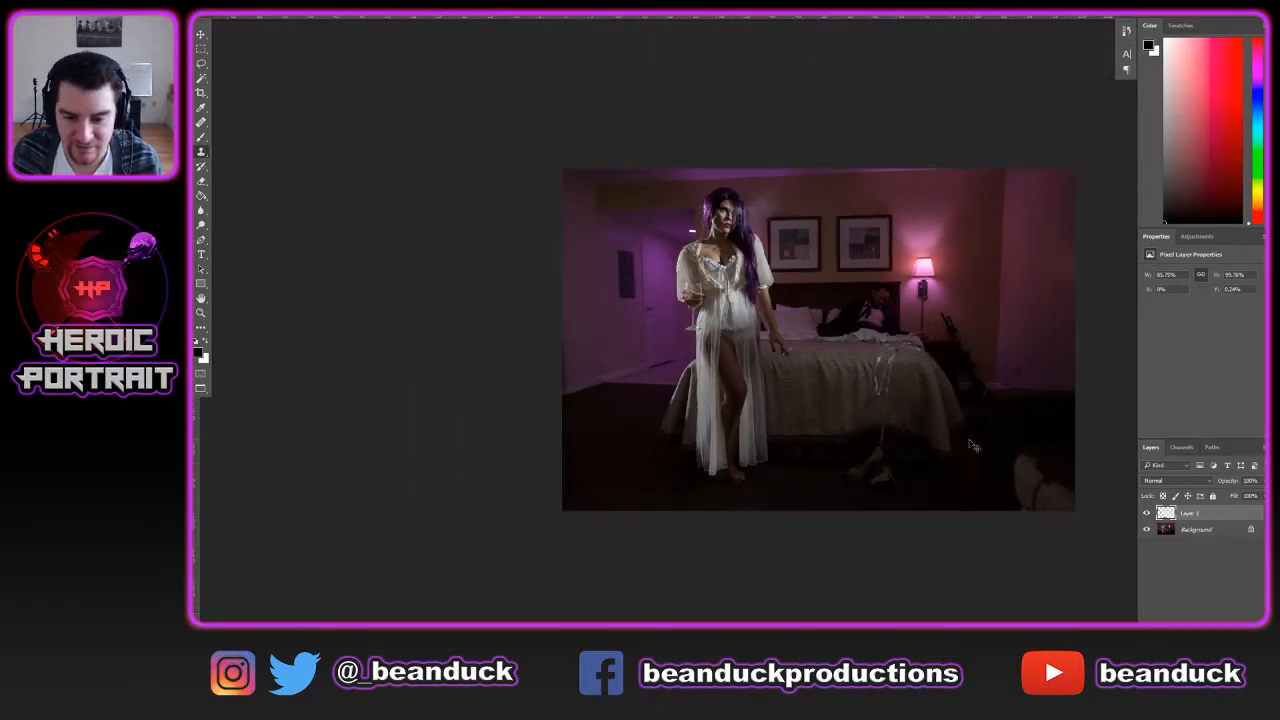
key(j)
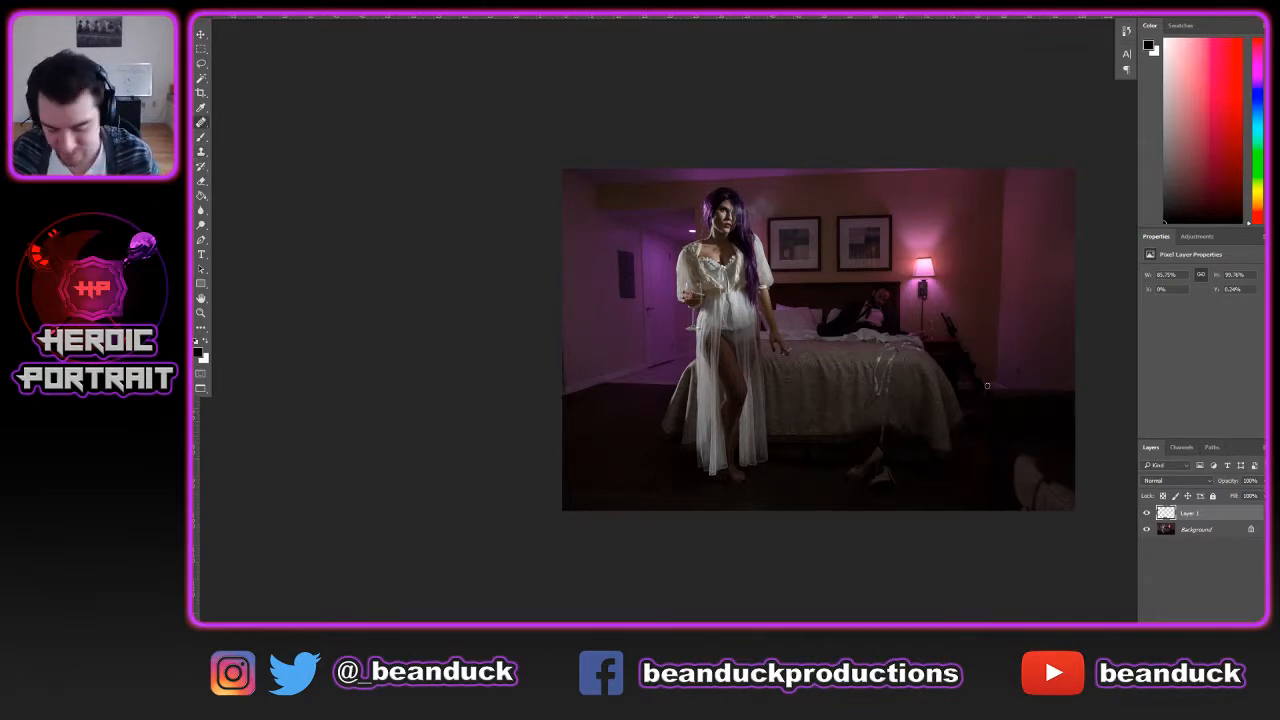
drag(987, 385, 903, 403)
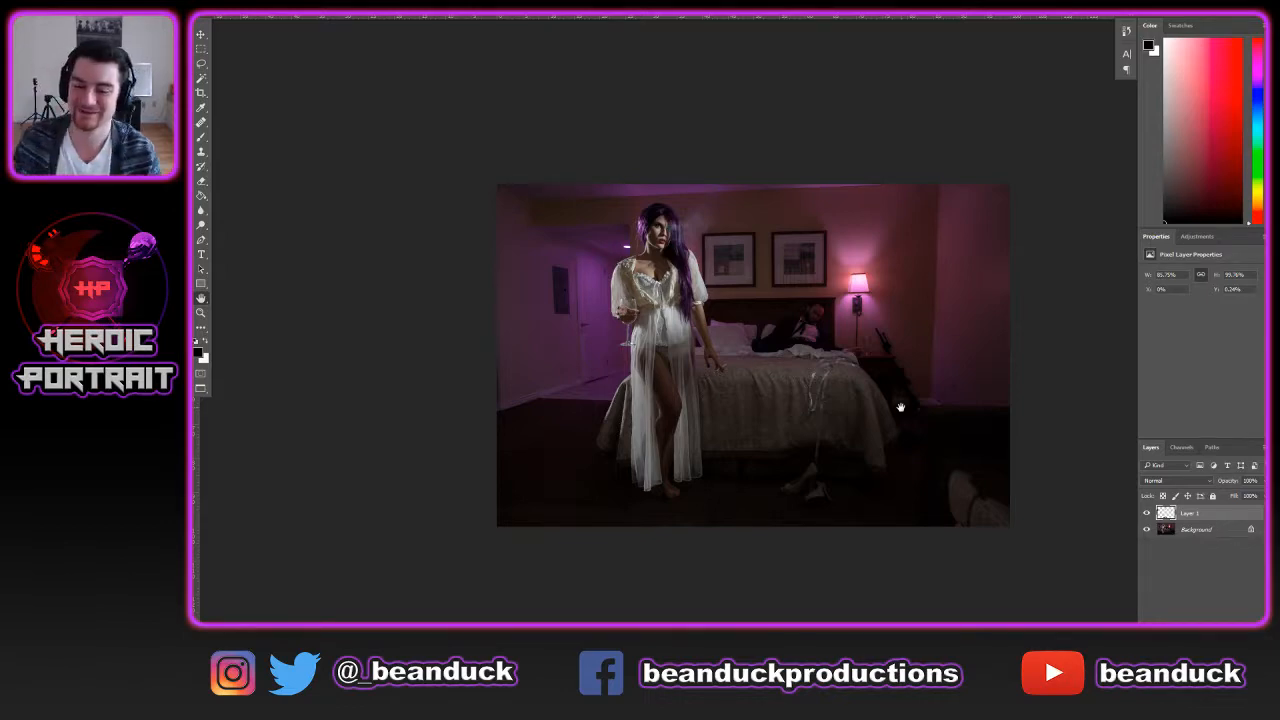
Try to darken the bright patch on top of the woman's front foot by cloning sampled ankle skin over it with the Clone Stamp
scroll(900, 408, up, 6)
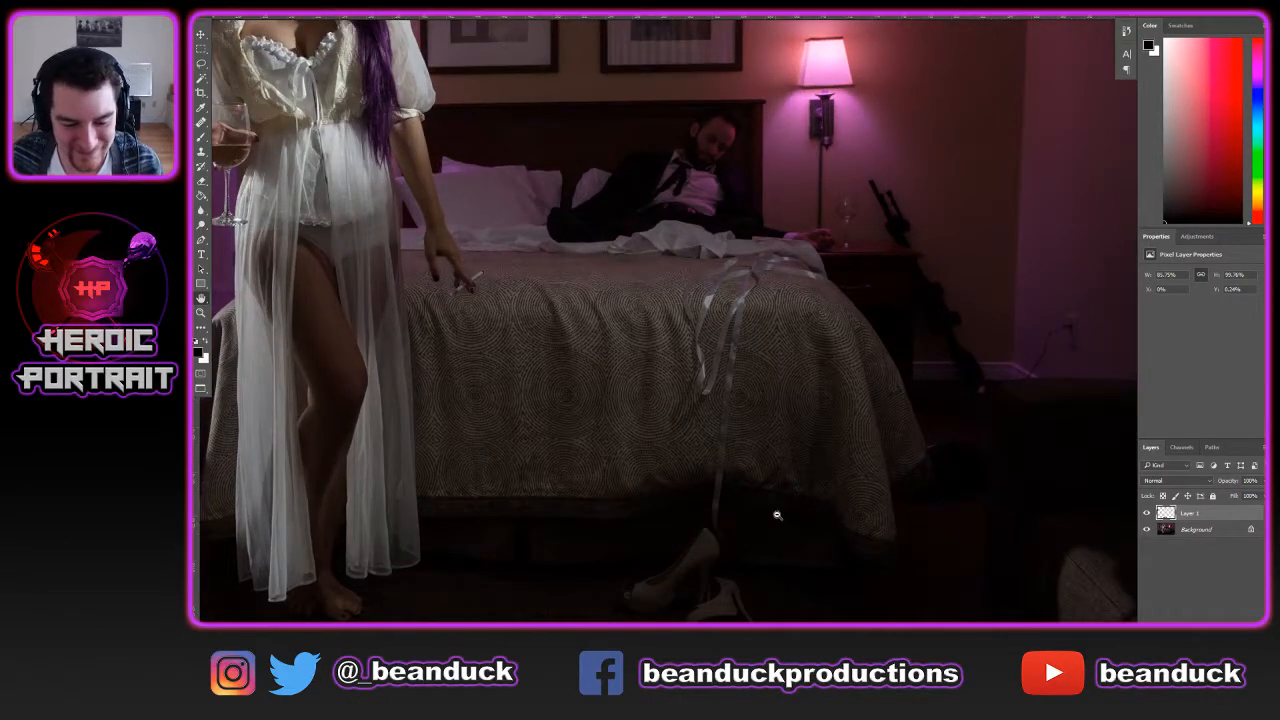
alt+click(880, 457)
drag(914, 410, 814, 375)
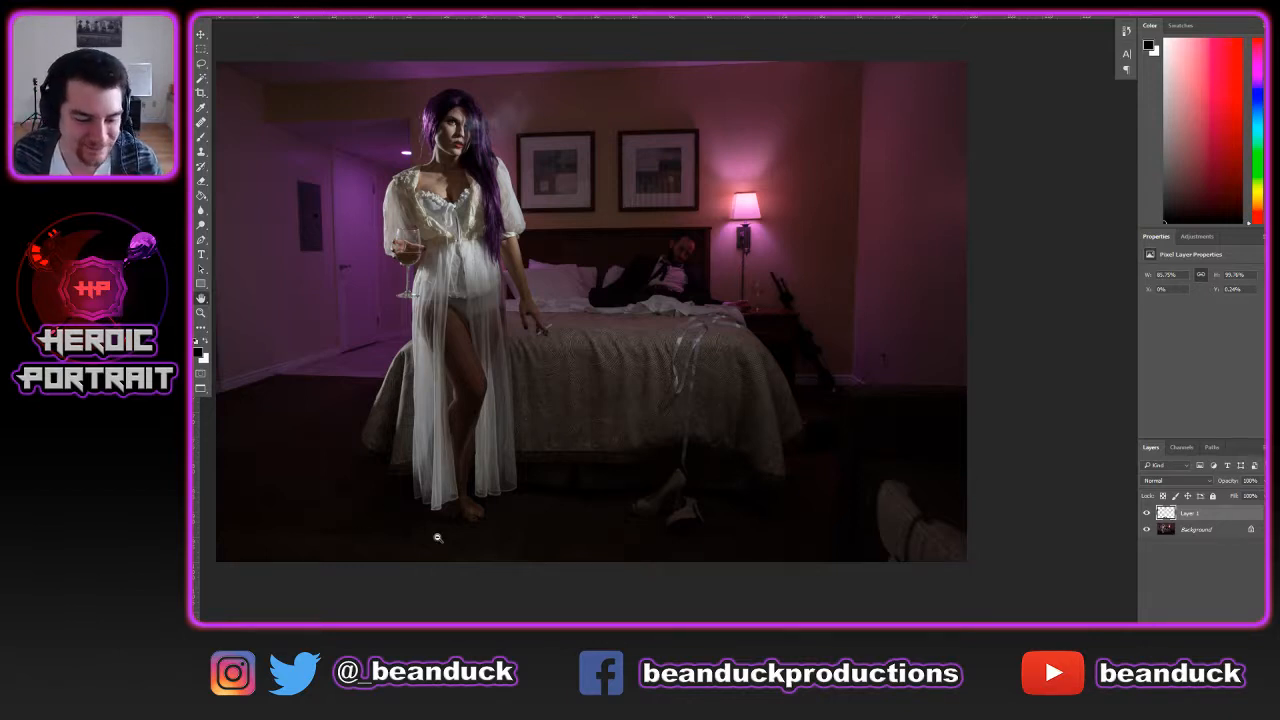
drag(437, 537, 548, 436)
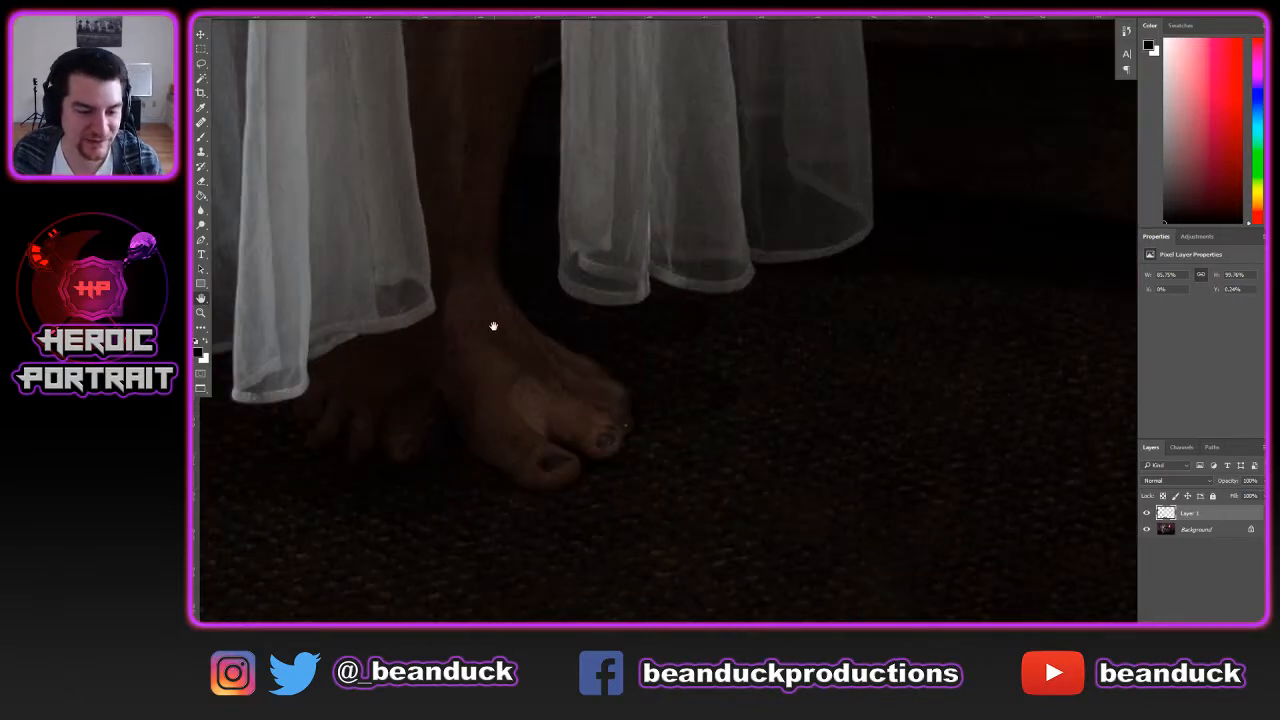
mouse_move(493, 326)
mouse_down()
mouse_move(591, 431)
mouse_move(666, 437)
mouse_move(809, 506)
mouse_move(896, 518)
mouse_move(849, 483)
mouse_move(814, 500)
mouse_up()
key(s)
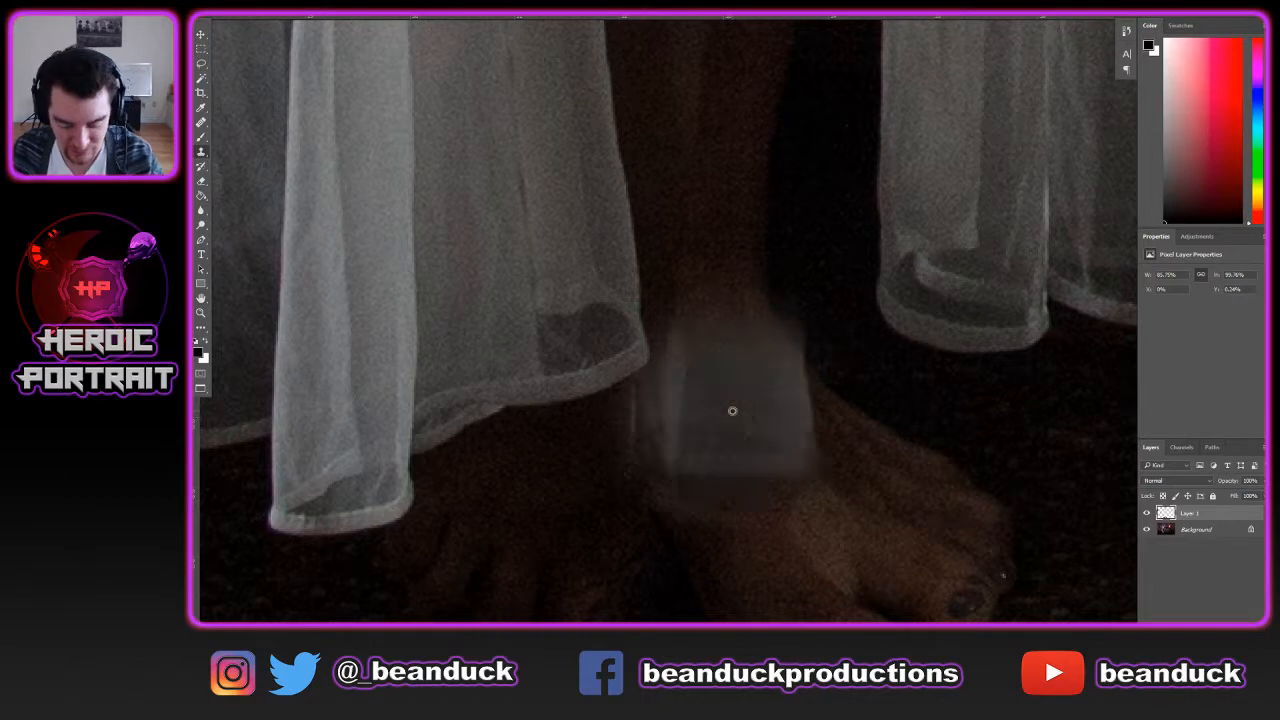
alt+click(732, 411)
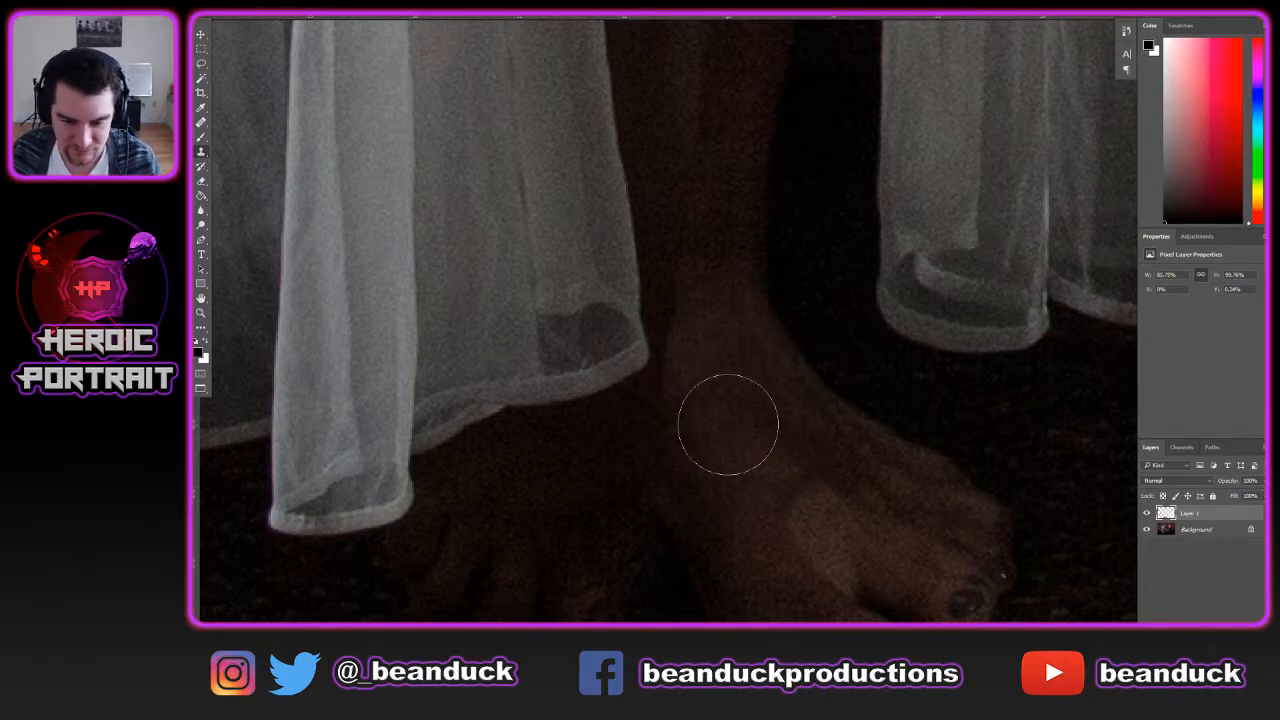
key(bracketleft)
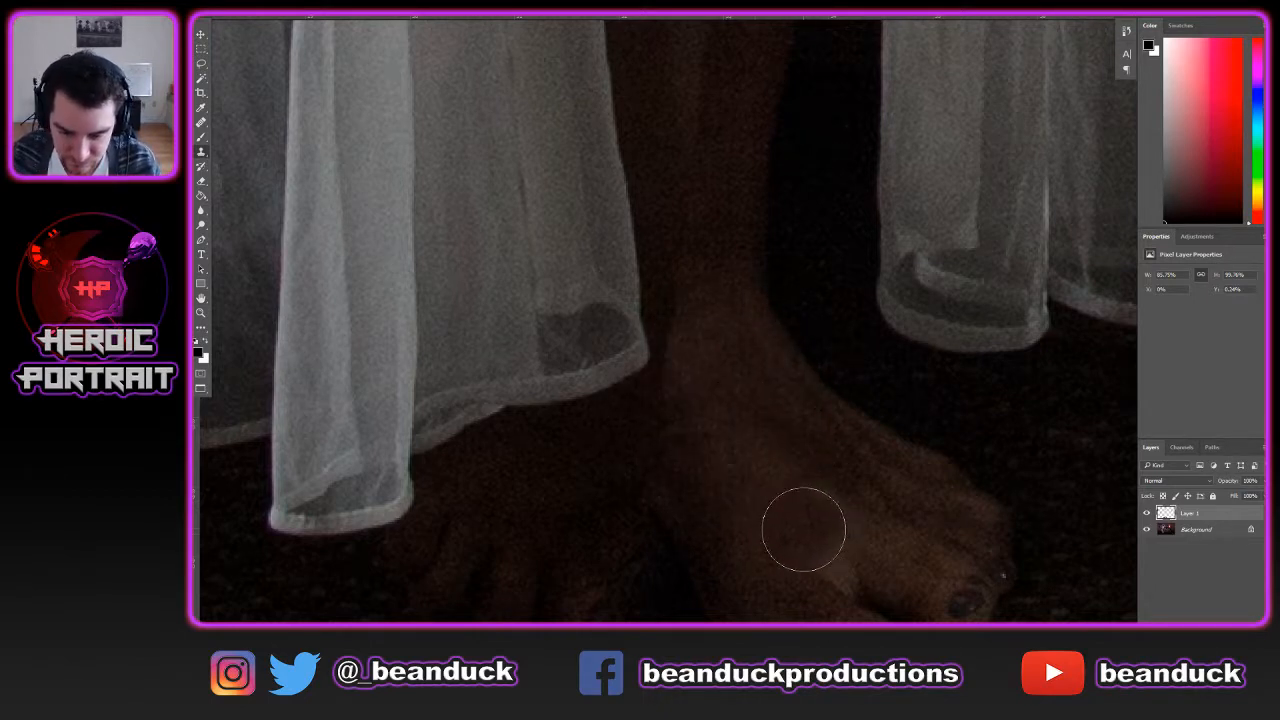
mouse_move(803, 529)
mouse_down()
mouse_move(817, 517)
mouse_move(814, 569)
mouse_move(817, 555)
mouse_up()
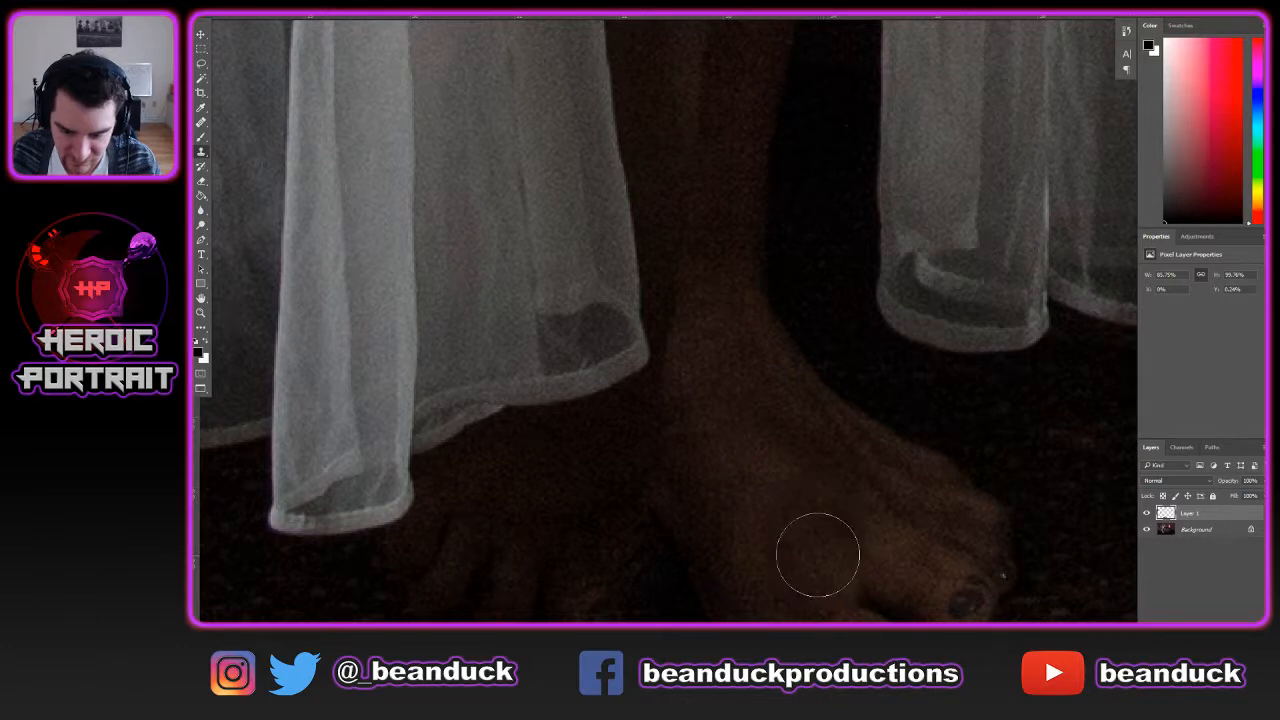
scroll(817, 555, down, 3)
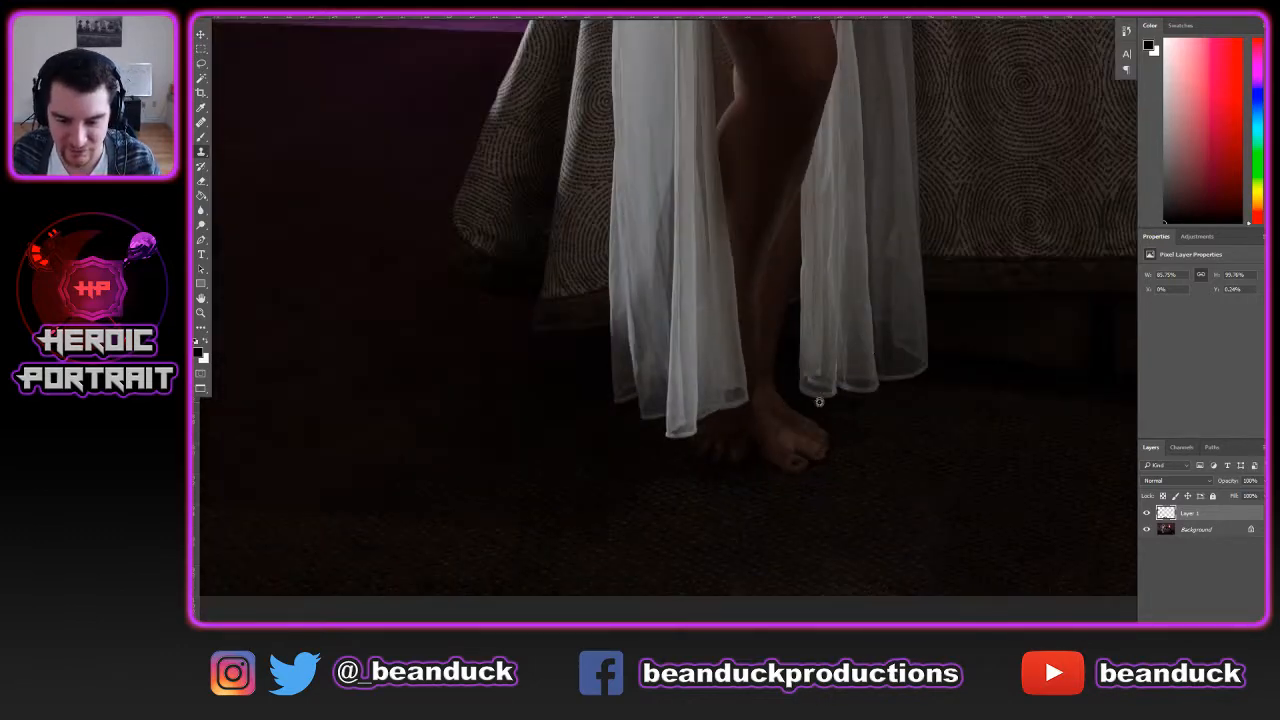
Blend the bright patch on top of the woman's front foot into the darker skin using an enlarged Healing Brush
scroll(819, 402, up, 3)
scroll(700, 455, up, 1)
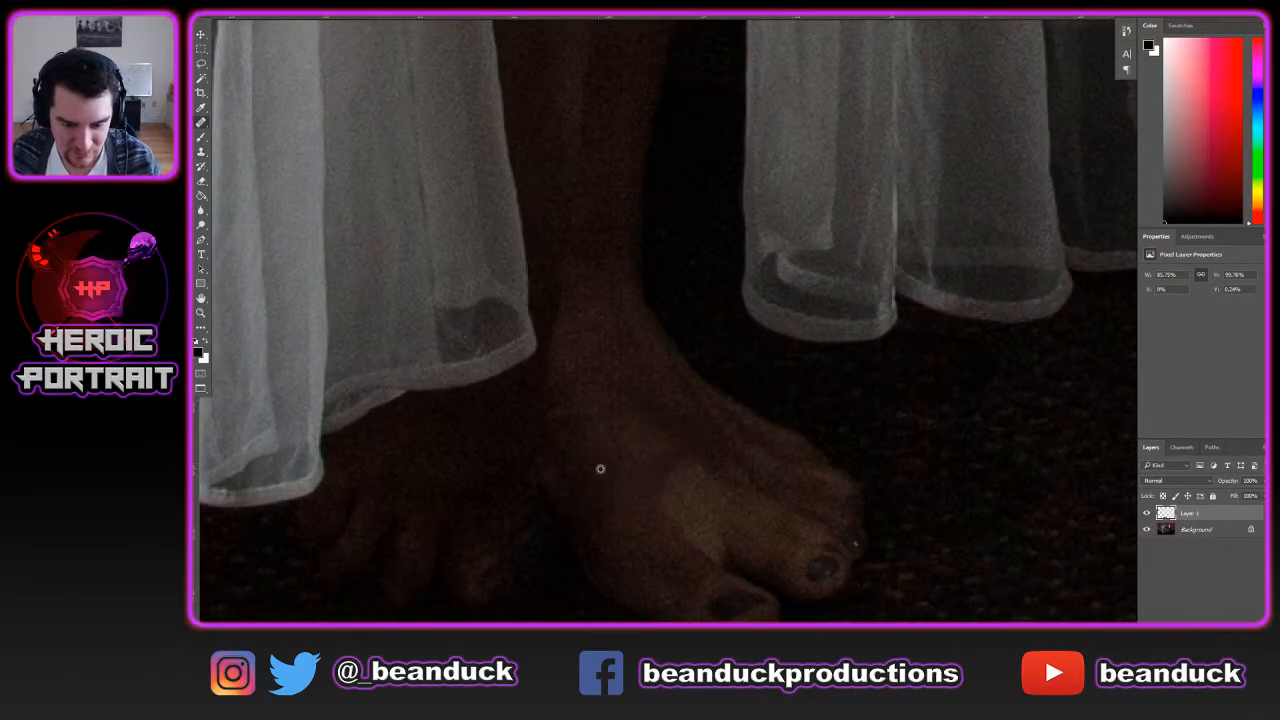
key(bracketright)
key(bracketright)
key(bracketright)
key(bracketright)
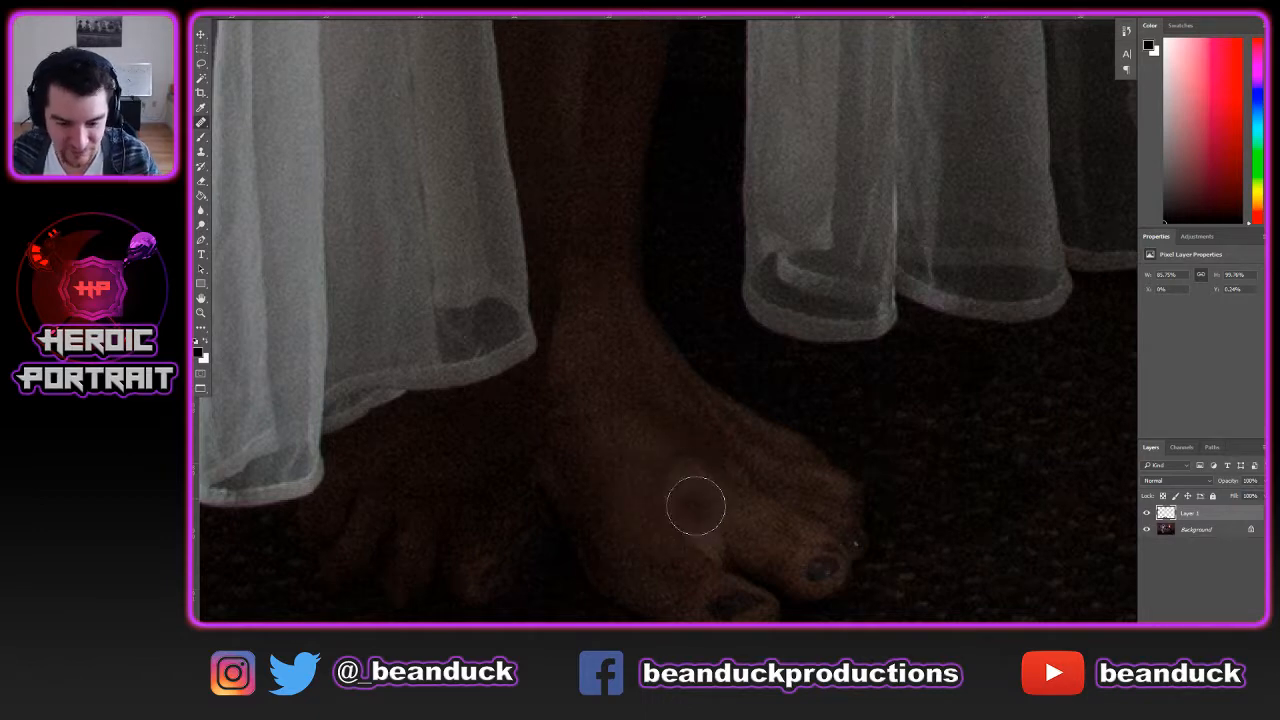
mouse_move(696, 506)
mouse_down()
mouse_move(697, 517)
mouse_move(689, 480)
mouse_move(701, 533)
mouse_up()
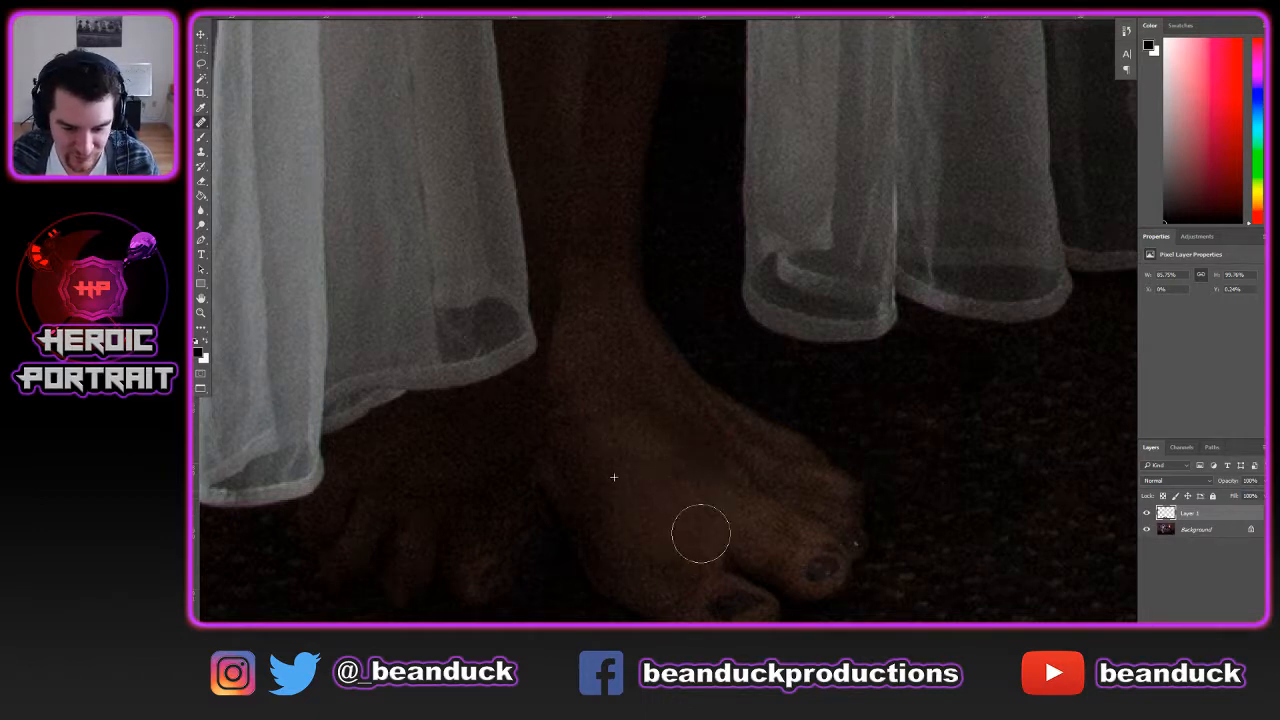
scroll(906, 434, down, 4)
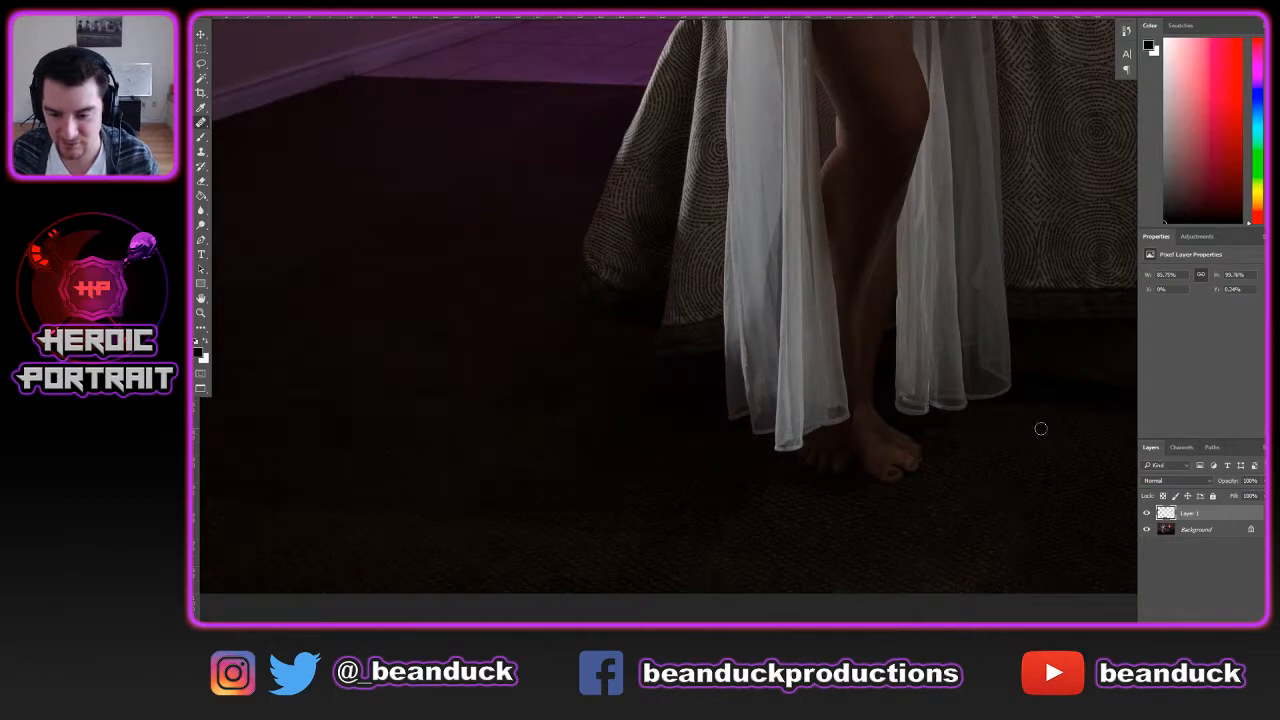
Examine the whole portrait for remaining distractions, including the ceiling and the purple wall on the photo's right side
scroll(1041, 428, down, 5)
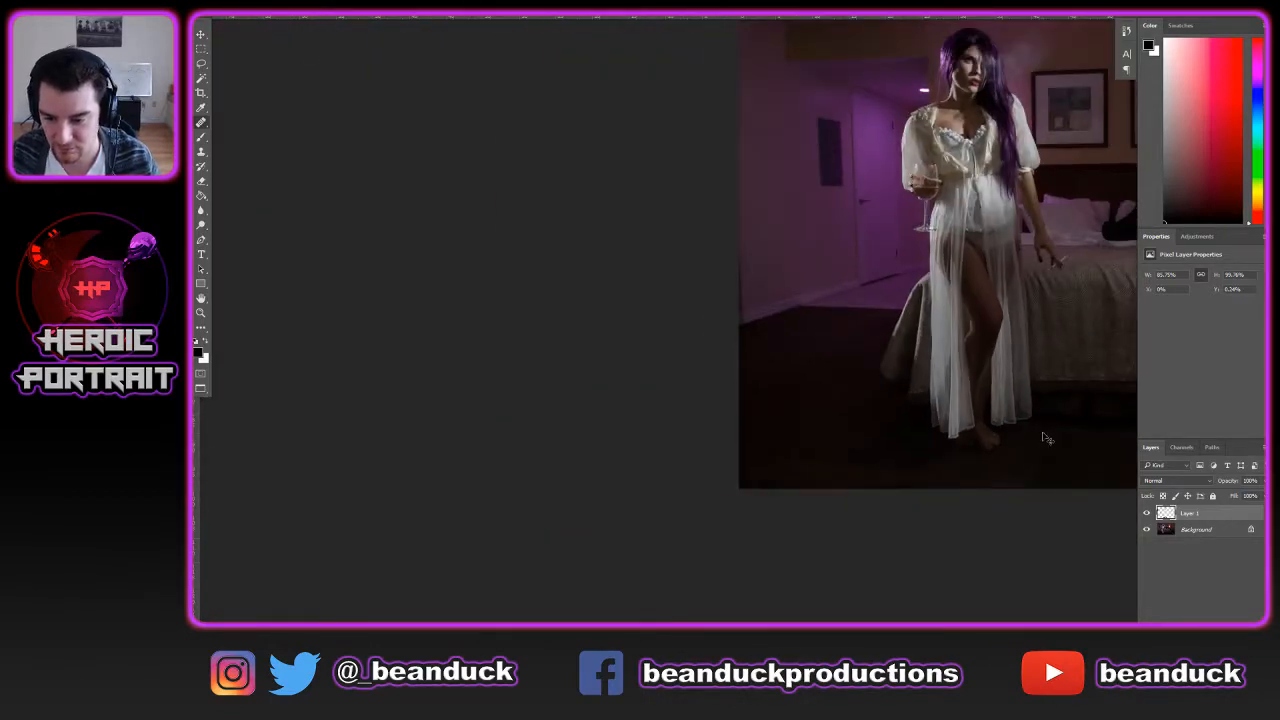
key(h)
drag(1034, 371, 743, 423)
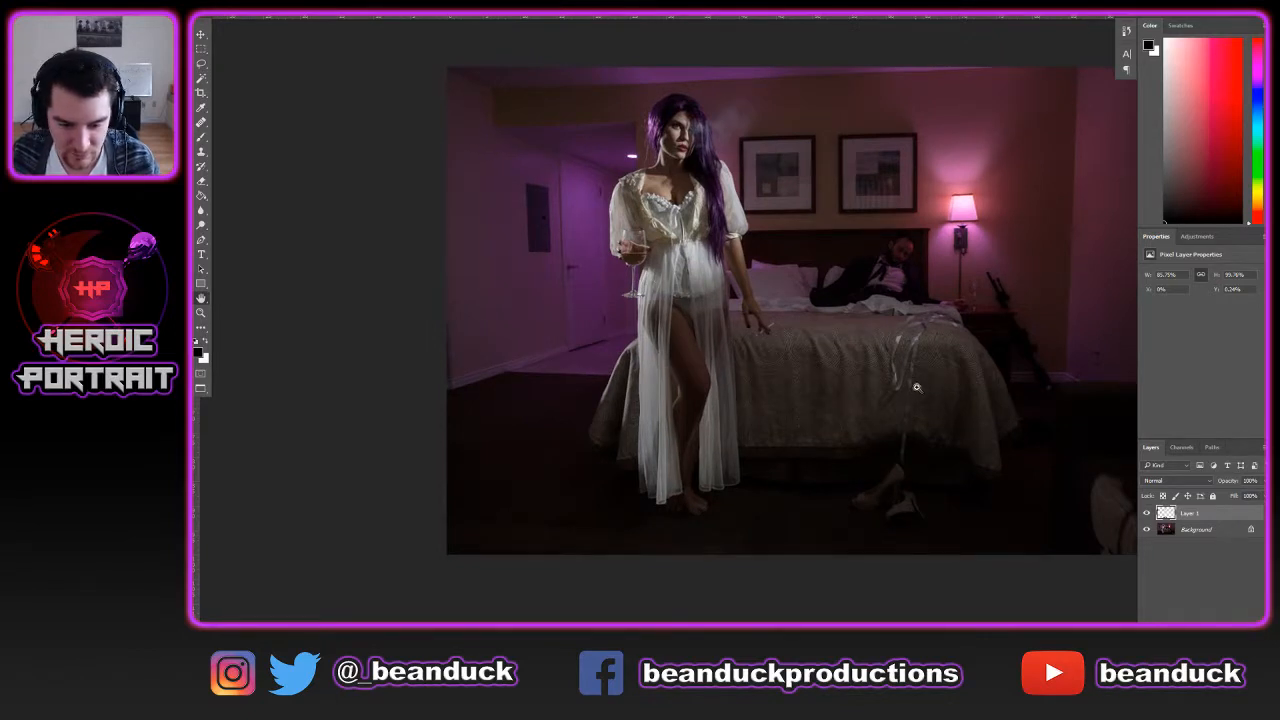
drag(916, 387, 858, 403)
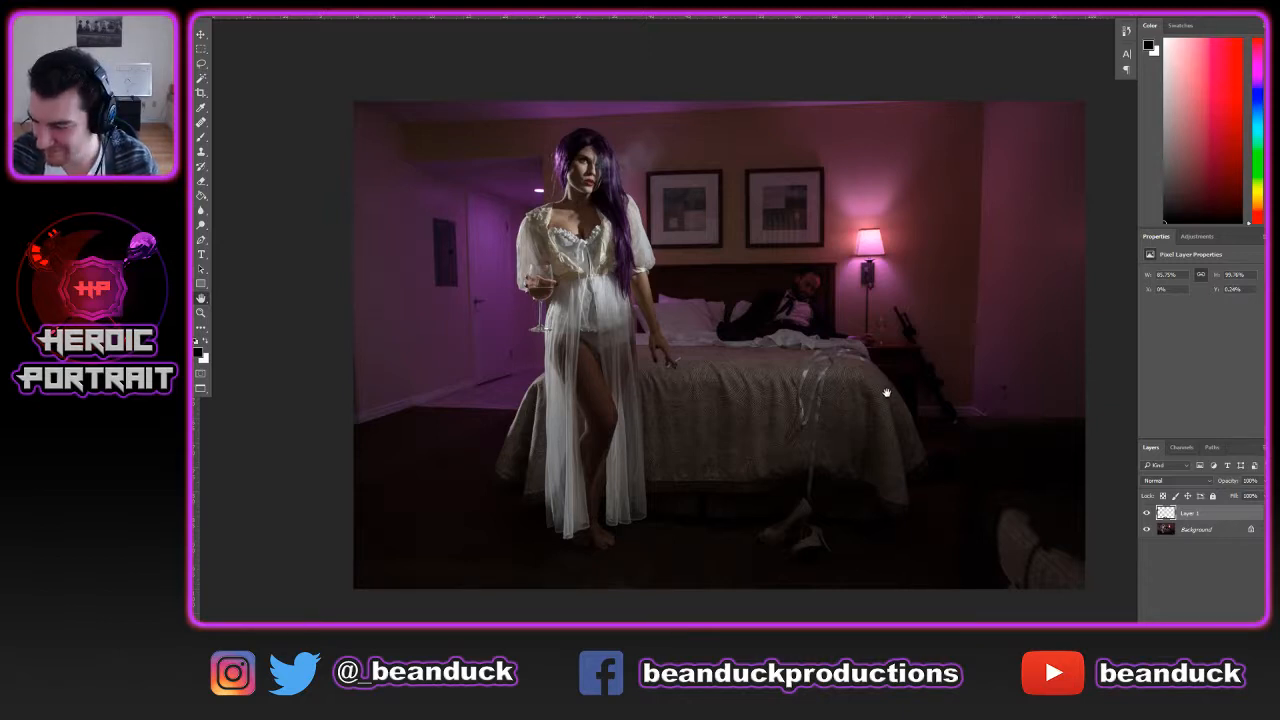
drag(886, 393, 857, 429)
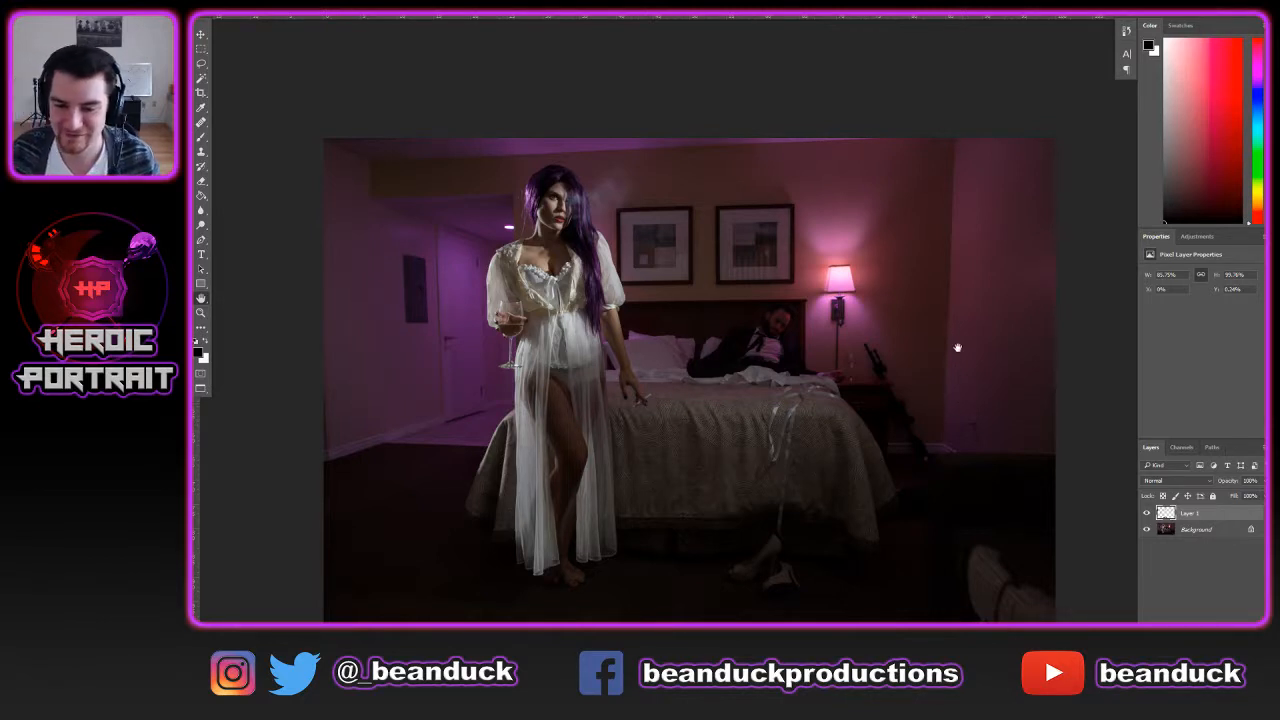
drag(957, 348, 908, 285)
drag(385, 162, 200, 120)
drag(670, 250, 800, 399)
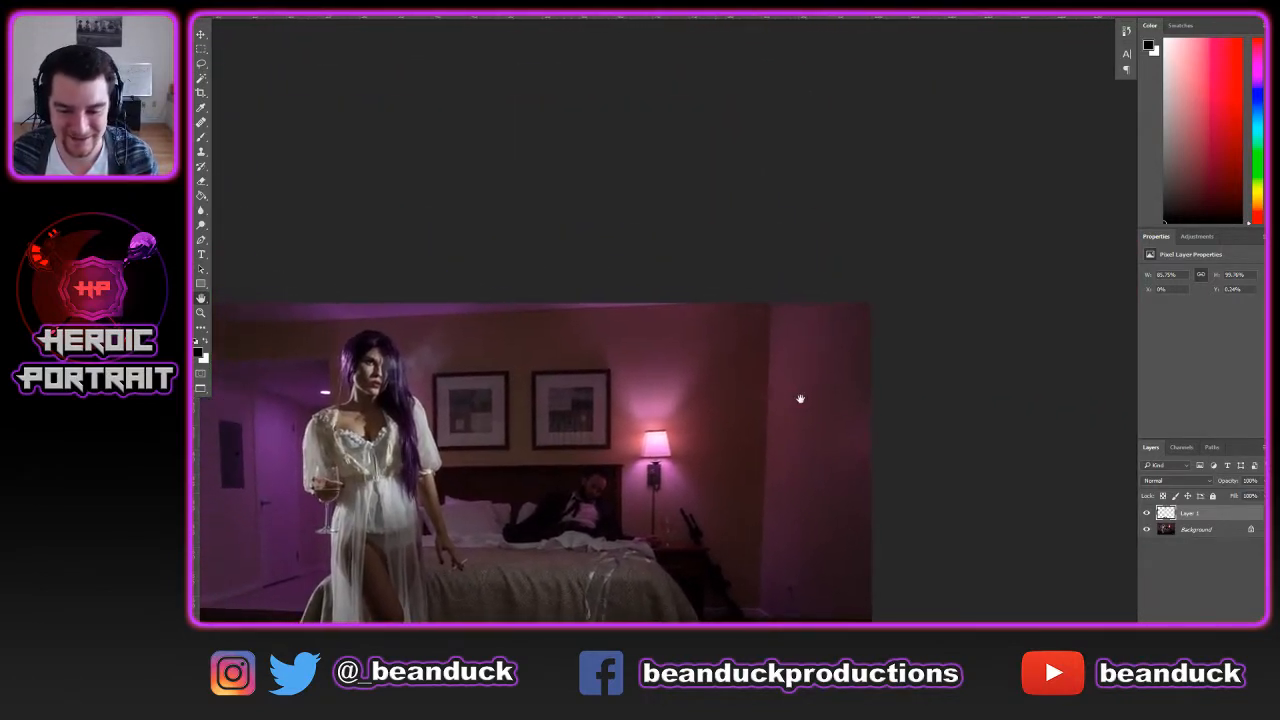
Heal the uneven purple wall along the photo's right edge using a large Healing Brush
key(j)
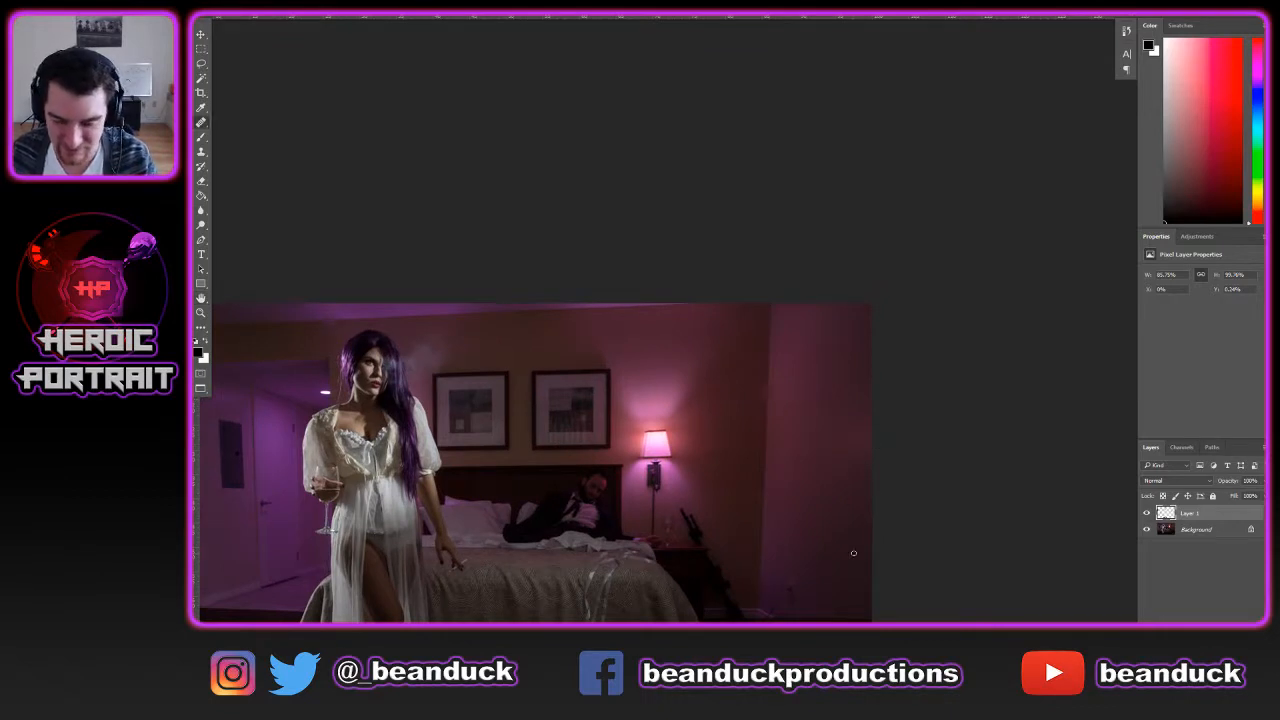
key(bracketright)
key(bracketright)
key(bracketright)
key(bracketright)
key(bracketright)
key(bracketright)
key(bracketleft)
key(bracketleft)
key(bracketleft)
key(bracketleft)
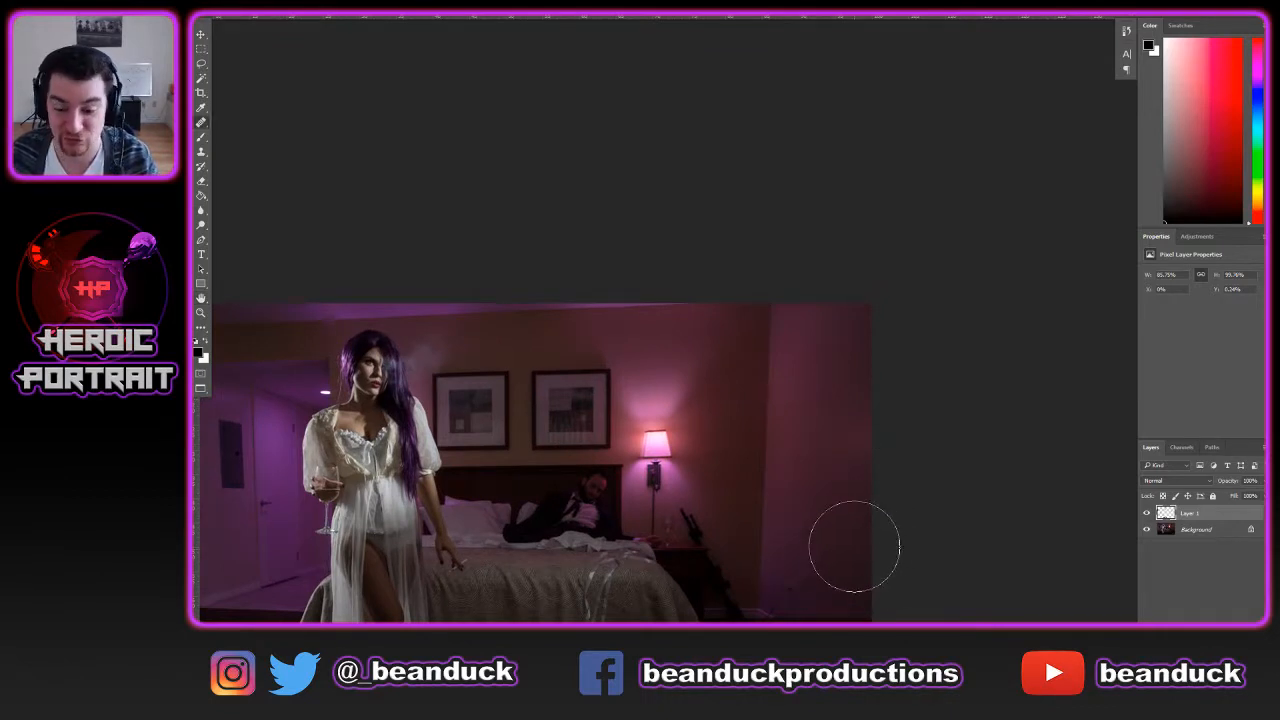
key(bracketleft)
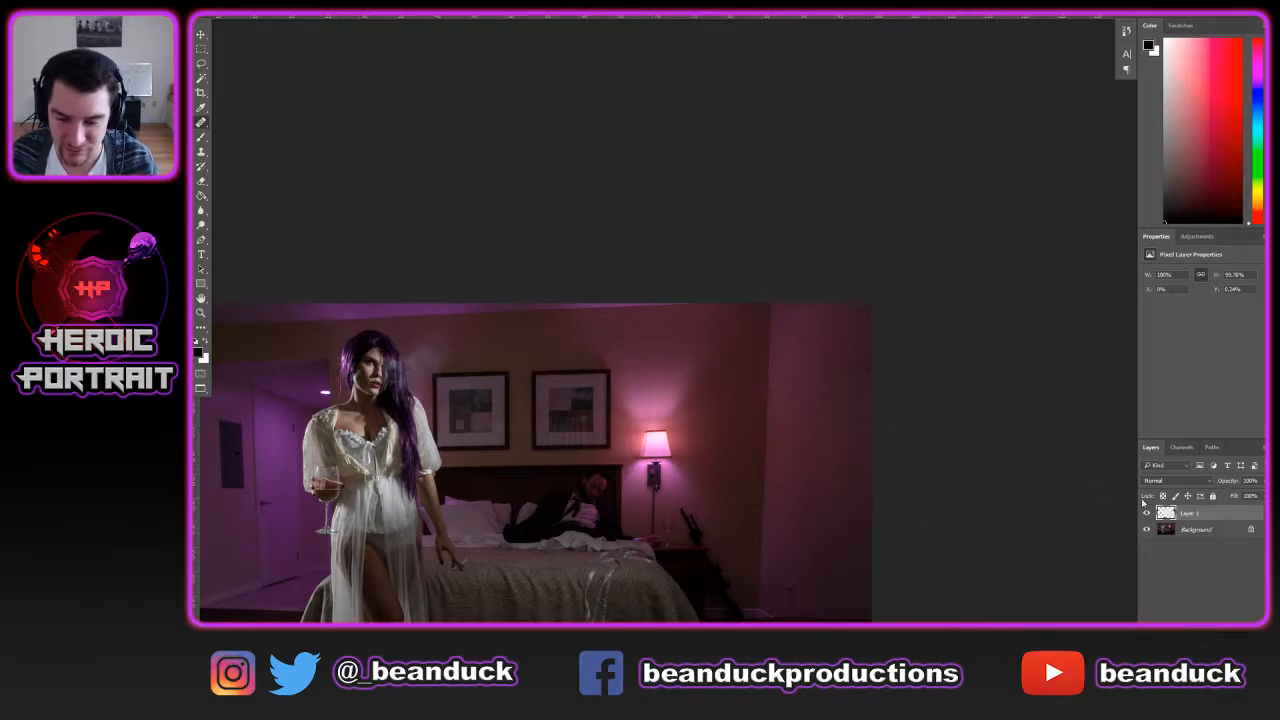
key(ctrl+z)
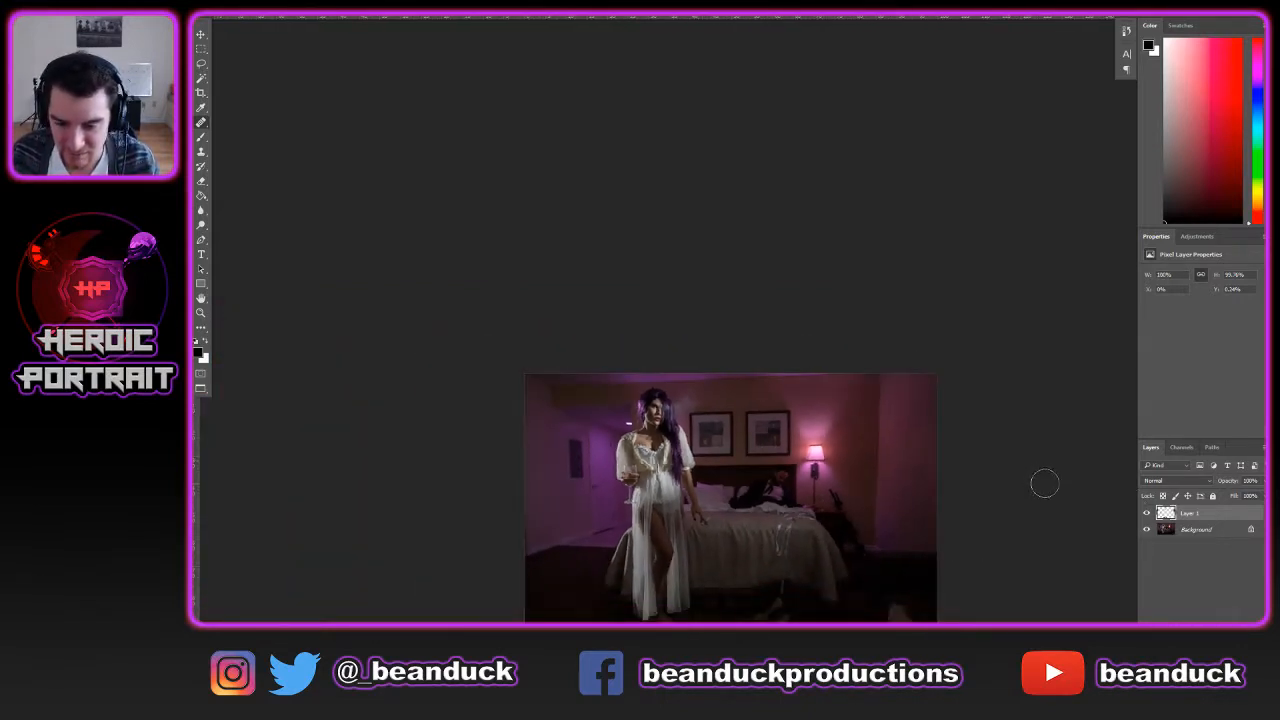
Compare the whole portrait before and after retouching by repeatedly hiding and showing Layer 1, leaving it shown
scroll(1030, 486, down, 2)
scroll(963, 466, up, 2)
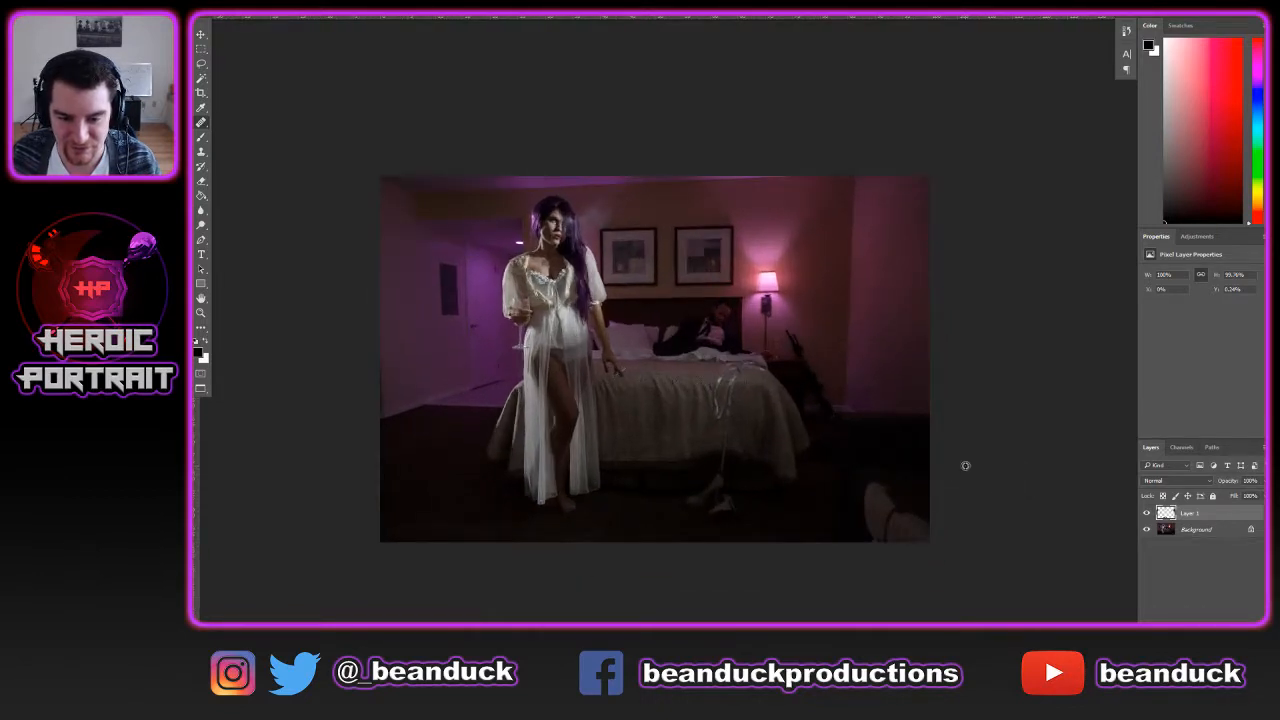
scroll(660, 365, up, 1)
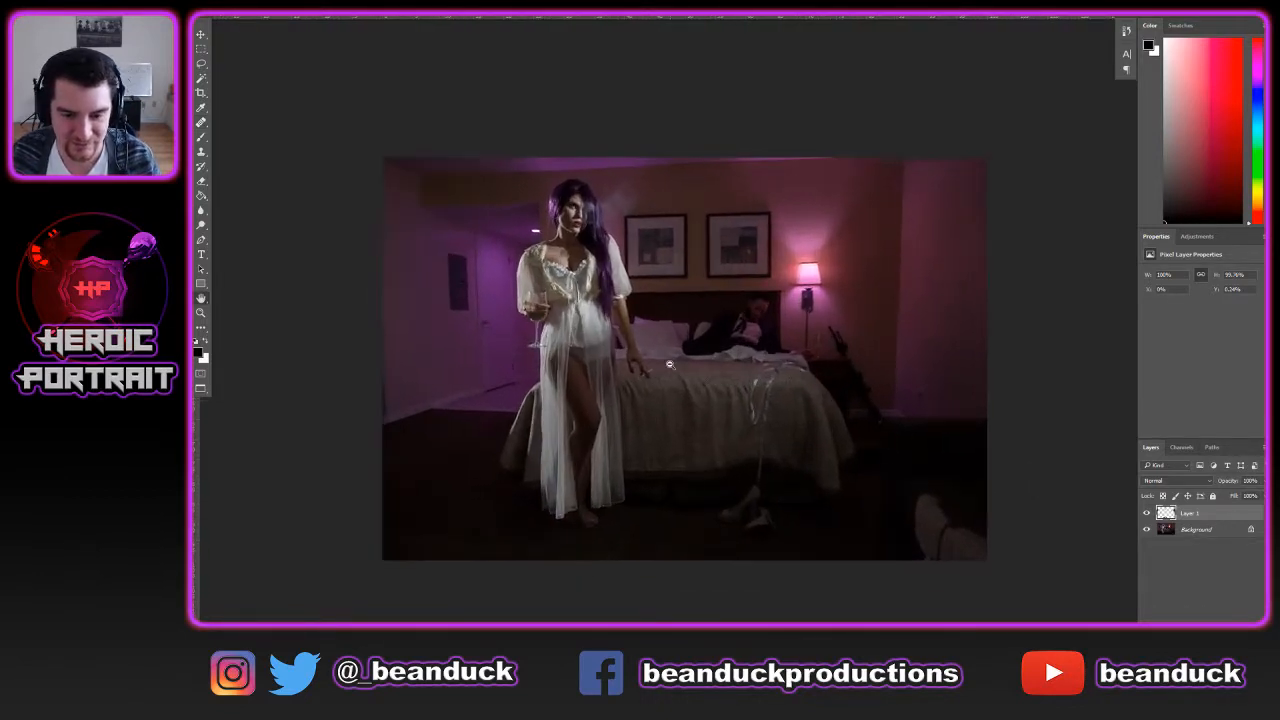
click(1146, 514)
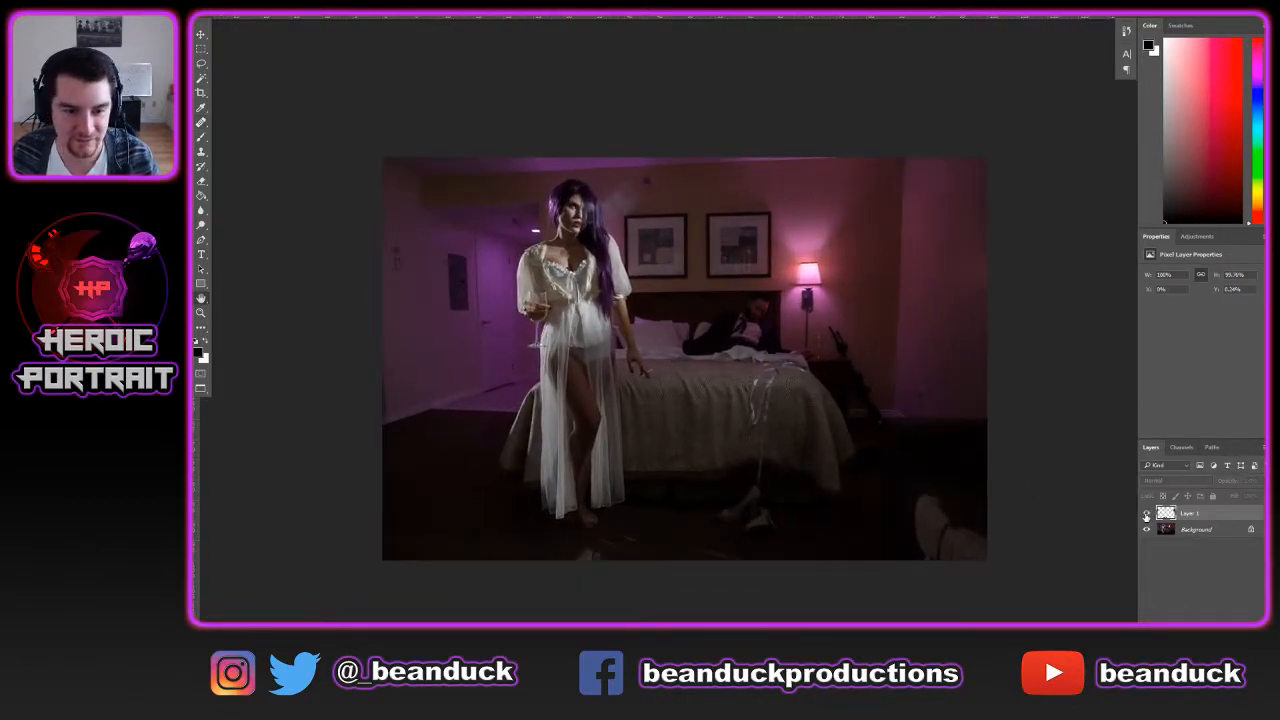
click(1146, 514)
click(1146, 514)
click(1146, 514)
click(1146, 514)
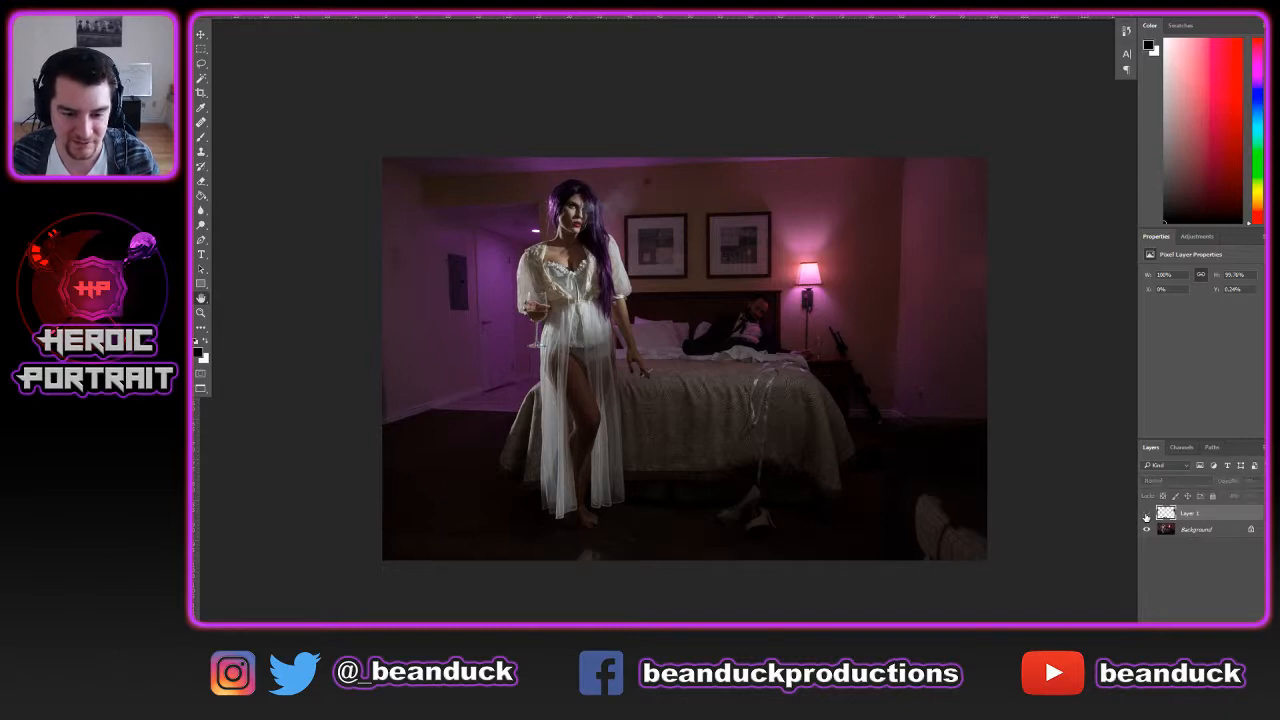
click(1146, 514)
click(1146, 514)
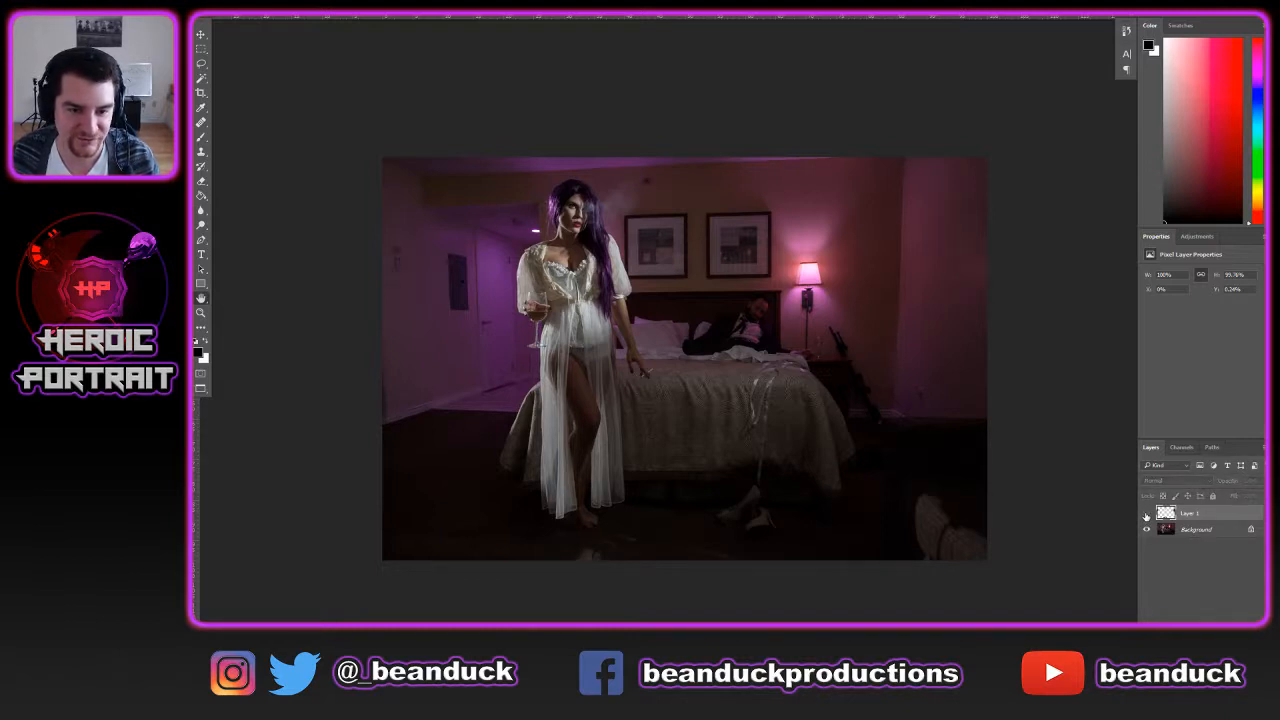
click(1146, 514)
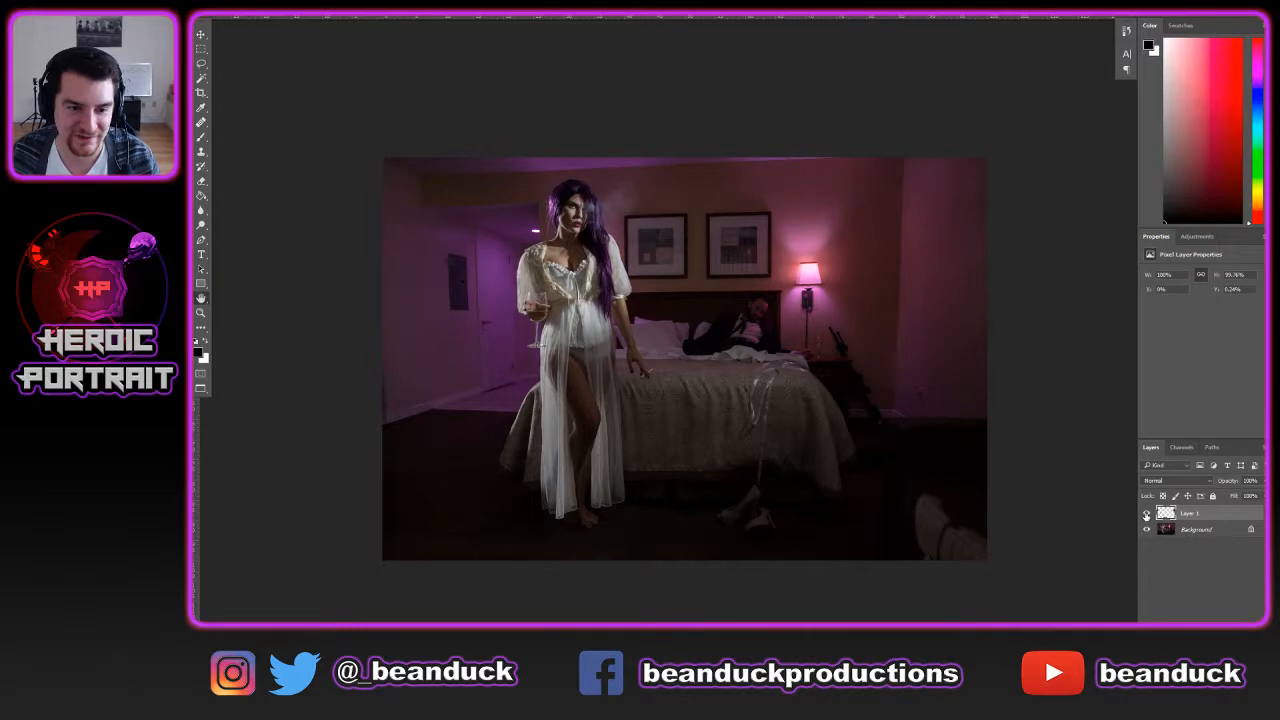
click(1146, 514)
click(1146, 514)
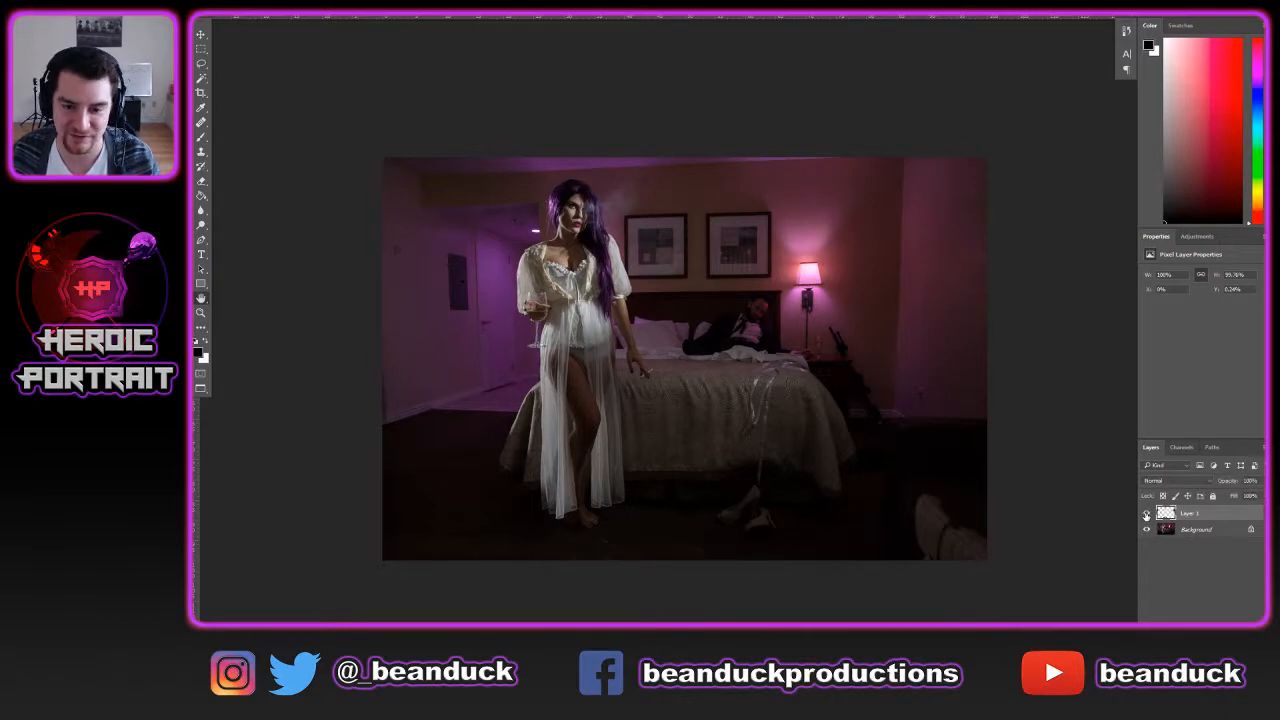
click(1146, 514)
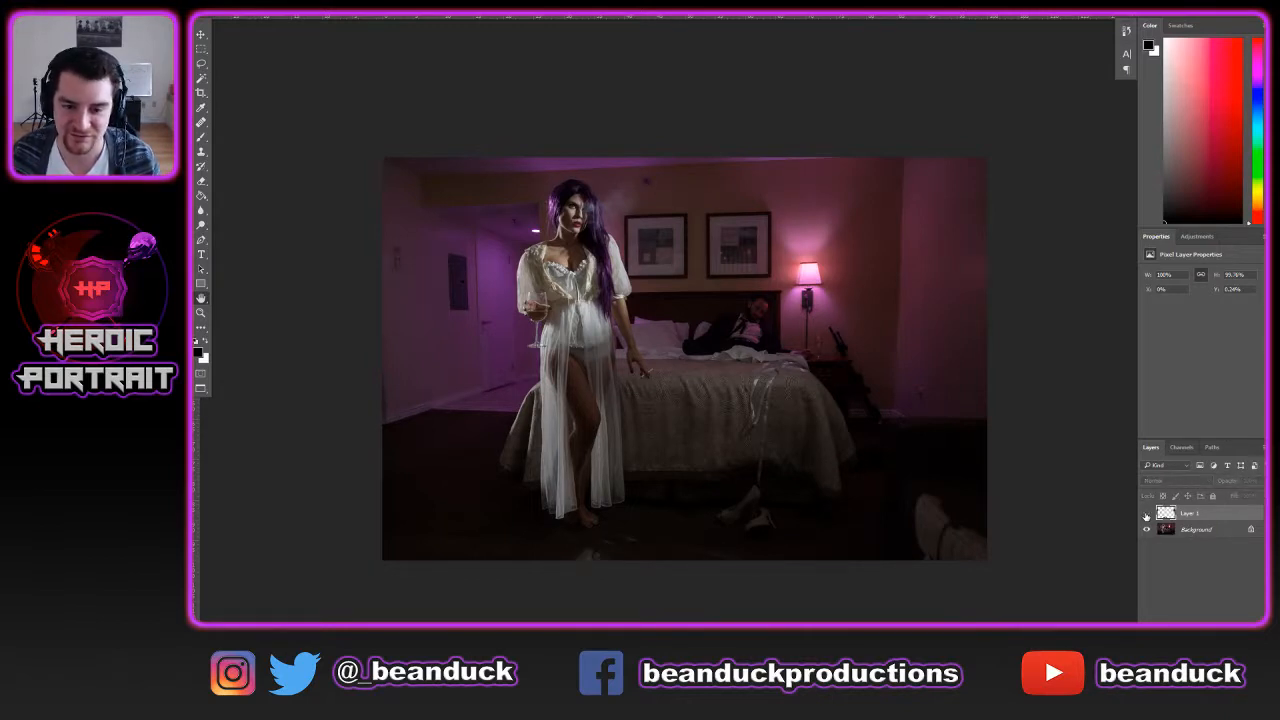
click(1146, 514)
click(1146, 514)
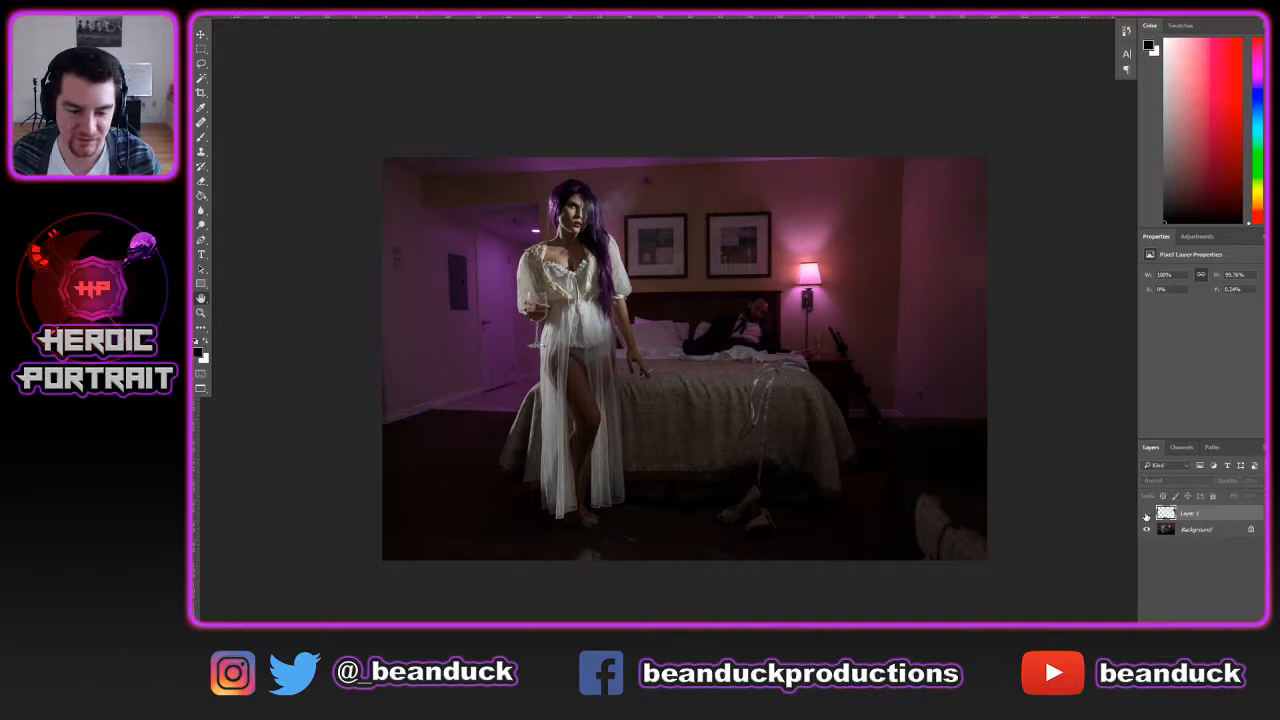
click(1146, 514)
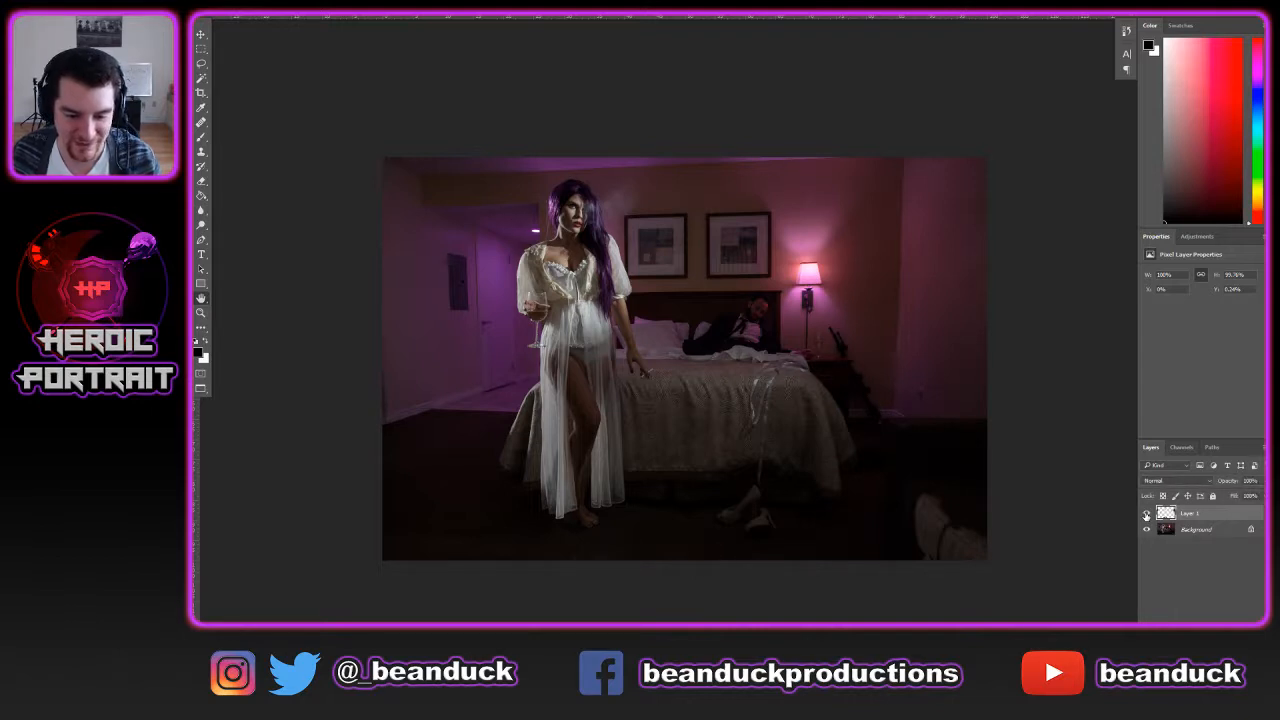
click(1146, 514)
click(1146, 514)
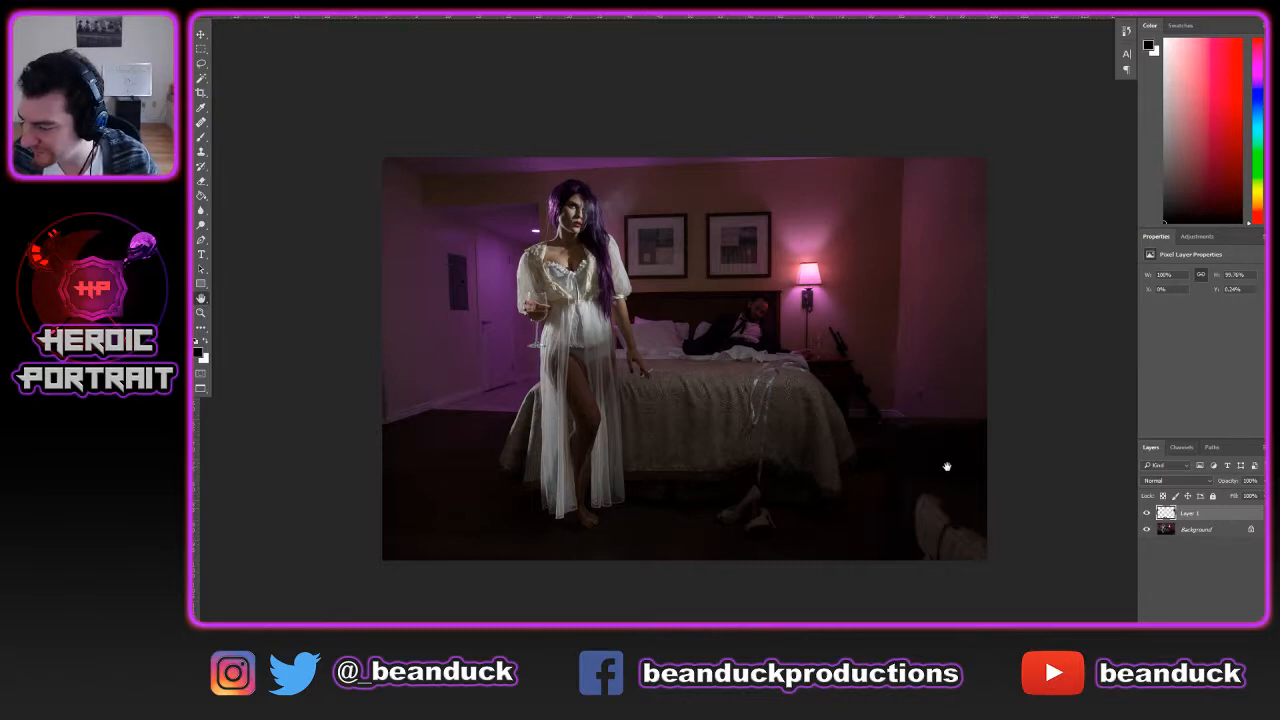
drag(909, 498, 782, 456)
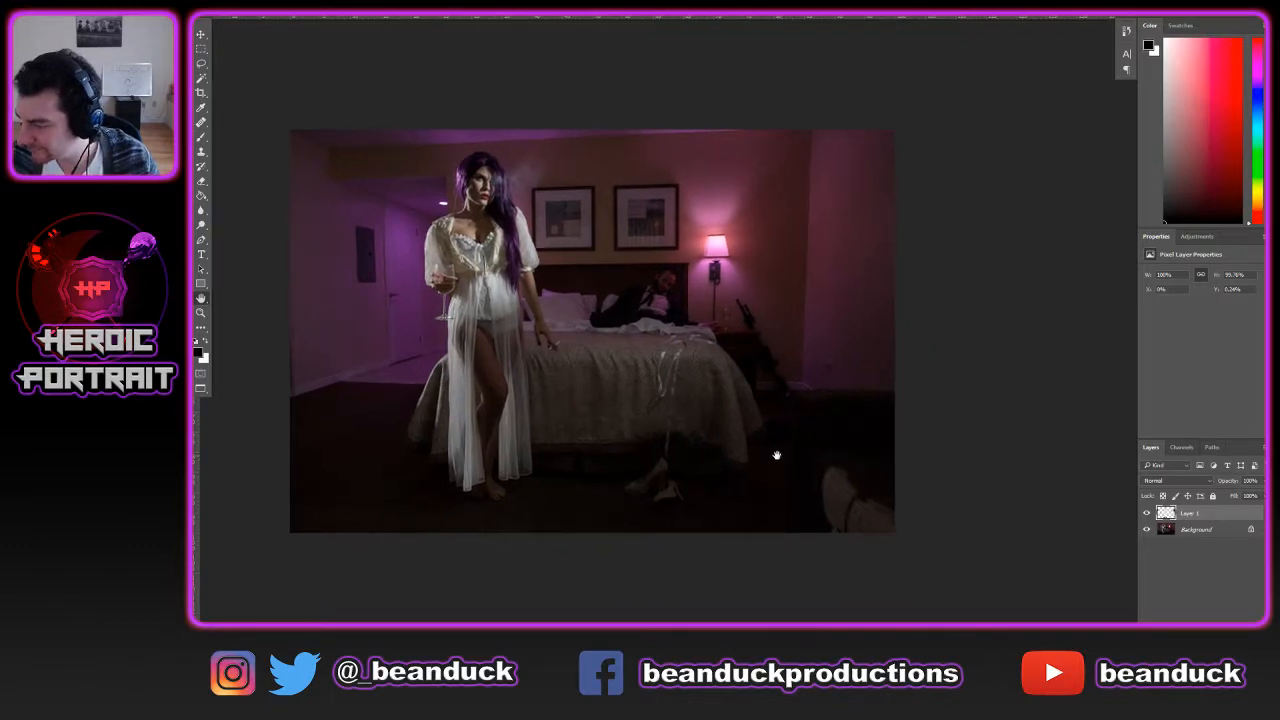
drag(781, 430, 854, 328)
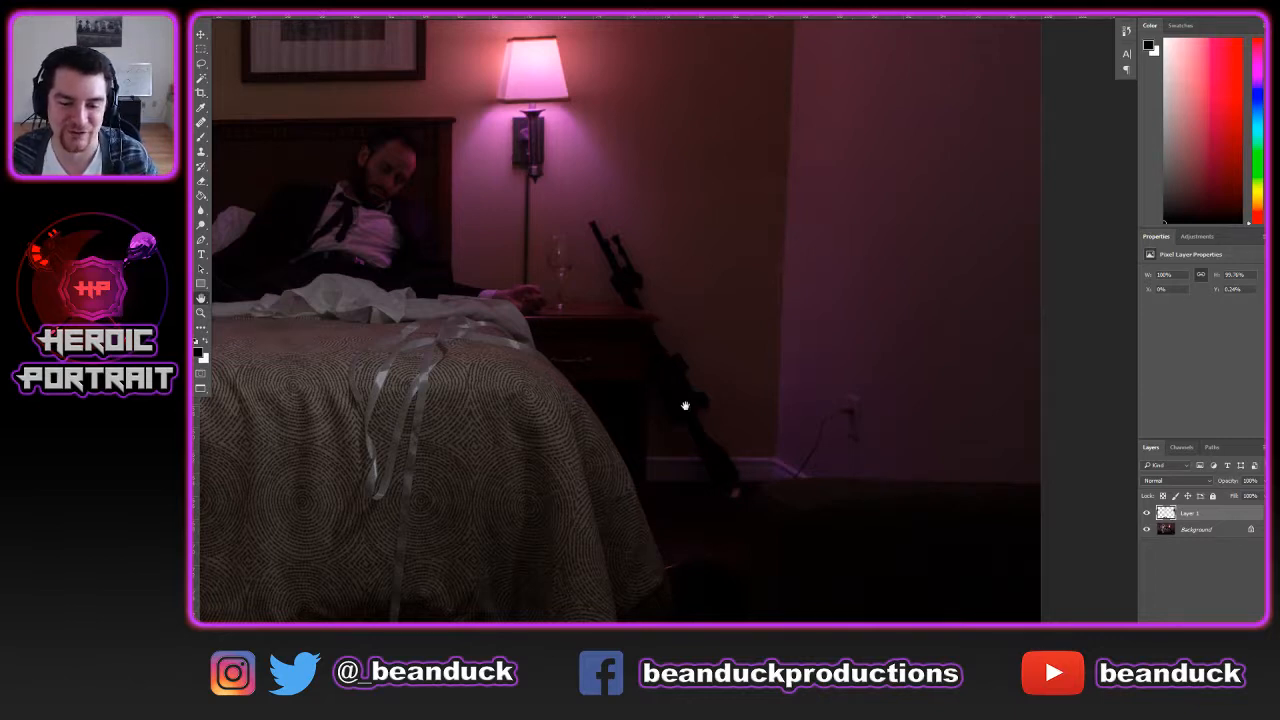
drag(685, 406, 669, 243)
drag(872, 282, 829, 437)
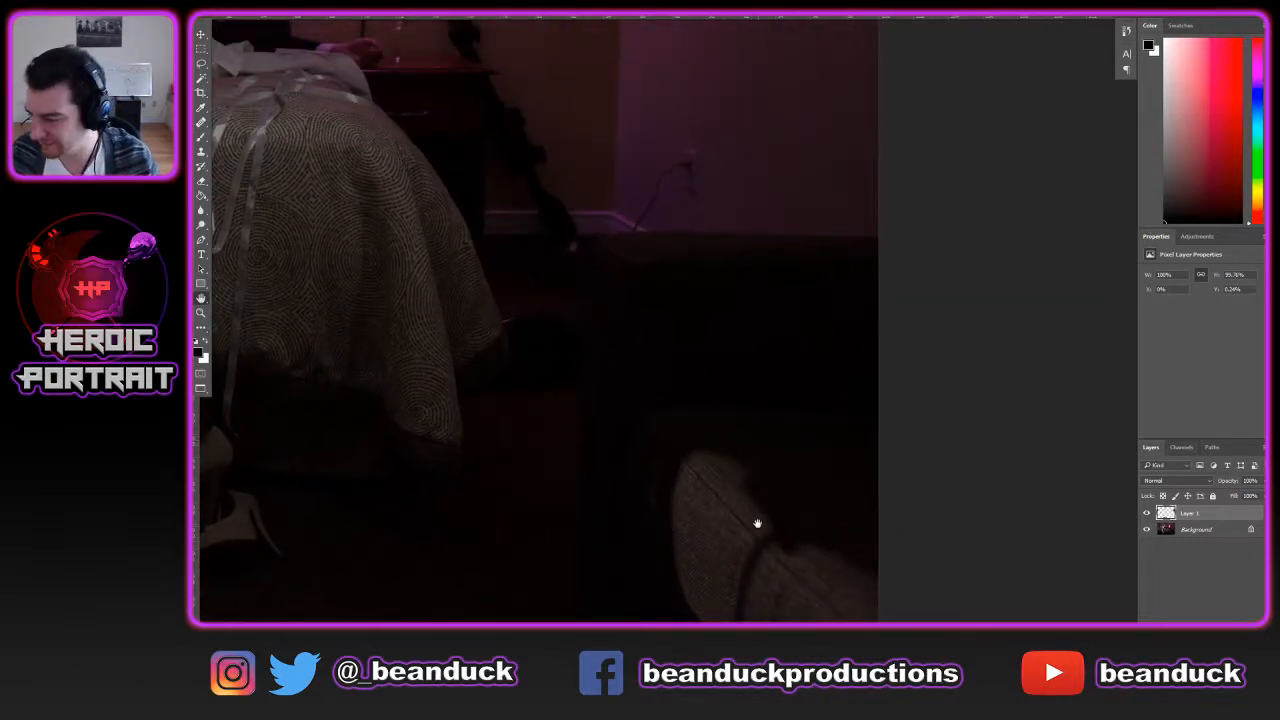
key(s)
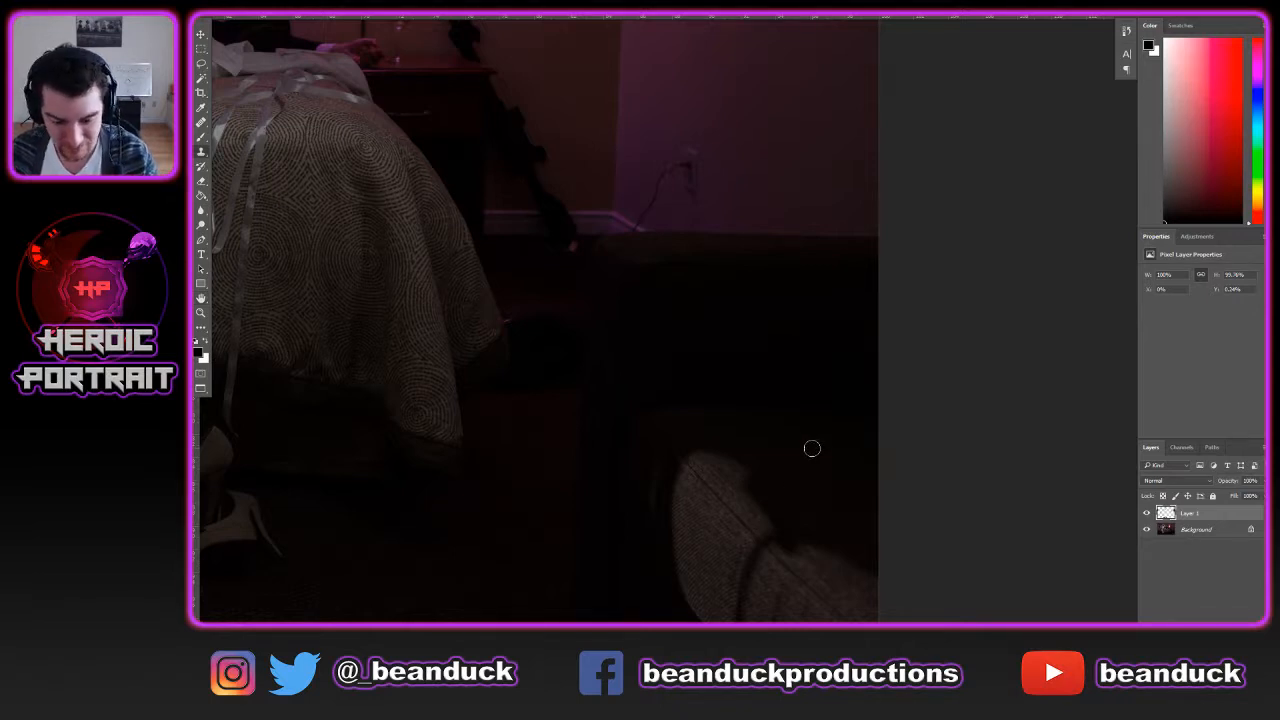
key(bracketright)
key(bracketright)
key(bracketright)
key(bracketright)
key(bracketright)
key(bracketleft)
key(bracketleft)
key(bracketleft)
key(bracketleft)
key(bracketleft)
key(bracketleft)
key(bracketleft)
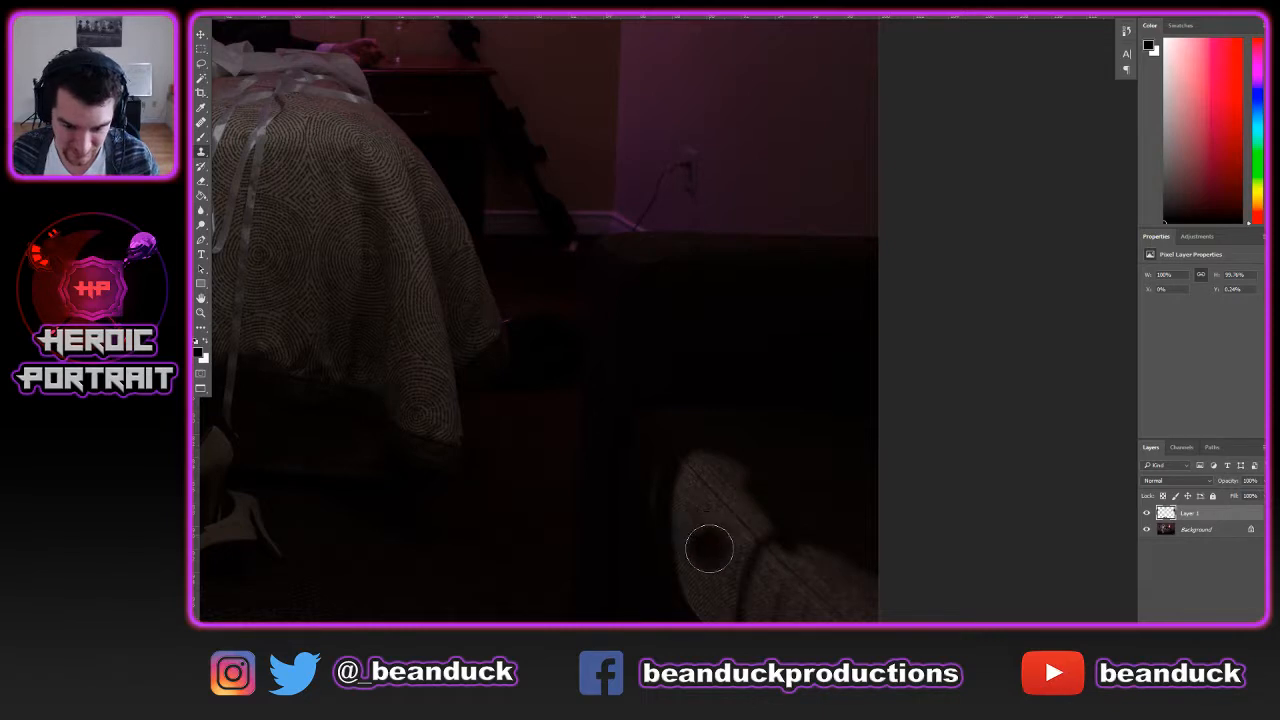
scroll(705, 546, down, 3)
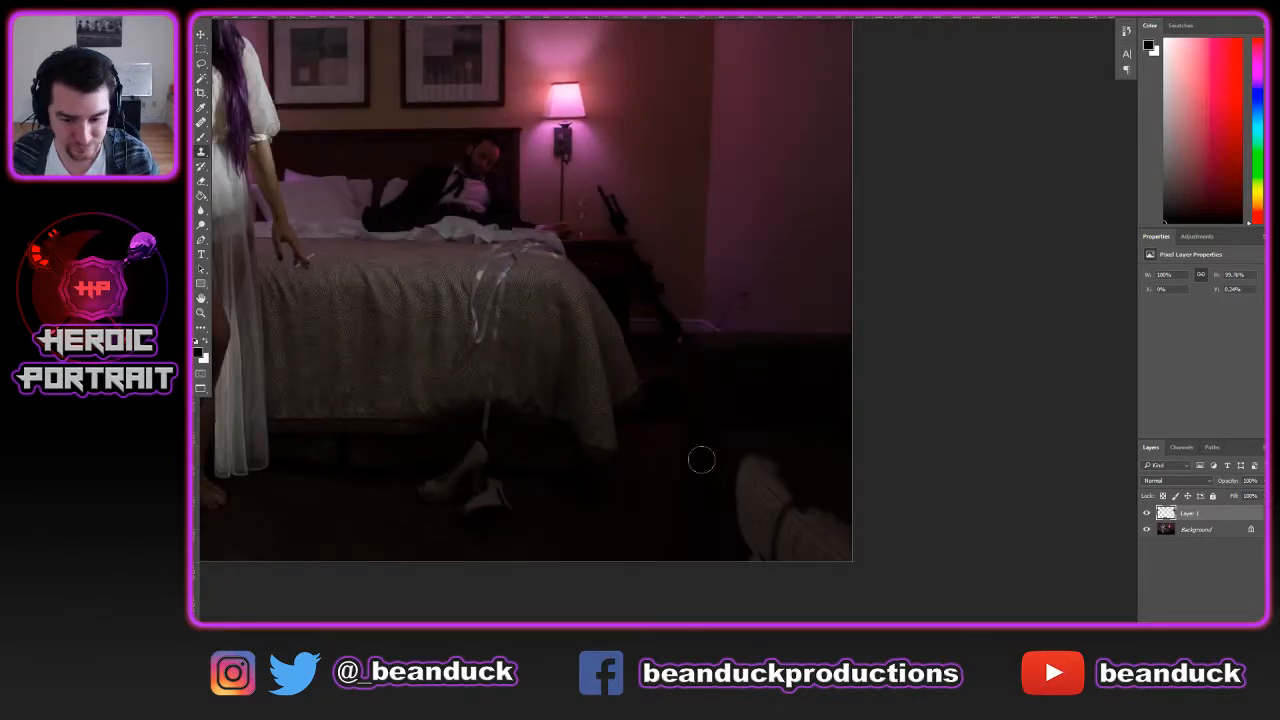
key(x)
drag(725, 474, 829, 513)
key(ctrl+z)
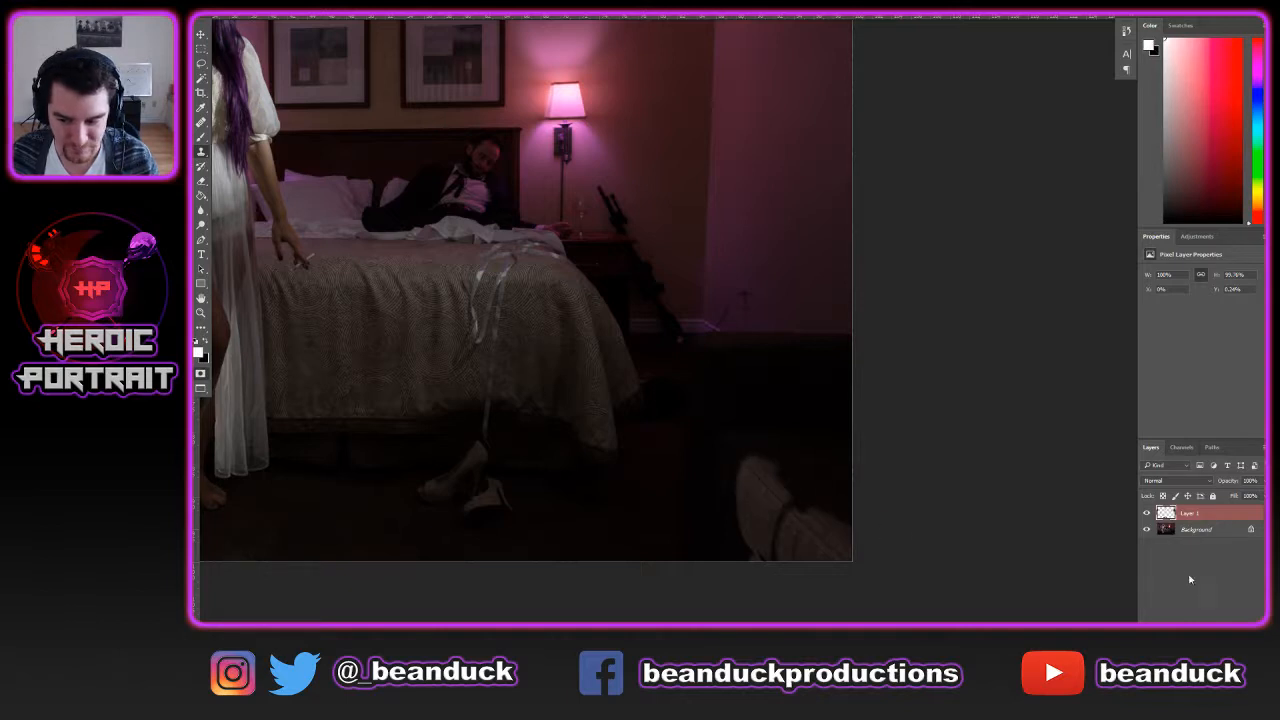
key(bracketright)
key(bracketright)
key(bracketright)
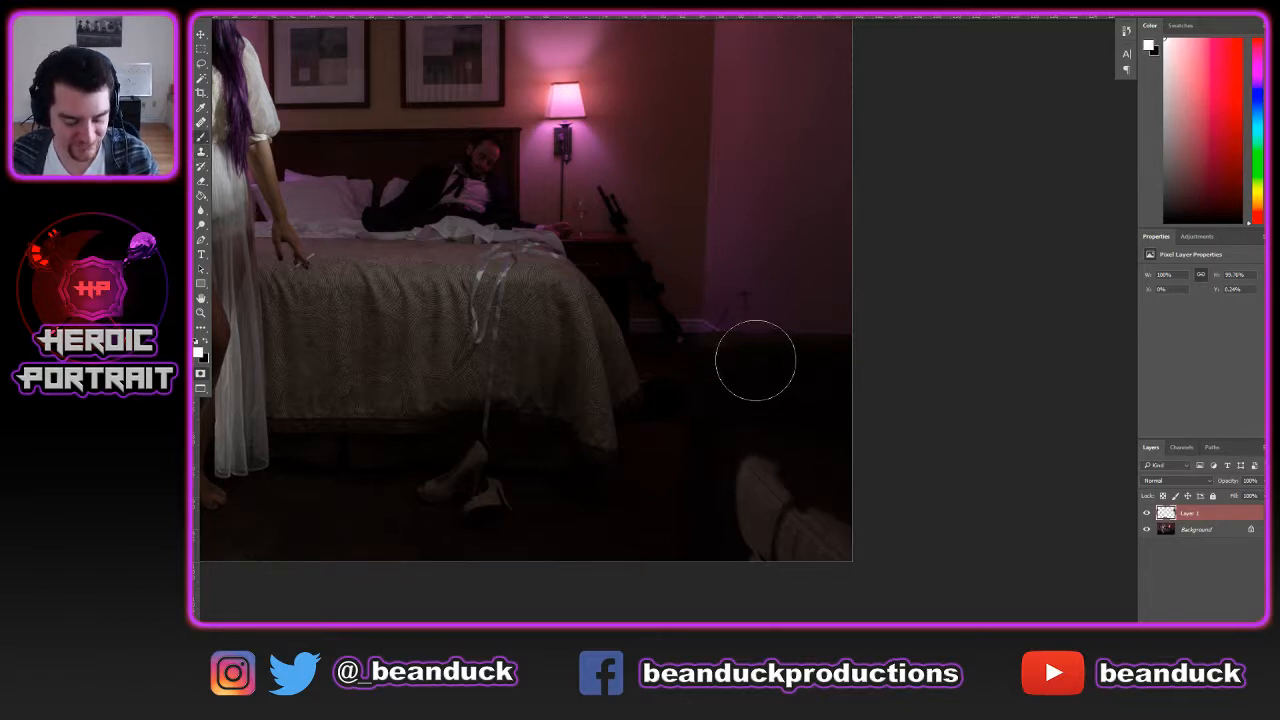
Examine the man's face, the bedding, the woman and the purple hallway wall for remaining distractions
drag(620, 243, 831, 434)
alt+click(859, 400)
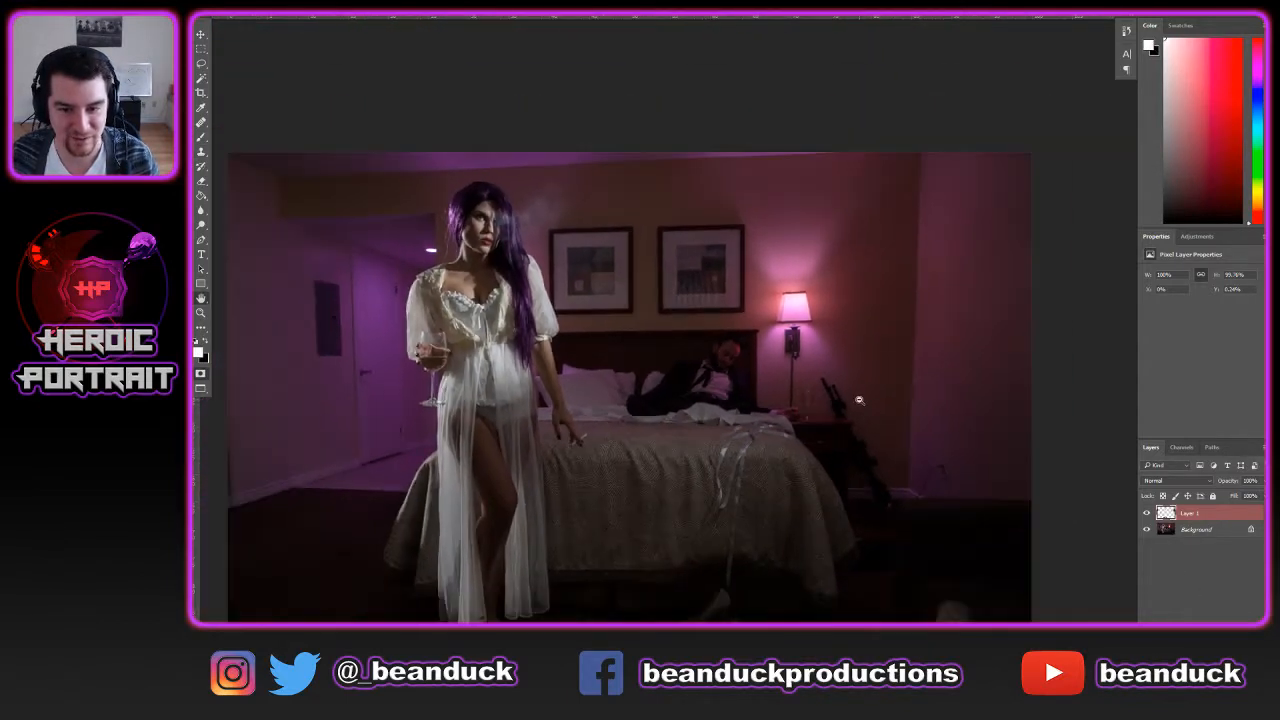
alt+click(859, 400)
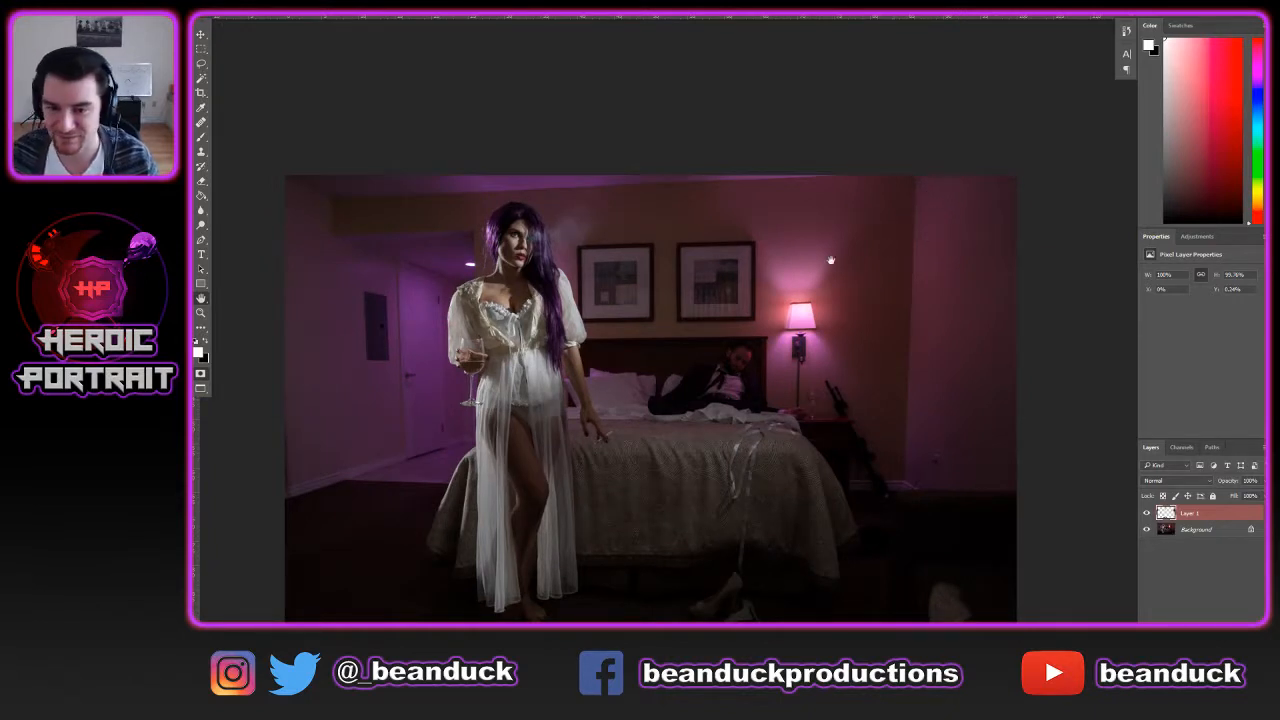
drag(604, 263, 676, 231)
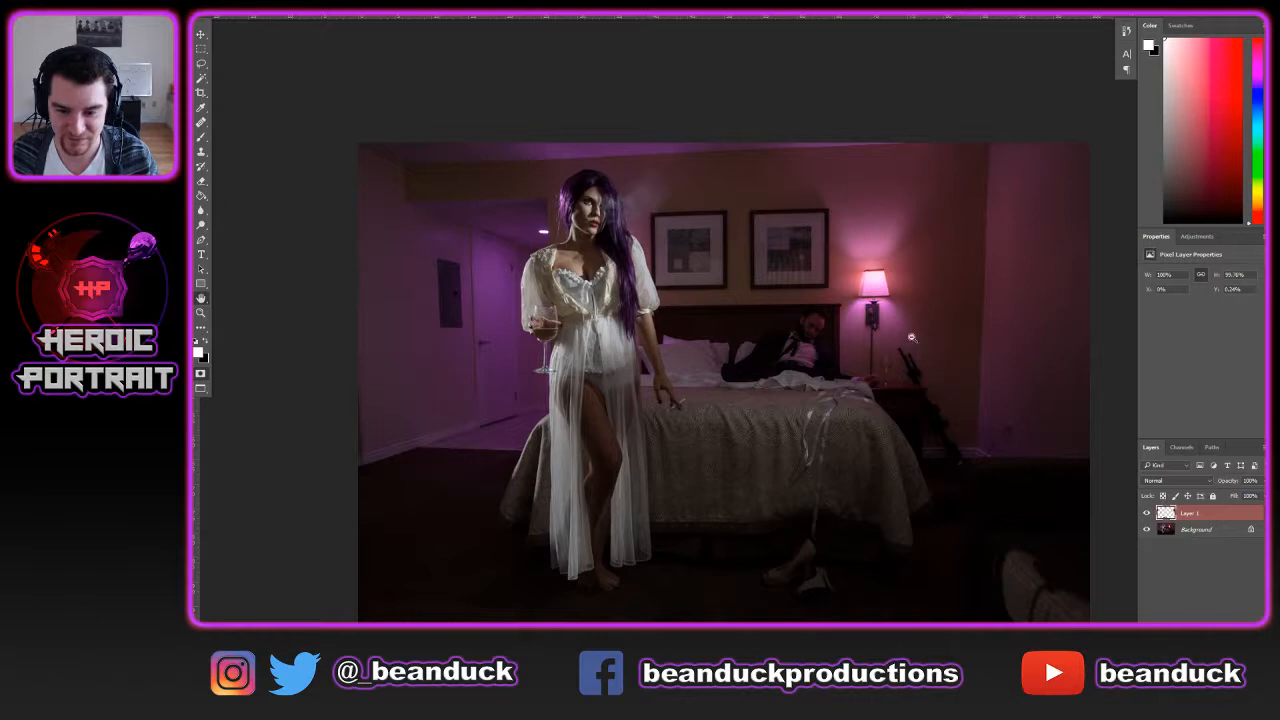
drag(911, 338, 888, 360)
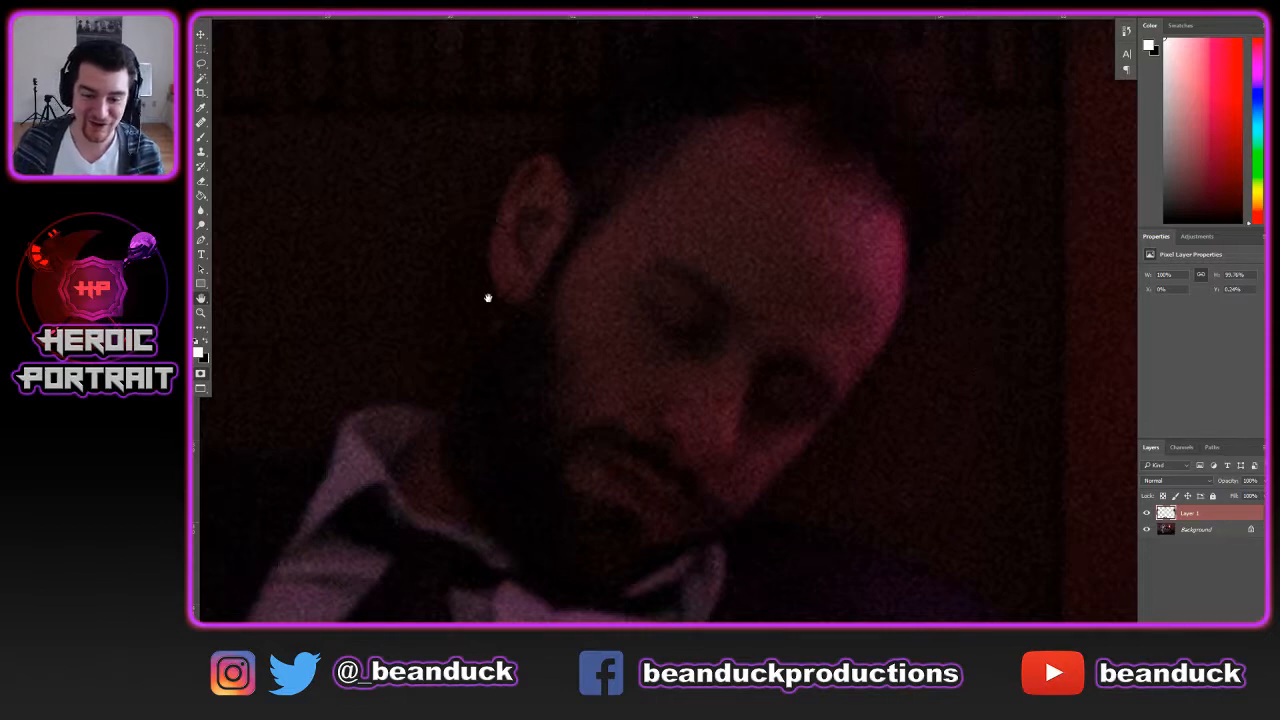
scroll(885, 497, down, 6)
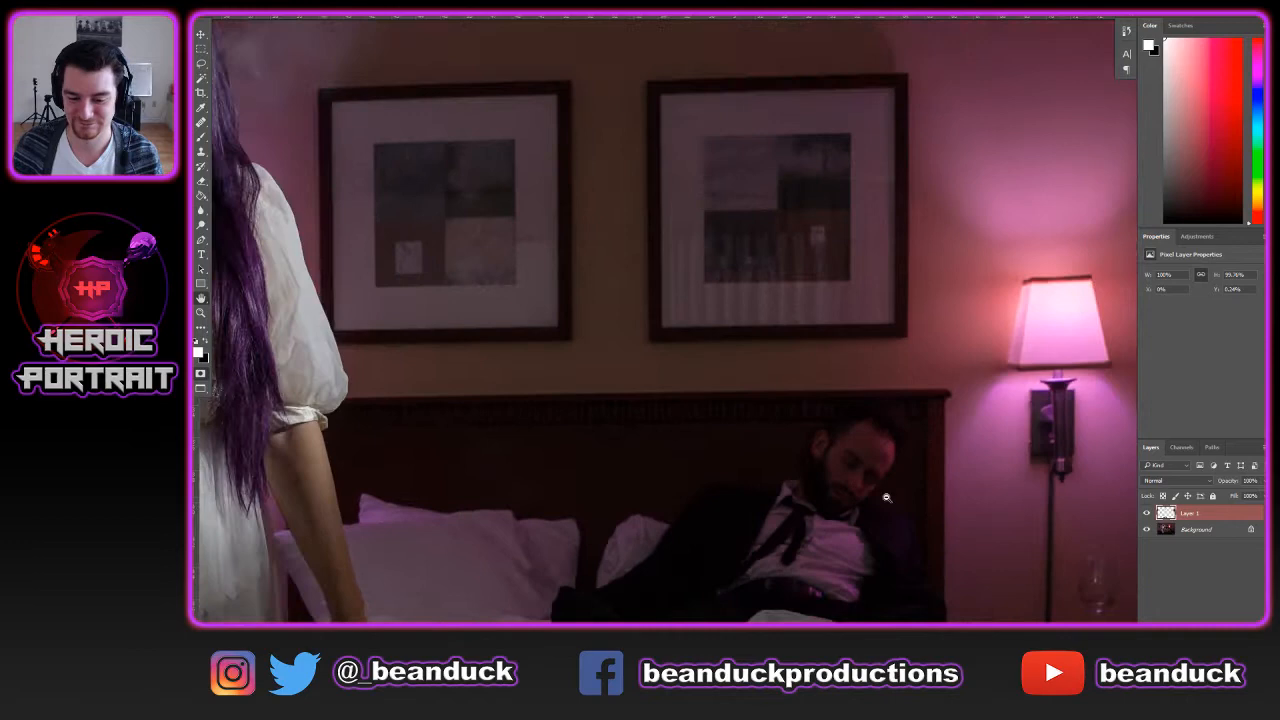
drag(885, 497, 871, 299)
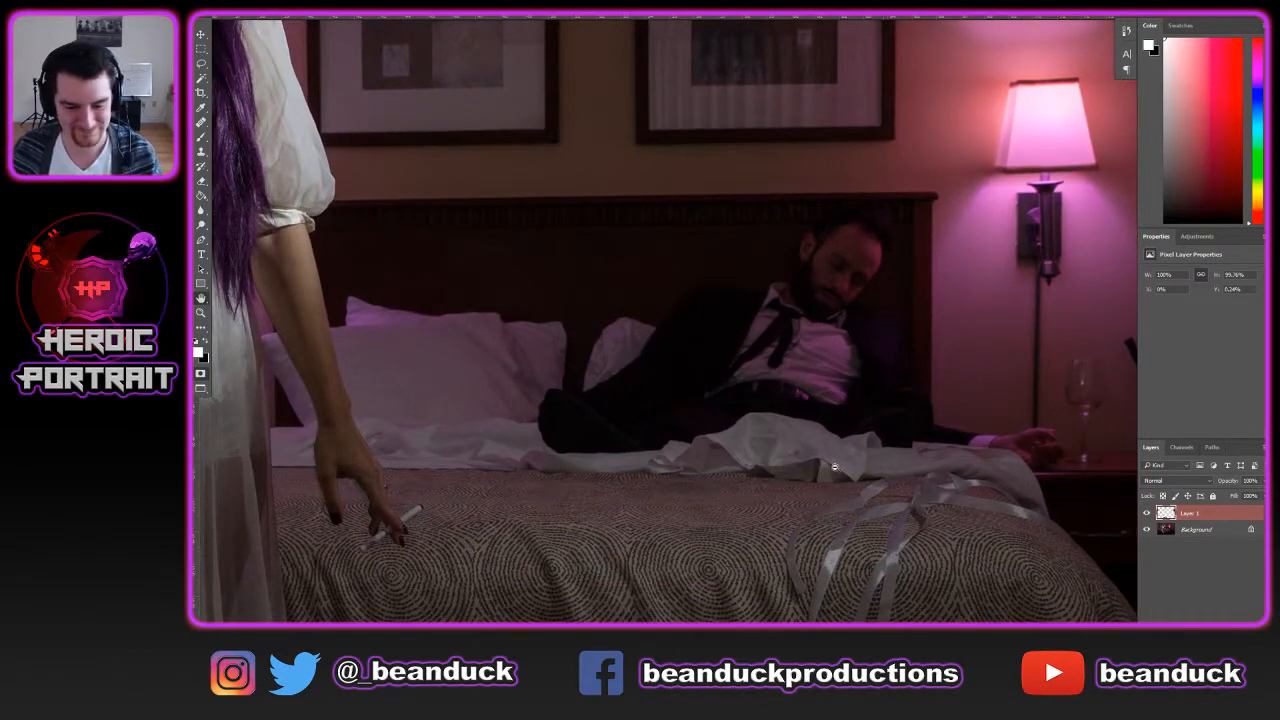
drag(617, 456, 883, 353)
scroll(883, 353, down, 2)
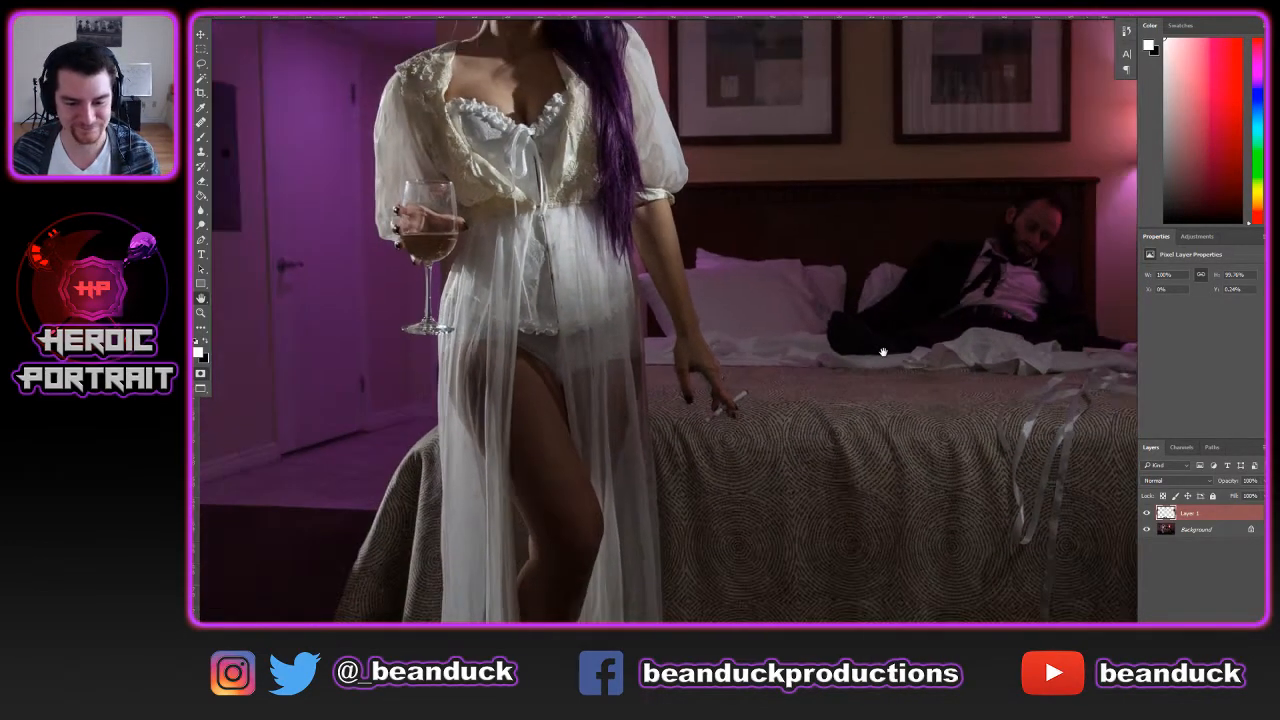
scroll(883, 353, down, 1)
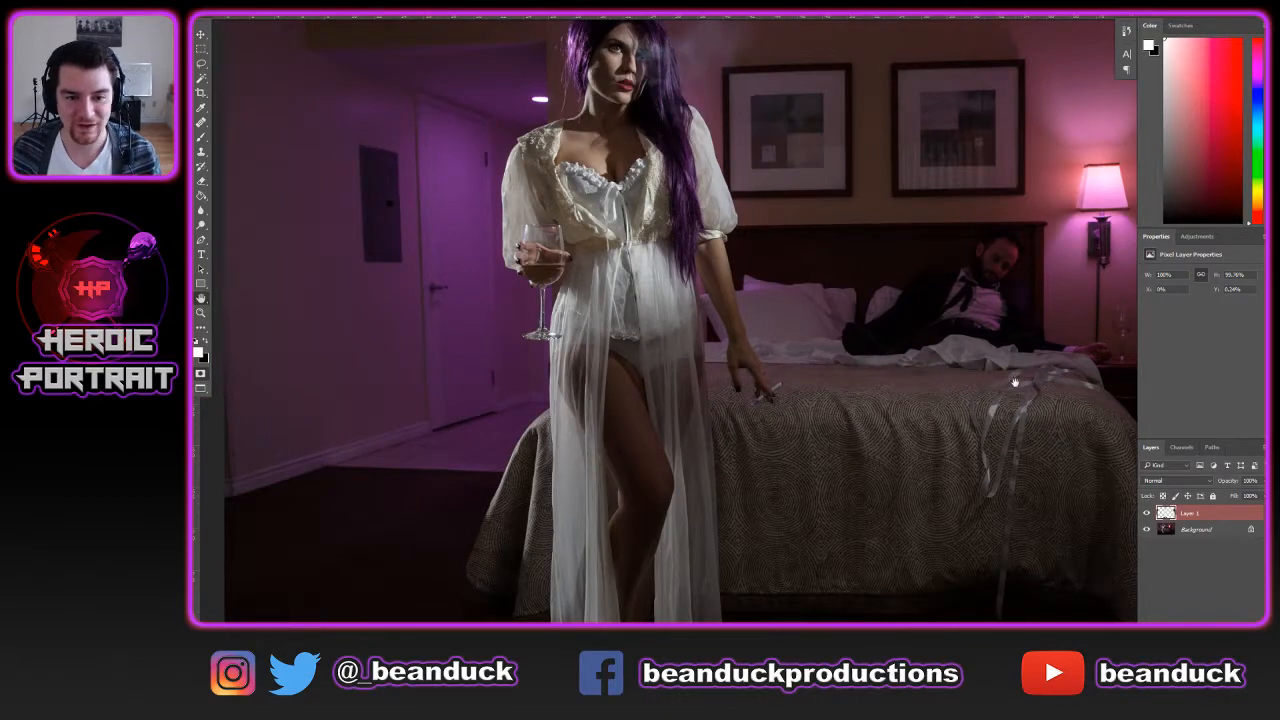
drag(497, 253, 785, 437)
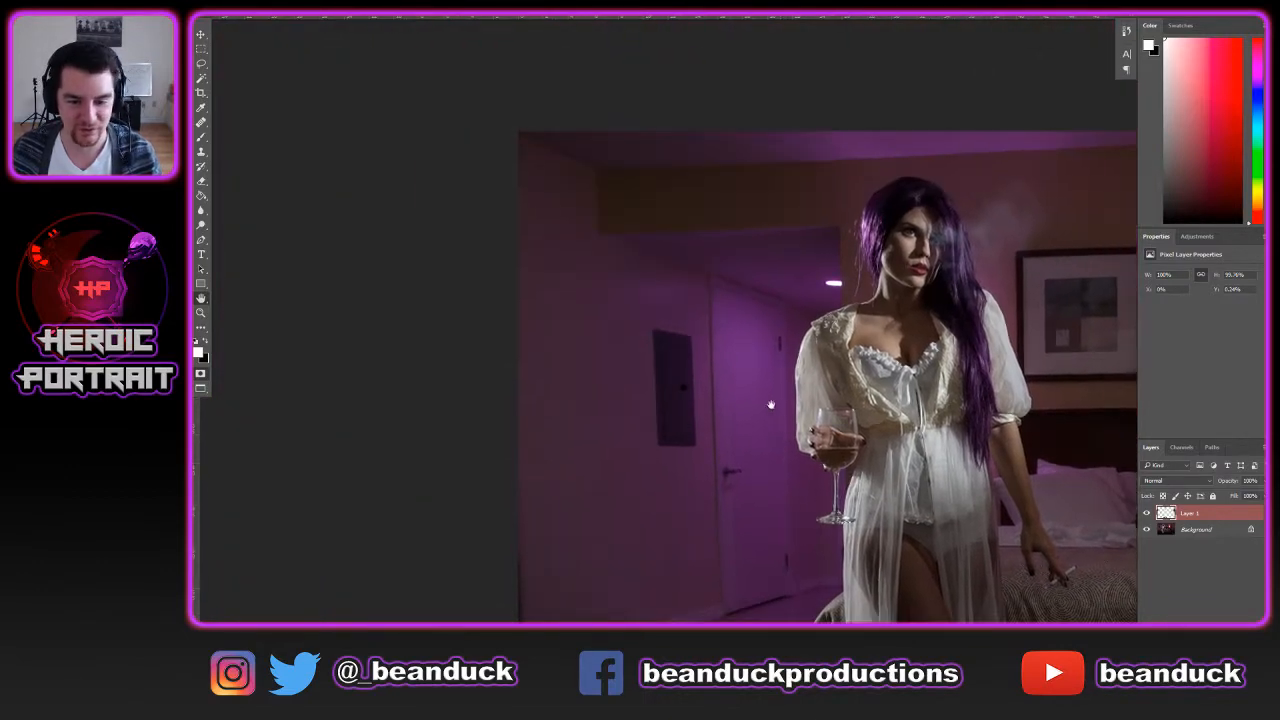
scroll(693, 376, up, 2)
scroll(713, 360, down, 2)
scroll(900, 396, down, 1)
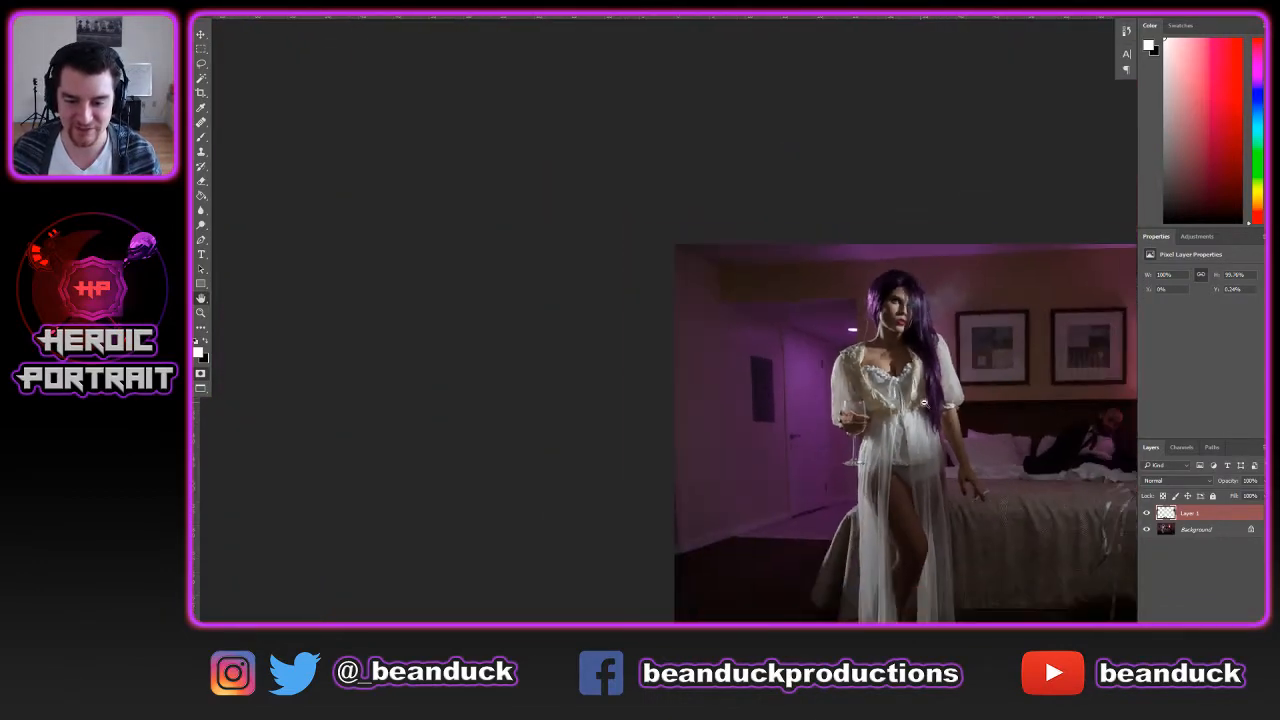
drag(900, 396, 595, 335)
scroll(616, 336, up, 1)
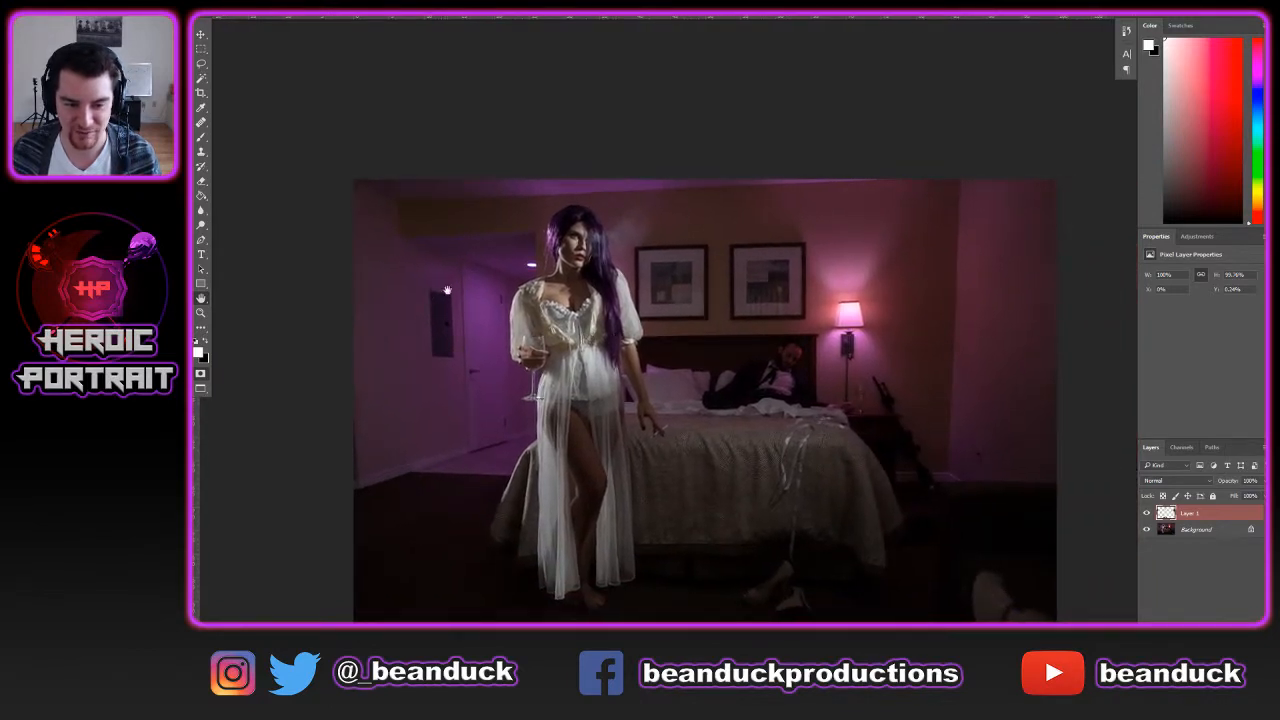
key(b)
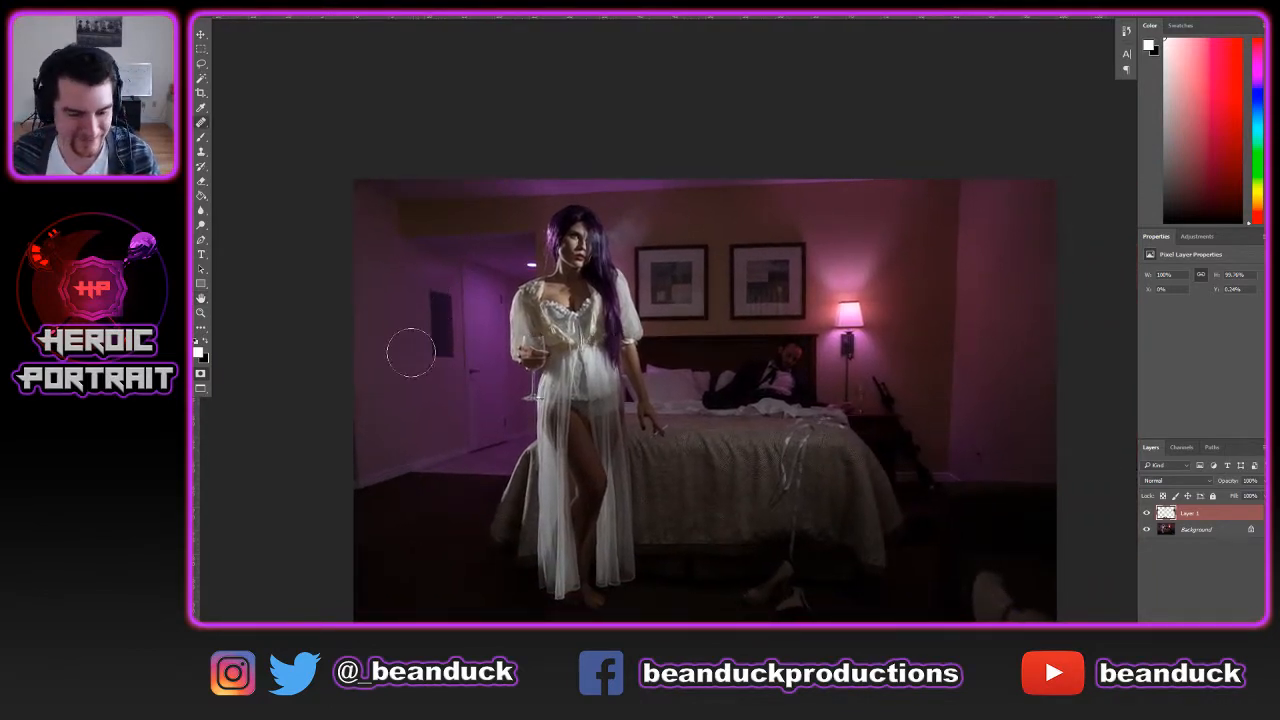
click(430, 306)
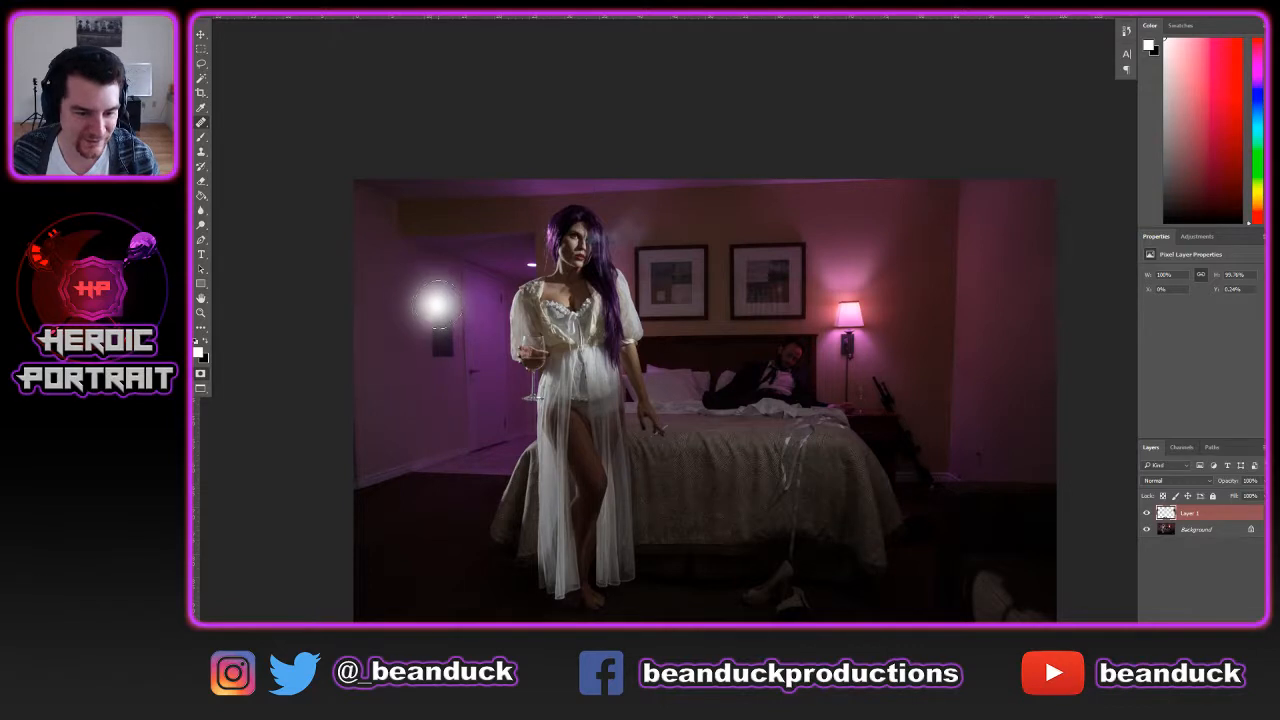
click(433, 300)
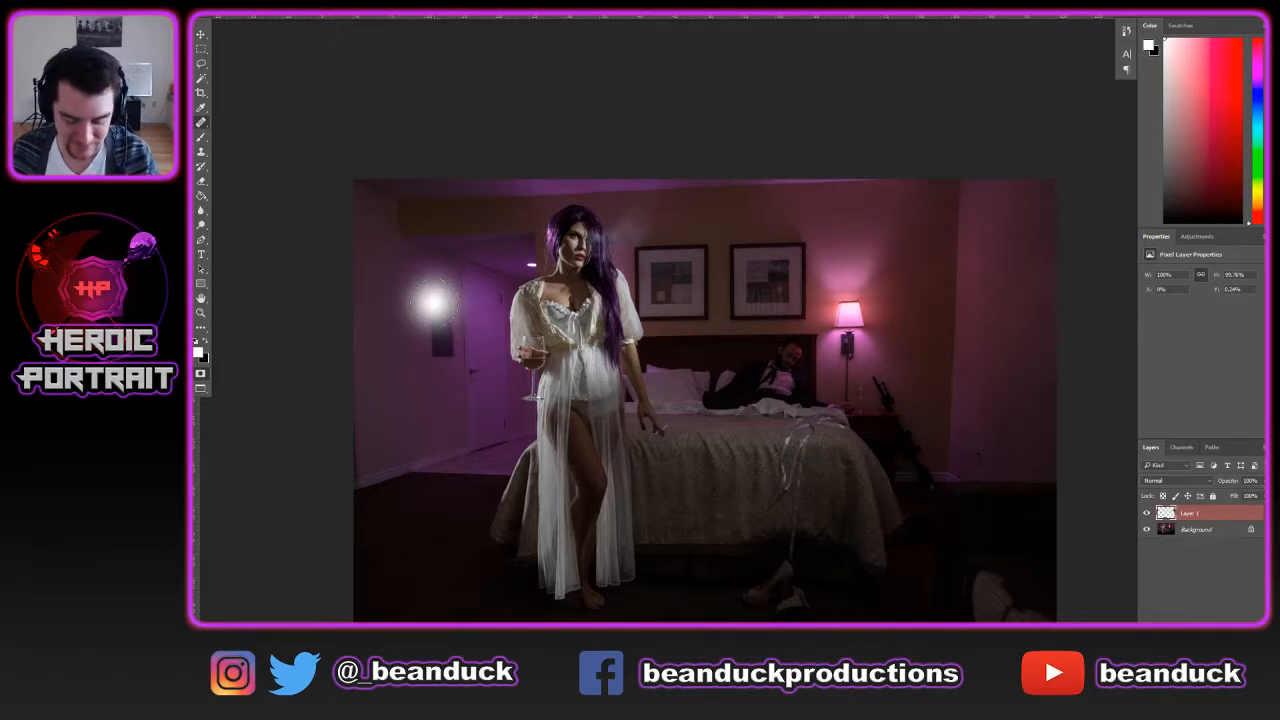
key(ctrl+z)
key(ctrl+z)
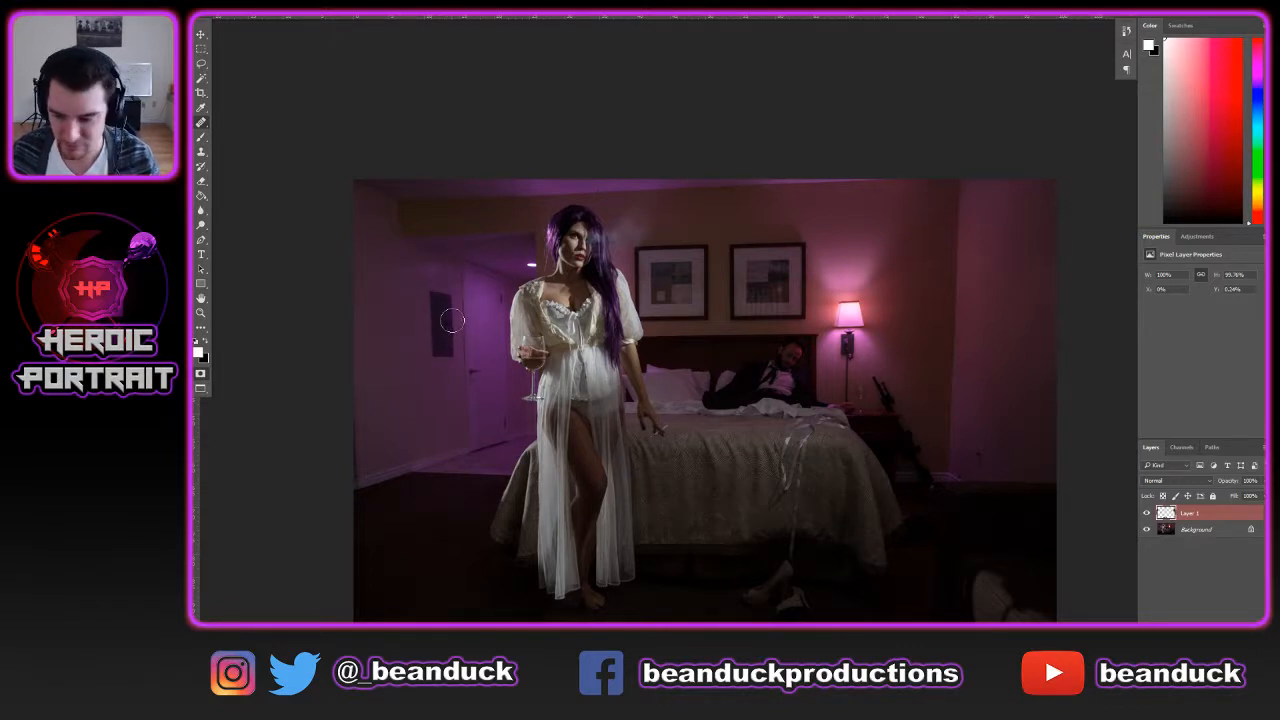
click(640, 218)
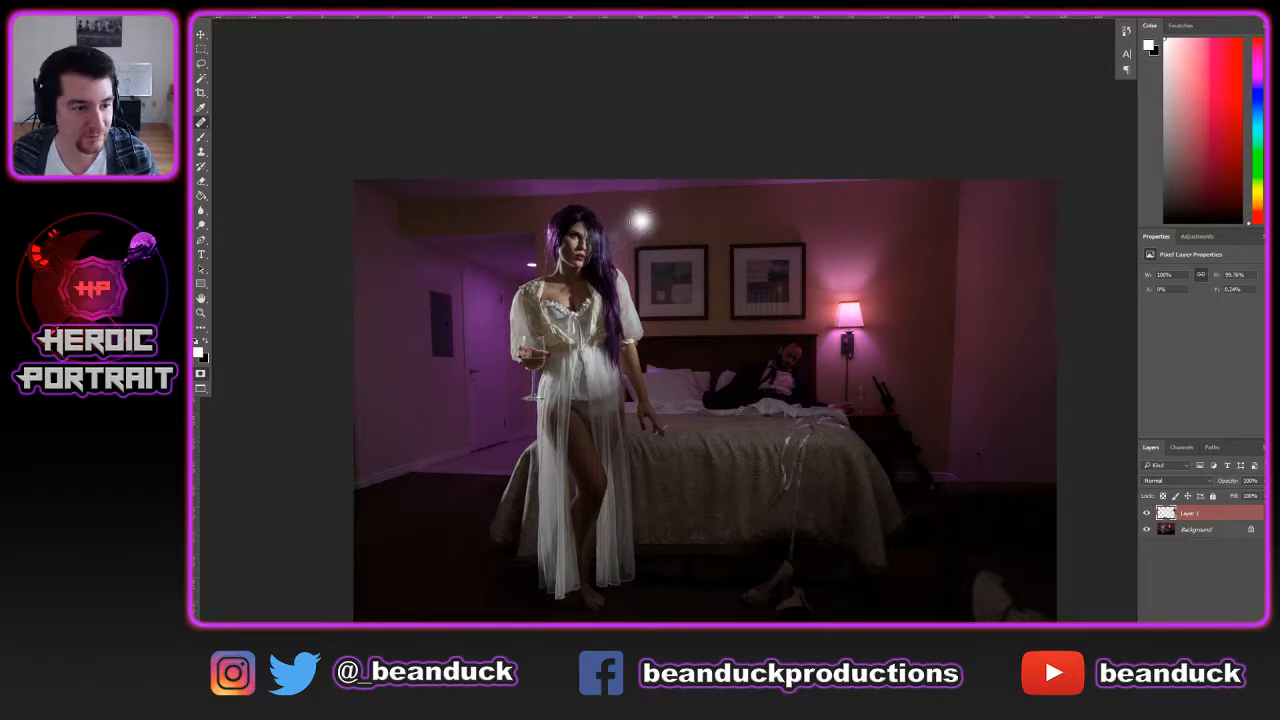
key(ctrl+z)
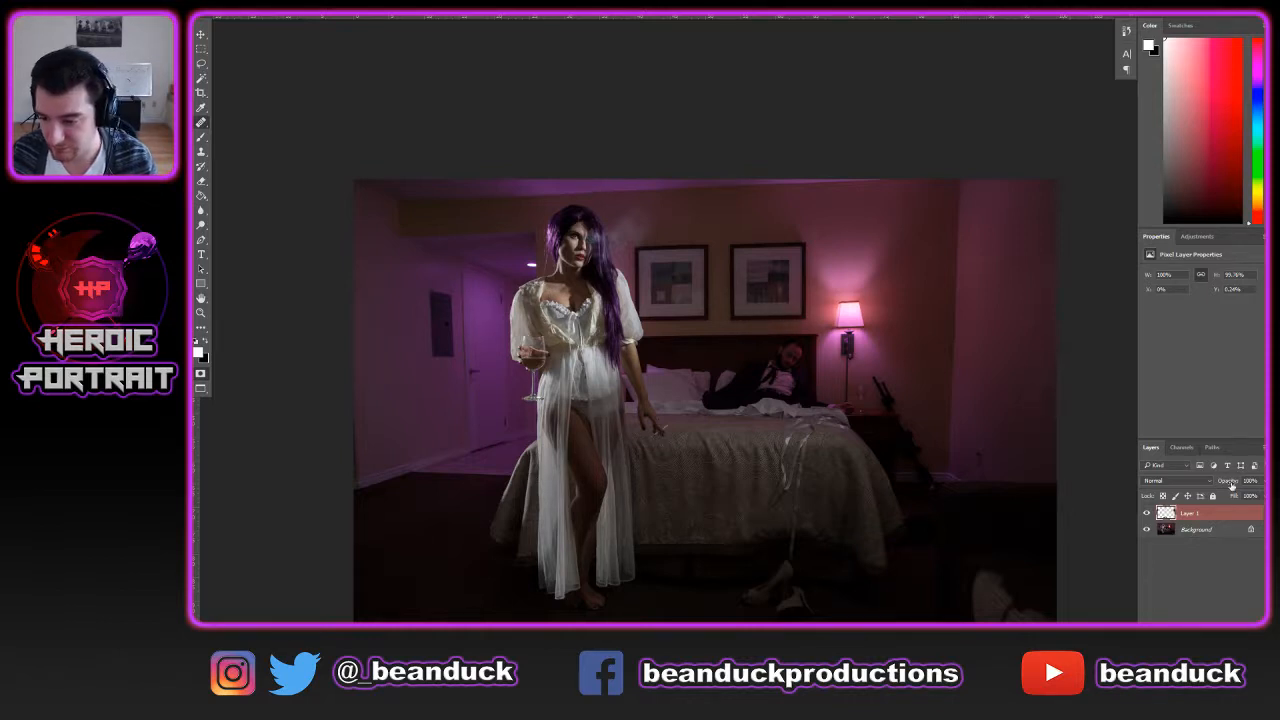
Try to heal away the dark panel on the purple wall beside the door, sampling the clean wall below it
key(x)
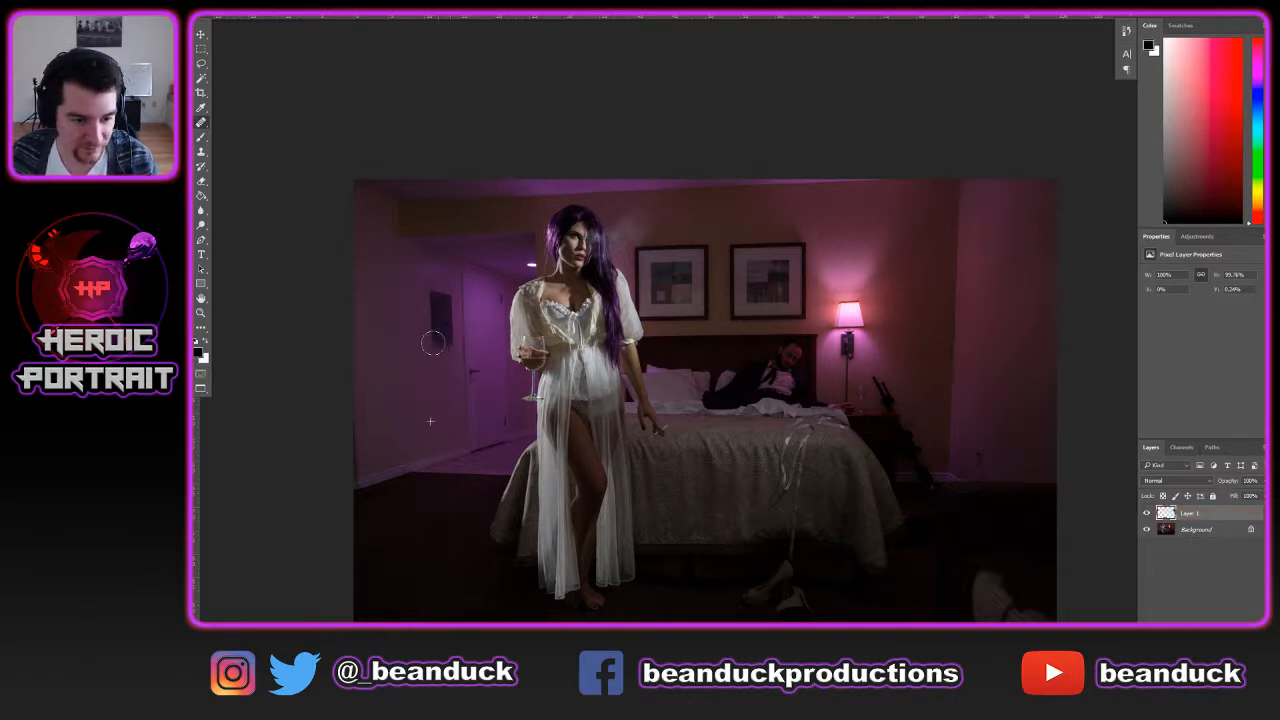
mouse_move(440, 321)
mouse_down()
mouse_move(445, 293)
mouse_move(431, 346)
mouse_move(448, 408)
mouse_up()
alt+click(448, 408)
mouse_move(442, 292)
mouse_down()
mouse_move(448, 343)
mouse_move(435, 289)
mouse_move(432, 366)
mouse_move(447, 352)
mouse_move(430, 353)
mouse_move(446, 350)
mouse_move(435, 299)
mouse_move(428, 349)
mouse_move(432, 296)
mouse_up()
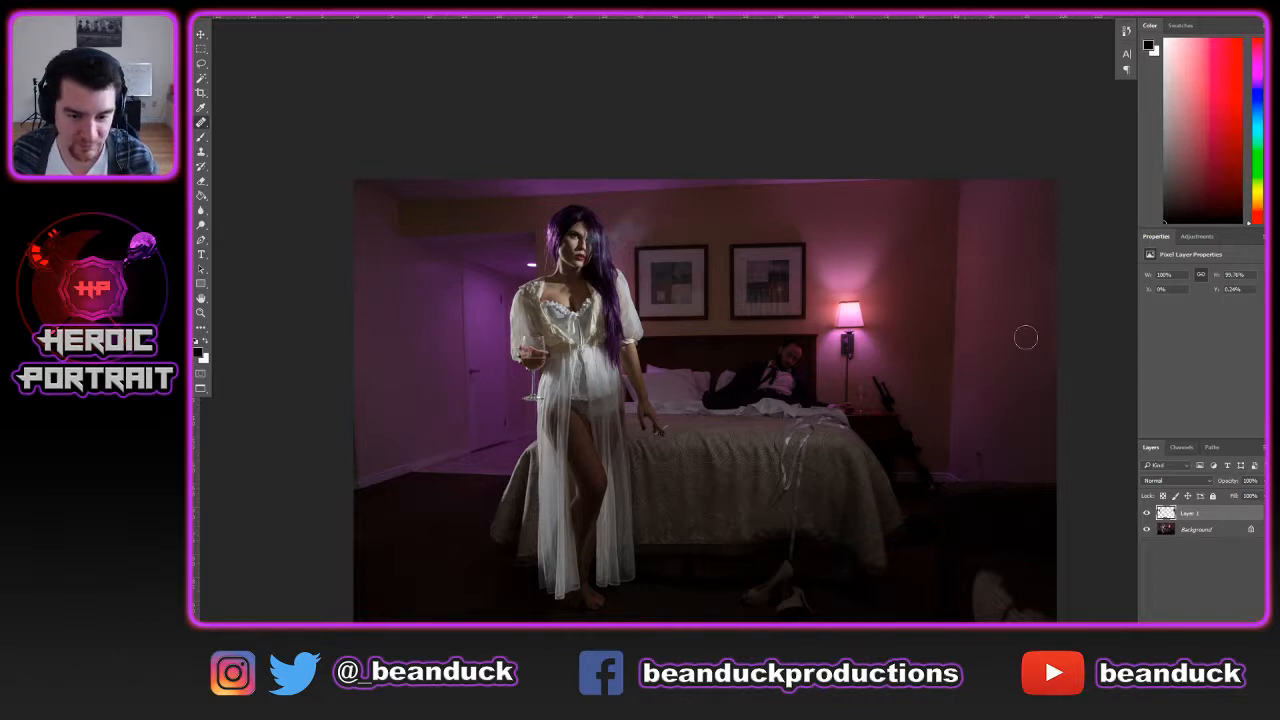
Compare the whole portrait with and without the wall panel by repeatedly undoing and redoing the heal, leaving it undone
scroll(1032, 356, down, 1)
key(ctrl+z)
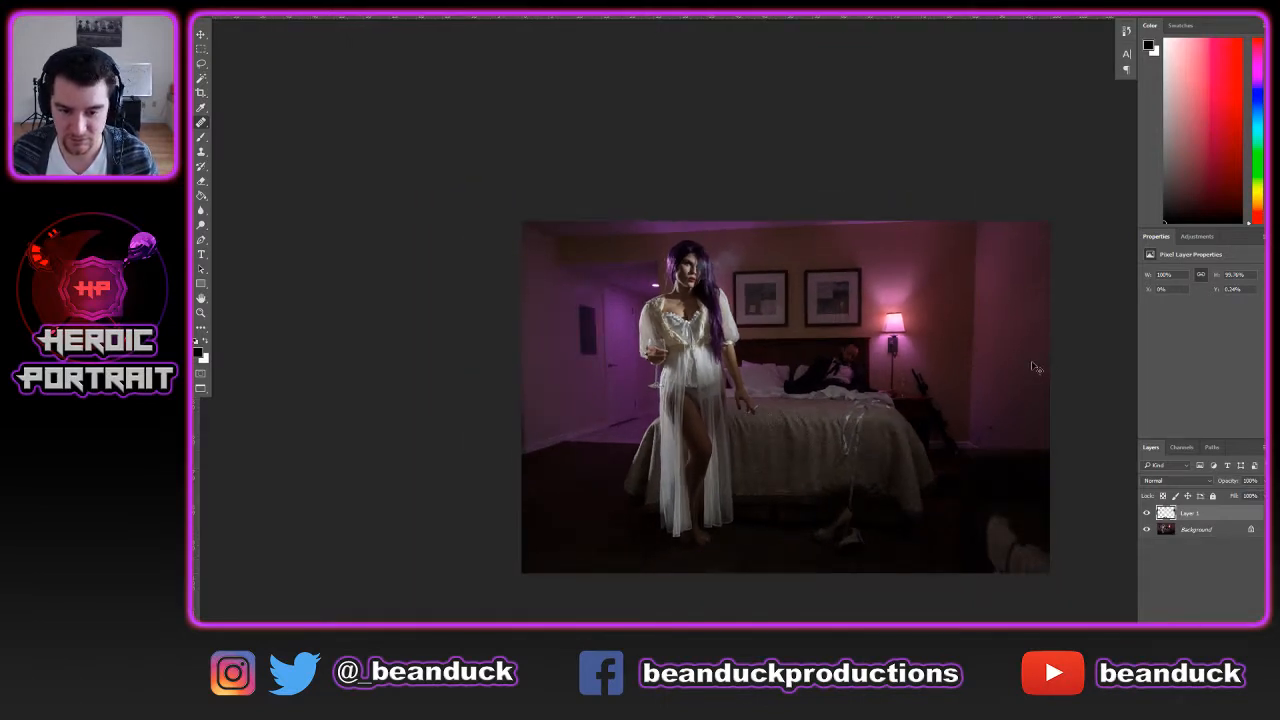
key(ctrl+z)
key(ctrl+z)
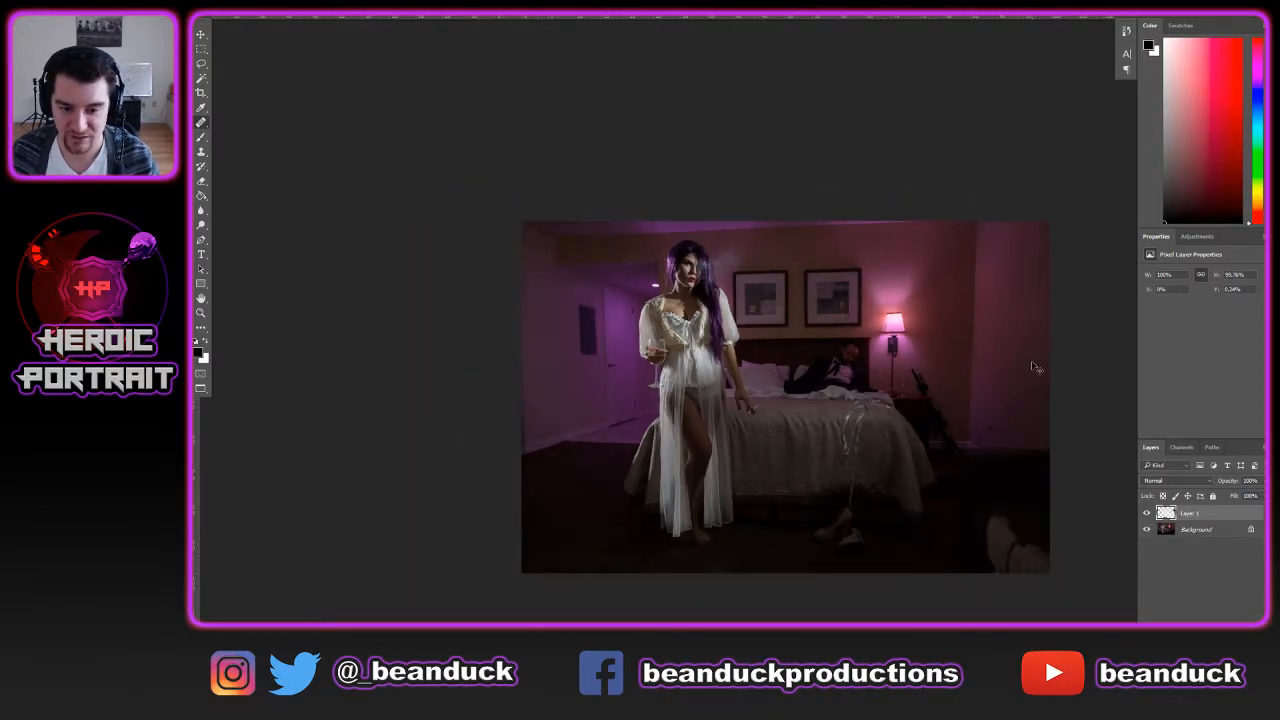
key(ctrl+z)
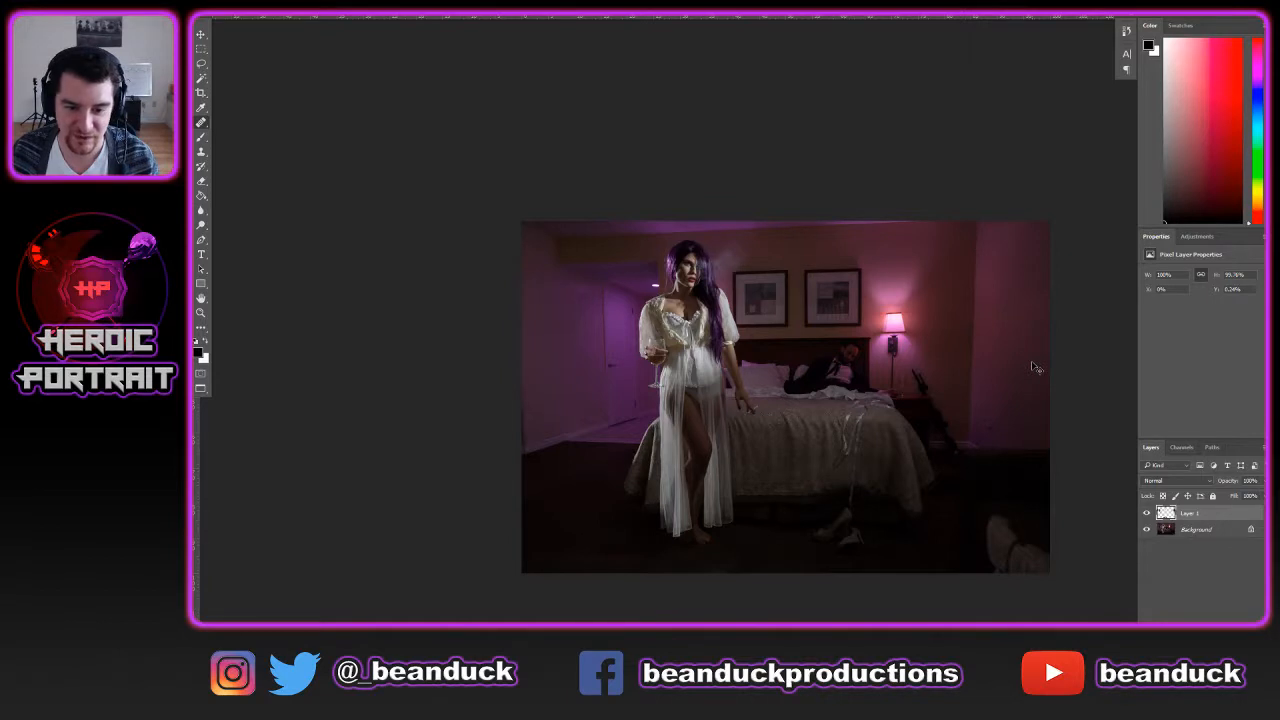
key(ctrl+z)
key(ctrl+z)
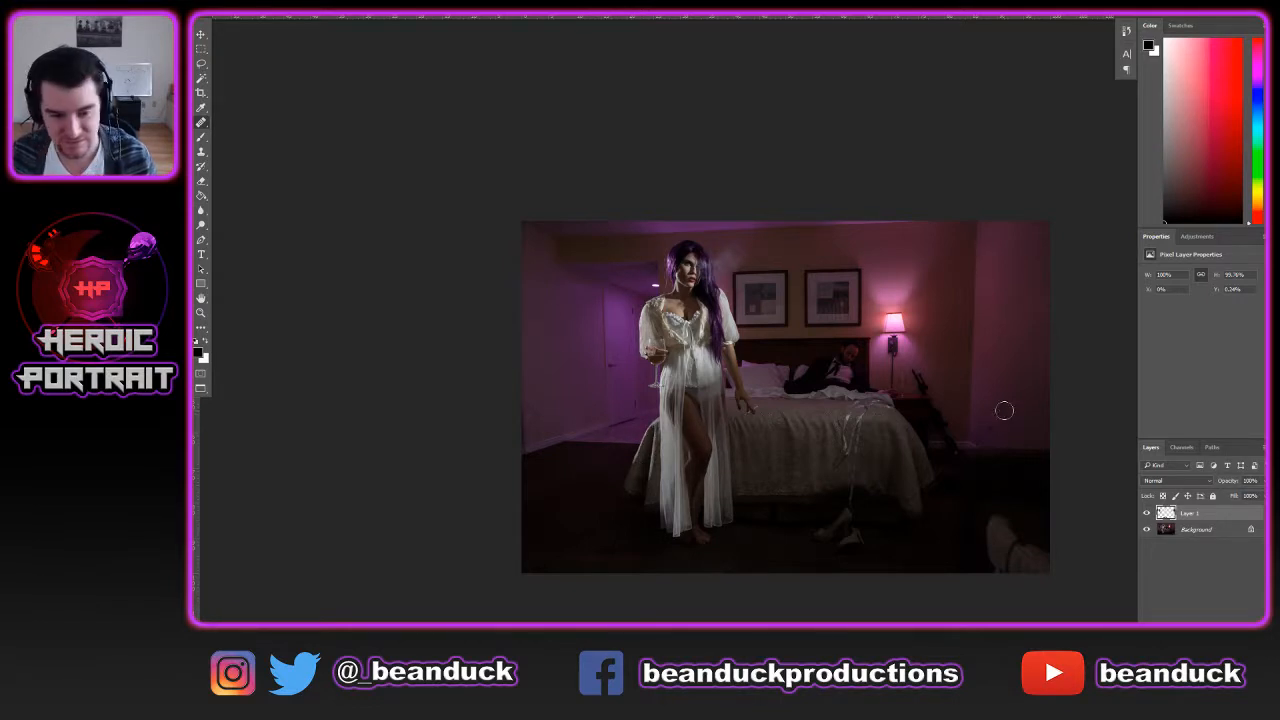
key(ctrl+z)
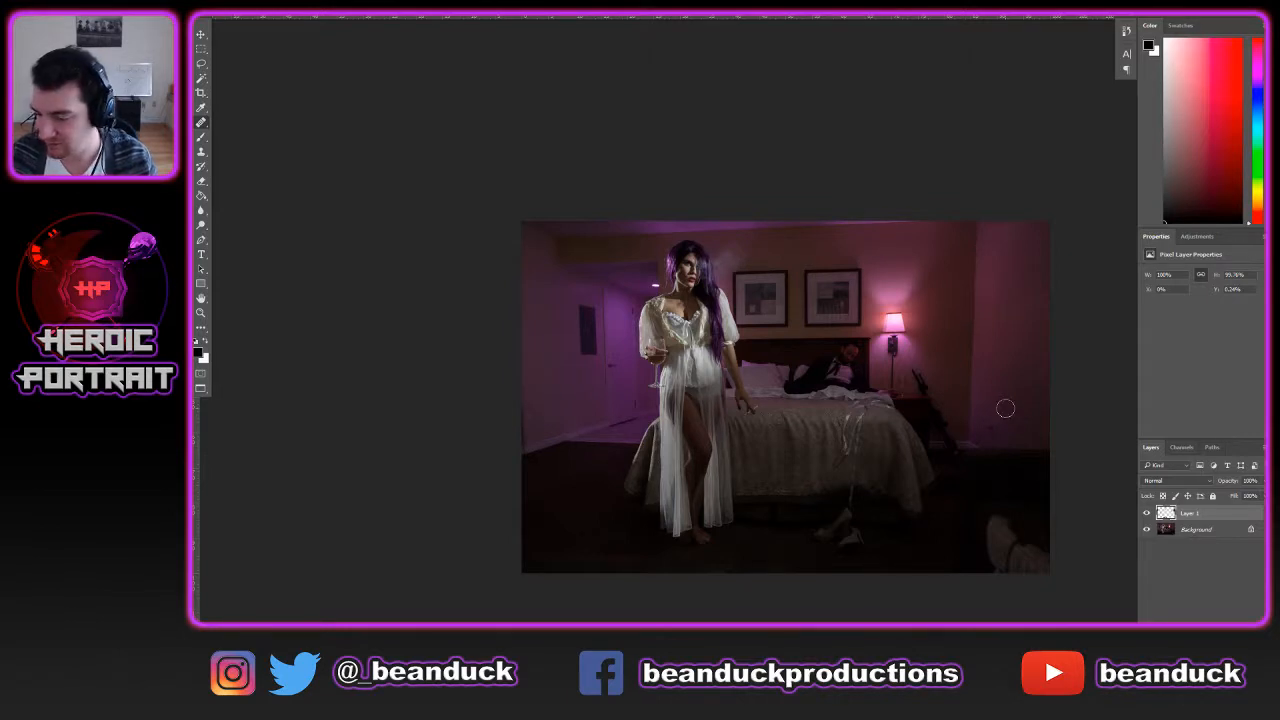
drag(1003, 409, 915, 400)
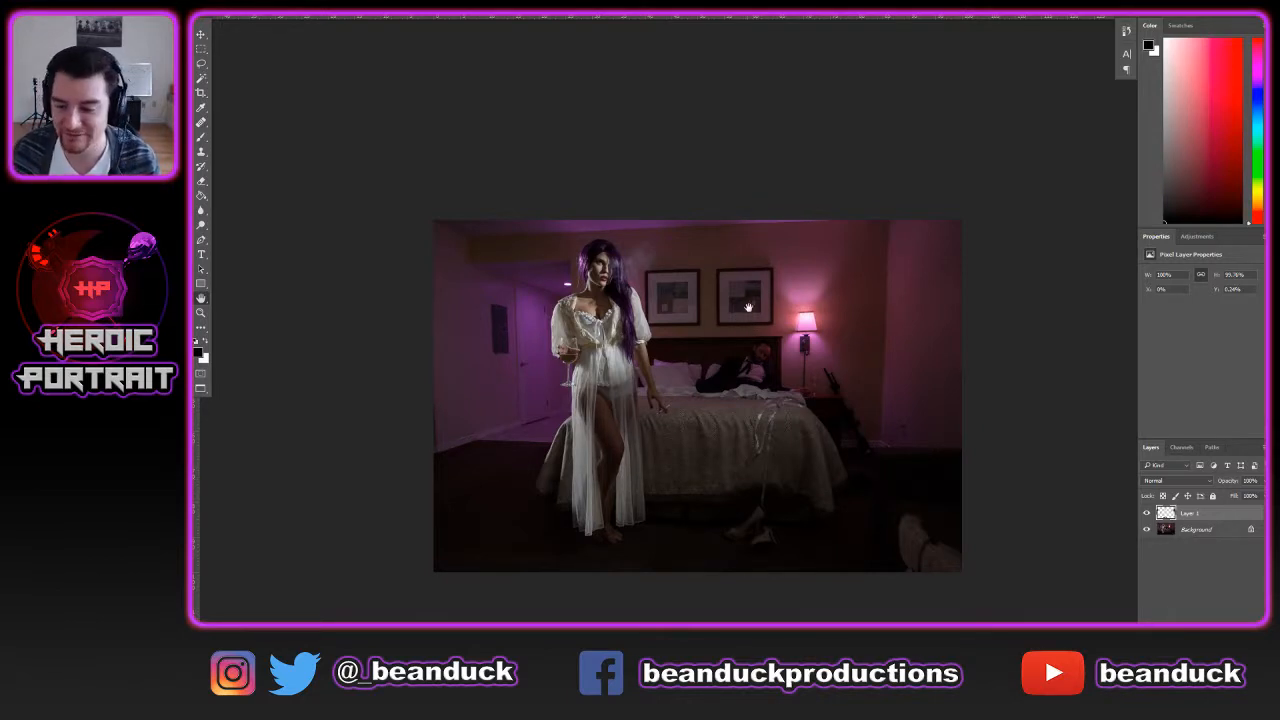
key(e)
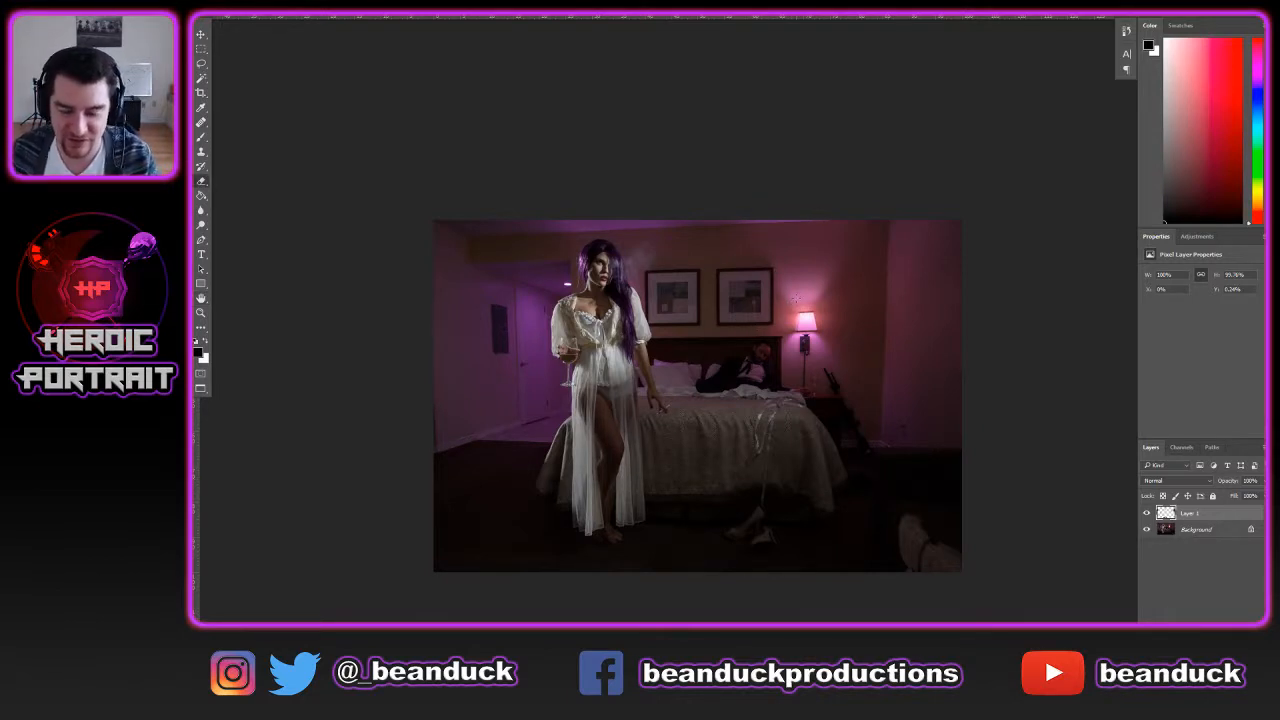
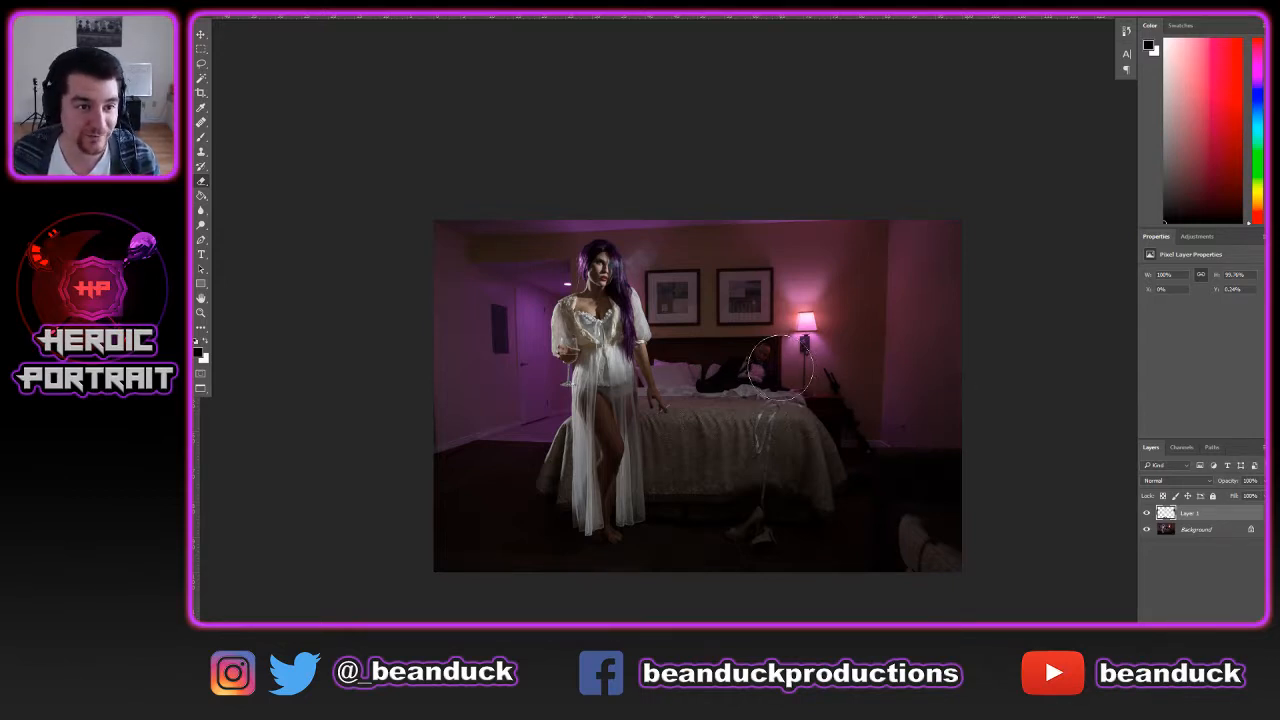
key(e)
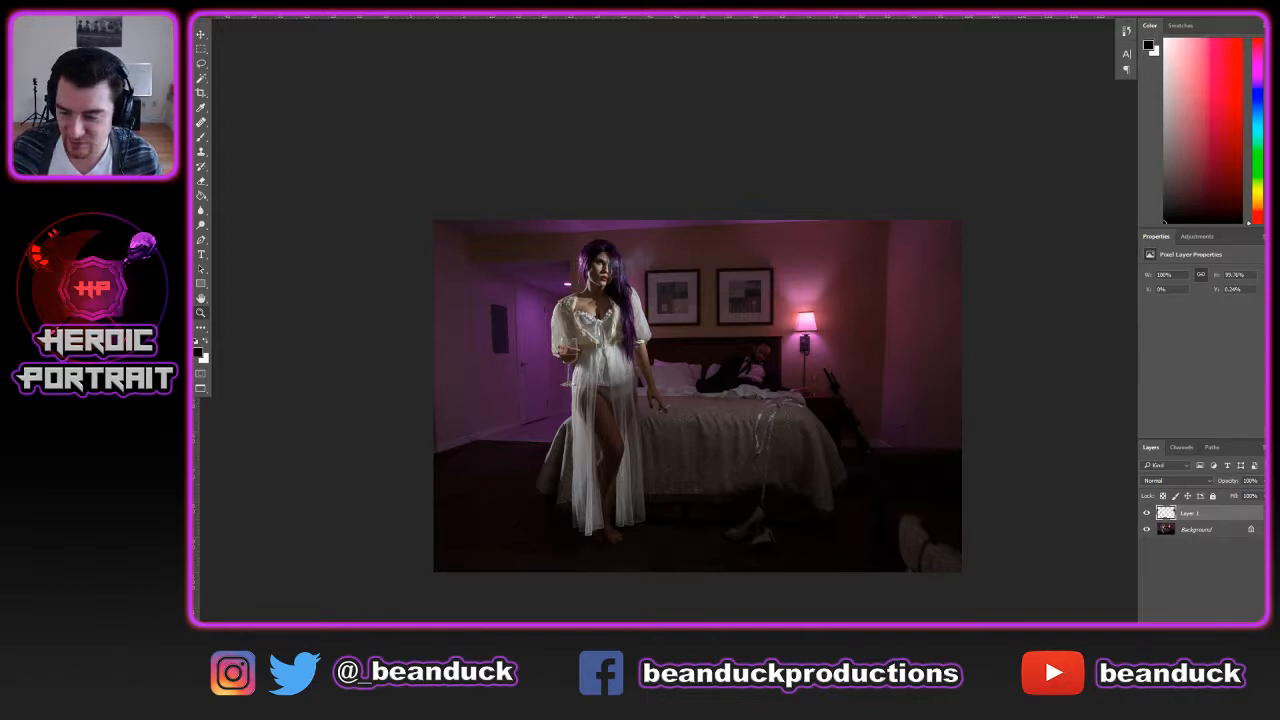
Add a Curves and a Color Balance adjustment layer above the retouching layer, placing Color Balance below Curves
click(1205, 616)
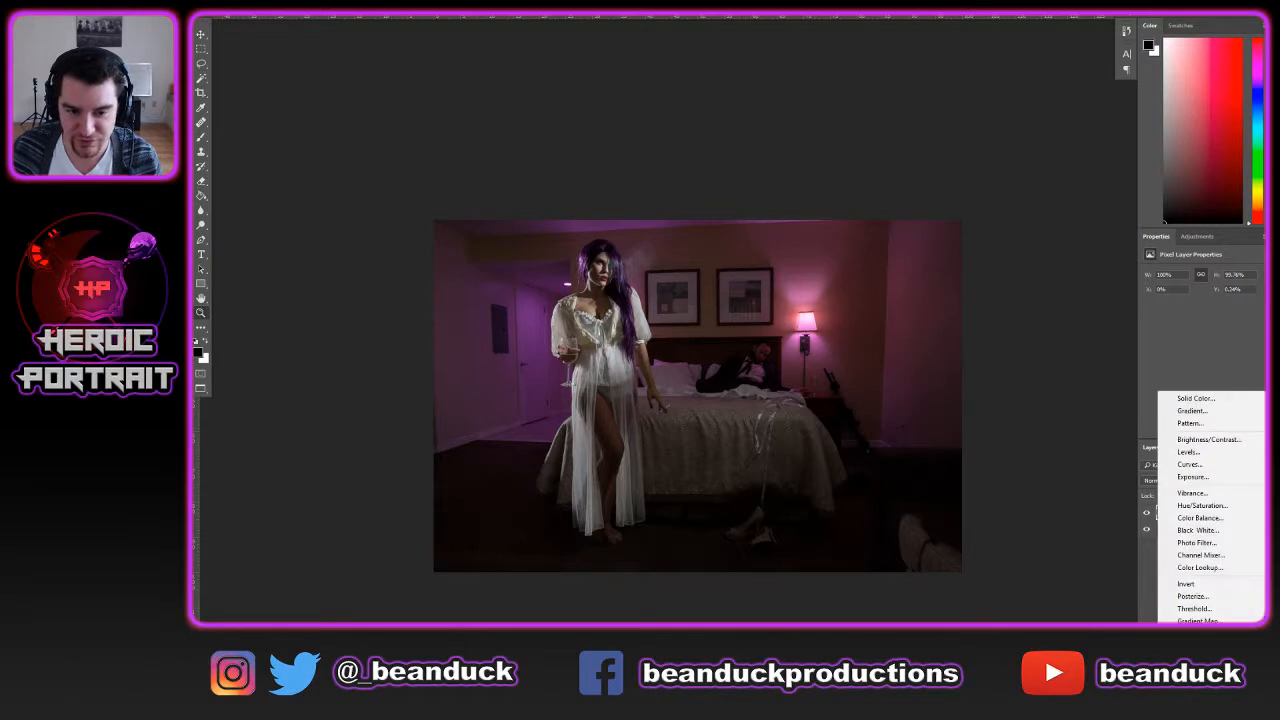
click(1221, 468)
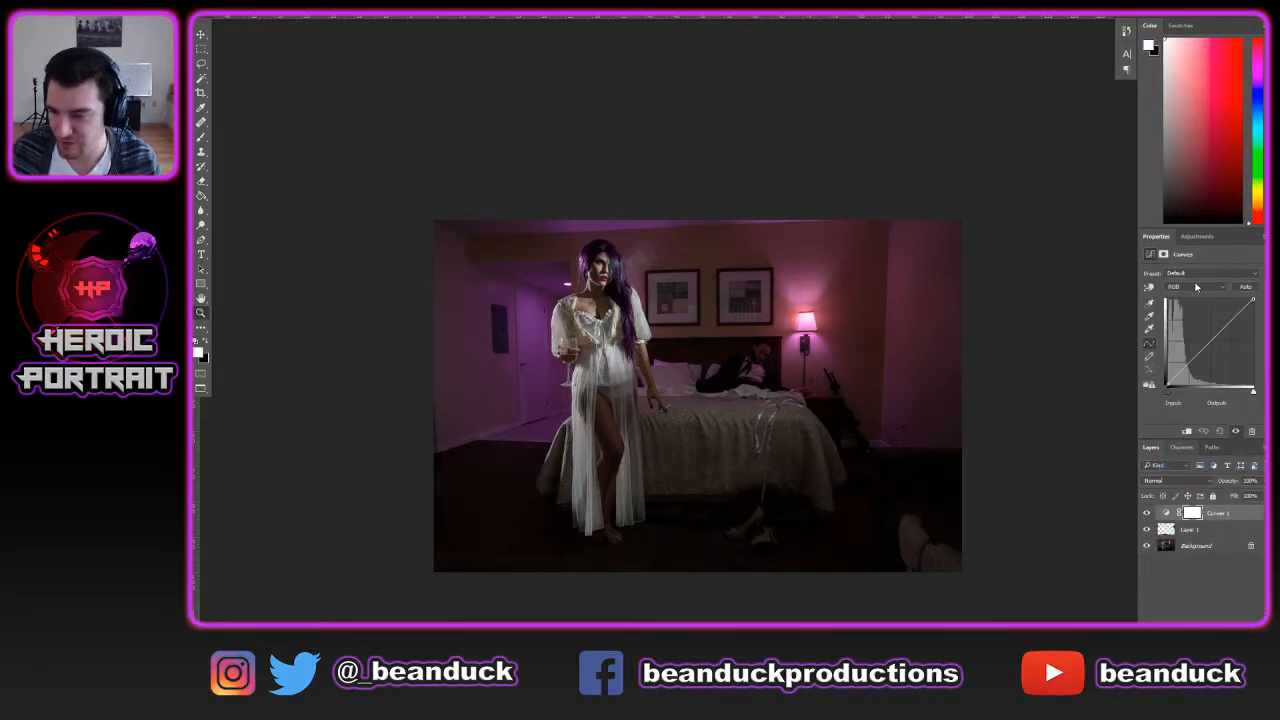
click(1205, 616)
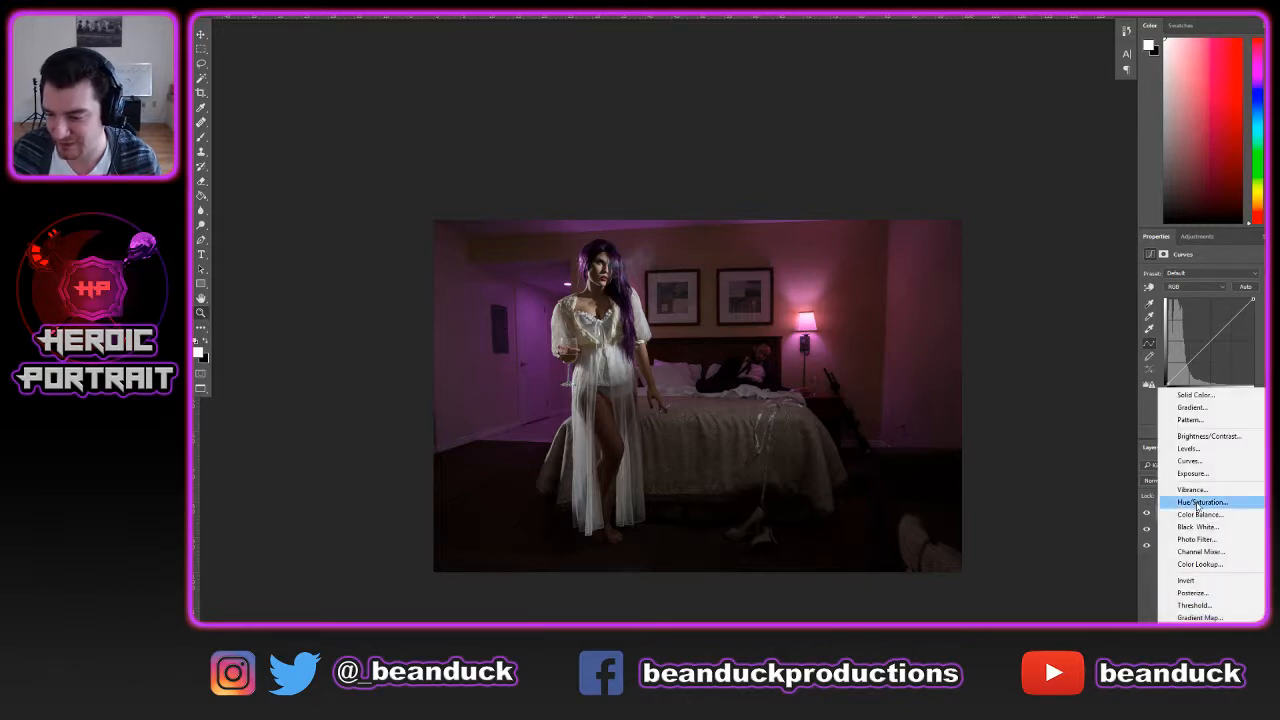
key(Escape)
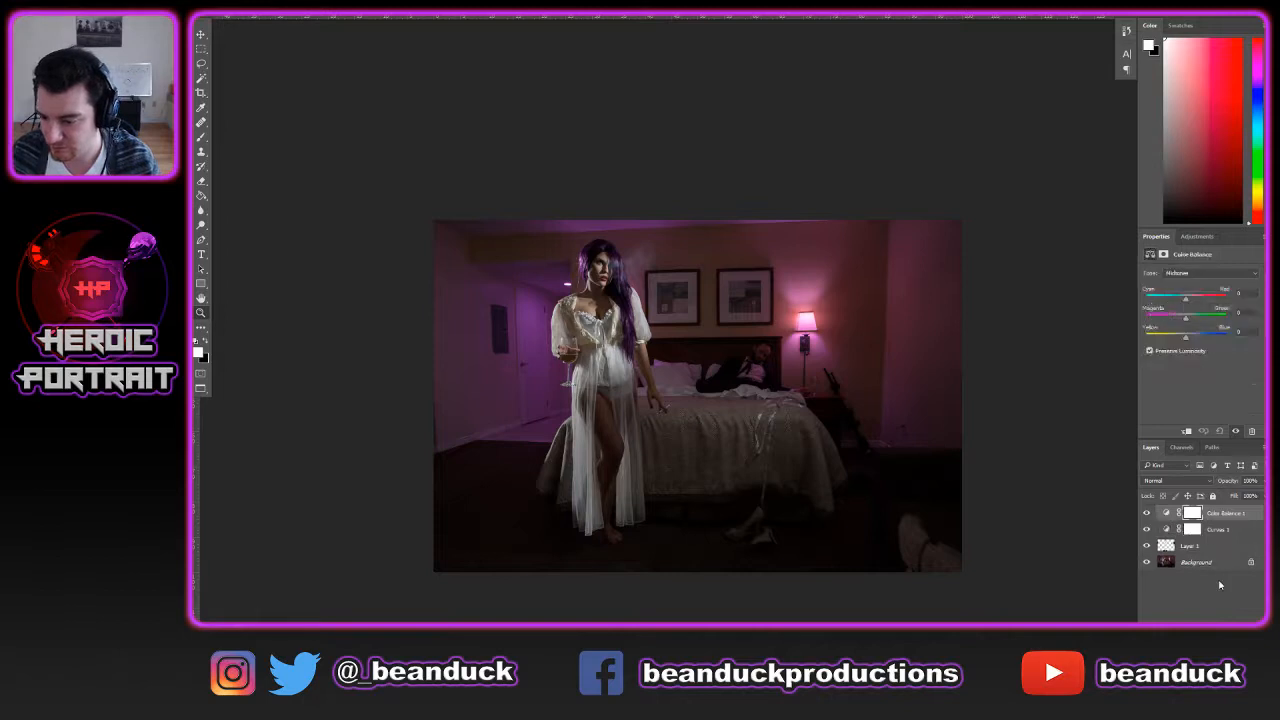
drag(1216, 520, 1218, 545)
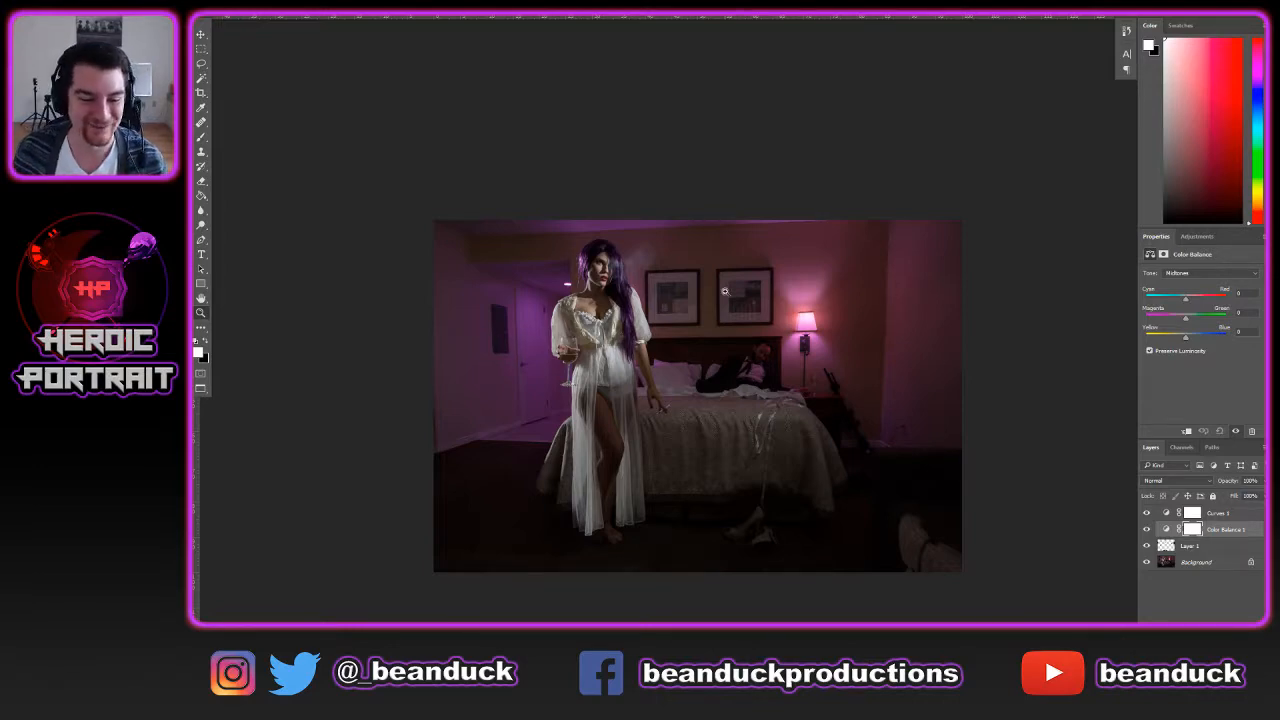
Examine the wall colour around the framed pictures and the lamp up close and across the whole room
click(771, 263)
click(768, 272)
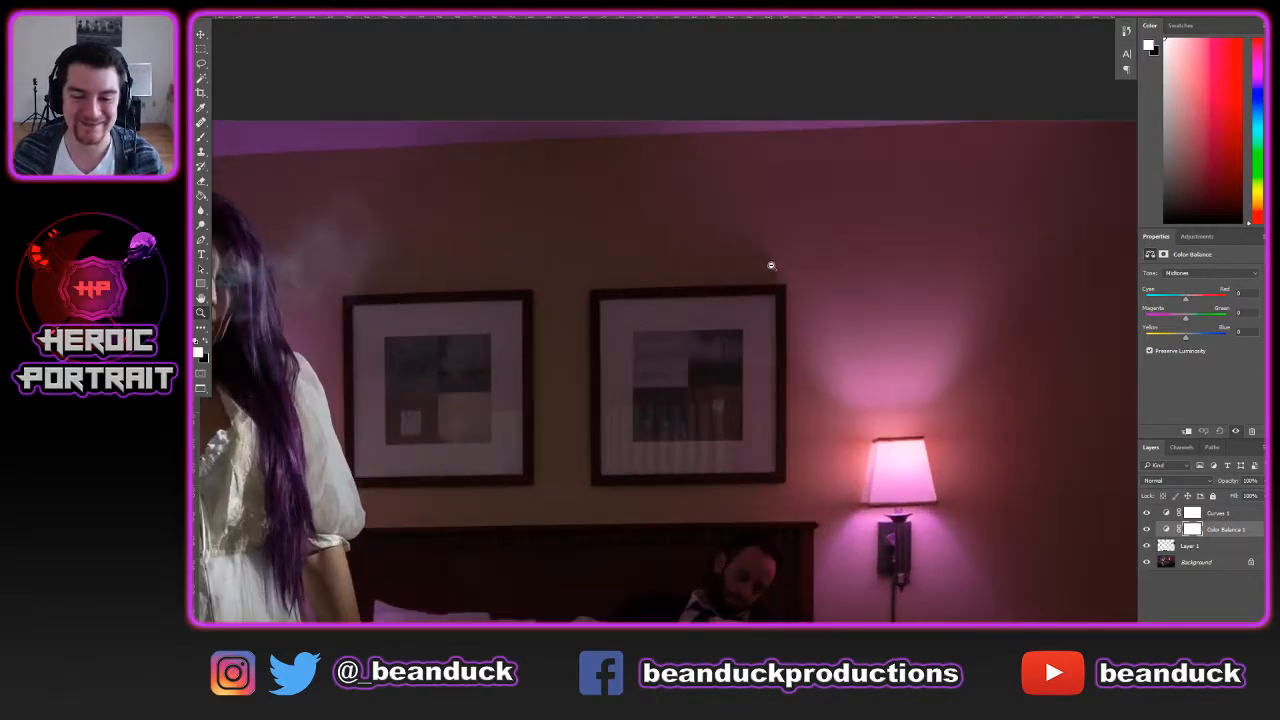
click(775, 325)
alt+click(778, 332)
alt+click(786, 320)
alt+click(795, 315)
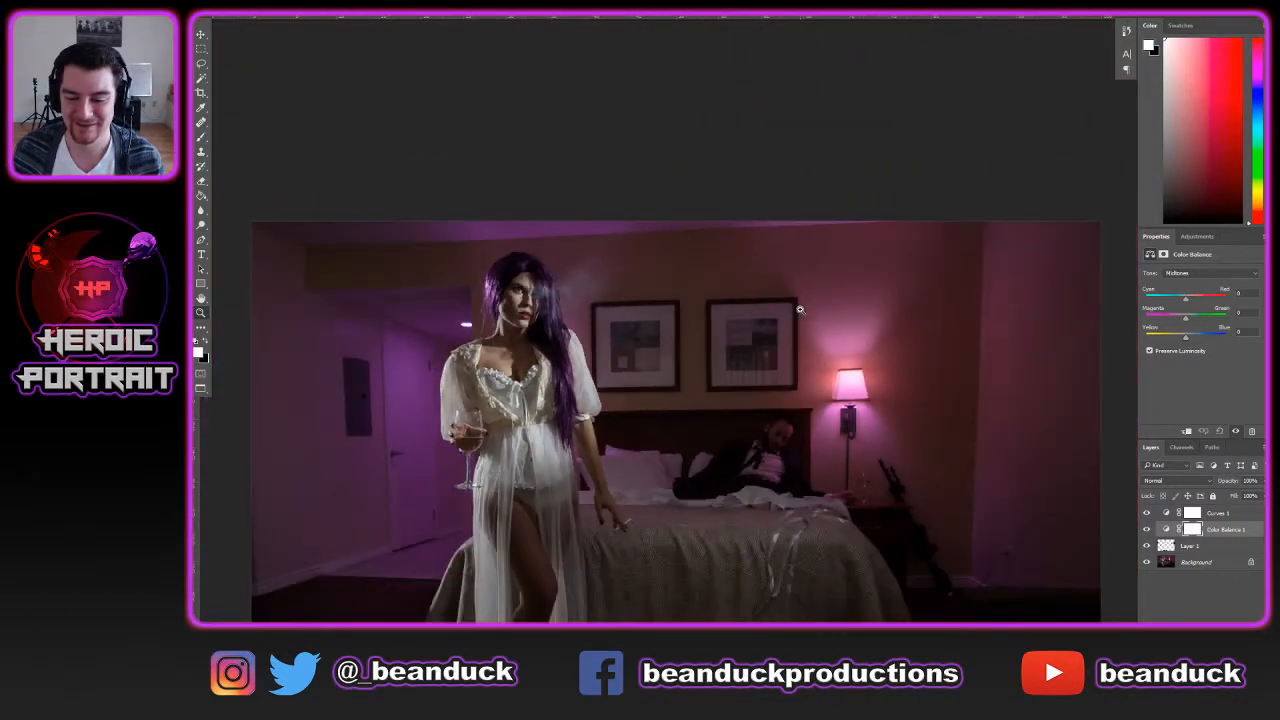
alt+click(806, 308)
scroll(806, 308, down, 1)
scroll(860, 330, down, 2)
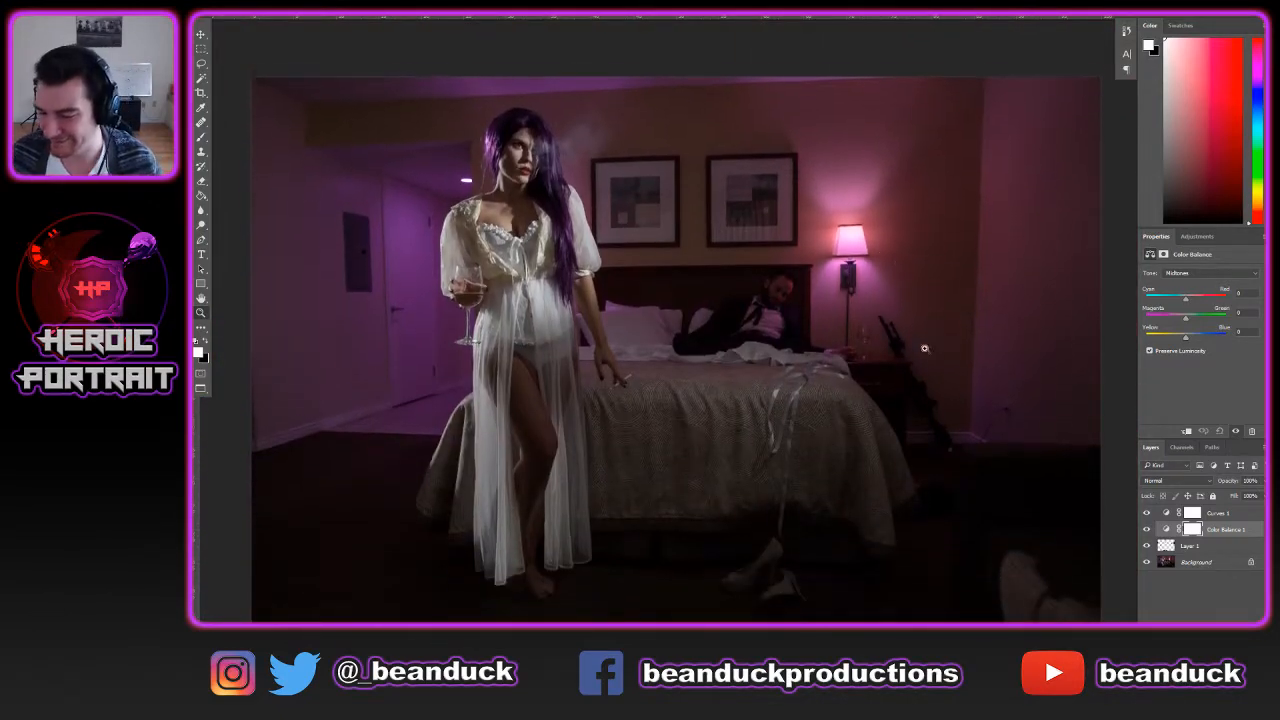
scroll(922, 390, up, 1)
alt+click(920, 386)
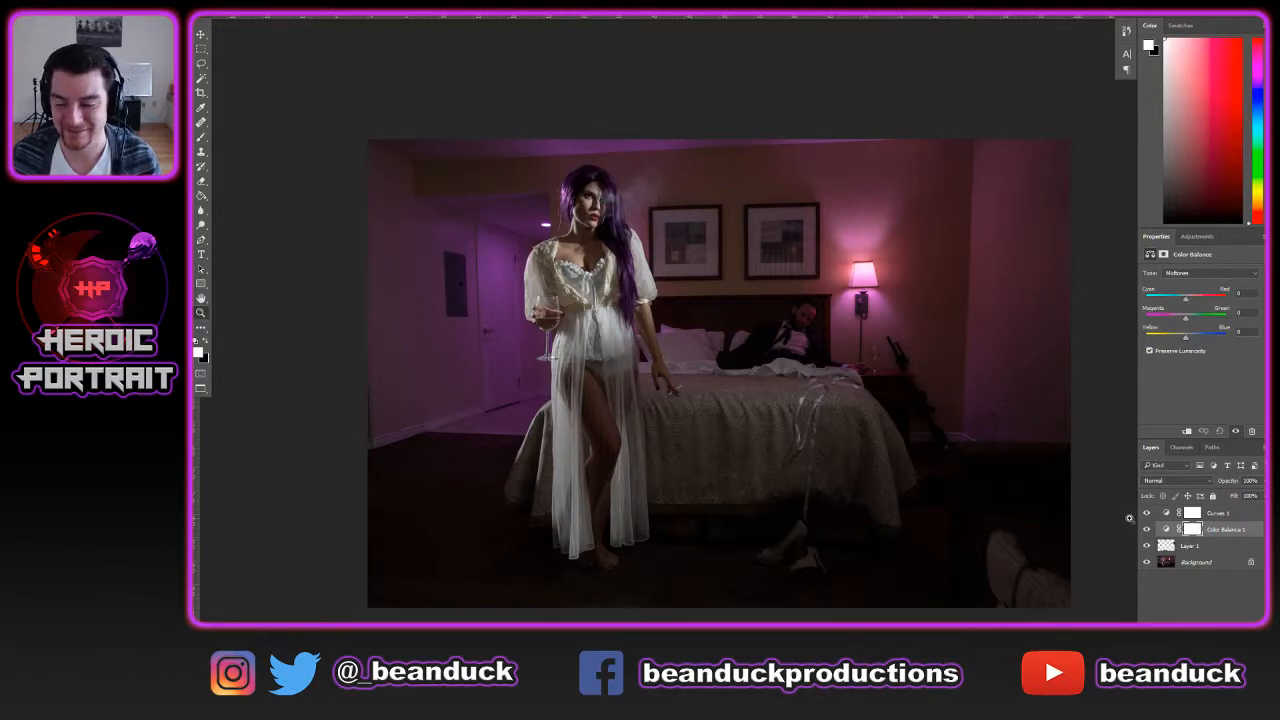
key(x)
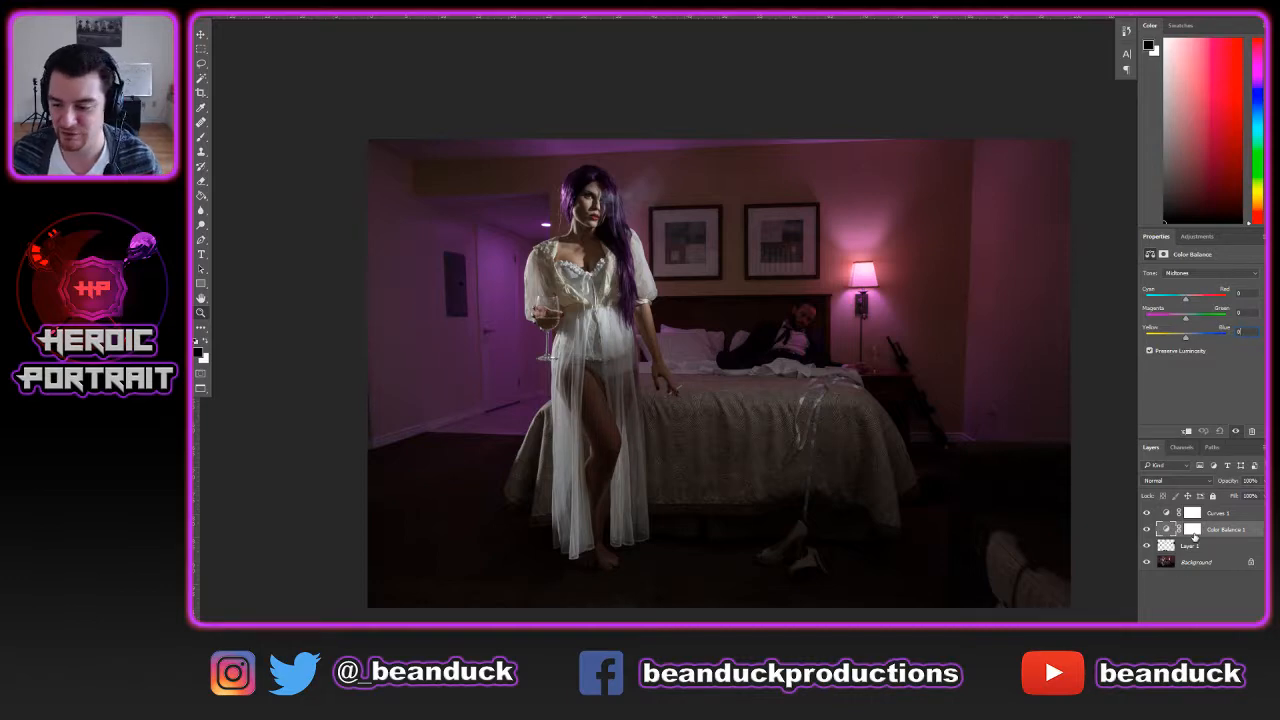
drag(1187, 335, 1229, 348)
key(ctrl+z)
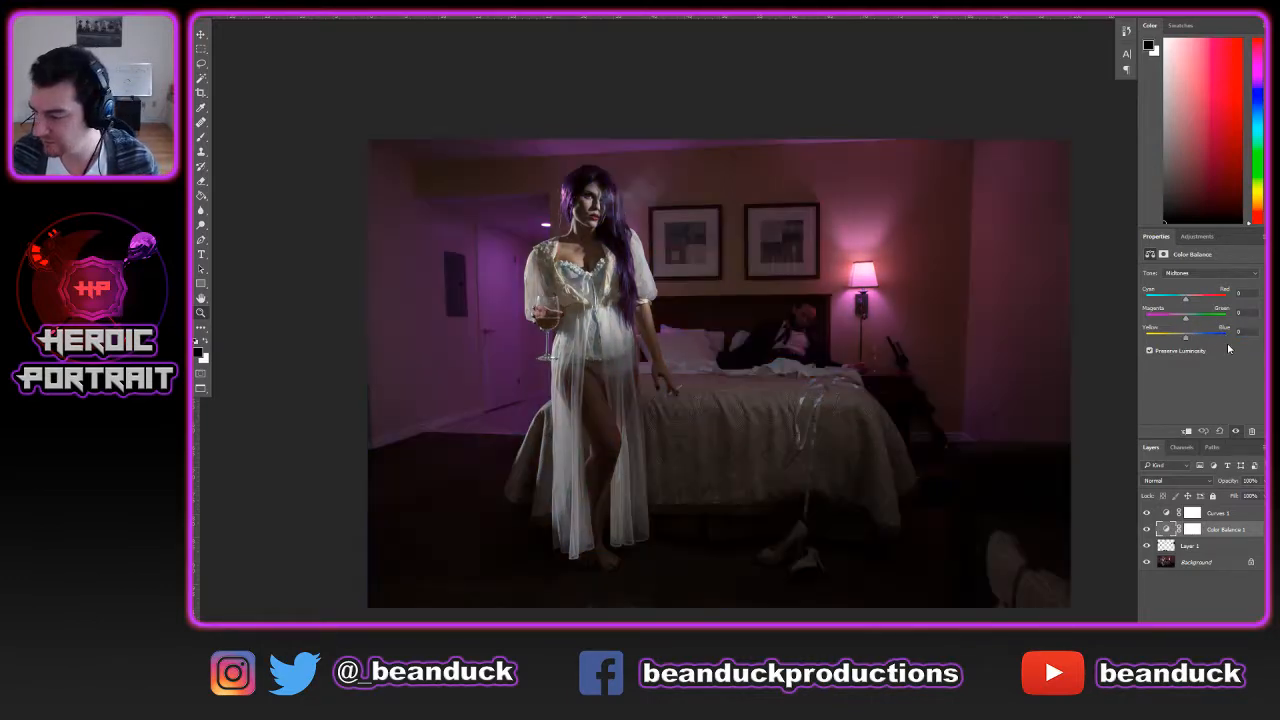
Invert the Color Balance layer mask to black and paint white over the reddish wall beside the lamp
click(1190, 530)
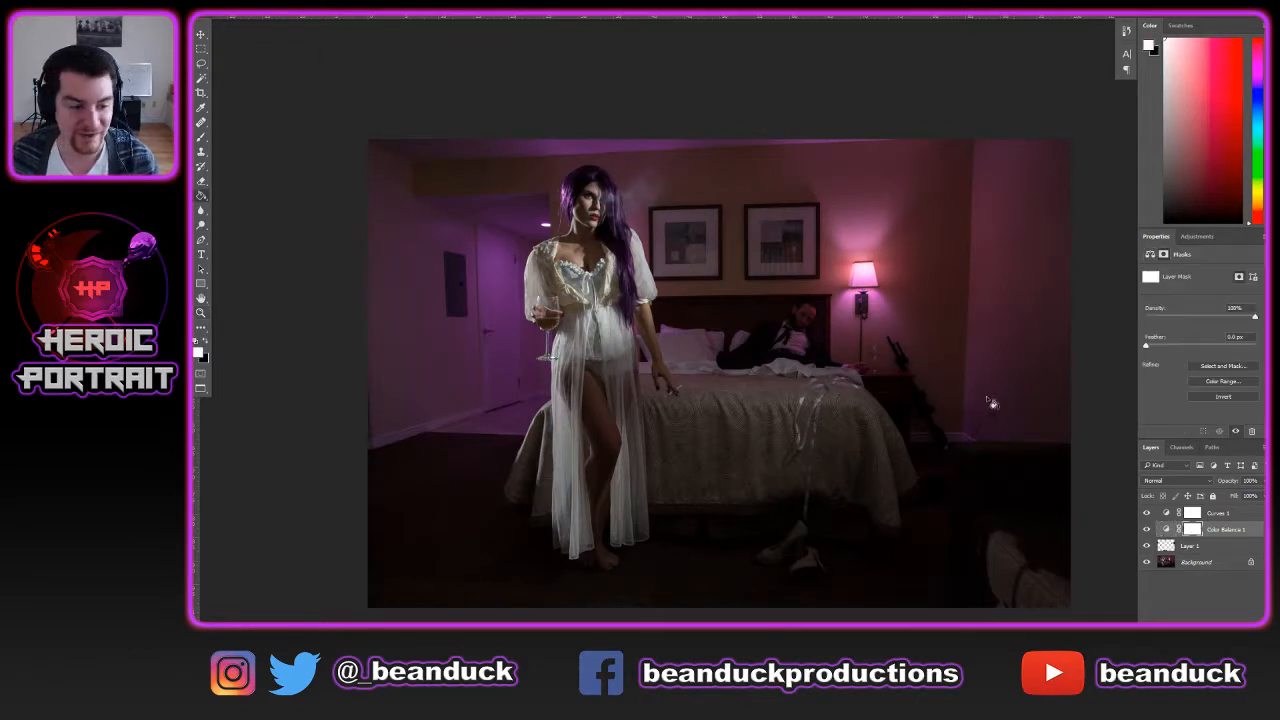
key(ctrl+i)
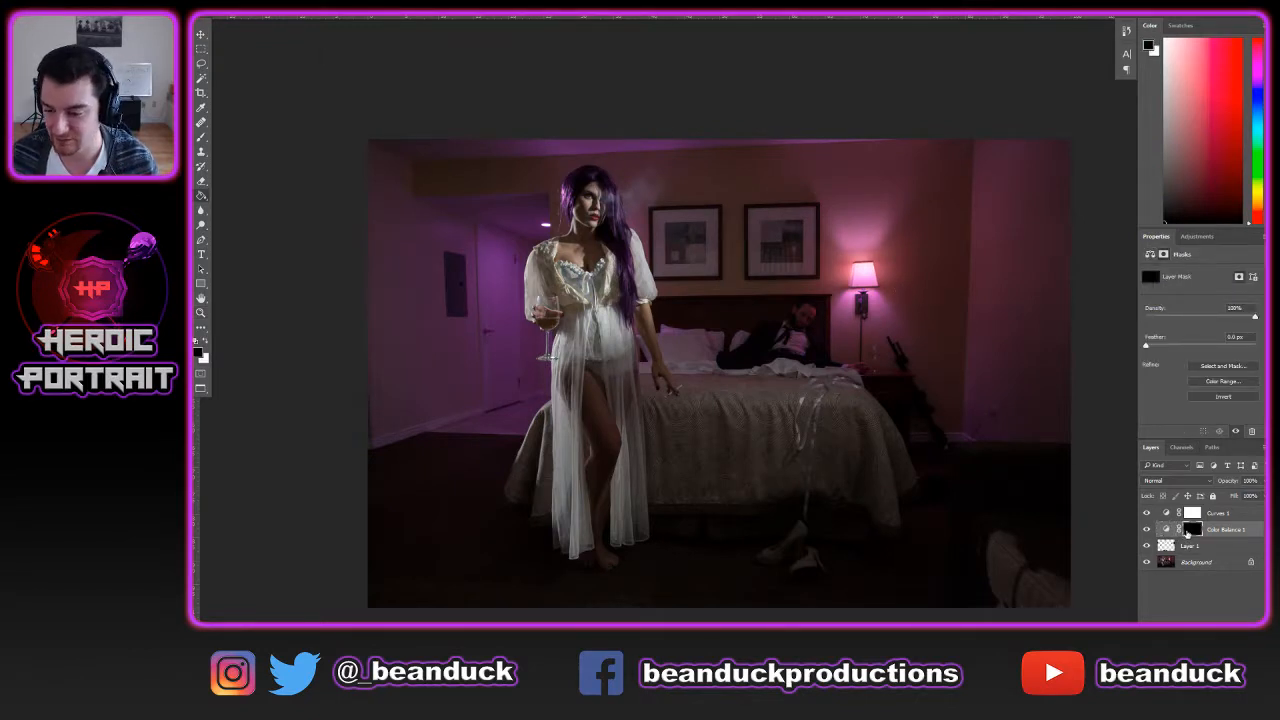
key(b)
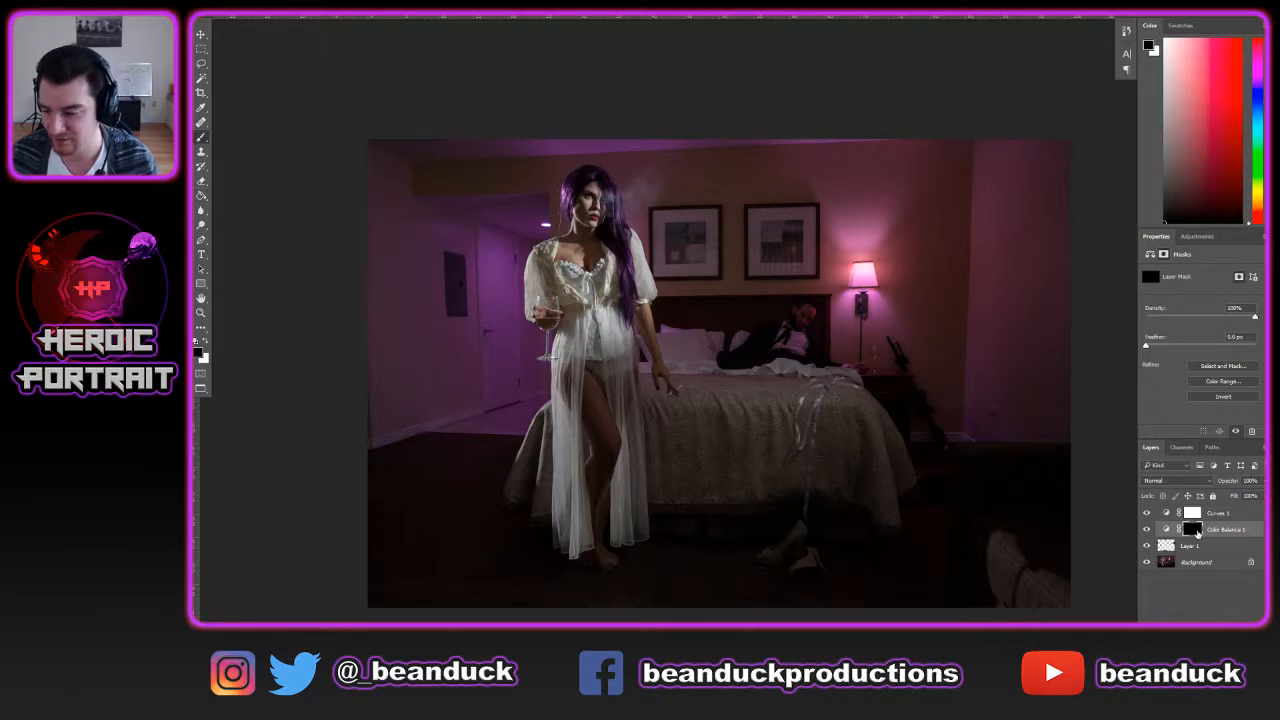
key(x)
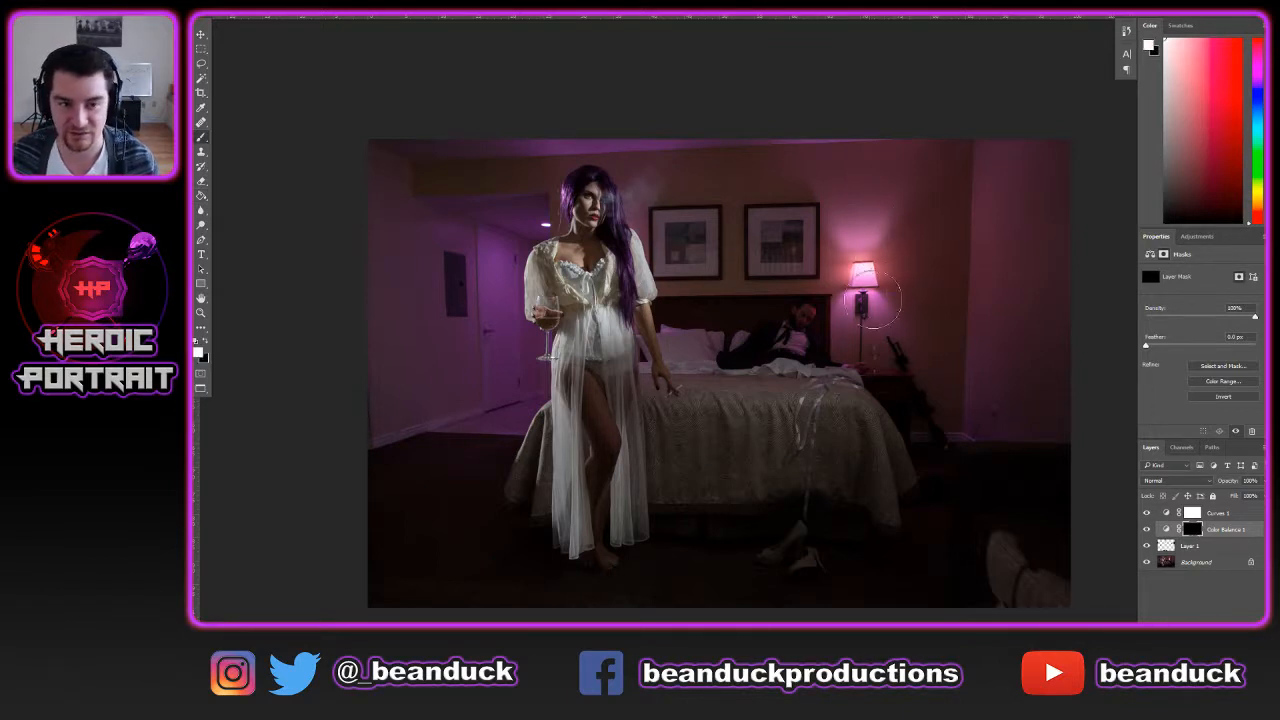
click(945, 253)
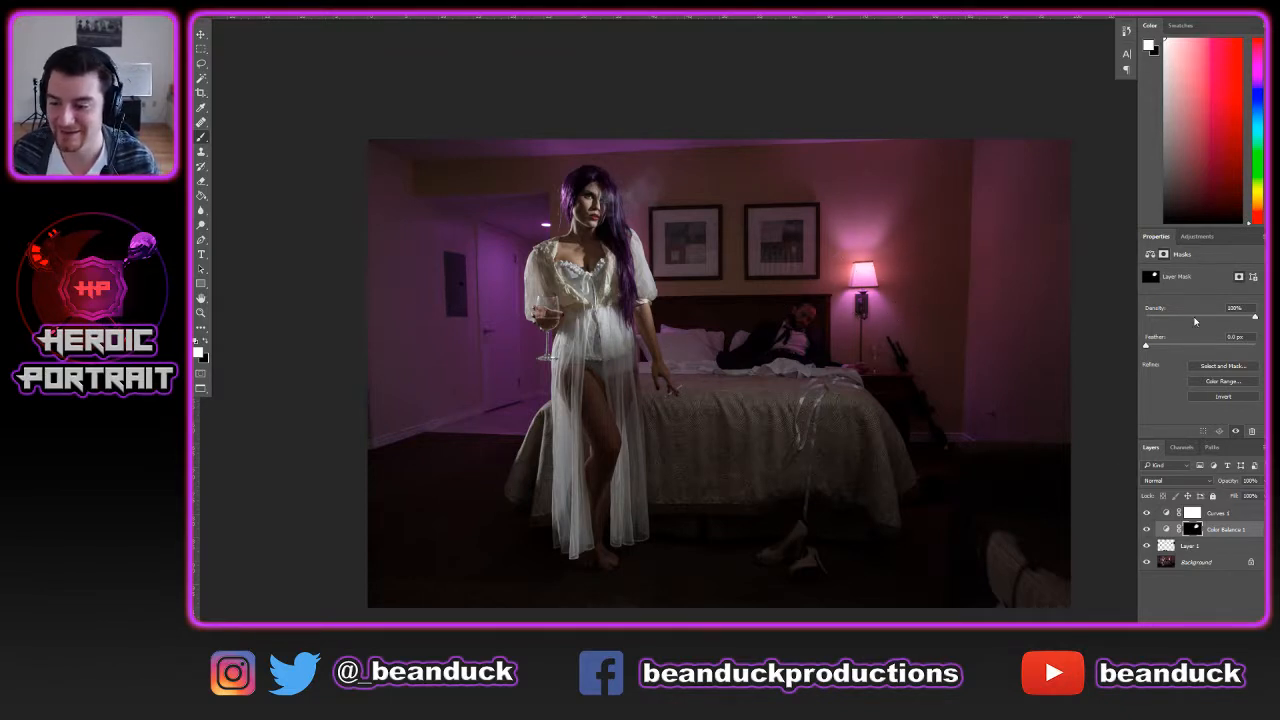
Shift the Color Balance midtones toward cyan and compare the wall with the Cyan–Red value at 0
click(1166, 531)
drag(1187, 308, 1178, 310)
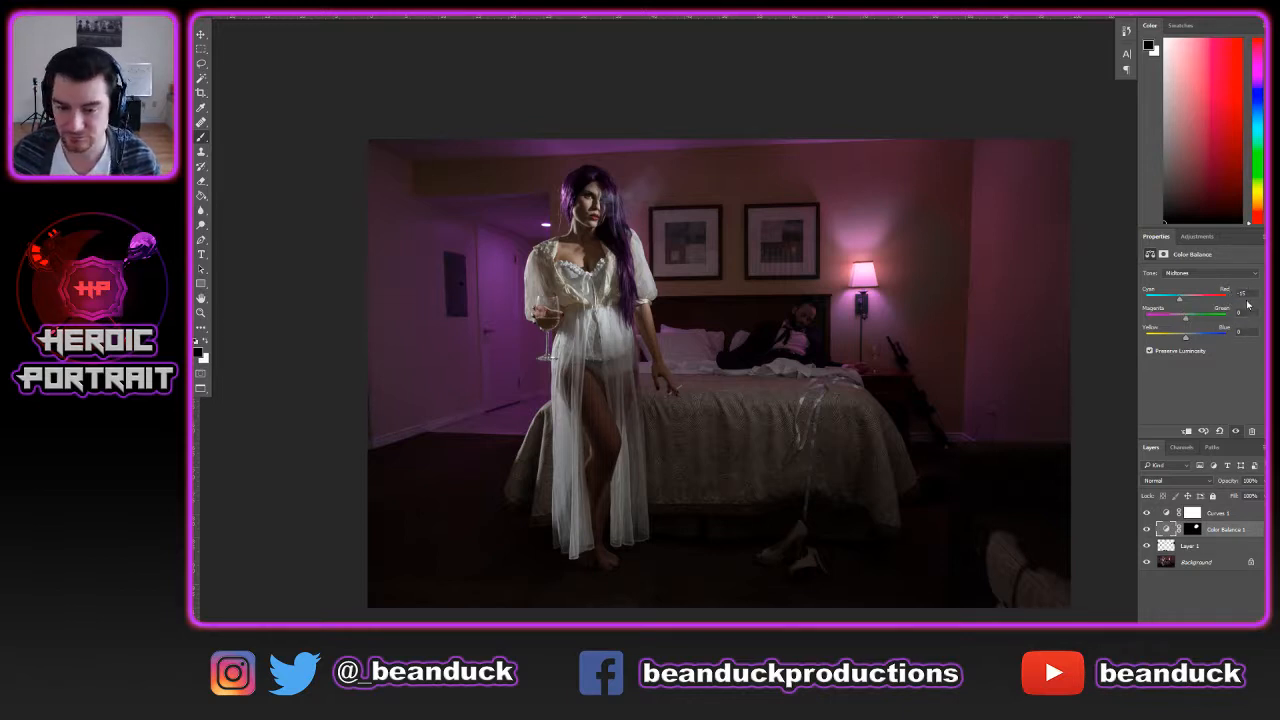
double_click(1242, 293)
text(0)
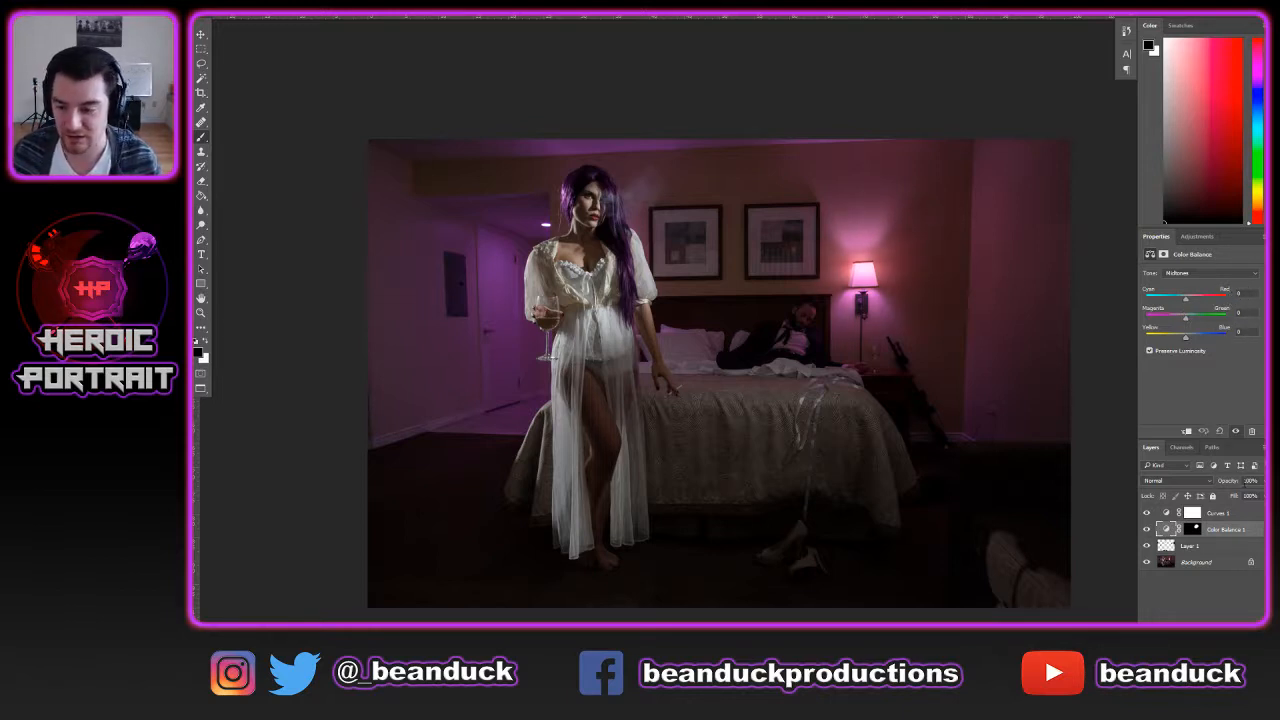
Paint white on the Color Balance mask over the far wall beyond the lamp, including the wall past the corner
click(1193, 529)
key(x)
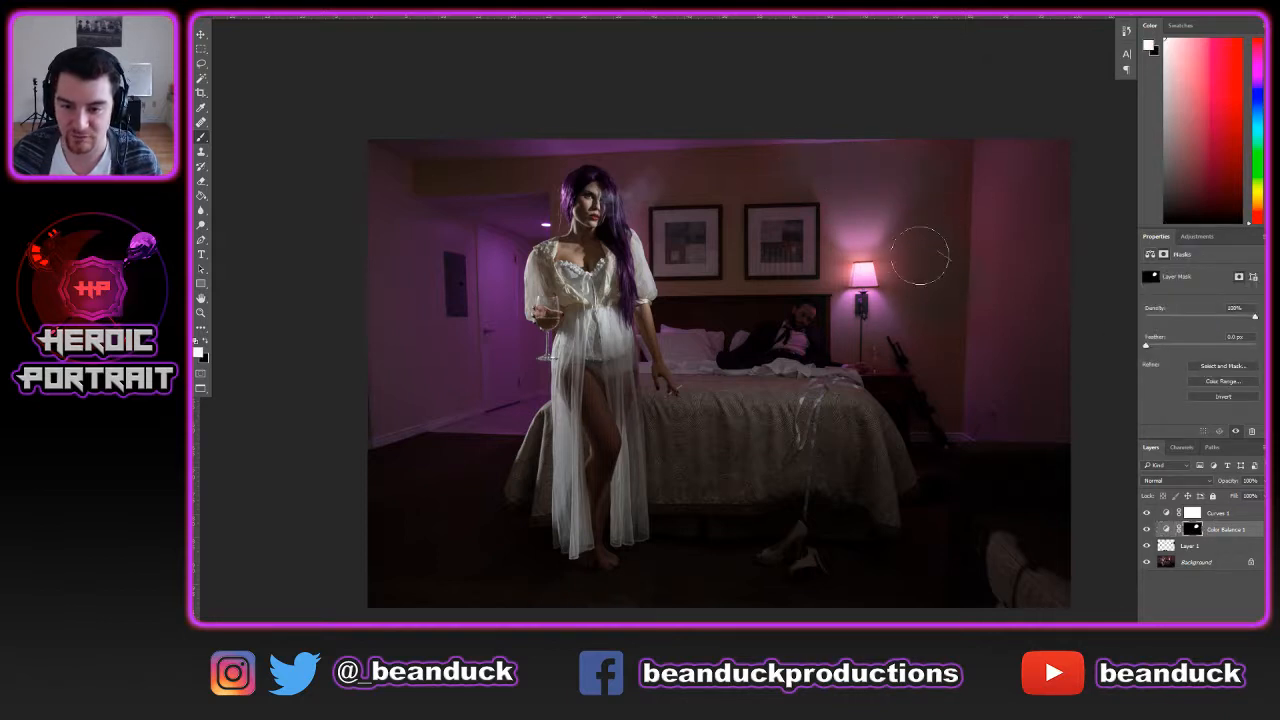
mouse_move(1008, 241)
mouse_down()
mouse_move(996, 206)
mouse_move(1040, 274)
mouse_move(887, 224)
mouse_move(975, 336)
mouse_up()
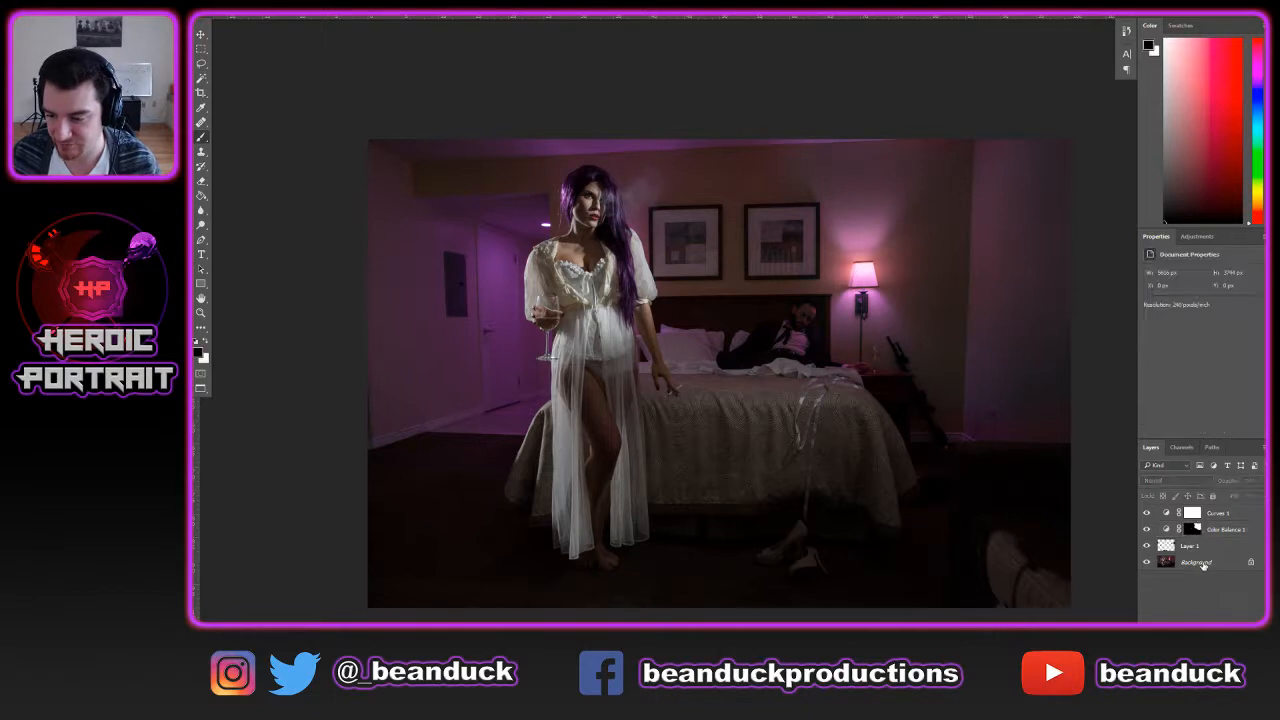
double_click(1190, 532)
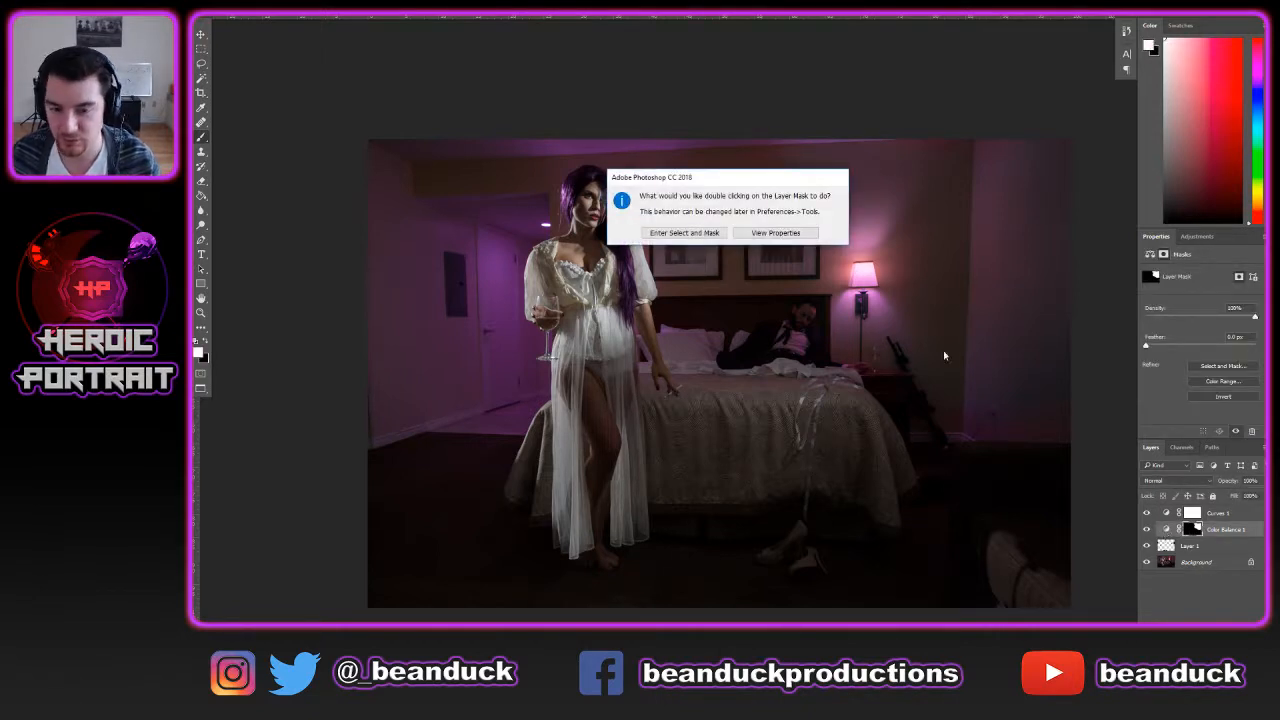
click(745, 233)
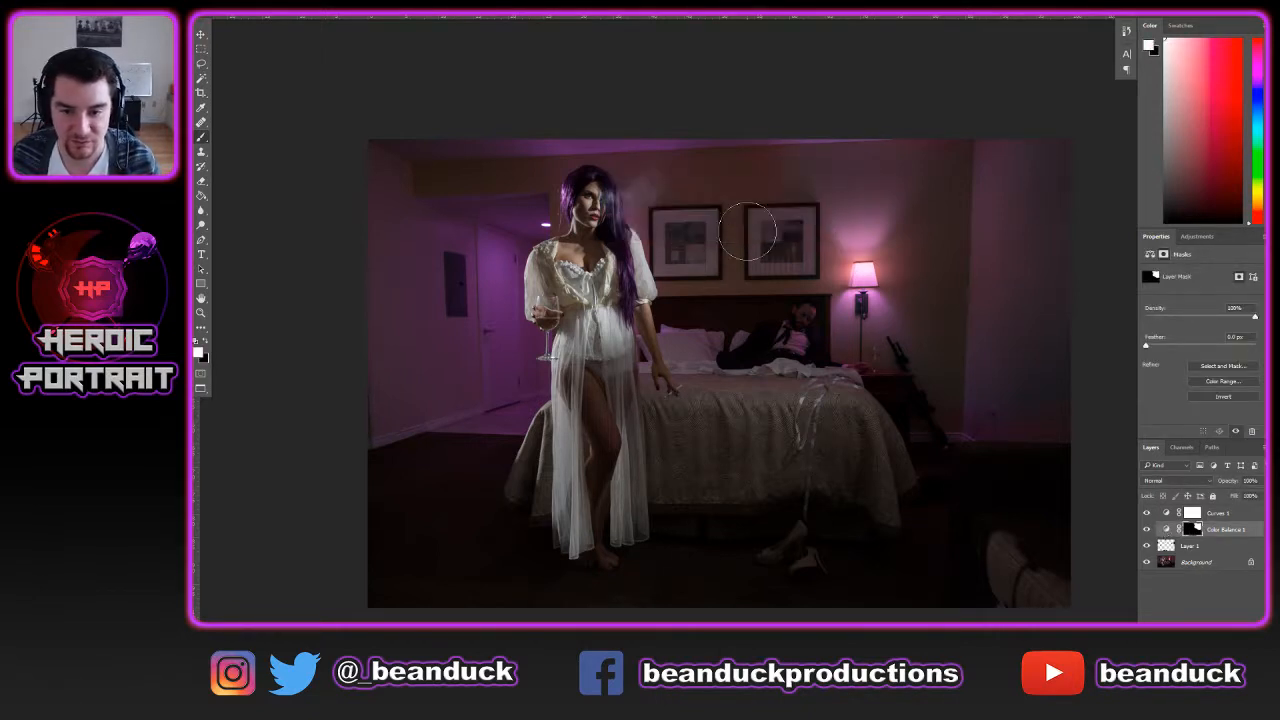
Reset the Color Balance Cyan–Red midtones to 0, raise blue to +15, and shift the midtones slightly toward cyan
click(1166, 530)
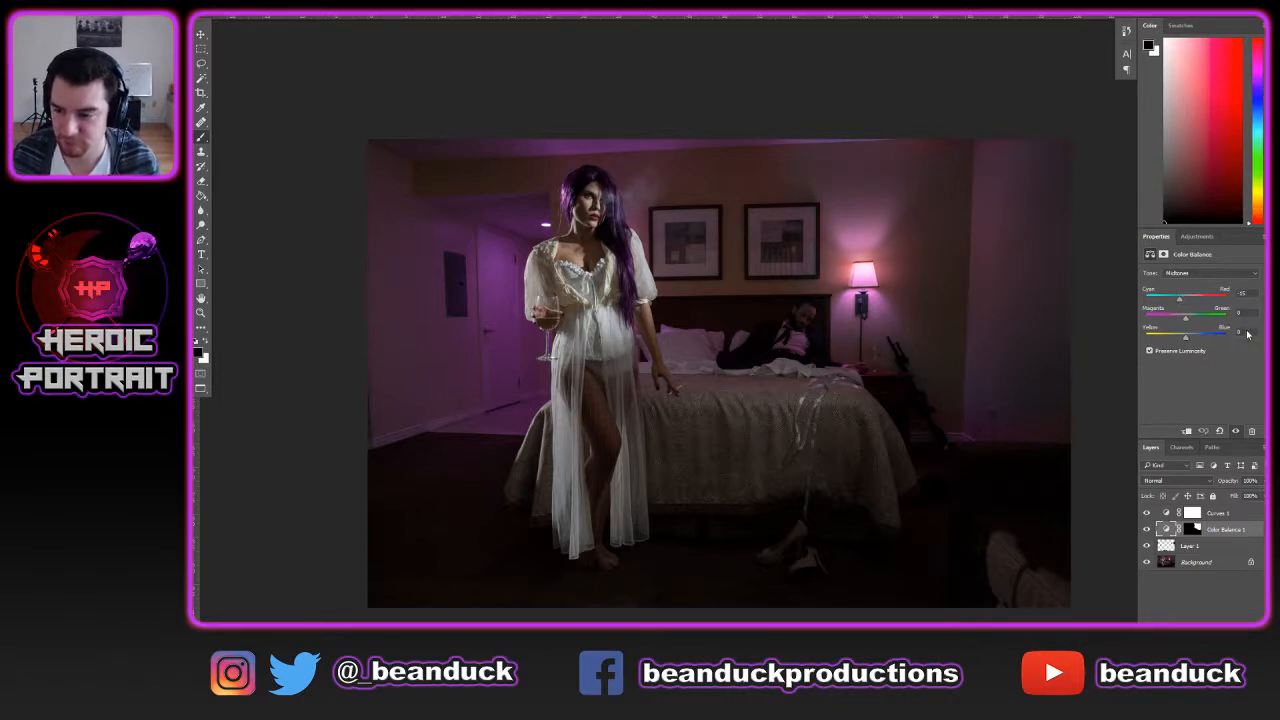
key(f)
key(f)
key(f)
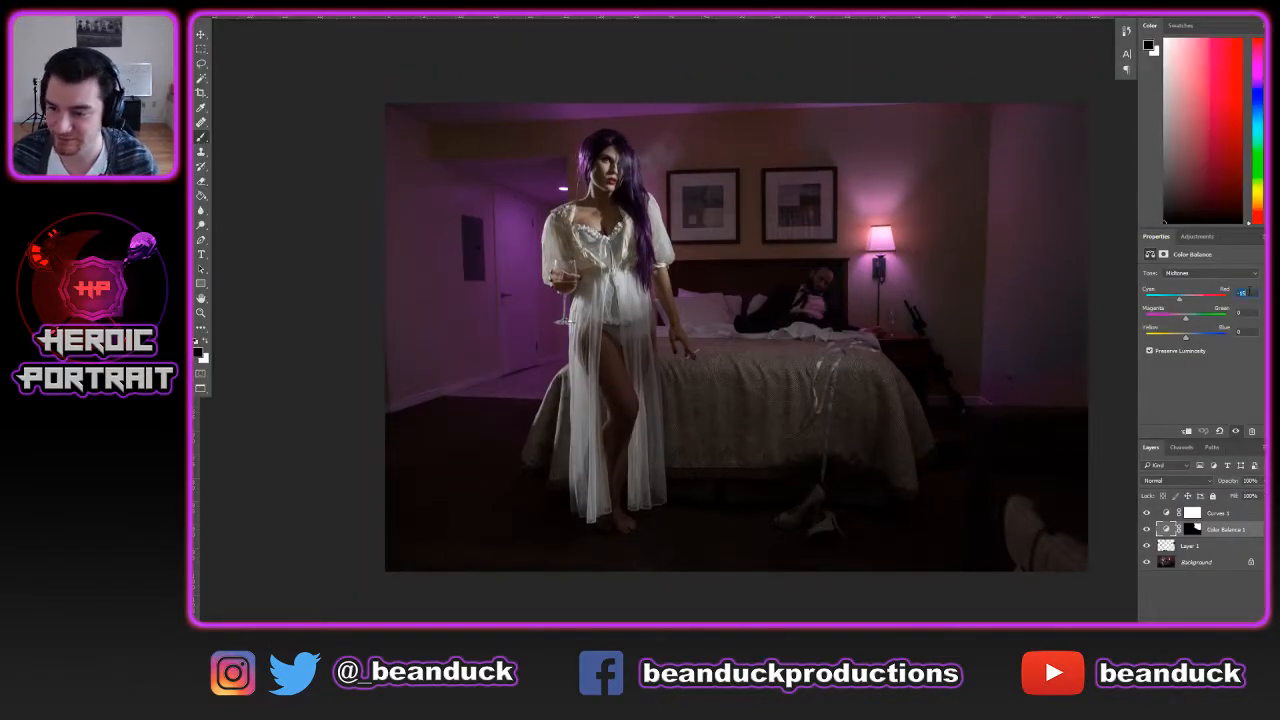
text(0)
key(Tab)
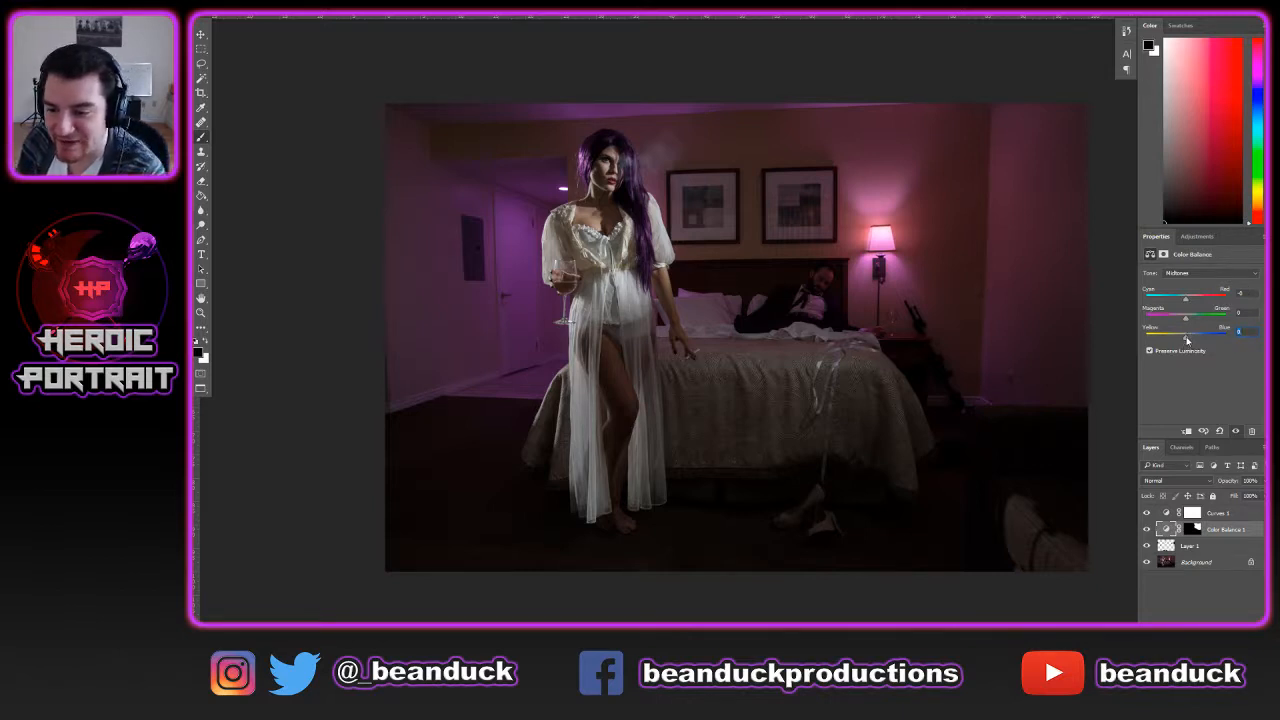
drag(1187, 341, 1194, 340)
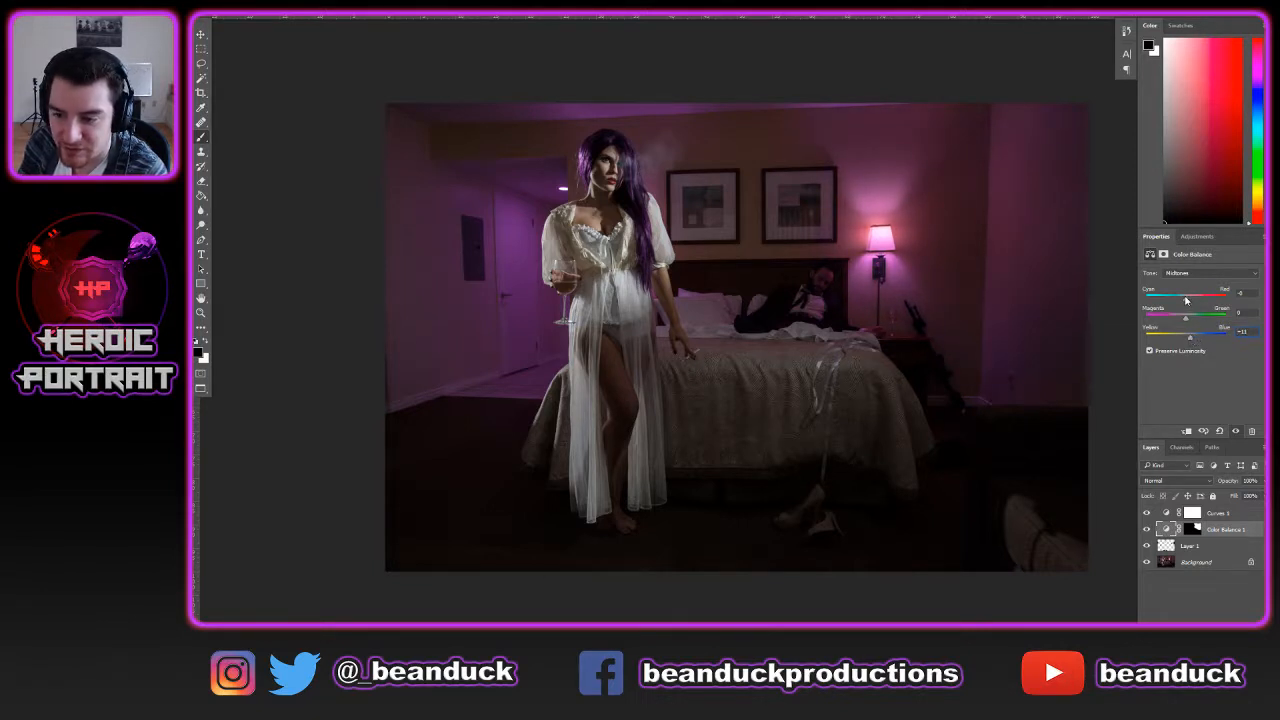
drag(1183, 300, 1180, 301)
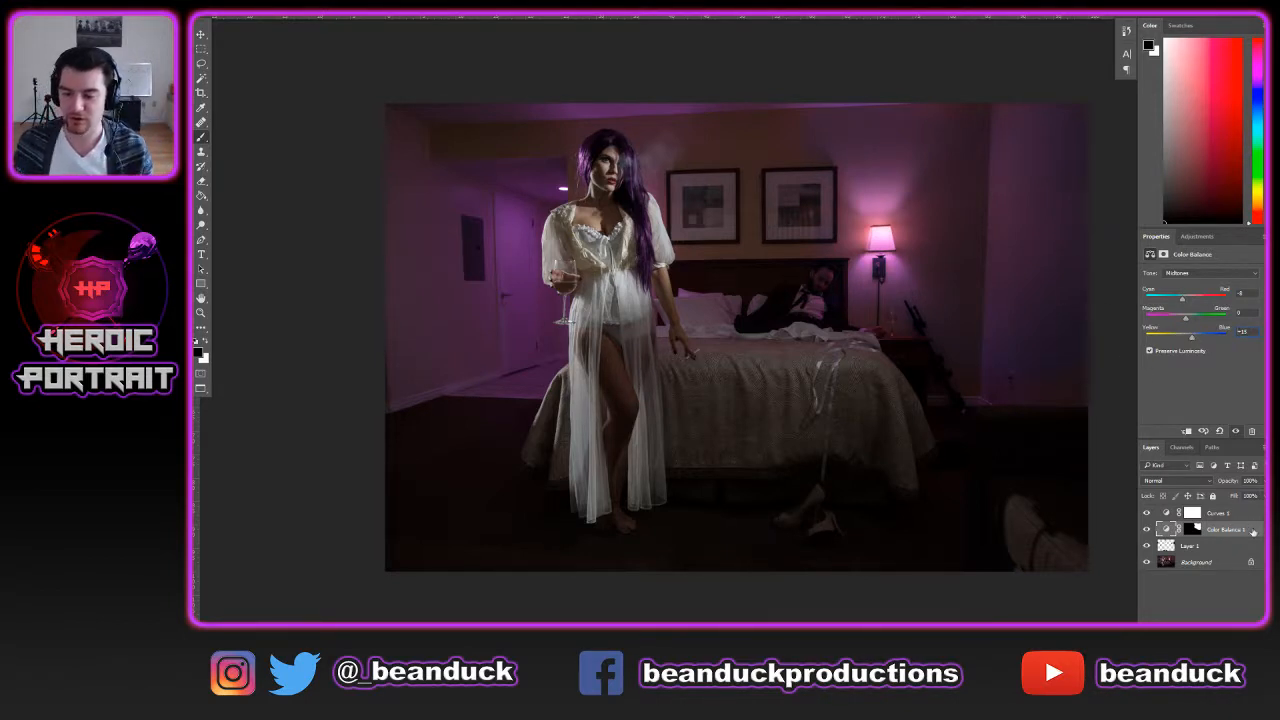
Paint white on the Color Balance layer mask over the wall around the lamp and above the framed pictures
right_click(990, 364)
click(1192, 529)
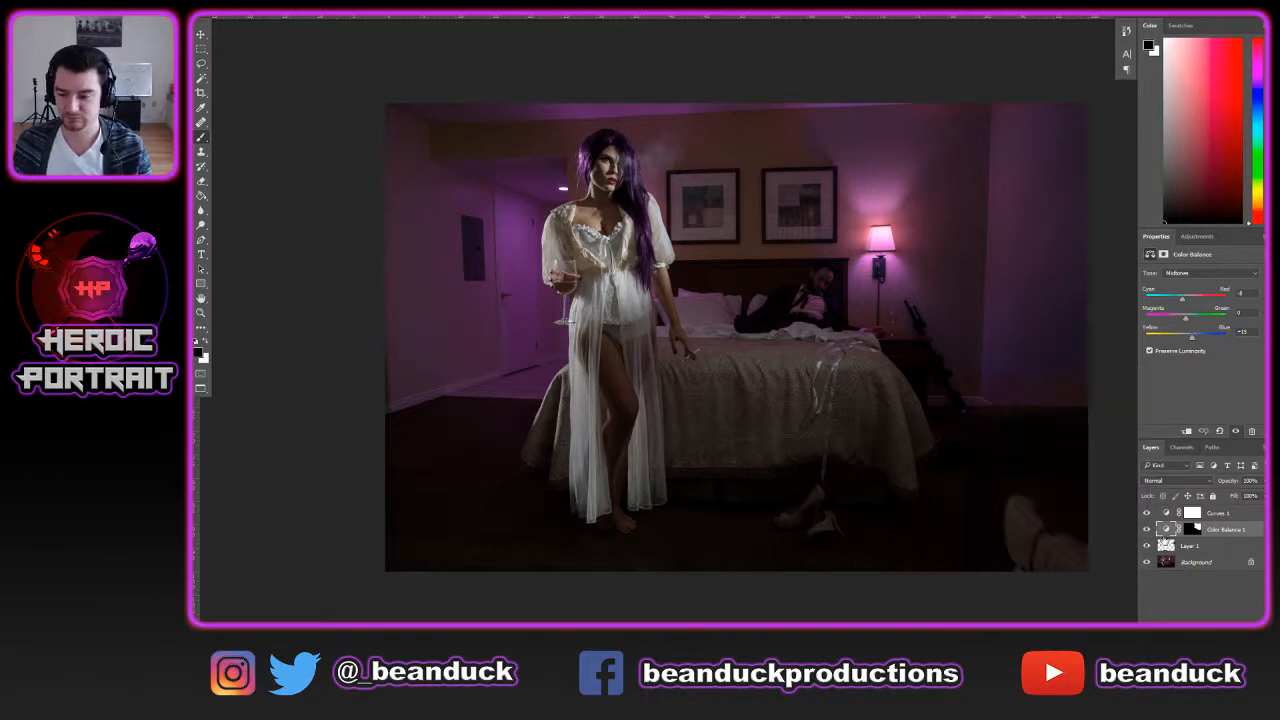
right_click(950, 316)
click(948, 314)
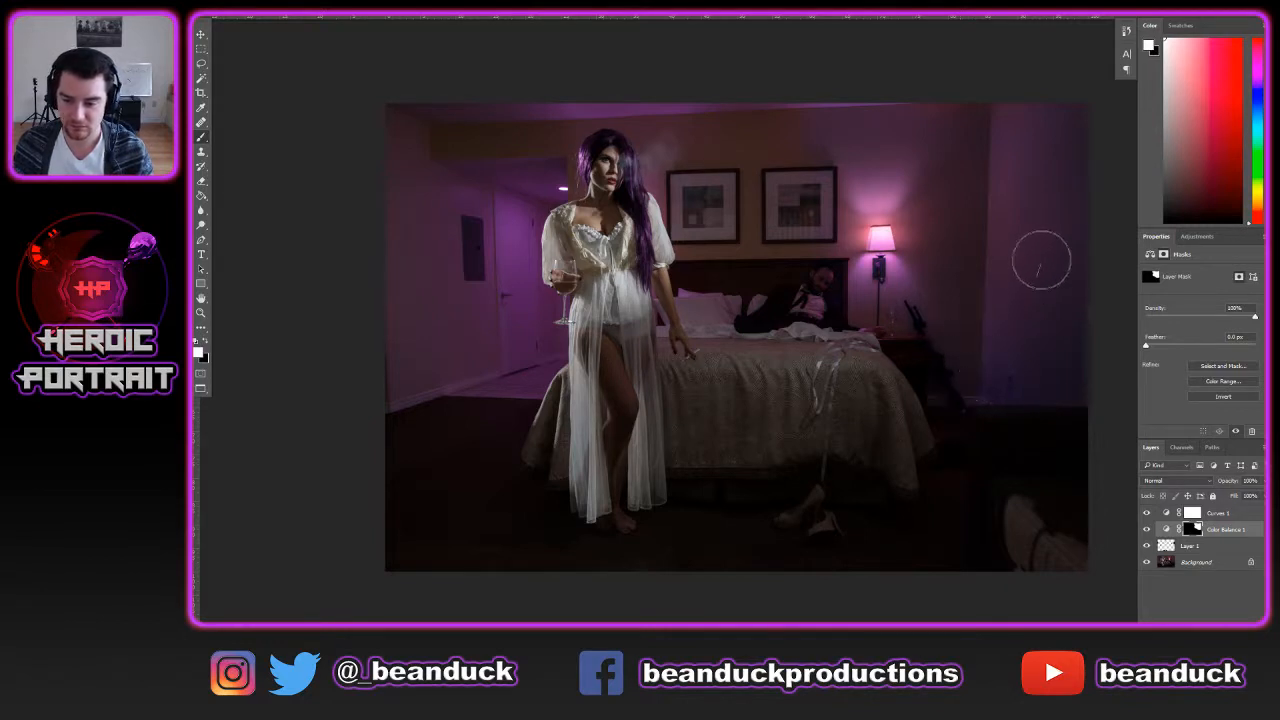
key(bracketleft)
key(bracketleft)
key(bracketleft)
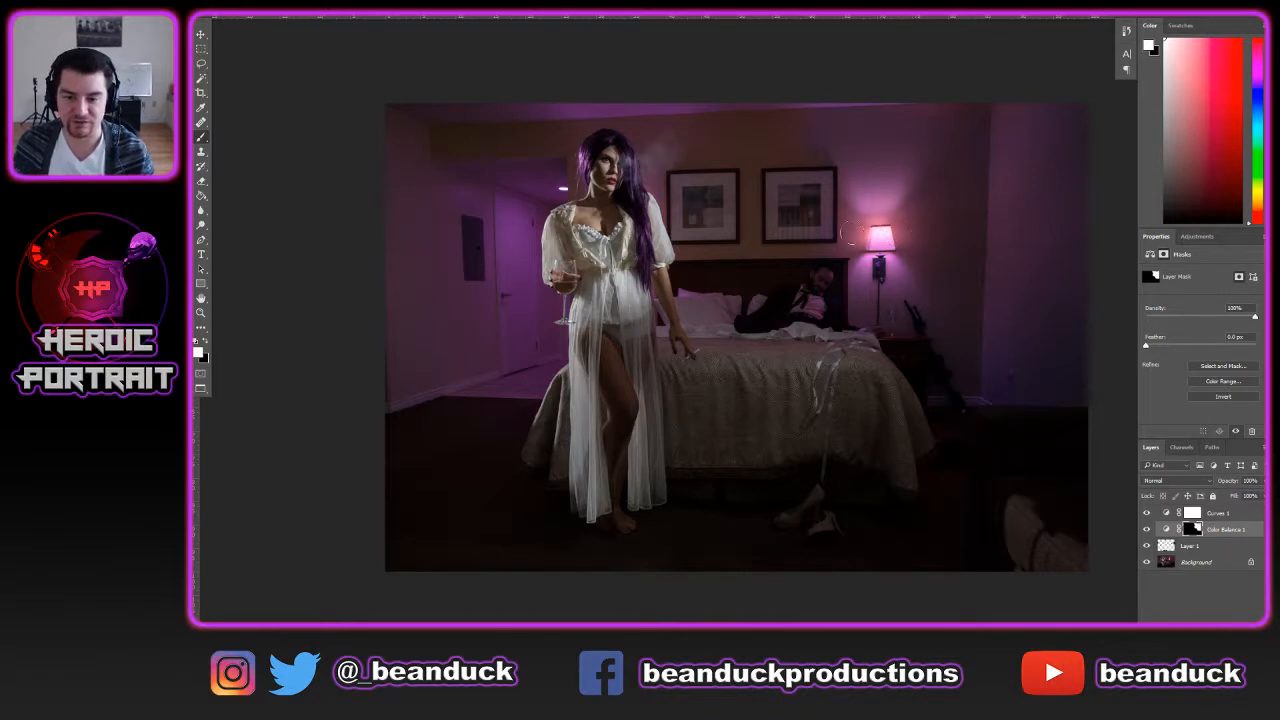
key(bracketright)
key(bracketright)
key(bracketright)
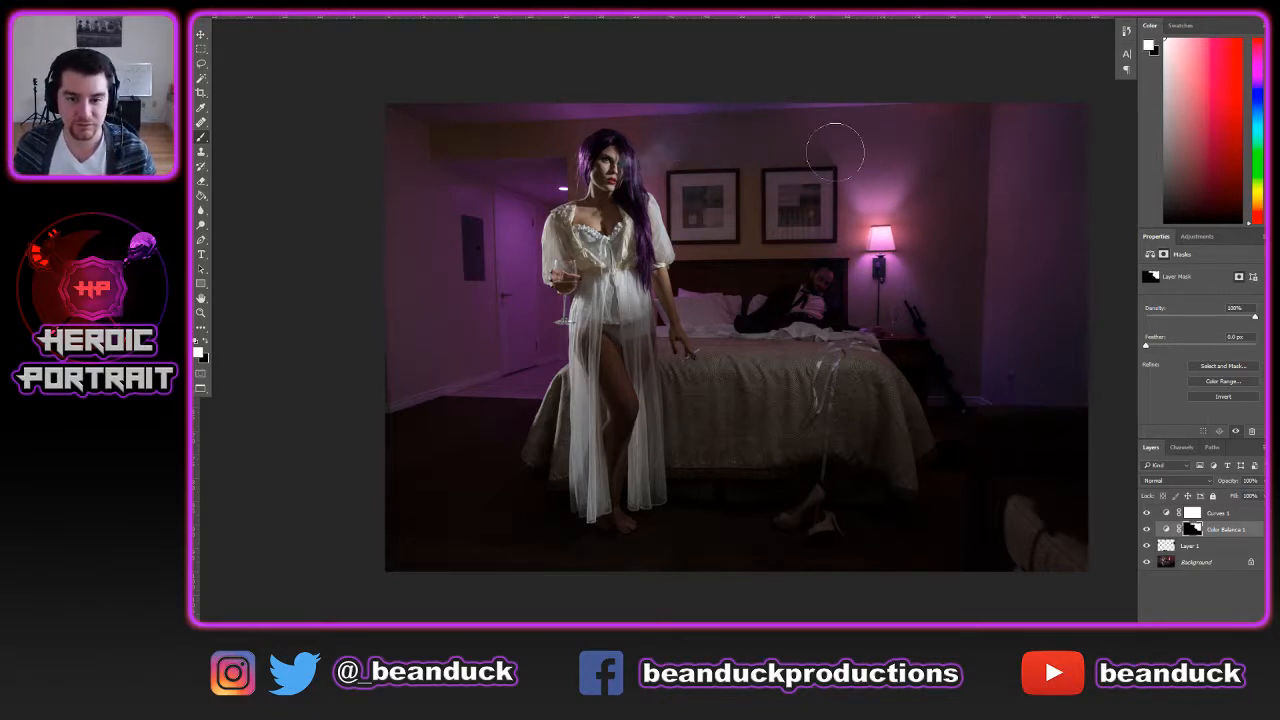
Extend the white painting on the Color Balance mask across the yellowish beam above the hallway, using a smaller brush
key(bracketleft)
key(bracketleft)
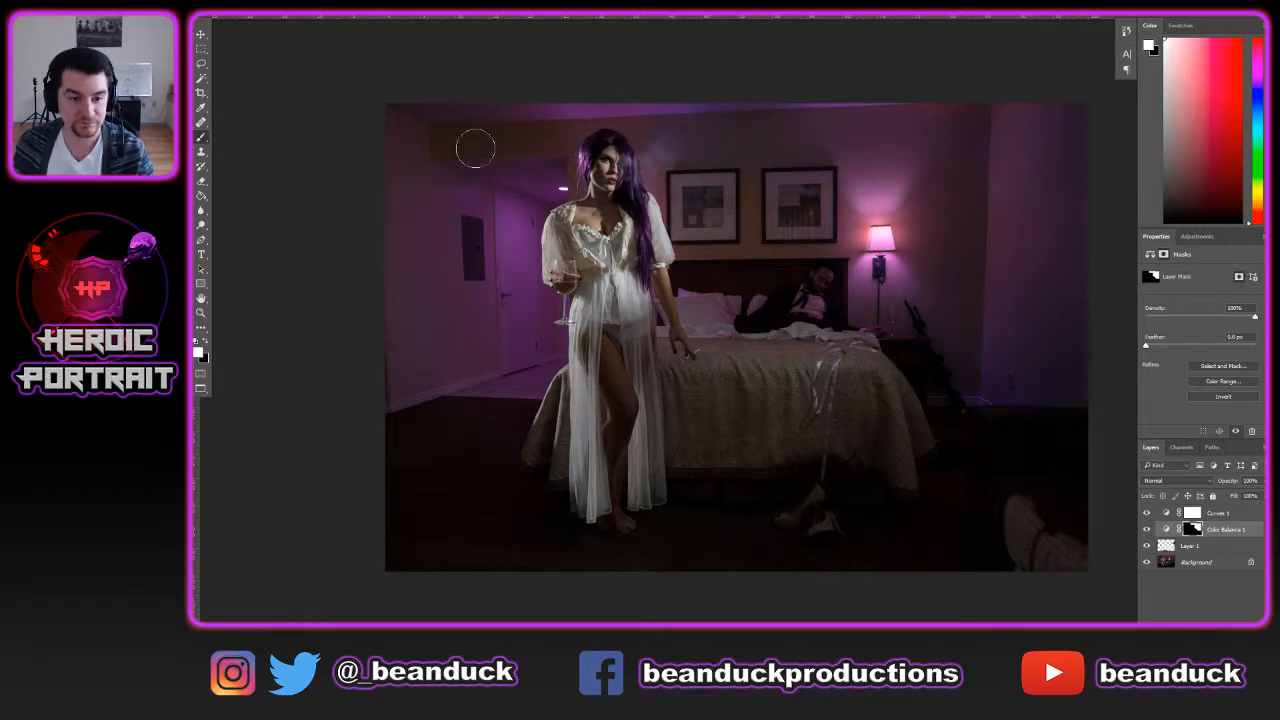
mouse_move(474, 143)
mouse_down()
mouse_move(511, 134)
mouse_move(531, 146)
mouse_up()
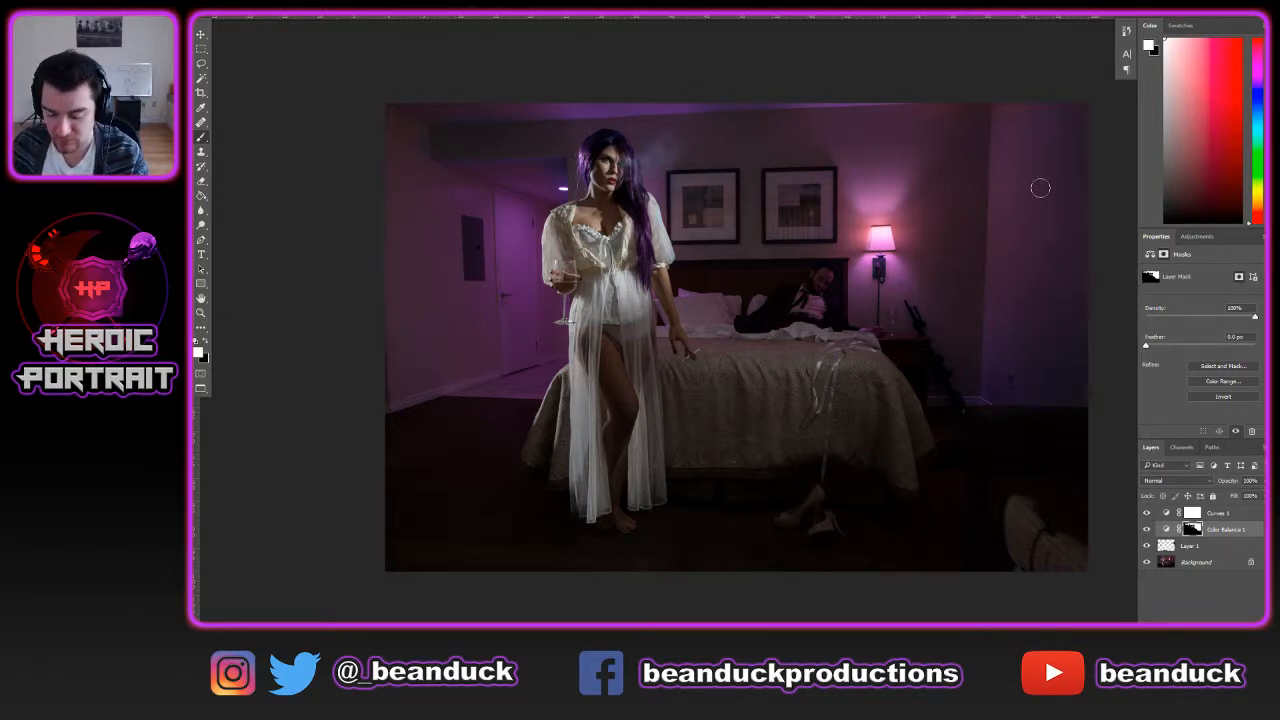
key(bracketright)
key(bracketright)
key(bracketright)
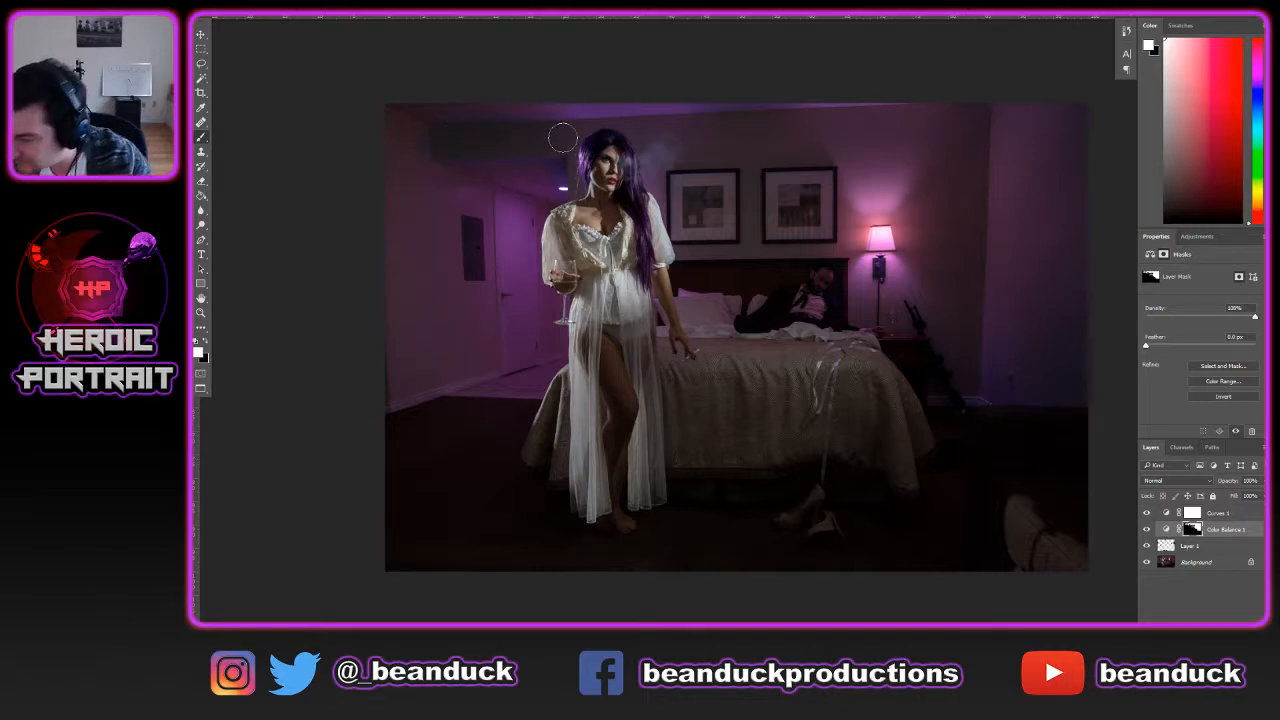
key(e)
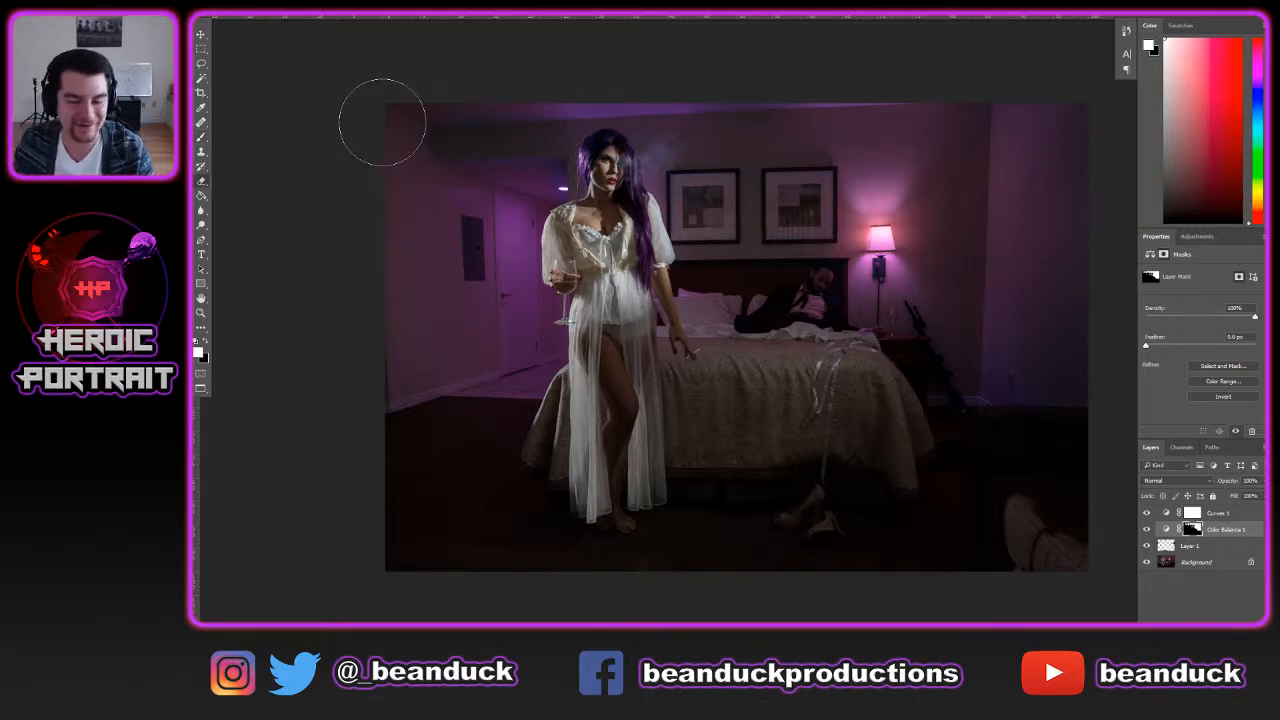
key(b)
Compare the image without the Color Balance layer and paint black on its mask over the reclining man and the bed
key(x)
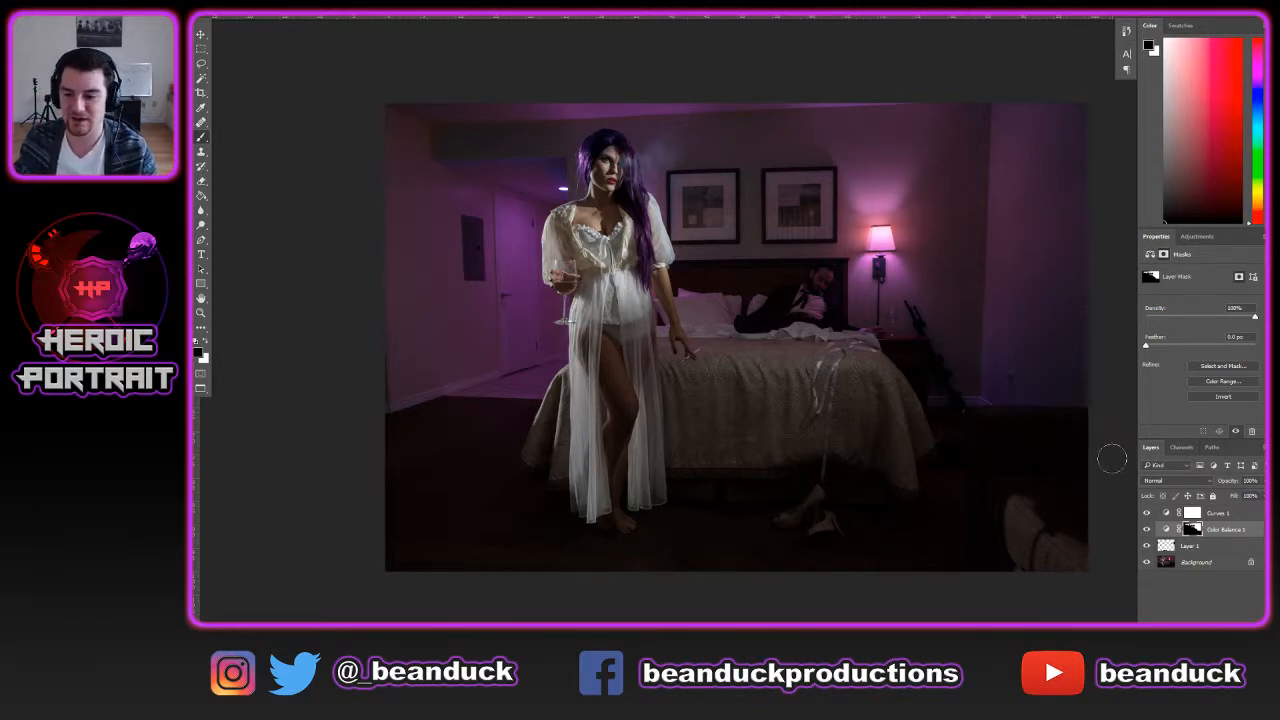
click(1147, 529)
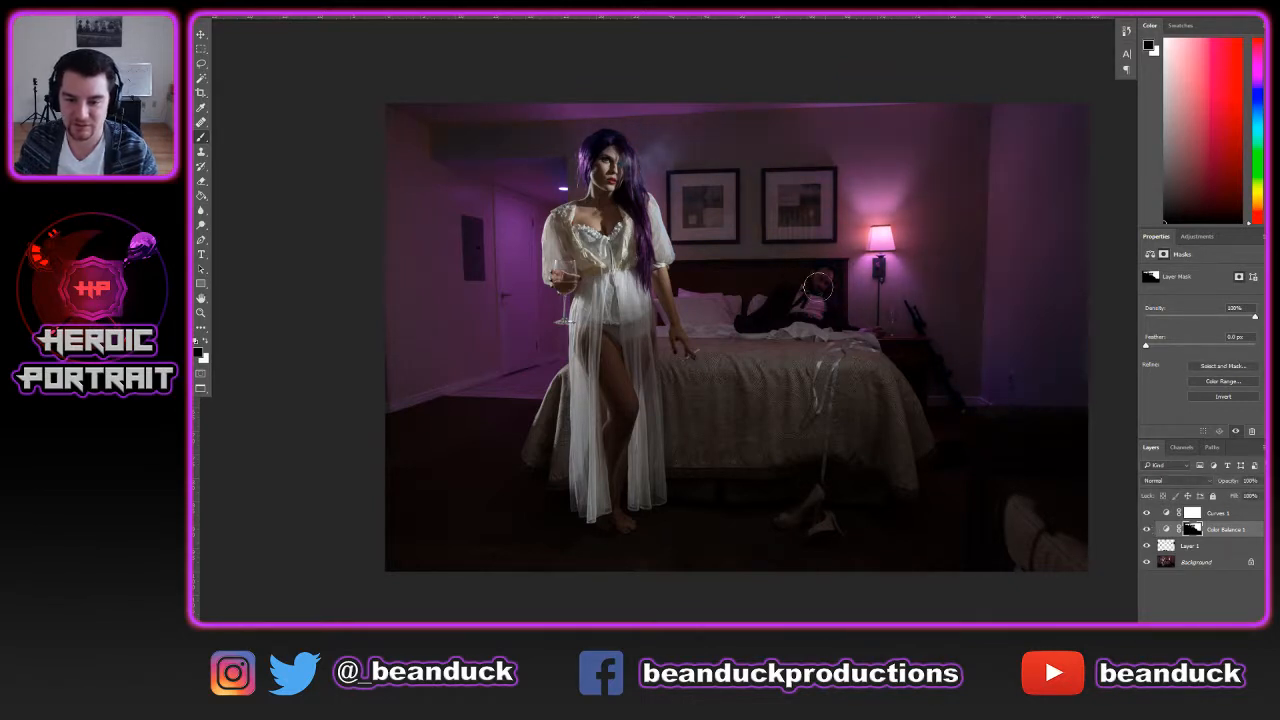
mouse_move(818, 287)
mouse_down()
mouse_move(833, 325)
mouse_move(834, 286)
mouse_move(819, 274)
mouse_move(755, 282)
mouse_move(785, 292)
mouse_move(830, 275)
mouse_move(820, 343)
mouse_move(790, 348)
mouse_up()
key(x)
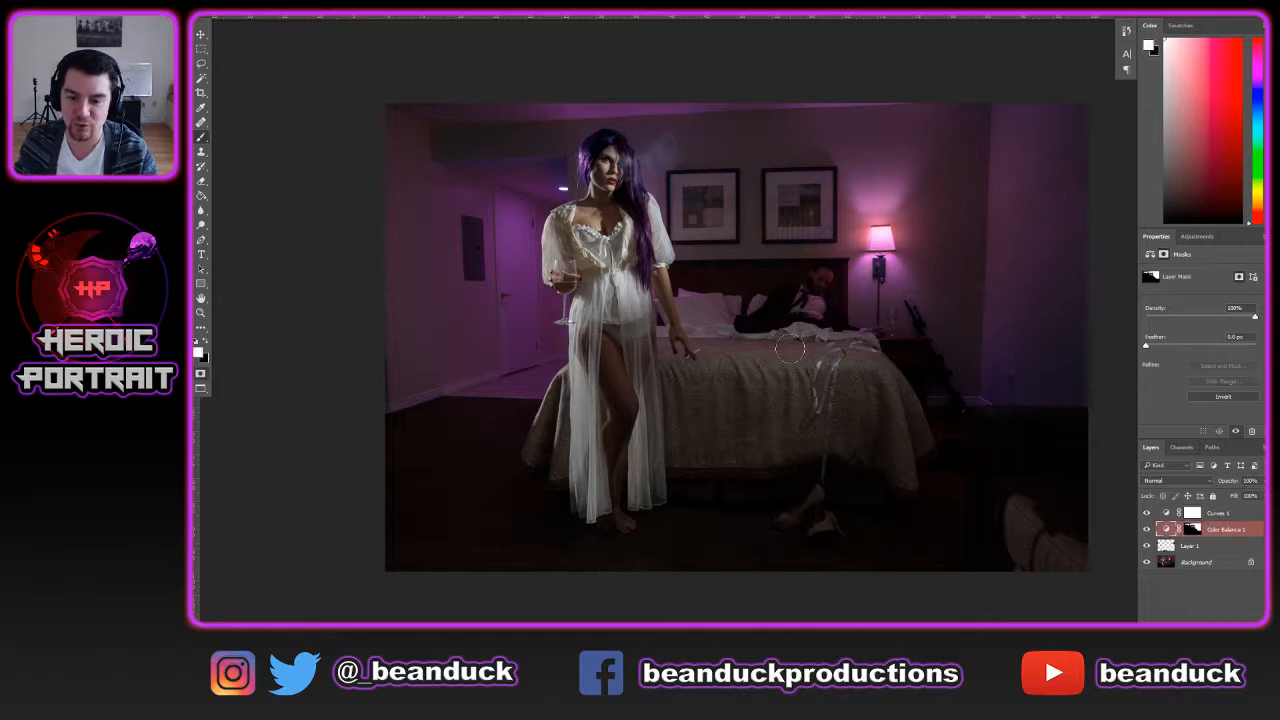
key(x)
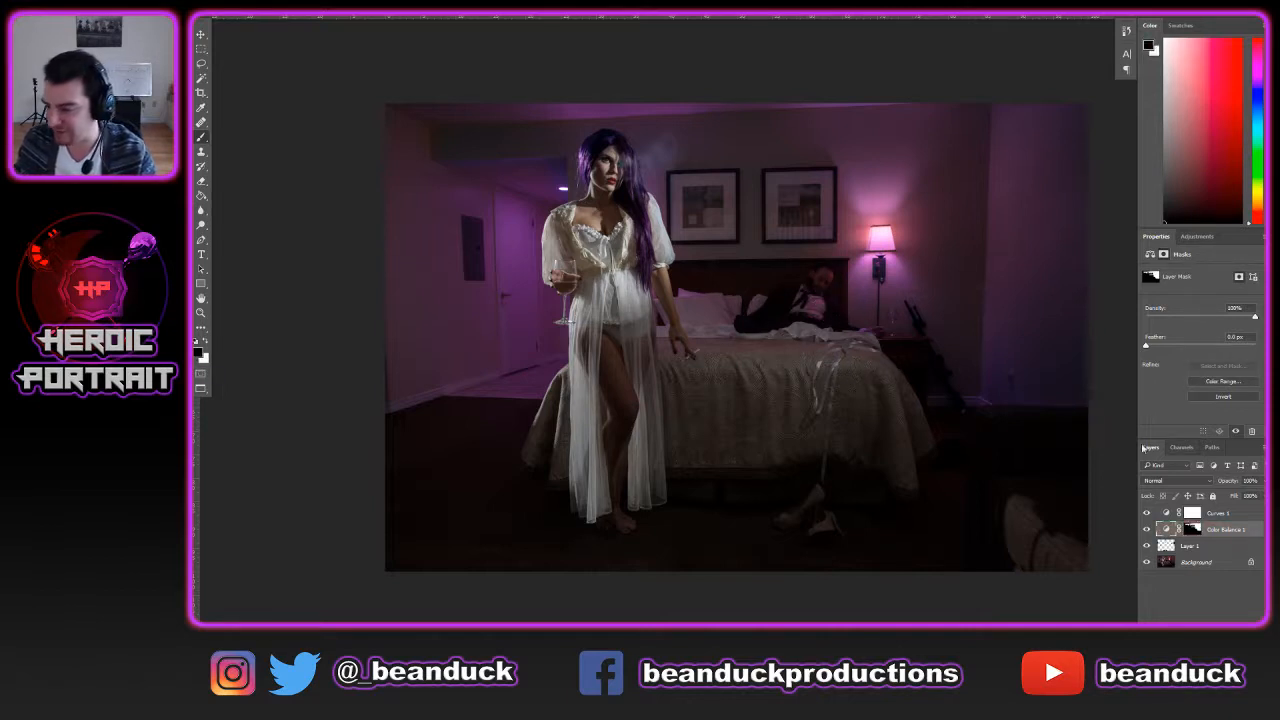
click(1192, 529)
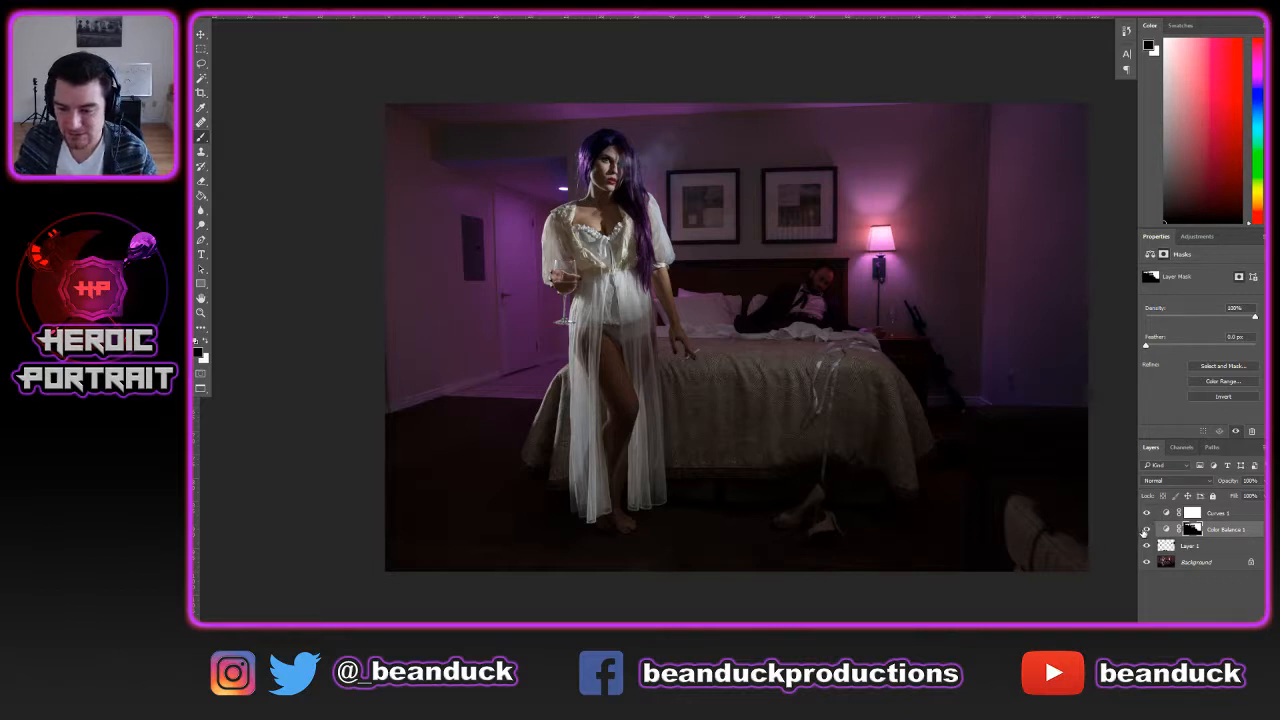
mouse_move(1214, 486)
mouse_down()
mouse_move(1228, 484)
mouse_move(1217, 488)
mouse_up()
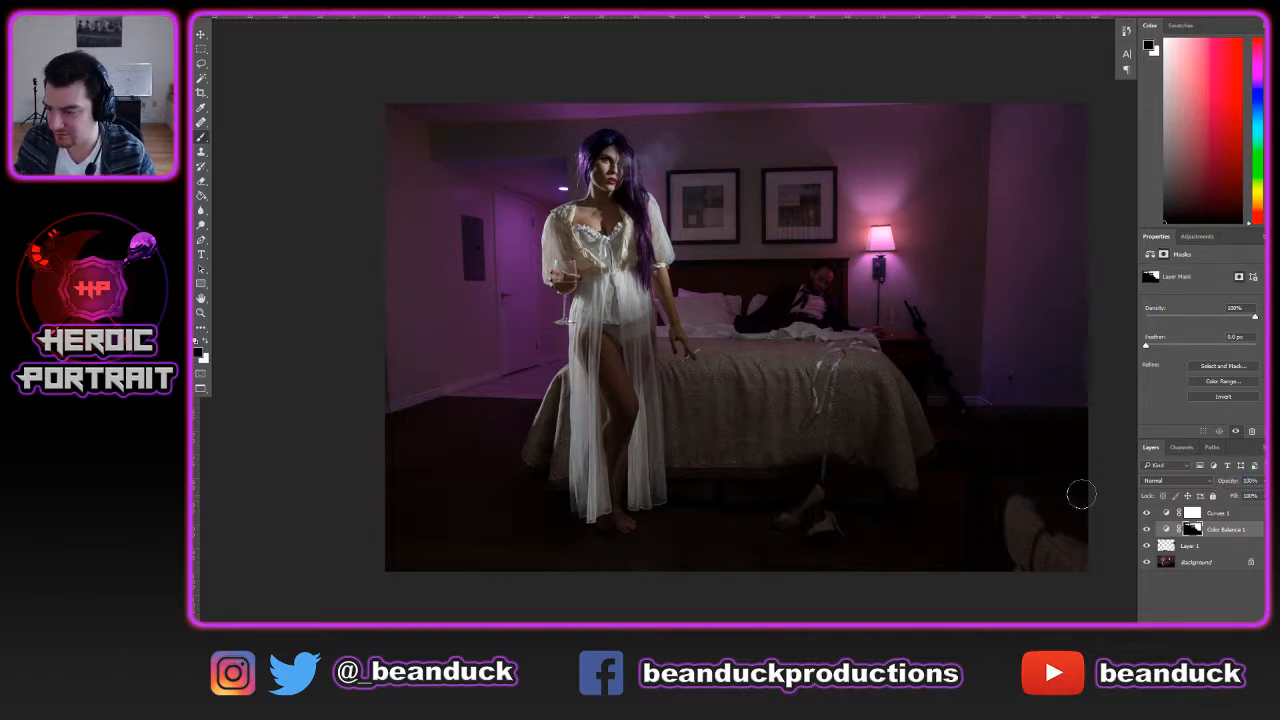
Fine-tune the Color Balance midtones by testing small Cyan–Red changes and setting Yellow–Blue to +12
click(1243, 512)
click(1166, 530)
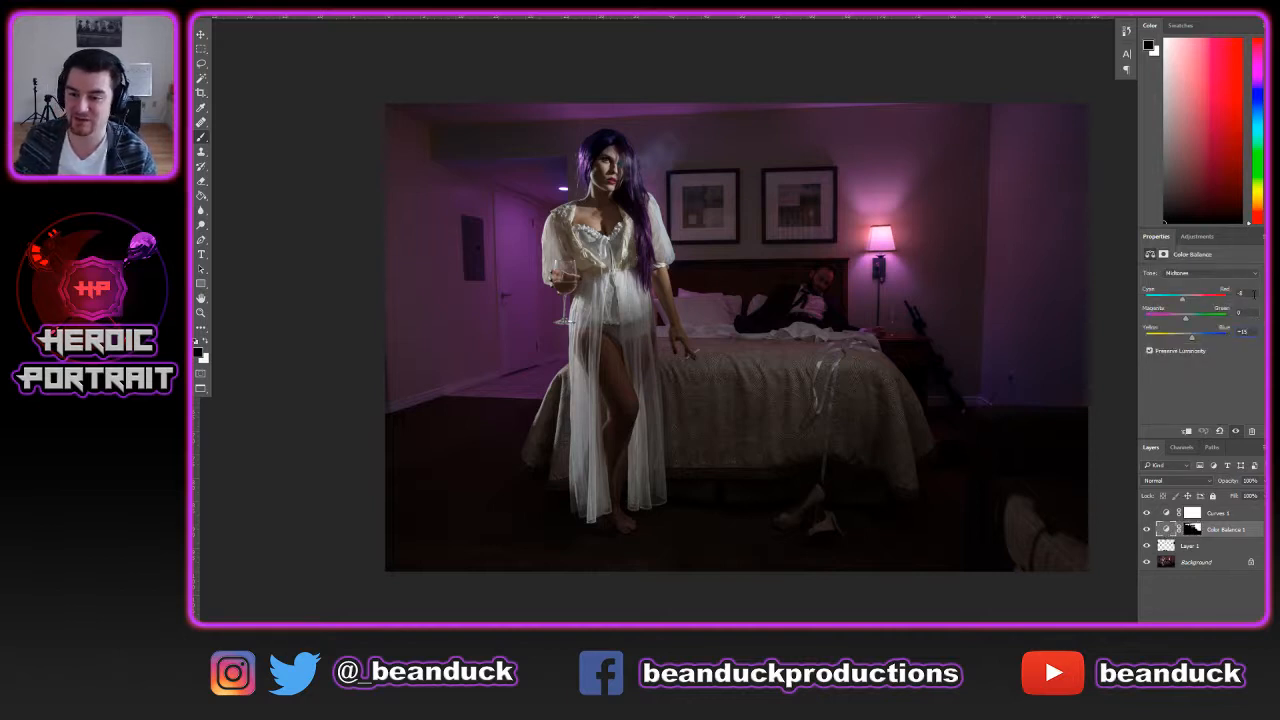
click(1253, 293)
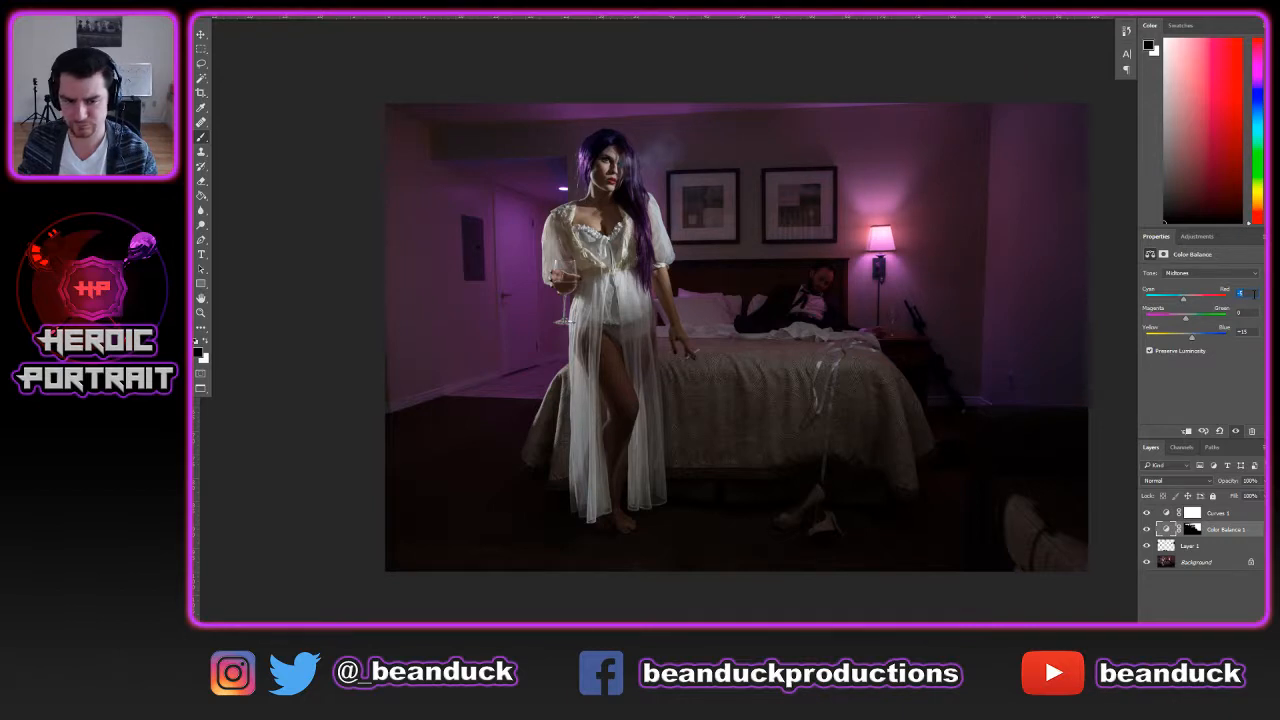
key(Down)
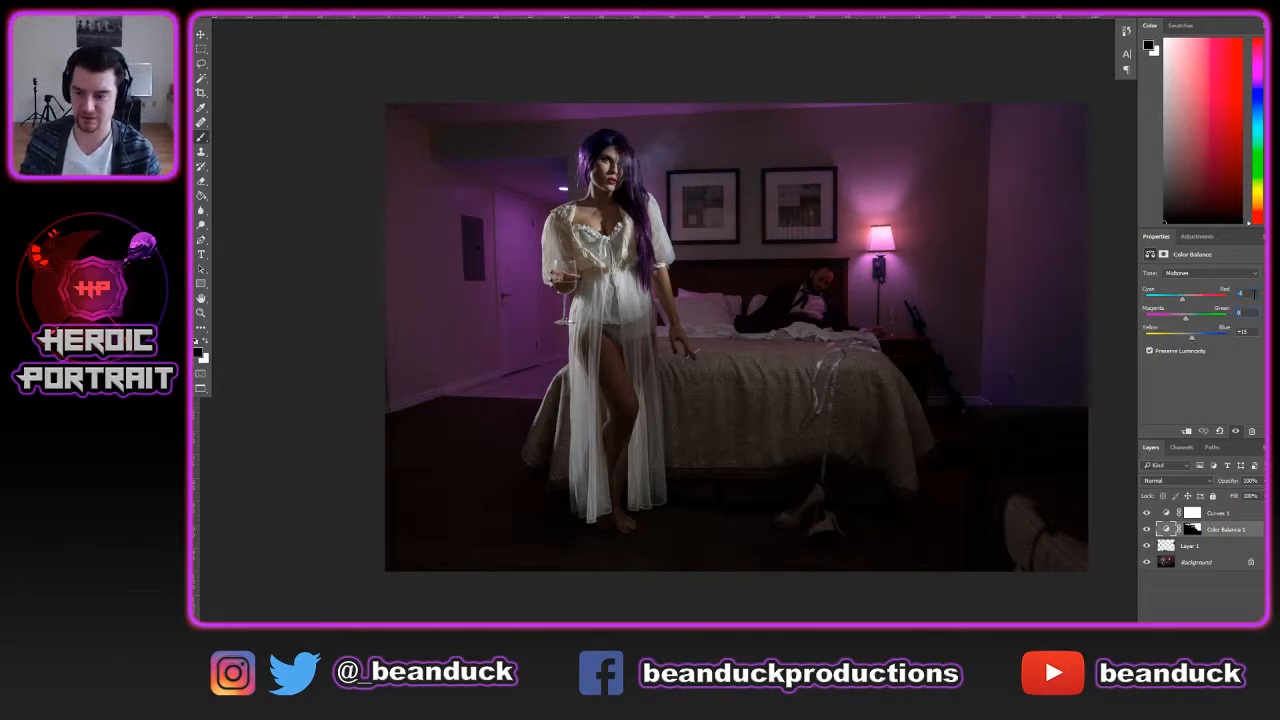
key(Tab)
key(Tab)
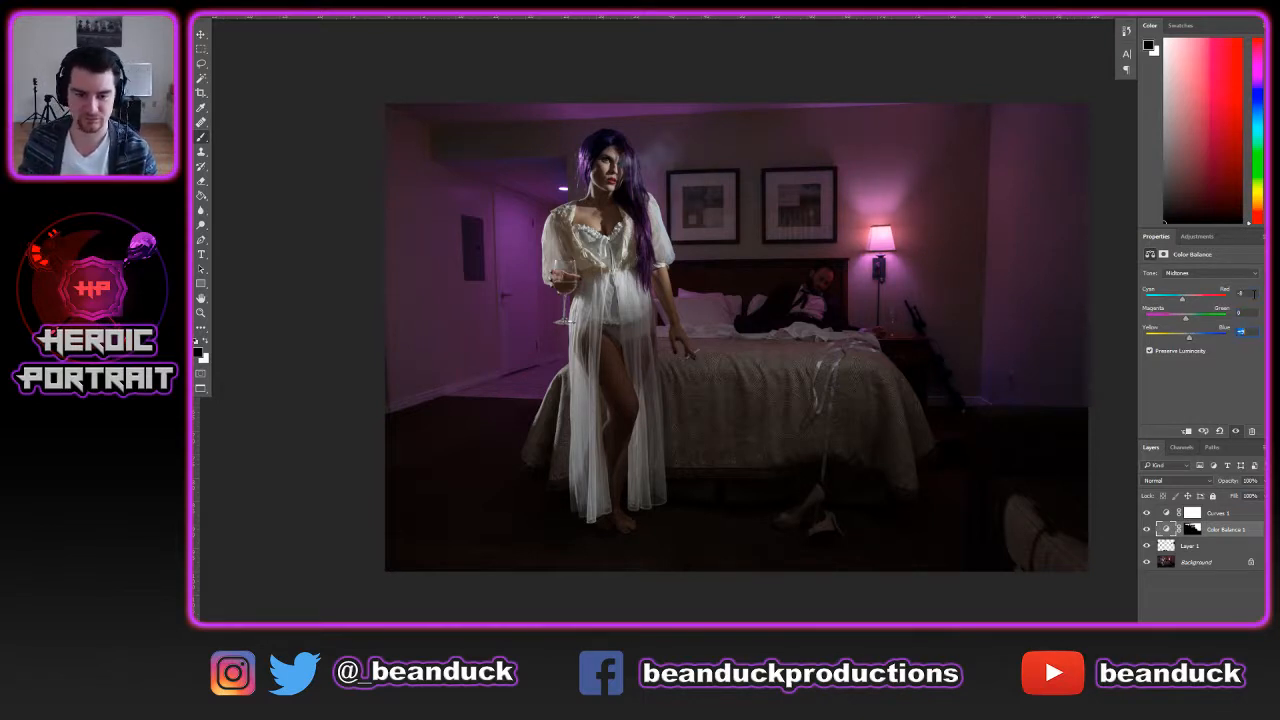
key(Up)
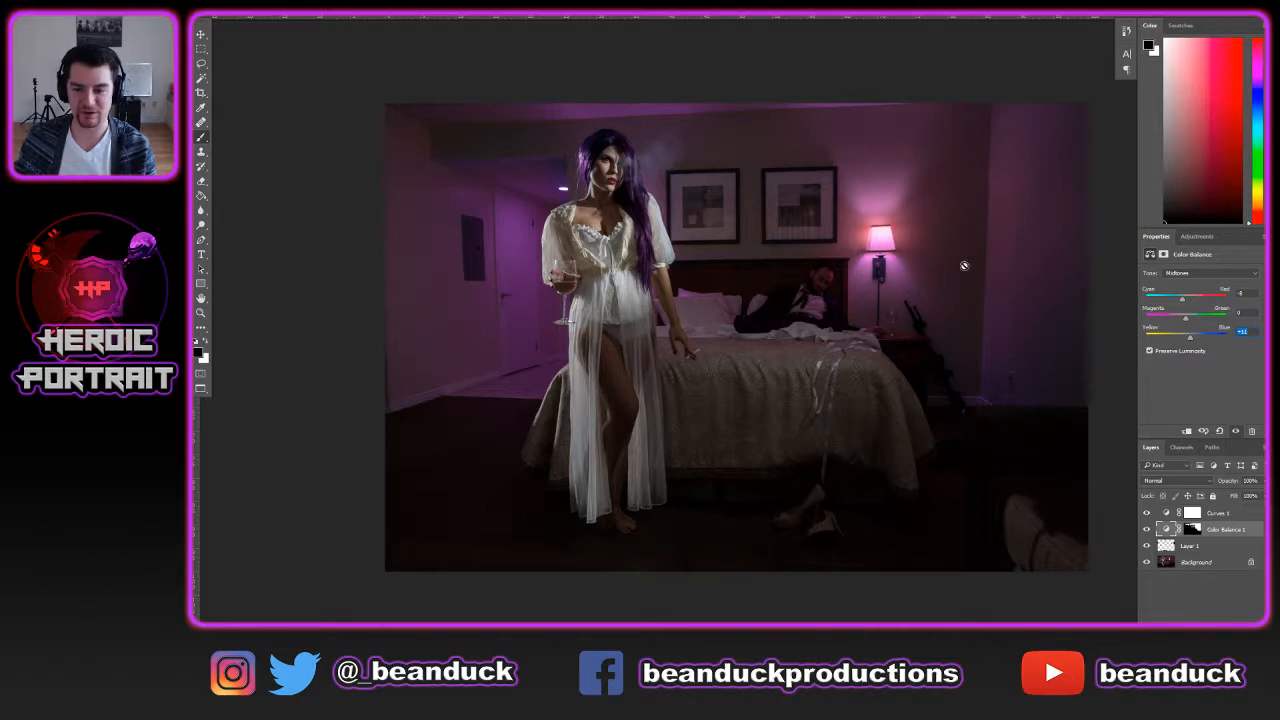
Select Layer 1 and examine the wall around the bedside lamp up close
click(1195, 606)
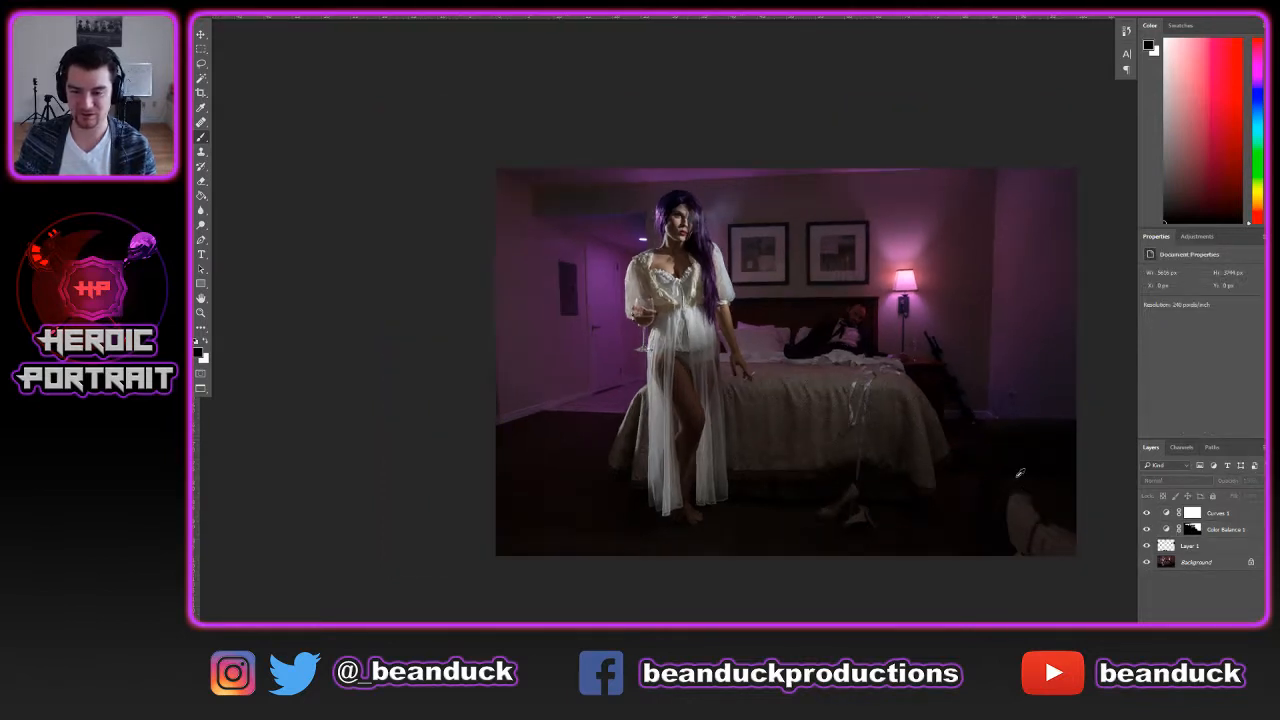
scroll(1018, 472, down, 2)
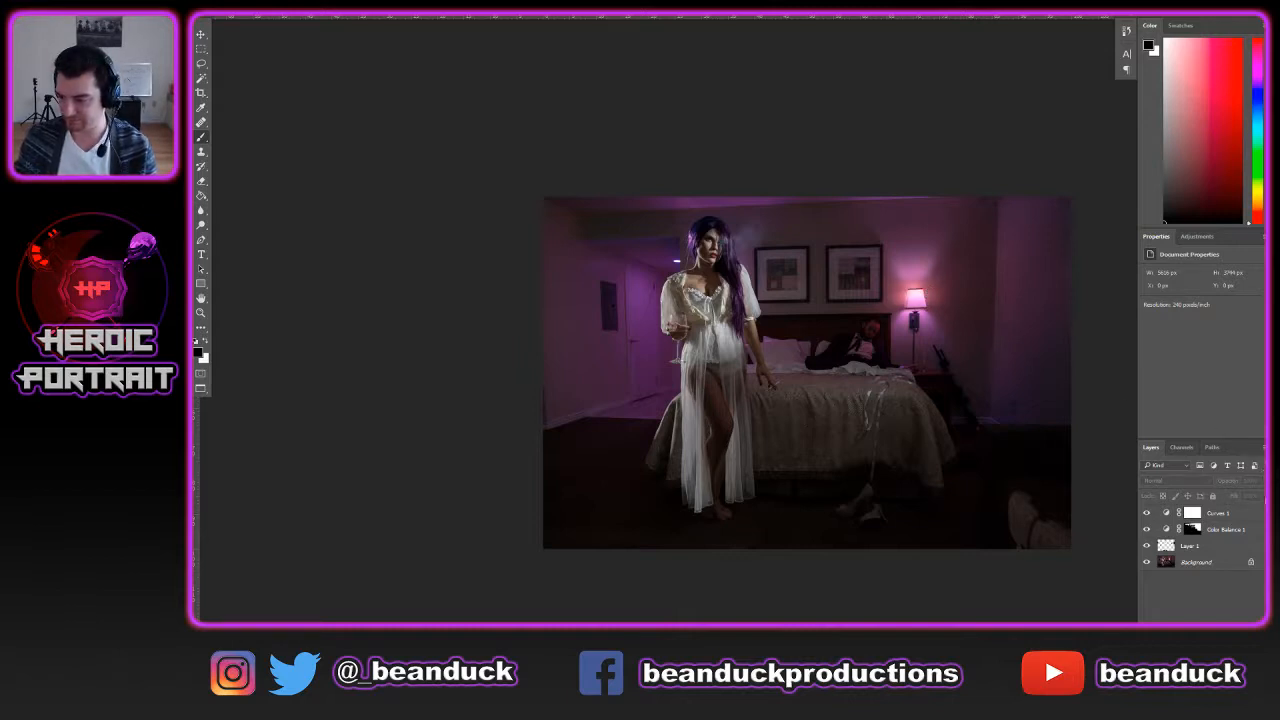
click(1240, 546)
key(b)
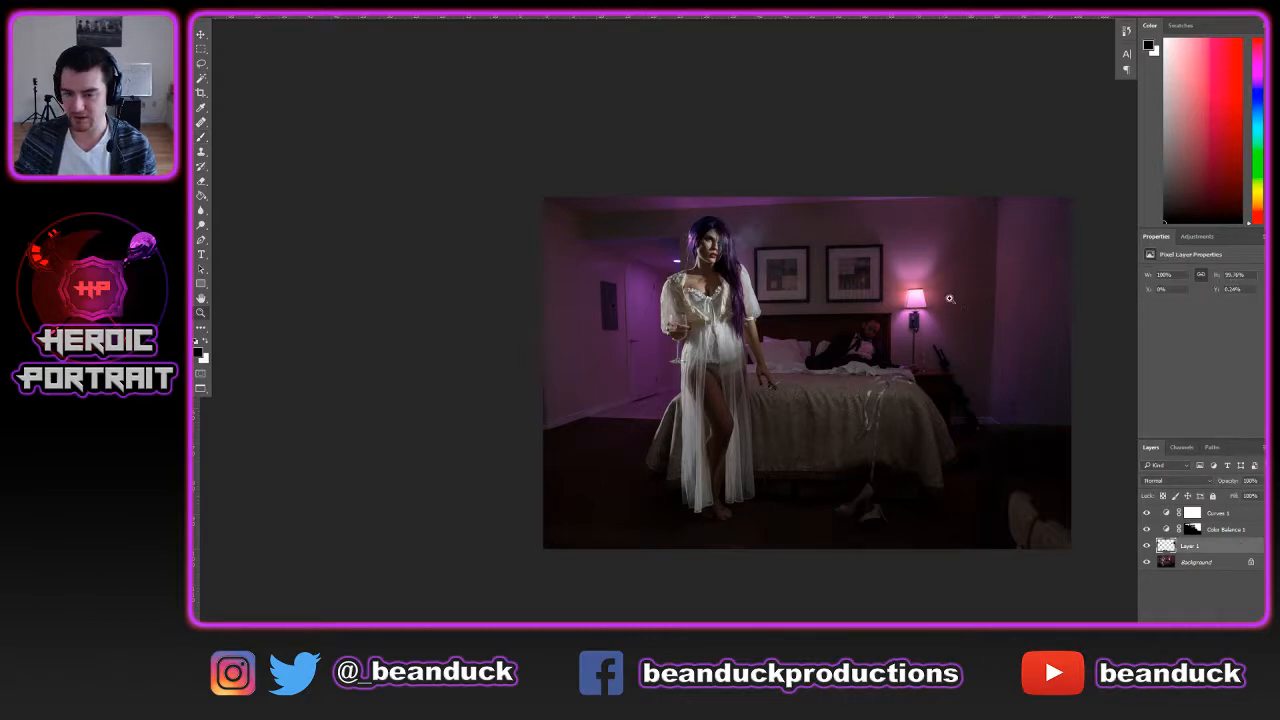
scroll(935, 295, up, 6)
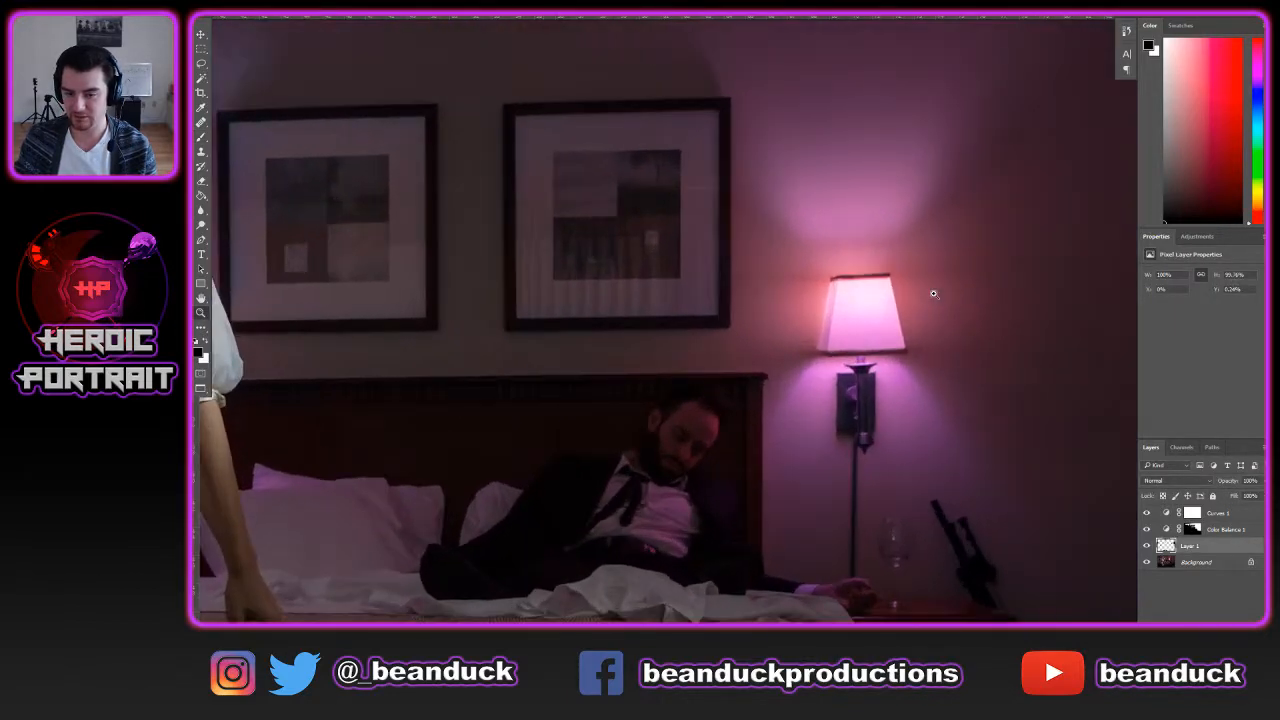
Compare the bedroom scene with and without the Color Balance 1 adjustment, and leave no layer selected
scroll(966, 298, down, 2)
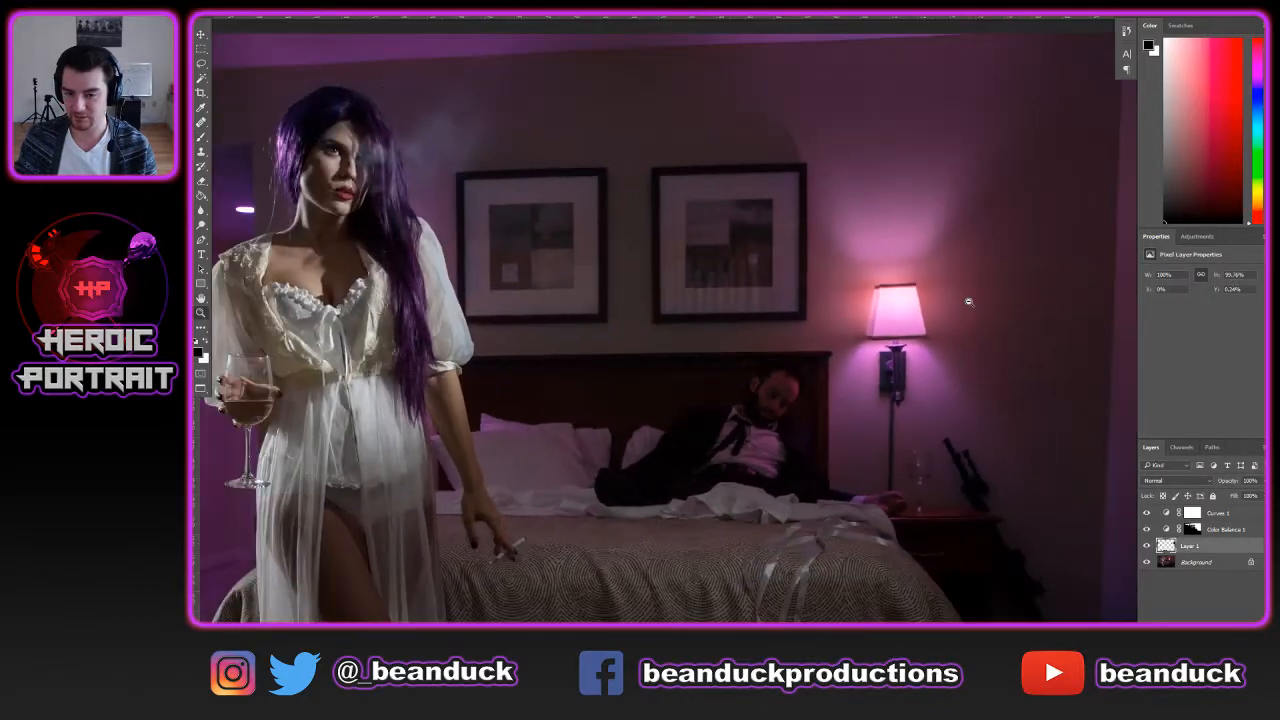
click(1166, 529)
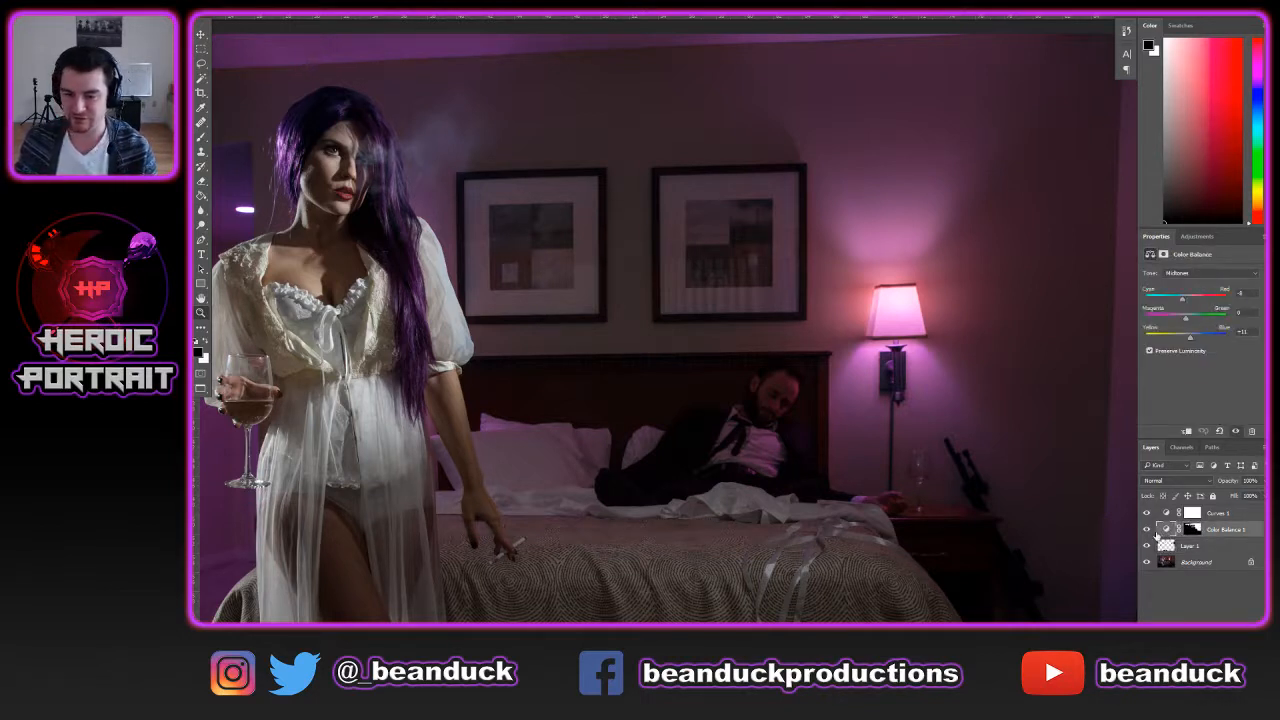
click(1147, 530)
click(1147, 530)
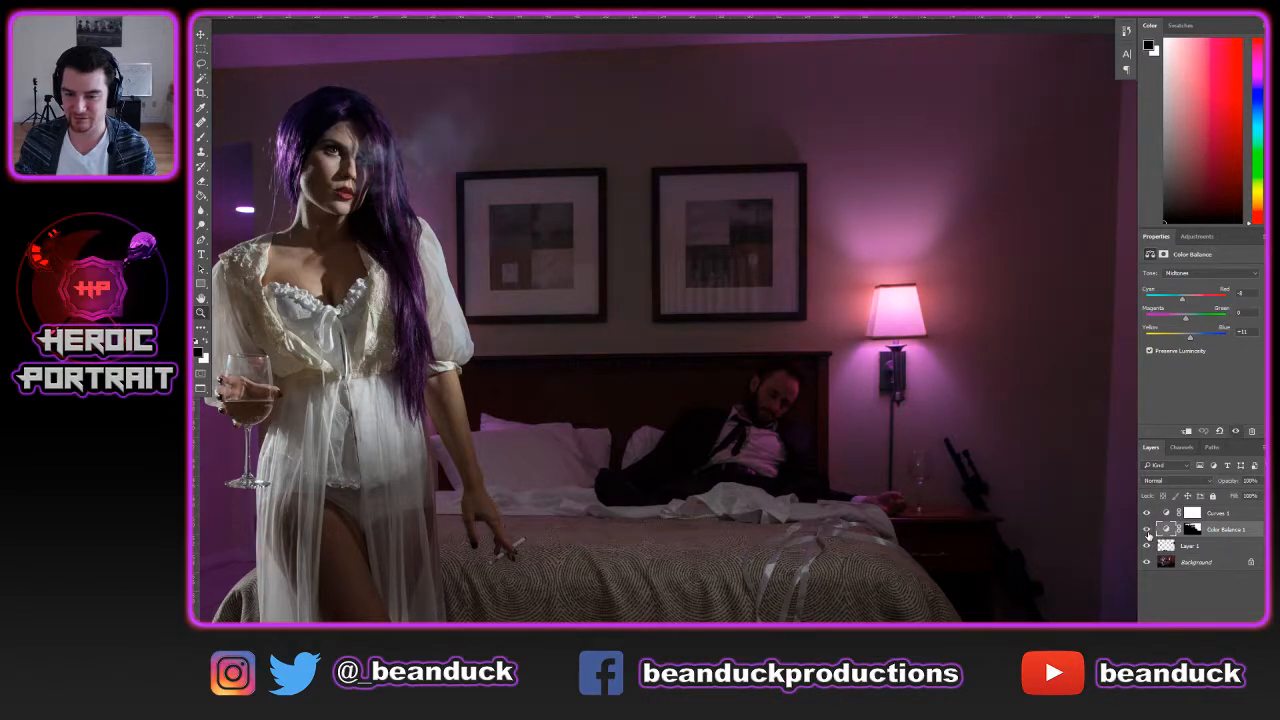
click(1236, 603)
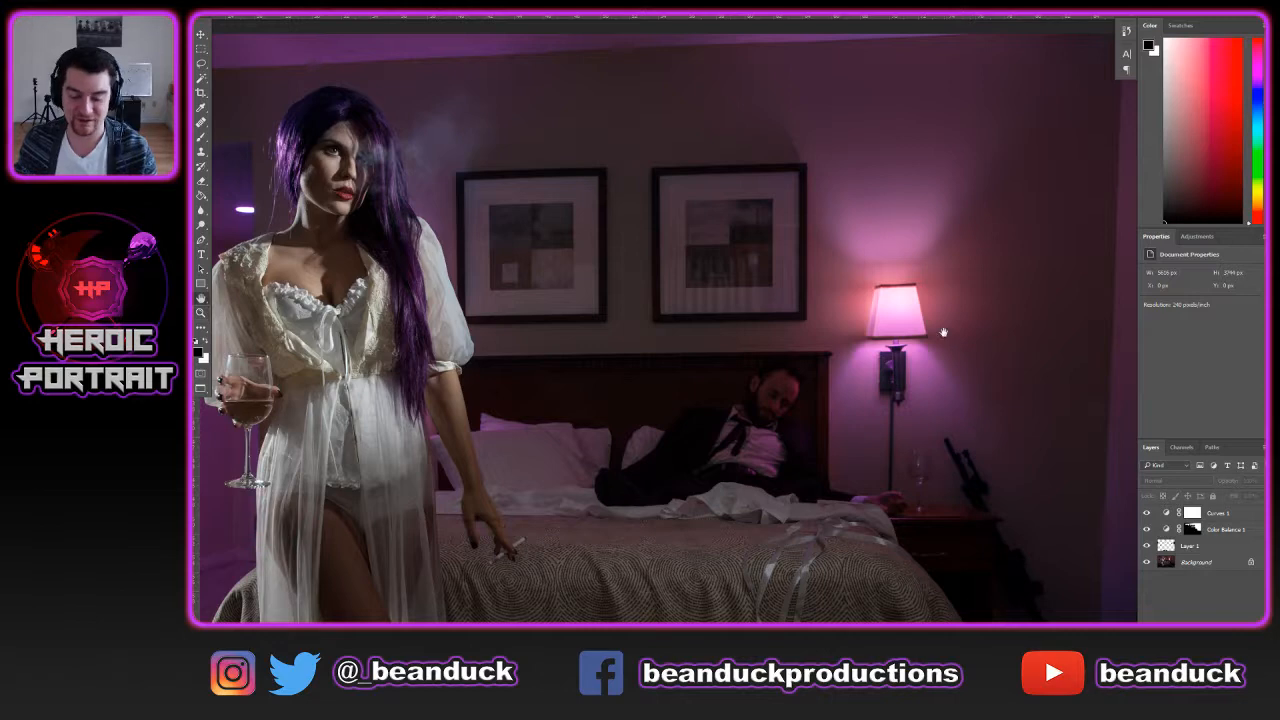
Add a second Color Balance adjustment layer and try shifting its midtones toward cyan around the lamp, undoing the shift
drag(936, 334, 829, 331)
scroll(737, 374, up, 3)
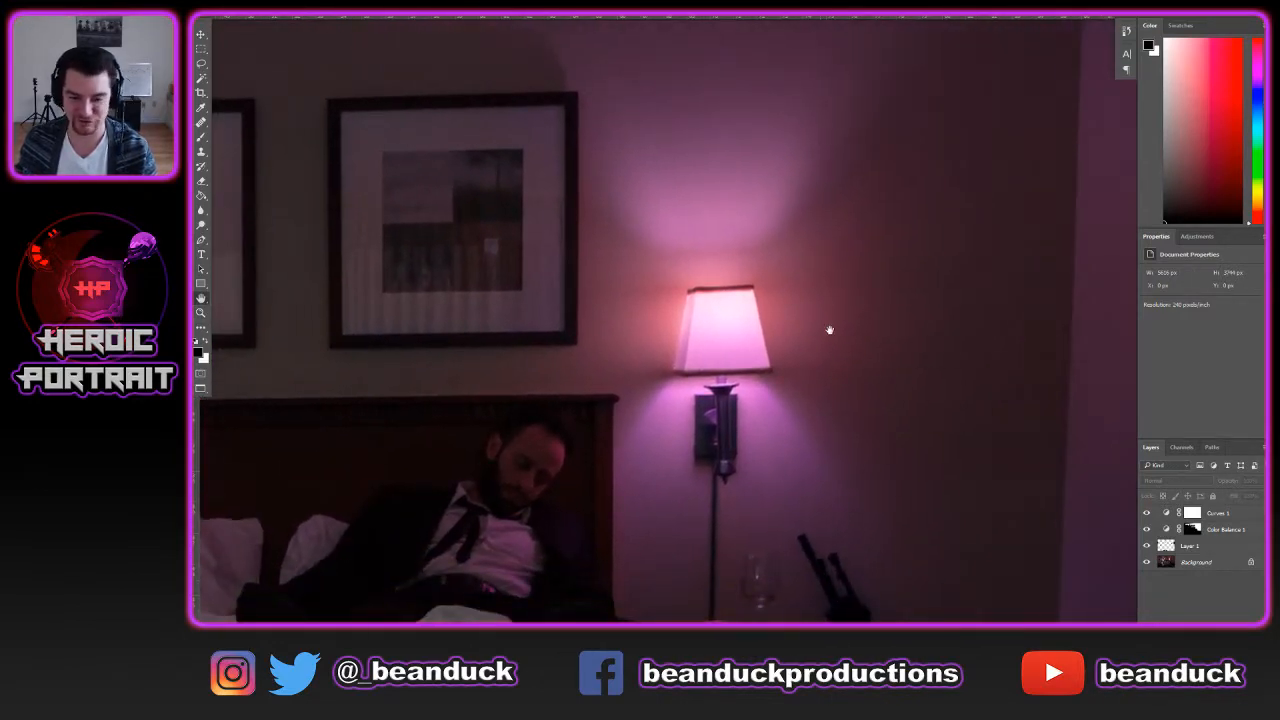
click(1213, 619)
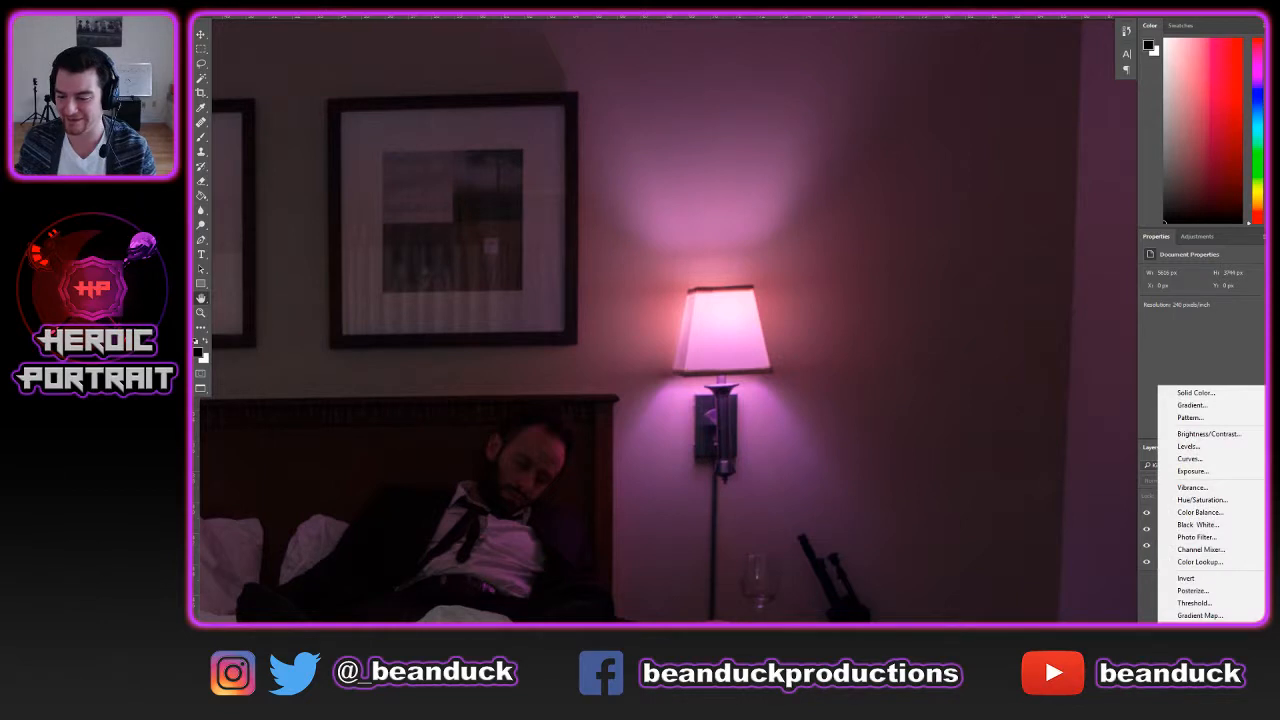
click(1226, 514)
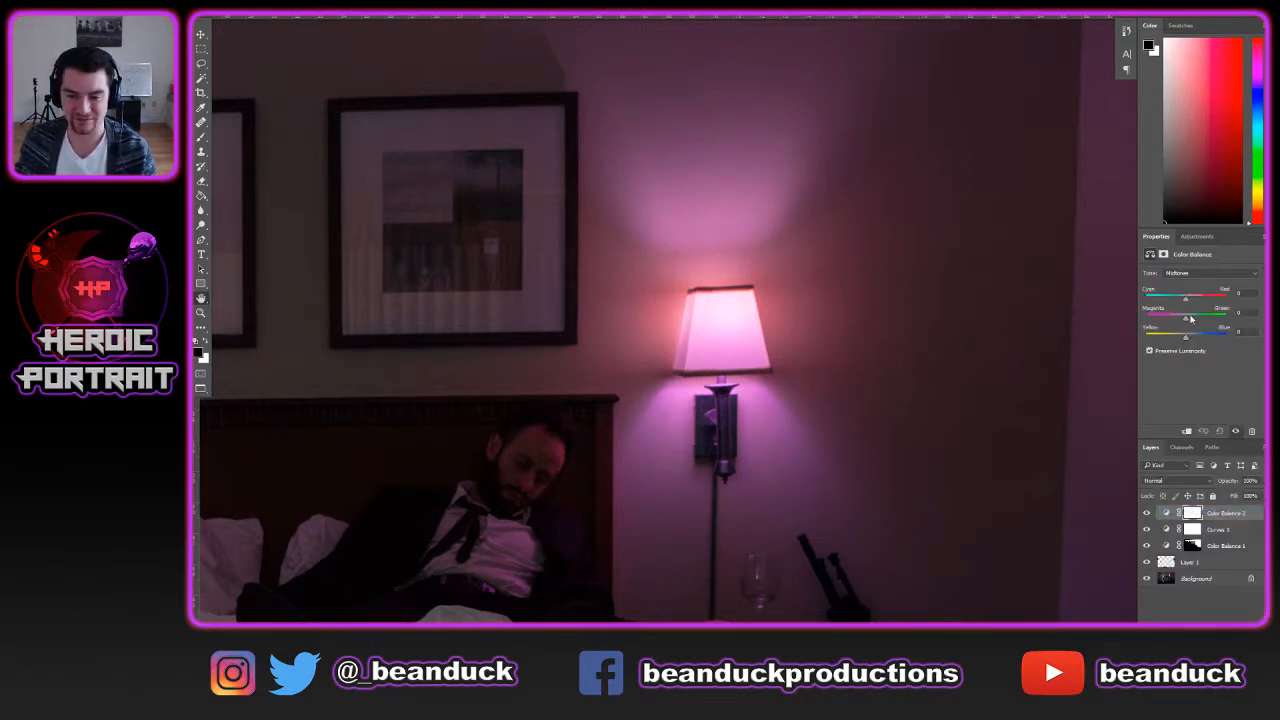
drag(1186, 318, 1187, 319)
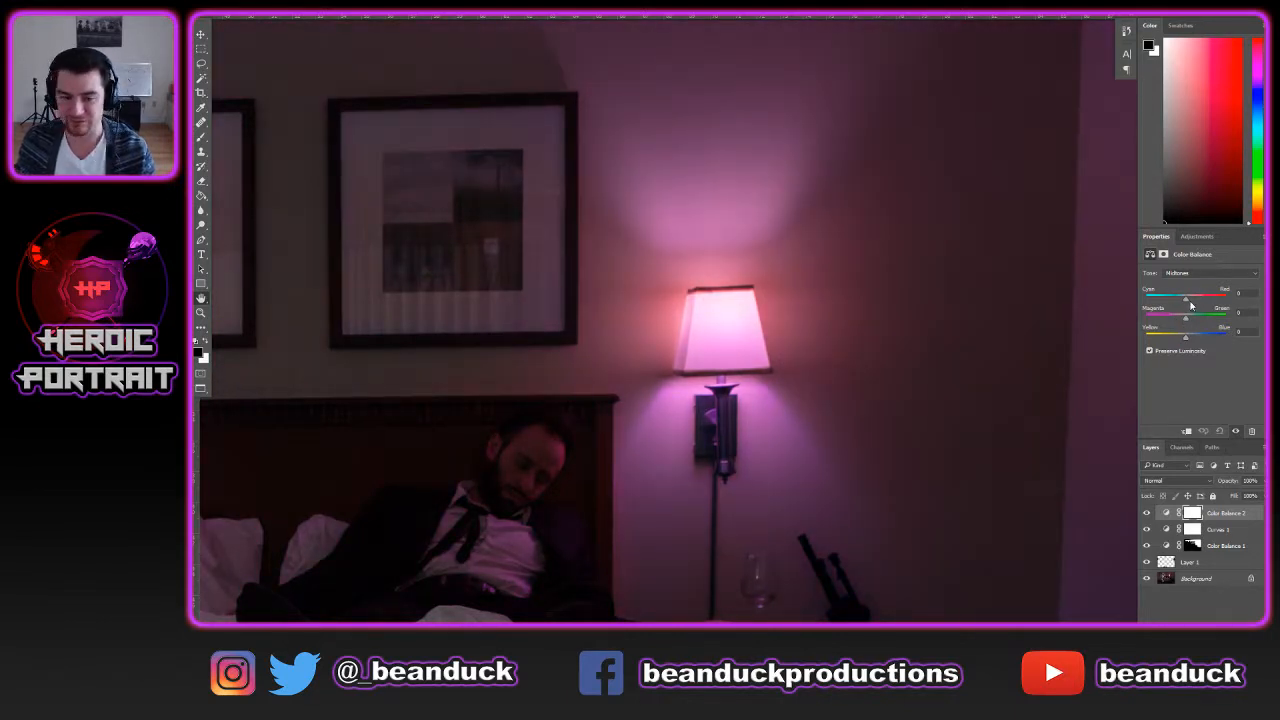
drag(1187, 301, 1170, 304)
key(ctrl+z)
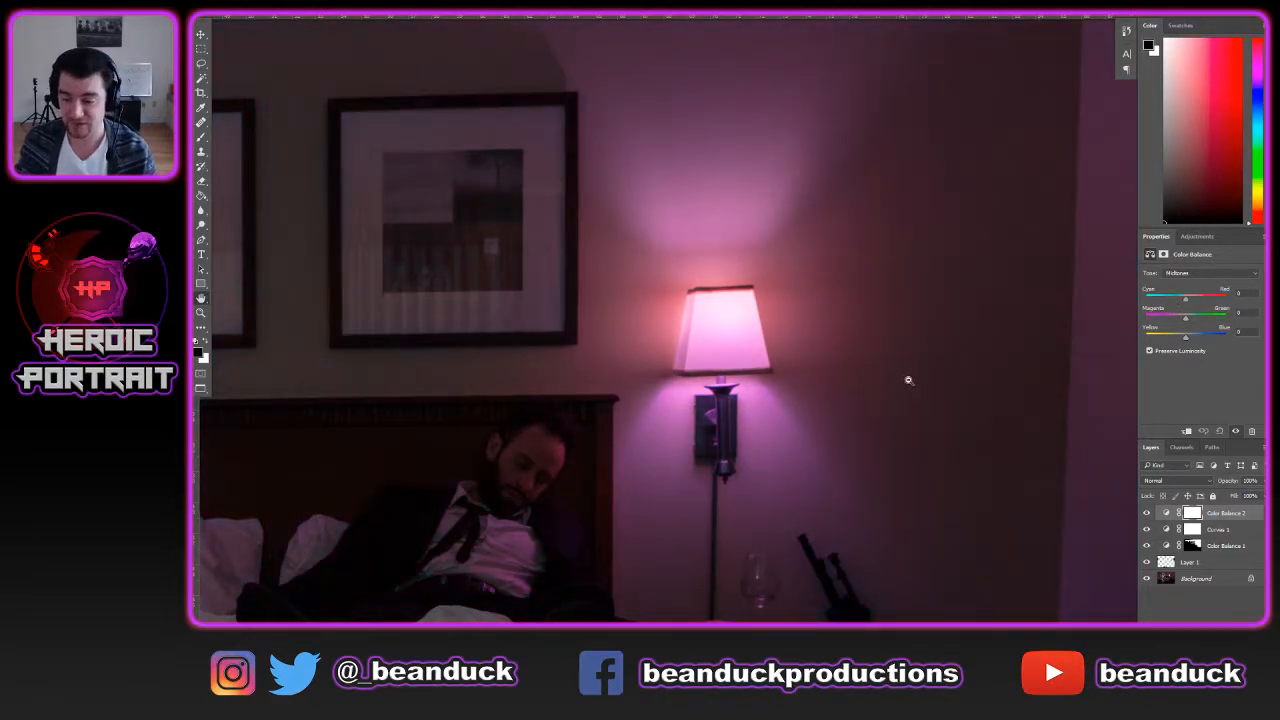
scroll(907, 378, down, 2)
scroll(909, 378, down, 2)
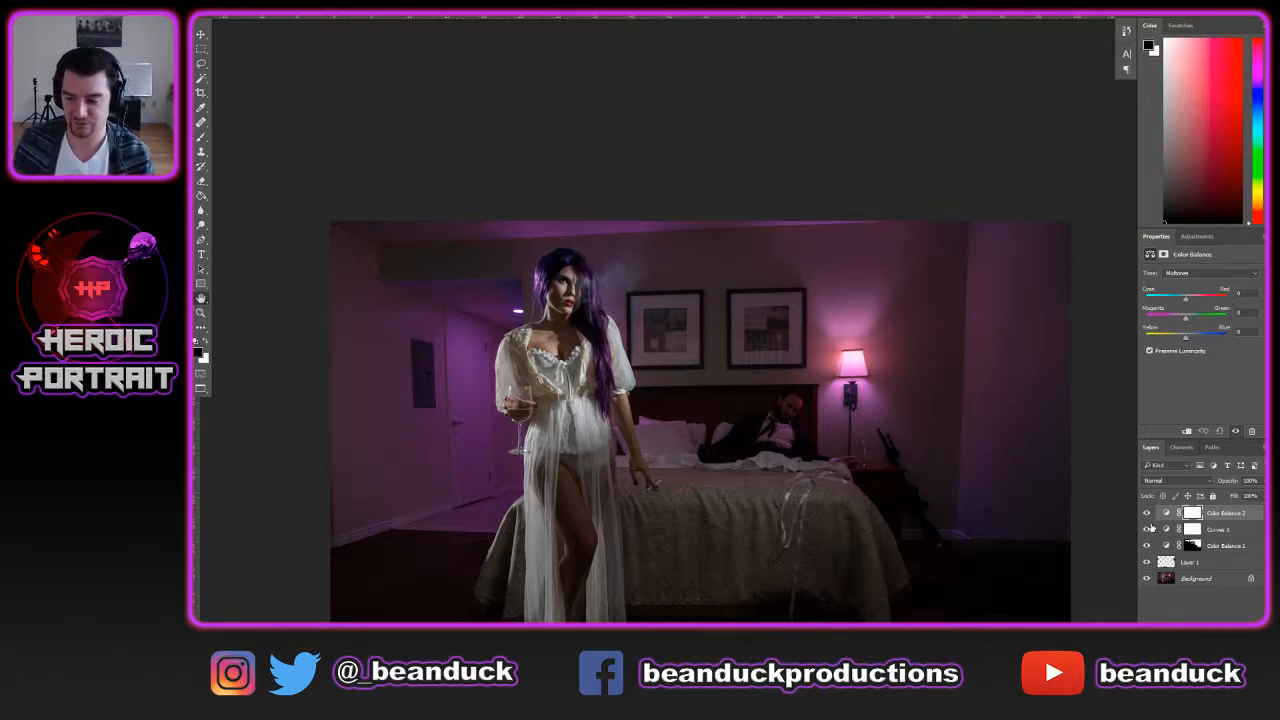
Try painting a black patch over the bedside lamp on a new layer, and discard both the stroke and the layer
key(ctrl+shift+alt+n)
key(b)
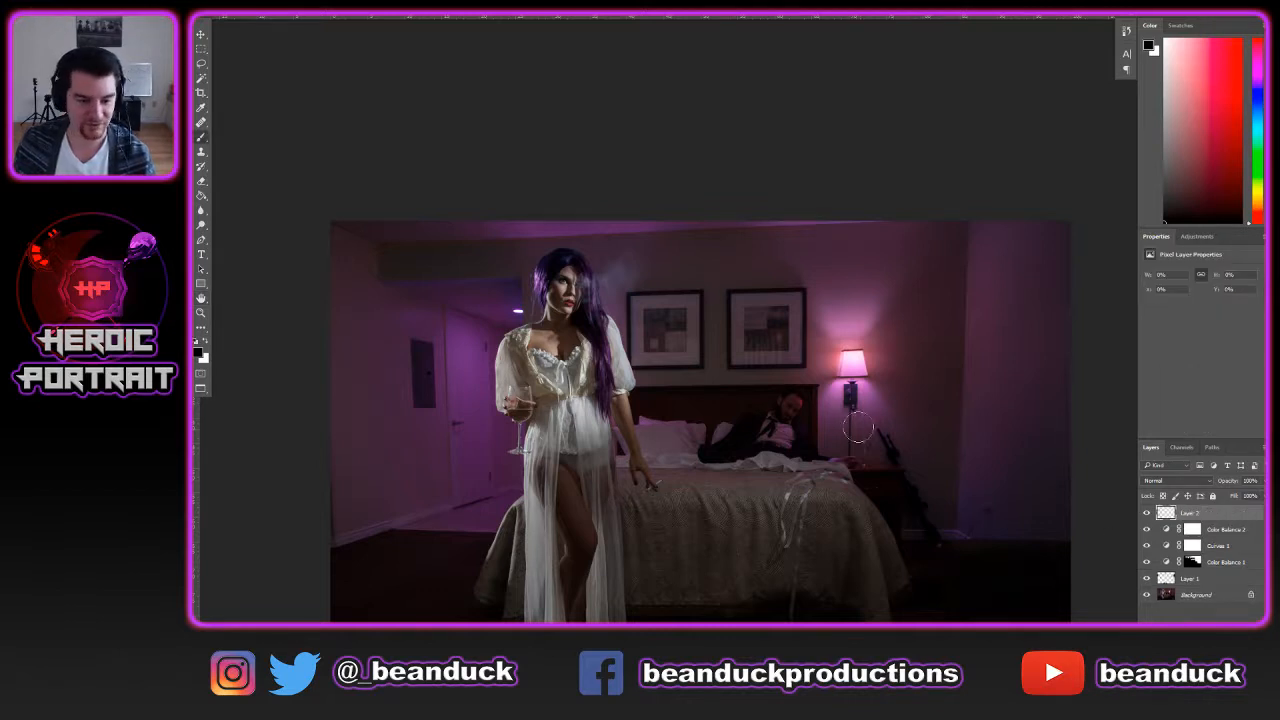
mouse_move(855, 430)
mouse_down()
mouse_move(849, 351)
mouse_move(886, 345)
mouse_move(871, 356)
mouse_move(868, 435)
mouse_up()
scroll(1126, 448, down, 1)
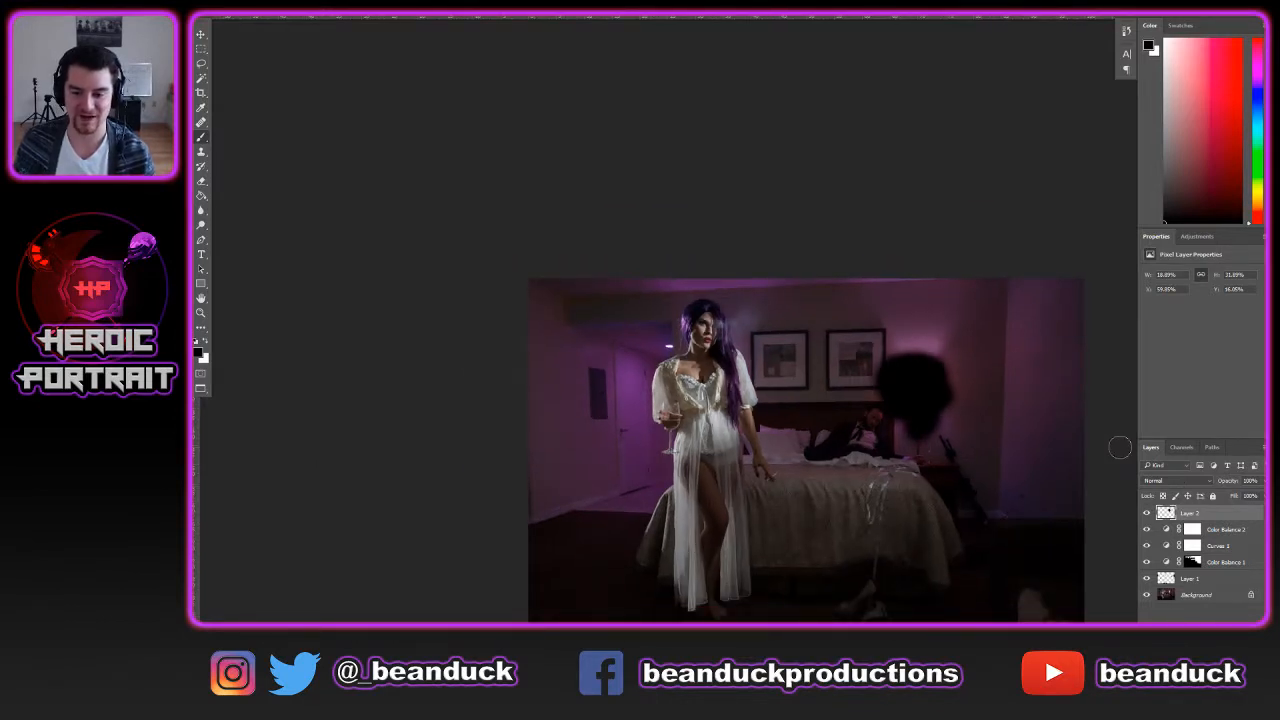
key(ctrl+z)
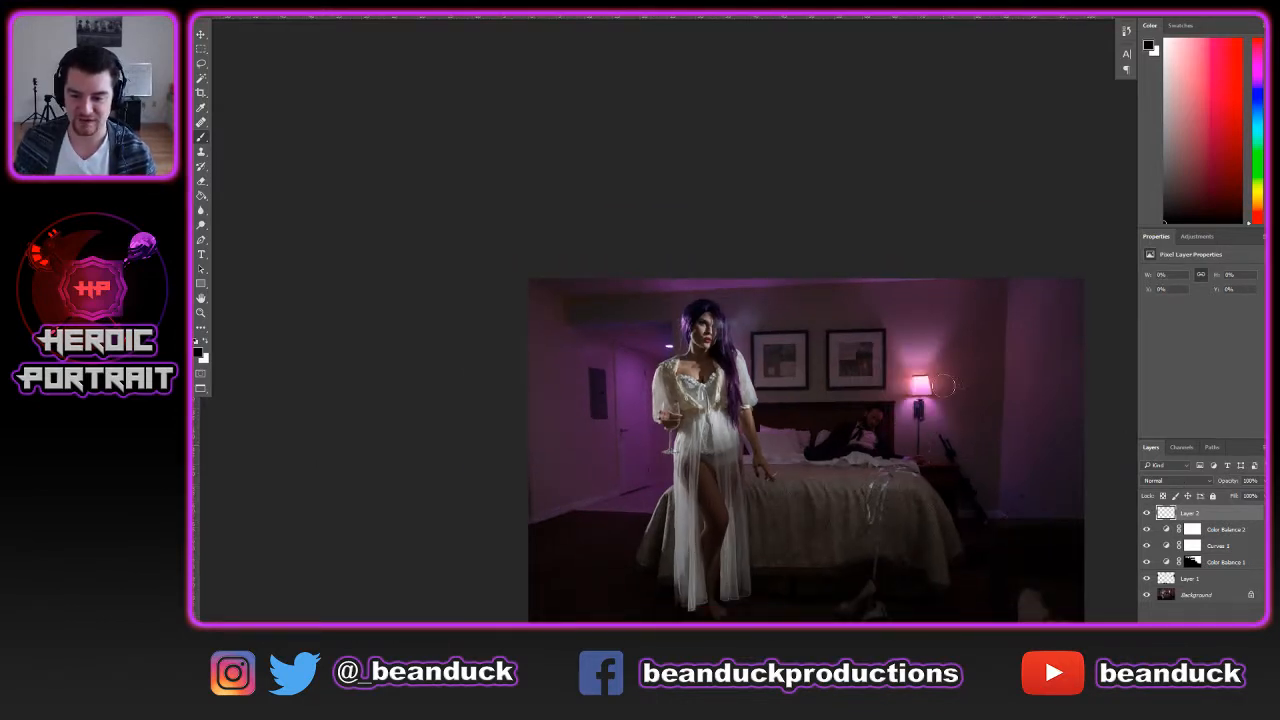
scroll(990, 378, up, 2)
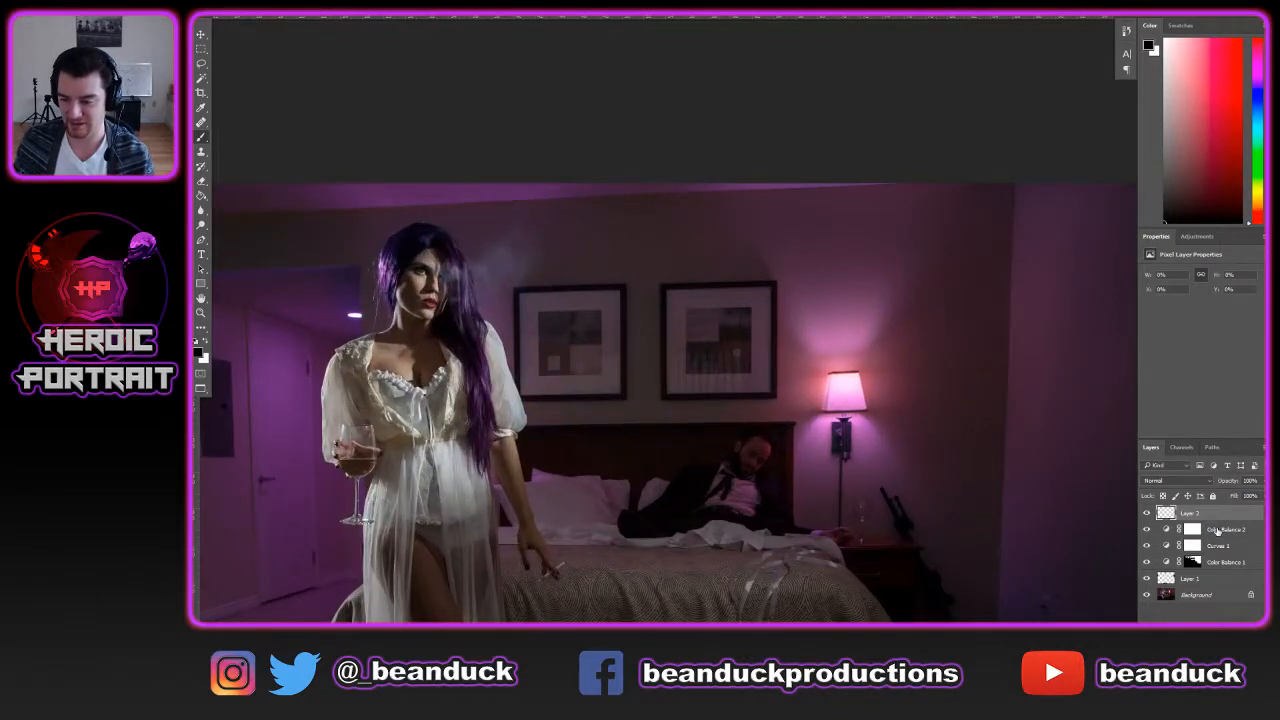
key(Delete)
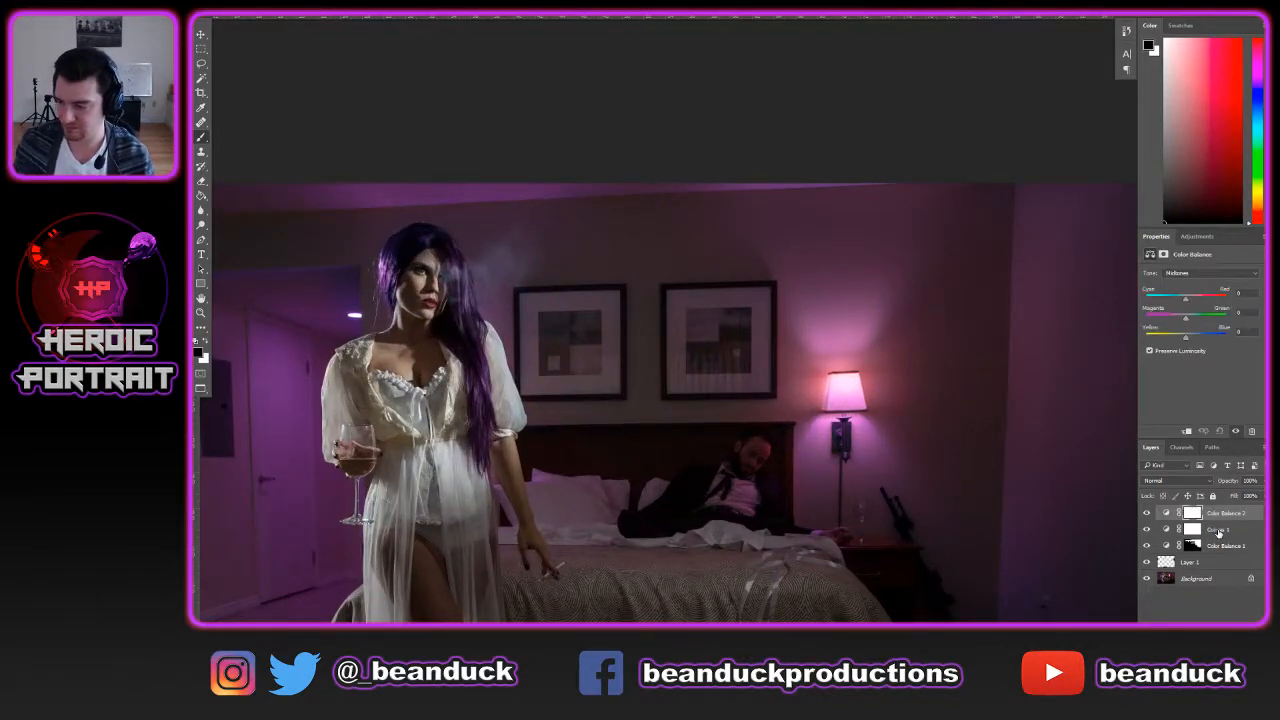
Try adding a third Color Balance adjustment layer and undo its creation
click(1228, 592)
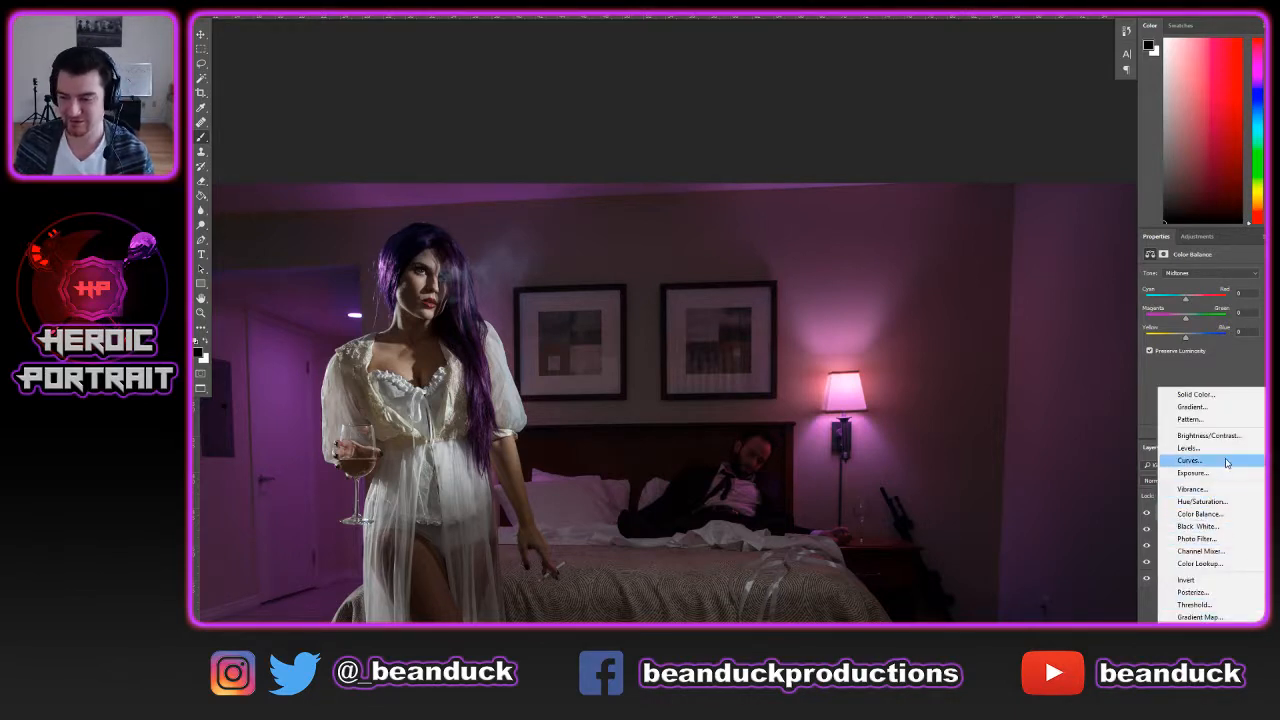
click(1234, 516)
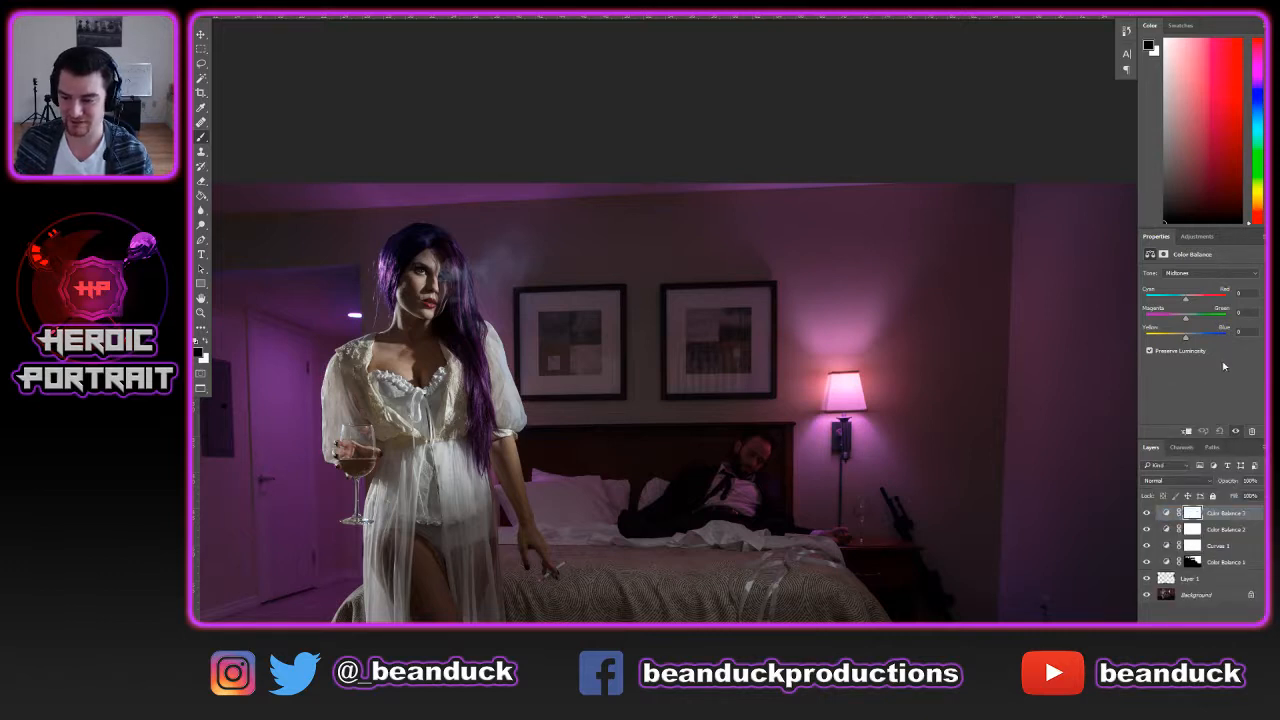
key(ctrl+z)
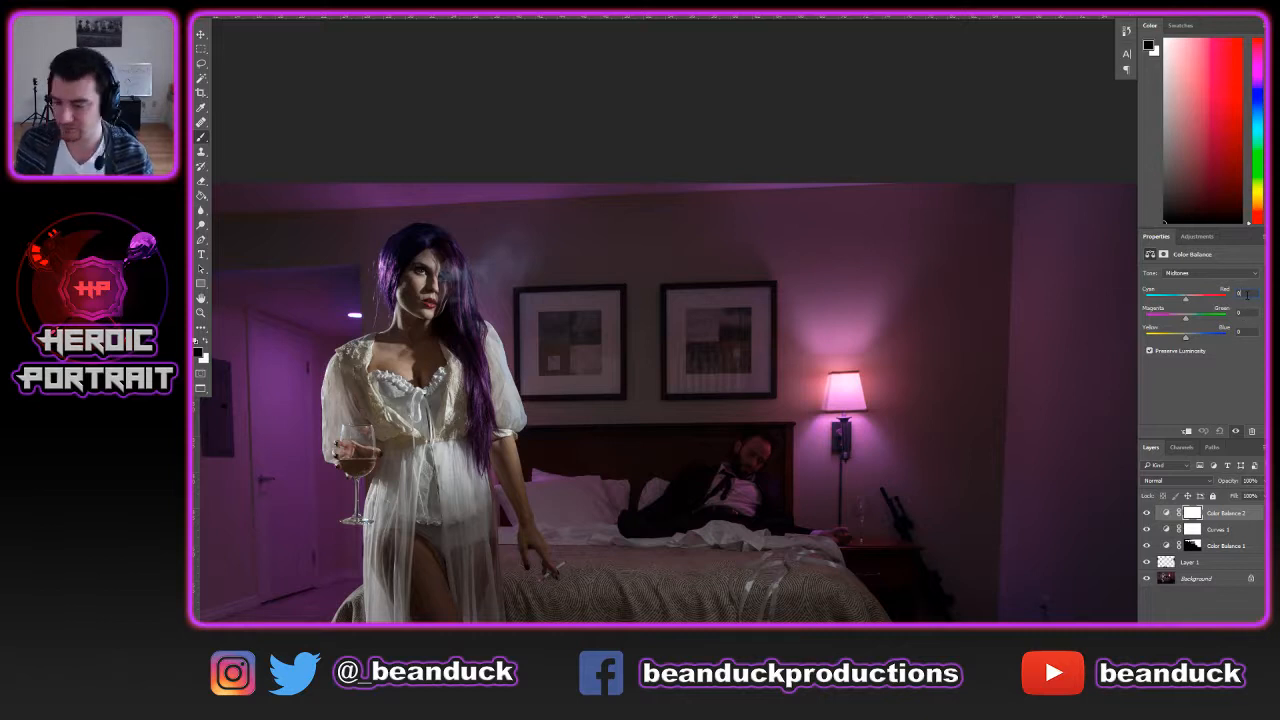
Try shifting the Color Balance 2 midtones toward cyan and blue, and delete that adjustment layer
click(1240, 293)
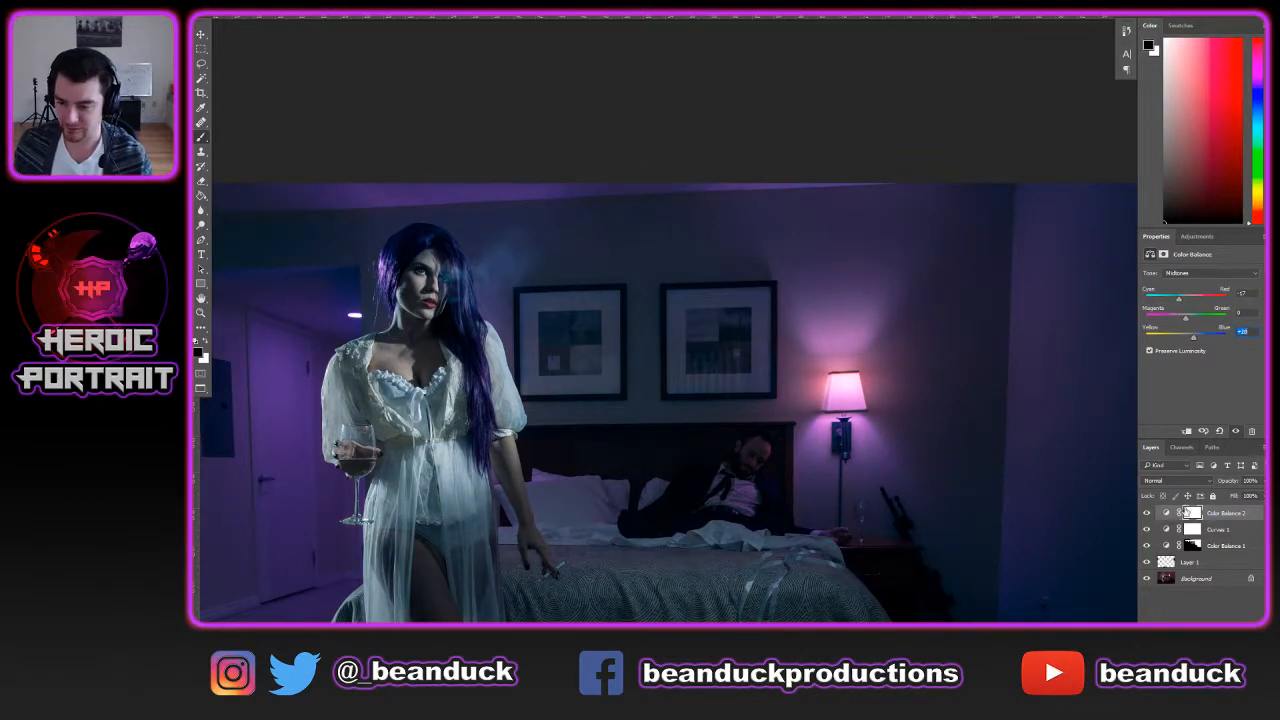
click(1192, 512)
key(Delete)
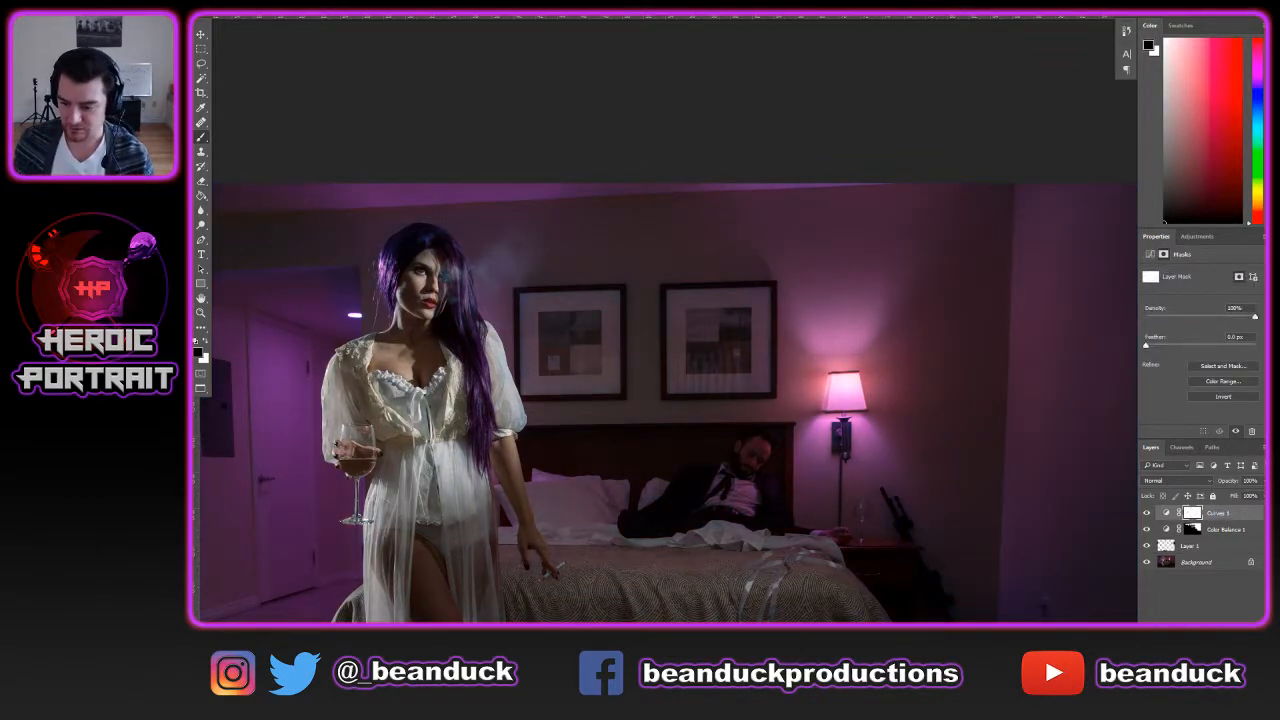
click(1205, 618)
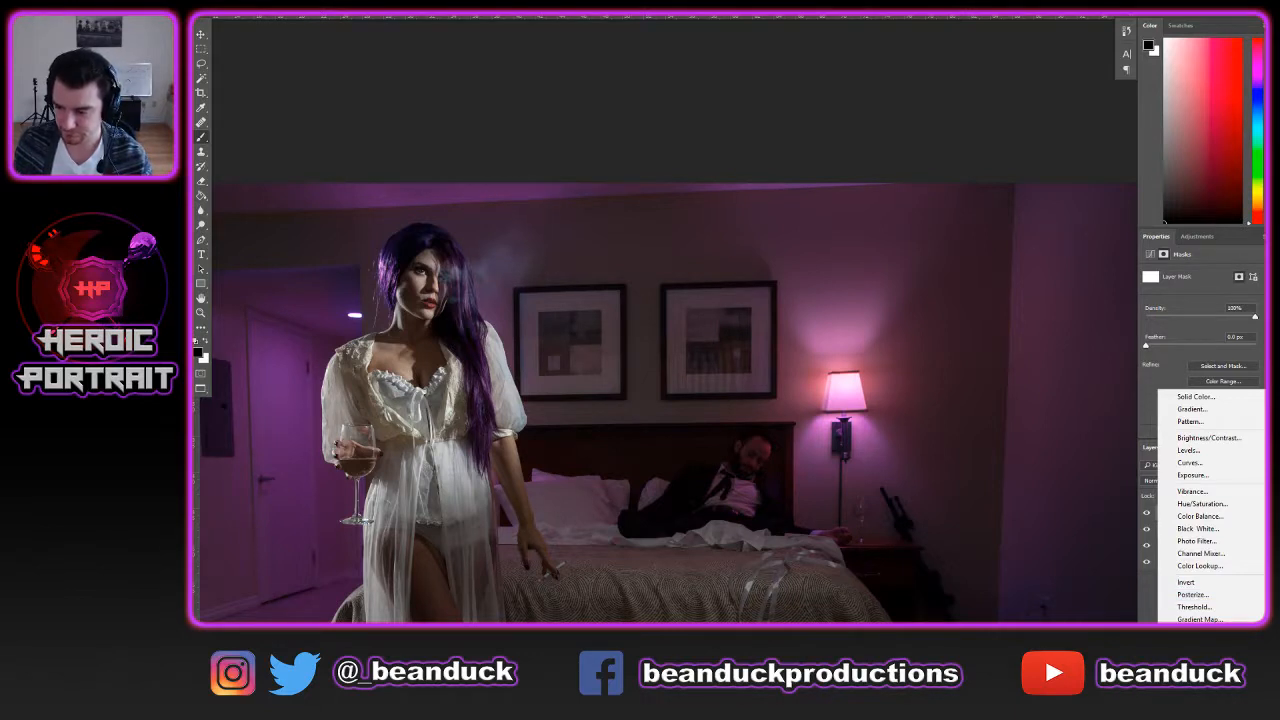
key(Escape)
Examine the bedside lamp up close and the composition of the whole image
key(z)
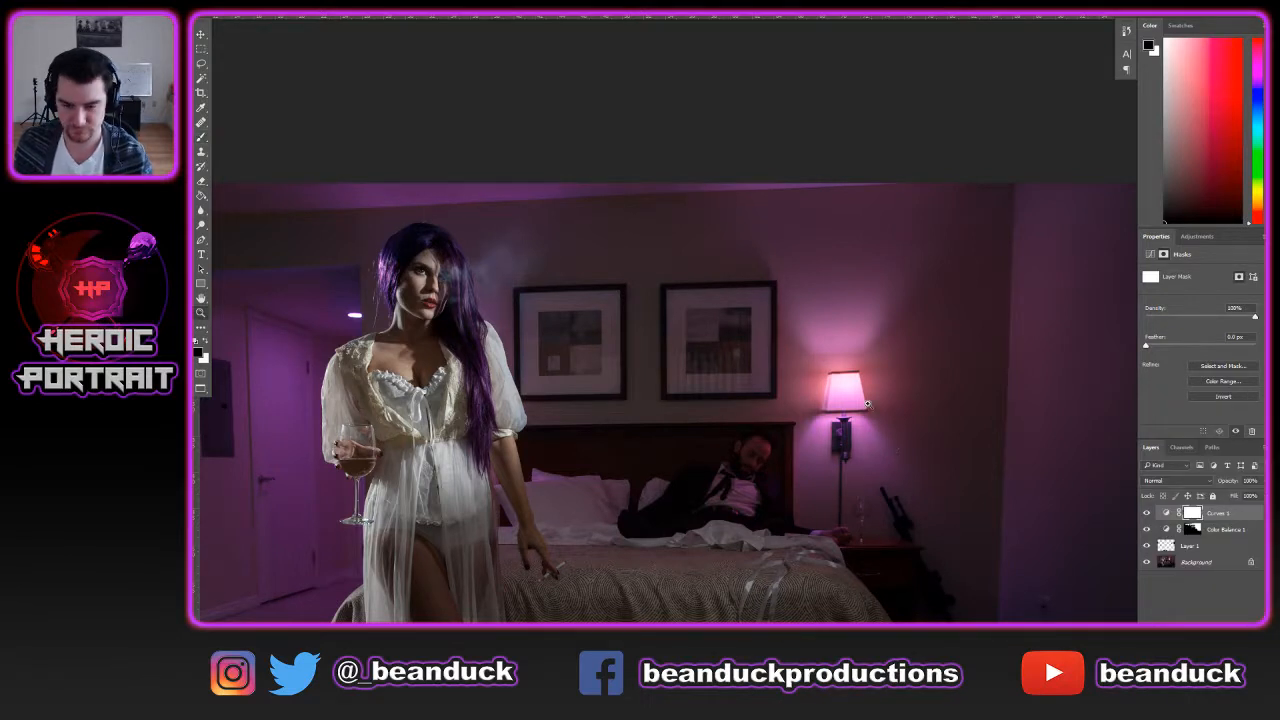
click(843, 382)
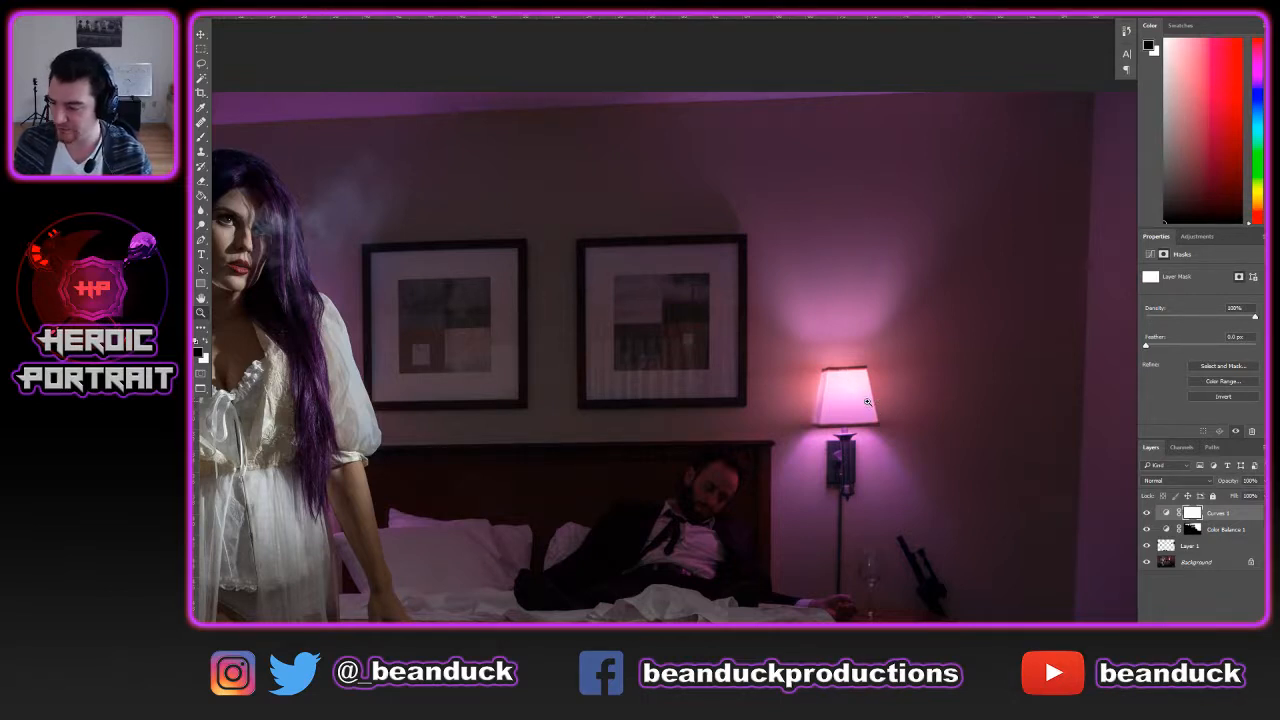
alt+click(845, 432)
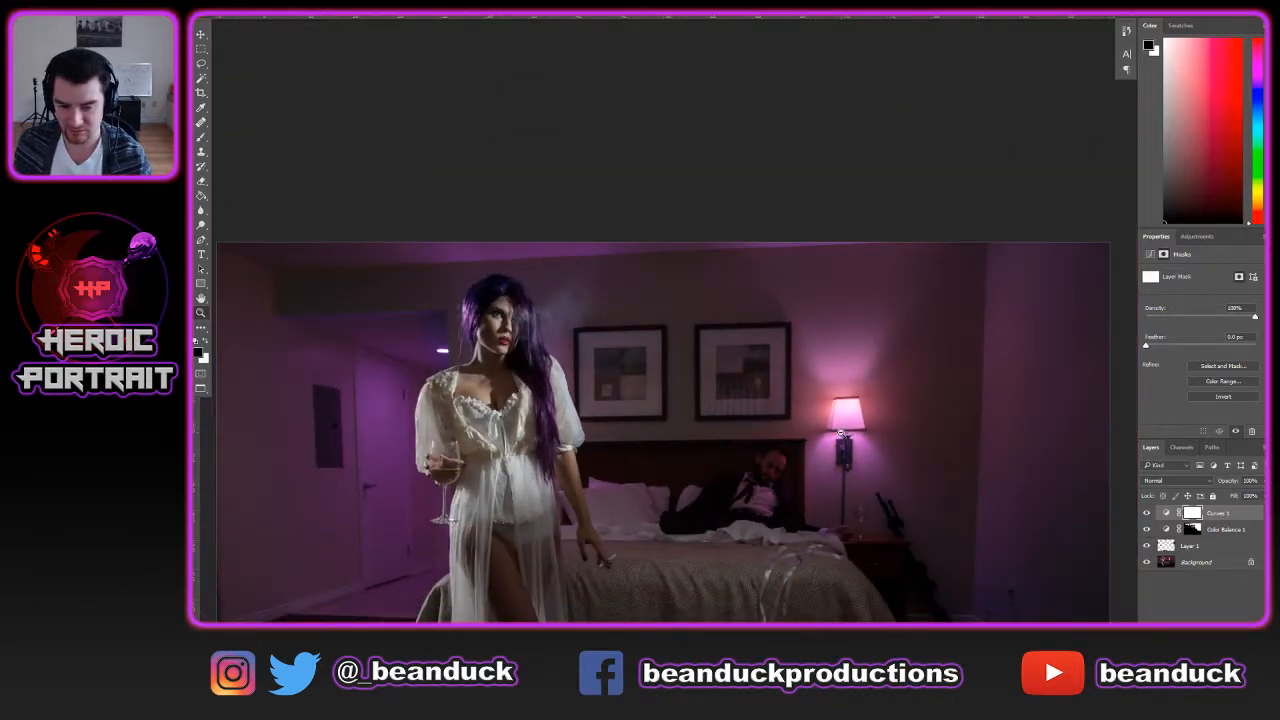
alt+click(845, 430)
drag(846, 425, 820, 260)
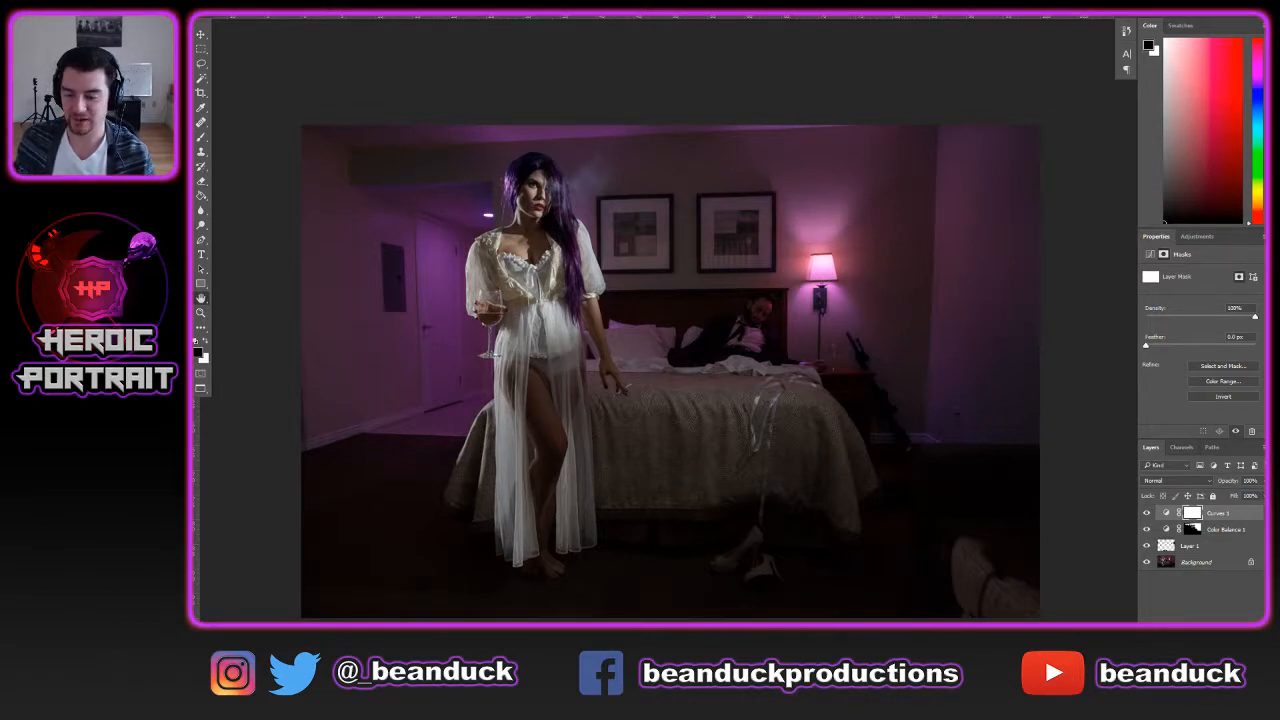
drag(805, 276, 870, 266)
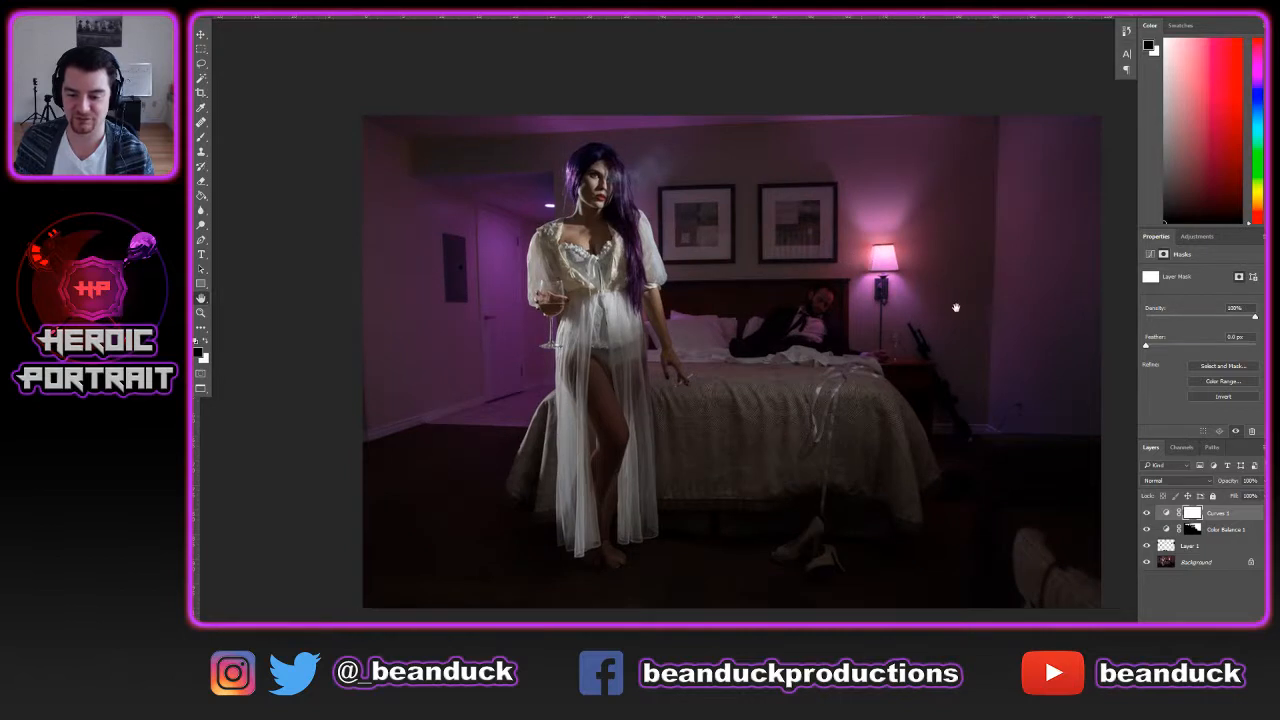
drag(1048, 397, 903, 331)
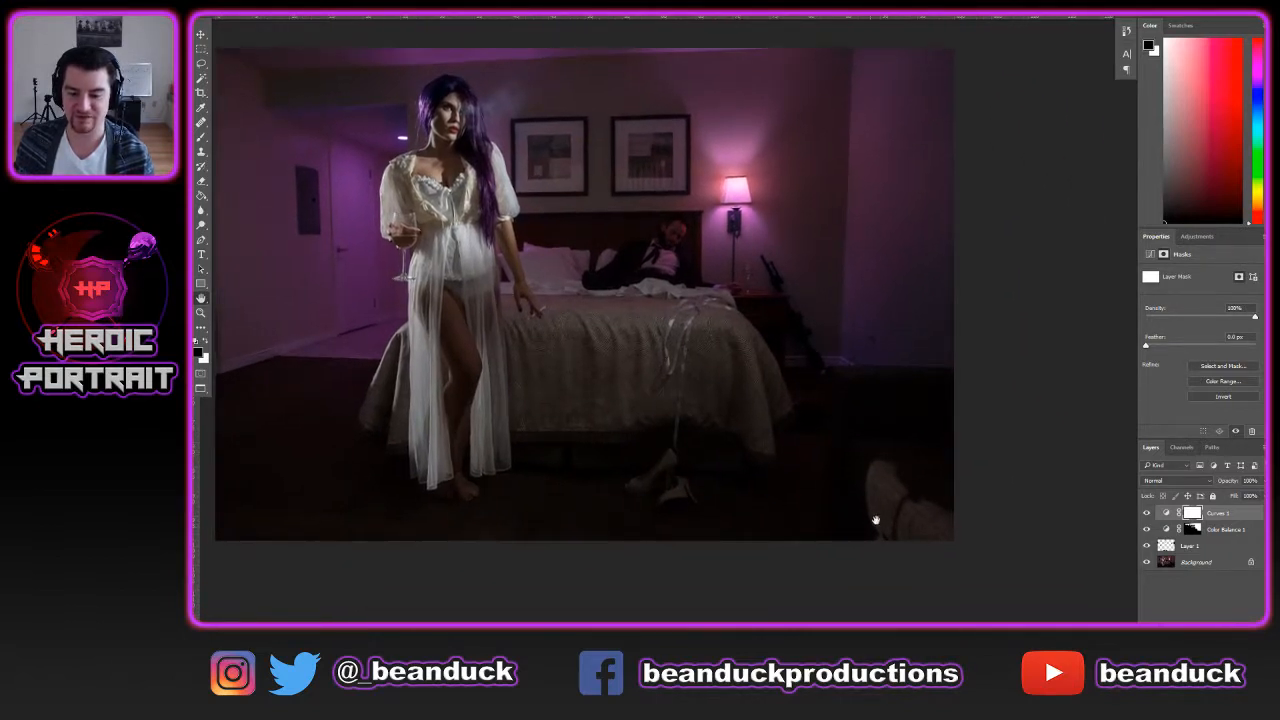
drag(813, 382, 885, 436)
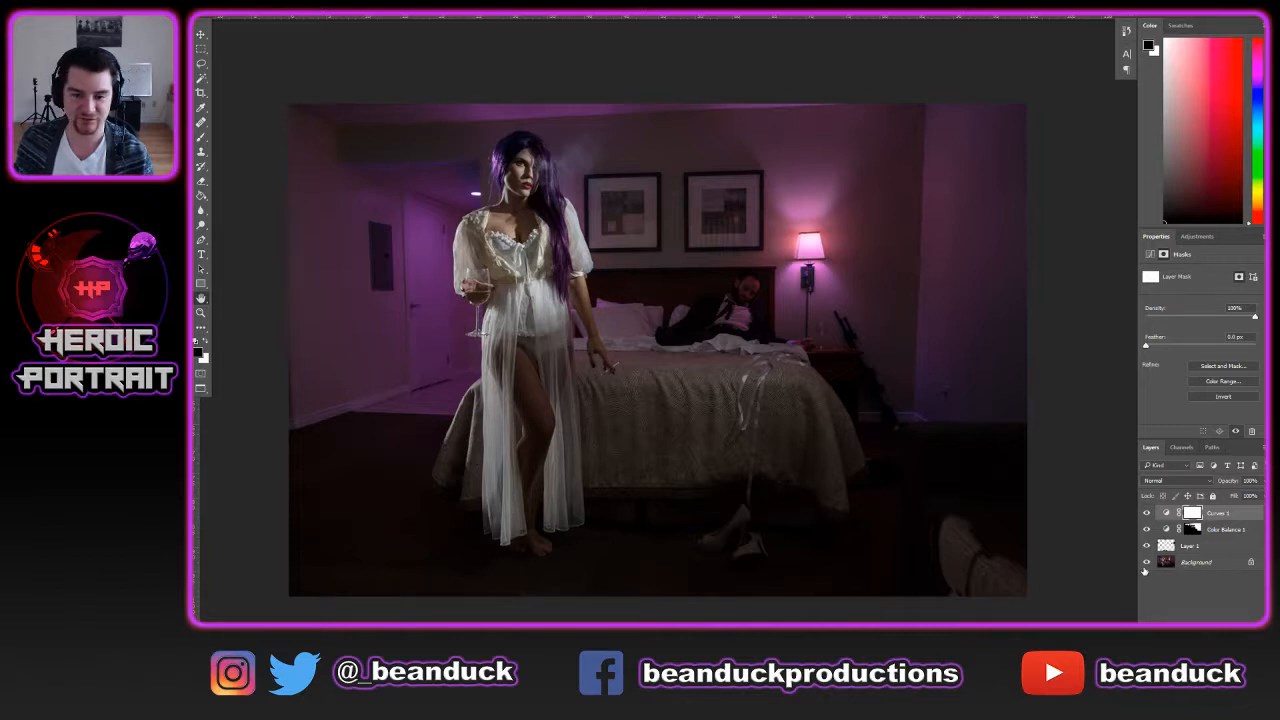
Compare the edited image with the Background layer alone by repeatedly hiding and showing all the other layers
alt+click(1146, 563)
alt+click(1146, 563)
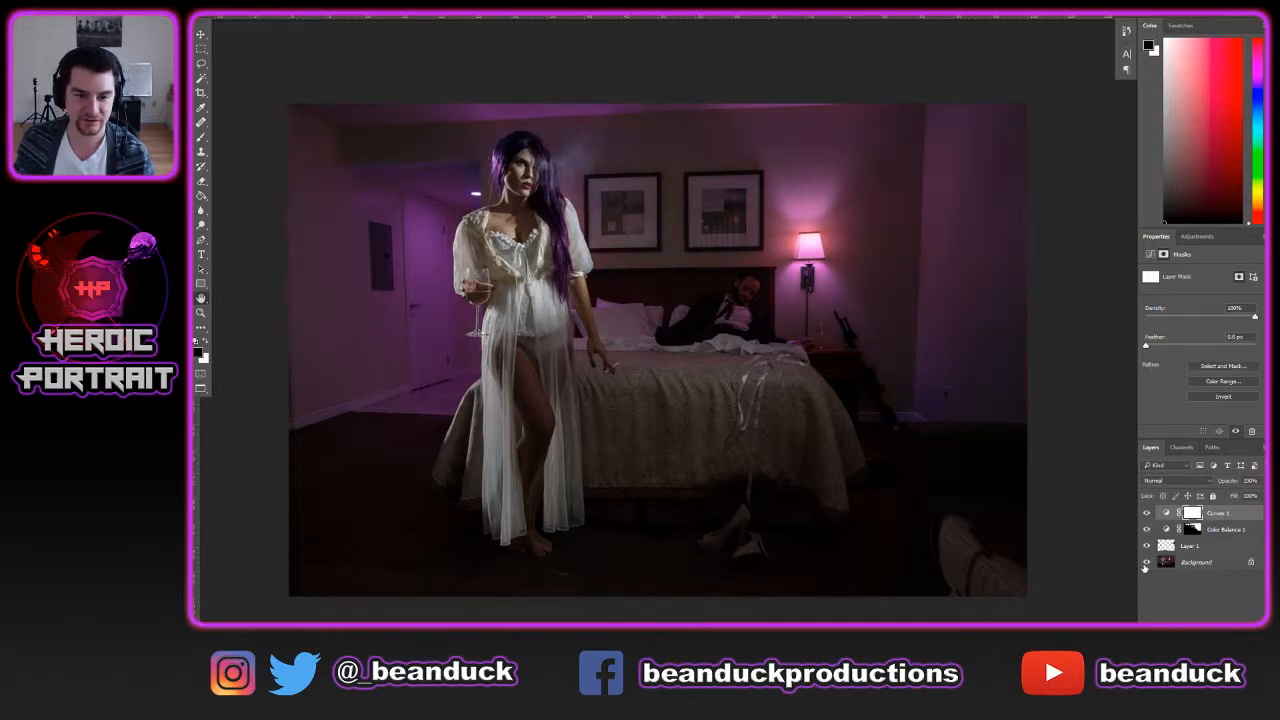
alt+click(1146, 563)
alt+click(1146, 563)
alt+click(1146, 563)
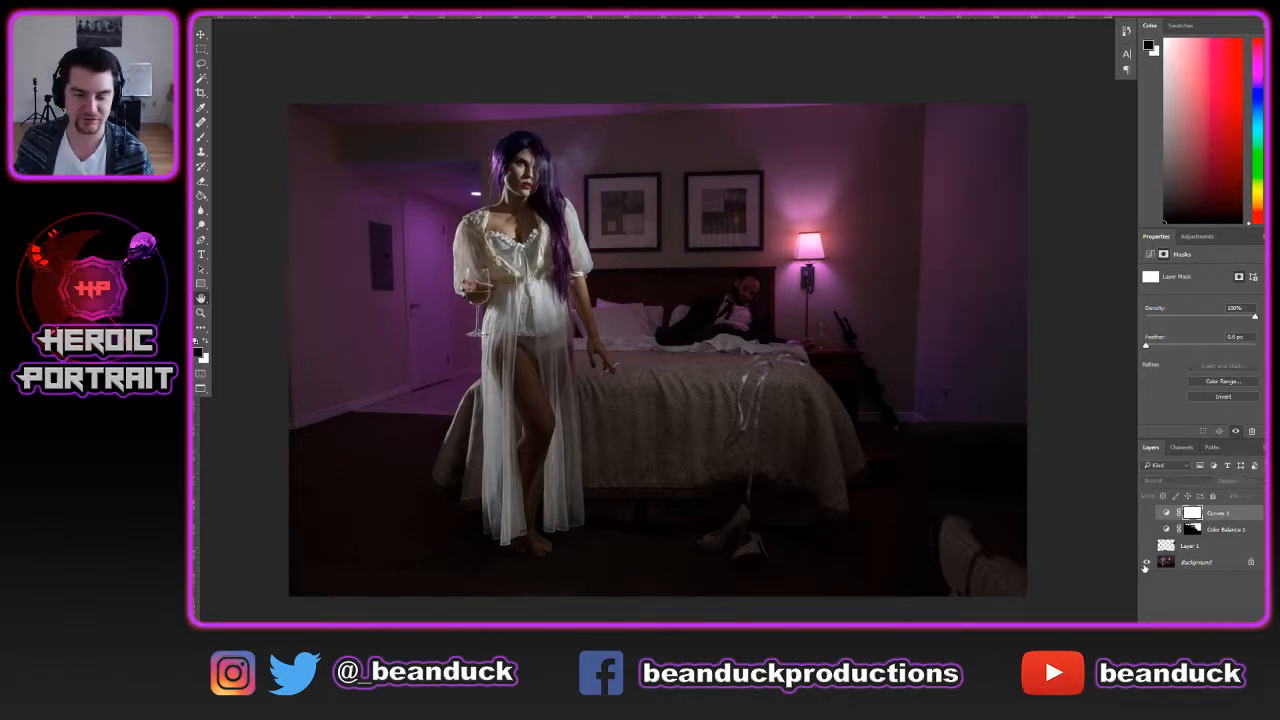
alt+click(1146, 563)
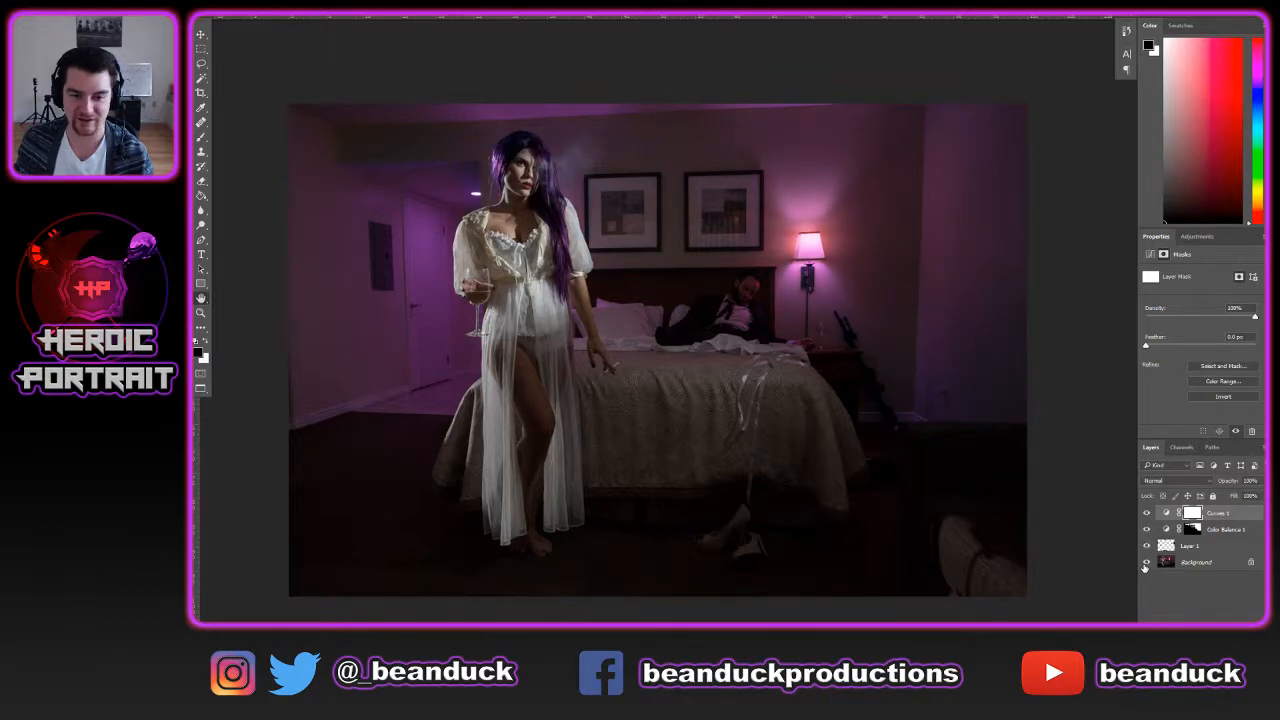
Set up a black brush on the Color Balance 1 layer mask around the woman's upper body
click(1192, 530)
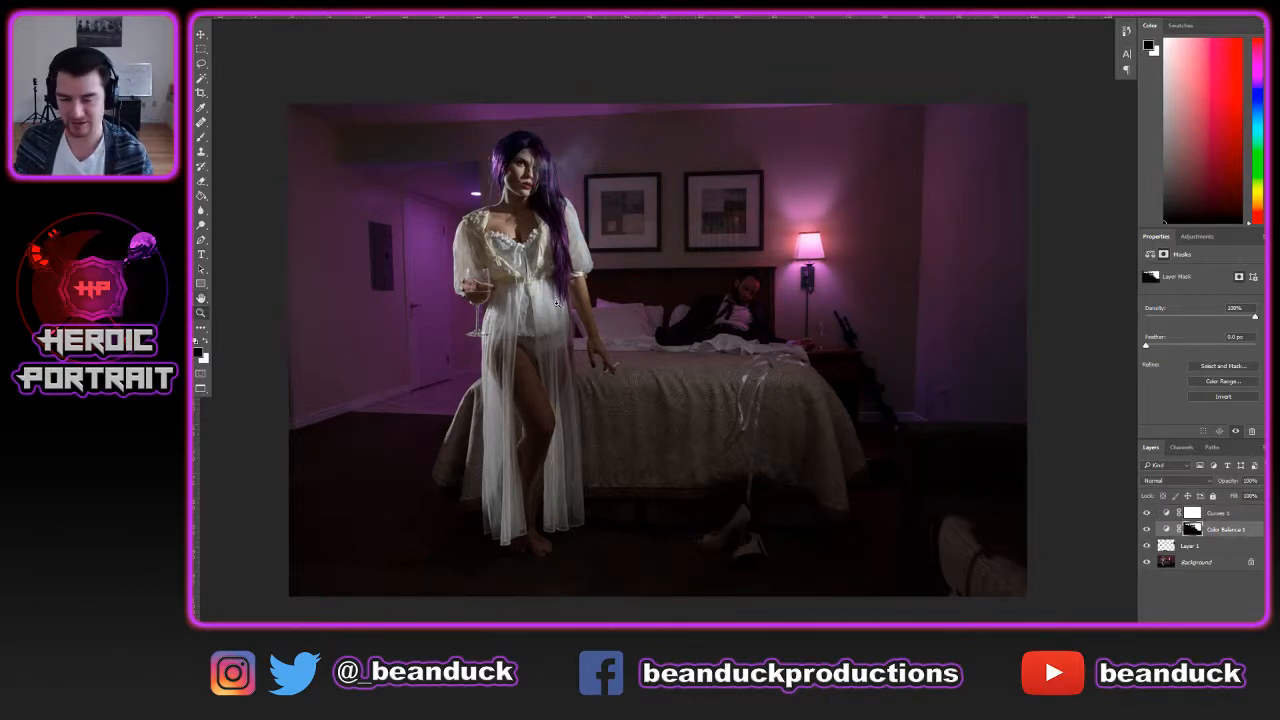
scroll(551, 187, up, 5)
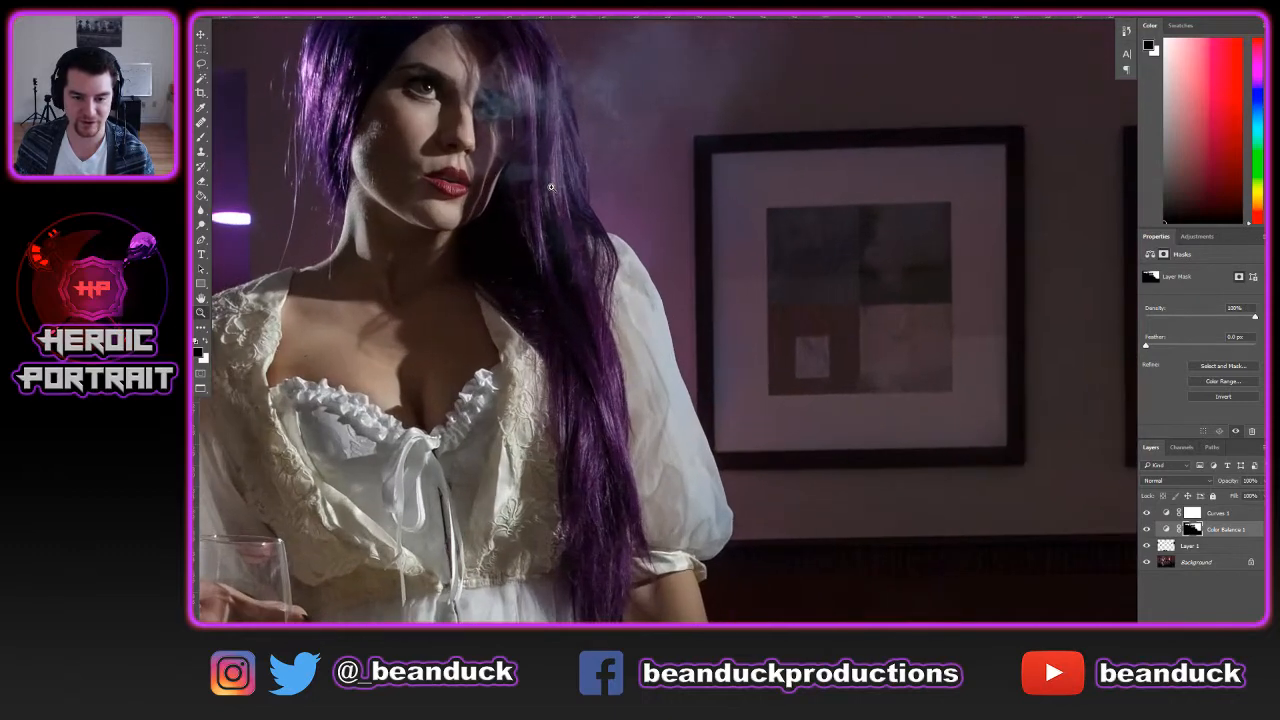
key(b)
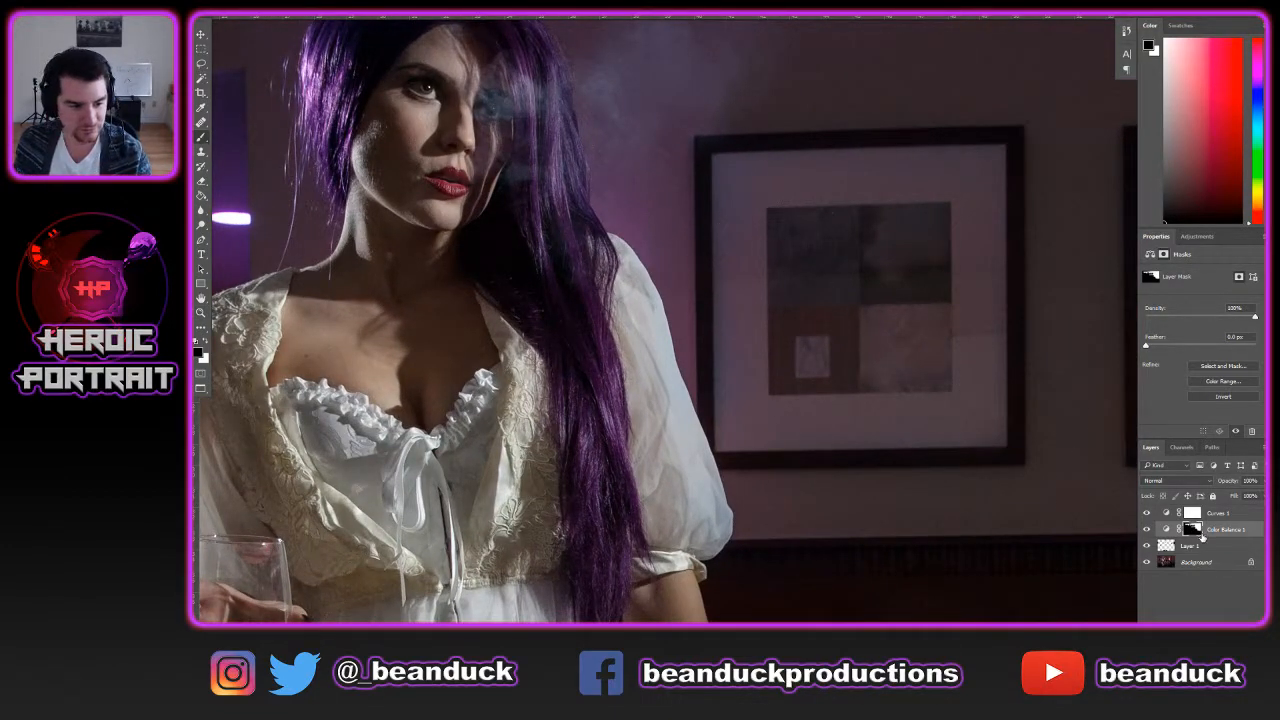
key(x)
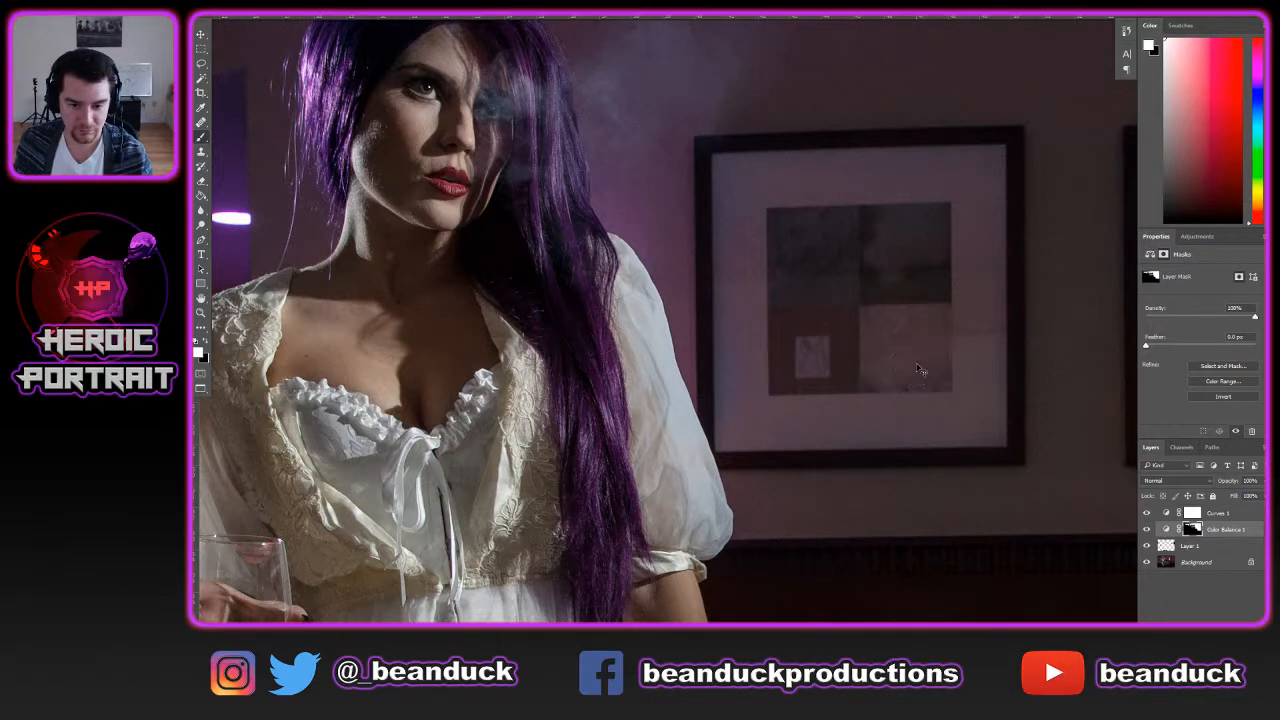
key(x)
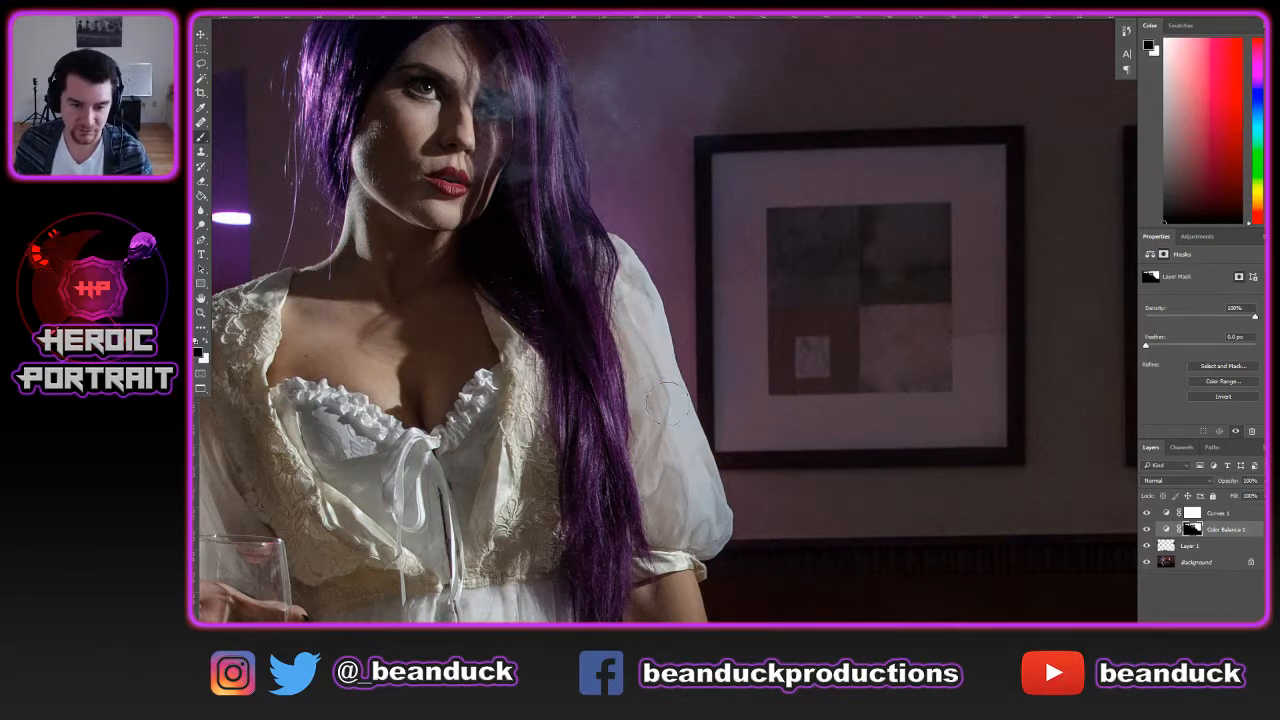
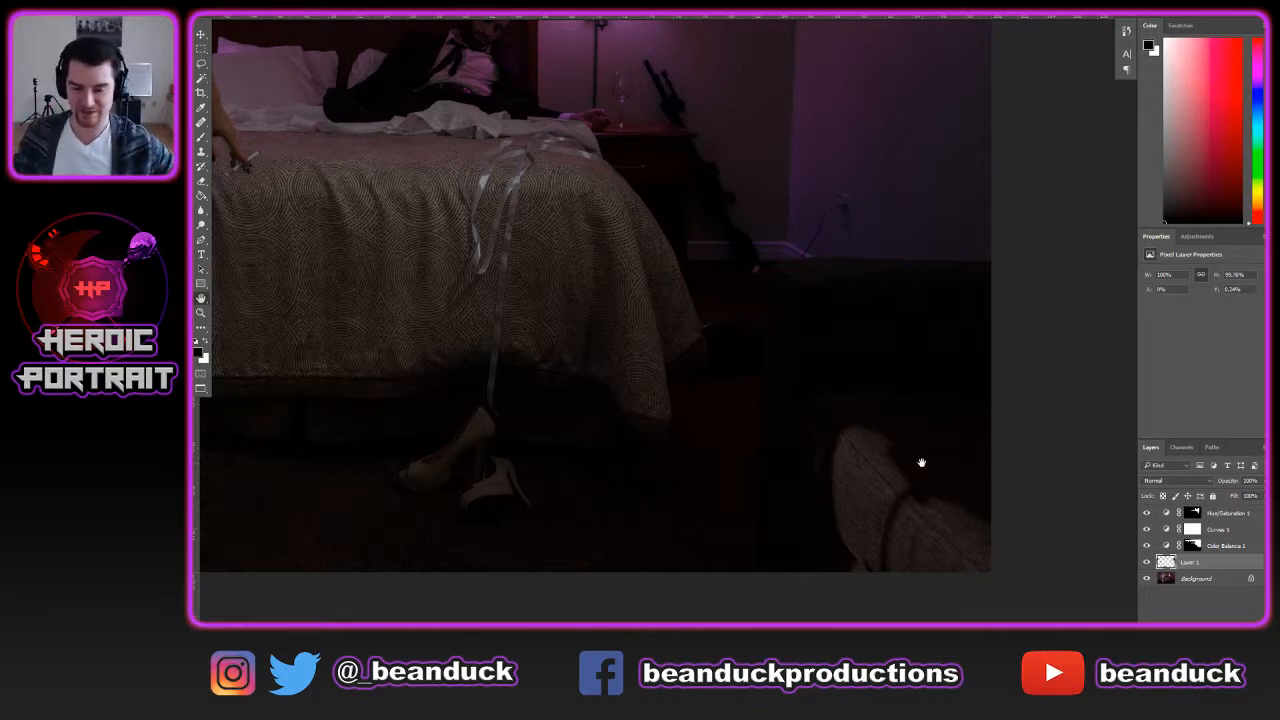
Create a new layer above Hue/Saturation 1 and paint a white stick figure over the man on the bed
drag(566, 220, 748, 367)
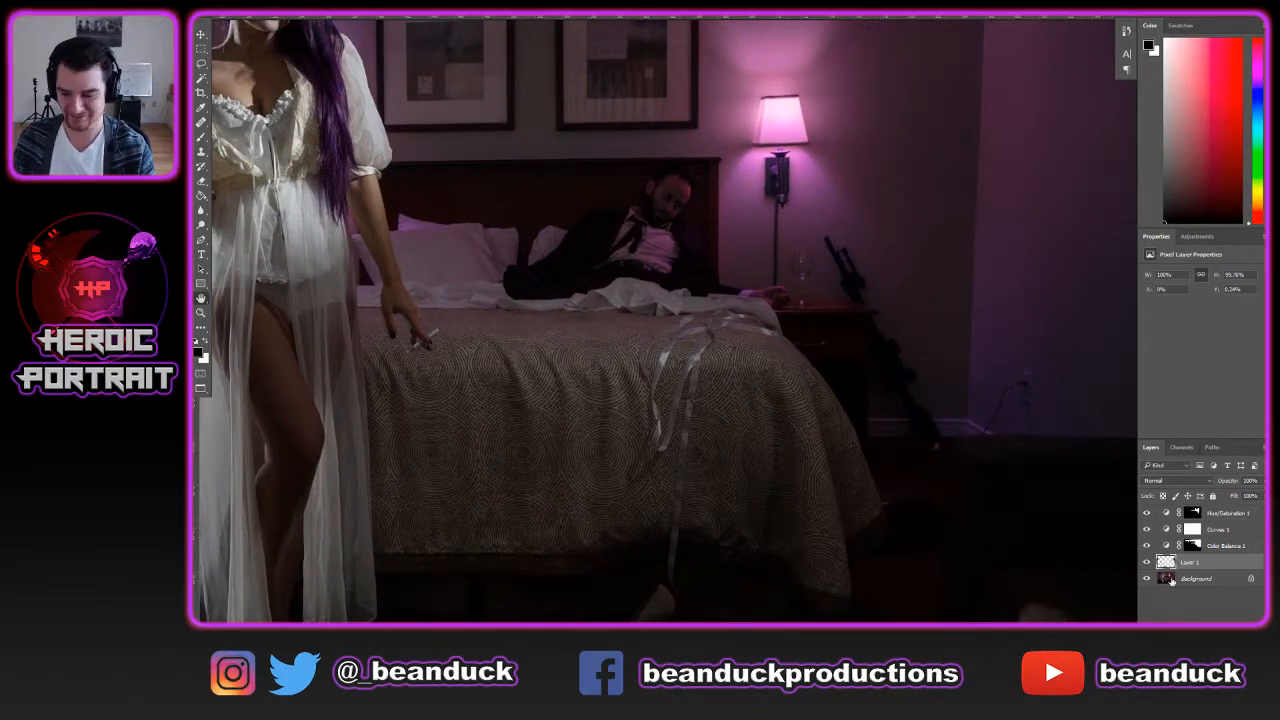
click(1215, 513)
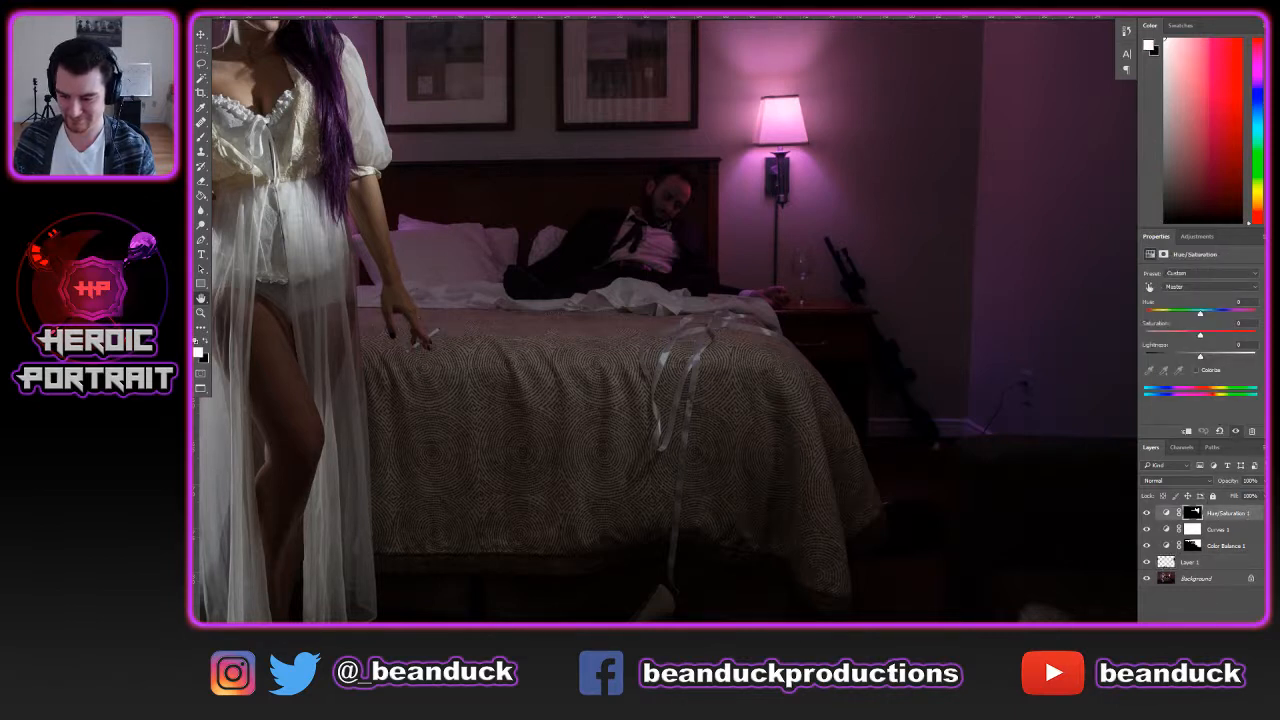
key(ctrl+shift+alt+n)
key(x)
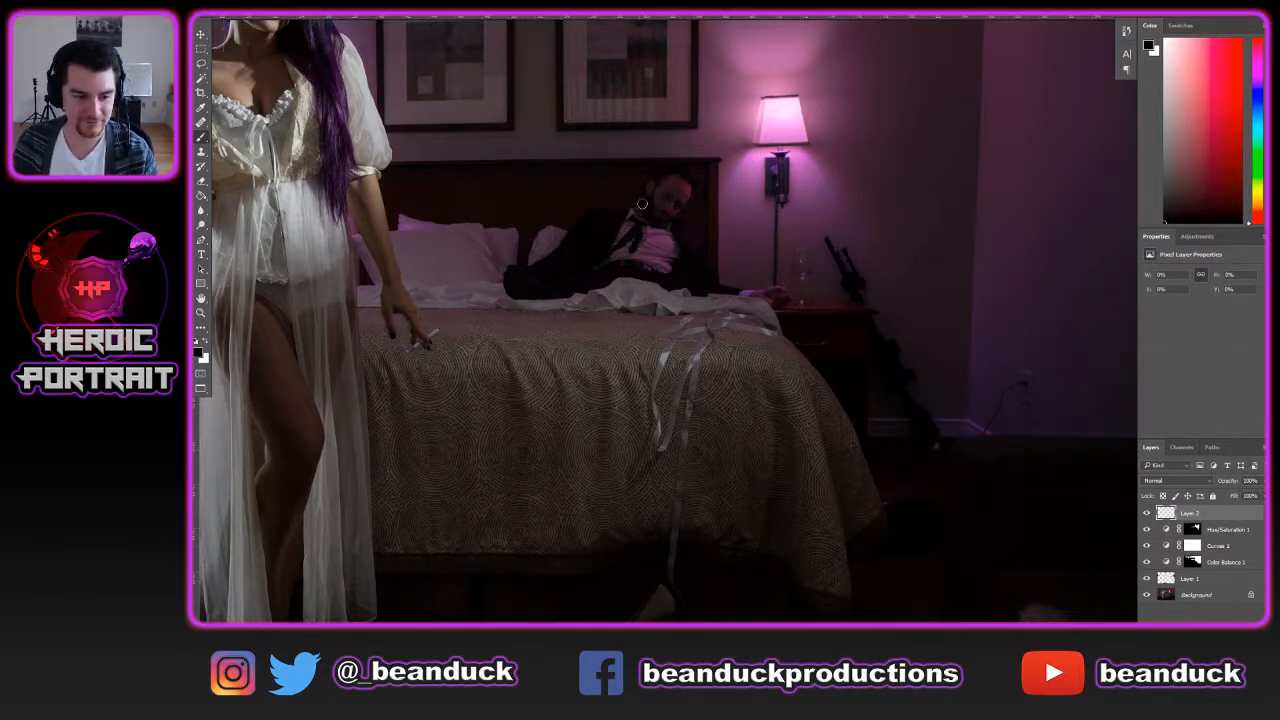
key(x)
mouse_move(684, 172)
mouse_down()
mouse_move(650, 216)
mouse_move(698, 205)
mouse_move(680, 176)
mouse_move(665, 185)
mouse_move(683, 193)
mouse_move(665, 207)
mouse_move(684, 194)
mouse_move(660, 193)
mouse_move(686, 193)
mouse_move(660, 208)
mouse_move(692, 210)
mouse_move(644, 261)
mouse_move(534, 298)
mouse_up()
mouse_move(640, 268)
mouse_down()
mouse_move(687, 277)
mouse_move(720, 326)
mouse_up()
key(ctrl+z)
mouse_move(642, 260)
mouse_down()
mouse_move(666, 287)
mouse_move(680, 249)
mouse_move(770, 300)
mouse_up()
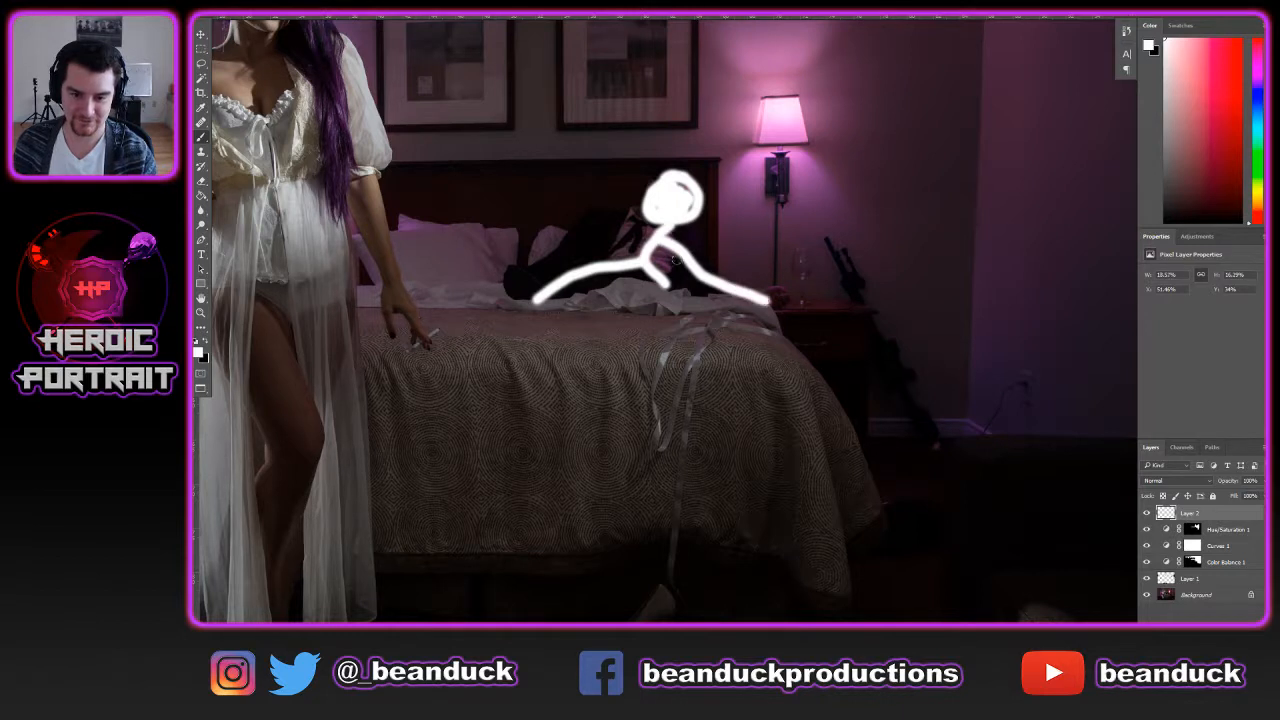
mouse_move(650, 237)
mouse_down()
mouse_move(615, 233)
mouse_move(550, 262)
mouse_up()
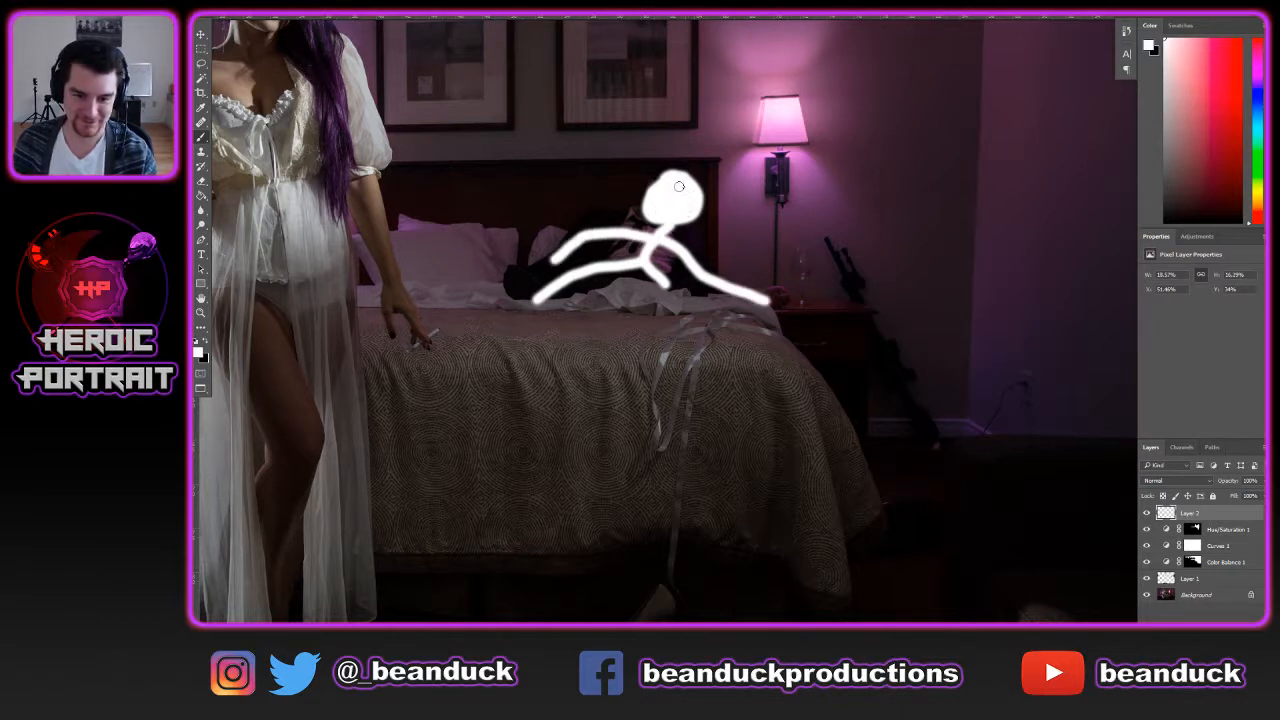
Paint black X eyes and a mouth with its tongue out on the stick figure's head
key(x)
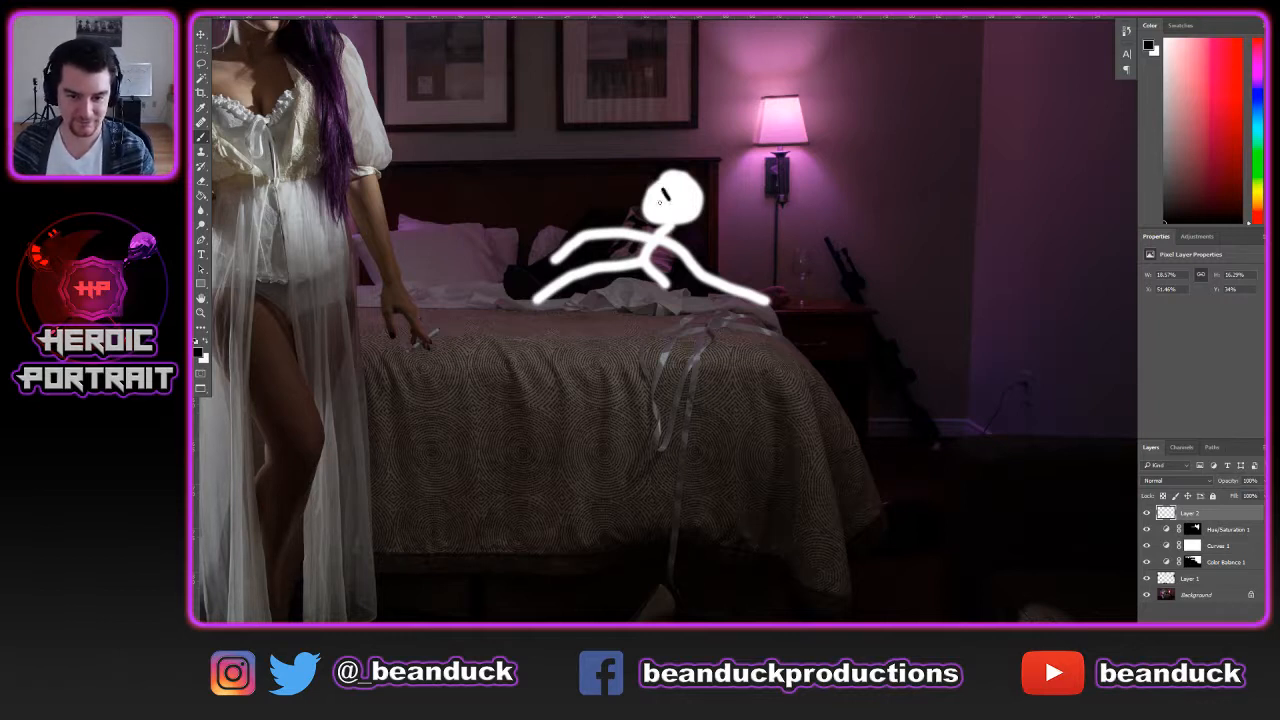
mouse_move(659, 203)
mouse_down()
mouse_move(674, 189)
mouse_move(694, 208)
mouse_up()
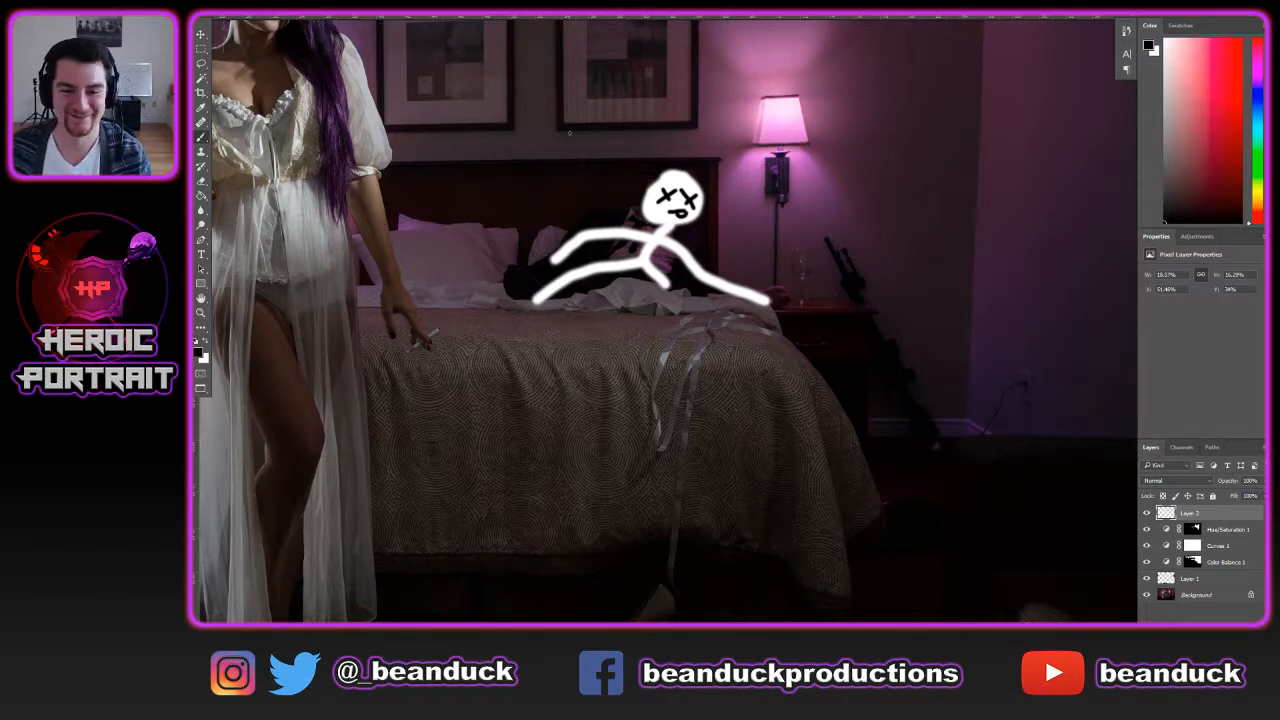
scroll(570, 133, up, 3)
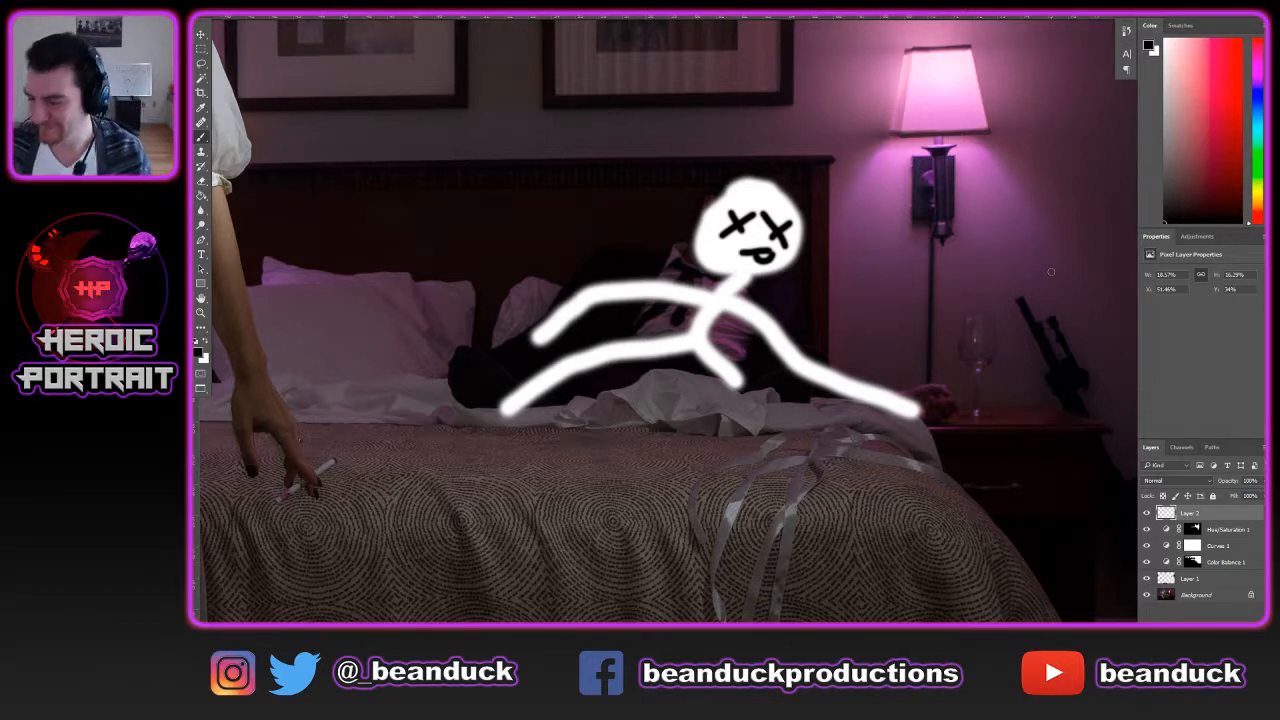
scroll(848, 346, down, 3)
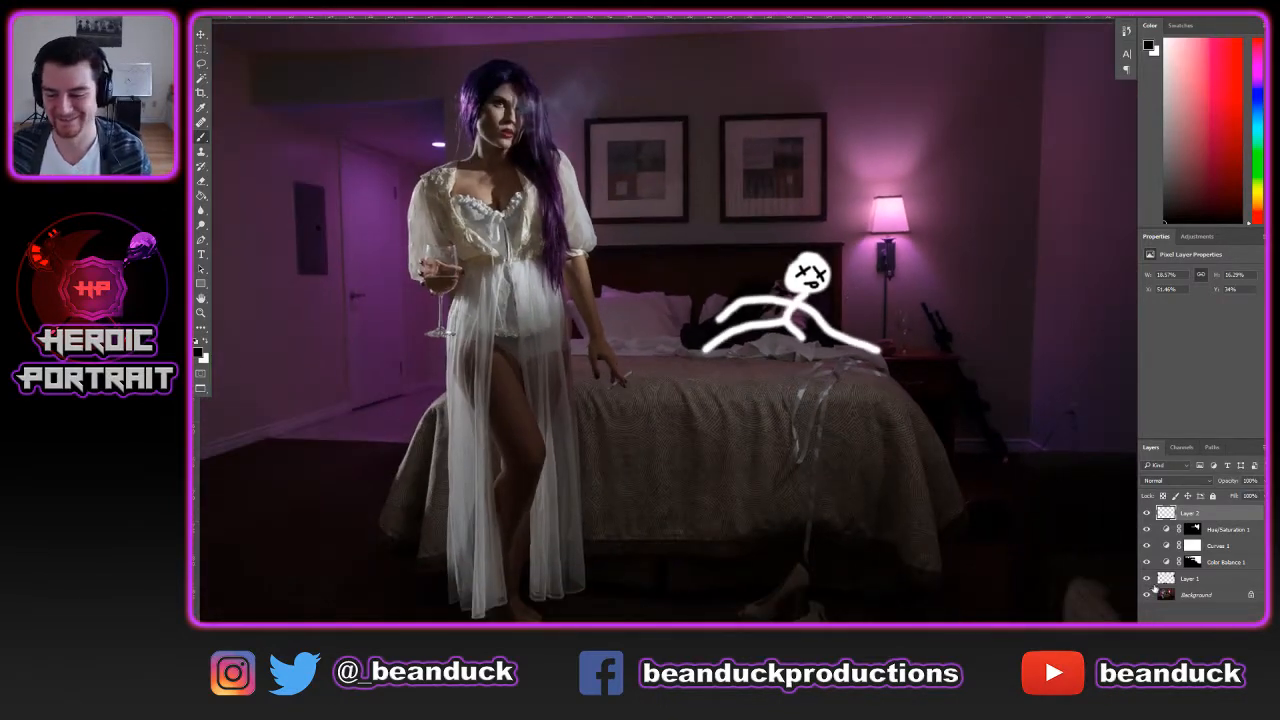
Hide the stick-figure layer, Layer 2, so the man on the bed is uncovered
key(ctrl+z)
key(ctrl+z)
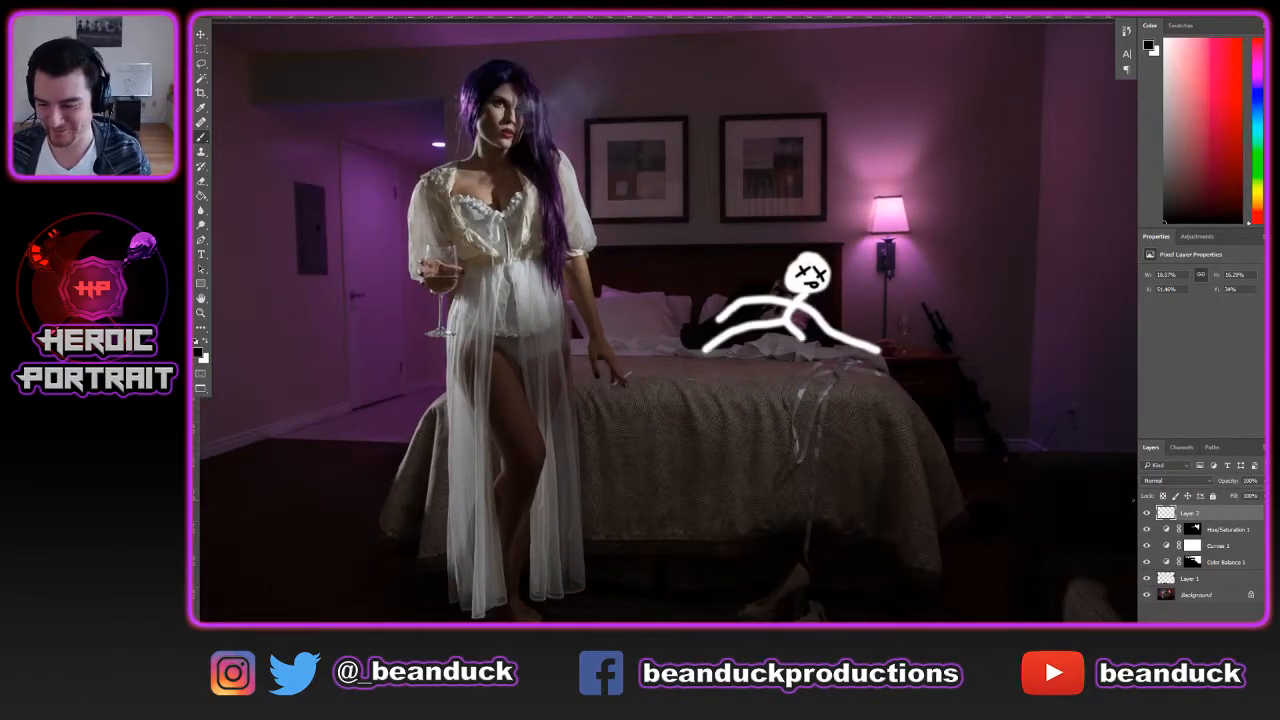
click(1146, 513)
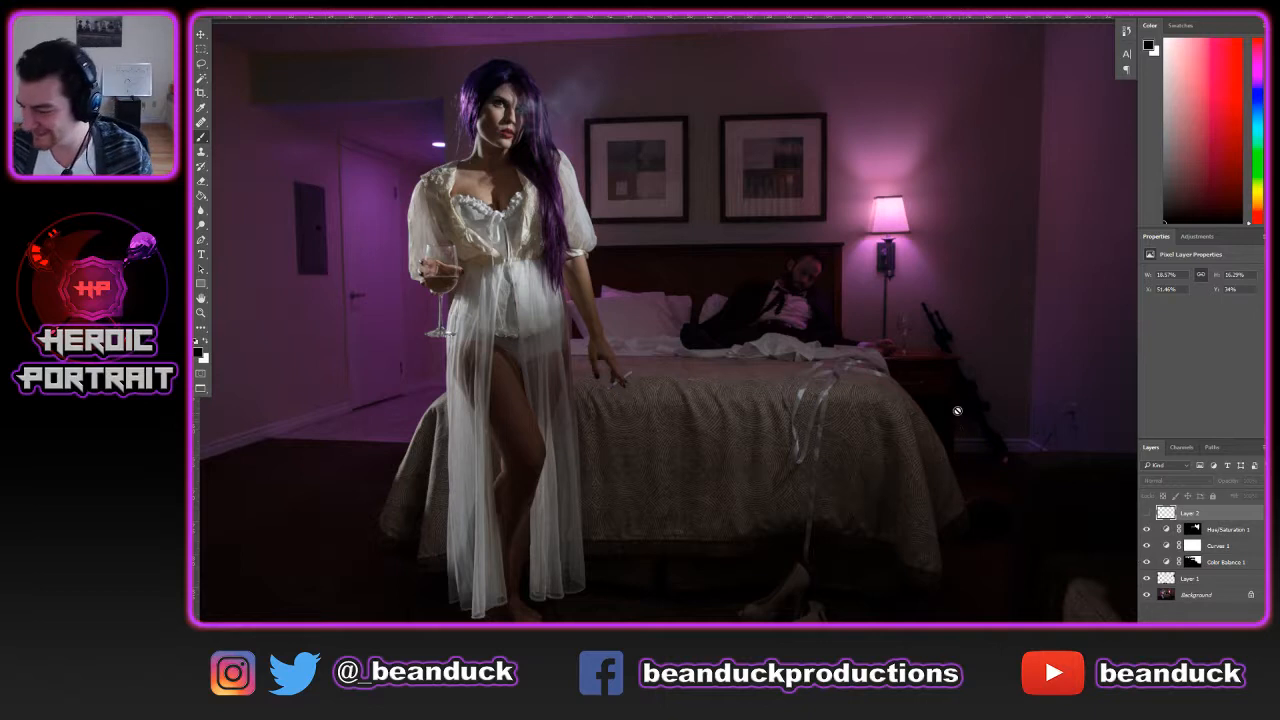
scroll(1005, 478, down, 3)
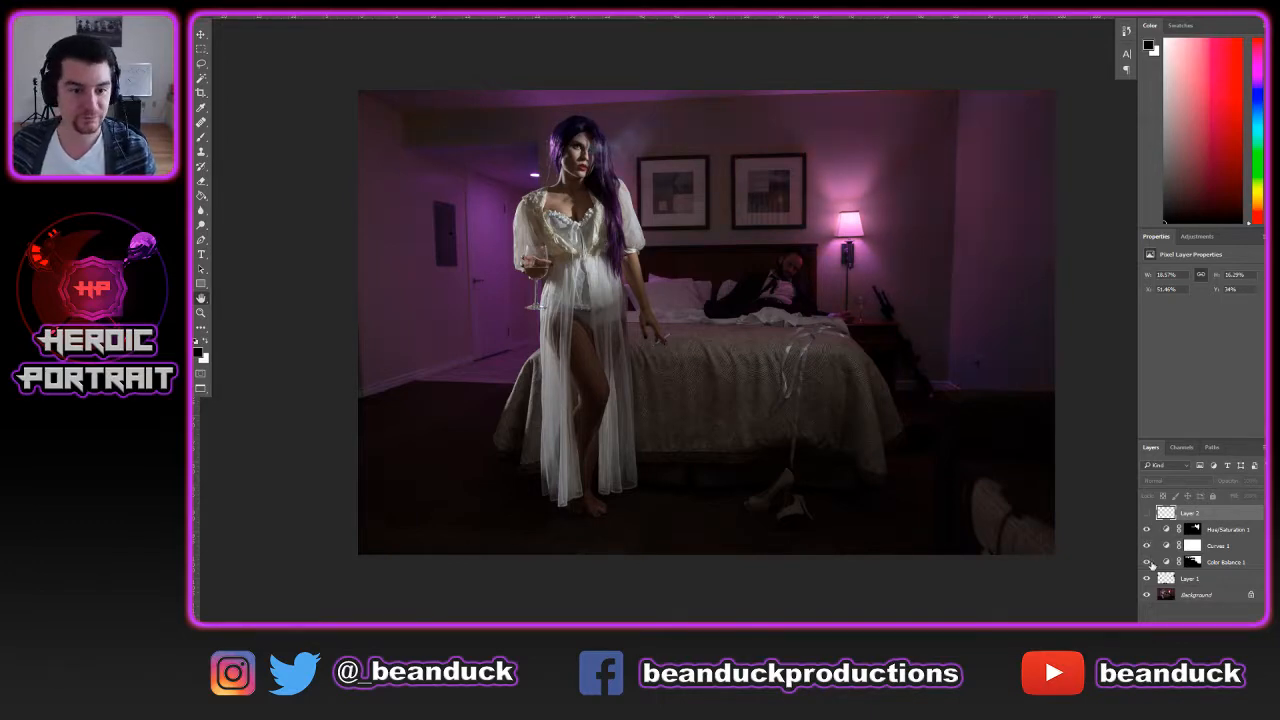
Target the Color Balance 1 layer mask with a black brush enlarged to fit the hallway ceiling beside the woman's head
click(498, 142)
click(480, 150)
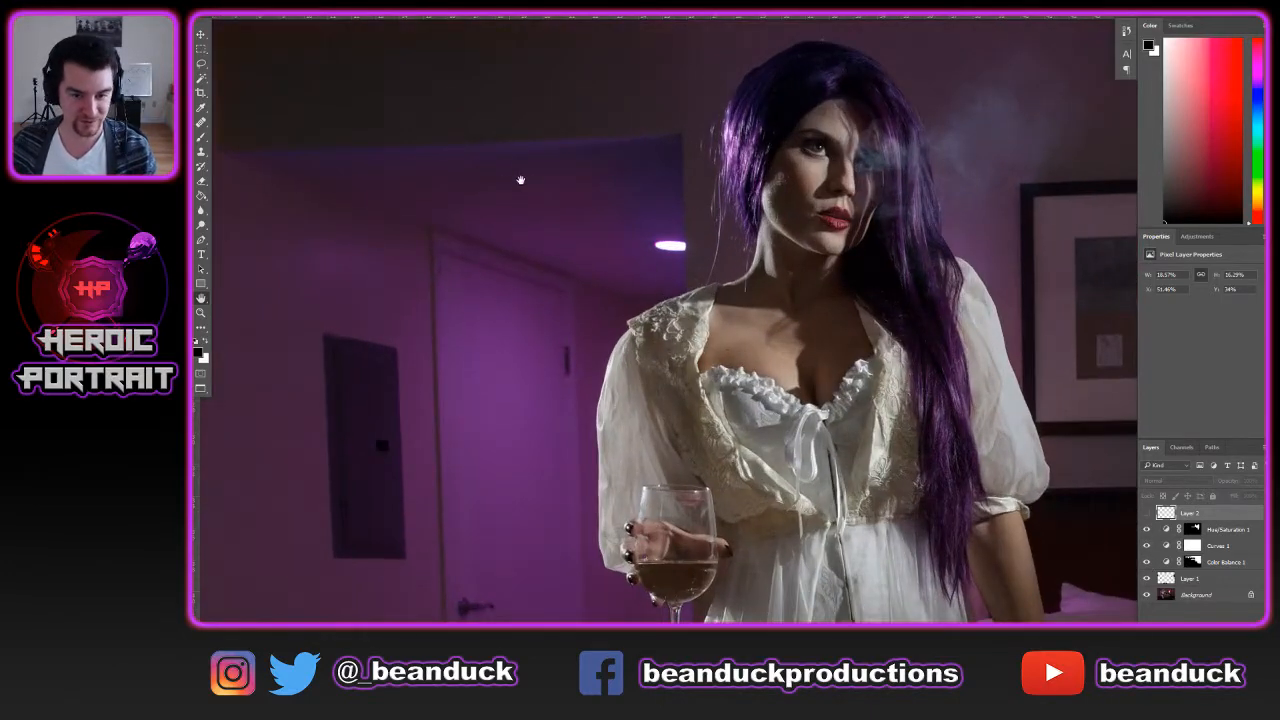
scroll(546, 190, up, 1)
click(1193, 562)
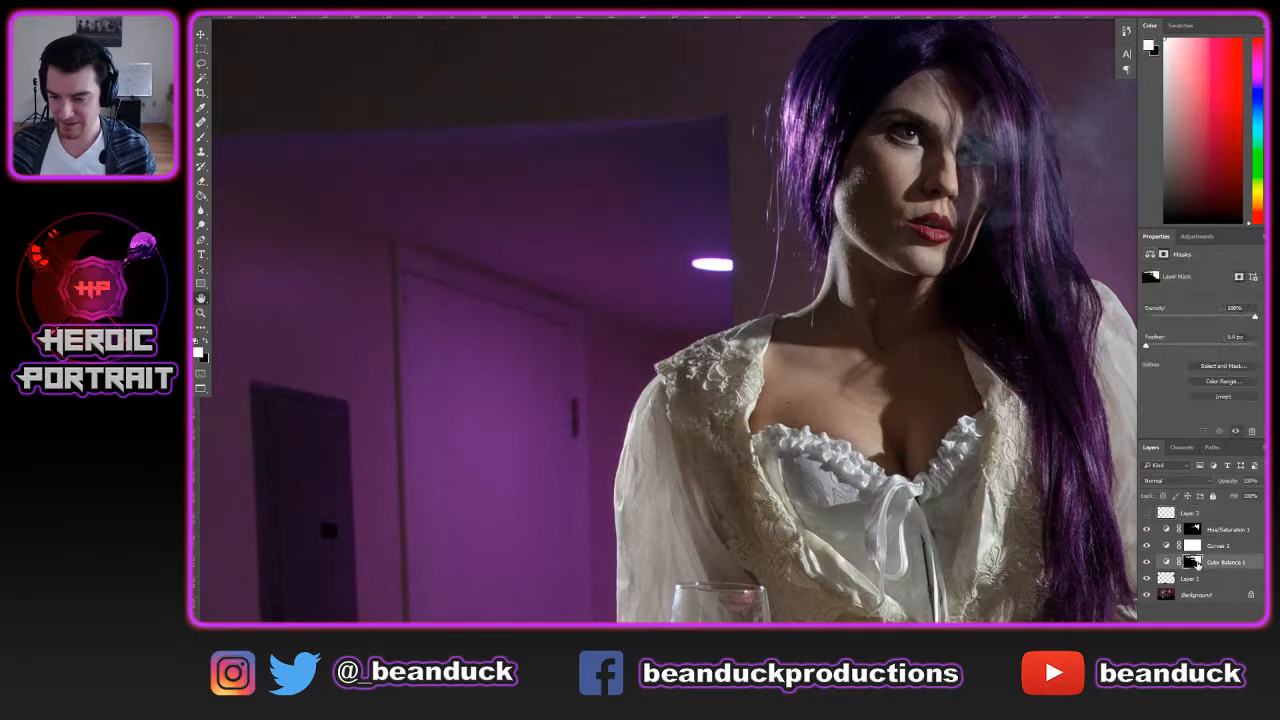
key(b)
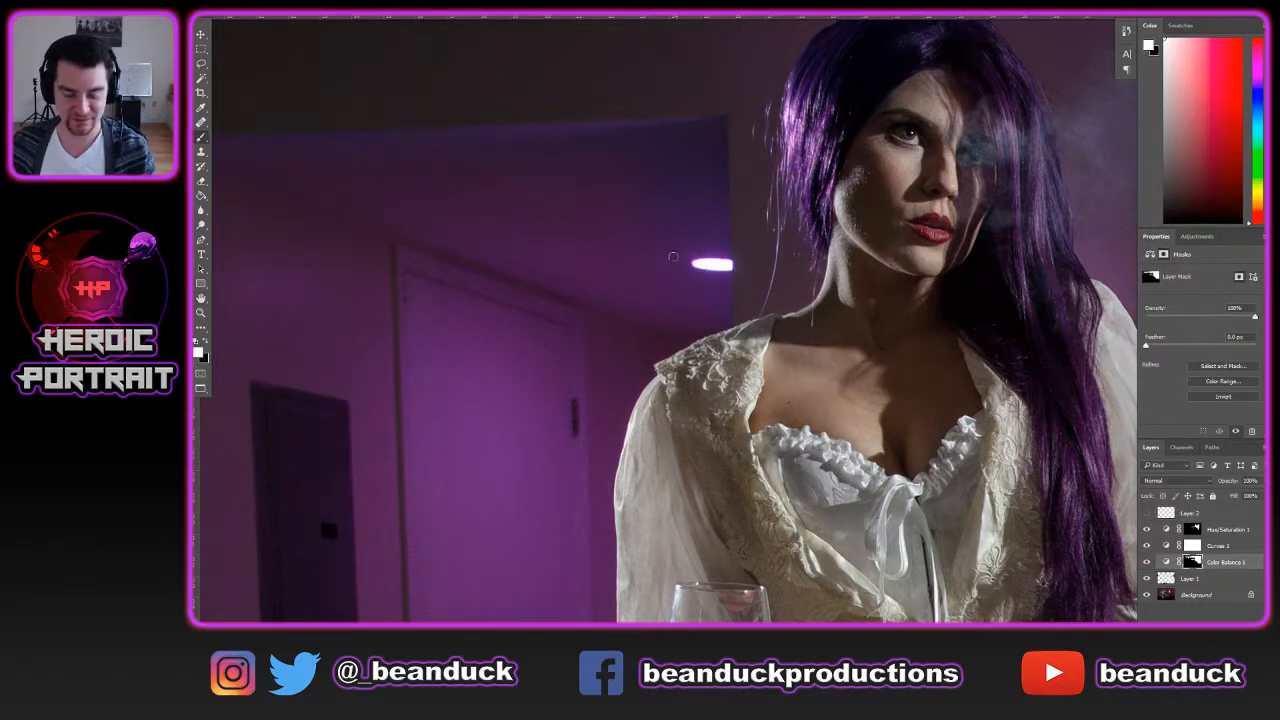
key(x)
key(bracketright)
key(bracketright)
key(bracketright)
key(bracketright)
key(bracketright)
key(bracketright)
key(bracketright)
key(bracketright)
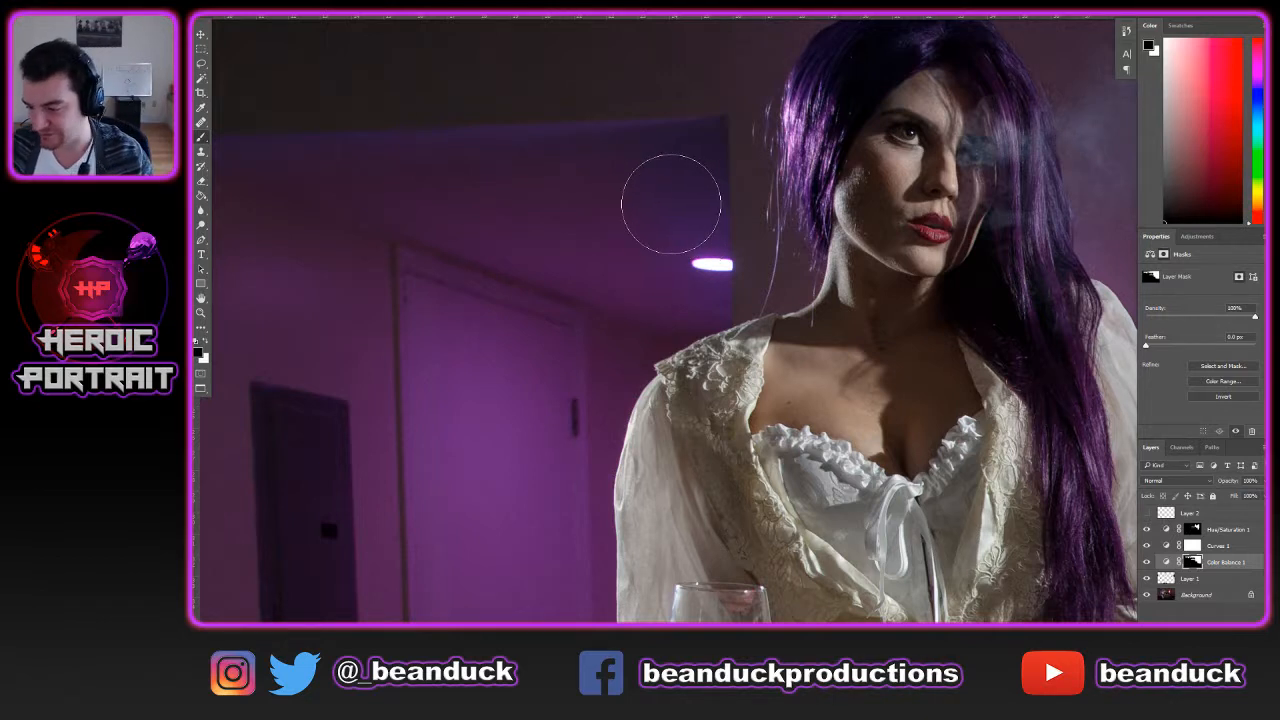
key(bracketleft)
key(bracketleft)
key(bracketleft)
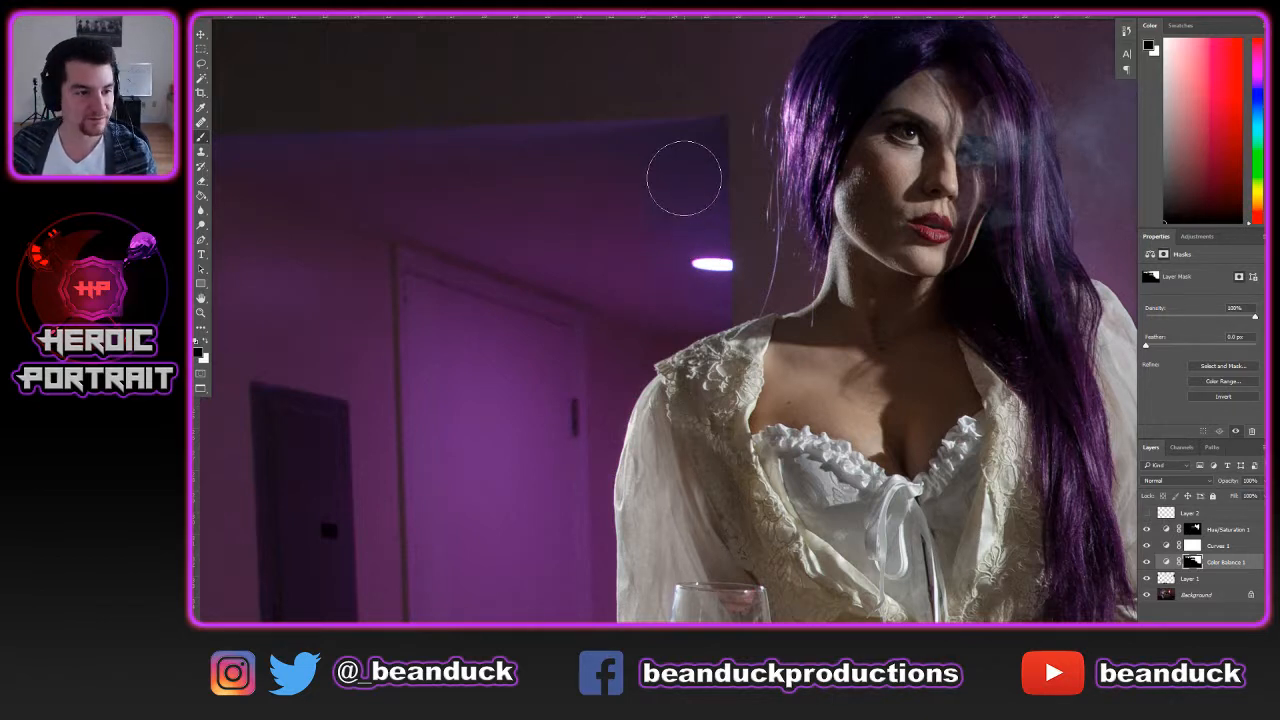
Adjust the brush tip and paint black across the hallway ceiling on the Color Balance 1 mask to remove the blue cast
right_click(684, 177)
drag(806, 238, 792, 236)
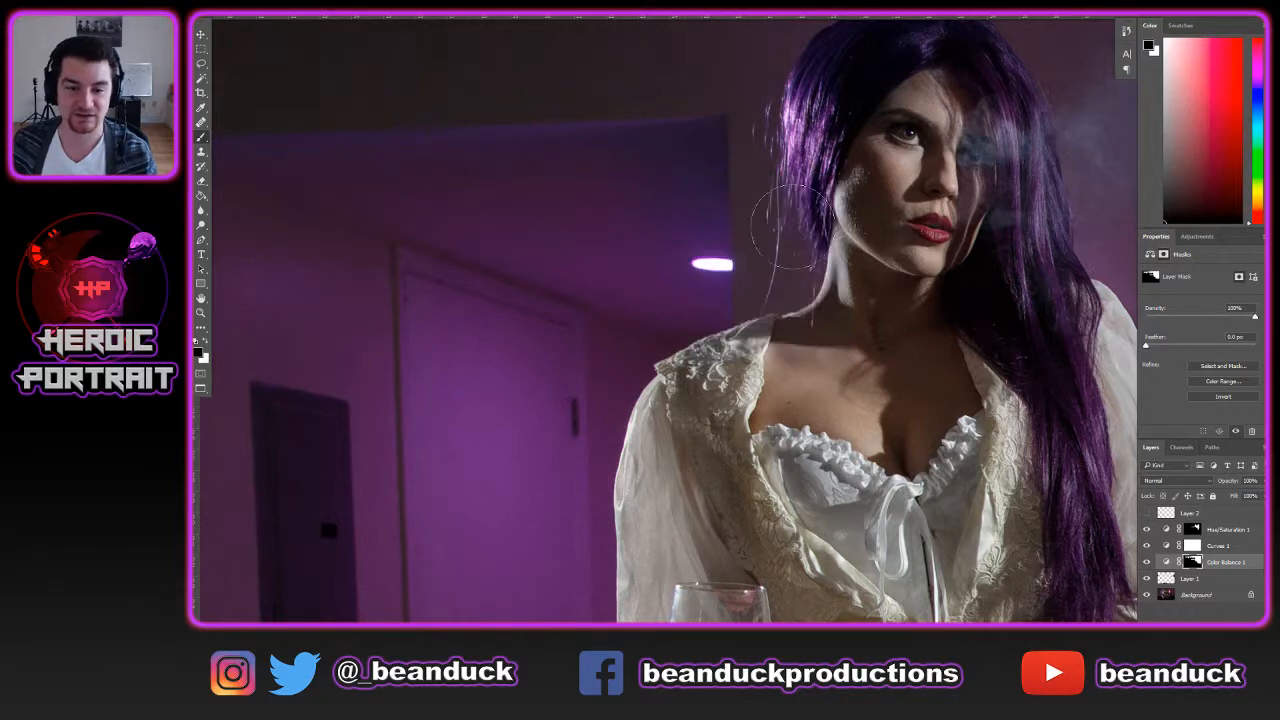
key(Return)
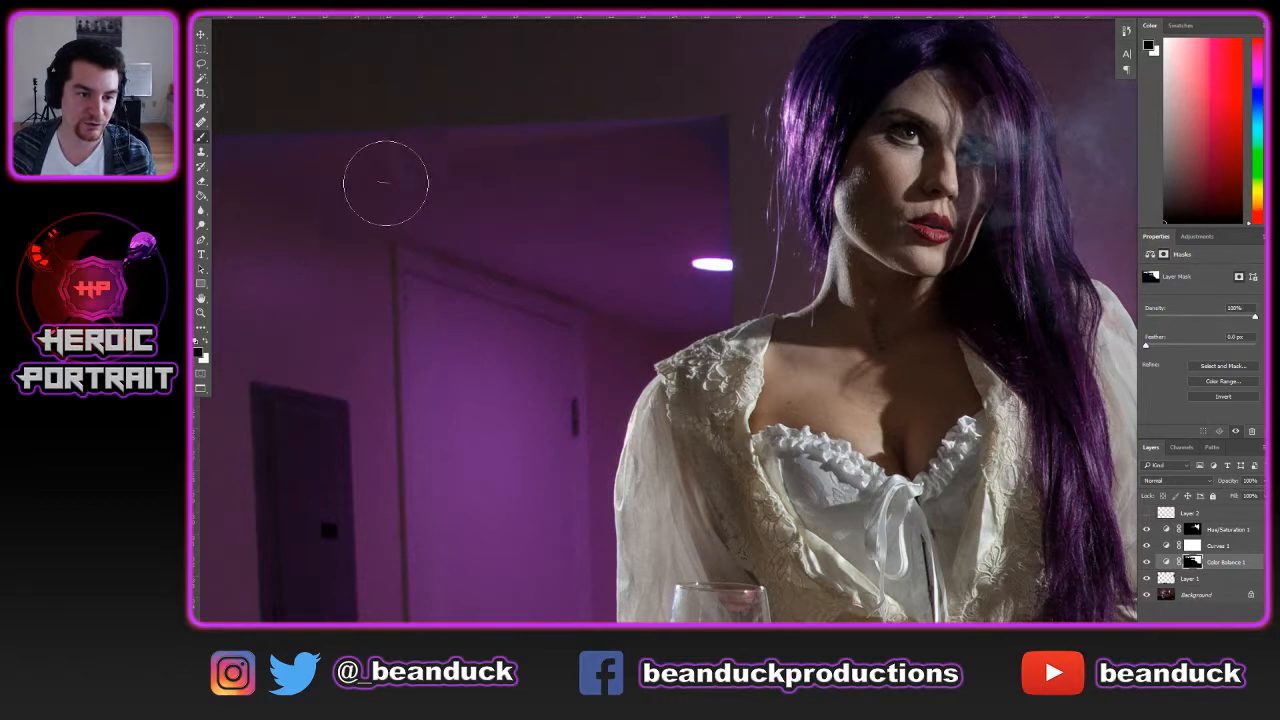
drag(449, 168, 745, 153)
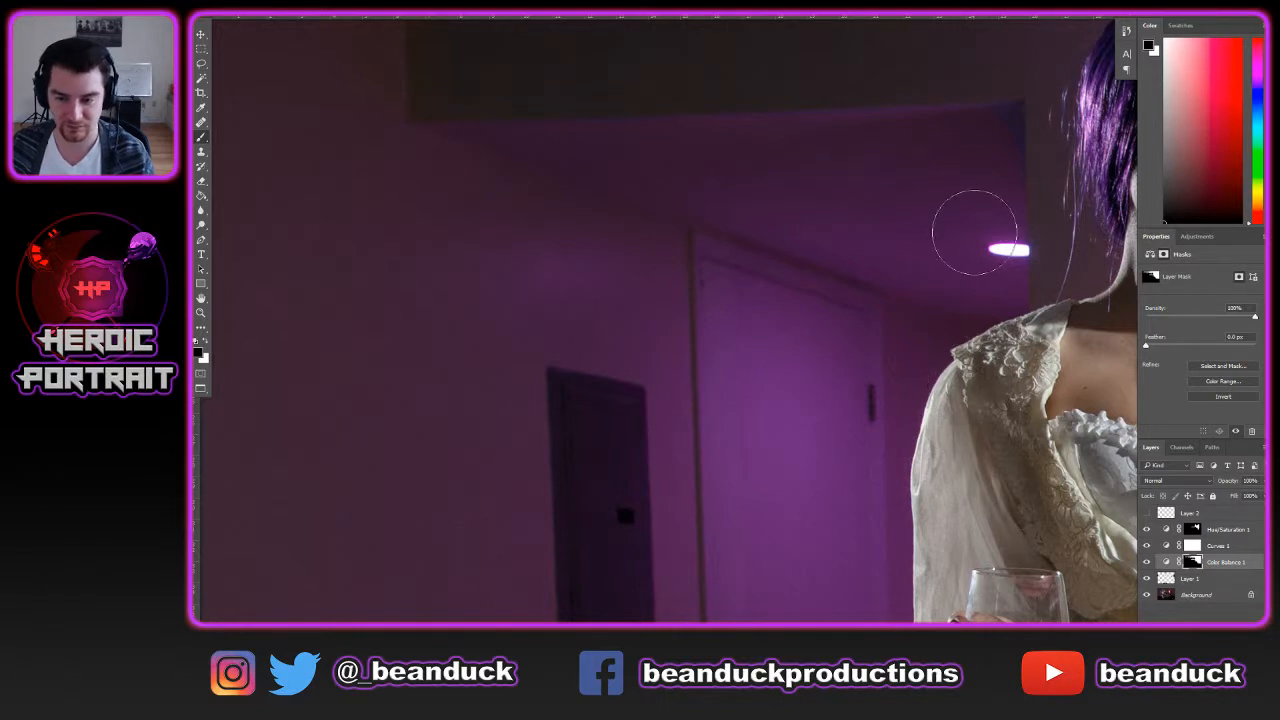
Refine the Color Balance 1 mask along the upper edge and corners of the hallway ceiling with a smaller brush
key(bracketleft)
key(bracketleft)
key(bracketleft)
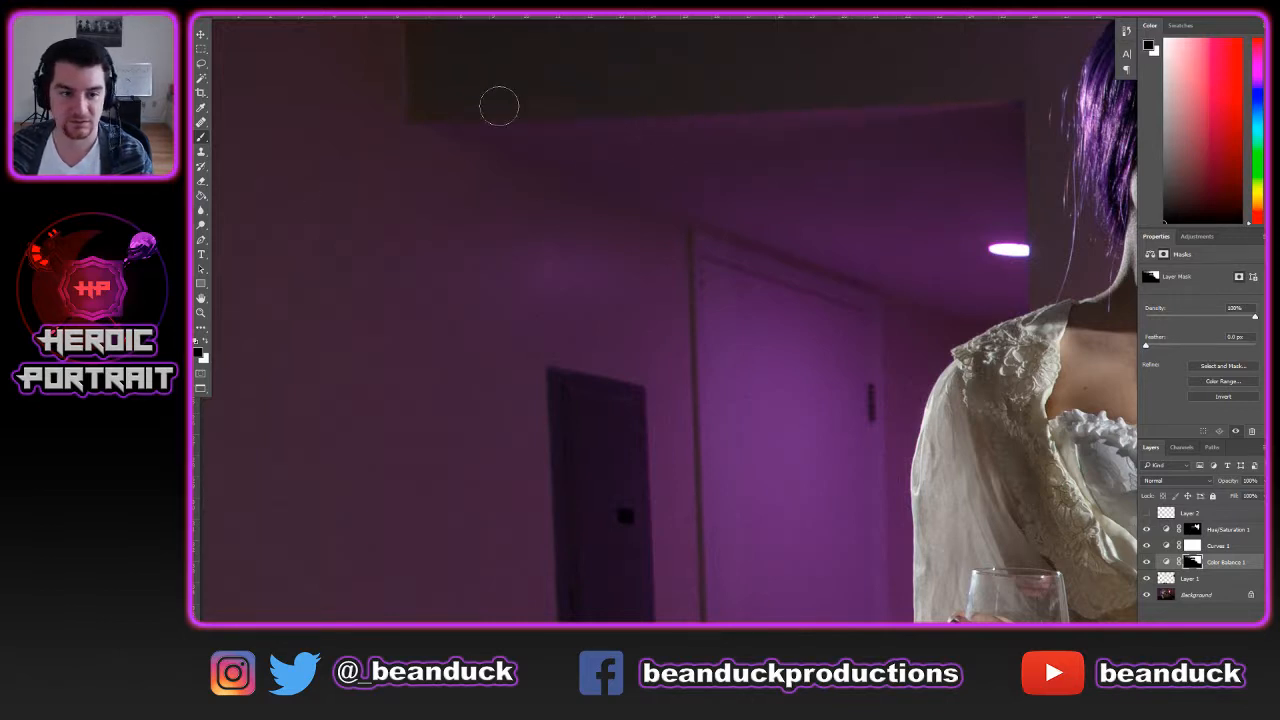
key(x)
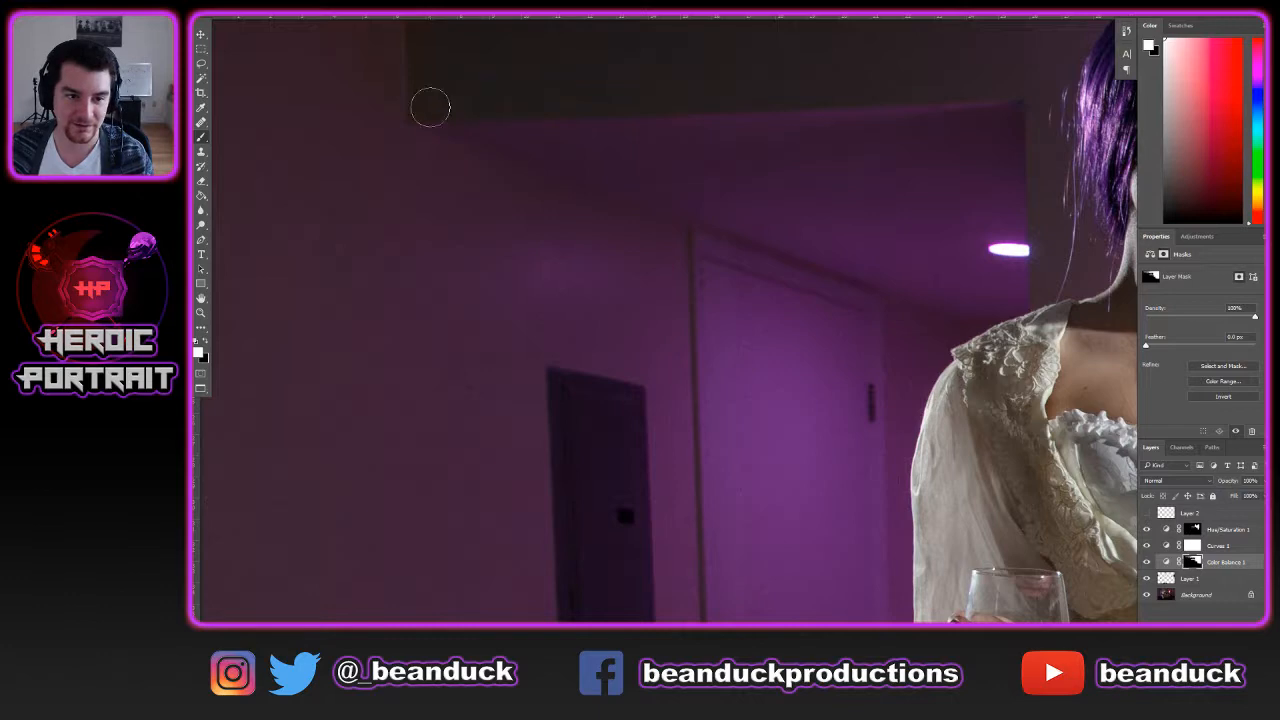
Paint black with a small brush on the Color Balance 1 mask down the hallway ceiling's right edge, past the recessed light
scroll(858, 118, down, 3)
scroll(864, 112, up, 5)
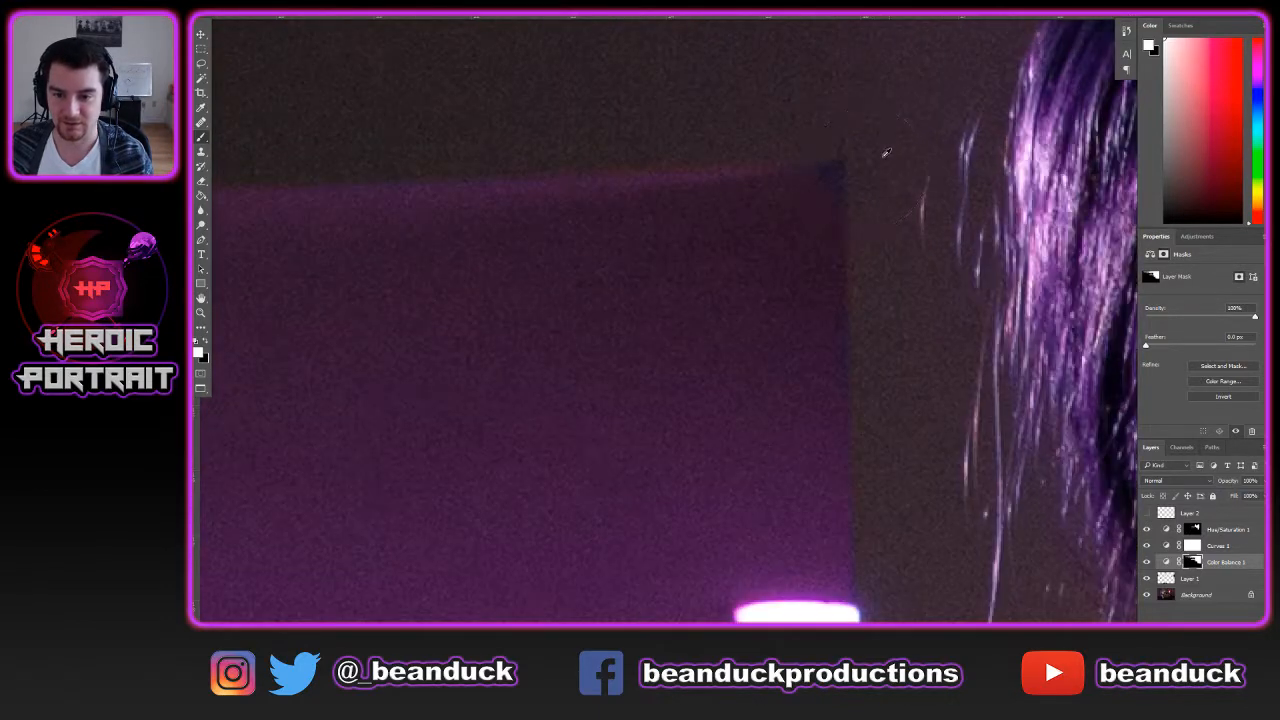
key(bracketleft)
key(bracketleft)
key(bracketleft)
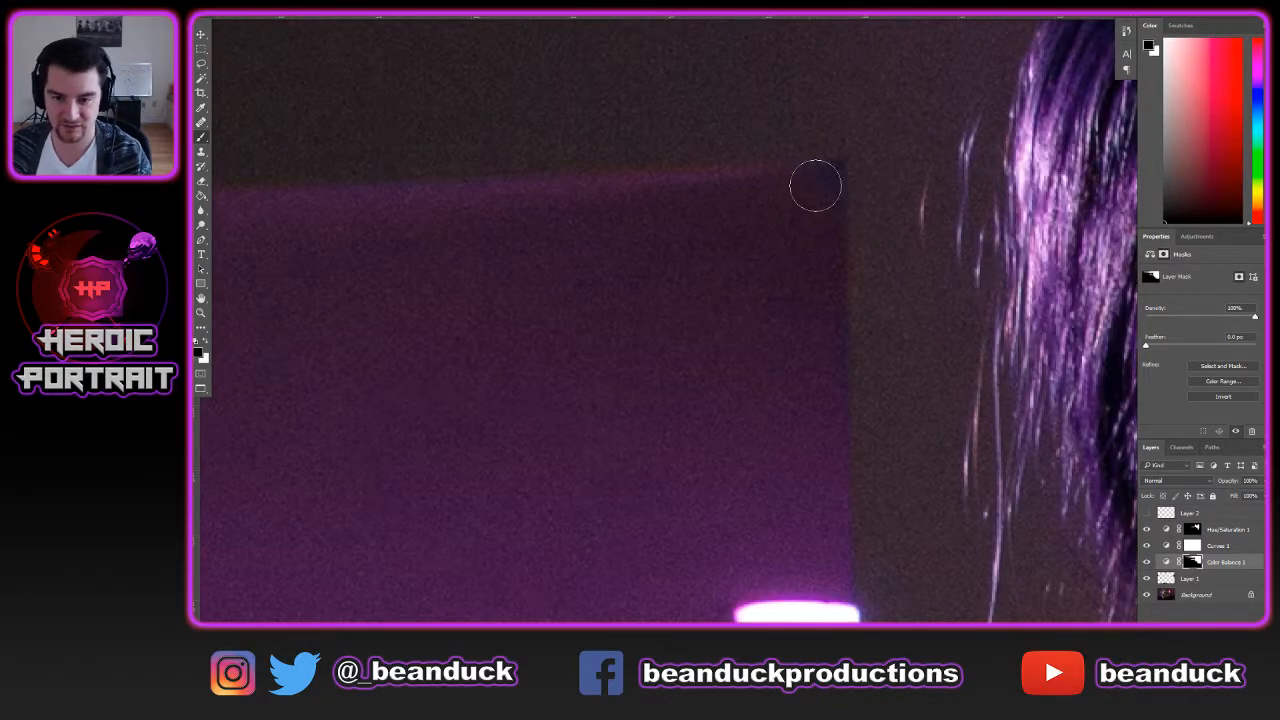
drag(819, 202, 823, 435)
scroll(820, 430, down, 2)
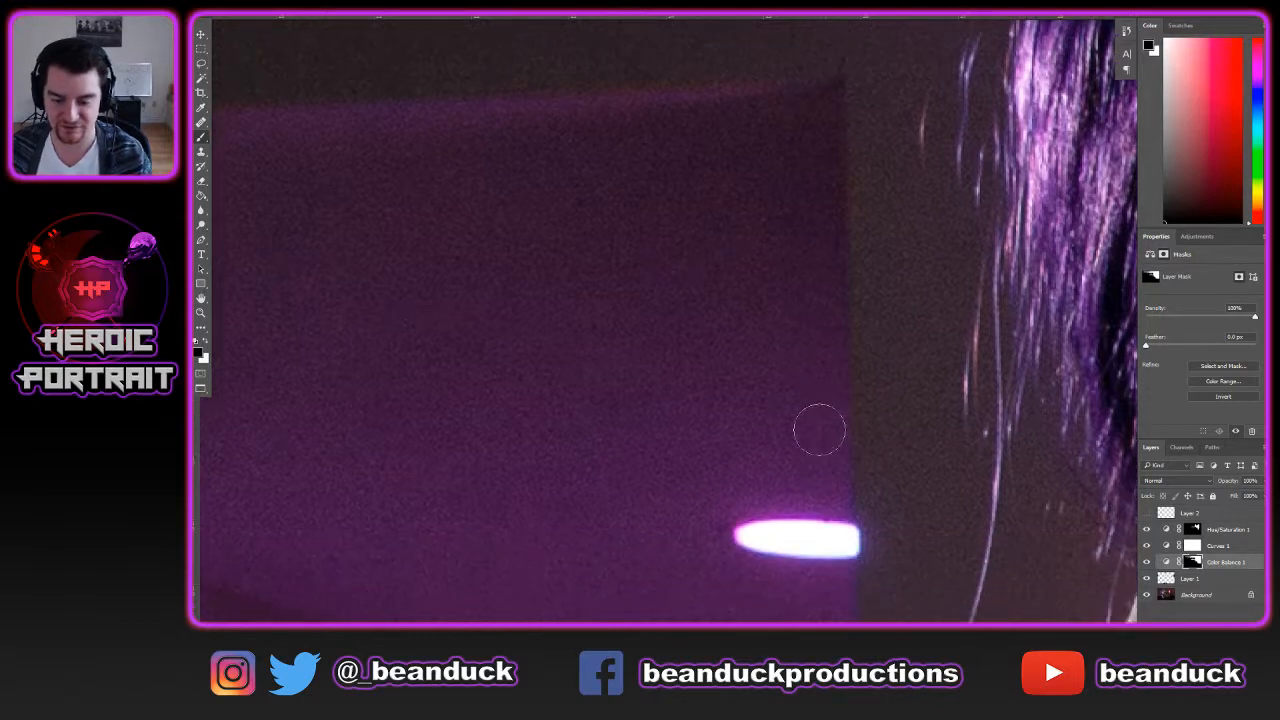
mouse_move(822, 543)
mouse_down()
mouse_move(814, 509)
mouse_move(829, 543)
mouse_move(824, 600)
mouse_up()
Examine the cleaned-up hallway ceiling in the context of the whole image
scroll(784, 331, down, 5)
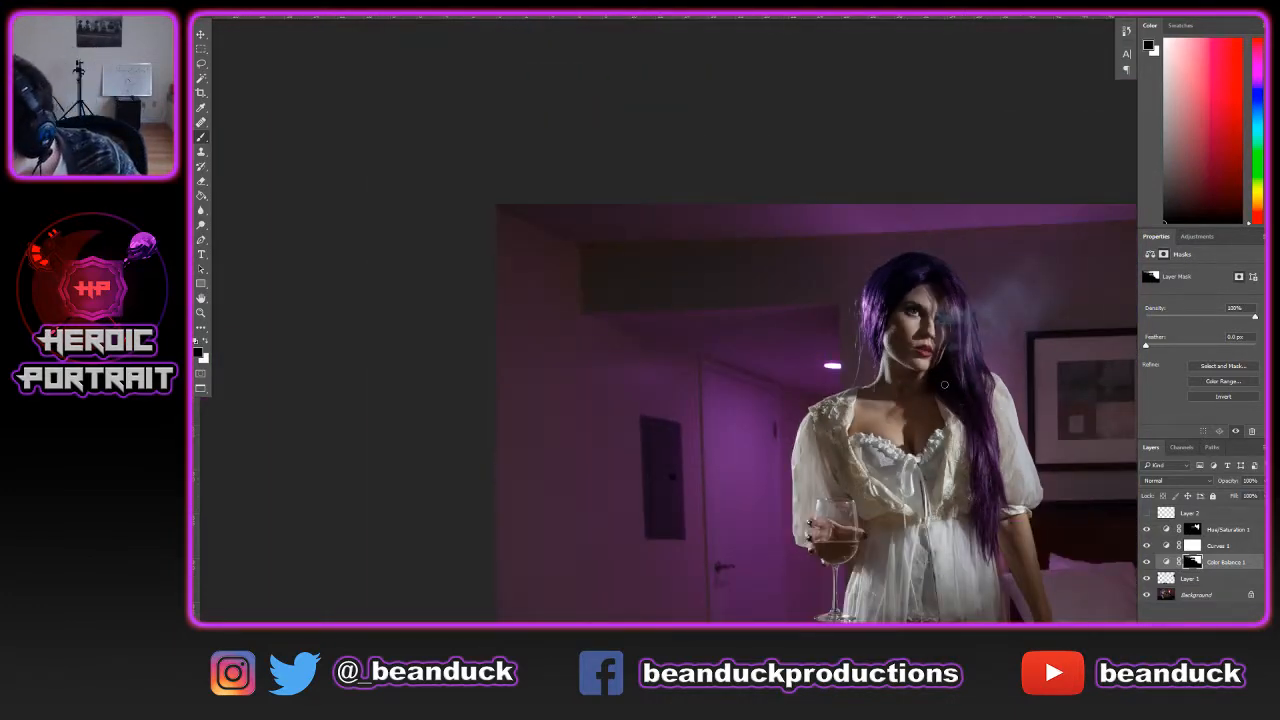
key(h)
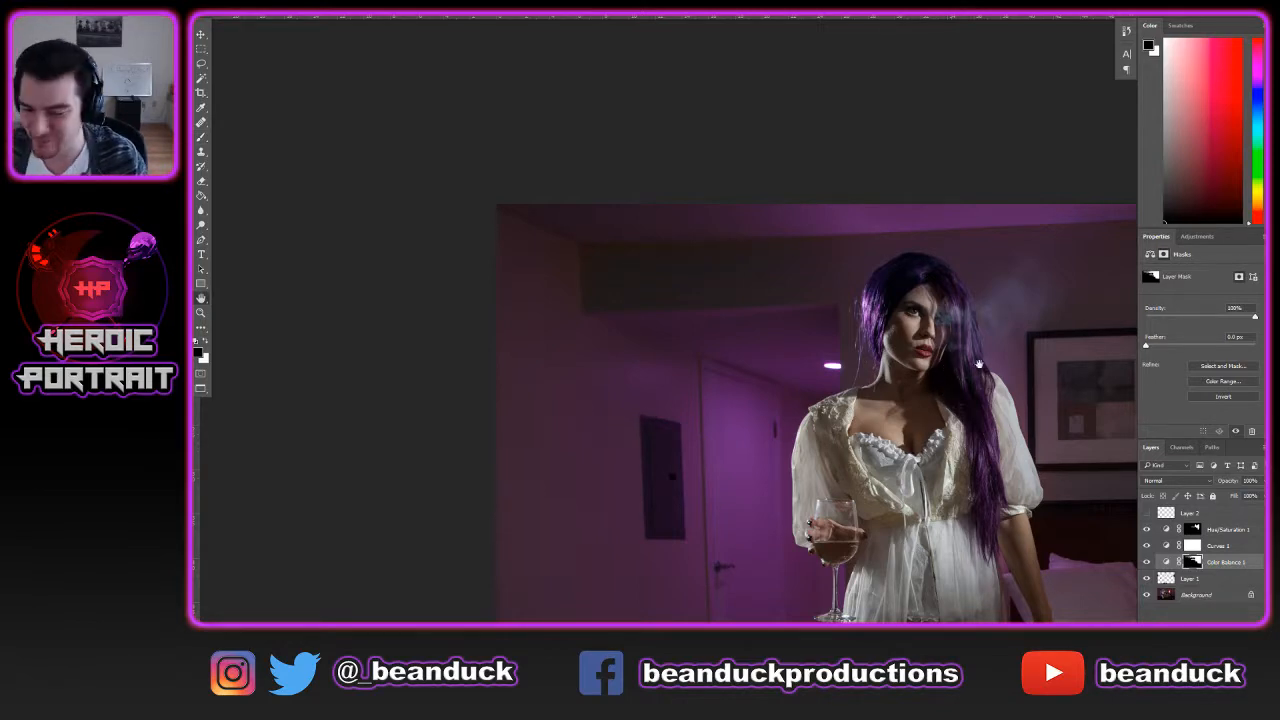
drag(979, 364, 482, 213)
scroll(725, 265, down, 3)
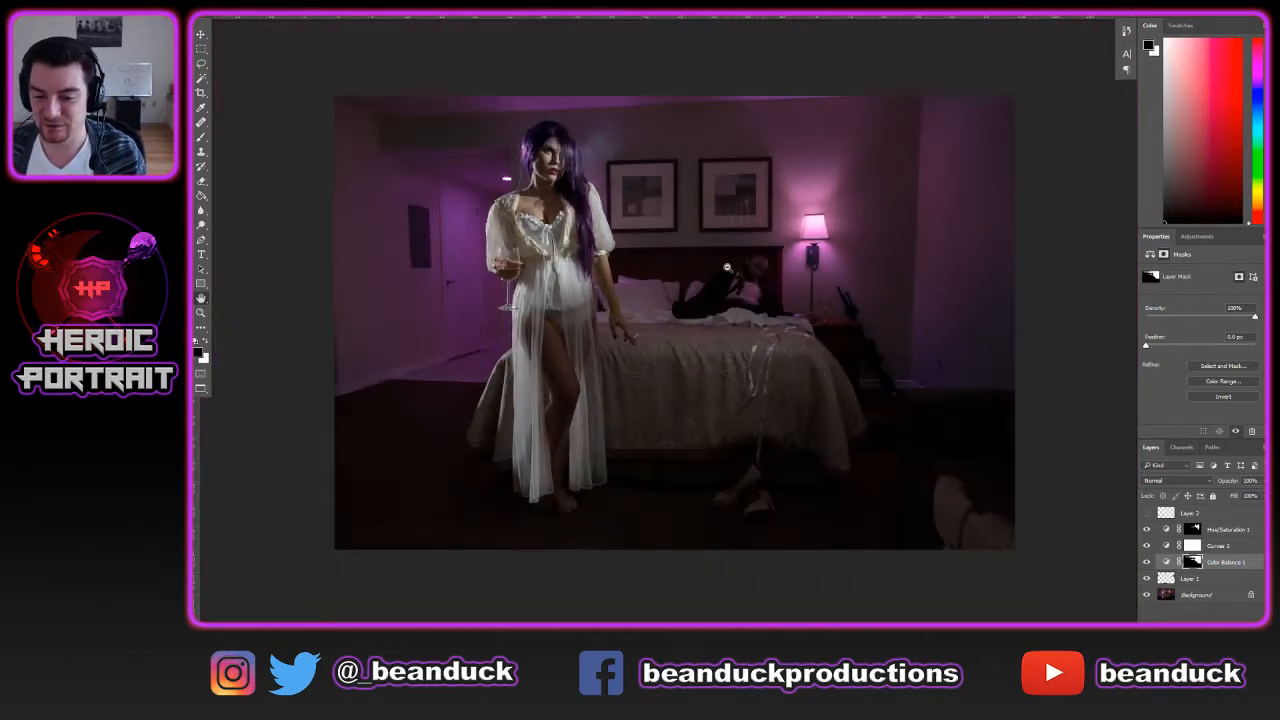
scroll(815, 260, up, 1)
drag(722, 278, 657, 317)
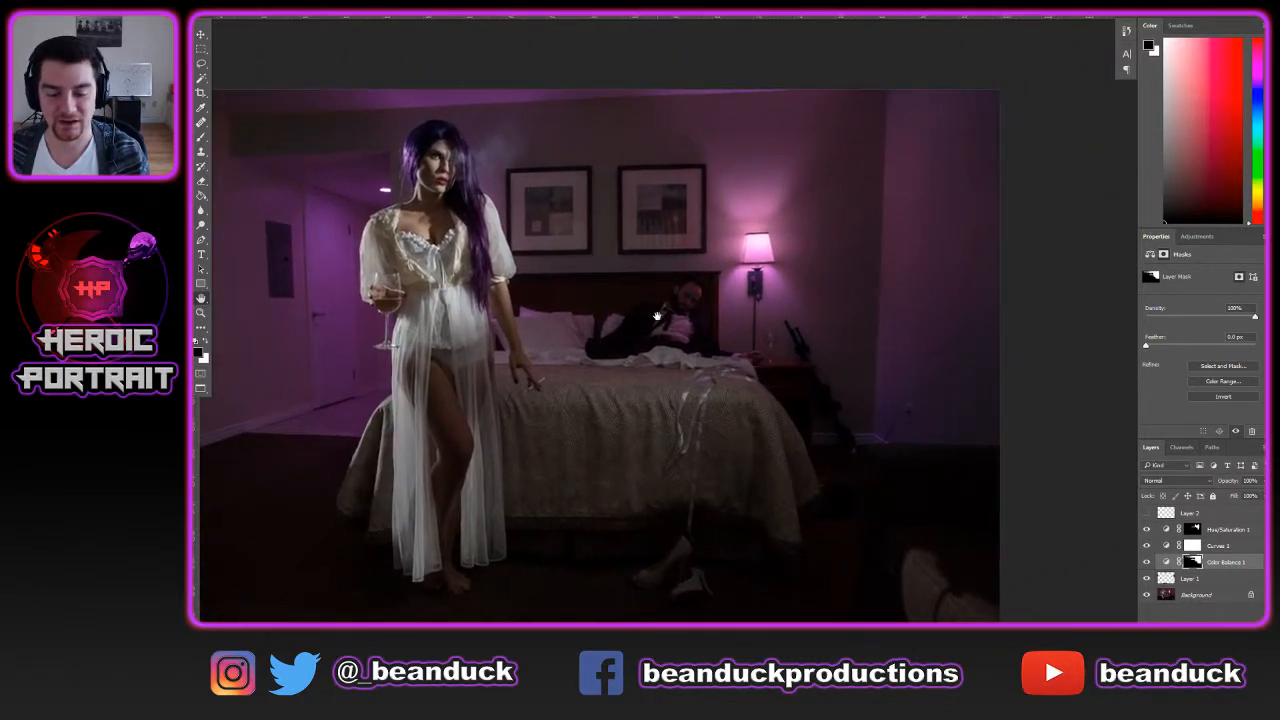
drag(877, 443, 711, 289)
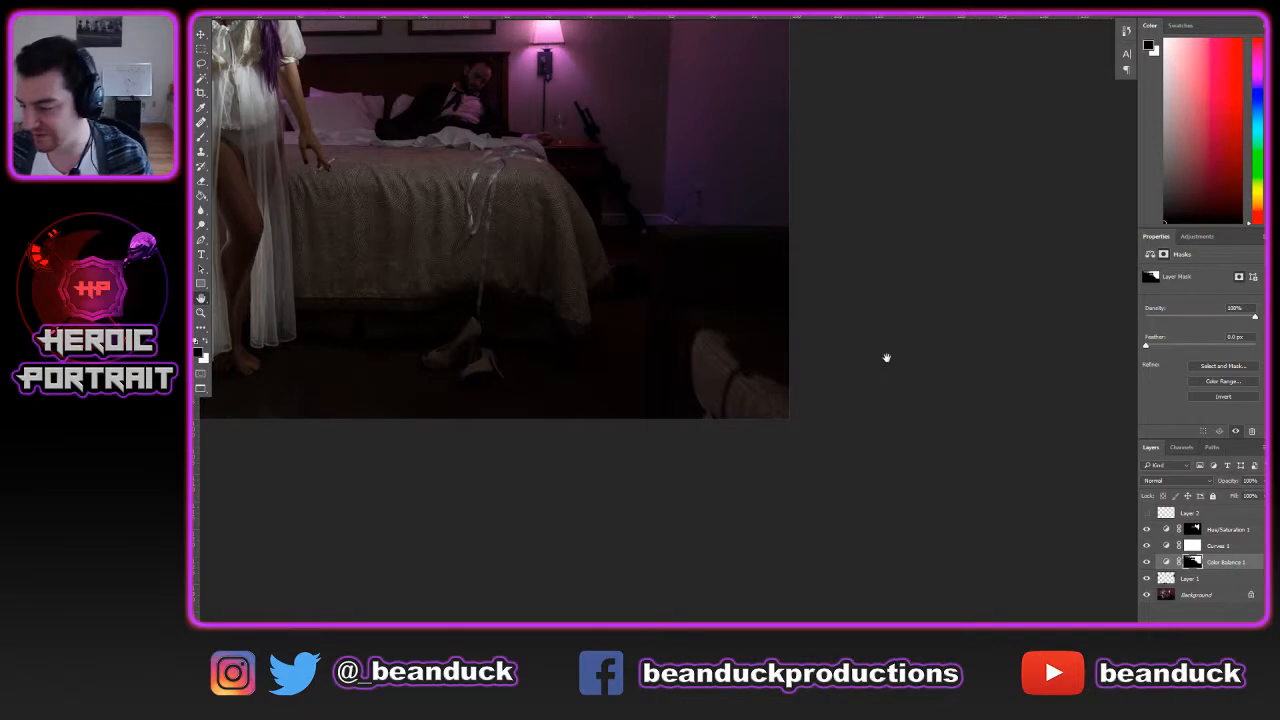
drag(664, 252, 771, 314)
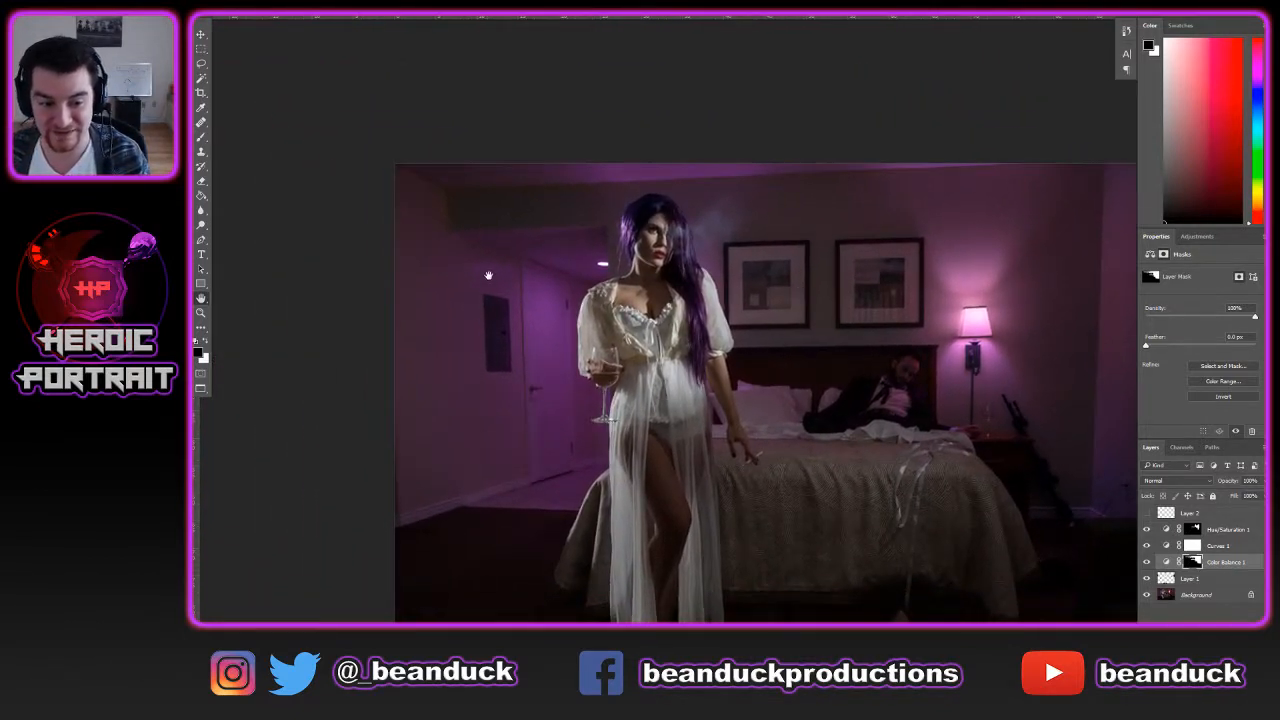
drag(488, 275, 676, 287)
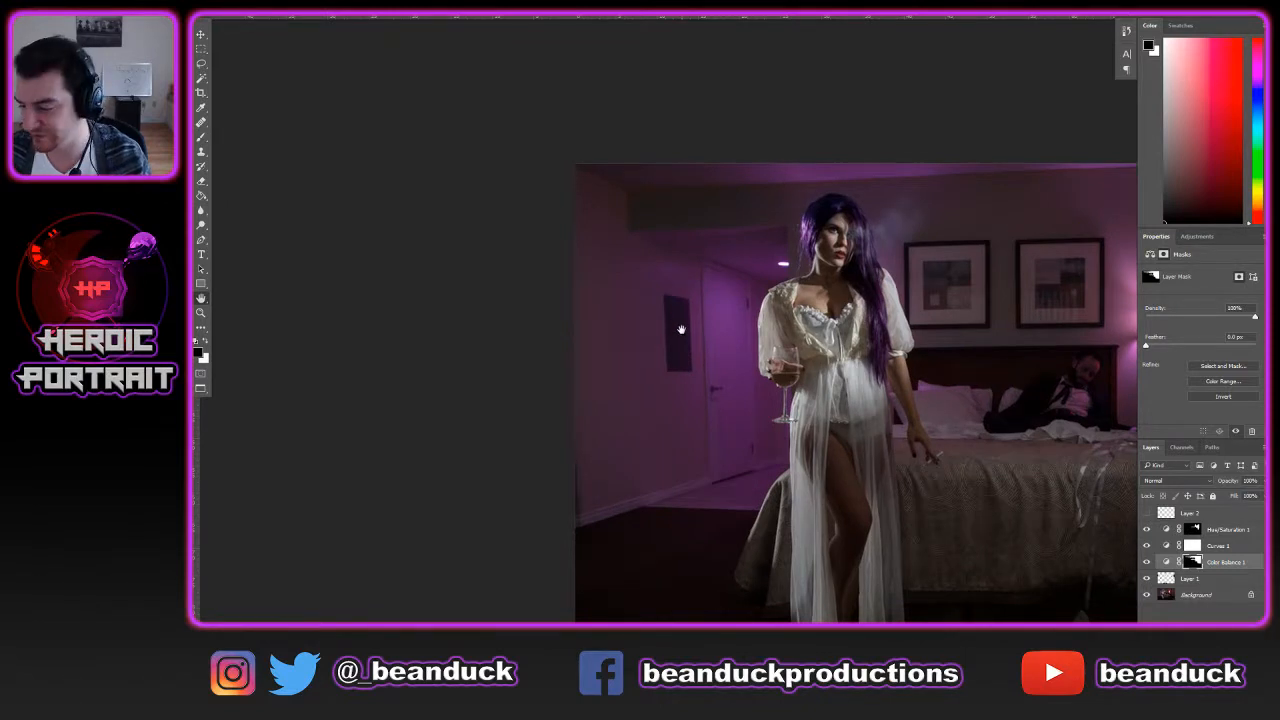
Try to remove the dark panel from the hallway wall with the healing brush on Layer 1
scroll(680, 330, up, 2)
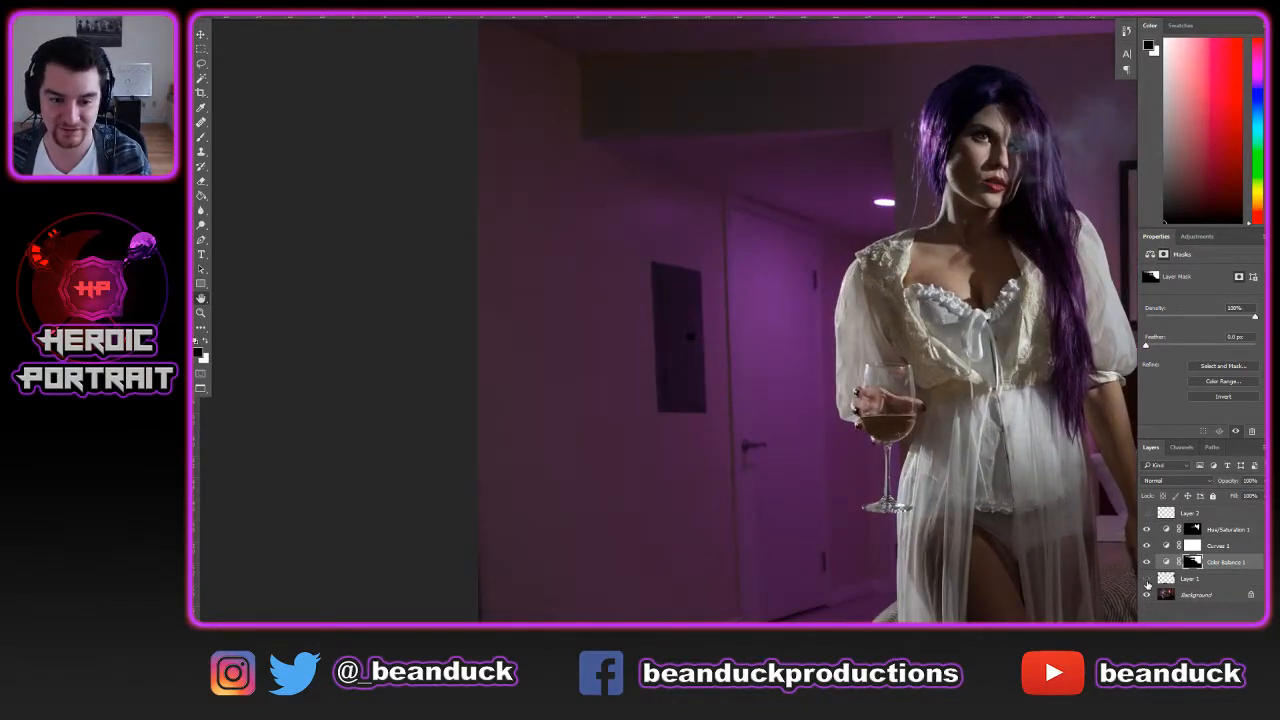
click(1166, 579)
key(j)
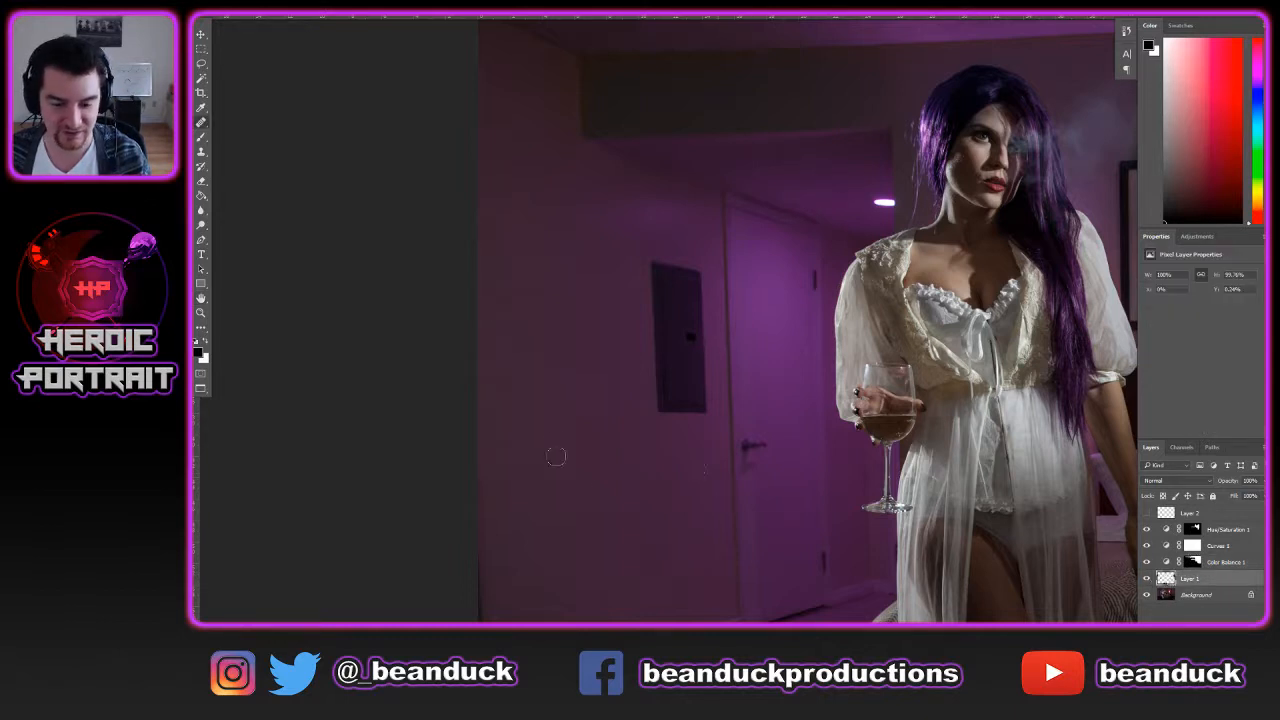
key(bracketright)
key(bracketright)
key(bracketright)
key(bracketright)
key(bracketright)
key(bracketright)
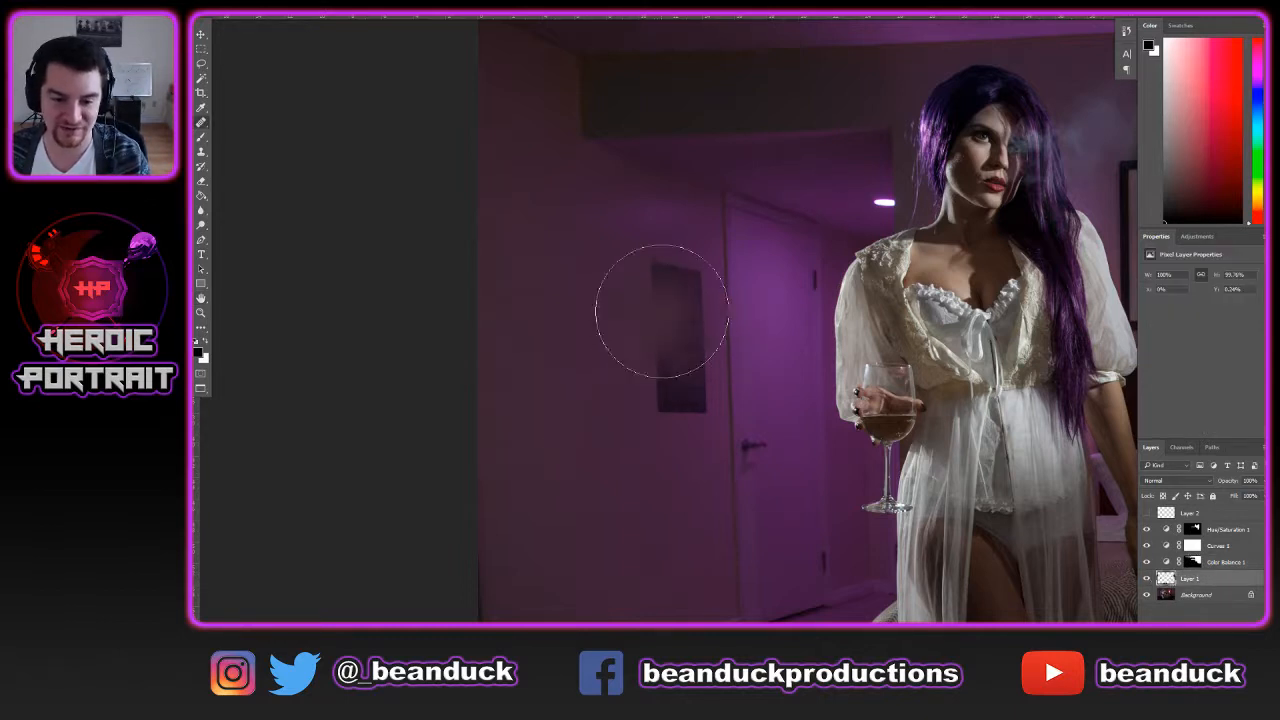
key(bracketleft)
key(bracketleft)
key(bracketleft)
key(bracketleft)
mouse_move(663, 290)
mouse_down()
mouse_move(678, 354)
mouse_move(675, 260)
mouse_move(677, 376)
mouse_move(691, 400)
mouse_move(678, 308)
mouse_move(698, 431)
mouse_move(655, 420)
mouse_up()
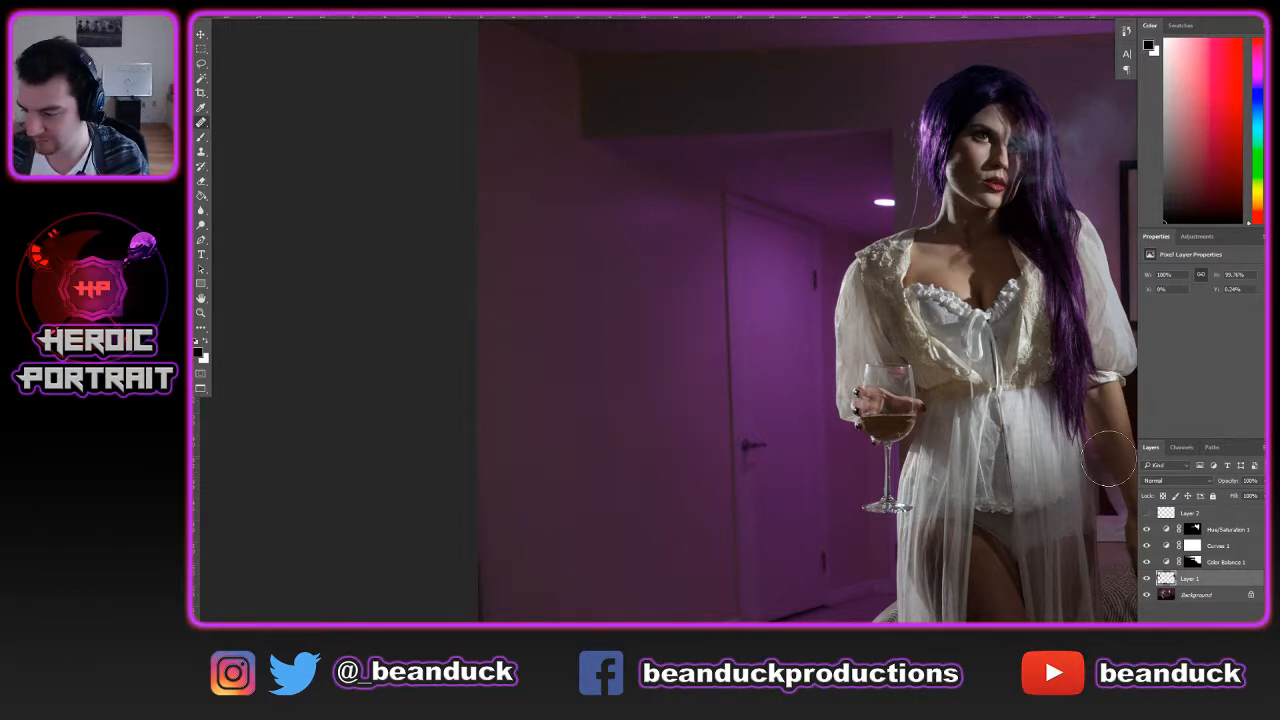
key(ctrl+z)
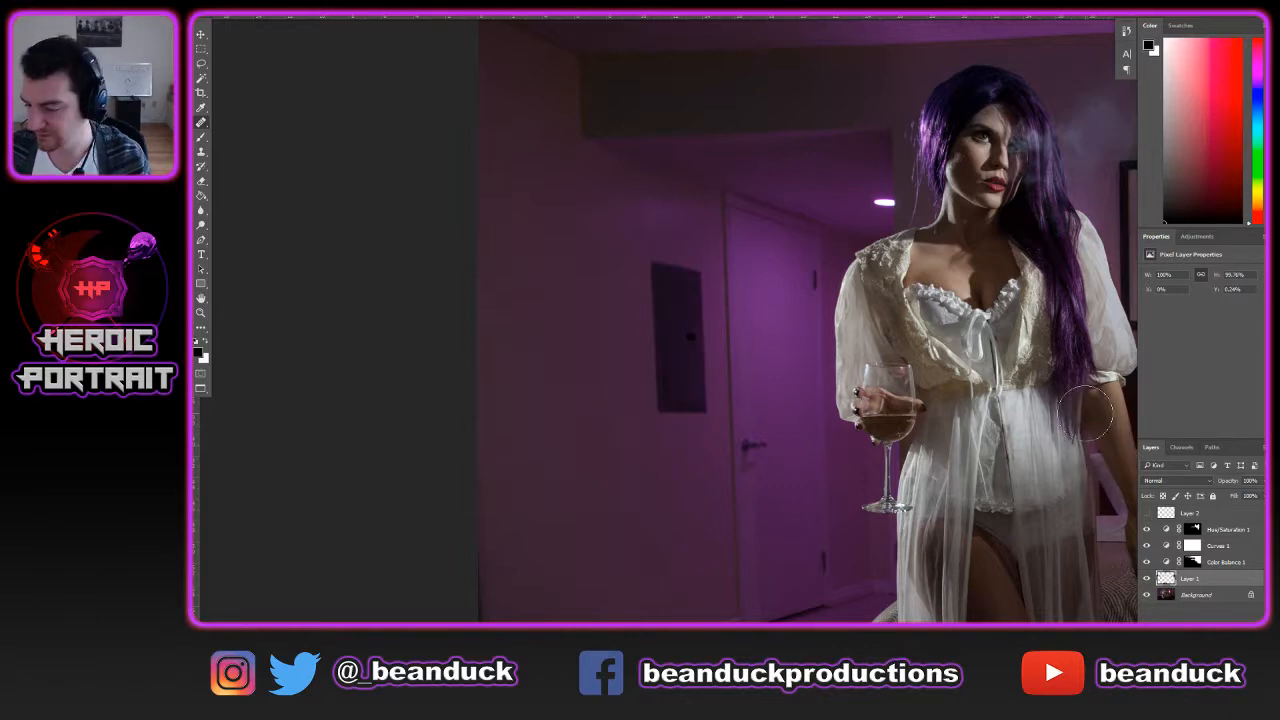
Add a Curves adjustment layer above the Hue/Saturation 1 layer
alt+click(746, 340)
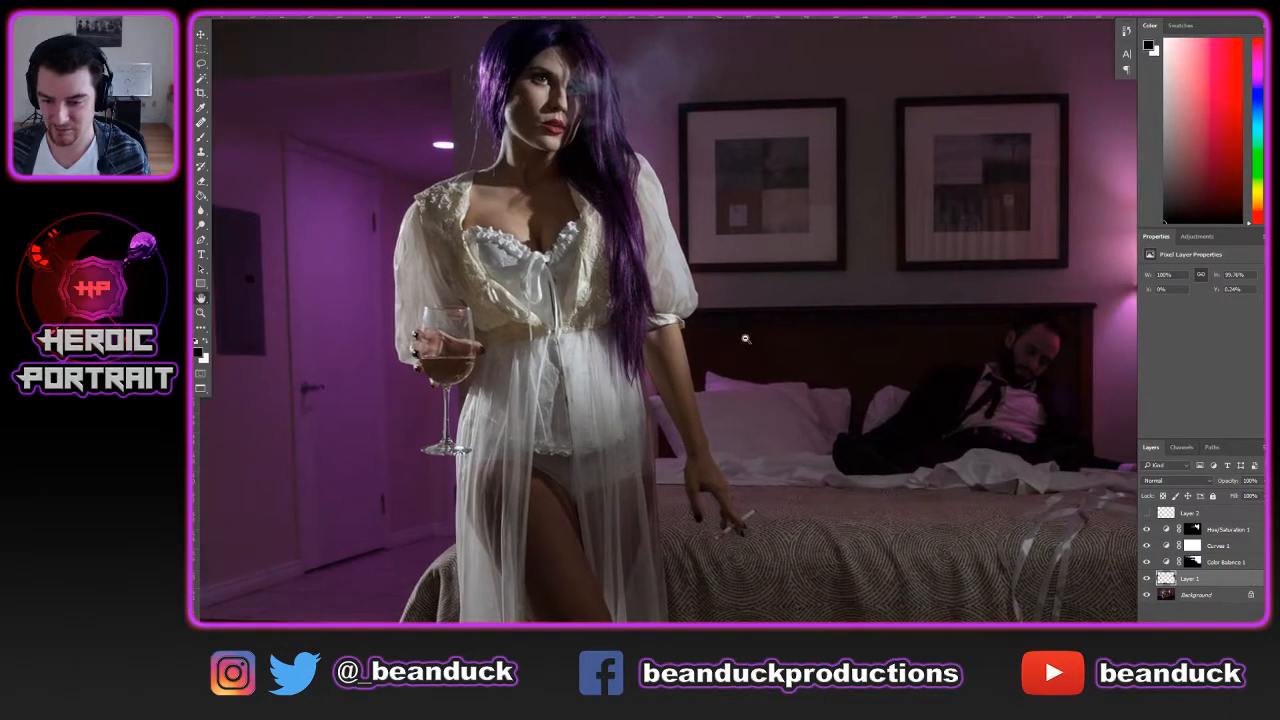
alt+click(758, 347)
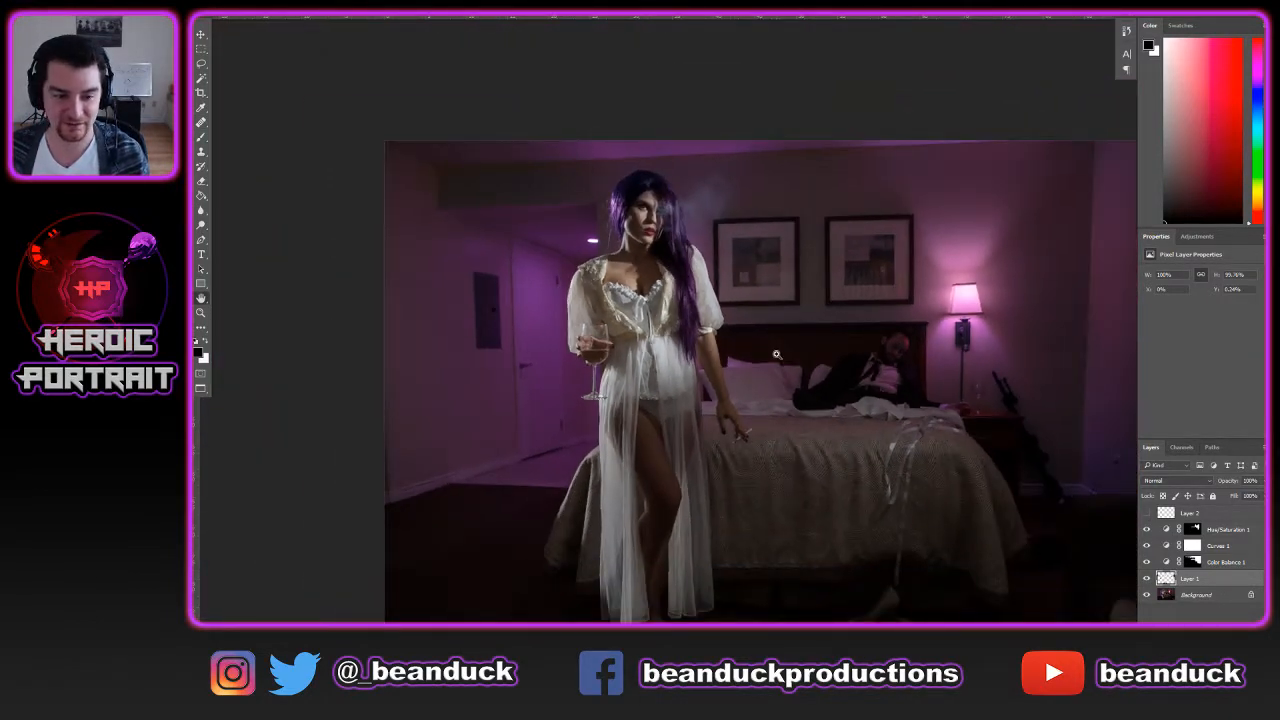
drag(776, 354, 734, 342)
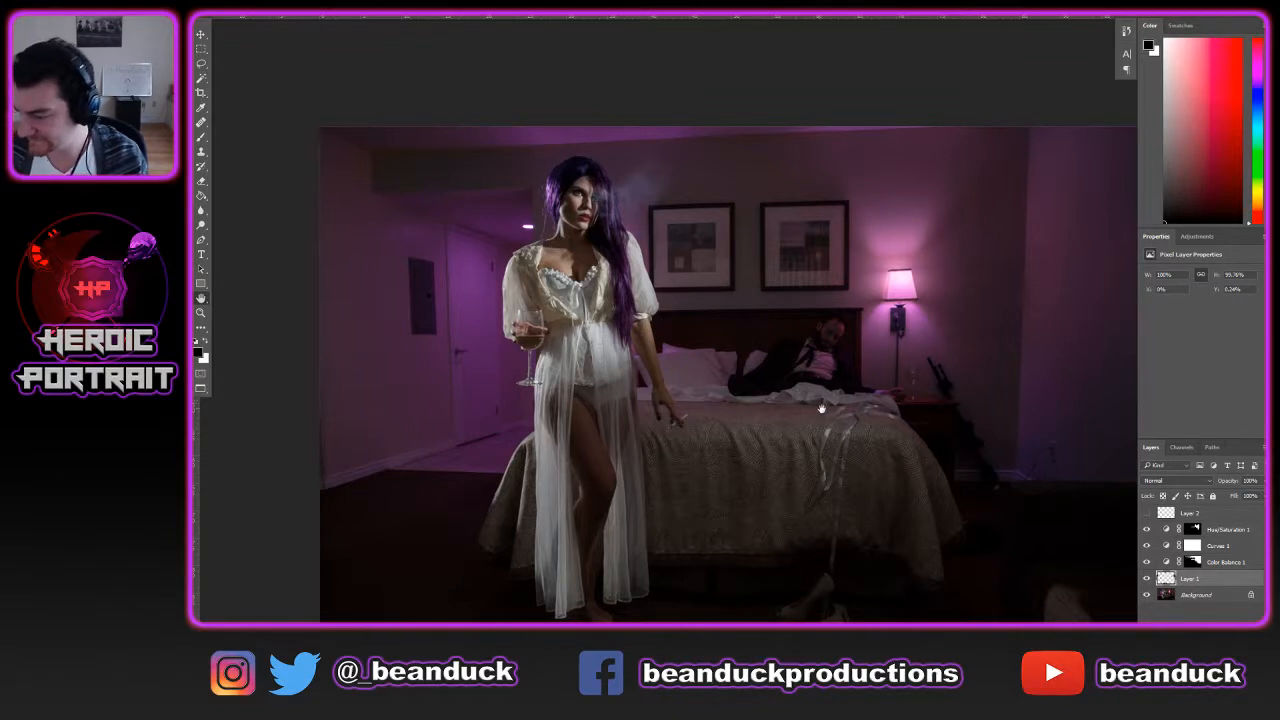
drag(826, 403, 541, 355)
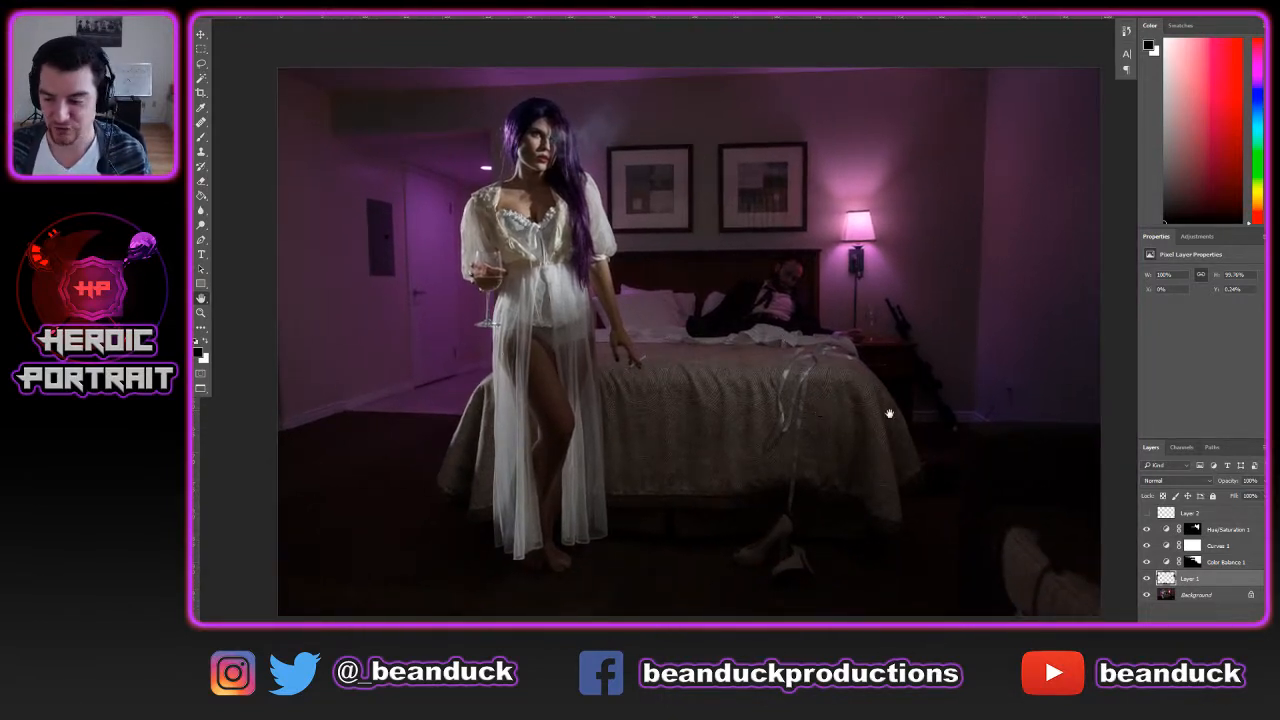
click(1180, 536)
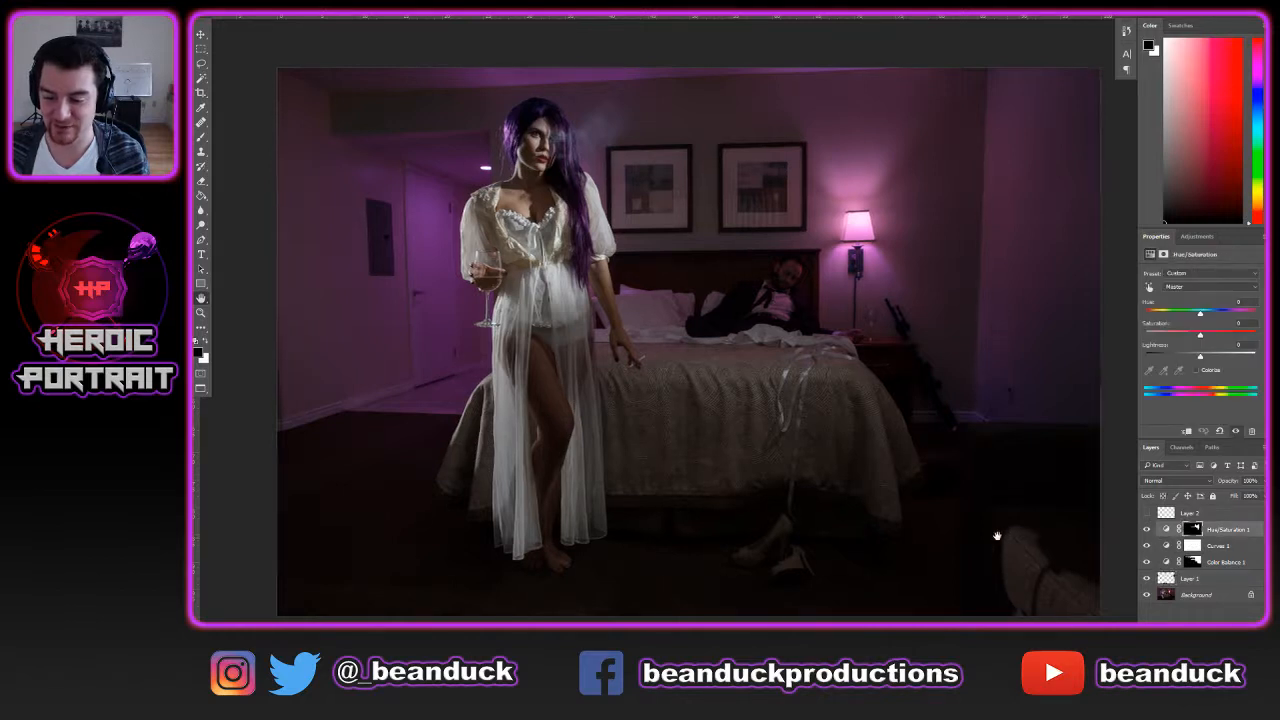
drag(994, 534, 837, 471)
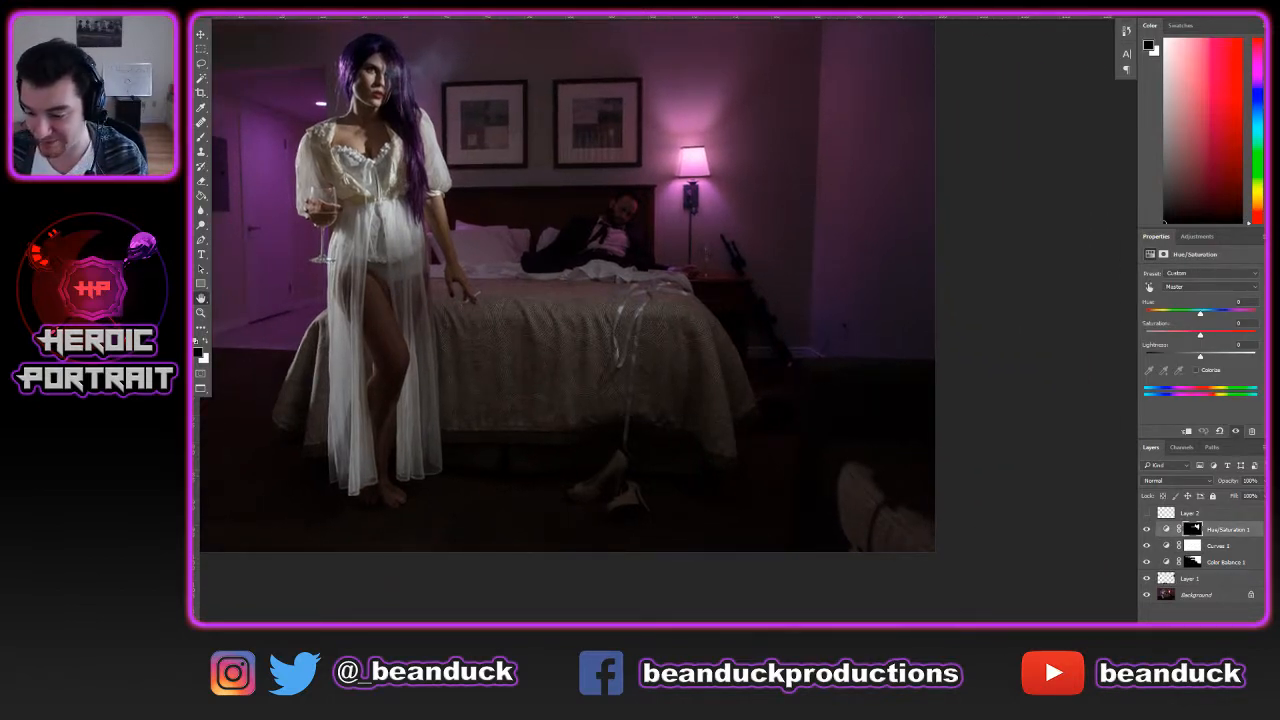
click(1200, 618)
click(1252, 472)
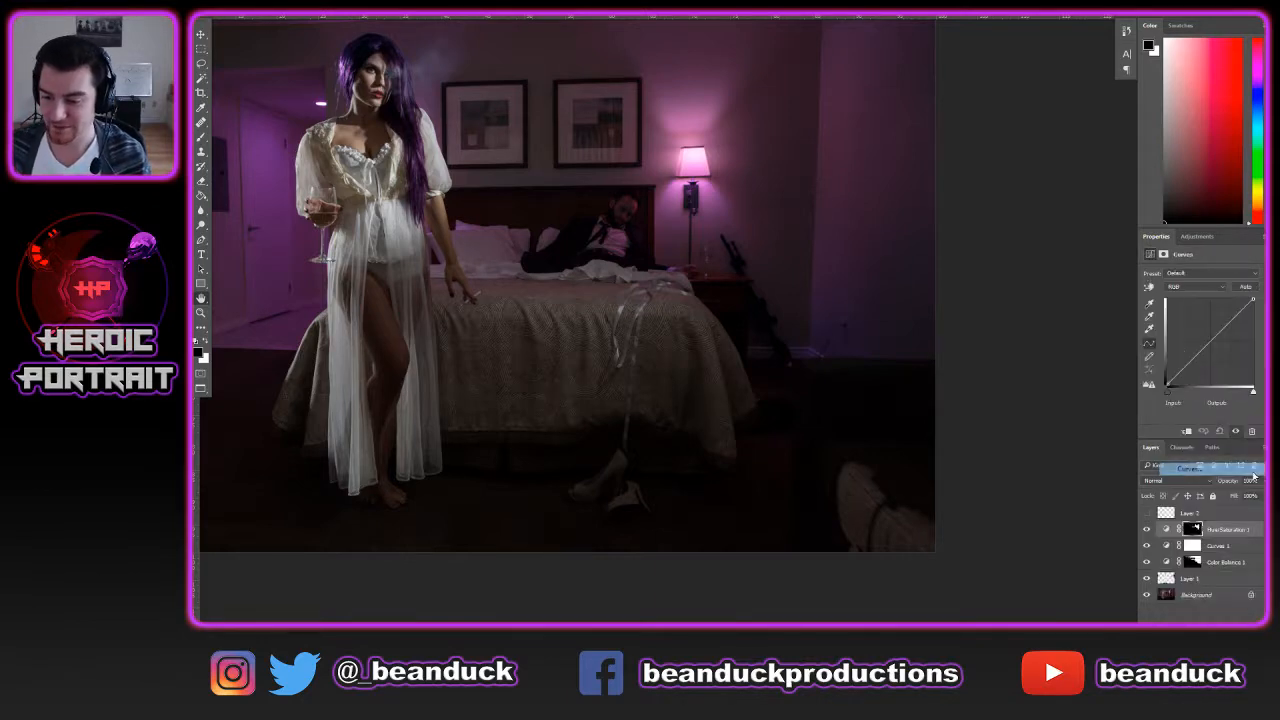
Darken the pale foot shape in the image's lower-right corner by limiting the inverted Curves 2 mask to it and lowering the curve's midpoint
scroll(860, 500, up, 3)
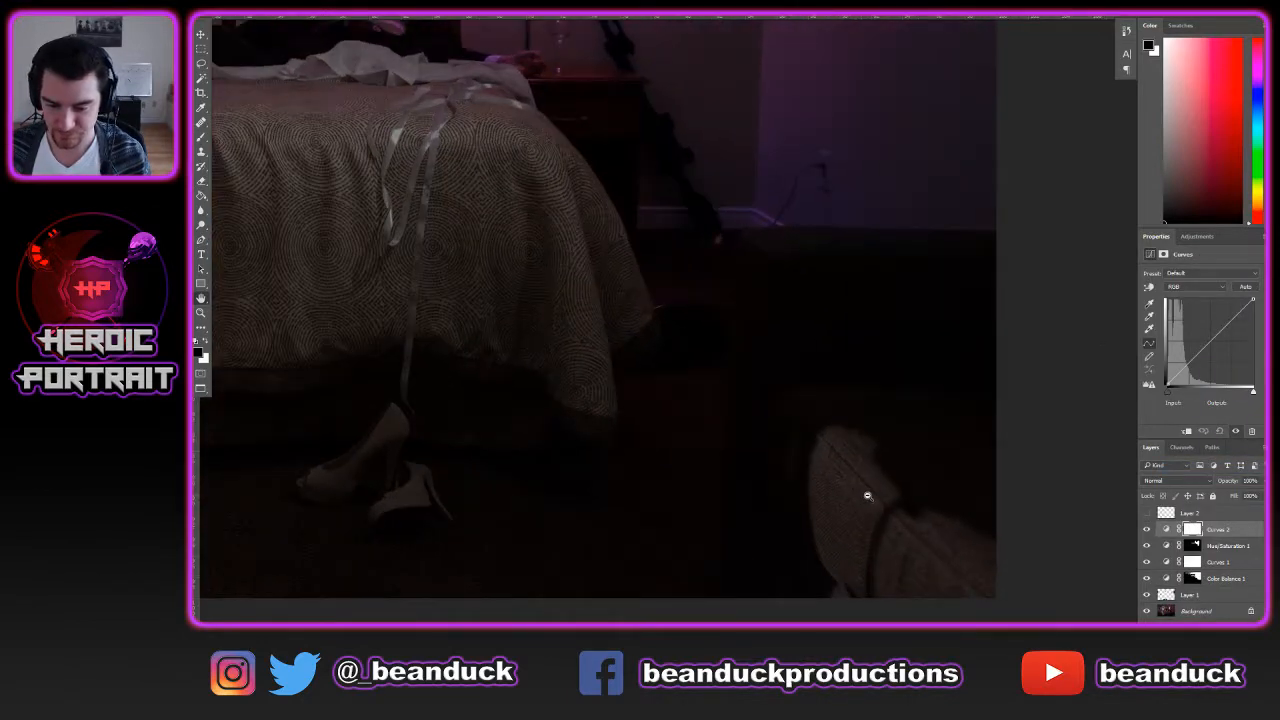
scroll(865, 490, up, 2)
drag(863, 477, 780, 409)
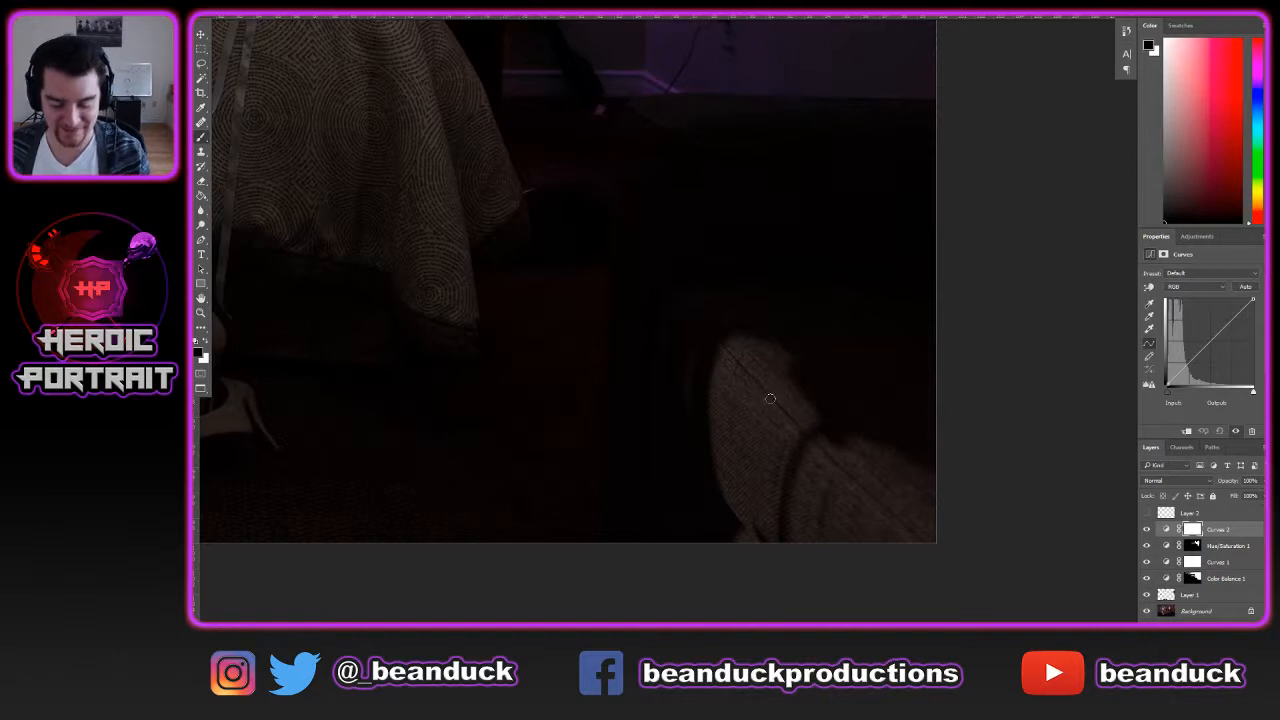
key(bracketright)
key(bracketright)
key(bracketright)
key(bracketright)
key(bracketright)
key(bracketright)
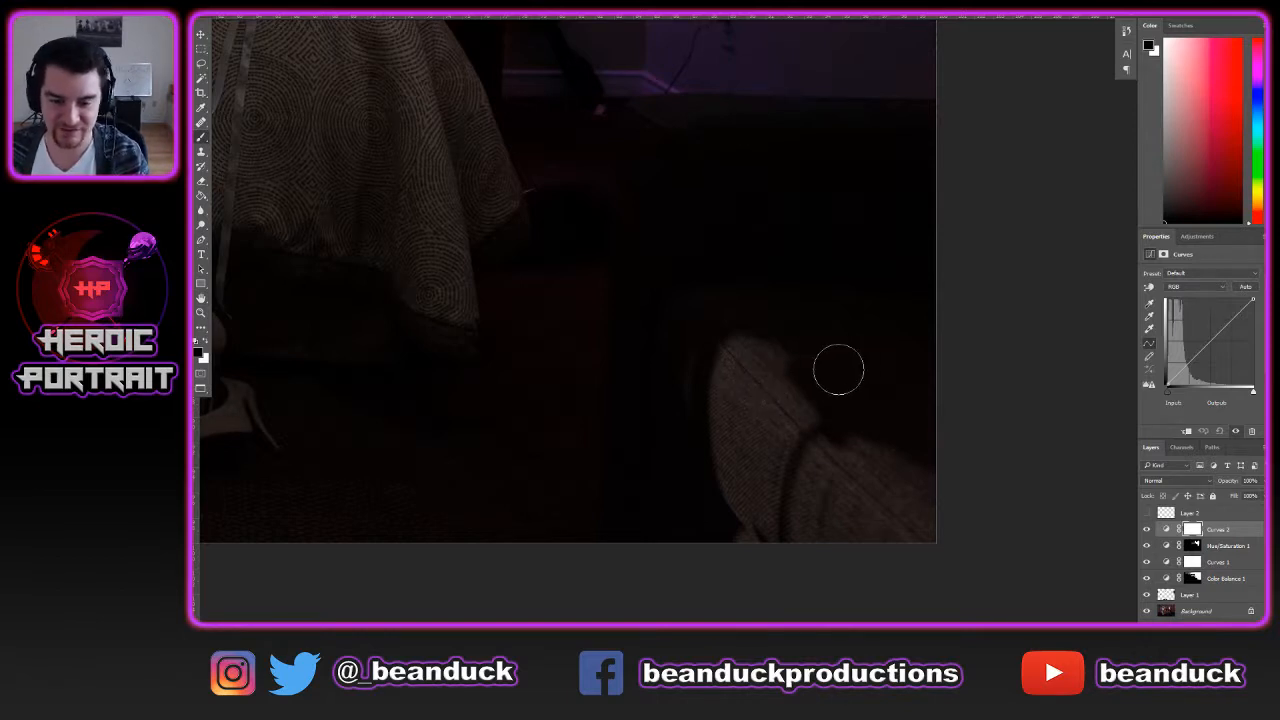
key(bracketright)
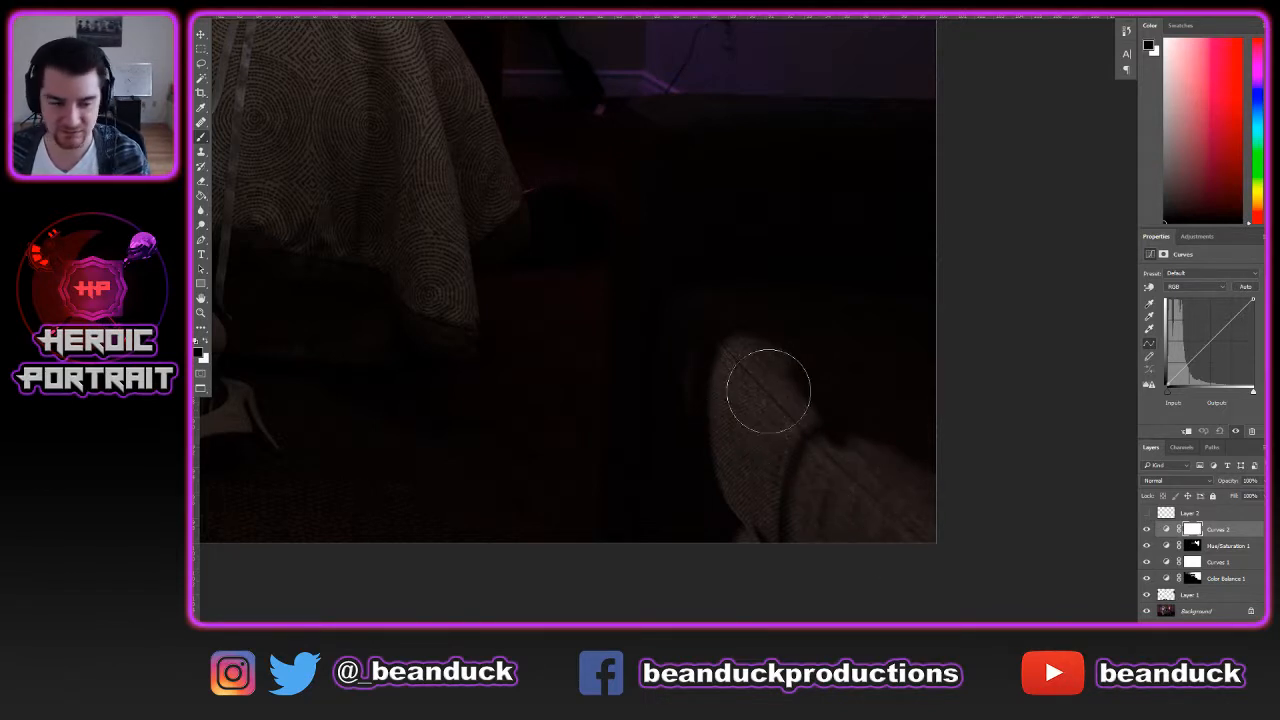
key(ctrl+i)
key(x)
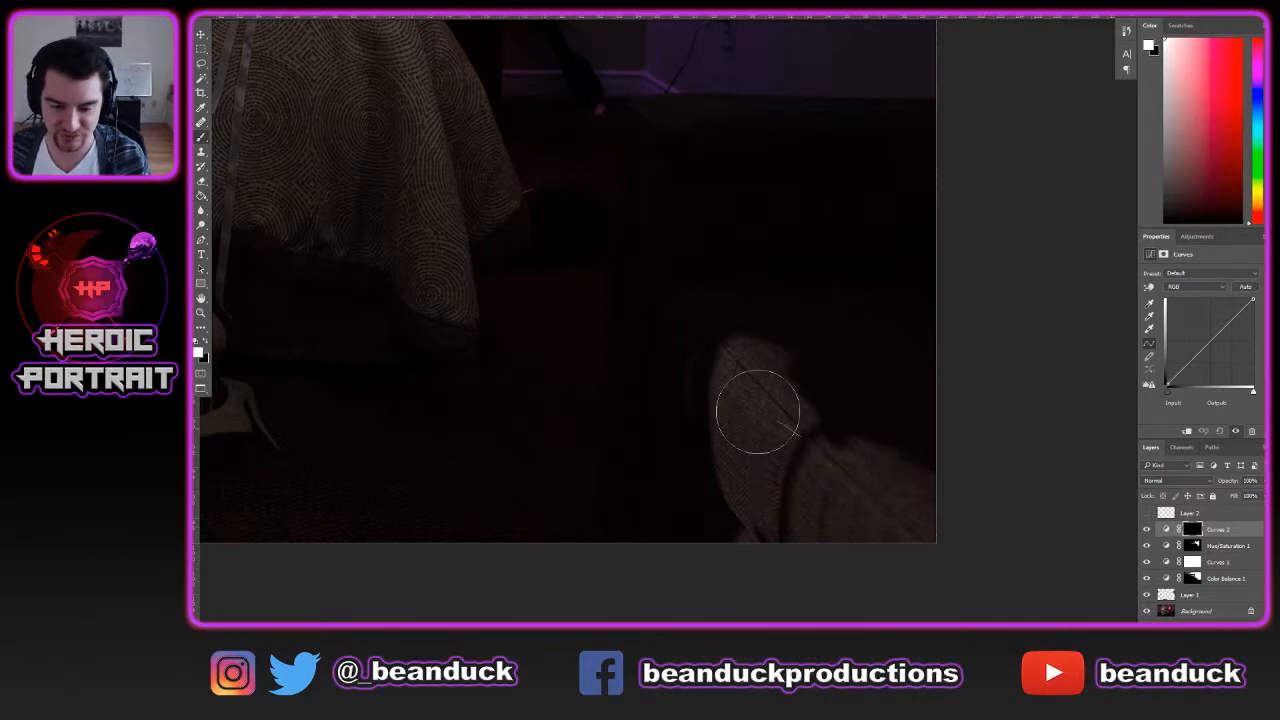
drag(1196, 364, 1212, 358)
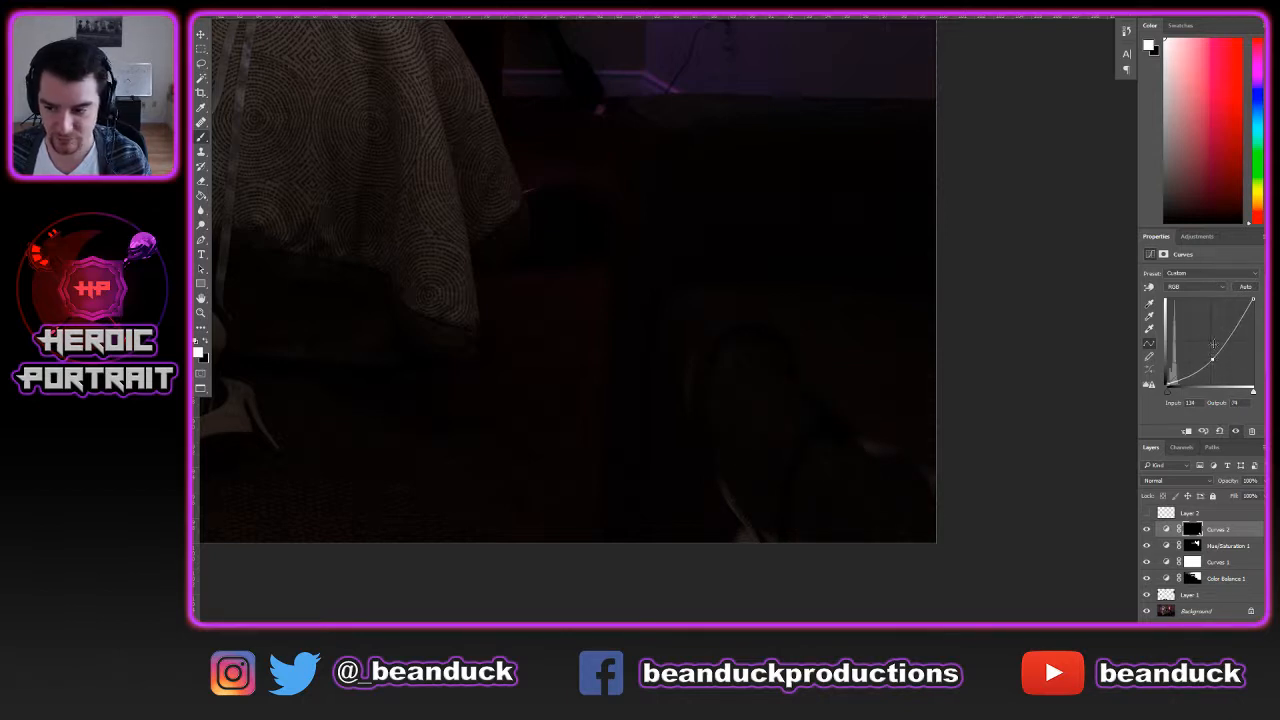
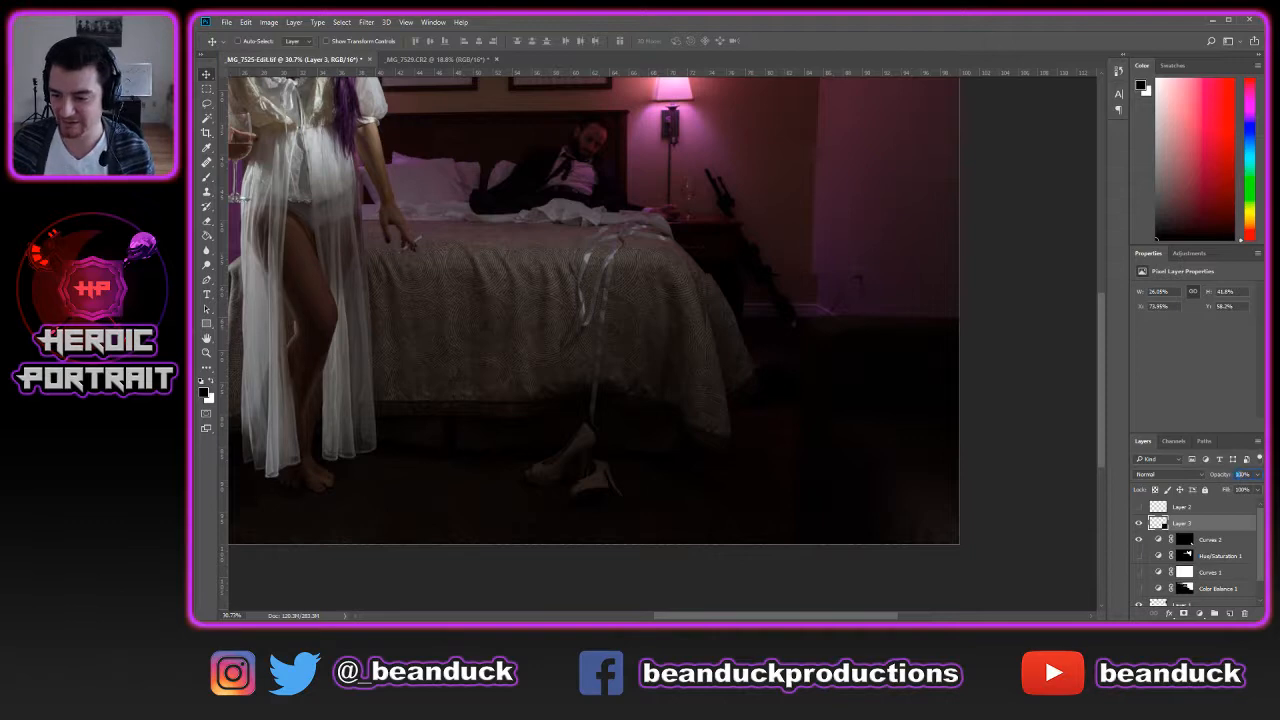
Set Layer 3's opacity to 50% and shift it to line up with the dark furniture edge and baseboard beneath
text(50)
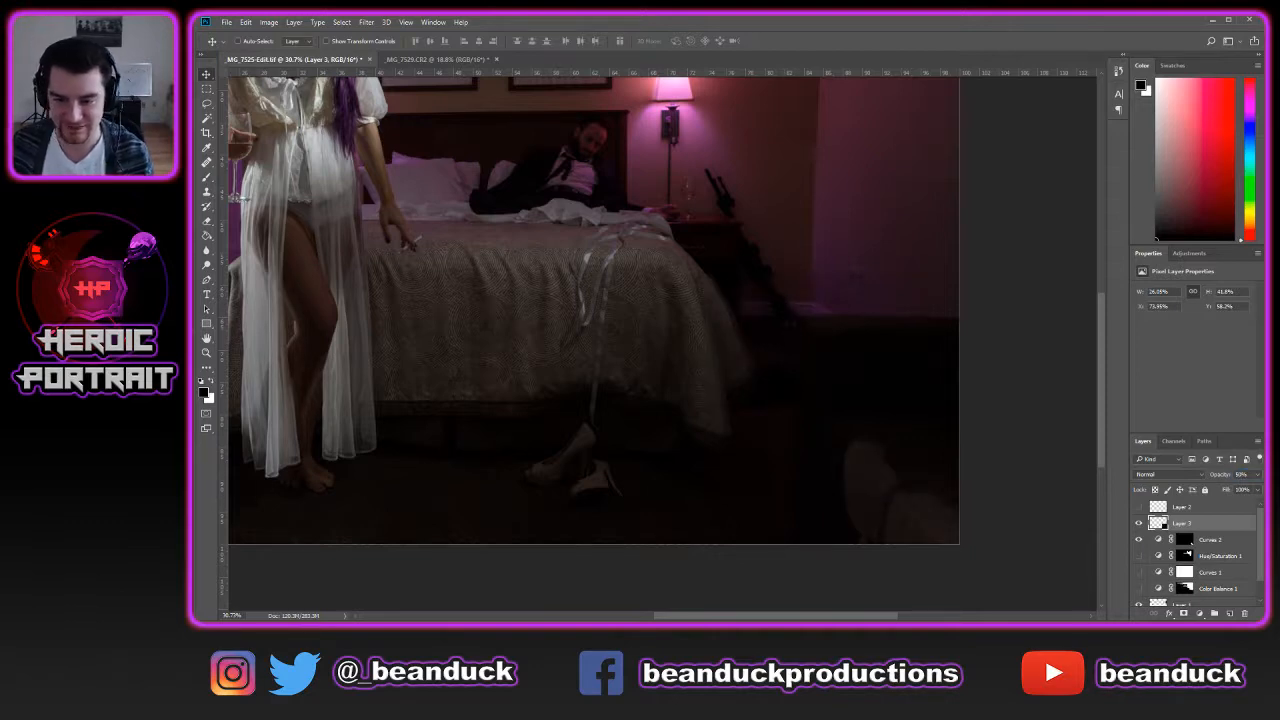
scroll(847, 352, up, 5)
drag(880, 318, 911, 346)
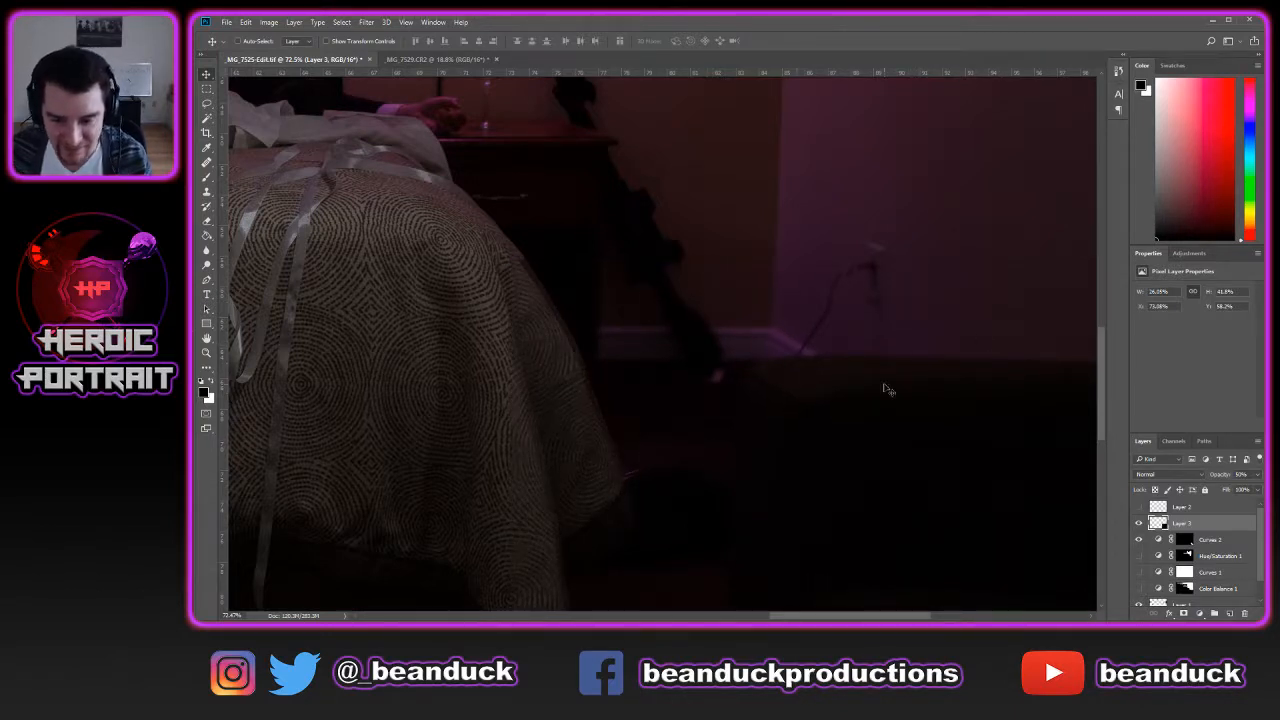
mouse_move(885, 390)
mouse_down()
mouse_move(897, 368)
mouse_move(892, 390)
mouse_up()
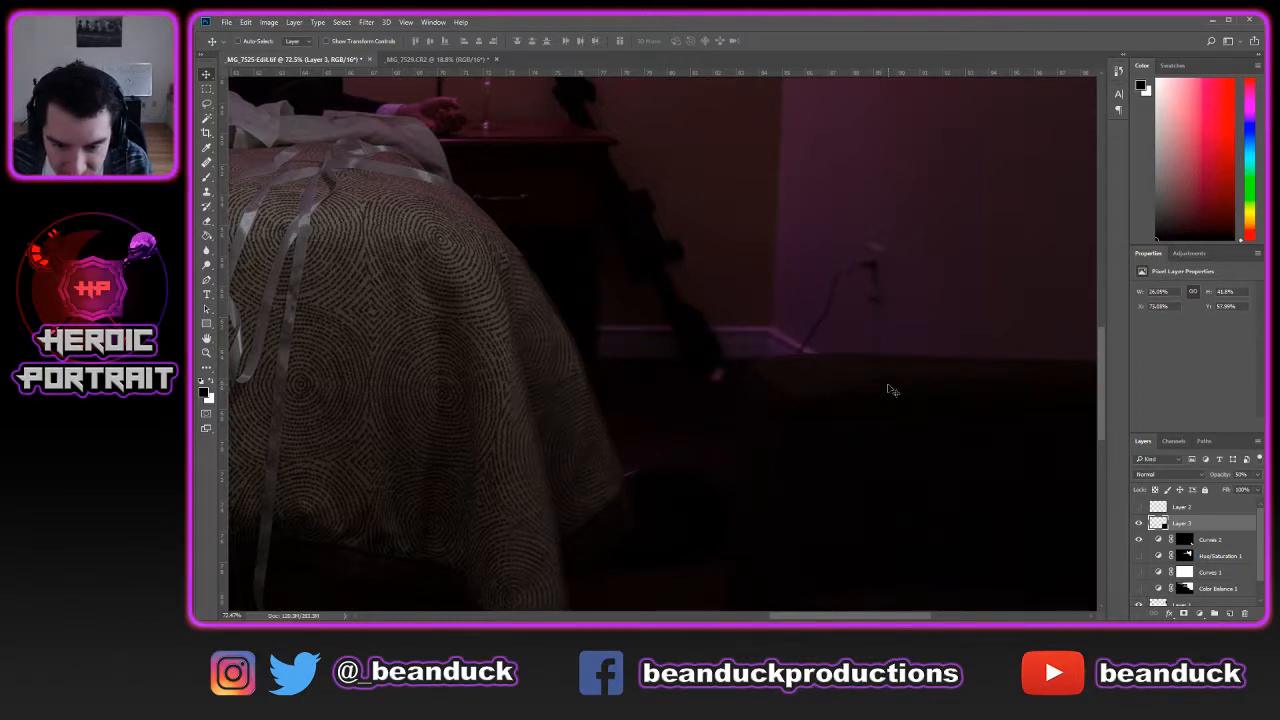
Reposition Layer 3 toward the image's lower-right corner so that it covers the pale foot shape
scroll(890, 385, down, 8)
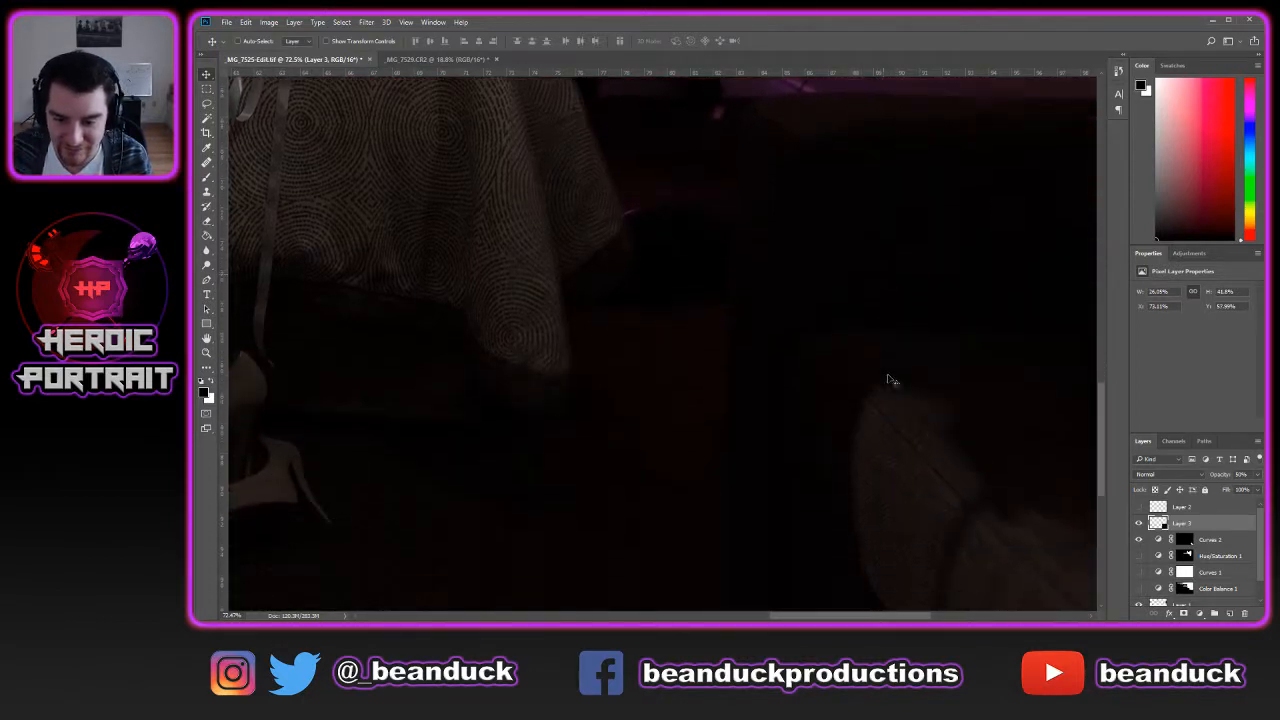
scroll(890, 380, down, 1)
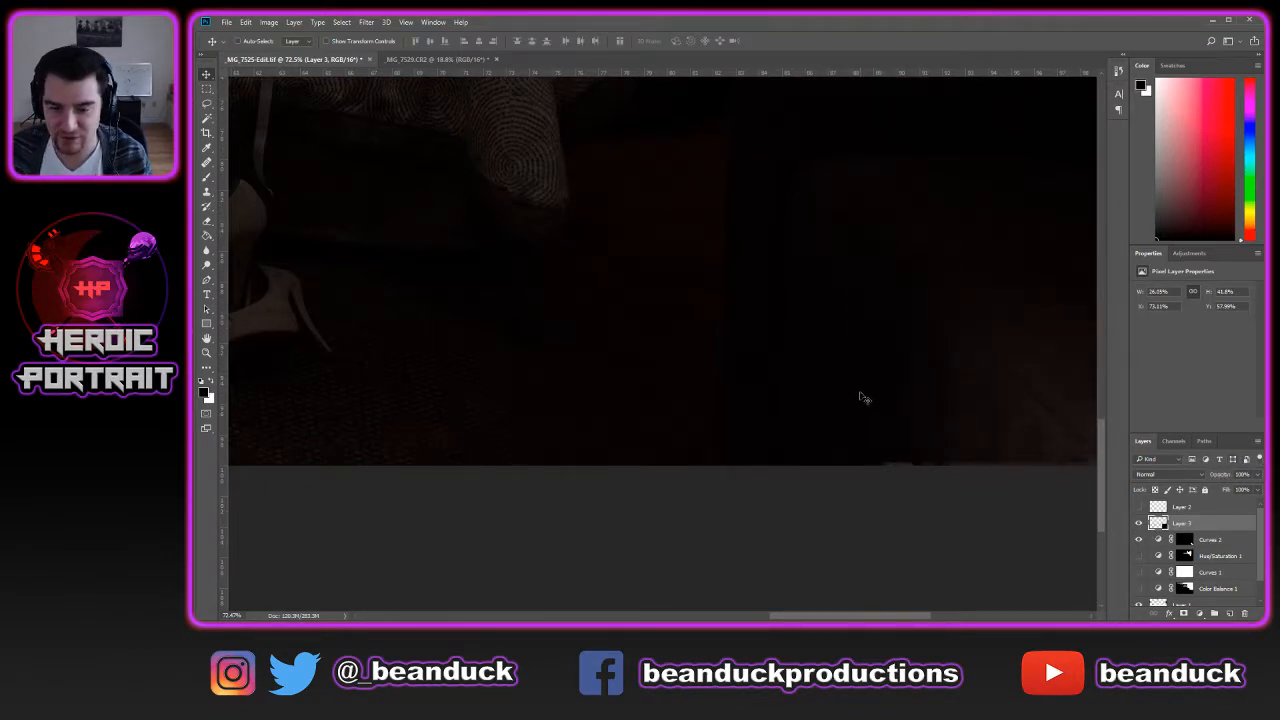
scroll(946, 420, down, 3)
scroll(946, 420, down, 2)
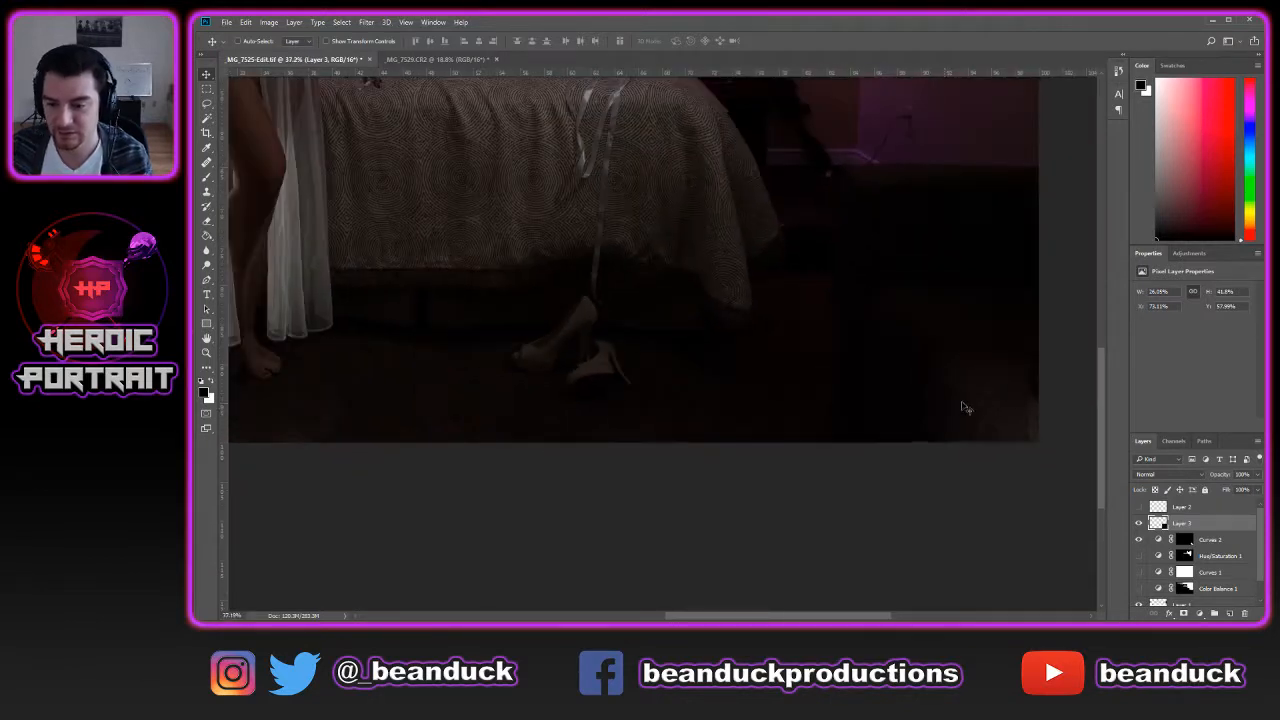
drag(1000, 334, 847, 404)
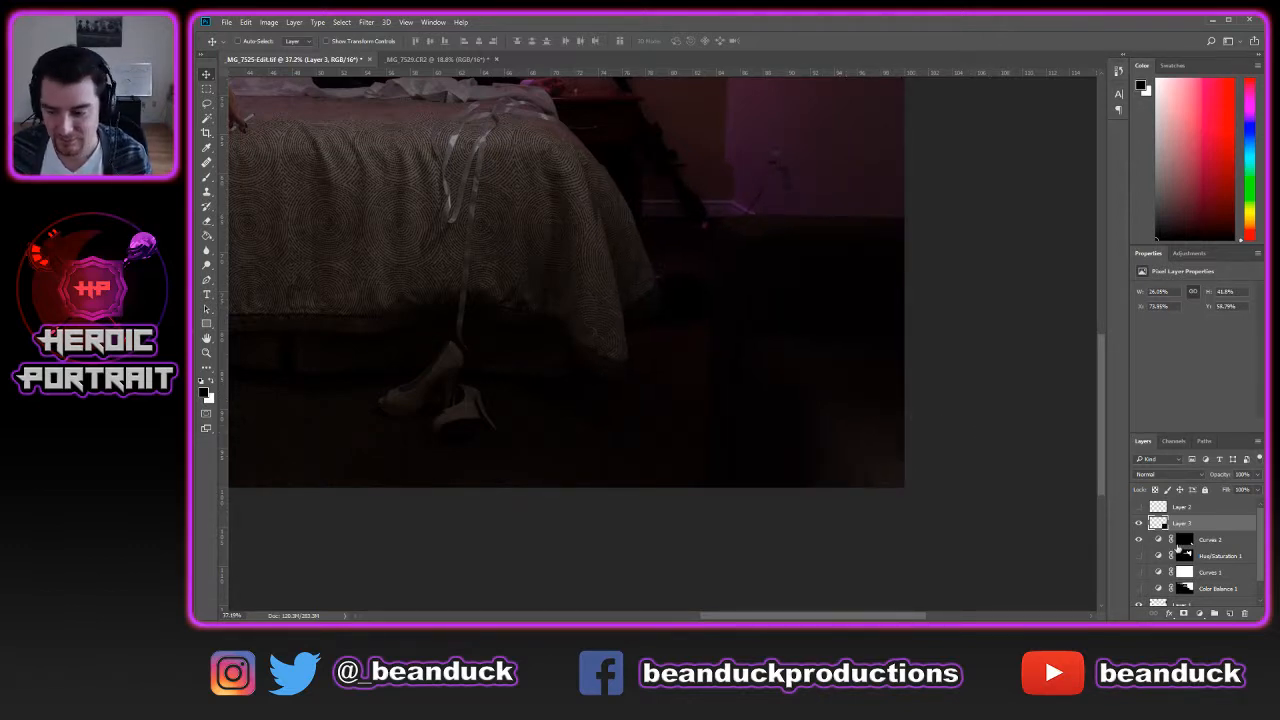
Add a layer mask to Layer 3 and paint it with a 300 px black brush to blend the patch into the dark floor
click(1184, 614)
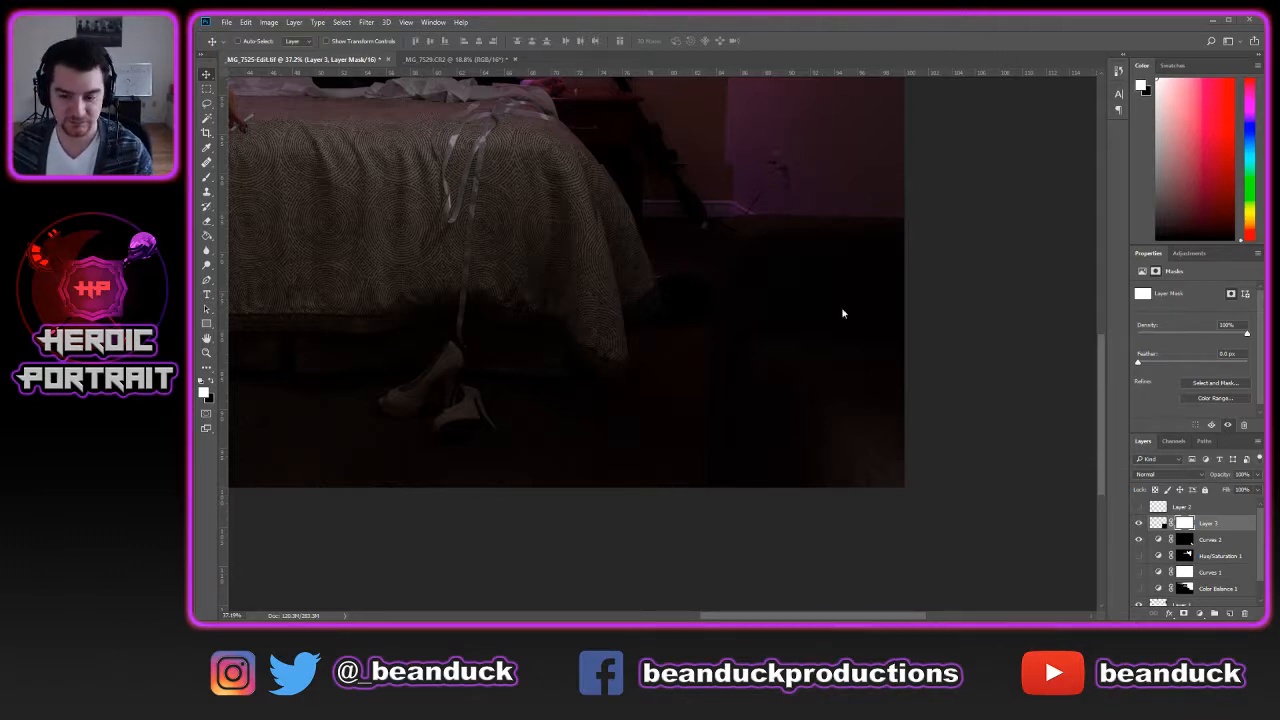
key(b)
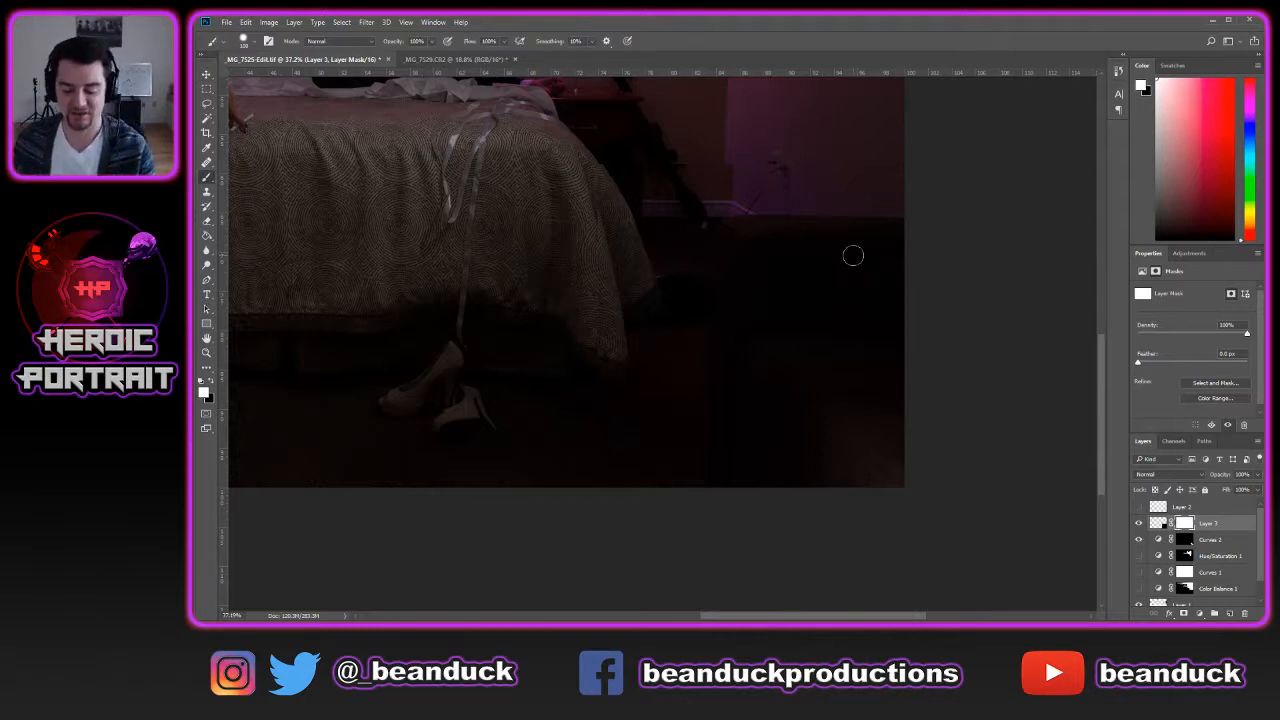
key(bracketright)
key(bracketright)
key(bracketright)
key(bracketright)
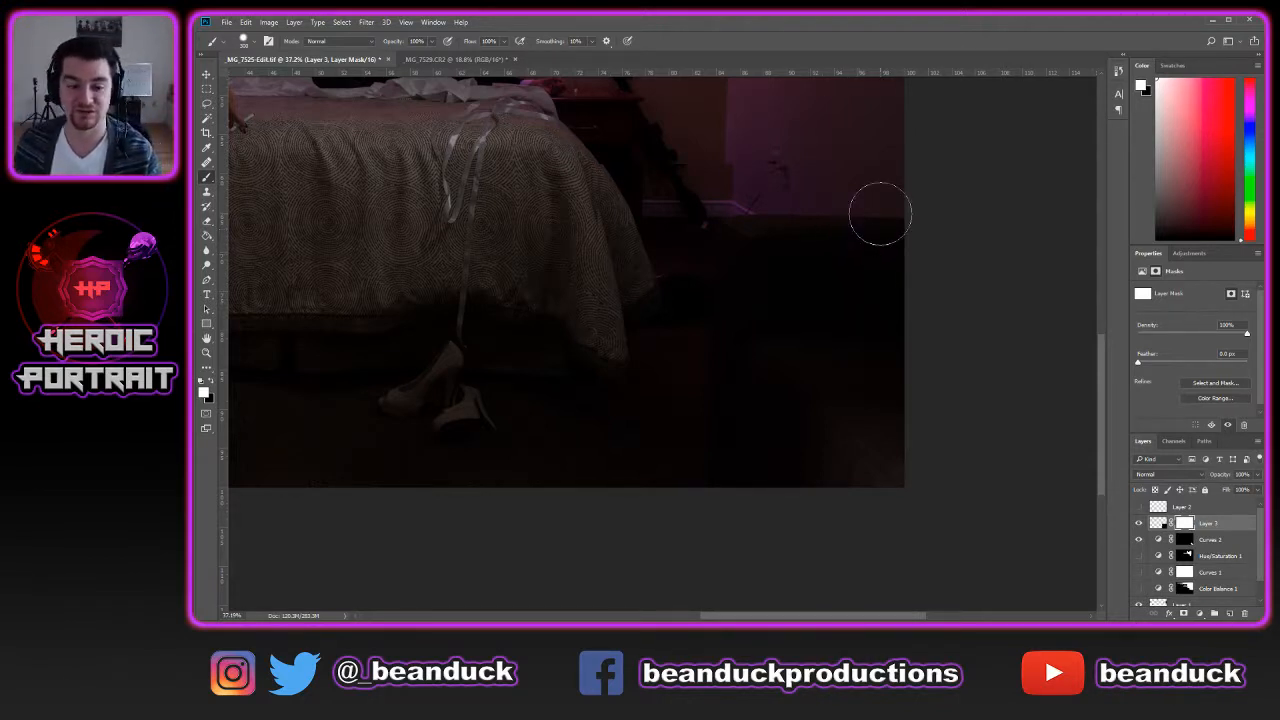
key(x)
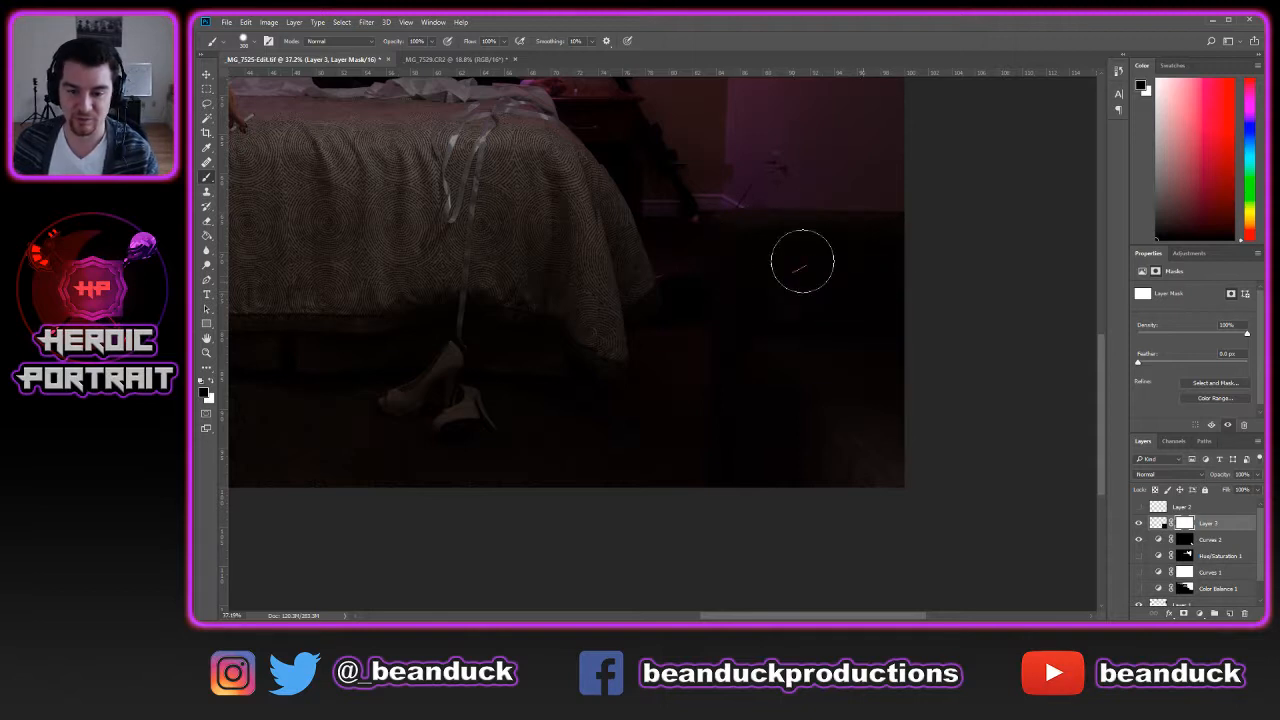
mouse_move(695, 500)
mouse_down()
mouse_move(706, 324)
mouse_move(903, 336)
mouse_move(943, 422)
mouse_move(852, 323)
mouse_move(908, 410)
mouse_move(854, 351)
mouse_move(906, 441)
mouse_move(793, 371)
mouse_move(868, 436)
mouse_move(893, 426)
mouse_move(901, 473)
mouse_move(857, 455)
mouse_move(848, 434)
mouse_move(826, 444)
mouse_move(785, 371)
mouse_up()
key(x)
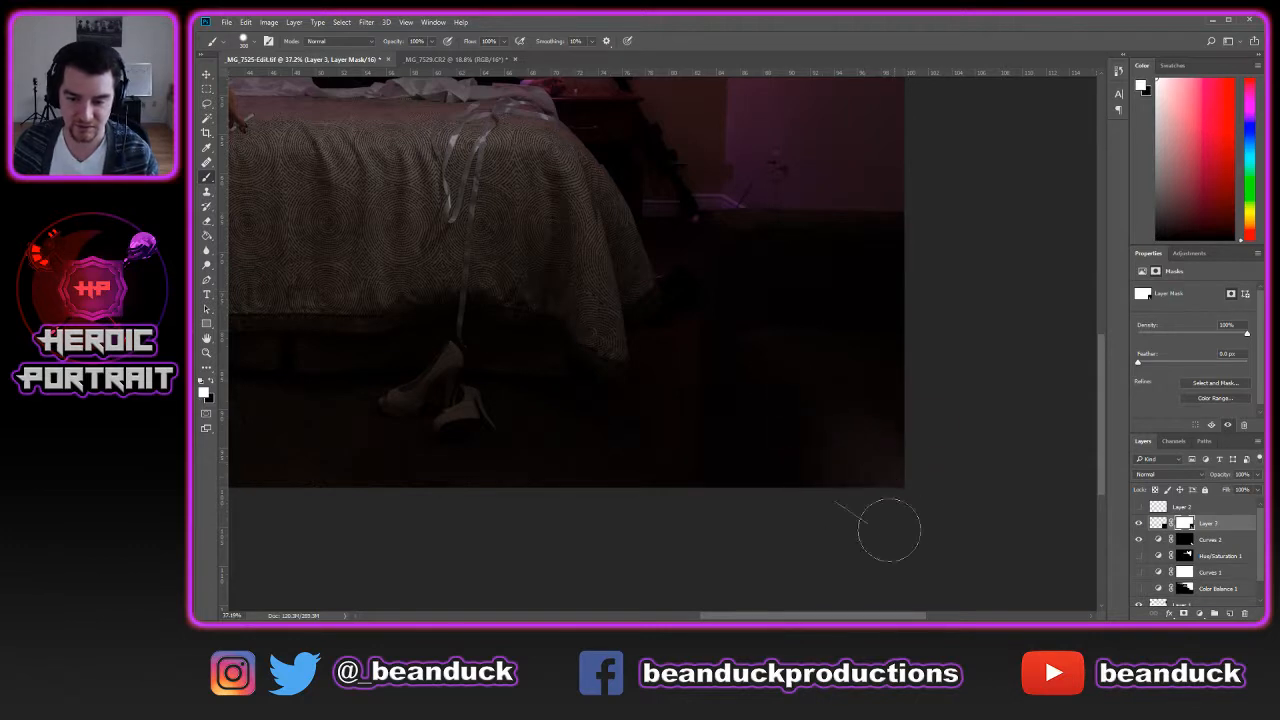
Check the lower-right corner for leftovers, then paint more black on Layer 3's mask over the floor beside the bed
scroll(989, 463, up, 5)
scroll(817, 407, up, 1)
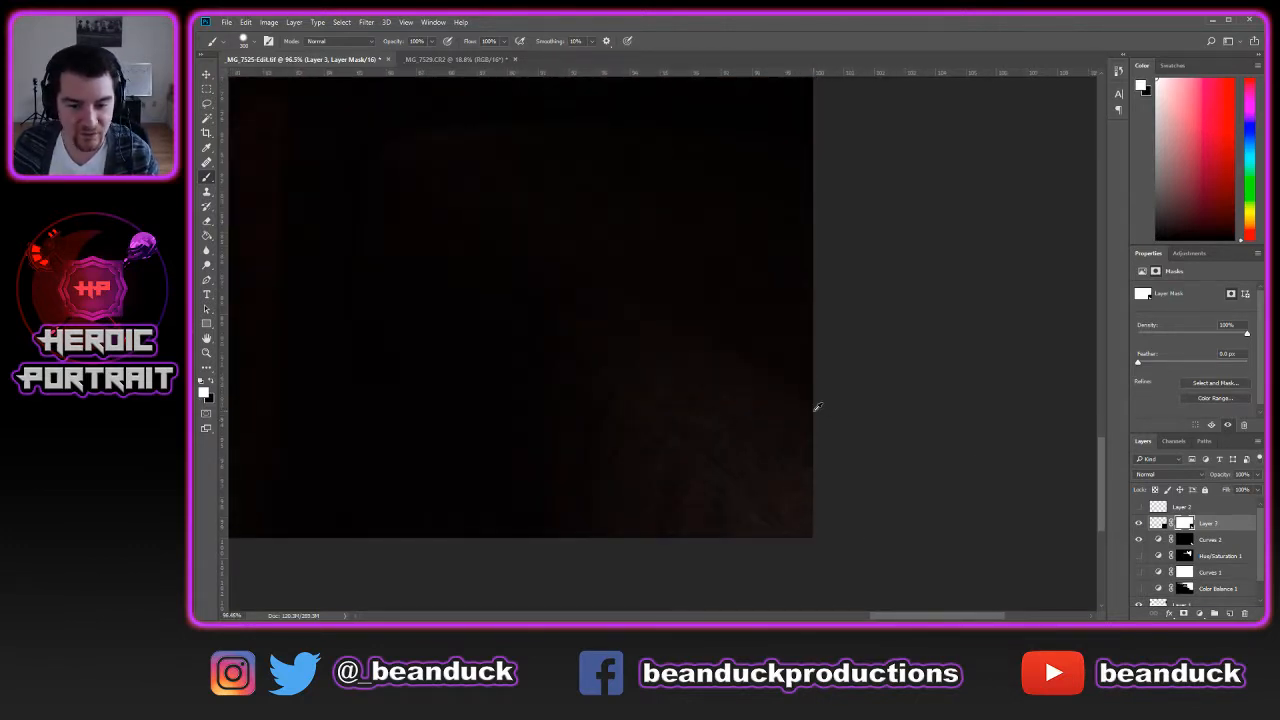
scroll(344, 184, down, 1)
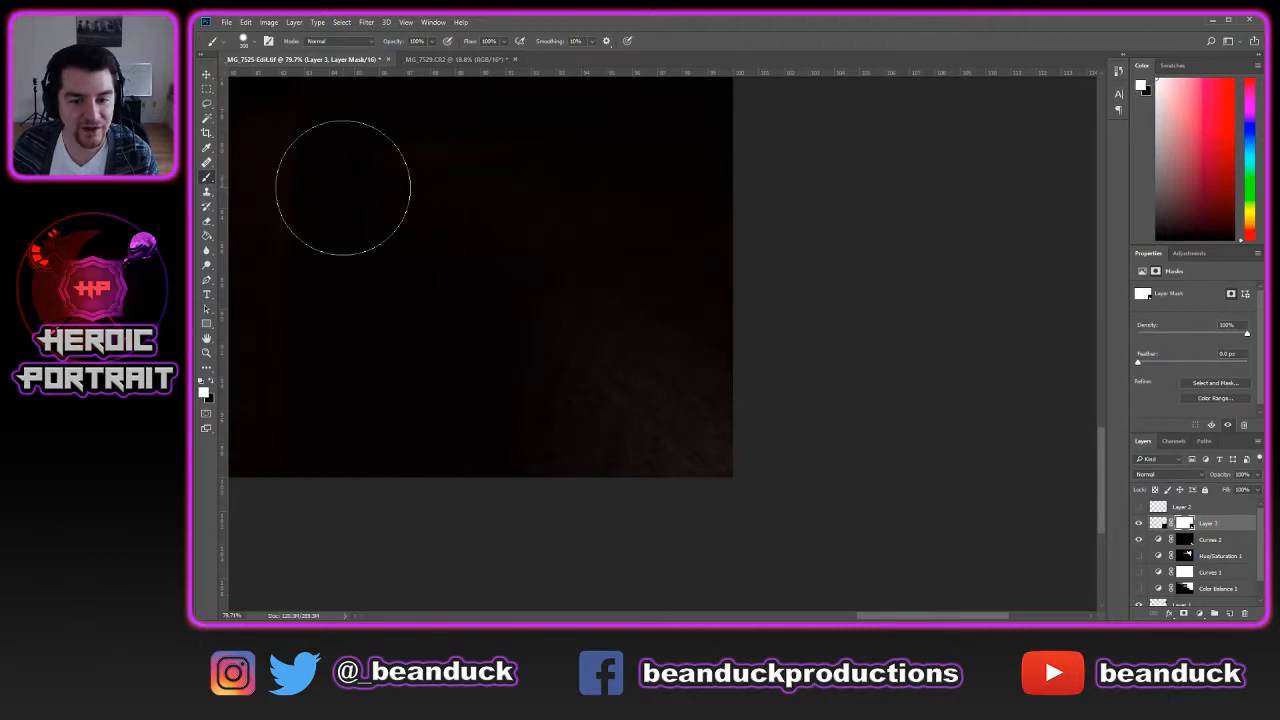
click(1138, 523)
click(1138, 523)
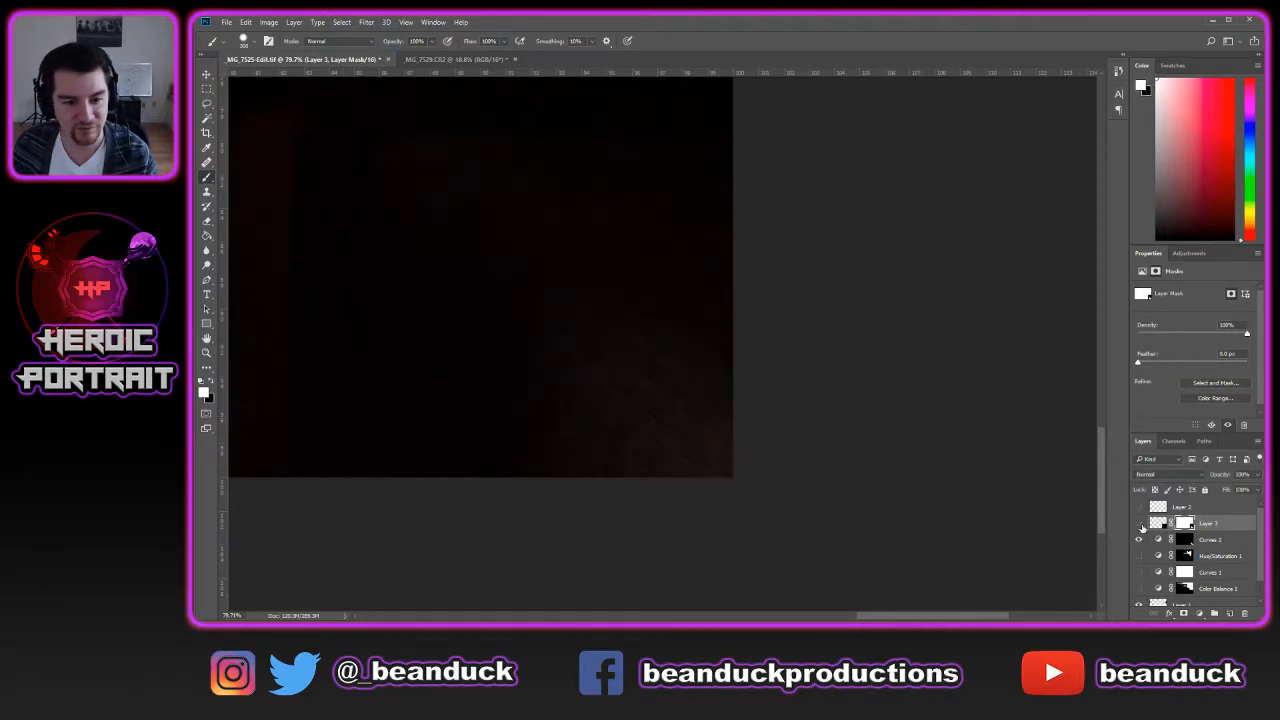
scroll(680, 349, down, 7)
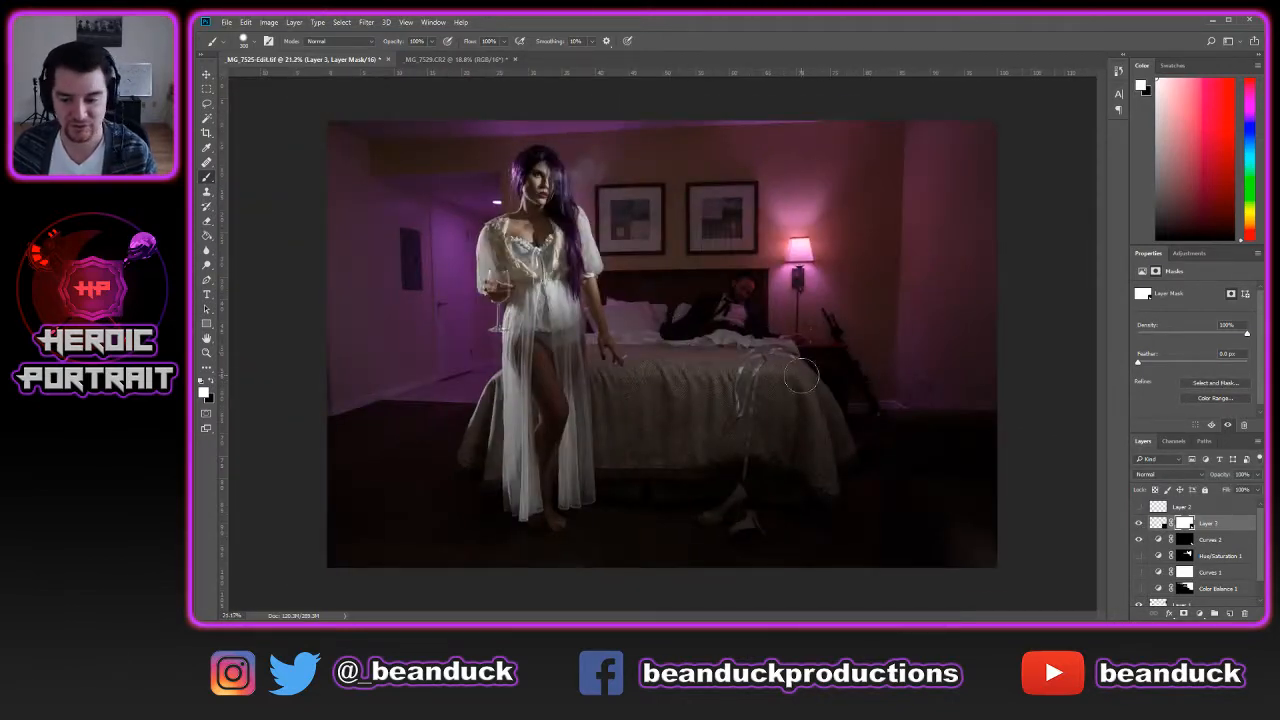
key(g)
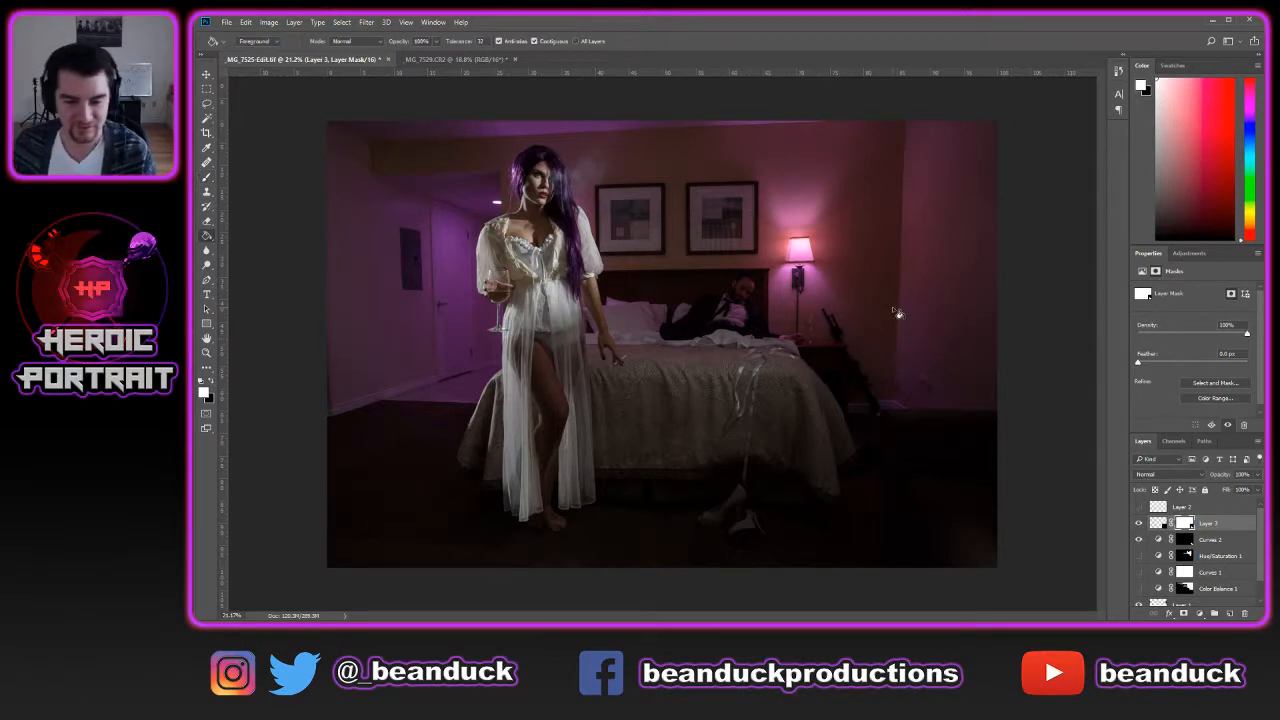
key(h)
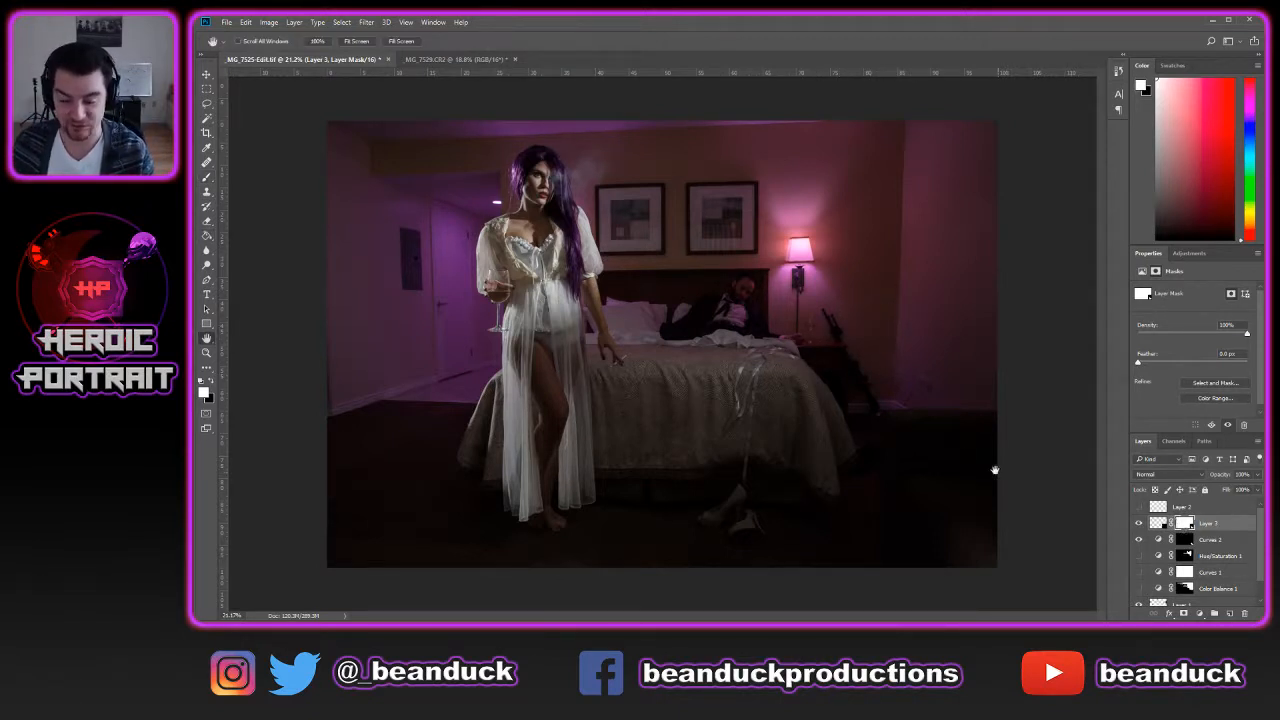
key(b)
key(x)
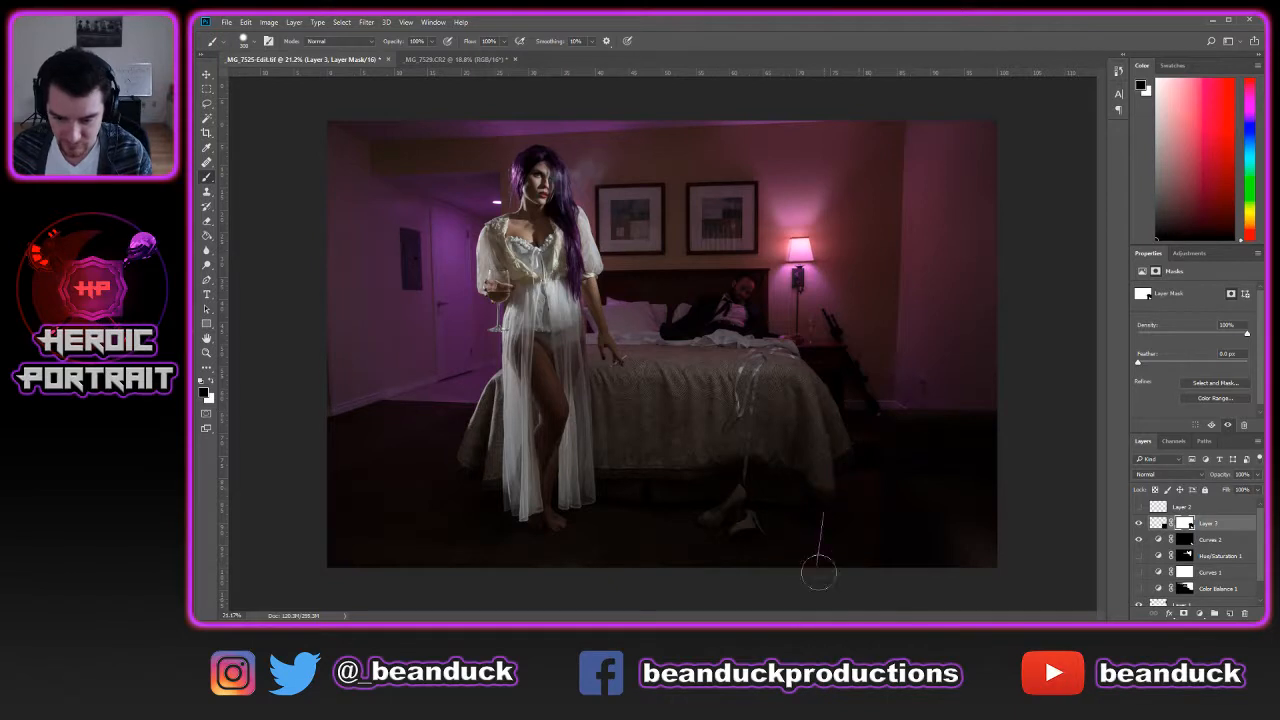
Compare the image with Layer 3 shown and hidden, and briefly view the stick-figure sketch on Layer 2
click(1138, 524)
click(1138, 524)
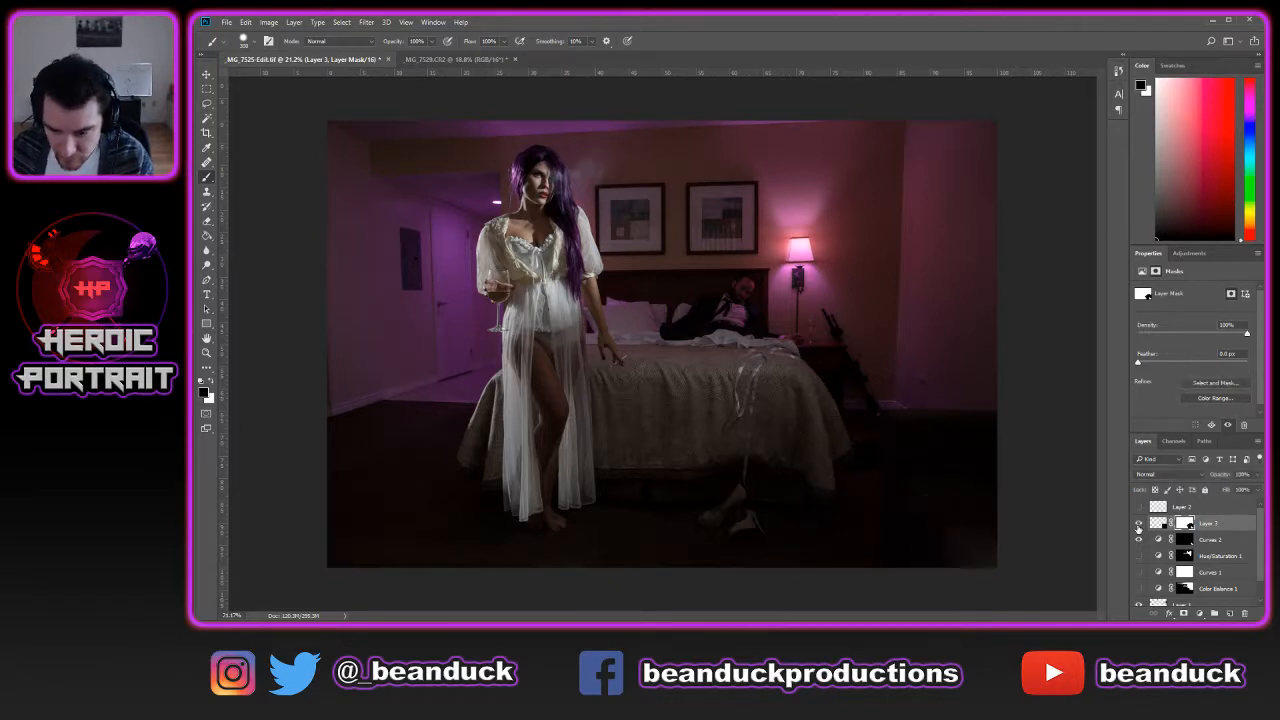
click(1138, 524)
click(1138, 524)
click(1138, 524)
click(1138, 524)
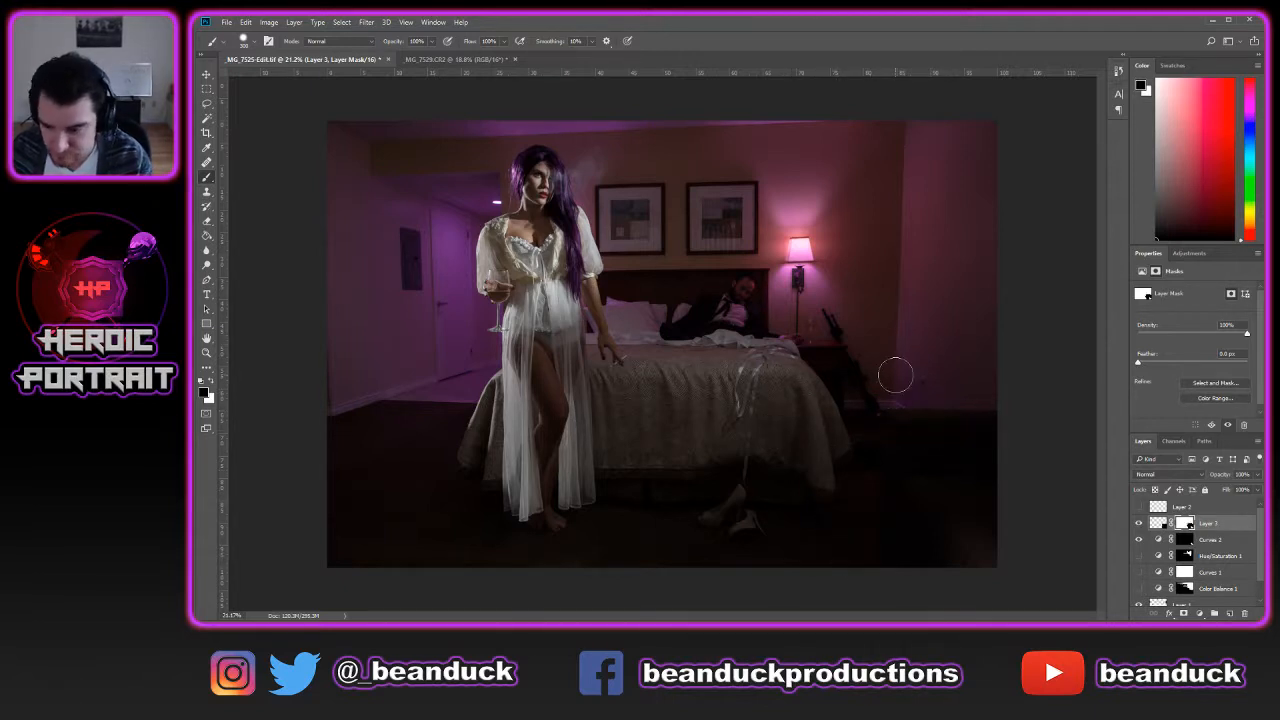
scroll(972, 382, up, 3)
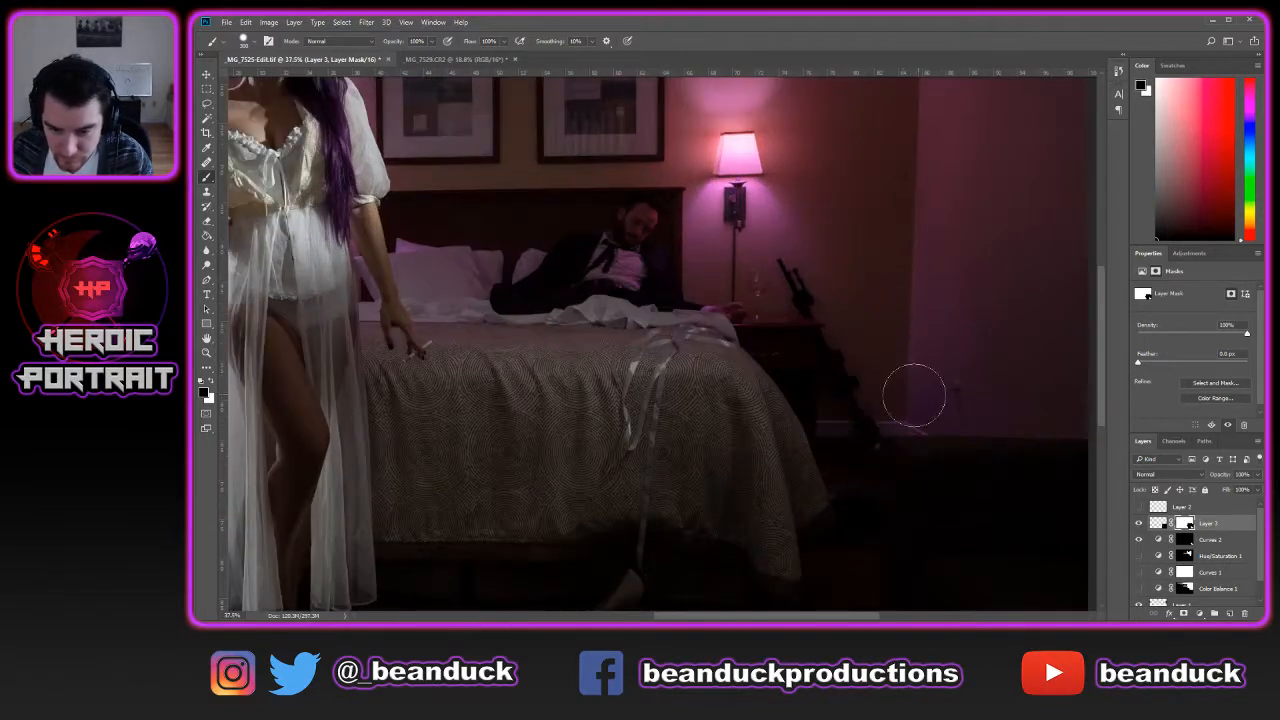
scroll(851, 380, down, 2)
click(1137, 522)
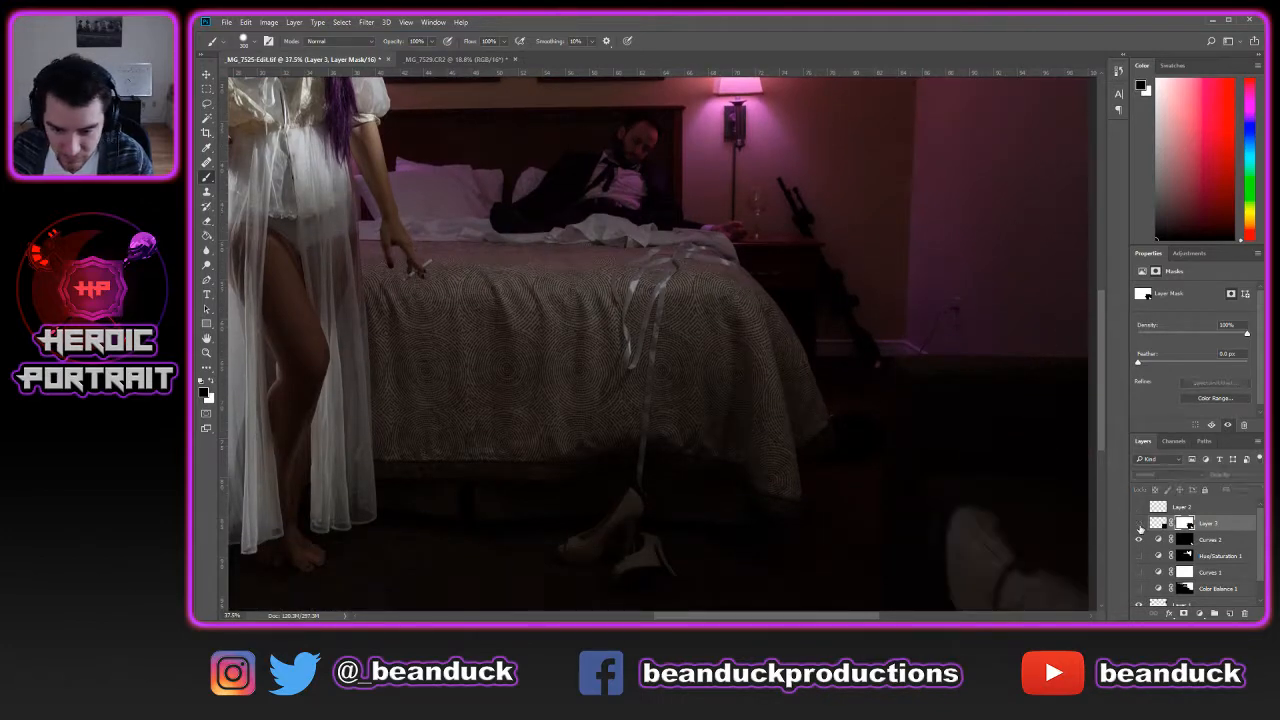
click(1137, 522)
click(1137, 522)
click(1137, 522)
key(ctrl+0)
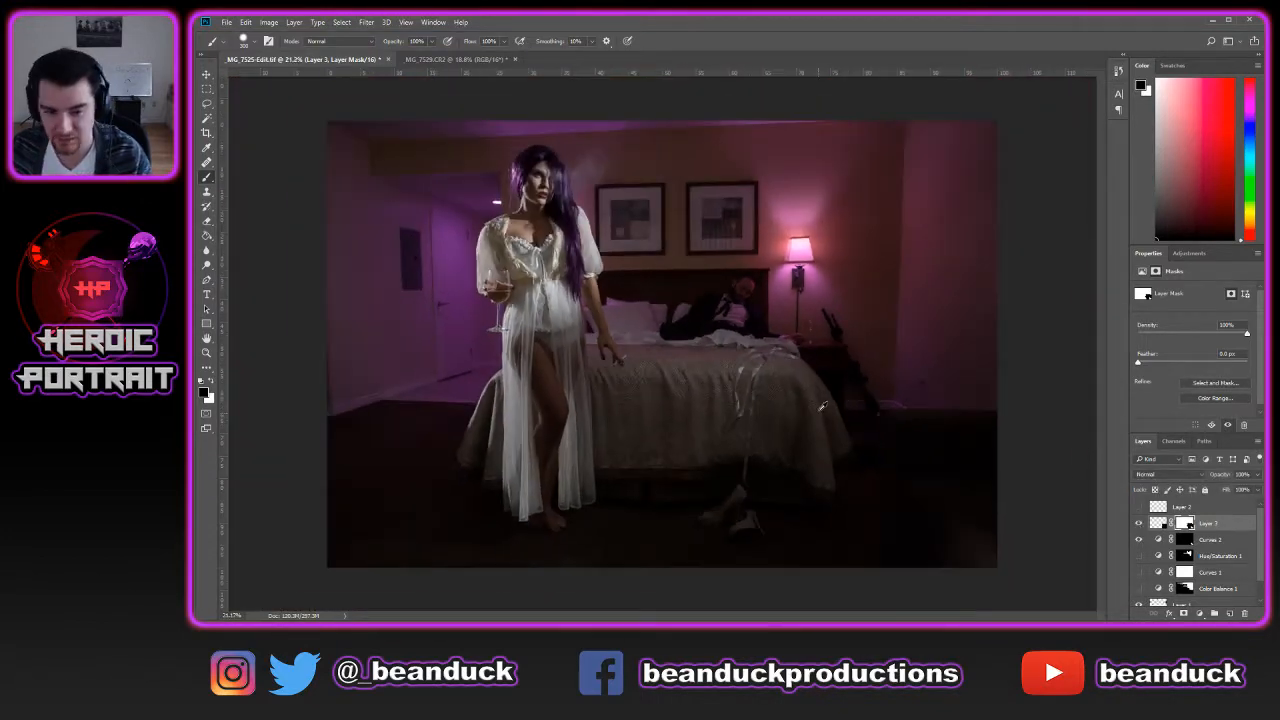
click(1138, 507)
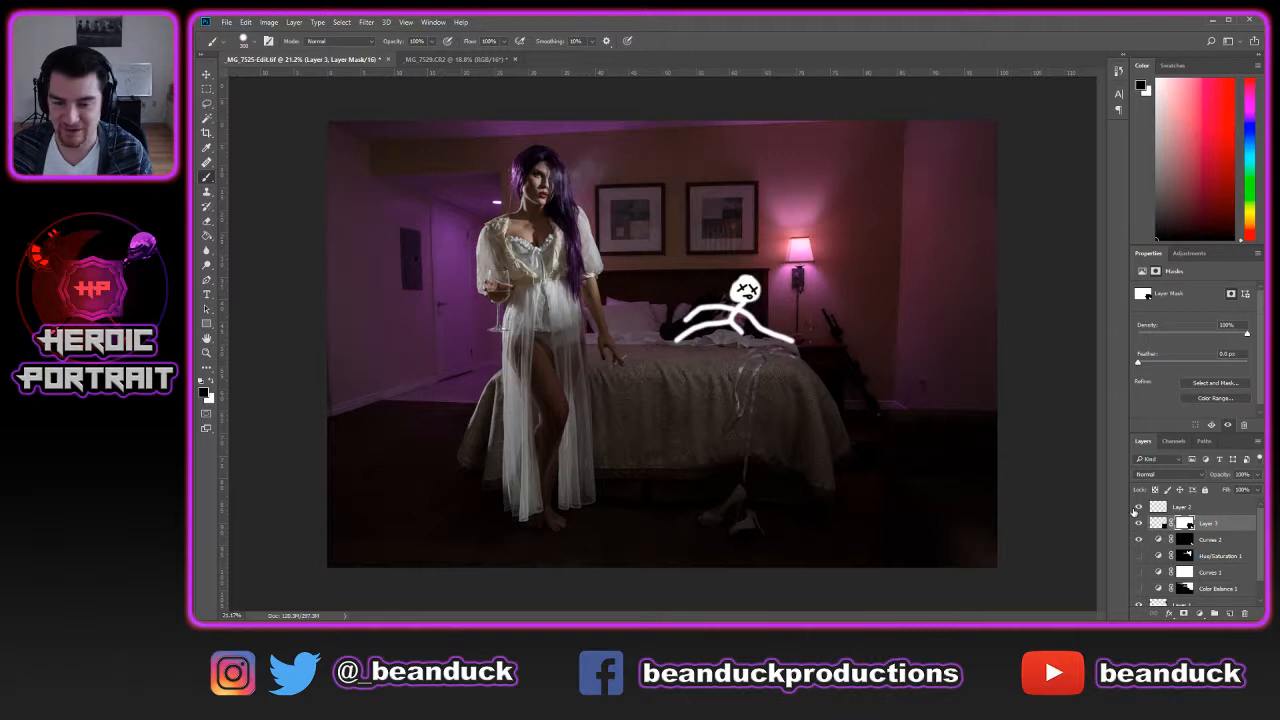
click(1136, 508)
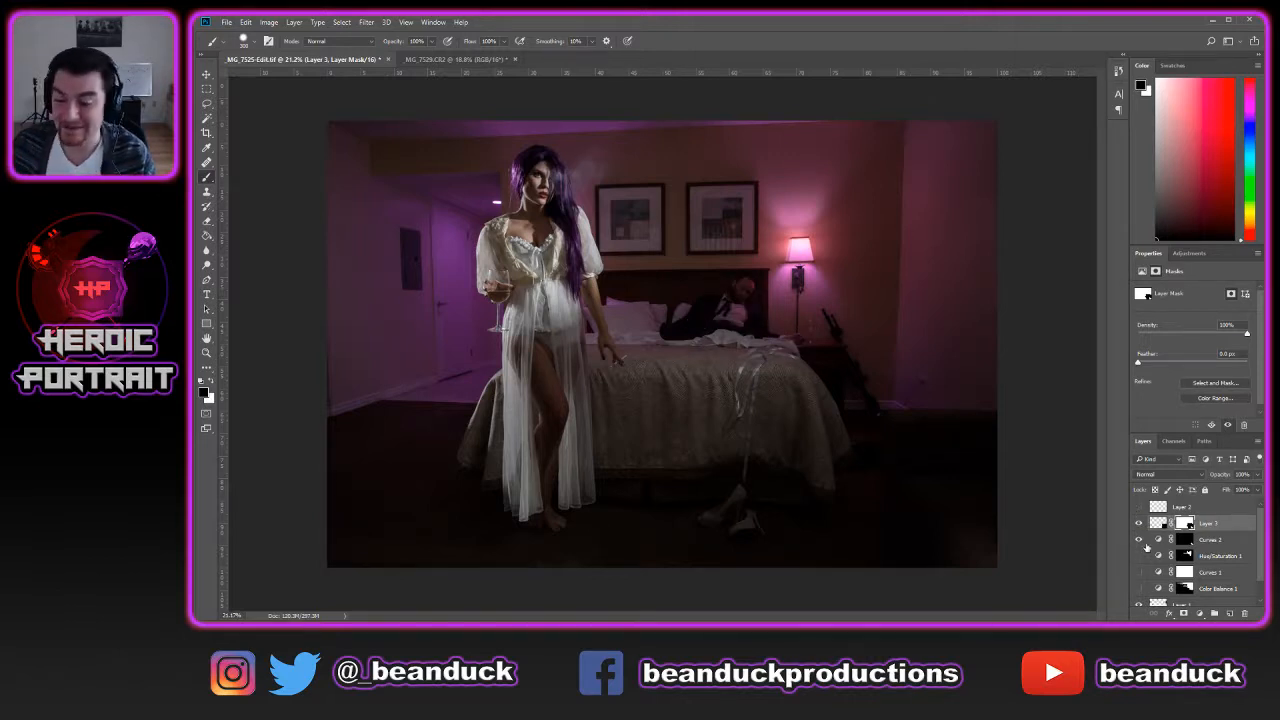
Select the Curves 2 layer and make Hue/Saturation 1, Curves 1 and Color Balance 1 visible again
click(1146, 541)
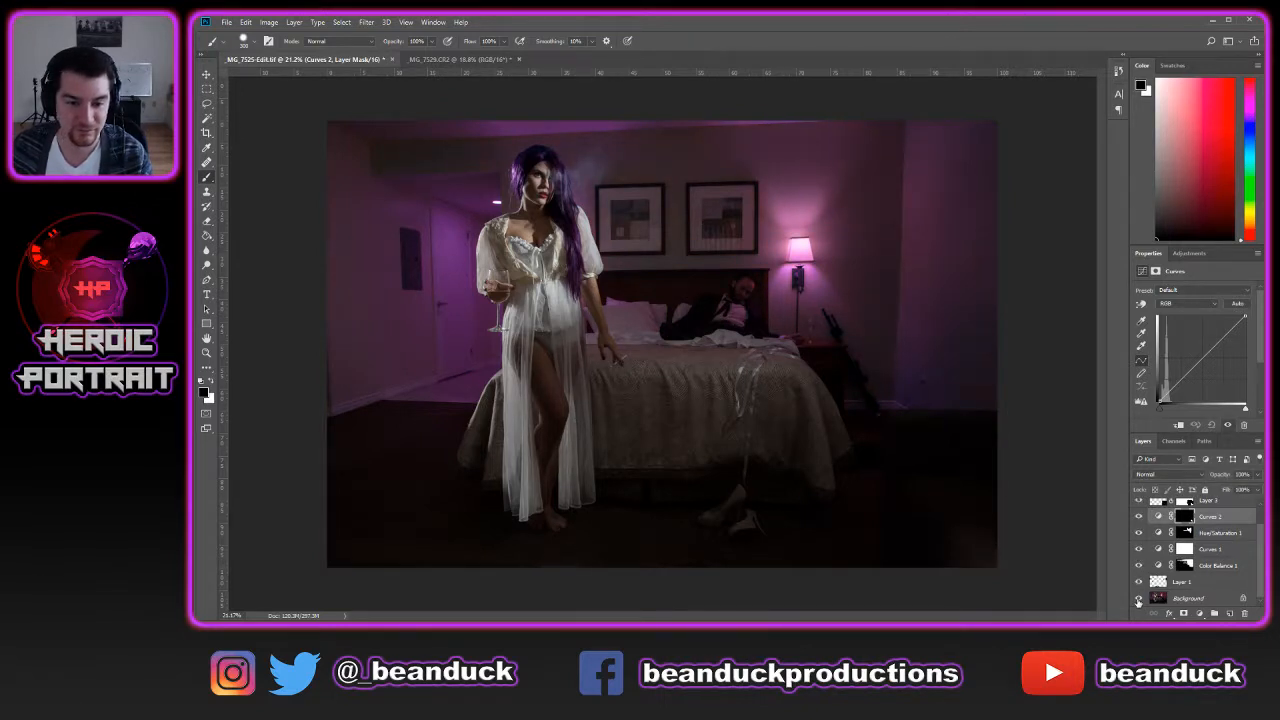
scroll(974, 425, down, 2)
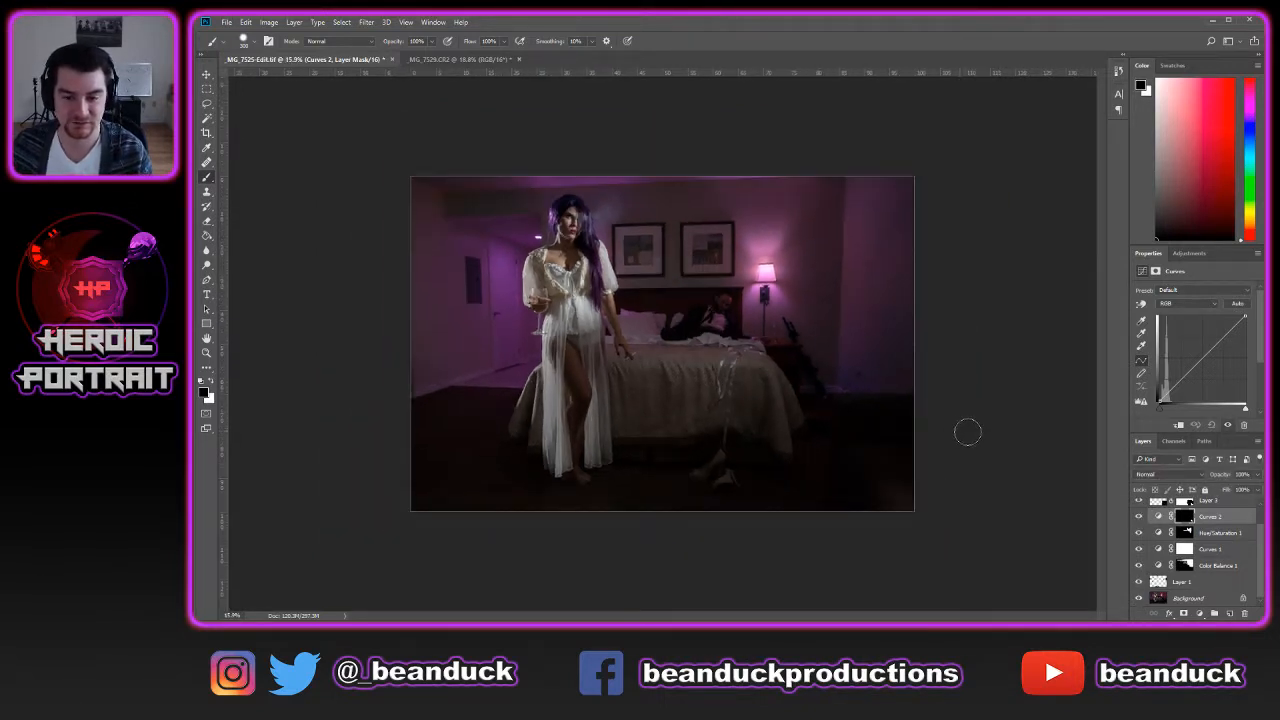
scroll(924, 431, up, 1)
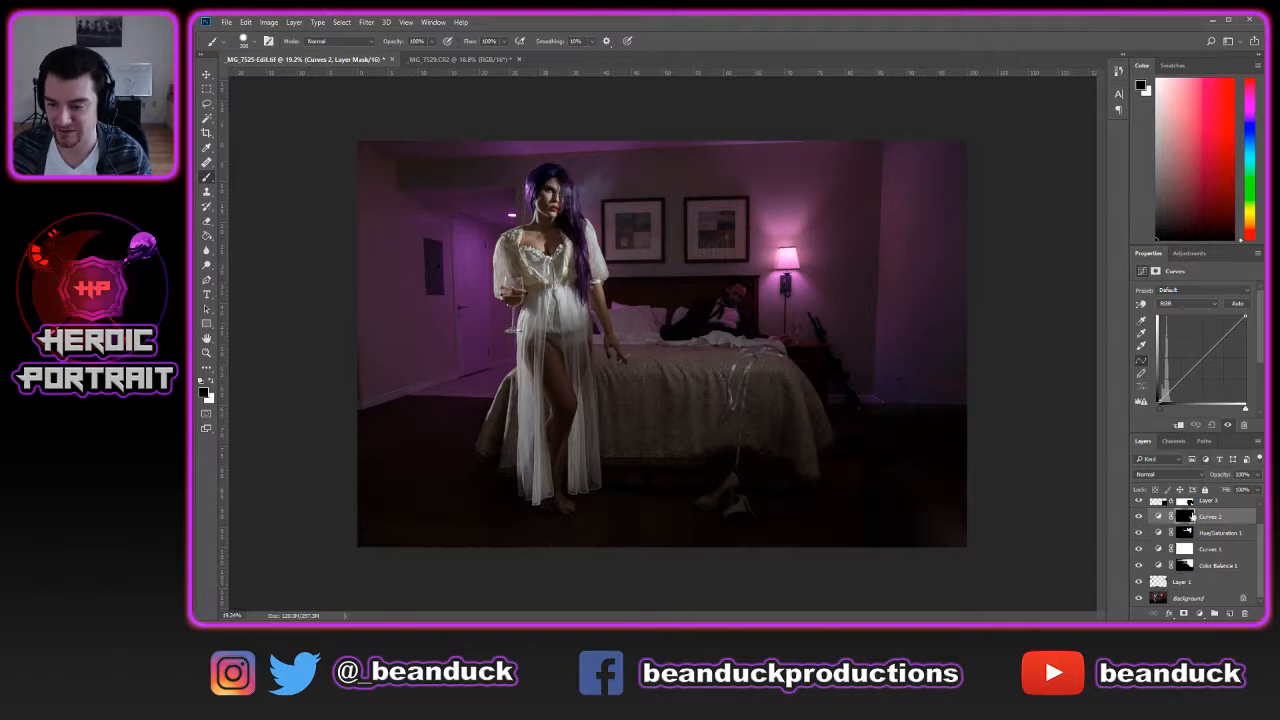
Set the Color Balance 1 layer's opacity to 75%
click(1159, 566)
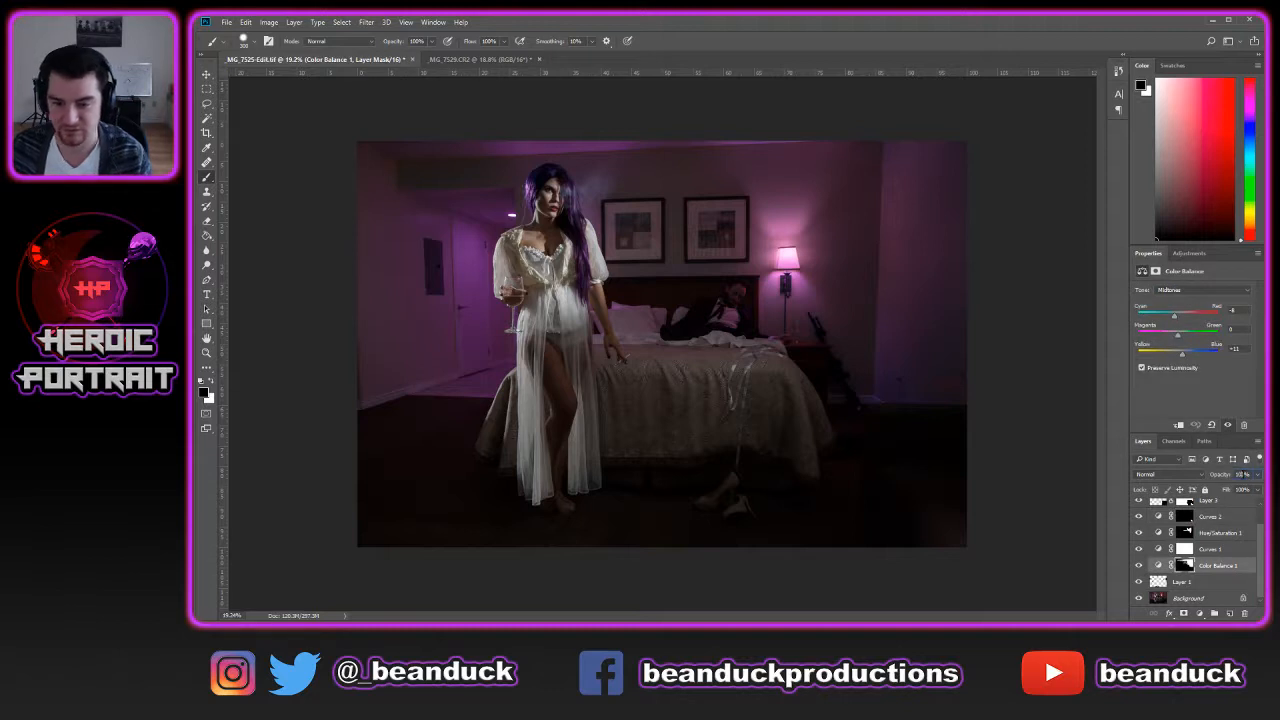
key(Return)
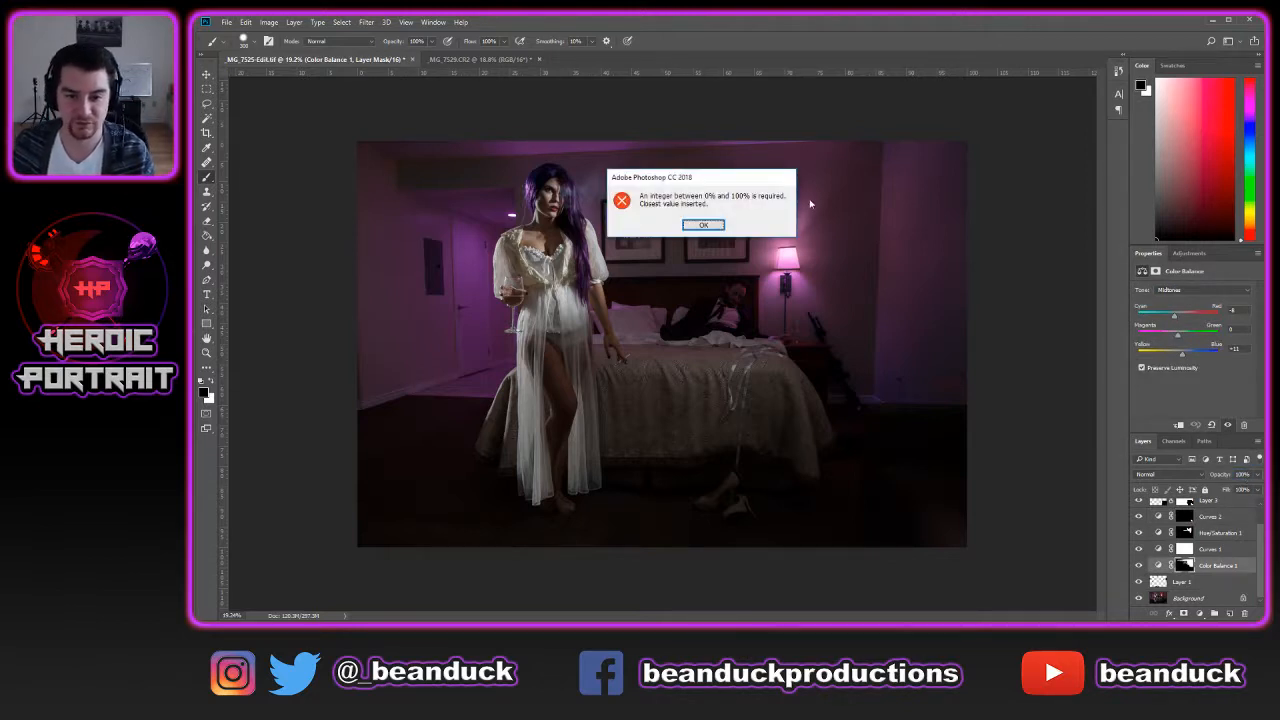
click(706, 226)
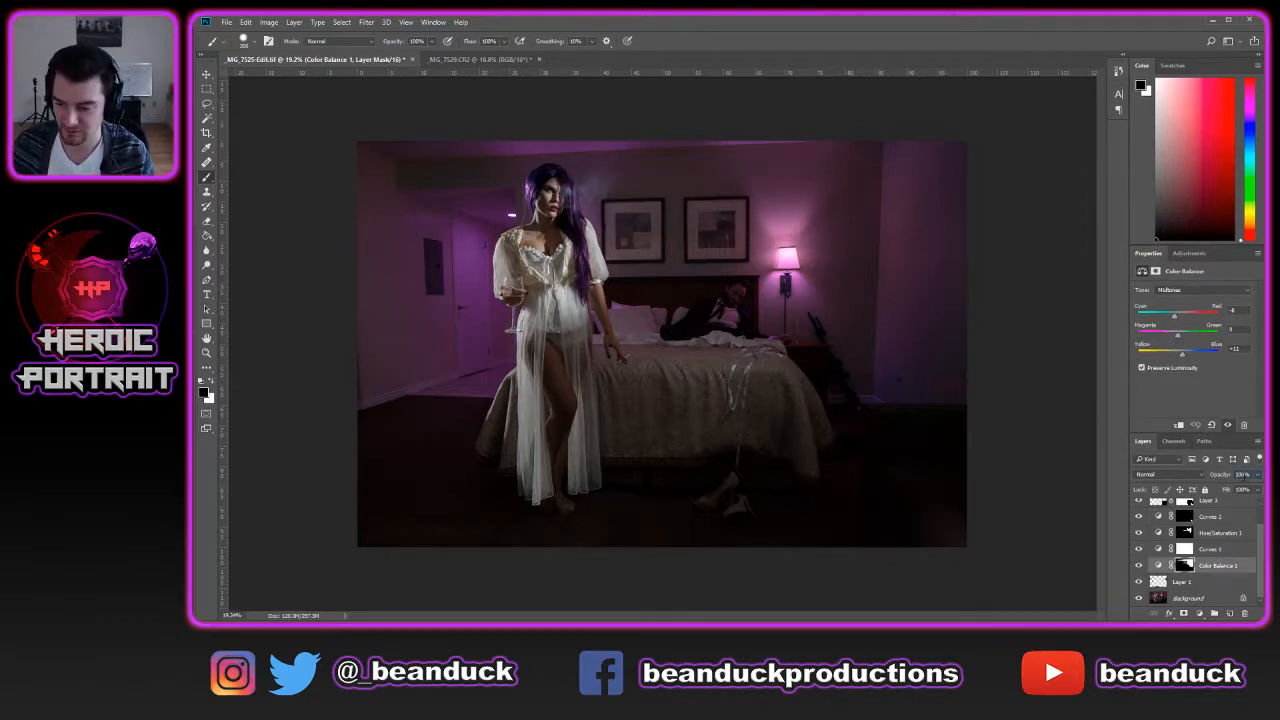
text(75)
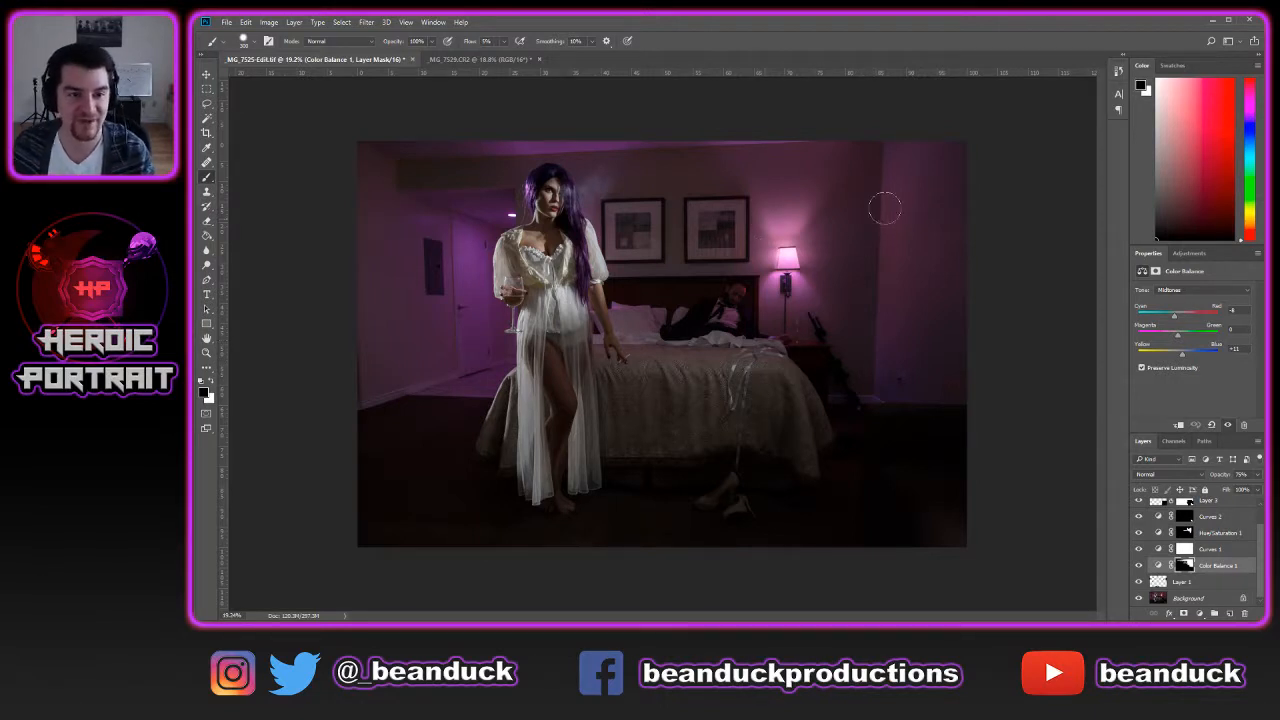
Softly paint black on the Color Balance 1 mask over the right-hand wall at 2% flow and compare with the original photo
key(bracketright)
key(bracketright)
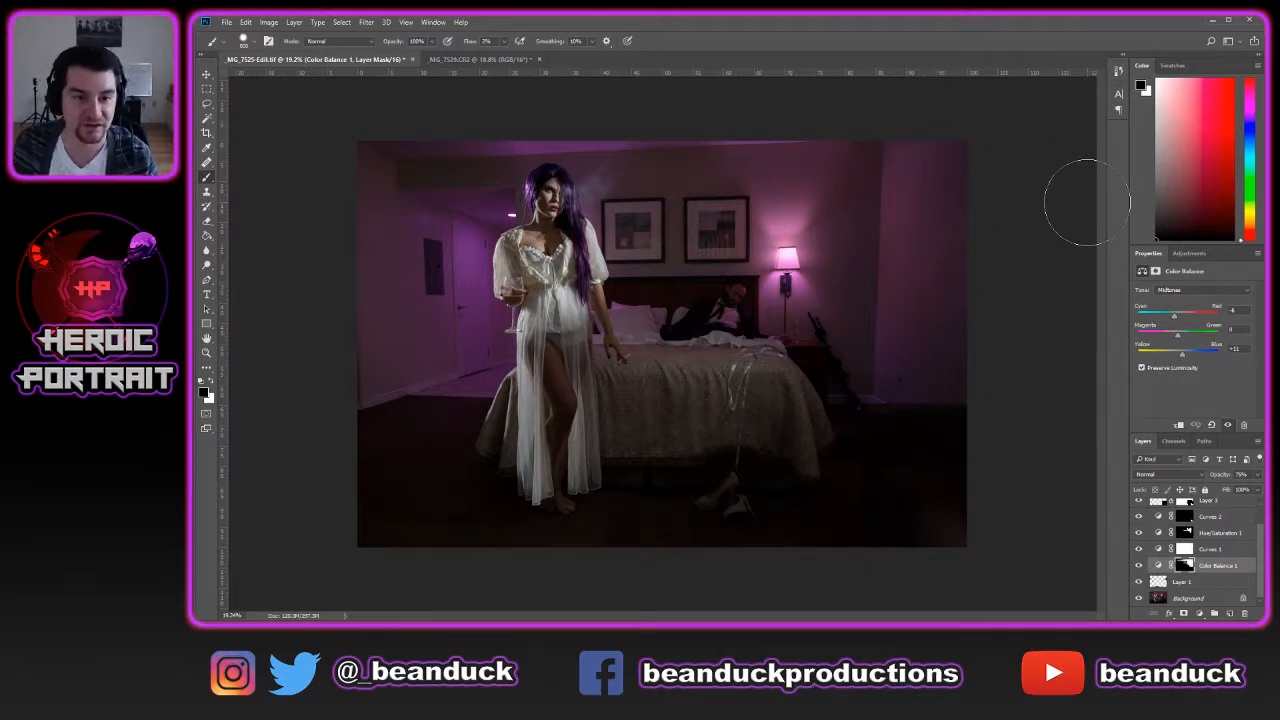
mouse_move(914, 366)
mouse_down()
mouse_move(881, 384)
mouse_move(953, 383)
mouse_move(979, 317)
mouse_move(935, 396)
mouse_move(909, 84)
mouse_move(903, 374)
mouse_up()
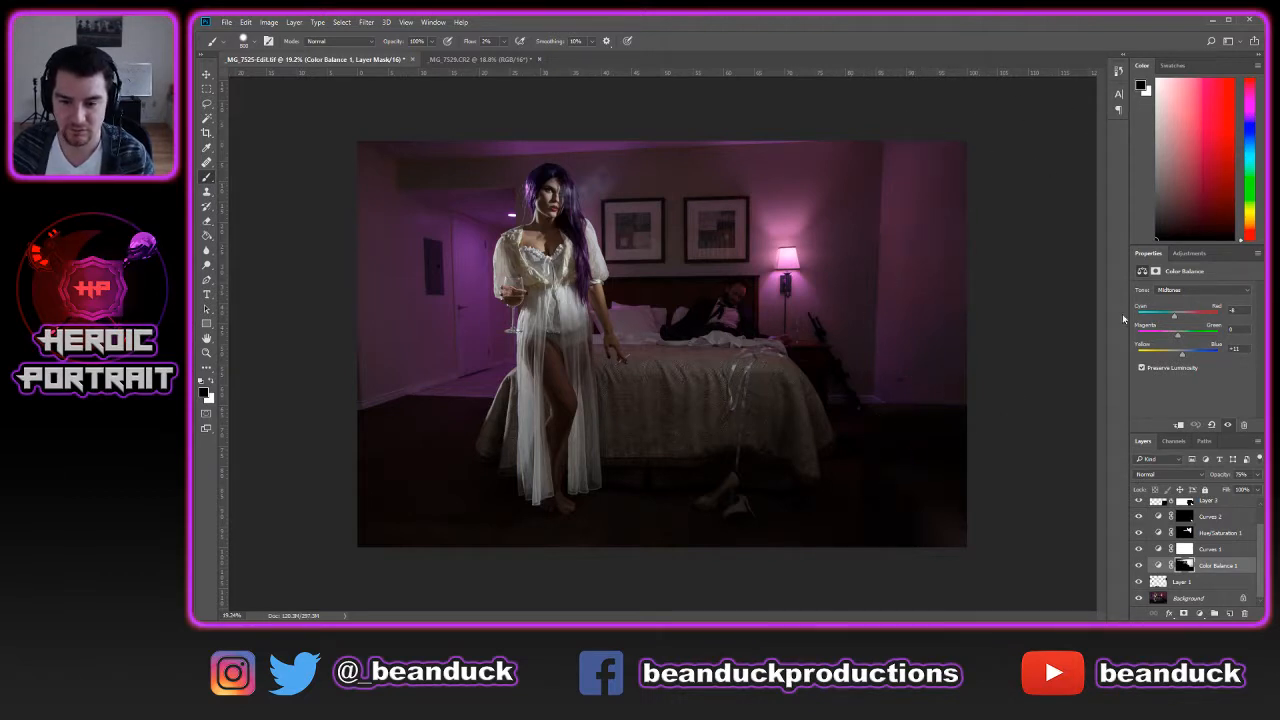
scroll(1040, 357, down, 2)
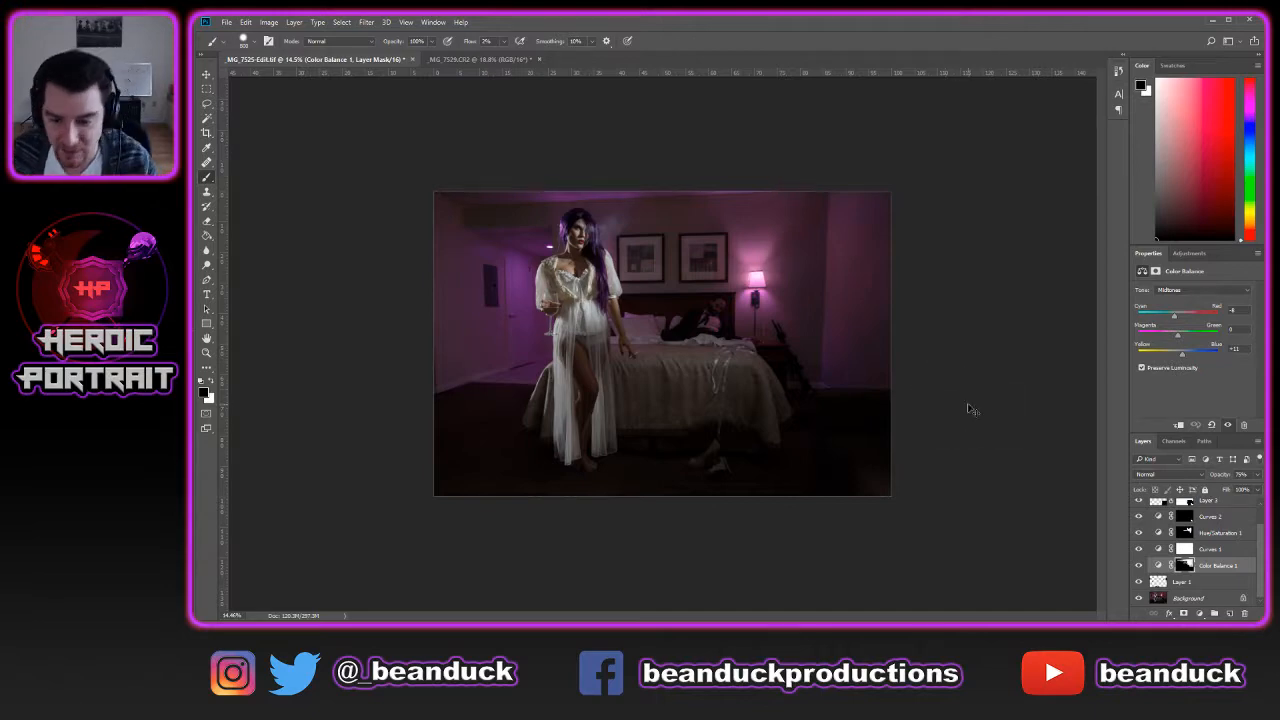
scroll(953, 397, up, 5)
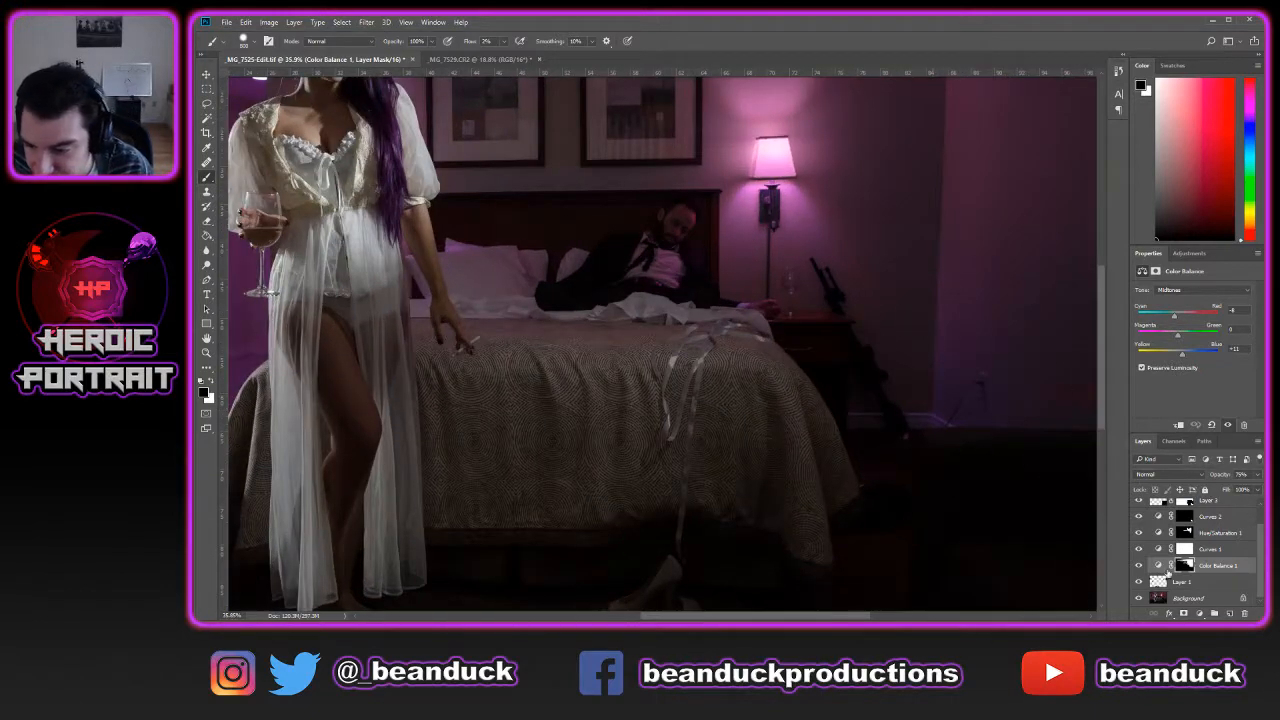
click(1140, 598)
click(1140, 598)
Select the Layer 3 mask and set up a 400 px black brush at 100% flow for the area near the right-hand wall
scroll(1155, 540, up, 1)
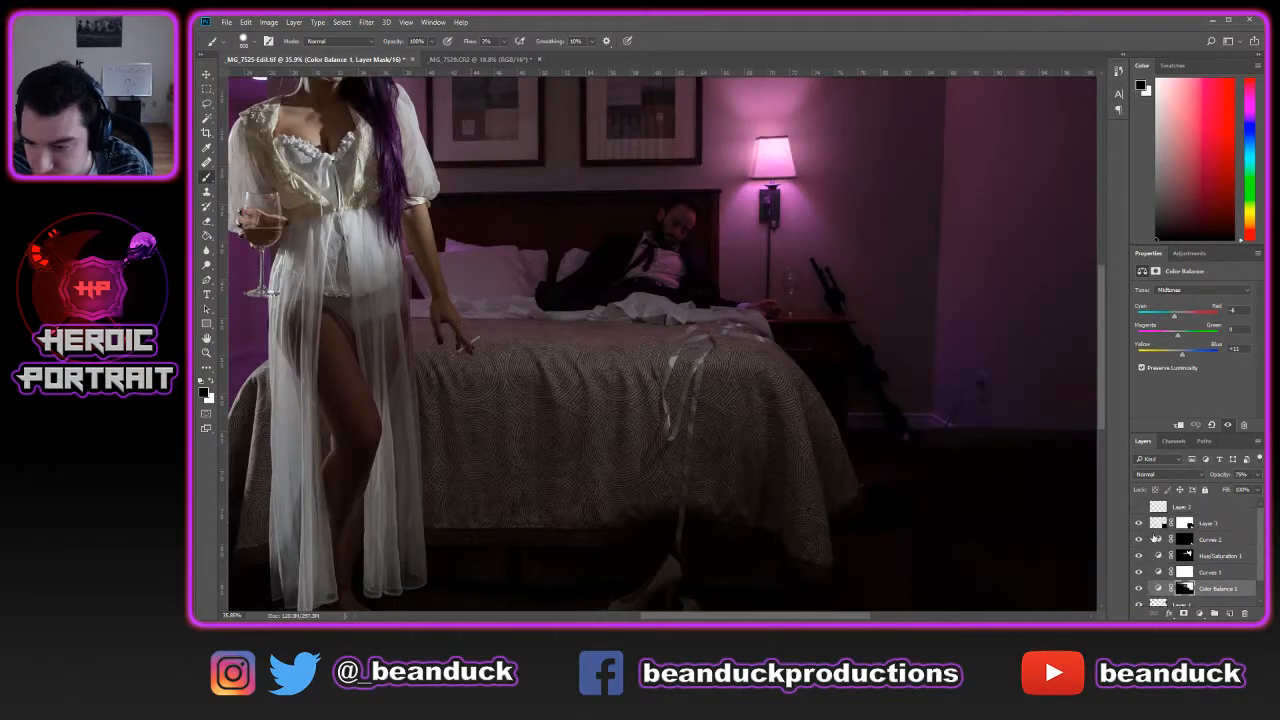
click(1185, 524)
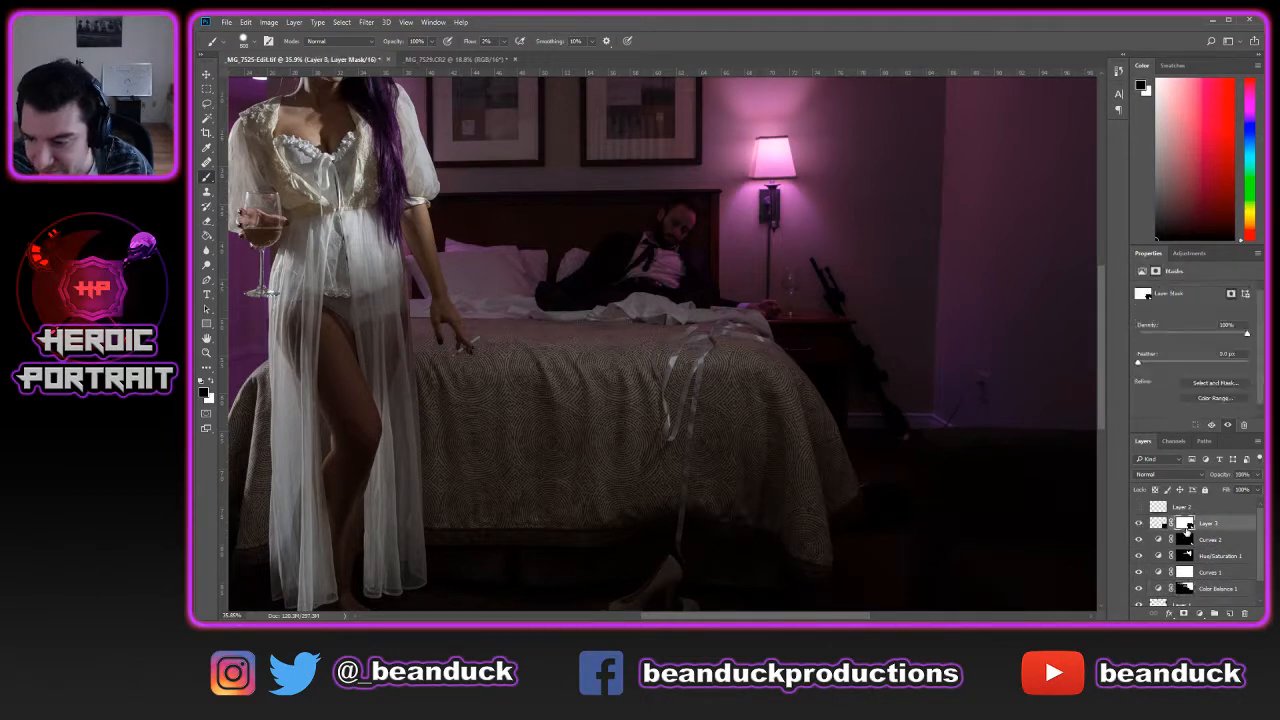
key(x)
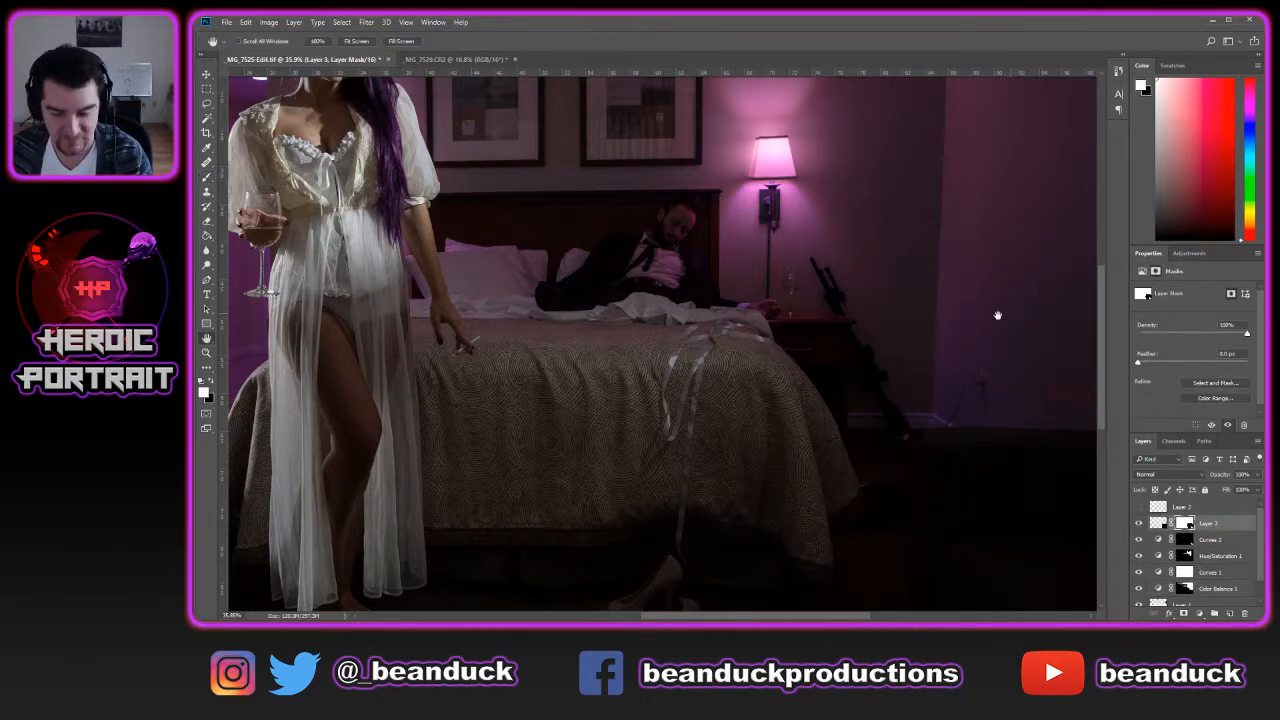
drag(997, 314, 780, 300)
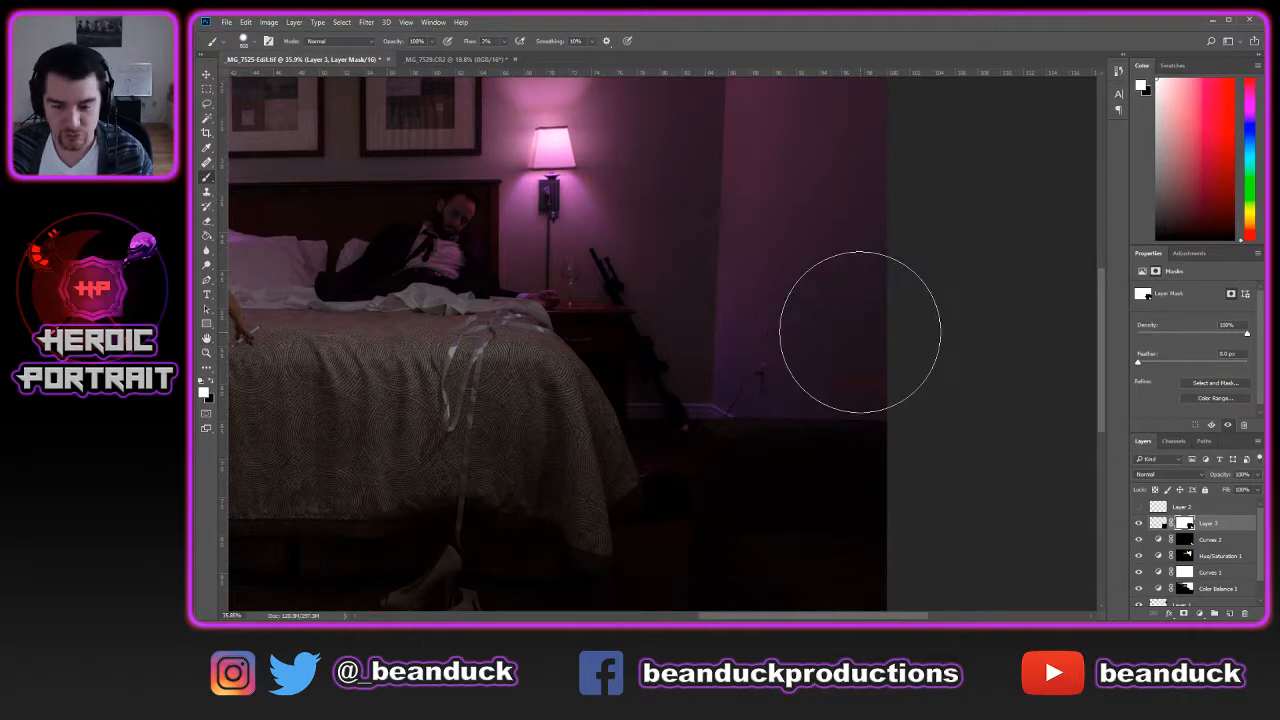
key(bracketleft)
key(bracketleft)
key(bracketleft)
key(bracketleft)
key(x)
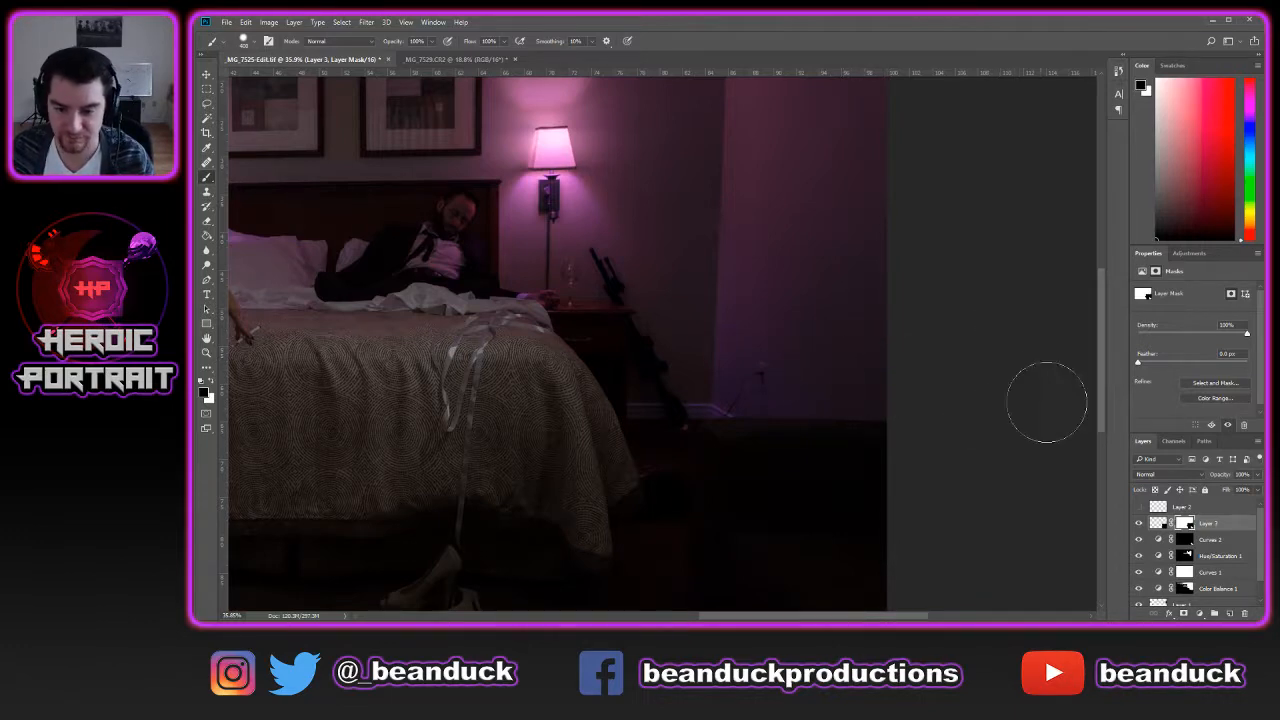
Save the document and review the whole portrait
scroll(1046, 400, down, 3)
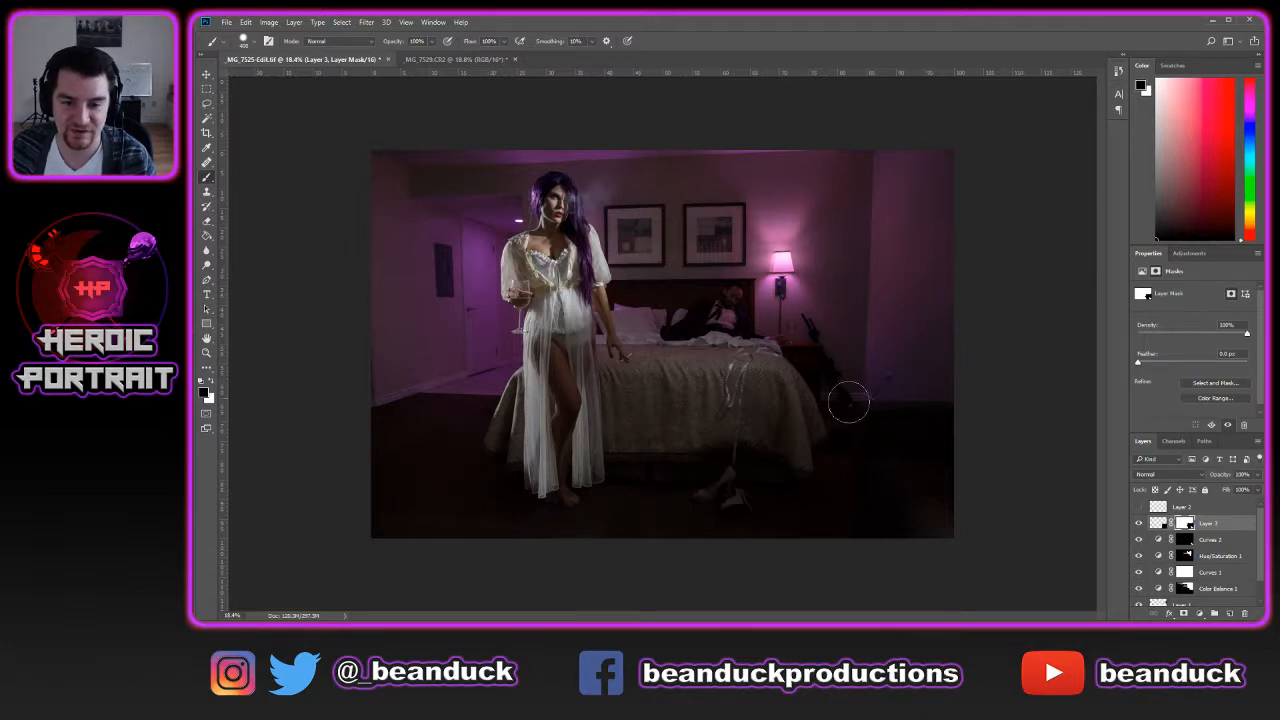
scroll(1030, 352, down, 1)
key(ctrl+s)
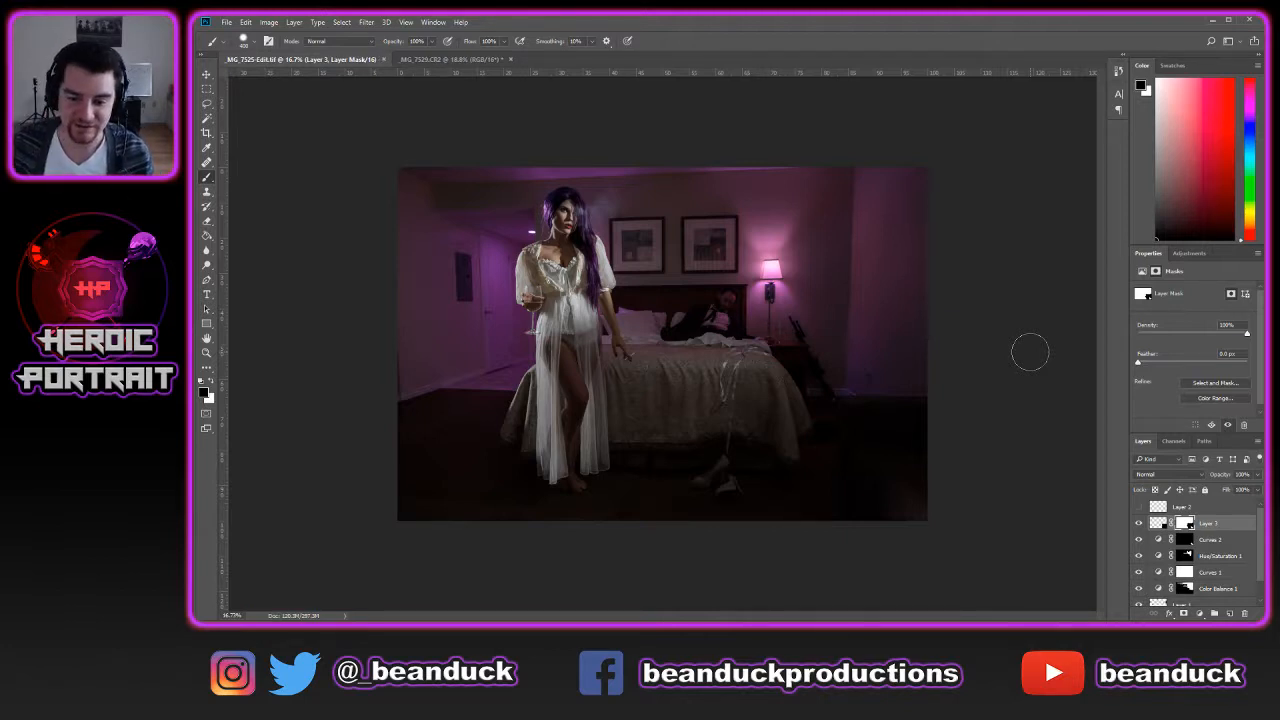
scroll(998, 282, down, 1)
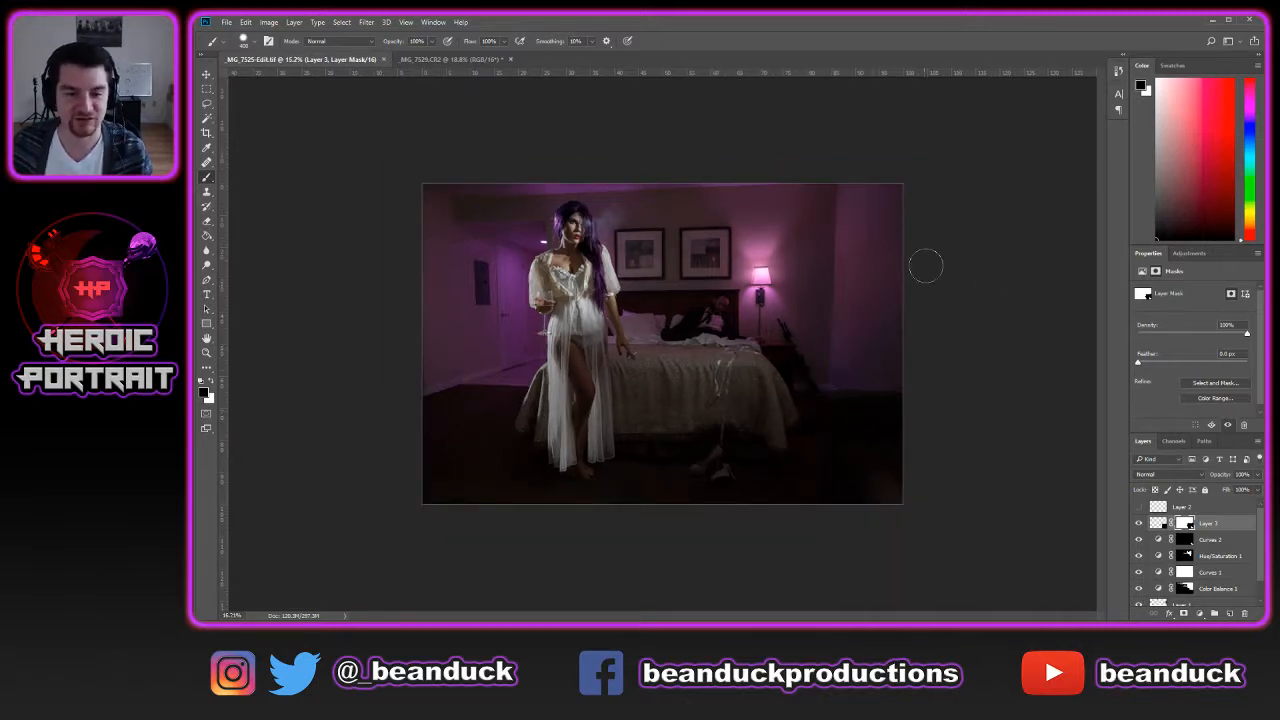
Briefly toggle the visibility of Color Balance 1 to check its effect, and select the Hue/Saturation 1 layer mask
click(1139, 556)
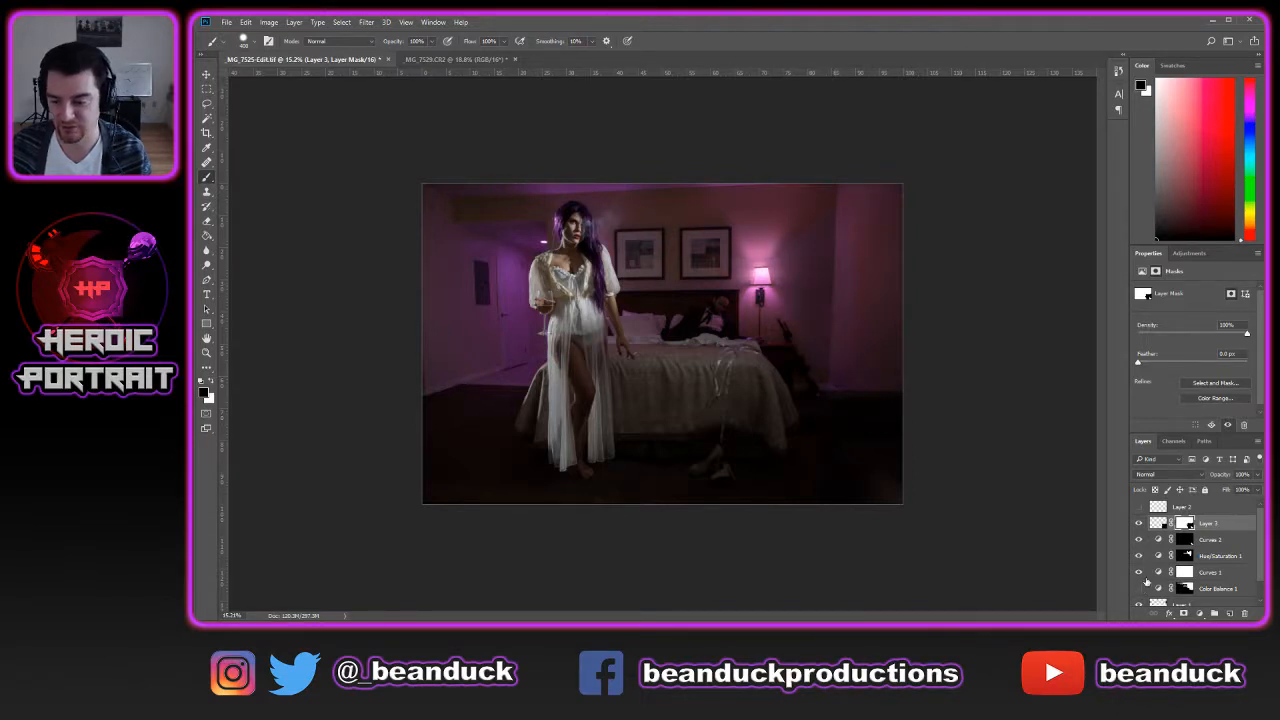
click(1186, 541)
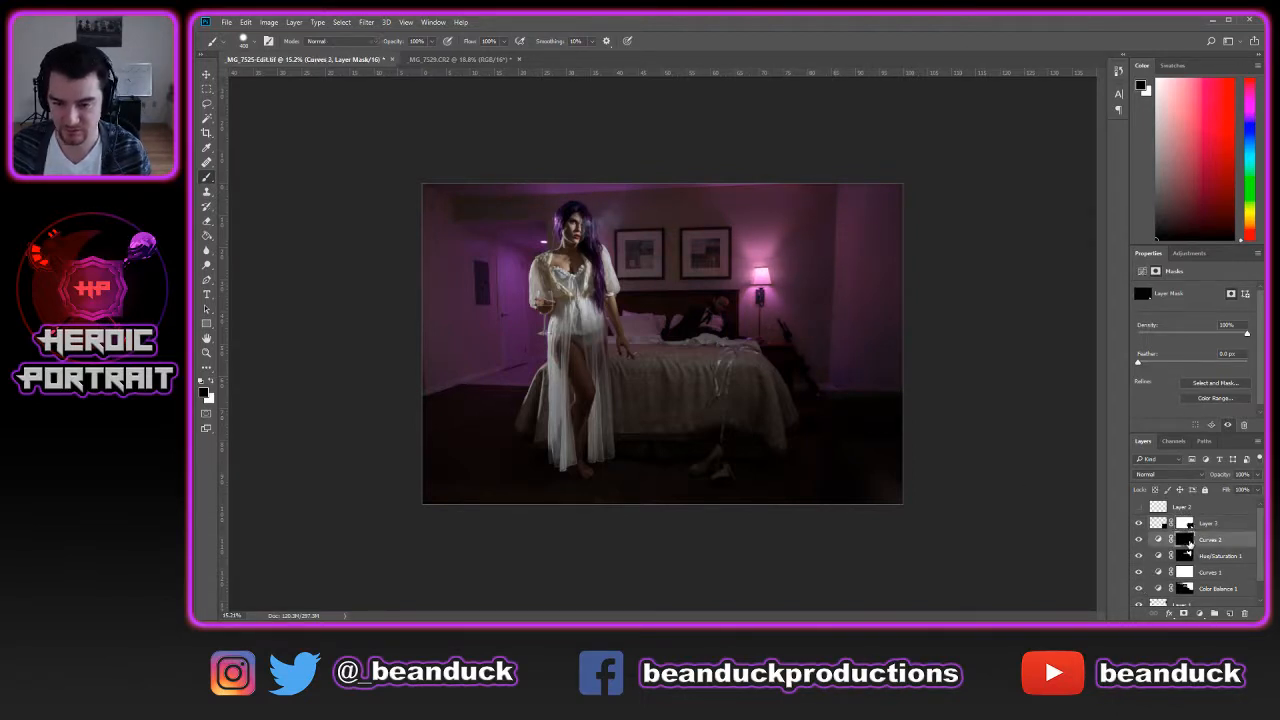
click(1186, 556)
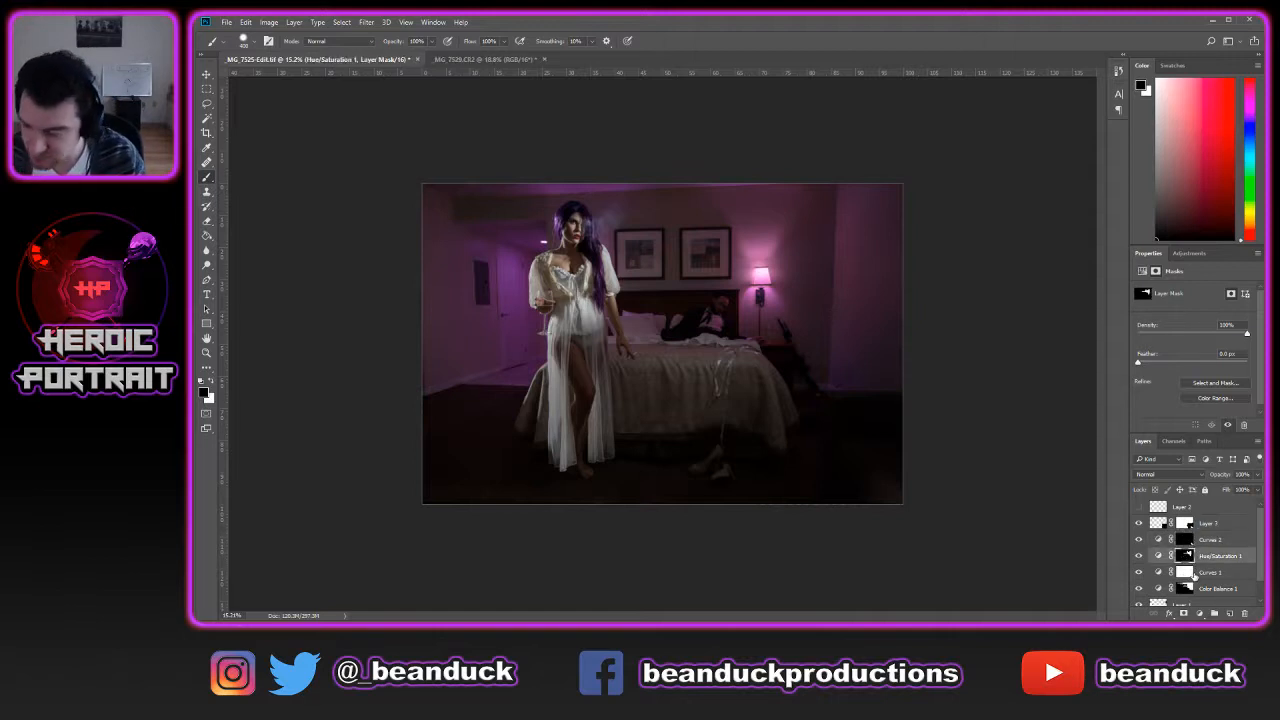
click(1184, 576)
click(1181, 560)
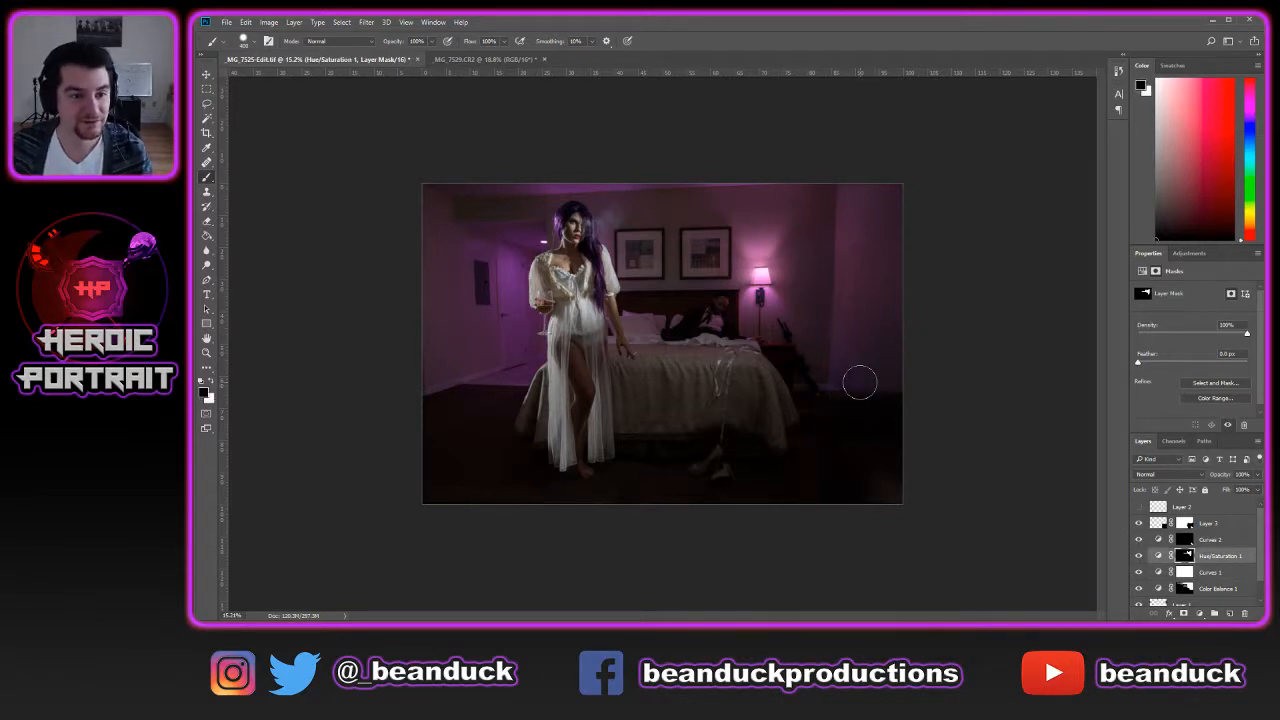
Paint black on the Hue/Saturation 1 mask around the left-hand wall and doorway with a larger brush, and compare the layer shown and hidden
right_click(776, 342)
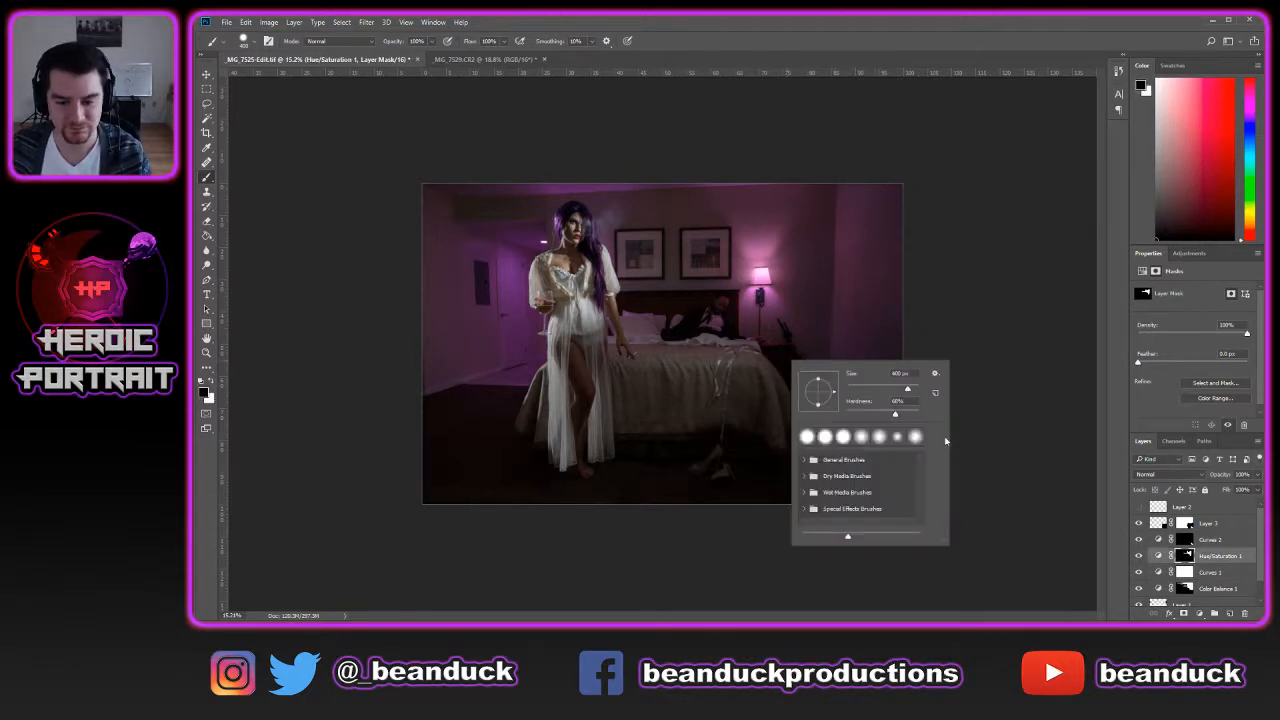
click(770, 400)
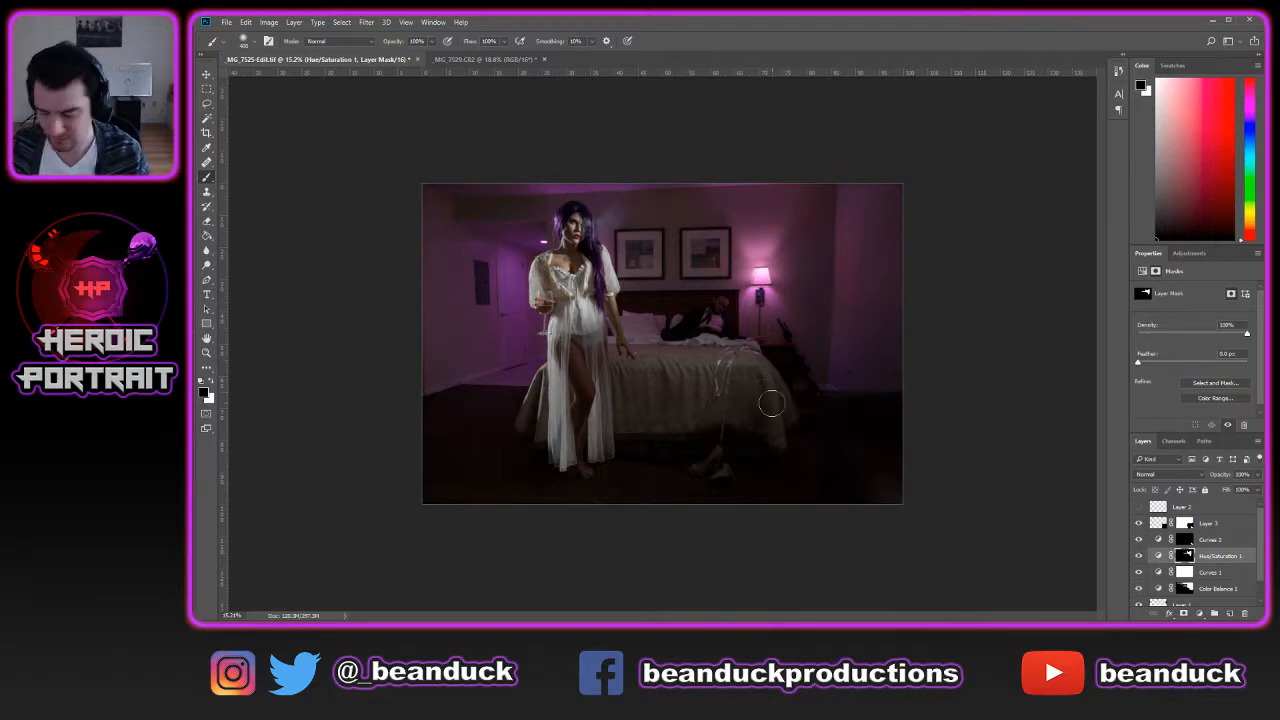
key(bracketright)
key(bracketright)
key(bracketright)
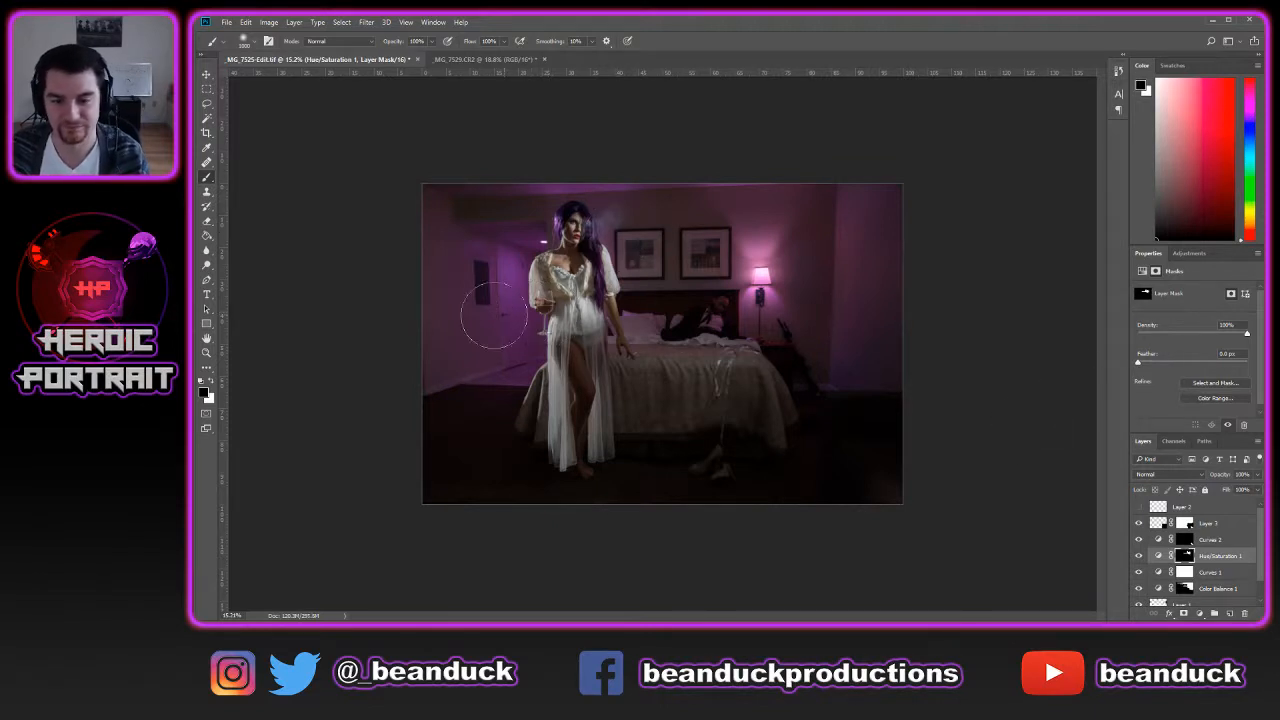
click(1139, 556)
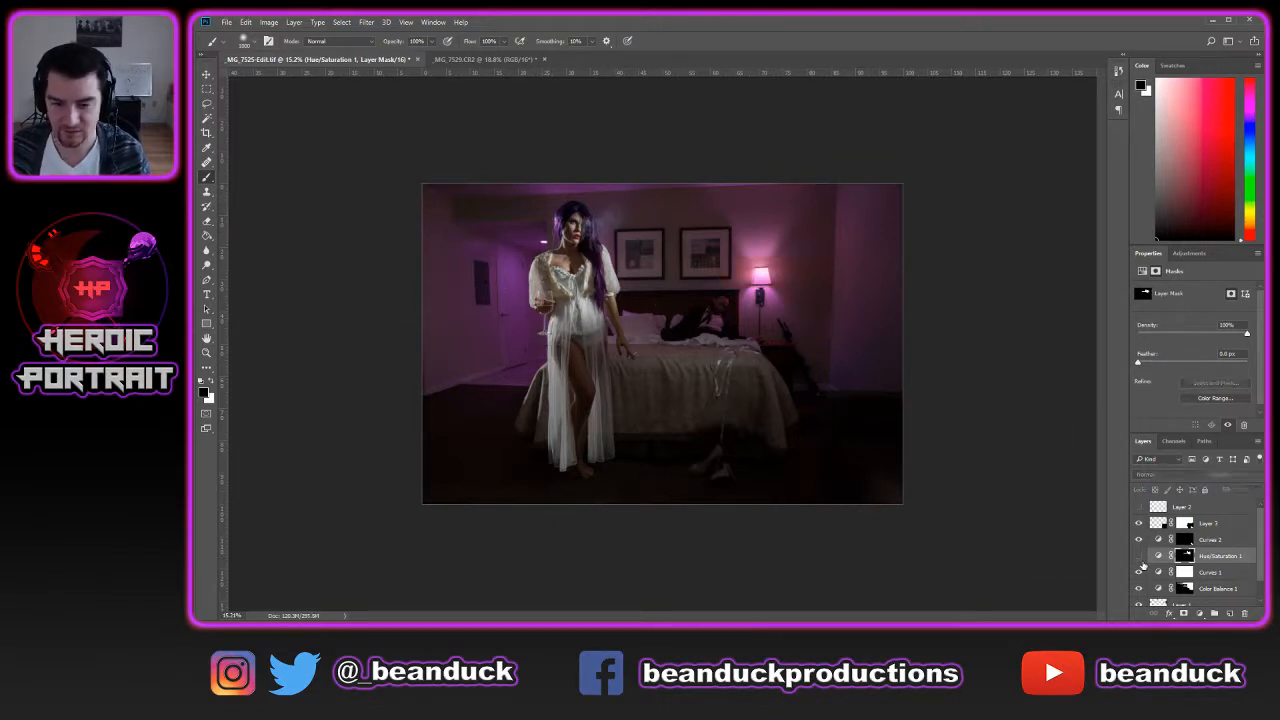
click(1139, 556)
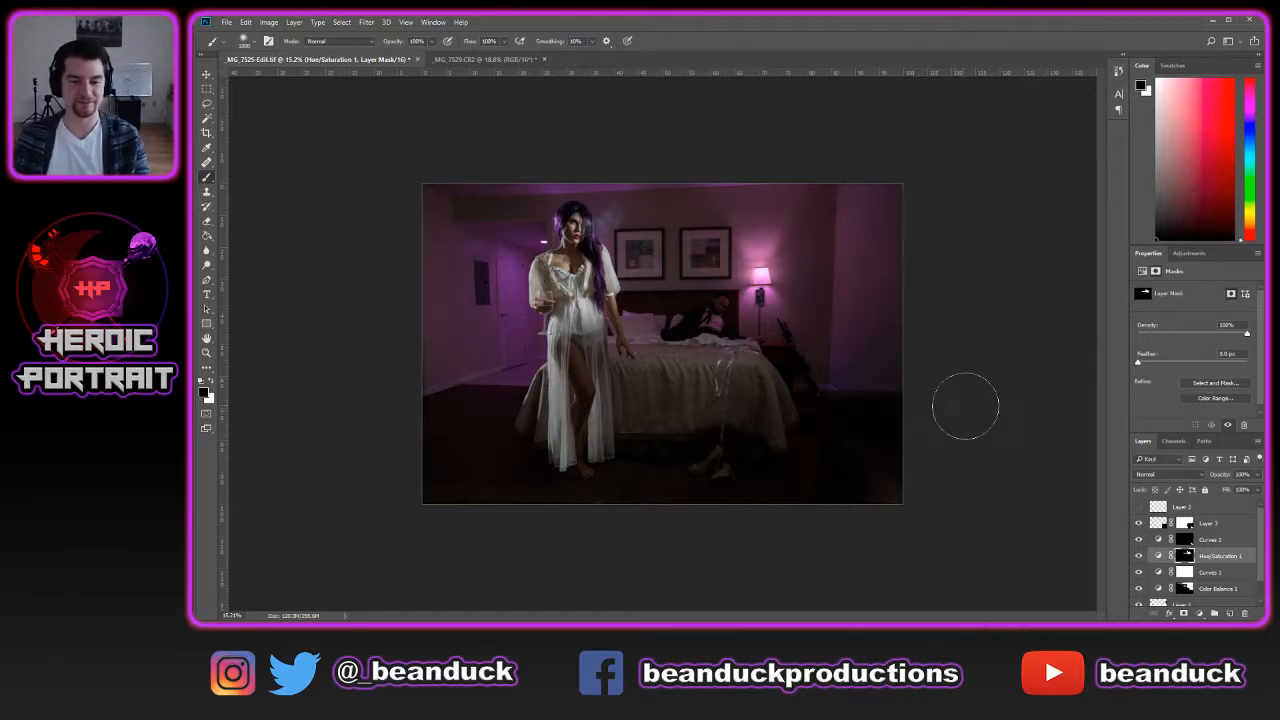
Examine the left-hand wall, dark floor and dress up close, and review the overall image balance
scroll(583, 354, up, 1)
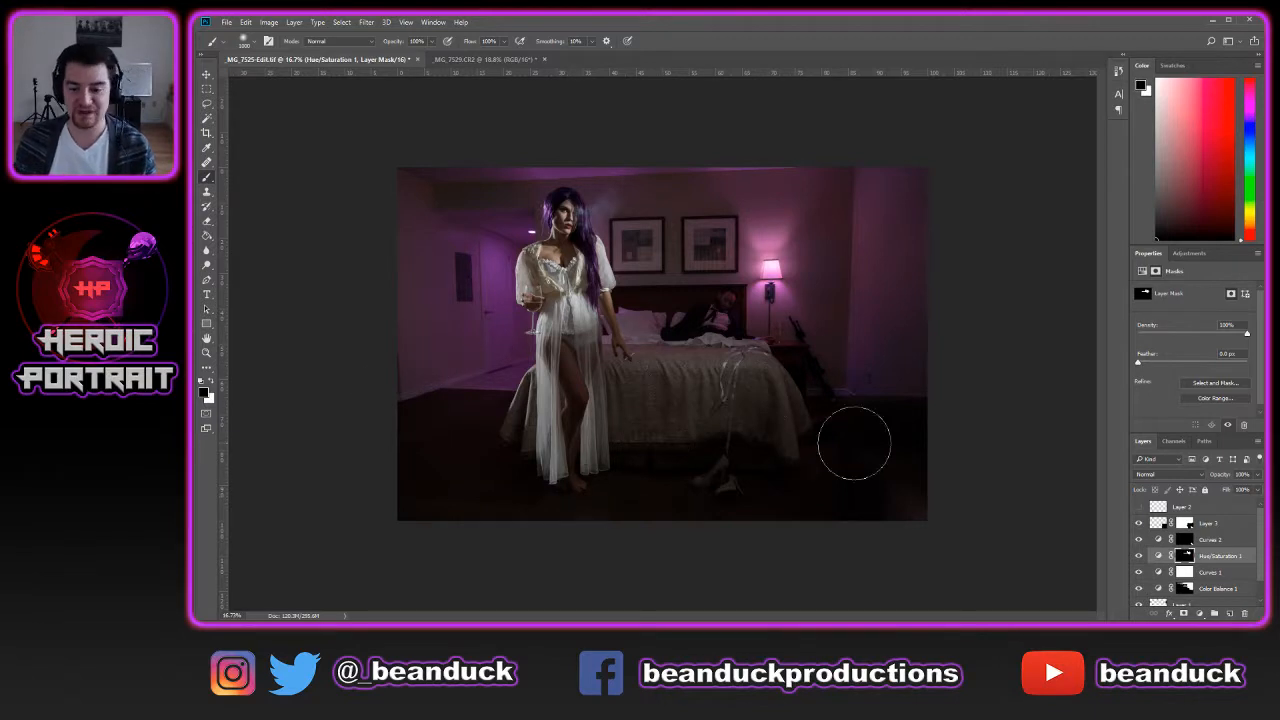
scroll(503, 383, up, 2)
key(space)
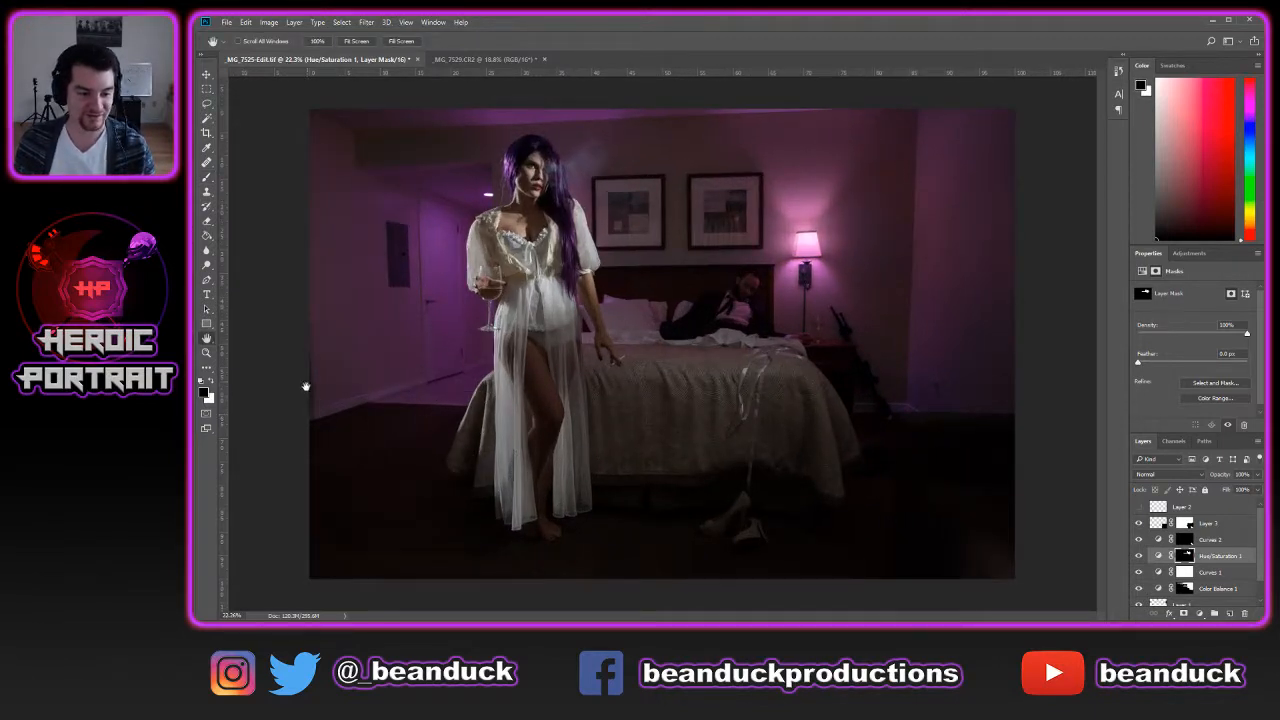
key(z)
scroll(294, 449, up, 4)
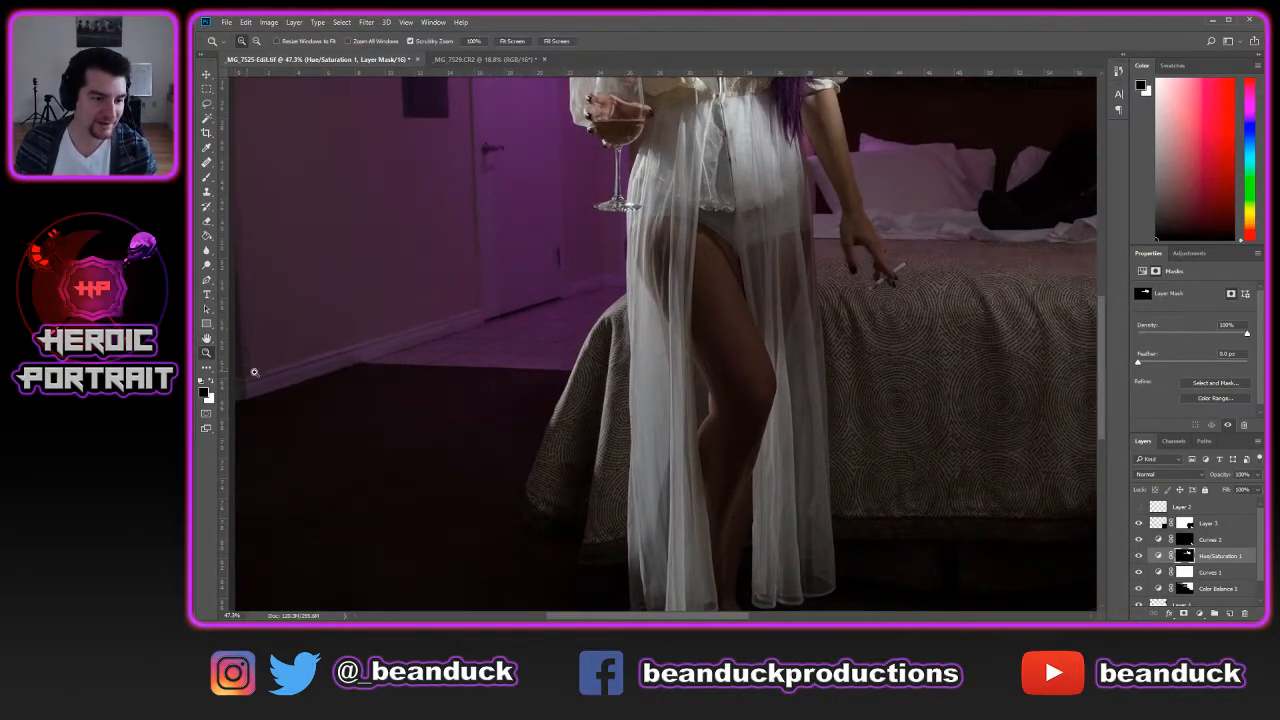
scroll(511, 405, down, 2)
scroll(530, 406, down, 2)
scroll(600, 410, down, 1)
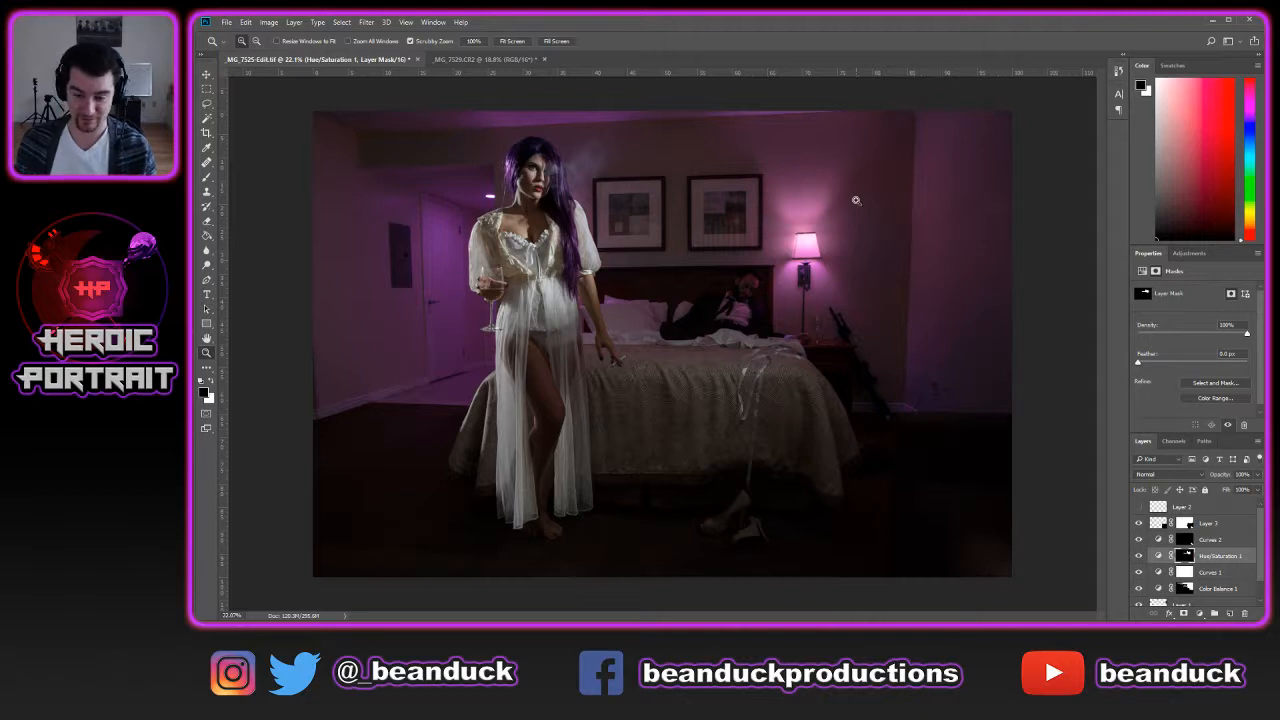
Try cropping away the right-hand wall beyond the bedside lamp, and undo the crop
key(c)
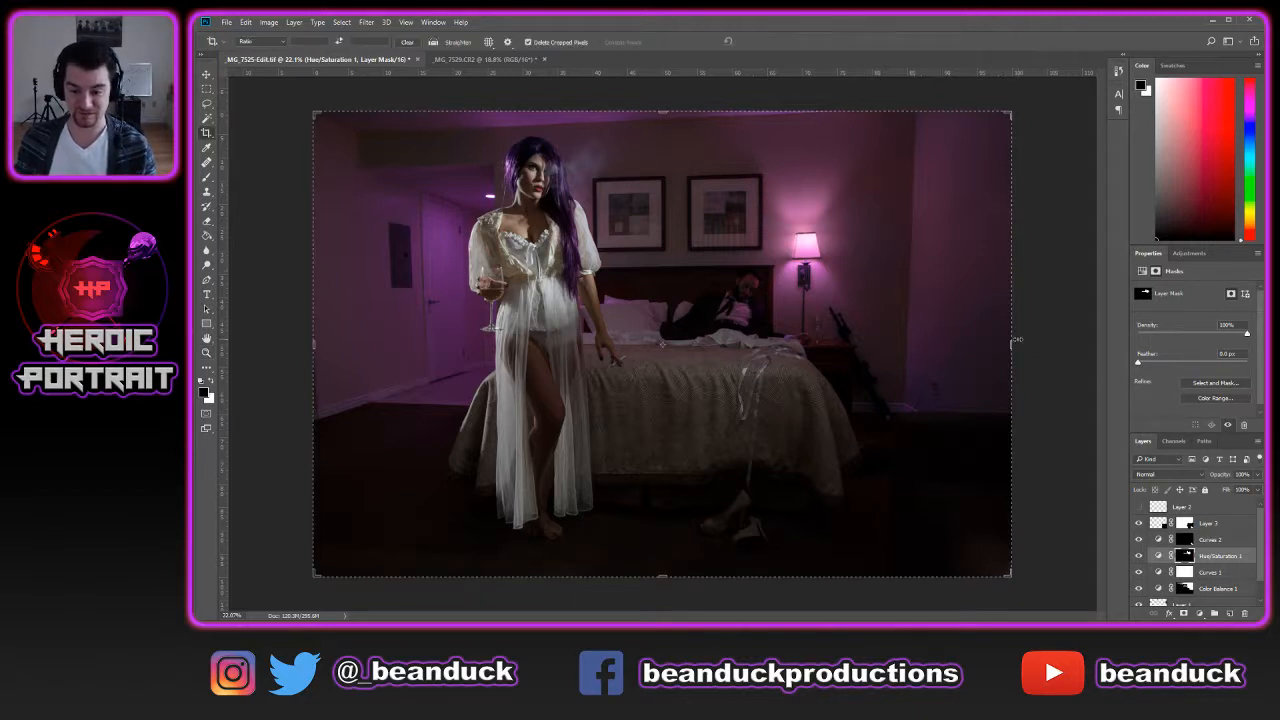
drag(1013, 342, 948, 349)
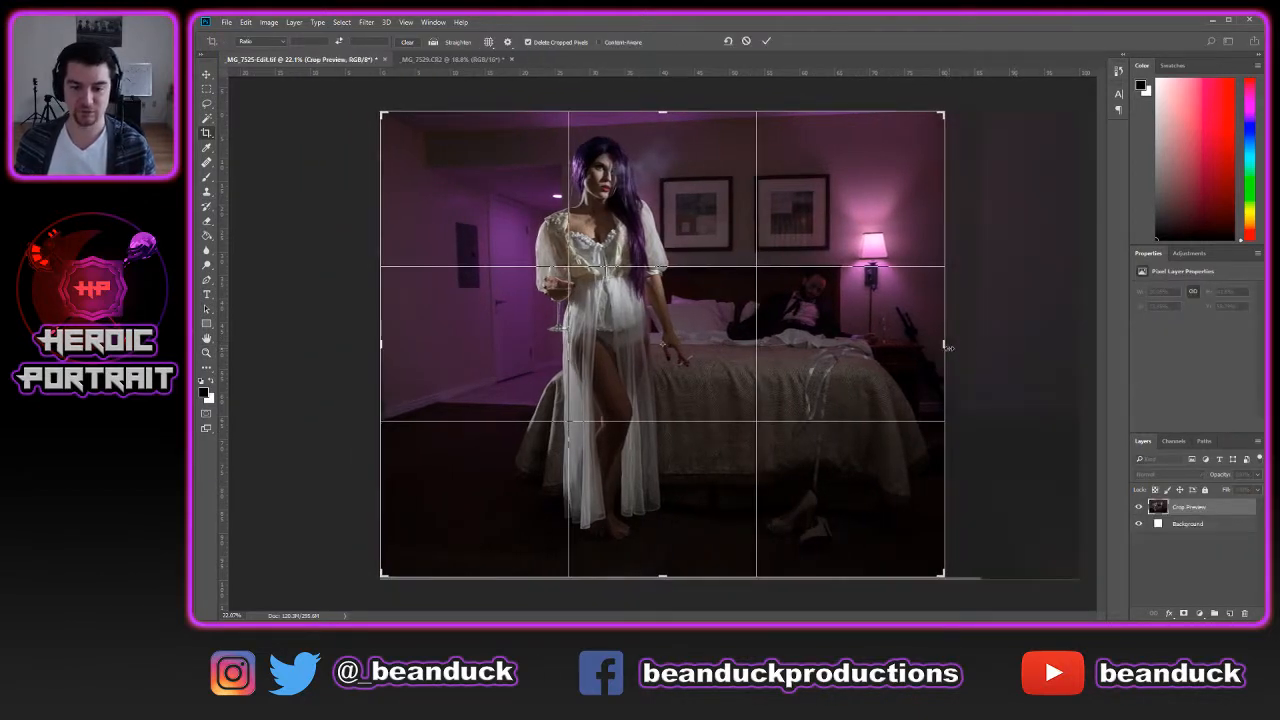
key(Return)
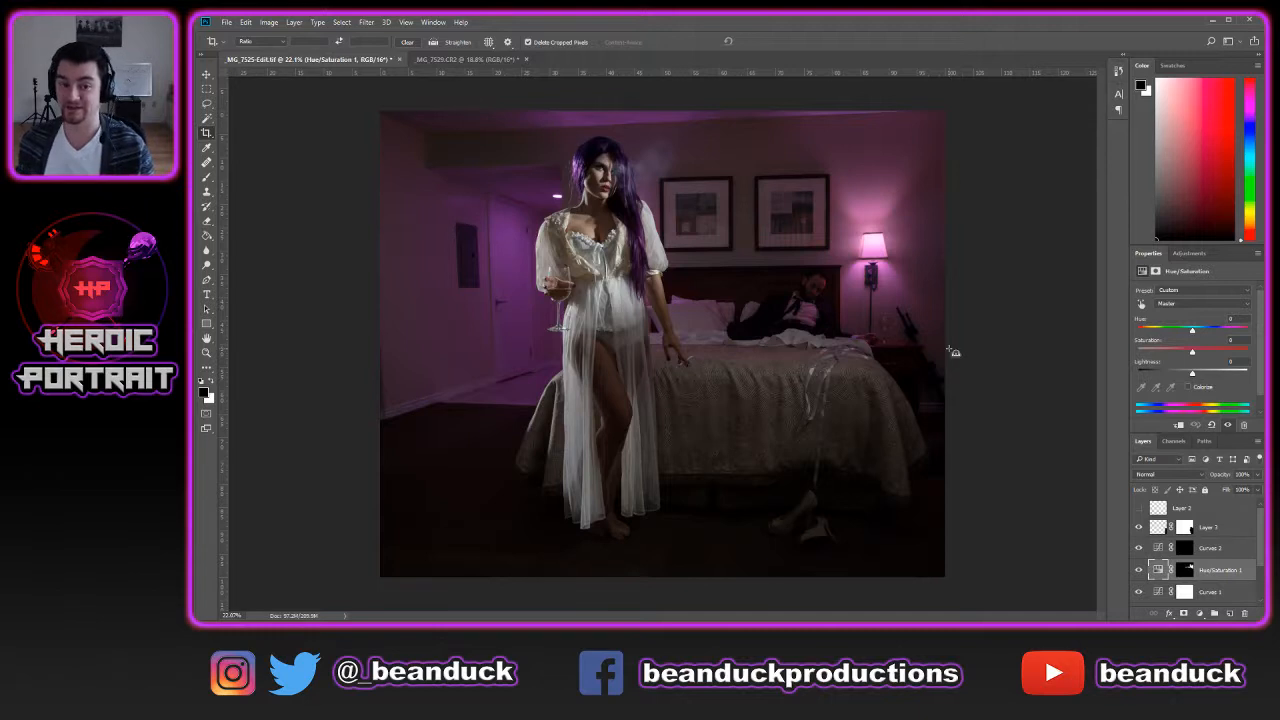
key(ctrl+z)
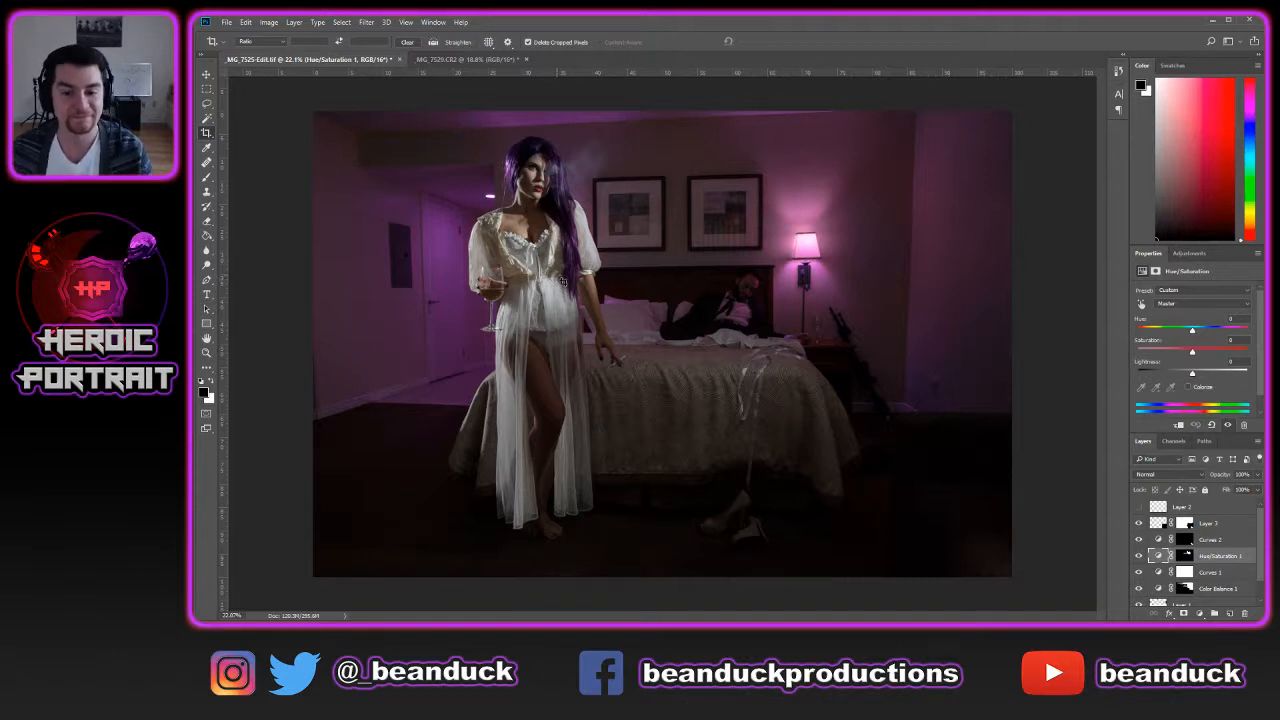
key(h)
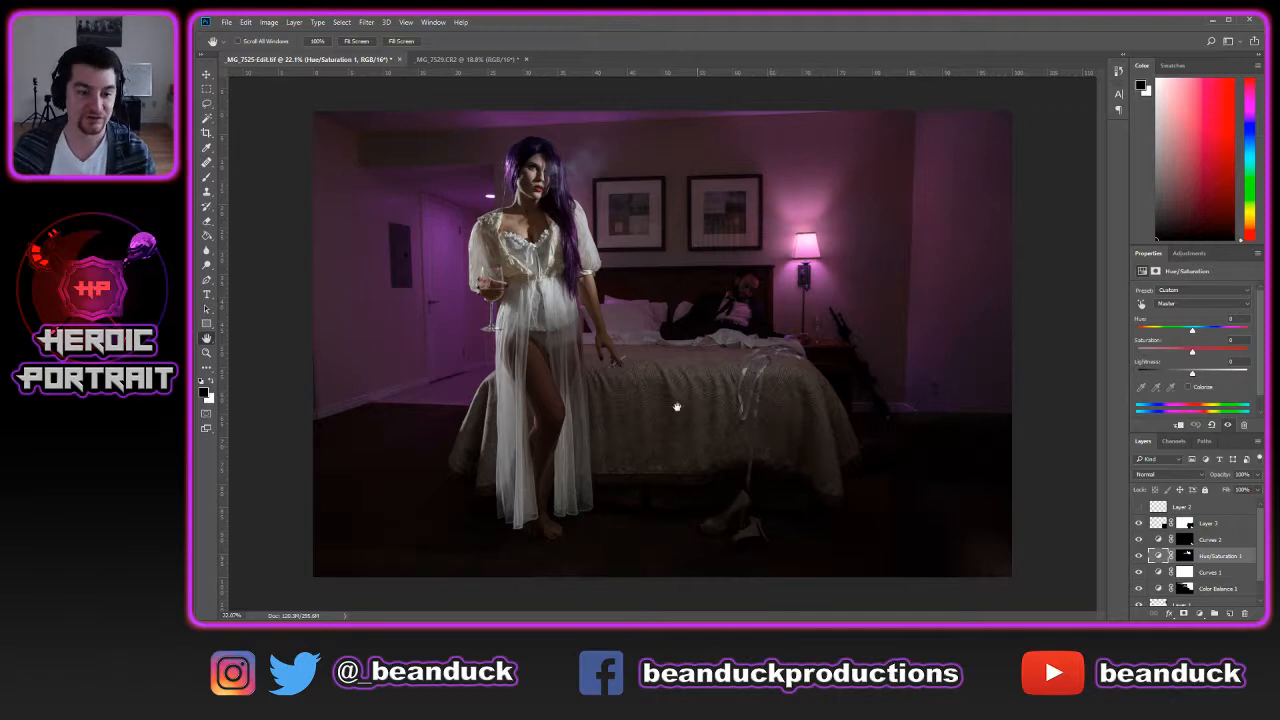
drag(440, 228, 739, 377)
scroll(703, 366, down, 4)
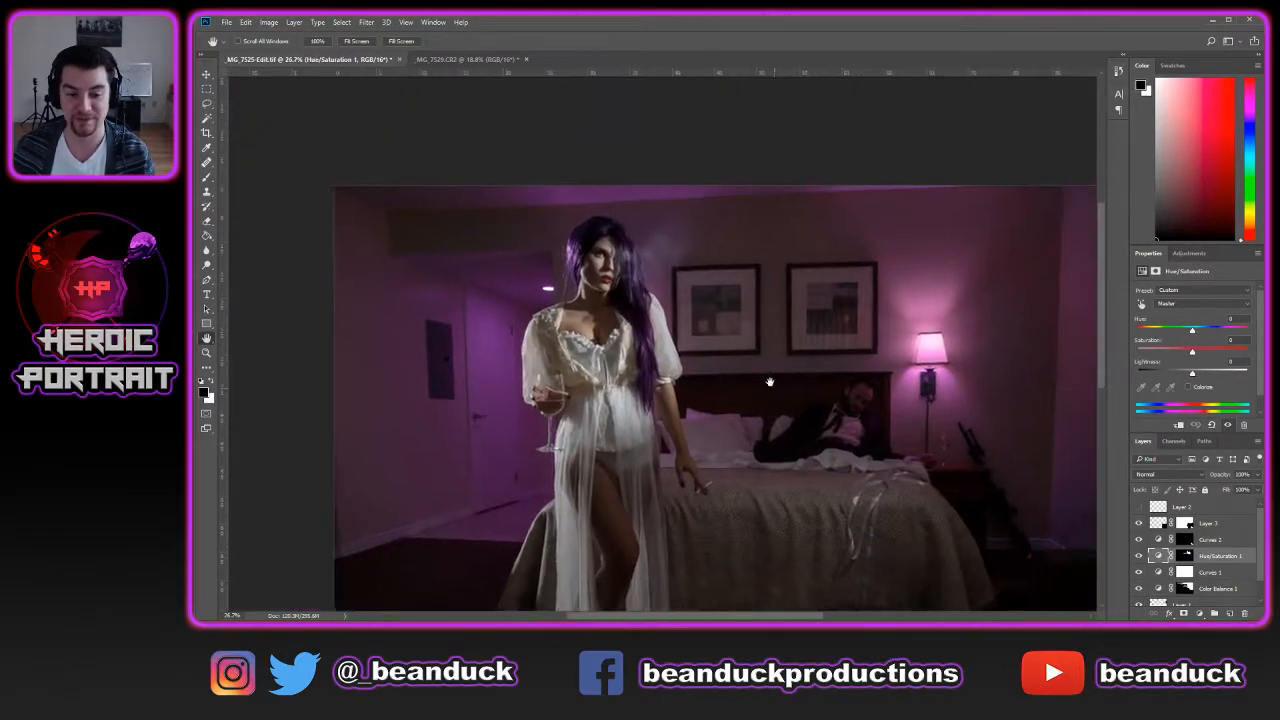
drag(784, 454, 765, 387)
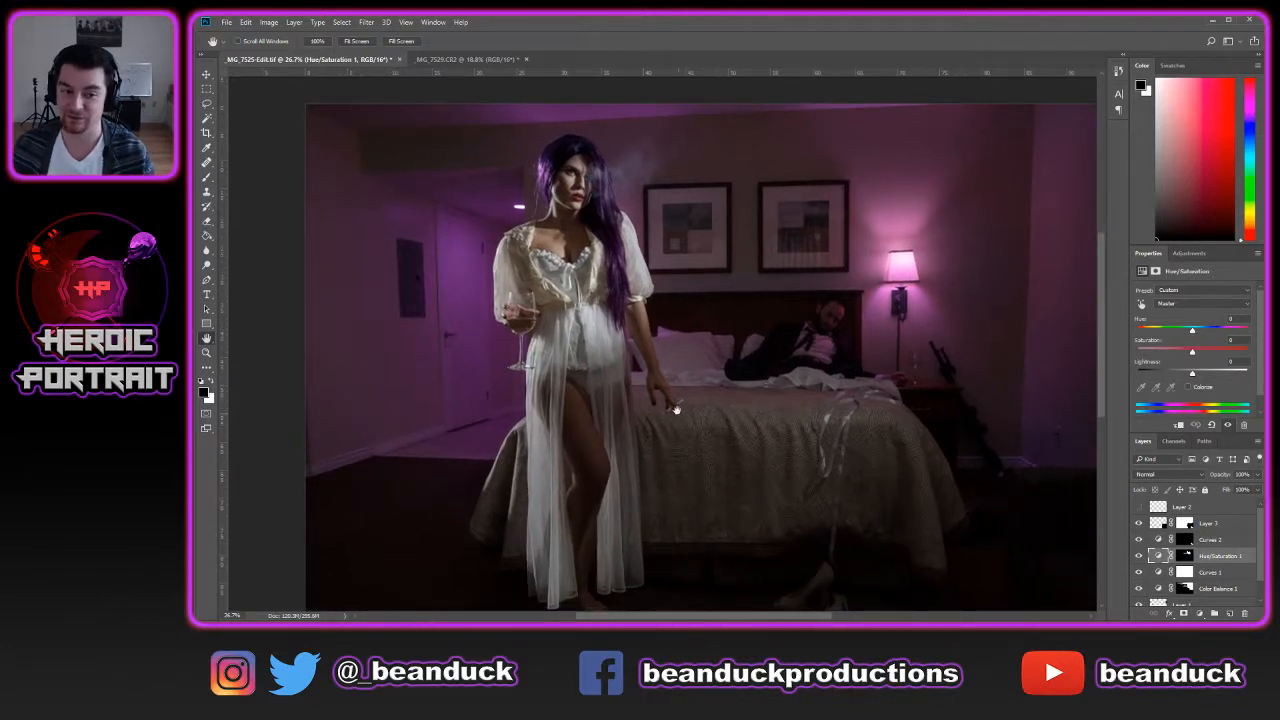
drag(690, 428, 737, 368)
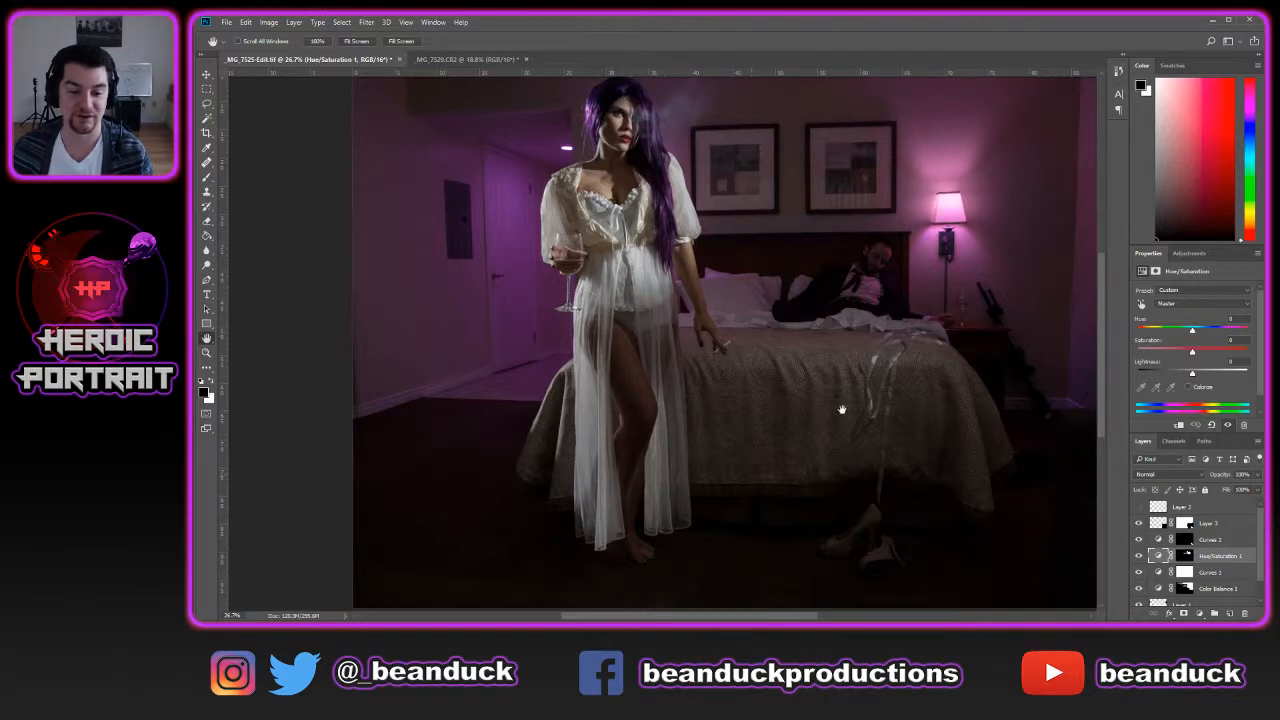
Group the Curves 2, Hue/Saturation 1, Curves 1 and Color Balance 1 layers together
click(1230, 540)
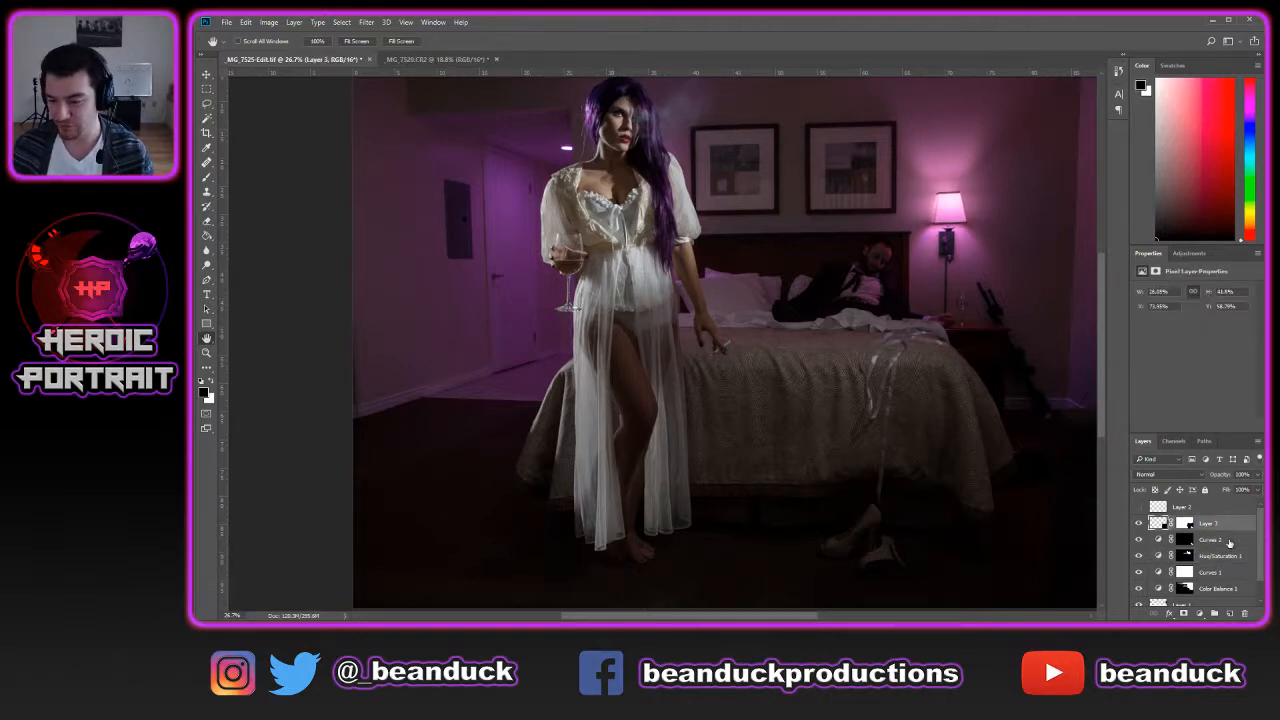
shift+click(1229, 588)
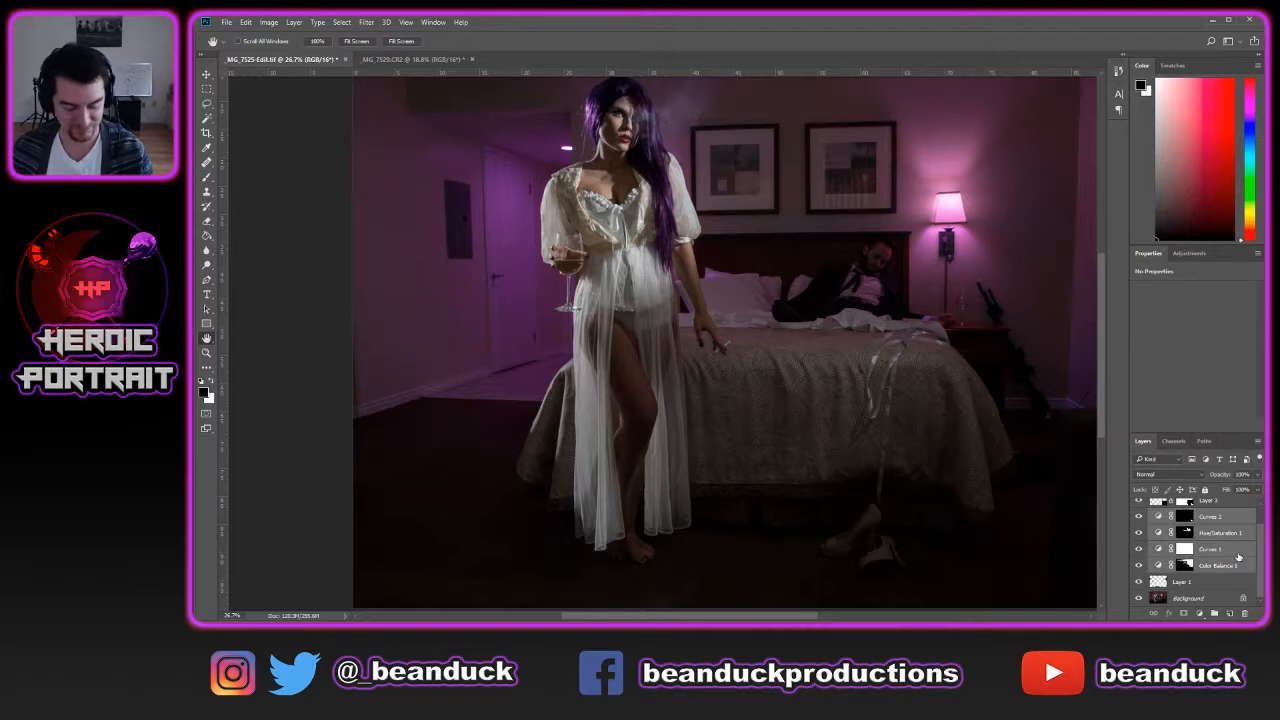
key(ctrl+g)
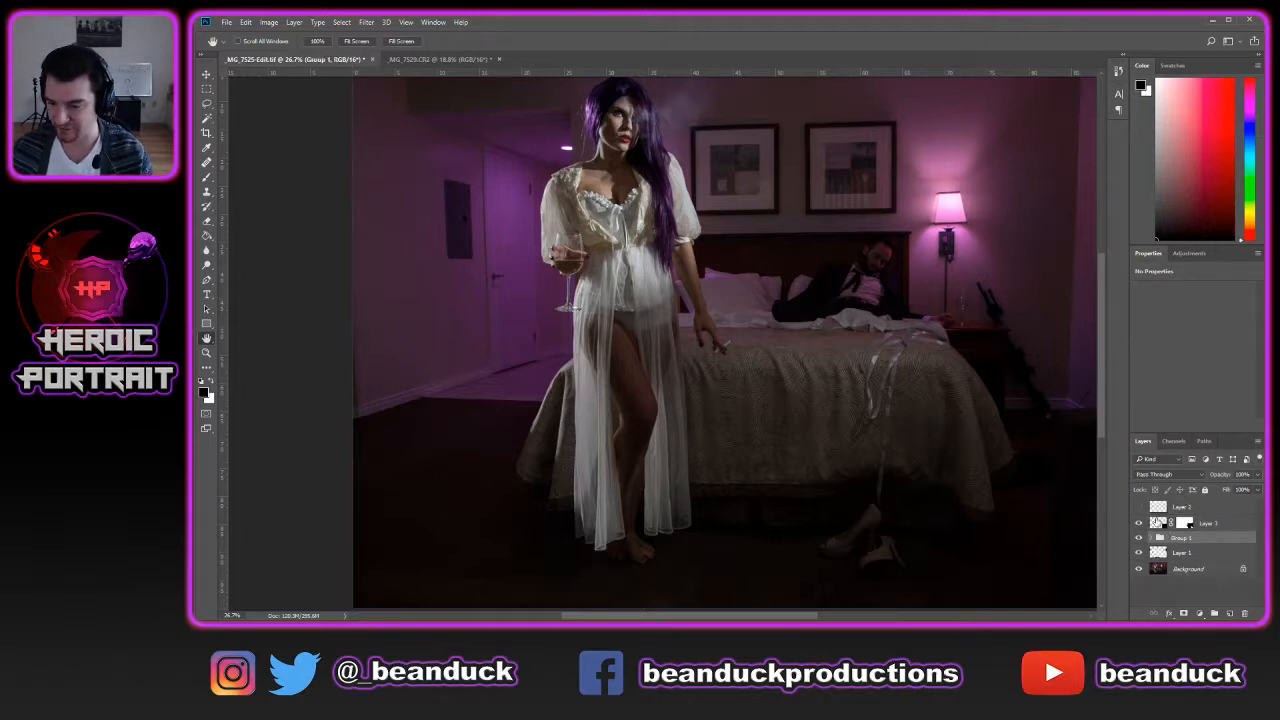
Move Layer 3 beneath the adjustment layer group and compare the image with Layer 3 shown and hidden
click(1157, 522)
drag(1017, 480, 777, 466)
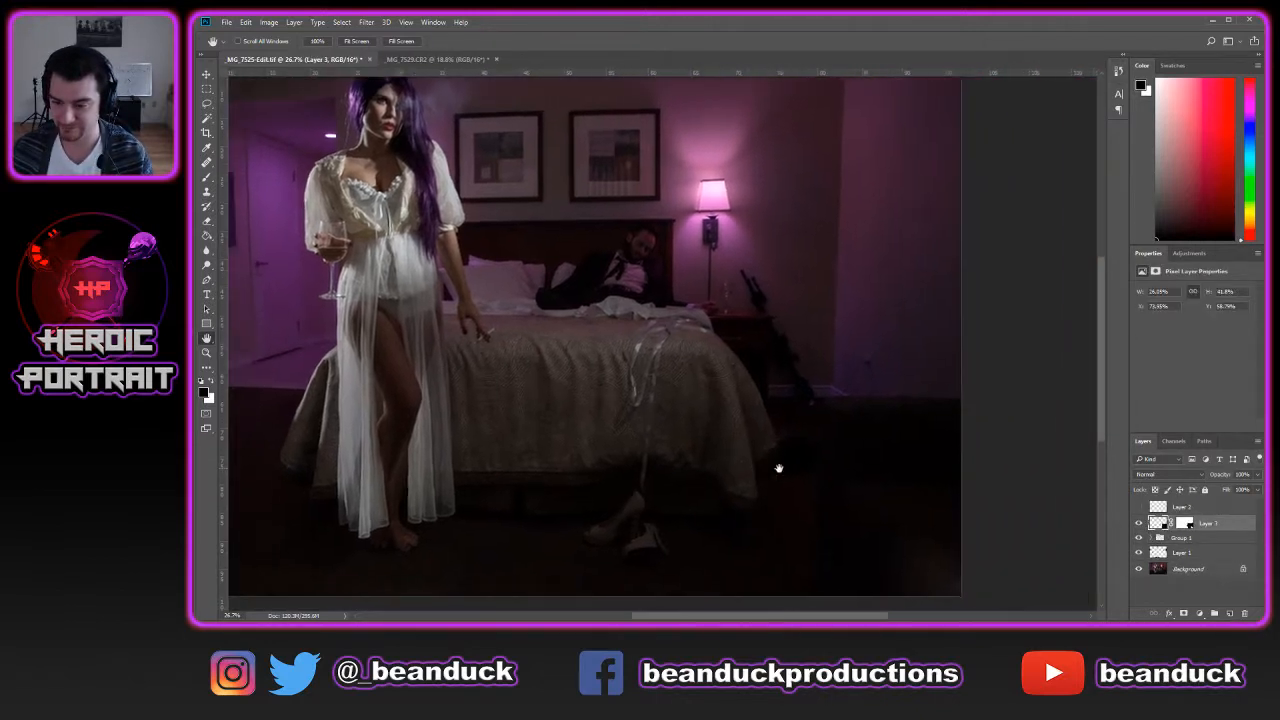
drag(1190, 522, 1190, 545)
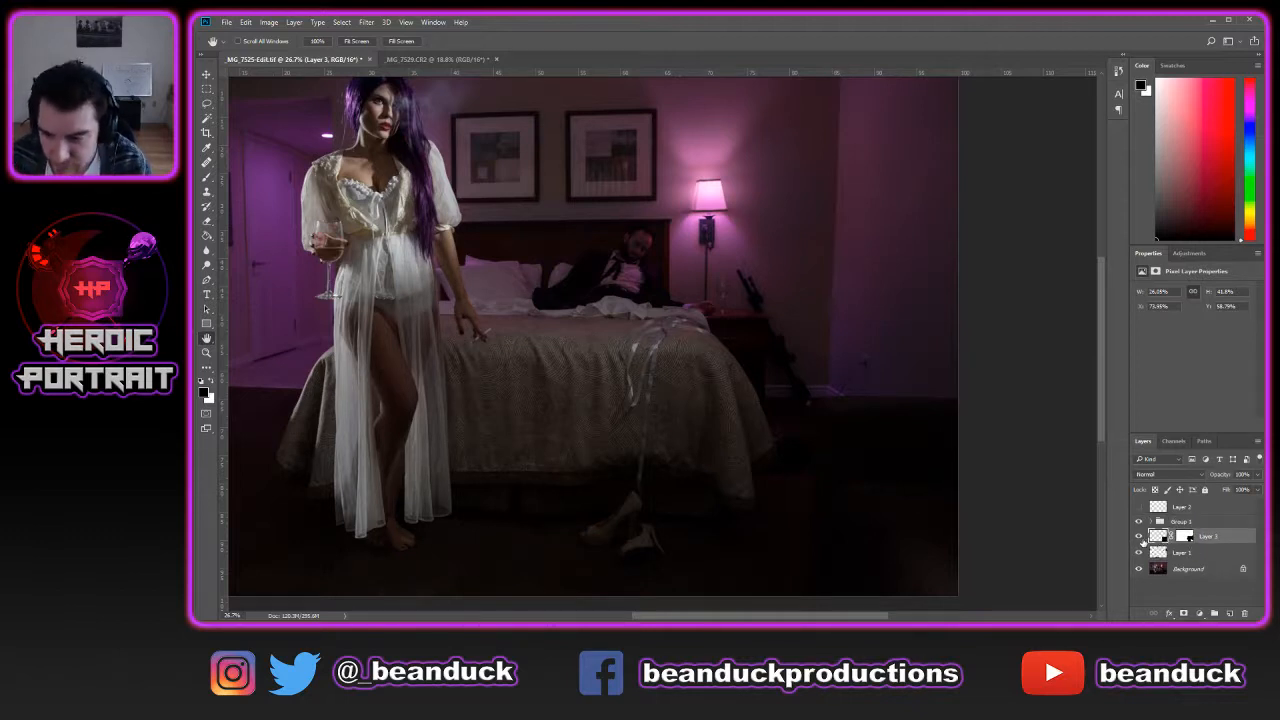
click(1139, 537)
click(1139, 537)
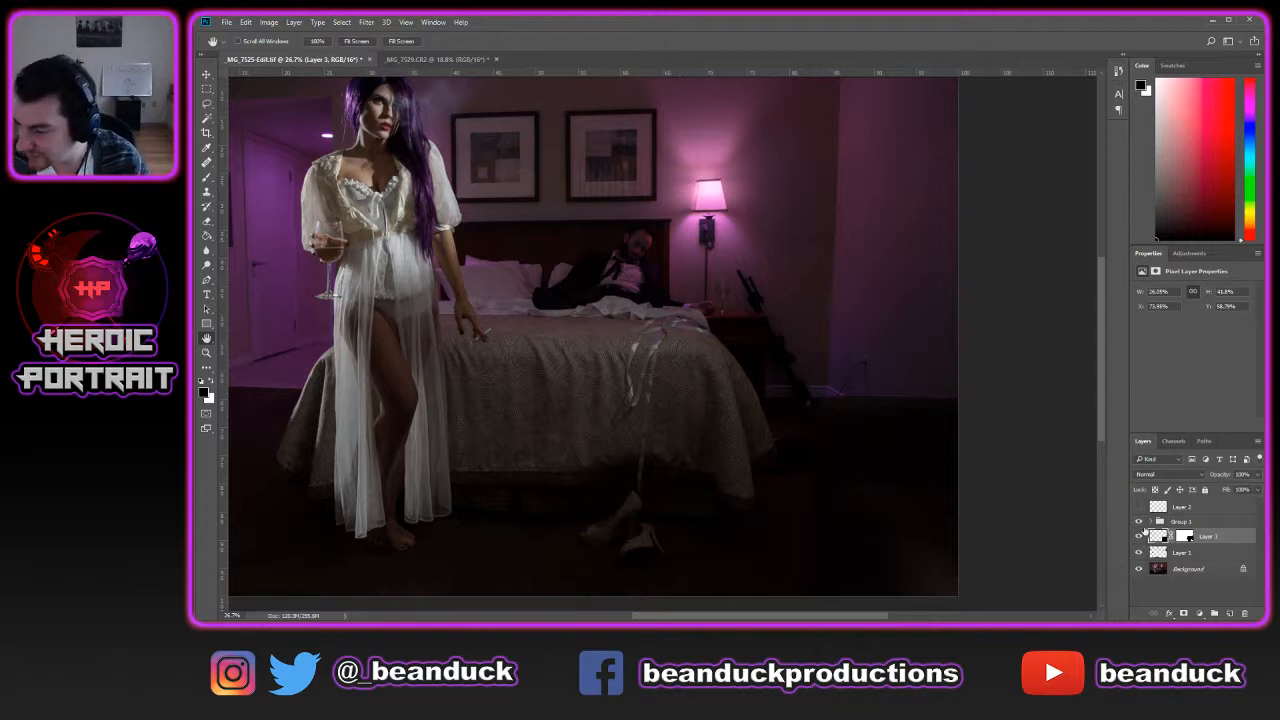
Add a new empty layer directly above Group 1, the group of adjustment layers
click(1209, 521)
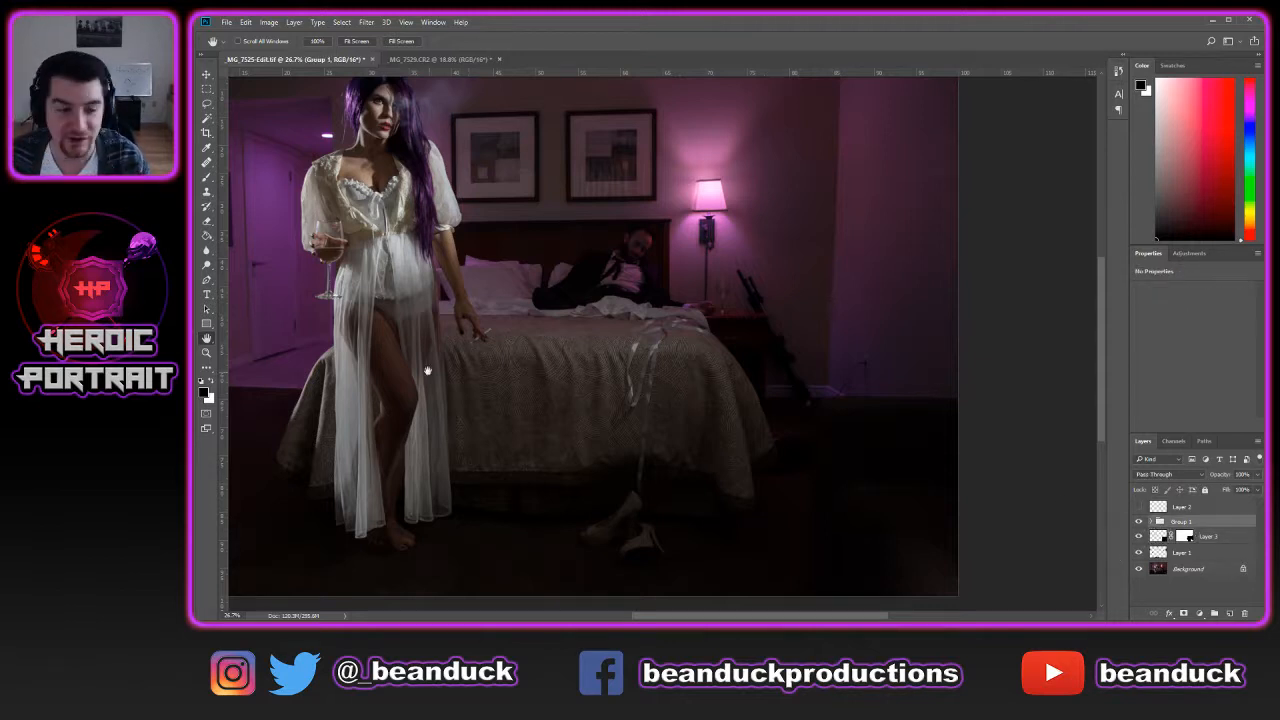
drag(391, 267, 650, 360)
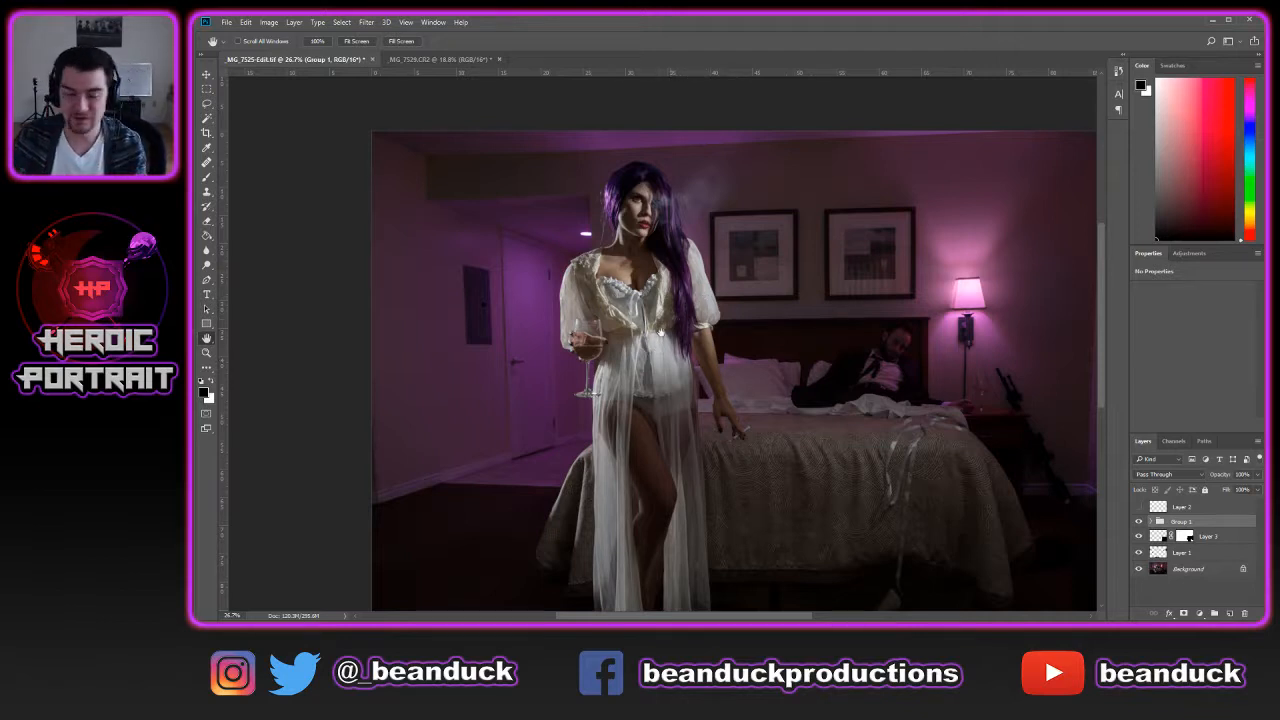
scroll(660, 333, up, 3)
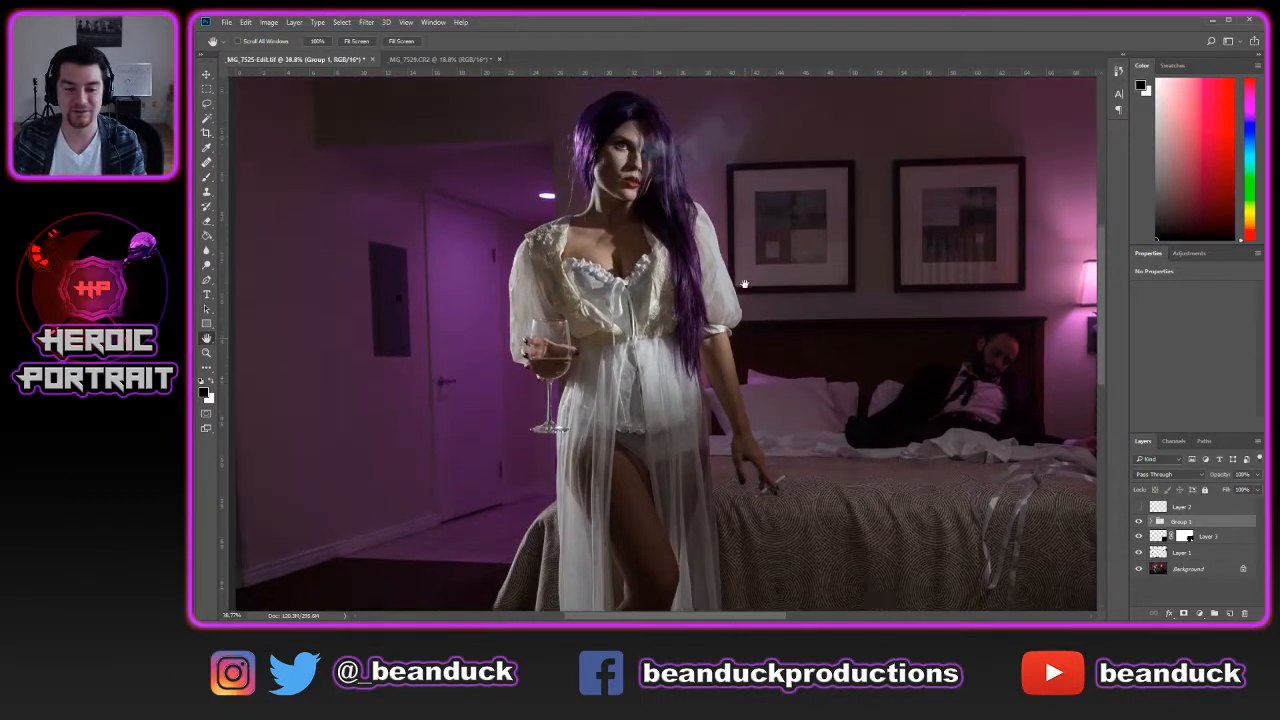
scroll(744, 284, up, 1)
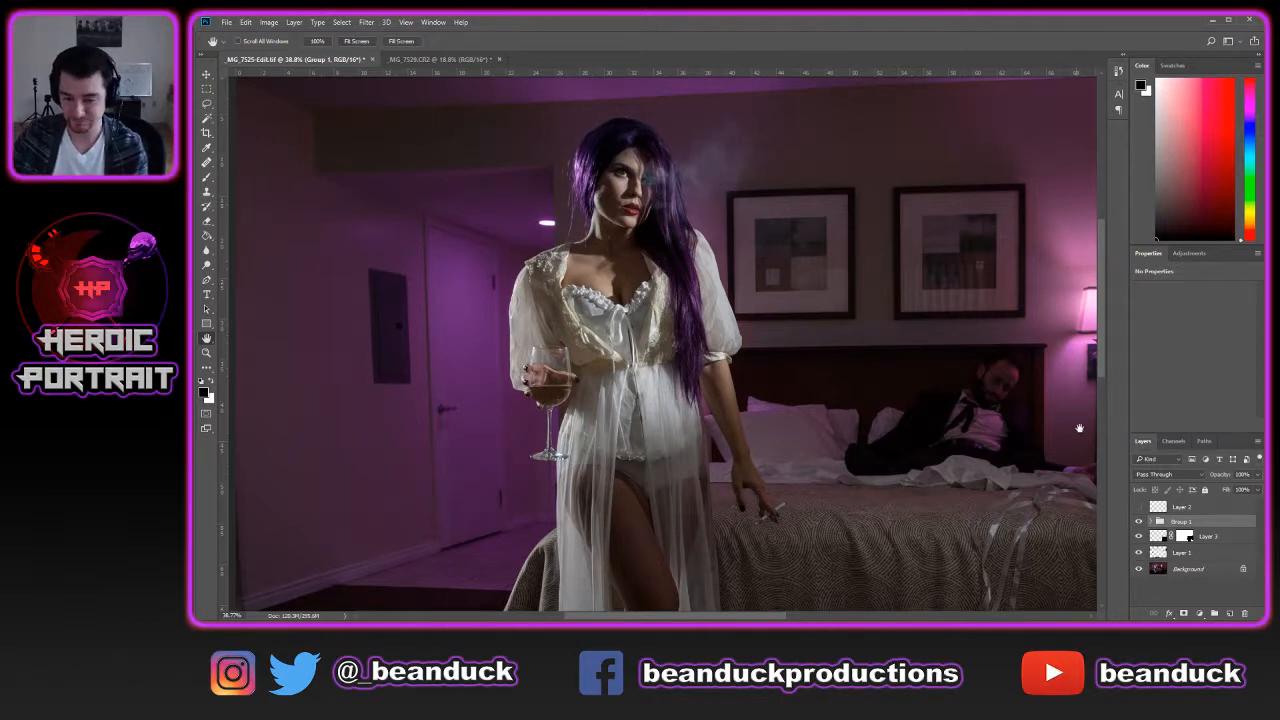
scroll(980, 377, down, 6)
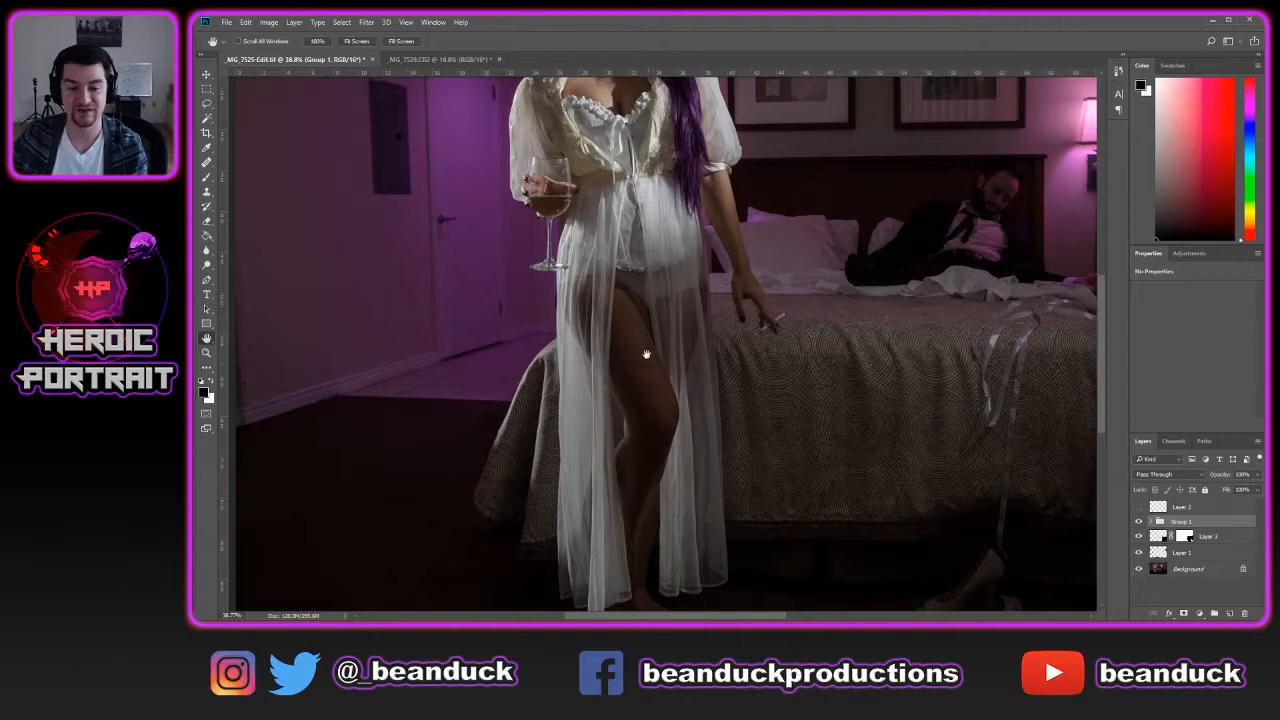
scroll(651, 491, down, 3)
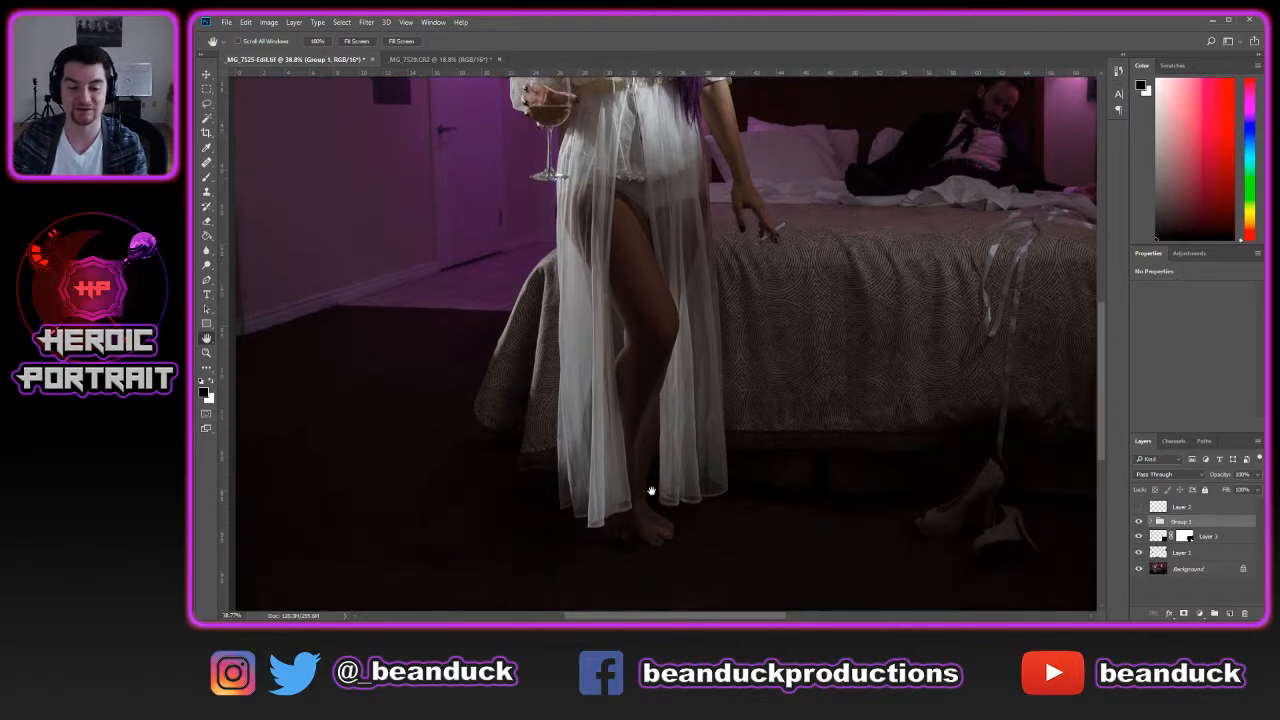
scroll(680, 285, up, 10)
scroll(658, 307, up, 3)
scroll(690, 270, down, 4)
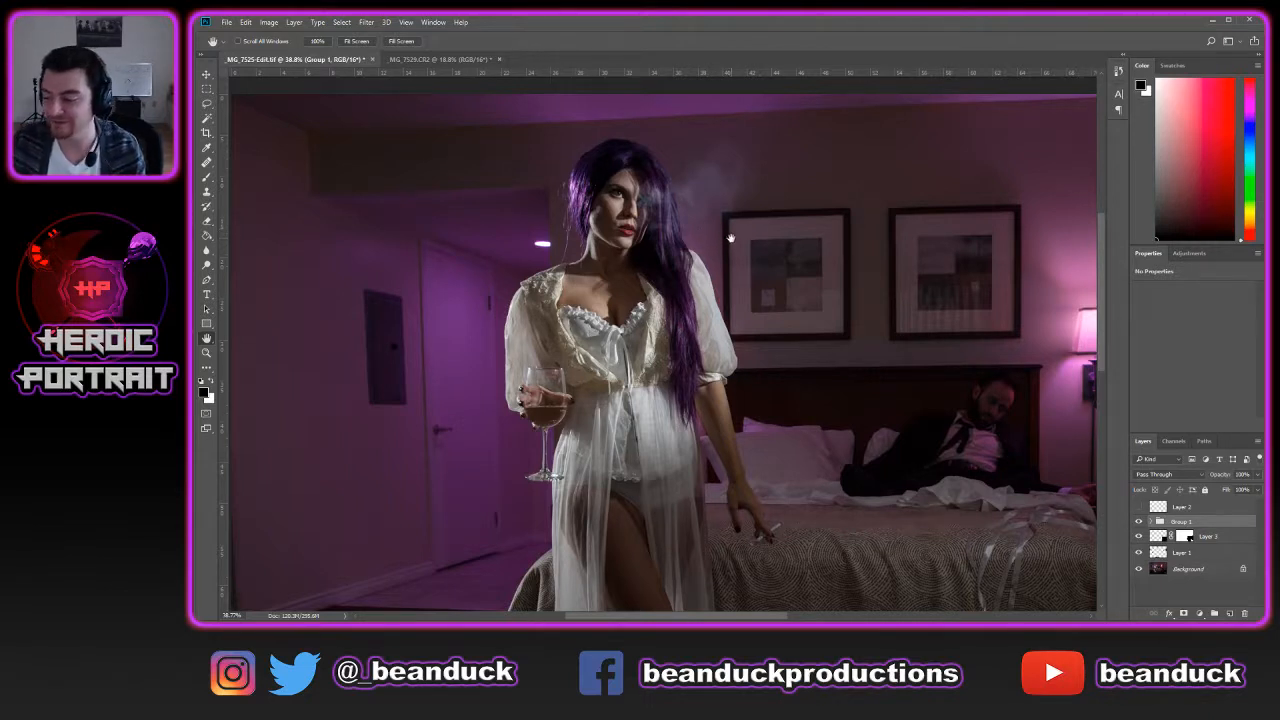
scroll(740, 330, down, 2)
scroll(745, 364, down, 8)
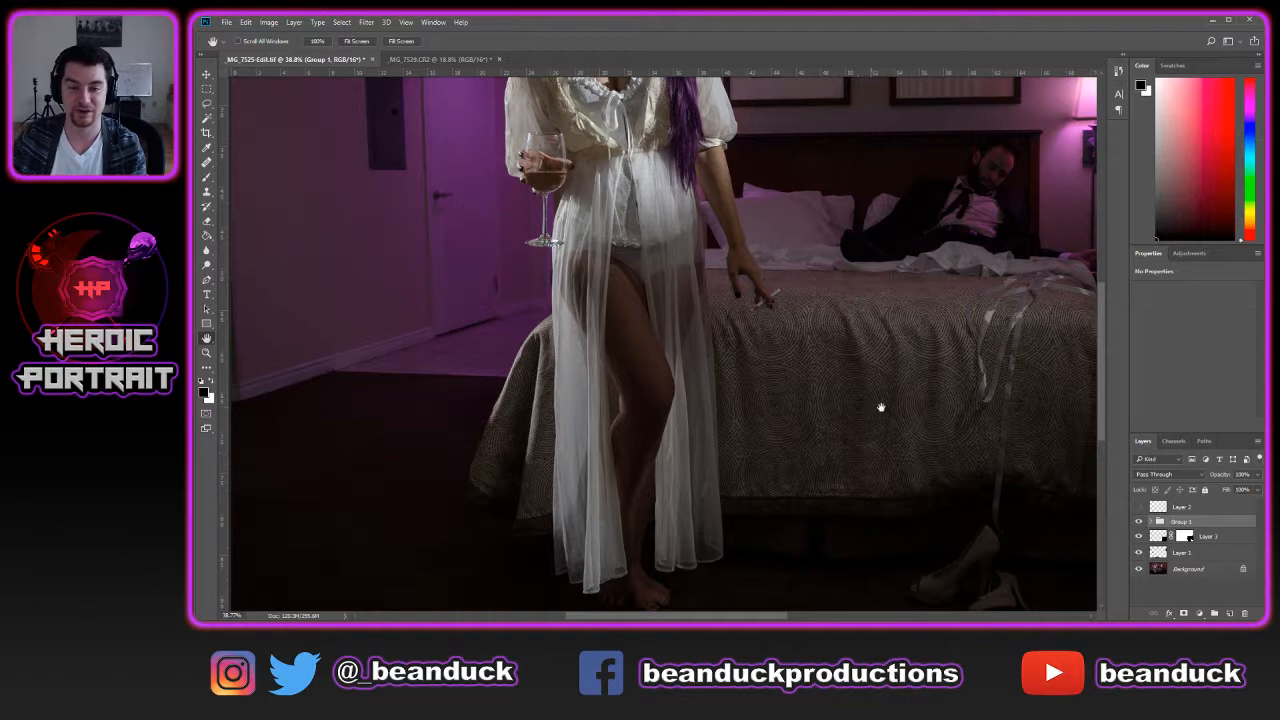
click(1230, 614)
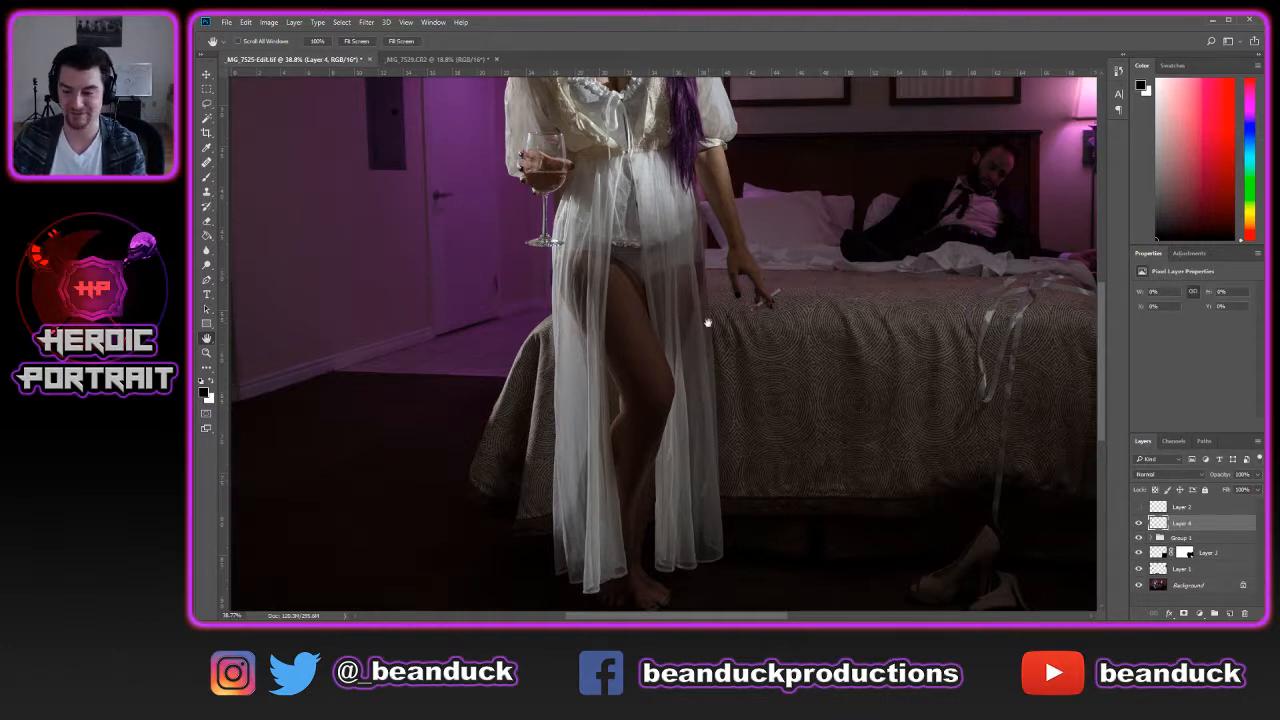
Examine the woman up close from her hair and face to the dress hem, including the leg, hand and bedspread
scroll(658, 305, up, 3)
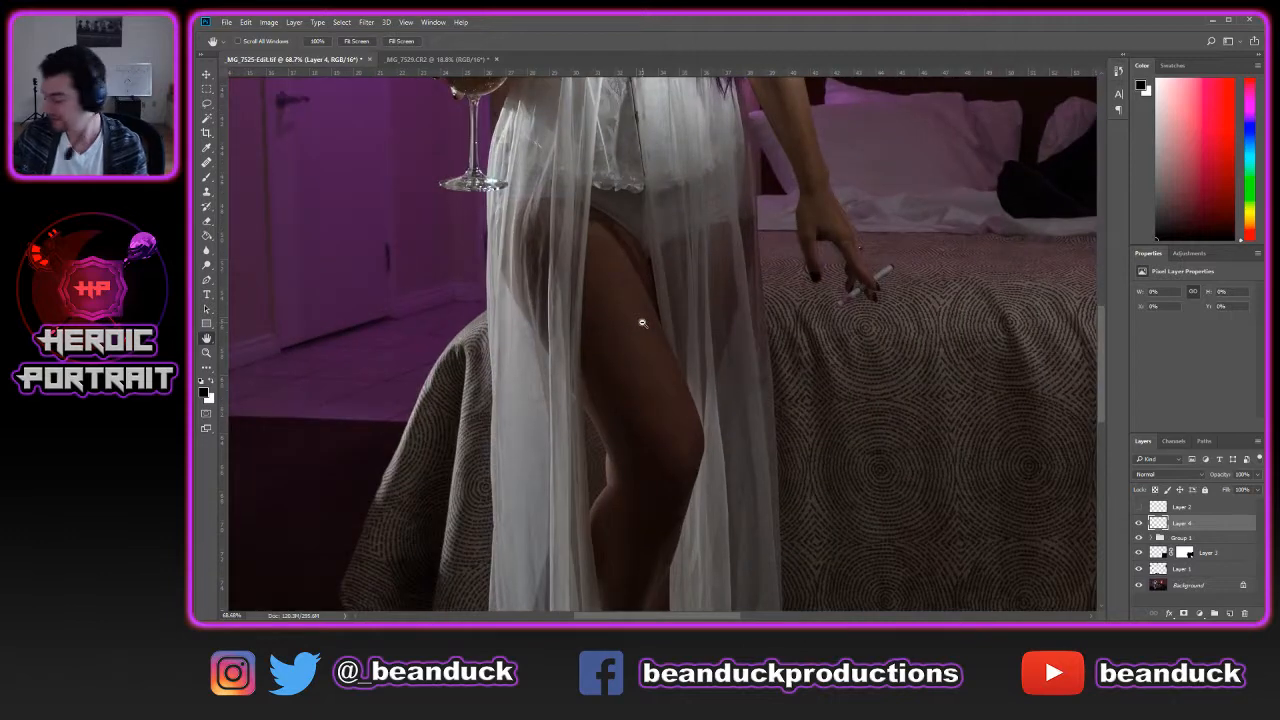
scroll(638, 318, up, 1)
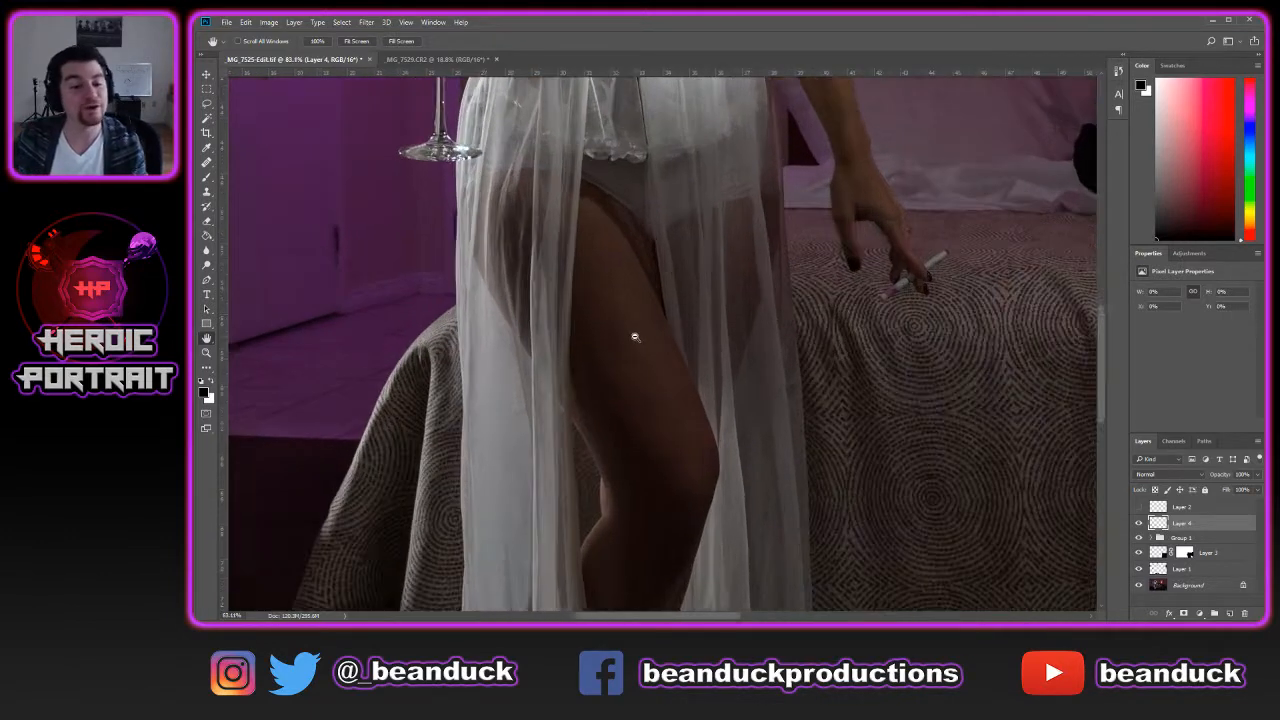
scroll(993, 295, up, 5)
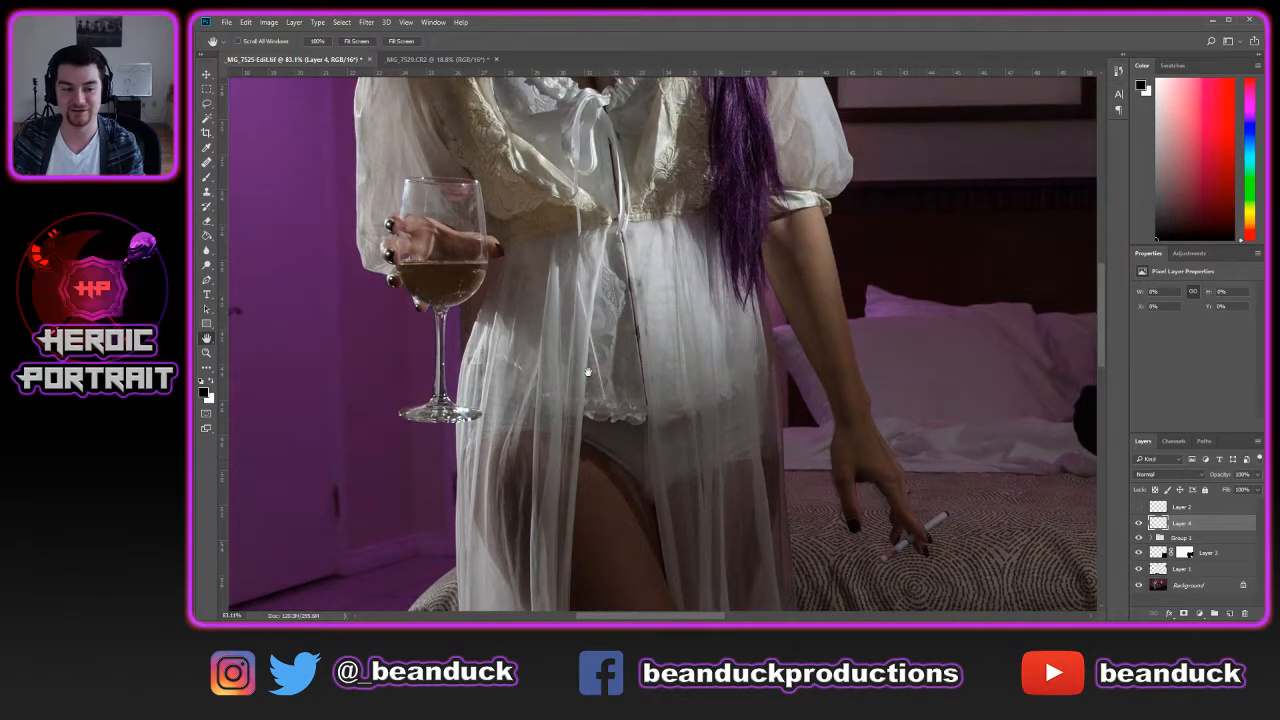
scroll(668, 286, up, 6)
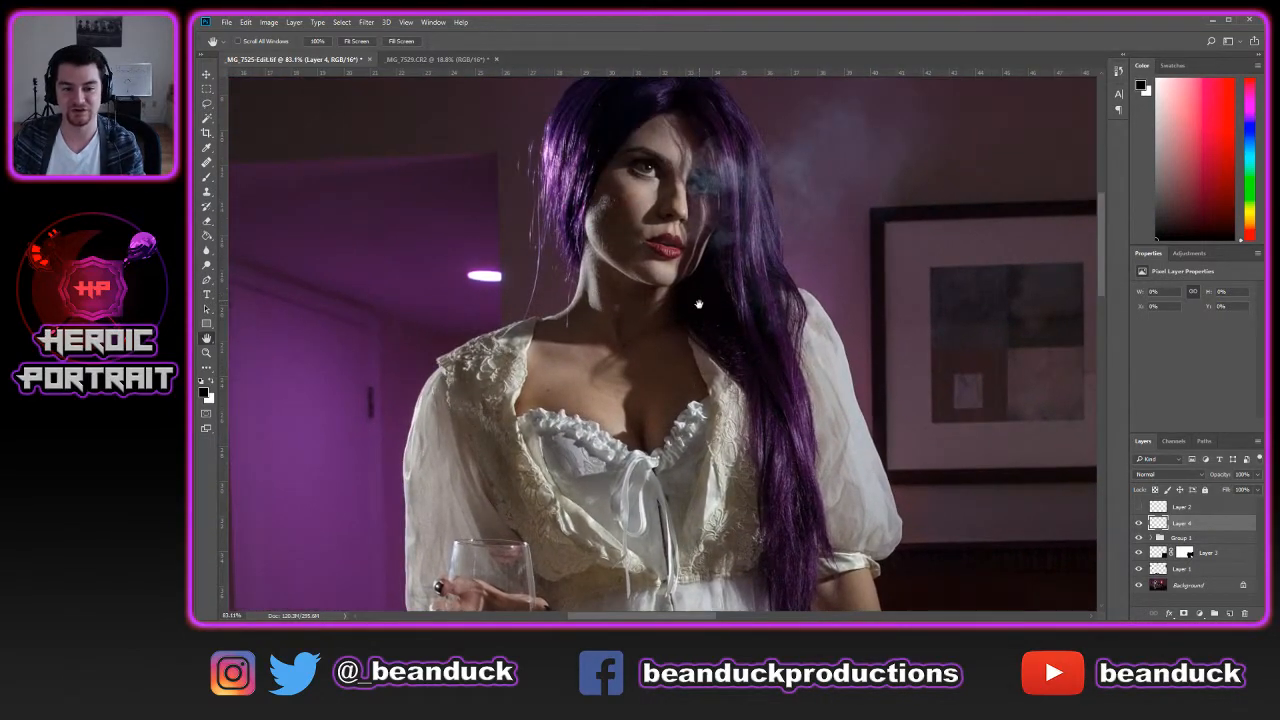
scroll(697, 303, up, 3)
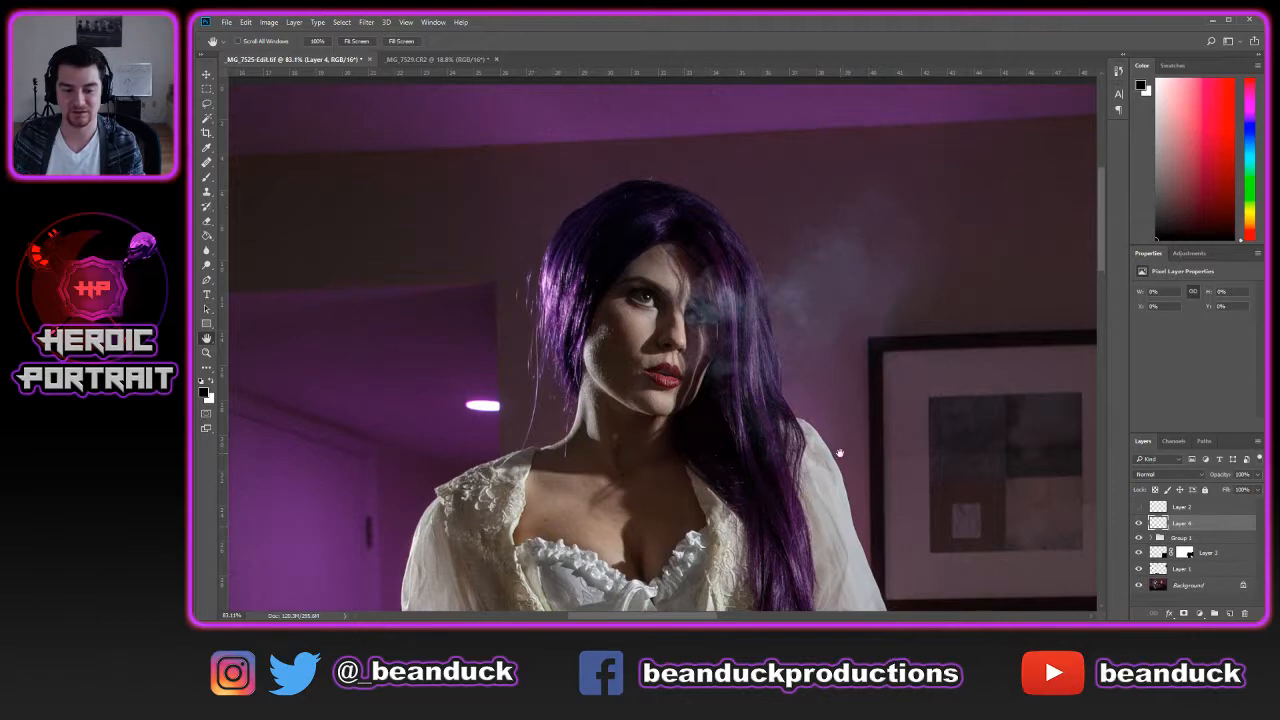
scroll(880, 451, down, 8)
scroll(893, 271, down, 5)
scroll(893, 271, left, 2)
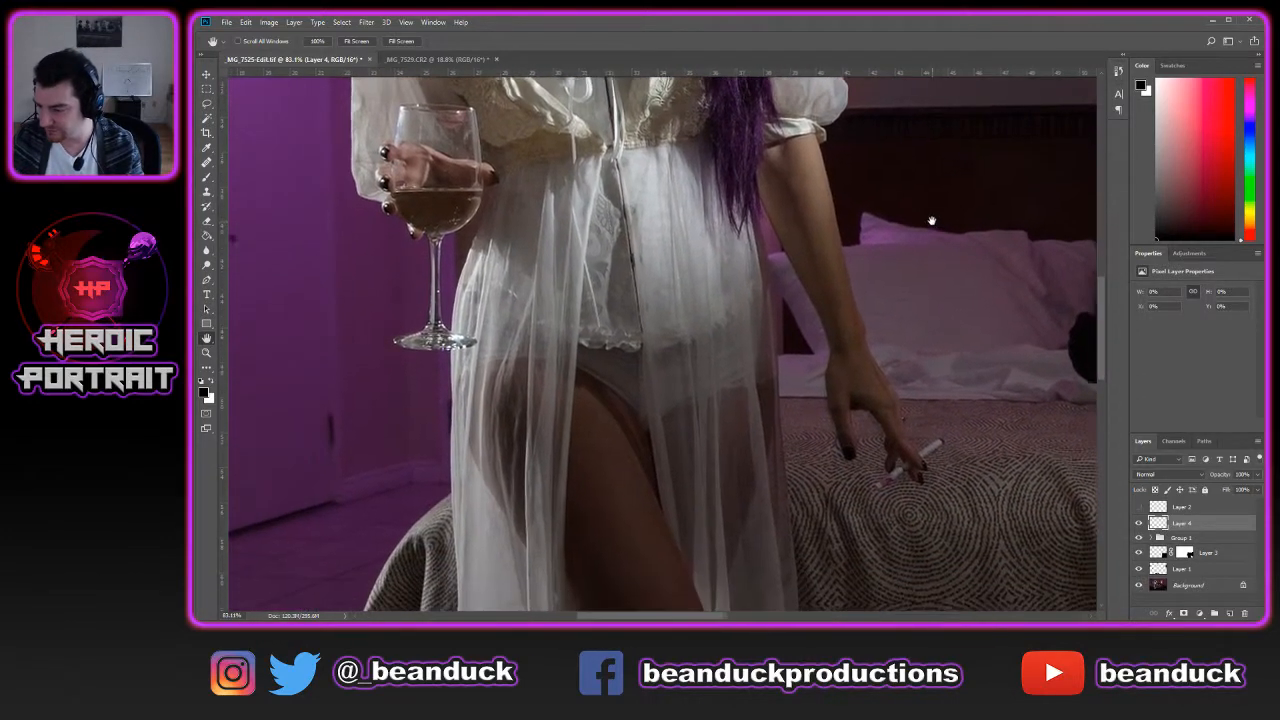
scroll(903, 232, down, 1)
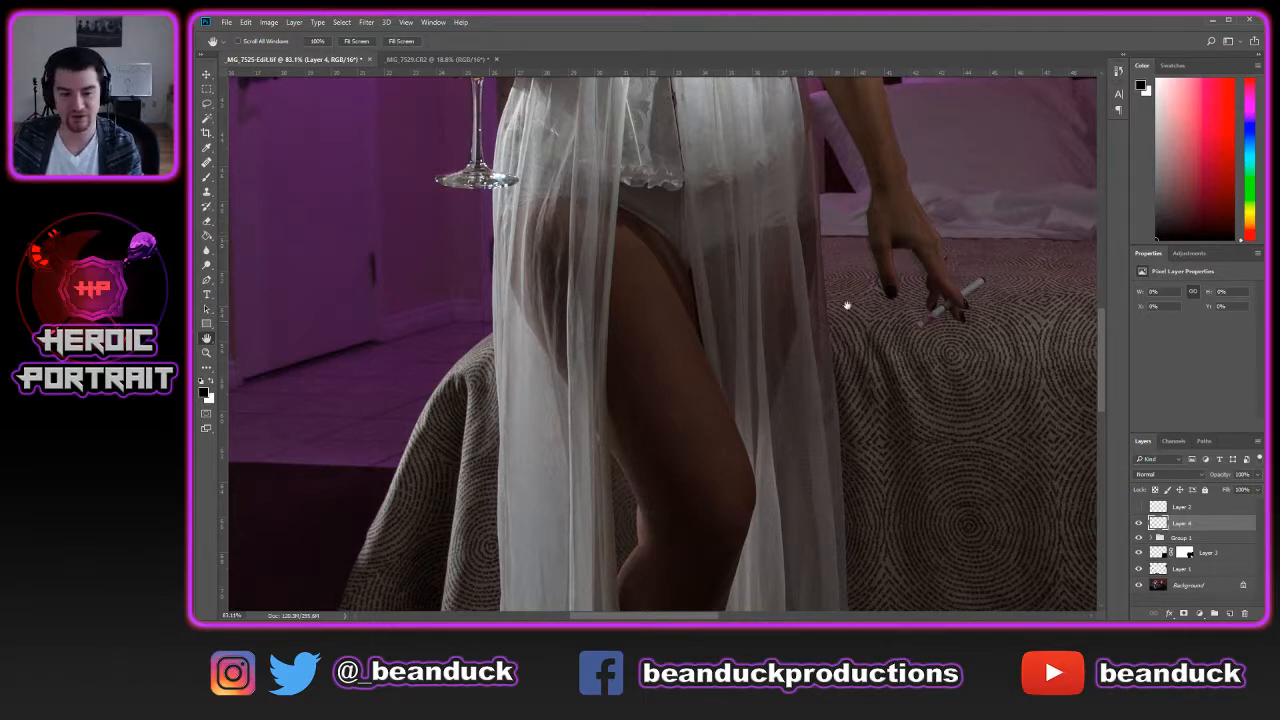
drag(846, 303, 847, 378)
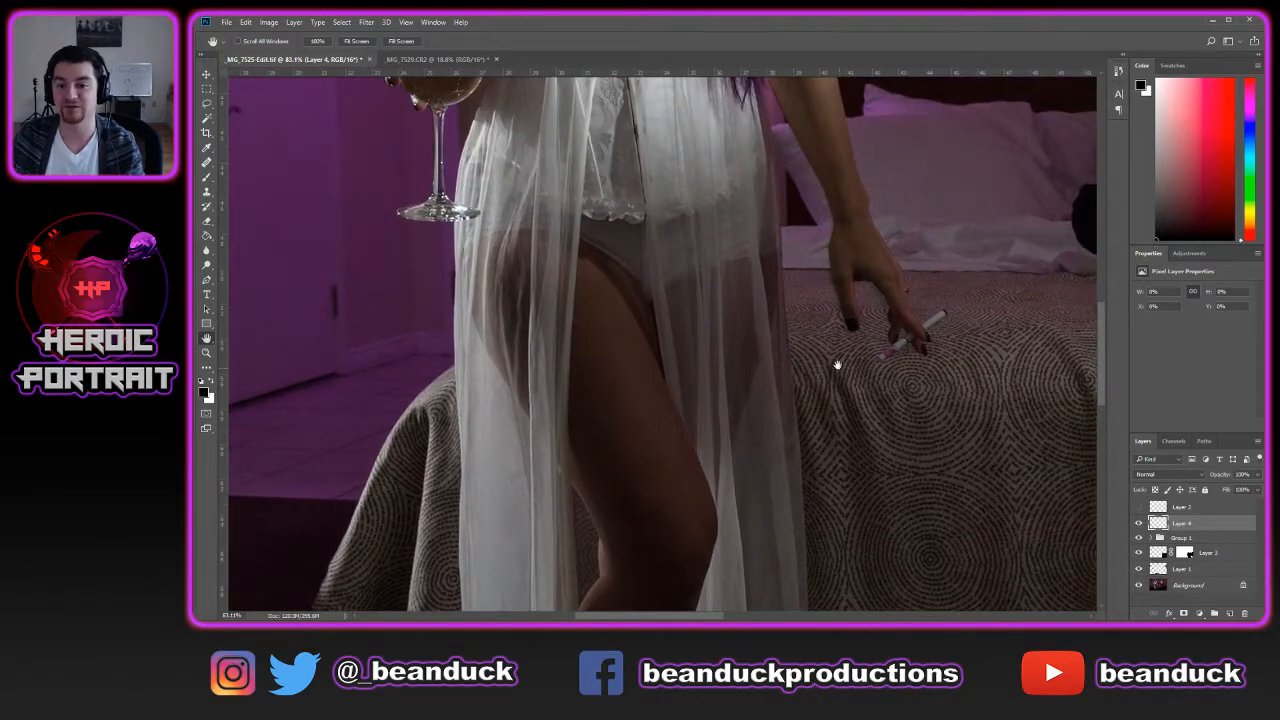
drag(948, 374, 853, 507)
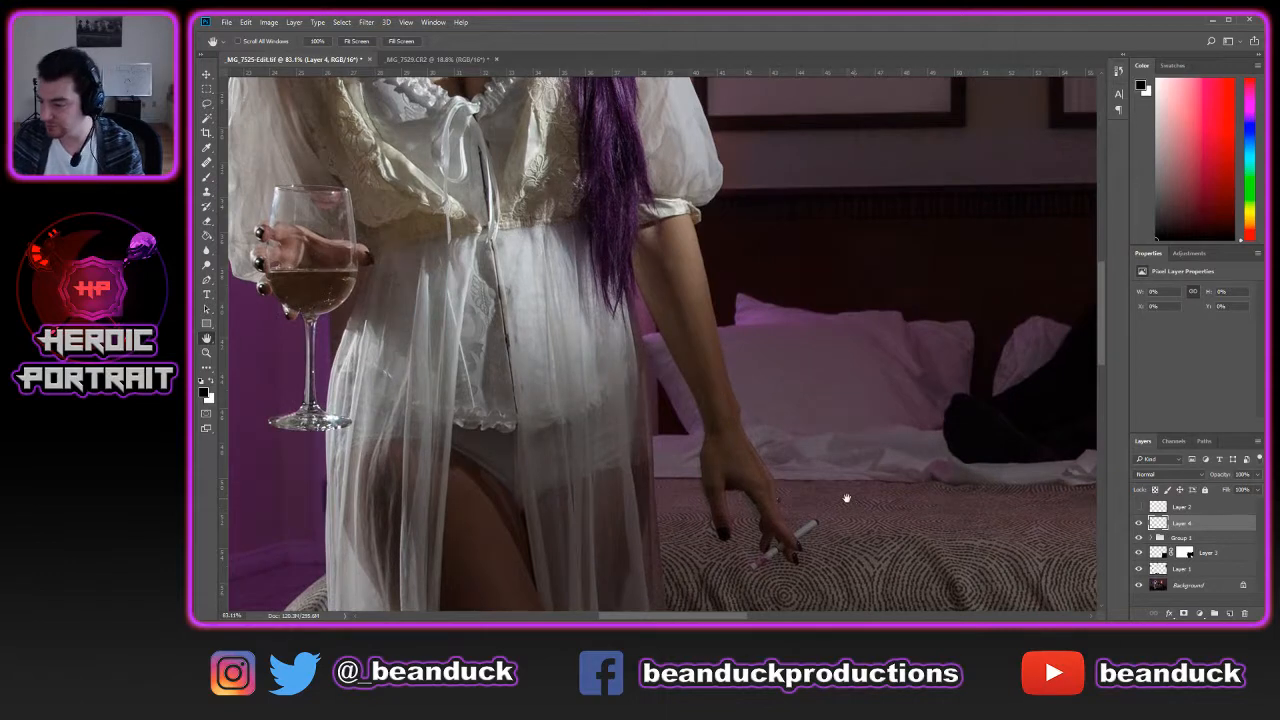
drag(784, 355, 910, 180)
scroll(834, 314, down, 8)
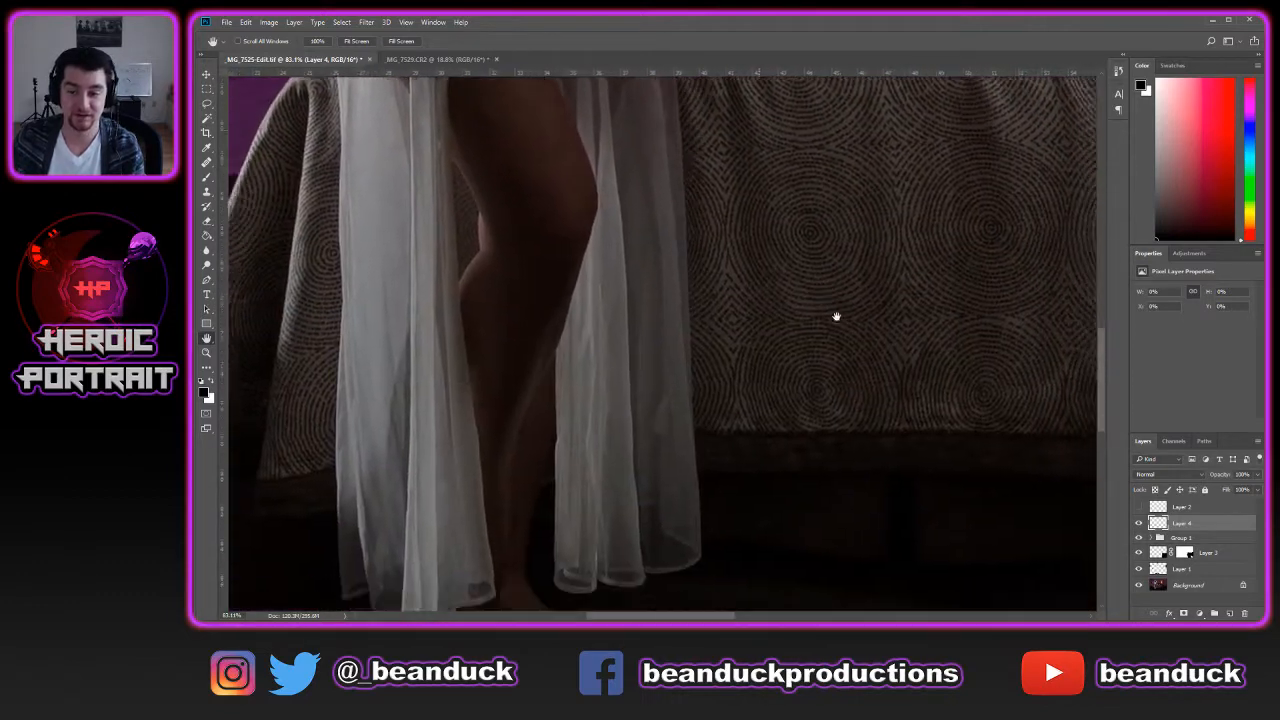
scroll(837, 317, down, 4)
scroll(837, 317, down, 2)
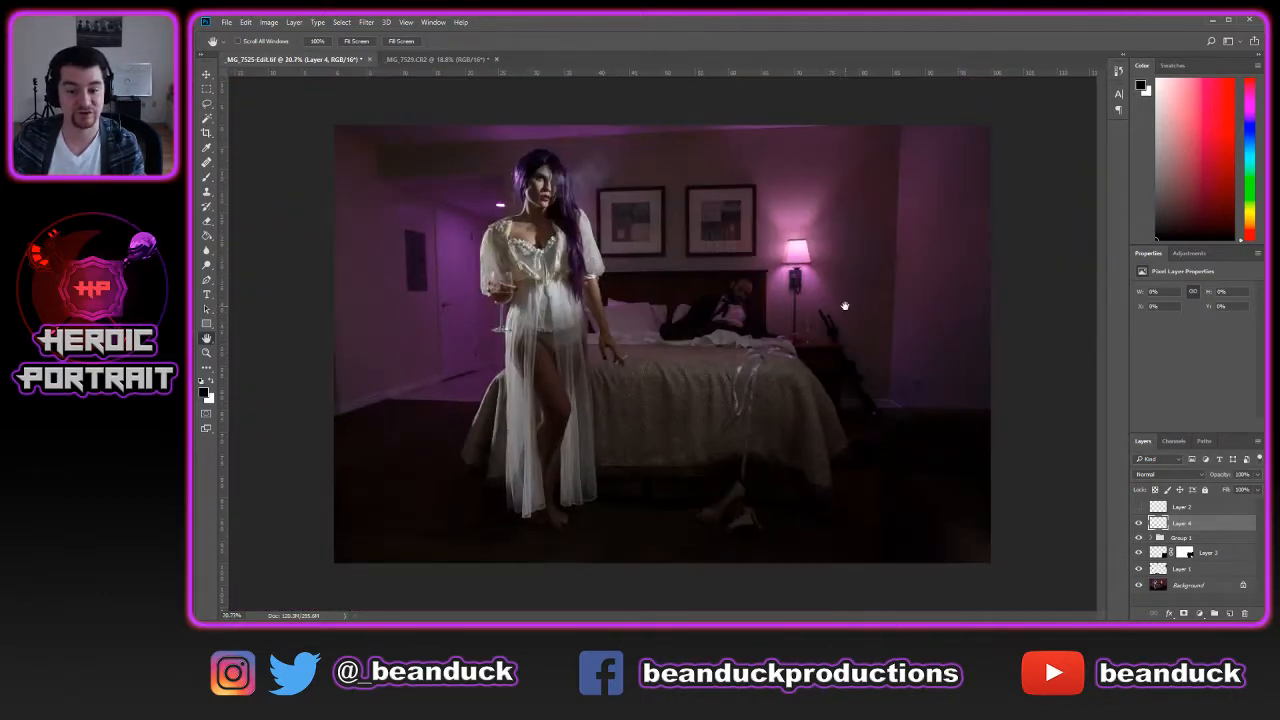
Review the leg and sheer dress against the whole image, and compare the image with Layer 4 shown and hidden
scroll(576, 298, up, 1)
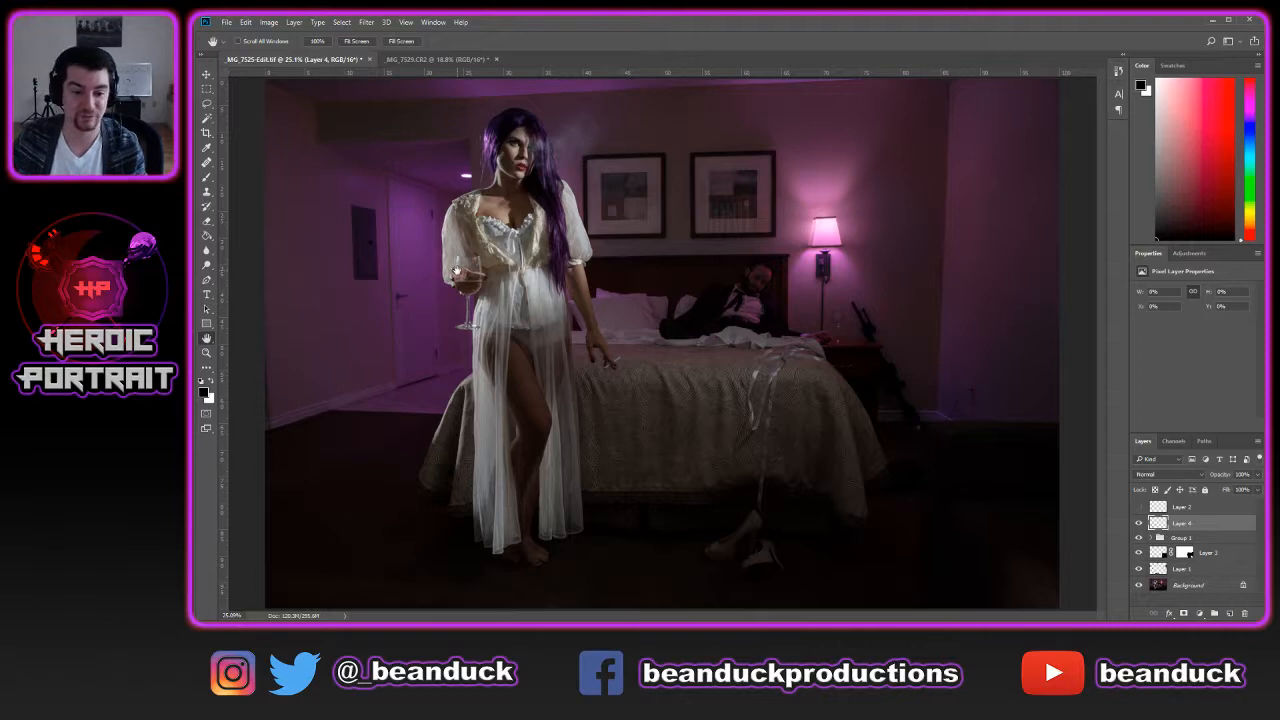
scroll(412, 410, up, 3)
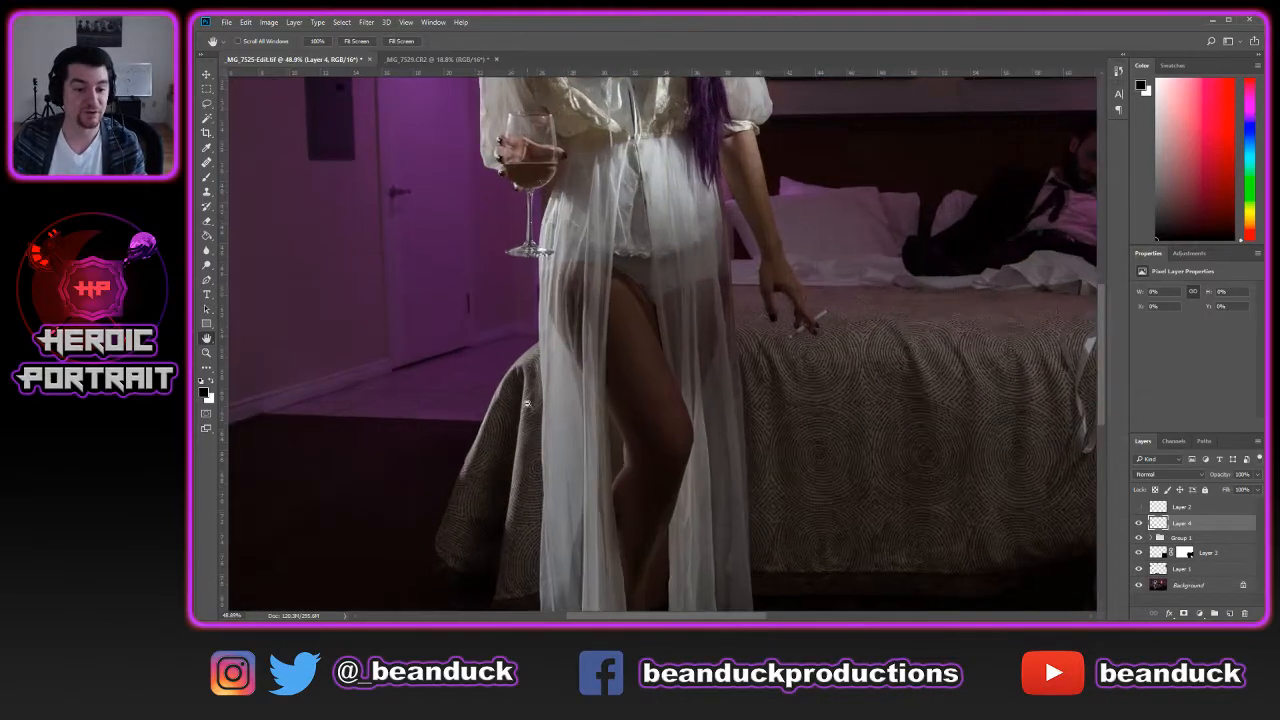
scroll(734, 407, up, 4)
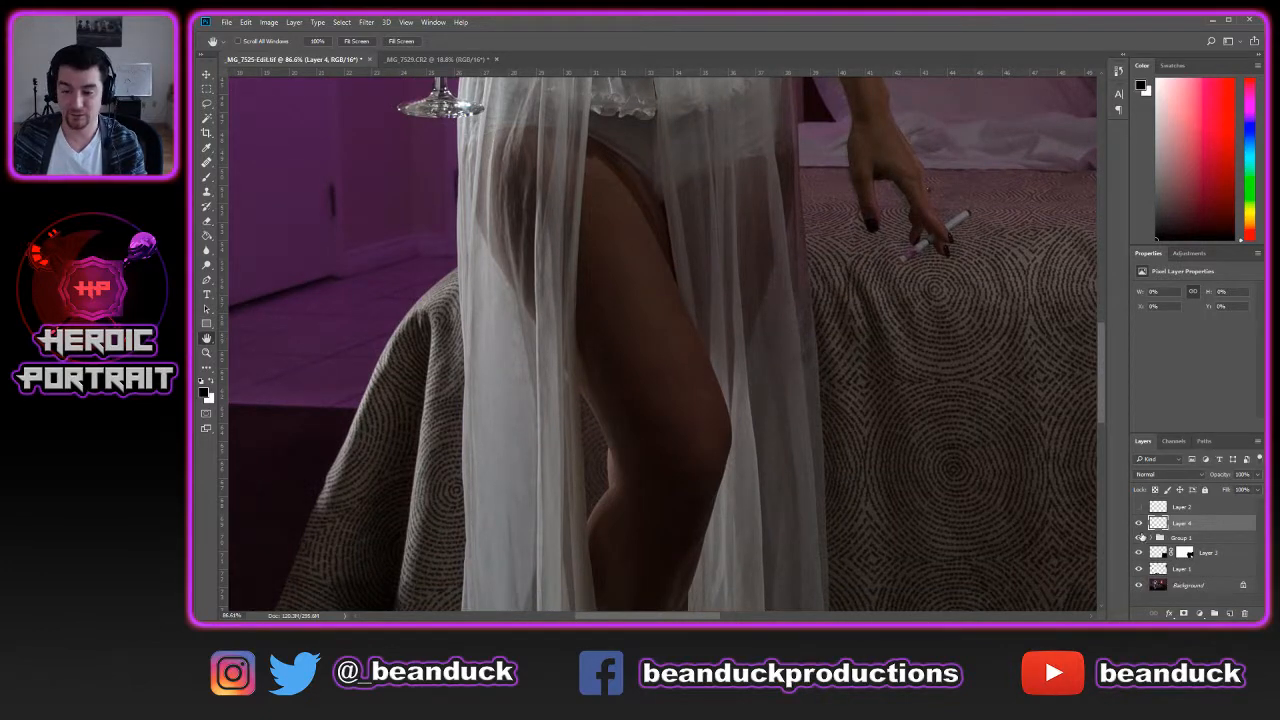
scroll(1000, 420, down, 5)
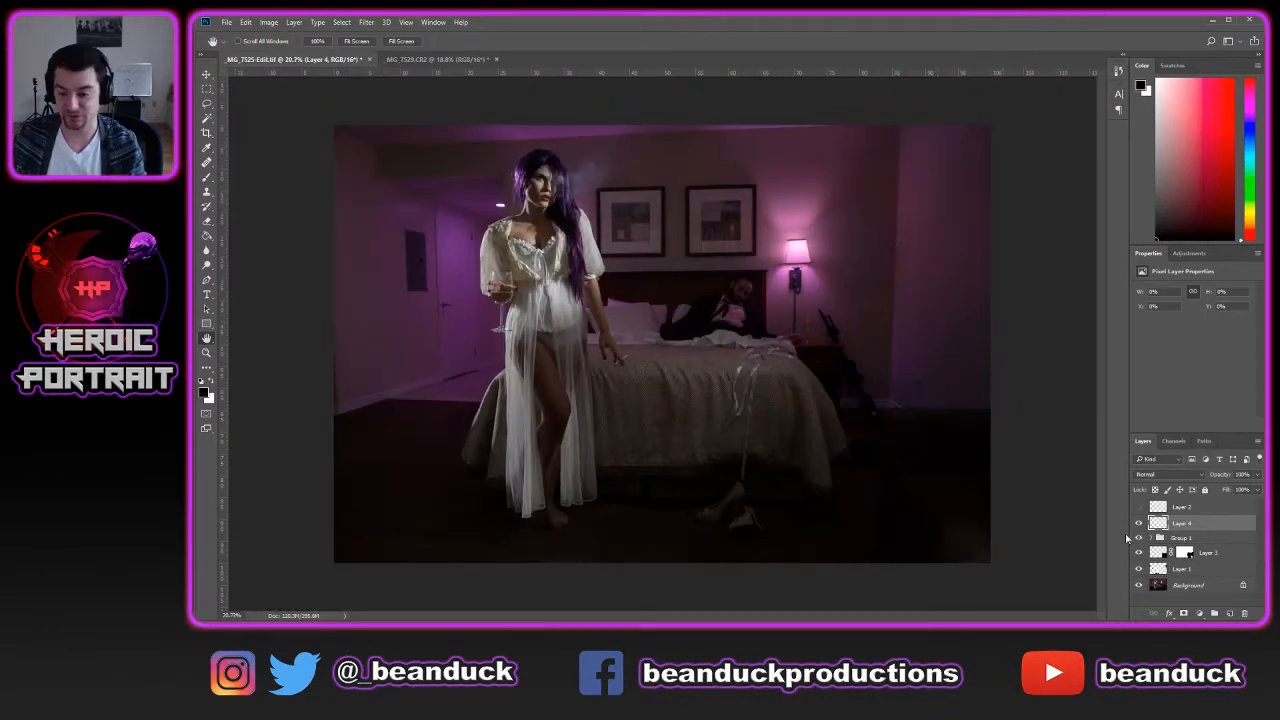
click(1138, 524)
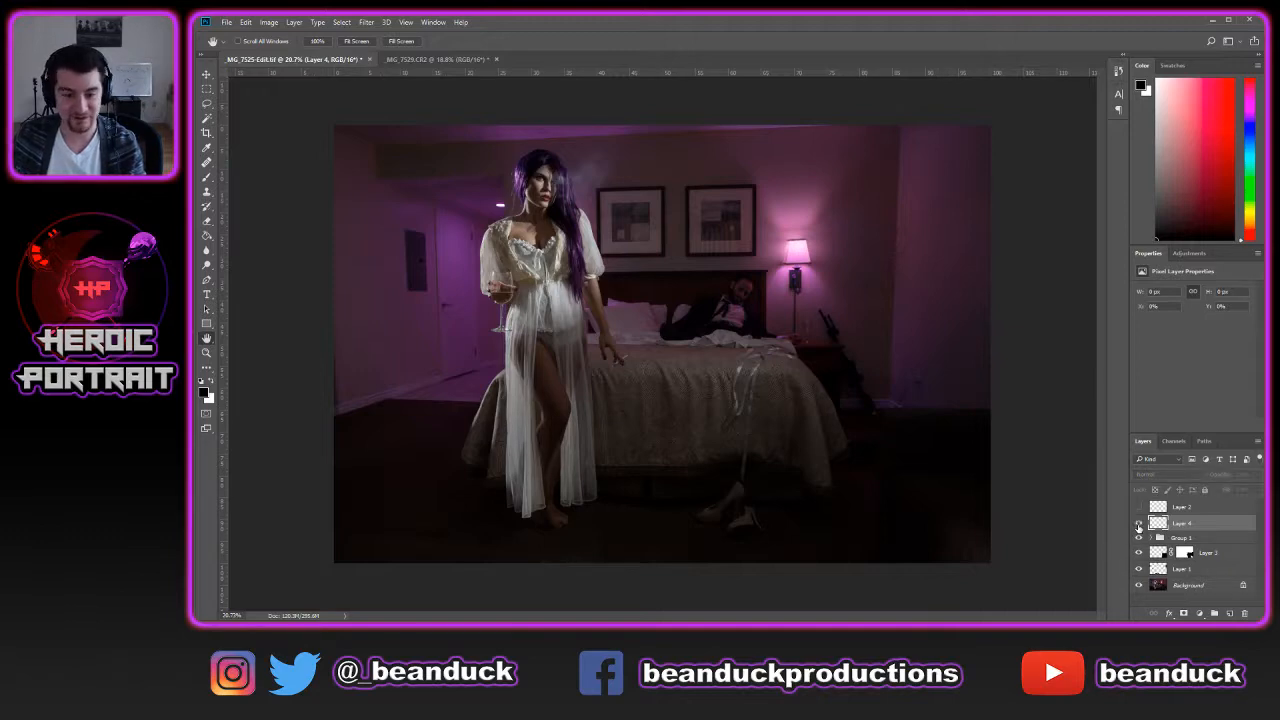
click(1138, 524)
click(1138, 524)
click(1138, 524)
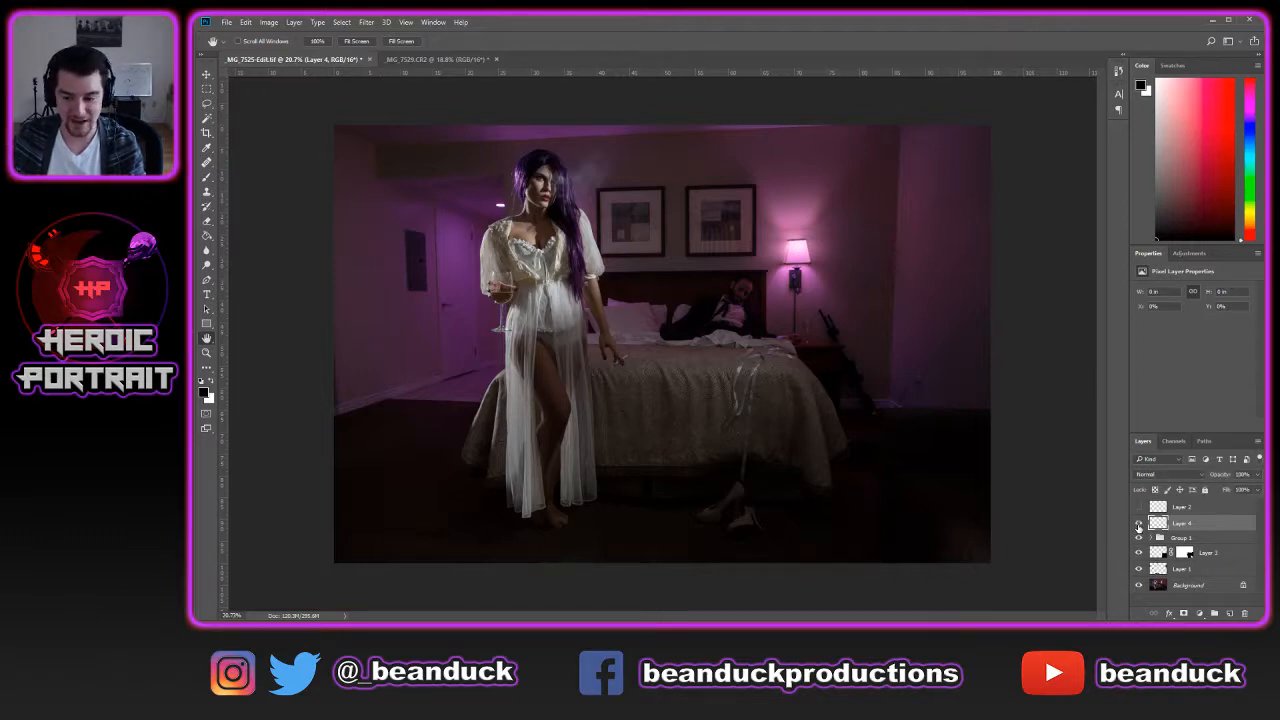
Add another empty layer above Layer 4 and rename Layer 4 as Dodging
scroll(515, 400, up, 6)
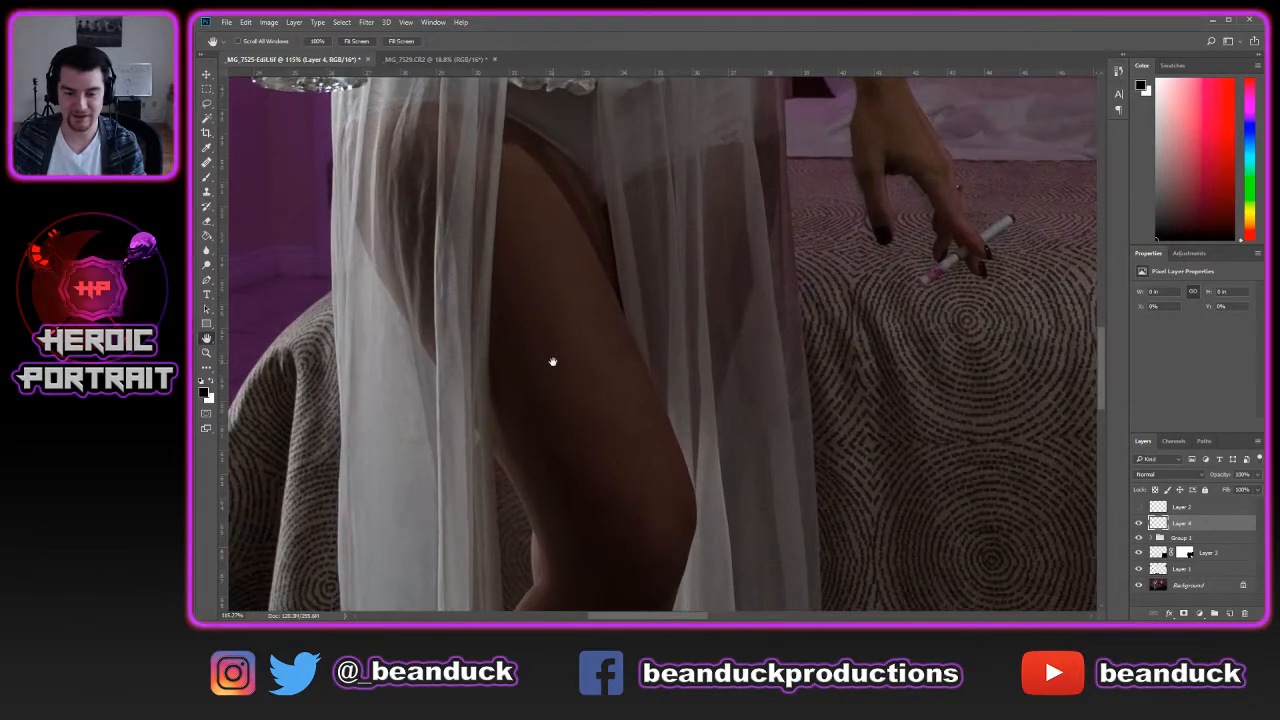
scroll(552, 361, down, 1)
click(1230, 612)
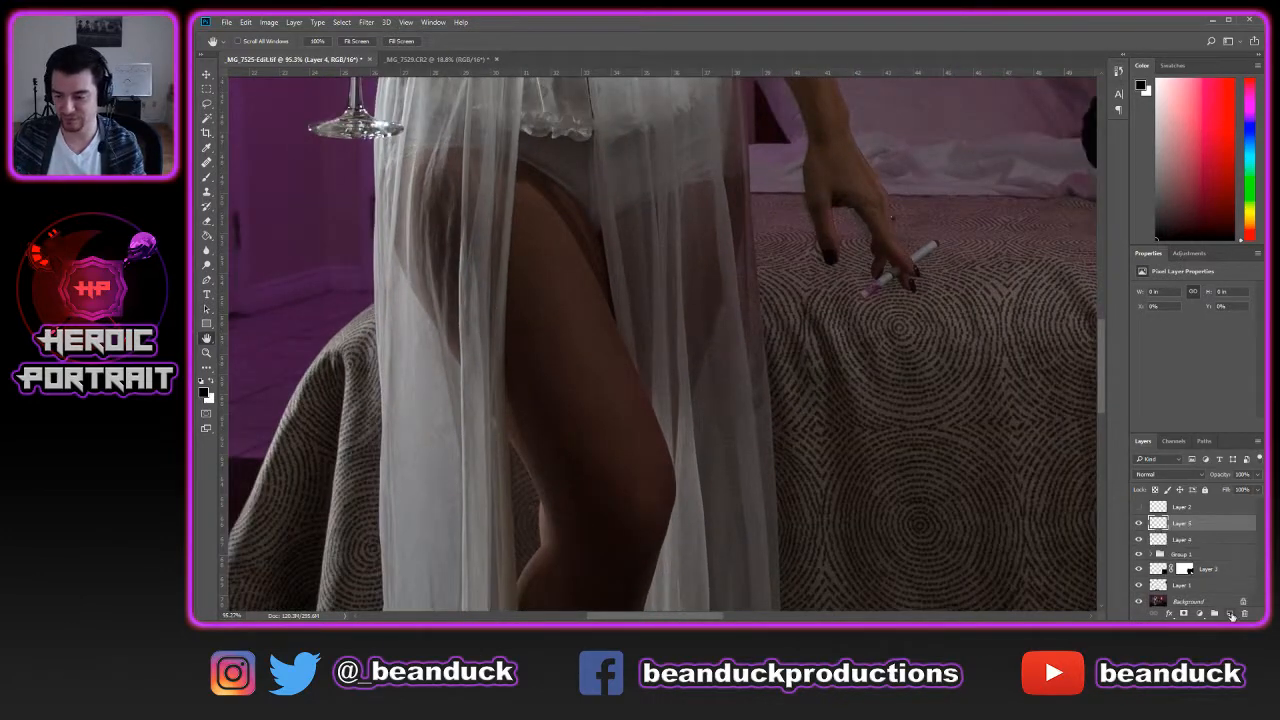
click(1204, 540)
double_click(1184, 539)
text(Dodge)
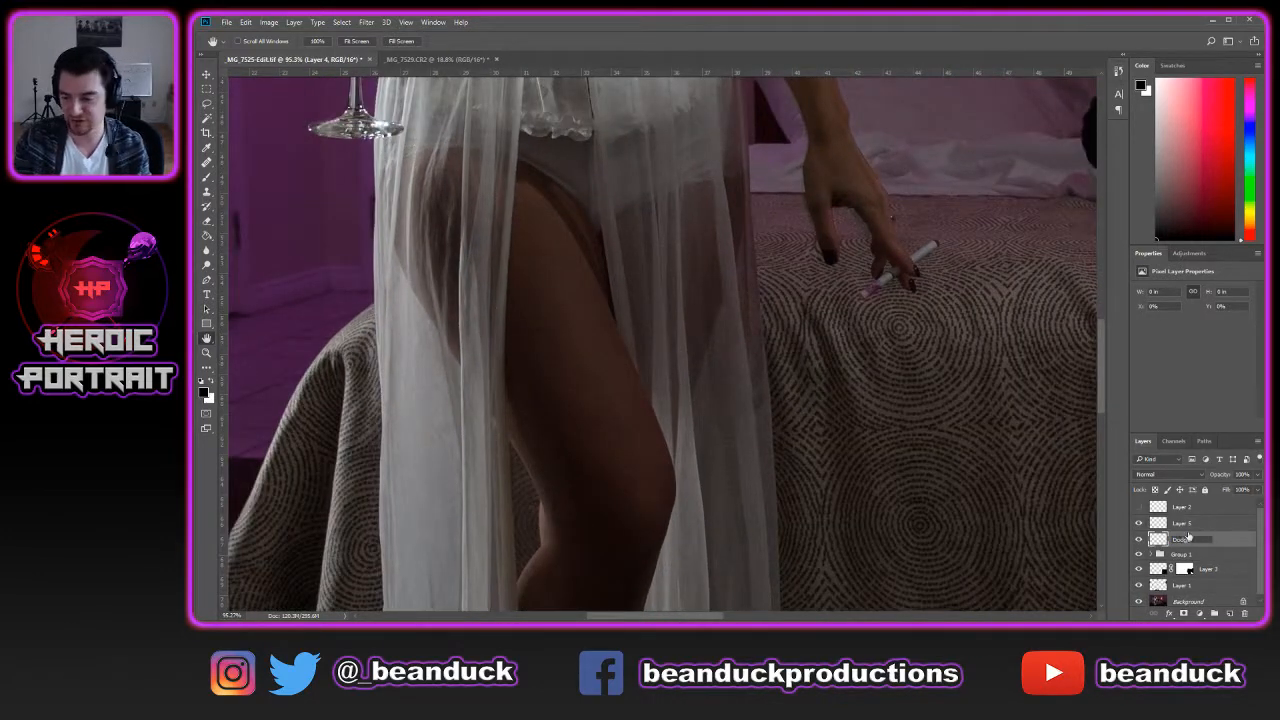
text(ing)
key(Return)
Rename the new empty layer above Dodging as Burning
click(1177, 524)
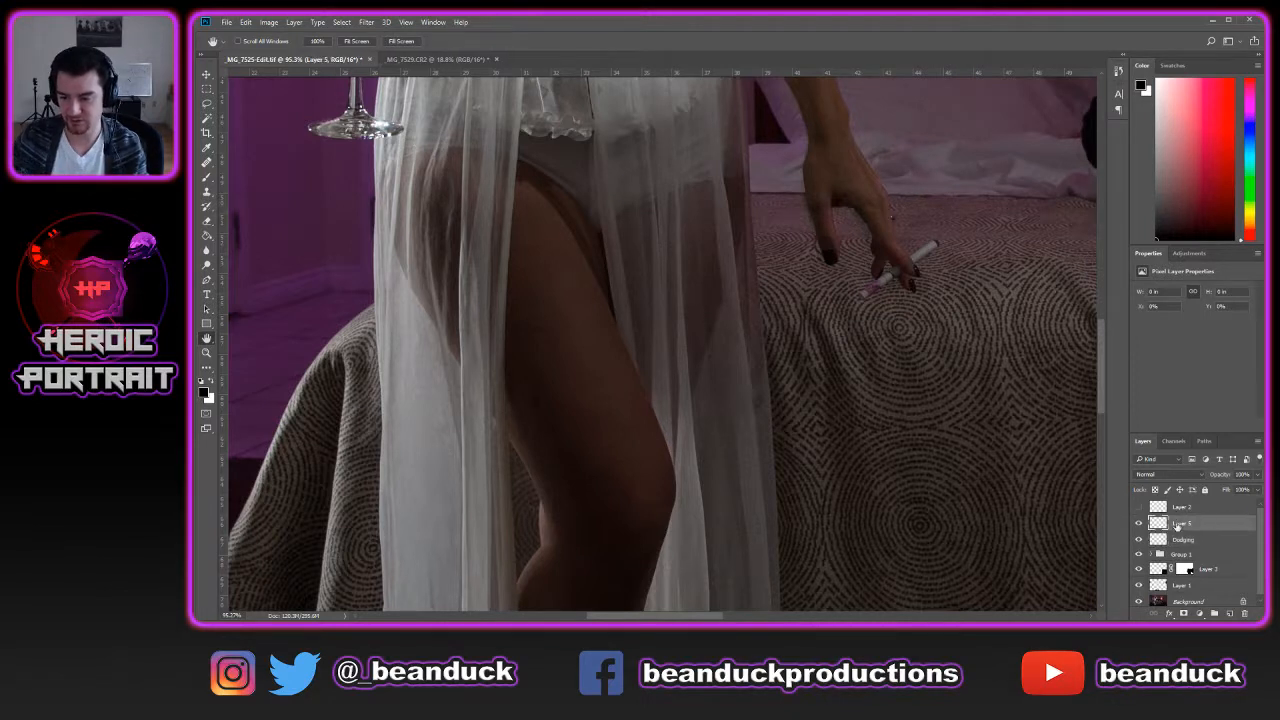
double_click(1180, 523)
text(Bu)
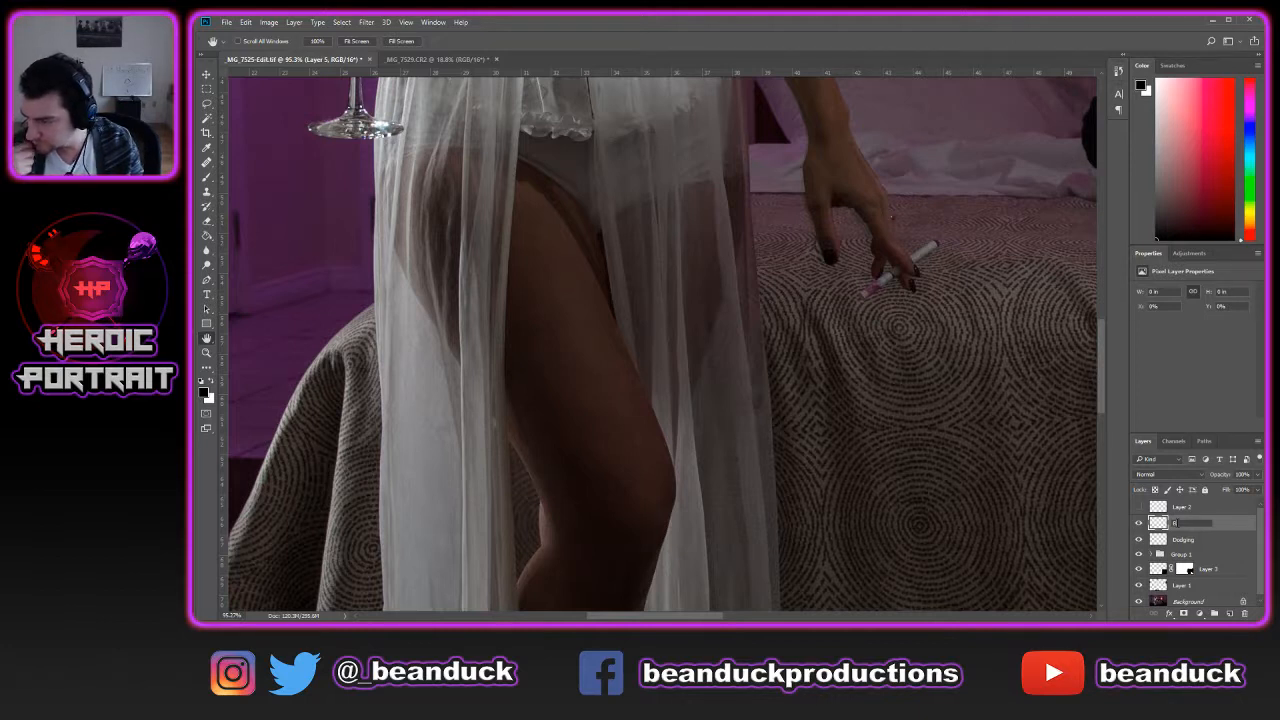
text(urning)
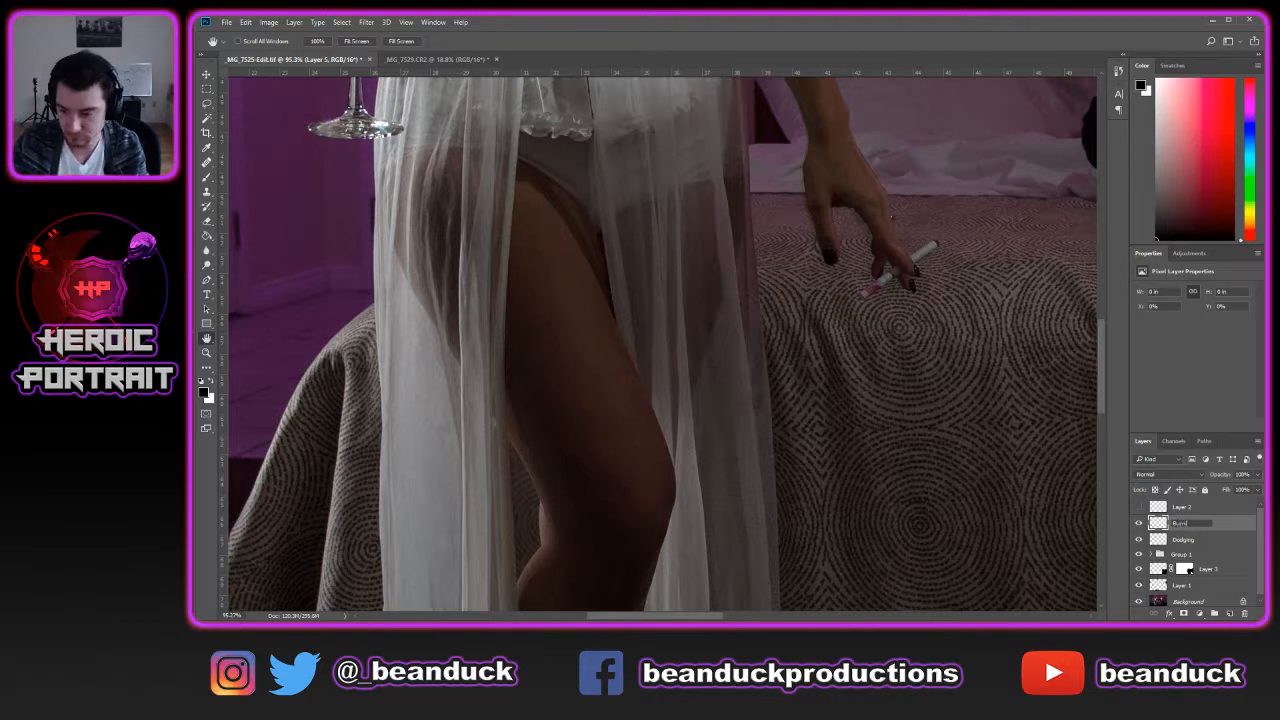
key(Return)
Group the Burning and Dodging layers together and name the group Dodge Burn
shift+click(1168, 540)
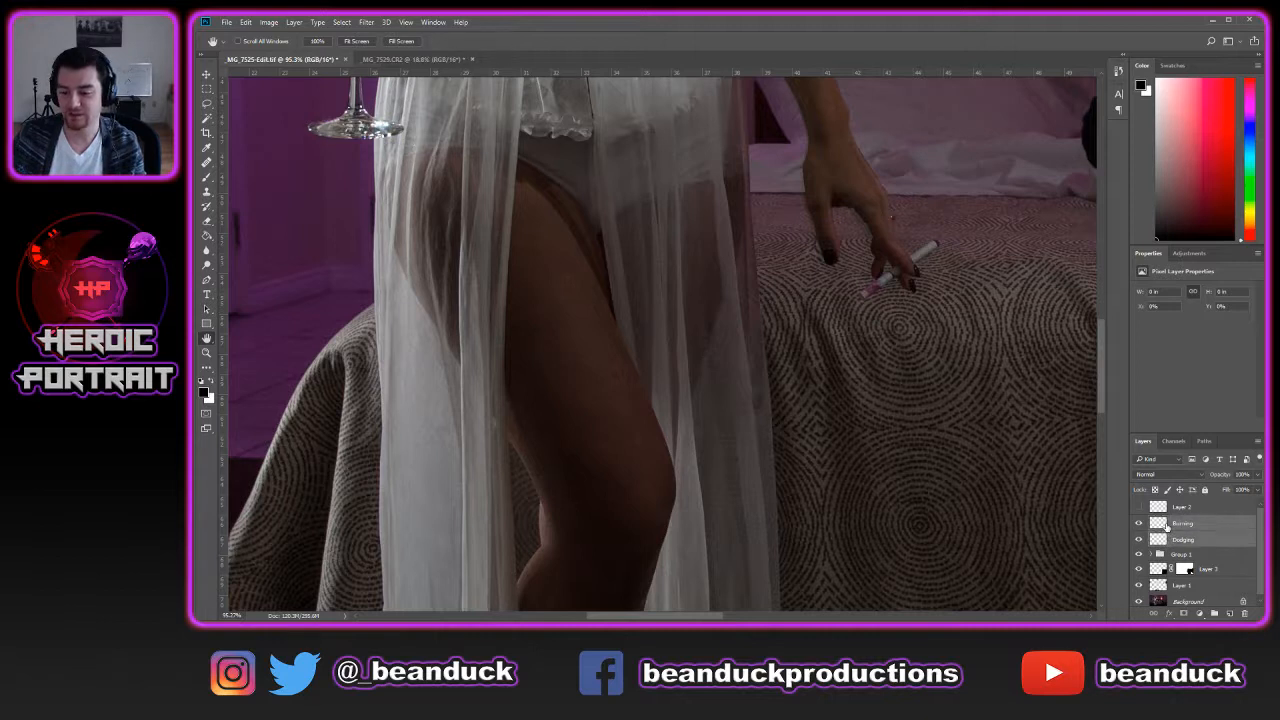
key(ctrl+g)
click(1158, 521)
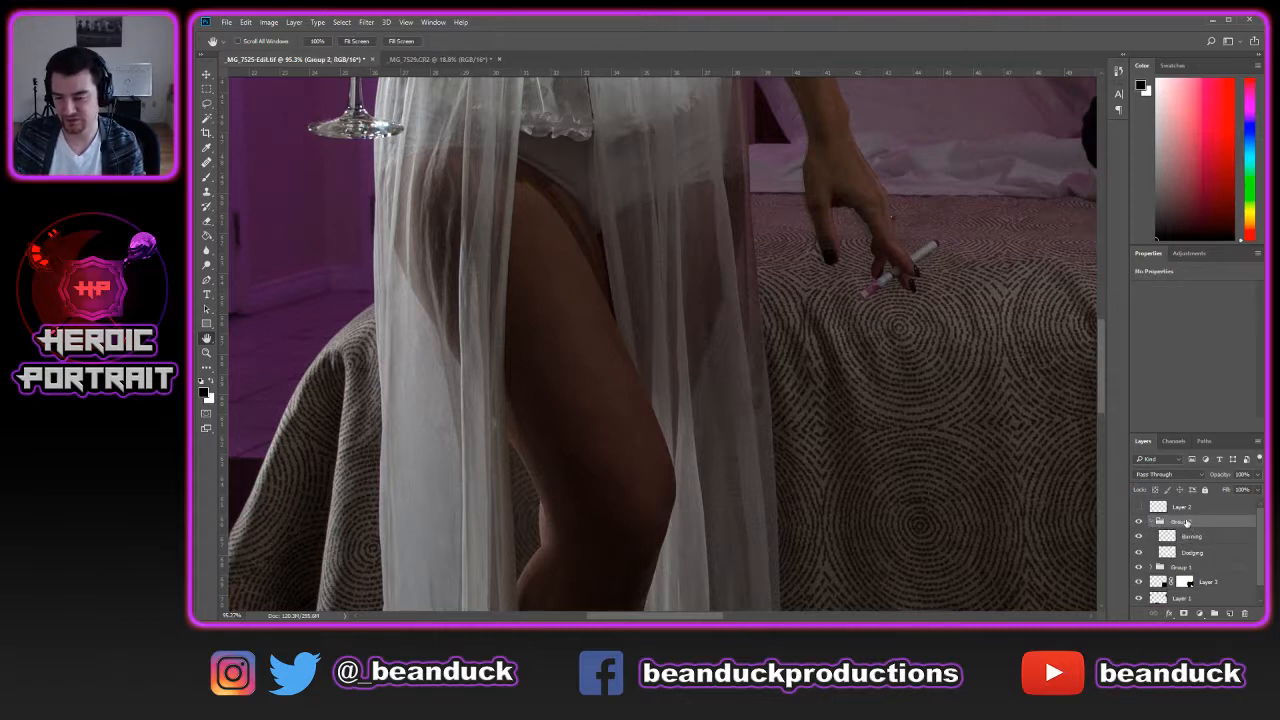
double_click(1182, 521)
text(Dodge Burn)
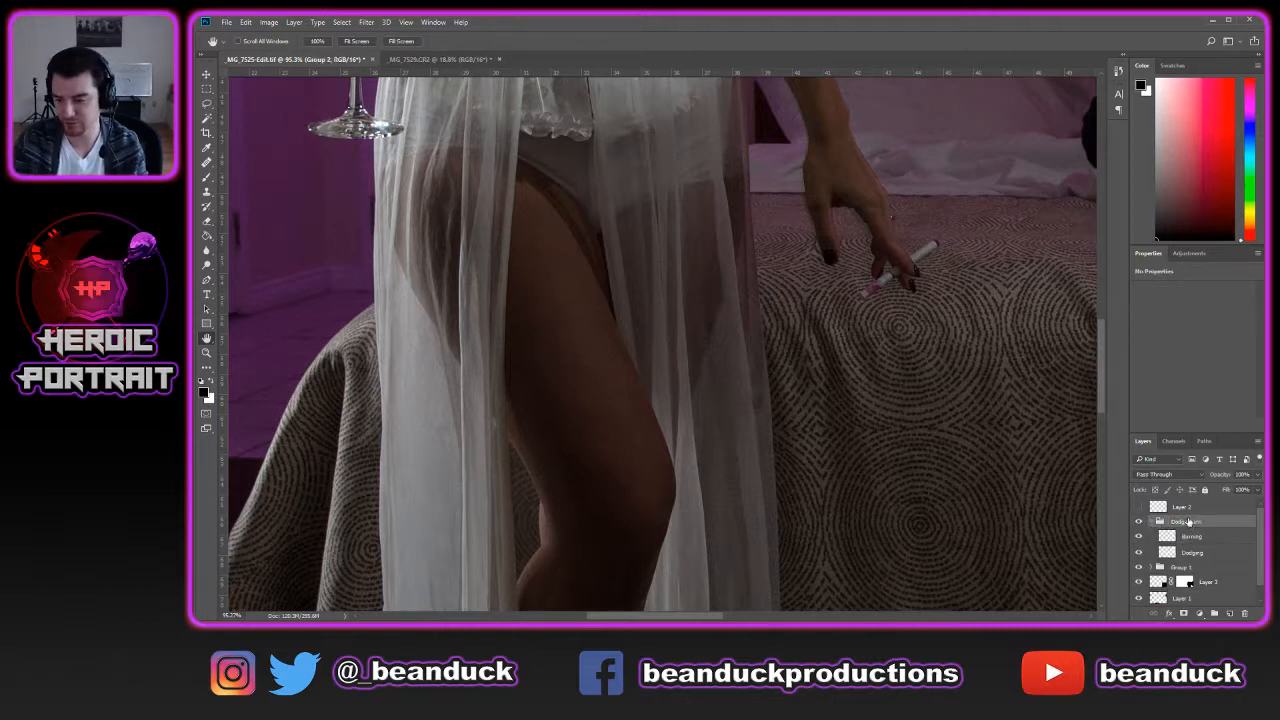
Rename Group 1, below the Dodge Burn group, as Adjustments
key(Return)
double_click(1180, 567)
text(A)
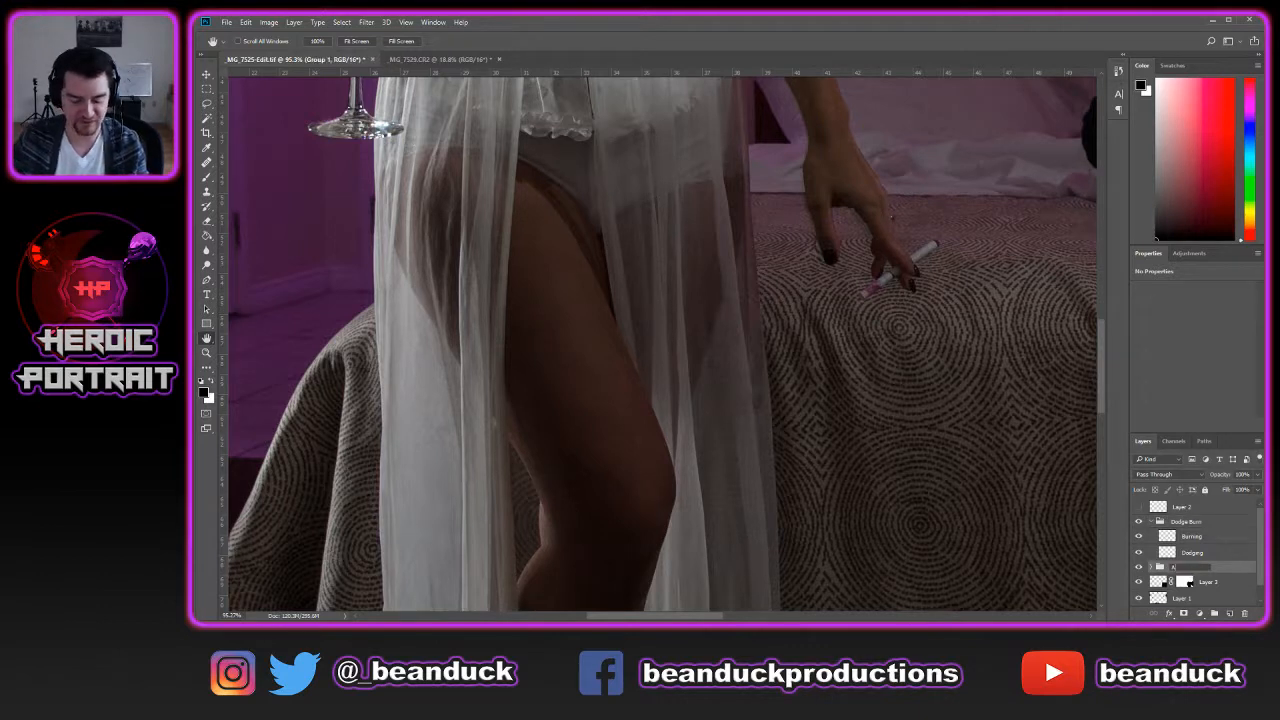
text(djustments)
key(Return)
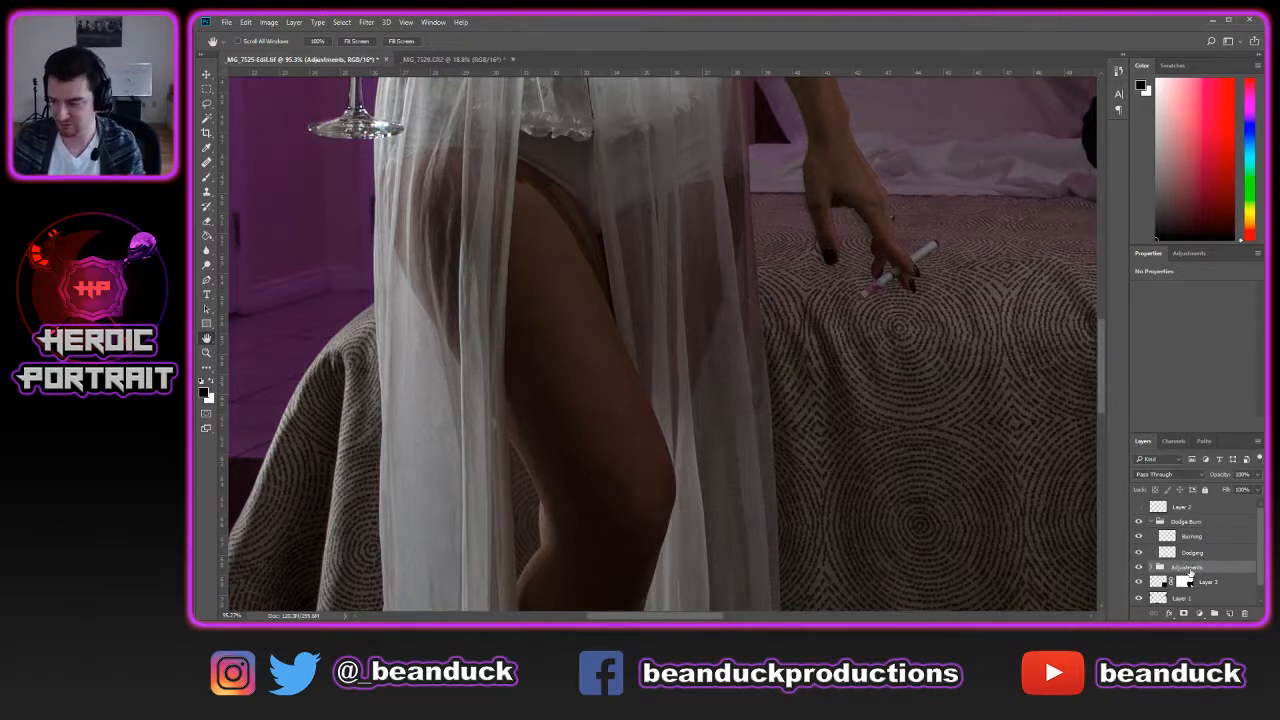
Move the Dodging layer above the Burning layer inside the Dodge Burn group
click(1193, 554)
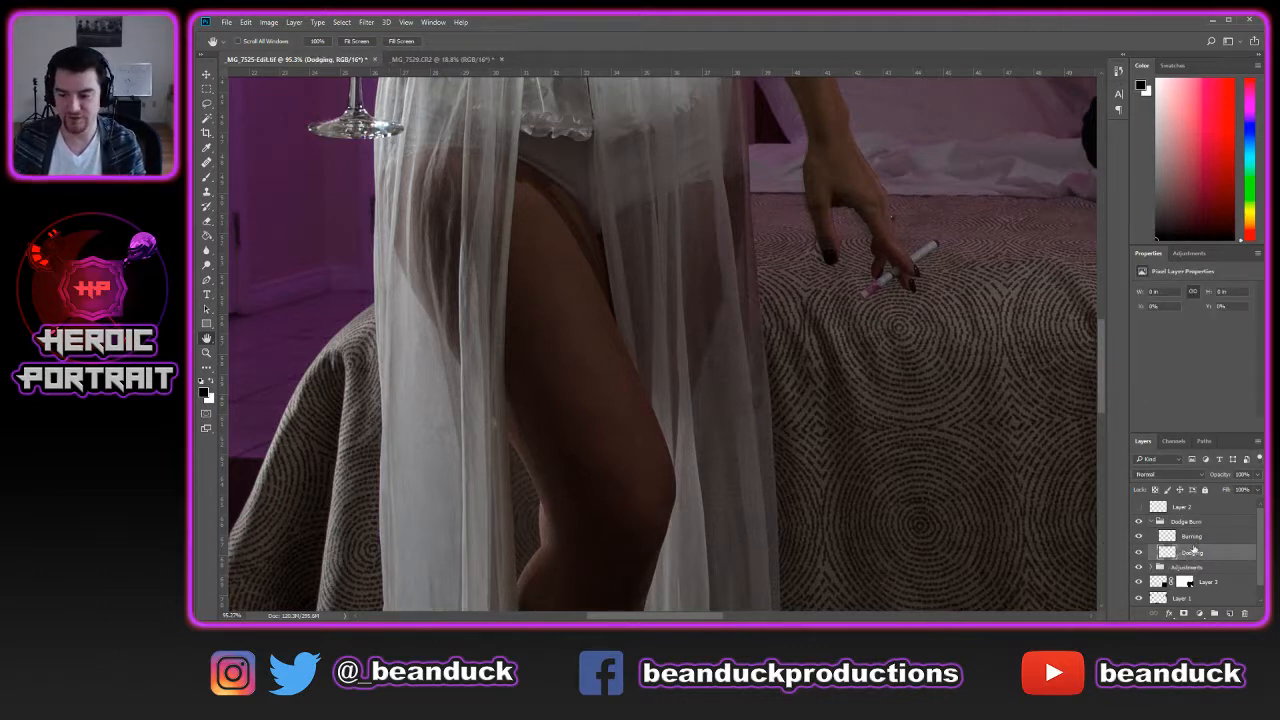
drag(1193, 552, 1193, 538)
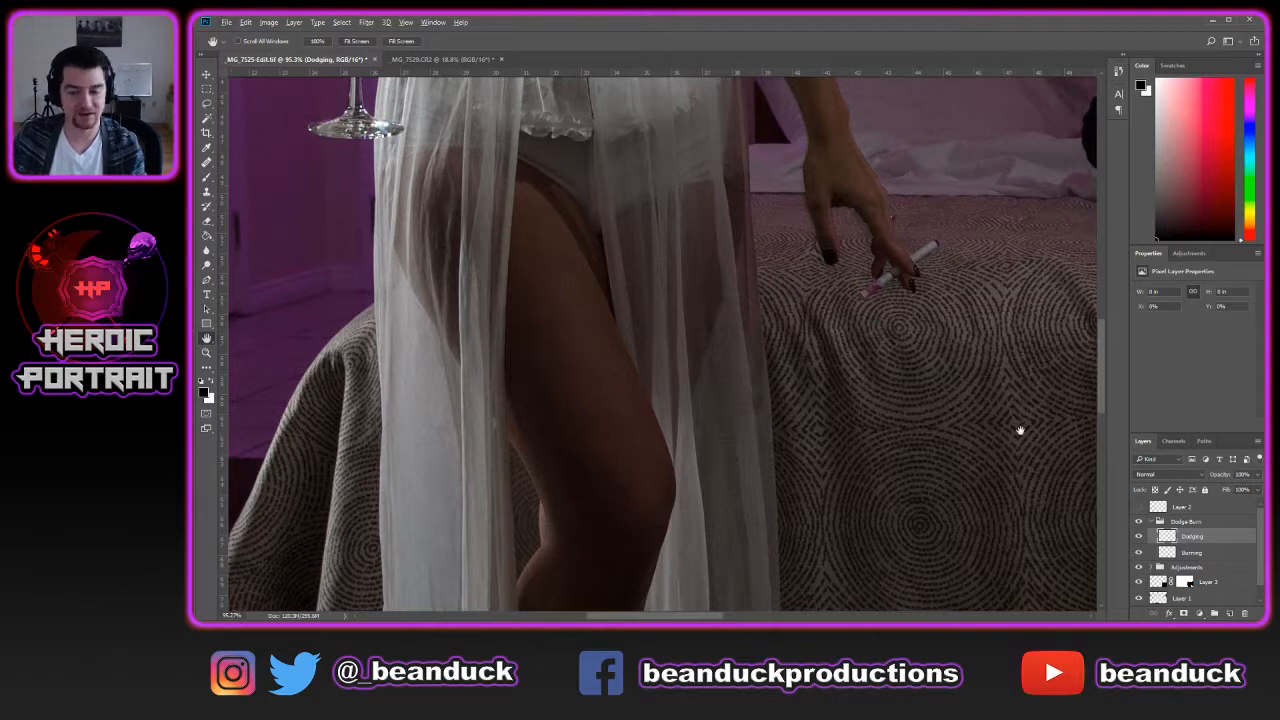
key(alt+e)
key(Escape)
key(e)
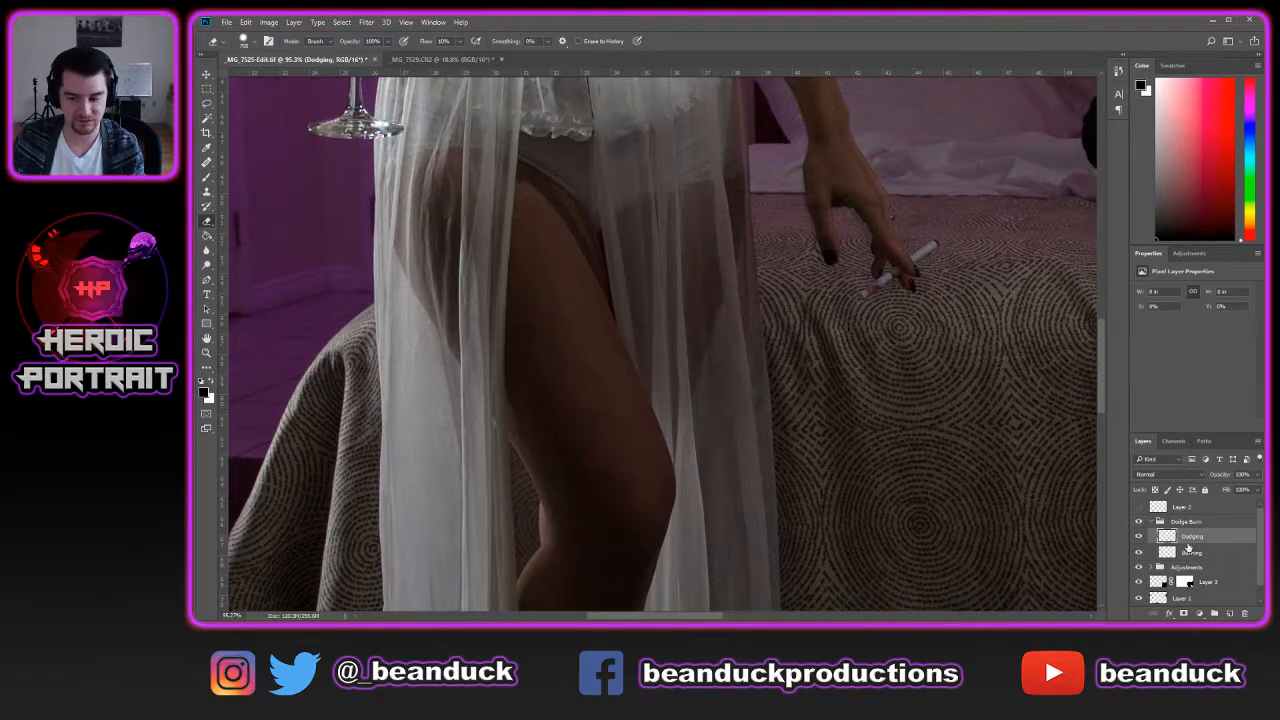
Switch to the Brush tool on the Burning layer and sample the dark skin tone from the woman's thigh
click(1192, 552)
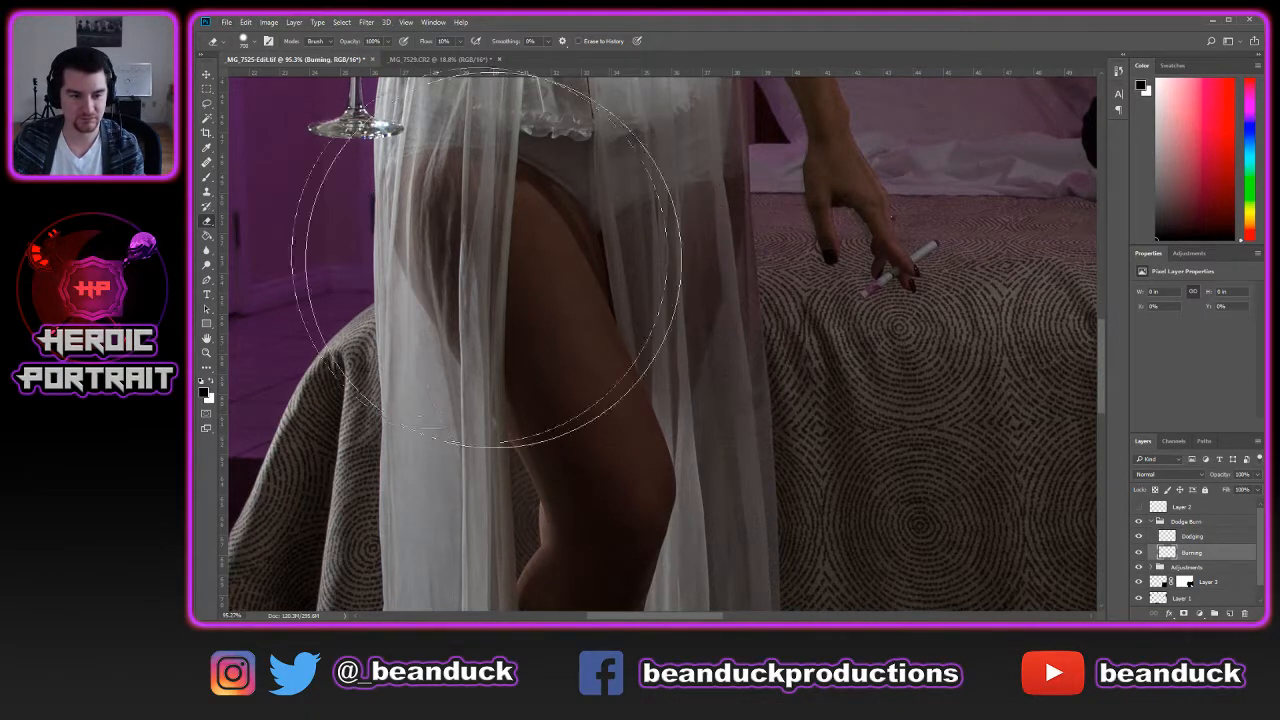
key(a)
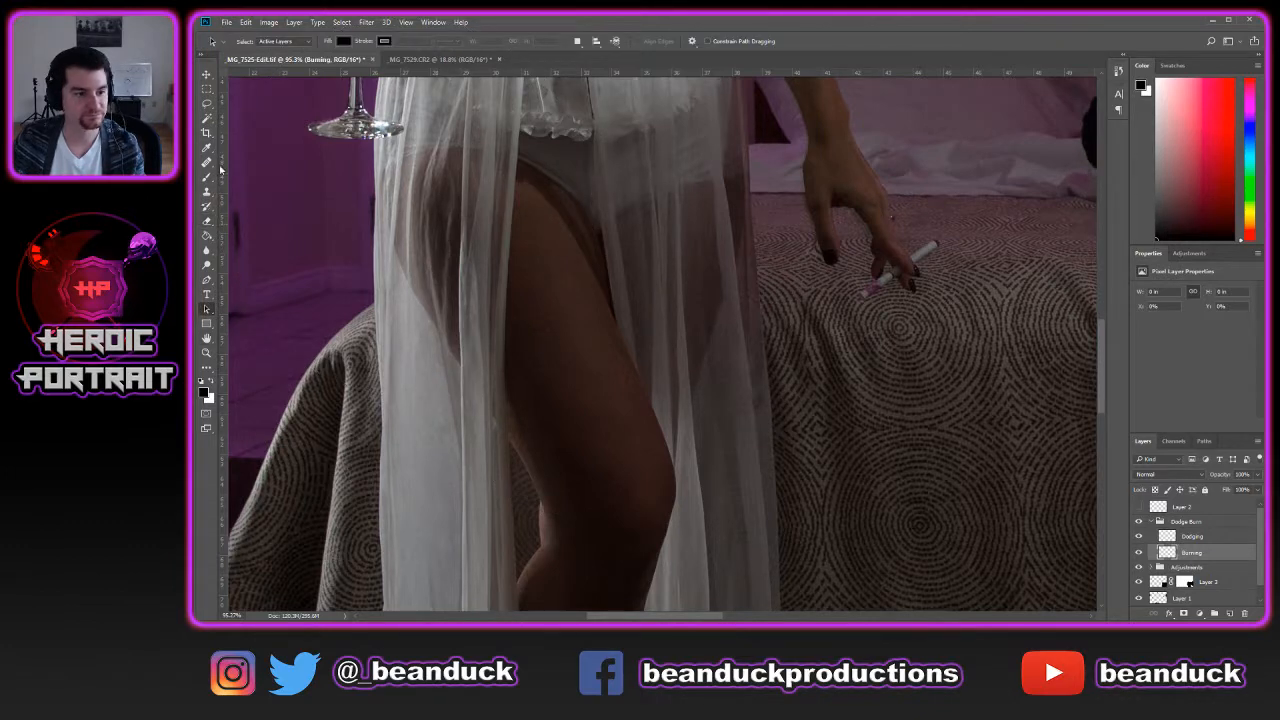
click(208, 178)
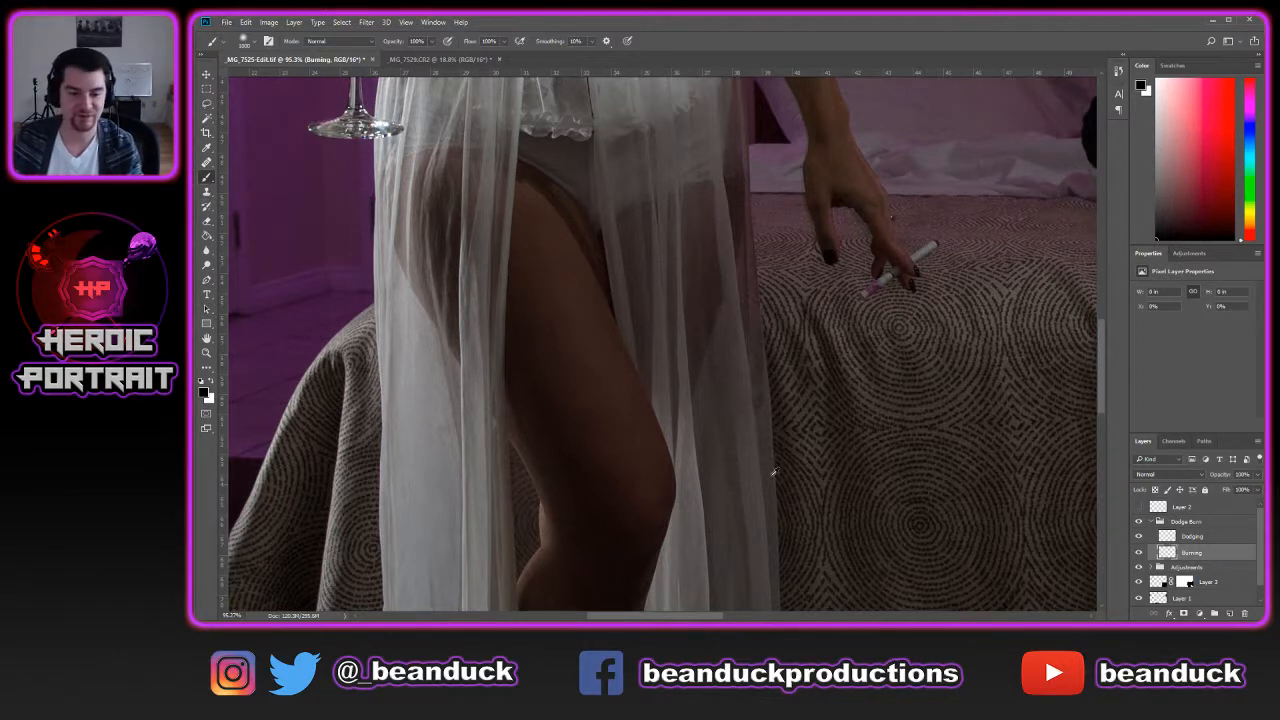
alt+click(612, 376)
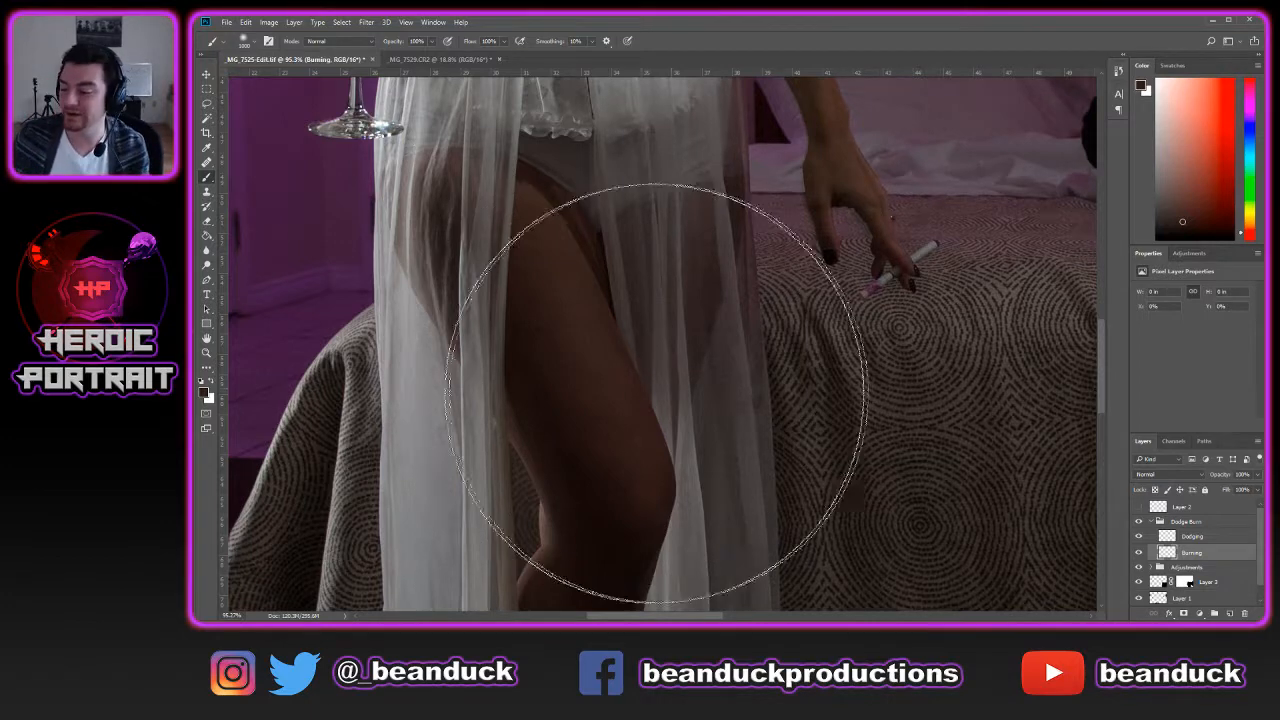
Lighten the foreground colour to the pale skin tint #ffe1d5
scroll(573, 320, down, 3)
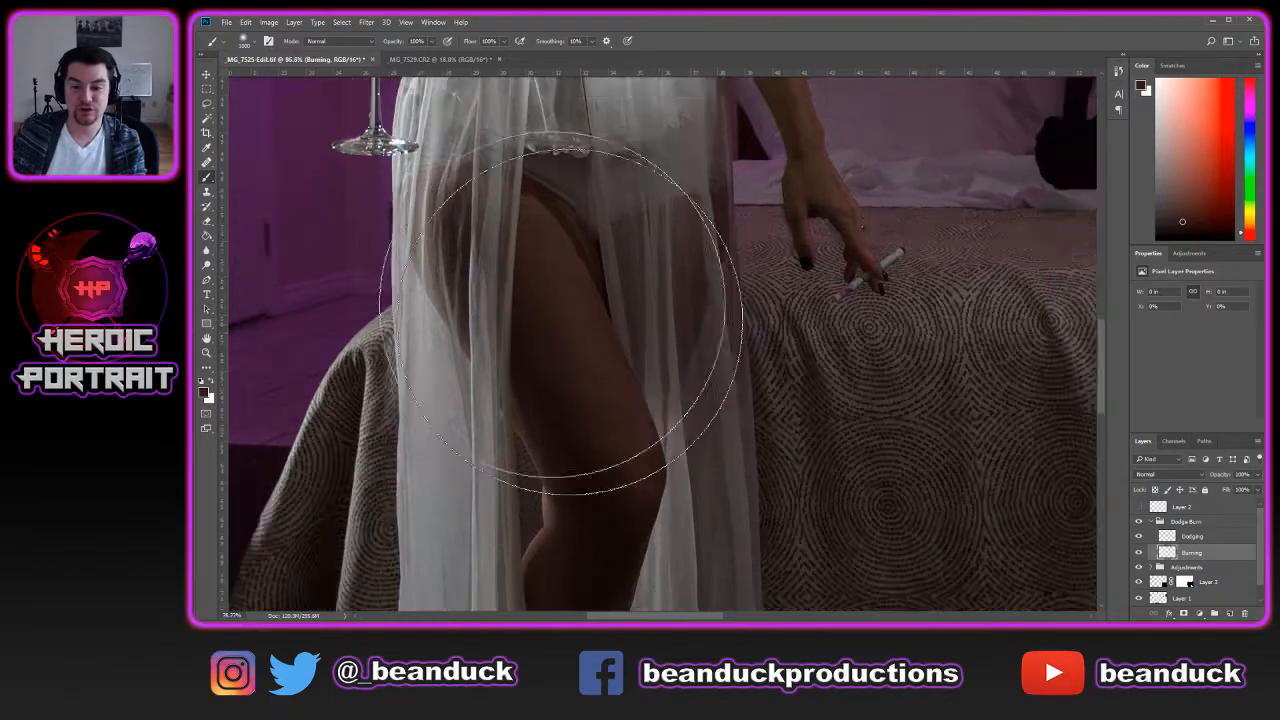
scroll(575, 319, up, 3)
scroll(700, 314, down, 1)
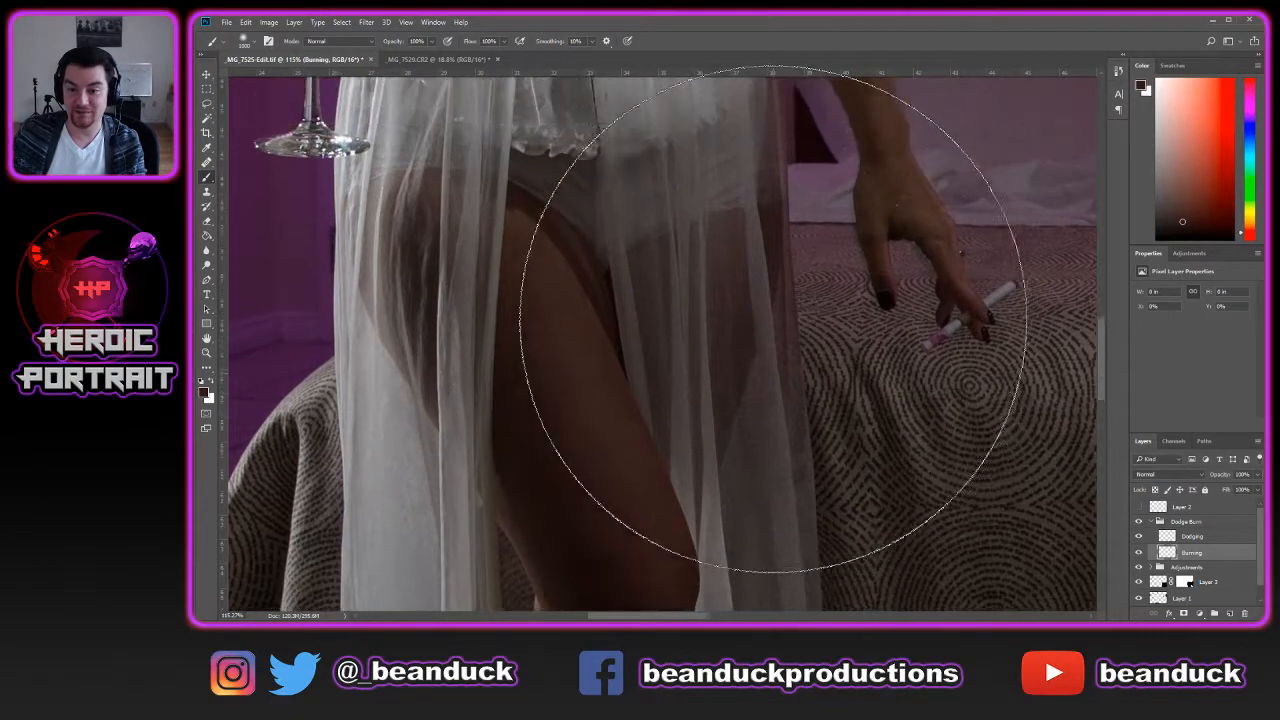
scroll(796, 316, up, 1)
scroll(796, 314, up, 1)
scroll(796, 314, down, 2)
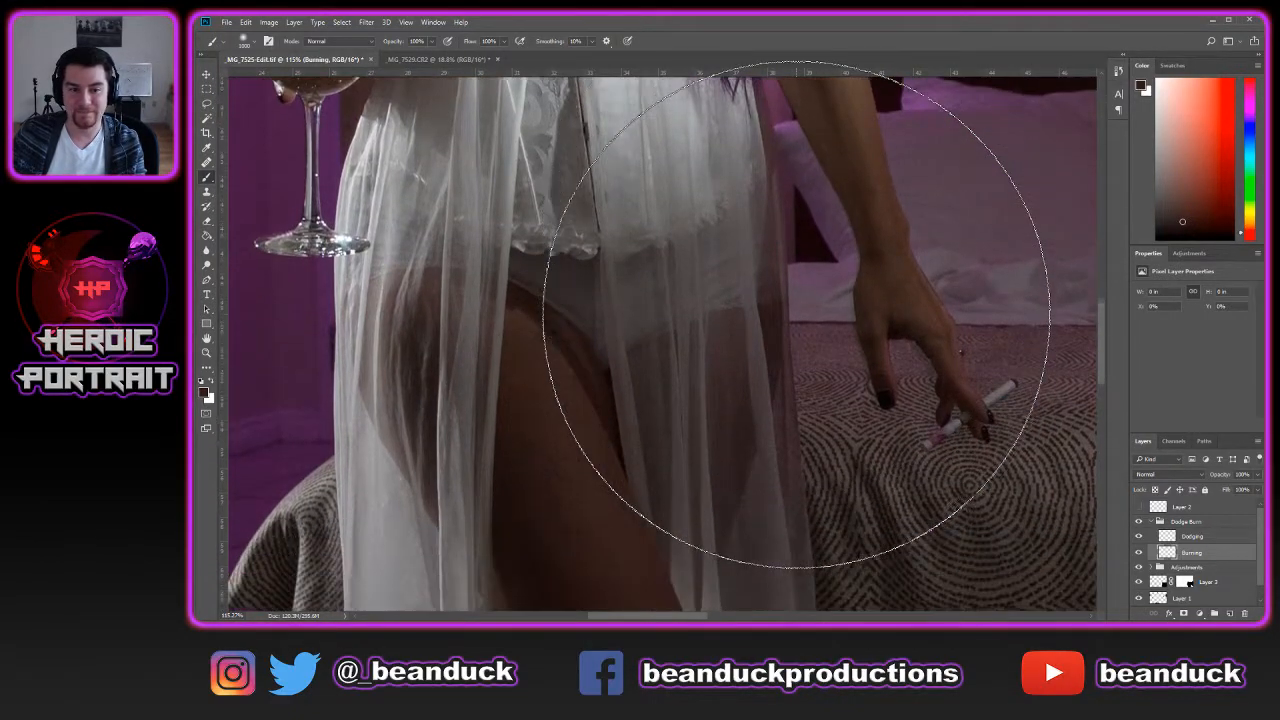
scroll(796, 314, down, 1)
click(204, 392)
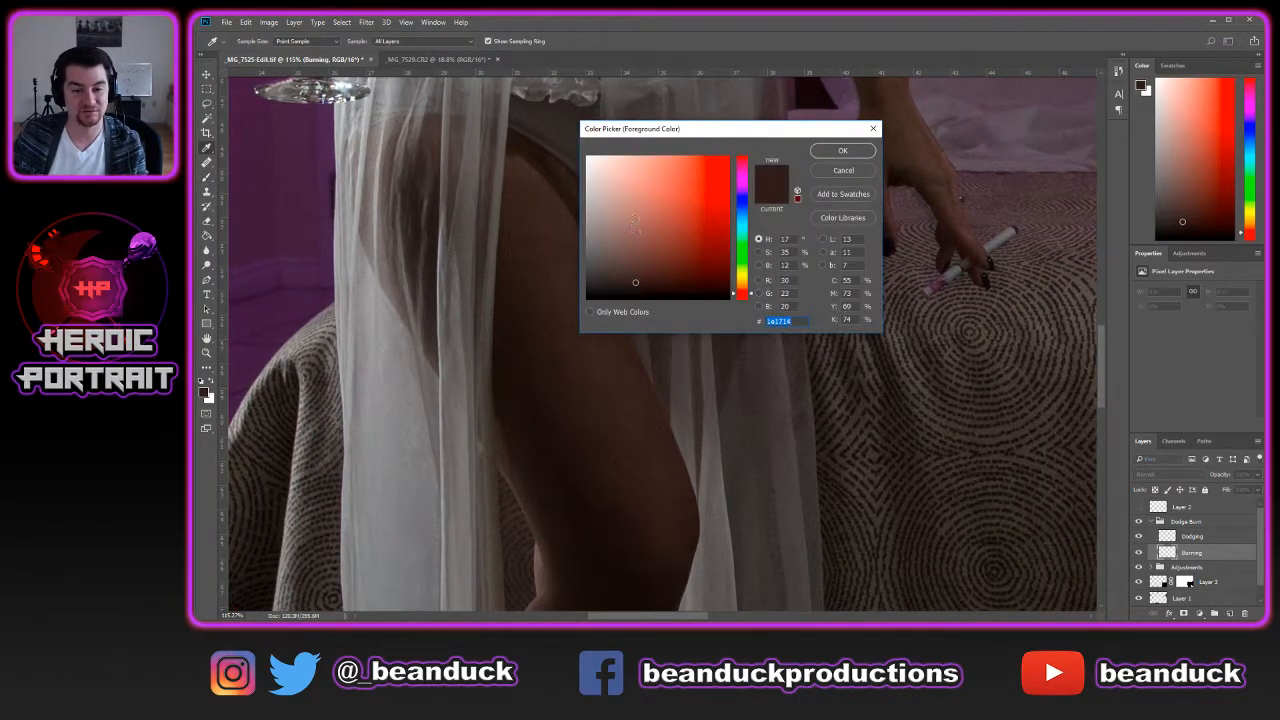
drag(634, 222, 609, 140)
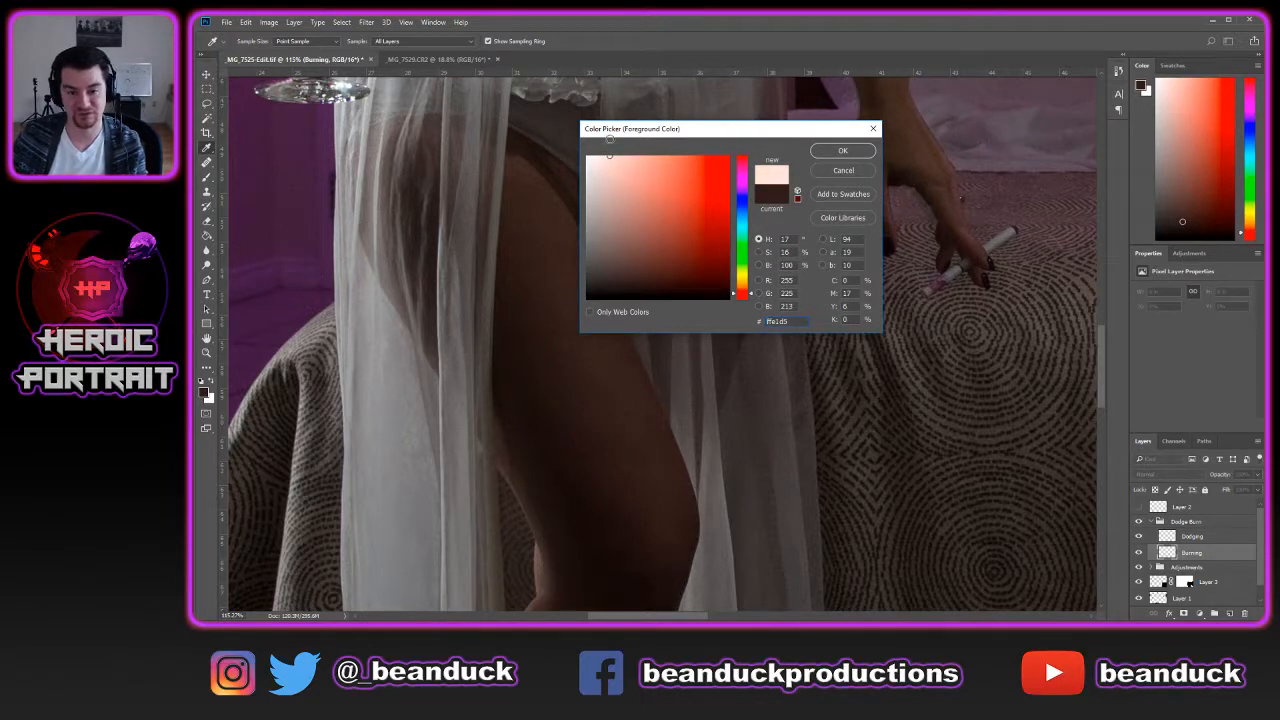
click(843, 151)
Reduce the brush size until it fits within the width of the woman's thigh
key(b)
key(bracketleft)
key(bracketleft)
key(bracketleft)
key(bracketleft)
key(bracketleft)
key(bracketleft)
key(bracketleft)
key(bracketleft)
key(bracketleft)
key(bracketleft)
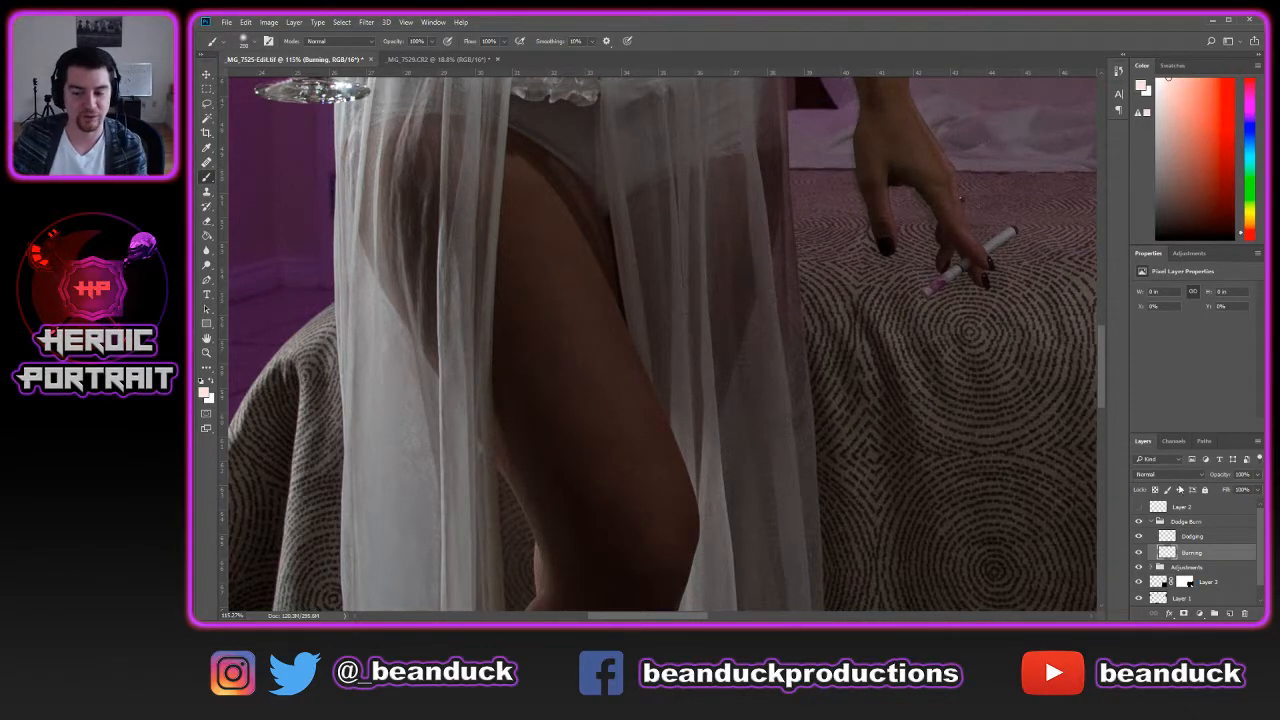
Make the Dodging layer active and shrink the brush further for work on the leg
click(1177, 475)
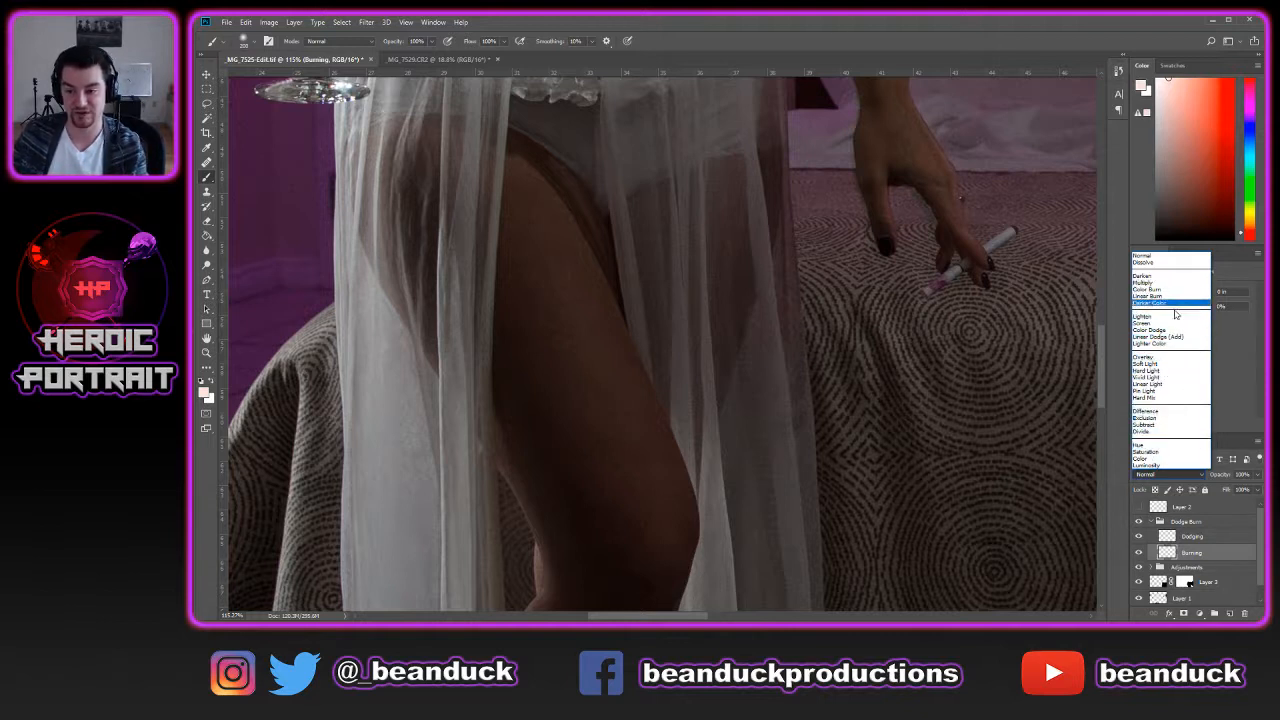
click(1218, 553)
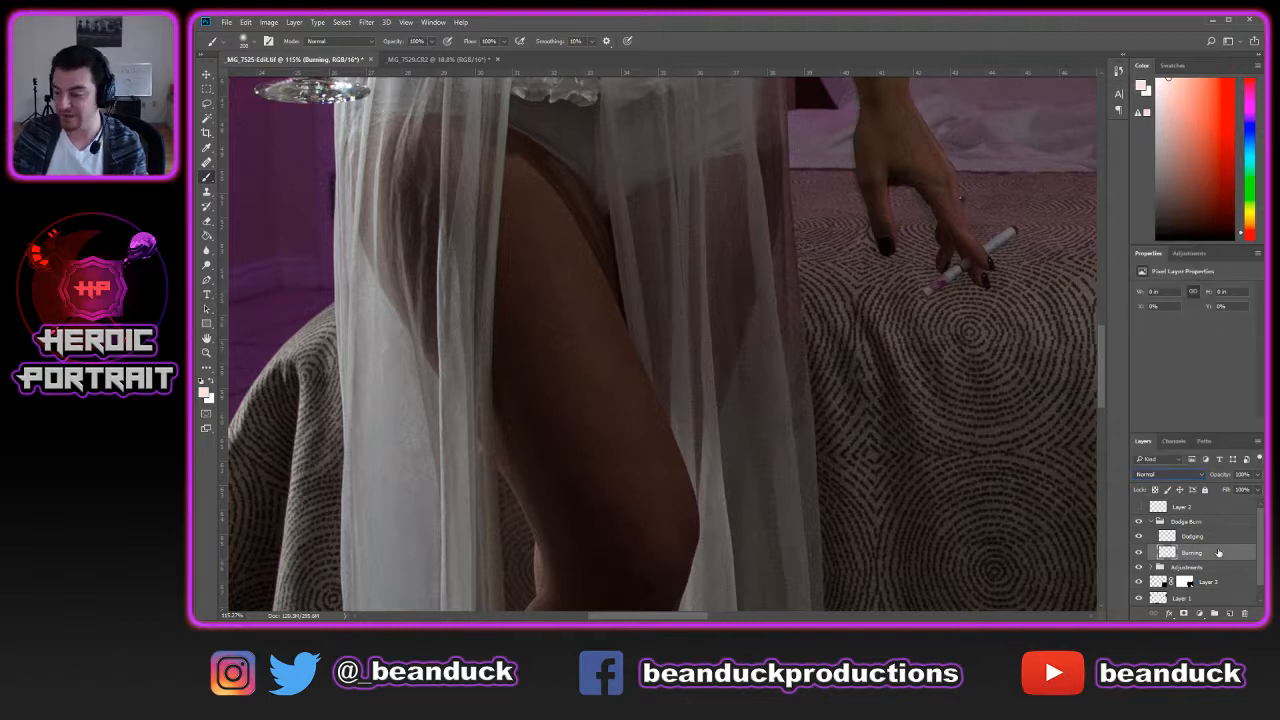
click(1222, 537)
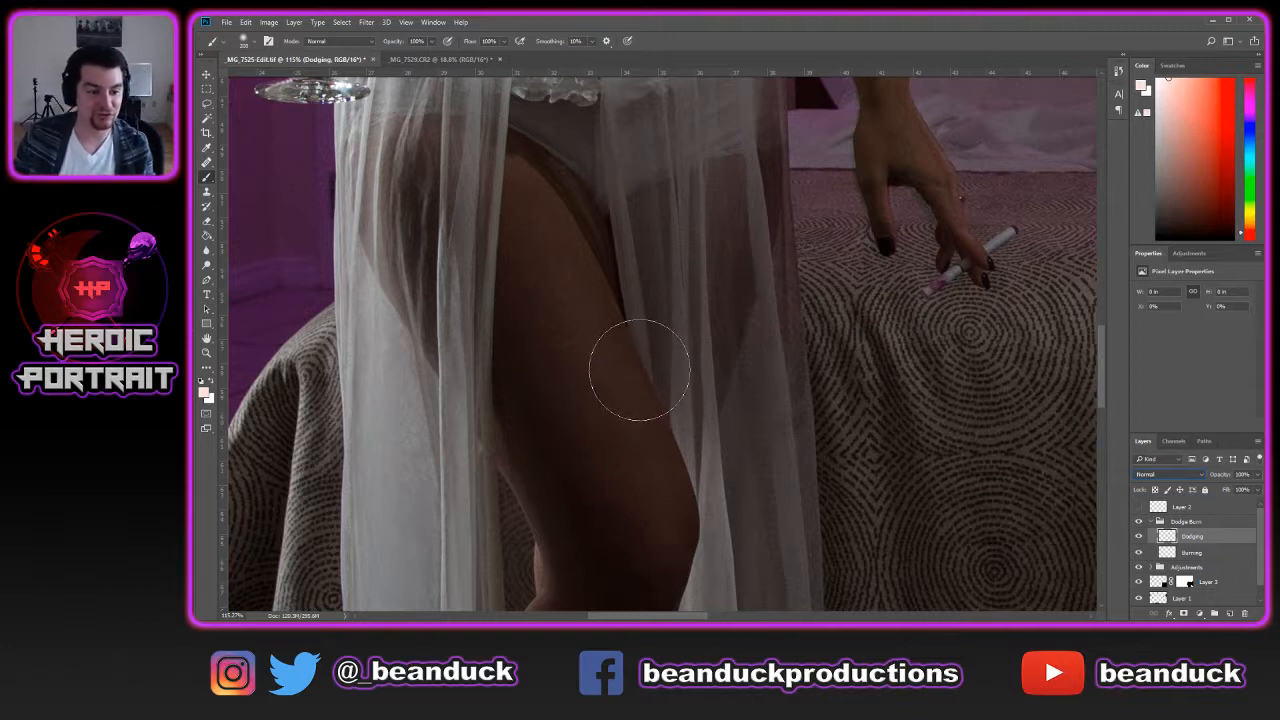
key(bracketleft)
key(bracketleft)
key(bracketleft)
key(bracketleft)
key(bracketleft)
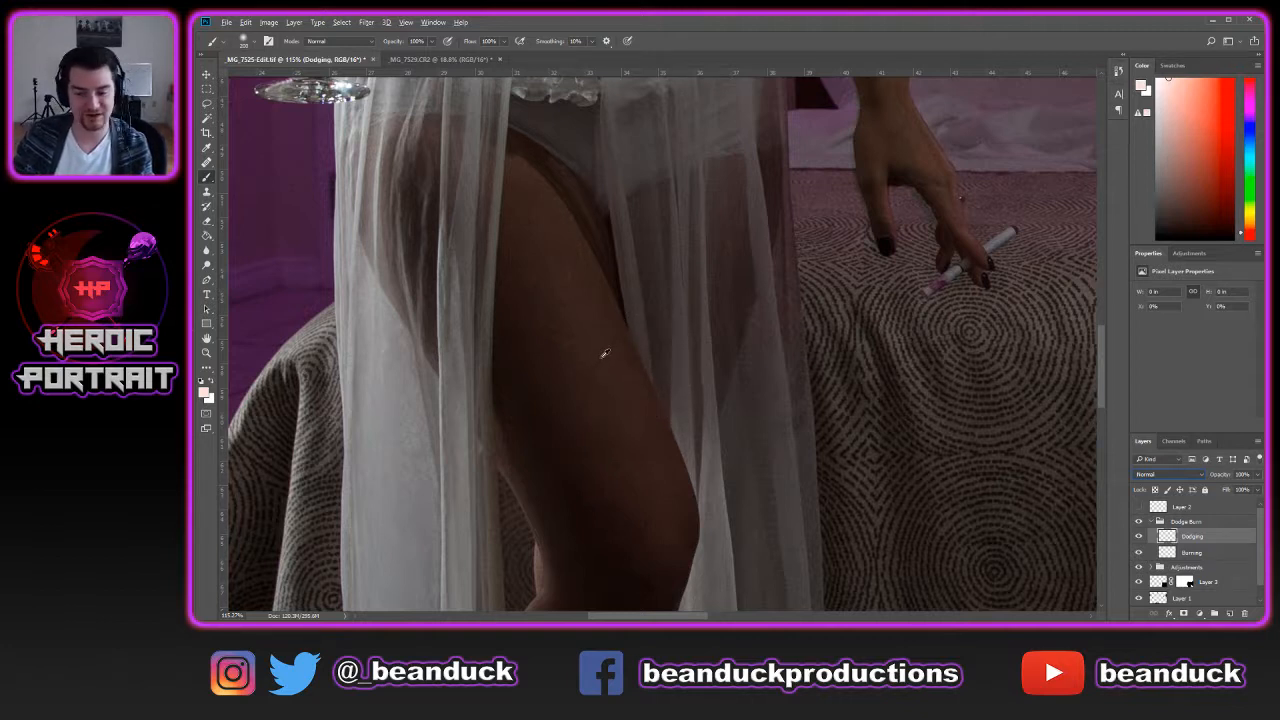
Set the foreground to a lightened version of the sampled thigh tone, #ffe0cd, and the brush flow to 2%
alt+click(604, 353)
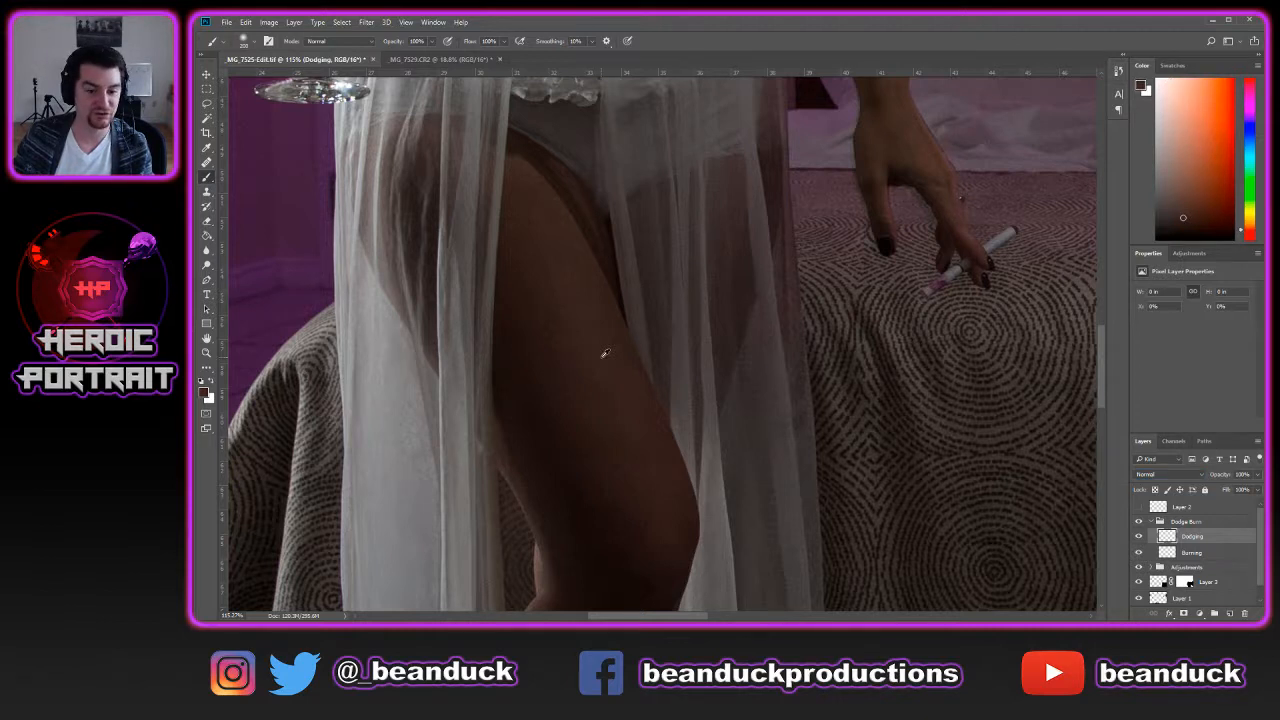
click(206, 391)
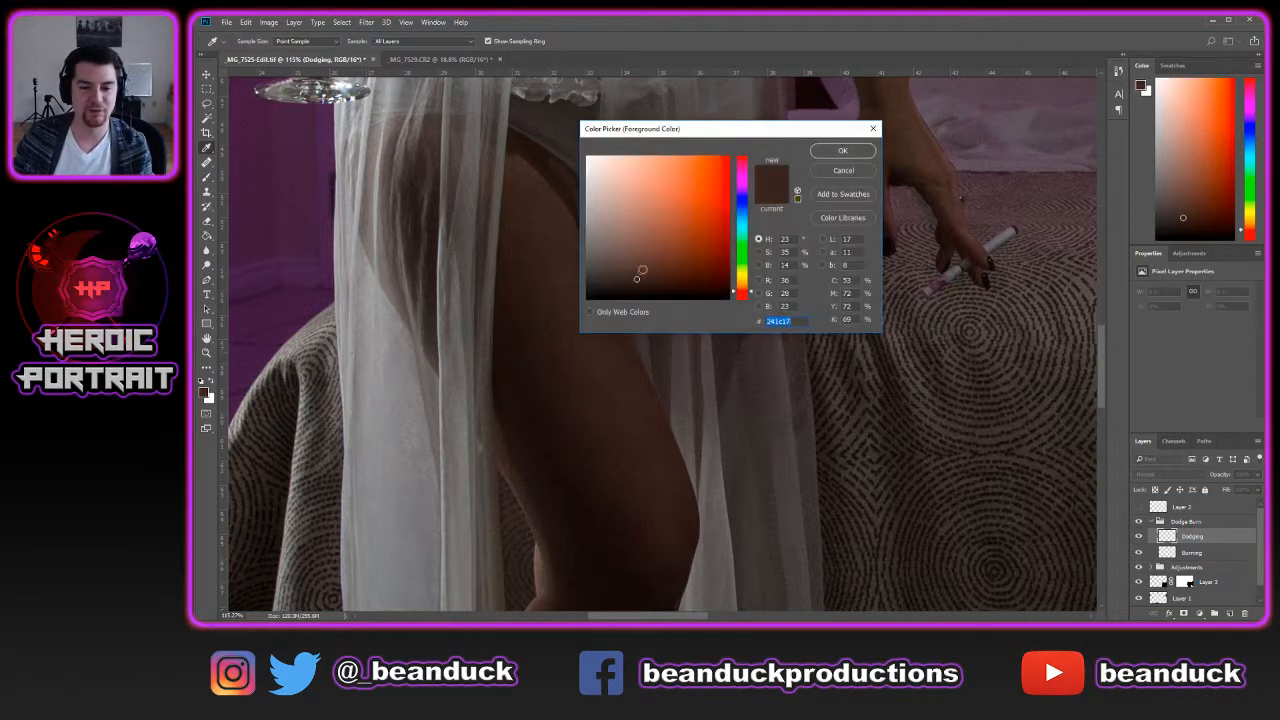
drag(642, 270, 618, 100)
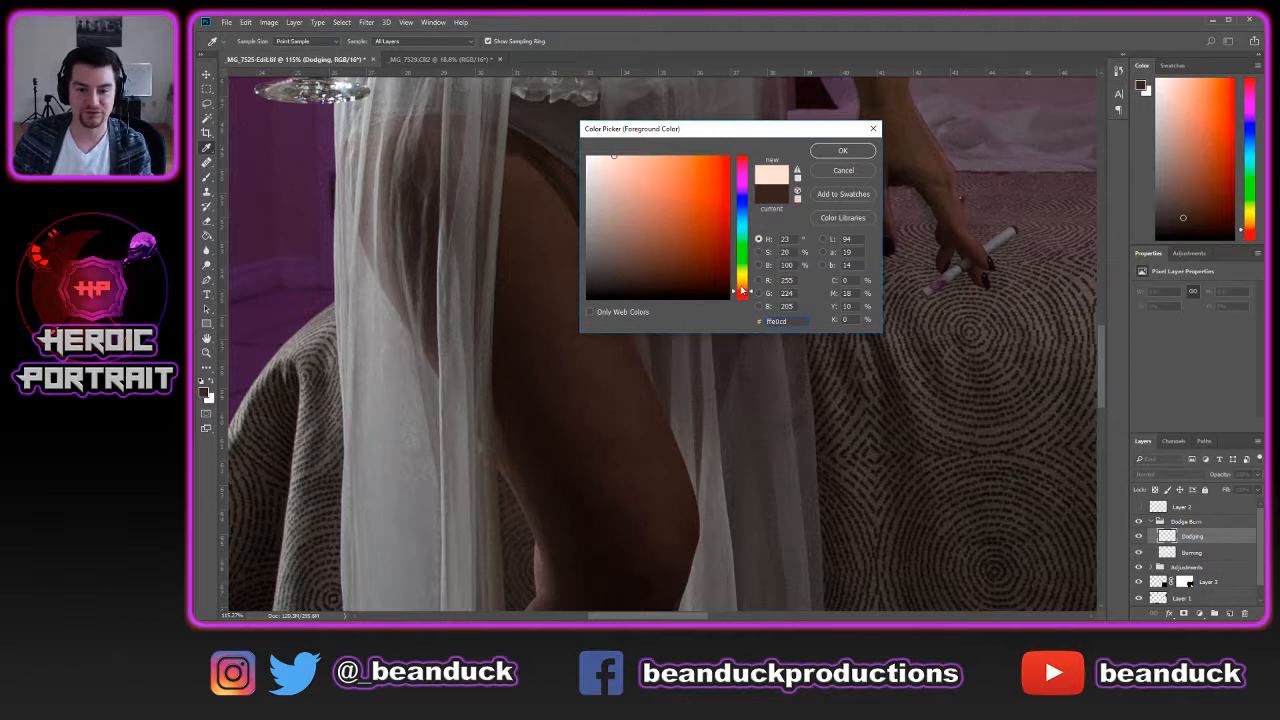
click(843, 151)
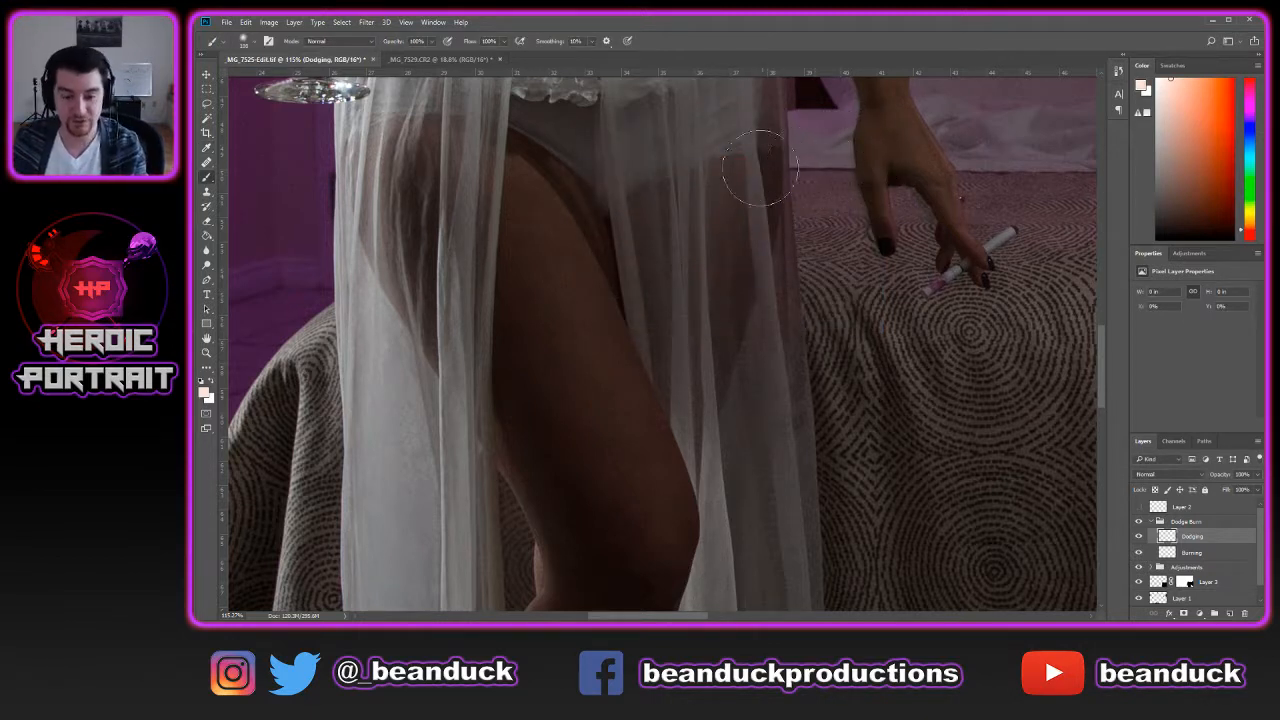
key(shift+0)
key(shift+2)
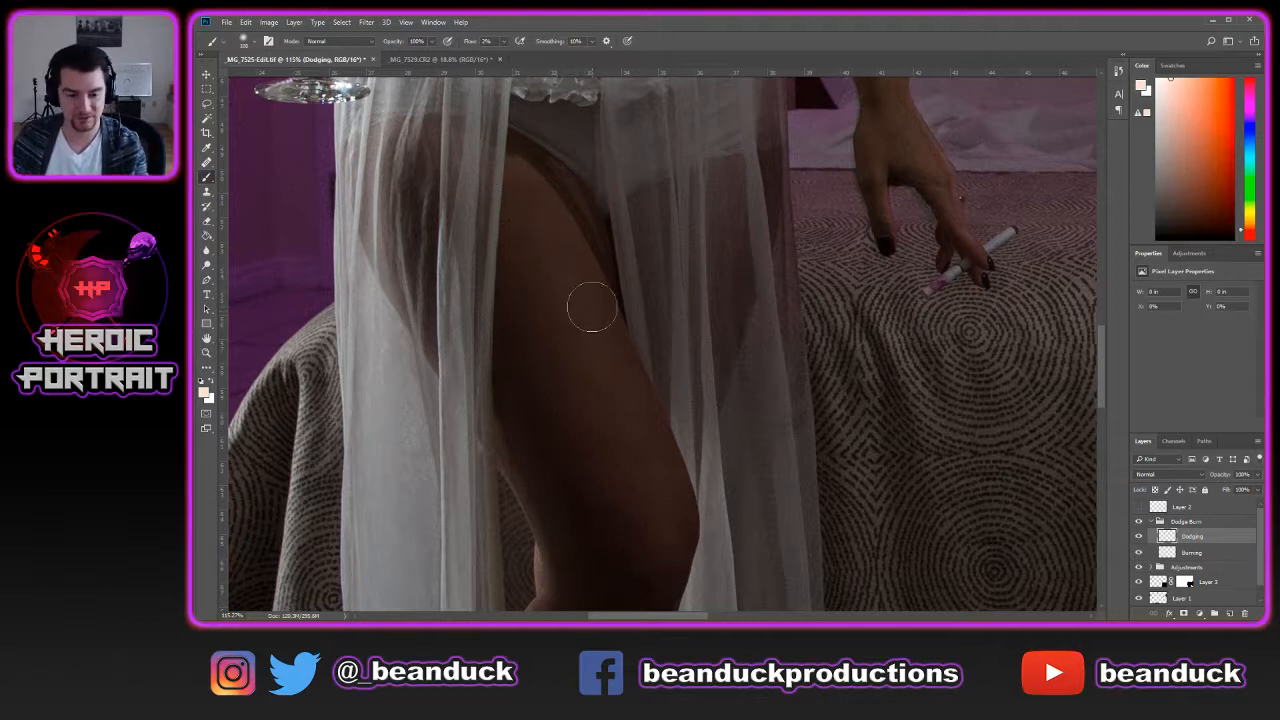
Paint a soft highlight along the woman's thigh and knee on the Dodging layer
mouse_move(550, 254)
mouse_down()
mouse_move(539, 222)
mouse_move(598, 385)
mouse_move(535, 200)
mouse_move(666, 507)
mouse_move(574, 250)
mouse_move(677, 537)
mouse_move(588, 271)
mouse_move(546, 193)
mouse_move(601, 413)
mouse_move(651, 533)
mouse_move(670, 541)
mouse_move(676, 490)
mouse_move(565, 205)
mouse_up()
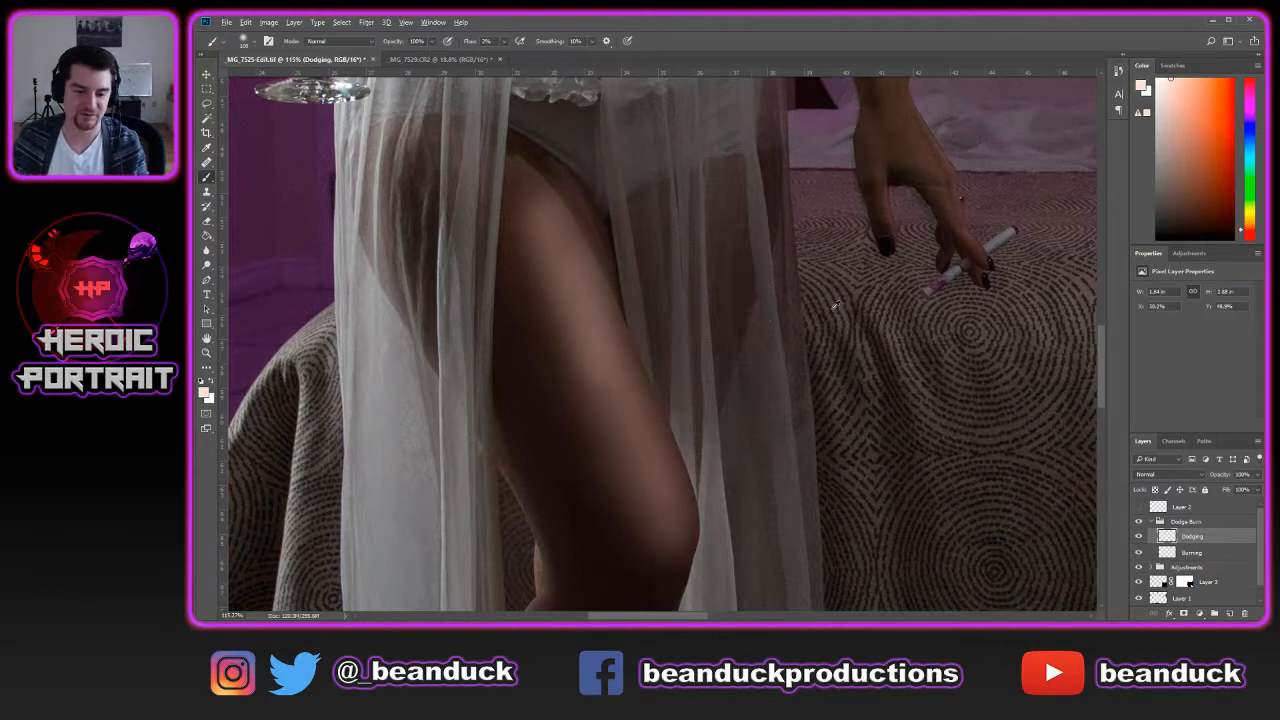
scroll(904, 328, down, 4)
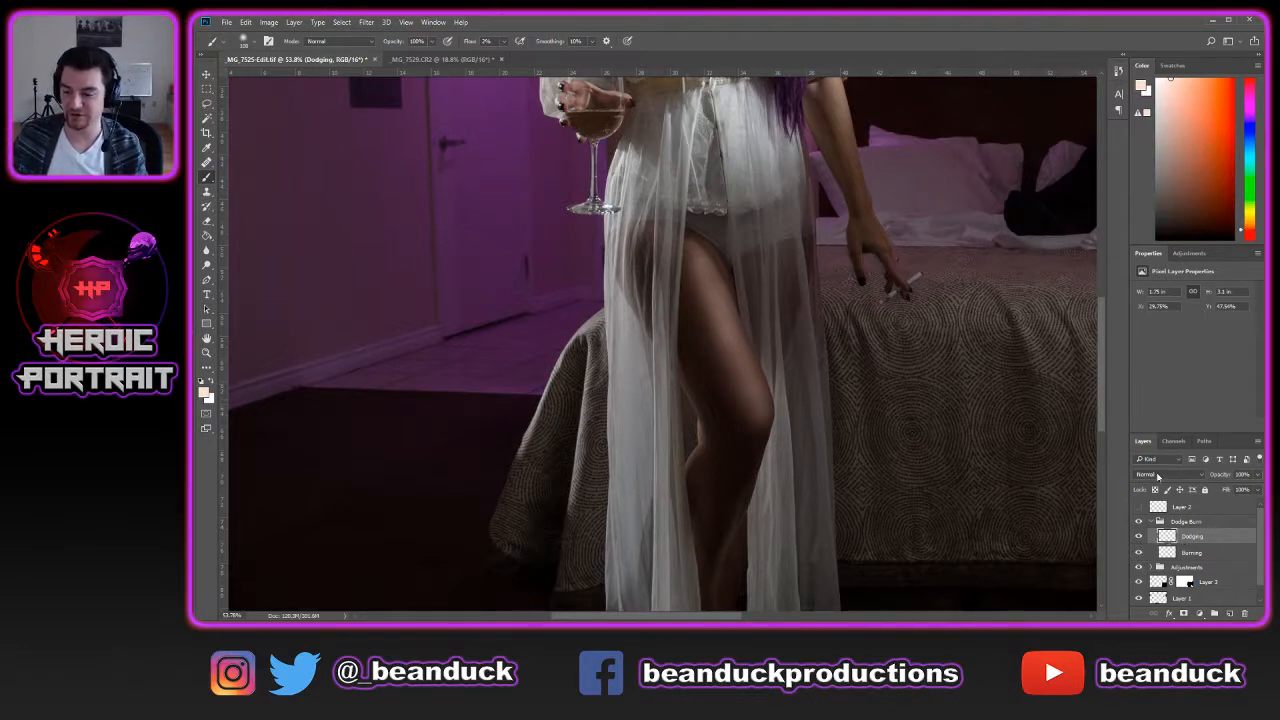
Set the Dodging layer to Soft Light blending at 50% opacity
click(1158, 476)
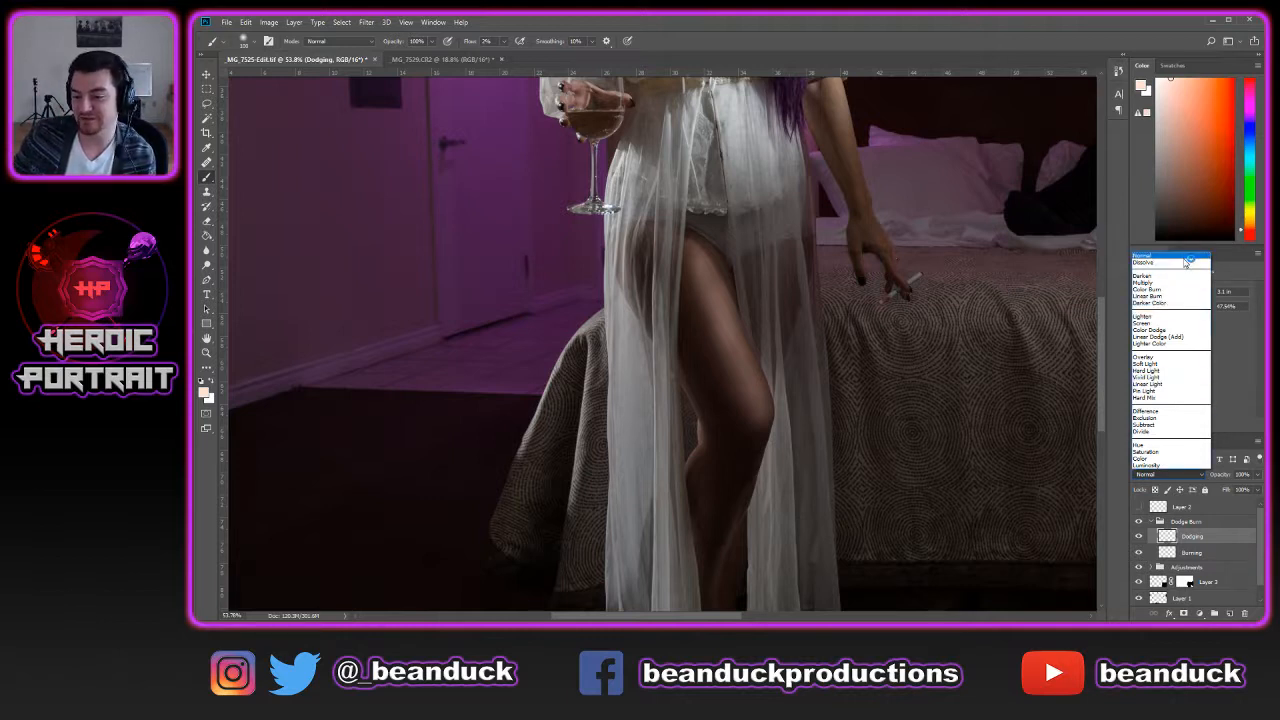
click(1199, 365)
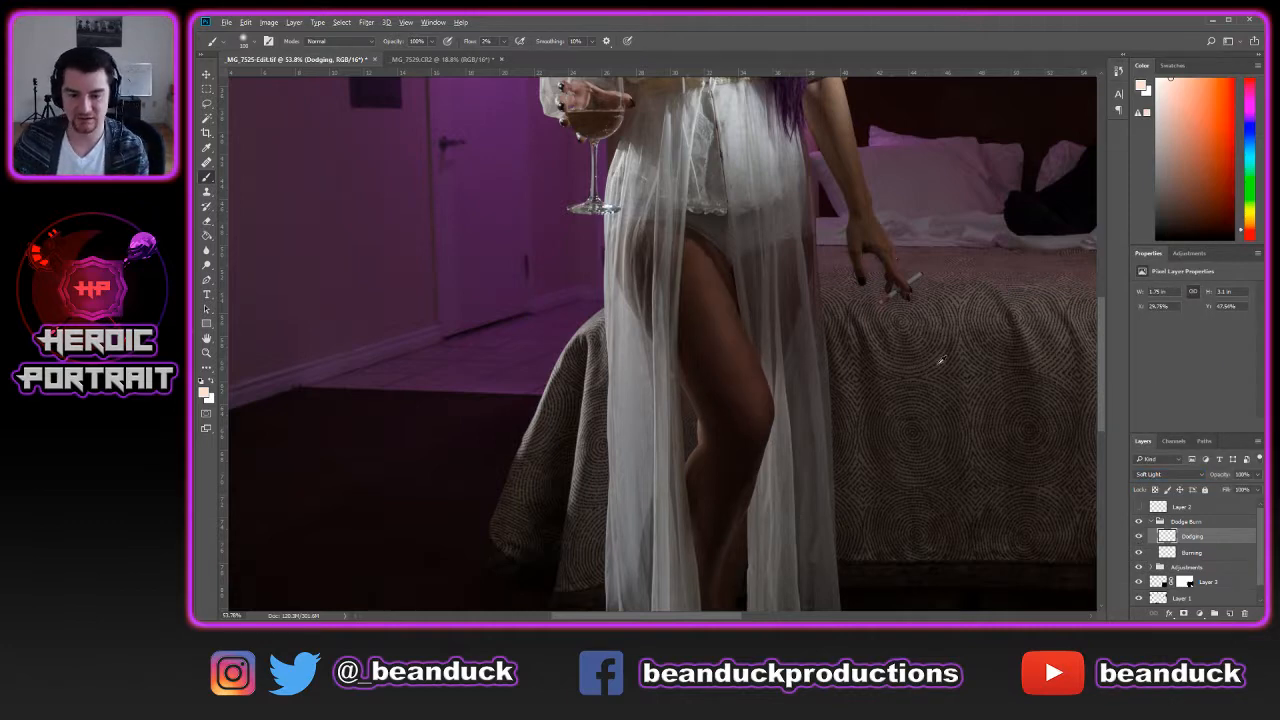
scroll(952, 370, down, 3)
scroll(993, 373, up, 4)
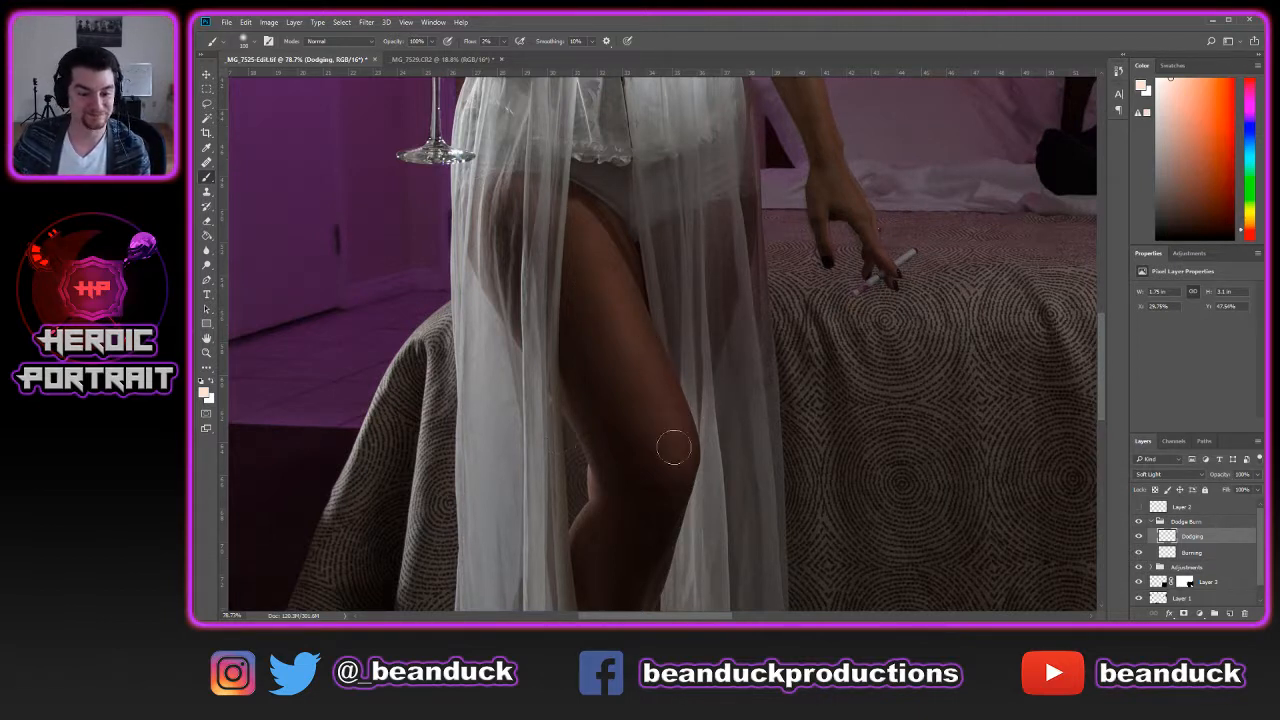
mouse_move(1240, 481)
mouse_down()
mouse_move(1172, 488)
mouse_move(1202, 486)
mouse_up()
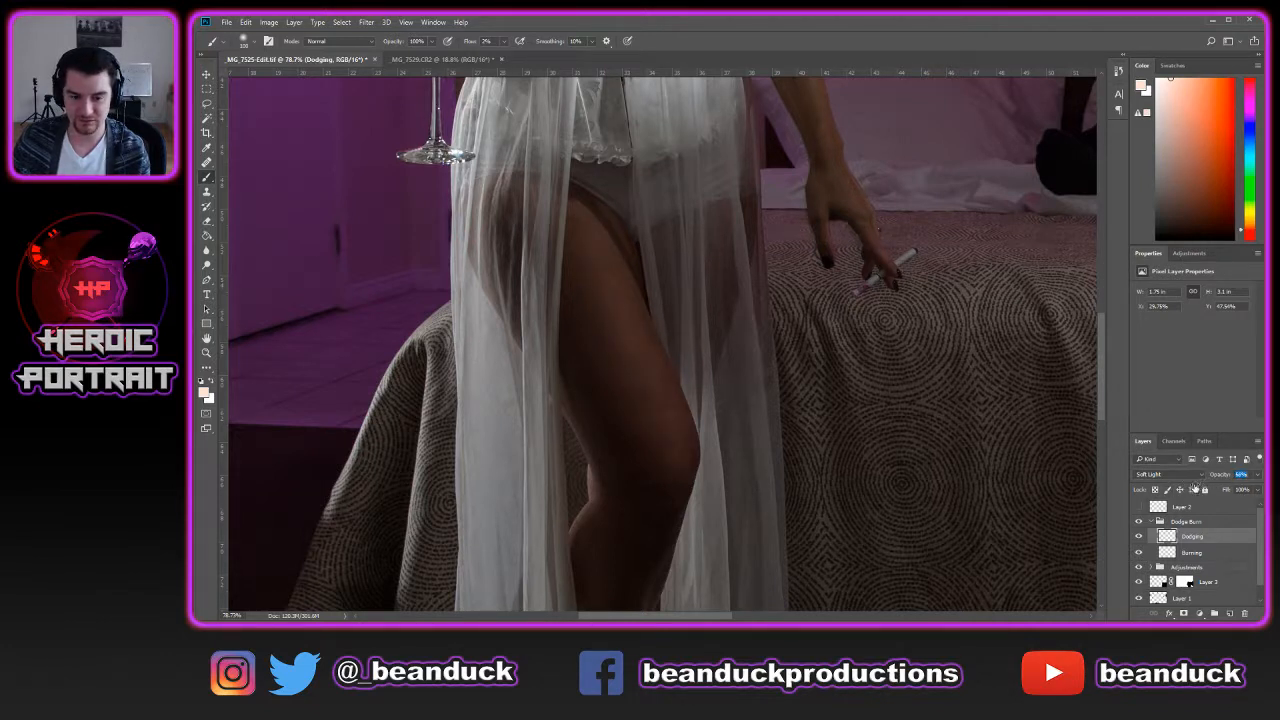
text(50)
key(Return)
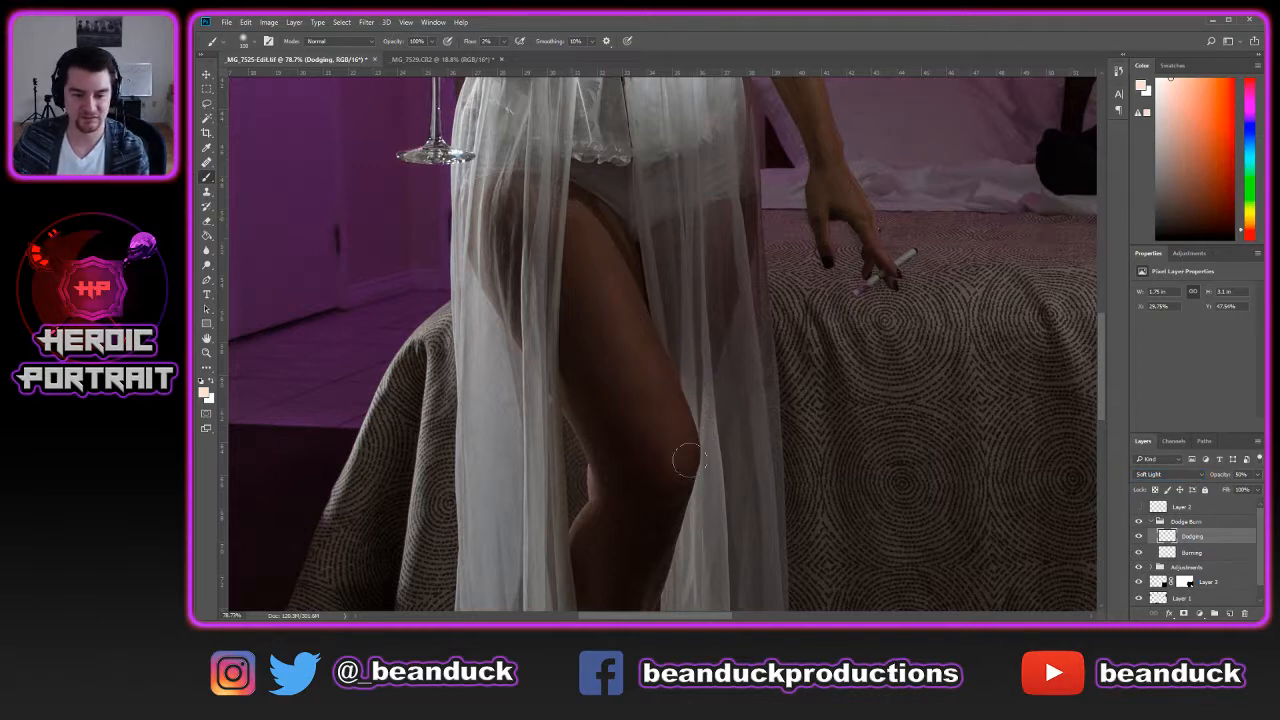
Undo the Dodging layer's opacity and blending changes together with the painted leg highlight
scroll(822, 393, down, 3)
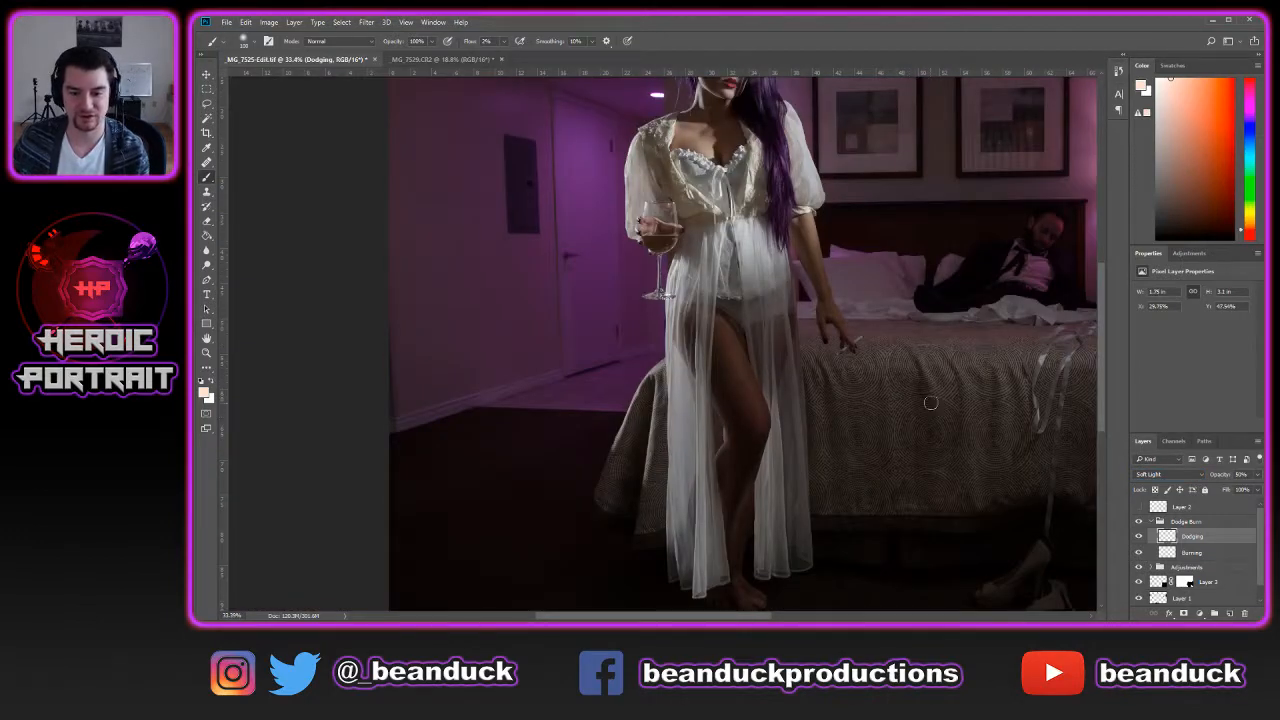
key(ctrl+z)
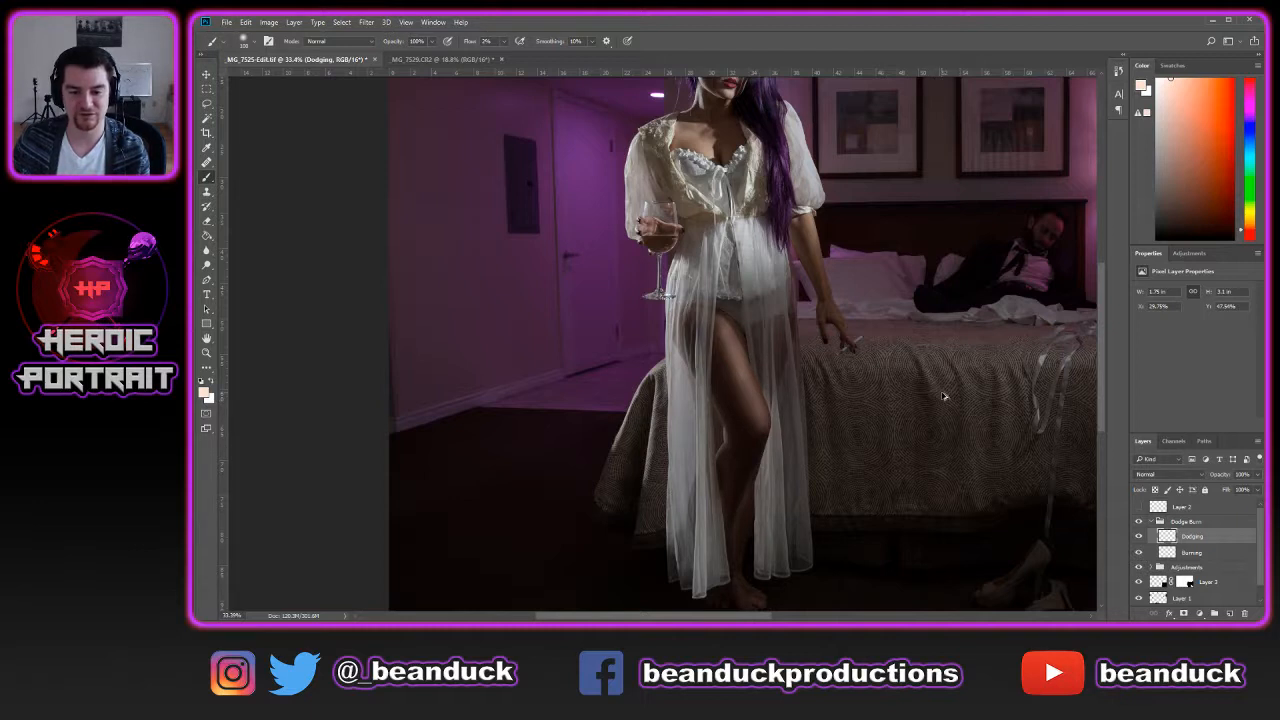
key(ctrl+z)
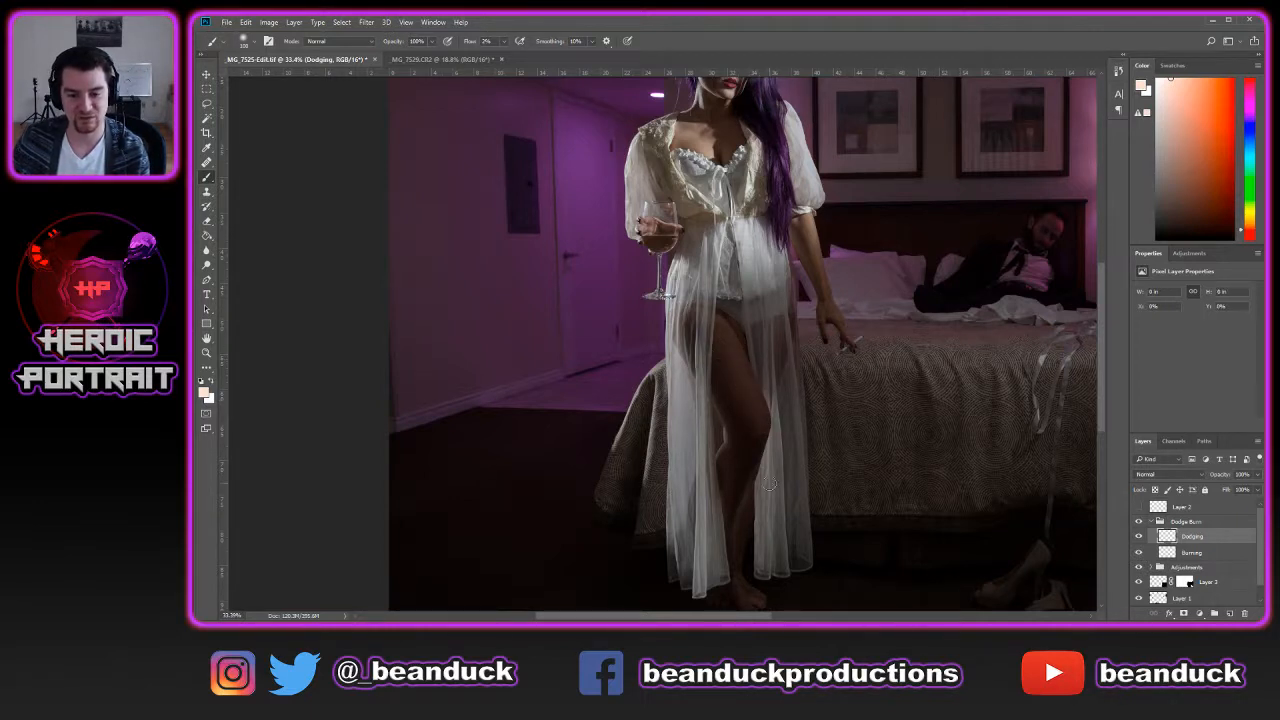
scroll(775, 486, up, 4)
scroll(775, 393, down, 4)
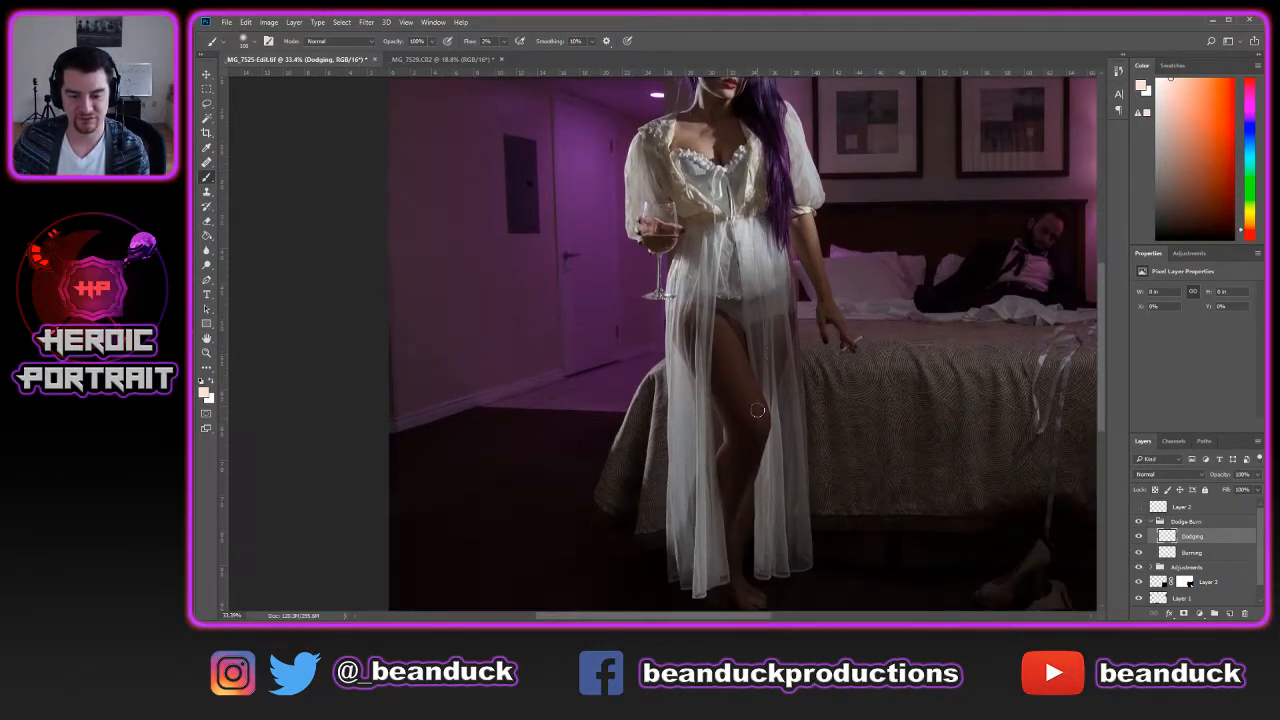
Sample the woman's dark thigh tone and lighten it to #af8473 as the foreground colour
alt+click(731, 386)
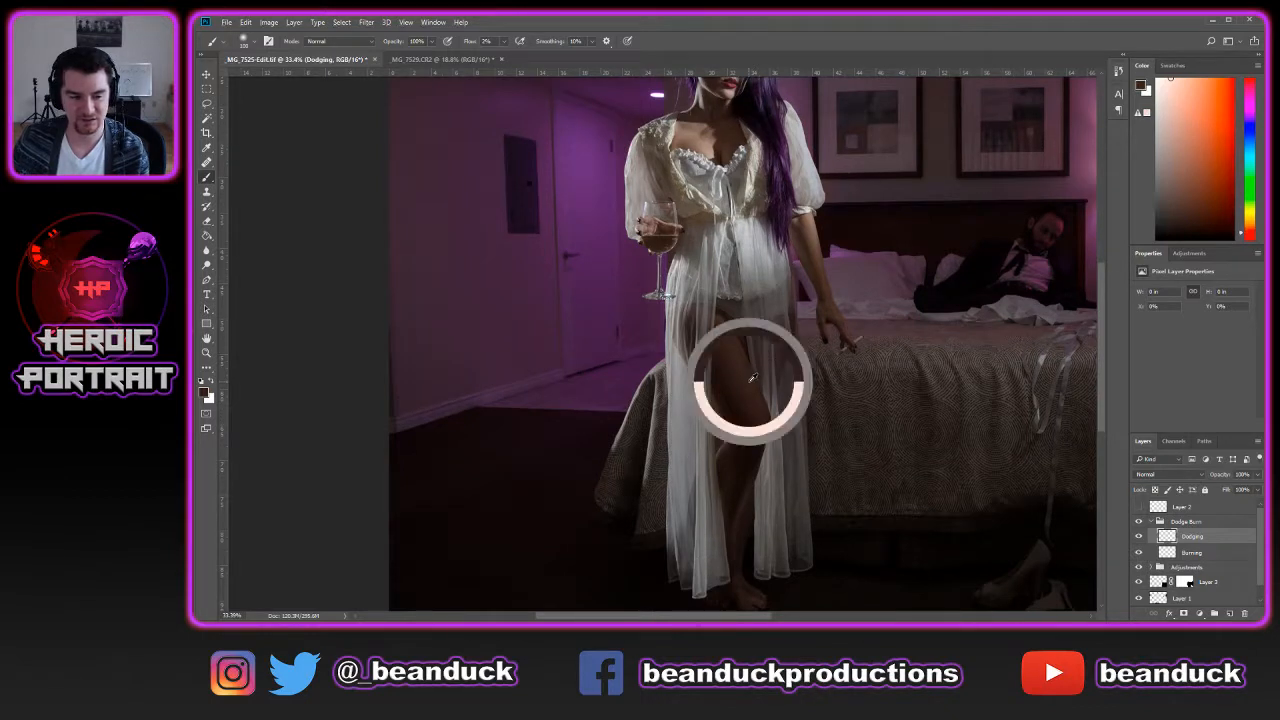
click(204, 392)
drag(628, 222, 635, 201)
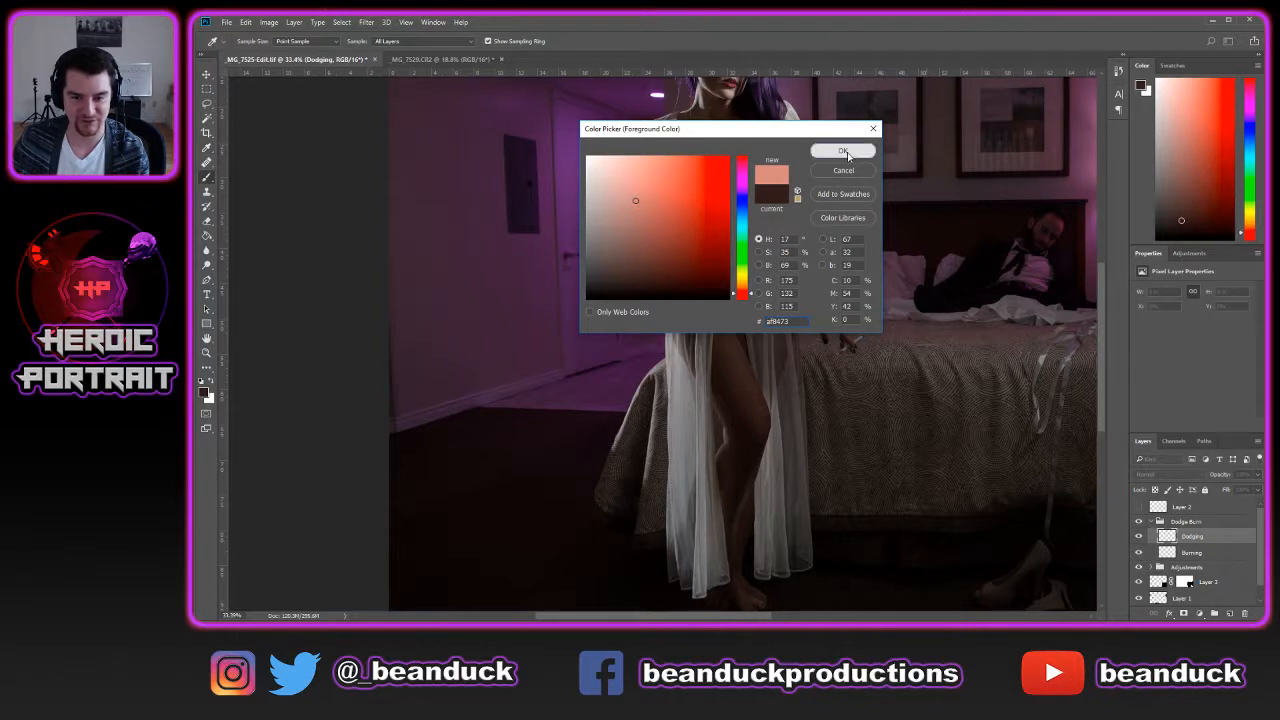
click(843, 150)
Paint a skin-toned highlight along the thigh and knee on the Dodging layer and set that layer to Soft Light
drag(764, 420, 726, 318)
click(1172, 476)
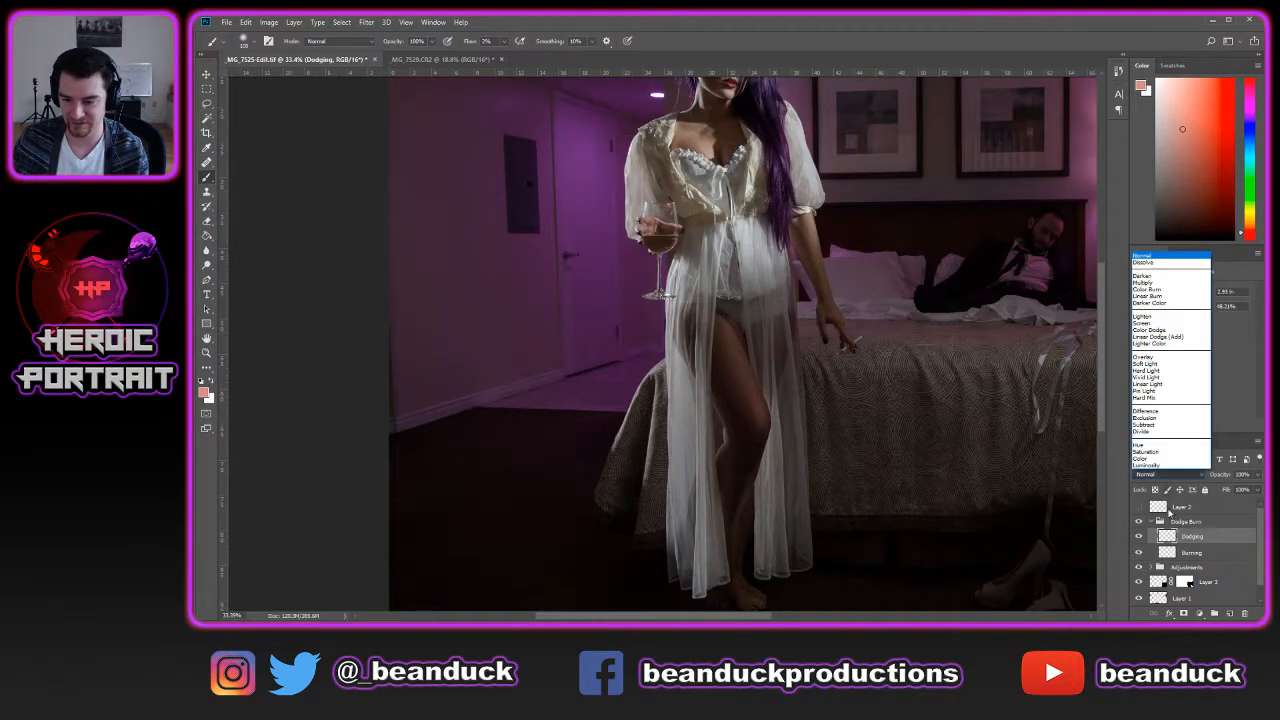
click(1173, 366)
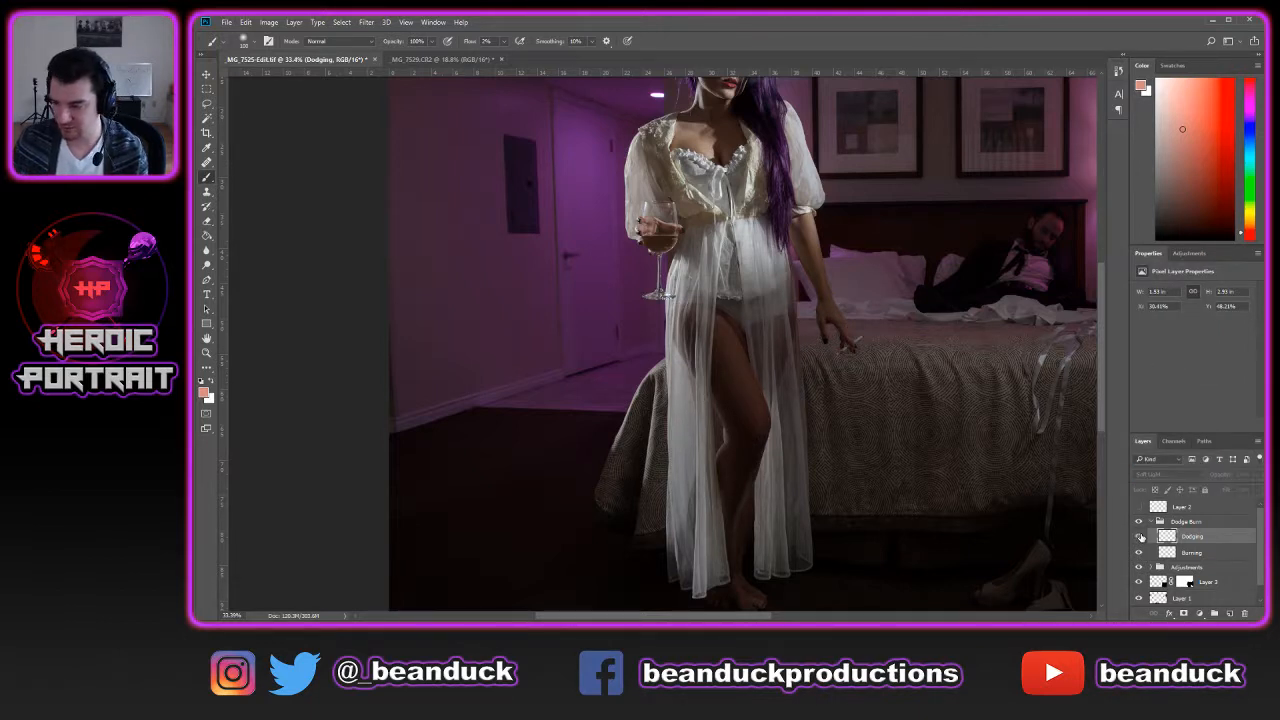
scroll(766, 346, up, 3)
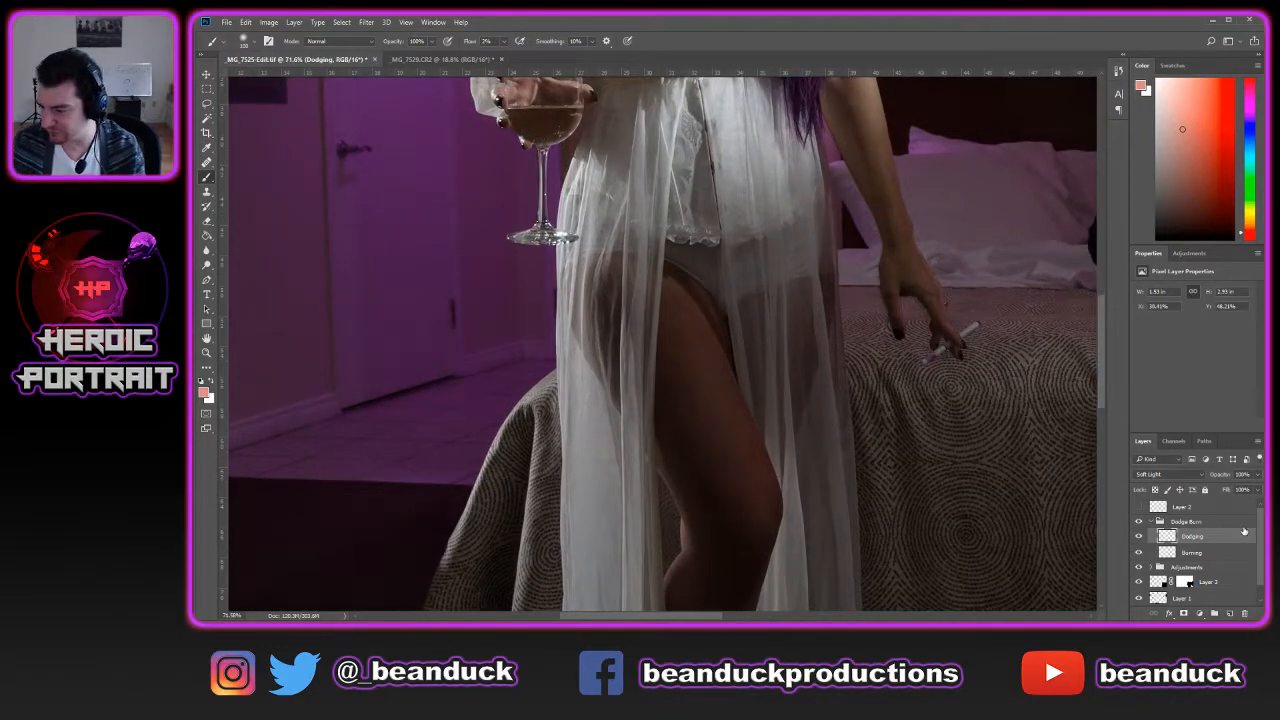
Delete the Dodging layer and the whole Dodge Burn group
key(Delete)
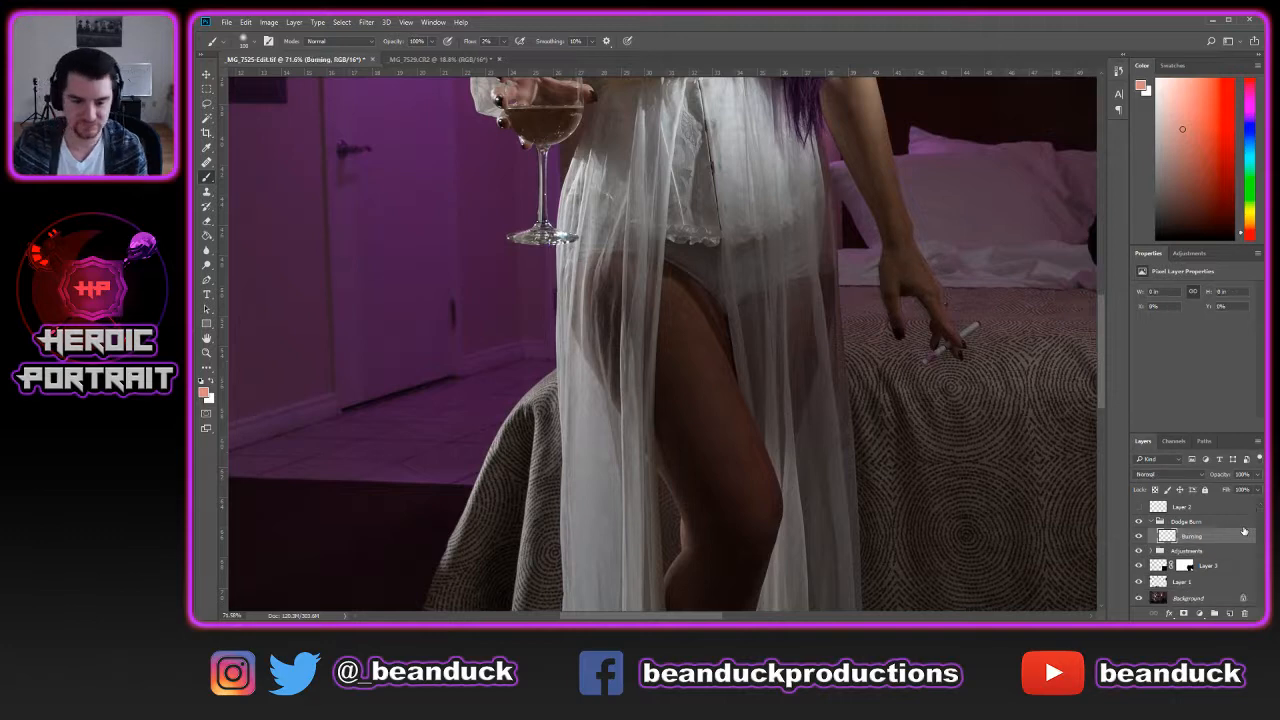
scroll(708, 298, down, 4)
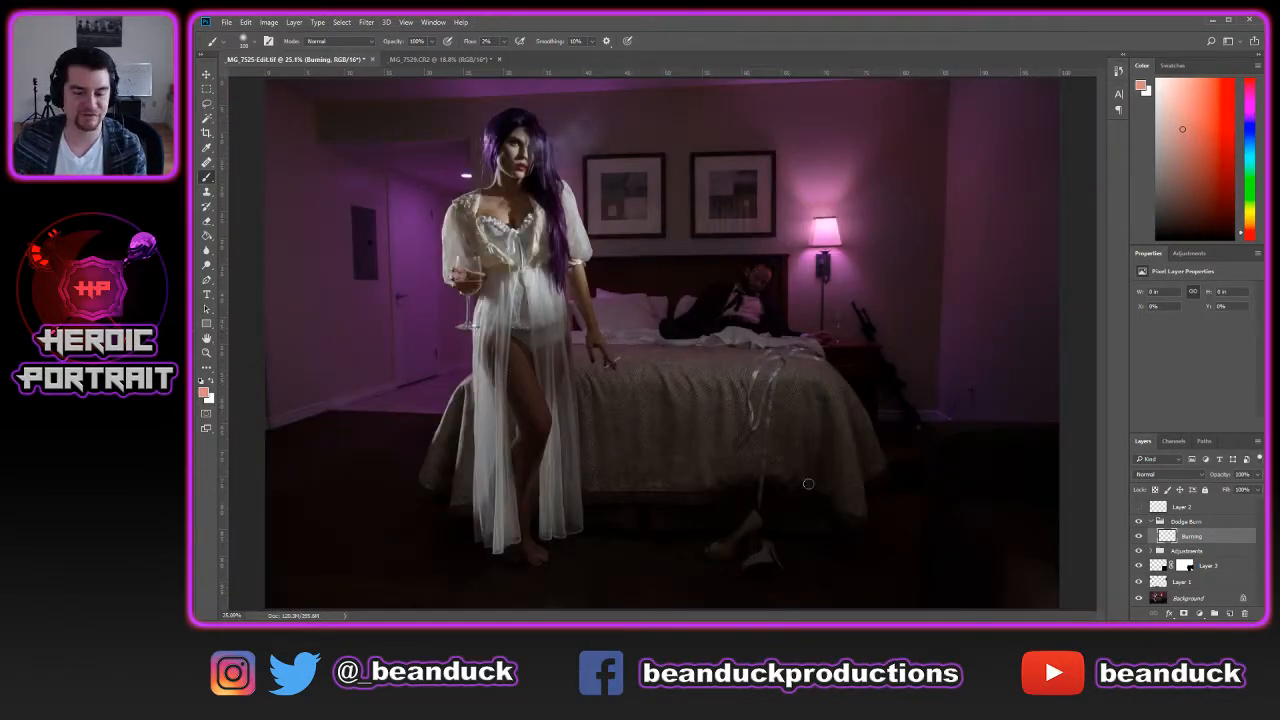
scroll(510, 415, up, 3)
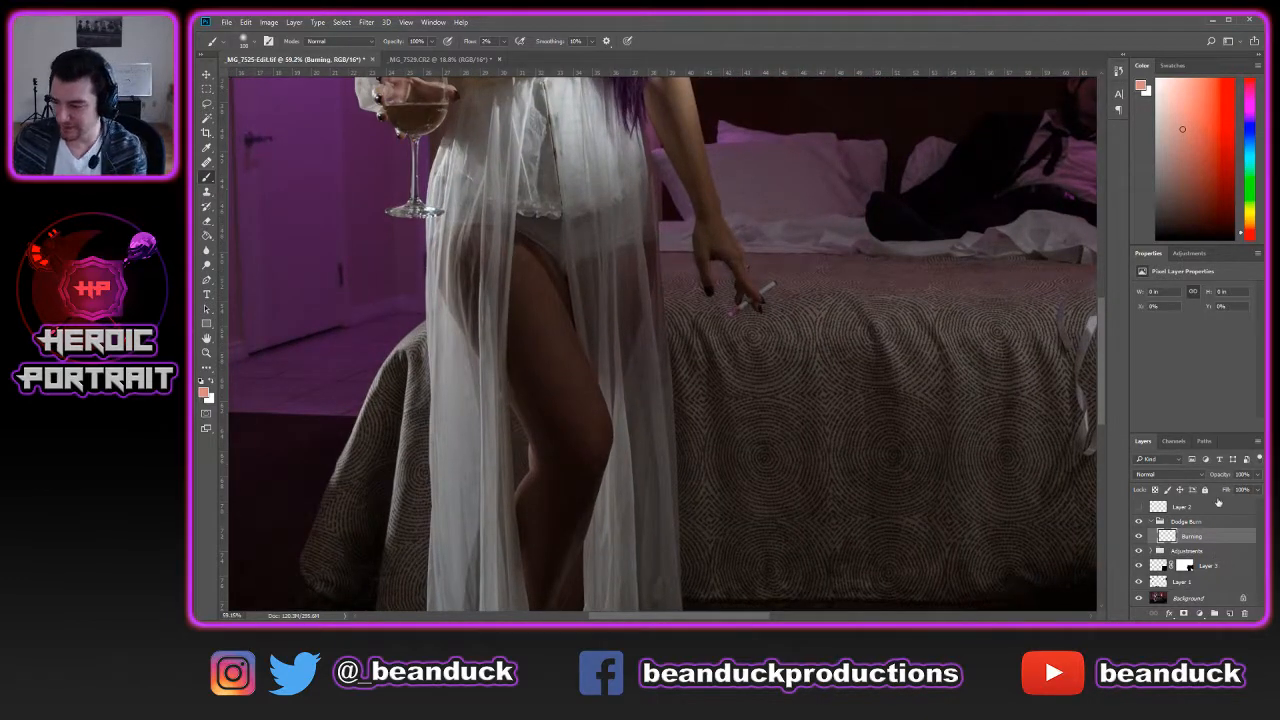
click(1214, 523)
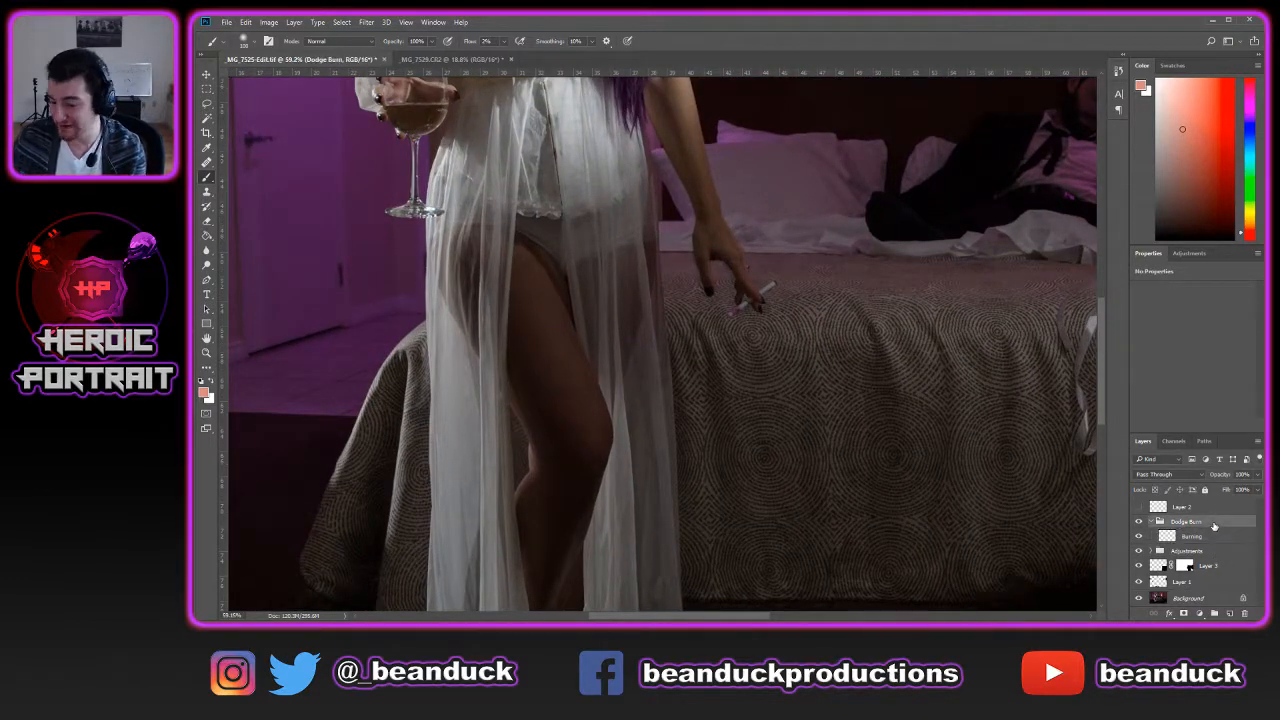
key(Delete)
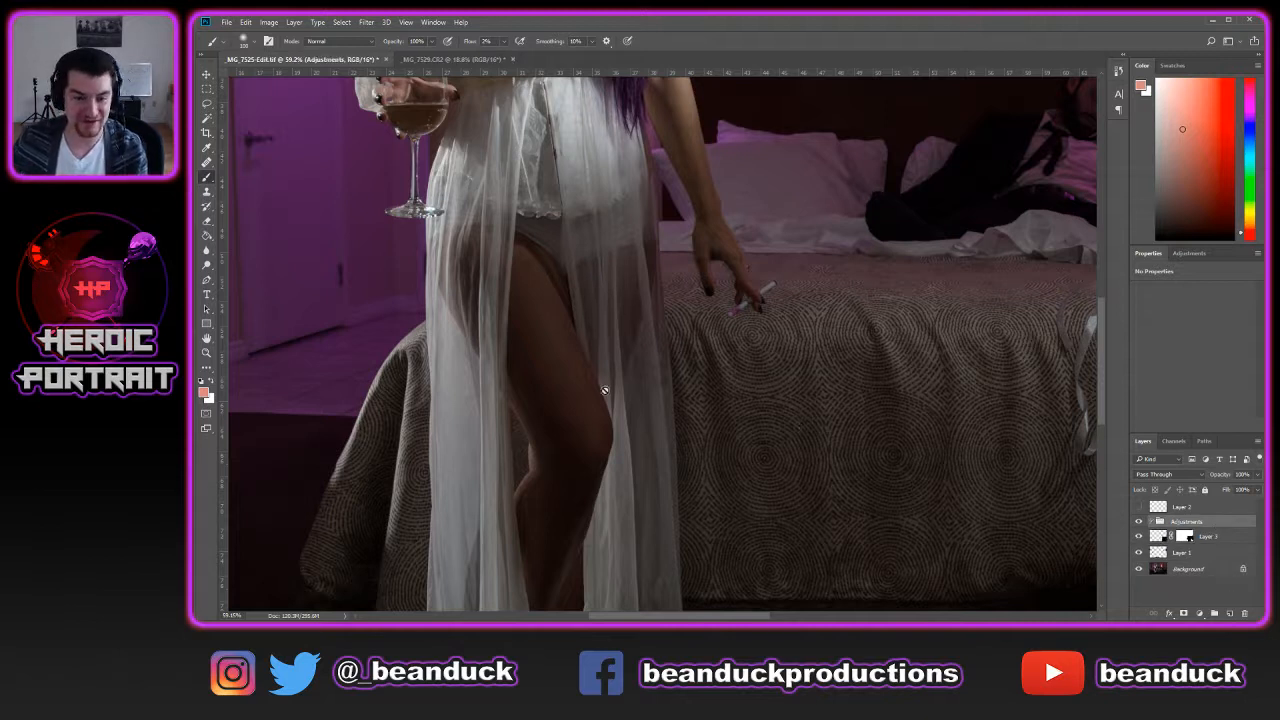
click(669, 256)
click(706, 233)
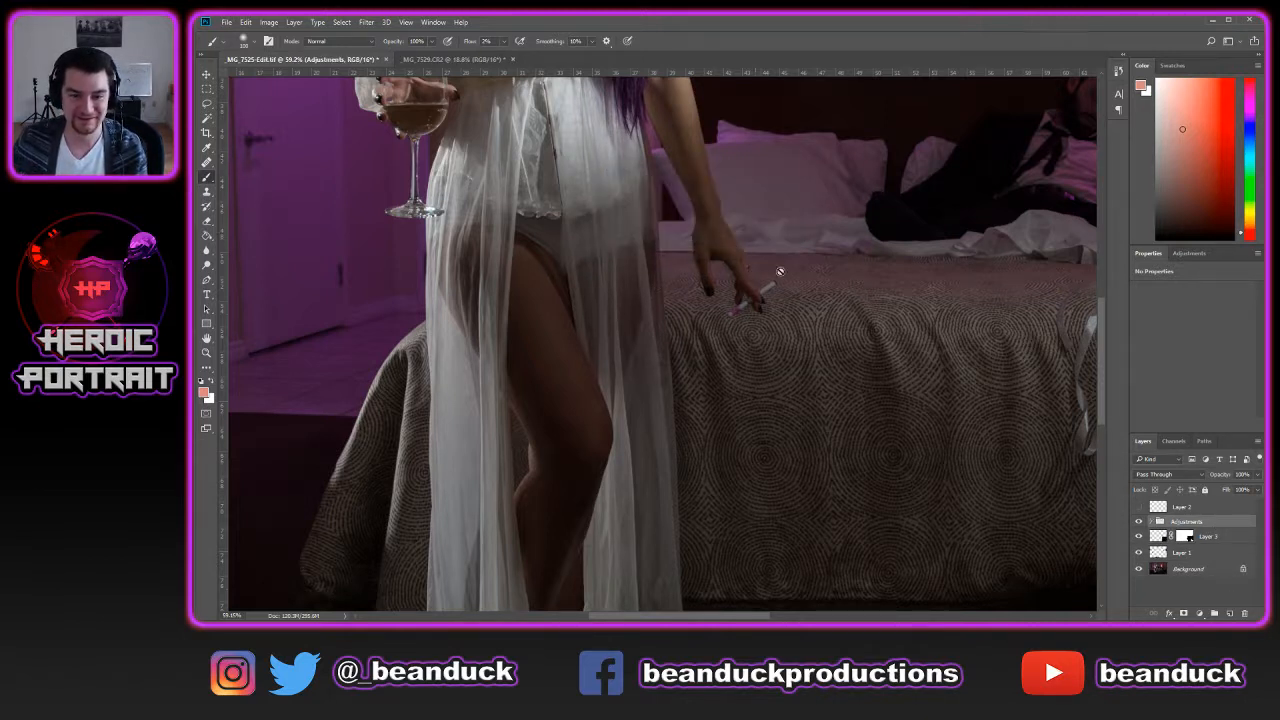
click(1216, 582)
key(g)
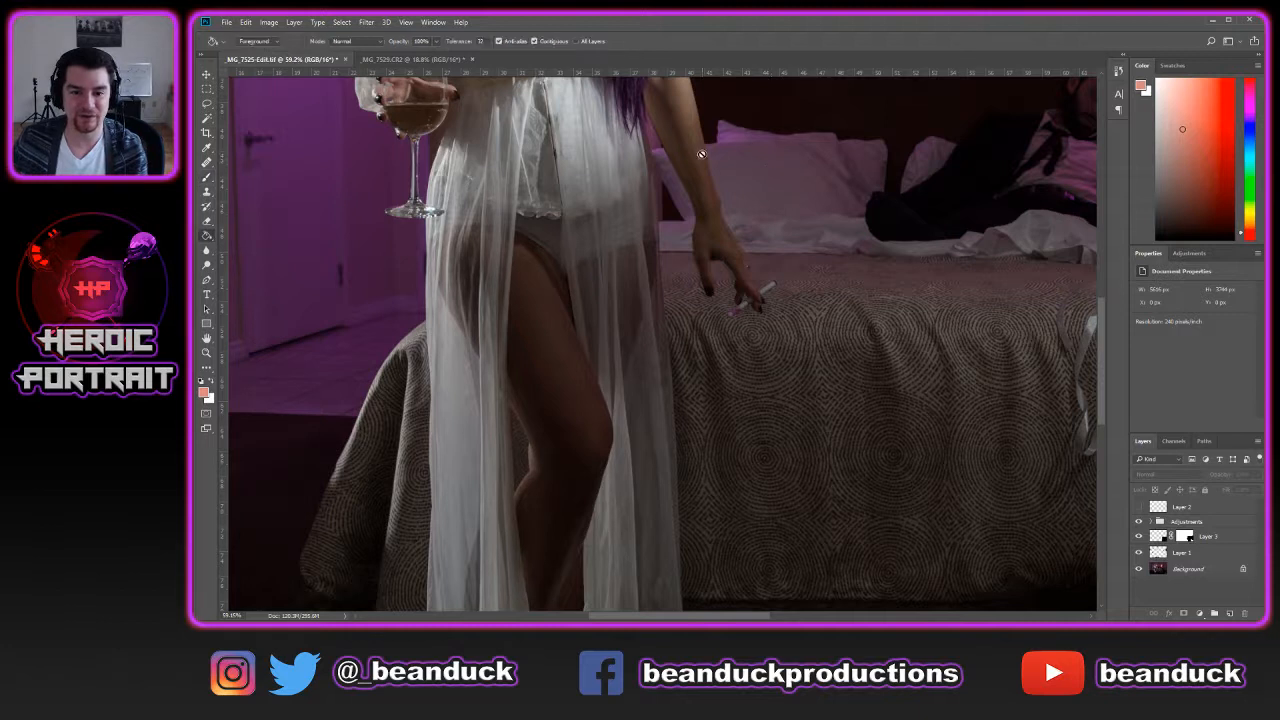
Undo the layer and group deletions, the Soft Light change and the painted leg highlight
key(ctrl+z)
key(ctrl+z)
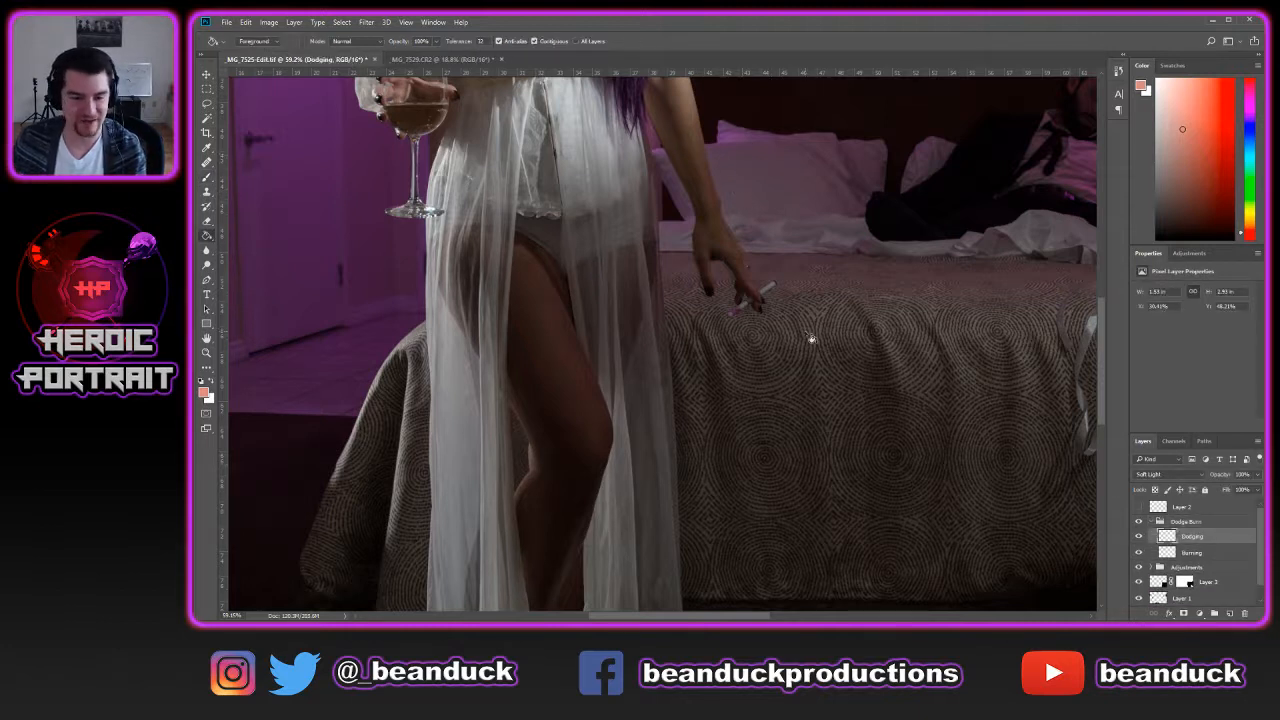
key(ctrl+z)
key(ctrl+z)
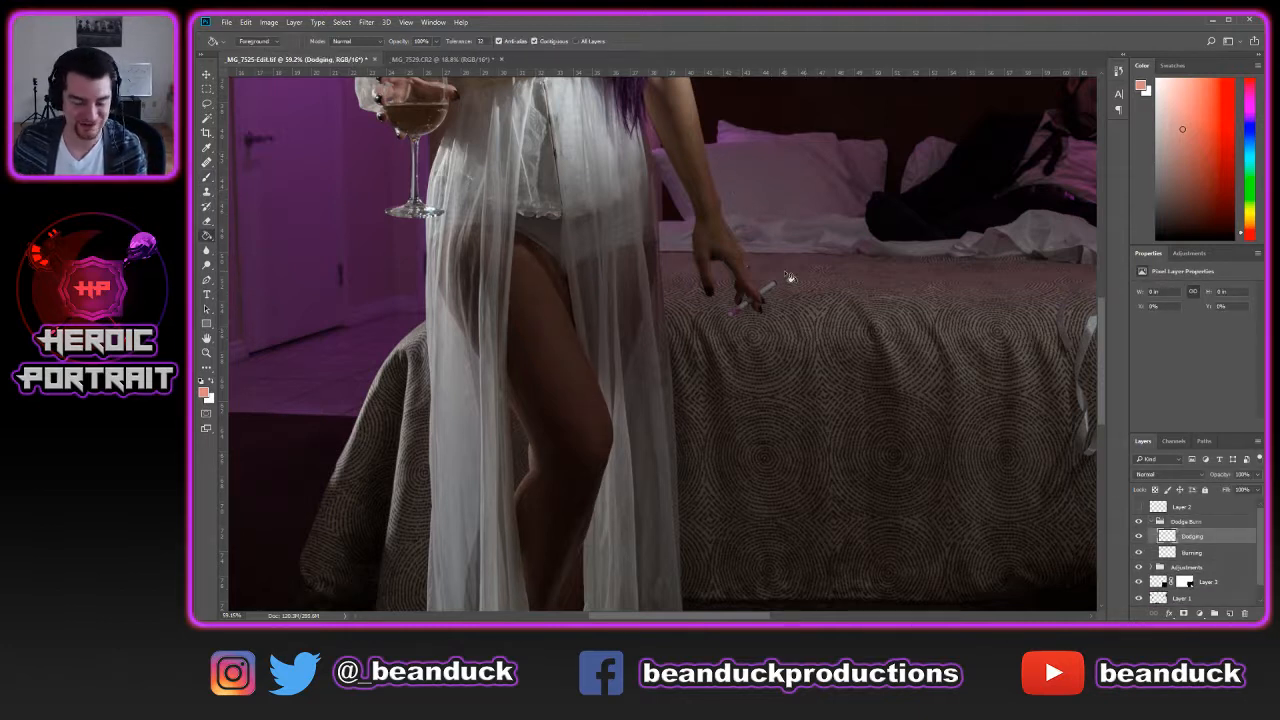
Sample the skin tone of the woman's arm below the puffed sleeve and set the foreground to a very light version of it
key(space)
drag(774, 217, 803, 434)
scroll(803, 430, up, 4)
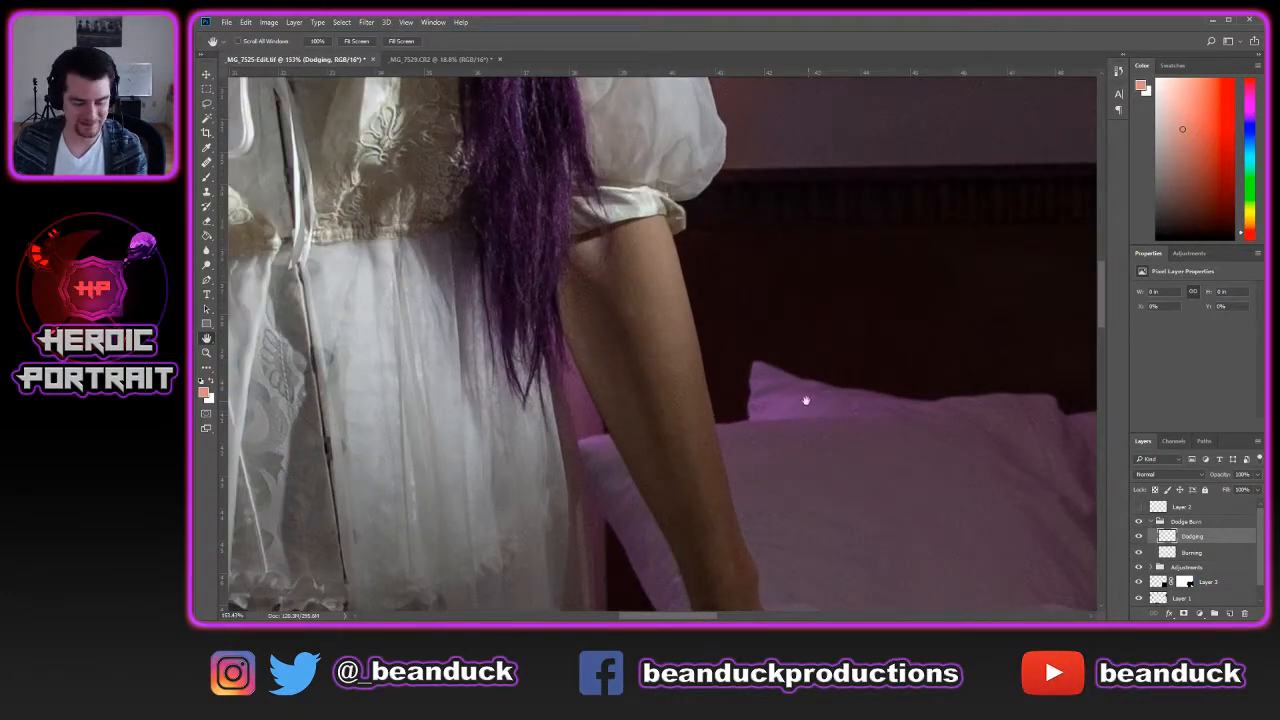
key(b)
alt+click(663, 305)
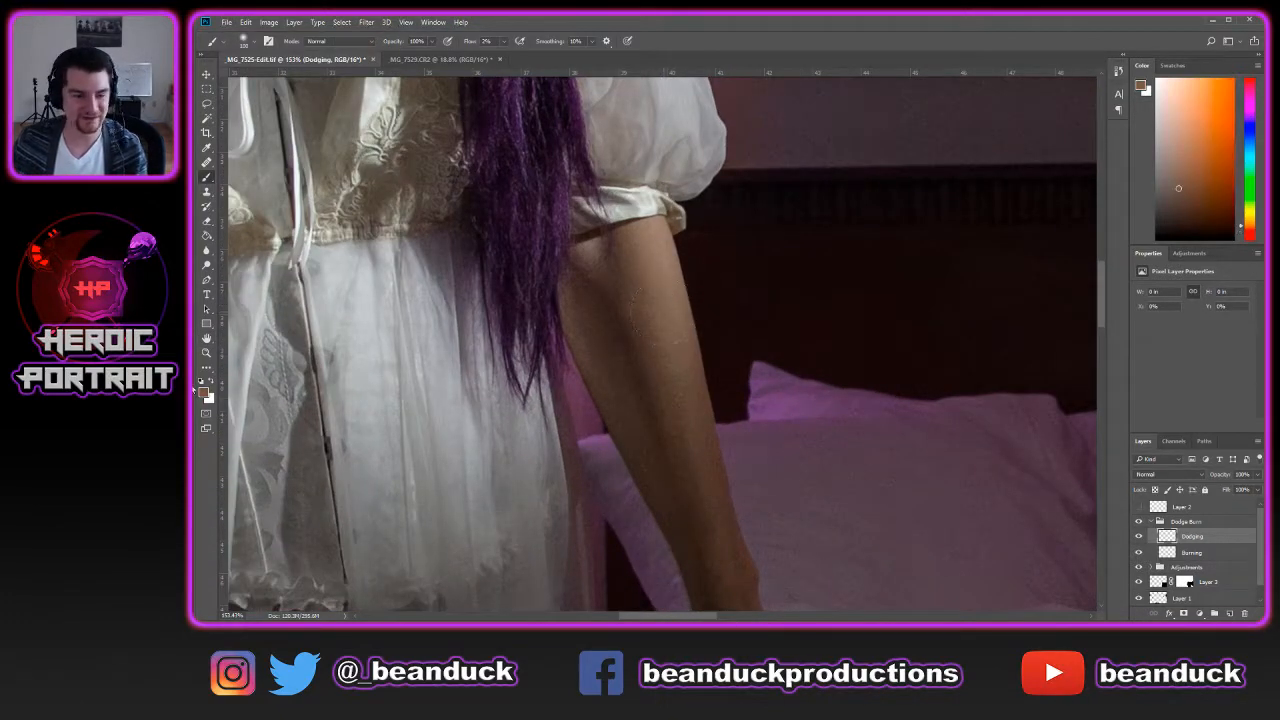
click(206, 393)
key(Return)
click(206, 393)
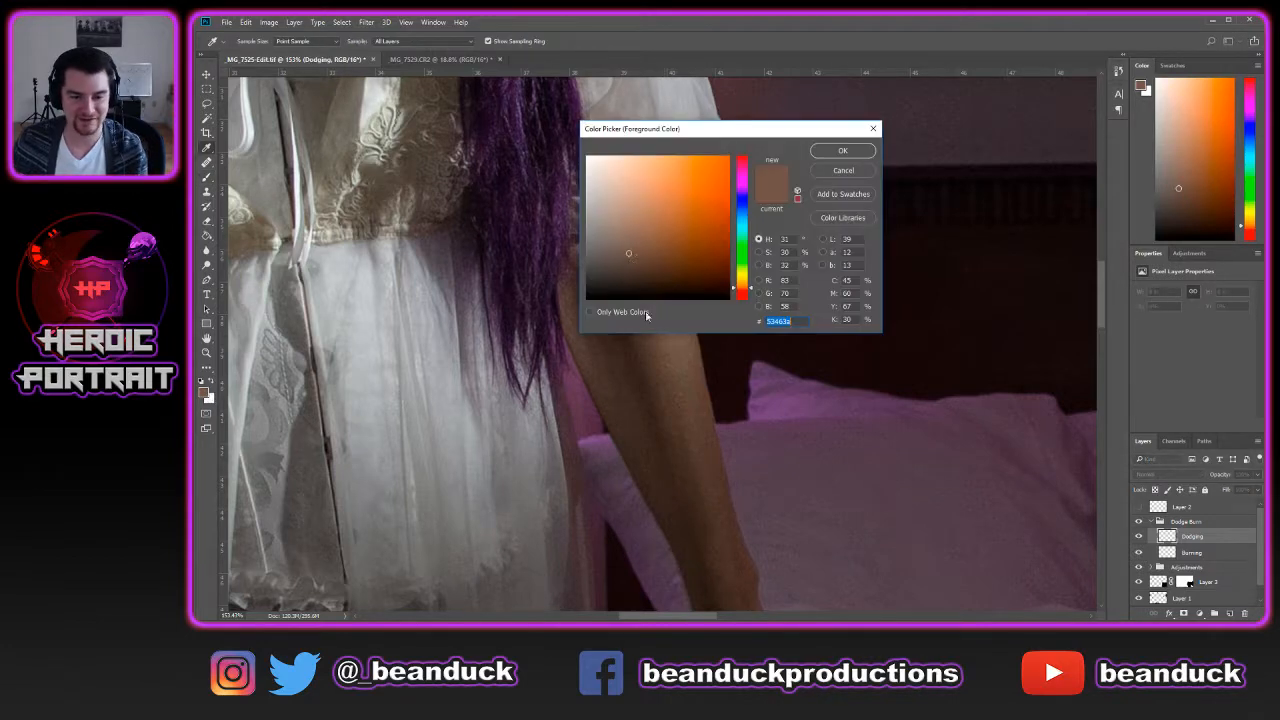
drag(634, 250, 620, 152)
click(843, 150)
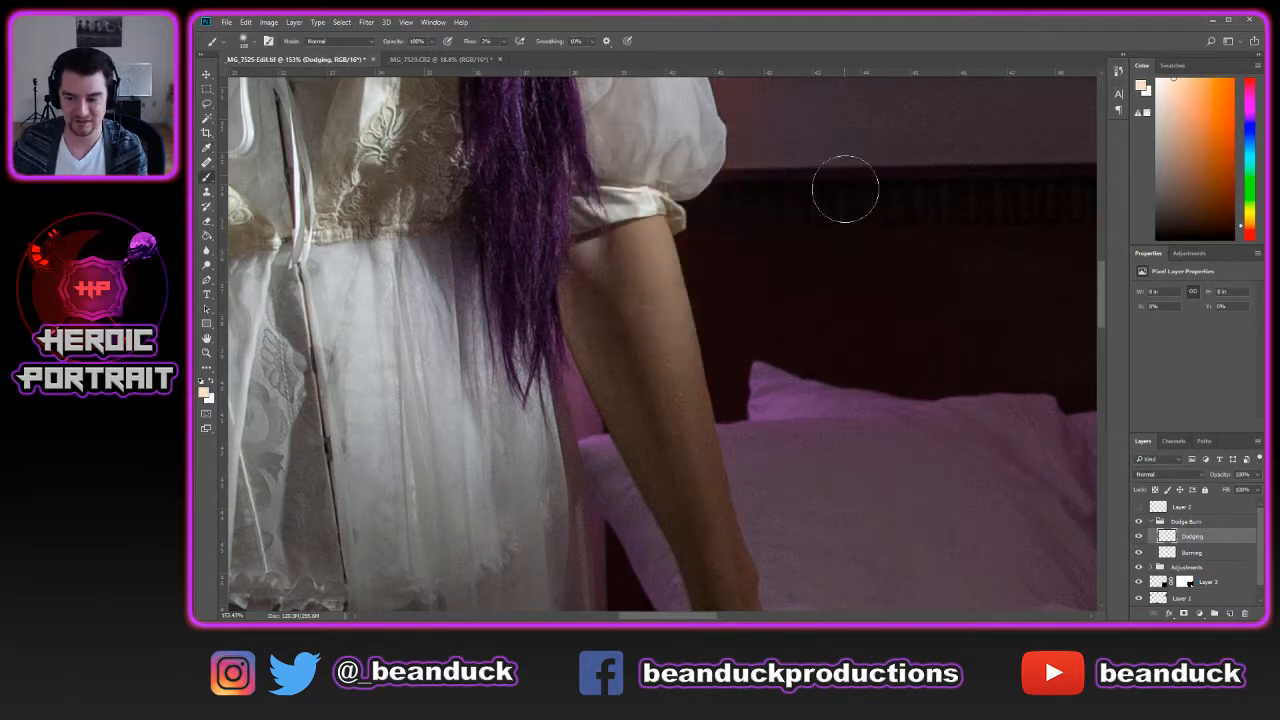
Paint a soft highlight down the outer side of the arm on the Dodging layer and set the layer's blending to Soft Light
mouse_move(655, 270)
mouse_down()
mouse_move(695, 320)
mouse_move(716, 535)
mouse_move(690, 420)
mouse_move(692, 467)
mouse_move(718, 430)
mouse_move(680, 265)
mouse_move(725, 425)
mouse_up()
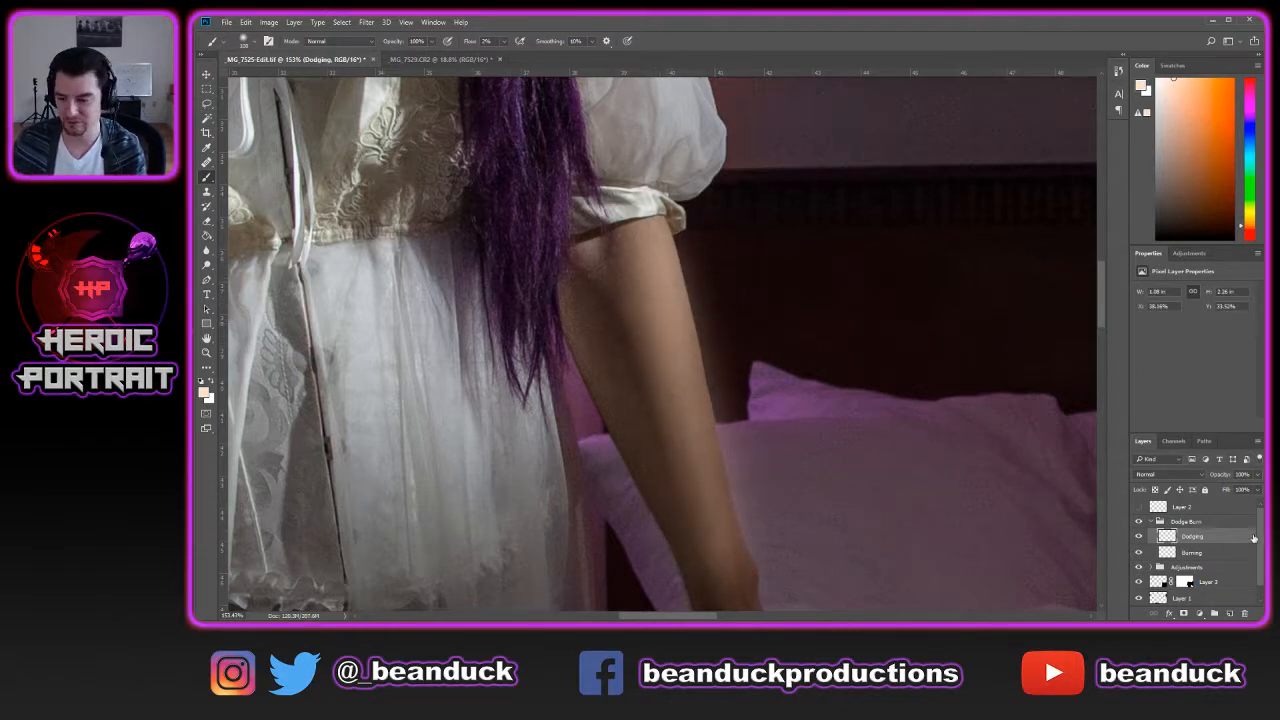
click(1158, 474)
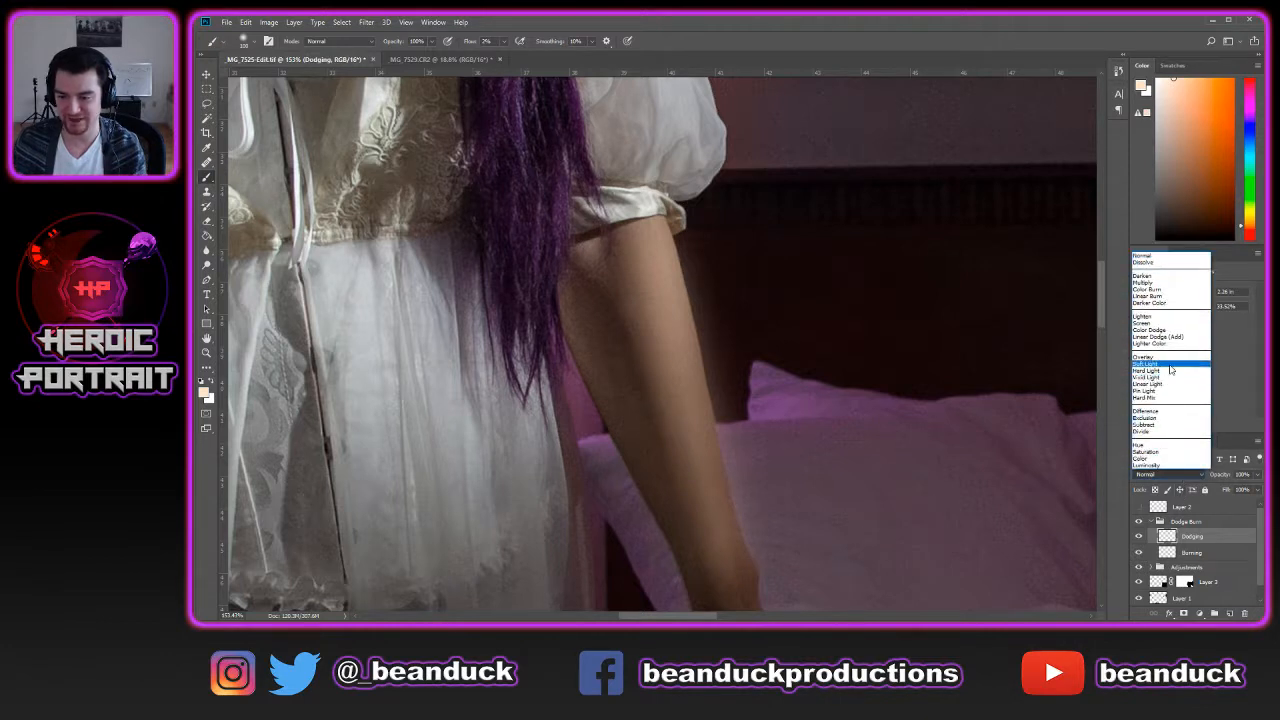
click(1168, 365)
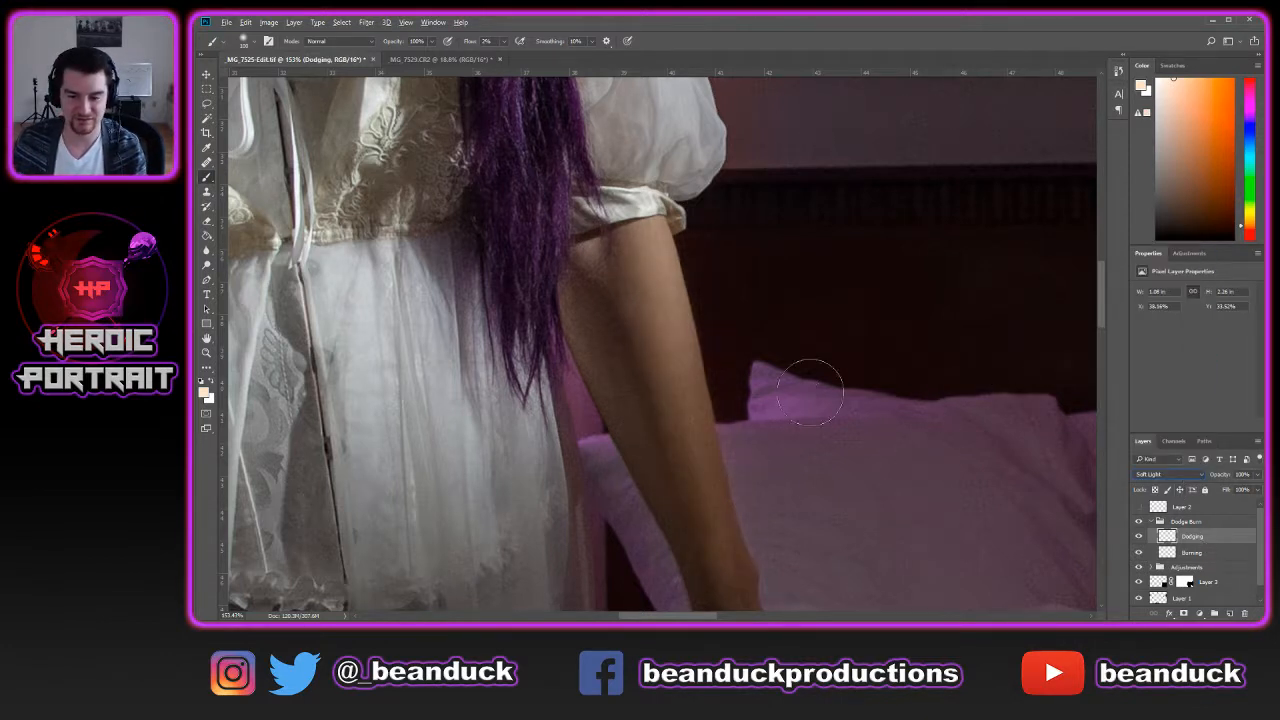
key(alt+v)
key(Escape)
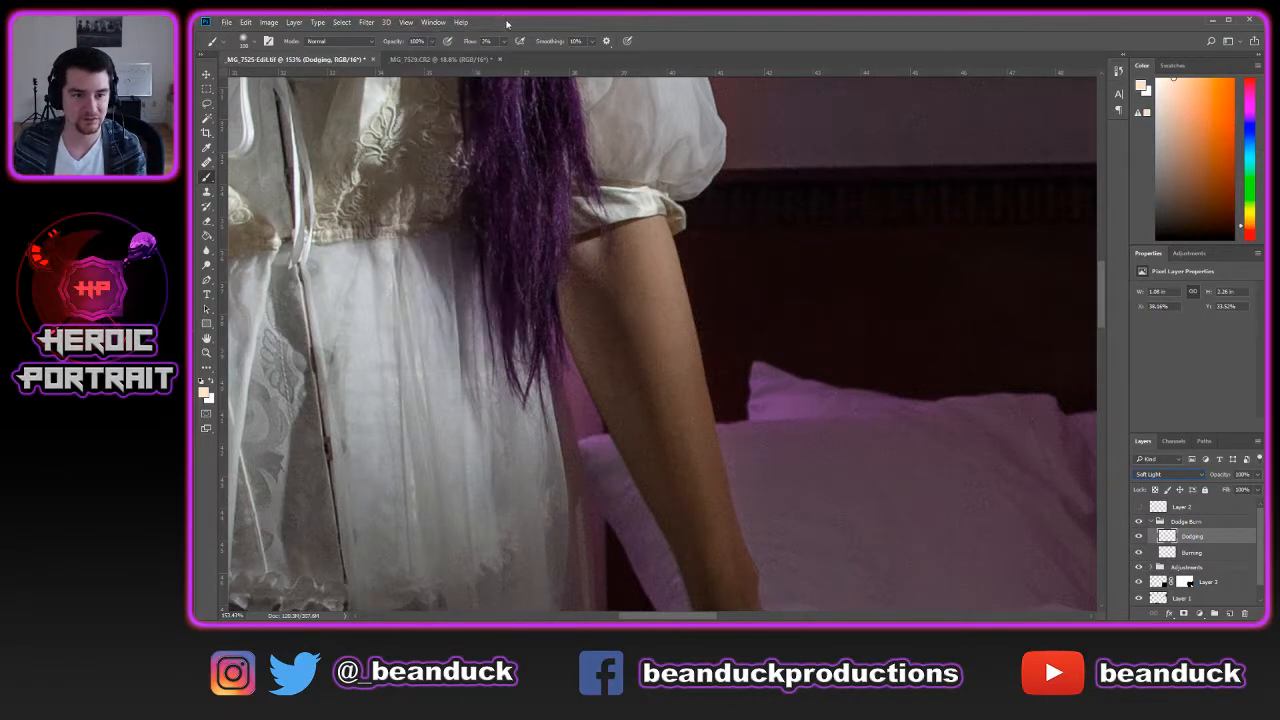
alt+click(765, 300)
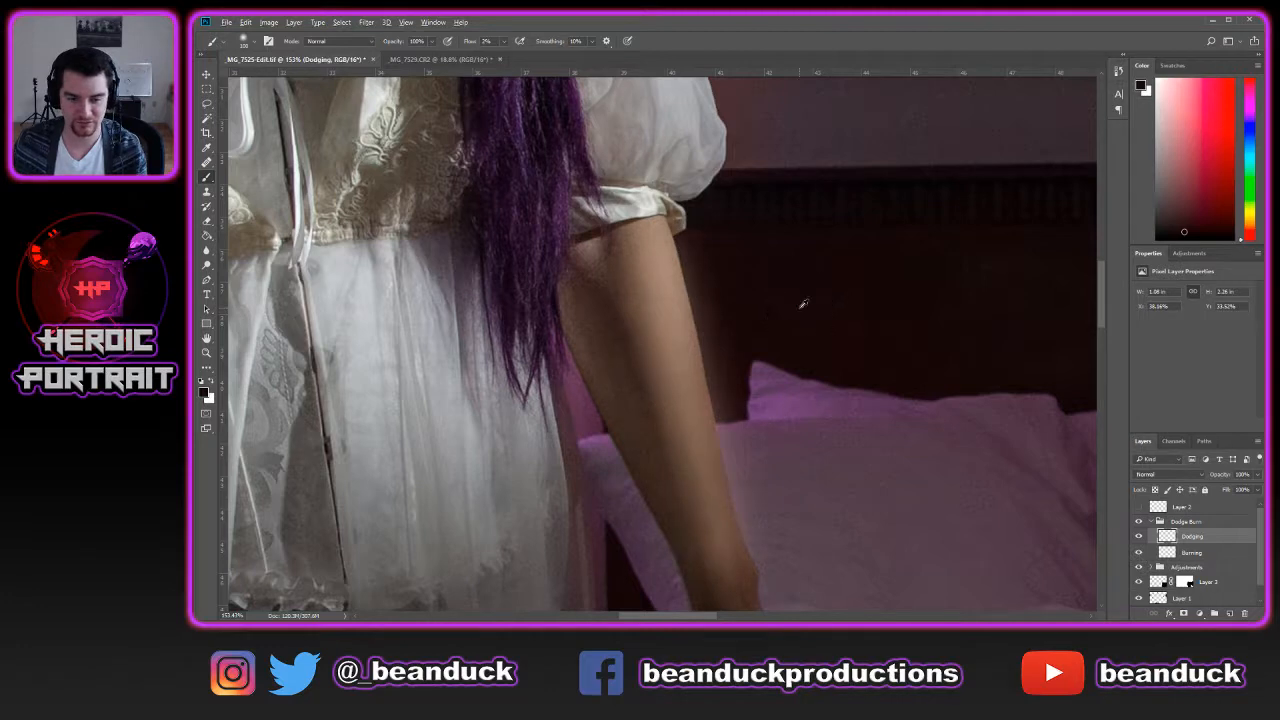
scroll(800, 307, down, 3)
scroll(800, 307, down, 2)
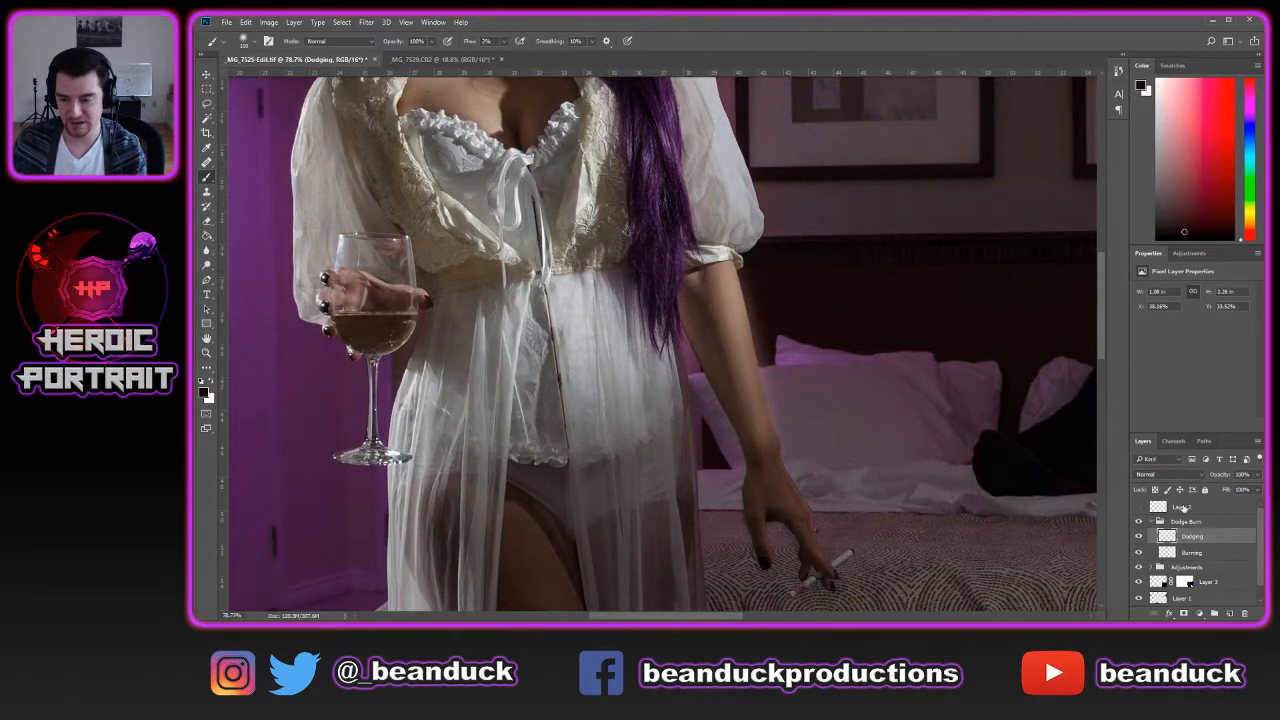
click(1160, 474)
click(1172, 364)
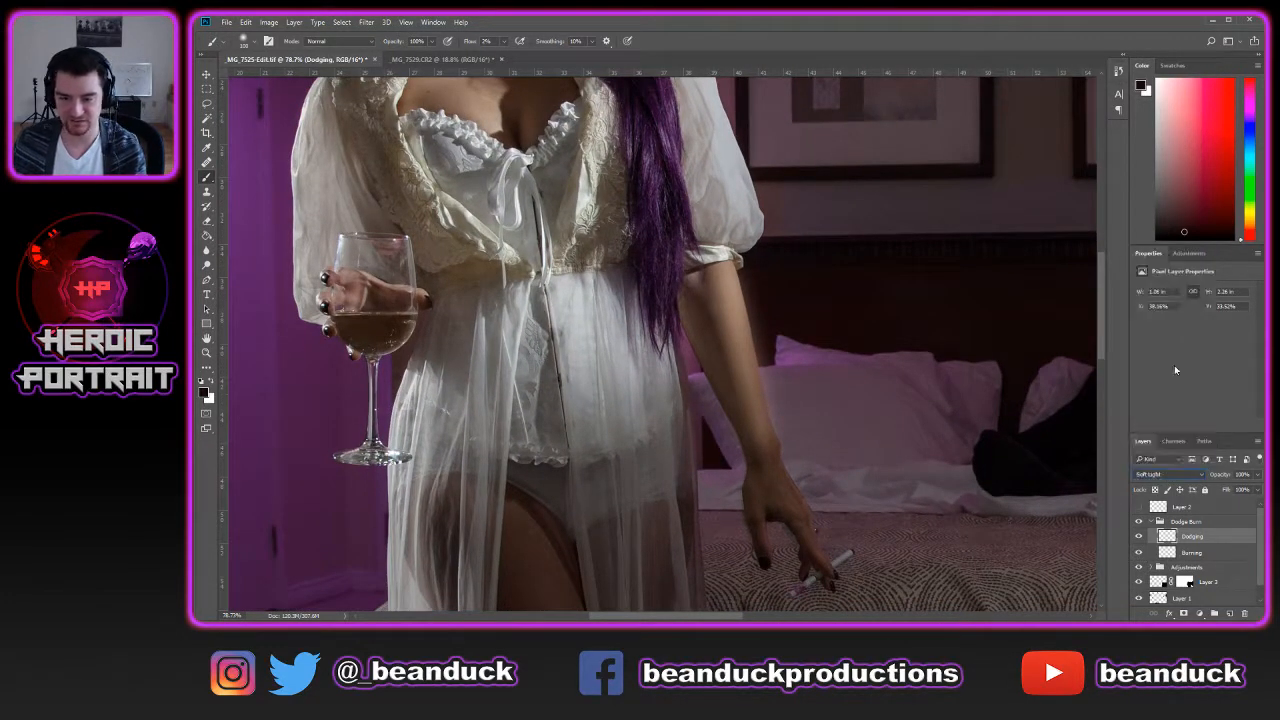
Compare the arm's lighting with the Dodging layer hidden and shown, inspecting it close up
click(1138, 537)
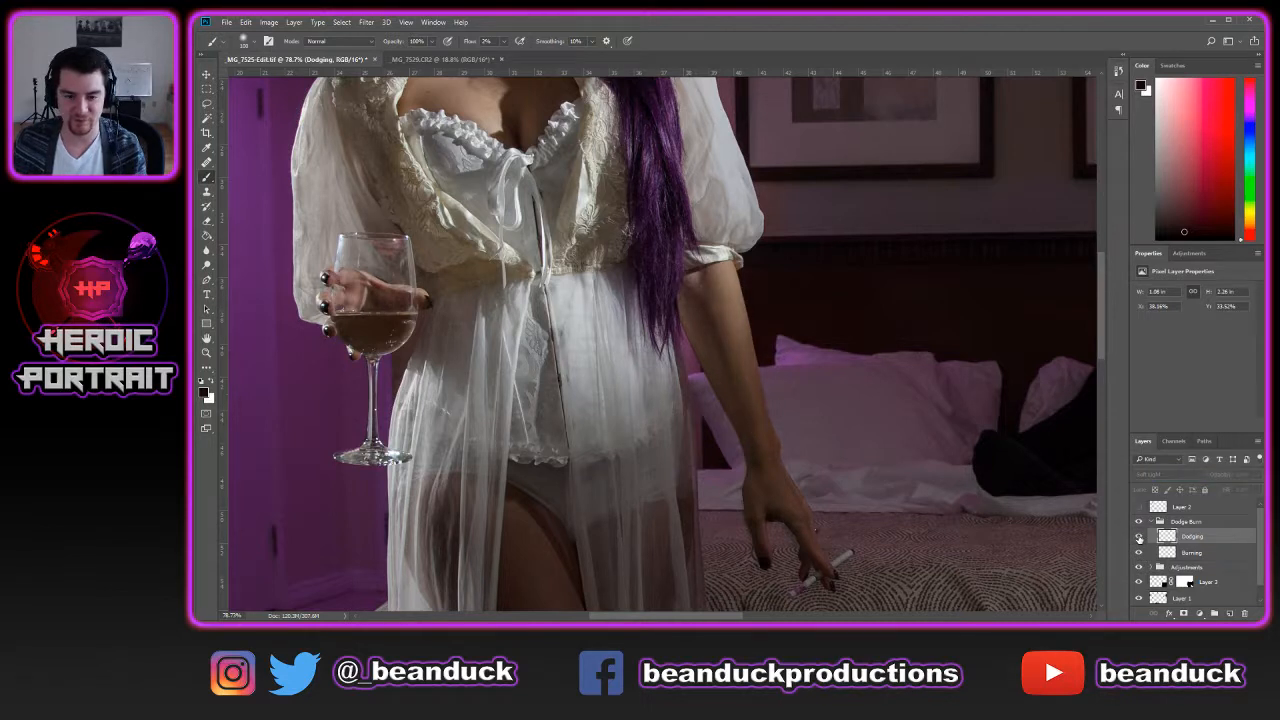
click(1138, 537)
click(1138, 537)
click(1138, 537)
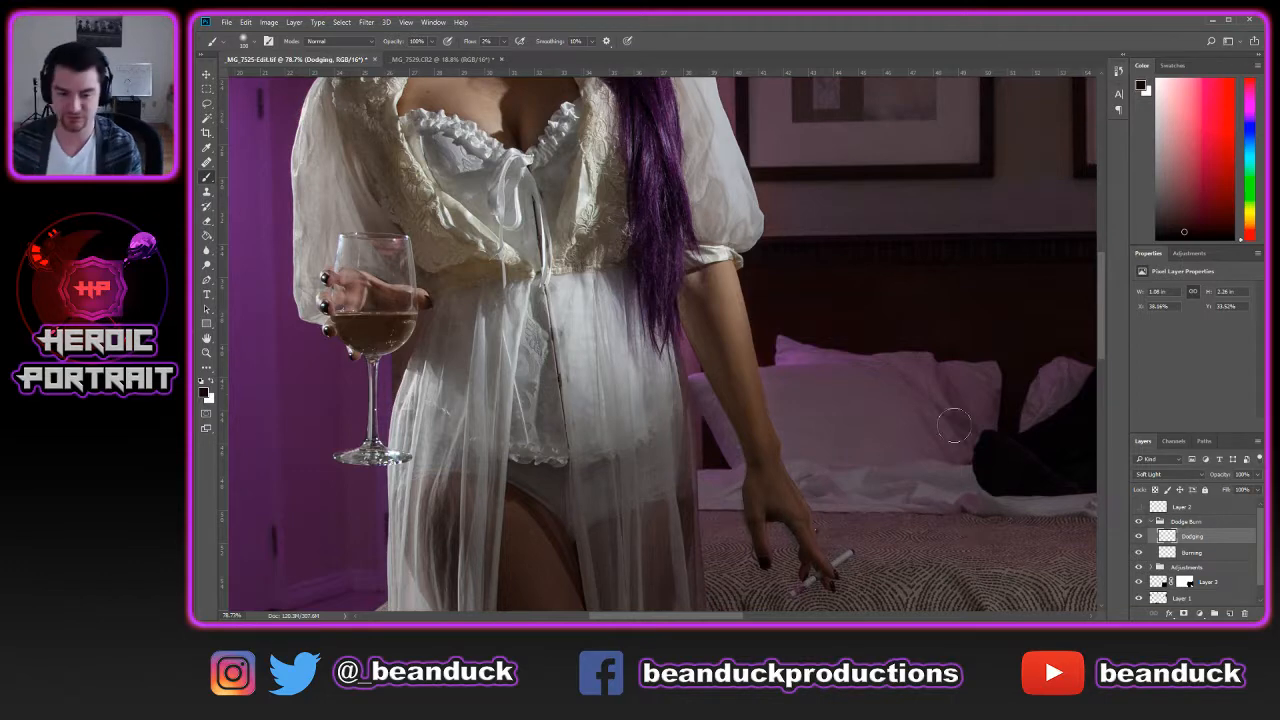
drag(750, 378, 920, 363)
click(1138, 536)
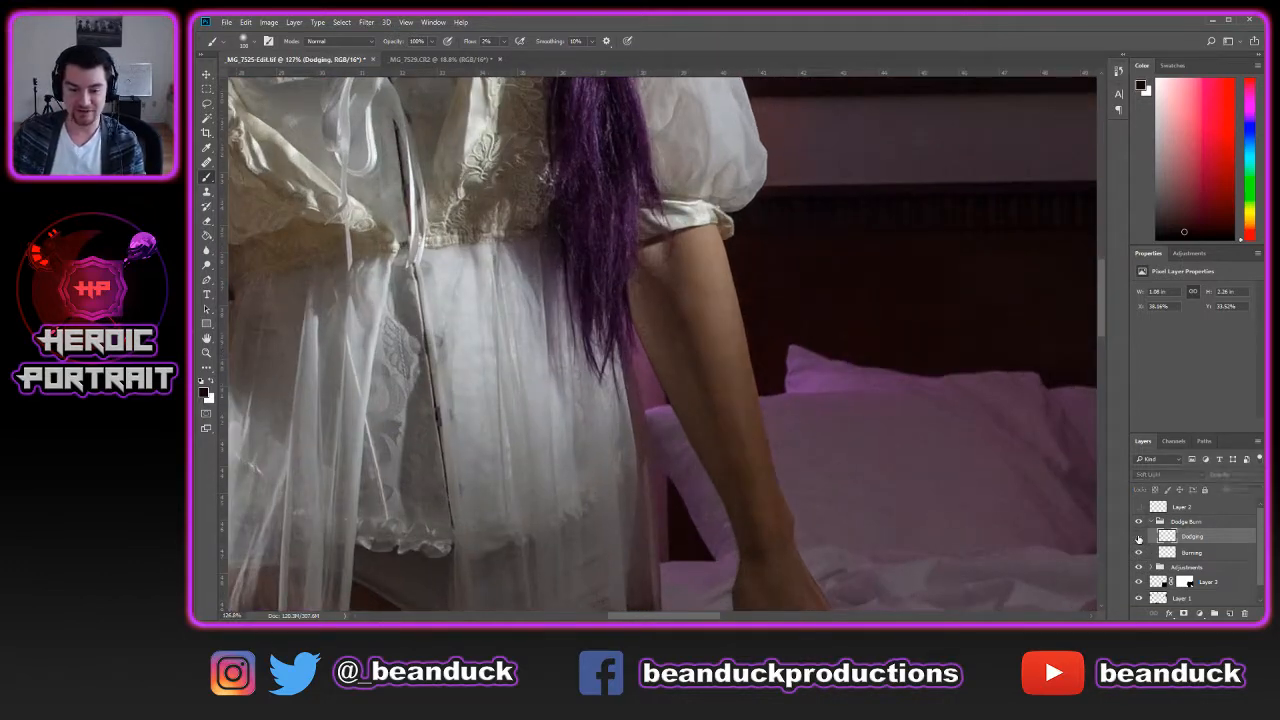
click(1138, 536)
click(1138, 536)
click(1138, 536)
click(1138, 536)
click(1138, 536)
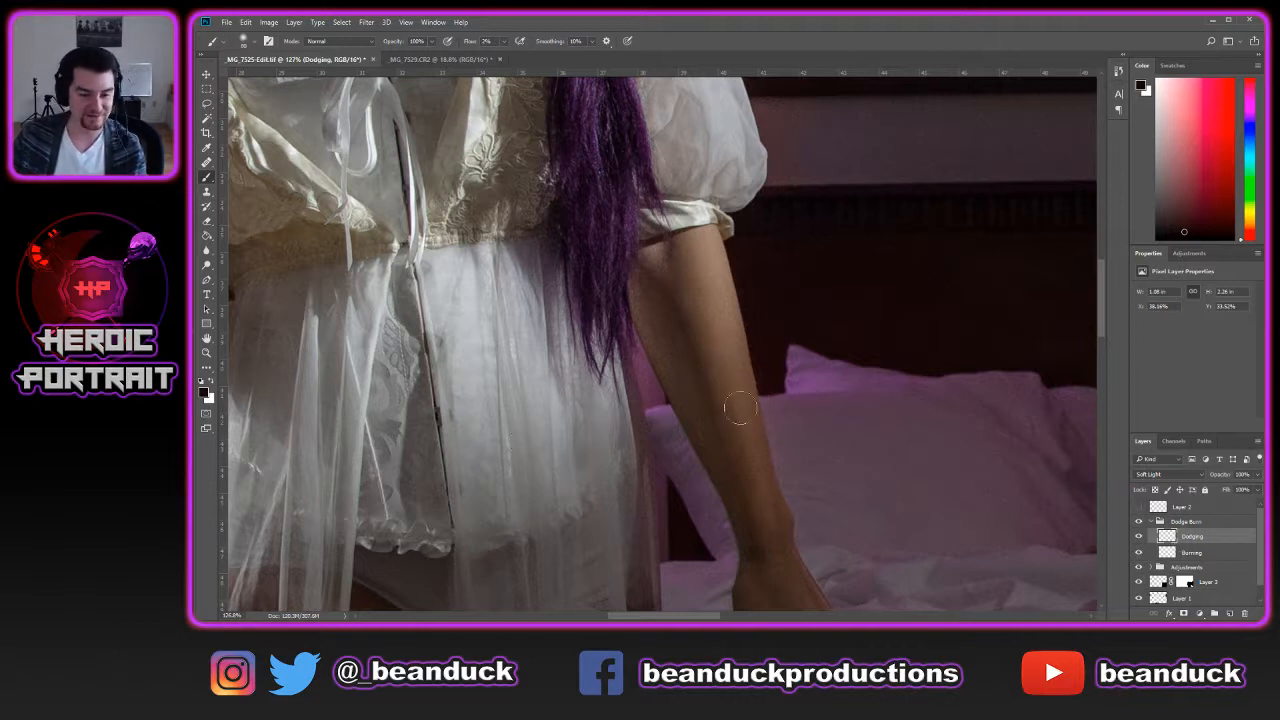
Resample the arm's highlighted skin and brighten it to a light peach foreground colour
alt+click(742, 346)
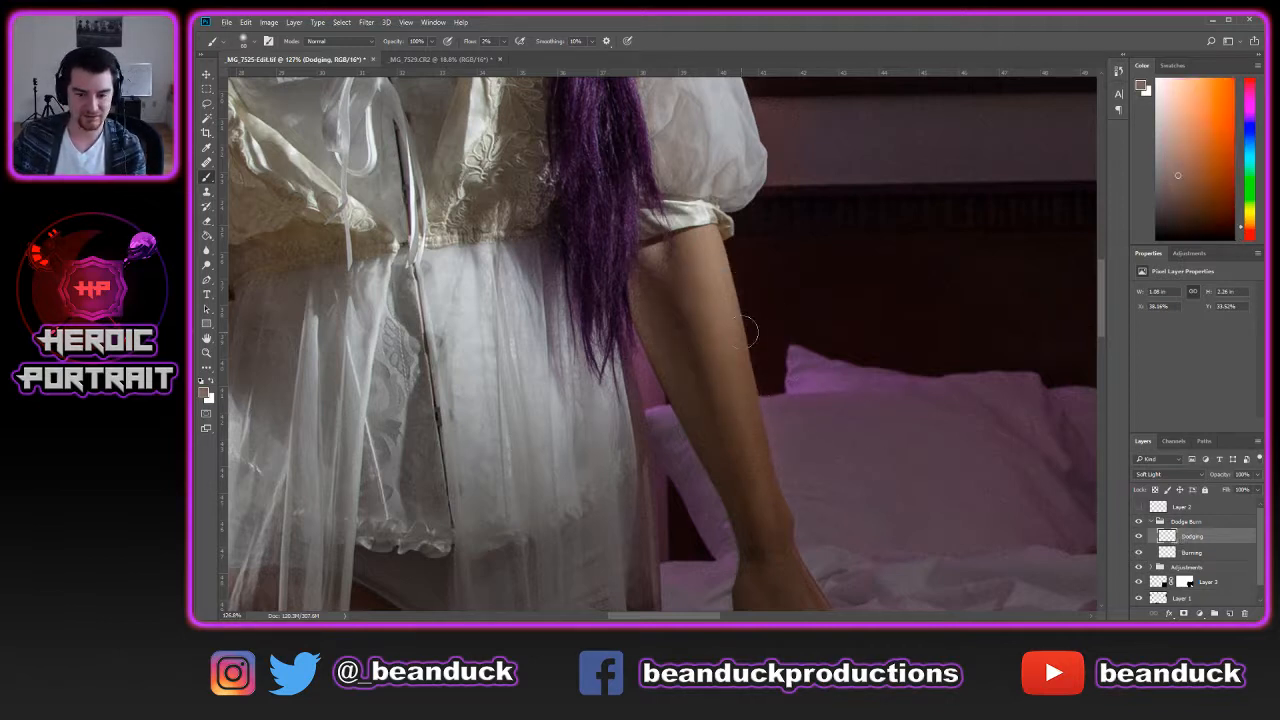
click(205, 392)
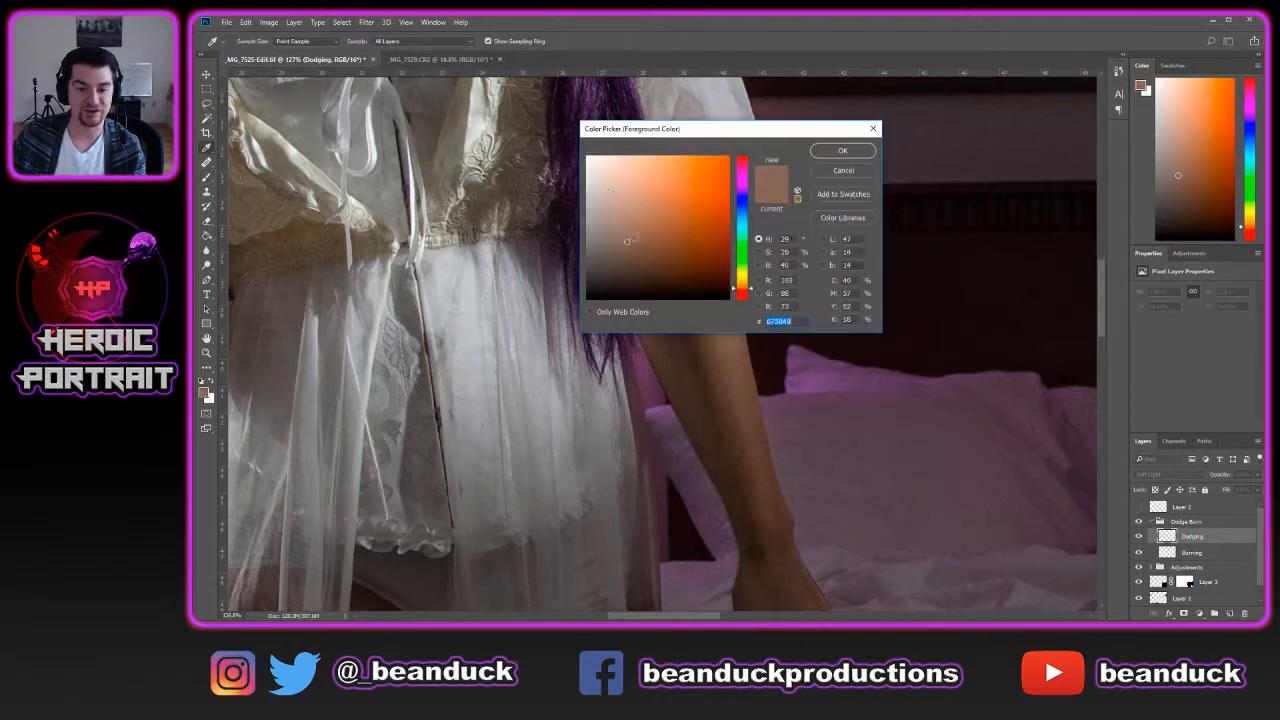
click(631, 147)
click(842, 151)
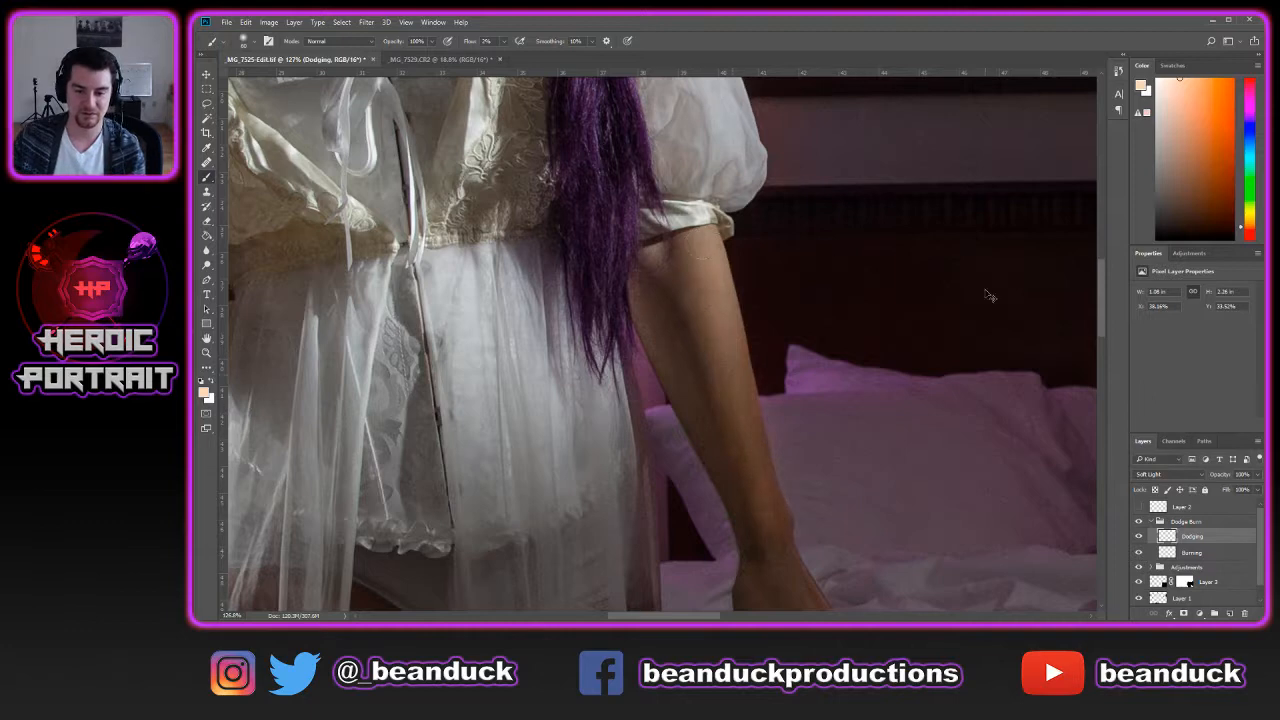
Set the Burning layer's blending to Soft Light and paint a dark brown, skin-toned shadow along the inner side of the arm
scroll(980, 408, down, 4)
scroll(1032, 420, up, 5)
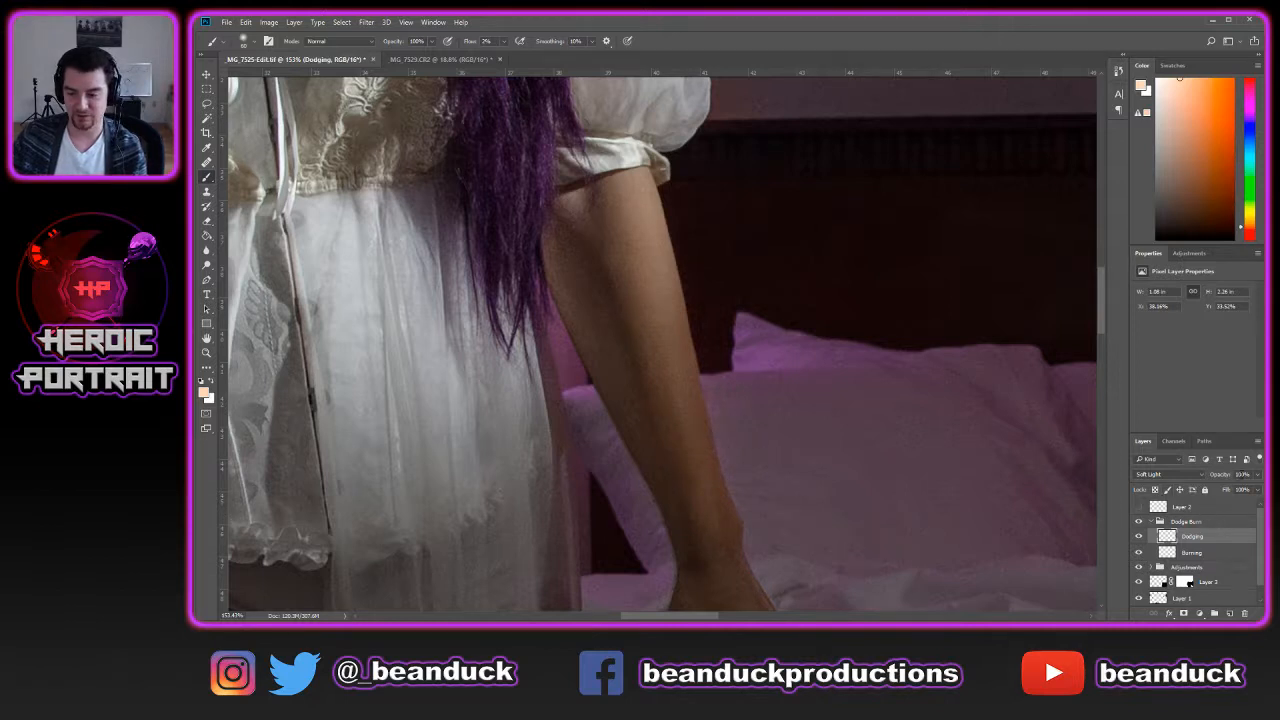
click(1195, 552)
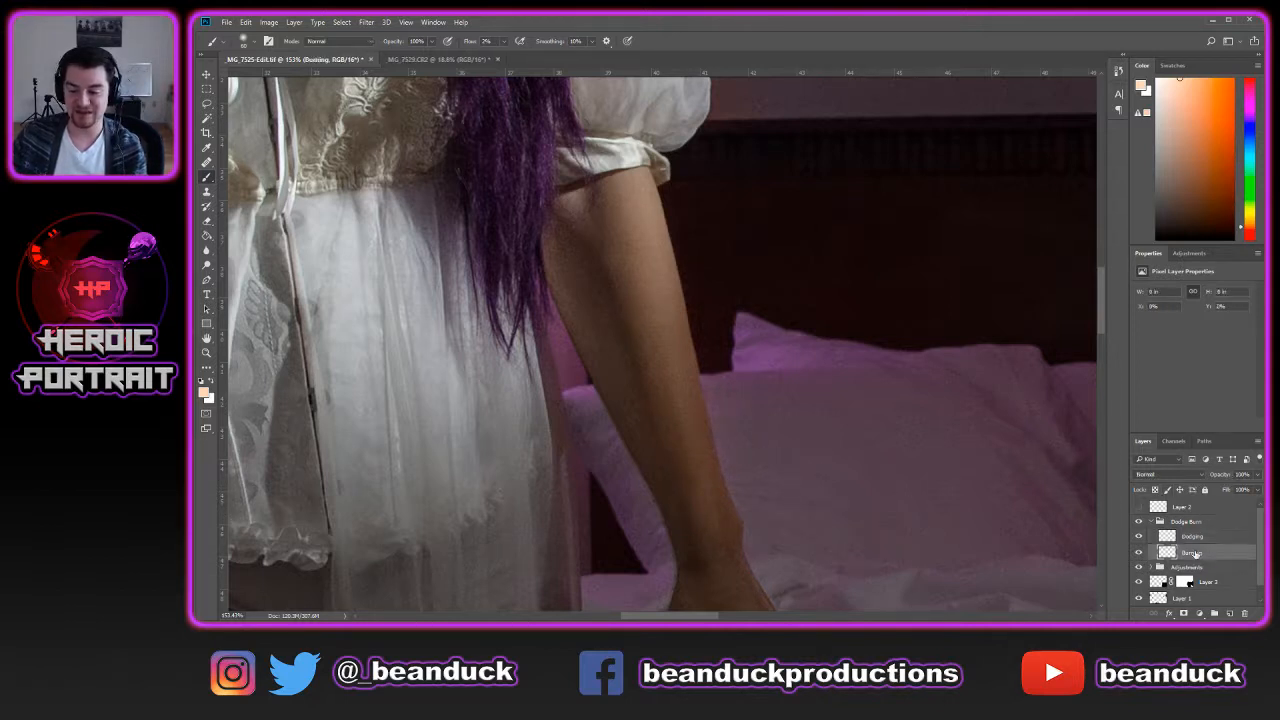
click(1166, 476)
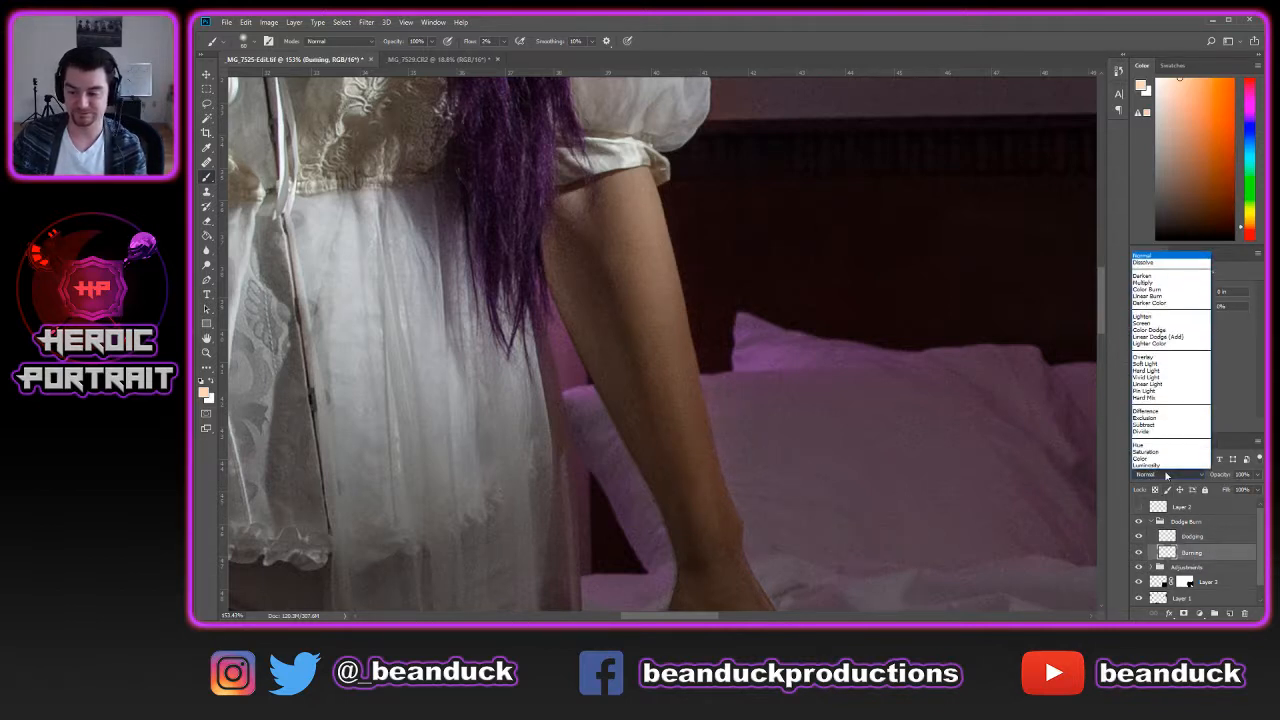
click(1160, 365)
key(d)
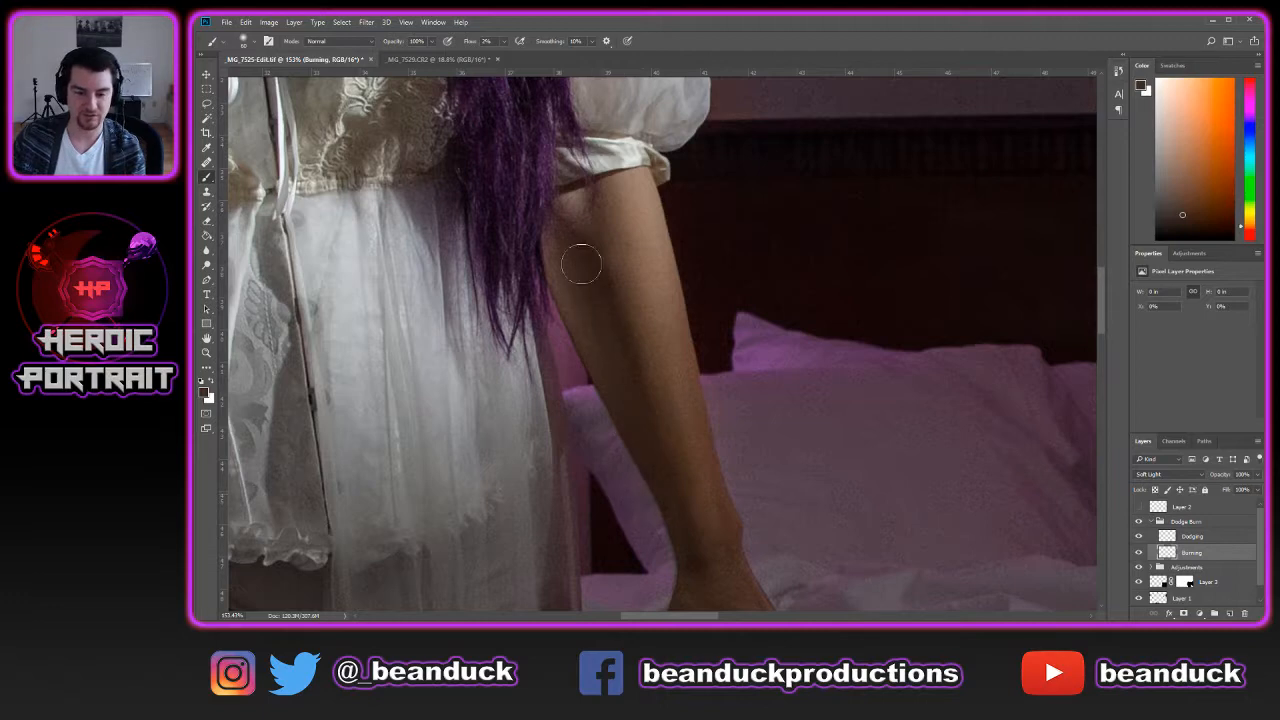
Compare the woman's arm with the Dodging layer hidden and shown, viewed from farther out
scroll(940, 332, down, 5)
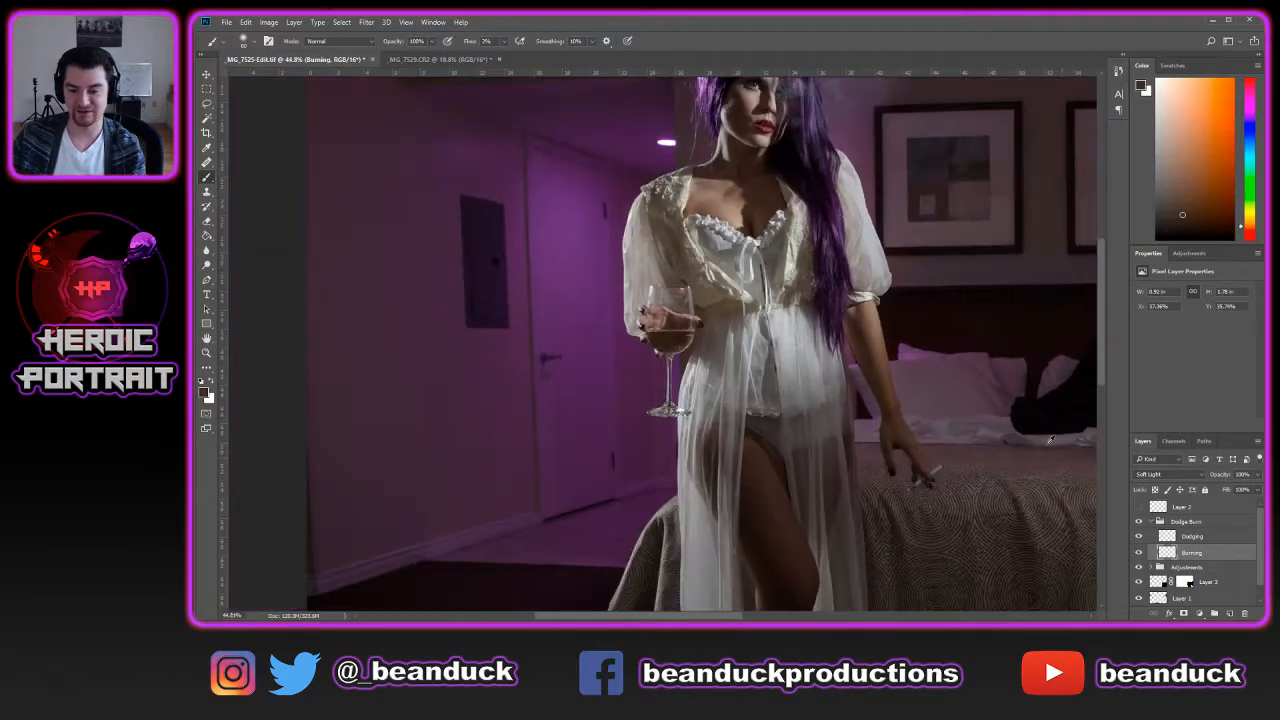
click(1205, 540)
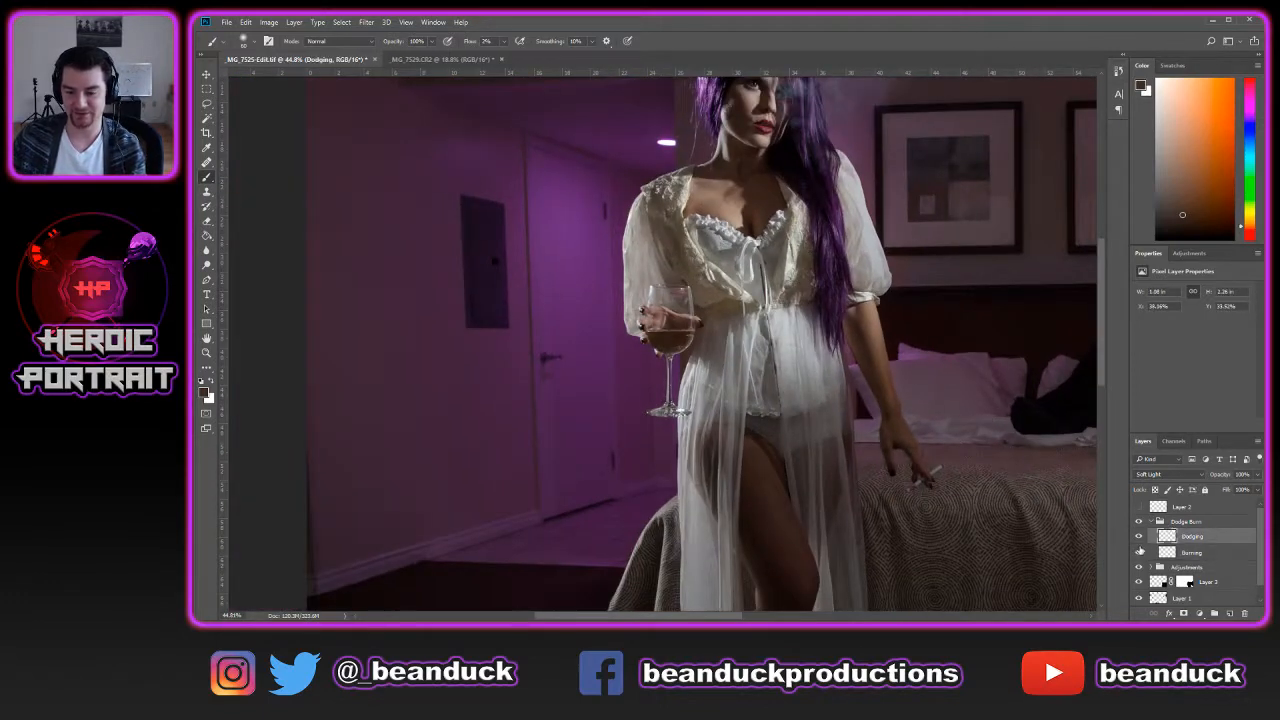
click(1142, 537)
click(1139, 536)
click(1139, 536)
click(1139, 536)
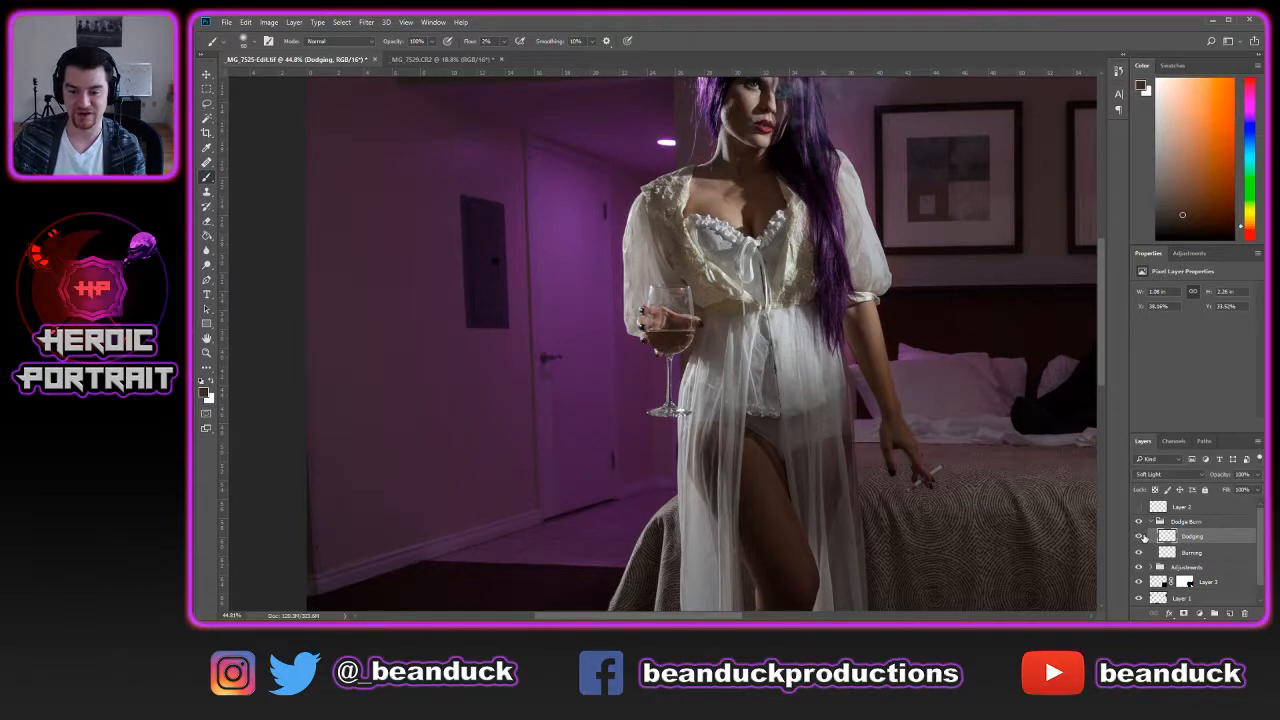
click(1139, 536)
click(1139, 536)
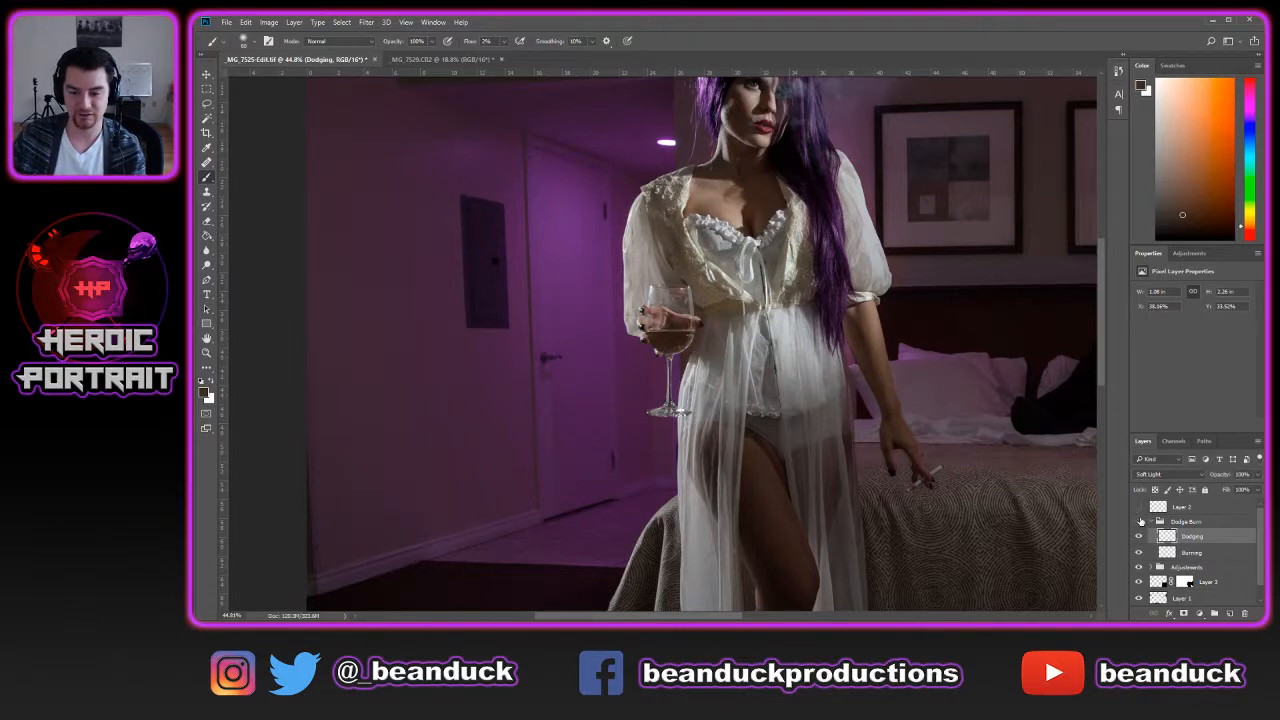
Compare the portrait with the entire Dodge Burn group hidden and shown
click(1140, 521)
click(1140, 521)
click(1140, 521)
click(1140, 521)
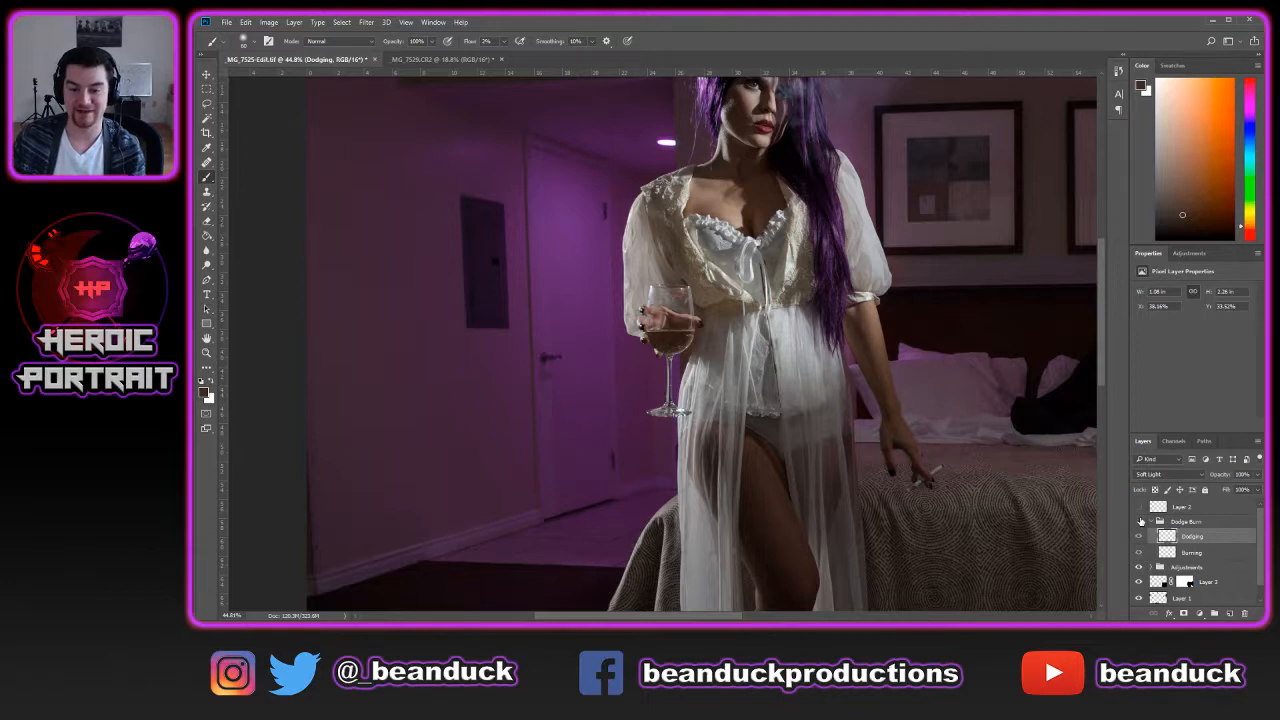
click(1141, 521)
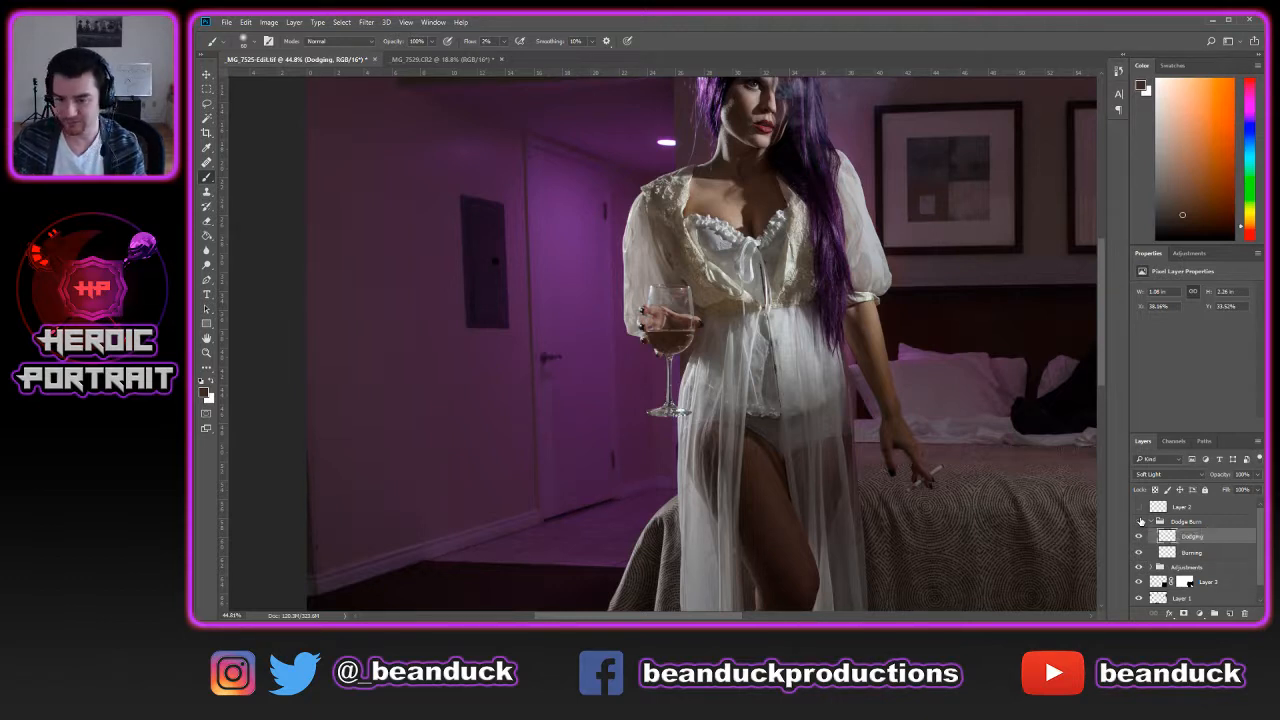
click(1140, 521)
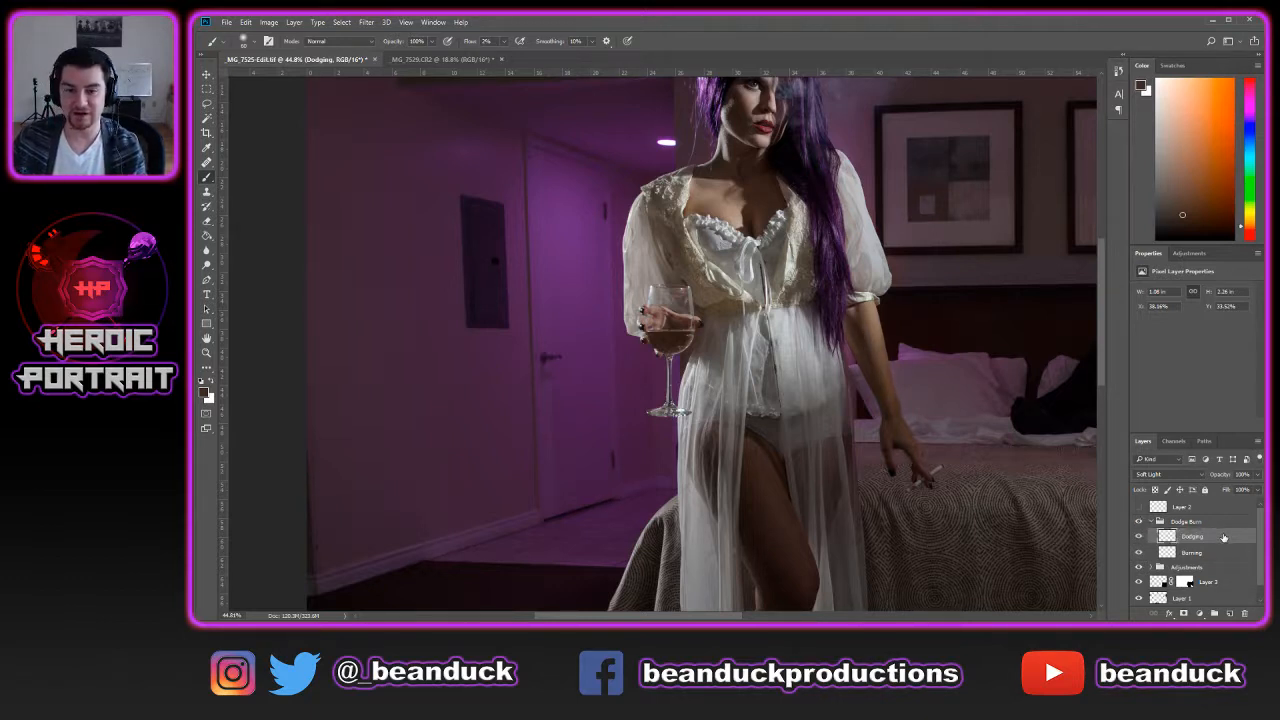
Examine the arm, dress and legs at closer range with the Dodge Burn group switched off and on repeatedly
scroll(922, 288, up, 2)
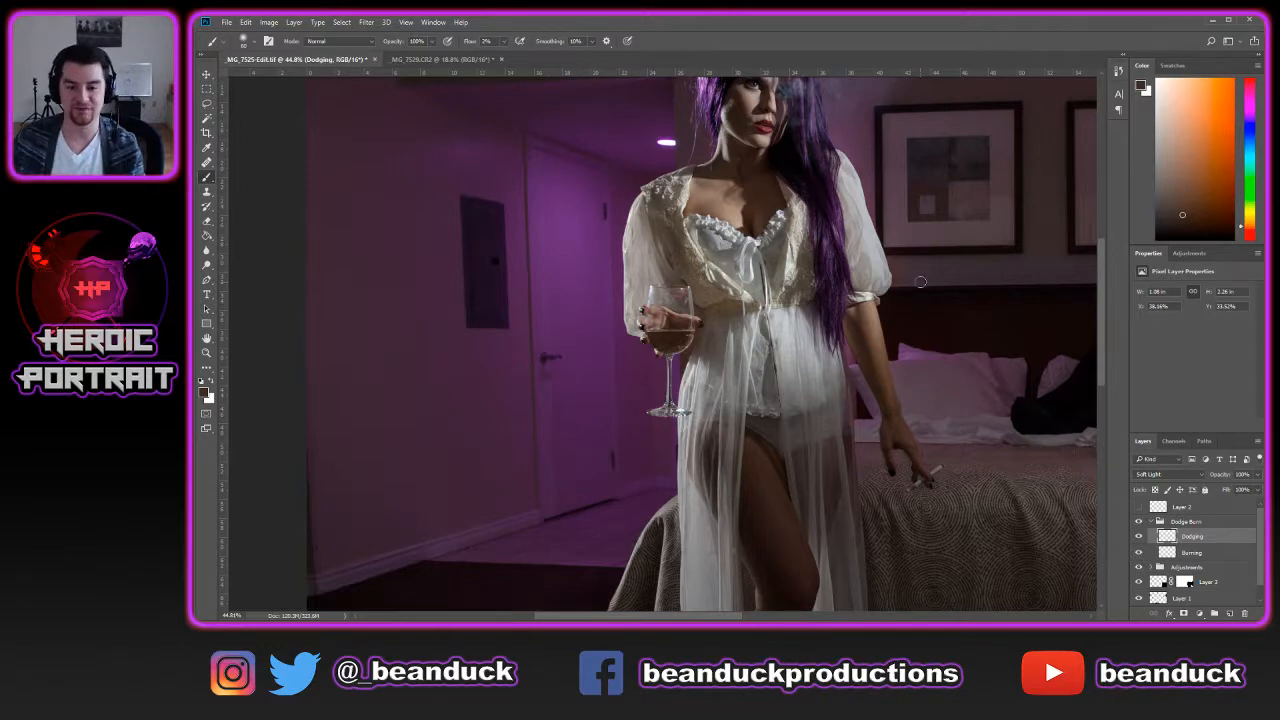
scroll(925, 295, down, 3)
scroll(928, 300, up, 3)
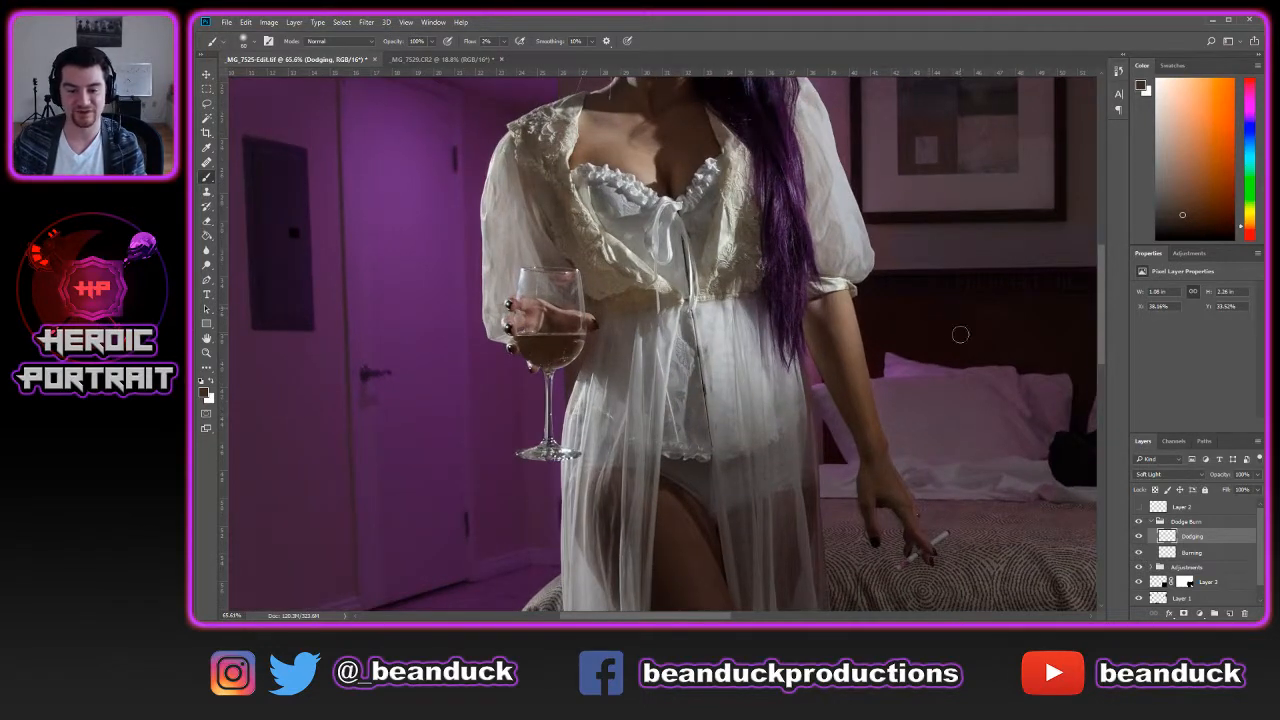
scroll(997, 358, down, 2)
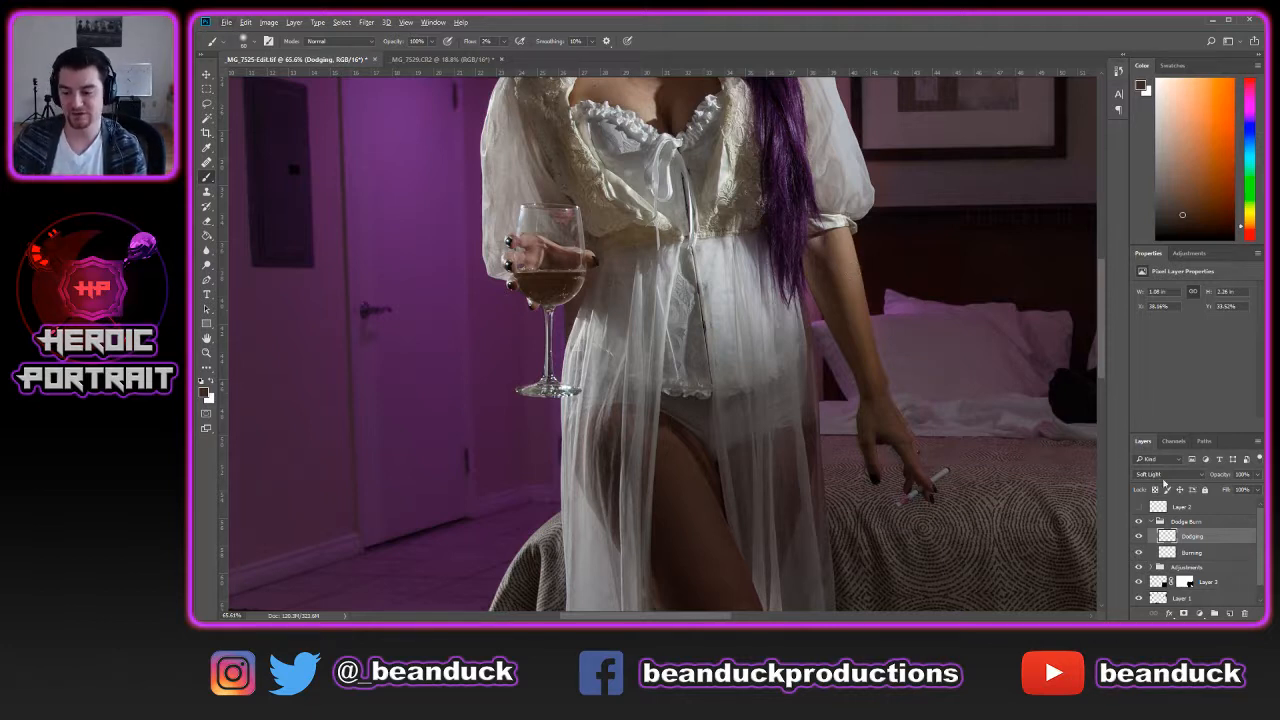
click(1200, 554)
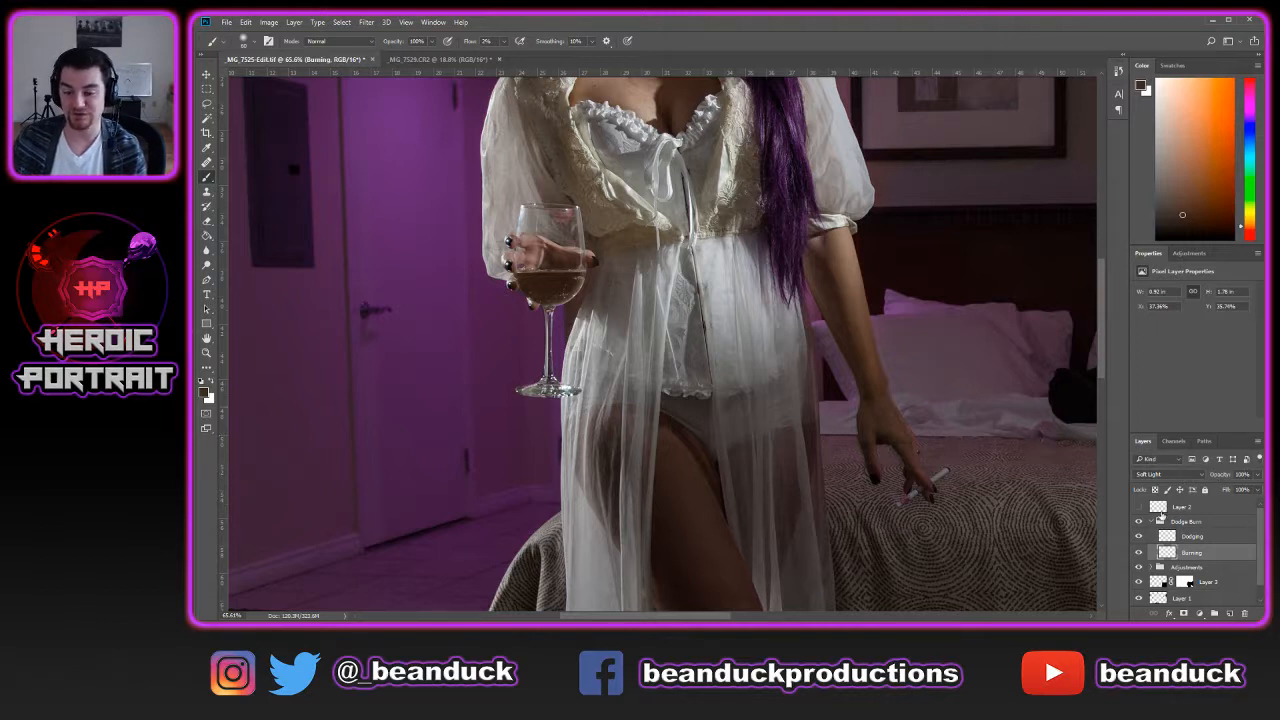
click(1139, 521)
click(1139, 521)
click(1139, 521)
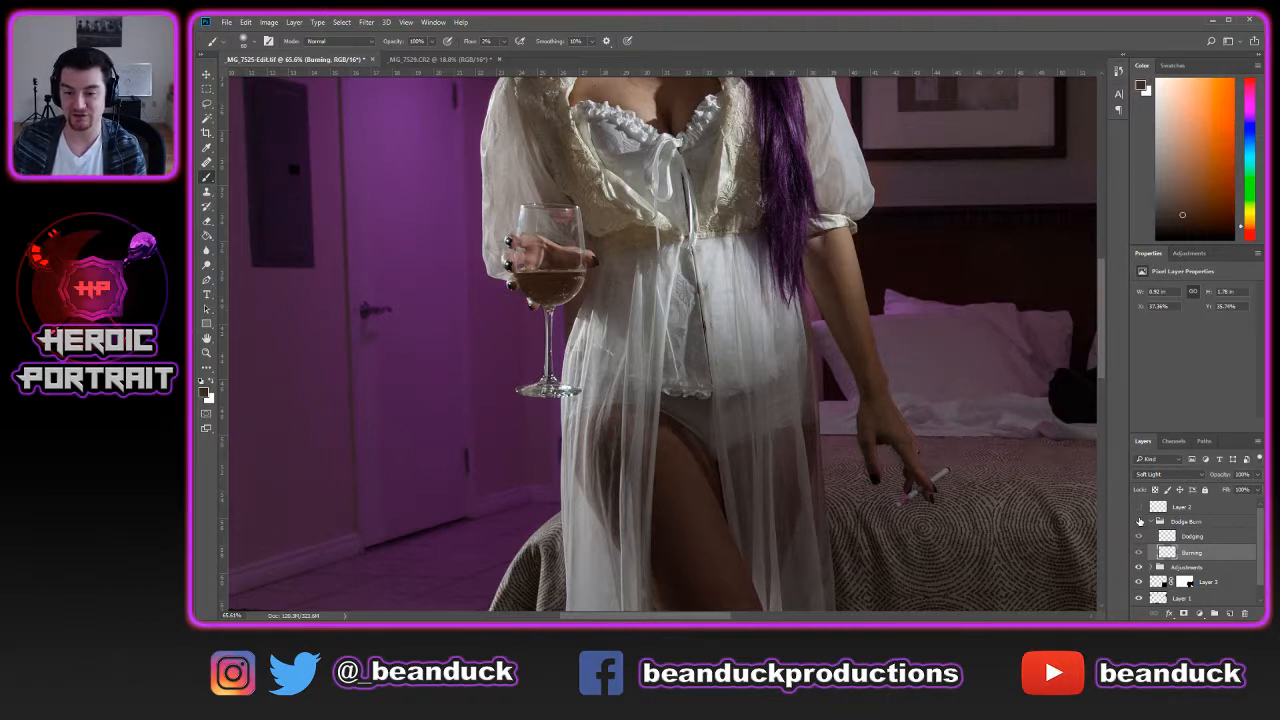
click(1139, 521)
click(1139, 521)
click(1139, 521)
click(1139, 521)
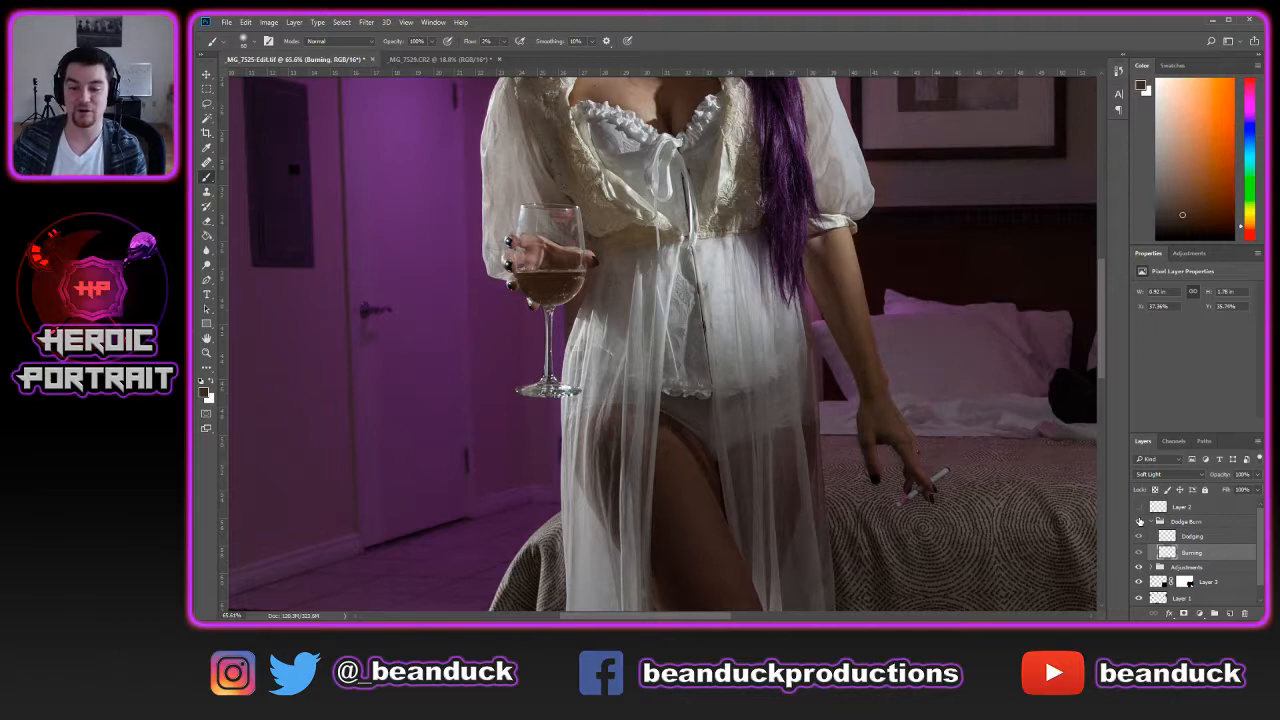
click(1139, 521)
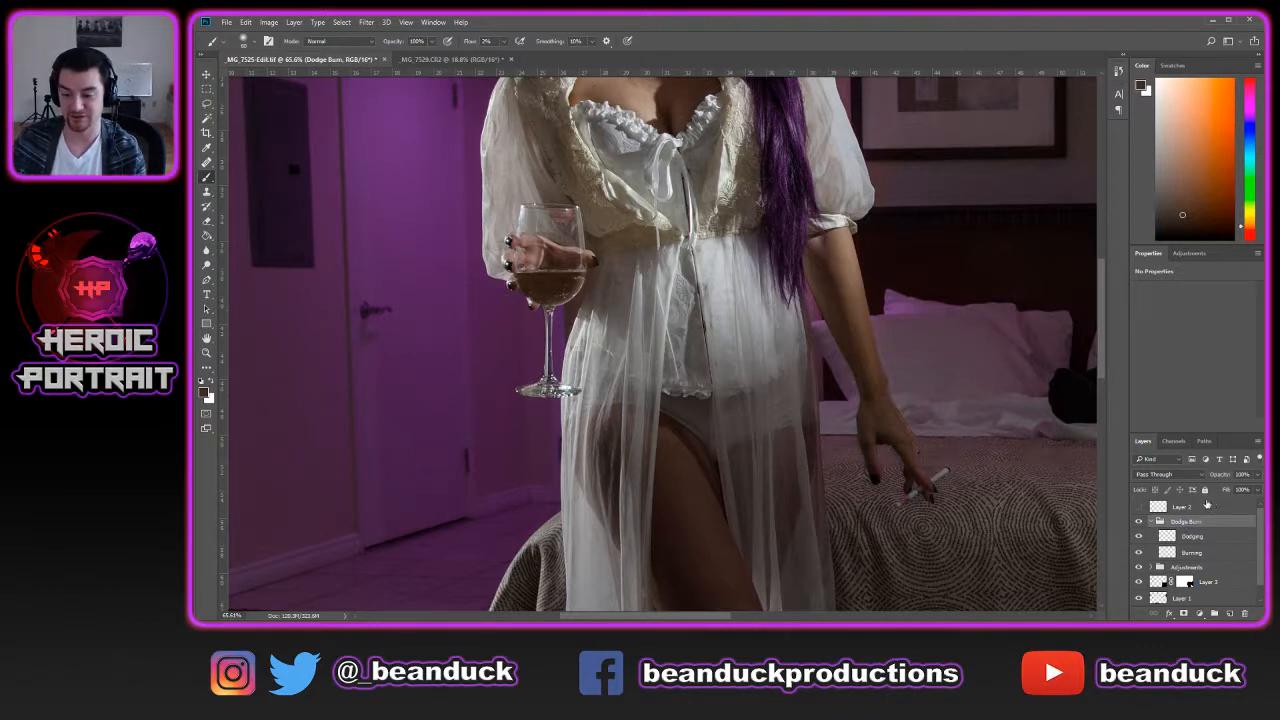
Collapse the Dodge Burn group and try lowering its opacity to 77%, undoing the change
click(1150, 522)
click(1241, 474)
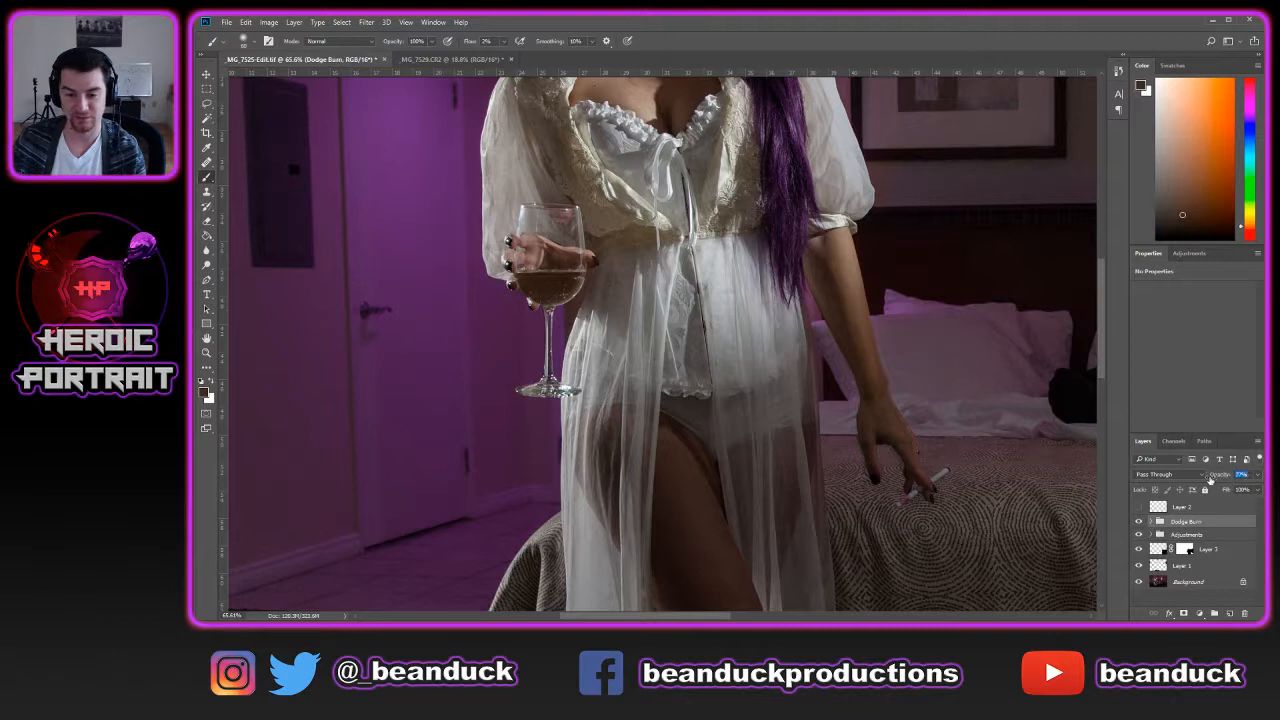
mouse_move(1211, 484)
mouse_down()
mouse_move(1228, 482)
mouse_move(1210, 485)
mouse_up()
key(ctrl+z)
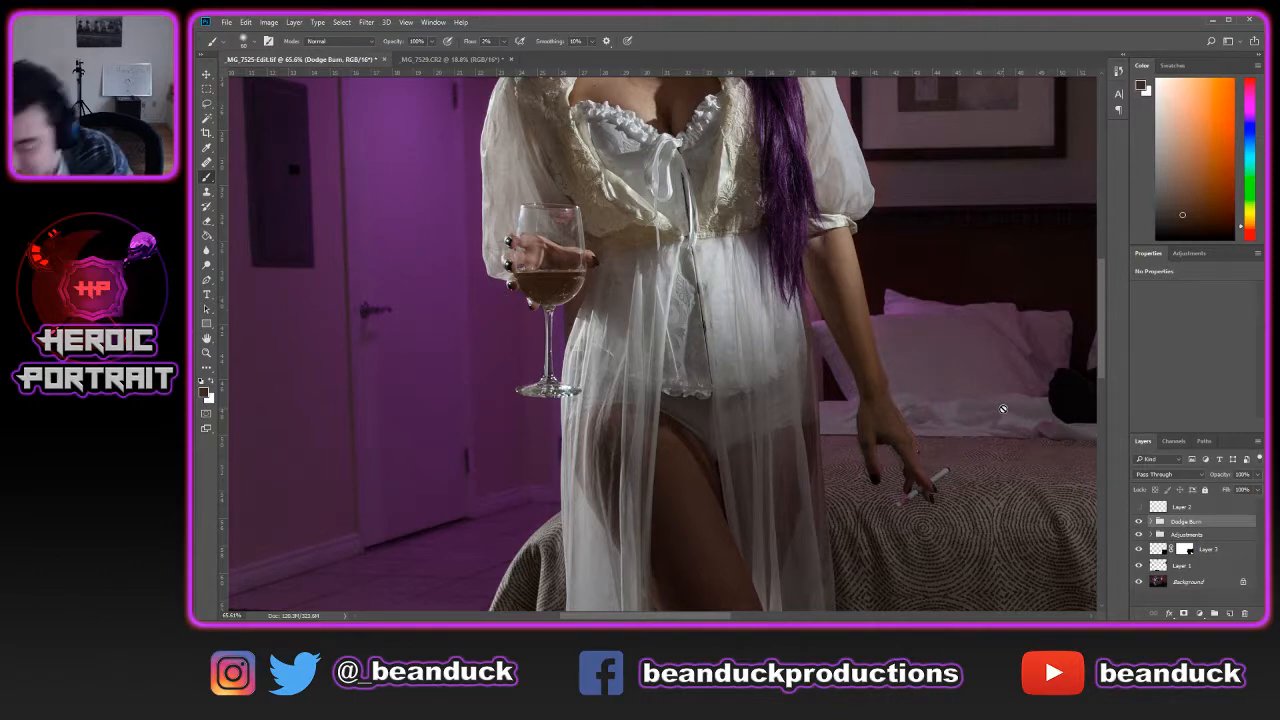
Inspect the whole bedroom composition and the woman's hand with the cigarette close up against the bedspread
scroll(777, 266, down, 5)
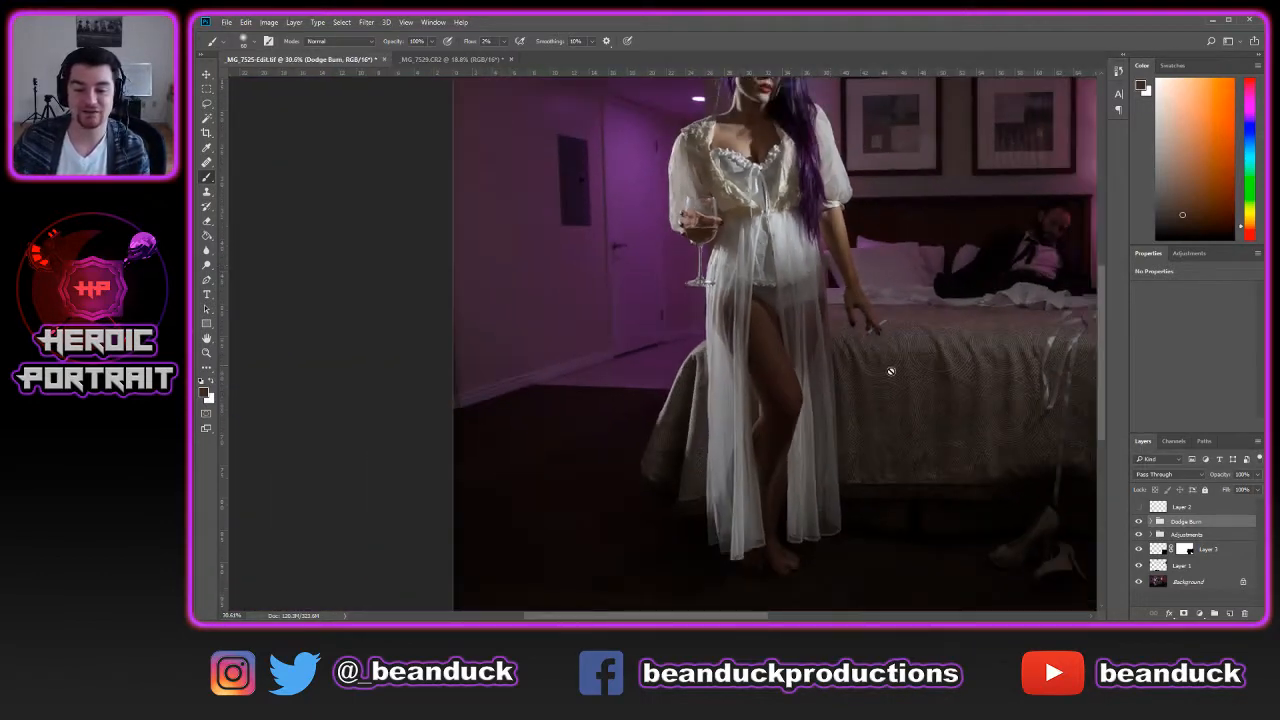
key(space)
drag(935, 250, 851, 318)
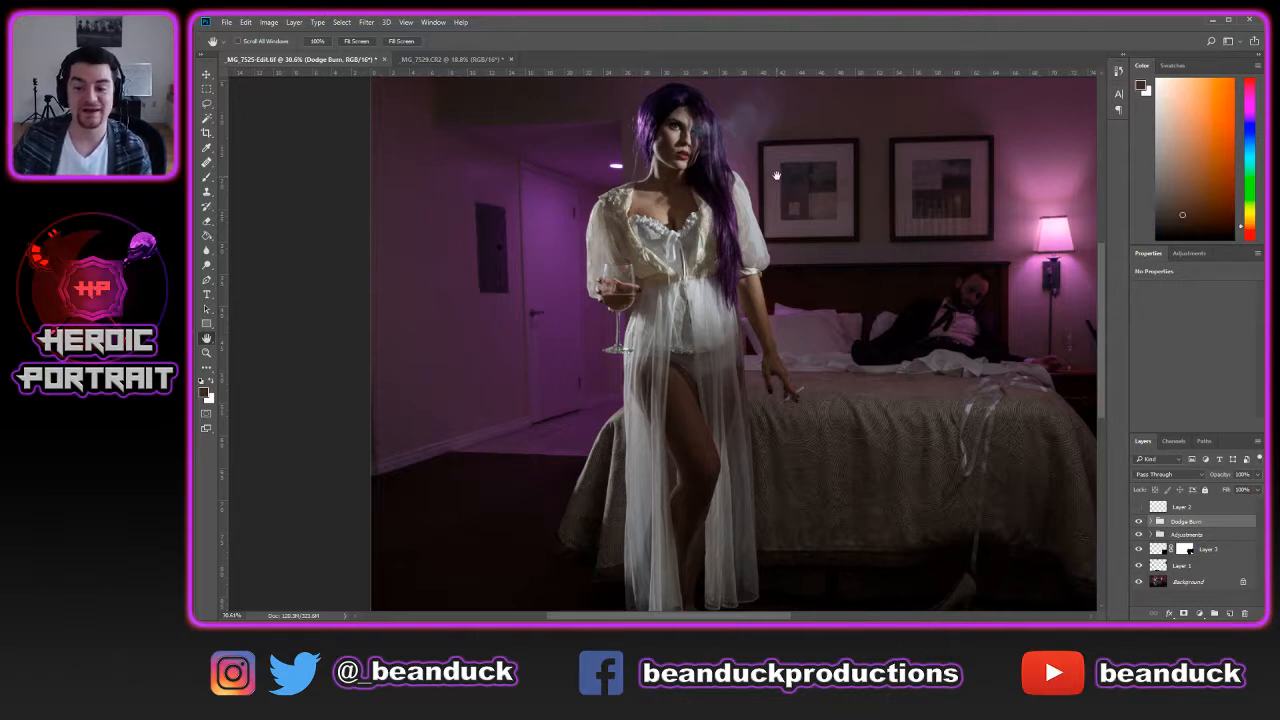
drag(870, 163, 840, 190)
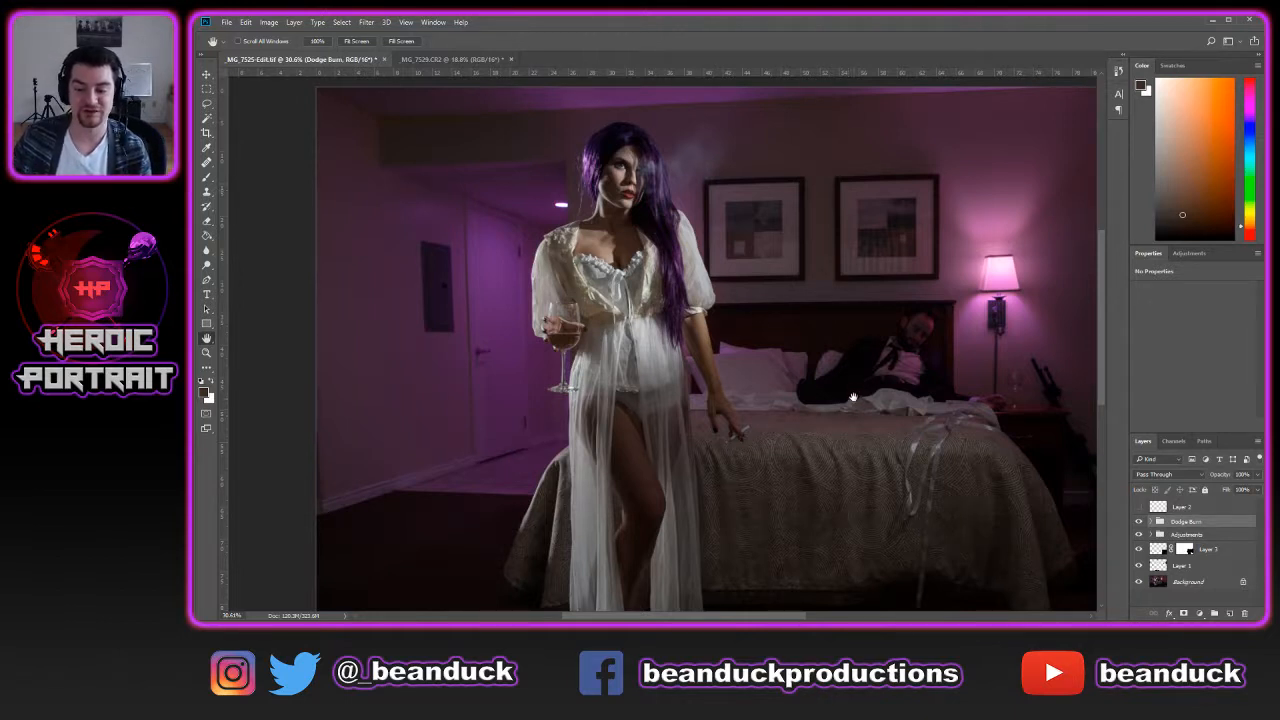
scroll(851, 400, down, 3)
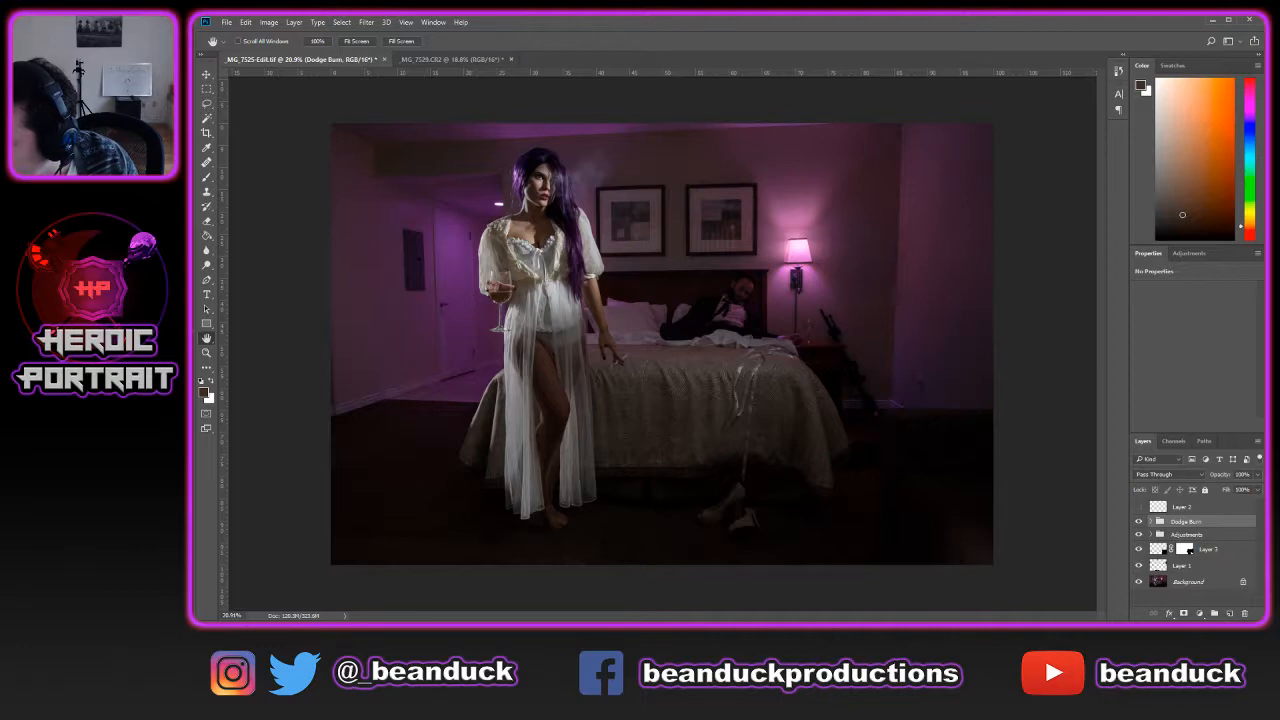
scroll(598, 377, up, 5)
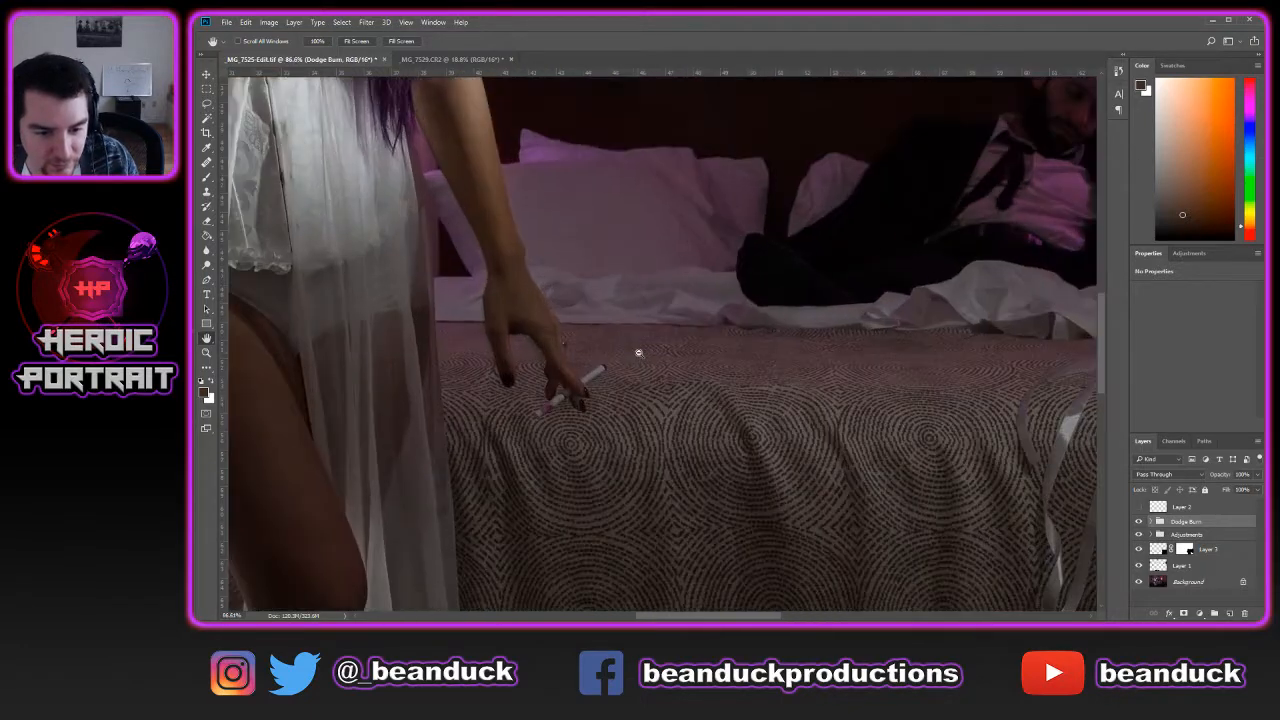
scroll(638, 352, down, 1)
scroll(633, 340, up, 2)
scroll(640, 332, down, 3)
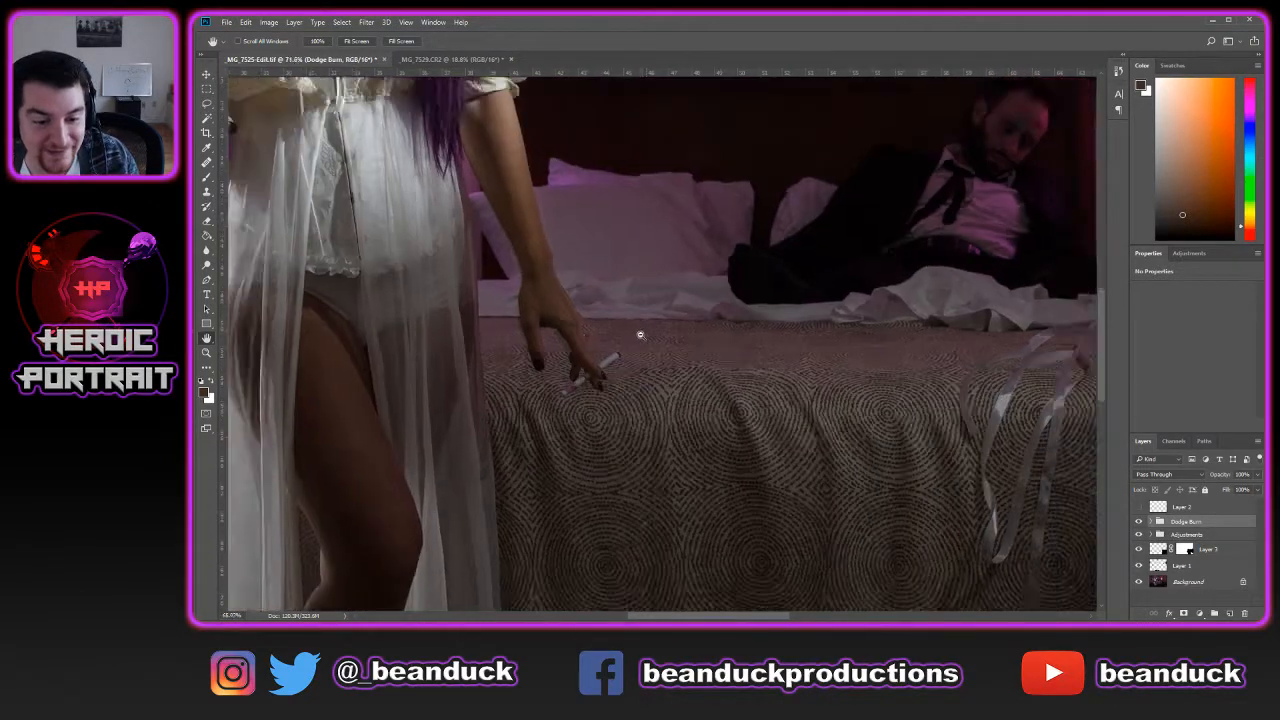
scroll(640, 335, down, 2)
scroll(638, 334, down, 2)
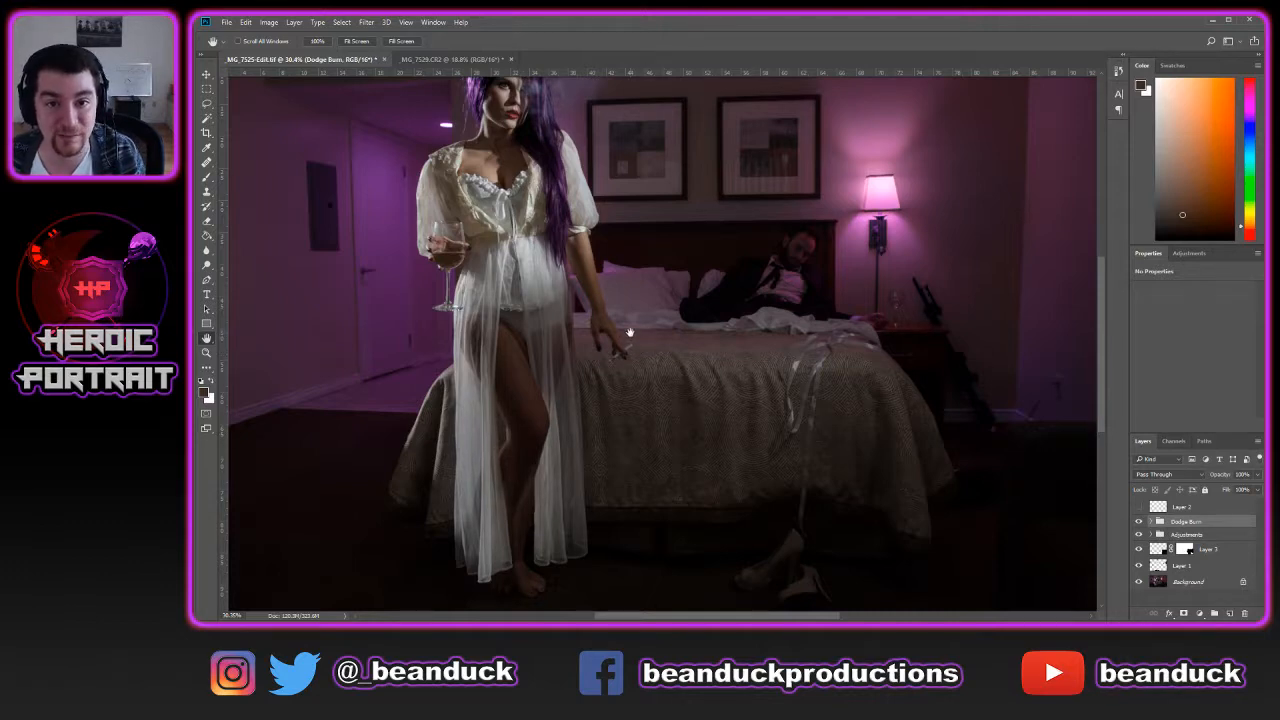
scroll(632, 333, up, 5)
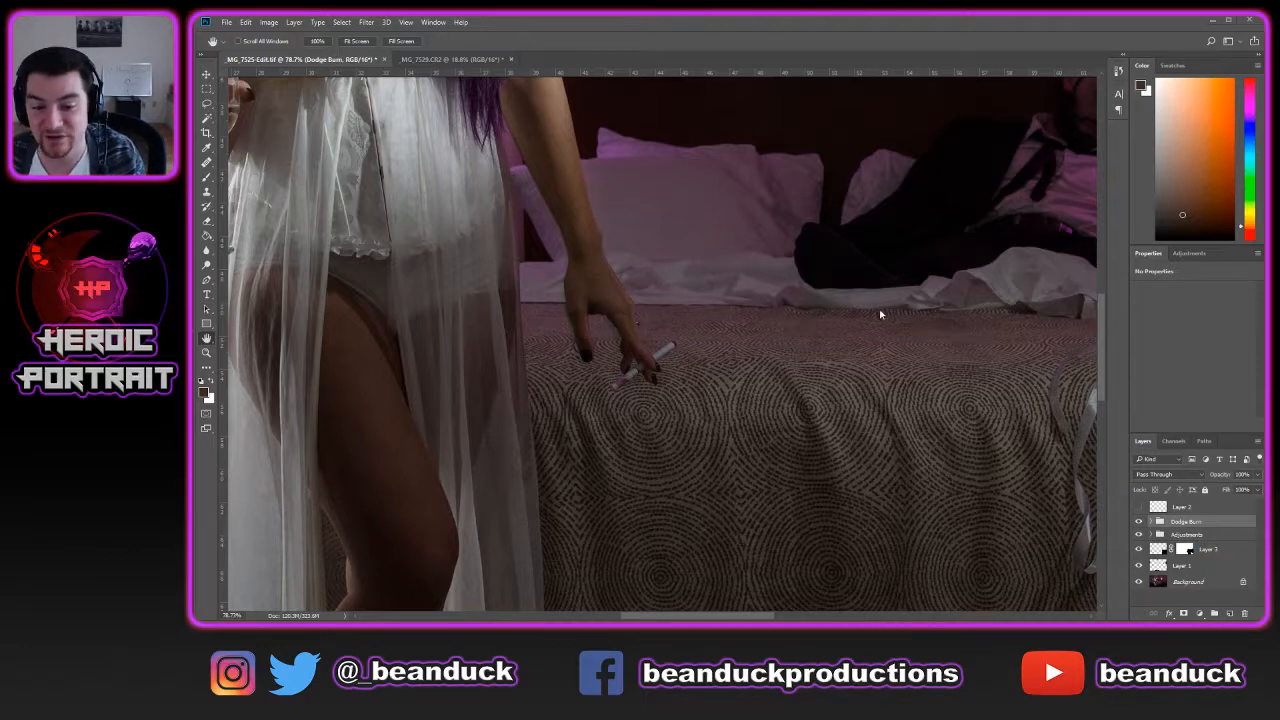
scroll(880, 309, down, 5)
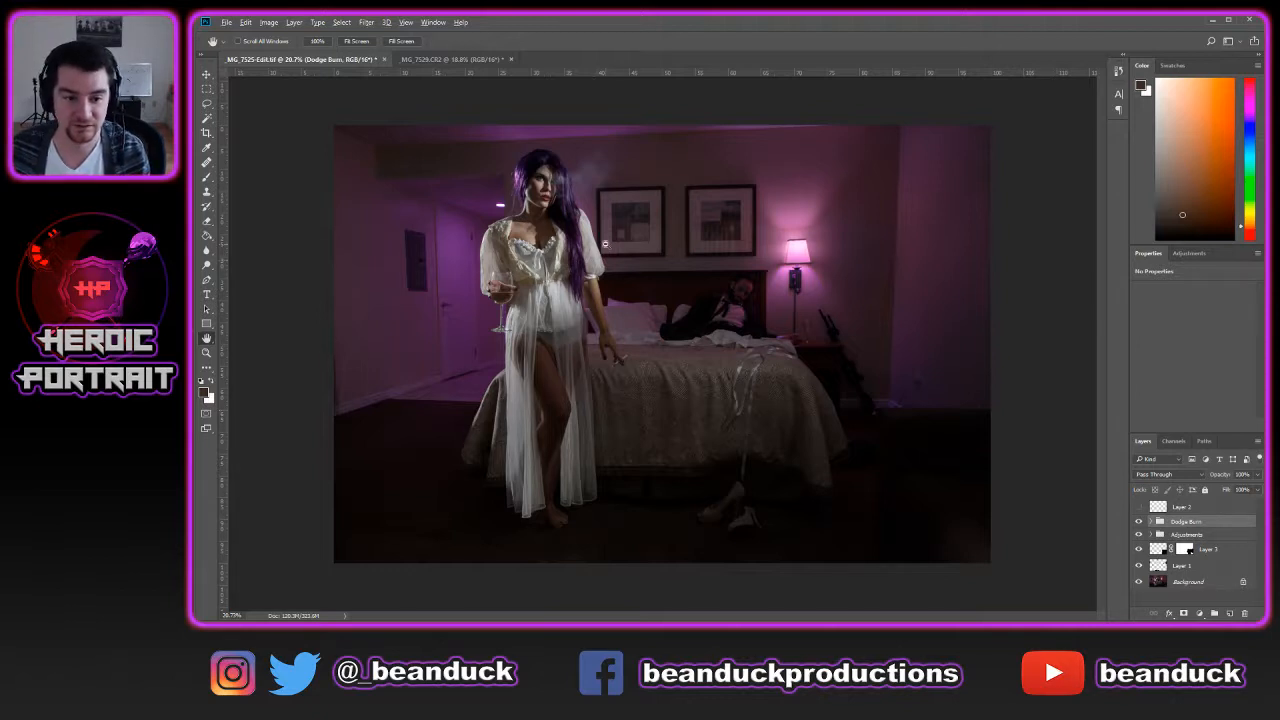
Compare the image with the stick-figure sketch on Layer 2 shown and hidden, leaving the sketch hidden
click(1166, 600)
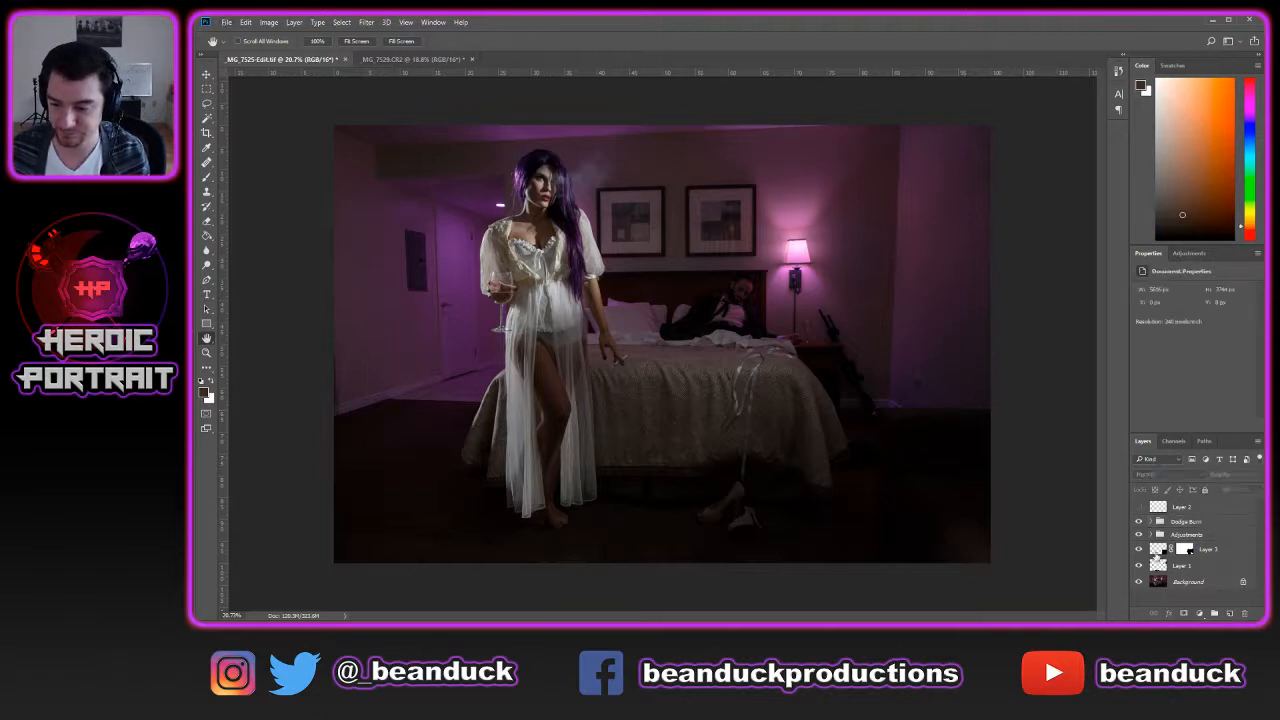
click(1139, 507)
click(1140, 507)
click(1140, 507)
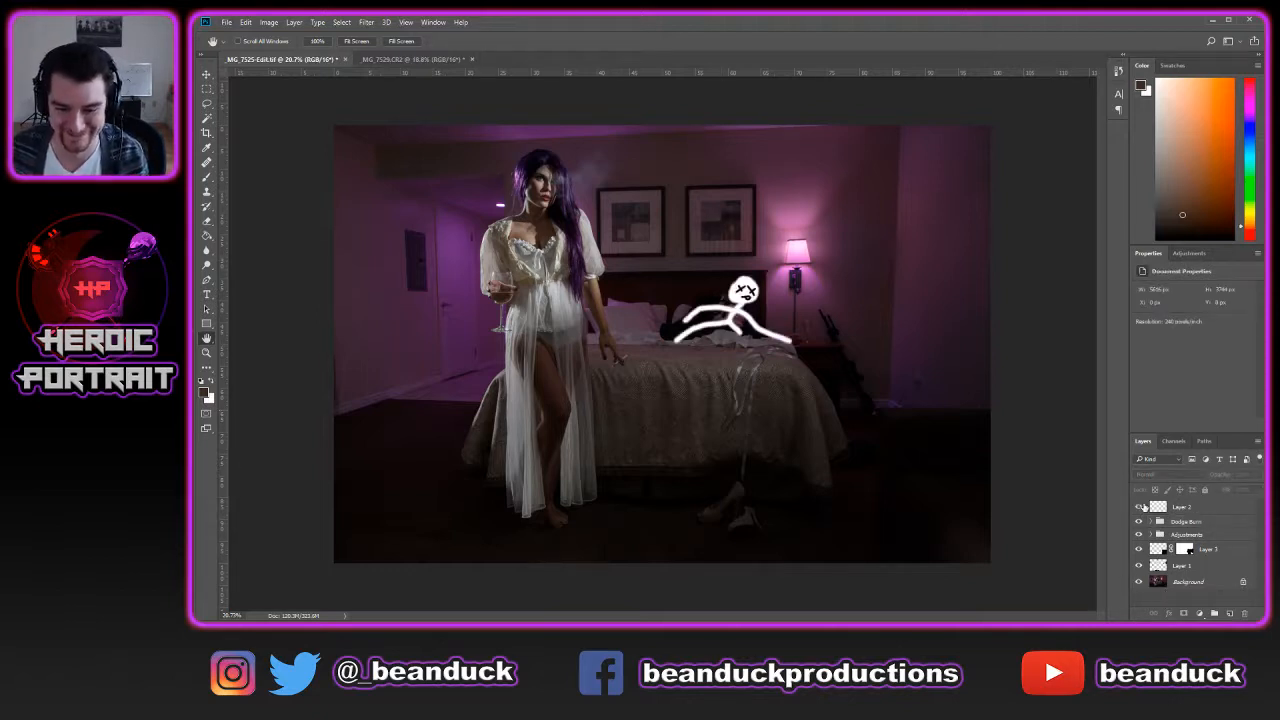
click(1139, 507)
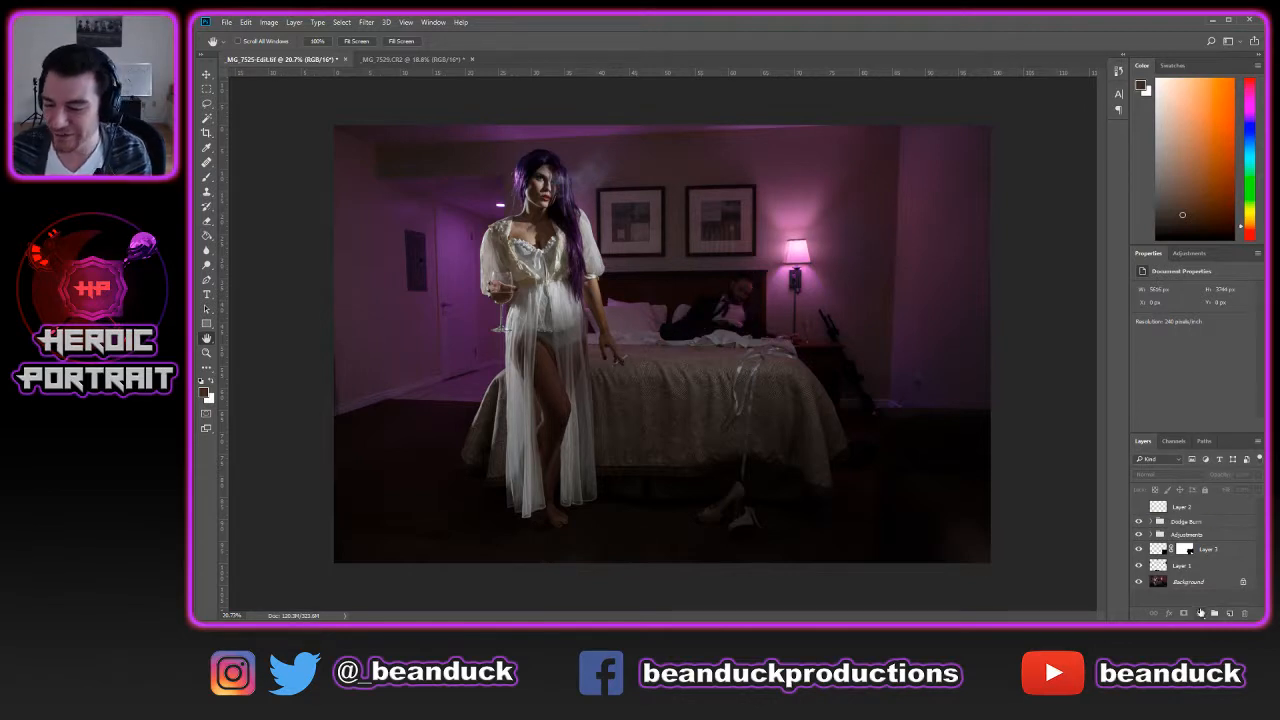
Add a Curves adjustment layer directly above the Dodge Burn group
click(1187, 522)
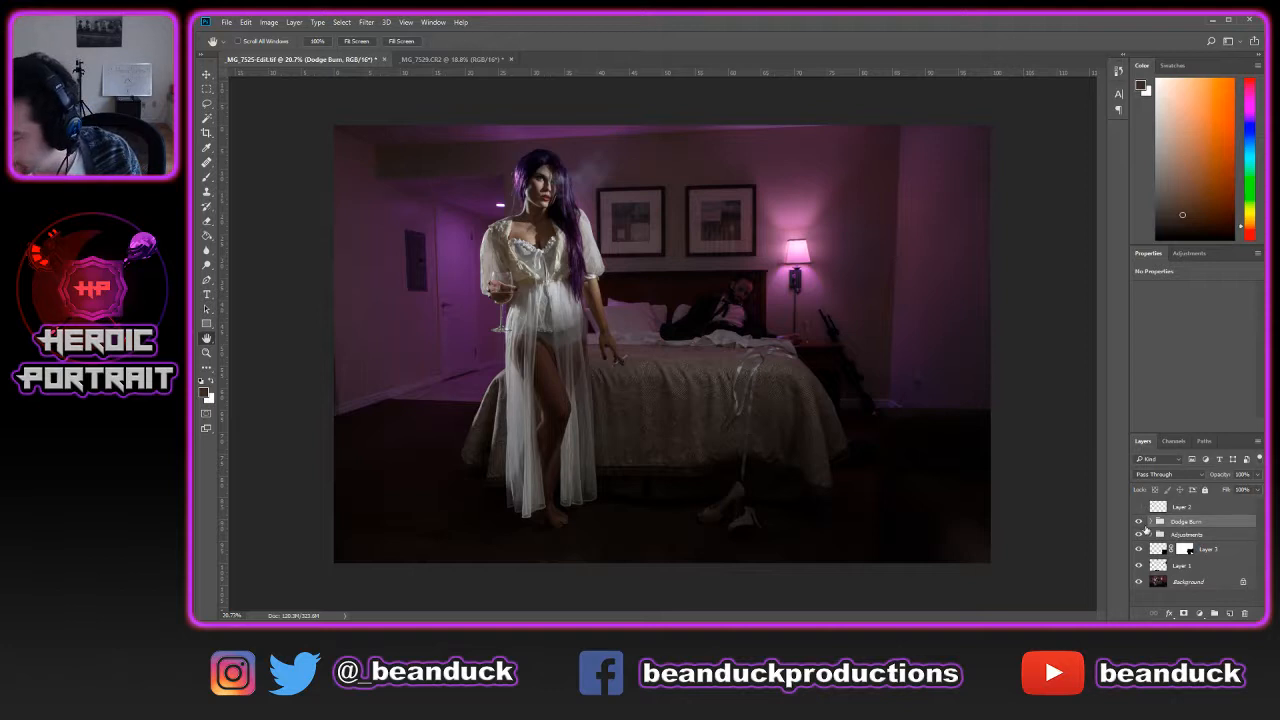
click(1199, 613)
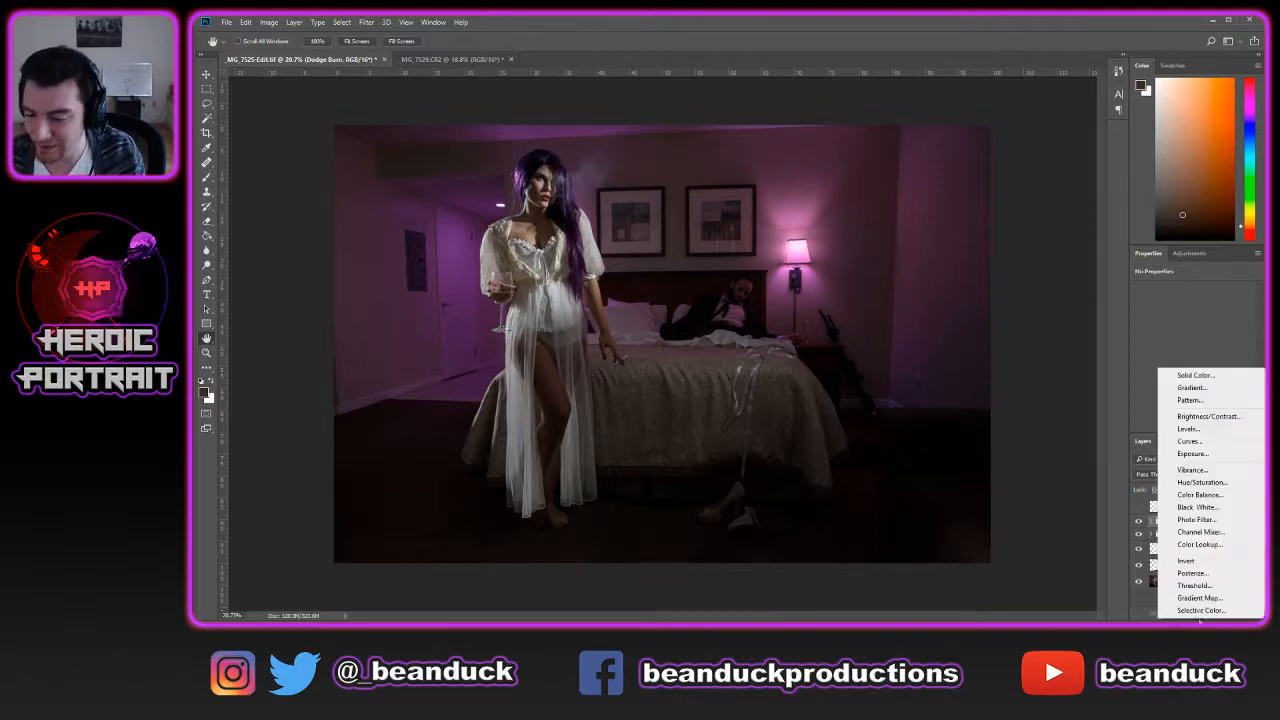
click(1189, 441)
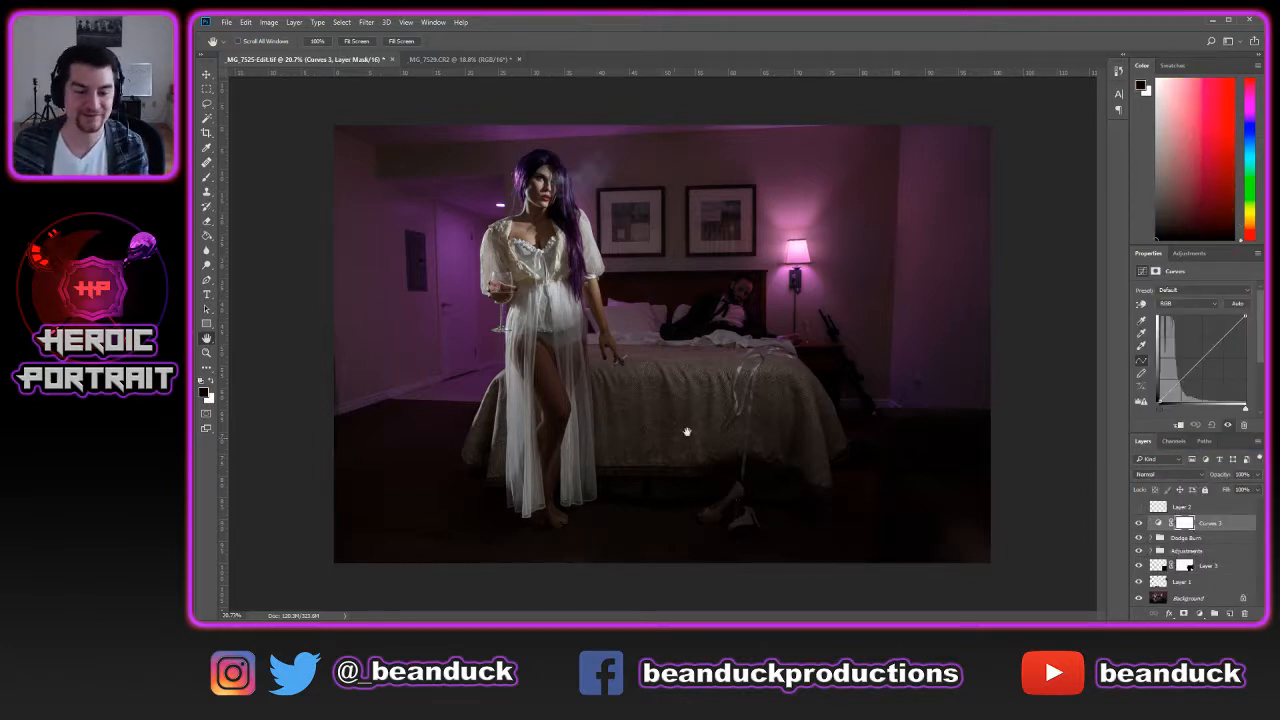
Brighten the image by raising the shadows on the new Curves adjustment, comparing with the adjustment hidden and shown
drag(1196, 364, 1172, 386)
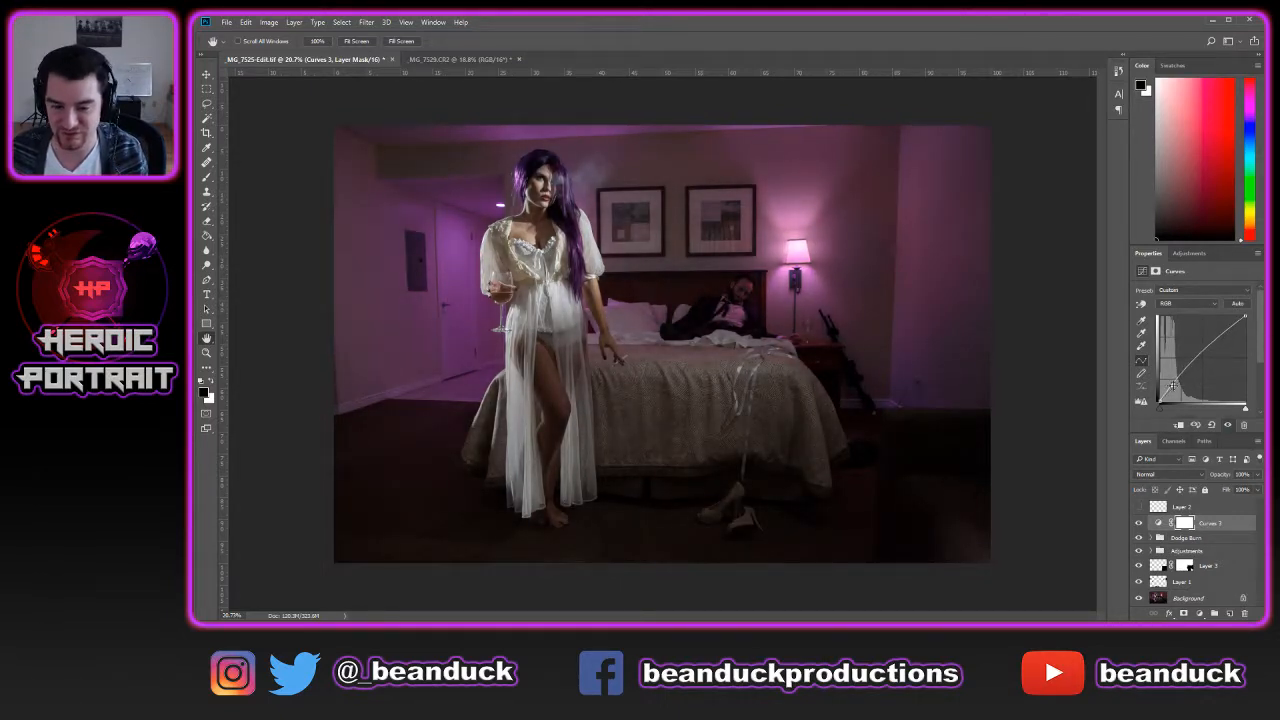
click(1138, 524)
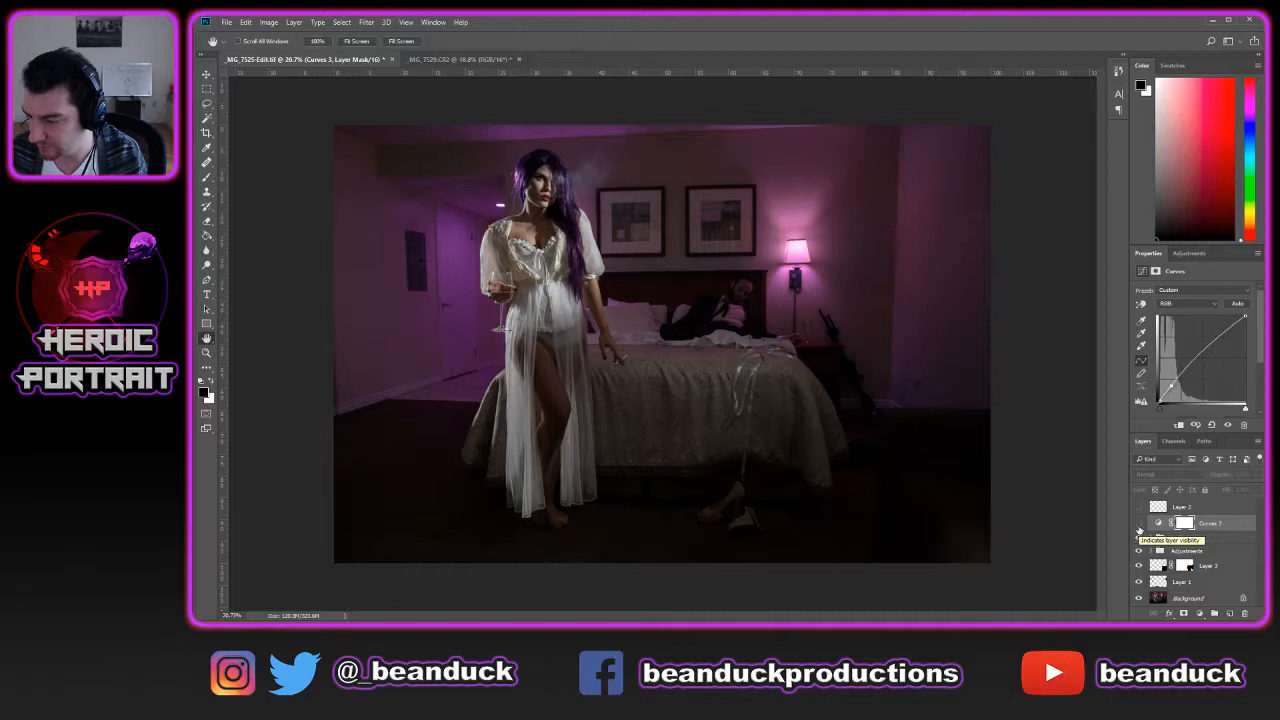
click(1139, 526)
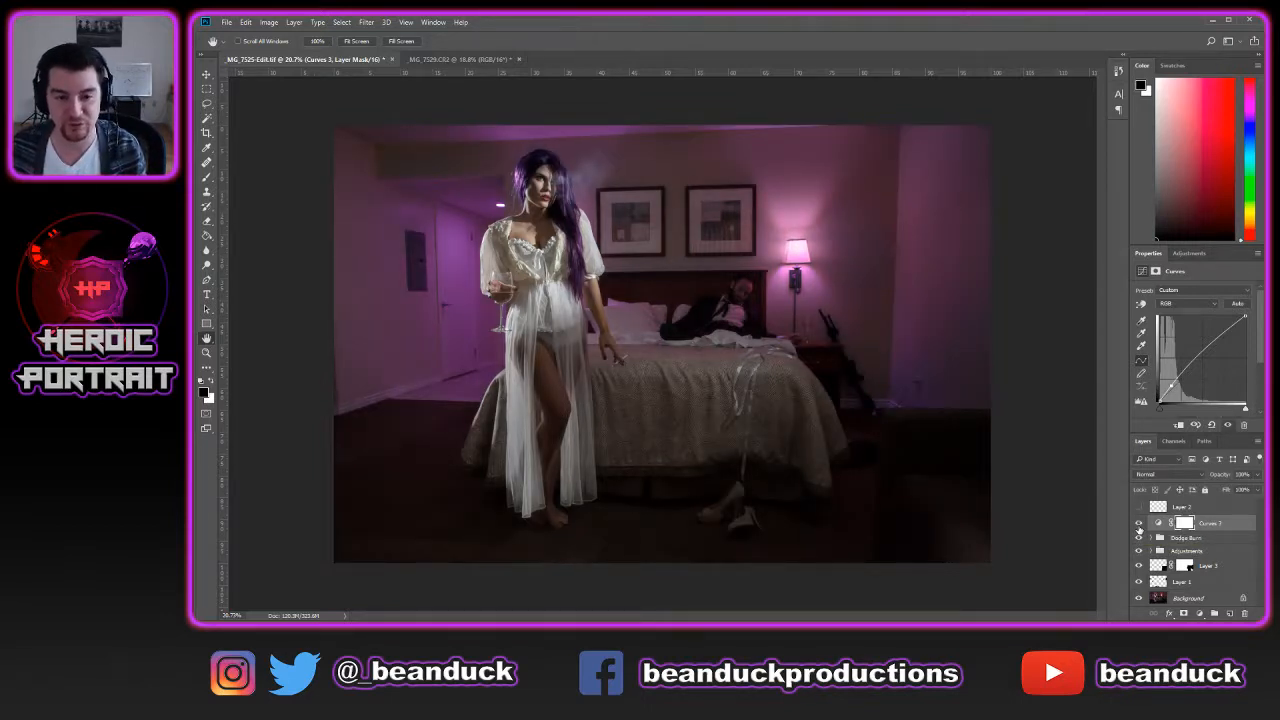
Fill the Curves 3 layer mask with black using the Paint Bucket
click(1184, 523)
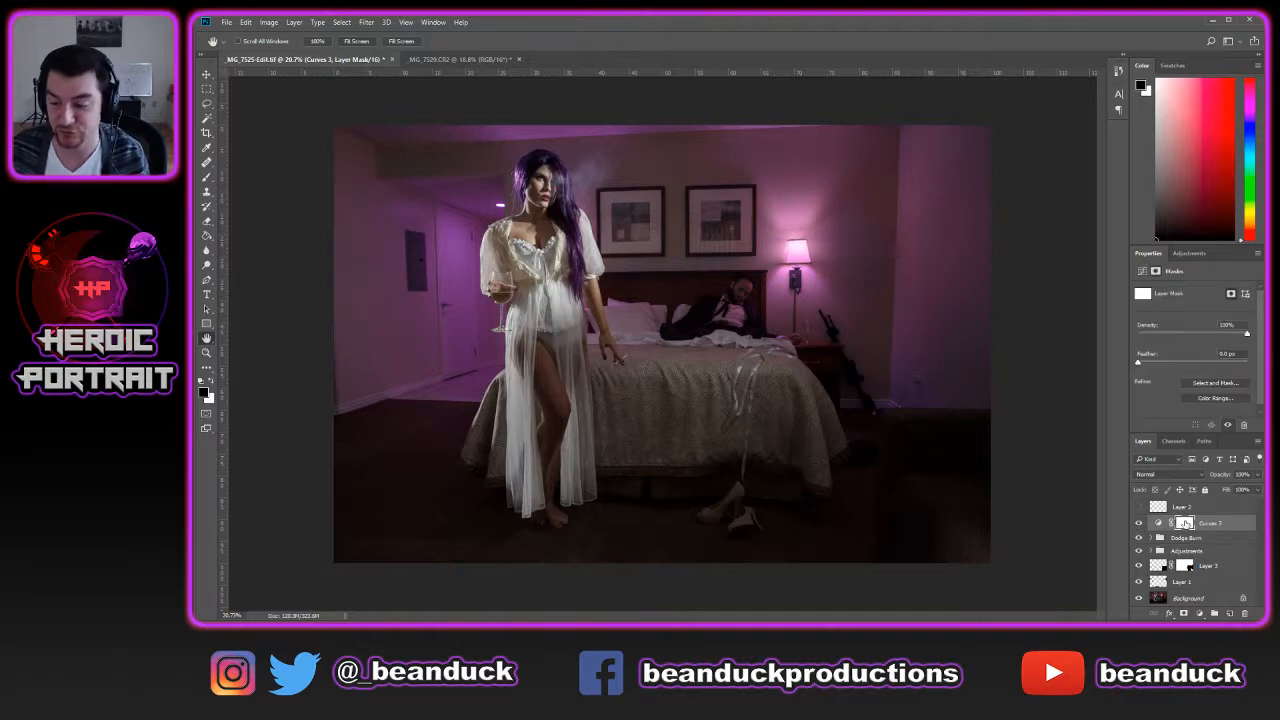
key(g)
click(778, 328)
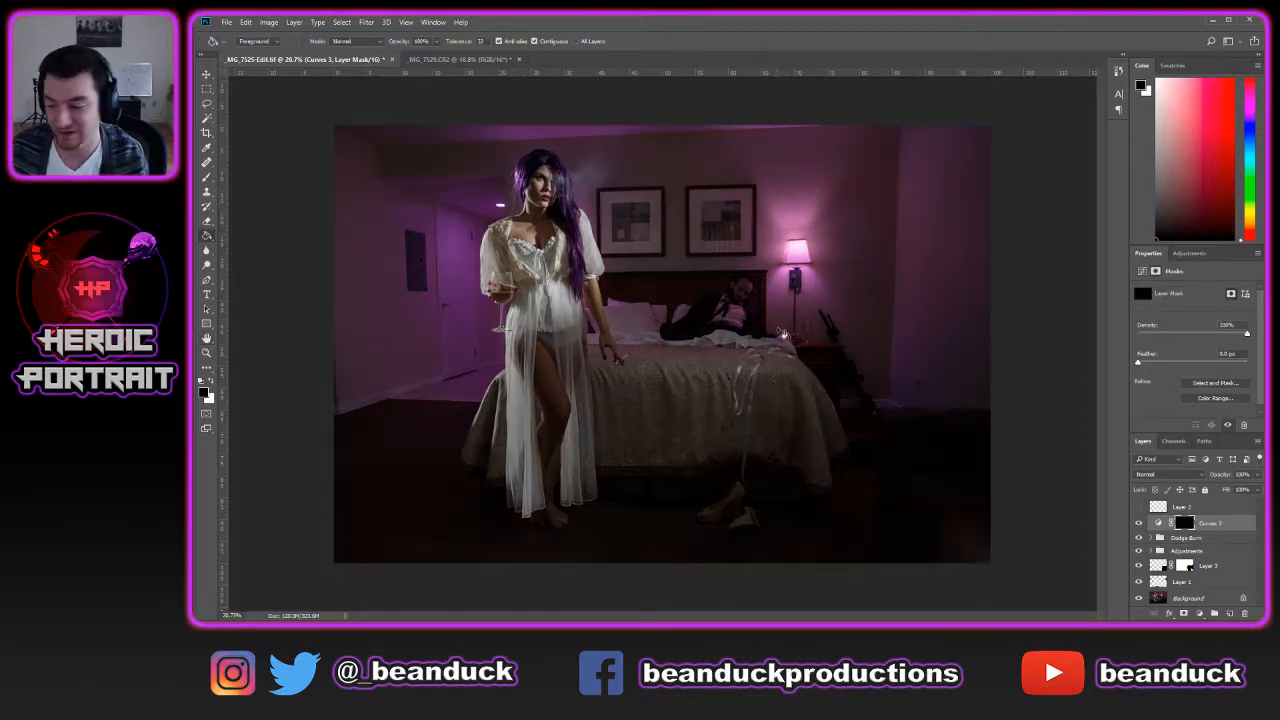
Paint white with a soft brush on the Curves 3 mask over the high heels in front of the bed
scroll(748, 498, up, 3)
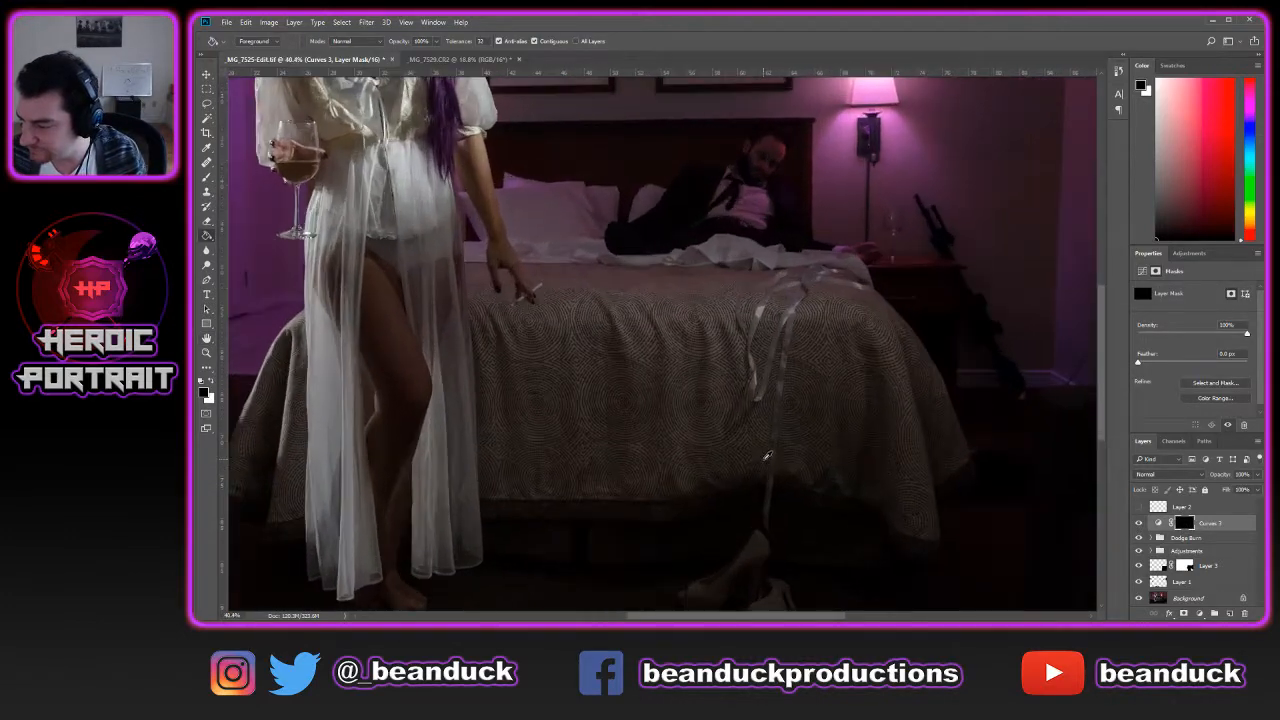
key(space)
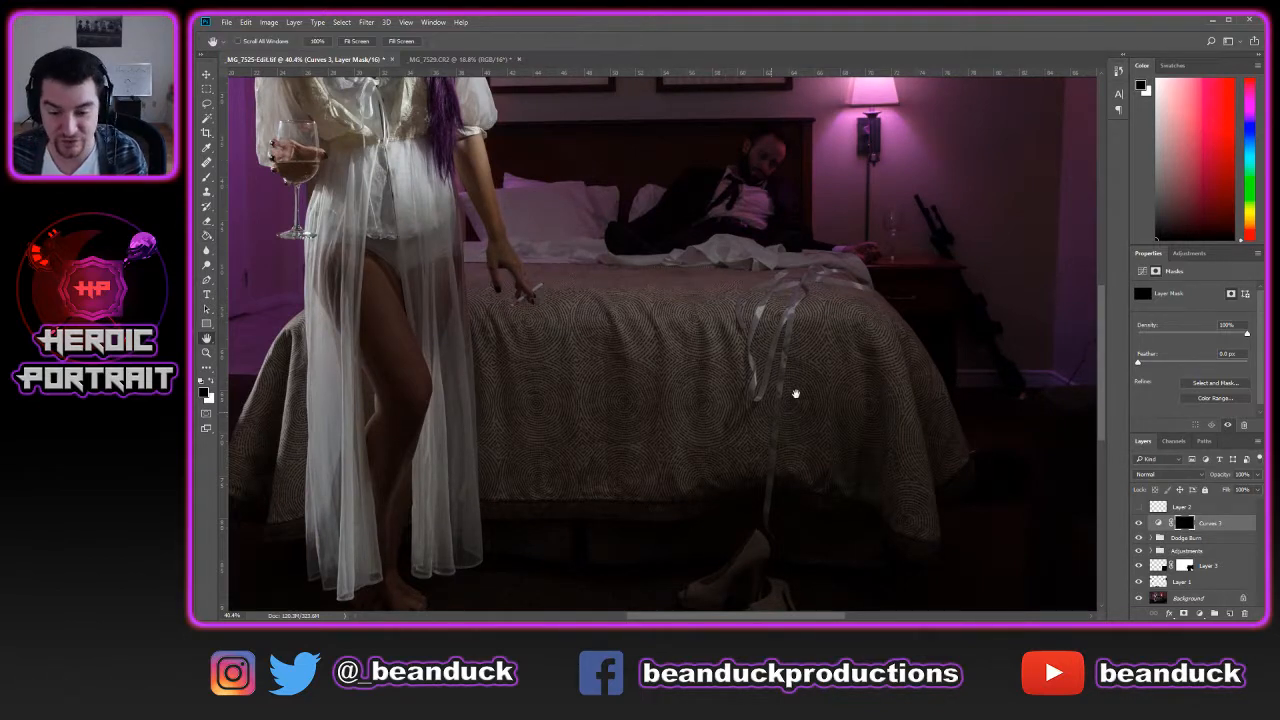
drag(794, 391, 774, 265)
key(b)
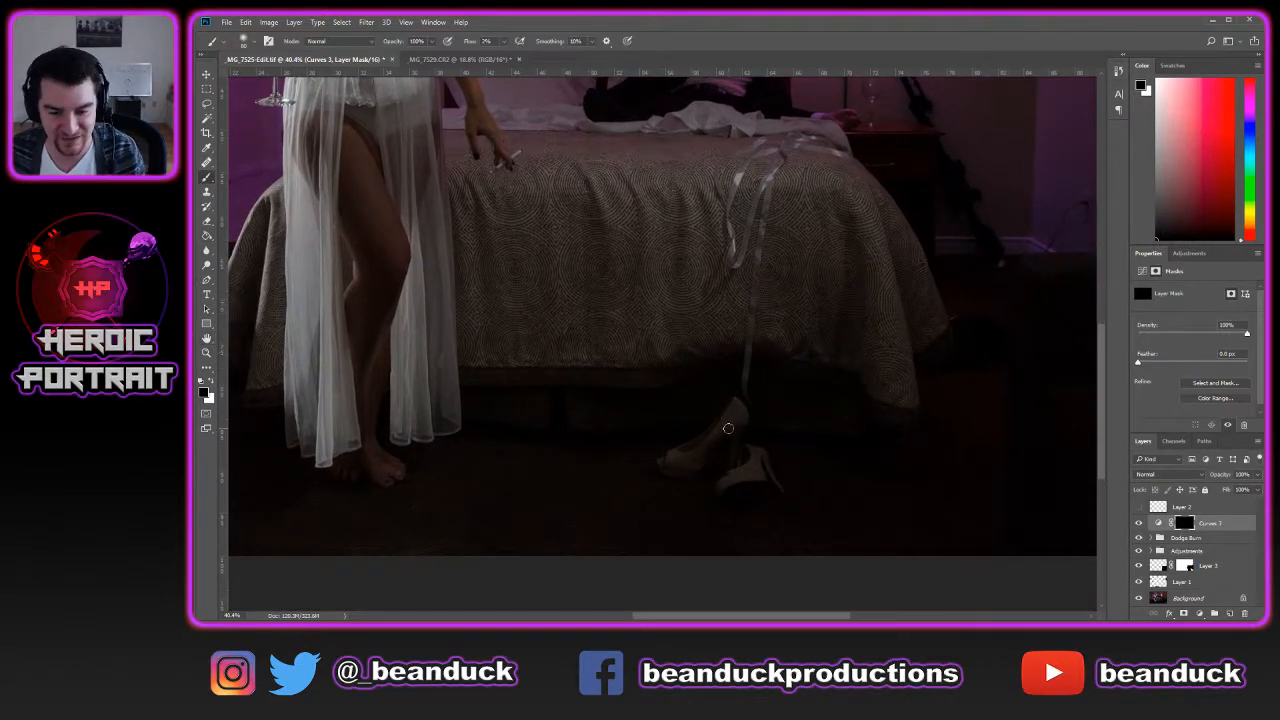
key(bracketleft)
key(x)
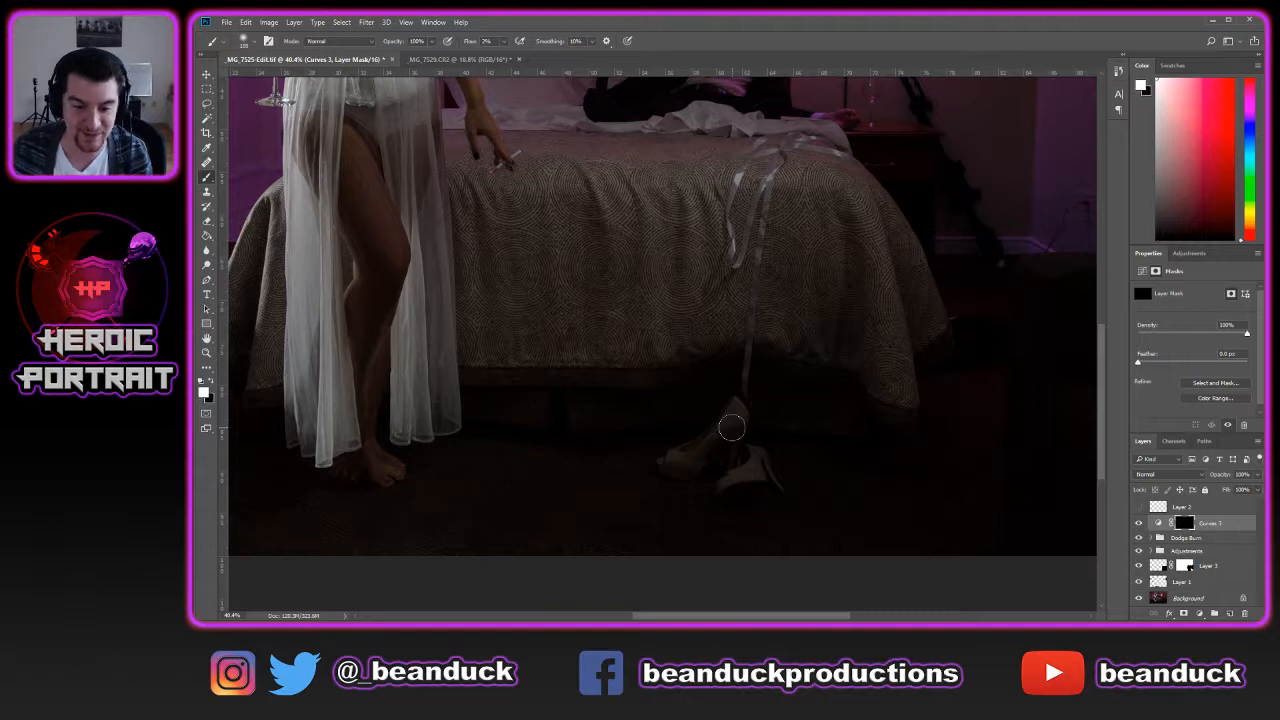
mouse_move(723, 432)
mouse_down()
mouse_move(690, 436)
mouse_move(686, 457)
mouse_move(706, 449)
mouse_move(758, 468)
mouse_move(733, 470)
mouse_move(730, 428)
mouse_move(686, 452)
mouse_move(743, 393)
mouse_move(755, 481)
mouse_up()
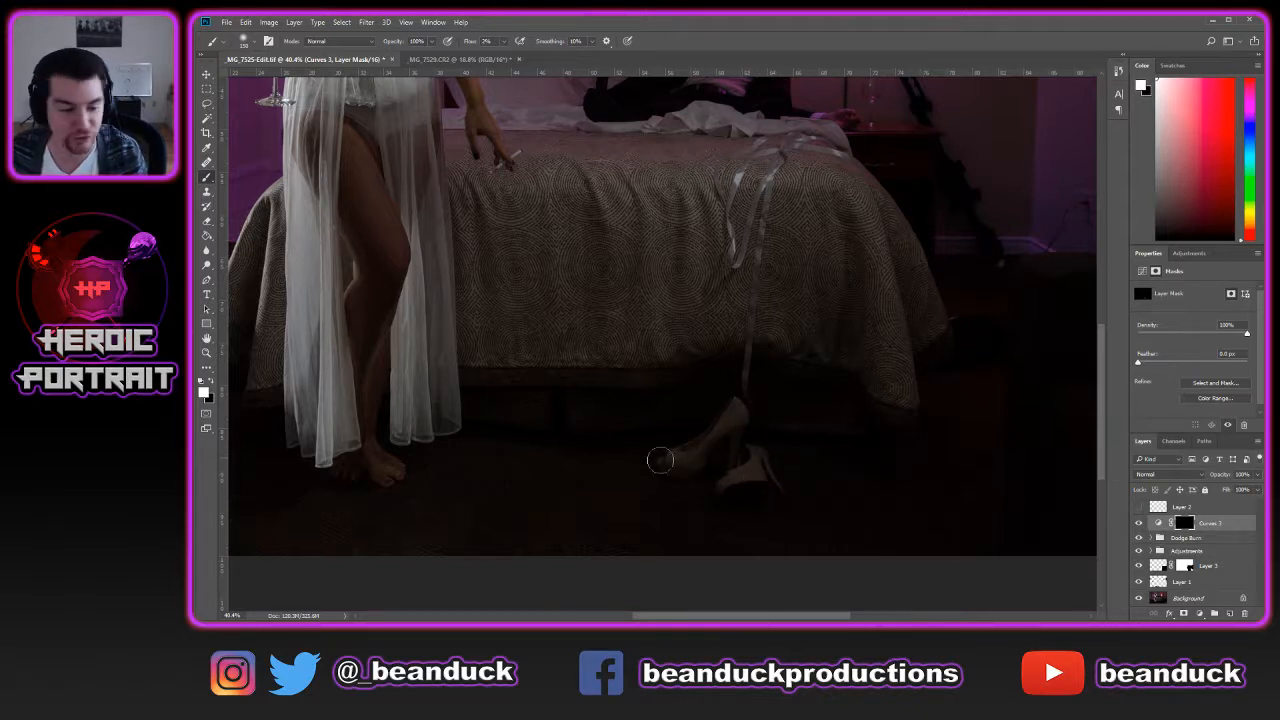
mouse_move(660, 460)
mouse_down()
mouse_move(720, 467)
mouse_move(680, 463)
mouse_move(728, 435)
mouse_move(738, 442)
mouse_move(722, 472)
mouse_move(766, 497)
mouse_move(735, 445)
mouse_move(709, 437)
mouse_move(683, 455)
mouse_move(767, 458)
mouse_up()
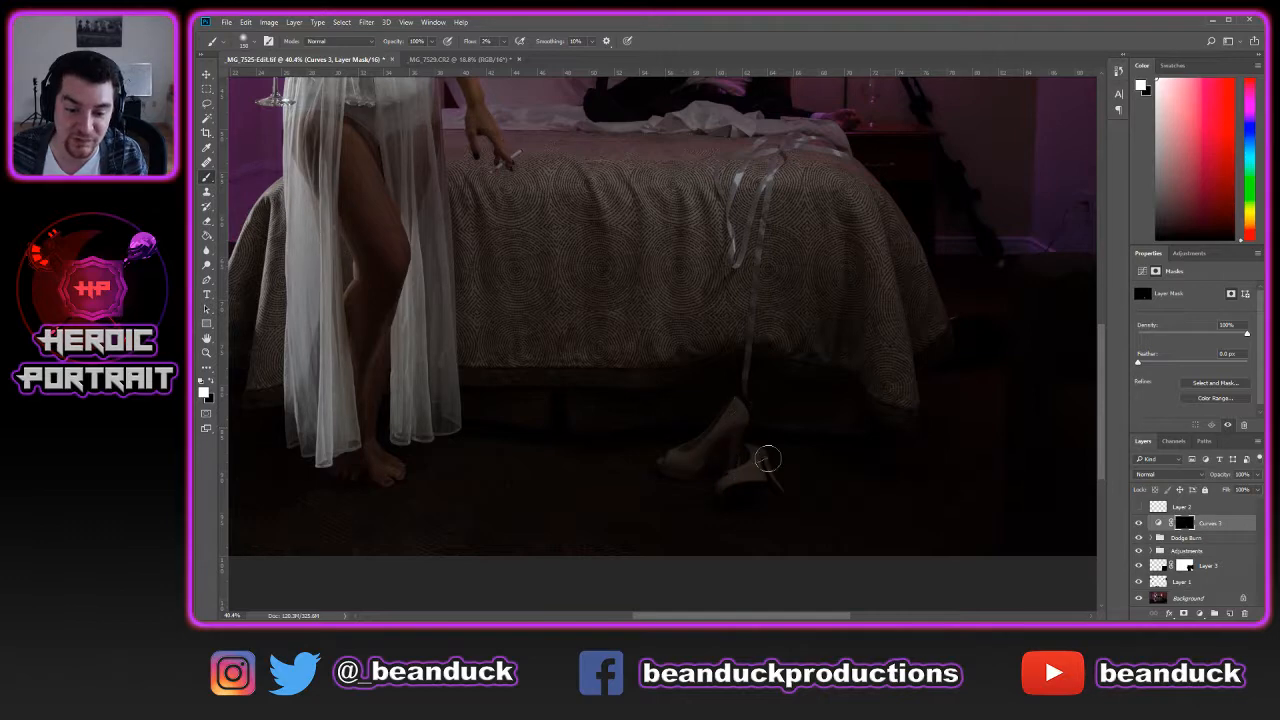
Adjust the Curves 3 curve by moving its shadow point down towards the black corner
scroll(939, 455, down, 5)
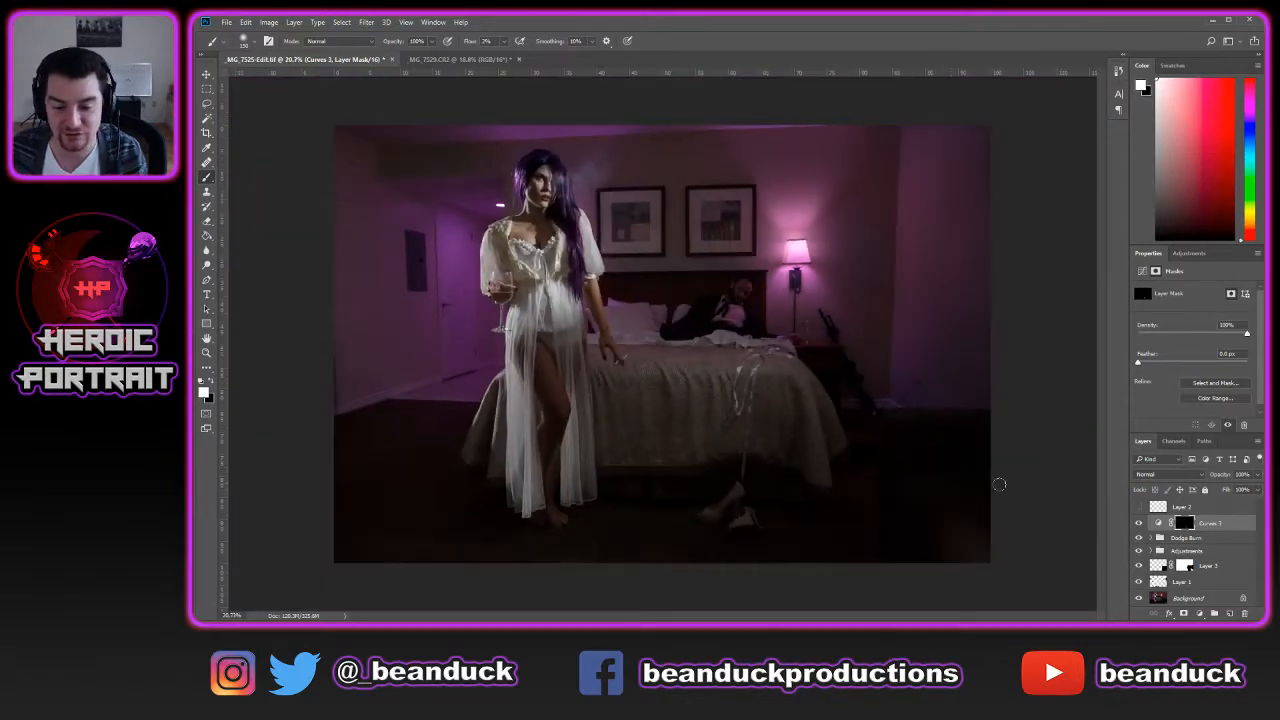
click(1159, 523)
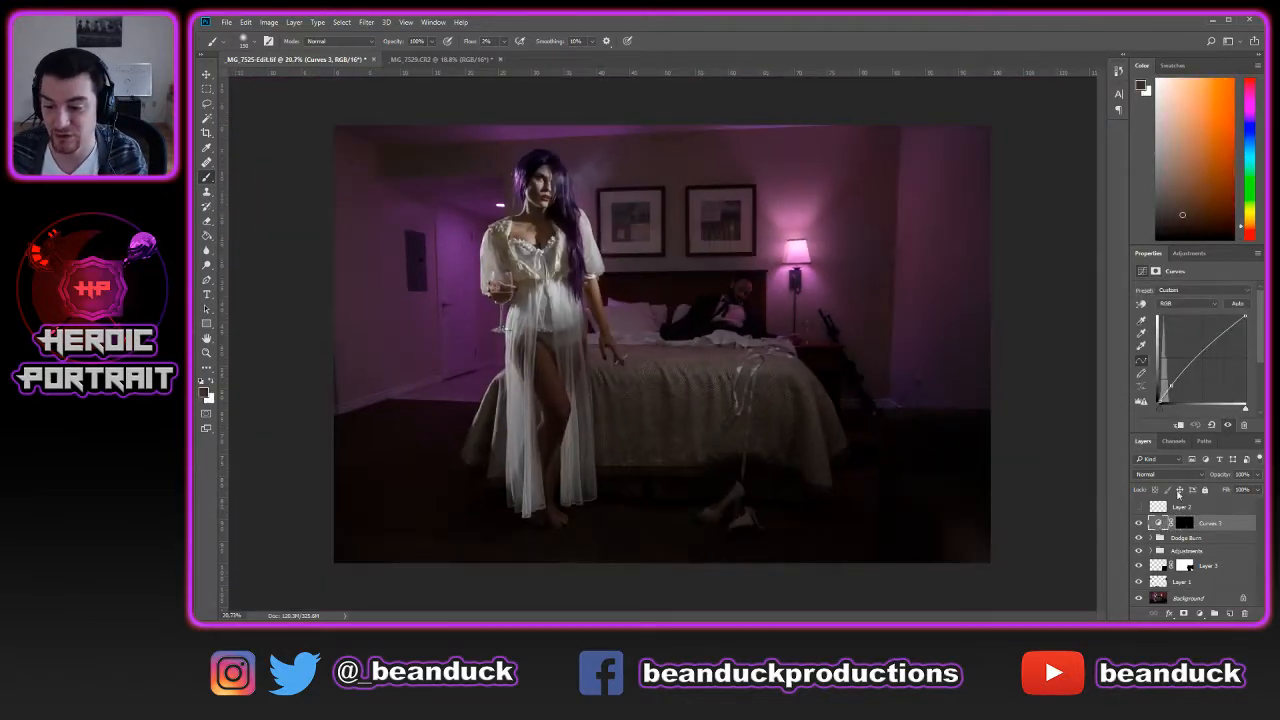
mouse_move(1170, 385)
mouse_down()
mouse_move(1167, 372)
mouse_move(1160, 398)
mouse_up()
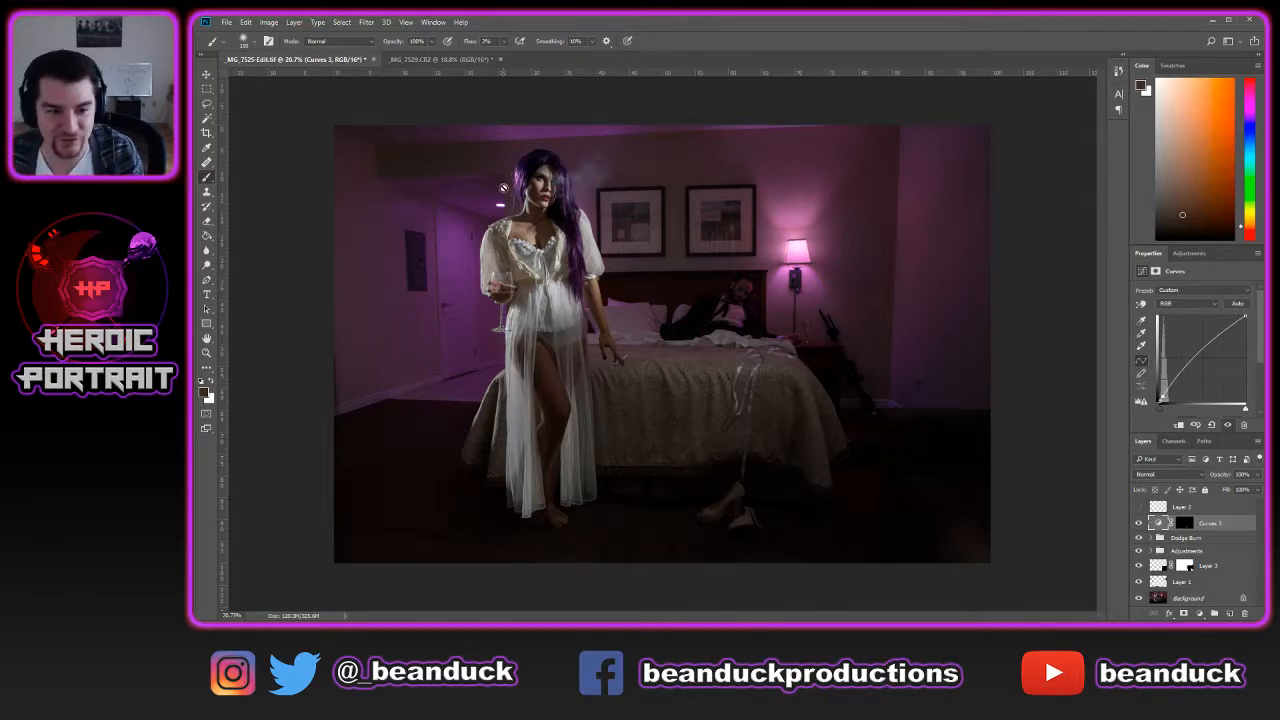
scroll(503, 188, up, 3)
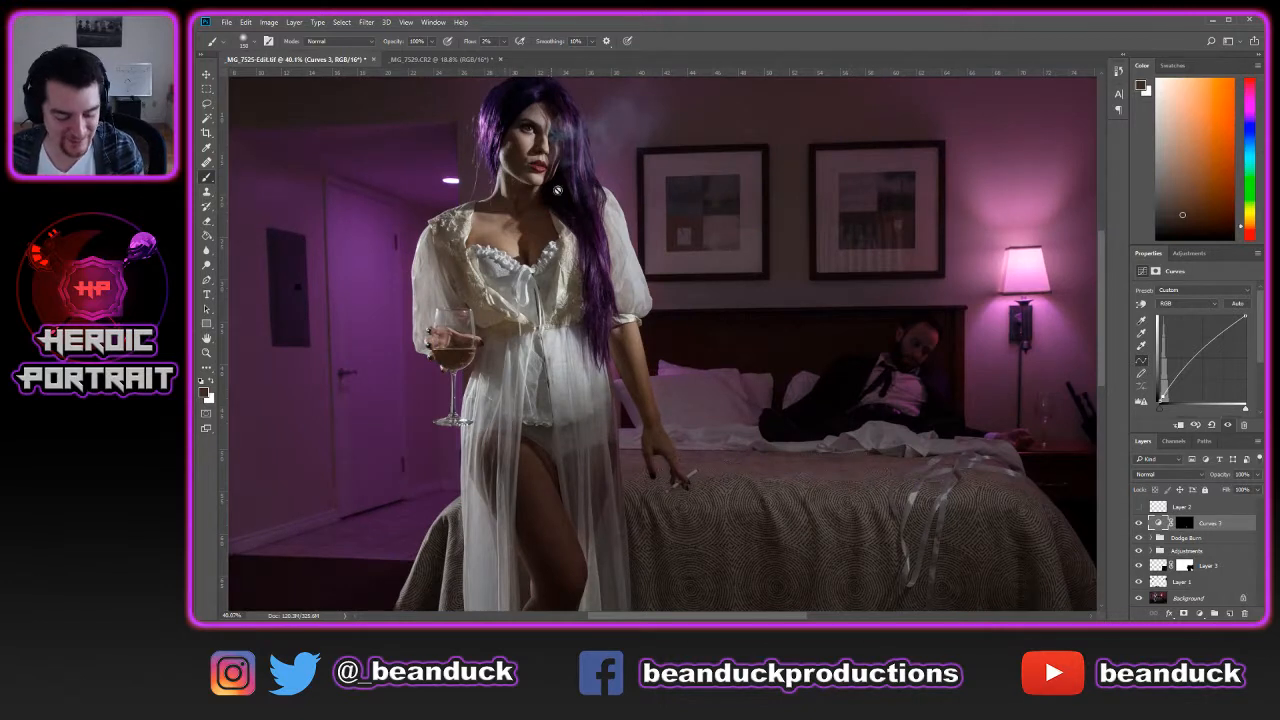
click(1198, 539)
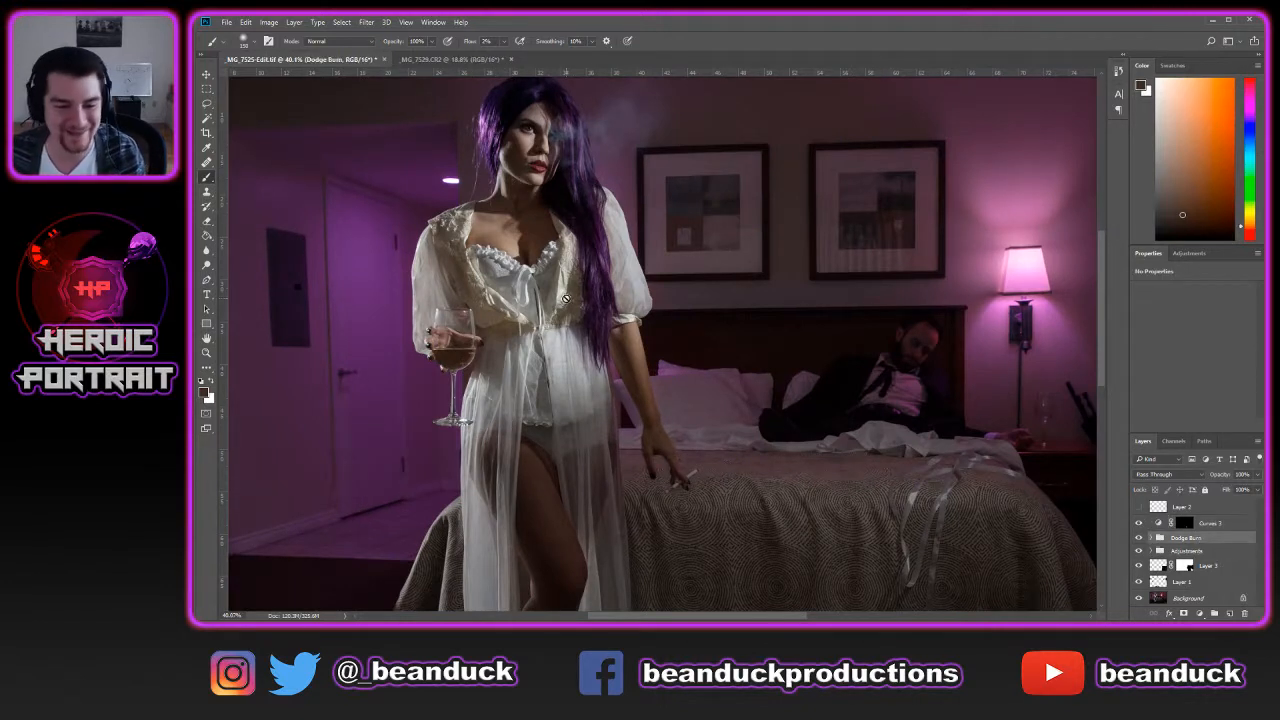
key(h)
scroll(576, 272, down, 1)
drag(576, 272, 706, 260)
scroll(706, 260, down, 1)
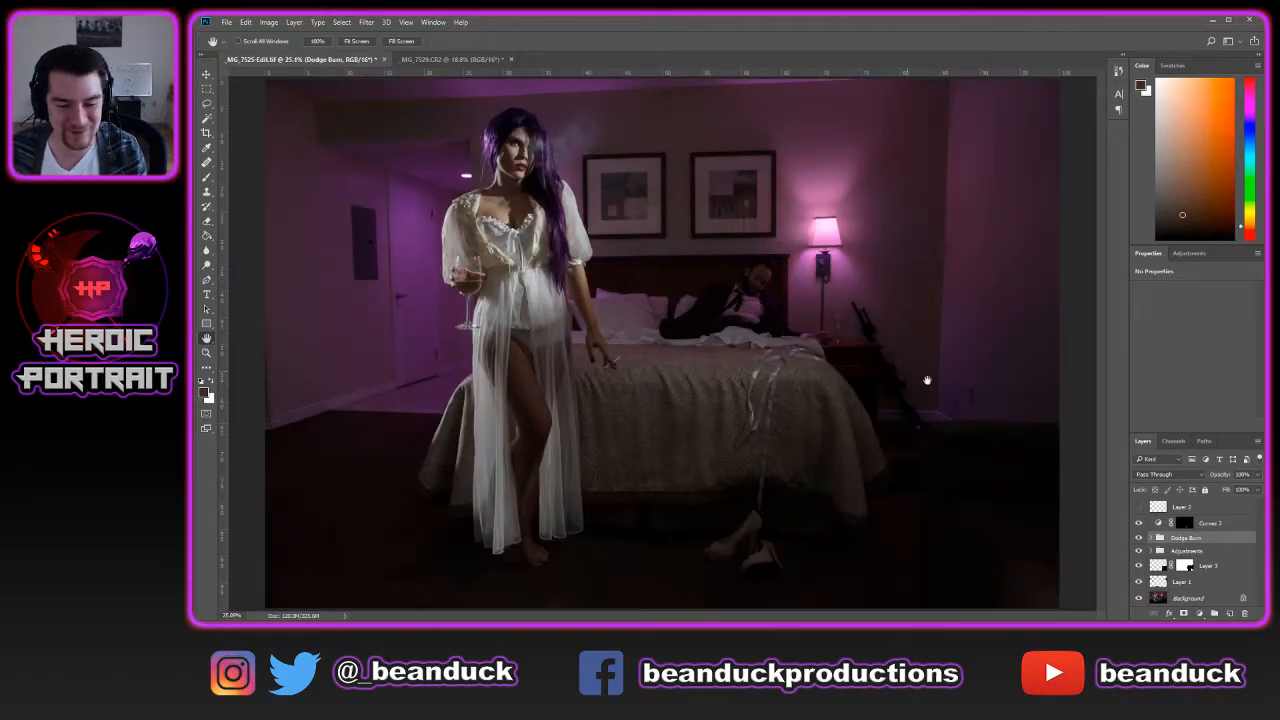
Add a new empty layer directly above the Curves 3 adjustment layer
click(1221, 524)
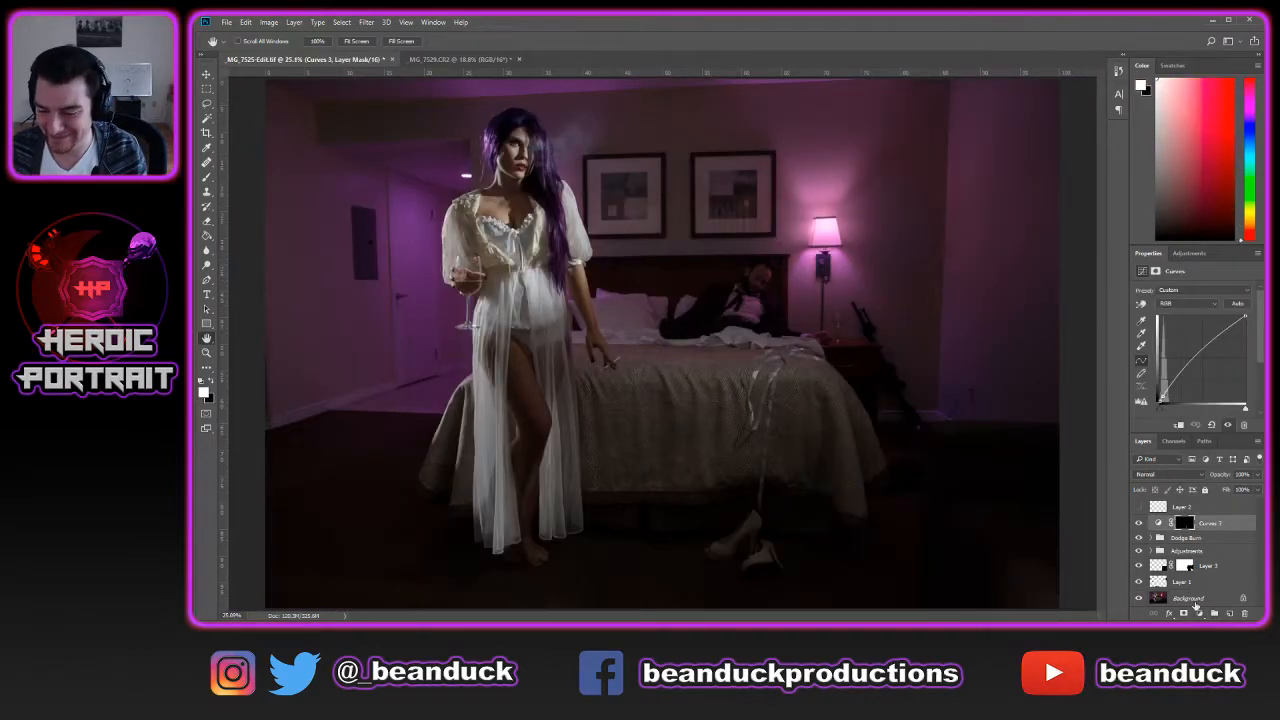
click(1198, 614)
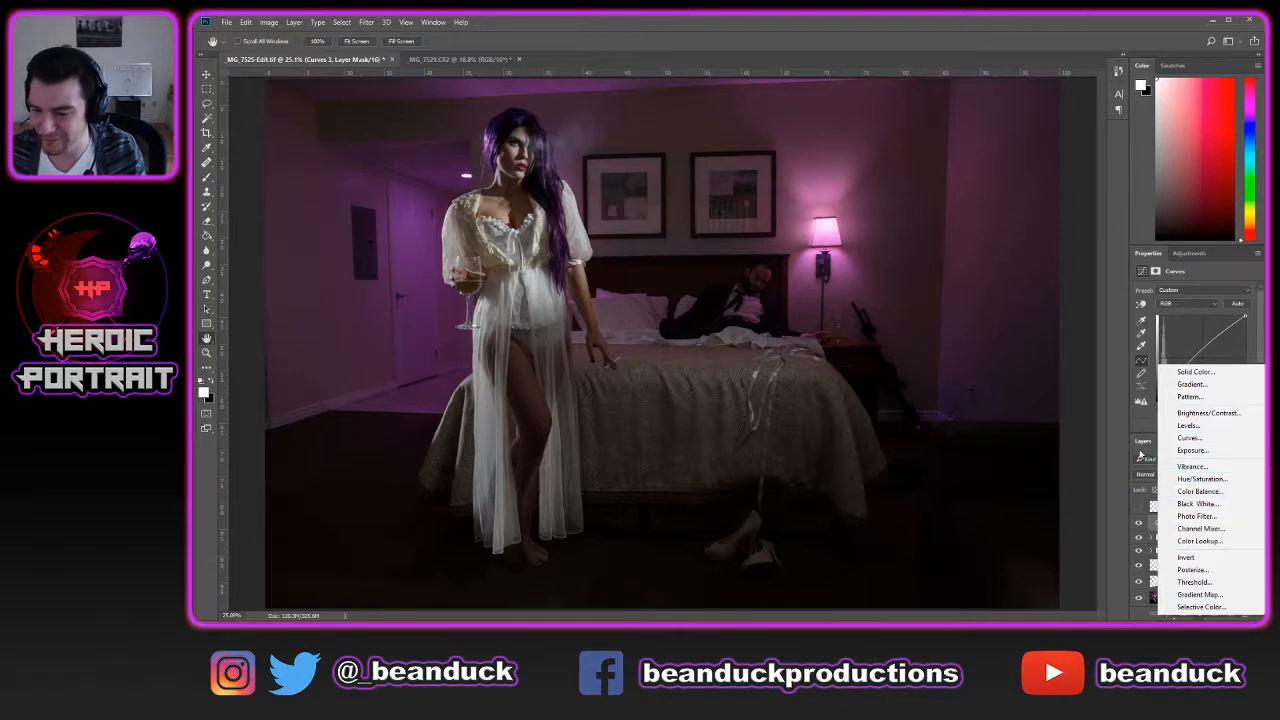
key(Escape)
click(1227, 612)
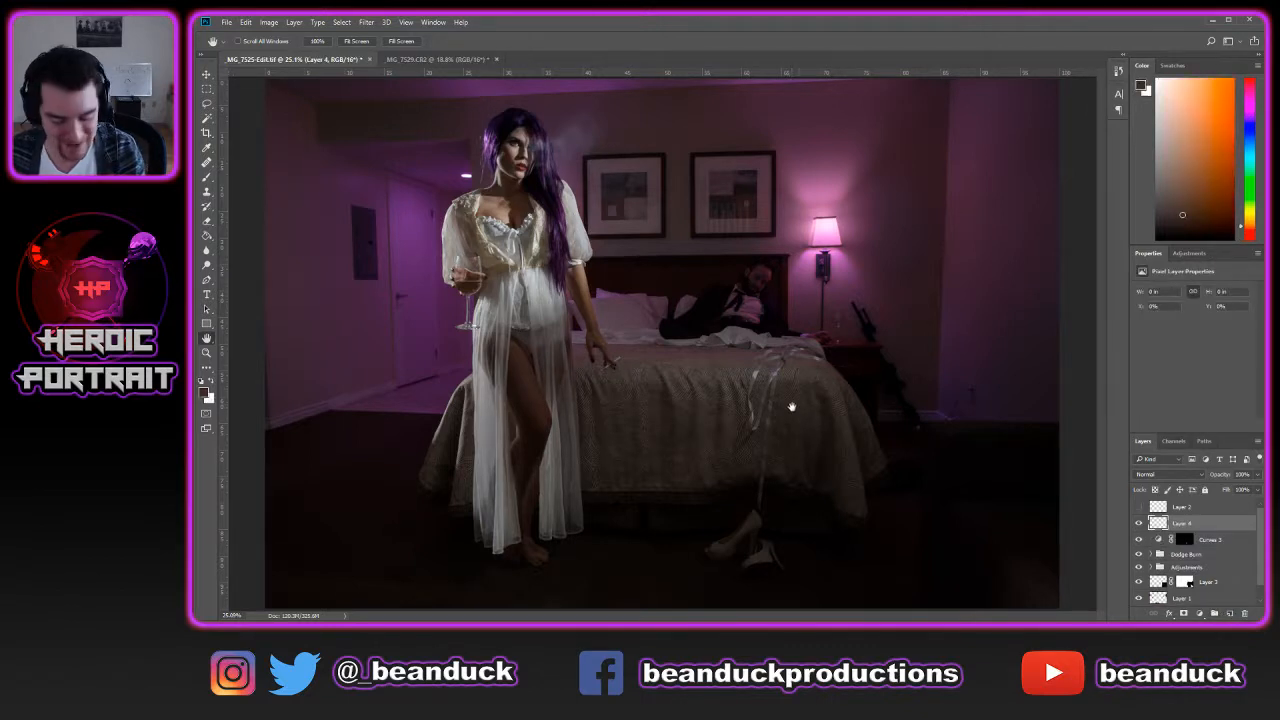
Set the brush's foreground color to dark blue, hex 0a026b
key(b)
click(205, 392)
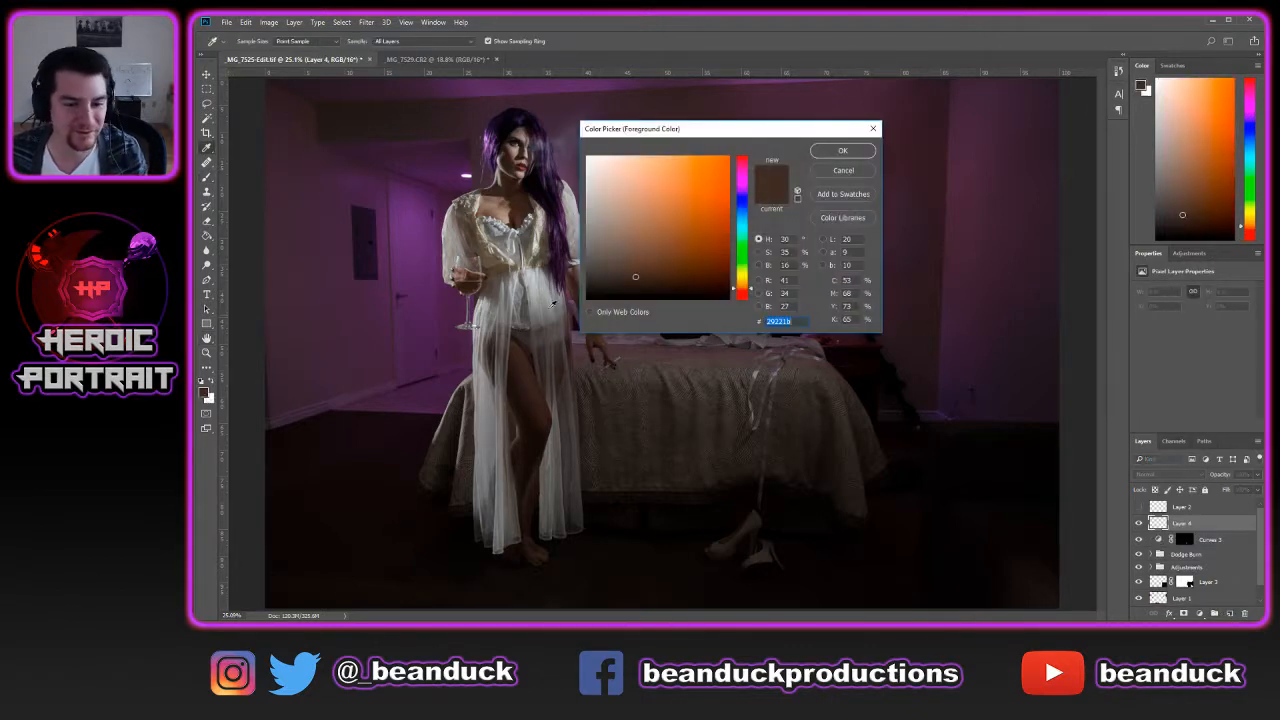
click(741, 202)
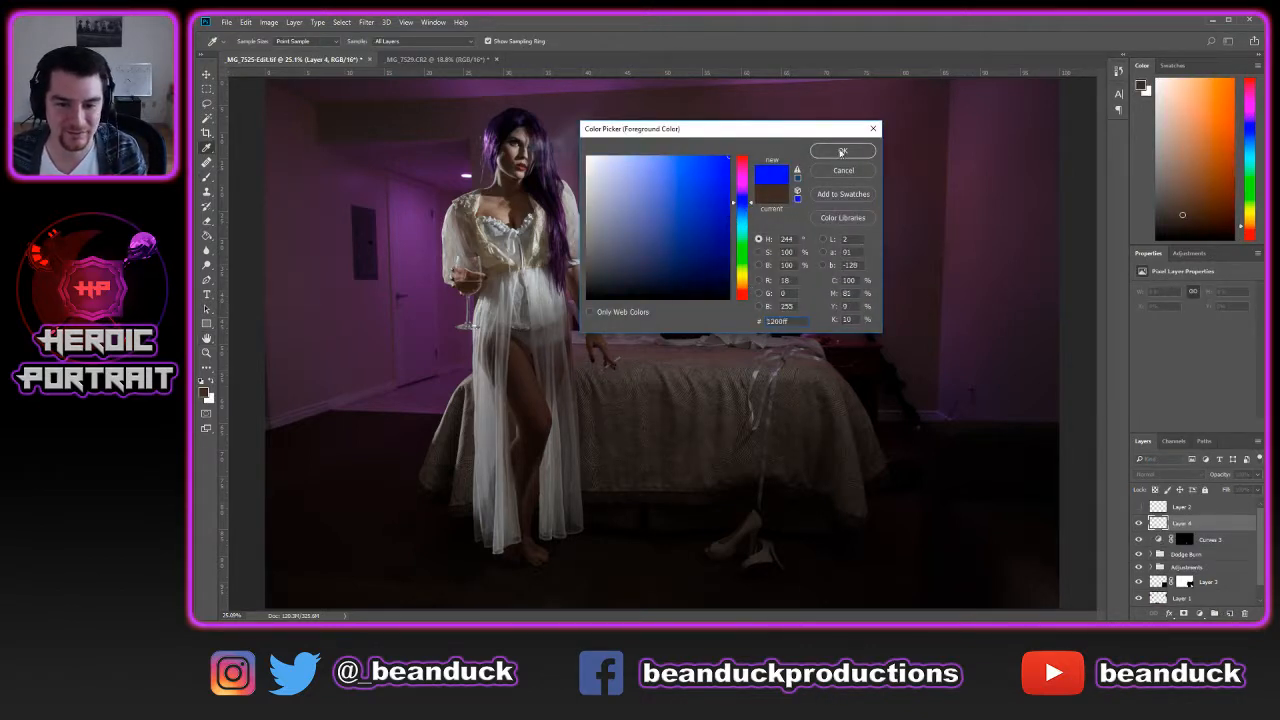
click(727, 239)
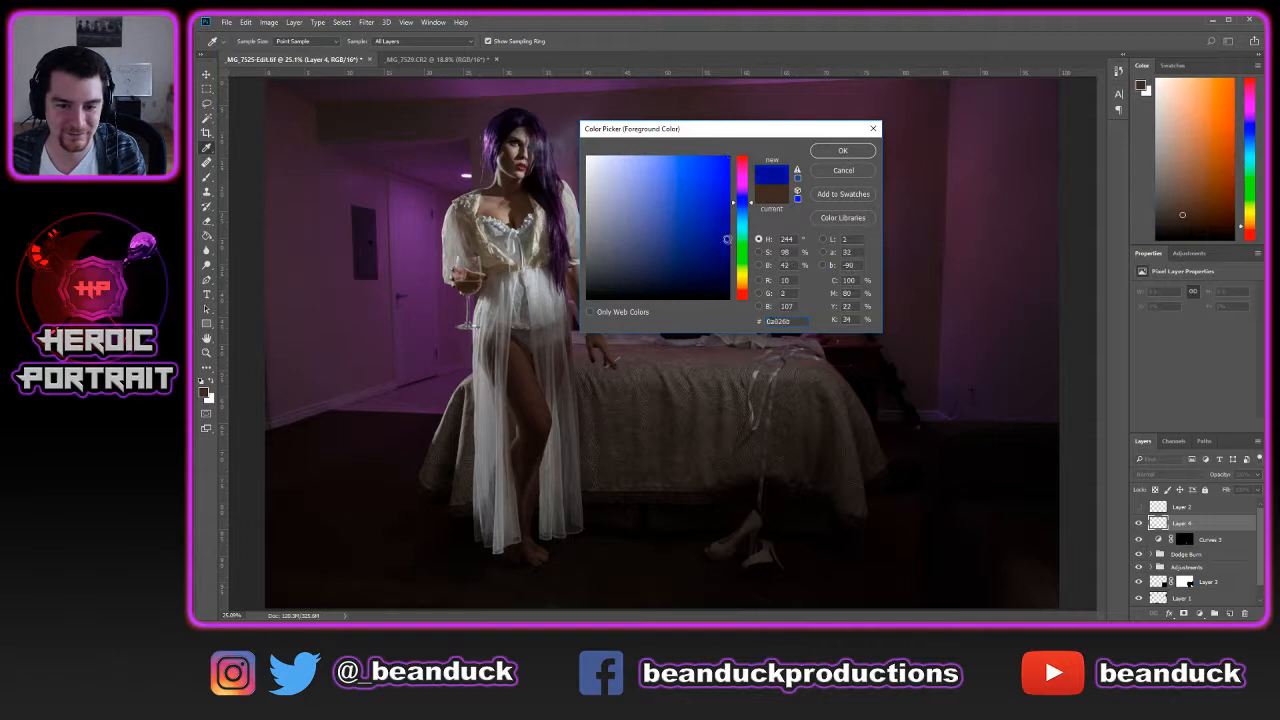
click(842, 151)
Paint blue over the woman's face, chest, lowered arm and legs on the new layer, adjusting the brush size to fit
key(bracketright)
key(bracketright)
key(bracketright)
key(bracketright)
key(bracketright)
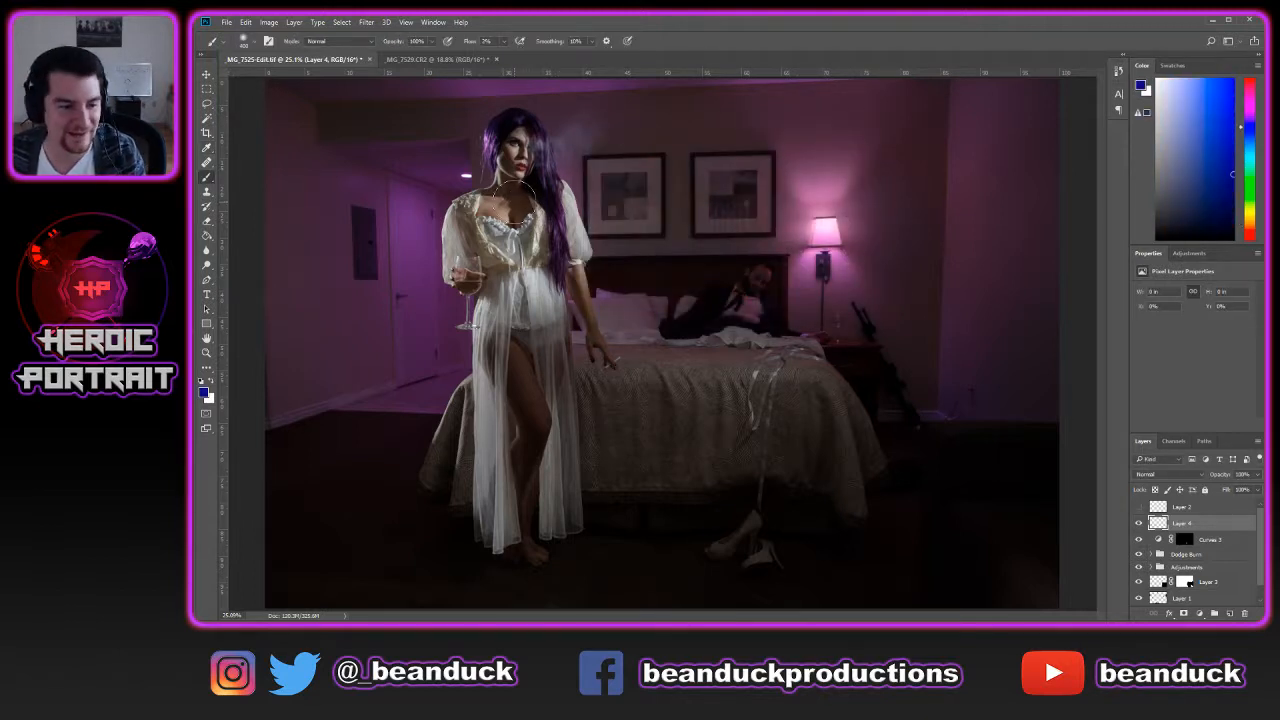
mouse_move(519, 181)
mouse_down()
mouse_move(515, 145)
mouse_move(510, 205)
mouse_move(485, 182)
mouse_move(515, 210)
mouse_move(498, 170)
mouse_move(518, 138)
mouse_move(528, 162)
mouse_move(512, 198)
mouse_move(516, 156)
mouse_move(500, 205)
mouse_move(512, 212)
mouse_move(490, 215)
mouse_move(508, 228)
mouse_move(526, 208)
mouse_move(512, 150)
mouse_up()
key(bracketleft)
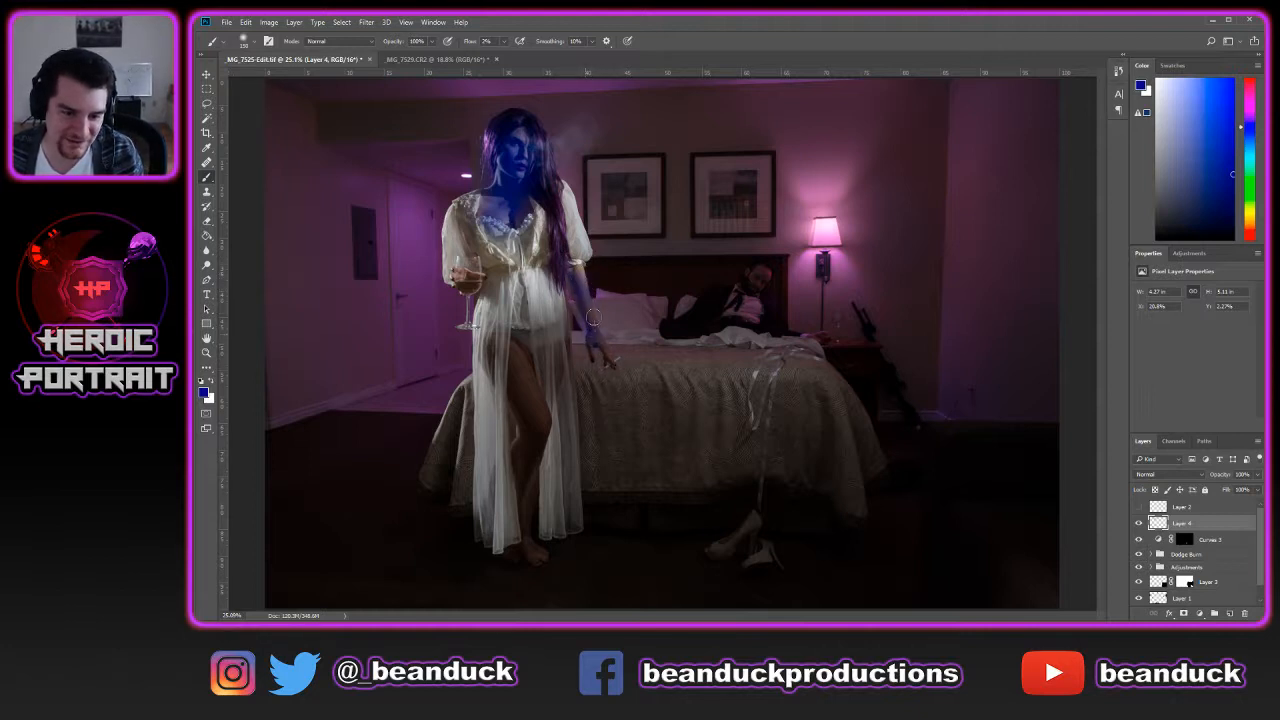
drag(576, 284, 582, 290)
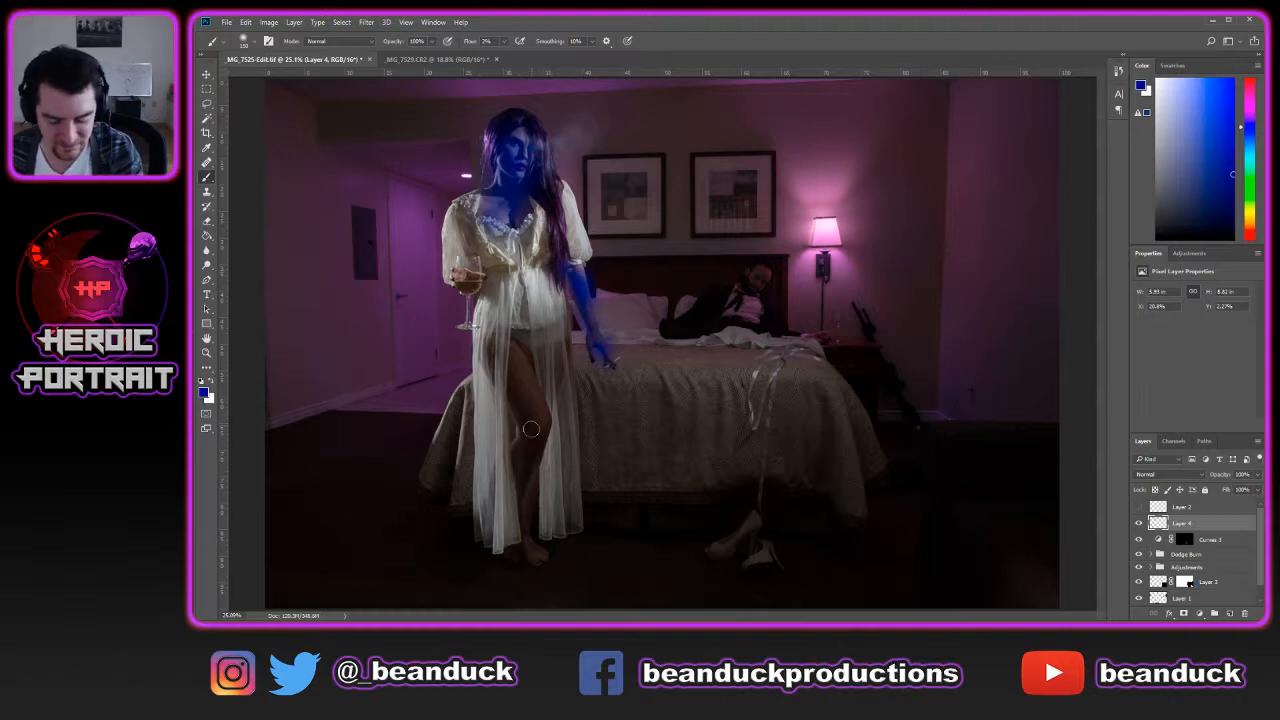
mouse_move(510, 425)
mouse_down()
mouse_move(506, 368)
mouse_move(524, 388)
mouse_move(523, 353)
mouse_move(533, 396)
mouse_move(509, 349)
mouse_move(514, 370)
mouse_move(554, 357)
mouse_move(533, 397)
mouse_move(527, 377)
mouse_move(541, 416)
mouse_move(518, 470)
mouse_move(537, 430)
mouse_move(531, 544)
mouse_move(543, 507)
mouse_move(505, 571)
mouse_move(527, 562)
mouse_move(537, 530)
mouse_move(519, 498)
mouse_move(519, 429)
mouse_move(519, 446)
mouse_move(549, 373)
mouse_up()
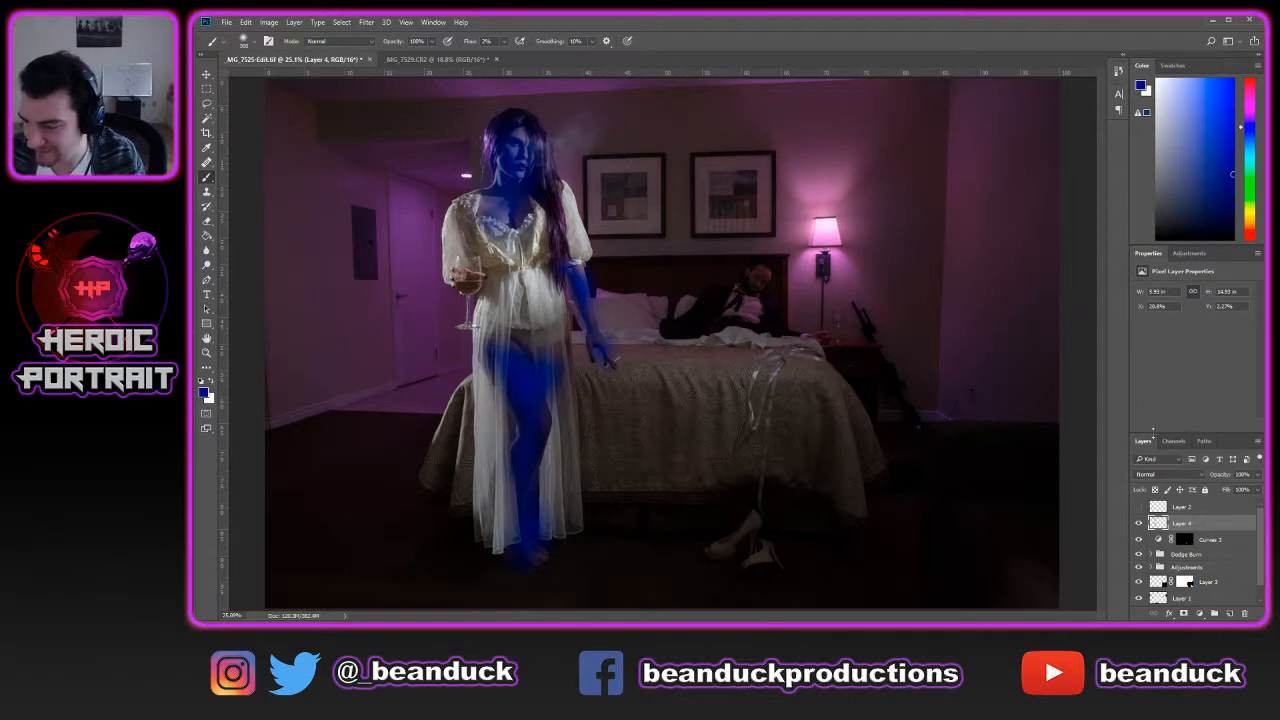
Open the blend mode choices for the blue paint layer
click(1183, 476)
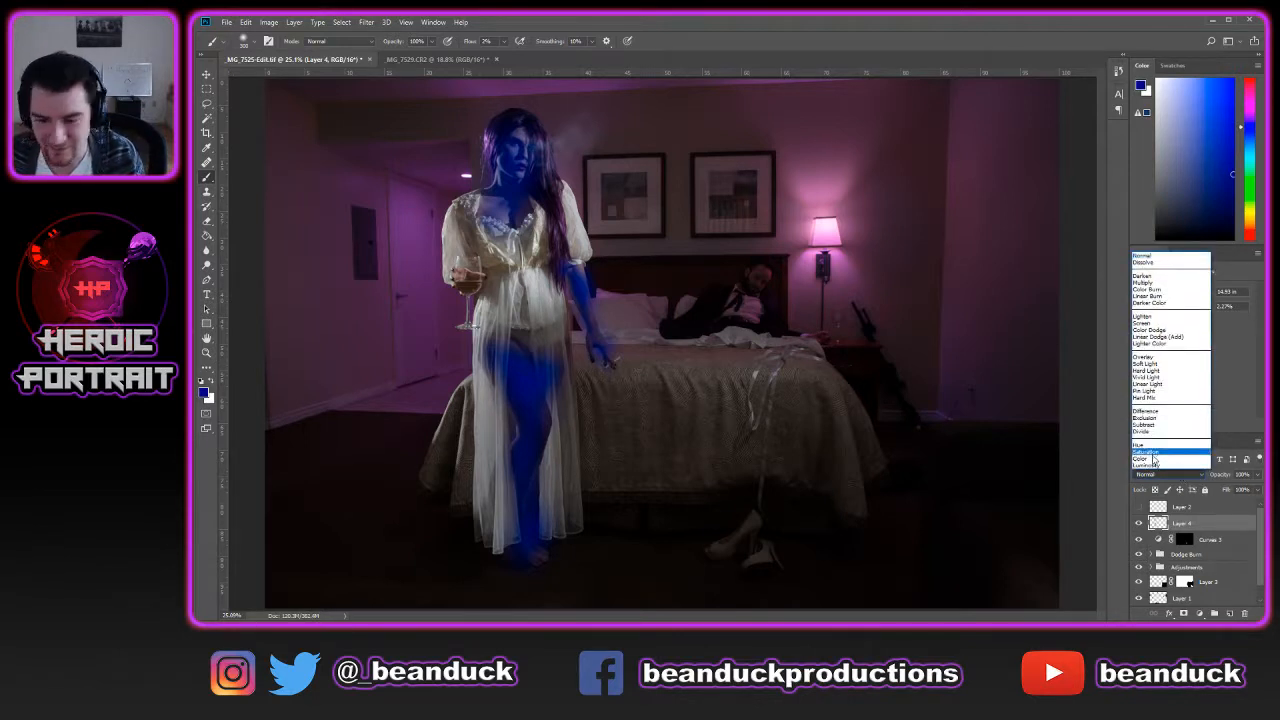
Try the Color blend mode on Layer 4, and switch the layer to Hue
click(1153, 459)
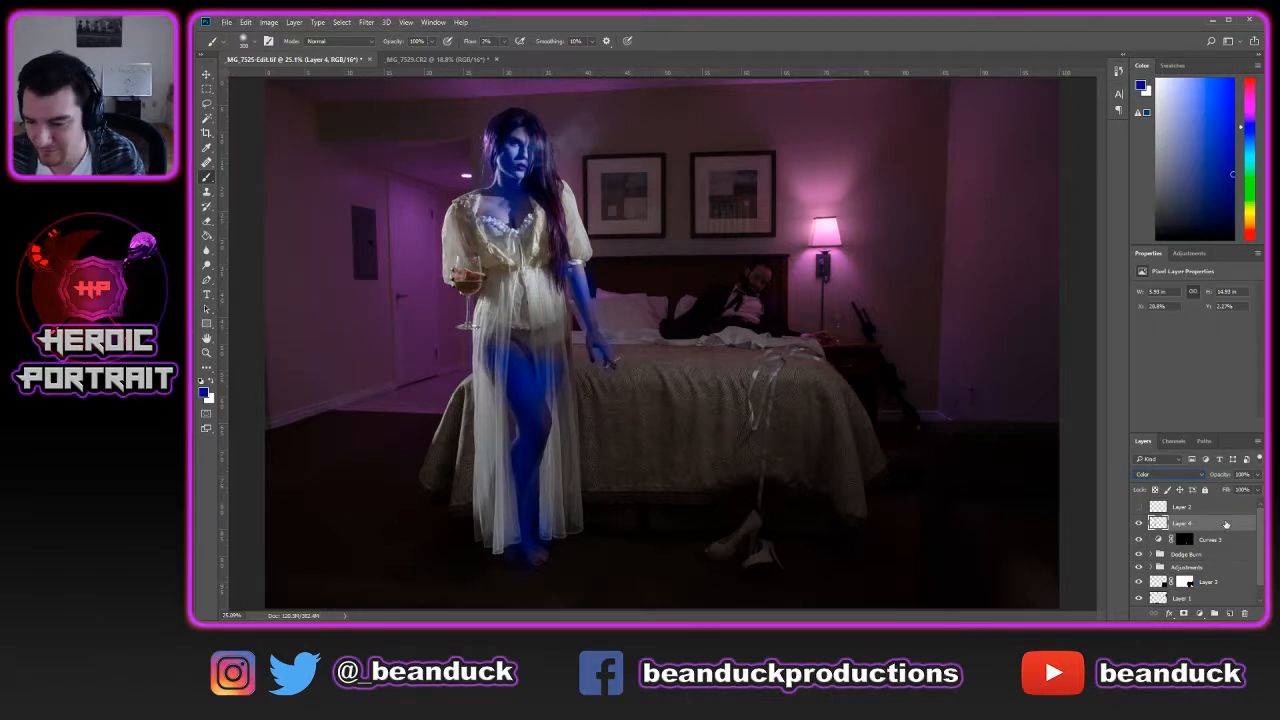
click(1167, 476)
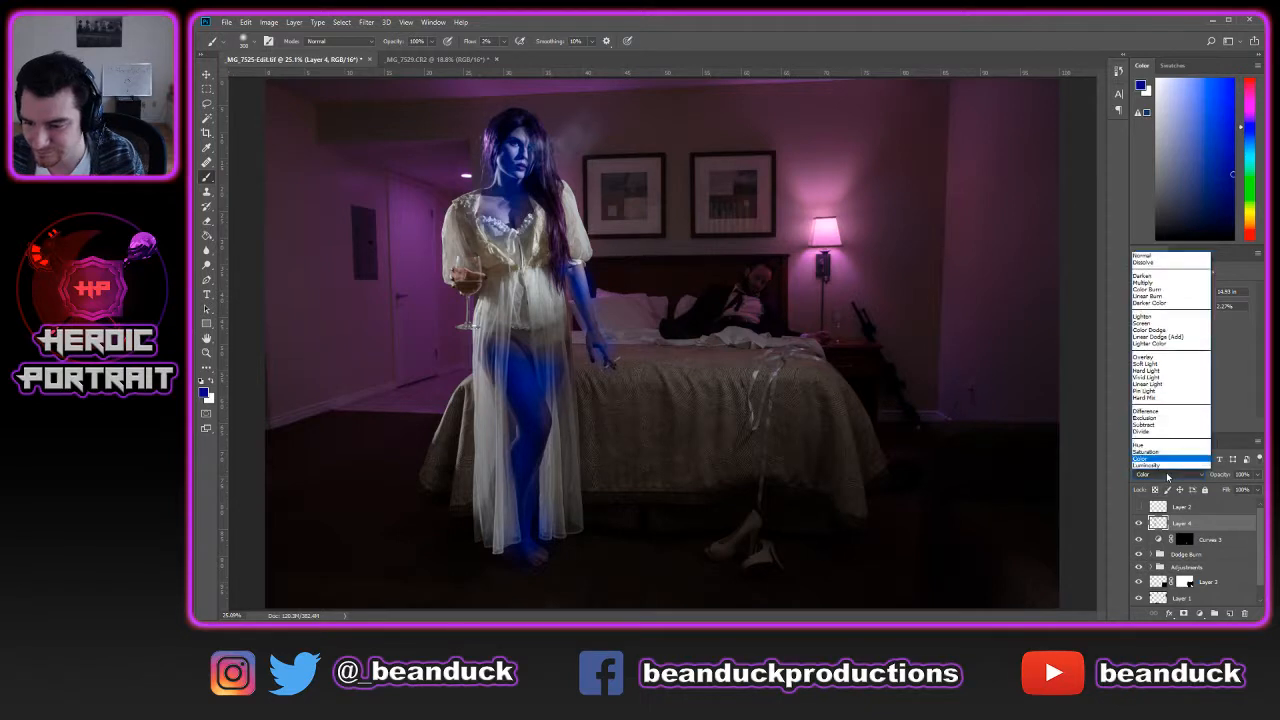
click(1170, 447)
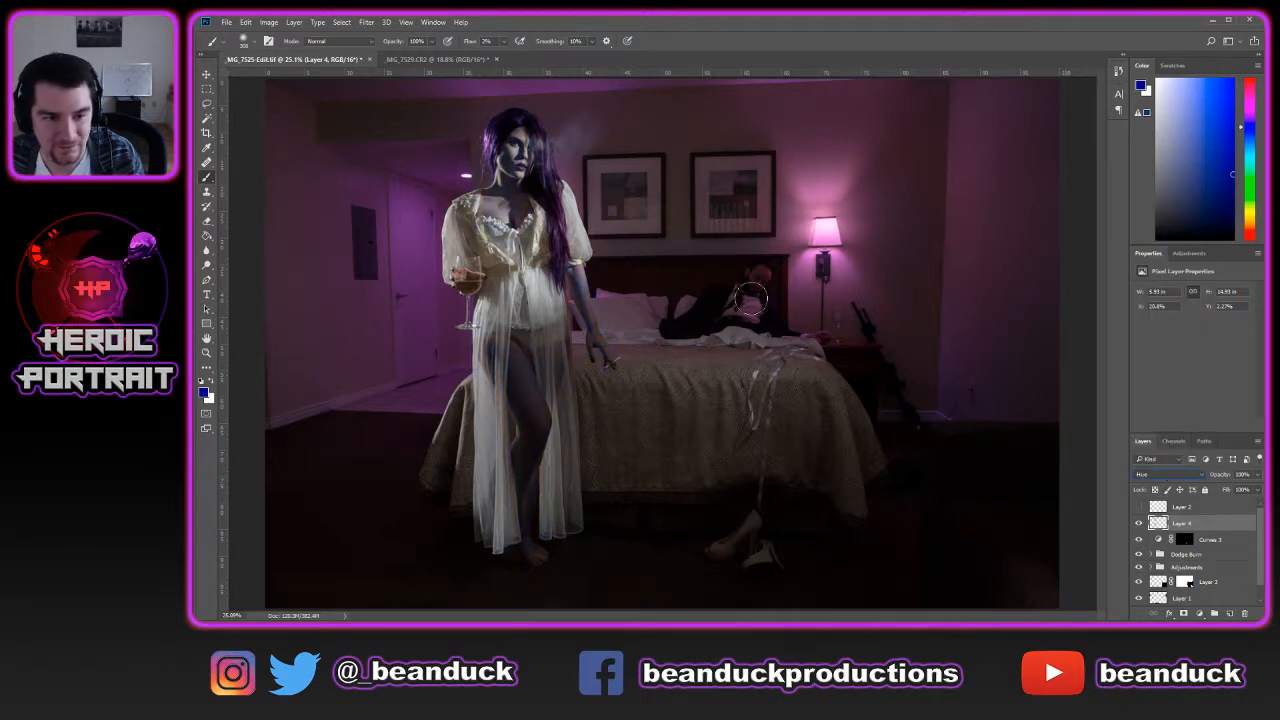
click(1238, 538)
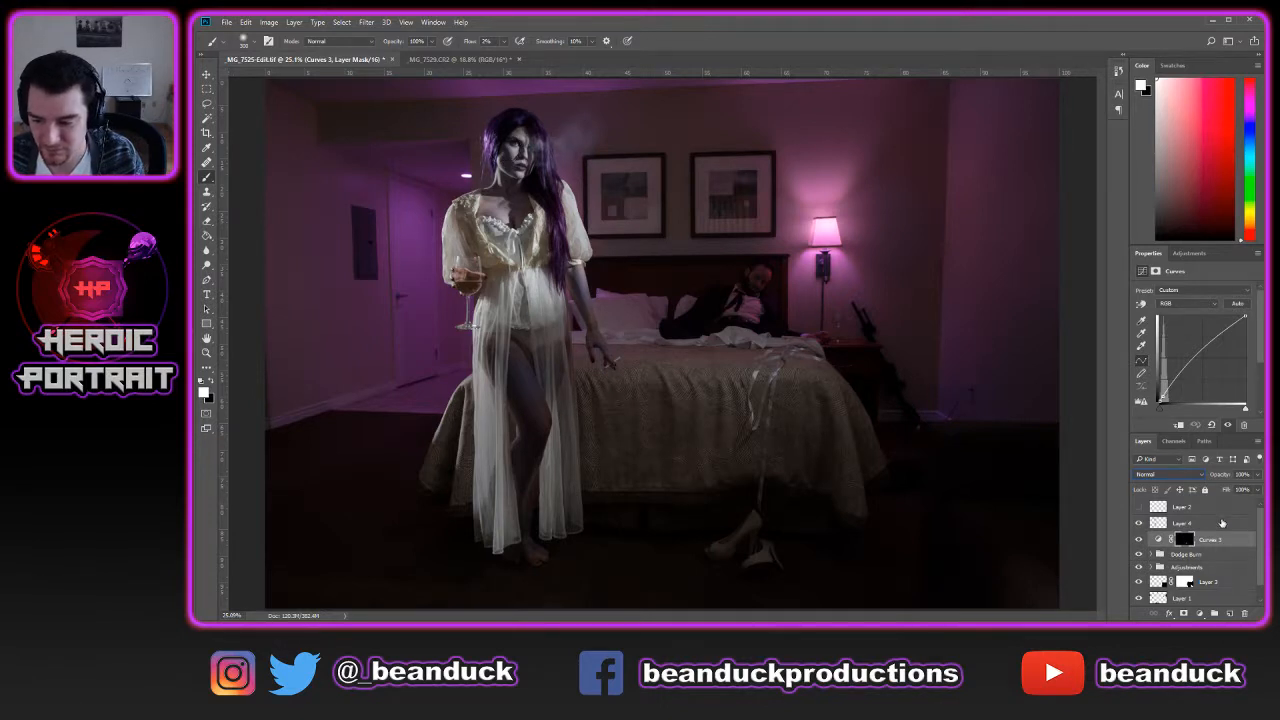
click(1221, 523)
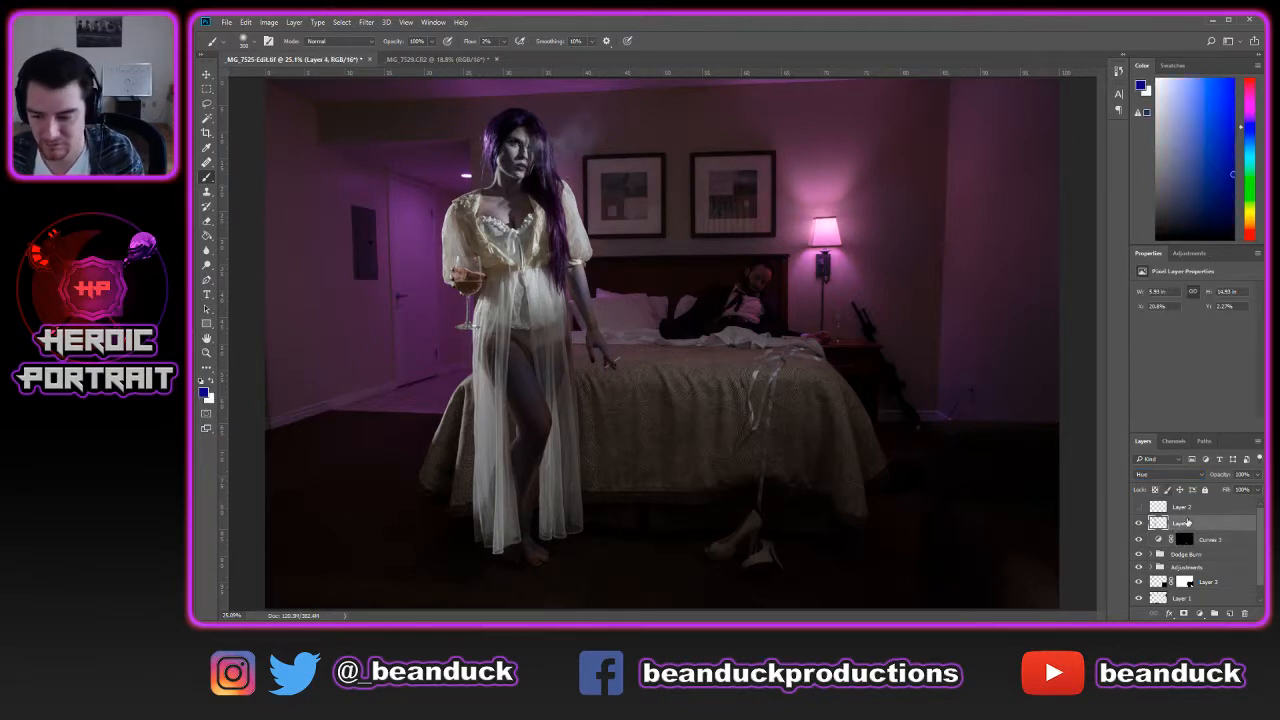
click(1230, 554)
click(635, 230)
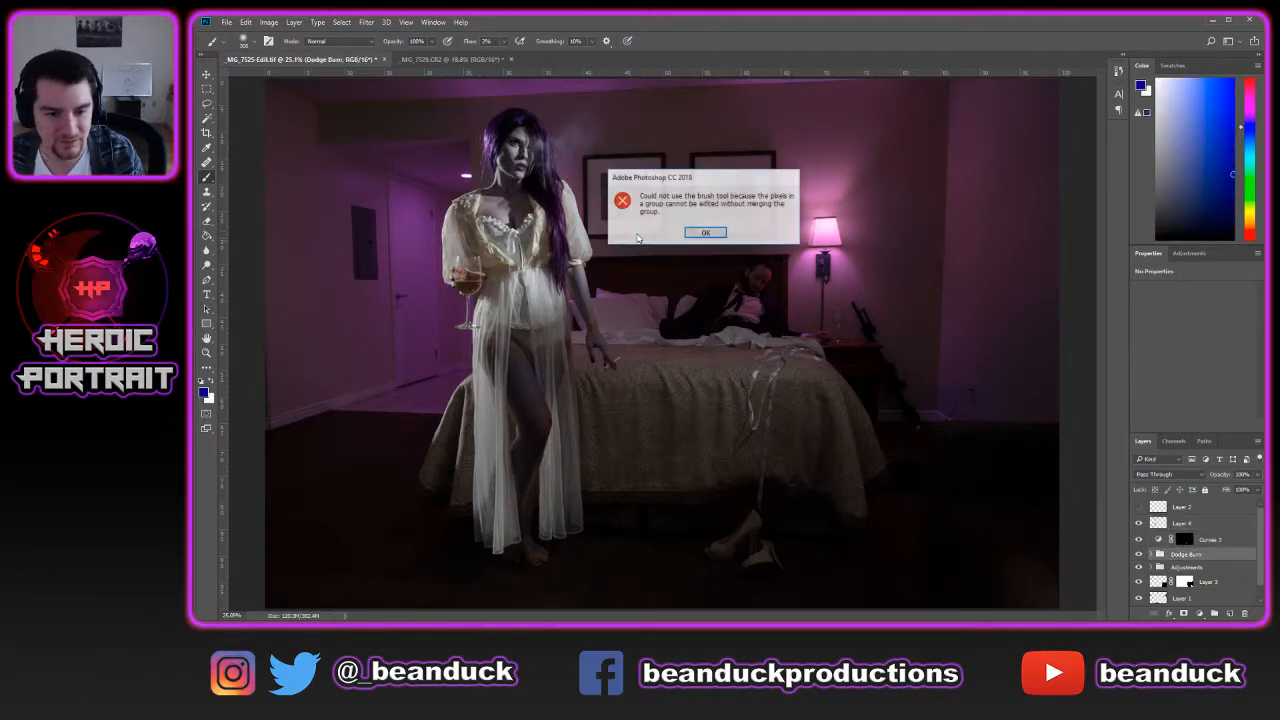
click(705, 234)
Paint dark blue over the woman's face, neck and chest on Layer 4 with the Brush at 100% flow
key(z)
click(494, 148)
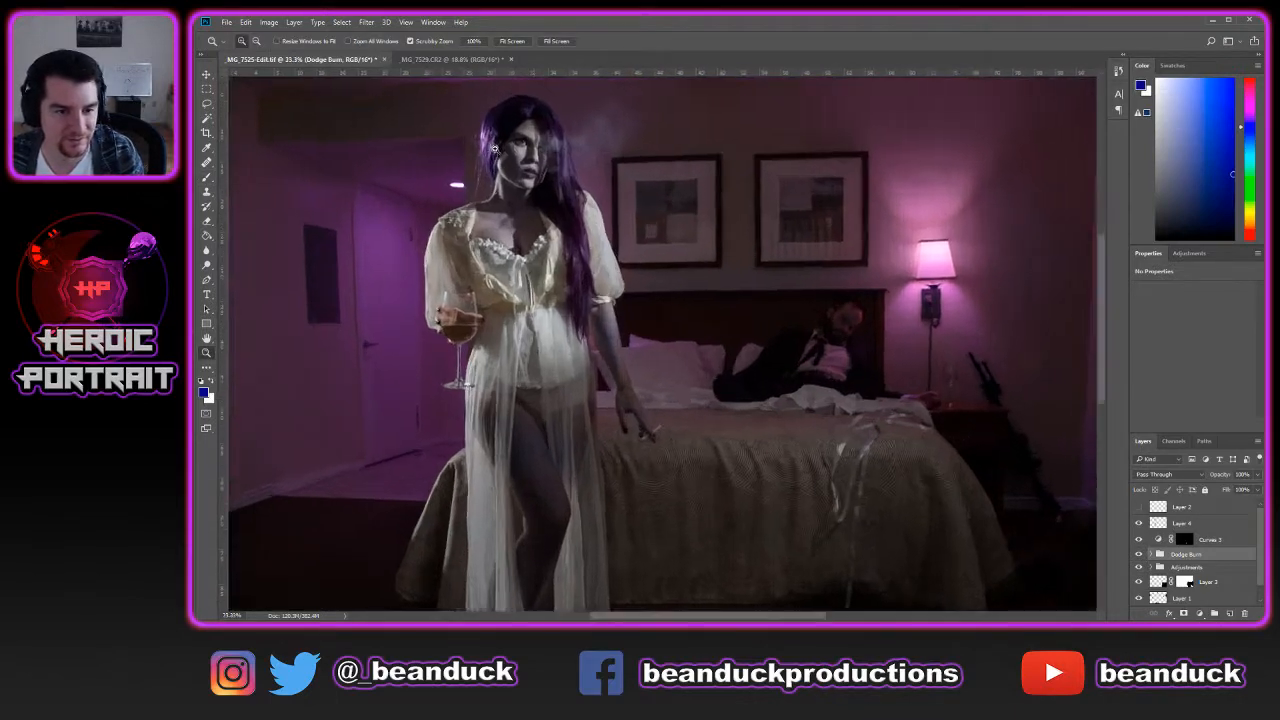
click(494, 148)
click(543, 190)
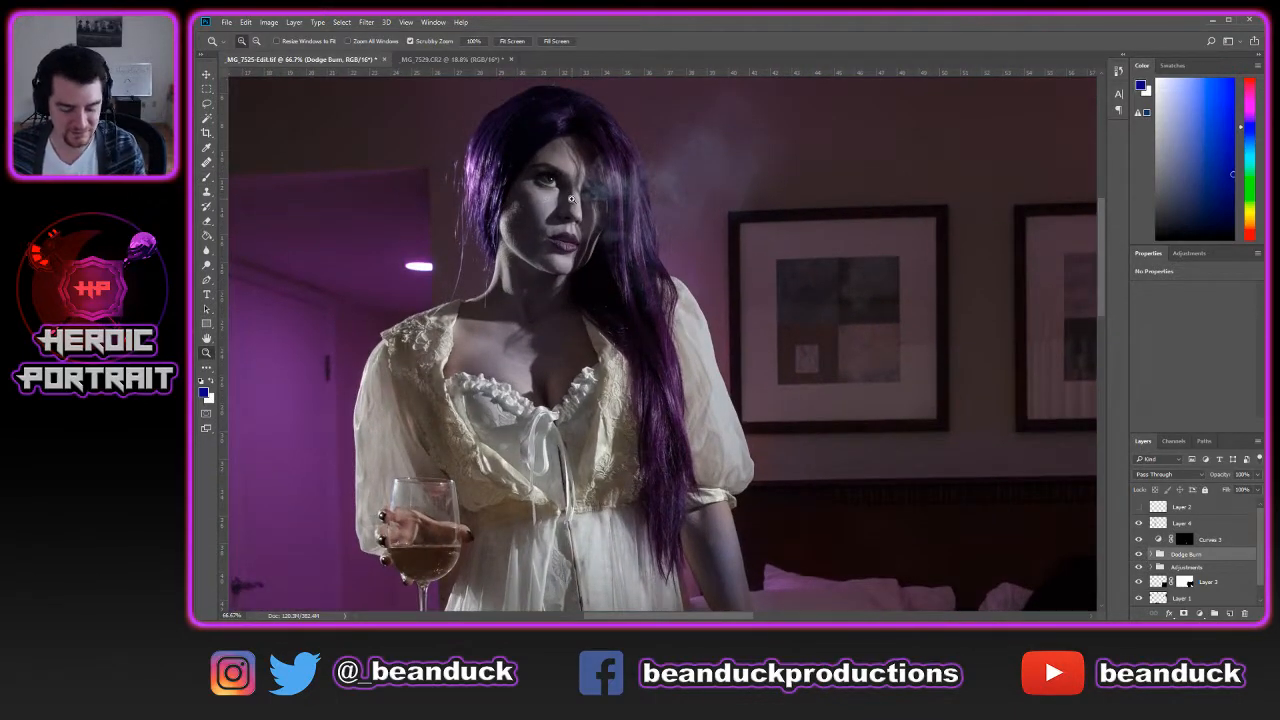
drag(571, 198, 684, 240)
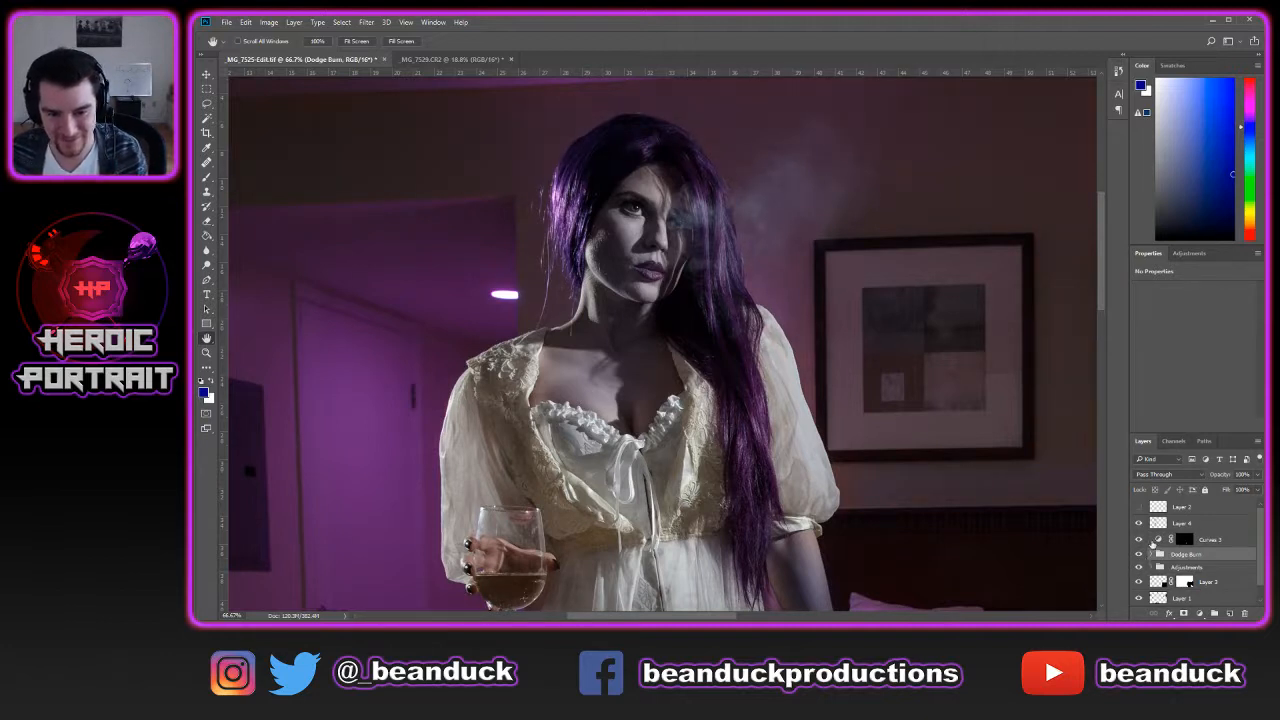
scroll(1221, 525, down, 1)
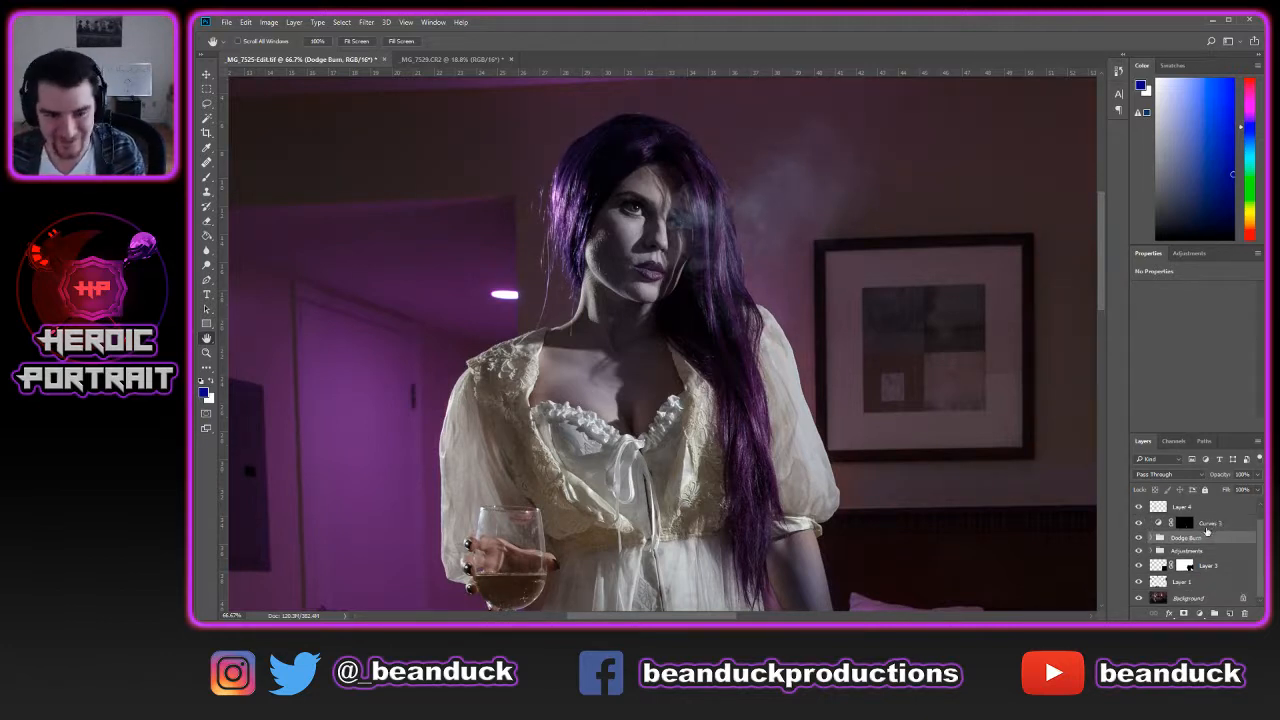
scroll(1149, 552, up, 1)
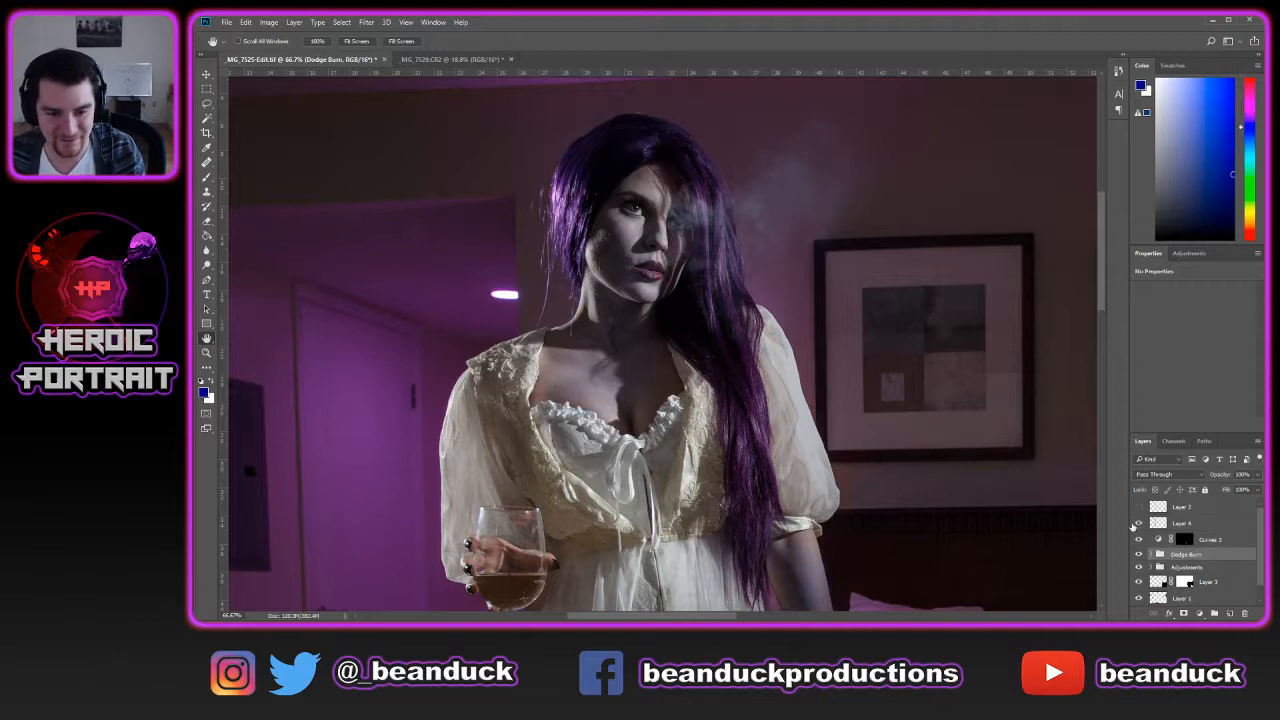
click(1169, 524)
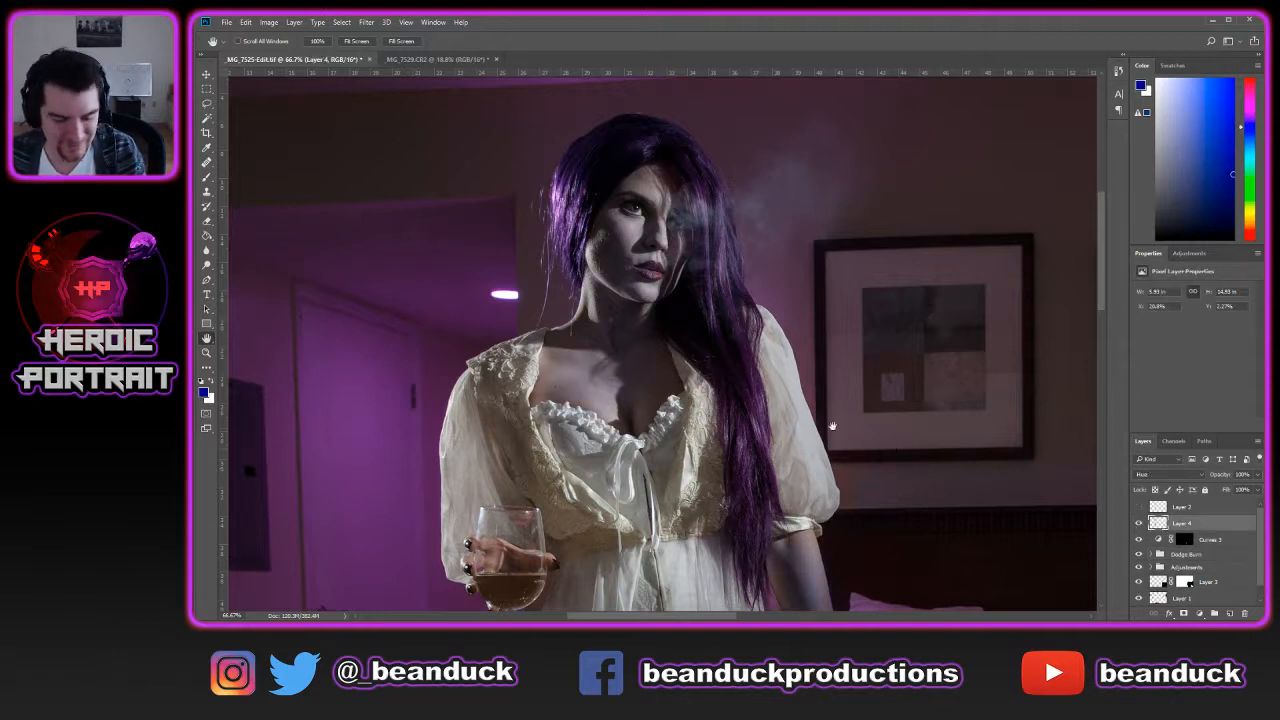
key(b)
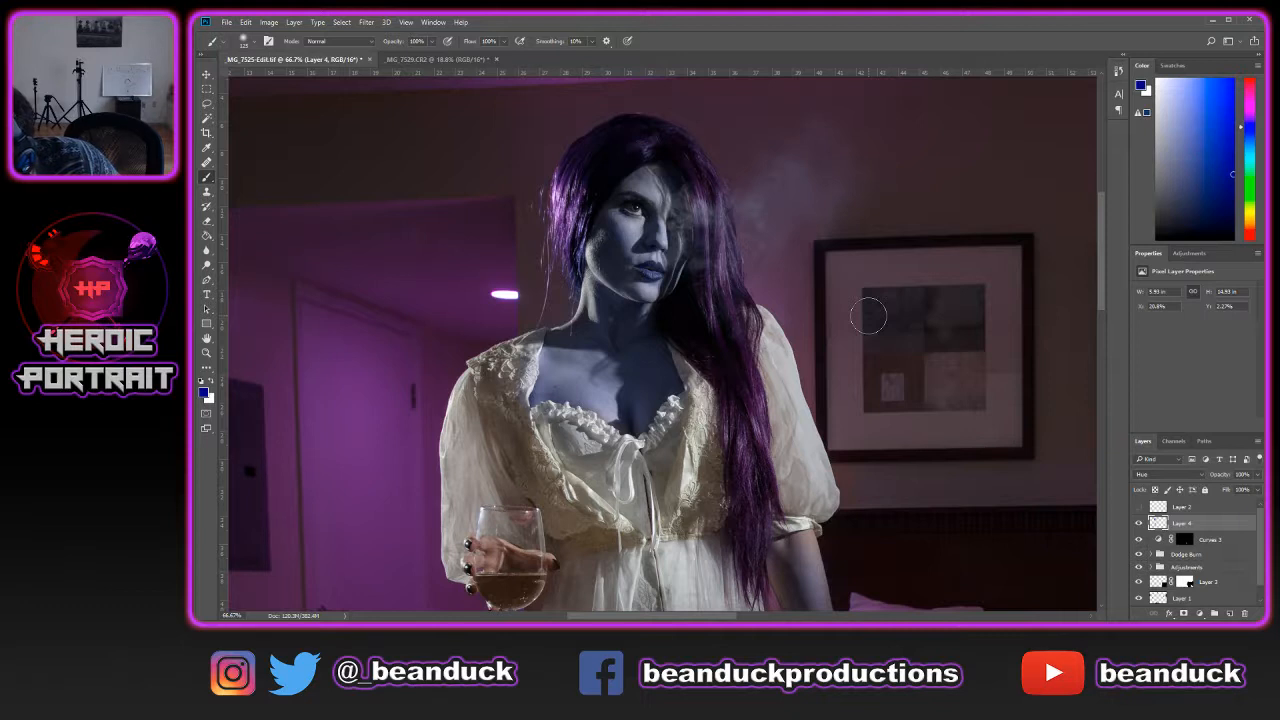
key(x)
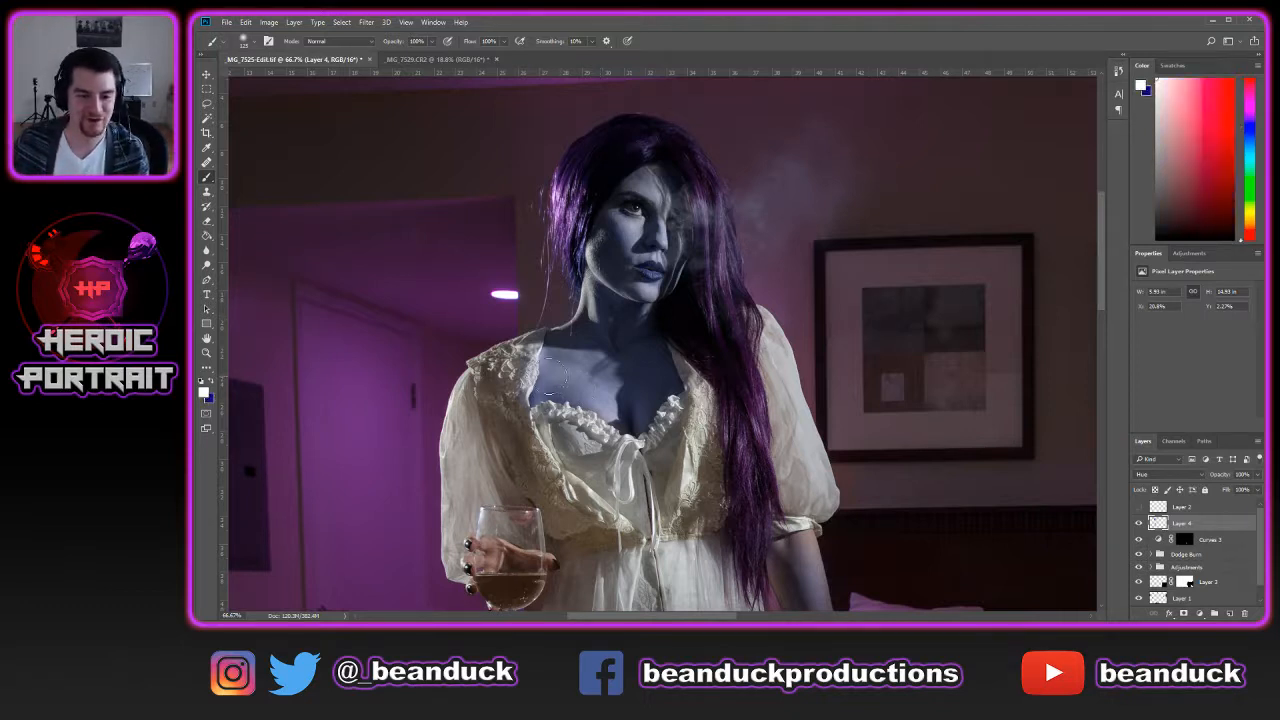
key(x)
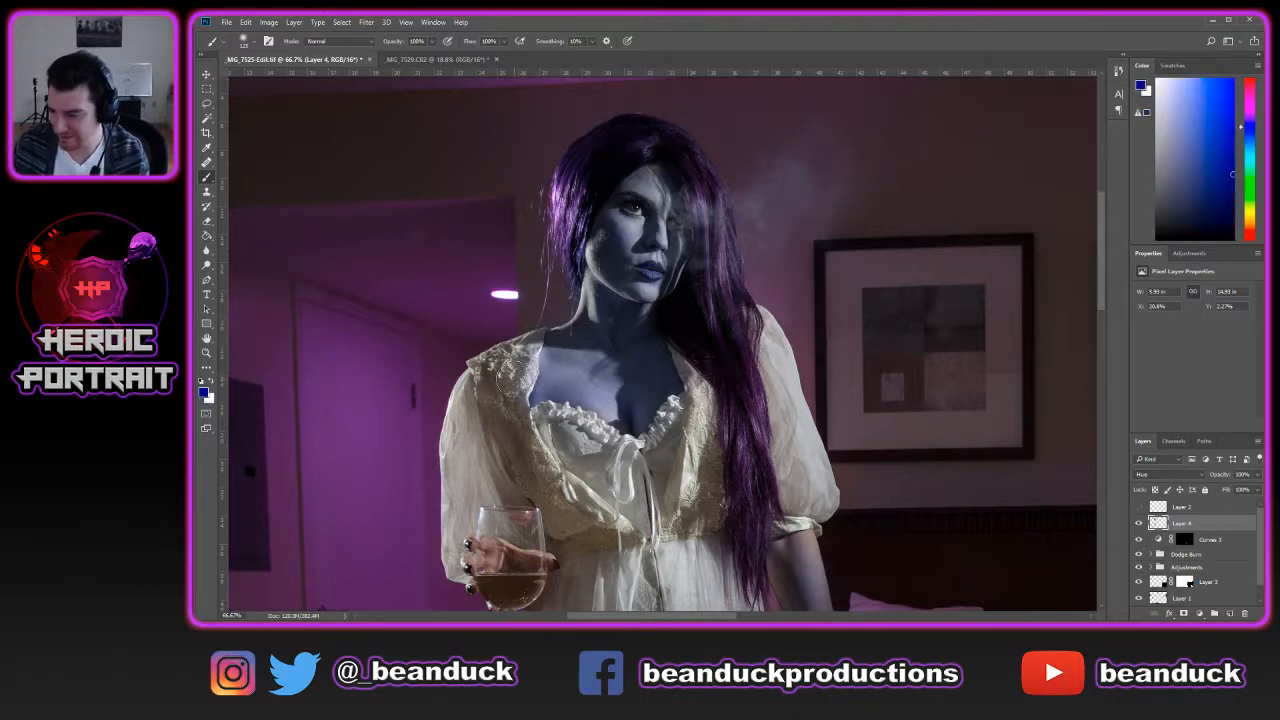
Paint dark blue over the woman's lowered forearm and the hand holding the cigarette on Layer 4
key(e)
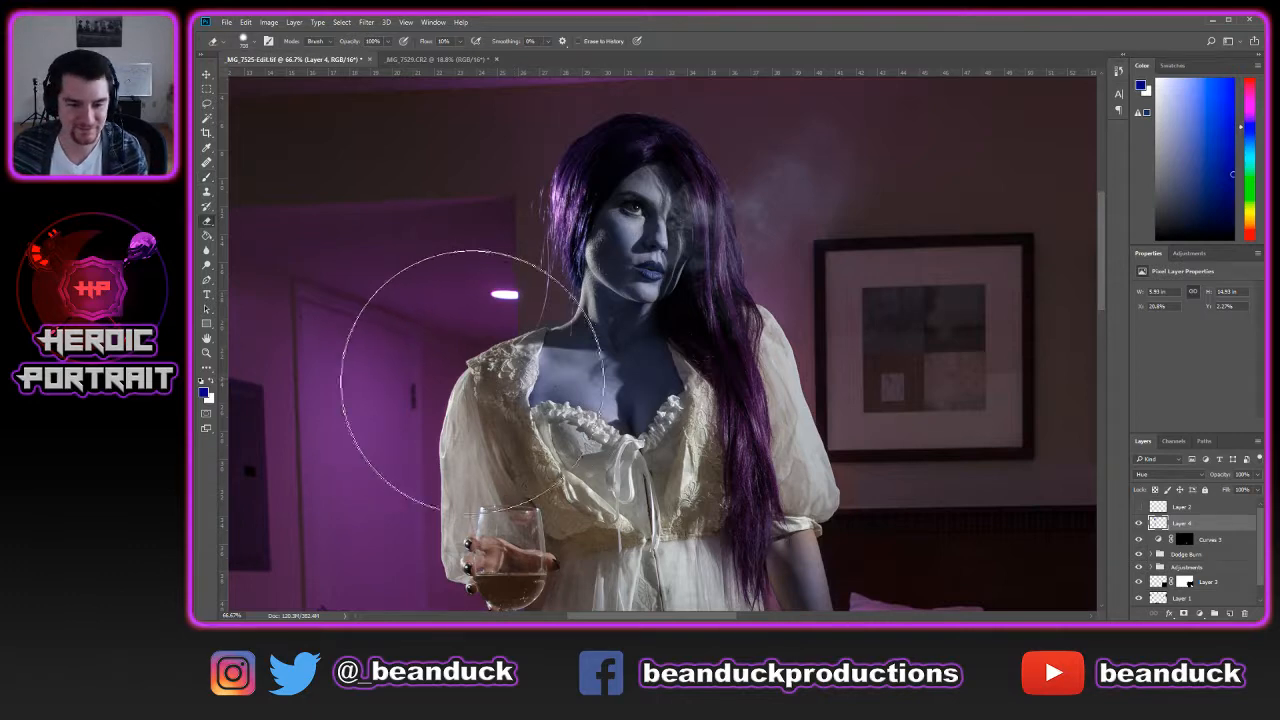
scroll(646, 423, down, 3)
scroll(645, 420, down, 5)
key(b)
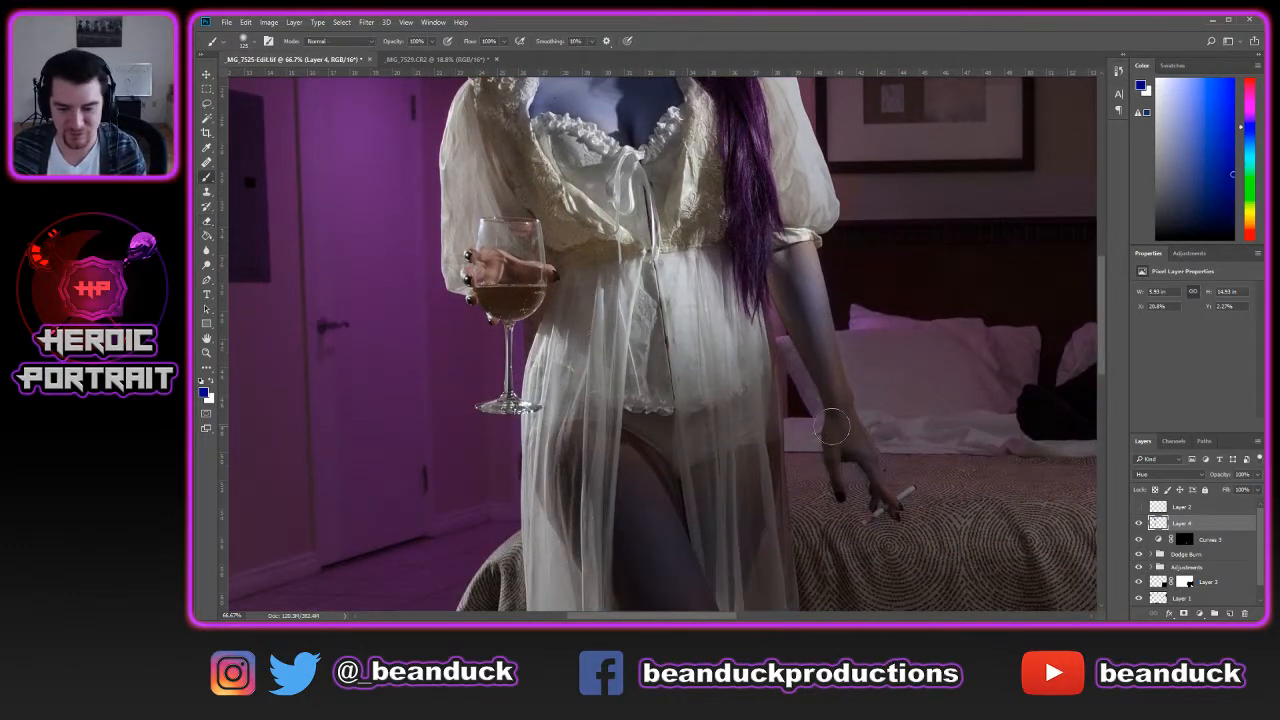
mouse_move(845, 437)
mouse_down()
mouse_move(851, 489)
mouse_move(845, 436)
mouse_move(892, 514)
mouse_move(789, 260)
mouse_move(810, 343)
mouse_move(784, 285)
mouse_move(812, 265)
mouse_up()
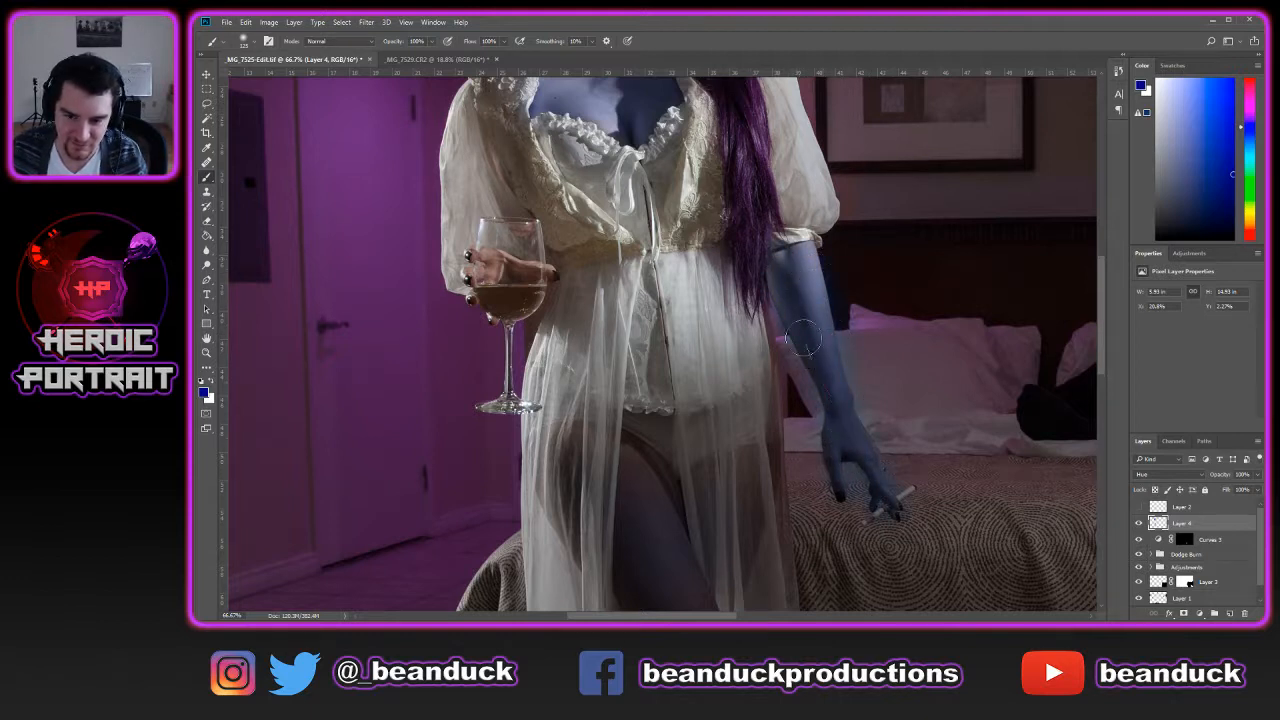
Paint dark blue over the woman's legs and foot, including the skin showing through the sheer dress
scroll(763, 356, down, 3)
scroll(763, 356, down, 2)
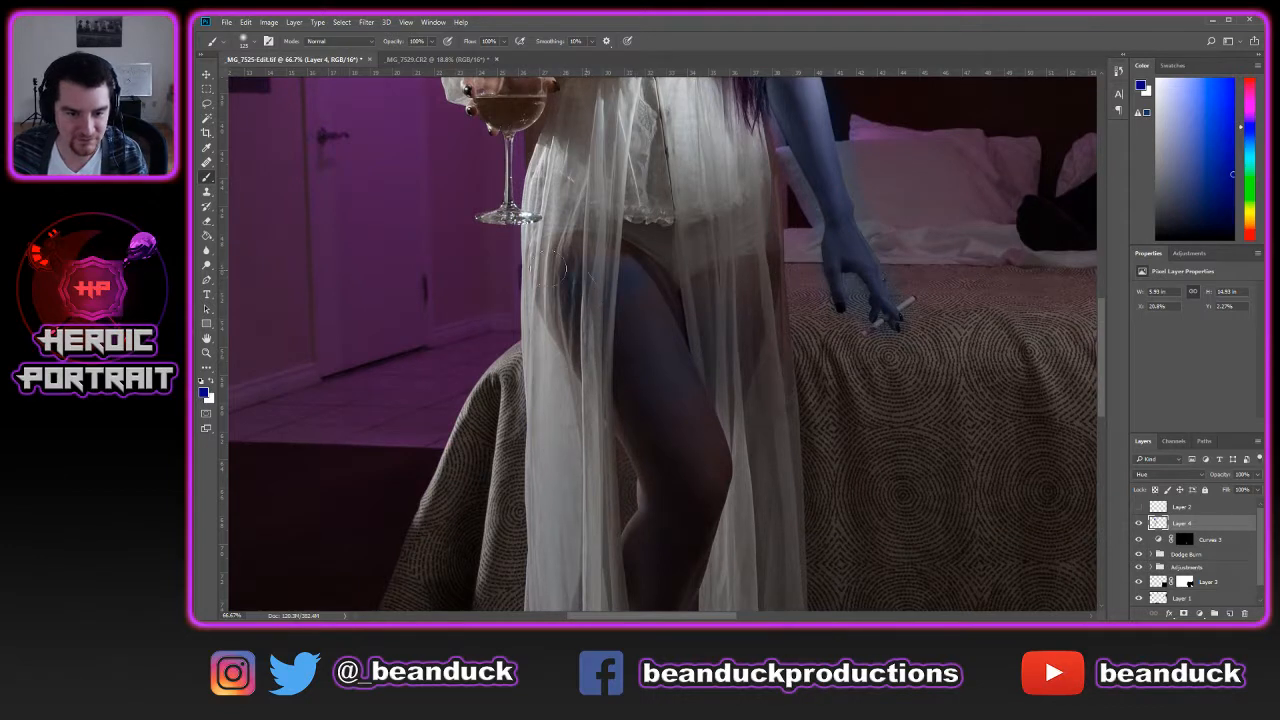
mouse_move(618, 270)
mouse_down()
mouse_move(573, 264)
mouse_move(544, 290)
mouse_move(620, 330)
mouse_move(582, 331)
mouse_move(643, 379)
mouse_move(671, 322)
mouse_move(625, 311)
mouse_move(641, 275)
mouse_move(685, 337)
mouse_move(717, 291)
mouse_move(770, 272)
mouse_move(700, 457)
mouse_move(678, 432)
mouse_move(695, 402)
mouse_move(635, 422)
mouse_move(595, 355)
mouse_up()
scroll(675, 420, down, 5)
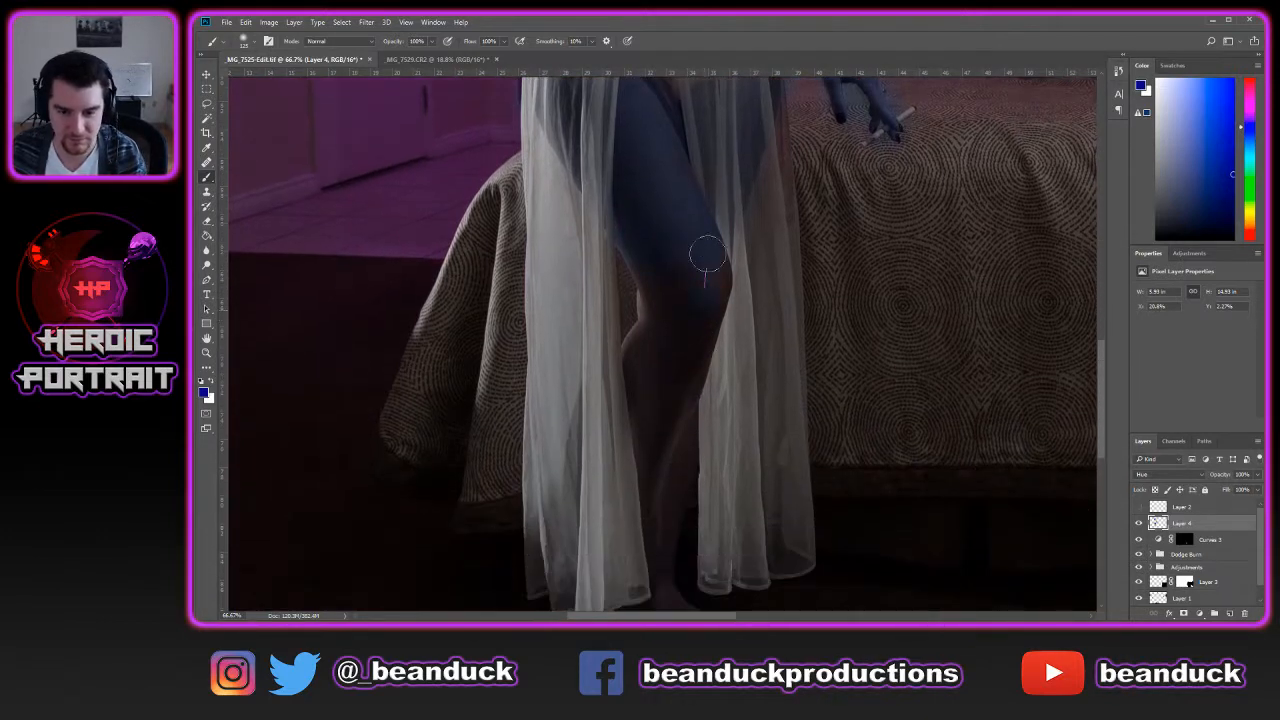
mouse_move(709, 317)
mouse_down()
mouse_move(664, 370)
mouse_move(659, 323)
mouse_move(624, 361)
mouse_move(669, 288)
mouse_move(651, 317)
mouse_move(639, 257)
mouse_move(698, 348)
mouse_move(669, 420)
mouse_move(708, 411)
mouse_move(681, 448)
mouse_move(658, 555)
mouse_move(652, 518)
mouse_up()
scroll(652, 518, down, 2)
mouse_move(641, 430)
mouse_down()
mouse_move(647, 508)
mouse_move(703, 548)
mouse_move(643, 553)
mouse_move(640, 530)
mouse_move(623, 543)
mouse_up()
scroll(790, 400, down, 4)
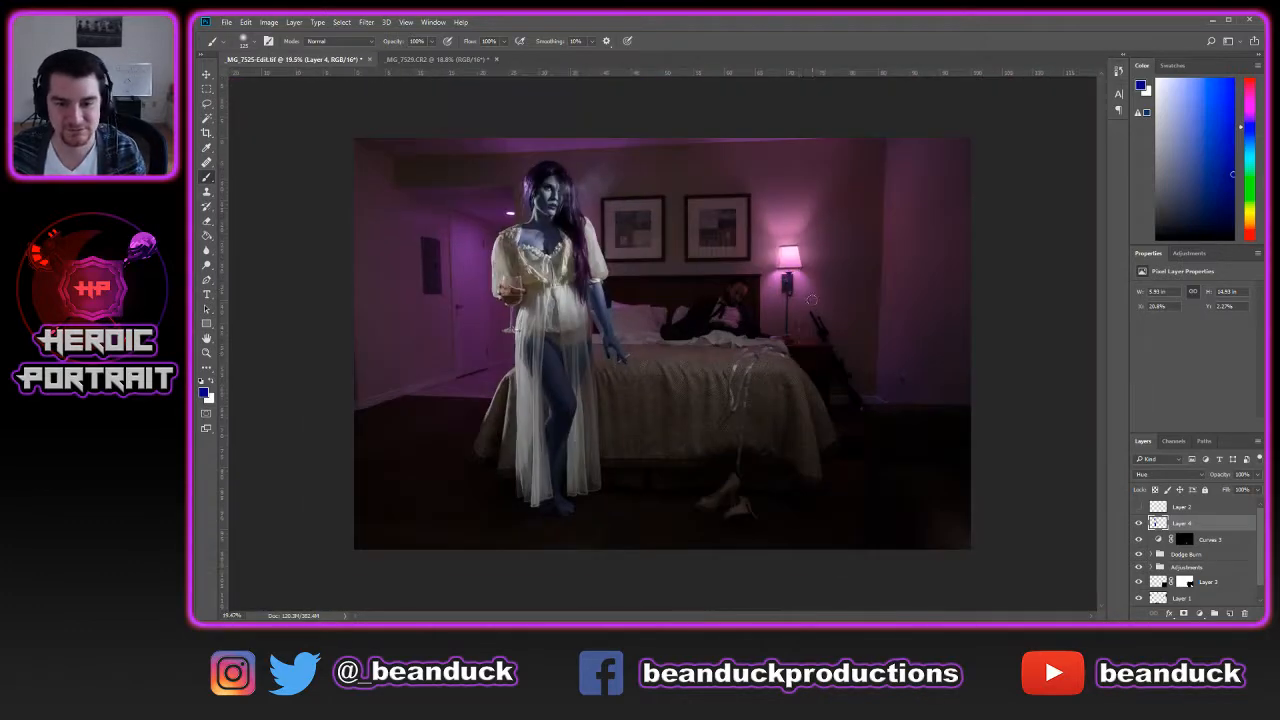
Erase the blue spill around the woman's lowered arm and dress on Layer 4 with a smaller Eraser at 100% flow
scroll(510, 170, up, 2)
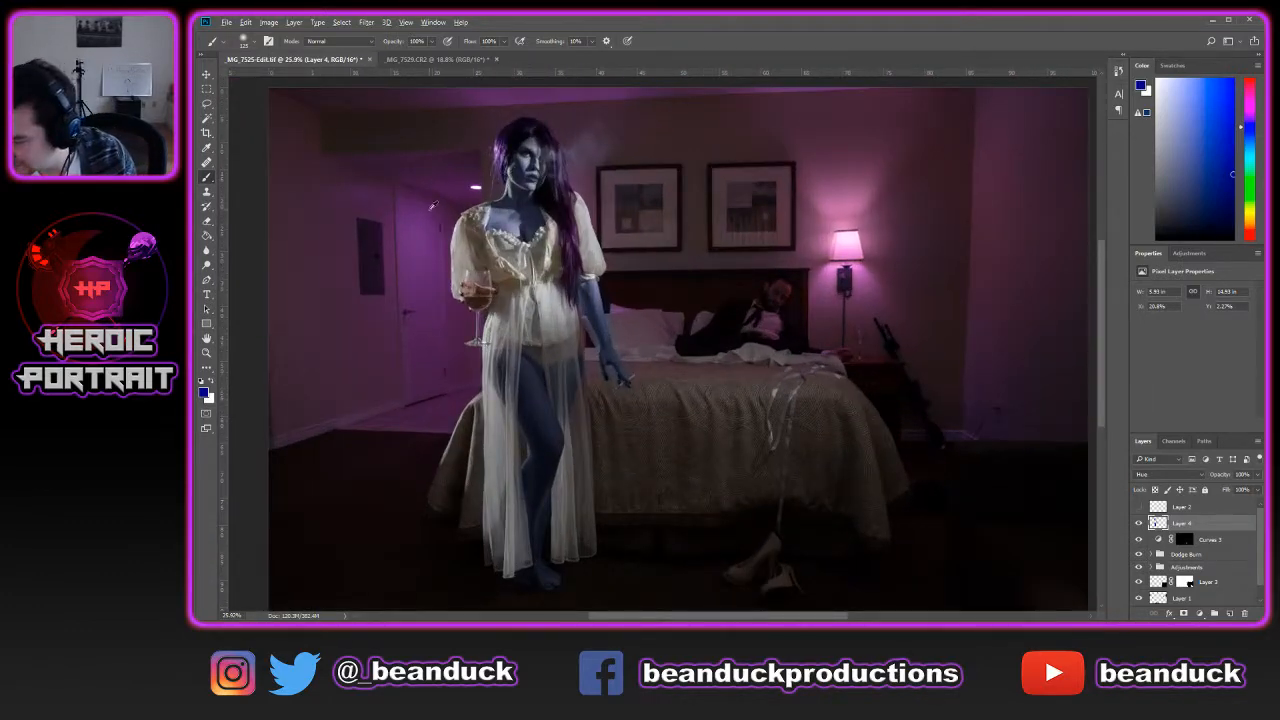
scroll(432, 206, up, 3)
key(e)
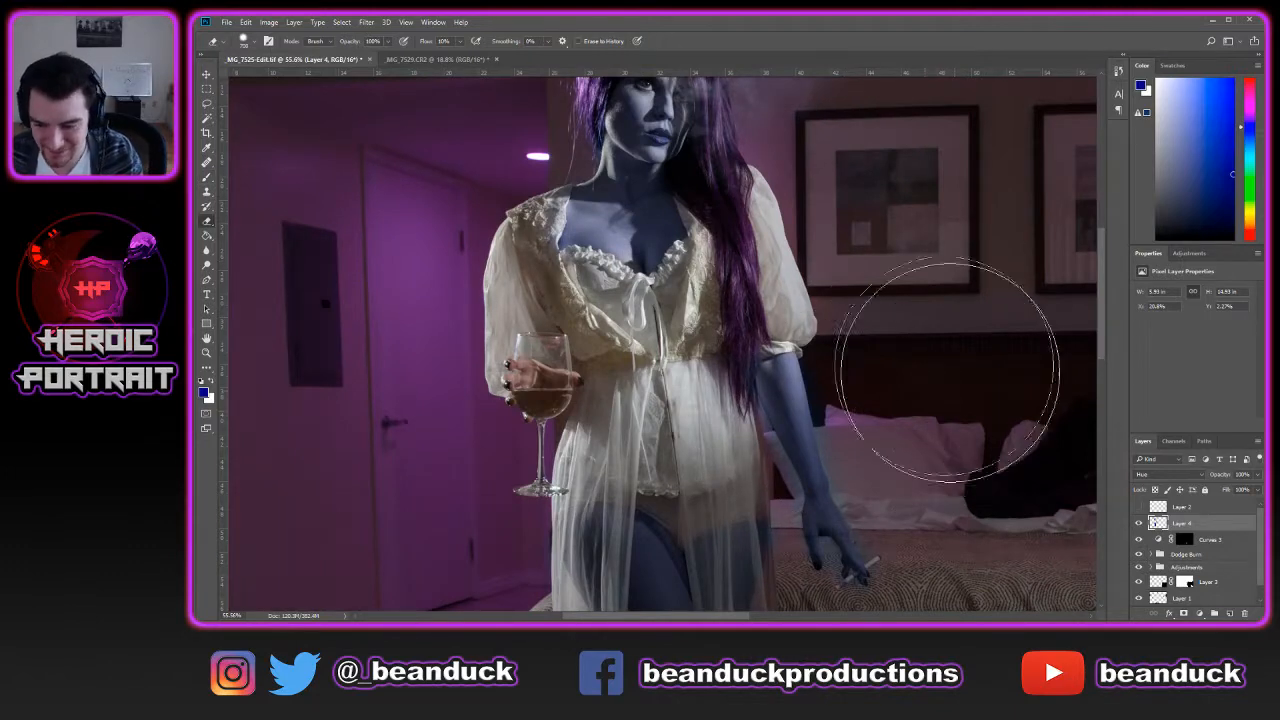
right_click(947, 370)
key(bracketleft)
key(bracketleft)
key(bracketleft)
key(bracketleft)
key(bracketleft)
key(bracketleft)
key(bracketleft)
key(bracketleft)
key(bracketleft)
key(bracketleft)
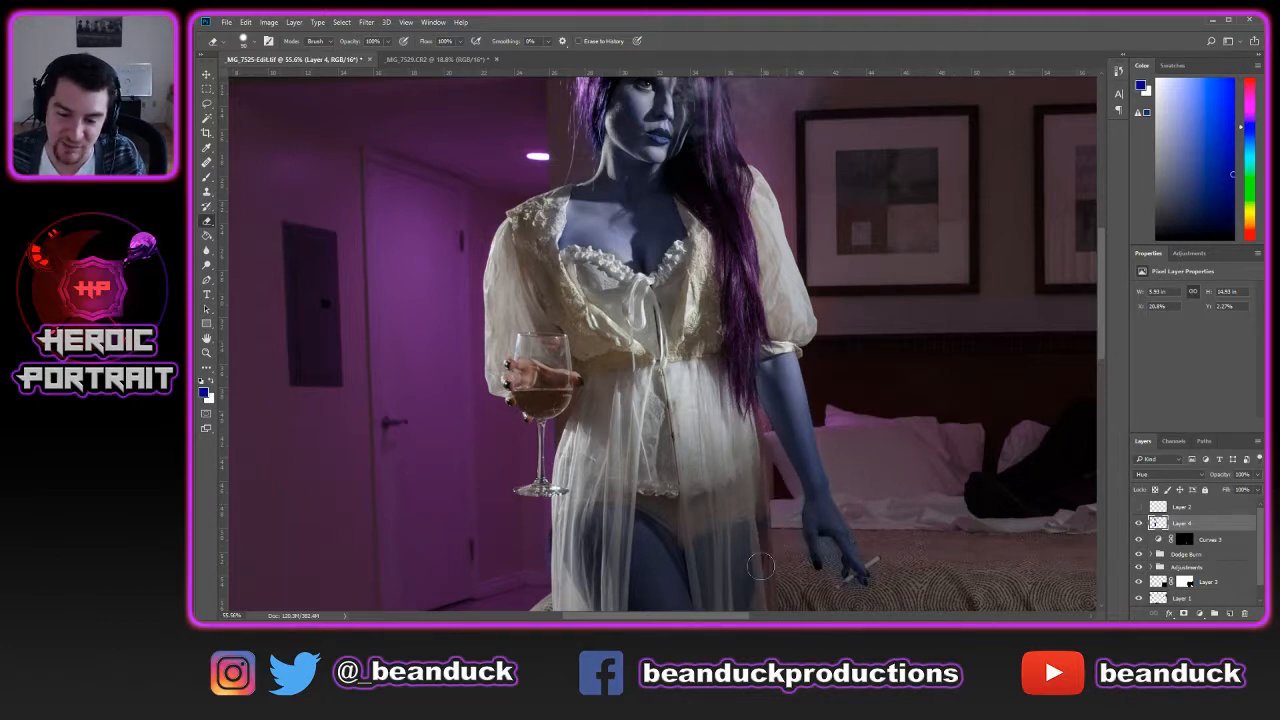
scroll(770, 530, down, 1)
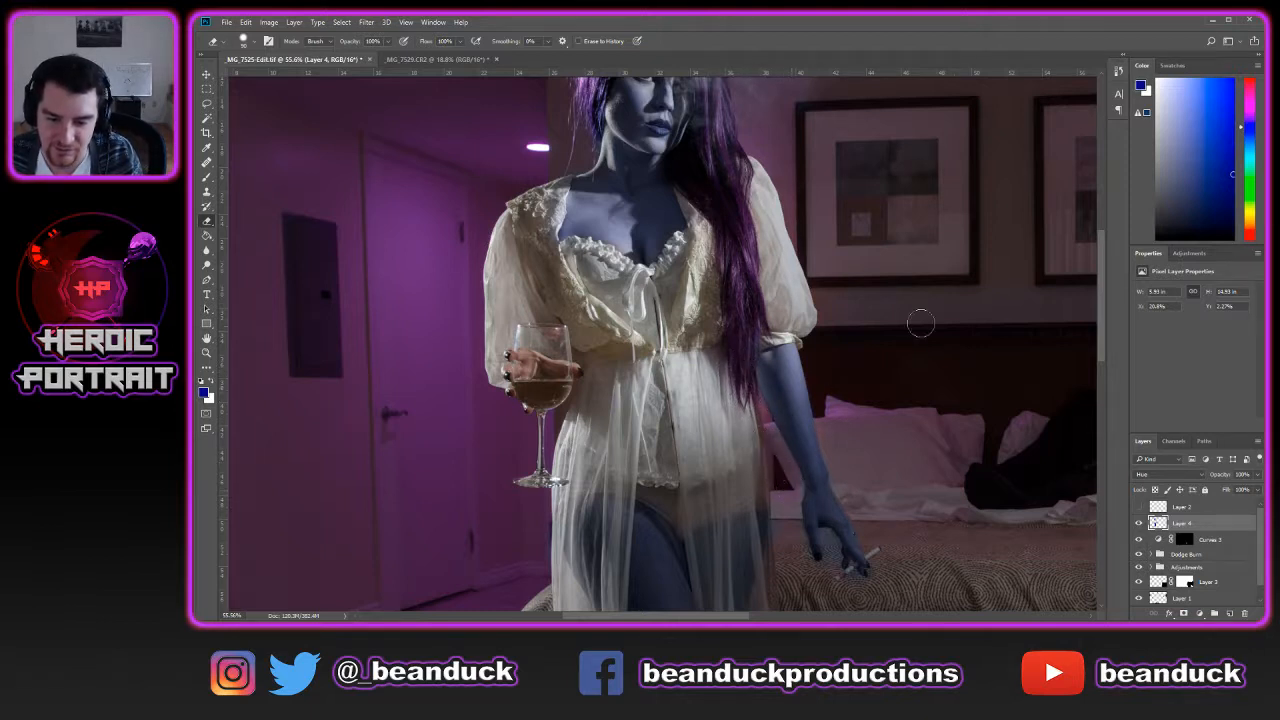
Paint dark blue over the face and outstretched hand of the man lying on the bed on Layer 4
scroll(951, 303, down, 4)
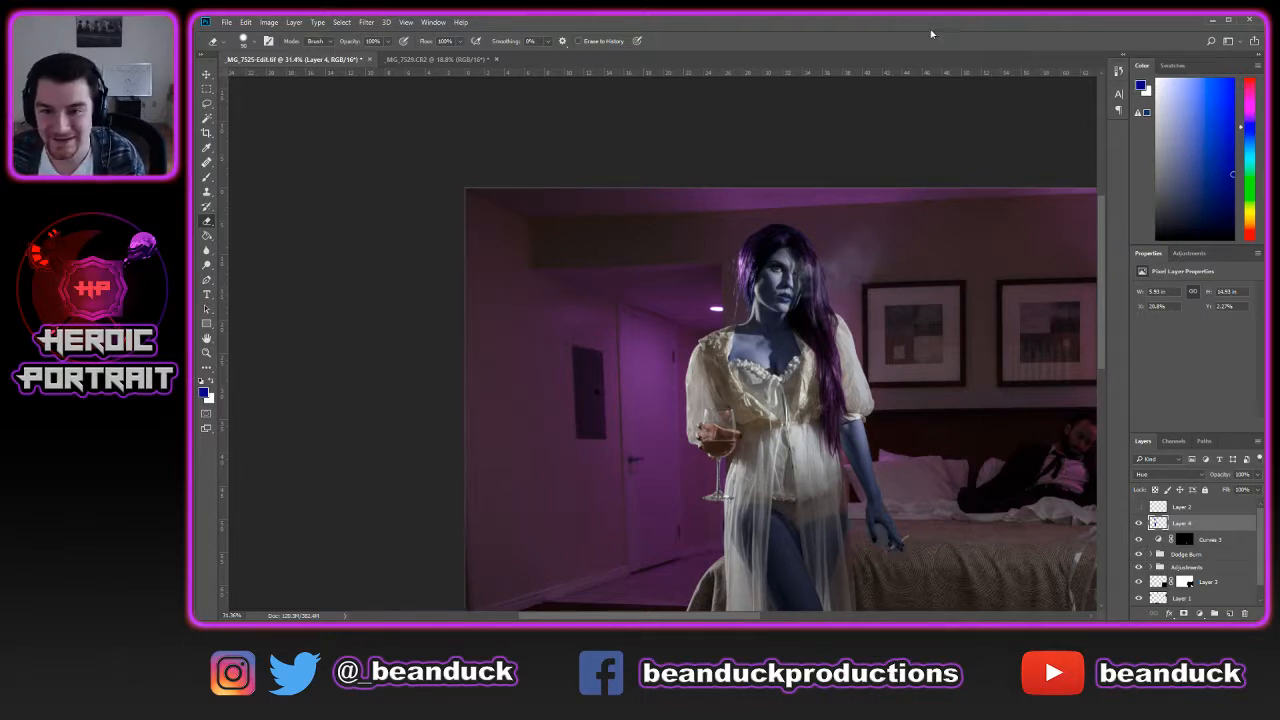
key(space)
drag(1013, 381, 791, 275)
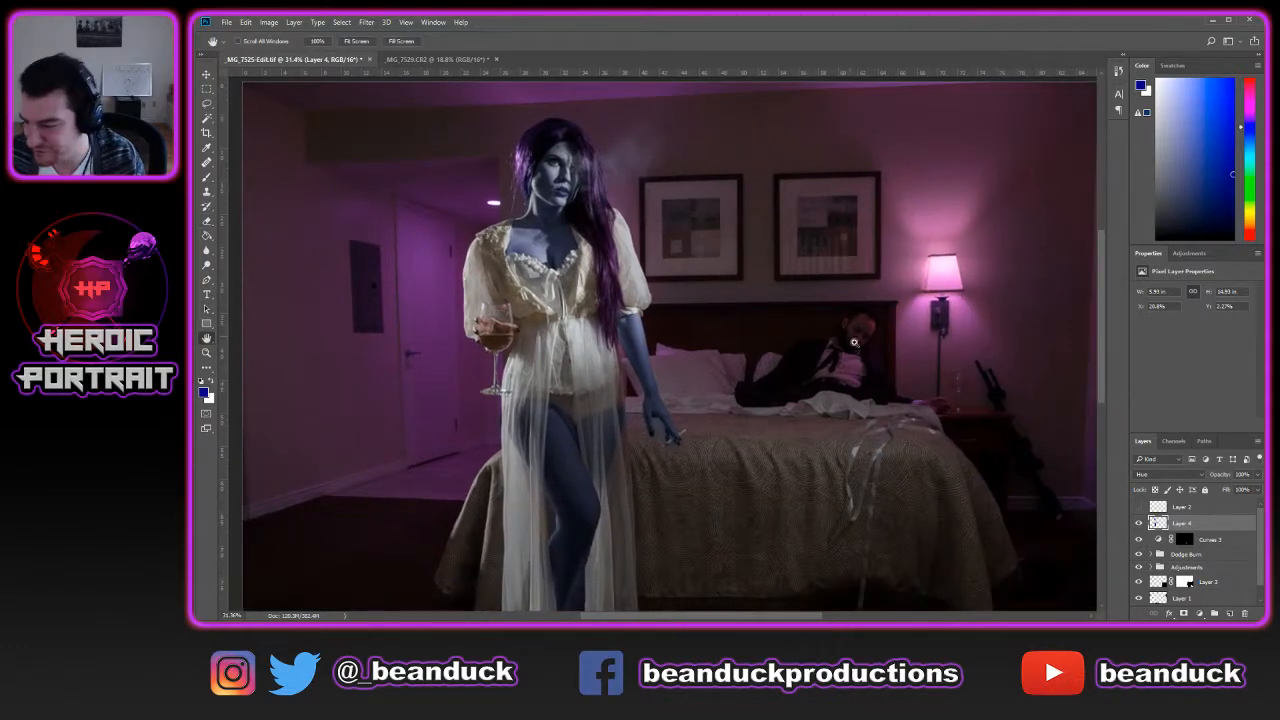
key(z)
drag(873, 405, 873, 402)
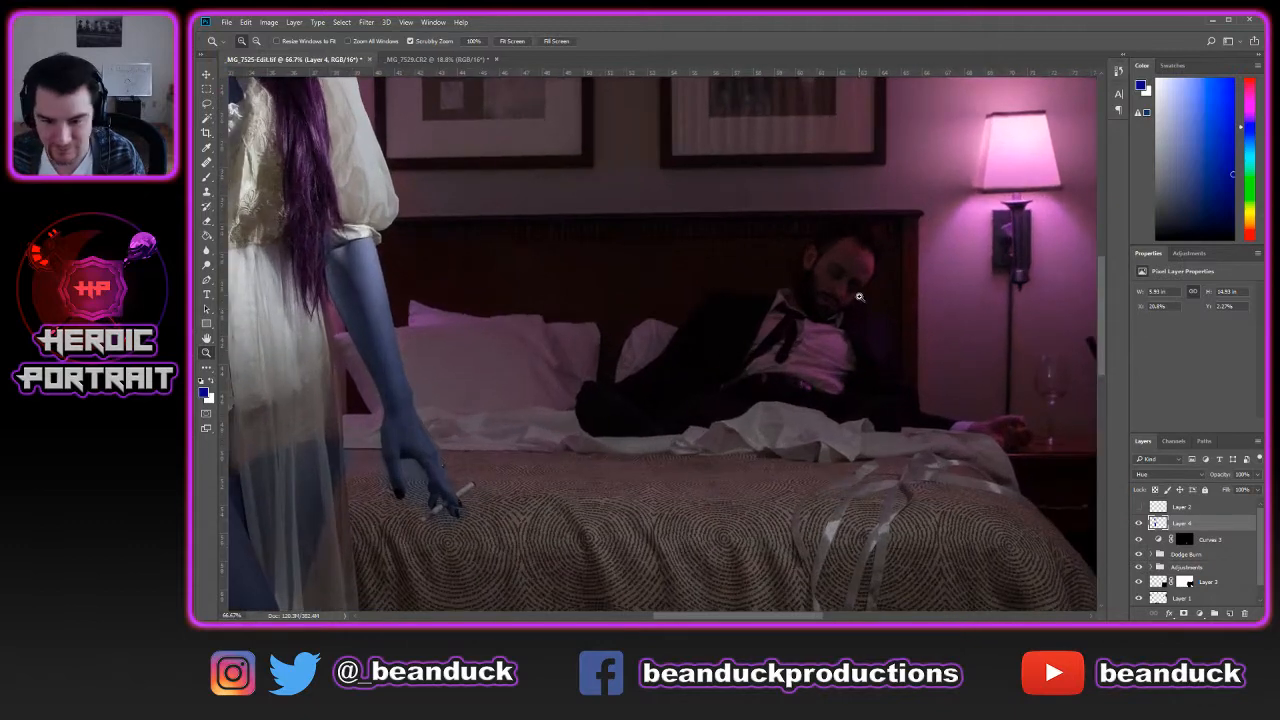
key(b)
mouse_move(842, 277)
mouse_down()
mouse_move(817, 302)
mouse_move(856, 283)
mouse_move(853, 245)
mouse_move(818, 268)
mouse_up()
mouse_move(990, 423)
mouse_down()
mouse_move(1004, 430)
mouse_move(961, 420)
mouse_move(975, 423)
mouse_up()
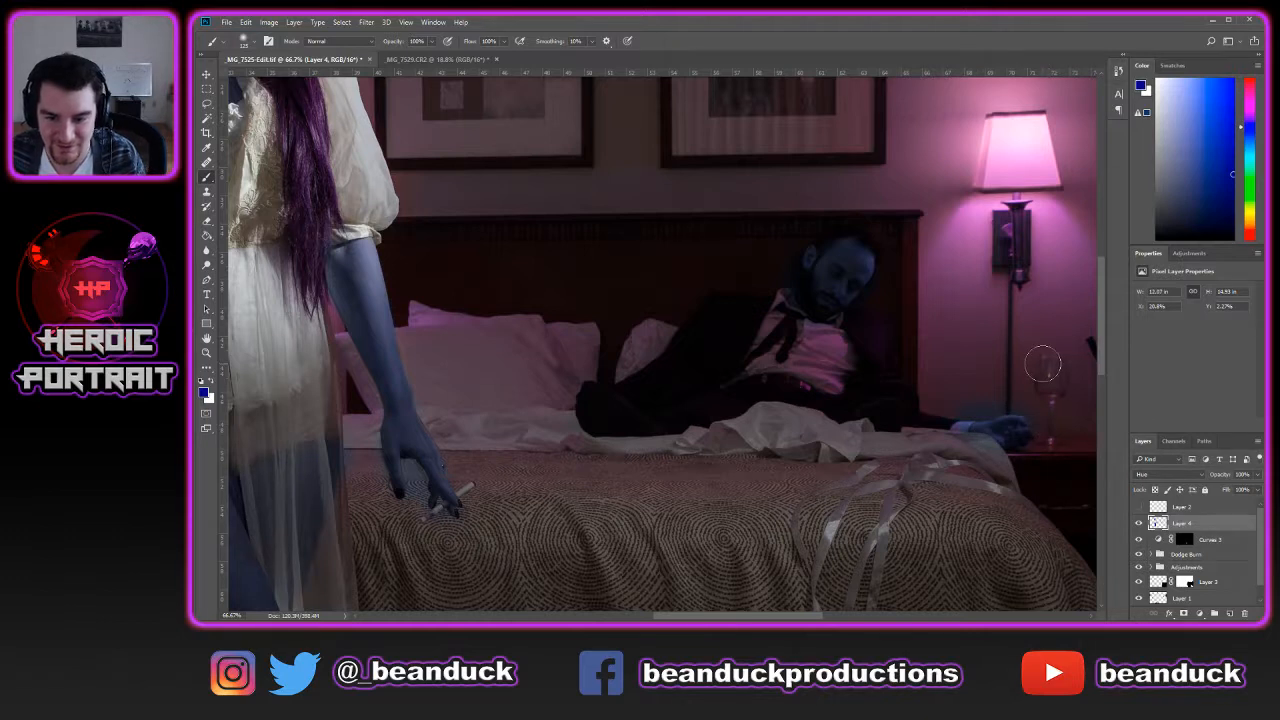
Delete Layer 4 with the blue skin paint
scroll(1040, 350, up, 2)
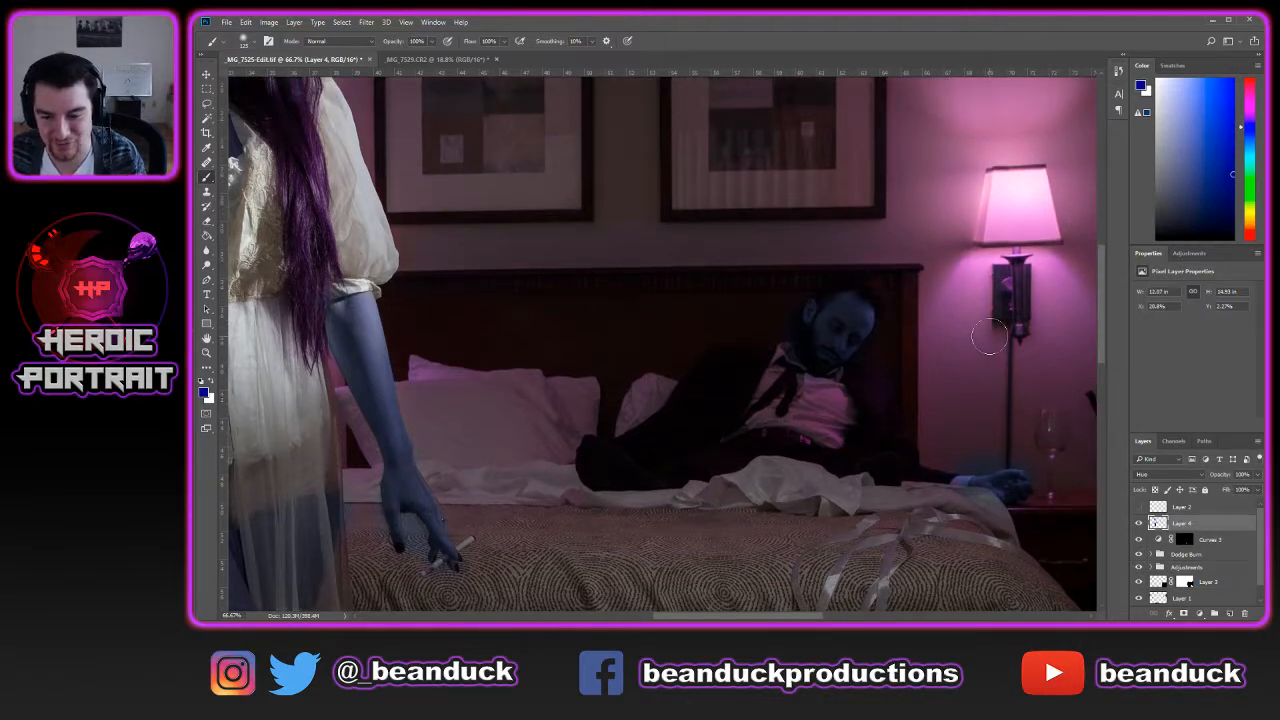
click(1138, 508)
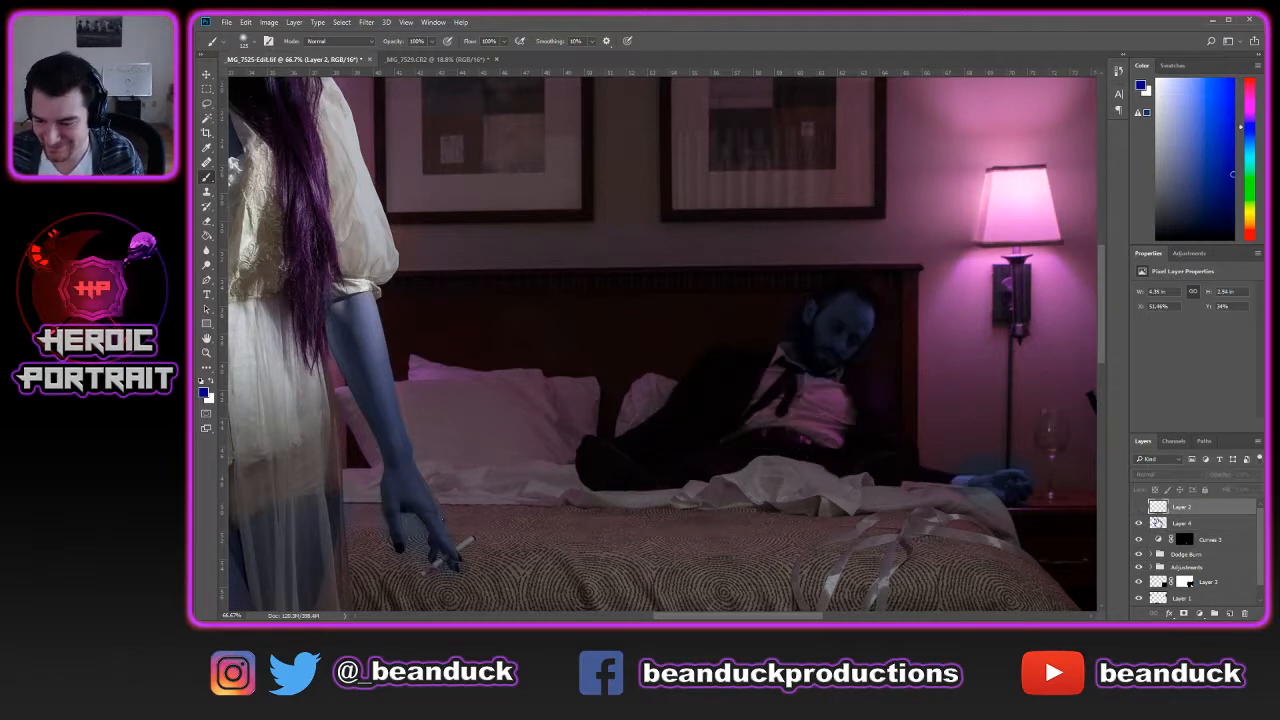
click(1138, 507)
key(Delete)
Hide the Curves 3 adjustment layer with the whole picture in view
key(z)
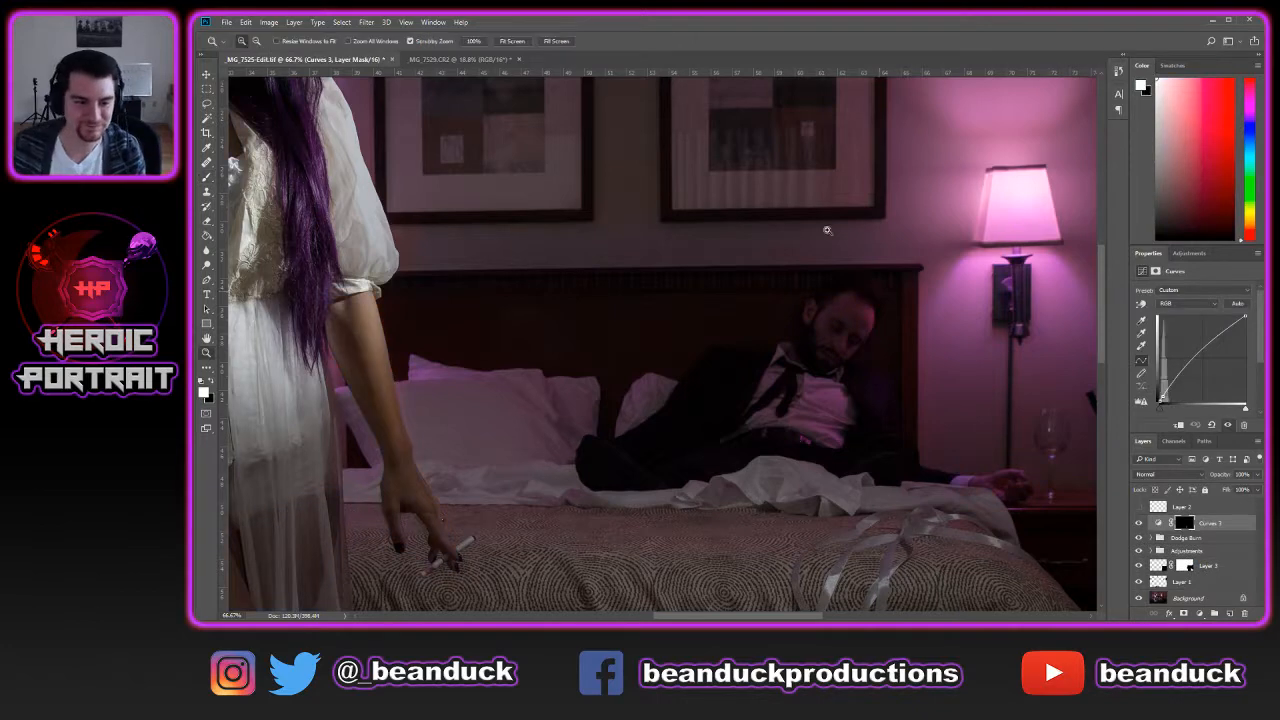
alt+click(714, 184)
alt+click(714, 184)
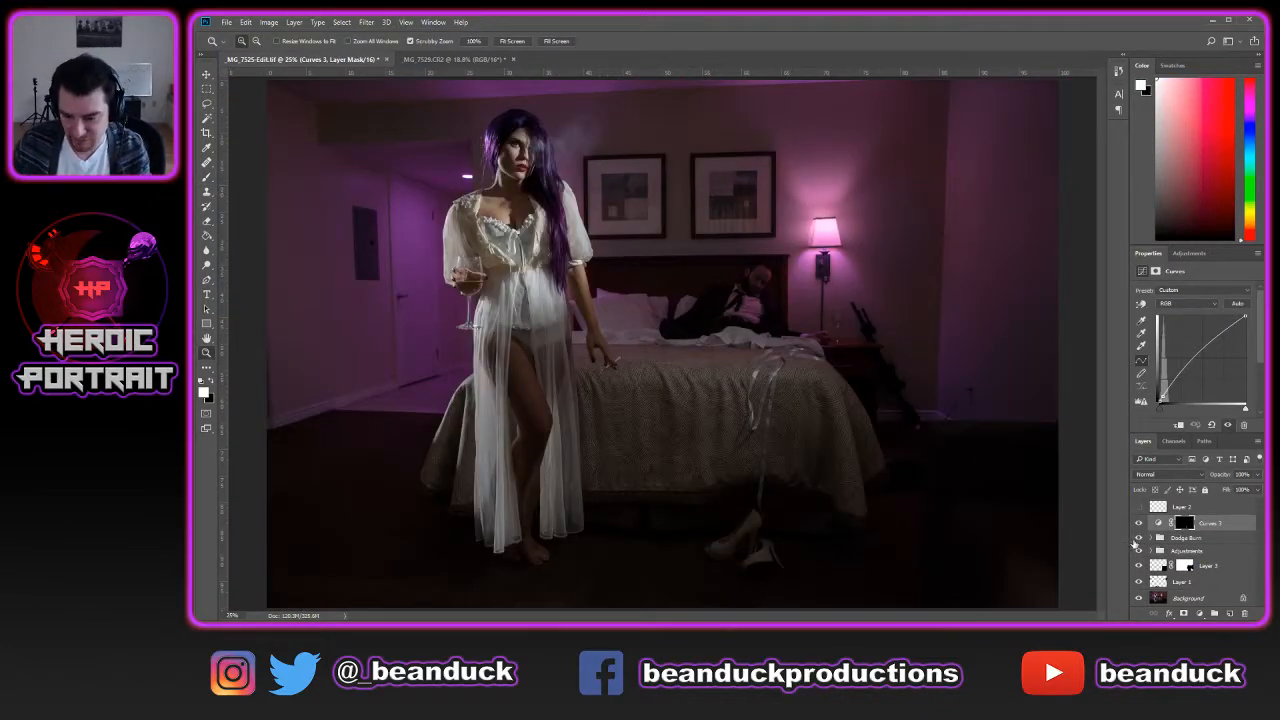
click(1138, 523)
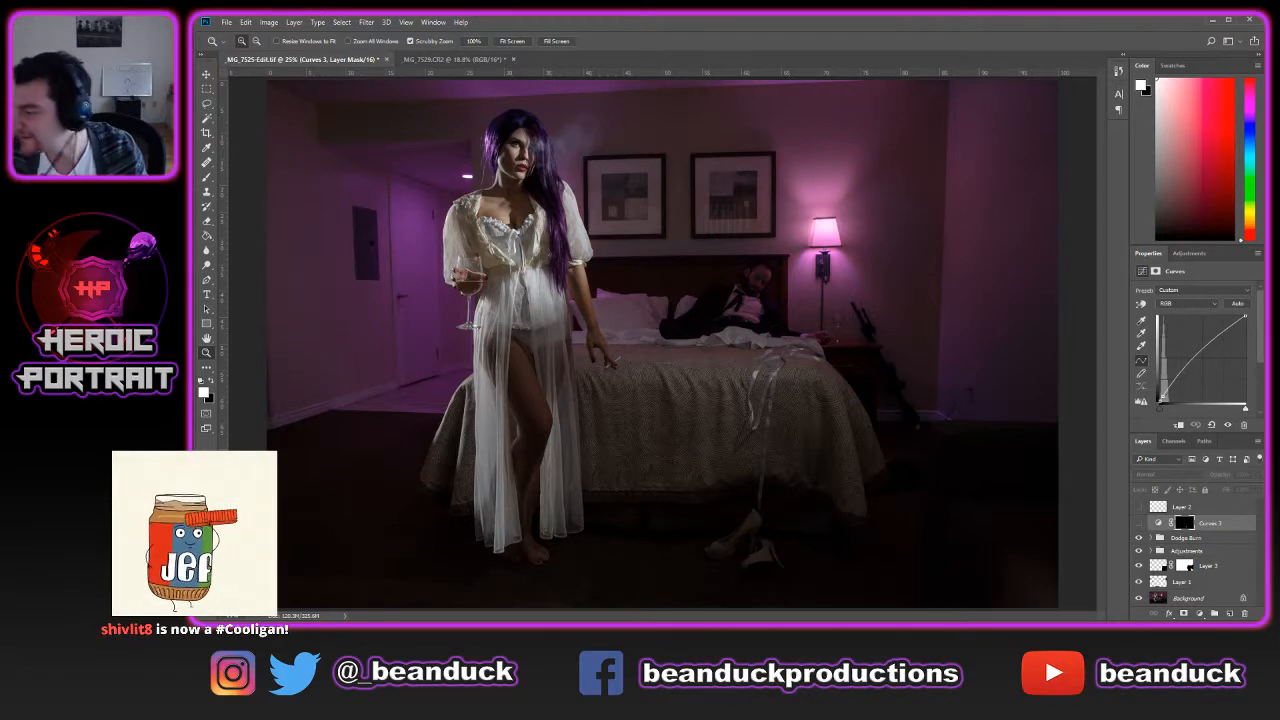
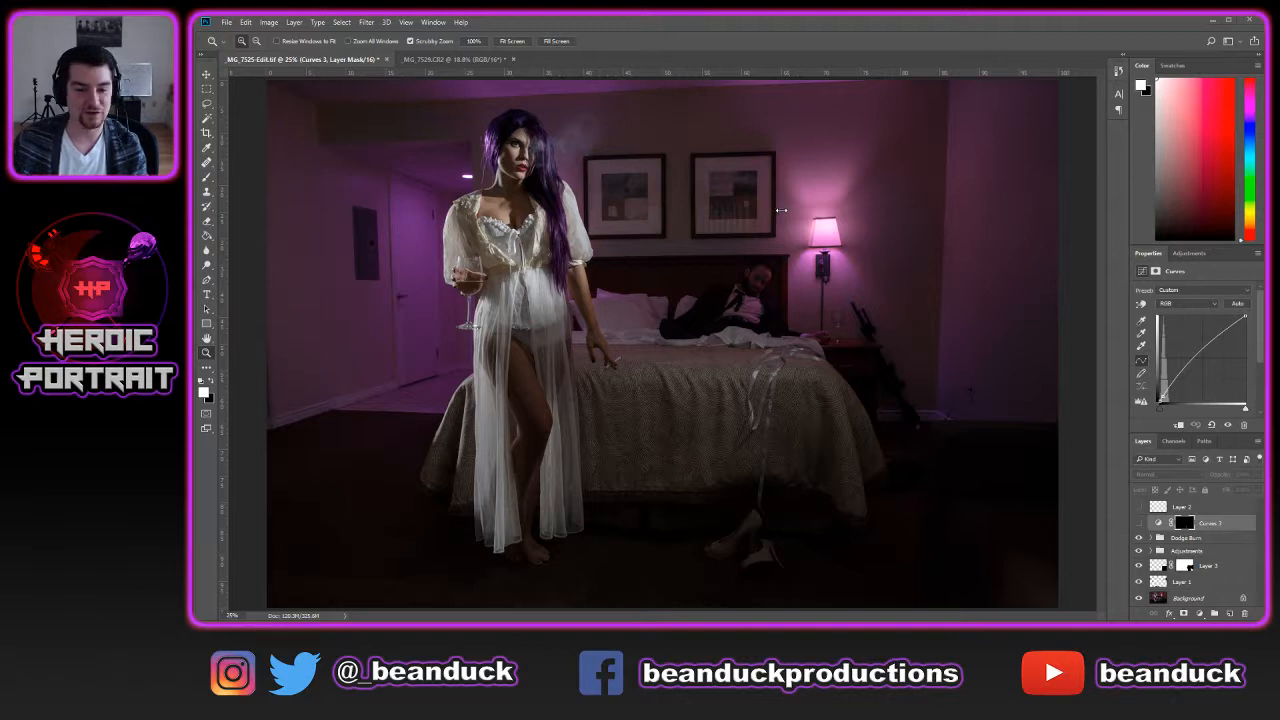
Show the Curves 3 adjustment layer again and raise the shadow end of its RGB curve to brighten the masked areas further
scroll(1020, 350, down, 1)
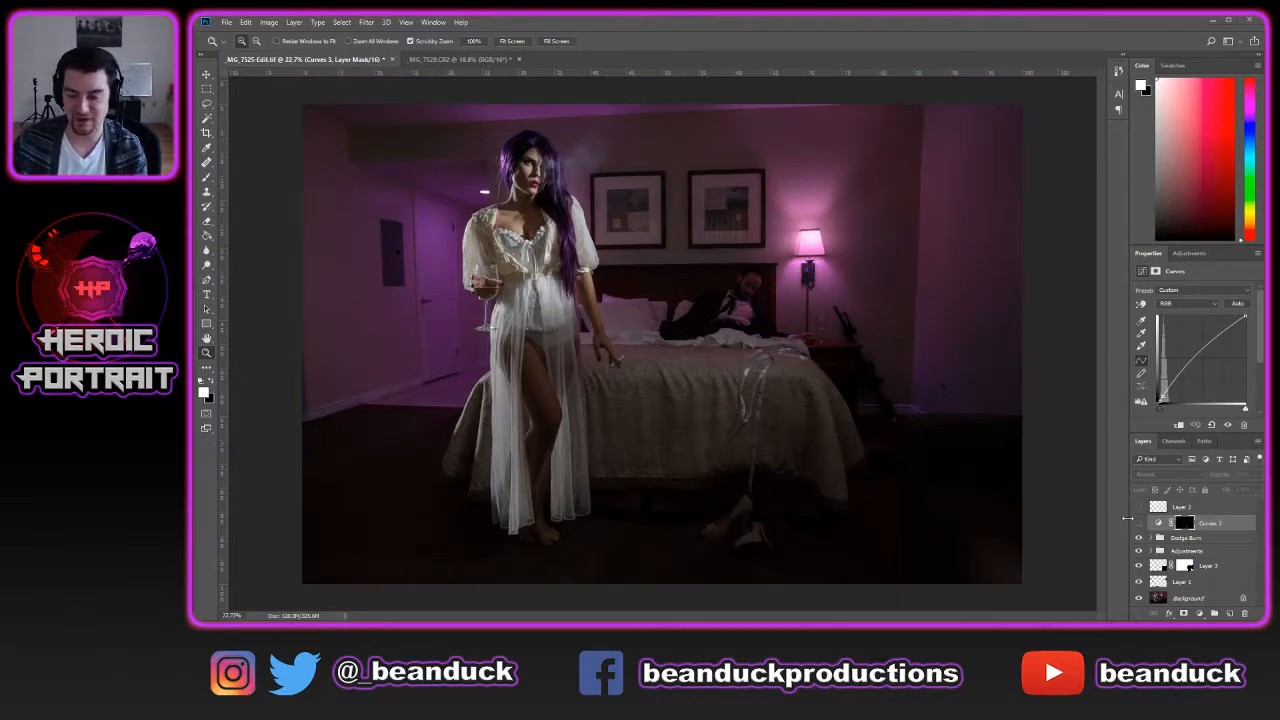
click(1139, 524)
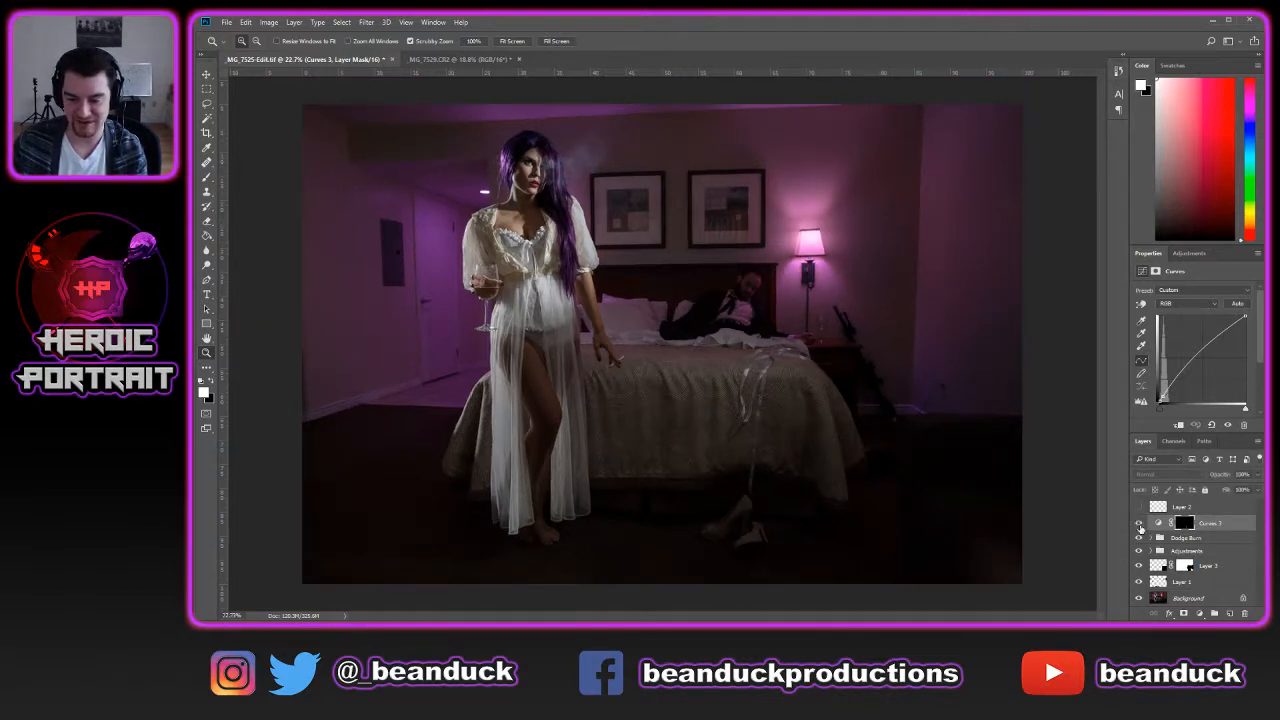
click(1156, 525)
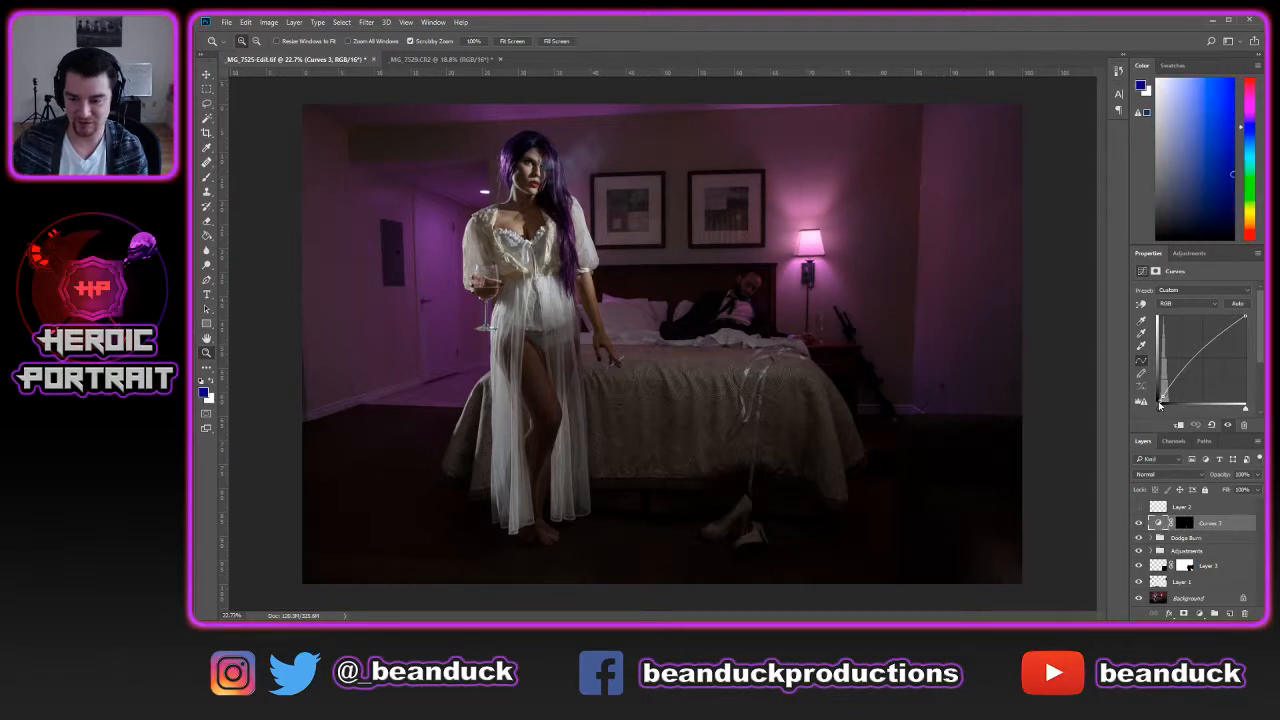
drag(1162, 397, 1161, 388)
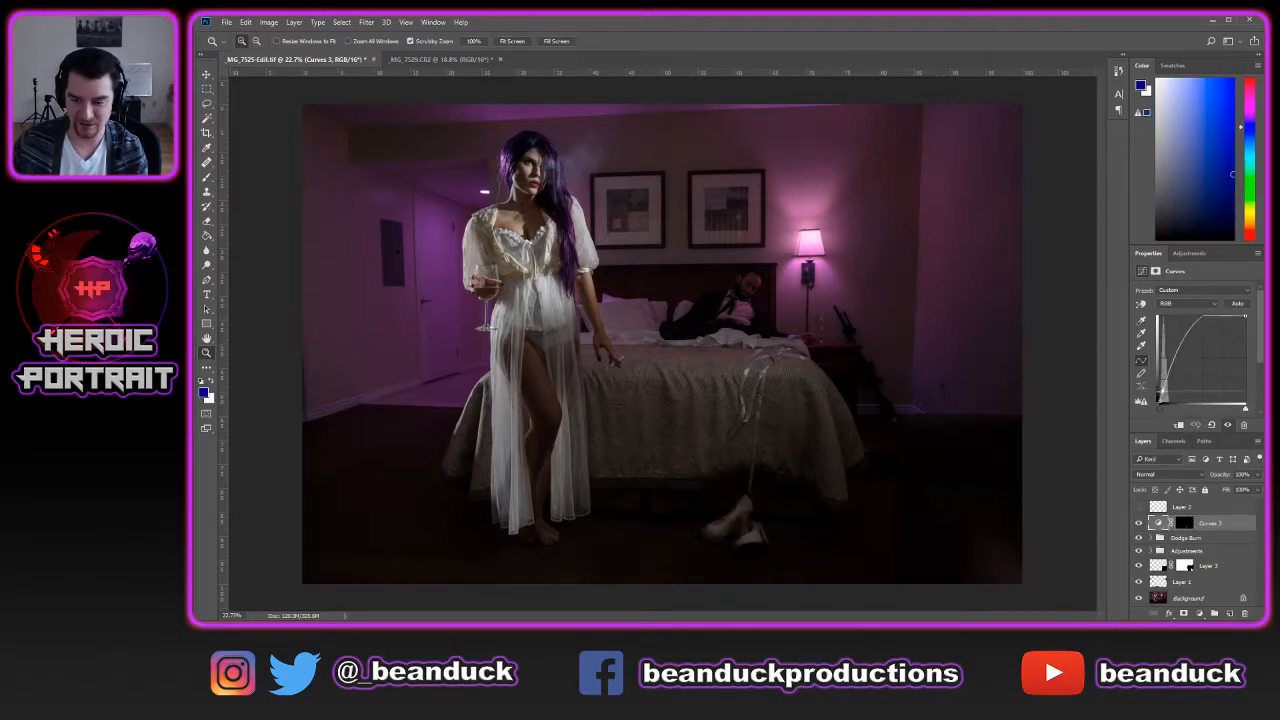
Compare the high-heeled shoes on the floor up close with the Curves 3 layer hidden and shown
drag(806, 503, 806, 503)
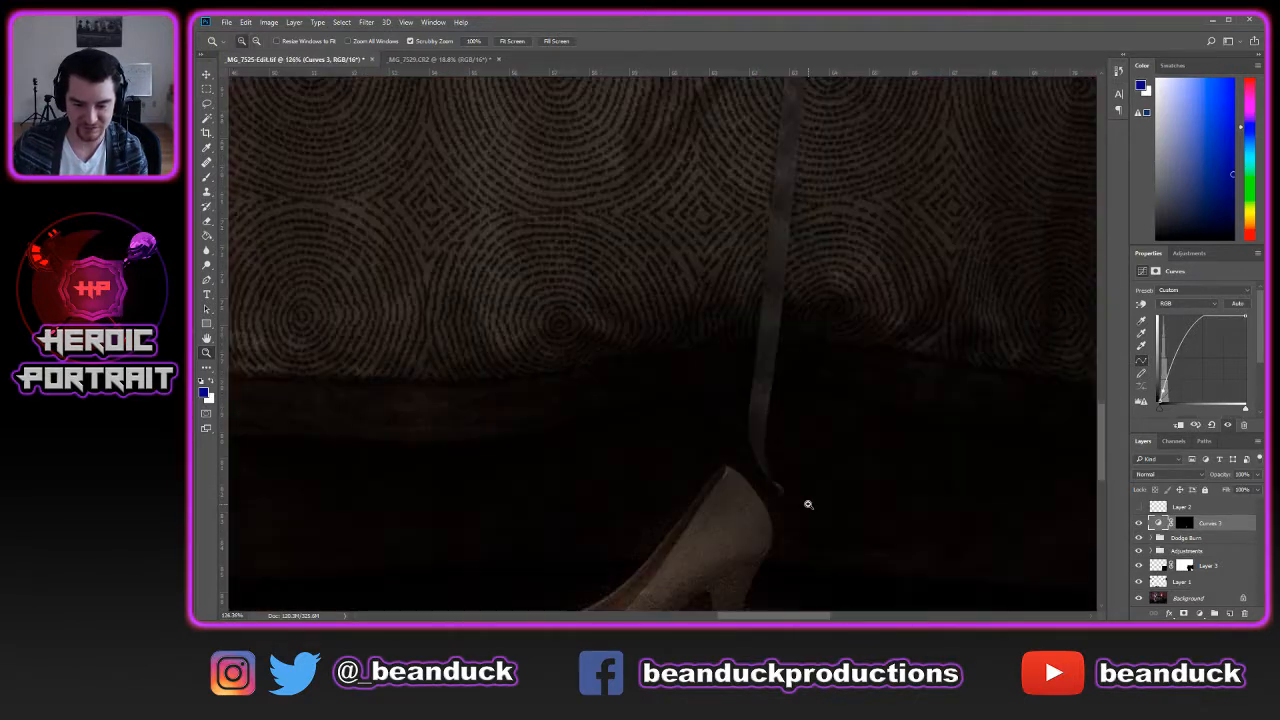
scroll(821, 481, down, 5)
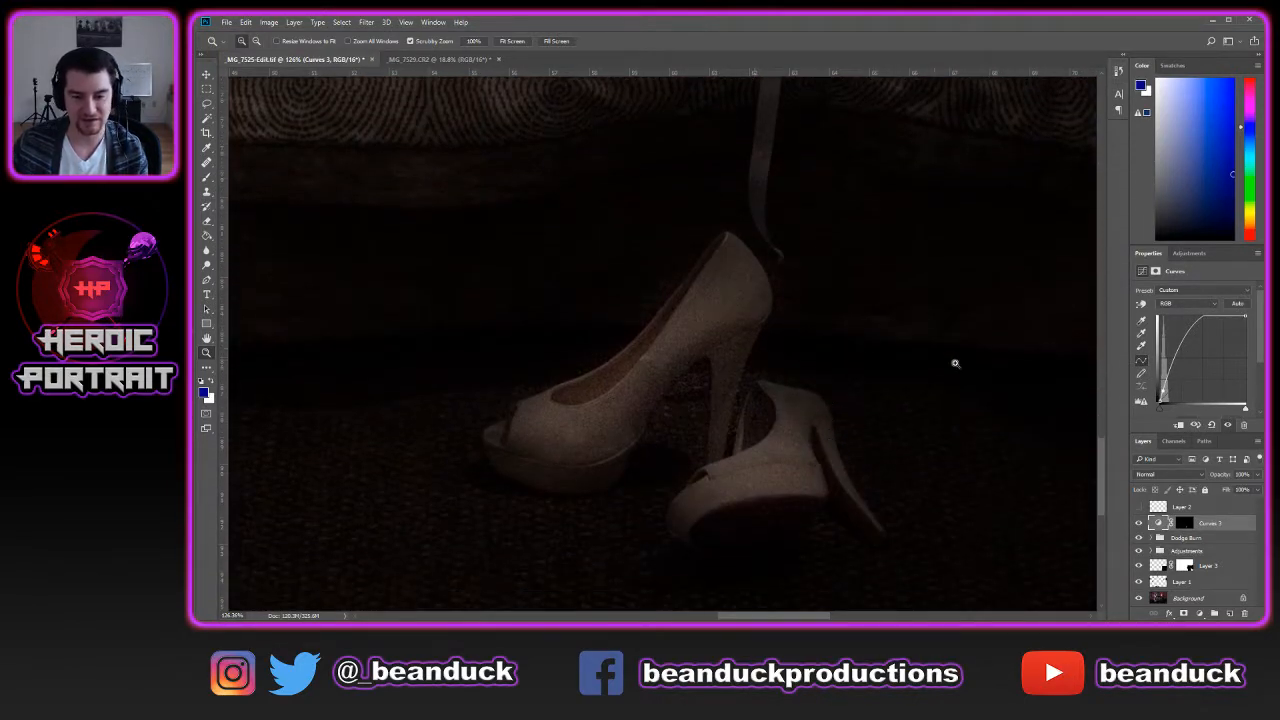
click(1139, 523)
click(1139, 523)
click(1139, 523)
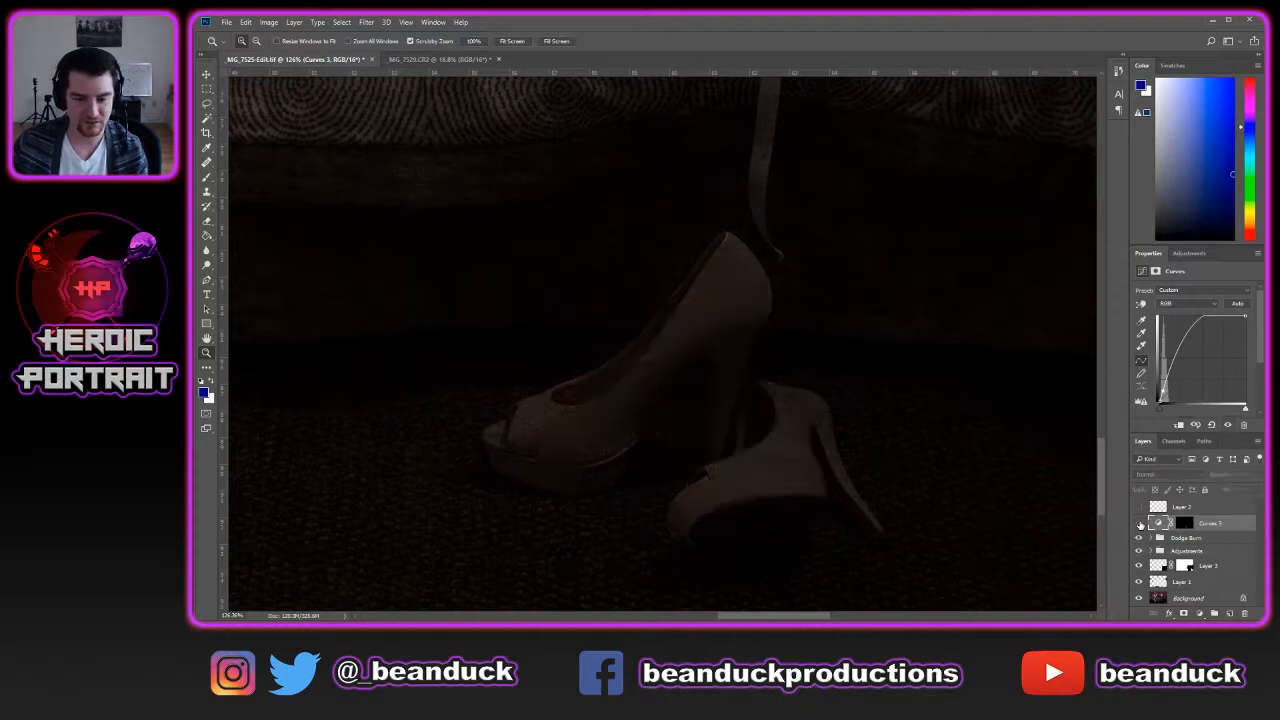
click(1139, 523)
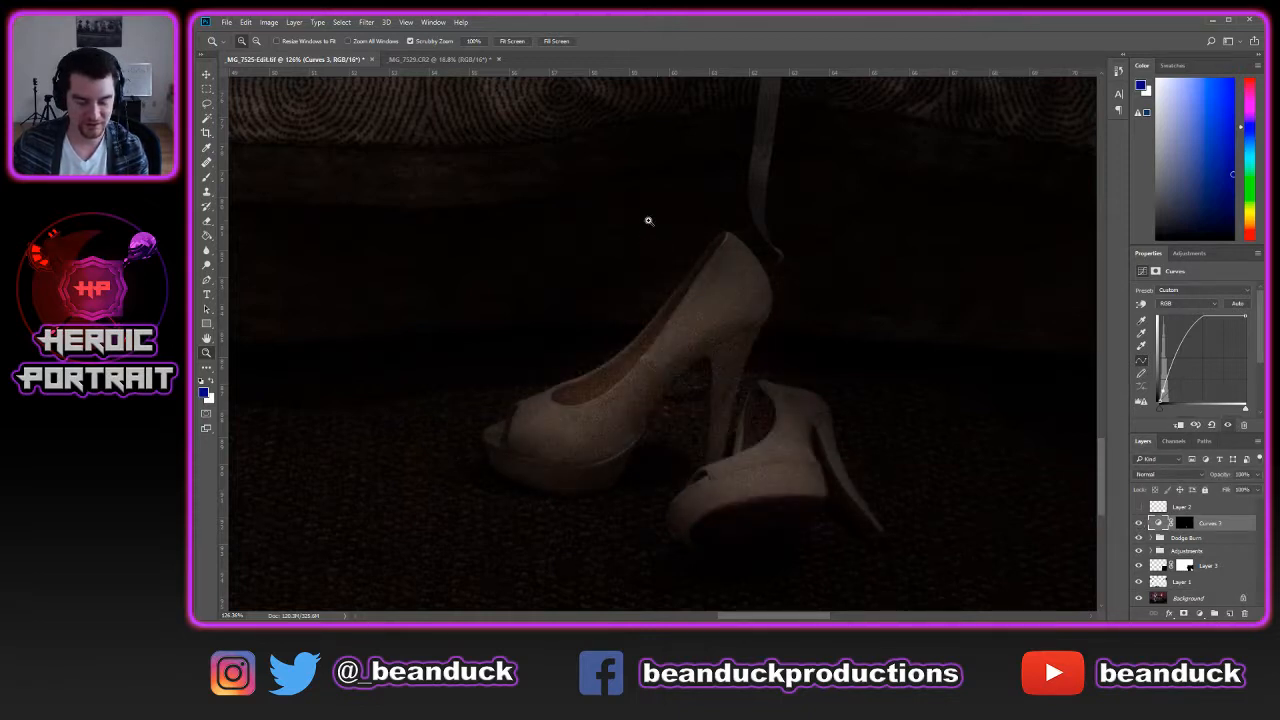
Paint white over the heels of the shoes on the Curves 3 layer mask with an adjusted Brush
key(v)
click(1181, 522)
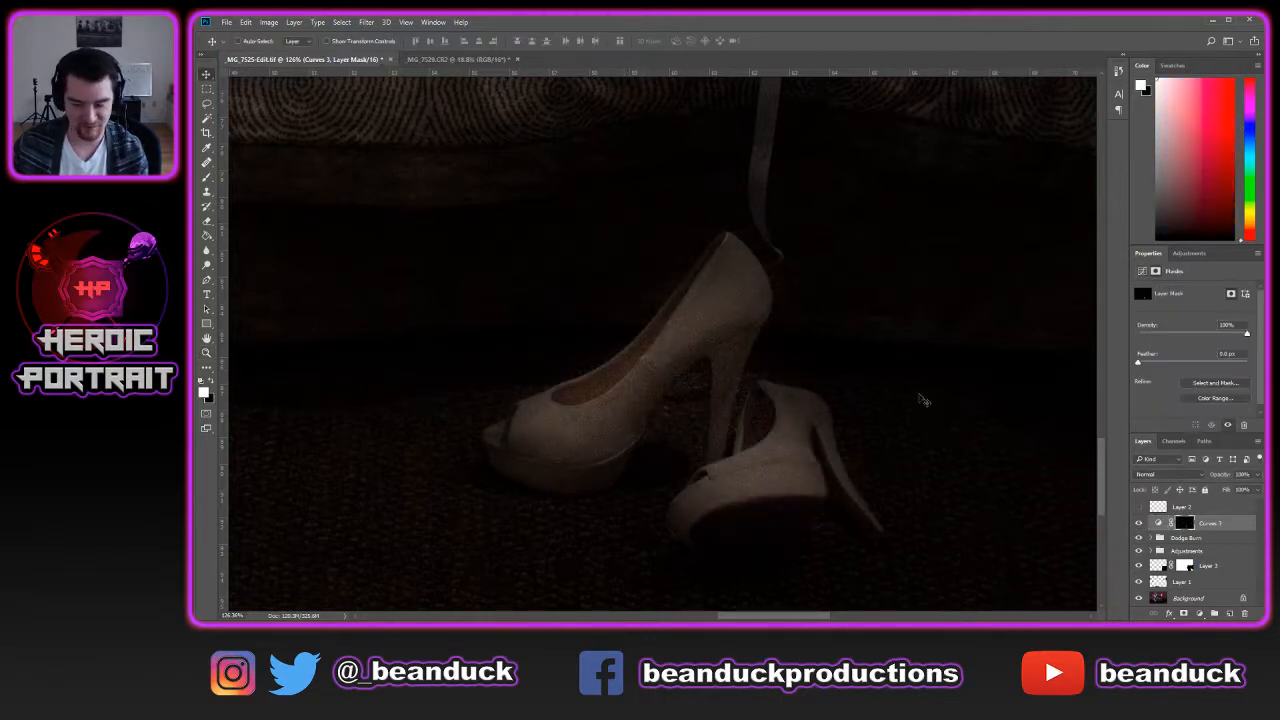
key(b)
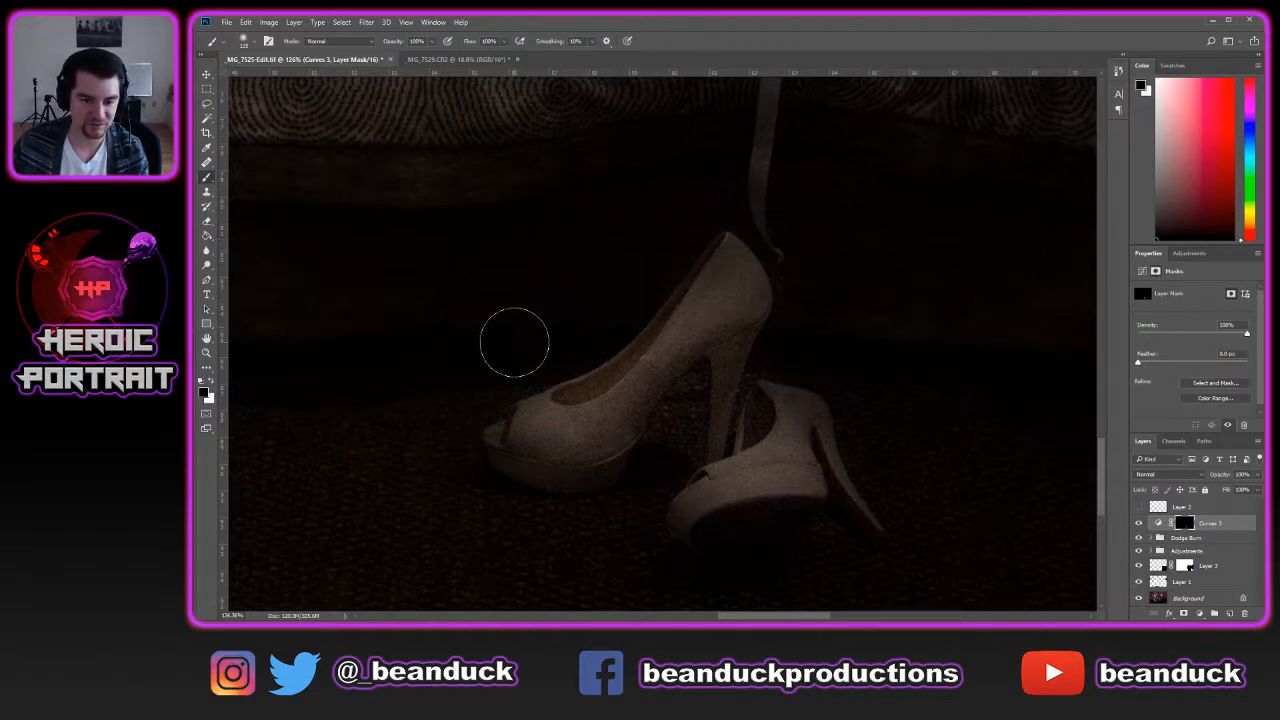
right_click(629, 281)
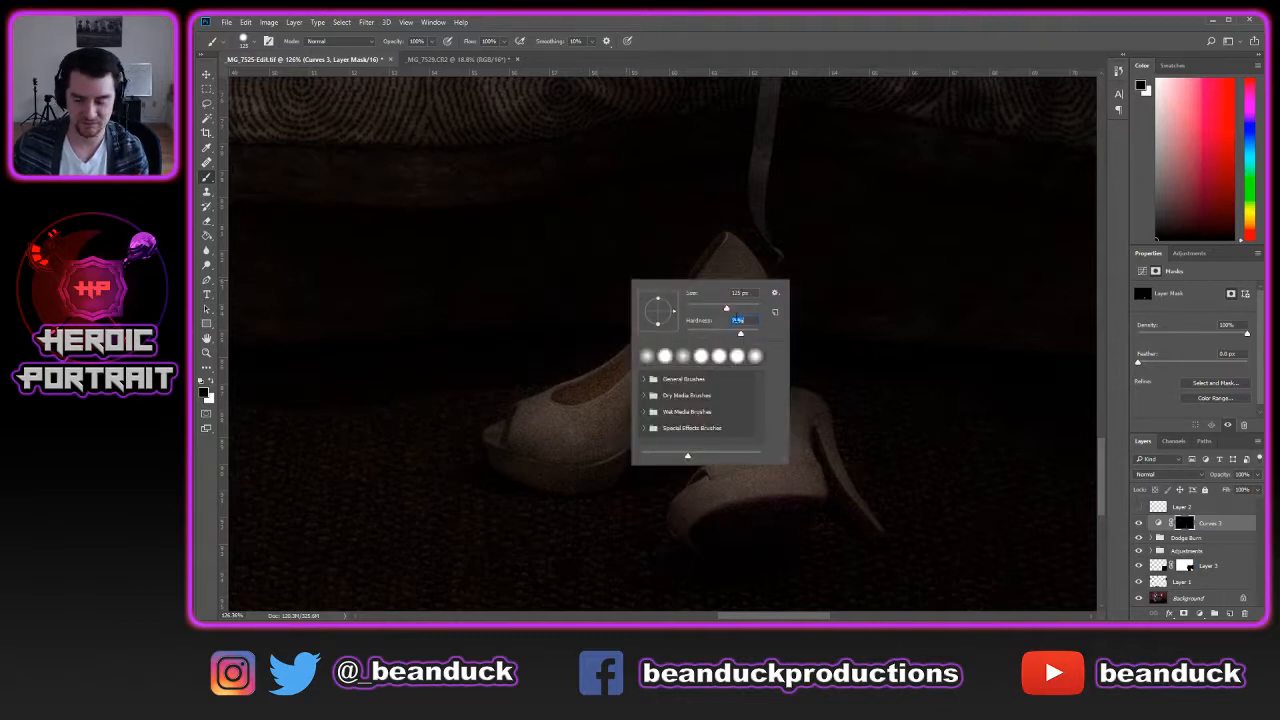
key(Return)
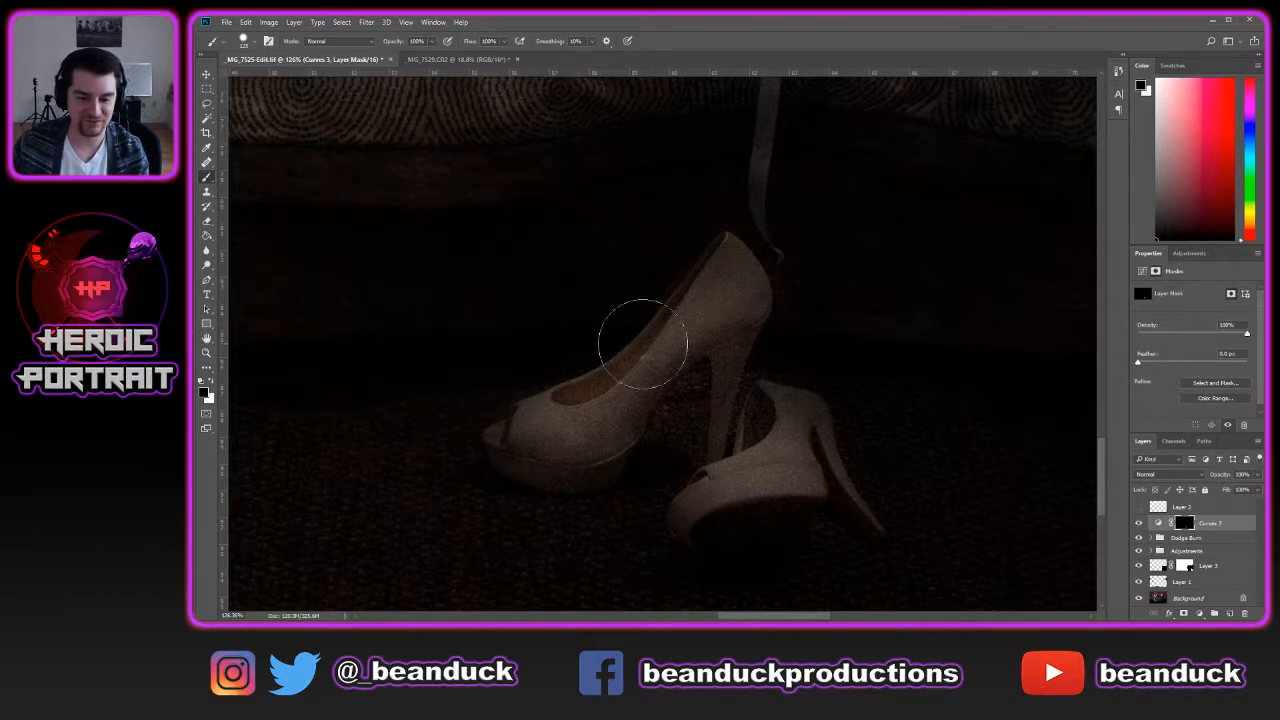
drag(908, 423, 918, 335)
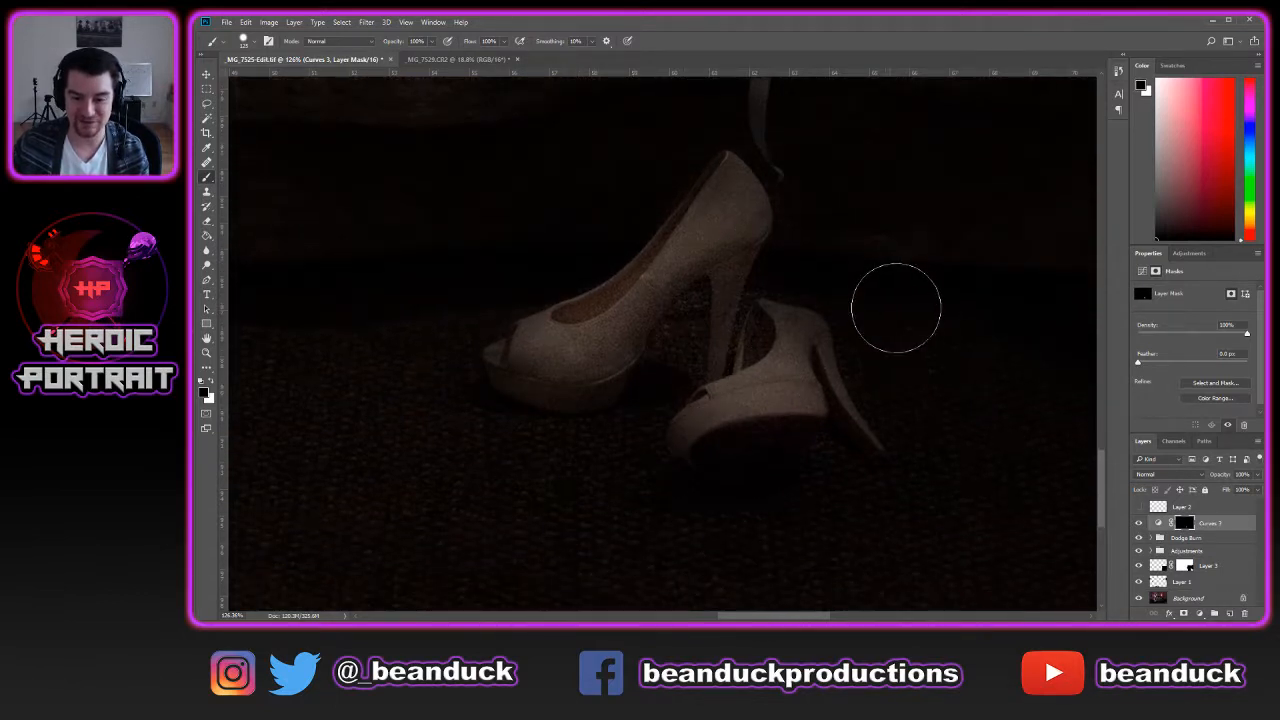
key(x)
mouse_move(760, 350)
mouse_down()
mouse_move(782, 345)
mouse_move(805, 365)
mouse_up()
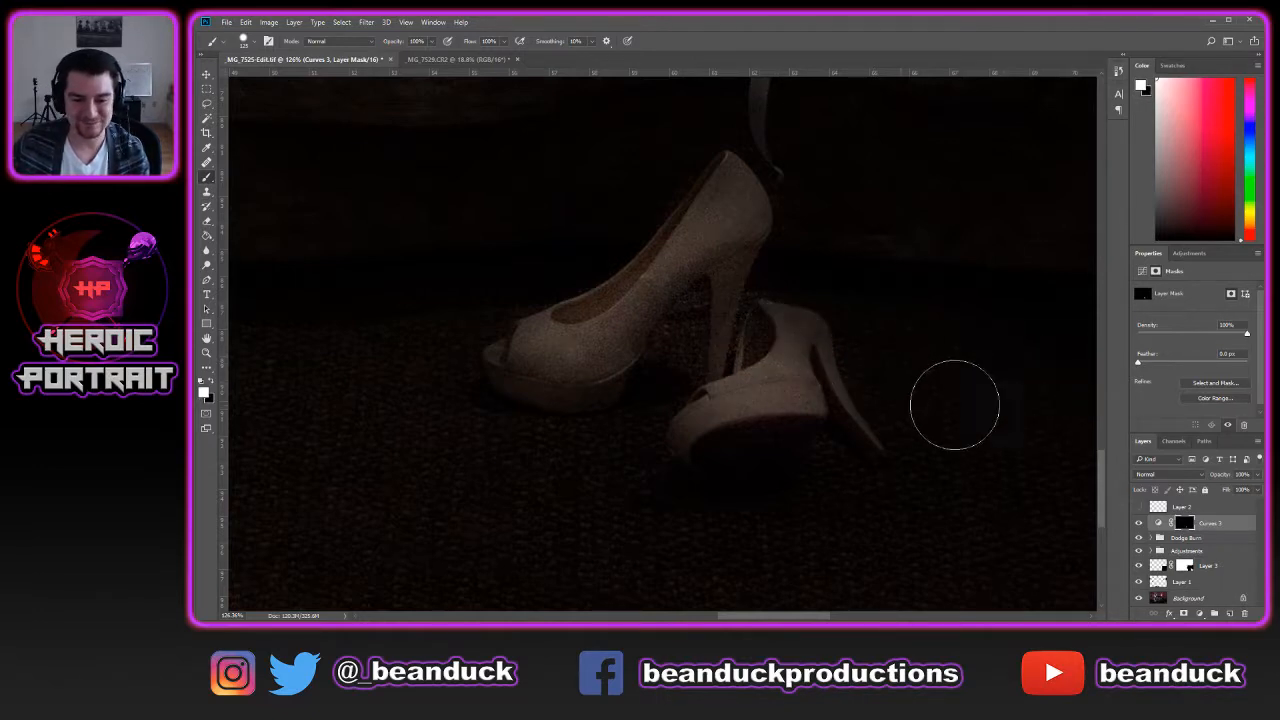
Examine the brightened shoes, the bedspread and the whole picture, toggling the Curves 3 layer for comparison
scroll(985, 380, down, 5)
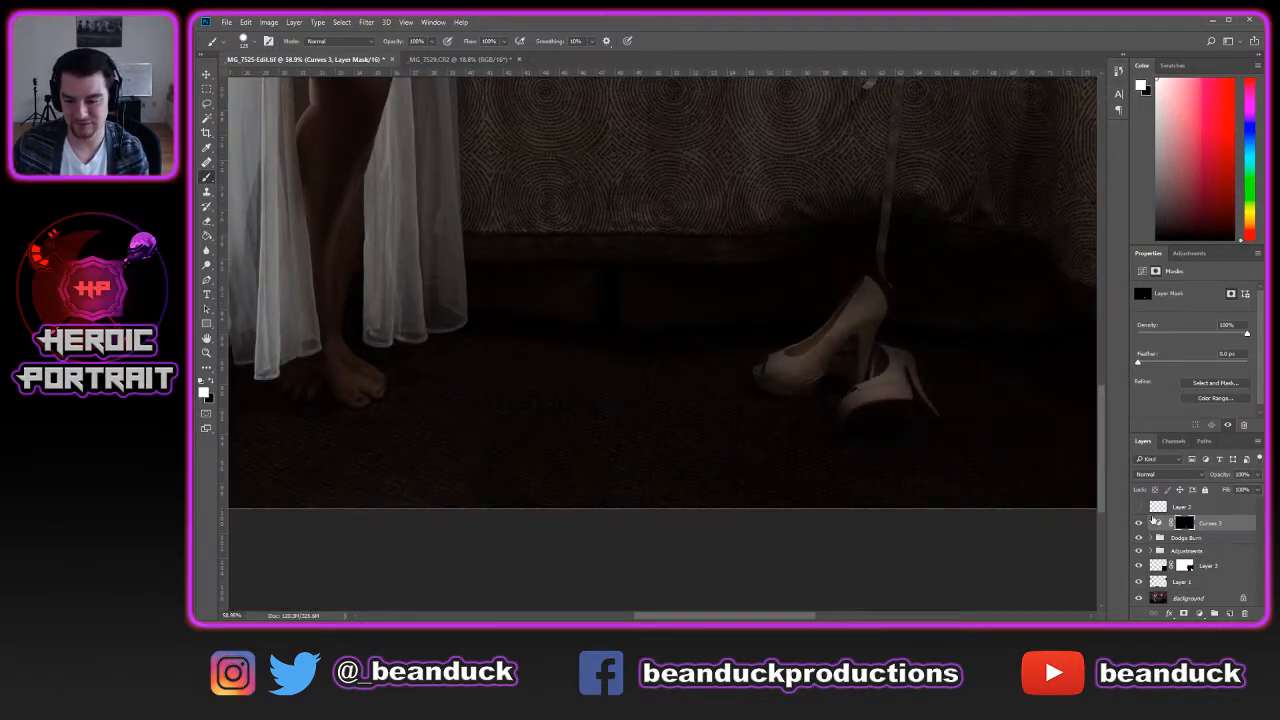
click(1138, 524)
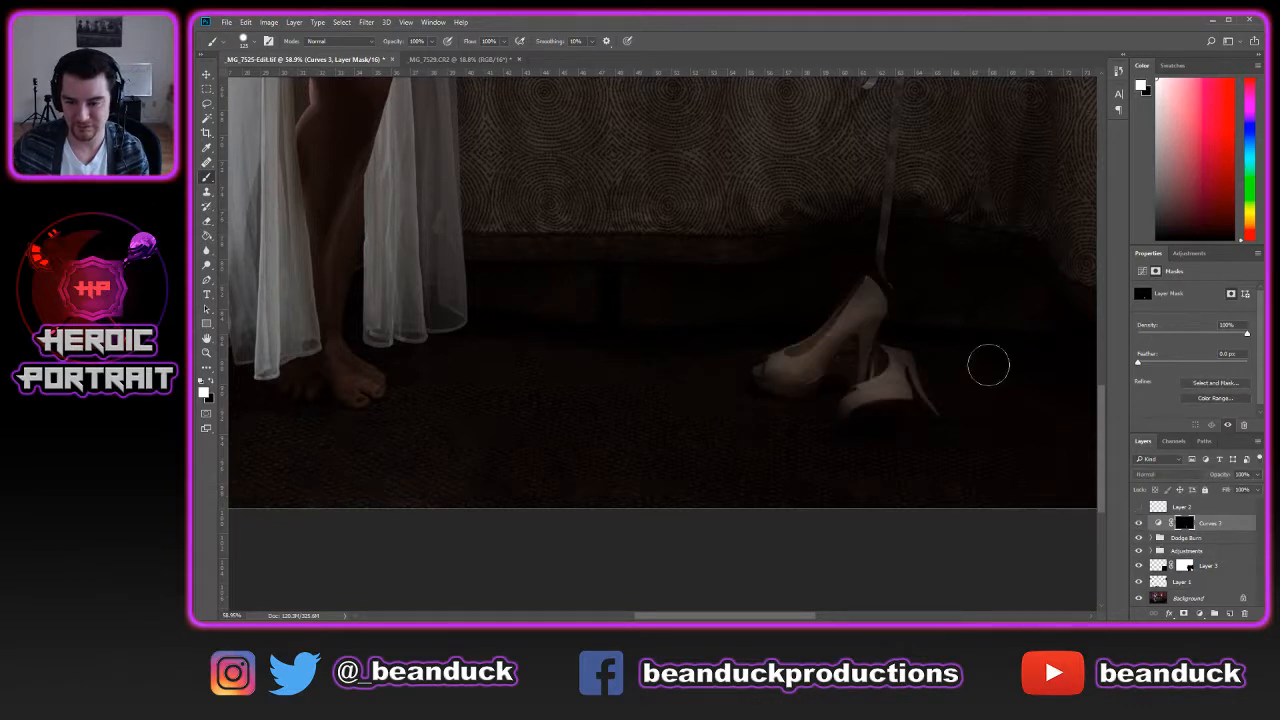
scroll(943, 210, up, 4)
scroll(943, 210, up, 2)
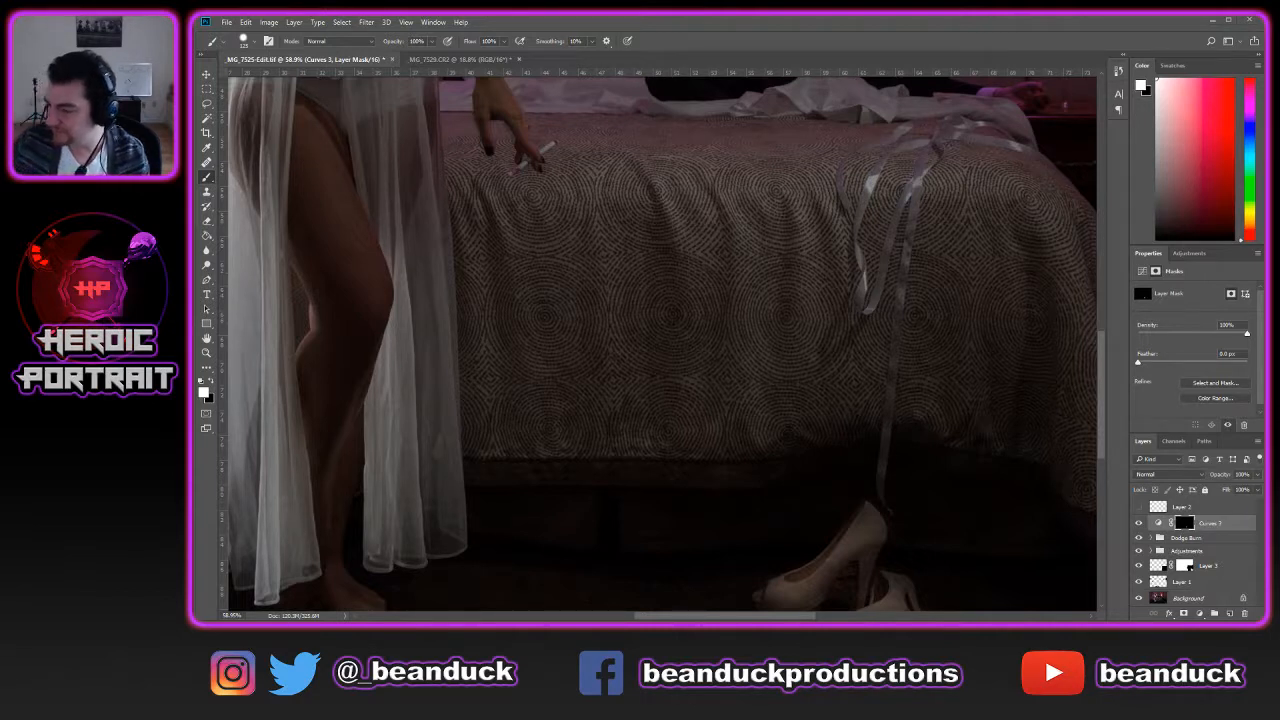
scroll(877, 247, down, 1)
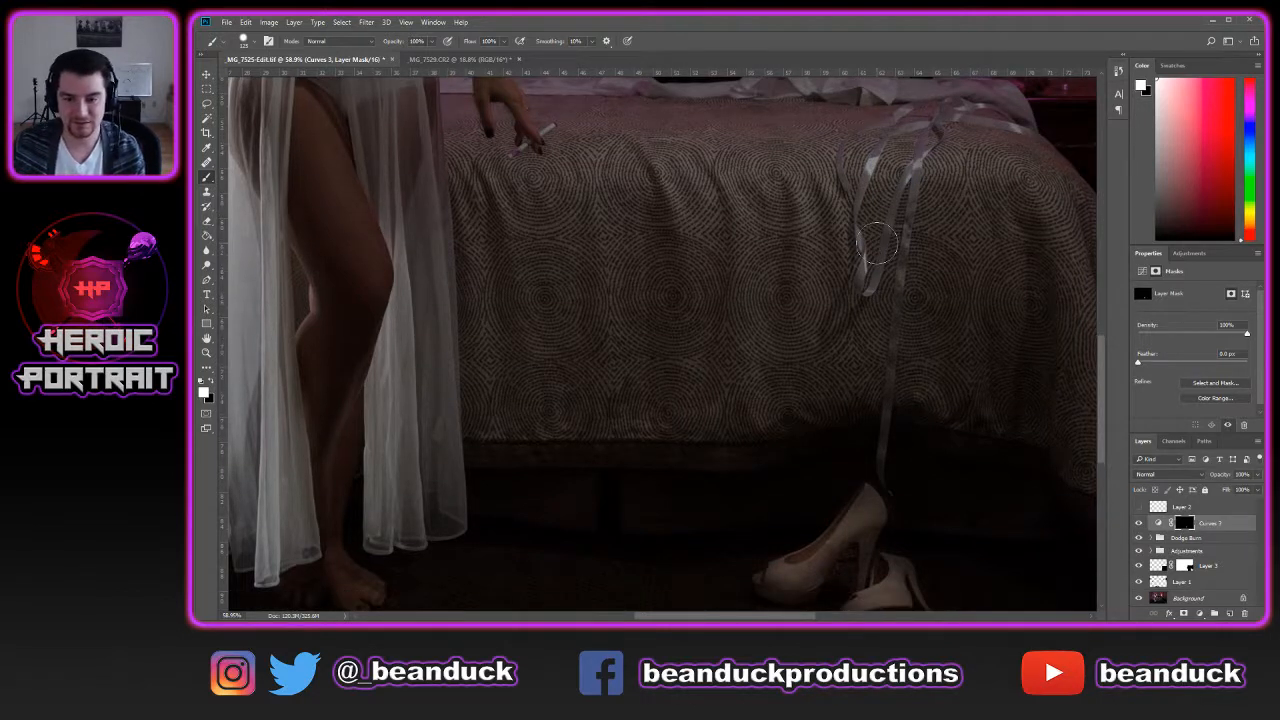
key(space)
alt+click(882, 230)
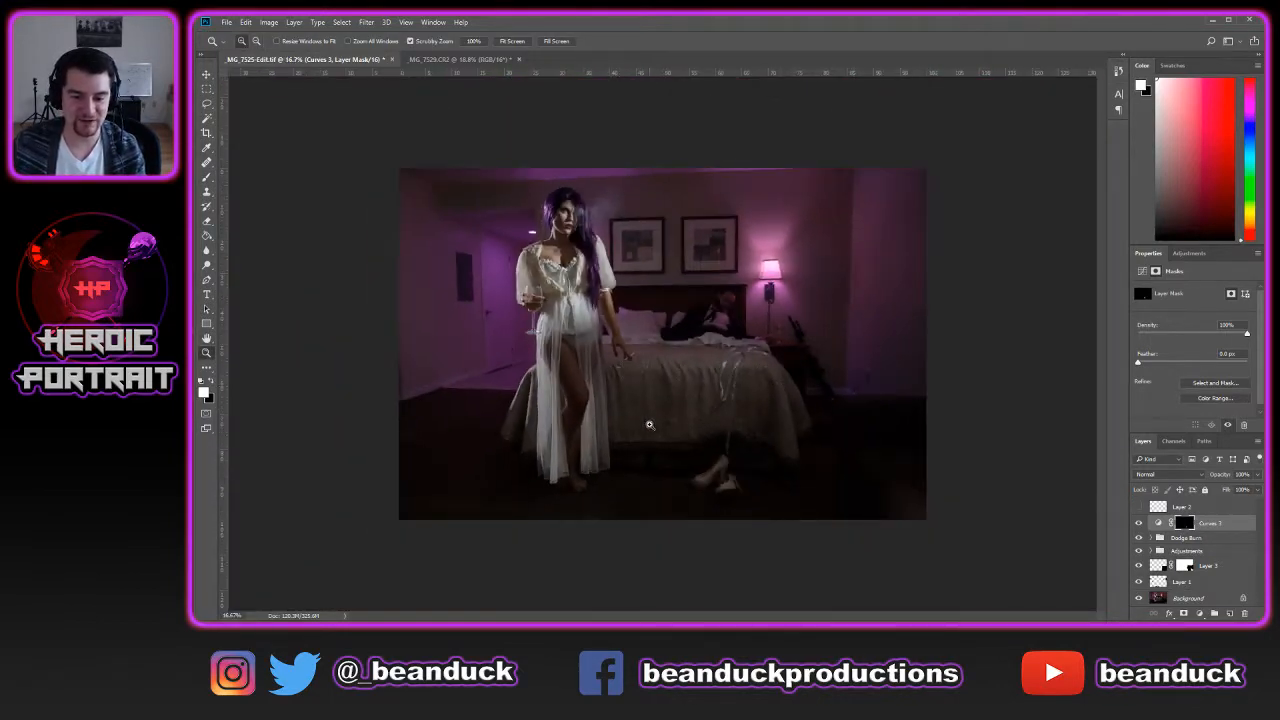
drag(650, 425, 716, 405)
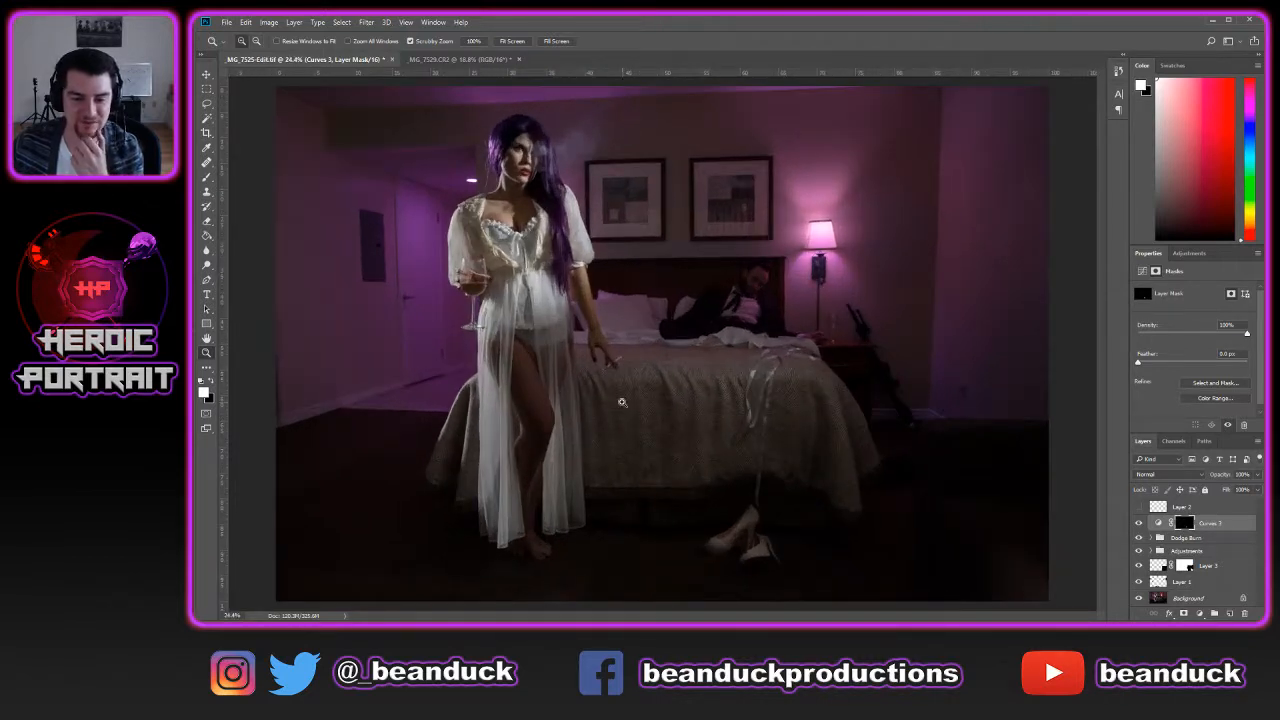
Add a new Curves adjustment layer above Curves 3
click(1158, 523)
click(1200, 613)
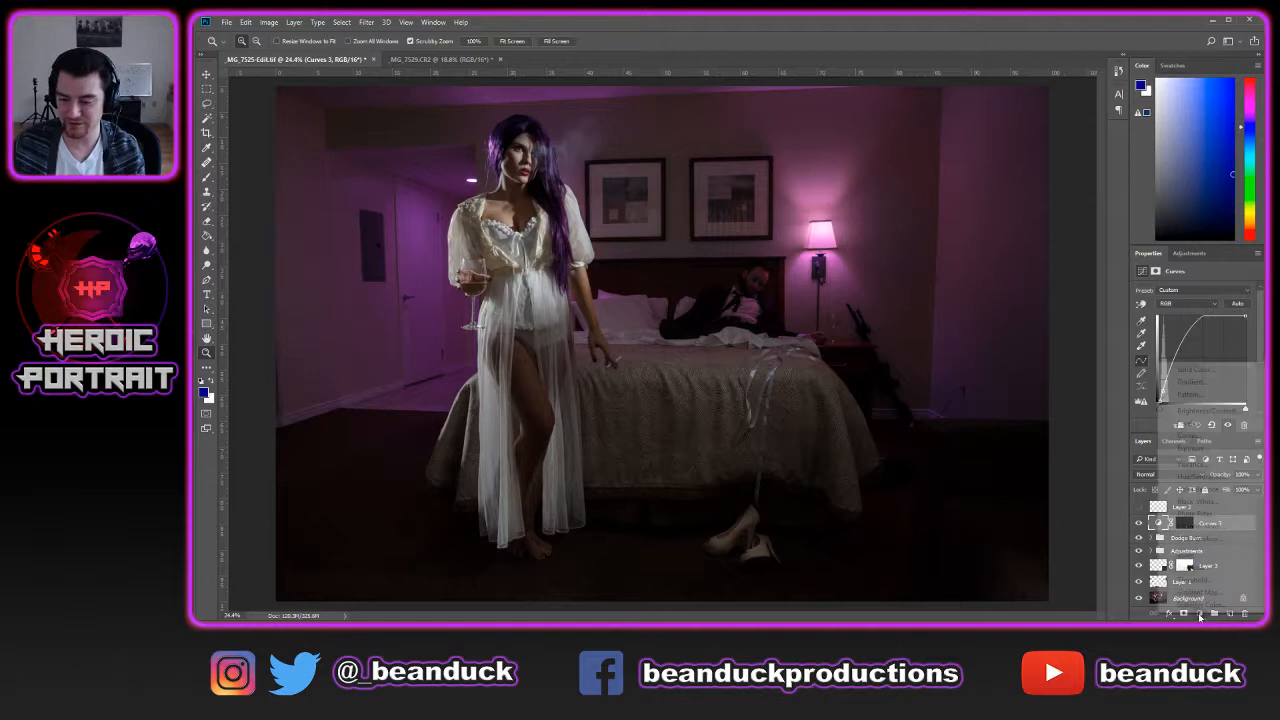
click(1211, 434)
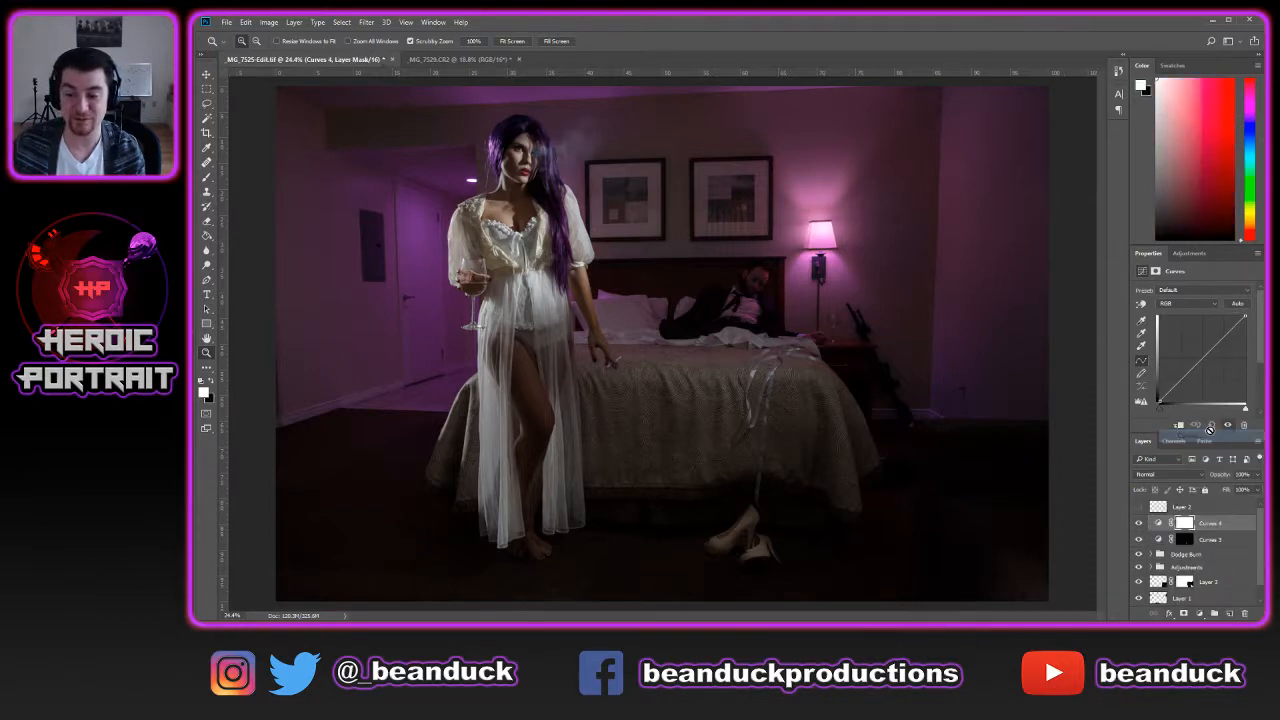
Reduce the opacity of the Curves 3 layer, trying 75% and 50% before settling on 60%
click(1240, 539)
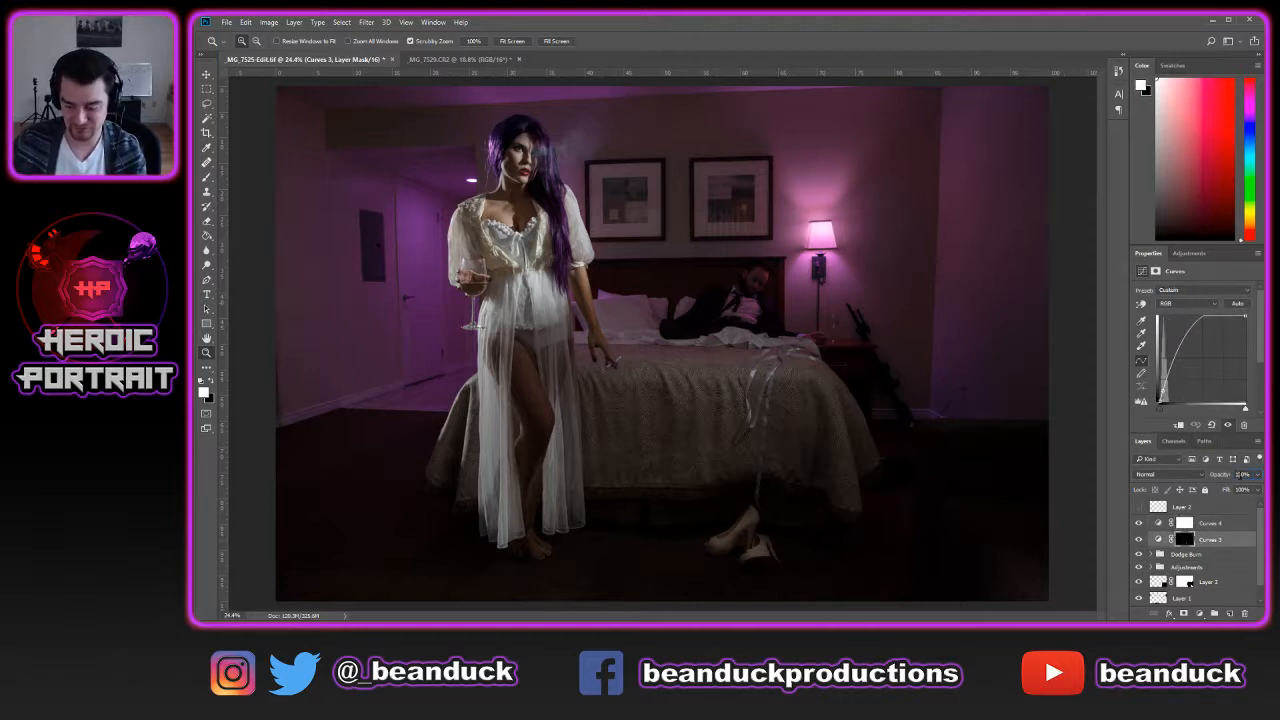
click(705, 229)
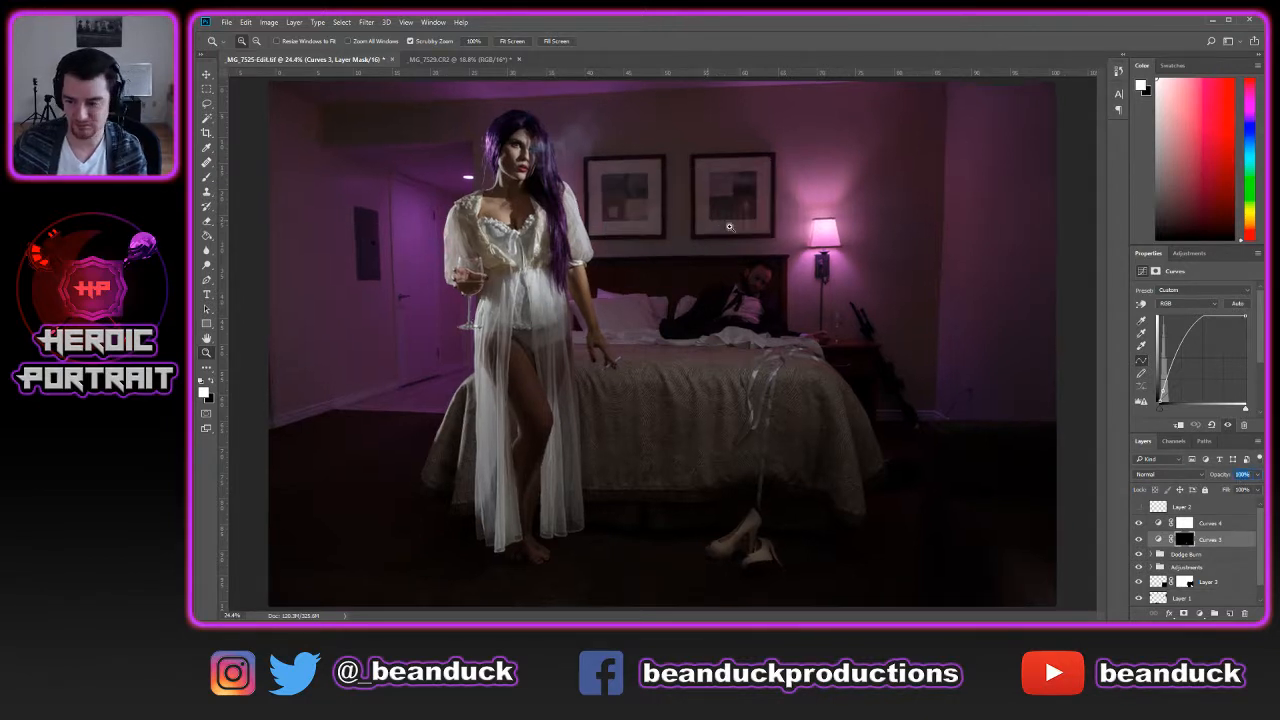
click(729, 227)
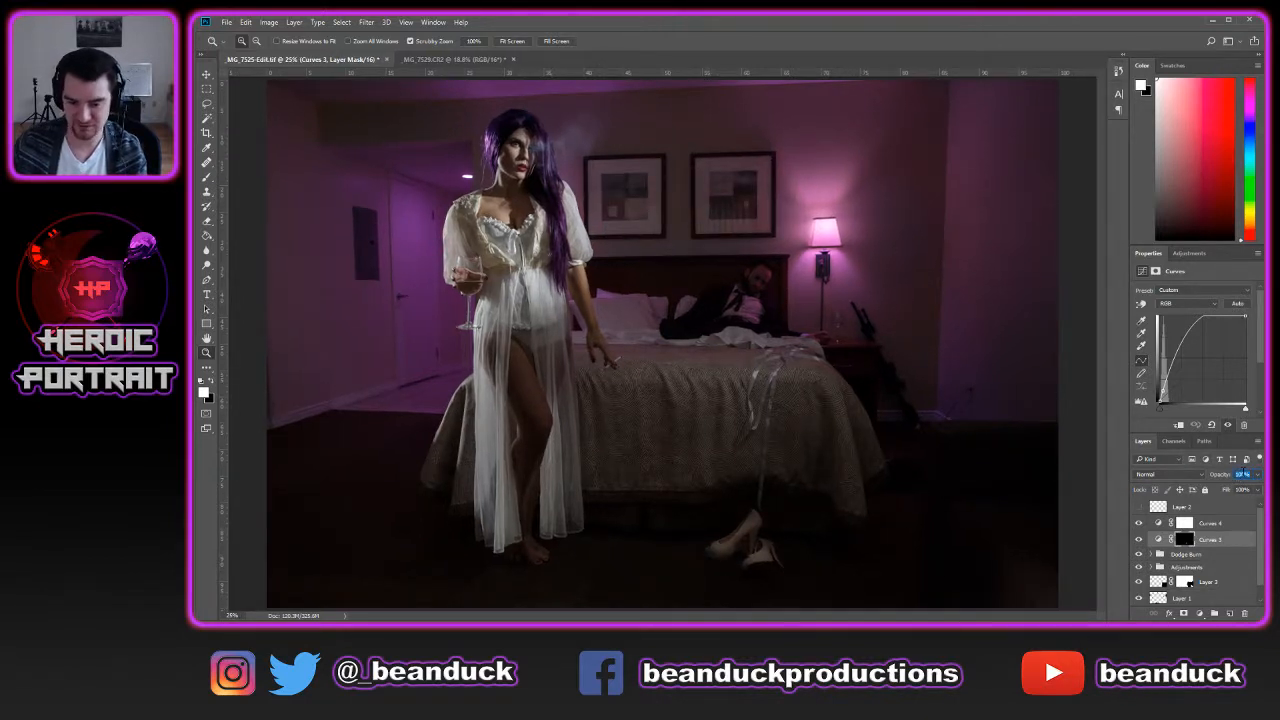
text(75)
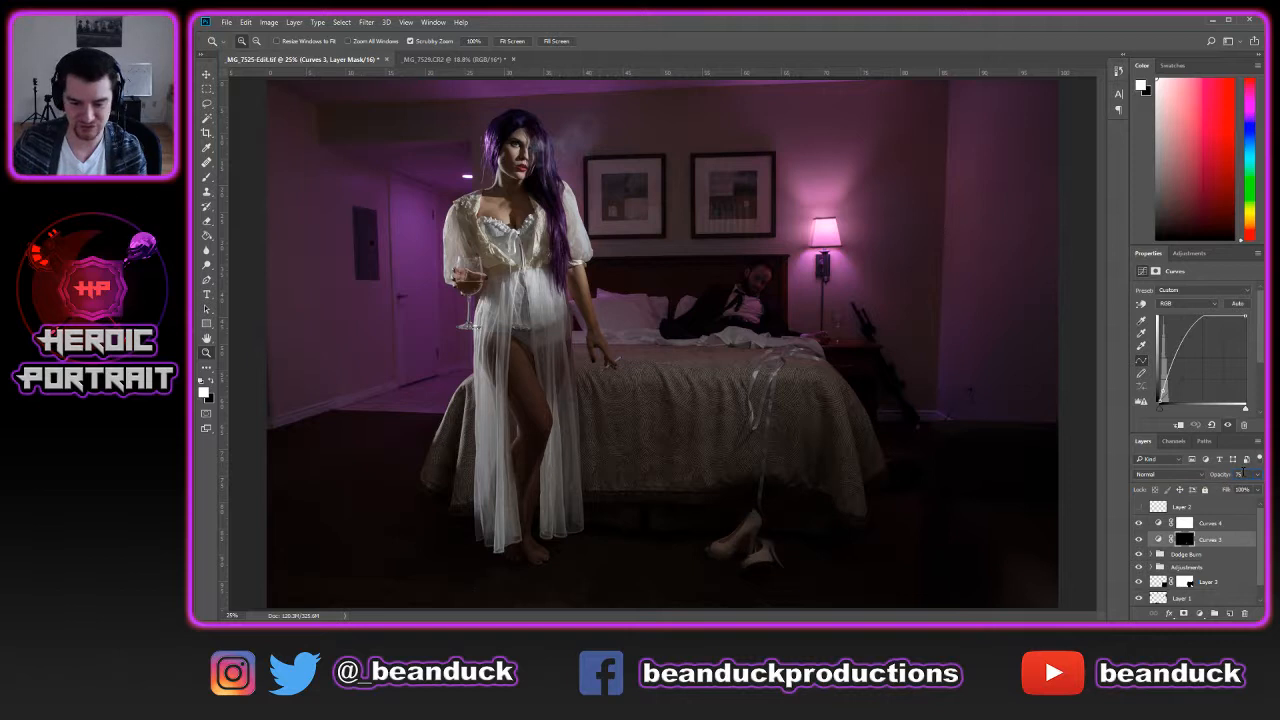
text(50)
text(60)
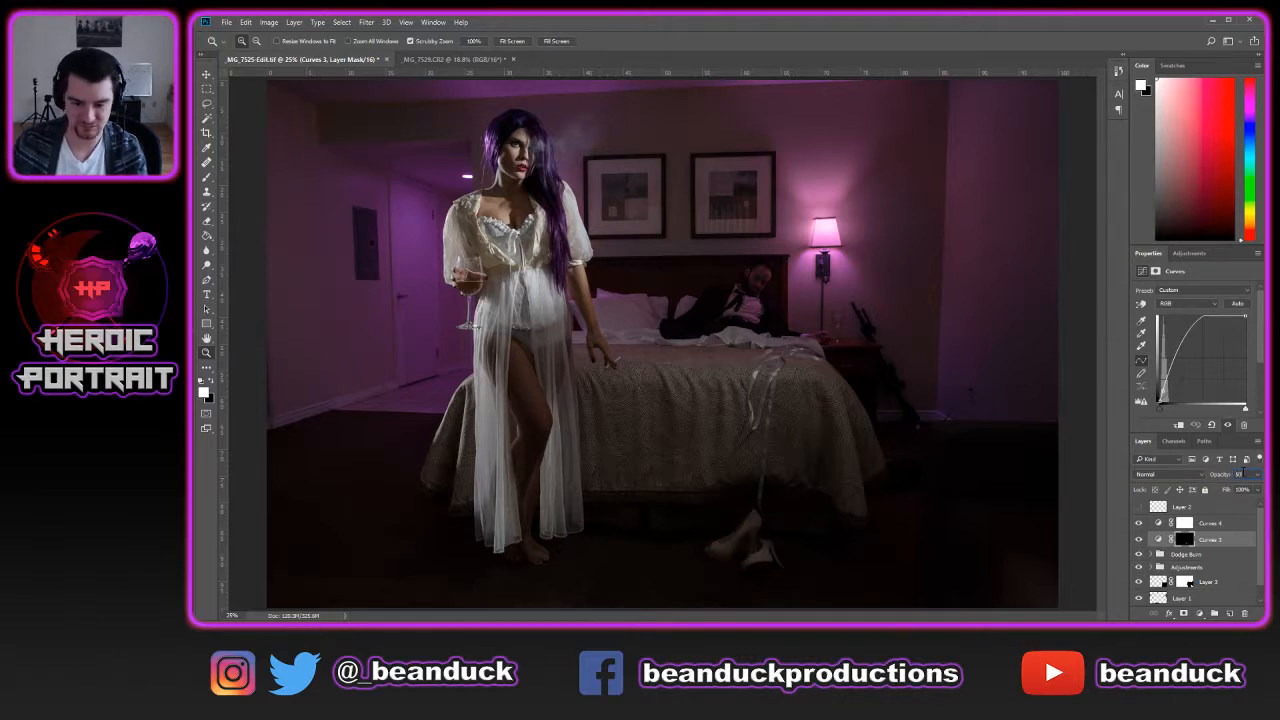
alt+click(837, 371)
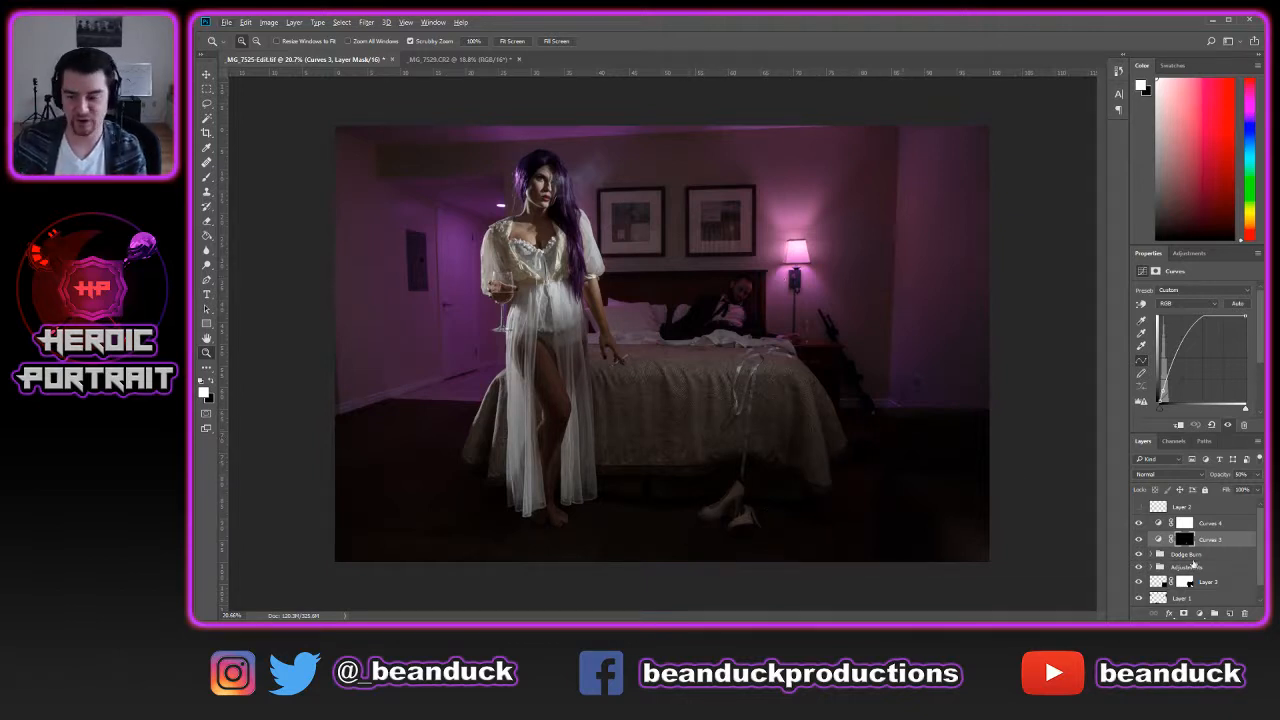
Pull the Curves 4 curve down to darken the picture and fill its layer mask with black using the Paint Bucket
click(1213, 524)
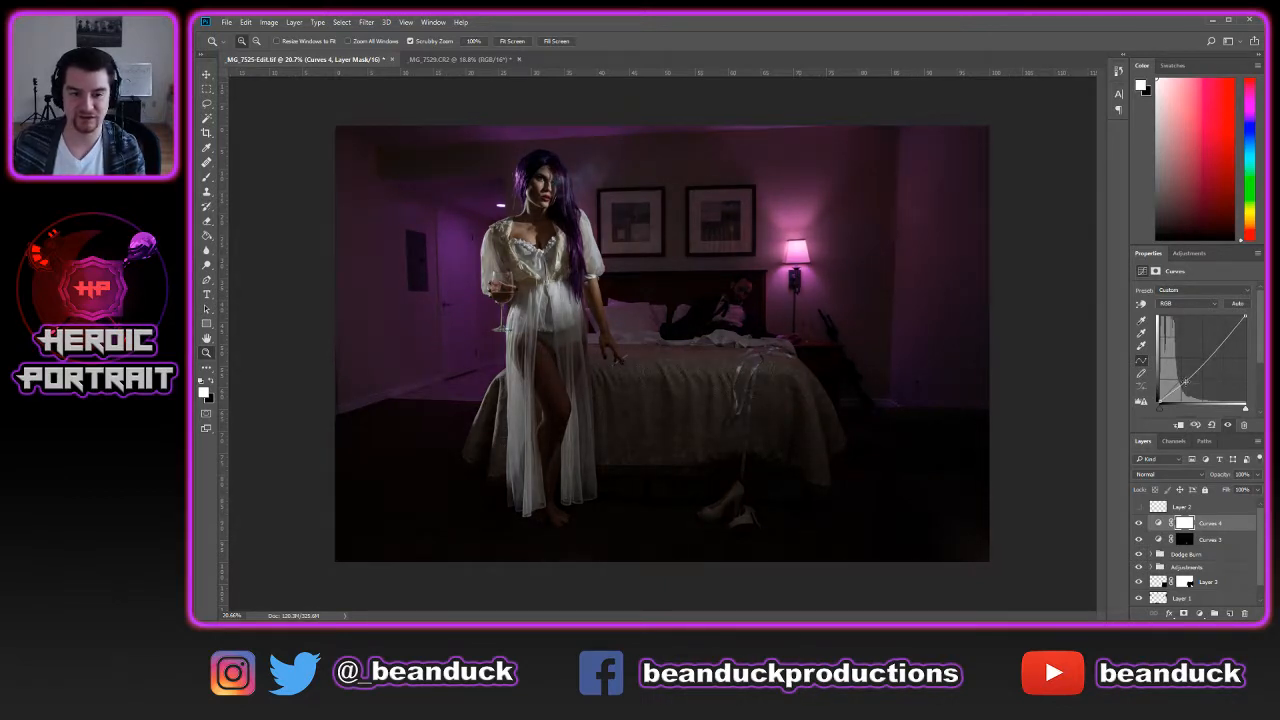
key(g)
key(x)
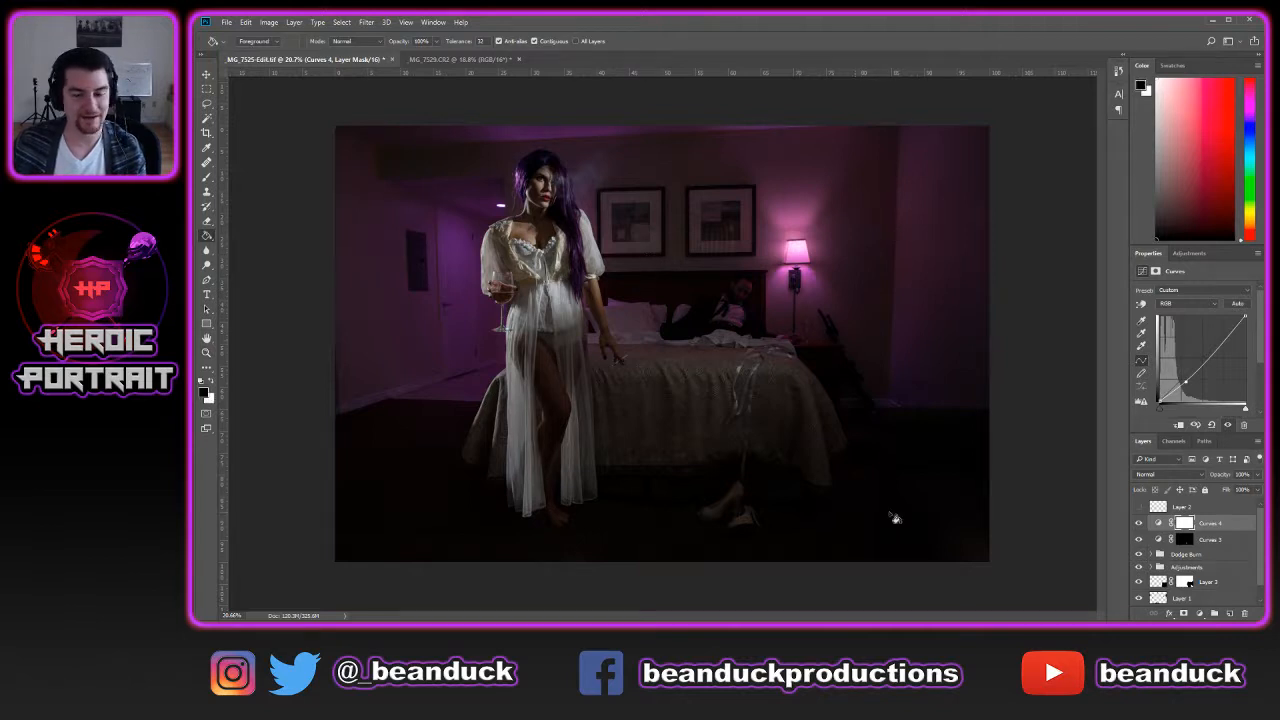
click(1185, 523)
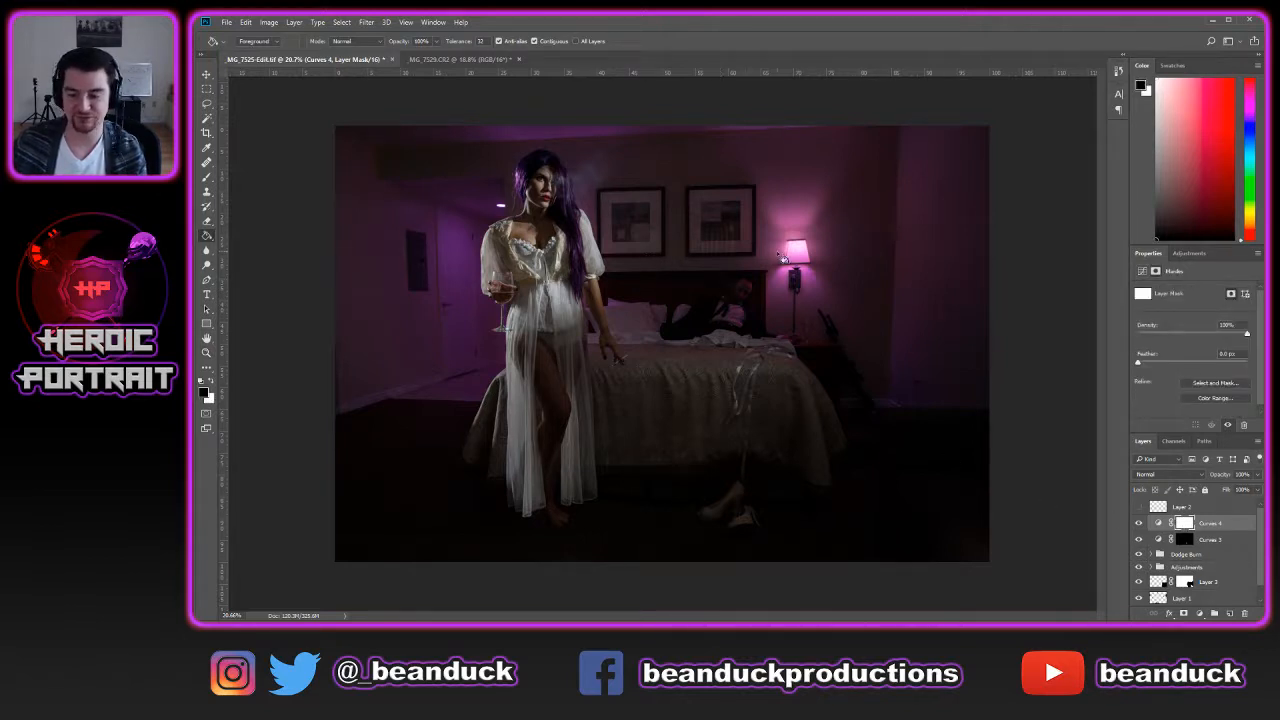
click(677, 260)
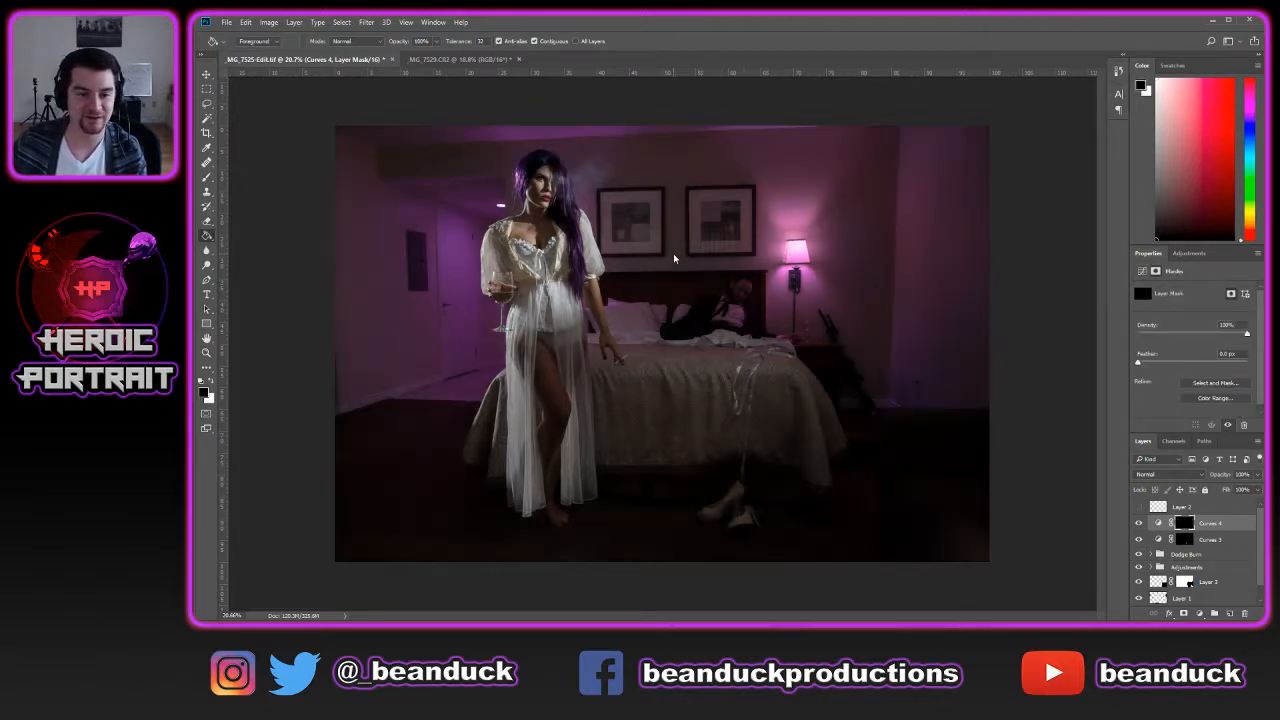
Set up a very large, soft-edged Brush with white paint for the Curves 4 layer mask
key(b)
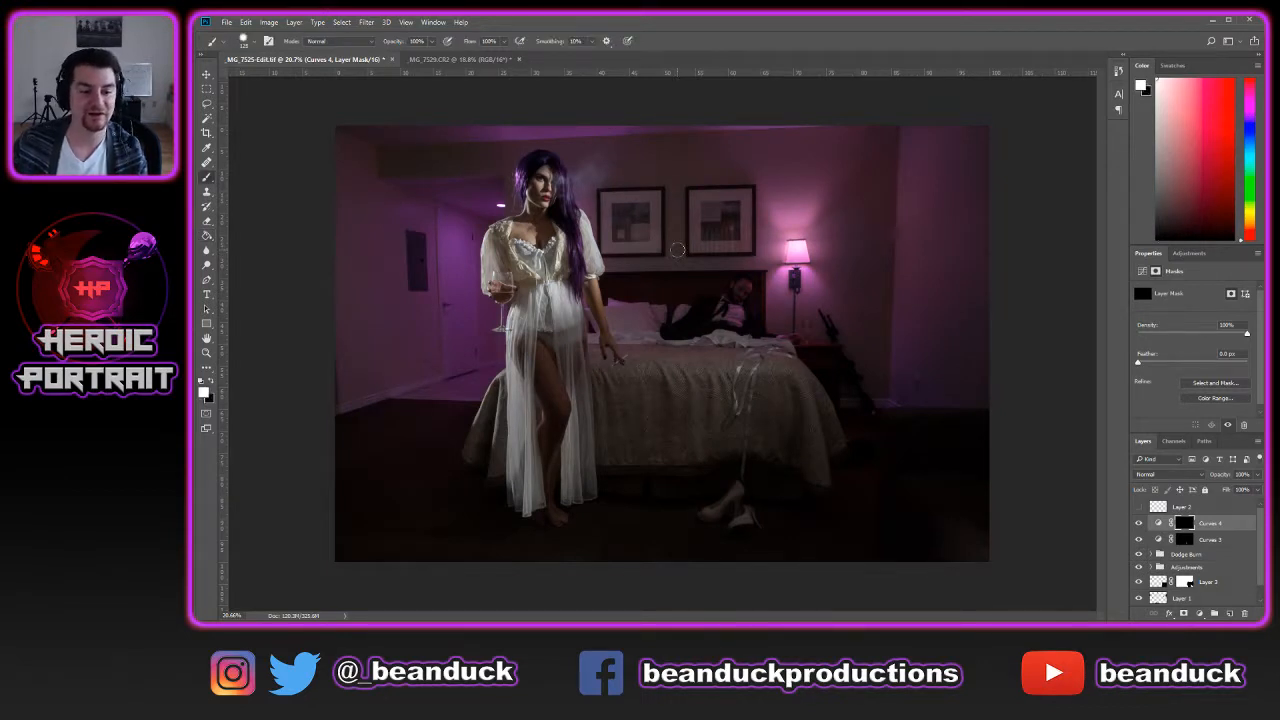
right_click(680, 242)
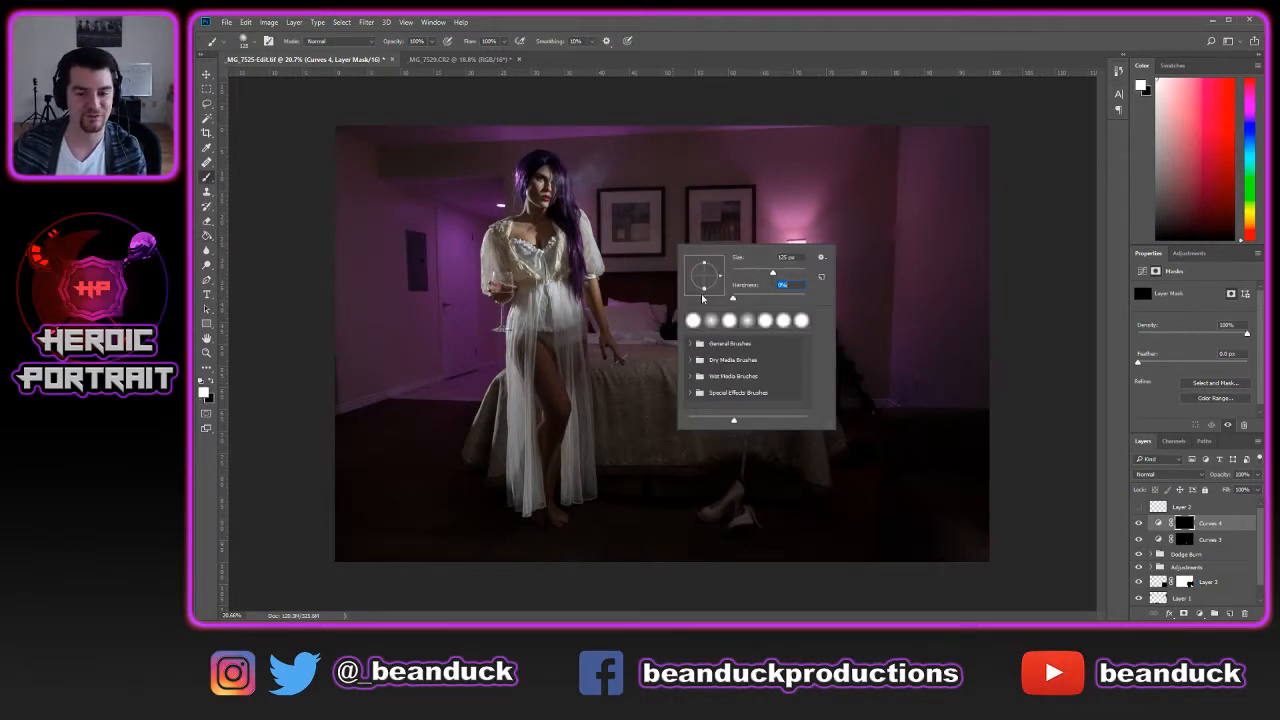
key(Return)
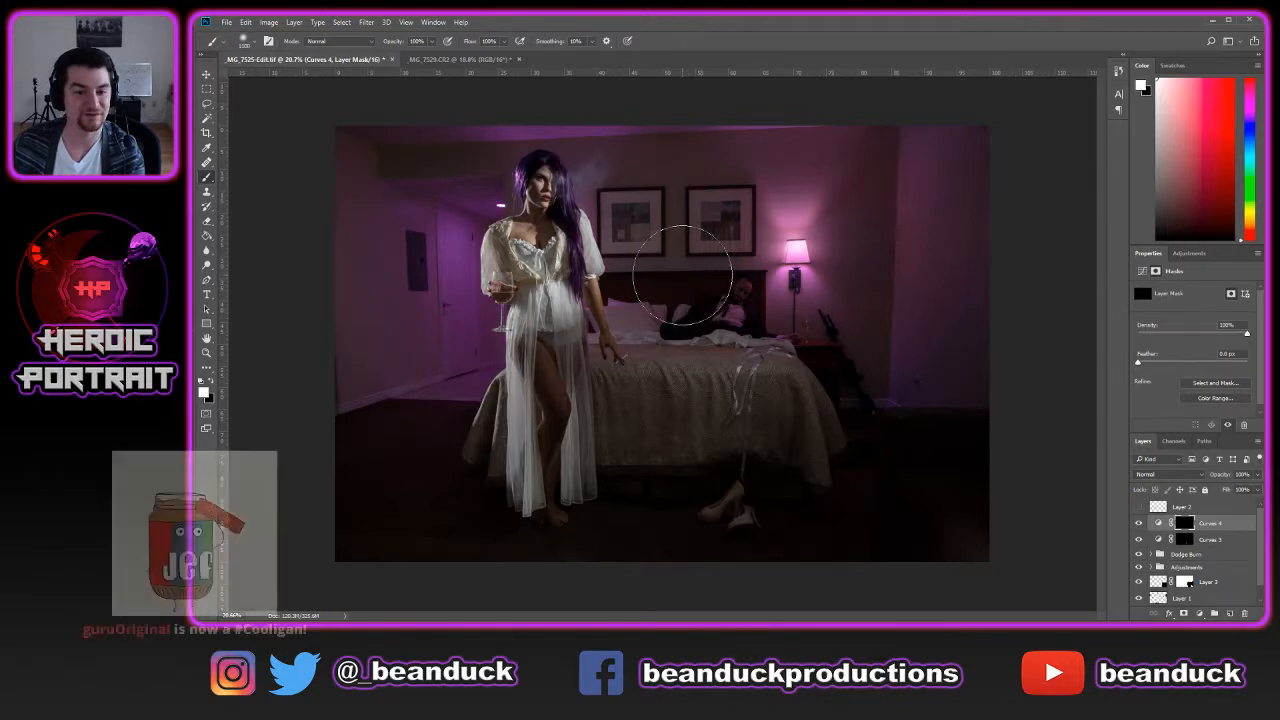
key(bracketright)
key(bracketright)
key(bracketright)
key(bracketright)
key(bracketright)
key(bracketright)
key(bracketright)
key(bracketright)
key(bracketright)
key(bracketright)
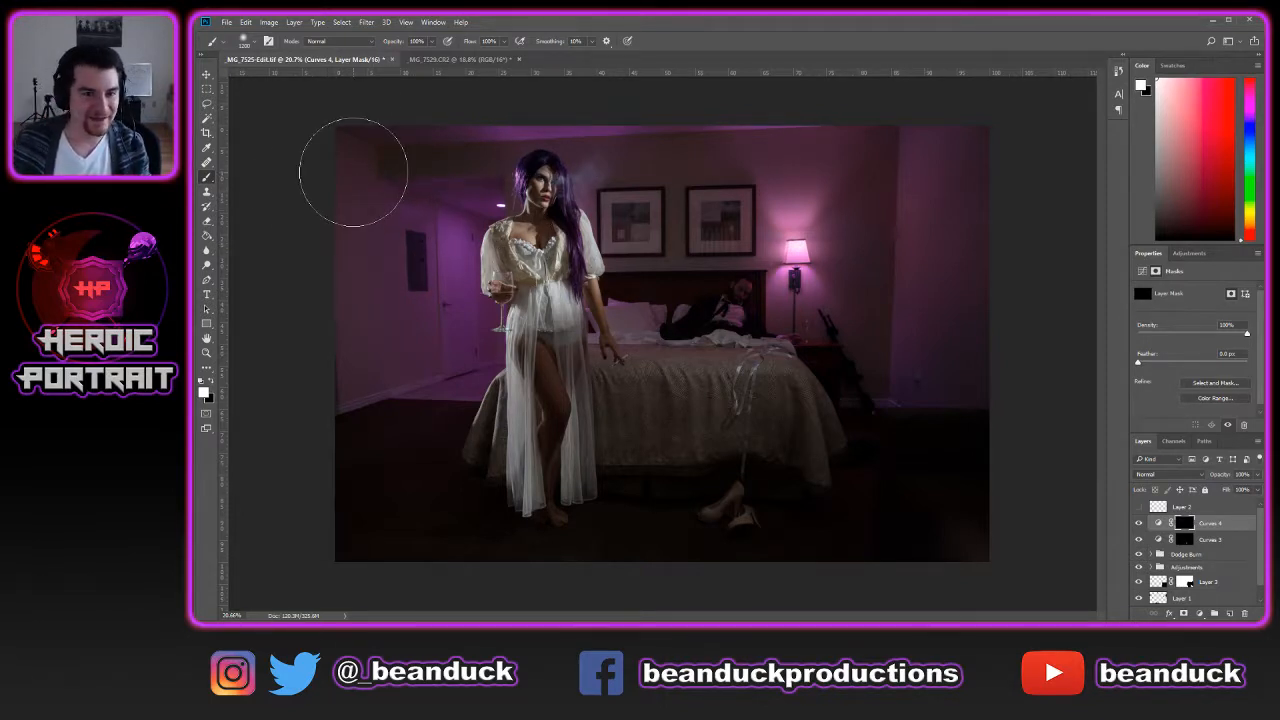
Paint white at 2% flow on the Curves 4 mask around the picture's outer edges to darken them gradually
mouse_move(353, 172)
mouse_down()
mouse_move(359, 127)
mouse_move(329, 221)
mouse_move(369, 207)
mouse_move(335, 313)
mouse_move(389, 245)
mouse_move(298, 332)
mouse_move(358, 254)
mouse_move(350, 343)
mouse_move(371, 305)
mouse_move(369, 258)
mouse_move(410, 175)
mouse_move(517, 135)
mouse_move(471, 128)
mouse_move(360, 354)
mouse_move(376, 399)
mouse_move(349, 507)
mouse_move(376, 511)
mouse_move(362, 552)
mouse_move(368, 482)
mouse_move(346, 369)
mouse_move(372, 194)
mouse_move(644, 176)
mouse_move(972, 181)
mouse_move(915, 188)
mouse_move(799, 160)
mouse_move(738, 124)
mouse_up()
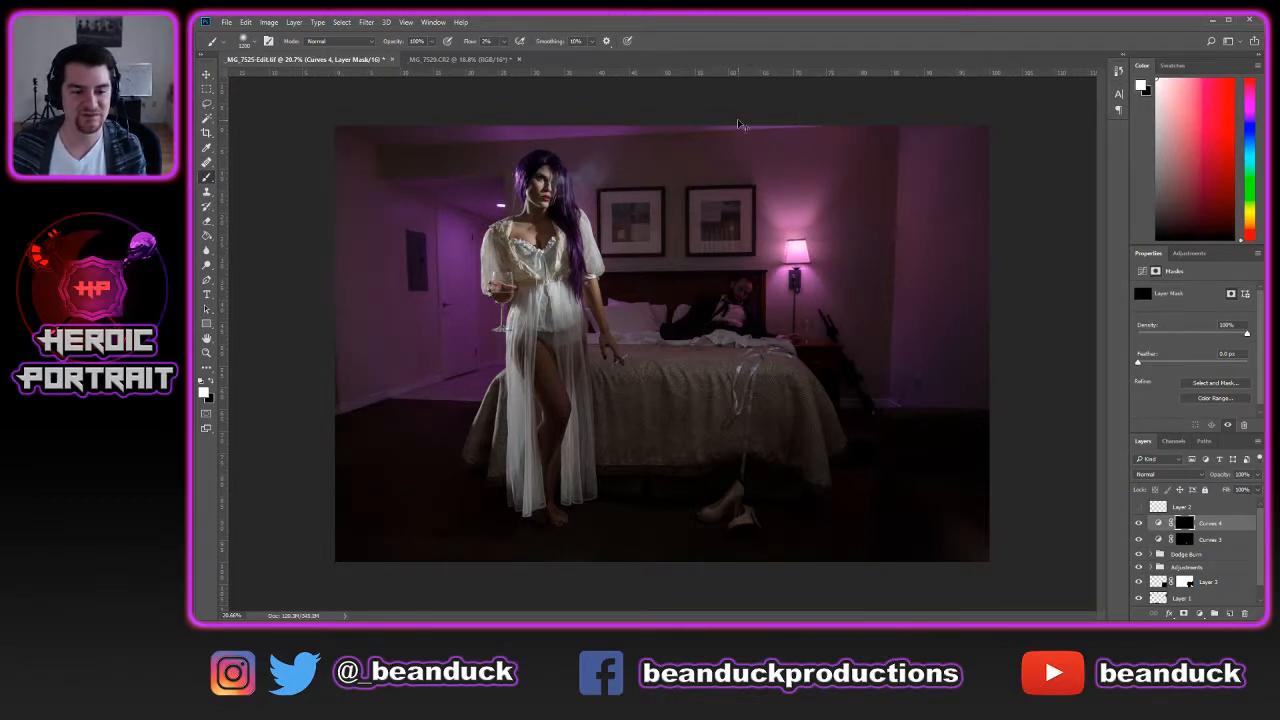
mouse_move(323, 220)
mouse_down()
mouse_move(346, 248)
mouse_move(361, 183)
mouse_move(348, 246)
mouse_move(325, 214)
mouse_move(340, 220)
mouse_move(330, 239)
mouse_move(342, 289)
mouse_move(372, 150)
mouse_move(305, 325)
mouse_move(319, 259)
mouse_move(357, 323)
mouse_move(331, 423)
mouse_up()
mouse_move(361, 590)
mouse_down()
mouse_move(472, 594)
mouse_move(352, 486)
mouse_move(519, 593)
mouse_move(717, 577)
mouse_move(634, 586)
mouse_move(764, 596)
mouse_move(896, 578)
mouse_move(1071, 505)
mouse_move(1009, 544)
mouse_move(912, 545)
mouse_move(1037, 518)
mouse_move(1004, 534)
mouse_move(1002, 490)
mouse_move(995, 521)
mouse_move(1008, 452)
mouse_move(961, 182)
mouse_move(895, 260)
mouse_move(960, 213)
mouse_move(865, 160)
mouse_move(959, 179)
mouse_move(859, 180)
mouse_move(970, 203)
mouse_move(904, 194)
mouse_move(937, 329)
mouse_move(938, 273)
mouse_move(894, 180)
mouse_move(897, 253)
mouse_move(945, 350)
mouse_move(972, 277)
mouse_move(981, 162)
mouse_move(986, 179)
mouse_move(877, 217)
mouse_move(920, 256)
mouse_move(881, 265)
mouse_move(889, 234)
mouse_move(968, 150)
mouse_move(886, 87)
mouse_move(674, 111)
mouse_move(624, 134)
mouse_move(671, 142)
mouse_move(589, 136)
mouse_move(661, 131)
mouse_move(607, 129)
mouse_move(602, 99)
mouse_move(425, 103)
mouse_move(500, 100)
mouse_up()
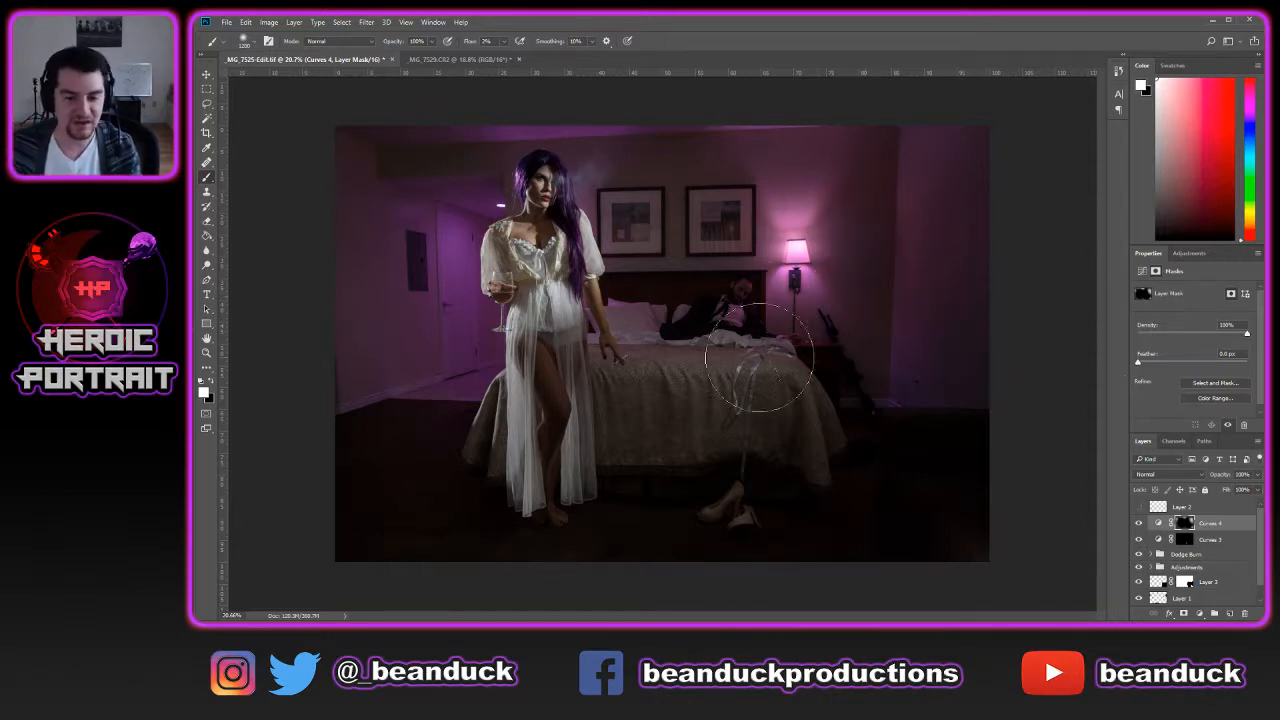
Darken the front of the bedspread by painting on the Curves 4 mask with a smaller brush
key(bracketleft)
key(bracketleft)
key(bracketleft)
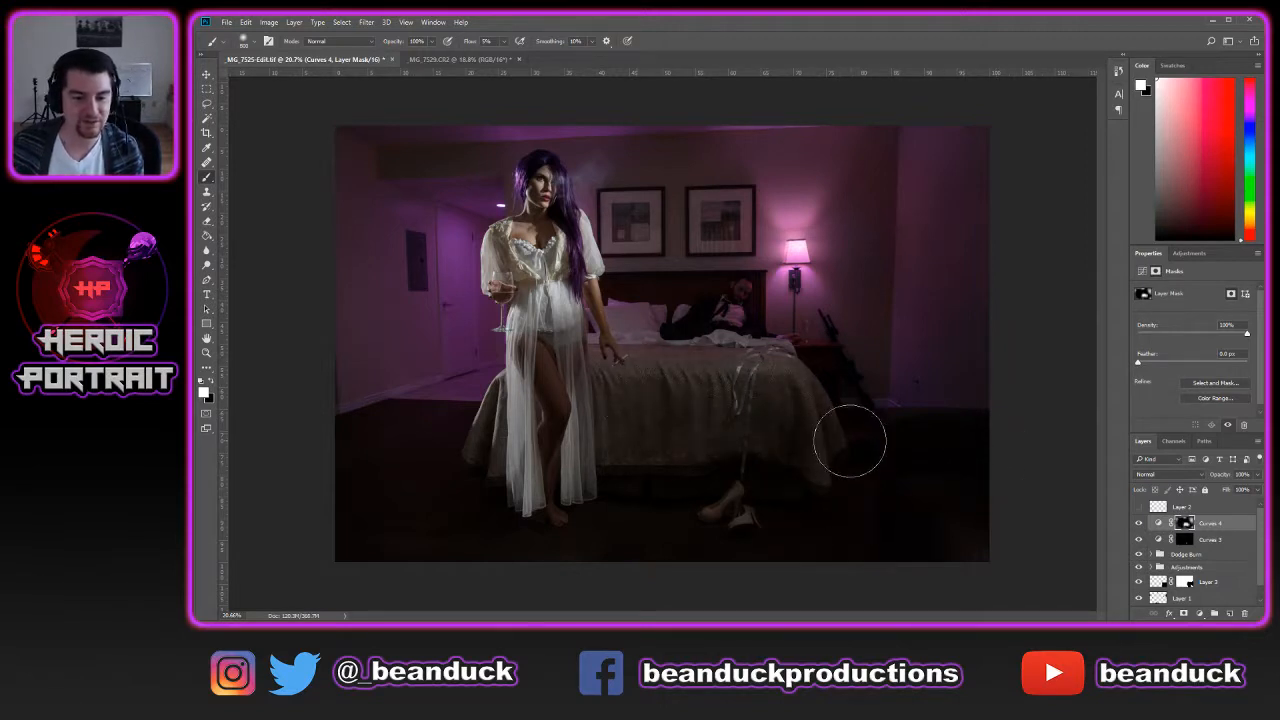
Examine the darkened edges and bedspread, toggling the Curves 4 layer off and on for comparison
key(ctrl+plus)
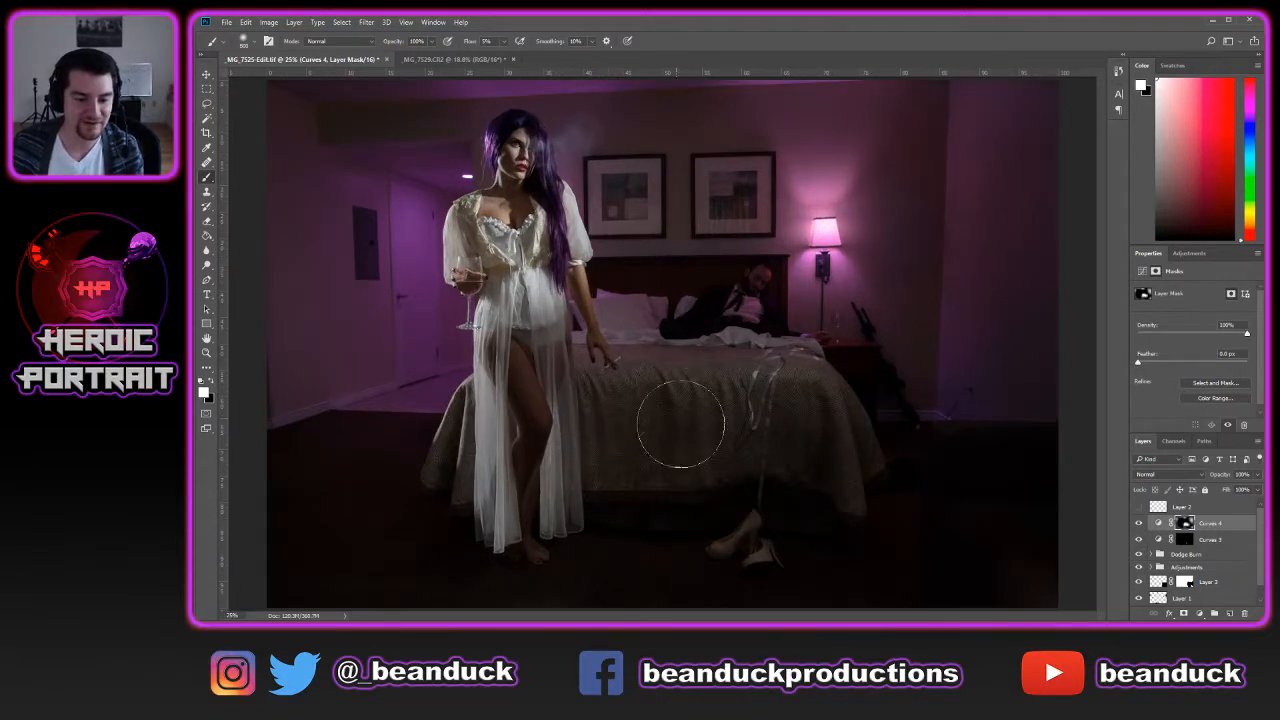
key(ctrl+minus)
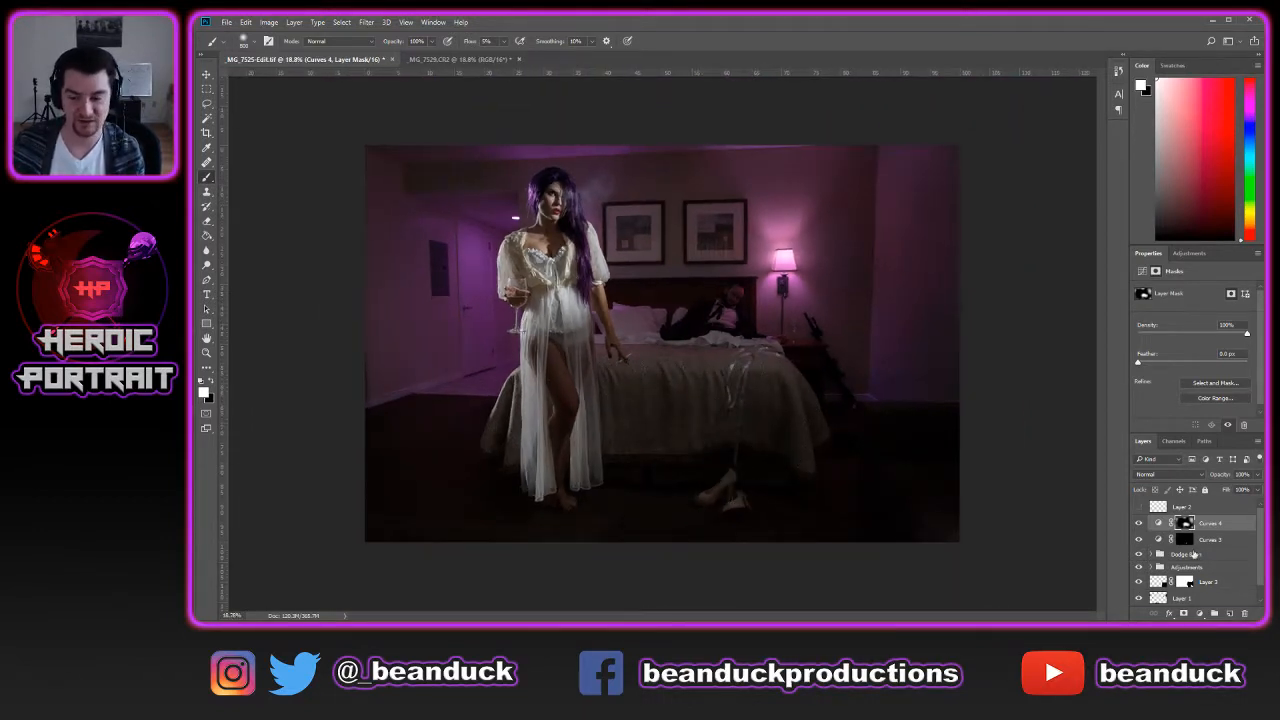
click(1139, 523)
click(1139, 523)
click(1139, 523)
click(1139, 523)
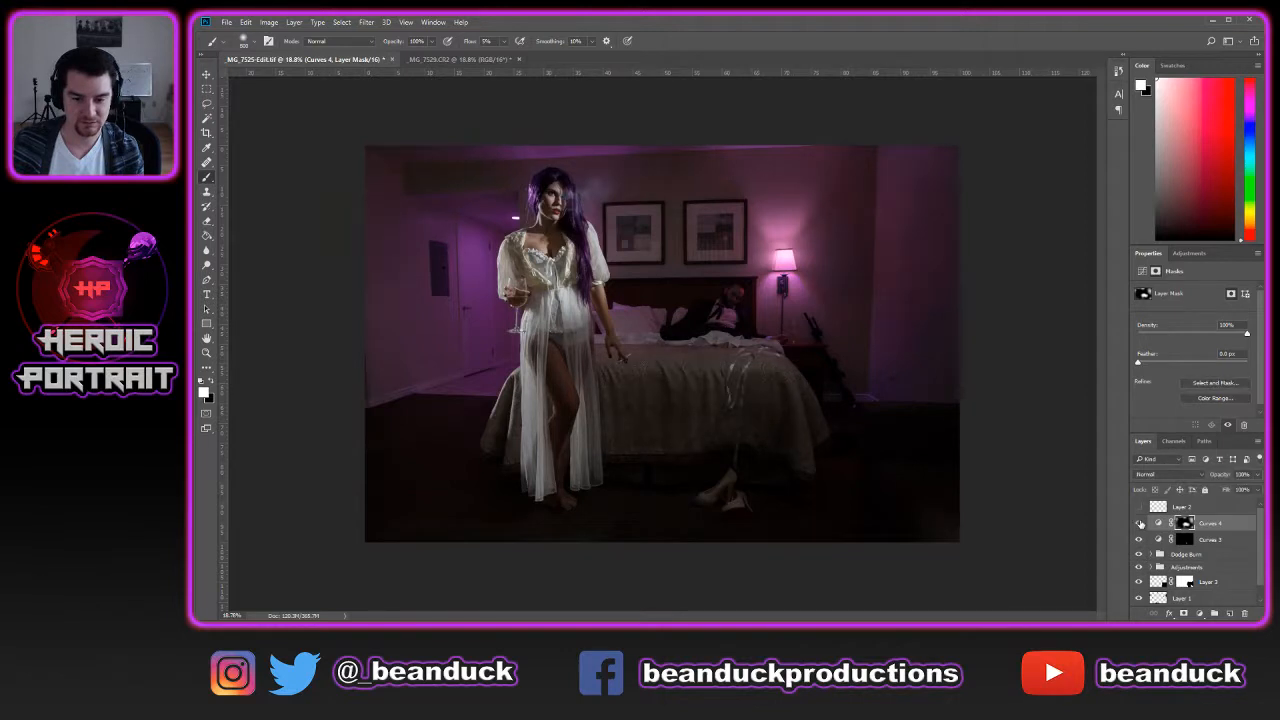
click(1139, 523)
click(1139, 523)
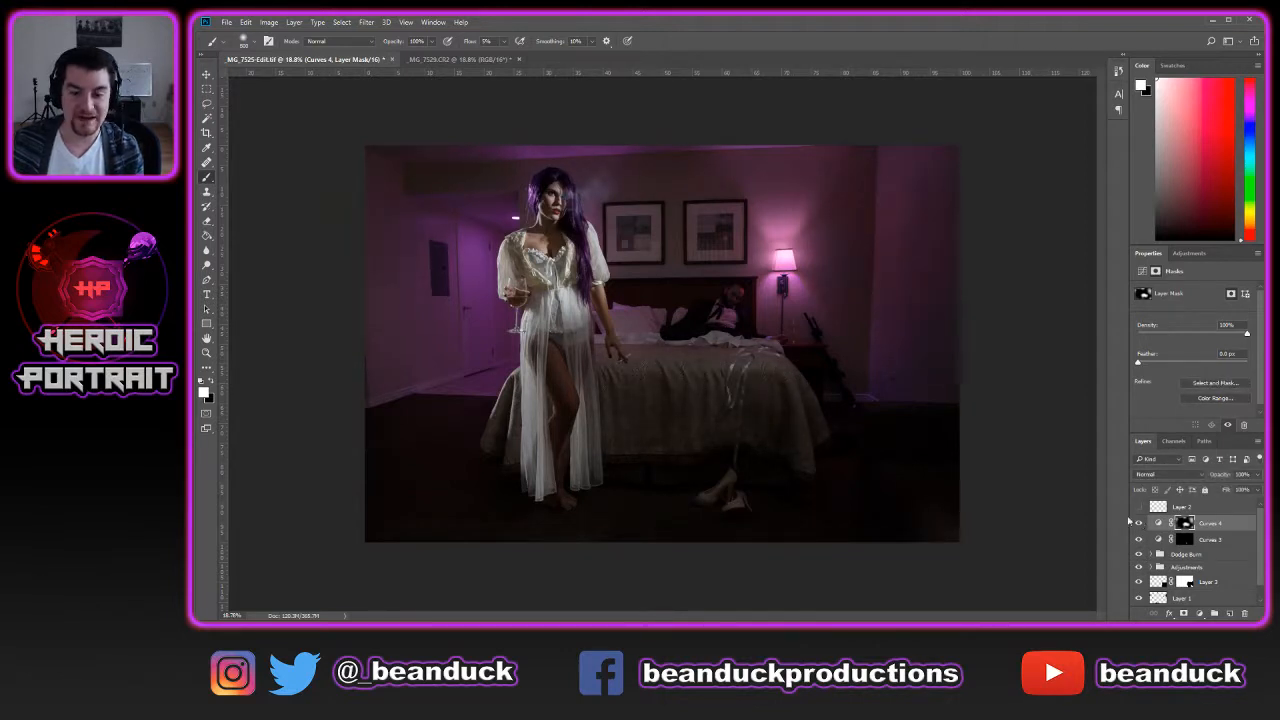
right_click(776, 388)
key(Escape)
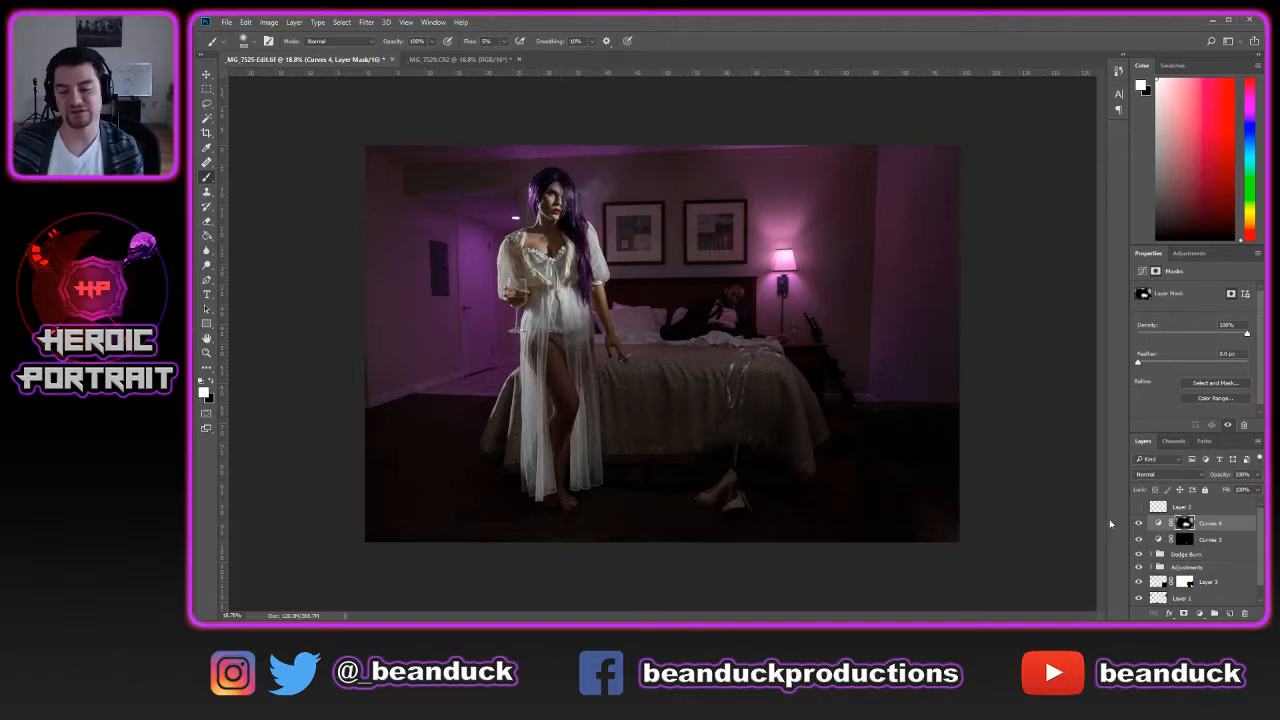
click(1138, 524)
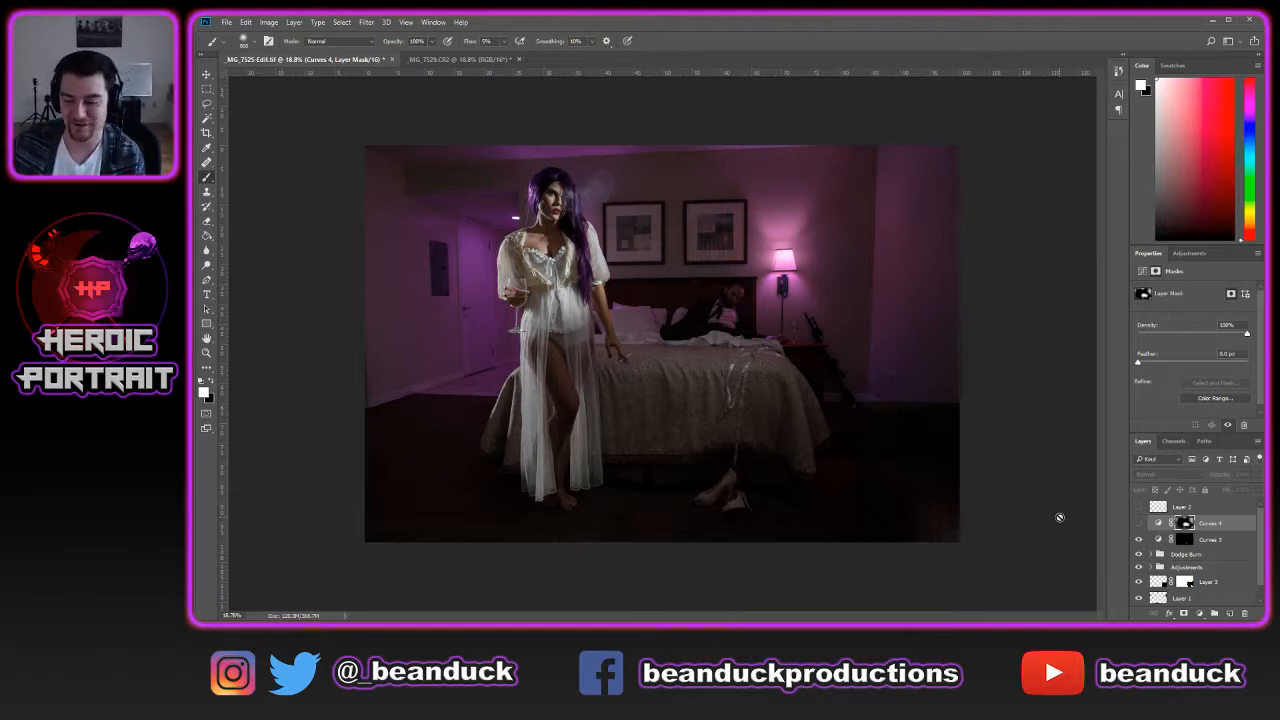
click(1138, 523)
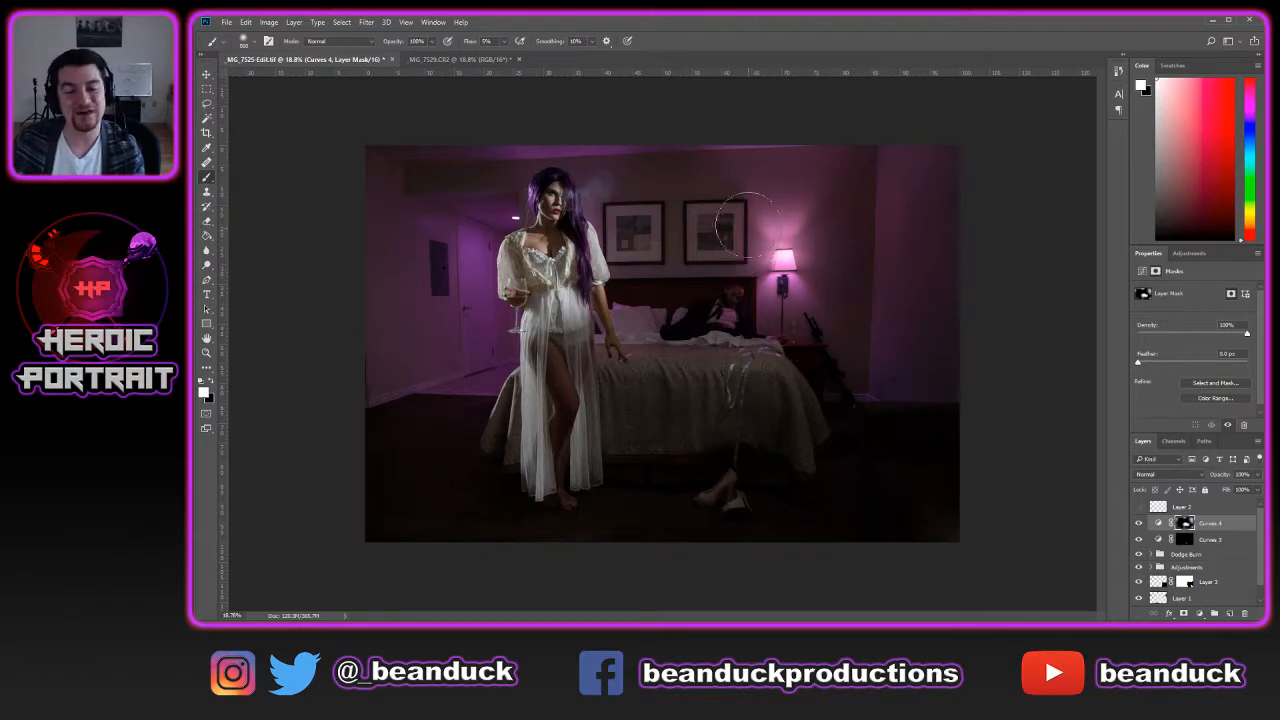
Adjust the brush size and paint more white on the Curves 4 mask to deepen the dark surroundings
key(bracketleft)
key(bracketleft)
key(bracketleft)
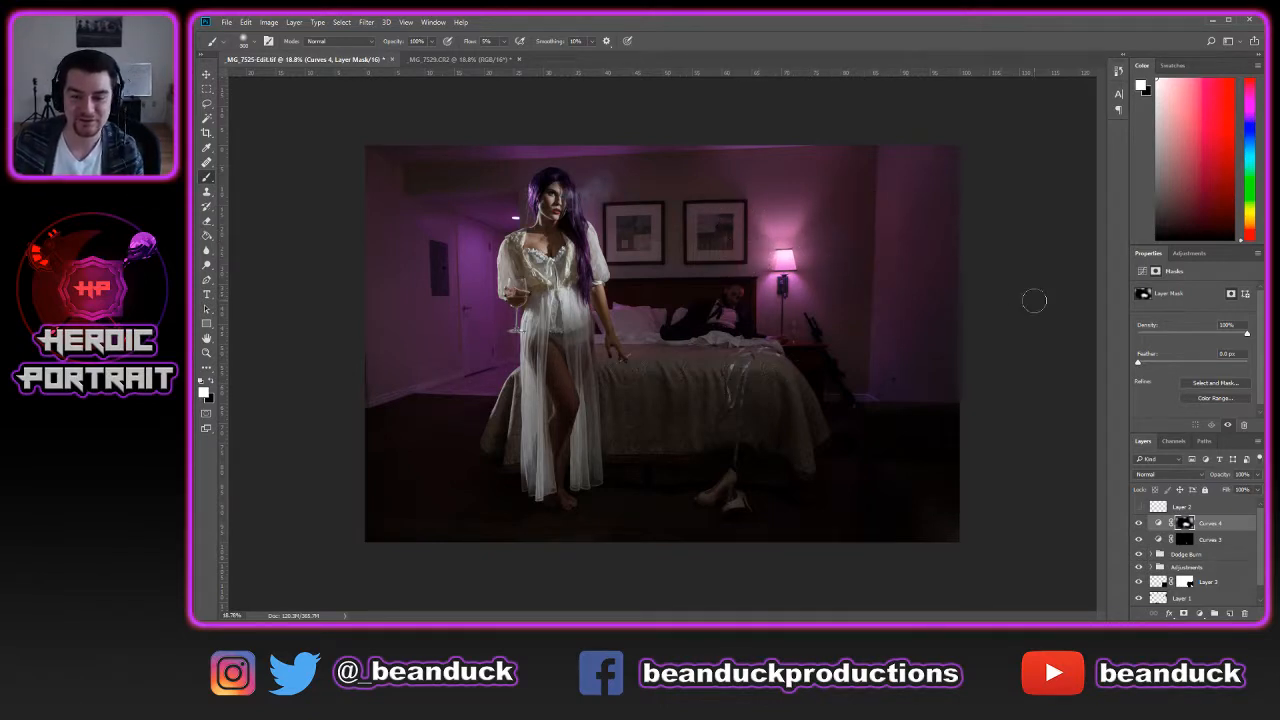
key(bracketright)
key(bracketright)
key(bracketright)
key(bracketright)
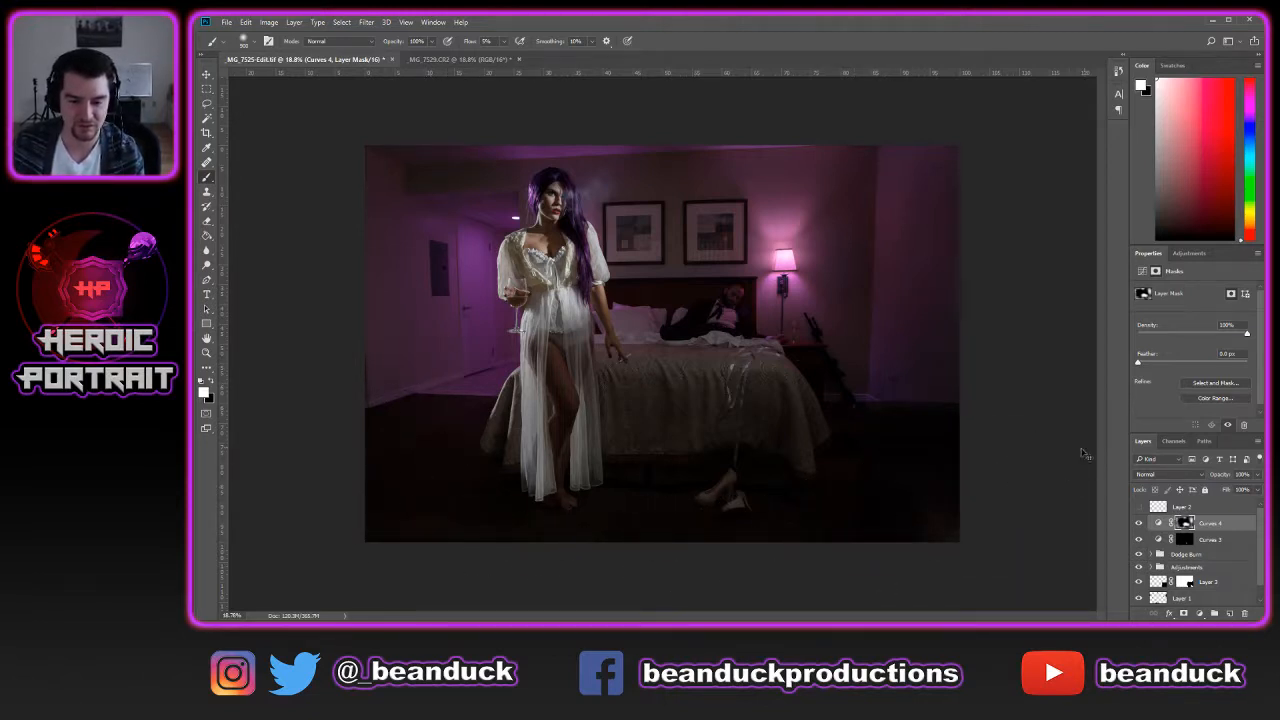
Compare the whole picture with and without the Curves 4 darkening
click(1138, 523)
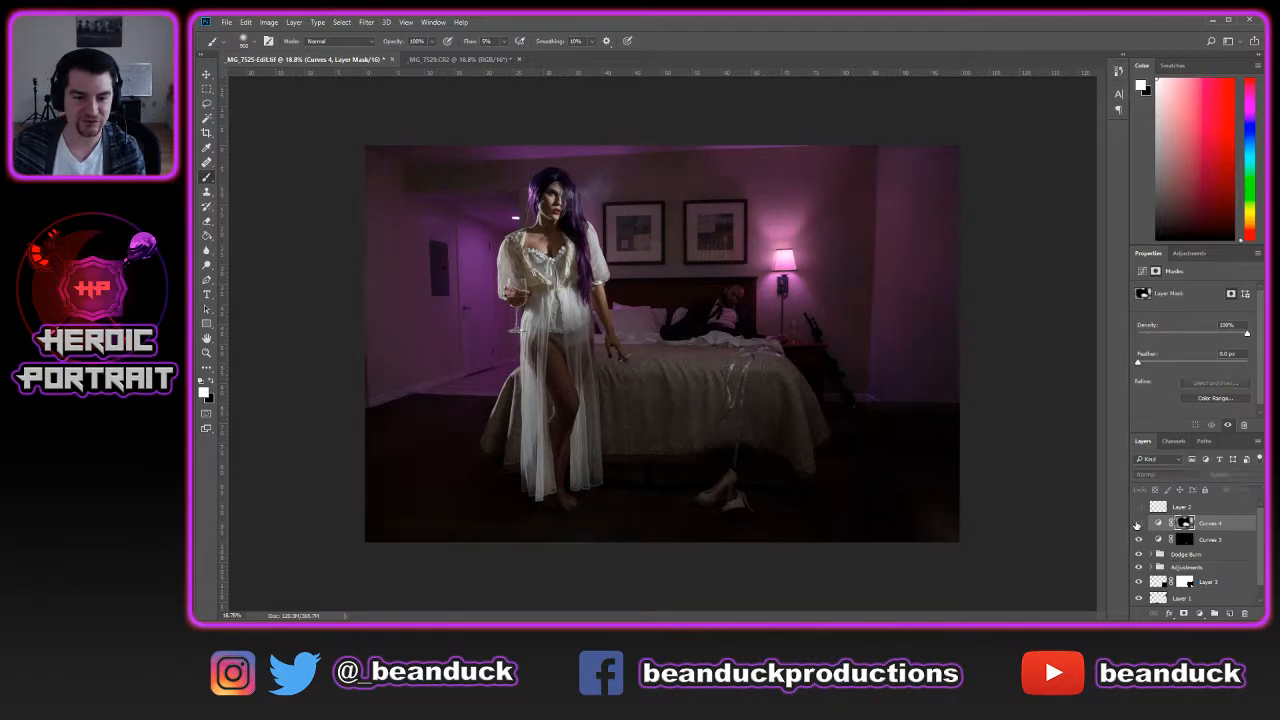
click(1138, 523)
click(1138, 523)
click(1138, 523)
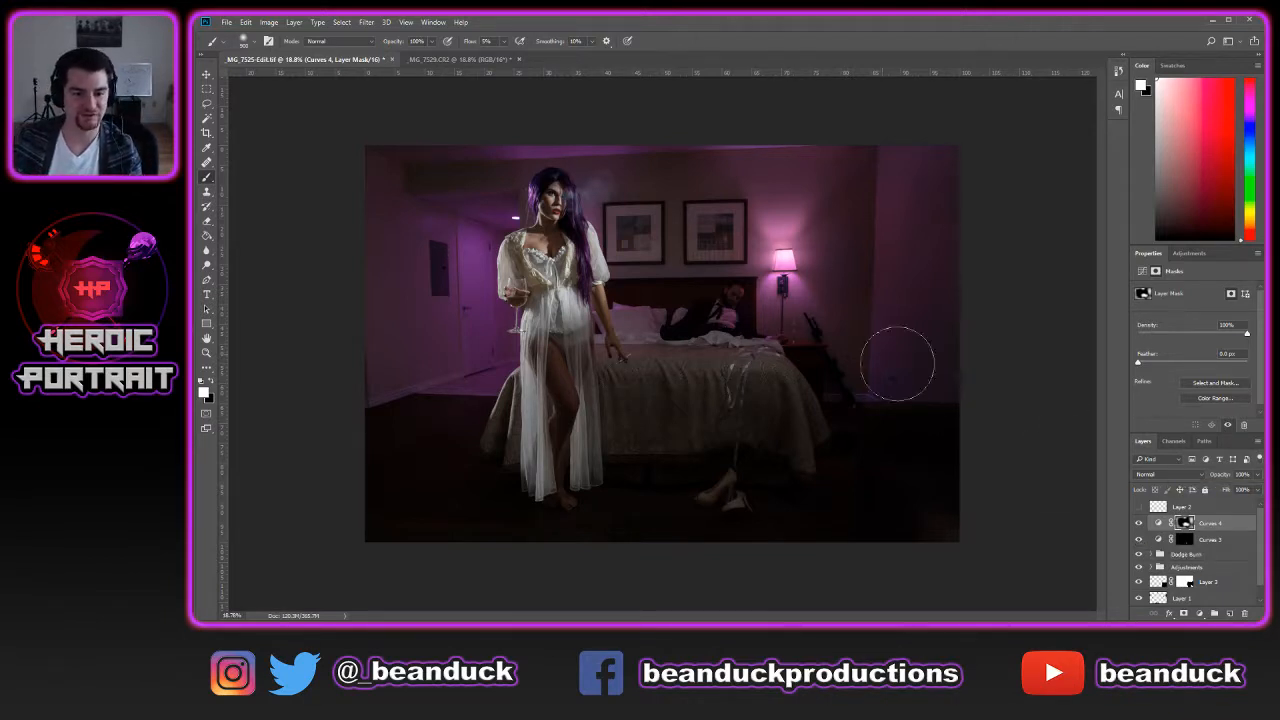
click(1137, 522)
click(1137, 522)
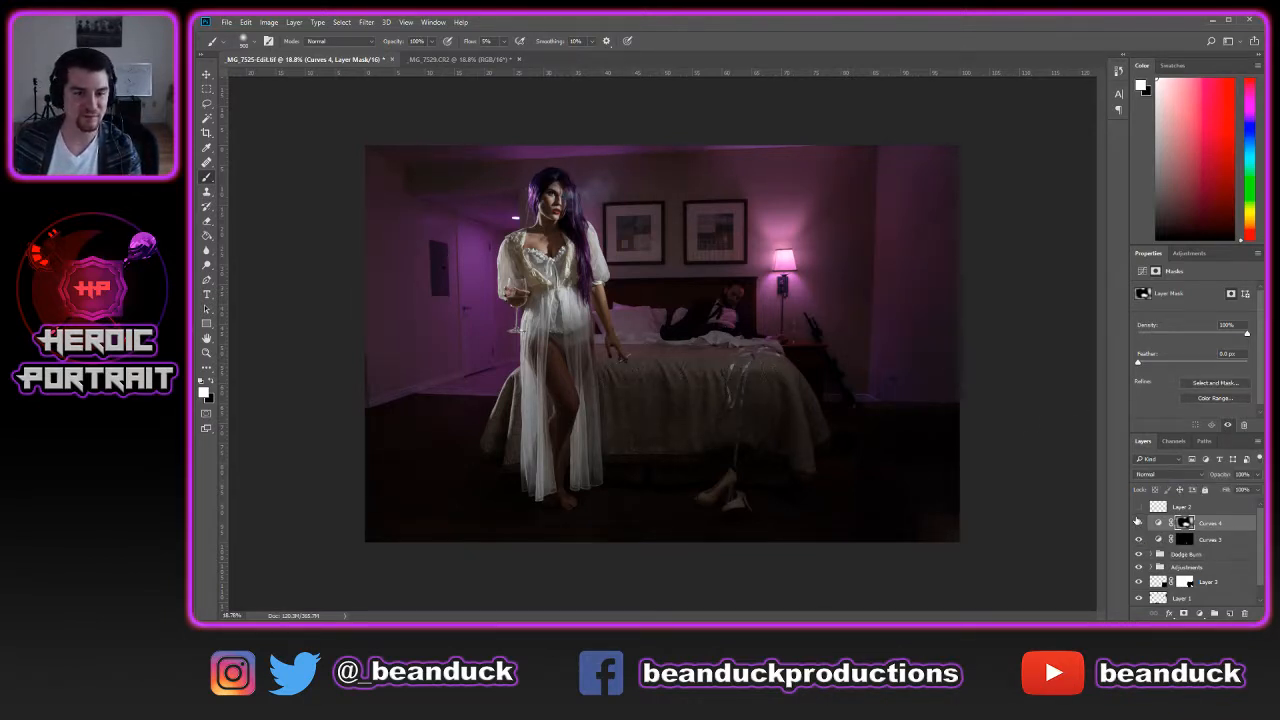
Add a Curves adjustment layer above Curves 4 and raise its curve slightly to brighten the picture
key(ctrl+plus)
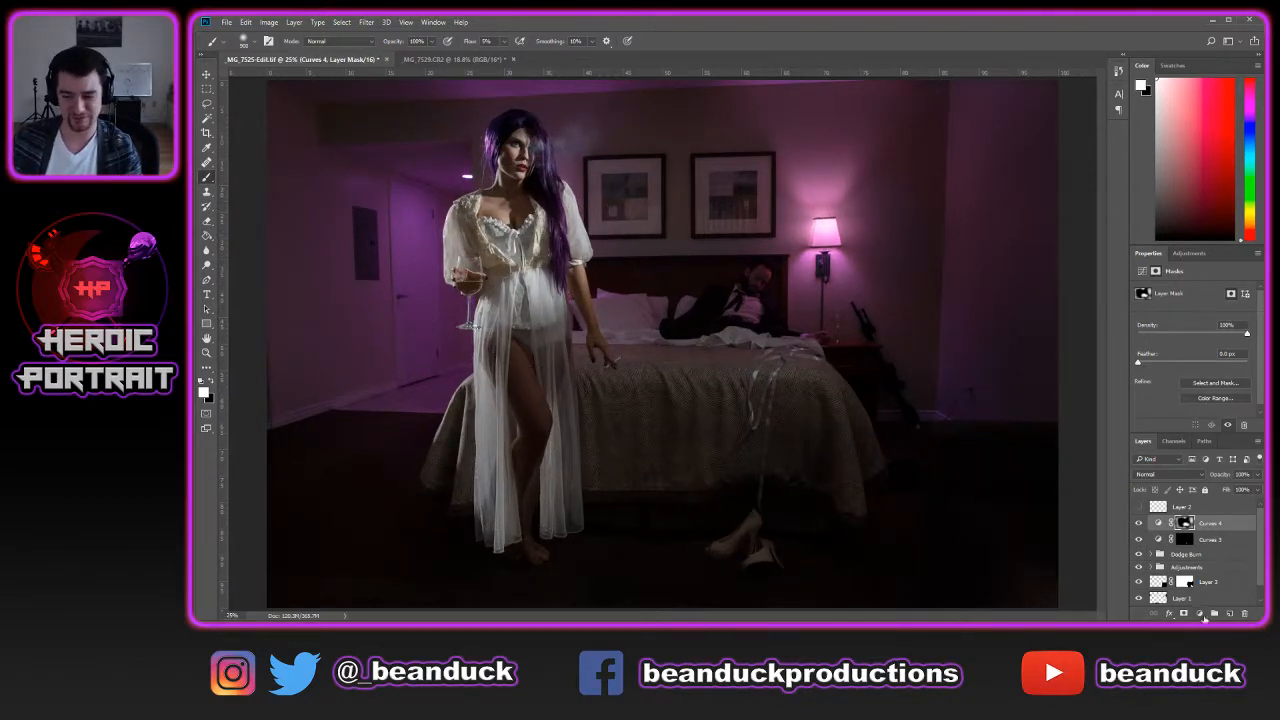
click(1201, 614)
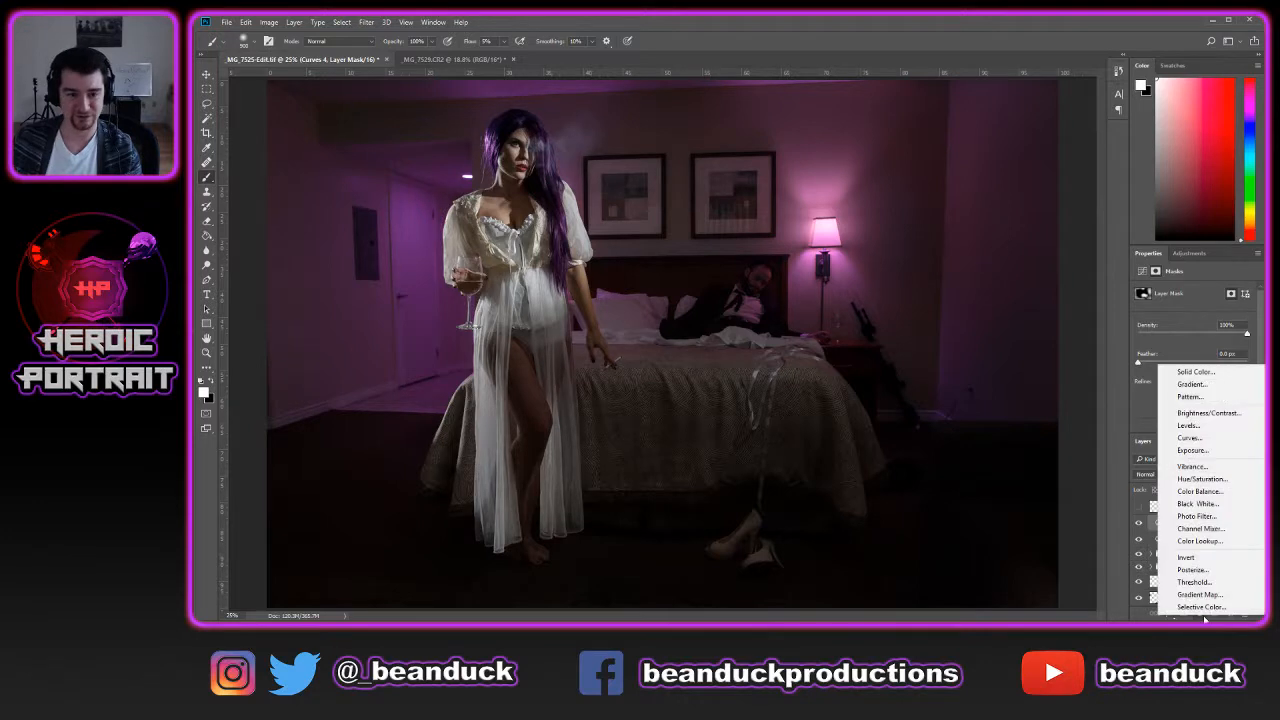
click(1212, 437)
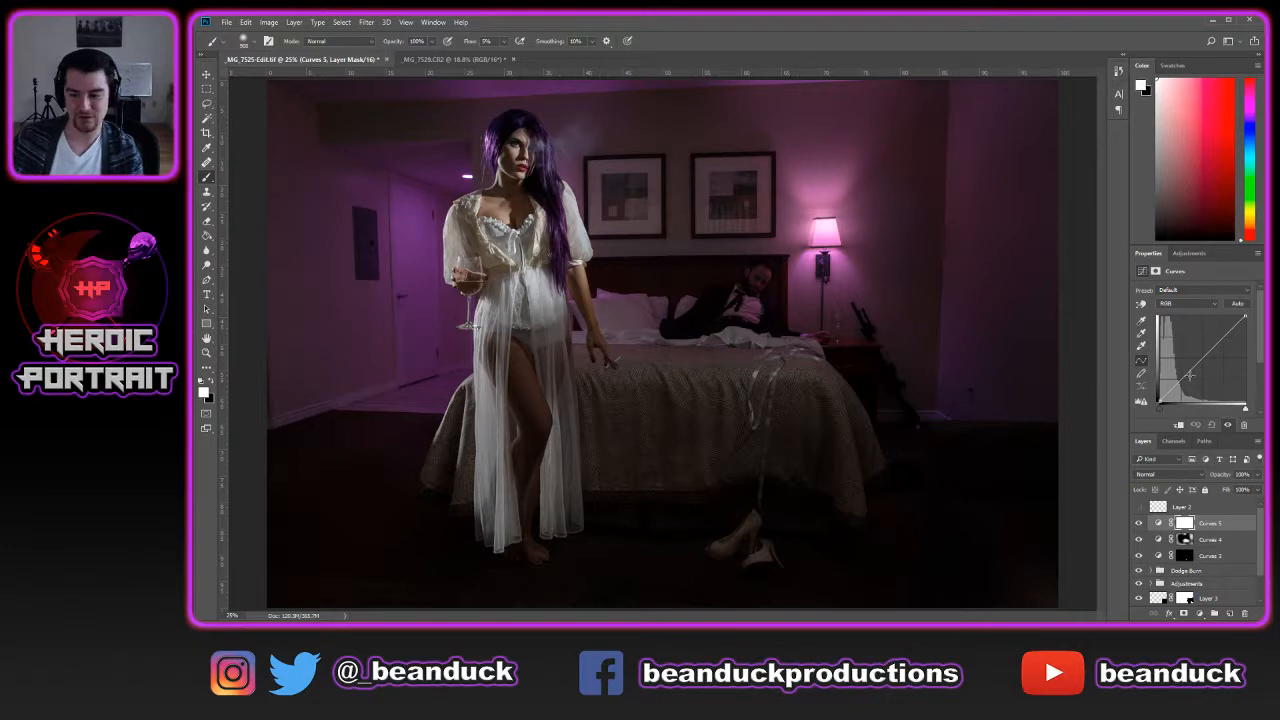
drag(1190, 375, 1184, 372)
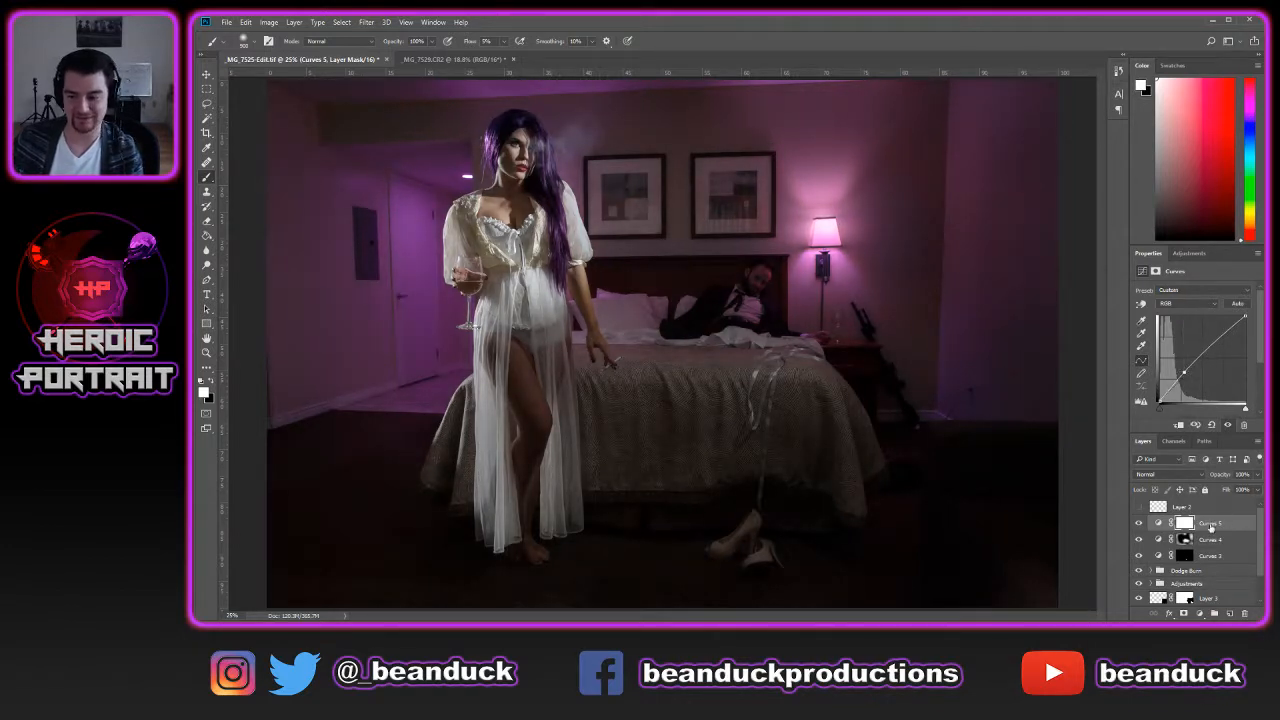
Fill the Curves 5 layer mask with black and keep the mask selected for painting
key(g)
key(x)
key(alt+BackSpace)
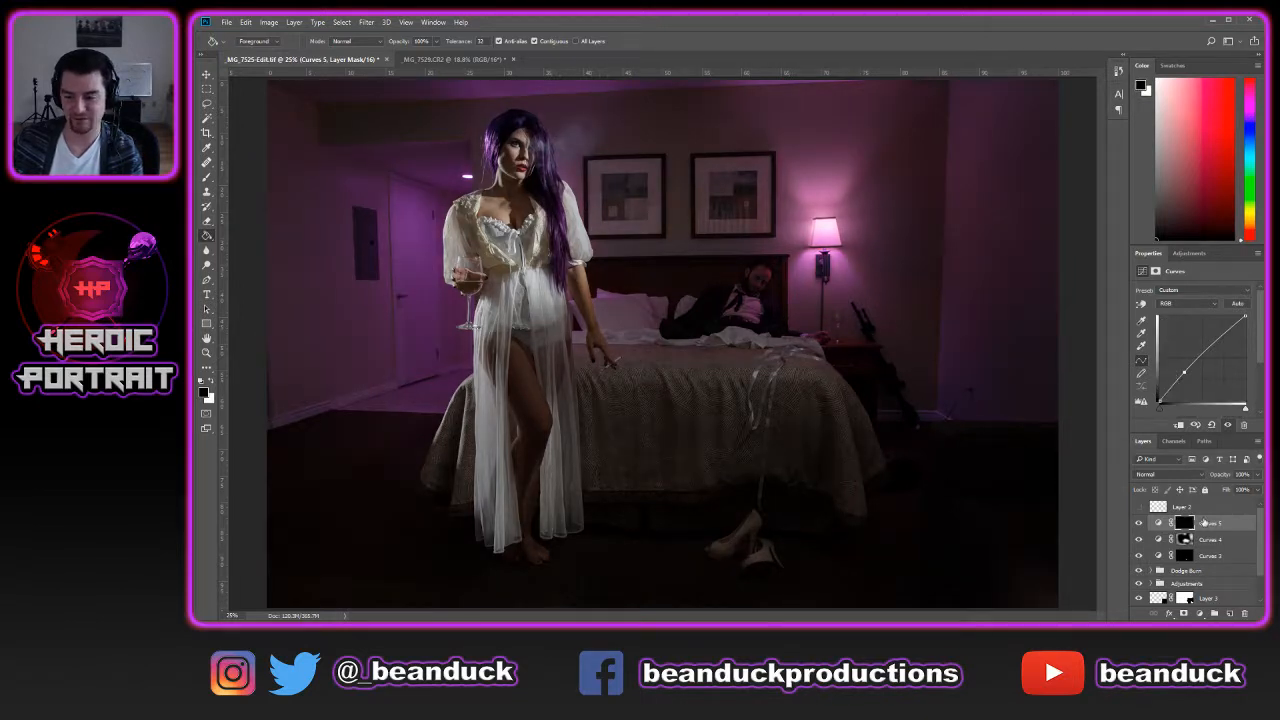
click(1190, 527)
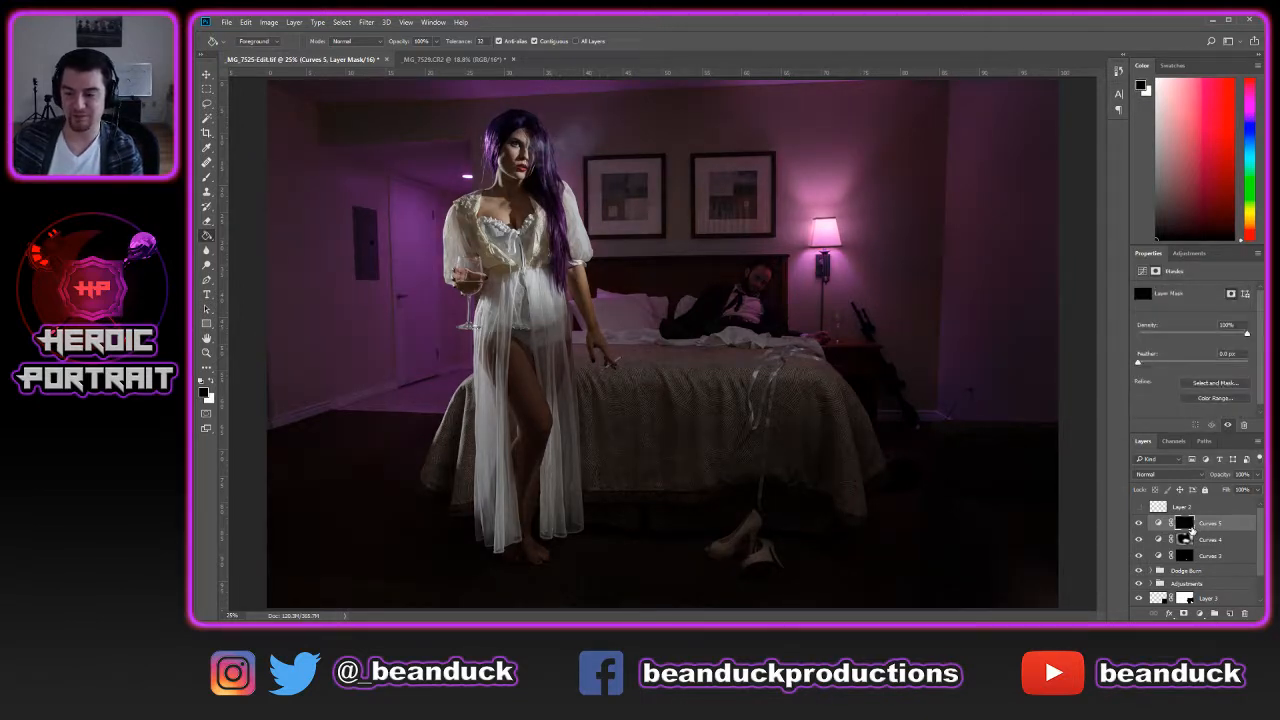
Paint white on the Curves 5 mask over the woman's face, hair, dress and legs with a soft Brush to brighten her
key(b)
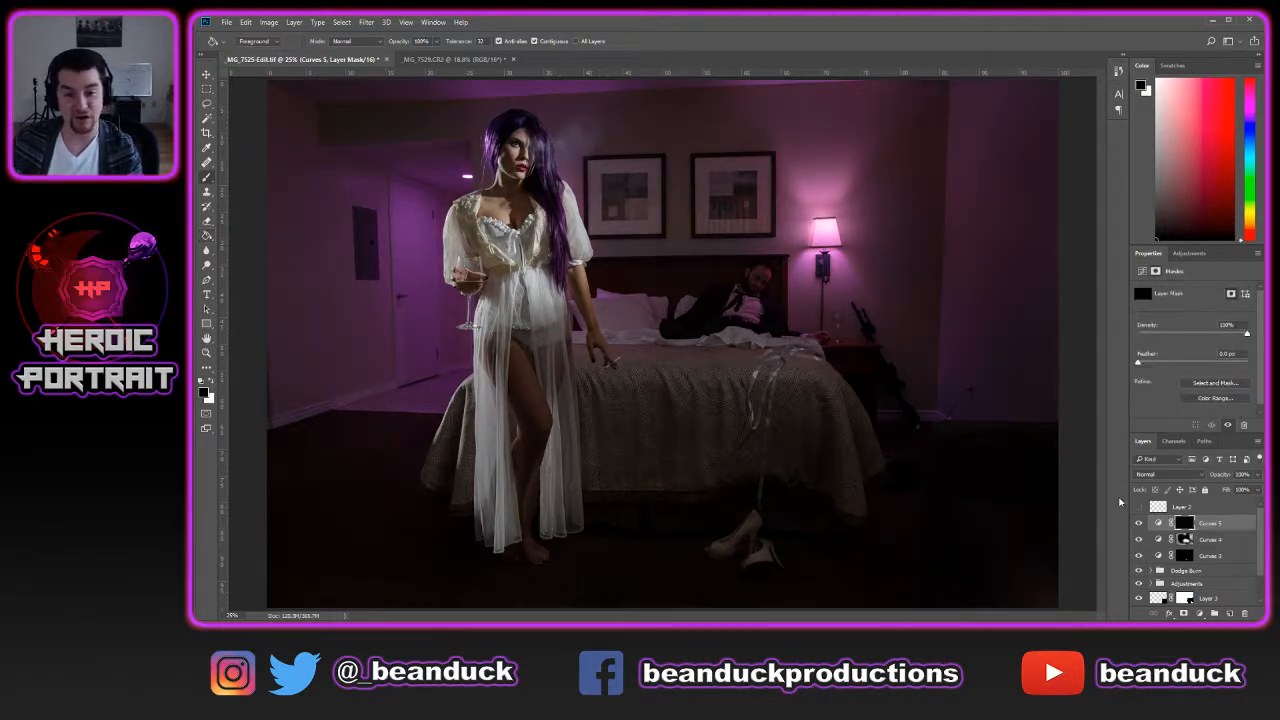
key(x)
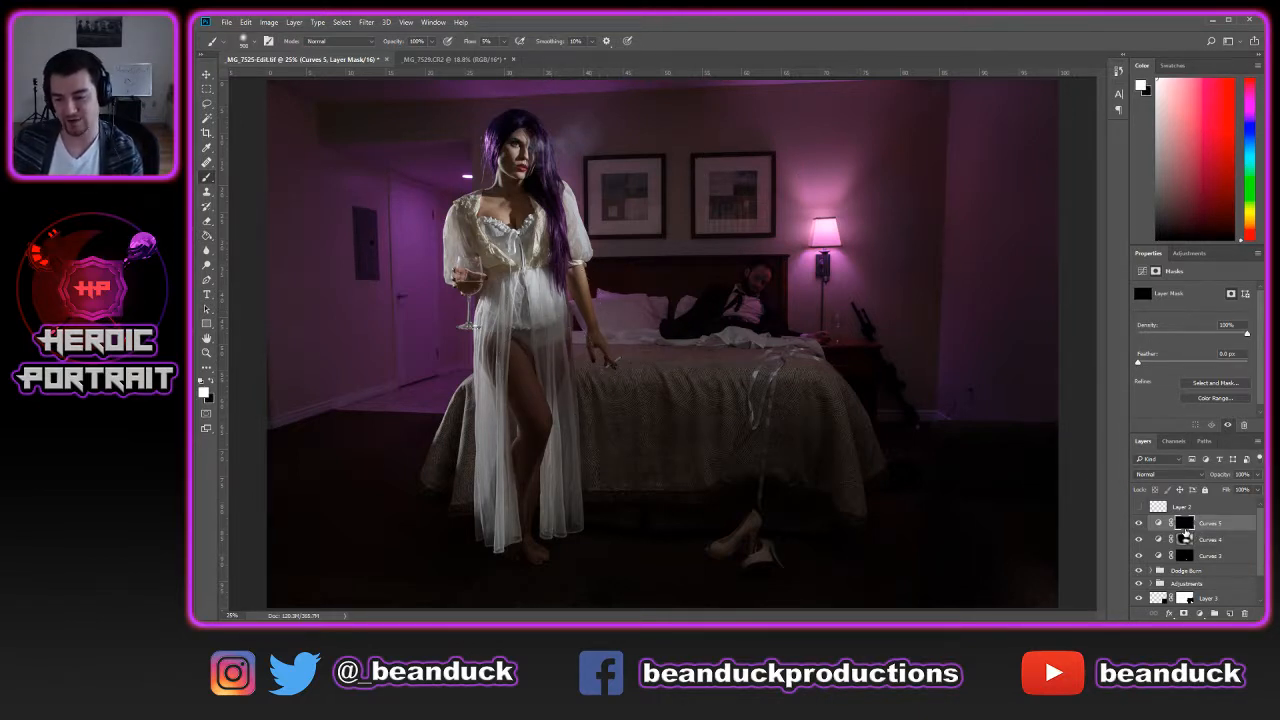
mouse_move(528, 356)
mouse_down()
mouse_move(555, 480)
mouse_move(520, 350)
mouse_move(535, 425)
mouse_move(540, 180)
mouse_move(515, 228)
mouse_move(548, 222)
mouse_move(510, 150)
mouse_move(545, 150)
mouse_move(556, 245)
mouse_move(522, 138)
mouse_up()
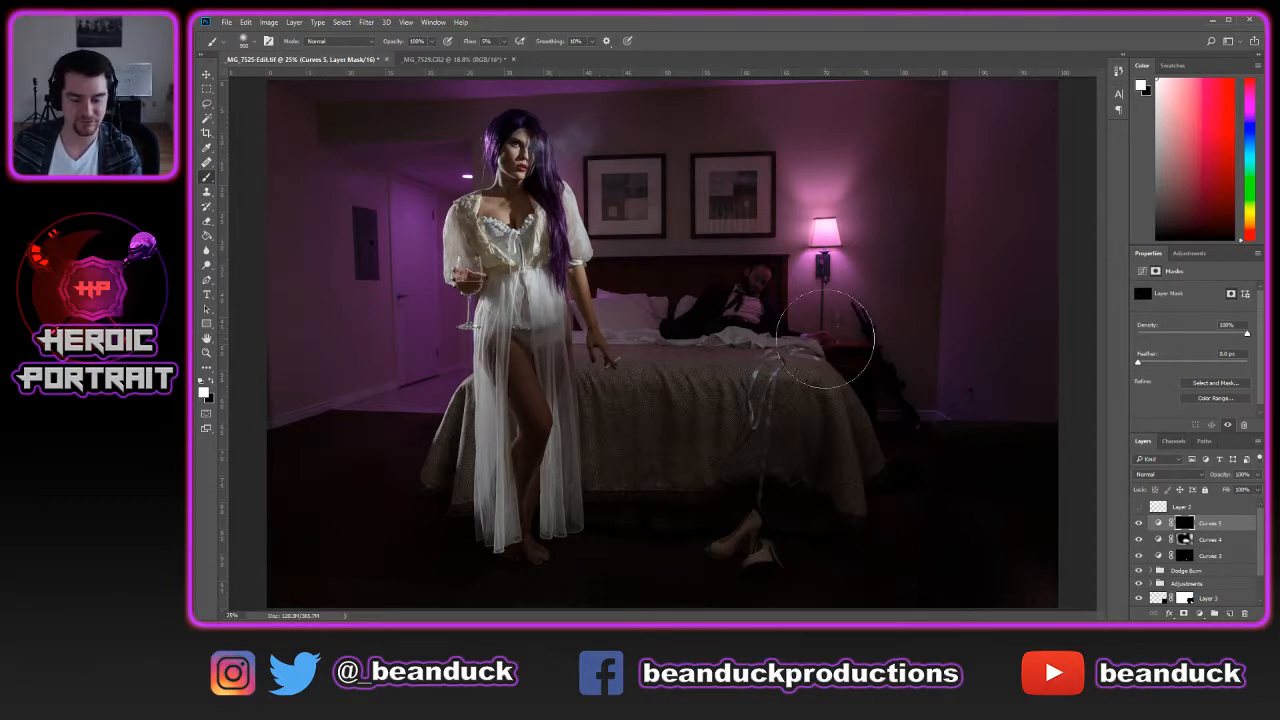
key(bracketleft)
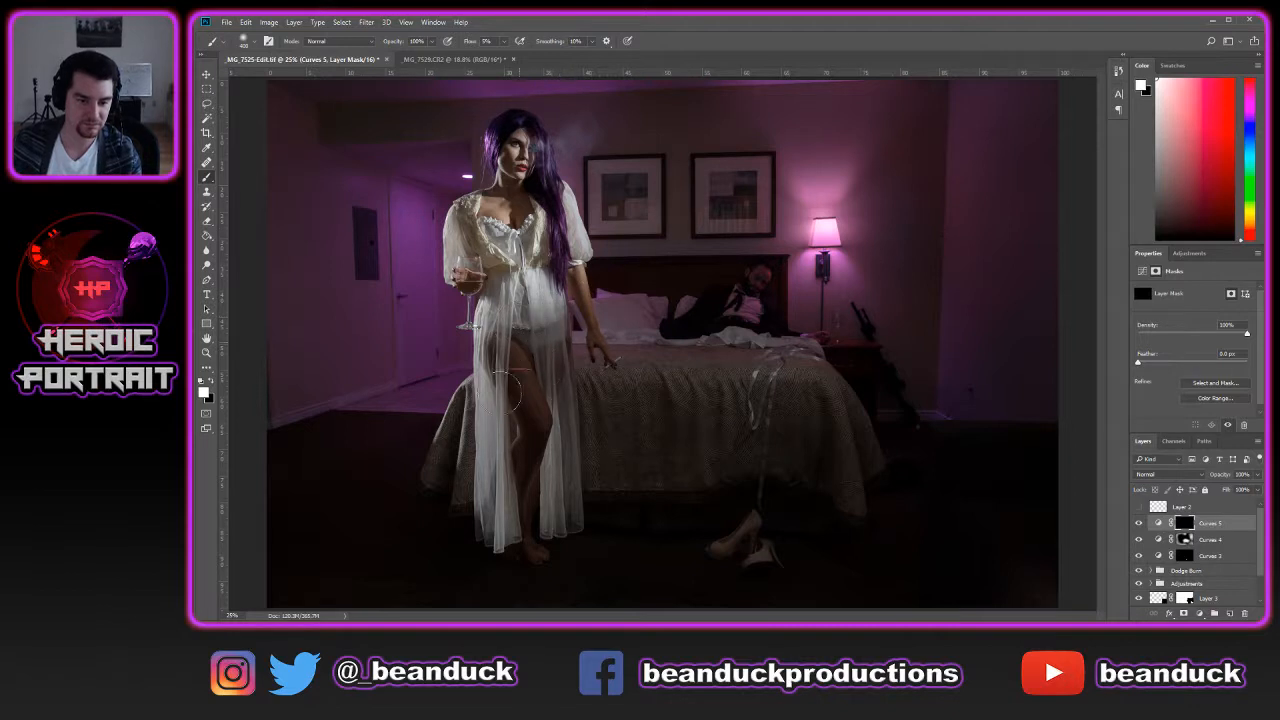
mouse_move(505, 390)
mouse_down()
mouse_move(532, 418)
mouse_move(499, 429)
mouse_move(552, 479)
mouse_move(522, 522)
mouse_up()
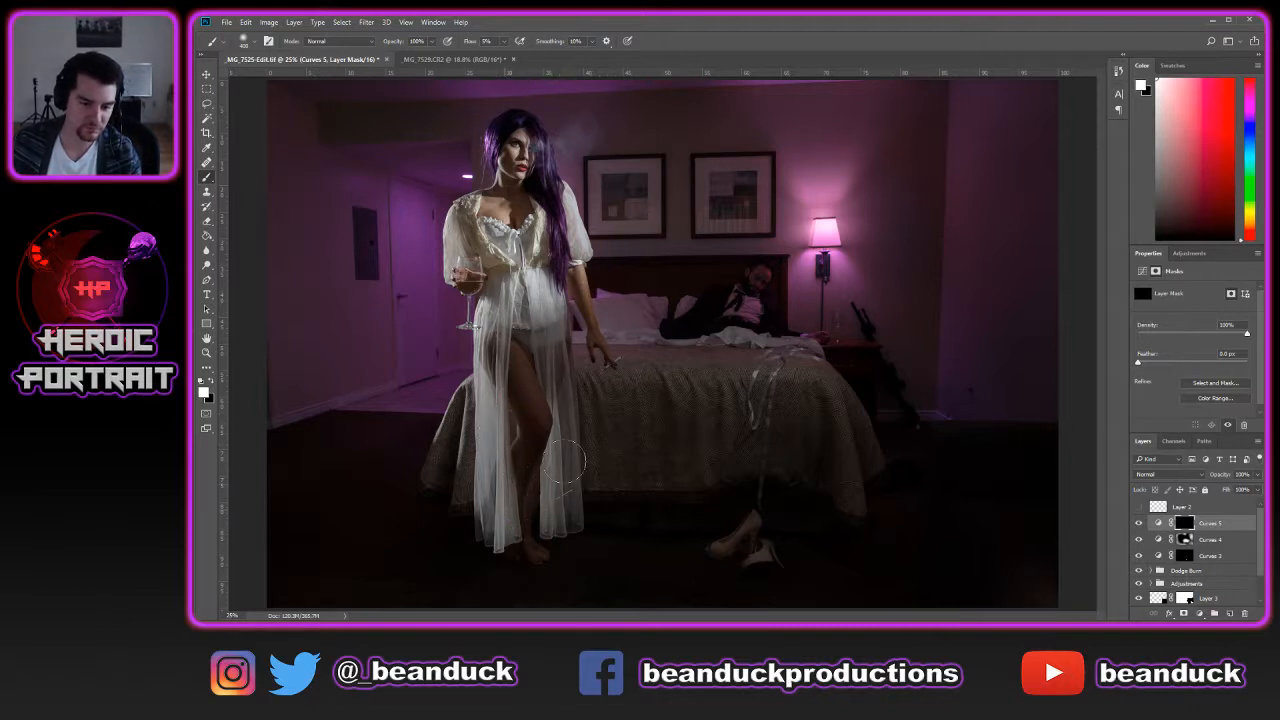
mouse_move(563, 462)
mouse_down()
mouse_move(519, 425)
mouse_move(522, 407)
mouse_move(505, 405)
mouse_move(538, 389)
mouse_move(550, 360)
mouse_move(513, 540)
mouse_move(540, 458)
mouse_move(522, 360)
mouse_move(578, 322)
mouse_move(545, 215)
mouse_move(480, 290)
mouse_up()
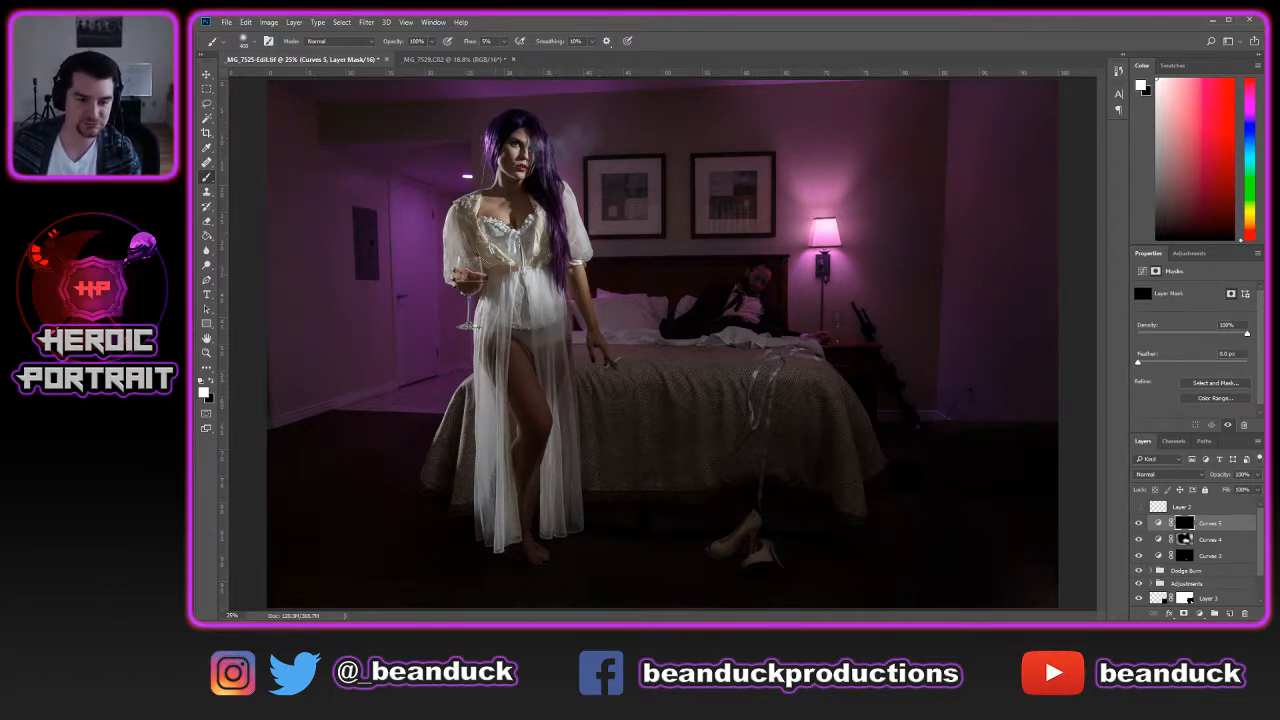
mouse_move(519, 172)
mouse_down()
mouse_move(518, 135)
mouse_move(574, 252)
mouse_move(548, 180)
mouse_move(556, 262)
mouse_up()
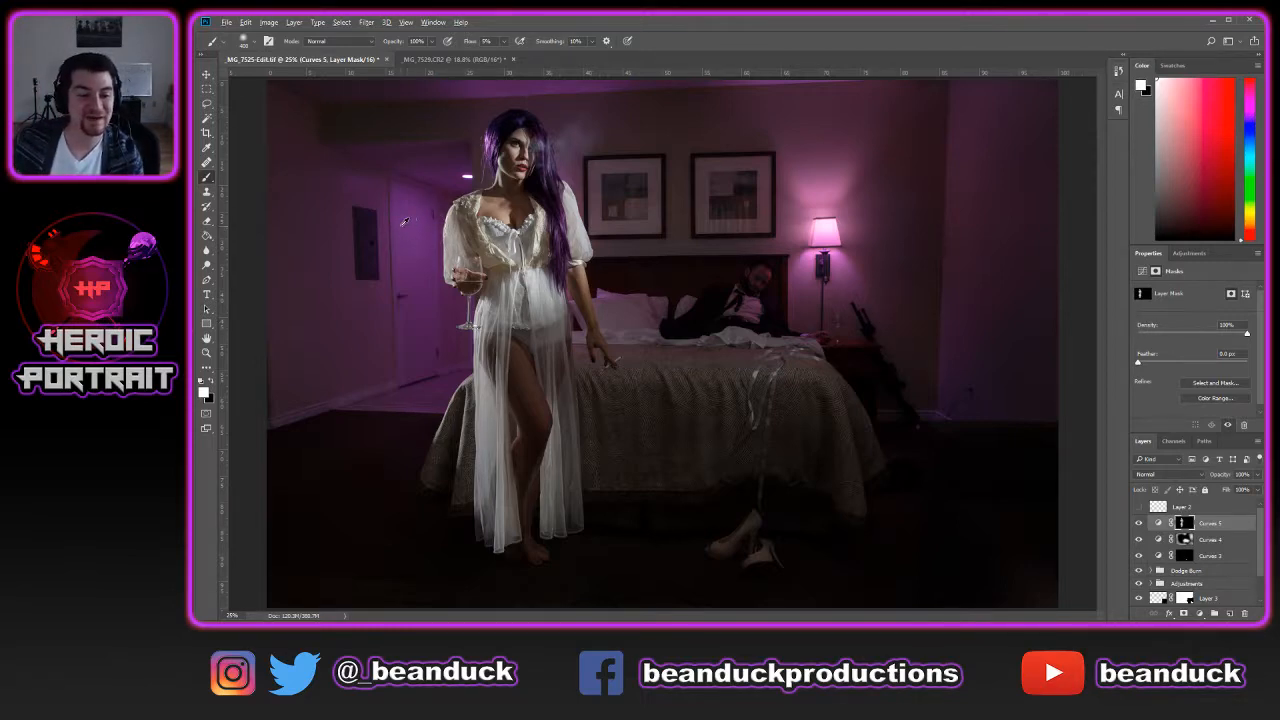
Inspect the brightened woman up close, toggling the Curves 5 layer off and on for comparison
scroll(404, 222, up, 5)
scroll(760, 220, down, 2)
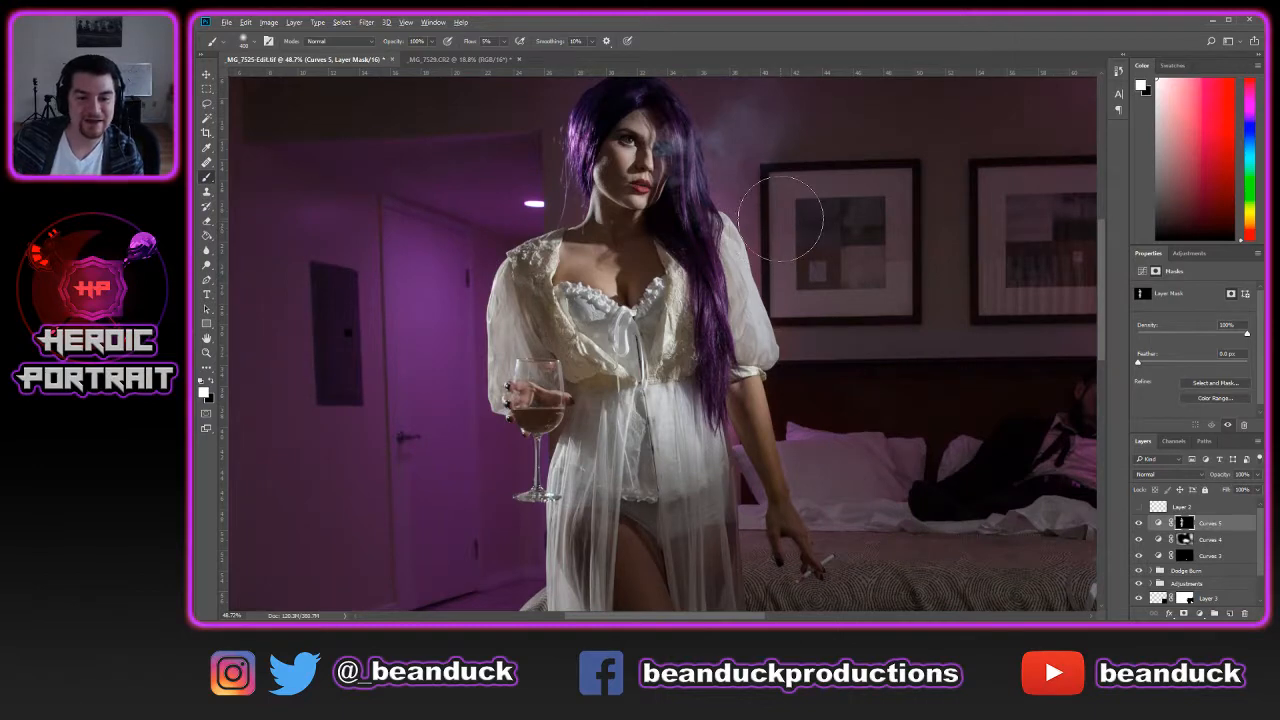
scroll(782, 218, down, 1)
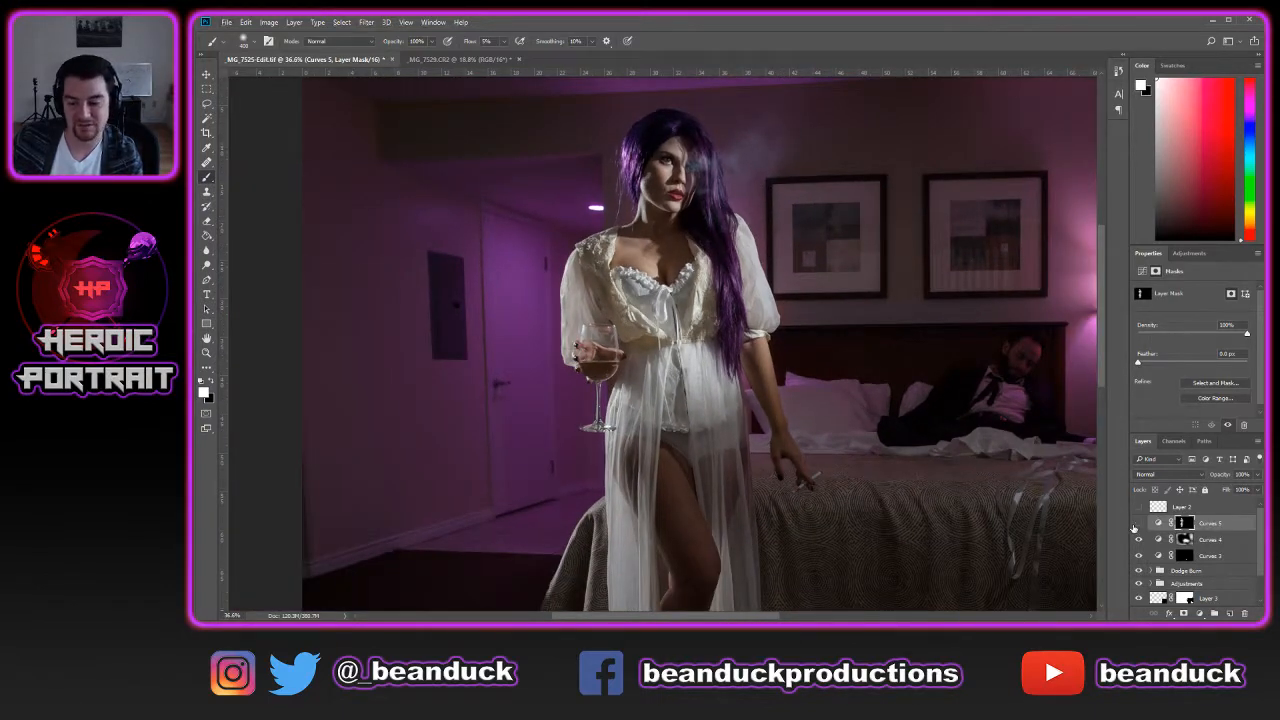
click(1138, 523)
click(1138, 523)
click(1138, 523)
click(1138, 523)
scroll(1133, 527, down, 1)
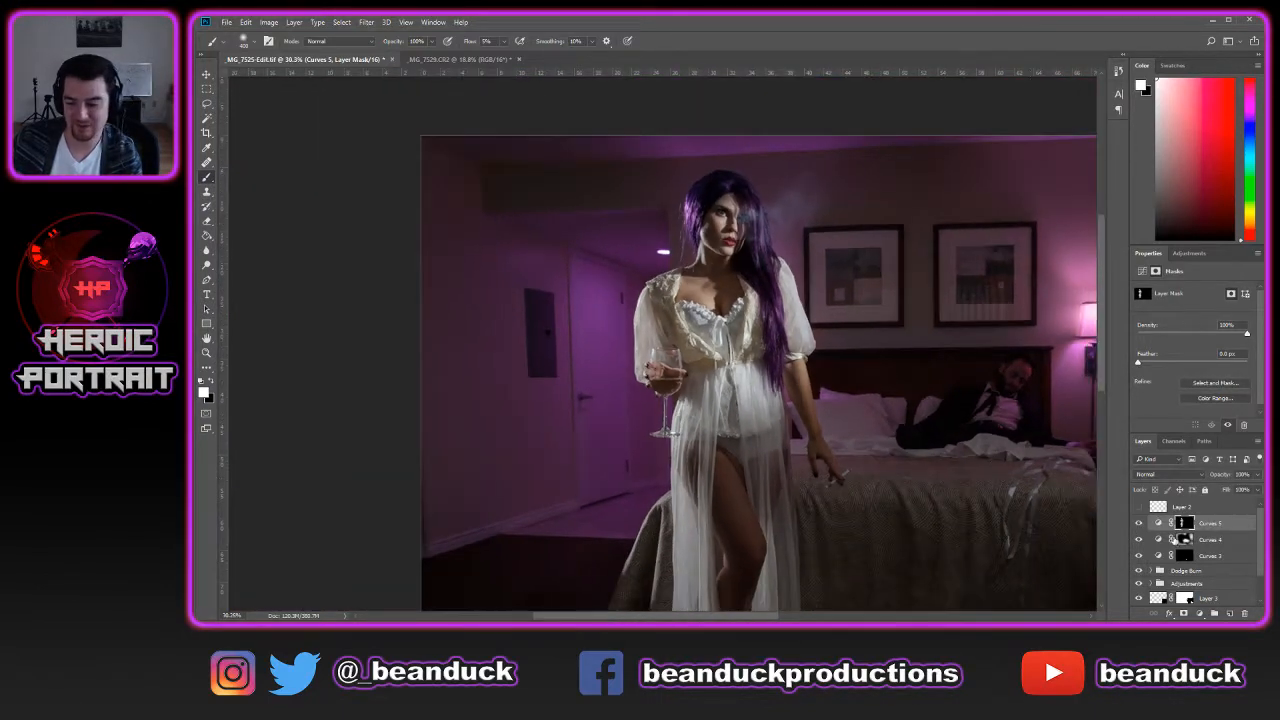
Raise the curve of the Curves 5 adjustment layer further in the shadows to brighten the woman more
scroll(1160, 527, down, 1)
click(1158, 507)
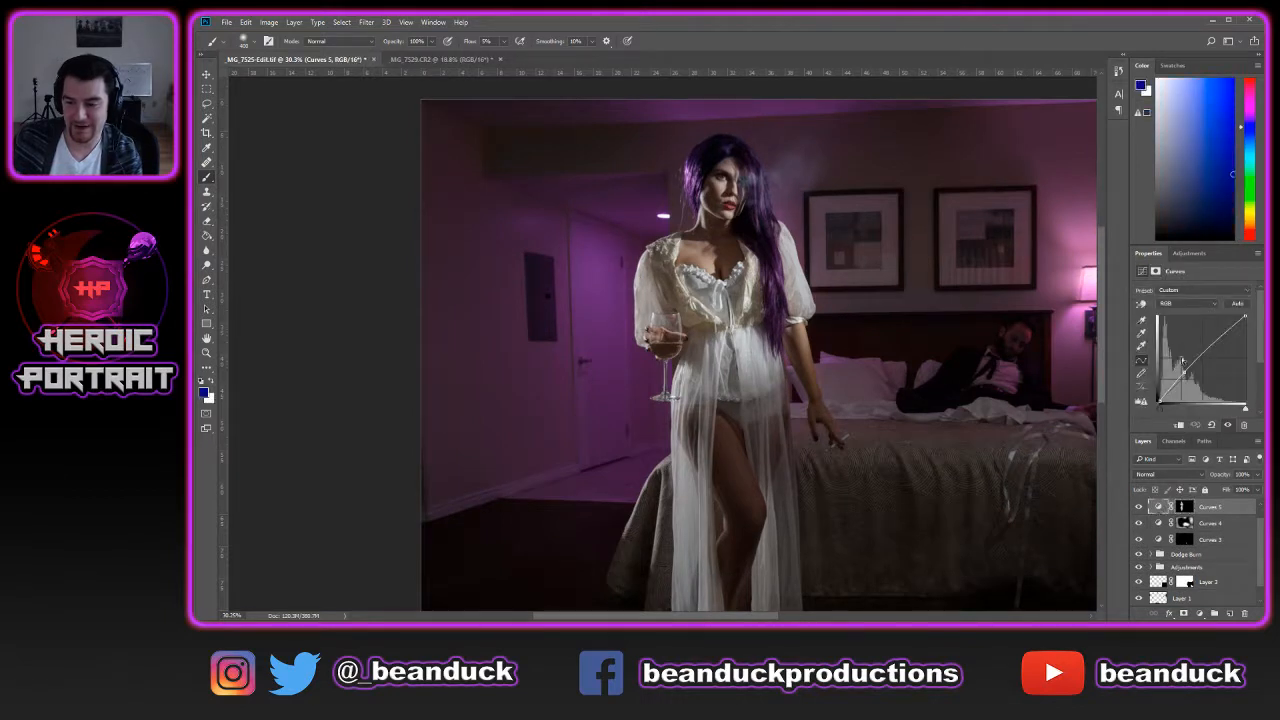
mouse_move(1183, 373)
mouse_down()
mouse_move(1203, 378)
mouse_move(1177, 374)
mouse_move(1172, 386)
mouse_move(1177, 372)
mouse_up()
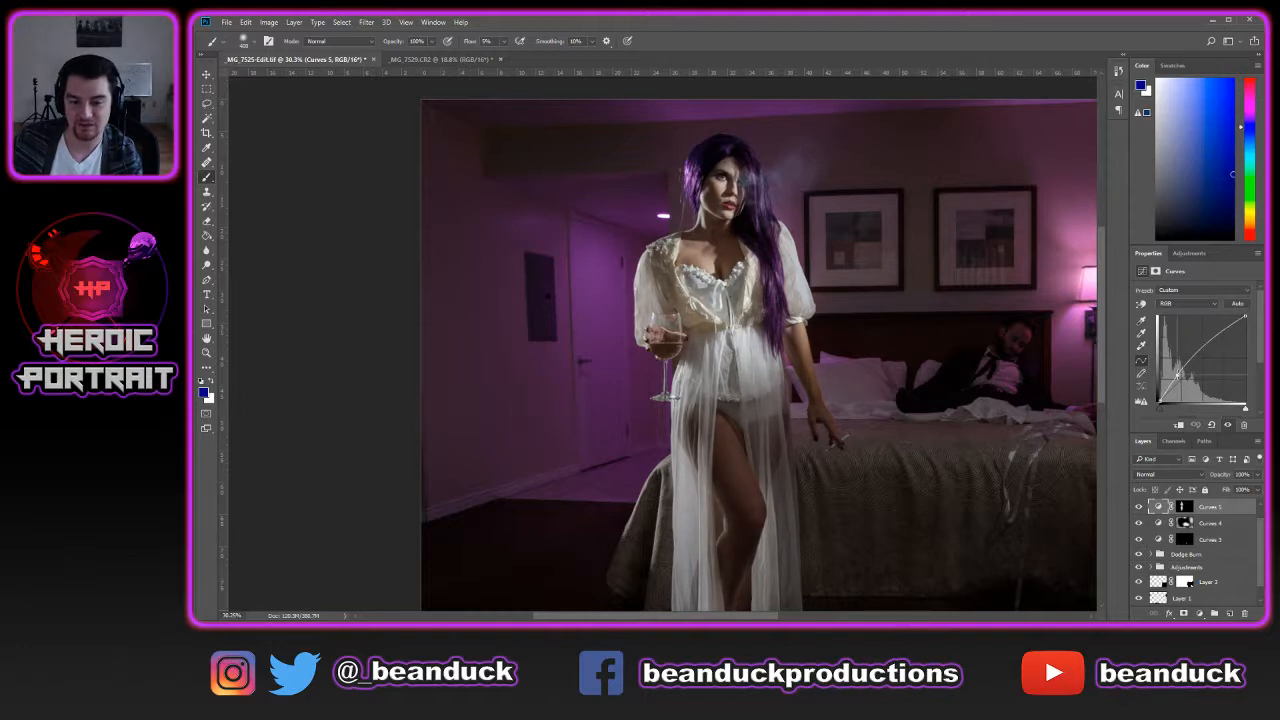
Examine the woman's brightness in the full picture and up close, comparing it with the Curves 5 layer off and on
scroll(966, 346, down, 3)
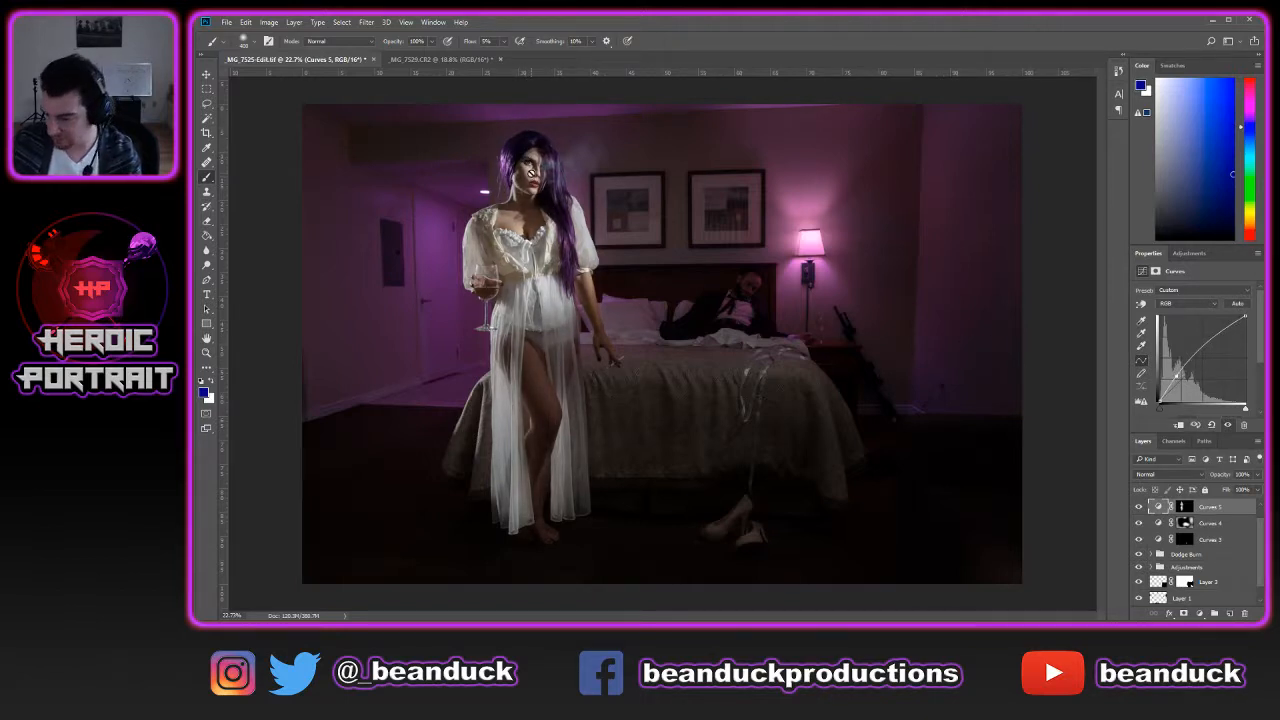
scroll(487, 178, up, 1)
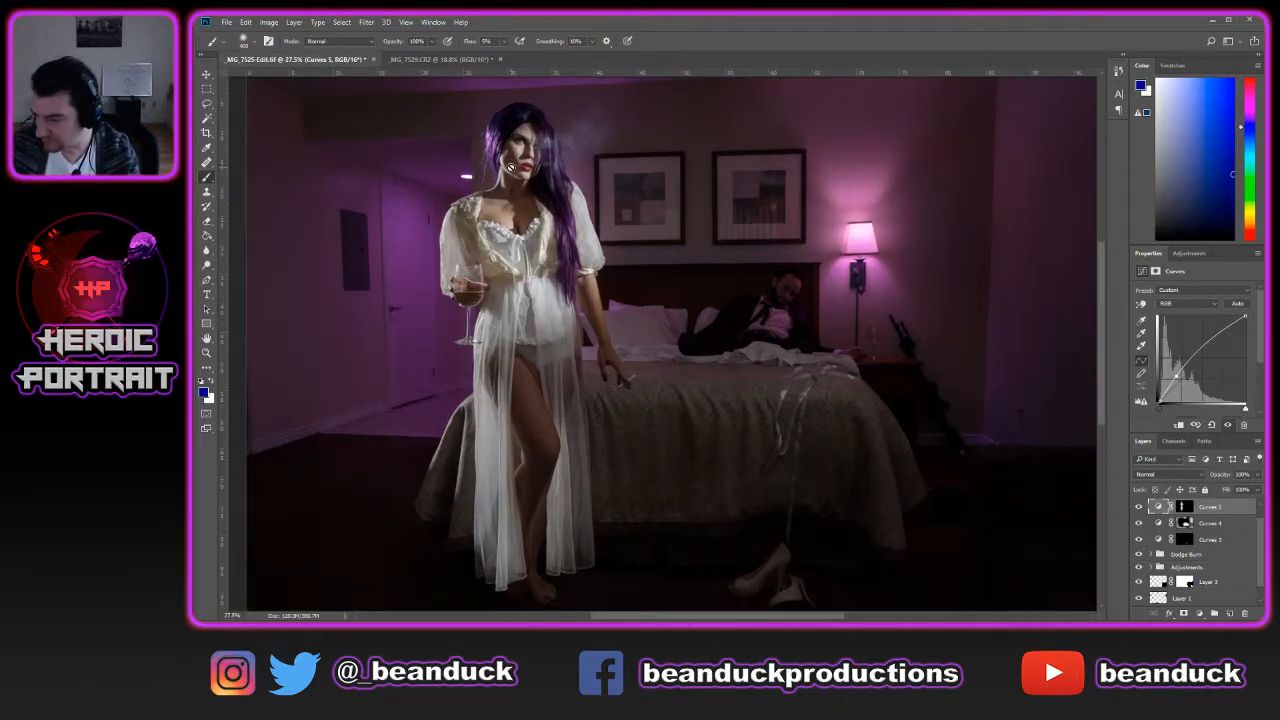
scroll(565, 240, up, 1)
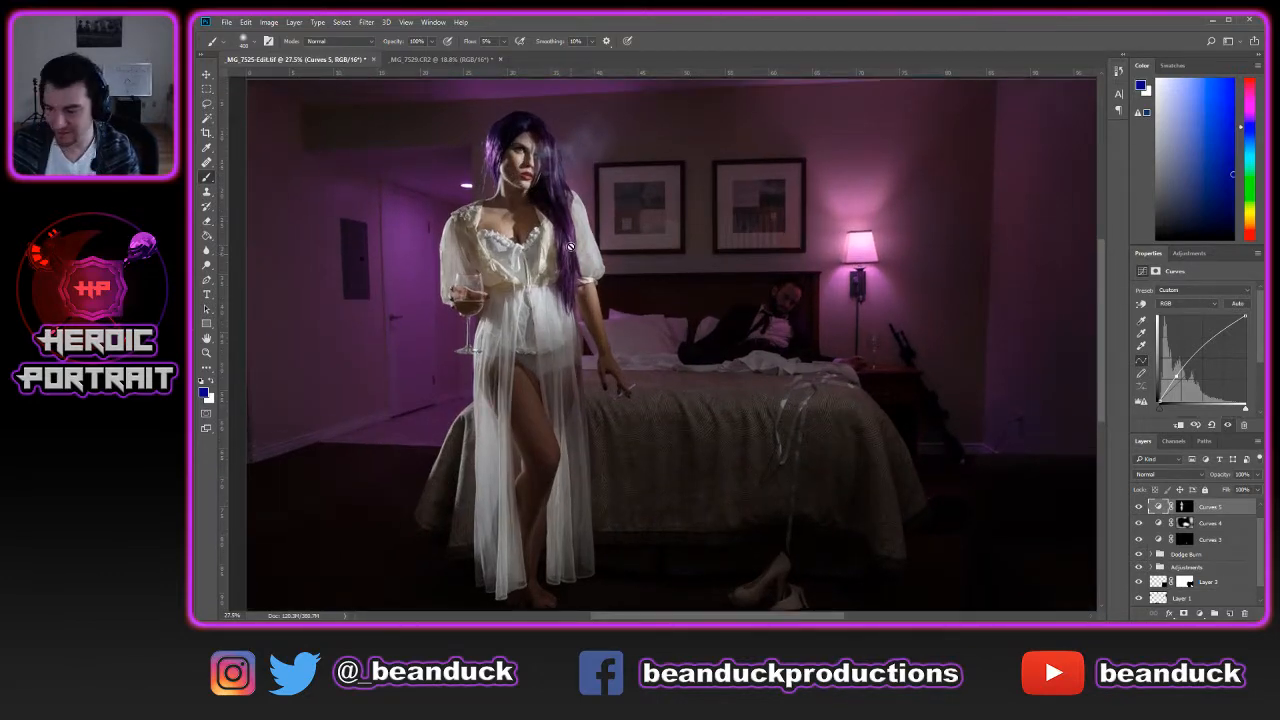
scroll(570, 246, up, 4)
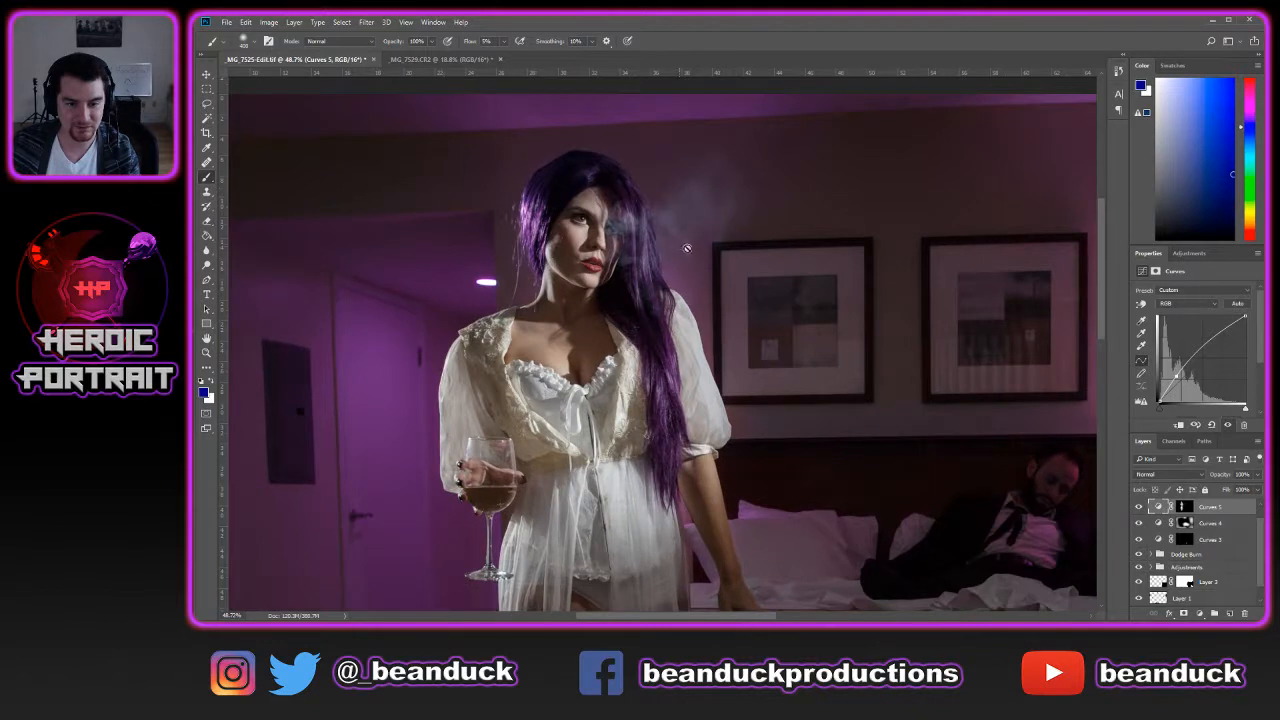
click(1140, 508)
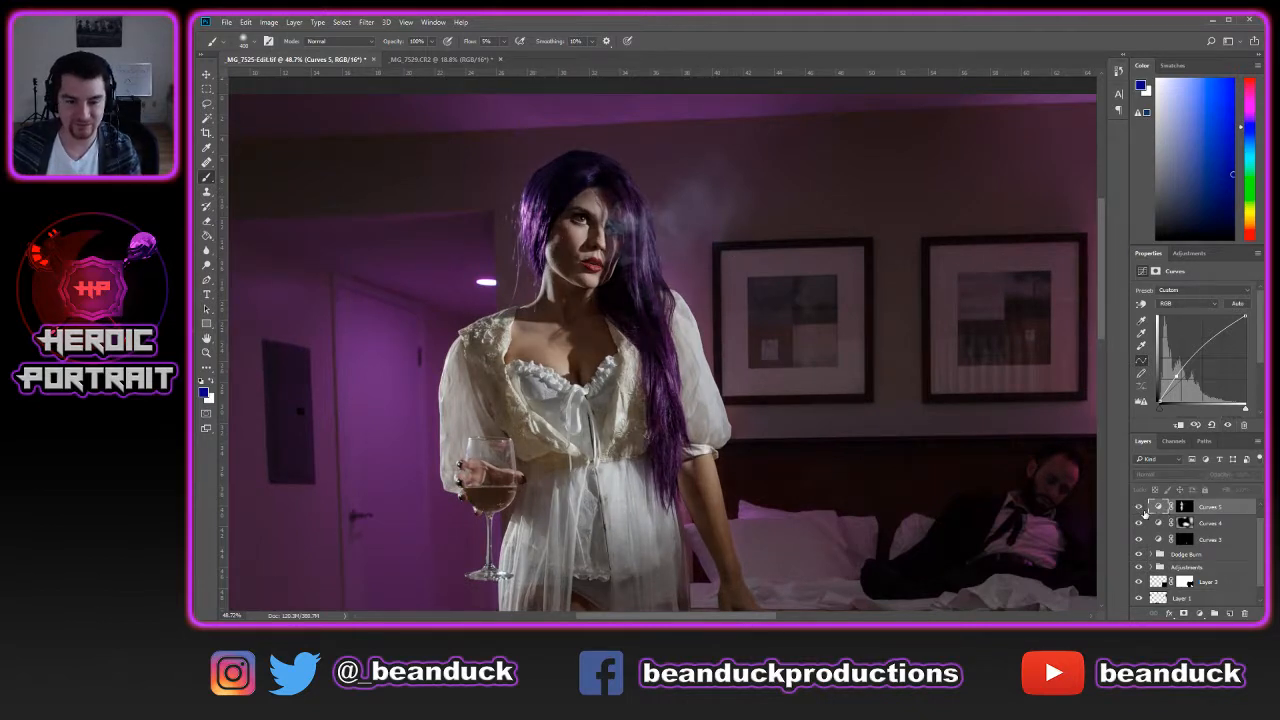
click(1140, 508)
click(1140, 508)
click(1140, 508)
click(1140, 508)
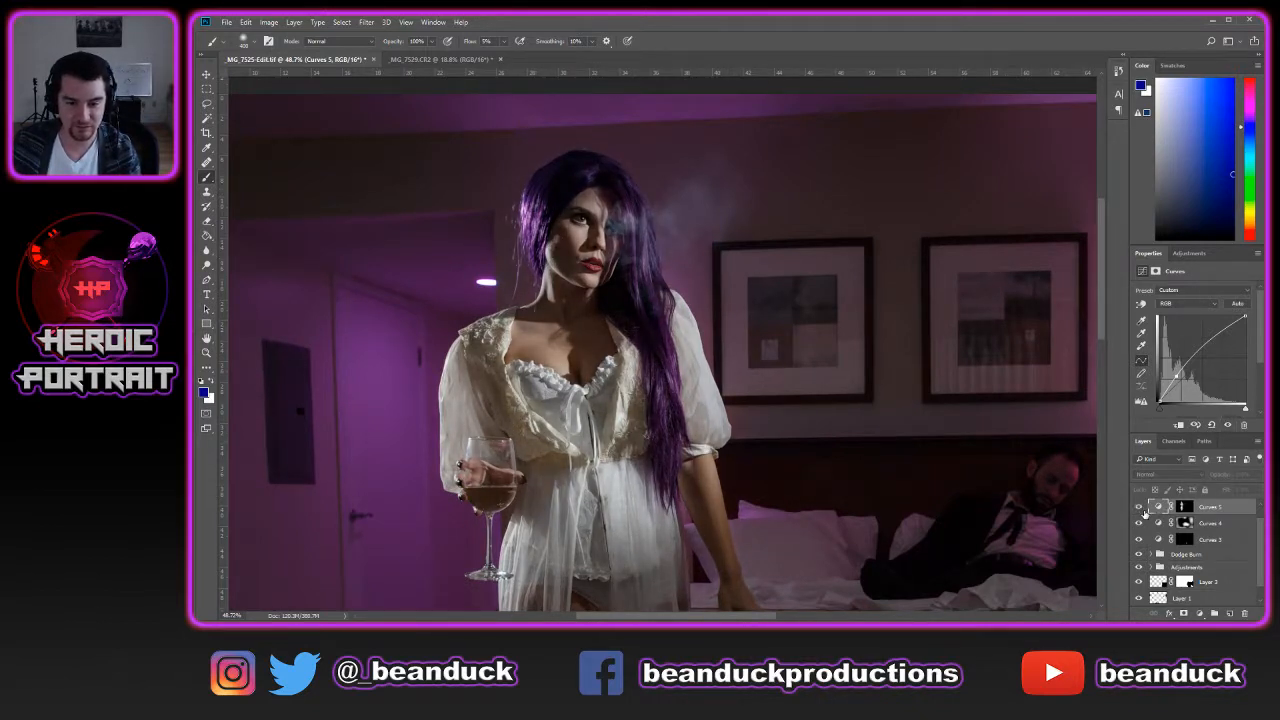
click(1140, 508)
Target the Curves 5 layer mask with a black Brush at 100% flow and shrink the brush for working along the woman's edges
click(1185, 507)
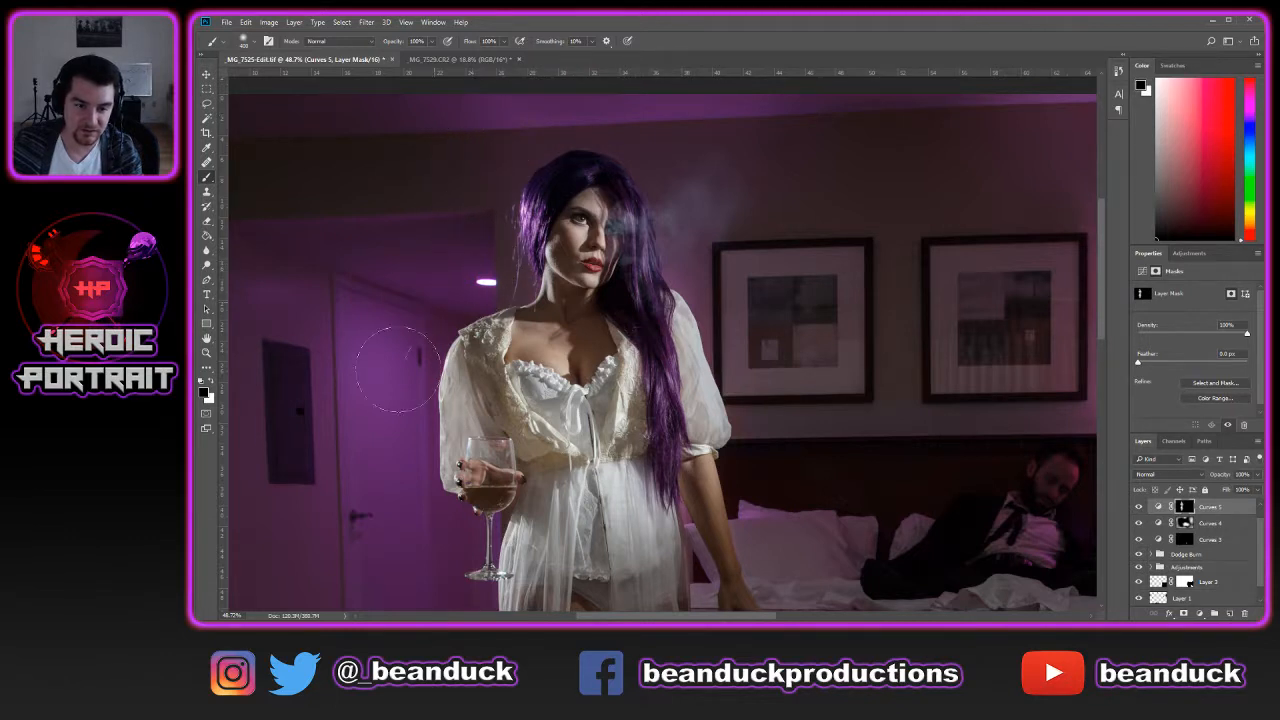
scroll(395, 388, down, 3)
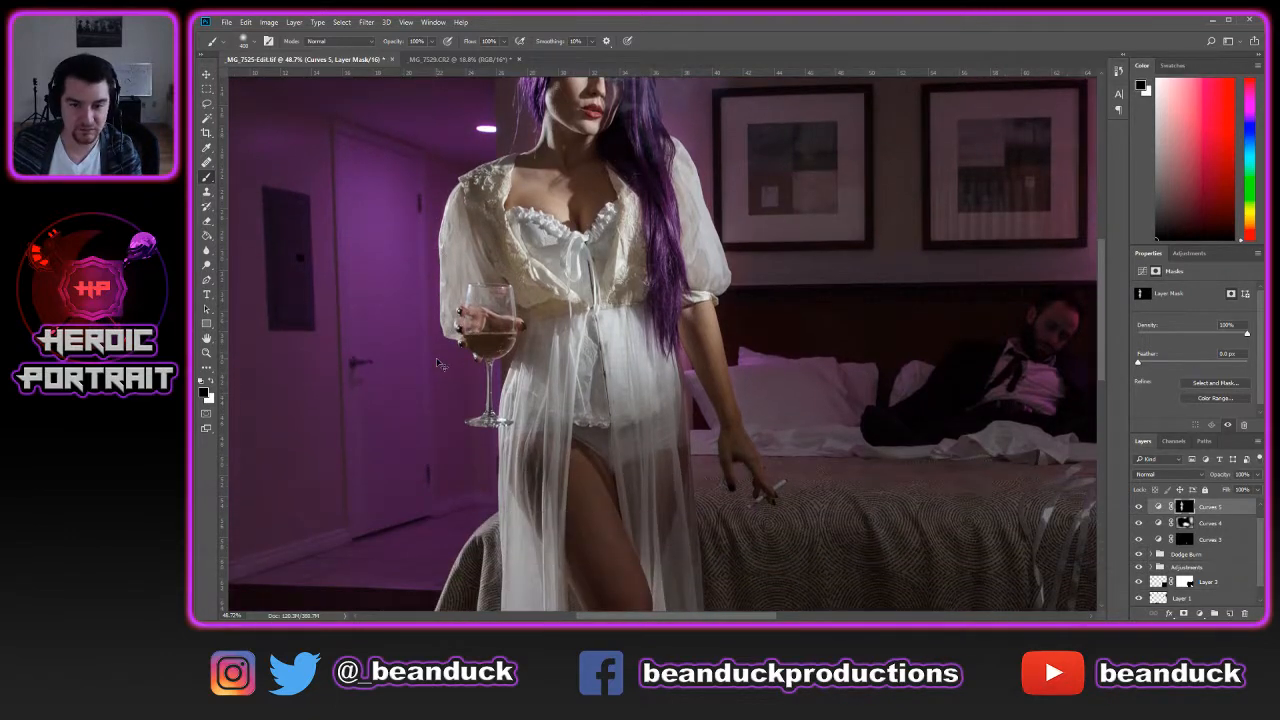
scroll(430, 360, down, 2)
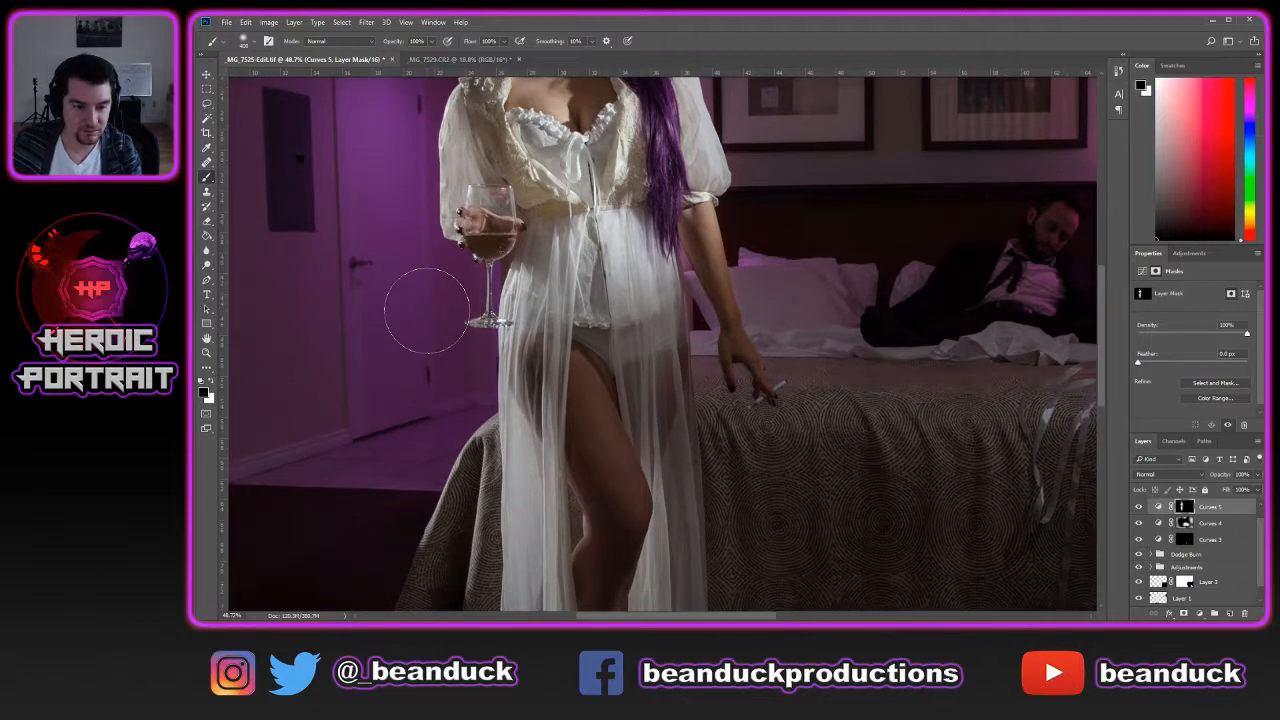
scroll(447, 483, down, 4)
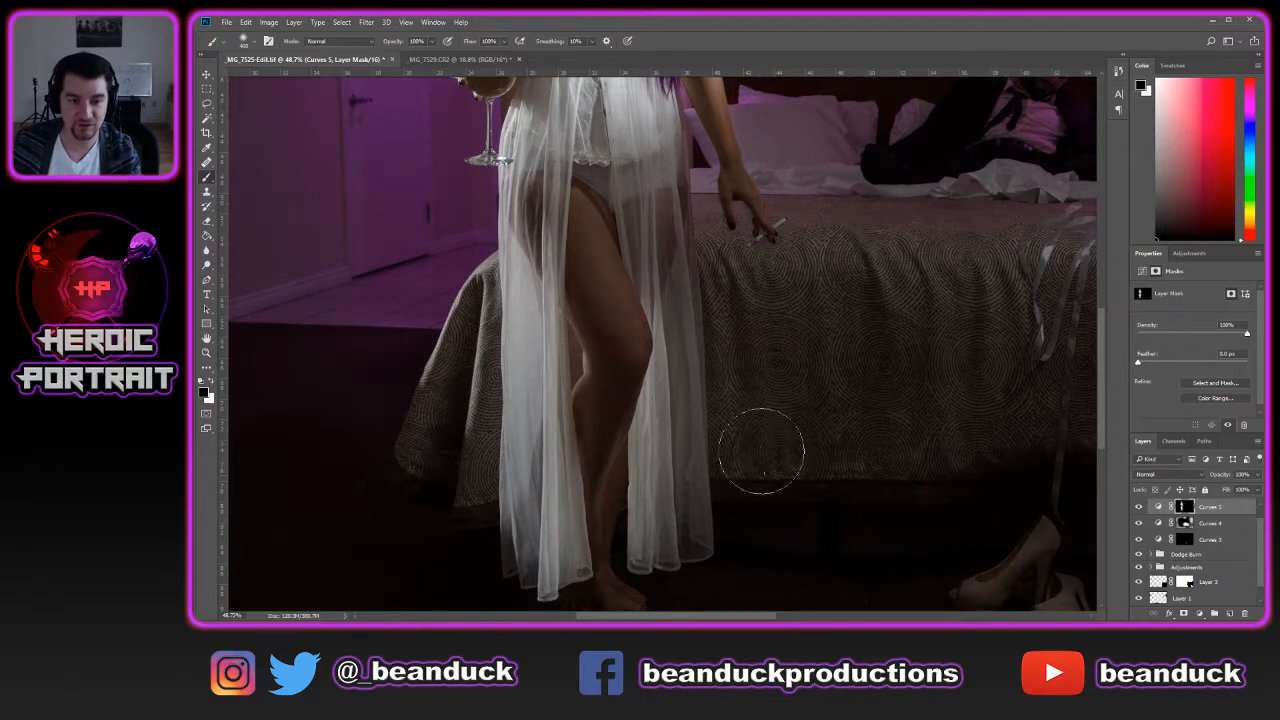
scroll(755, 310, up, 4)
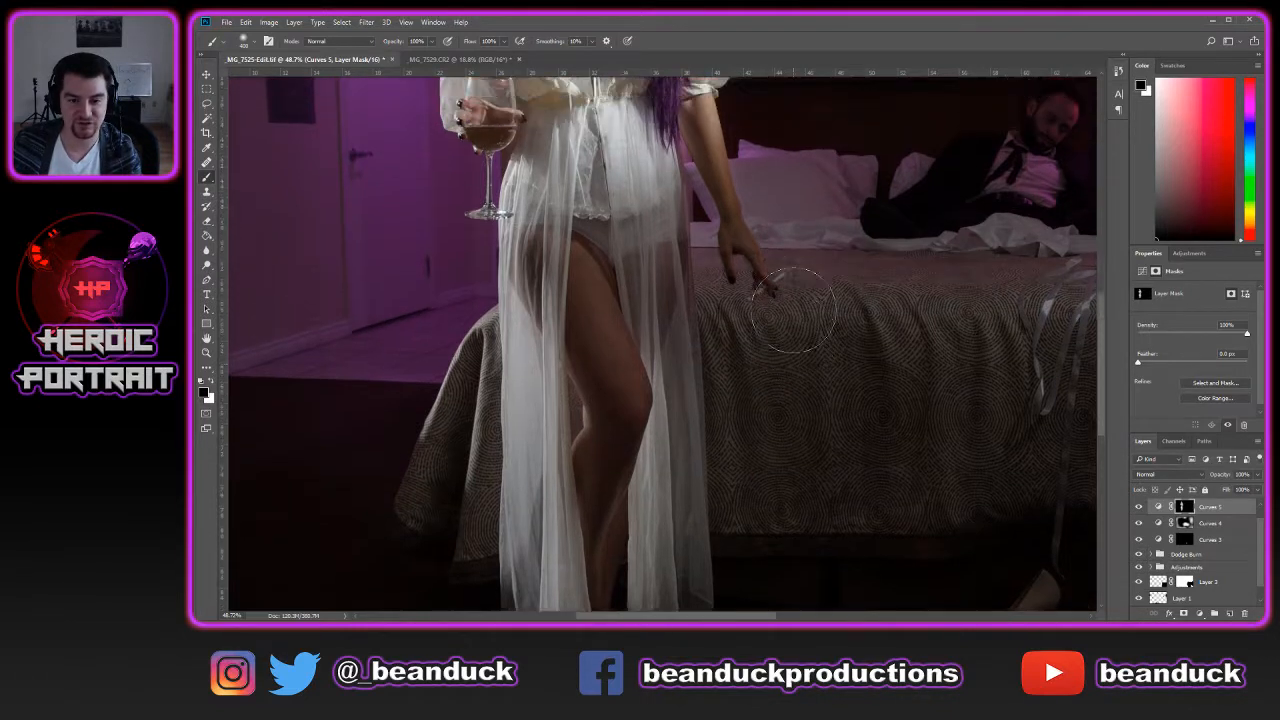
key(bracketleft)
key(bracketleft)
key(bracketleft)
key(bracketleft)
key(bracketleft)
key(bracketleft)
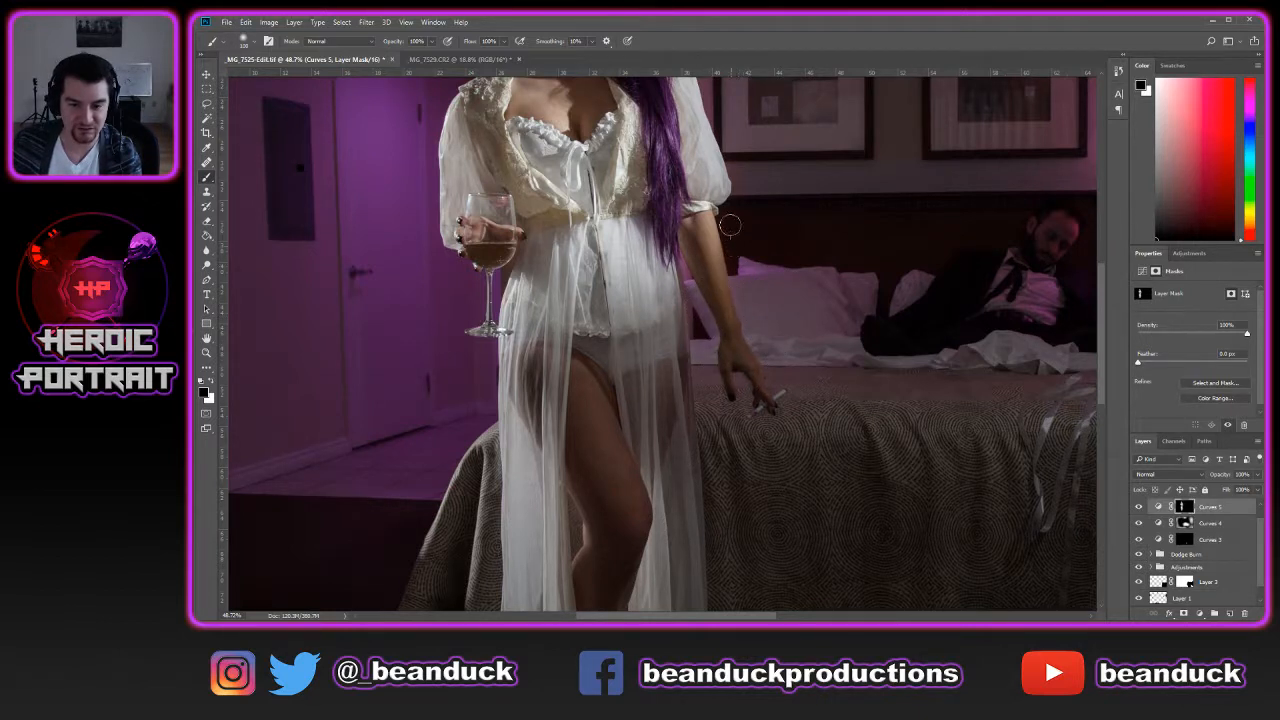
Compare the whole picture with the Curves 5 layer hidden and shown to judge the effect on the woman
key(ctrl+minus)
key(ctrl+minus)
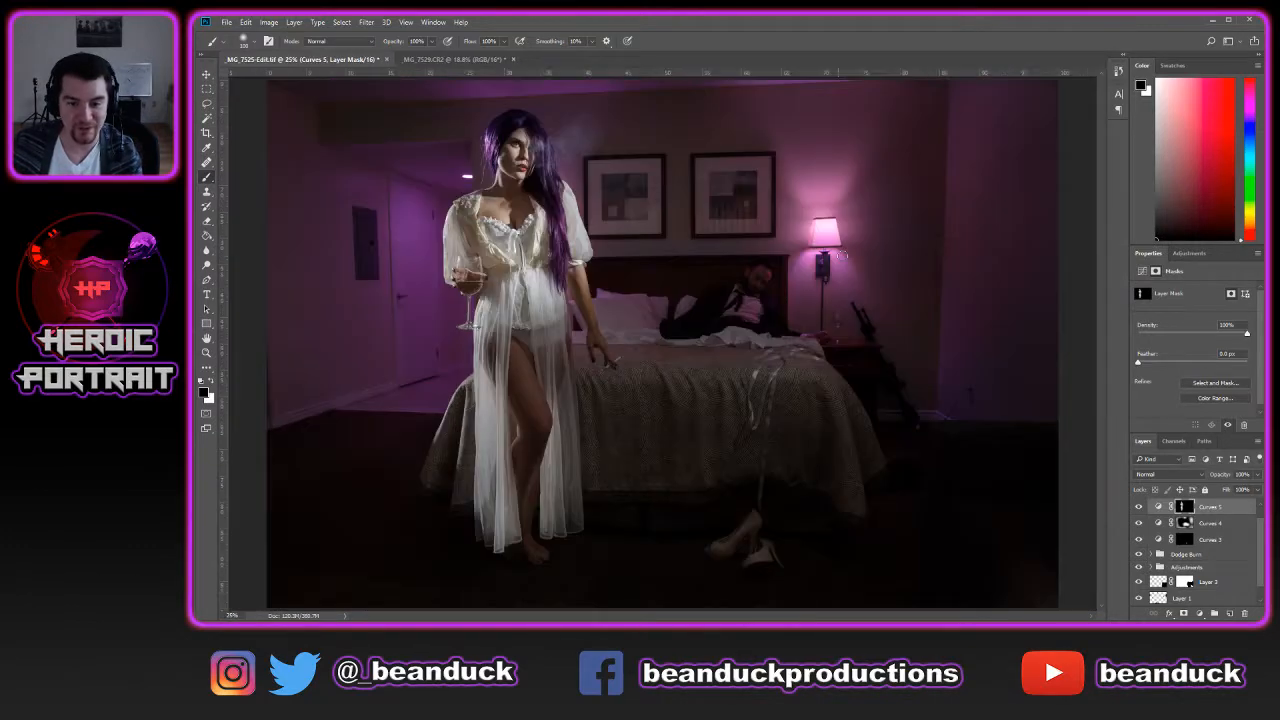
click(1137, 507)
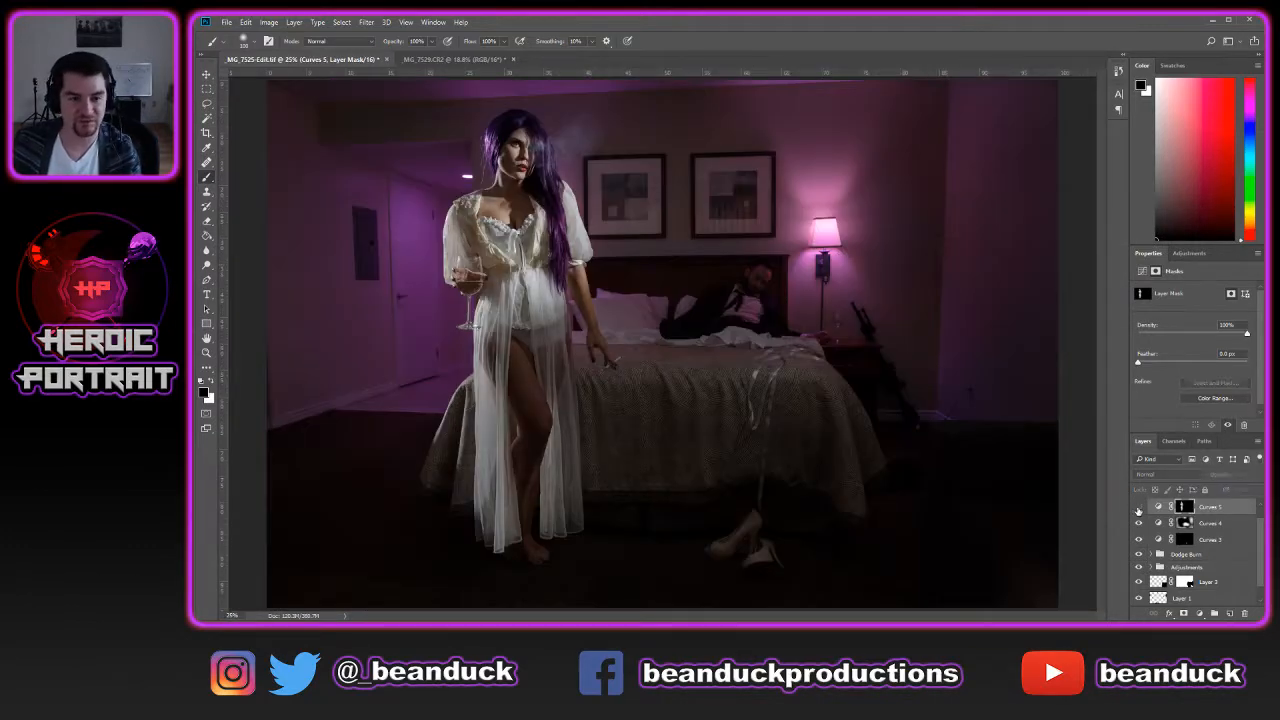
click(1138, 507)
click(1137, 507)
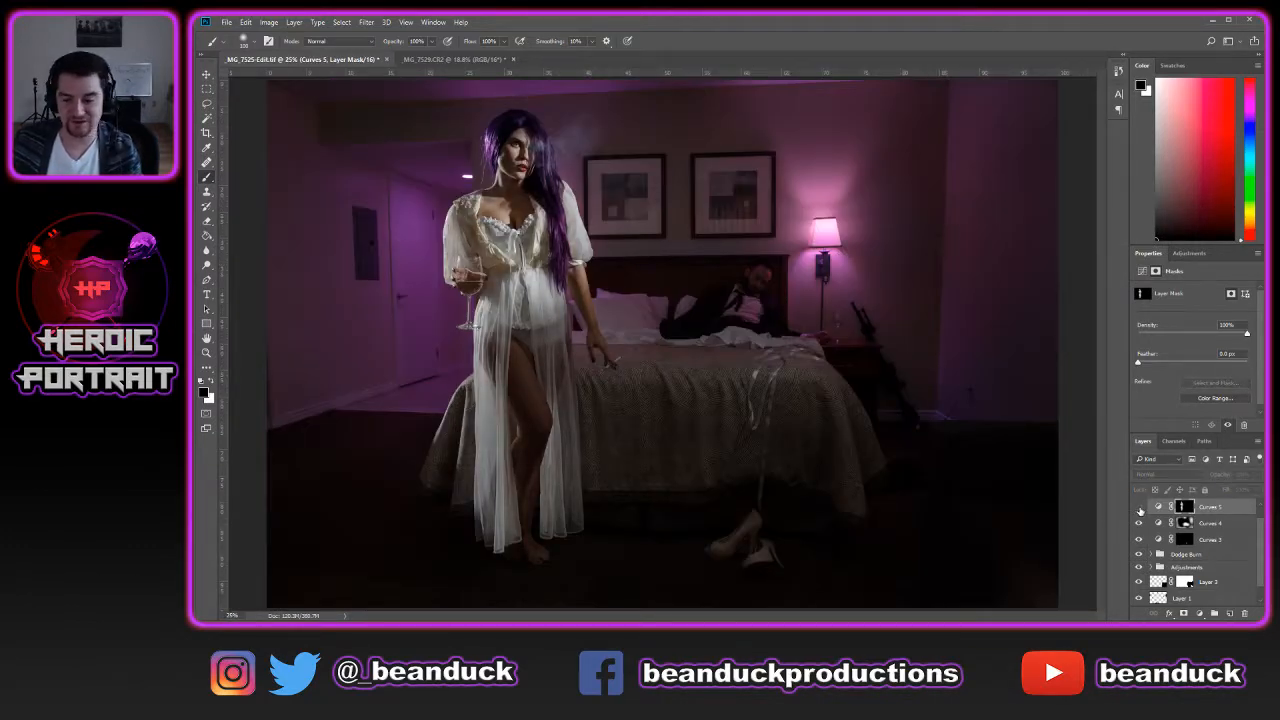
click(1138, 507)
click(1138, 507)
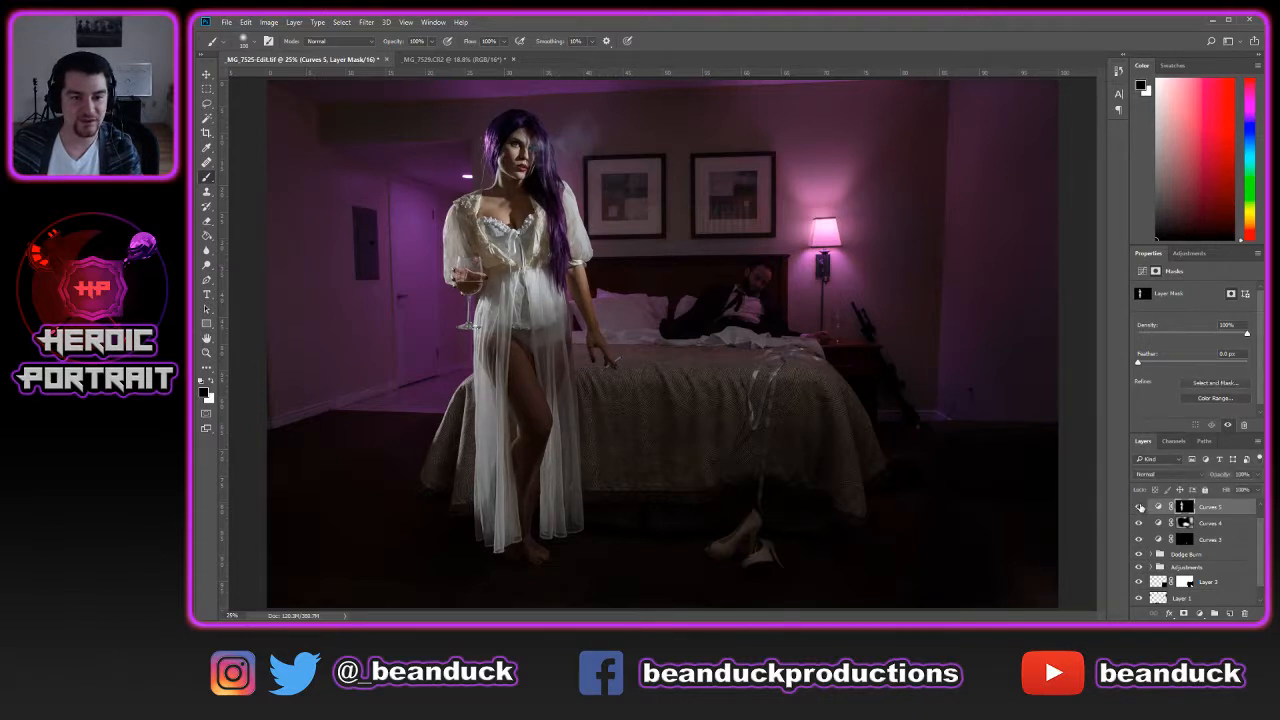
click(1138, 507)
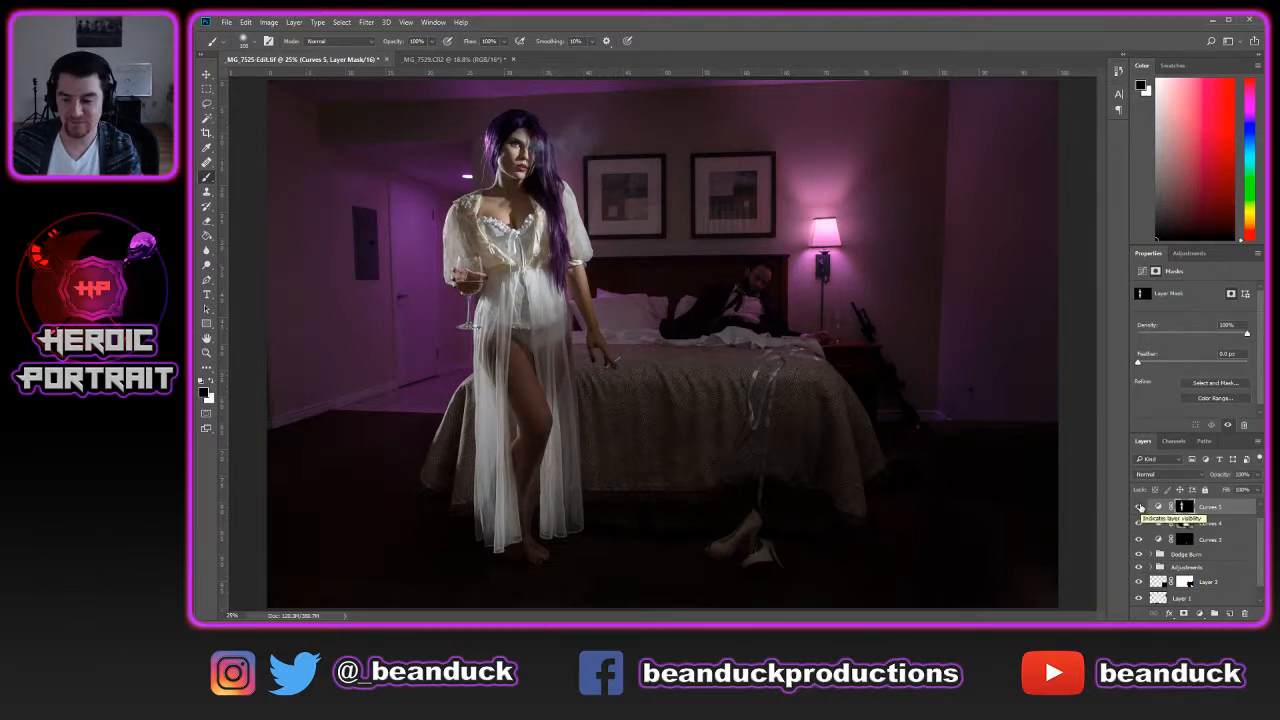
scroll(462, 178, up, 2)
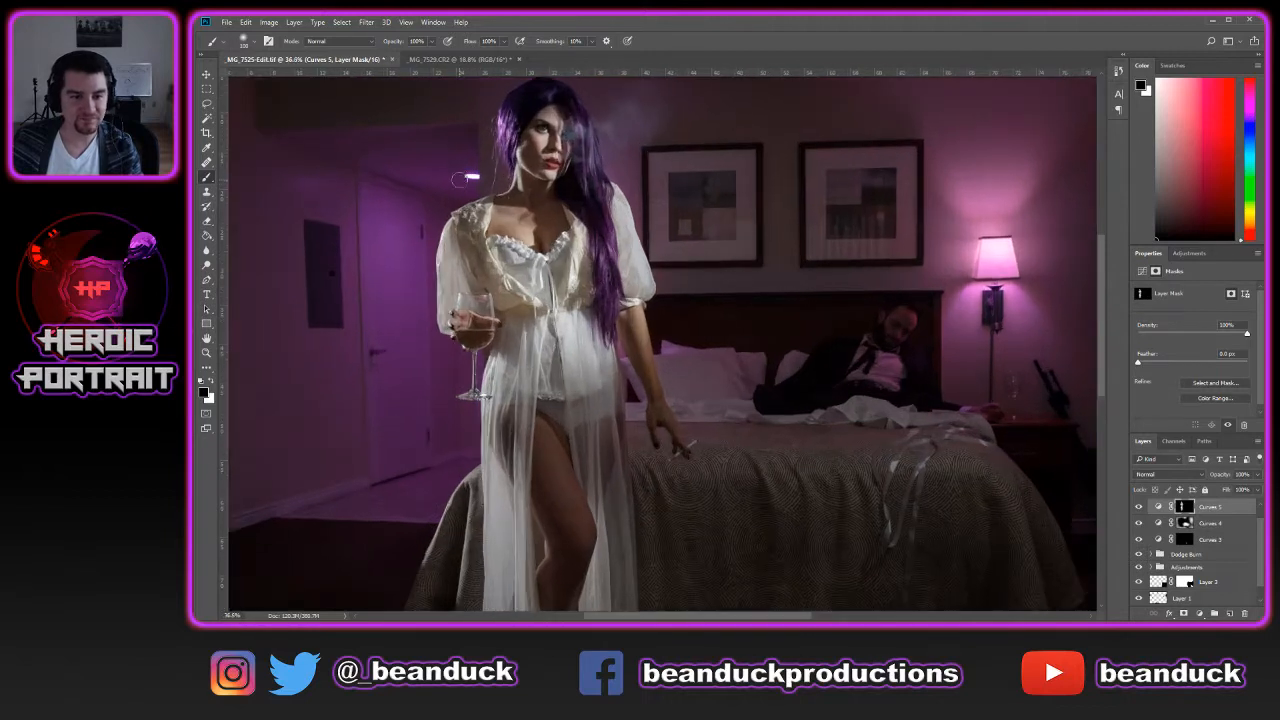
Save the document and recheck the Curves 5 effect by hiding and showing the layer
key(ctrl+s)
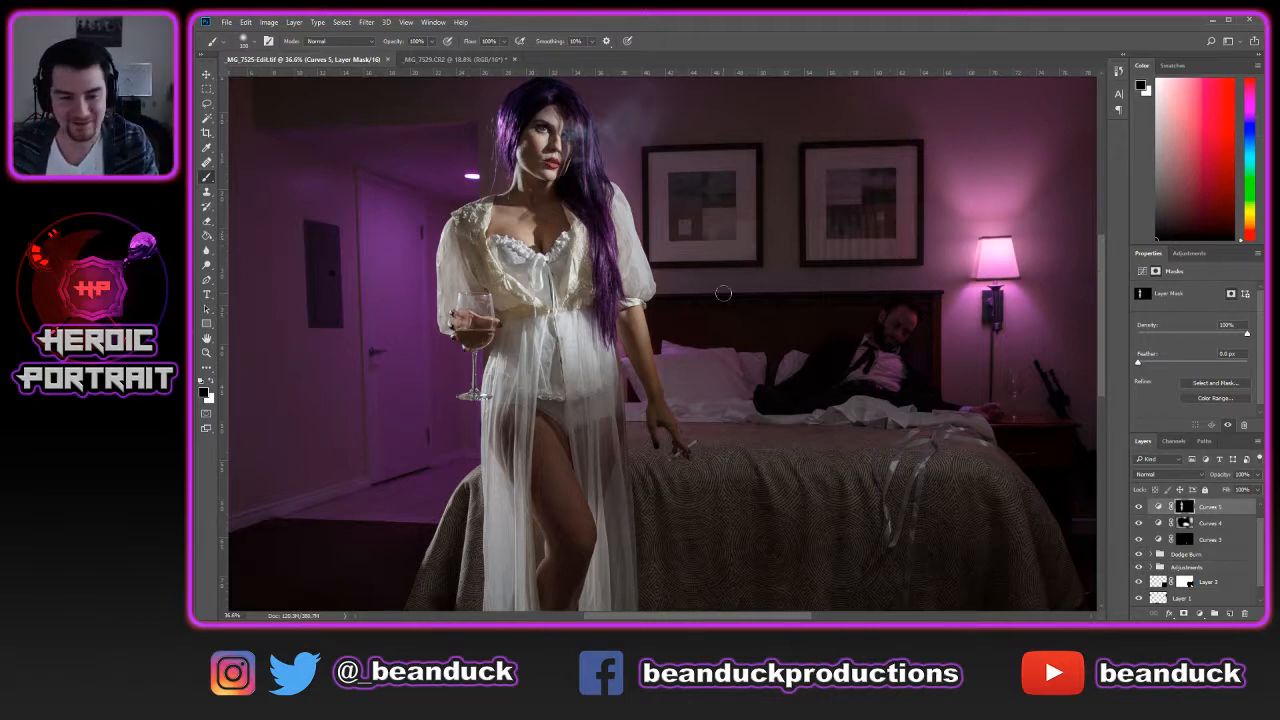
scroll(723, 293, up, 2)
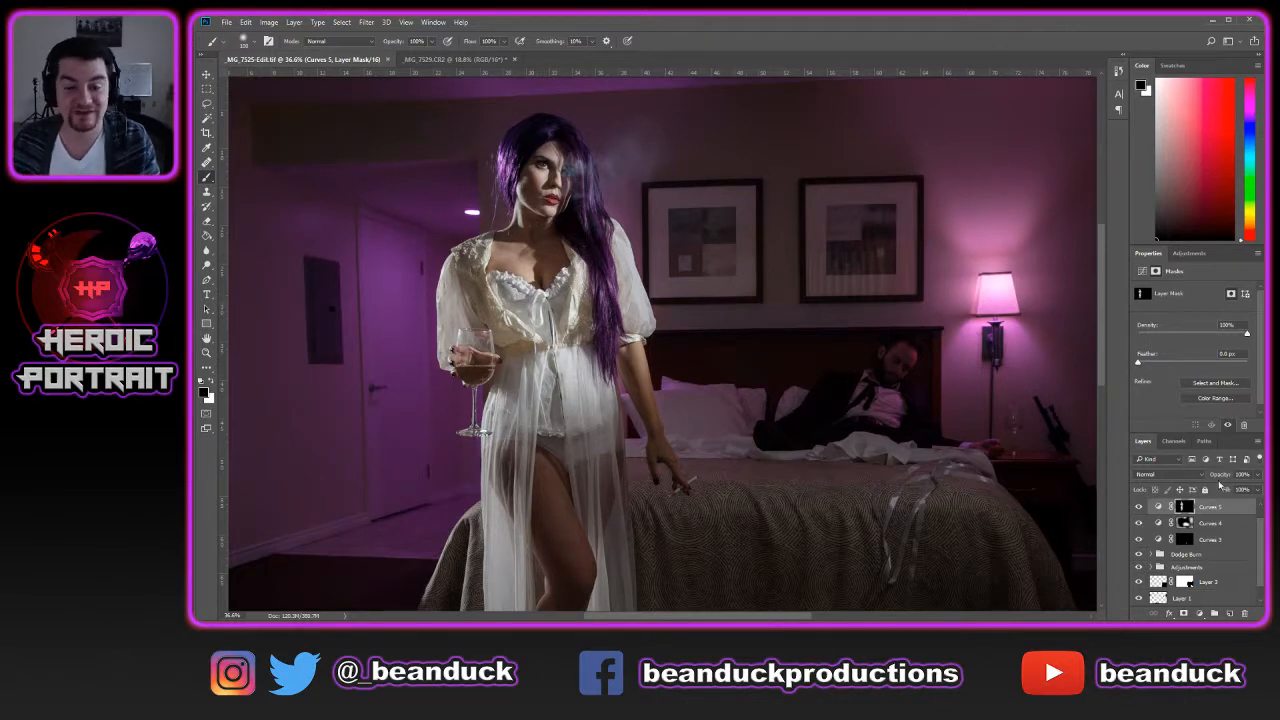
click(1138, 508)
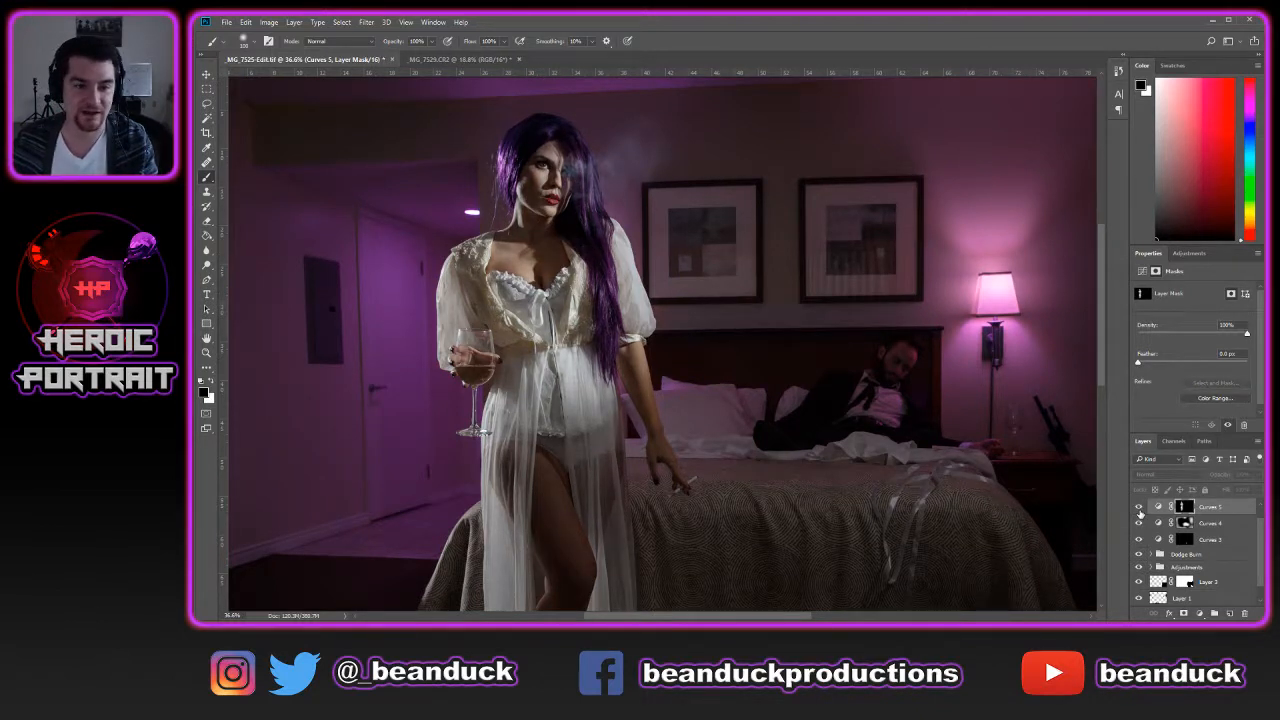
click(1138, 508)
click(1140, 508)
click(1138, 508)
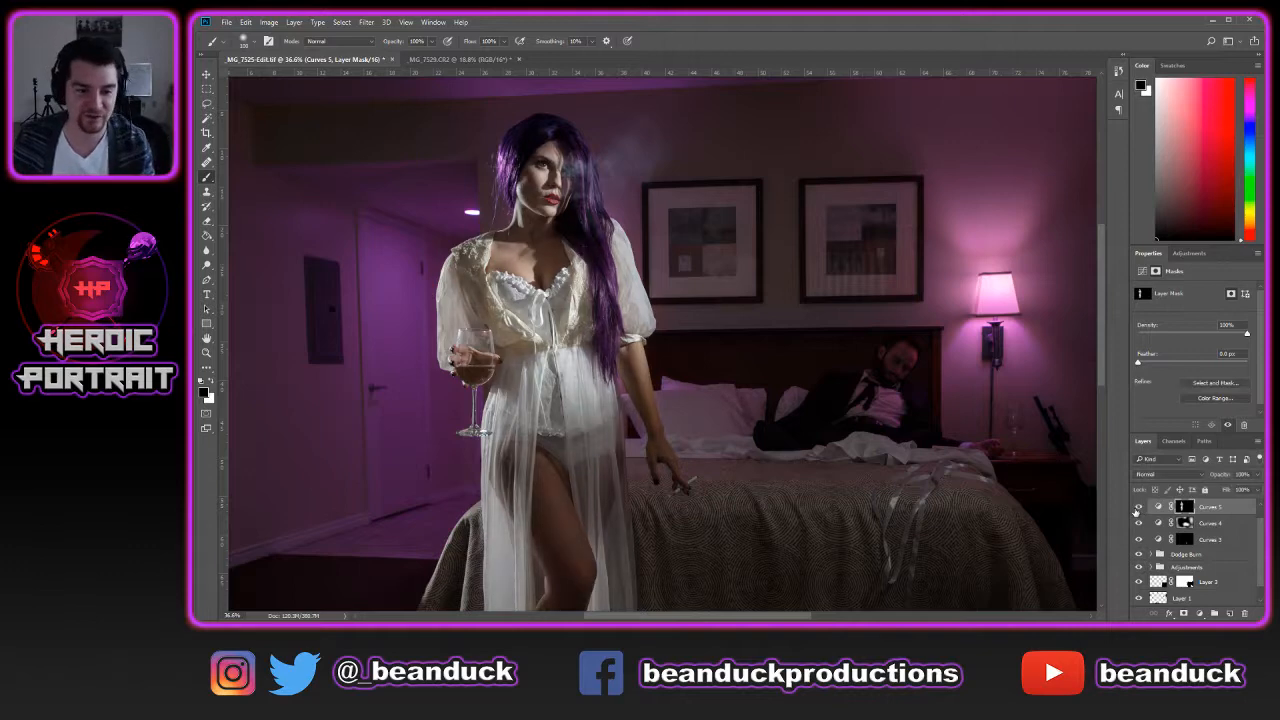
In the Blend If options of Curves 5, split the Underlying Layer black point to about 0 / 80 and apply it
double_click(1236, 510)
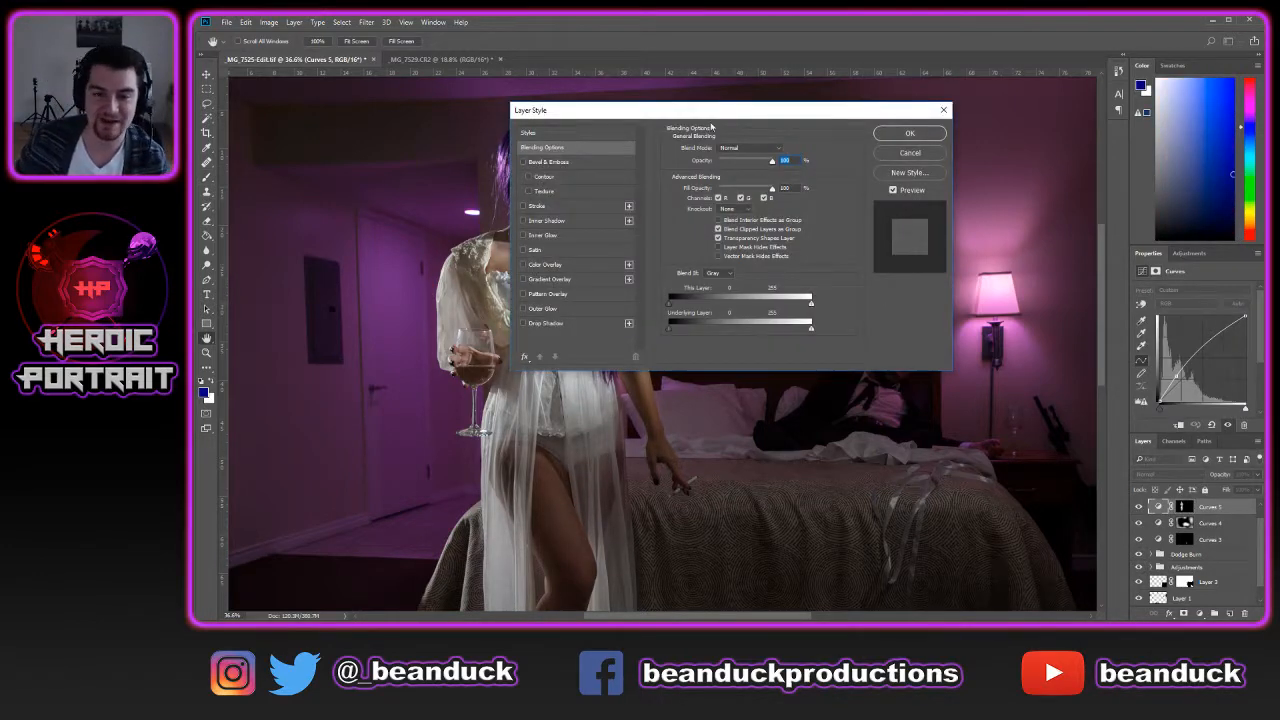
drag(724, 116, 998, 90)
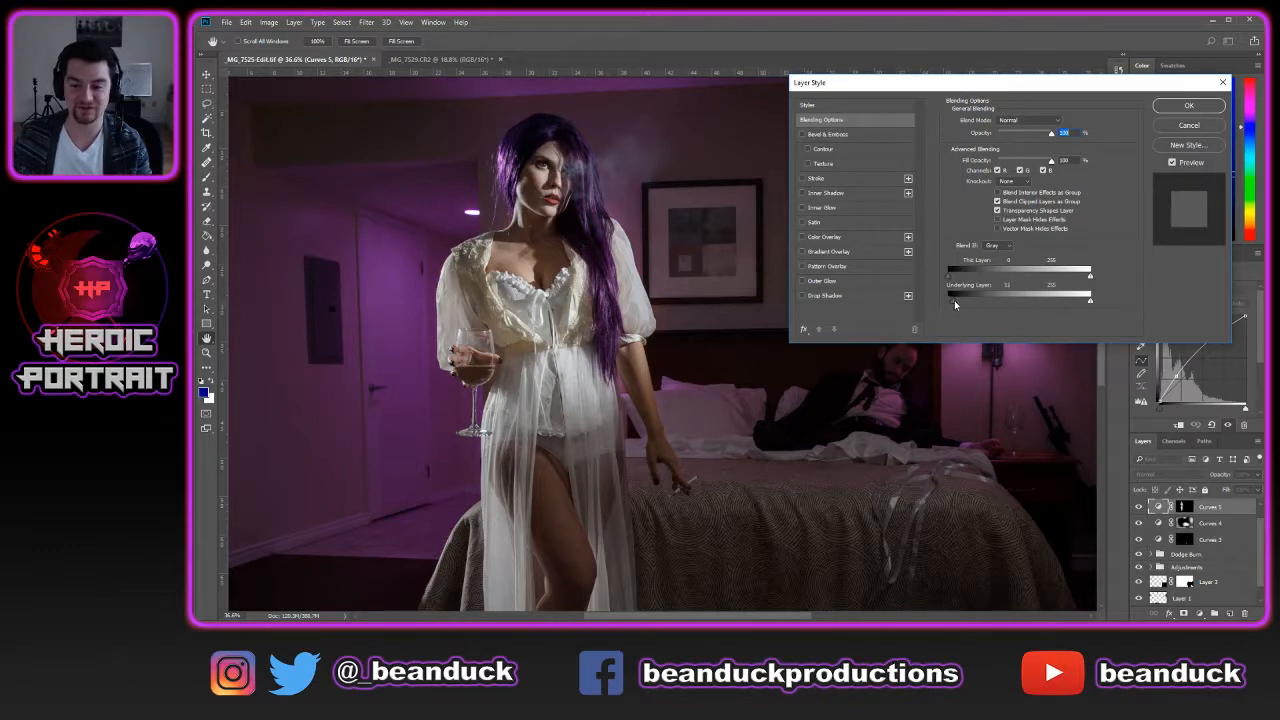
mouse_move(954, 300)
mouse_down()
mouse_move(1060, 302)
mouse_move(957, 306)
mouse_up()
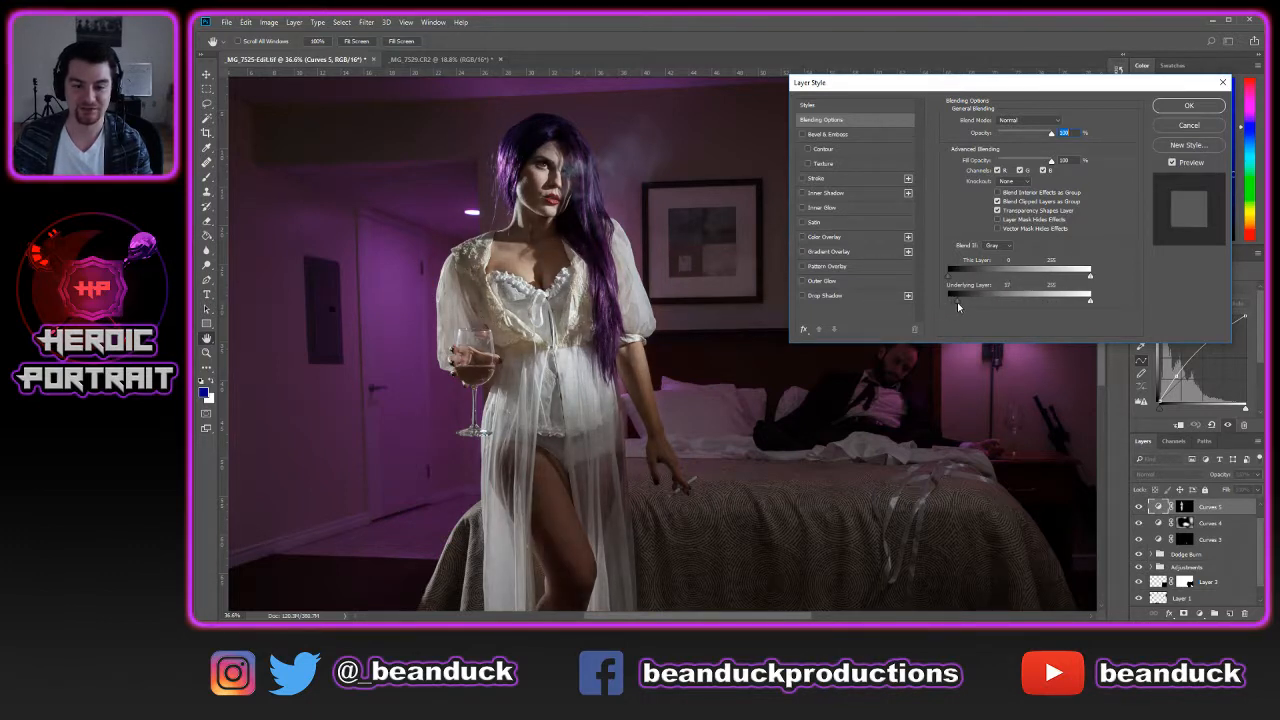
key(alt)
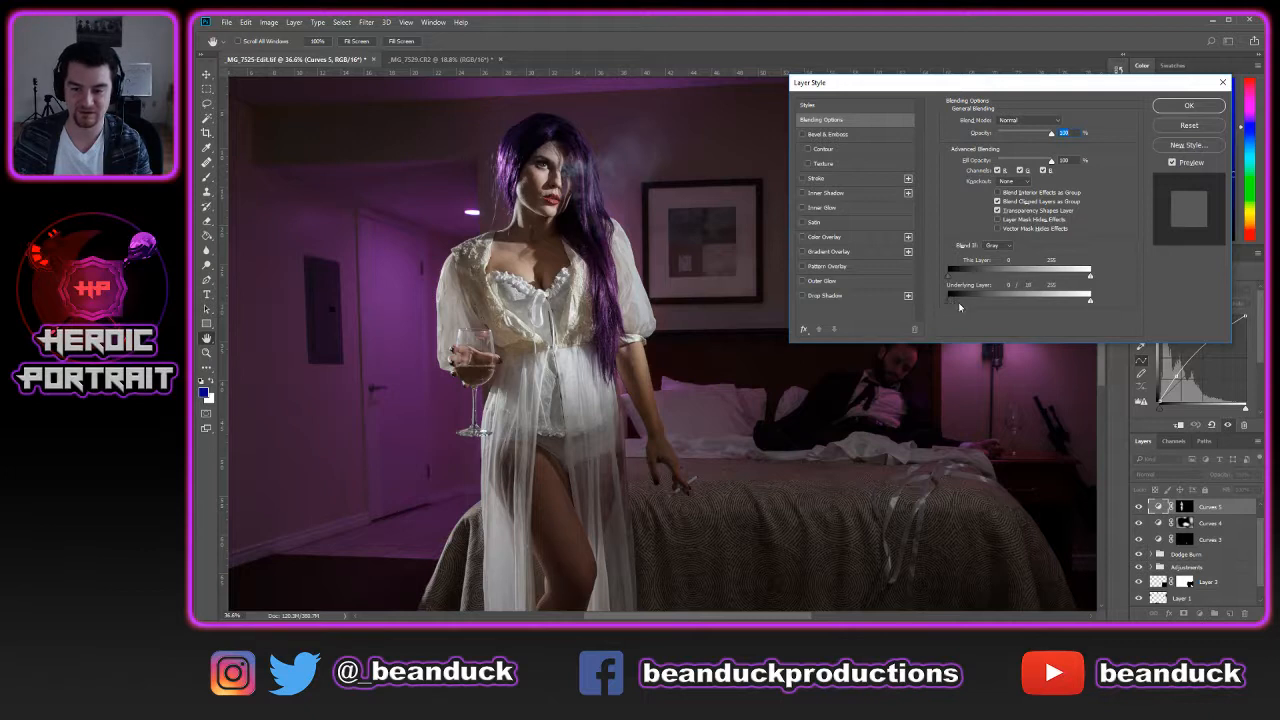
drag(959, 307, 991, 310)
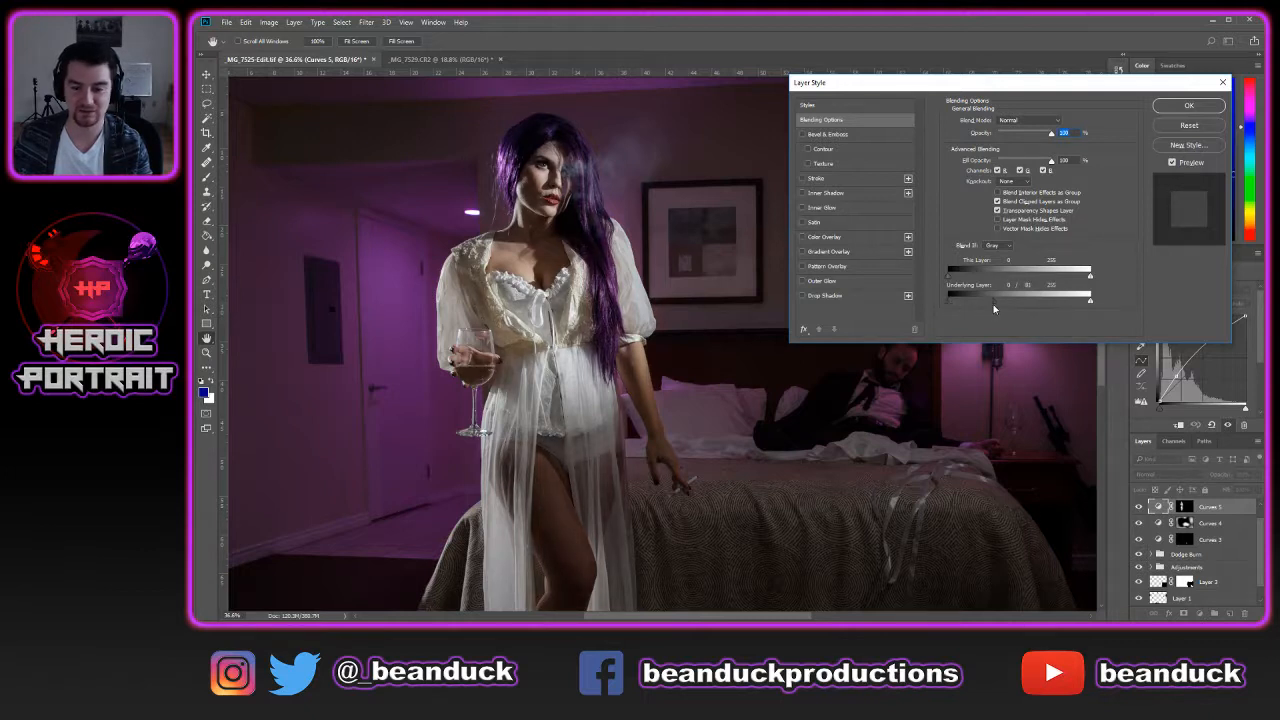
click(1184, 106)
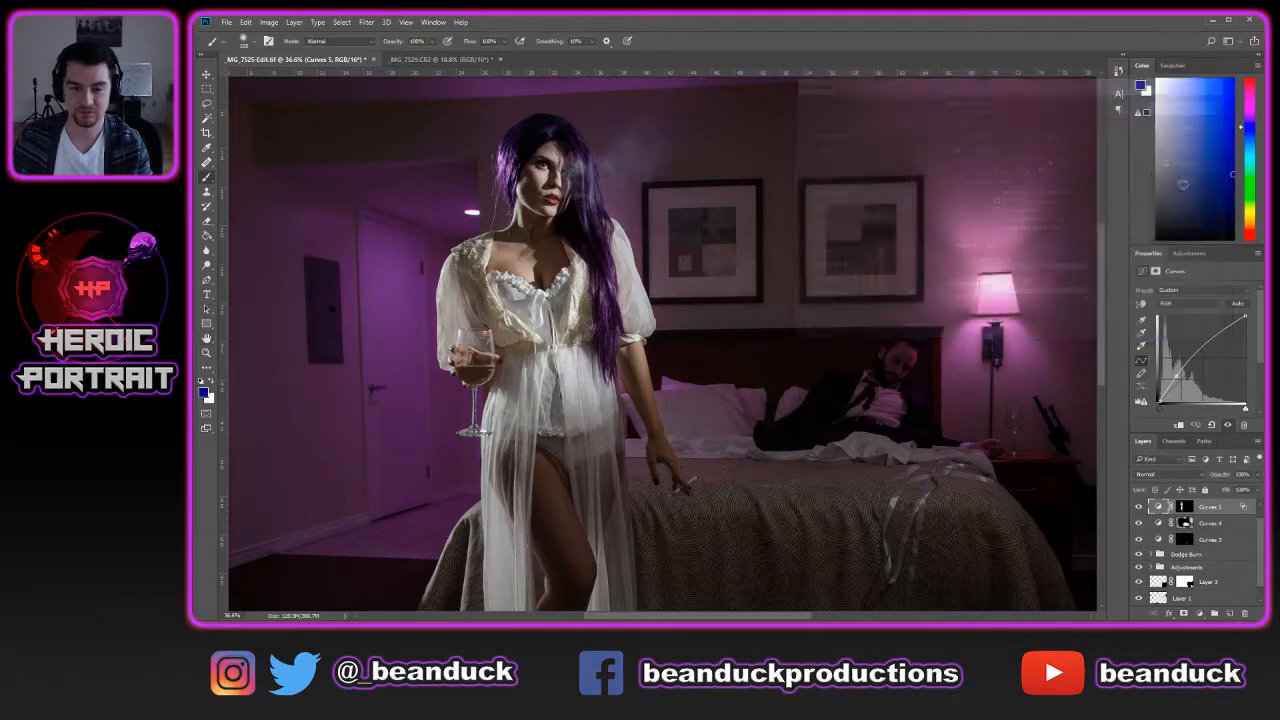
Collapse the side panels to labels and dock the Layers panel group as its own full-height column beside them
double_click(1128, 500)
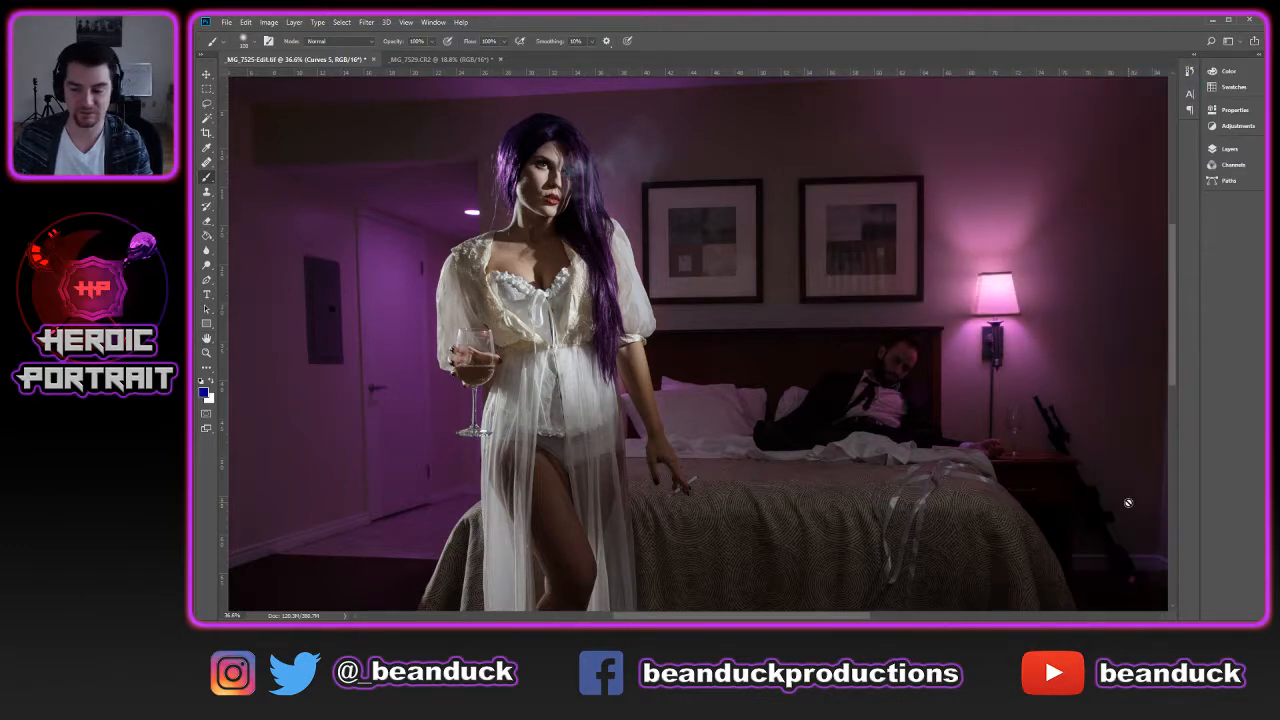
click(1224, 148)
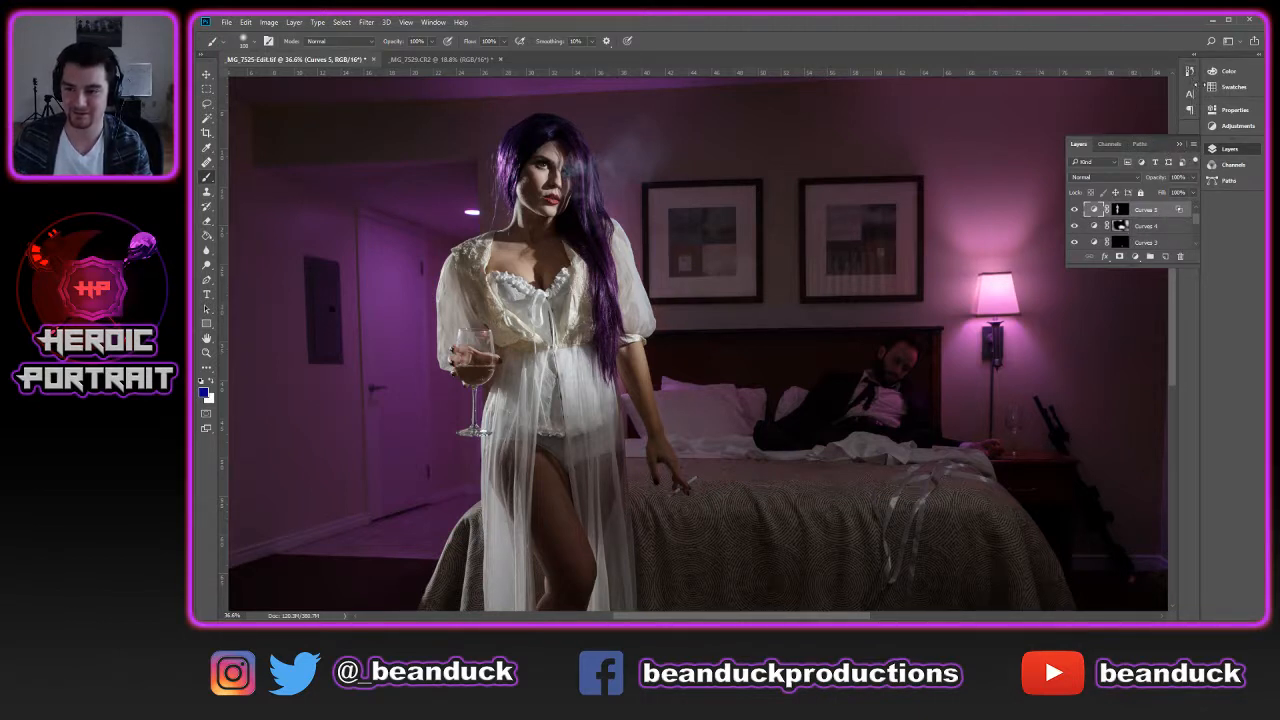
click(1235, 126)
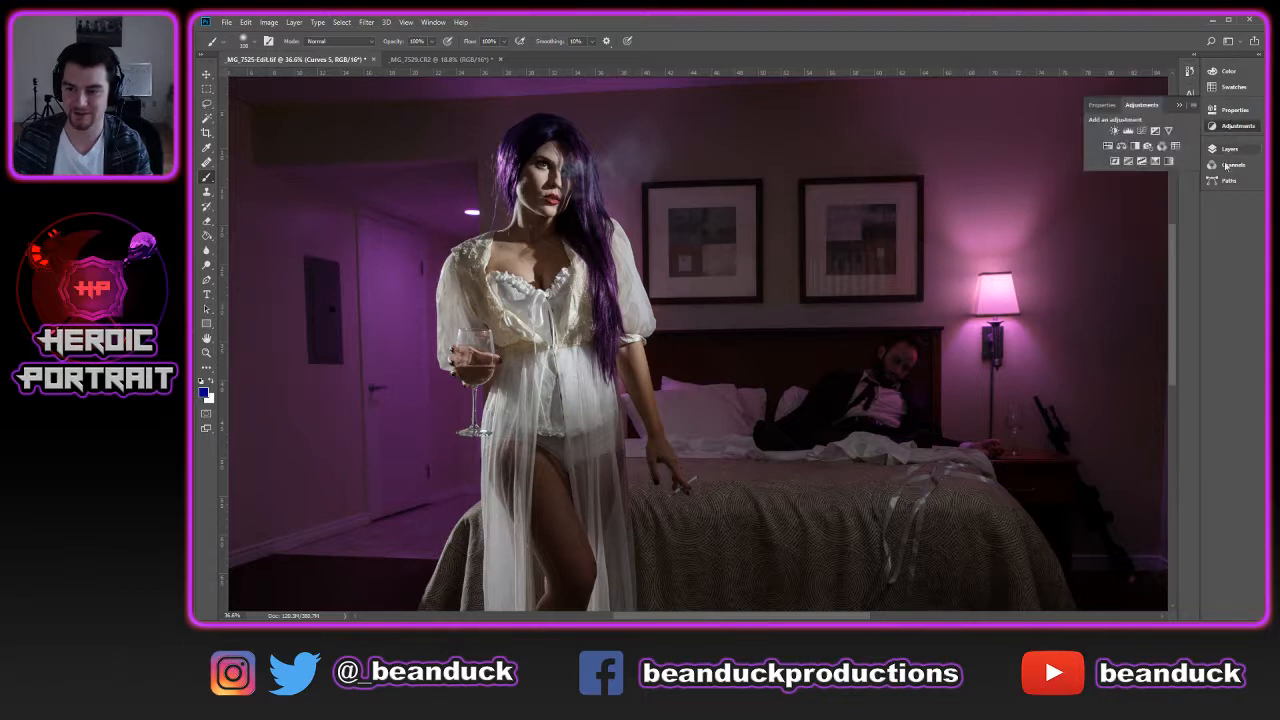
click(1232, 153)
drag(1171, 149, 1200, 292)
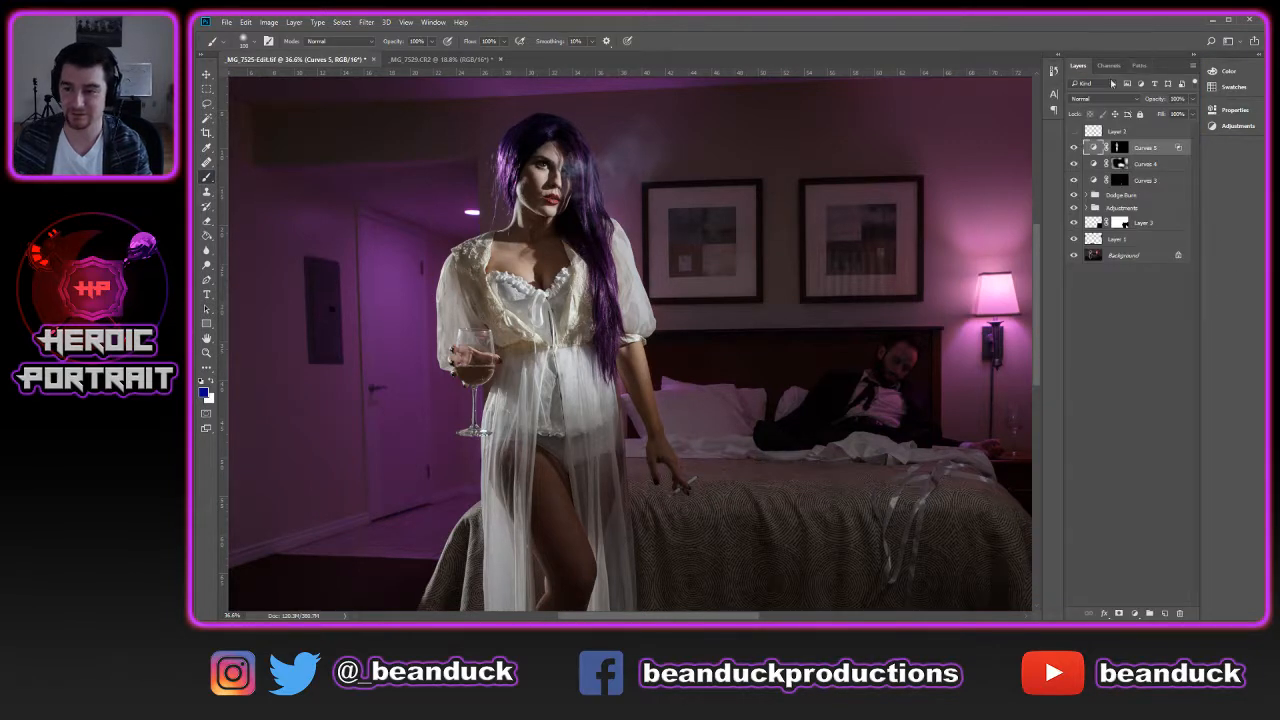
scroll(1017, 289, down, 3)
scroll(1040, 272, up, 2)
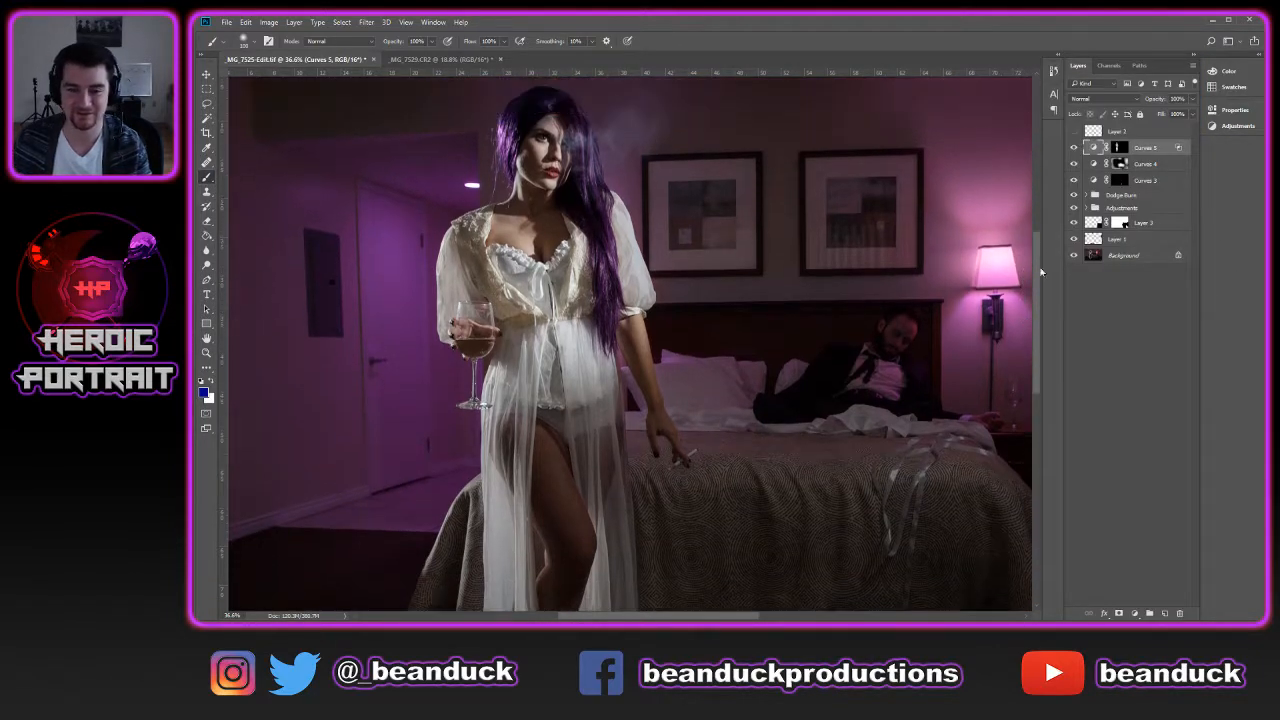
Float the docked panel group over the canvas and compare the picture with the Curves 5 layer hidden and shown
drag(1110, 55, 1135, 105)
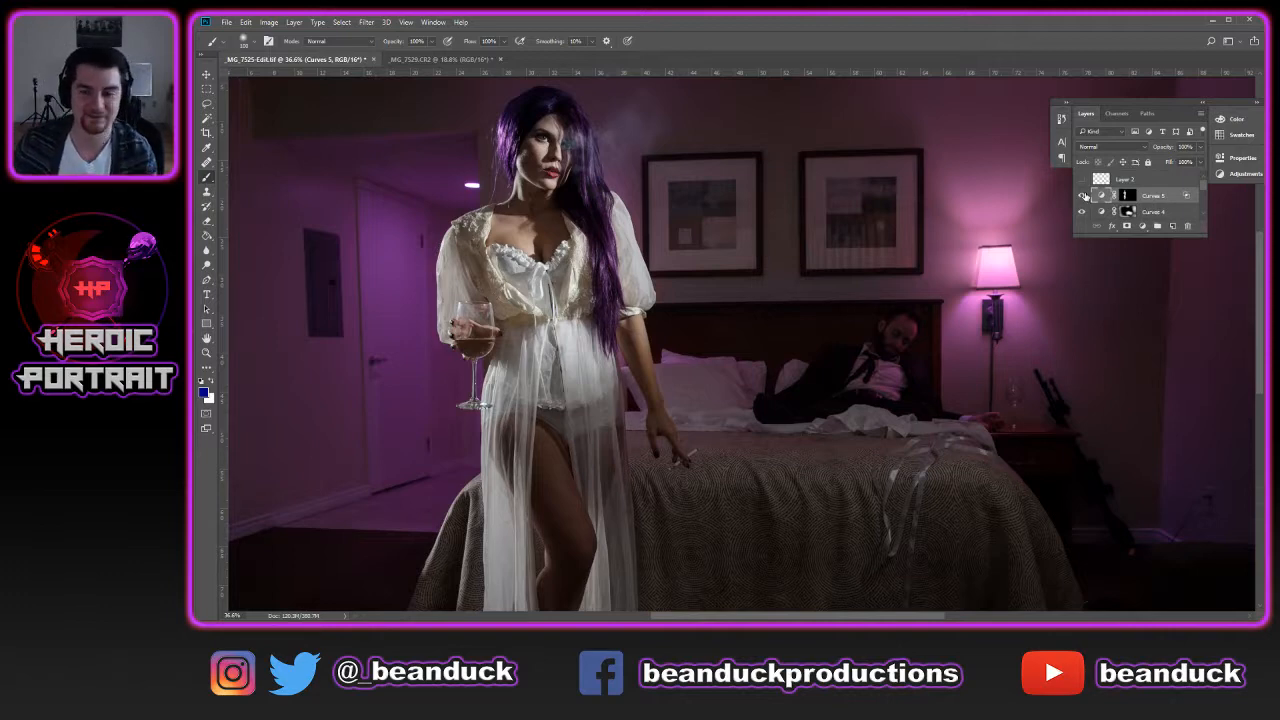
click(1082, 195)
click(1082, 195)
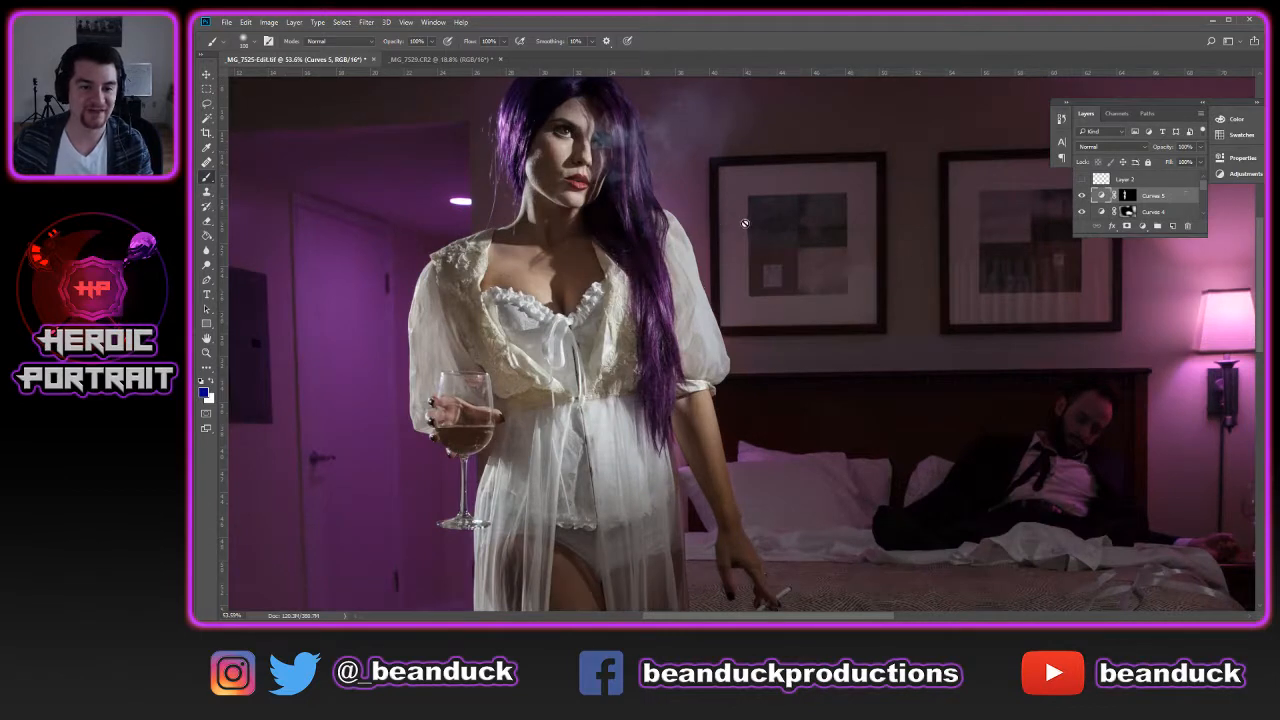
scroll(850, 265, up, 2)
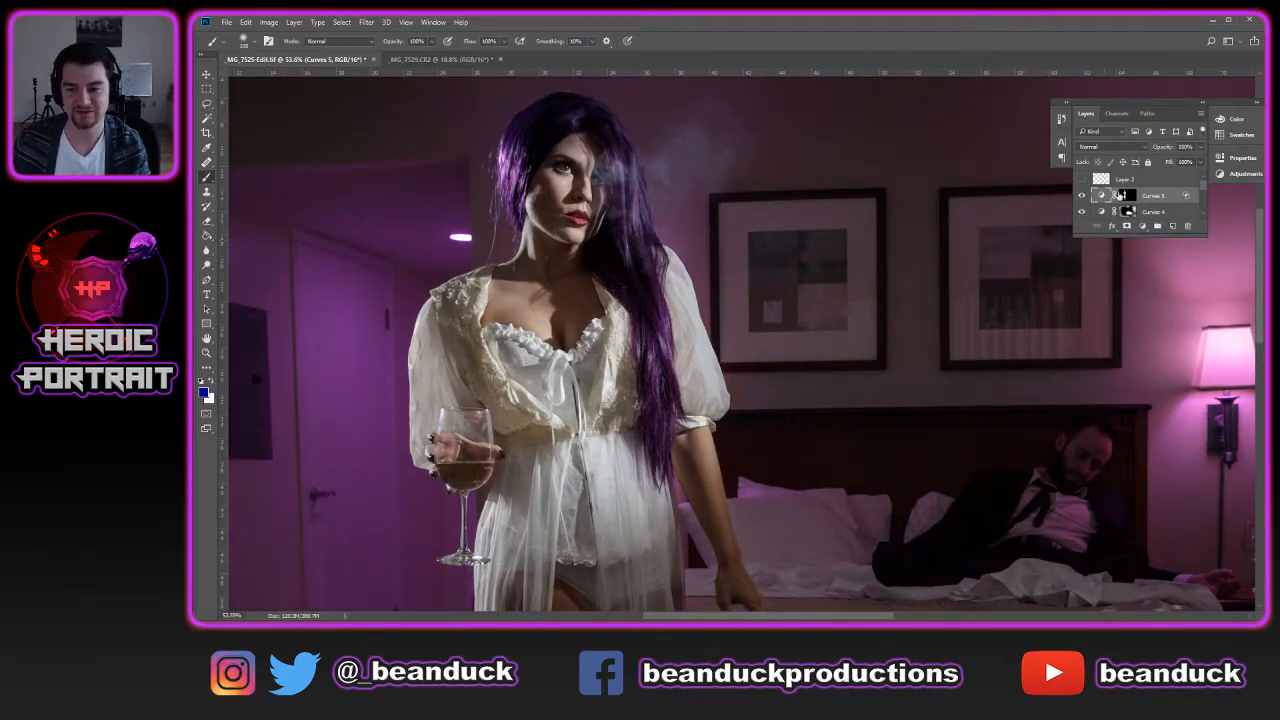
click(1082, 196)
click(1083, 197)
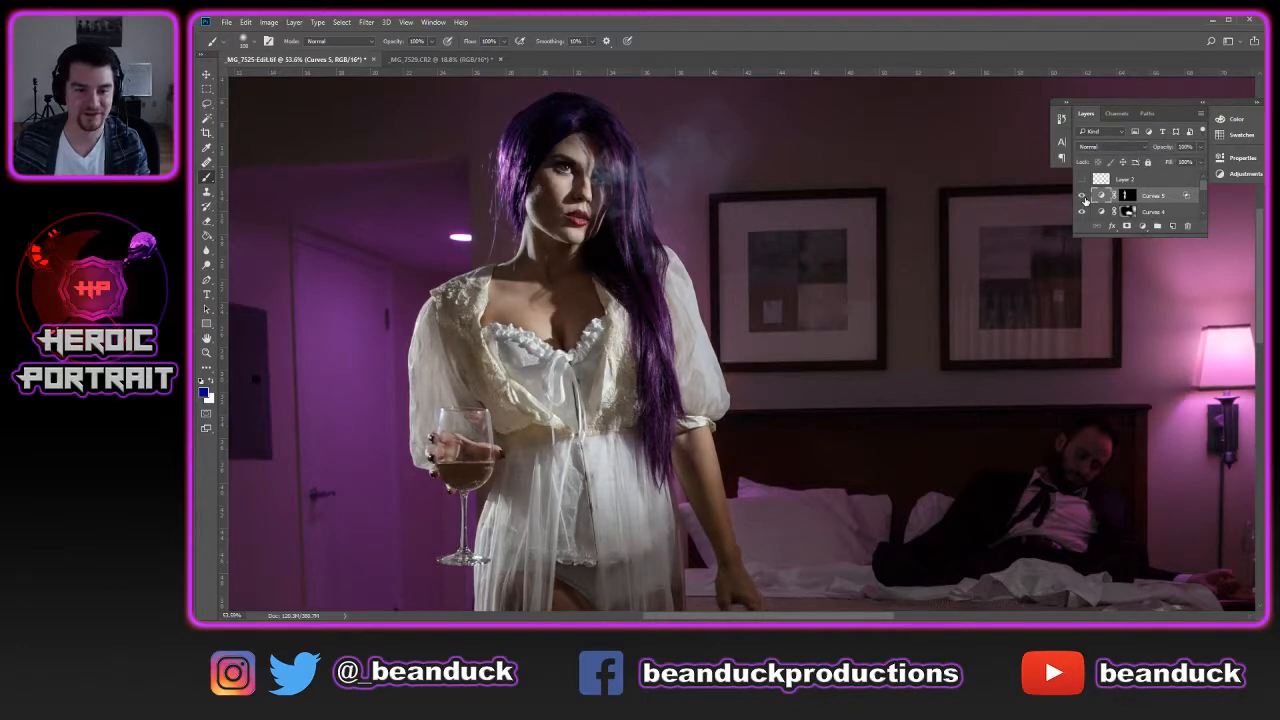
click(1083, 197)
click(1083, 197)
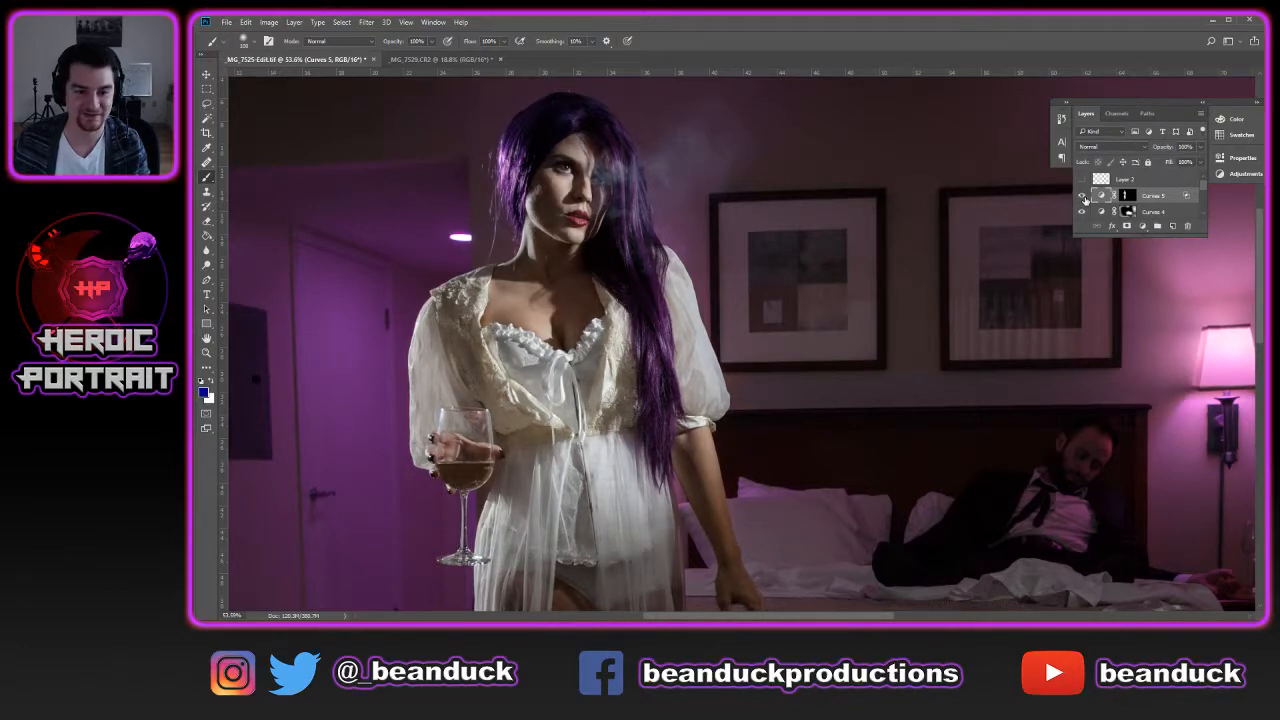
click(1084, 198)
Examine the woman's face and chest up close with the Curves 5 layer repeatedly hidden and shown
scroll(545, 220, up, 4)
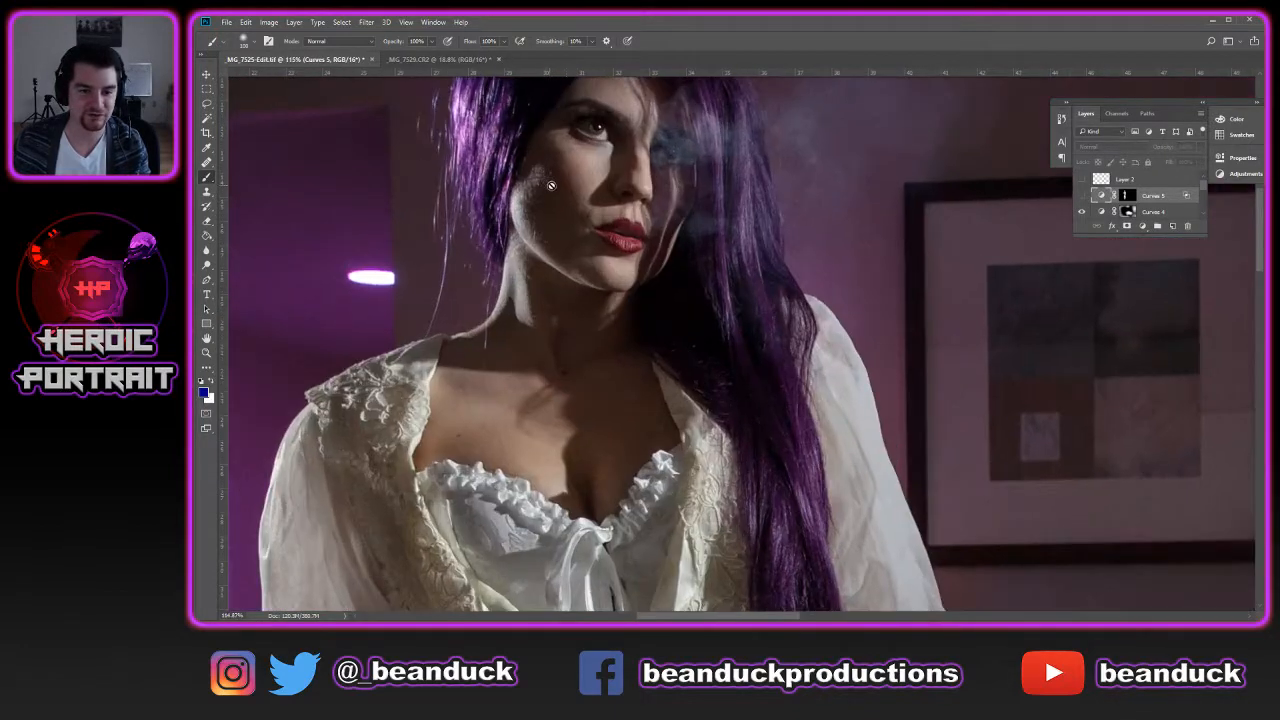
click(1083, 197)
click(1083, 197)
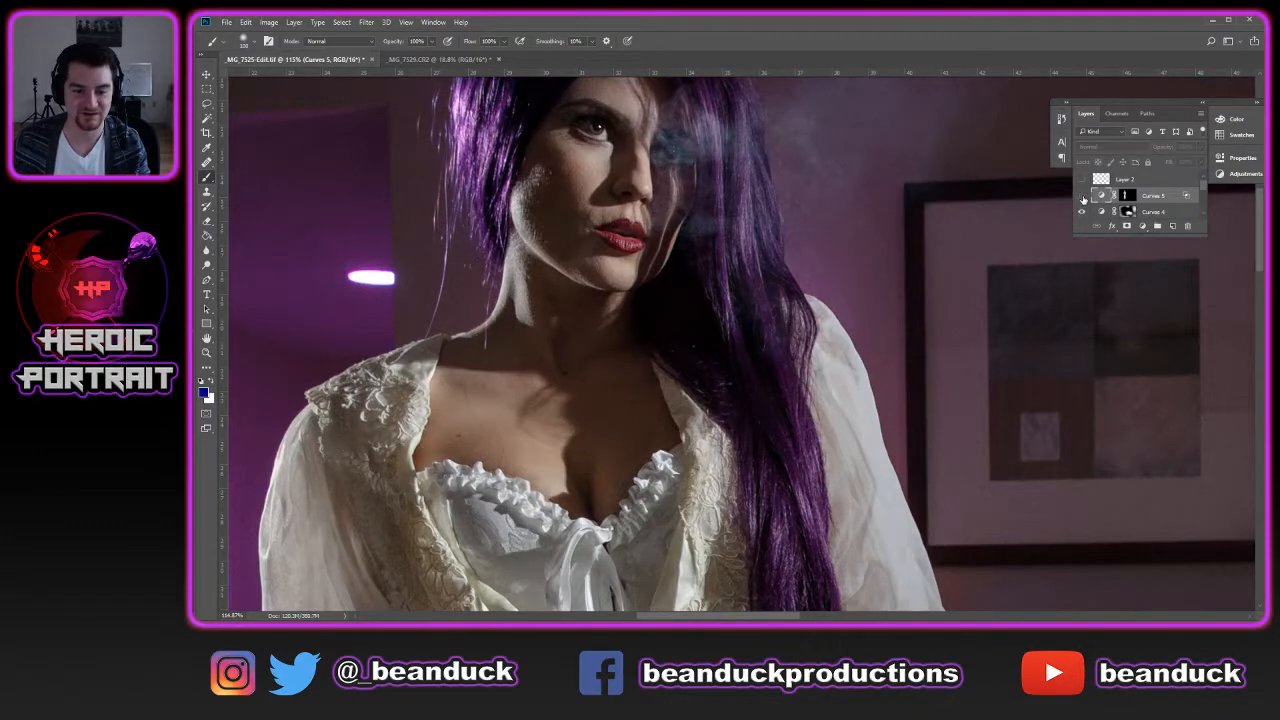
click(1083, 197)
click(1083, 197)
click(1083, 197)
click(1083, 197)
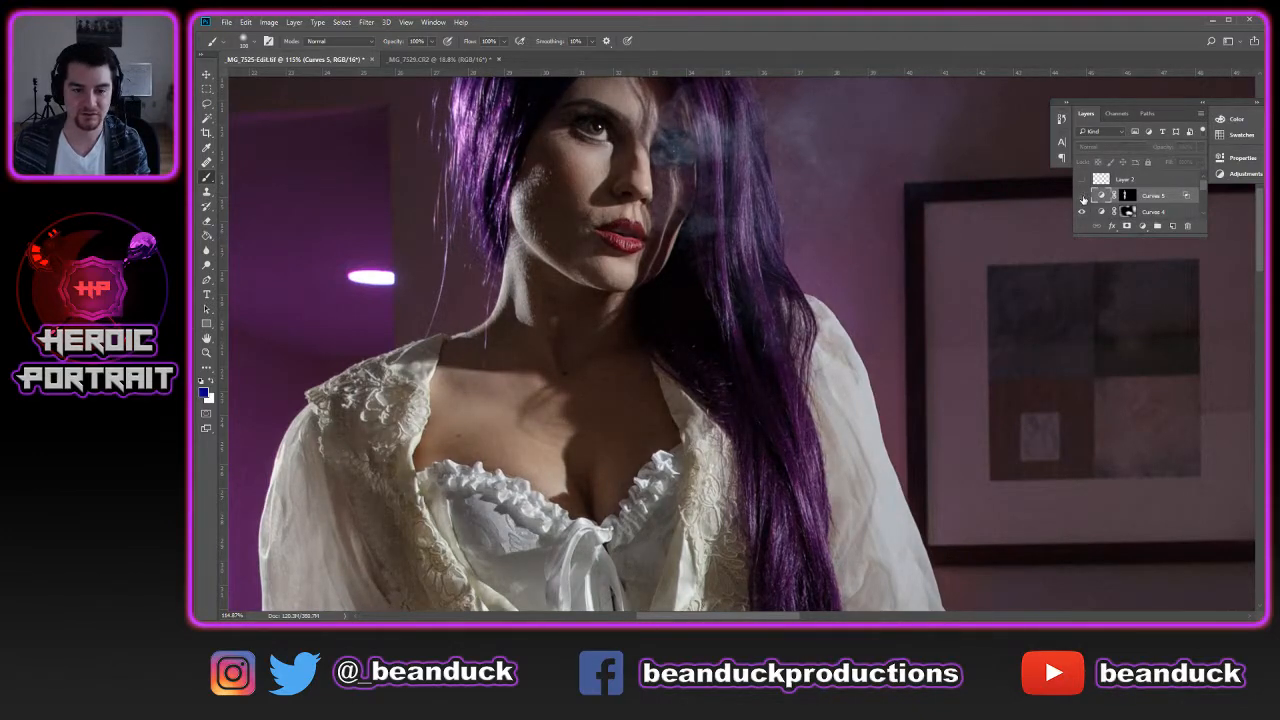
click(1083, 197)
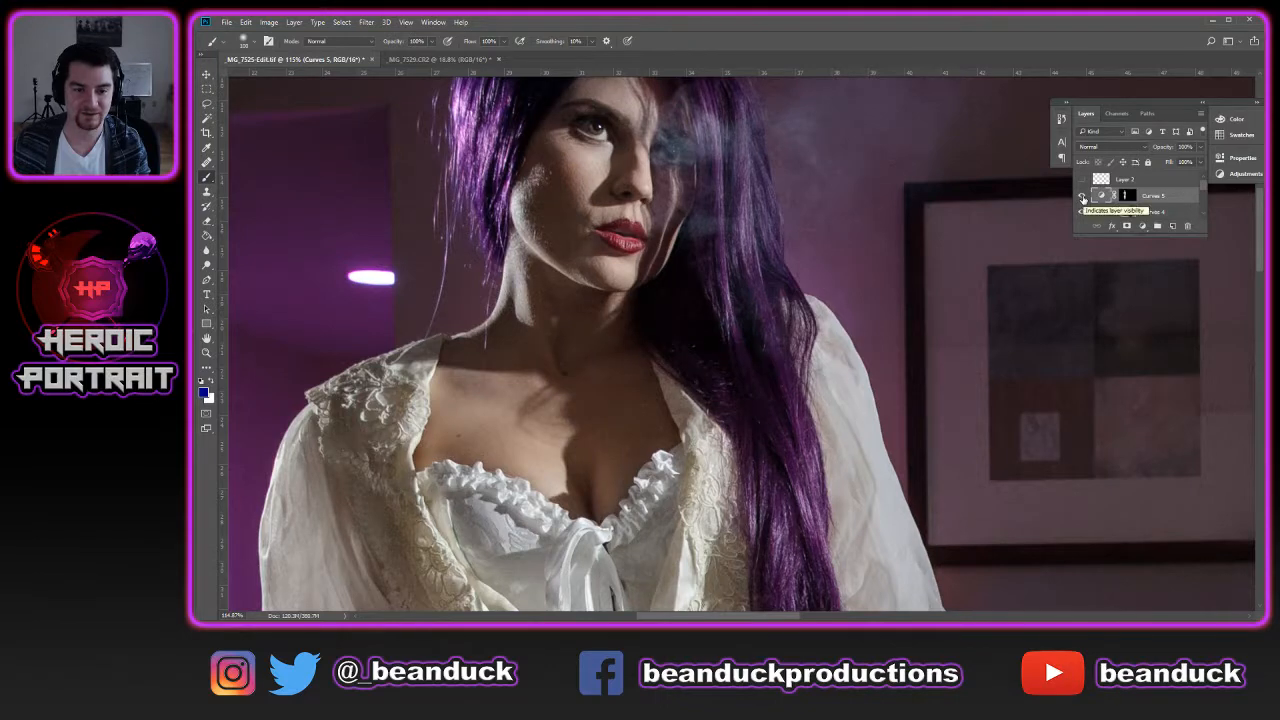
click(1083, 197)
click(1083, 197)
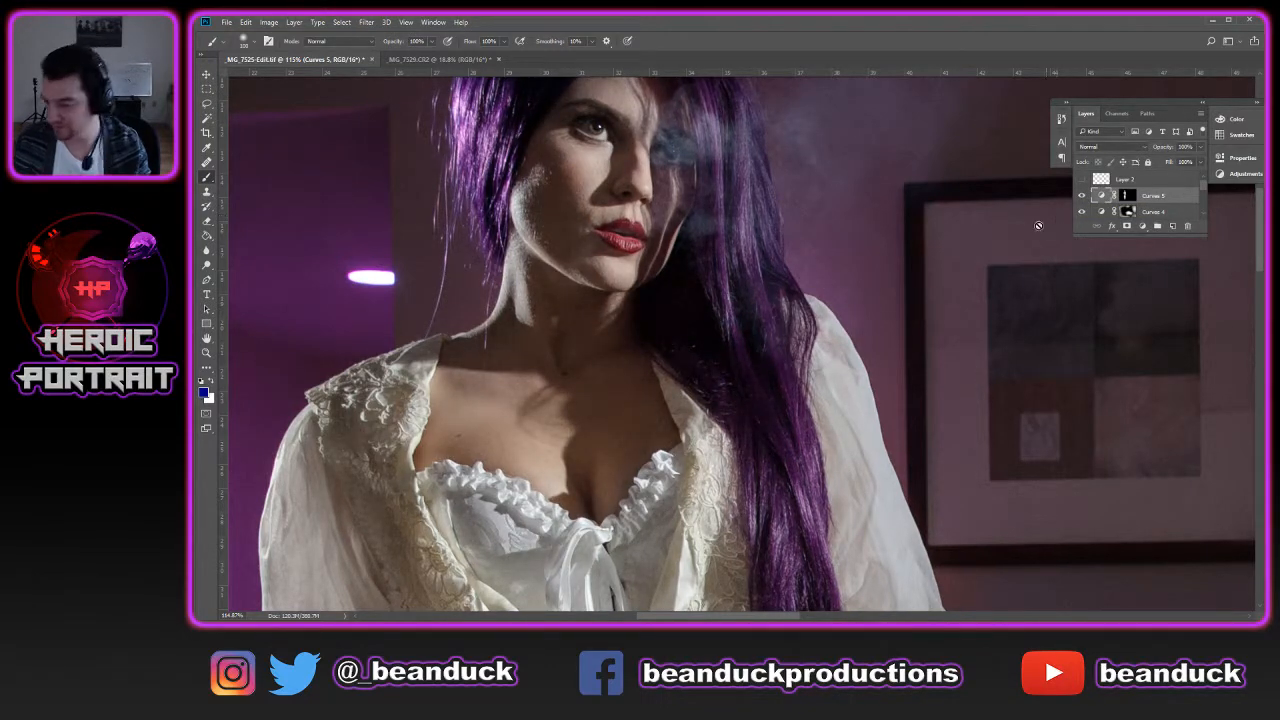
Set the opacity of the Curves 5 layer to 75% while judging the picture as a whole
scroll(850, 340, down, 1)
scroll(850, 340, down, 3)
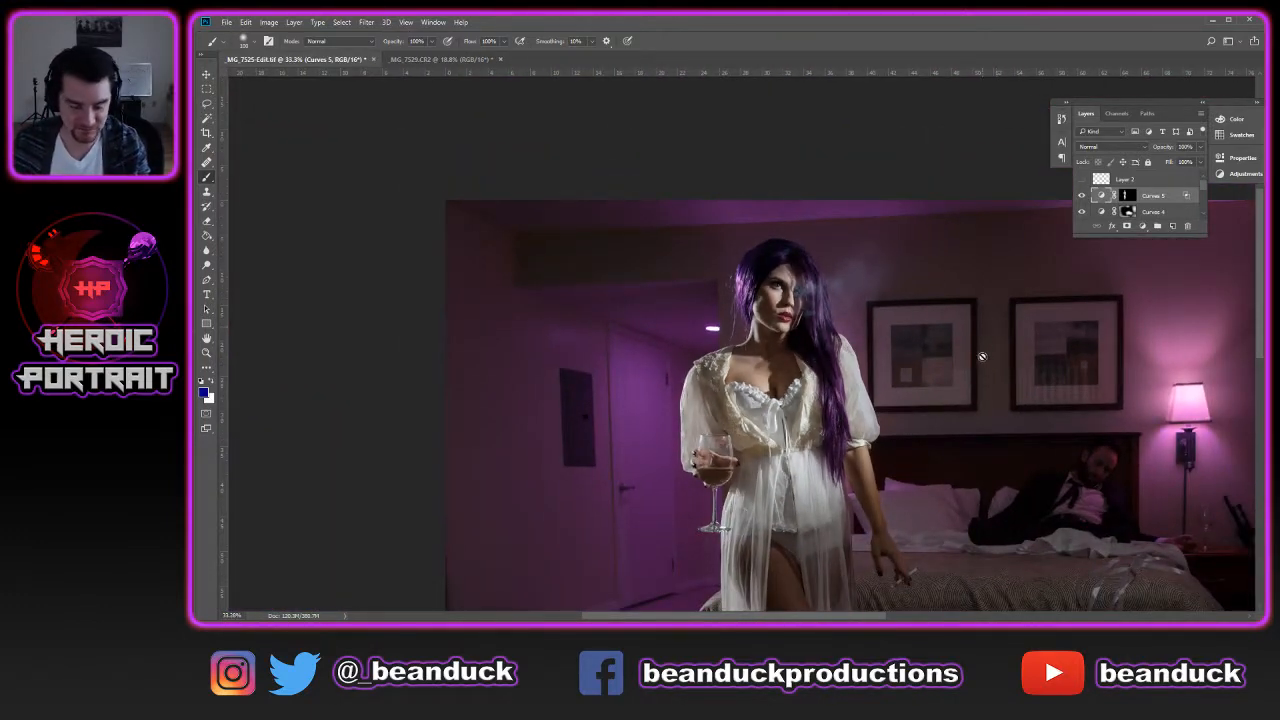
key(space)
drag(1004, 370, 860, 220)
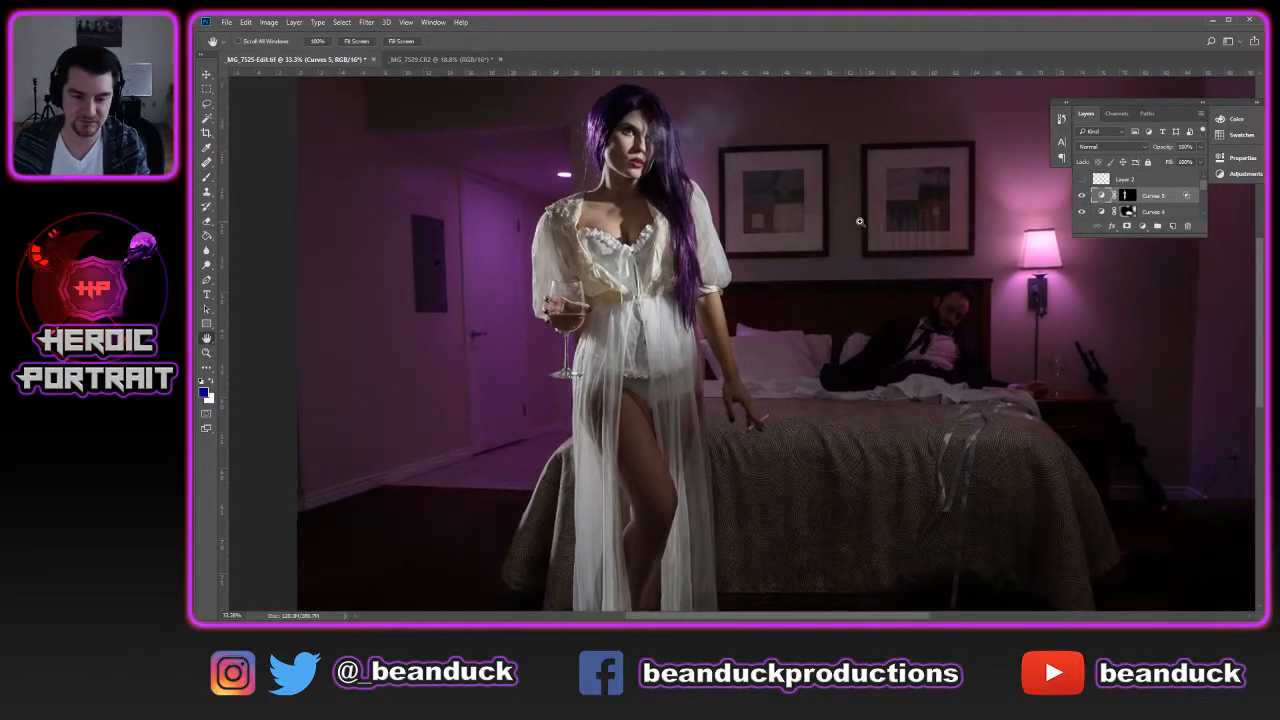
scroll(866, 223, down, 1)
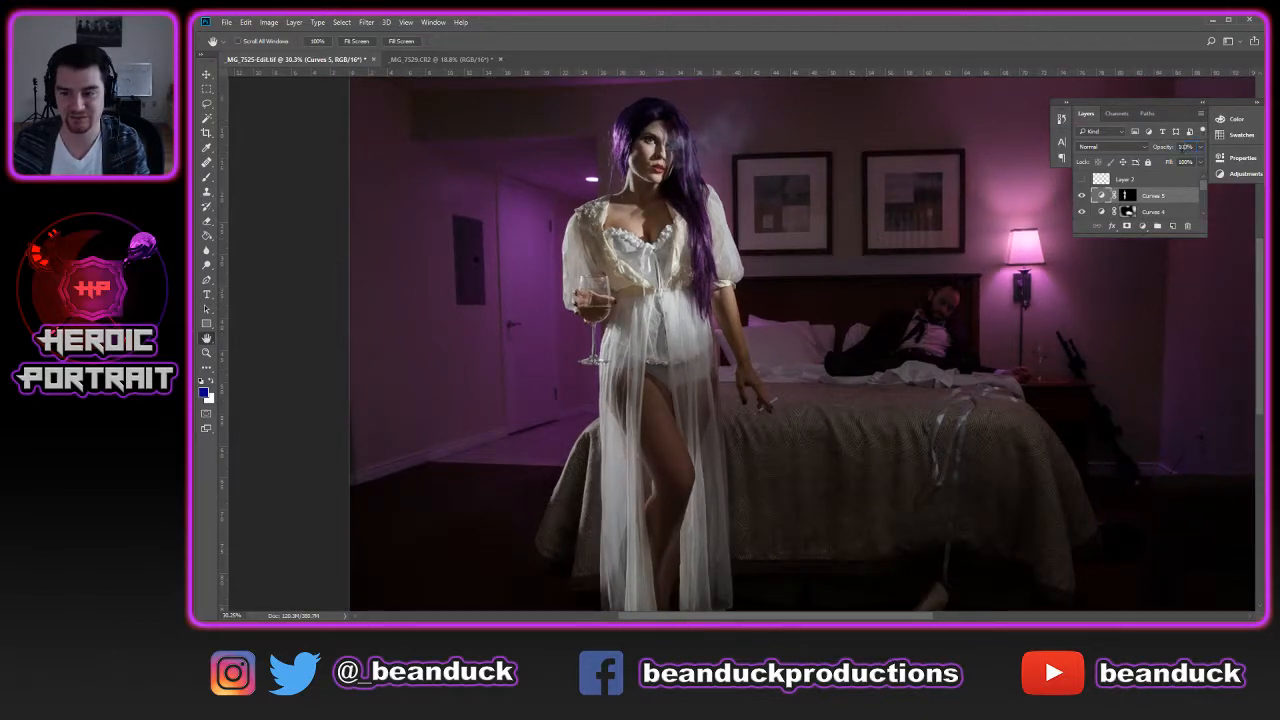
click(1185, 147)
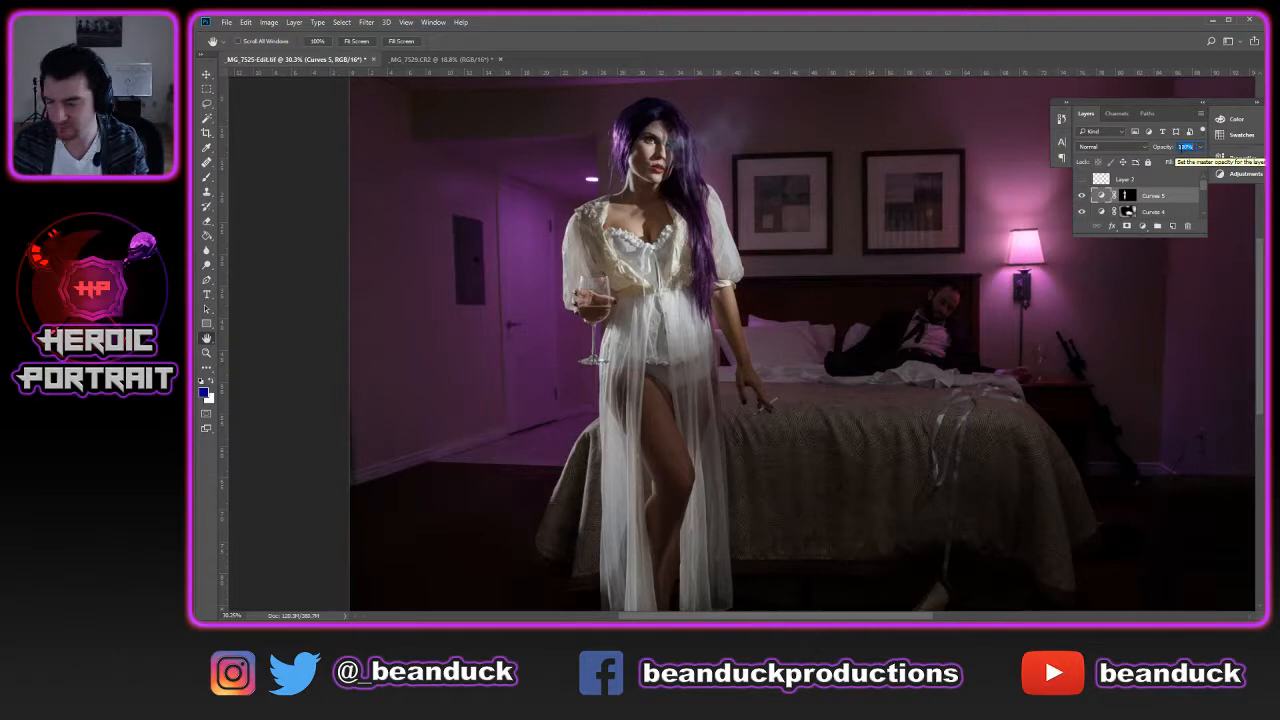
text(15)
key(ctrl+minus)
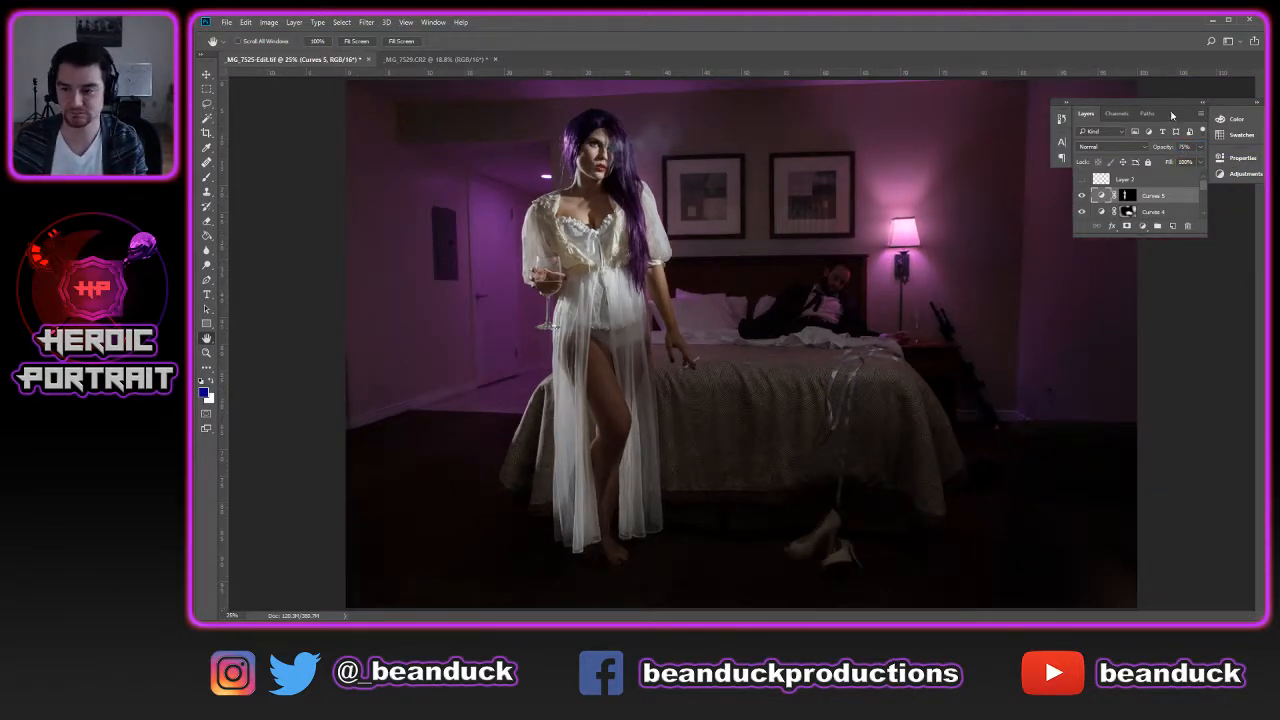
Collapse the Layers group in with the other floating panels, dock them all back at the window edge and reopen Layers
drag(1171, 108, 1093, 172)
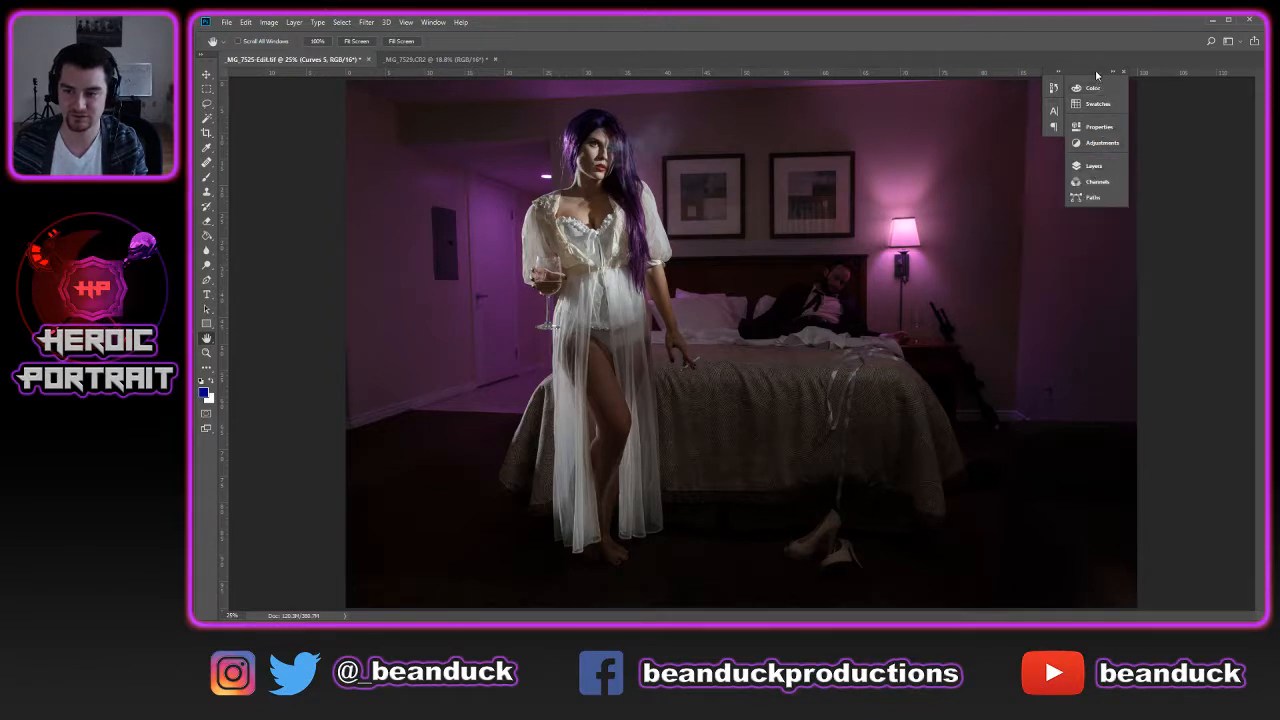
drag(1098, 76, 1262, 88)
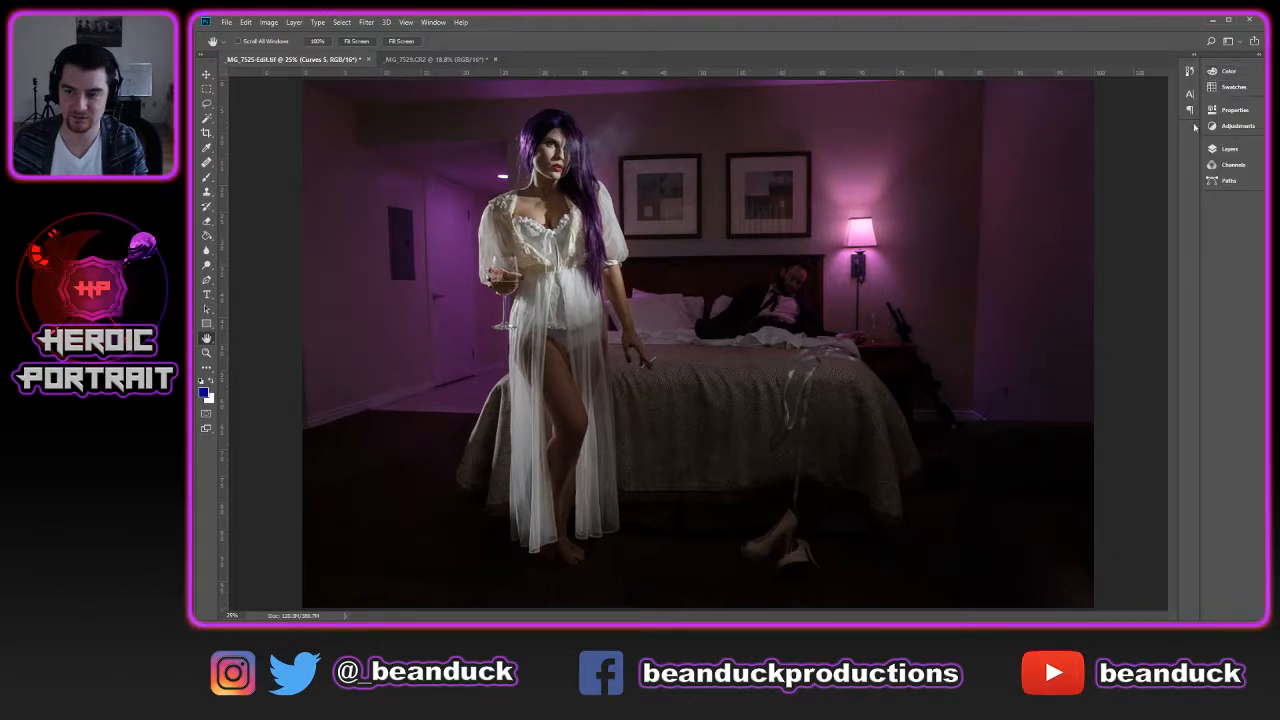
click(1223, 152)
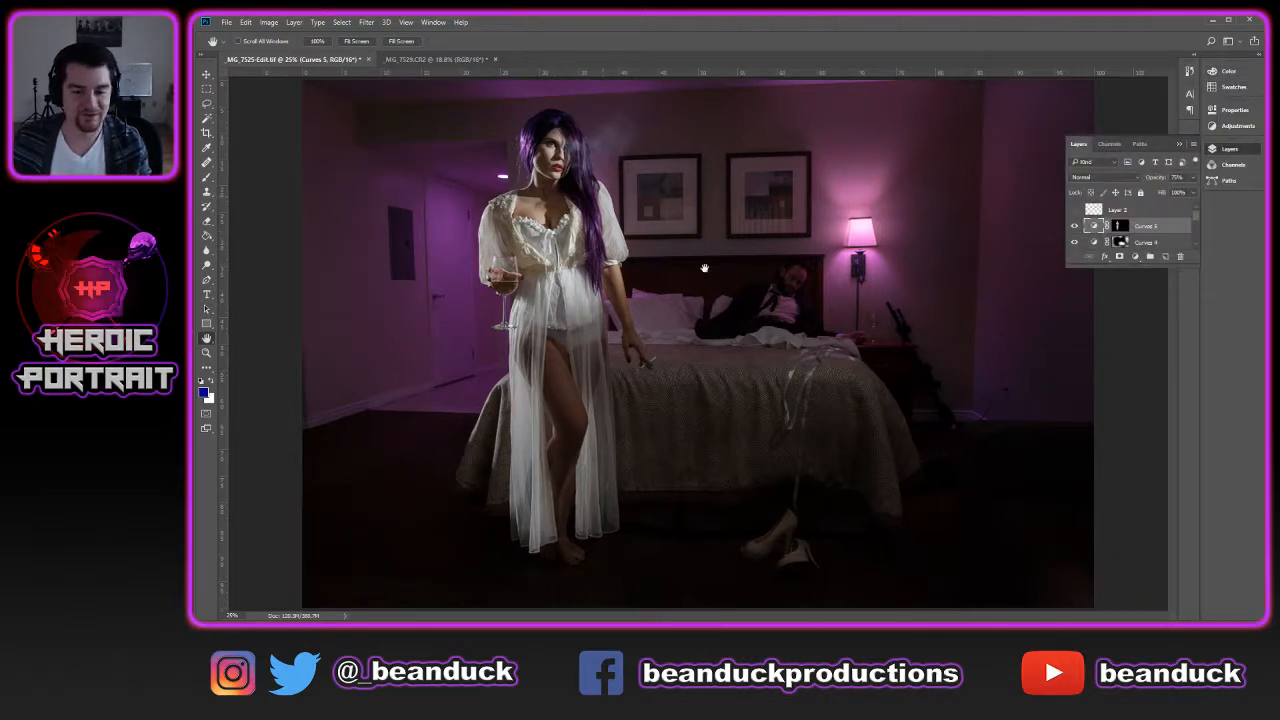
Save the document and compare the finished picture with the Background layer alone, leaving only the Background visible
scroll(1125, 224, down, 3)
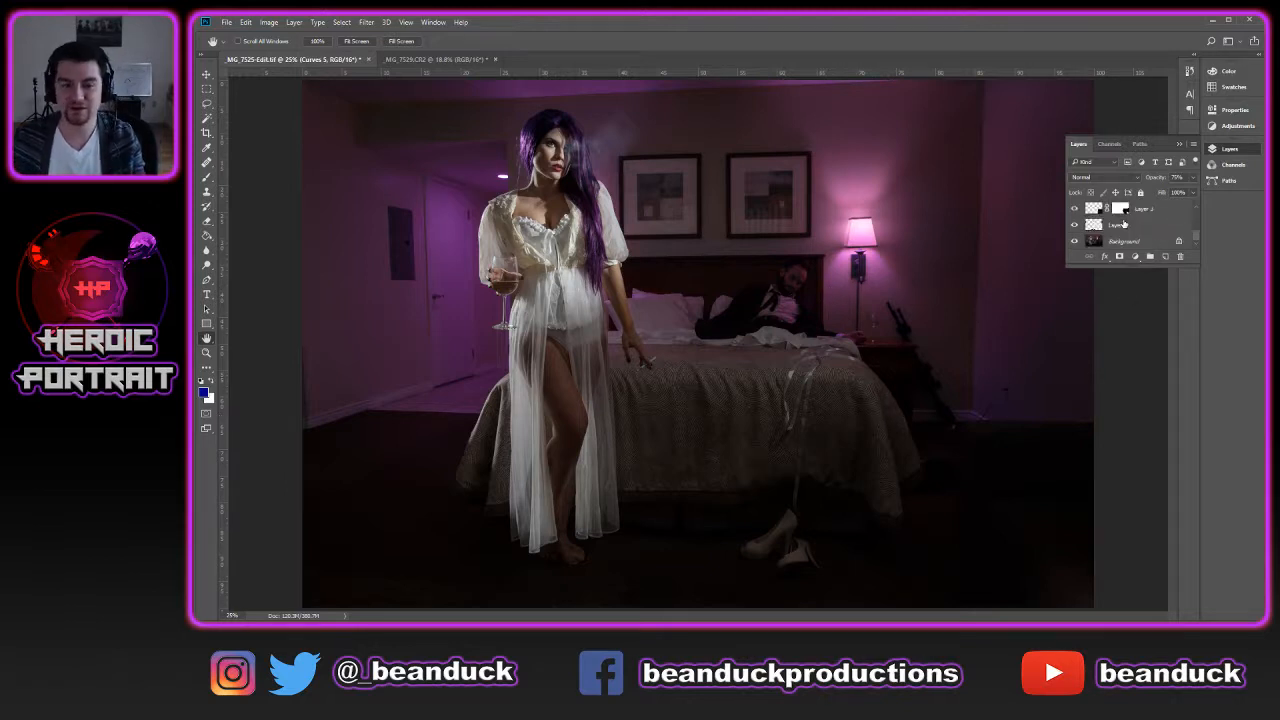
key(ctrl+s)
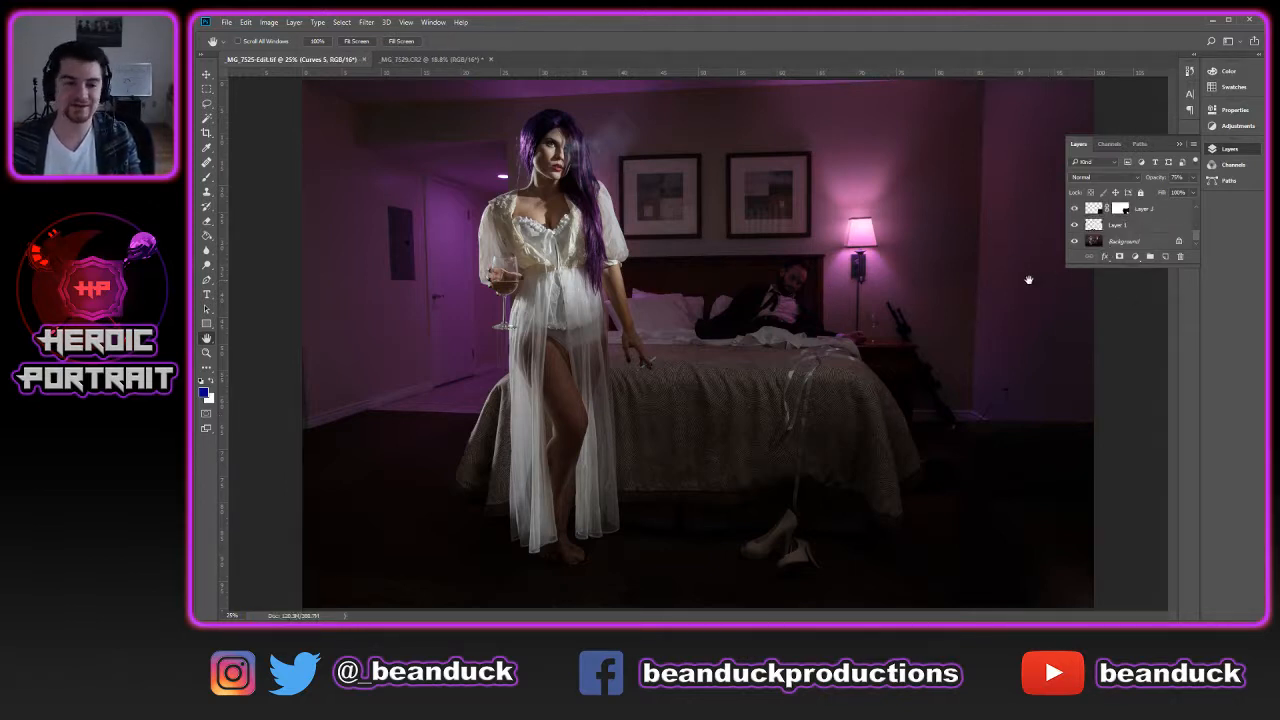
scroll(891, 235, down, 2)
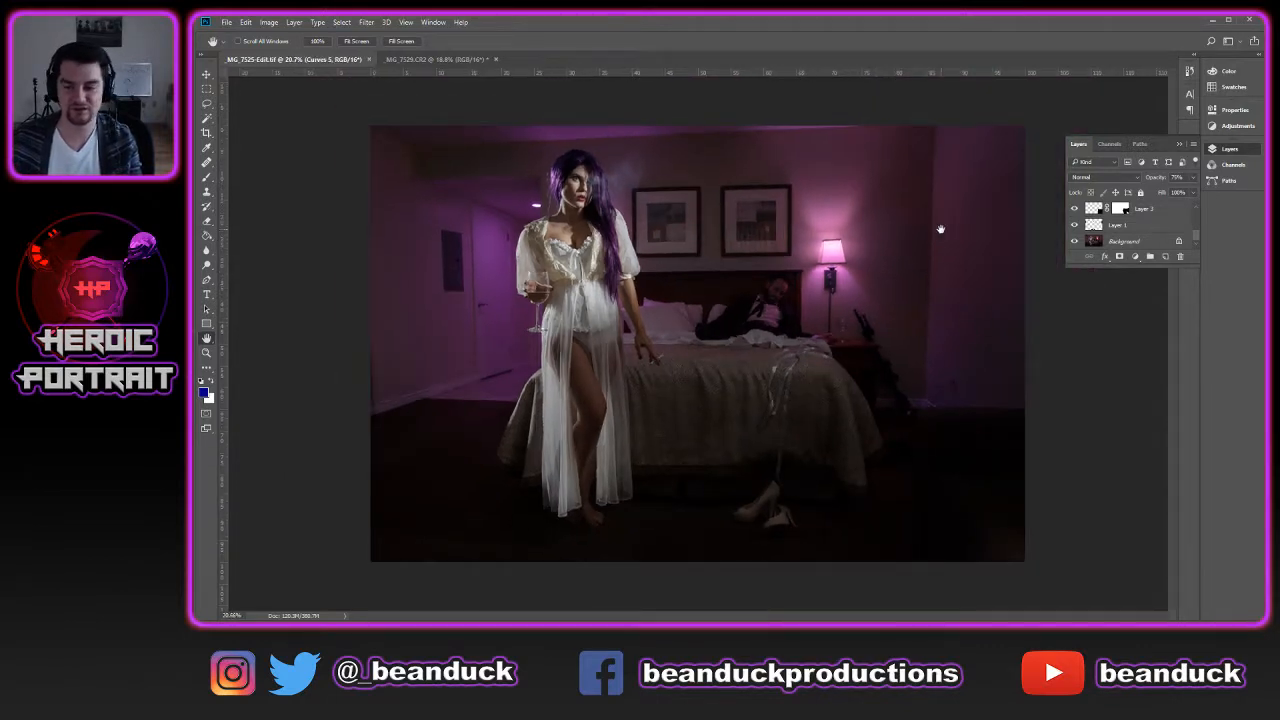
alt+click(1075, 242)
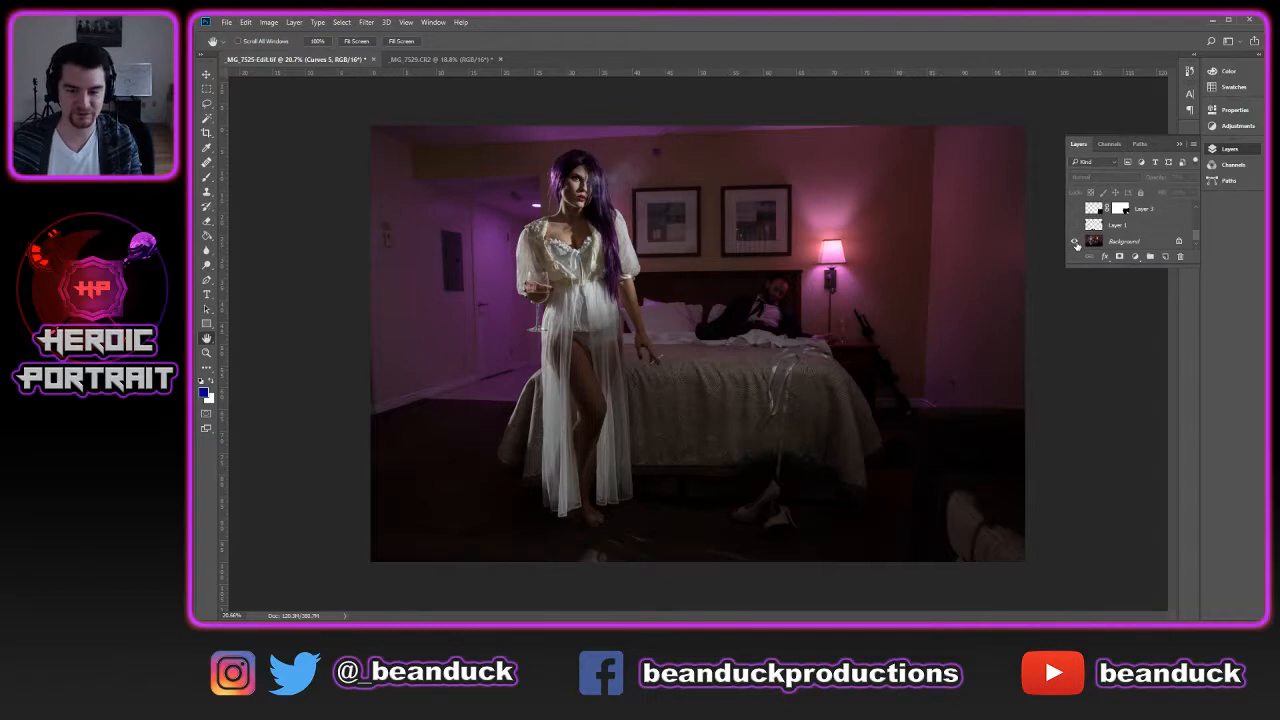
alt+click(1075, 242)
alt+click(1075, 242)
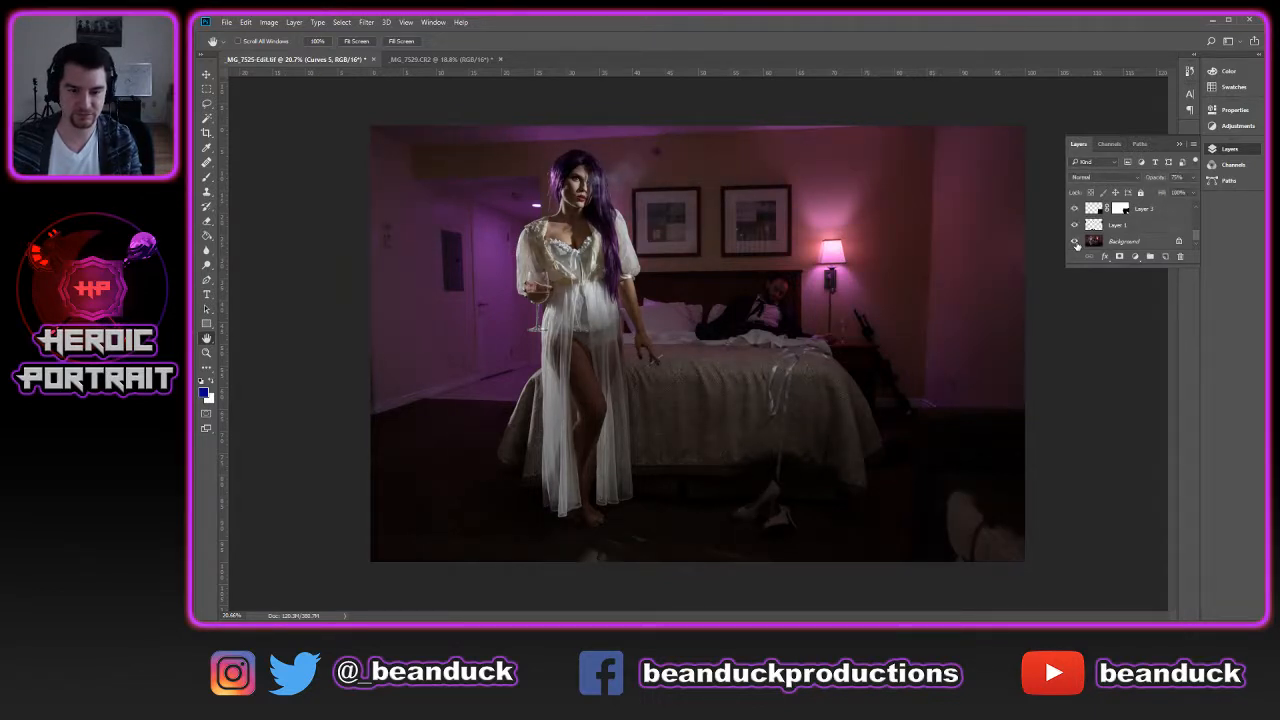
alt+click(1075, 242)
alt+click(1075, 242)
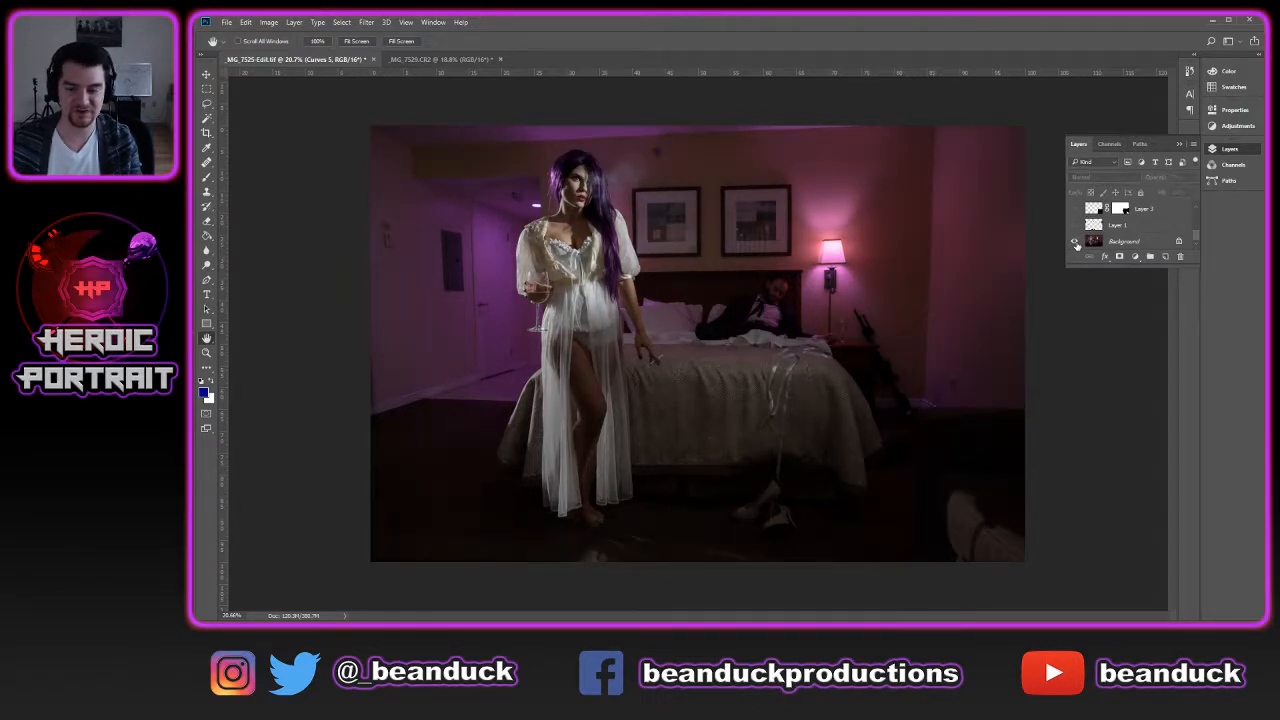
alt+click(1076, 243)
alt+click(1076, 243)
Show Layer 1 and compare the masked layer above it hidden and shown, leaving both visible over the Background
scroll(1100, 240, up, 1)
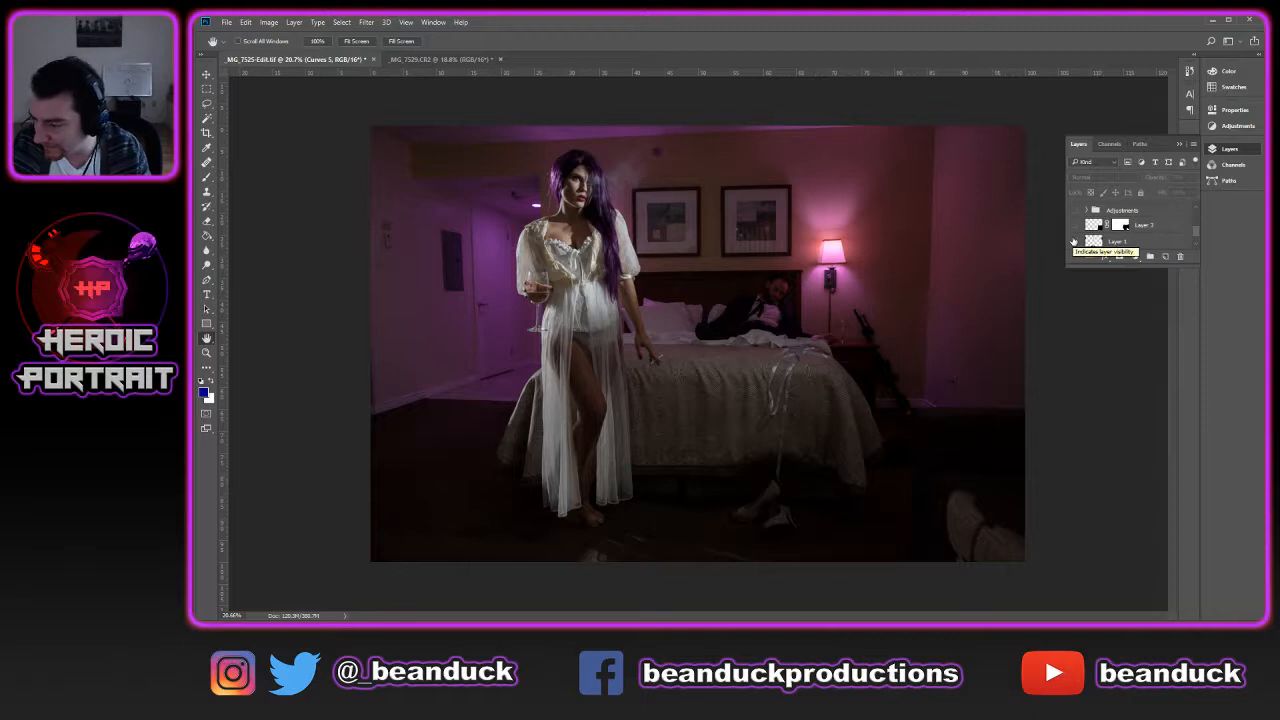
click(1074, 241)
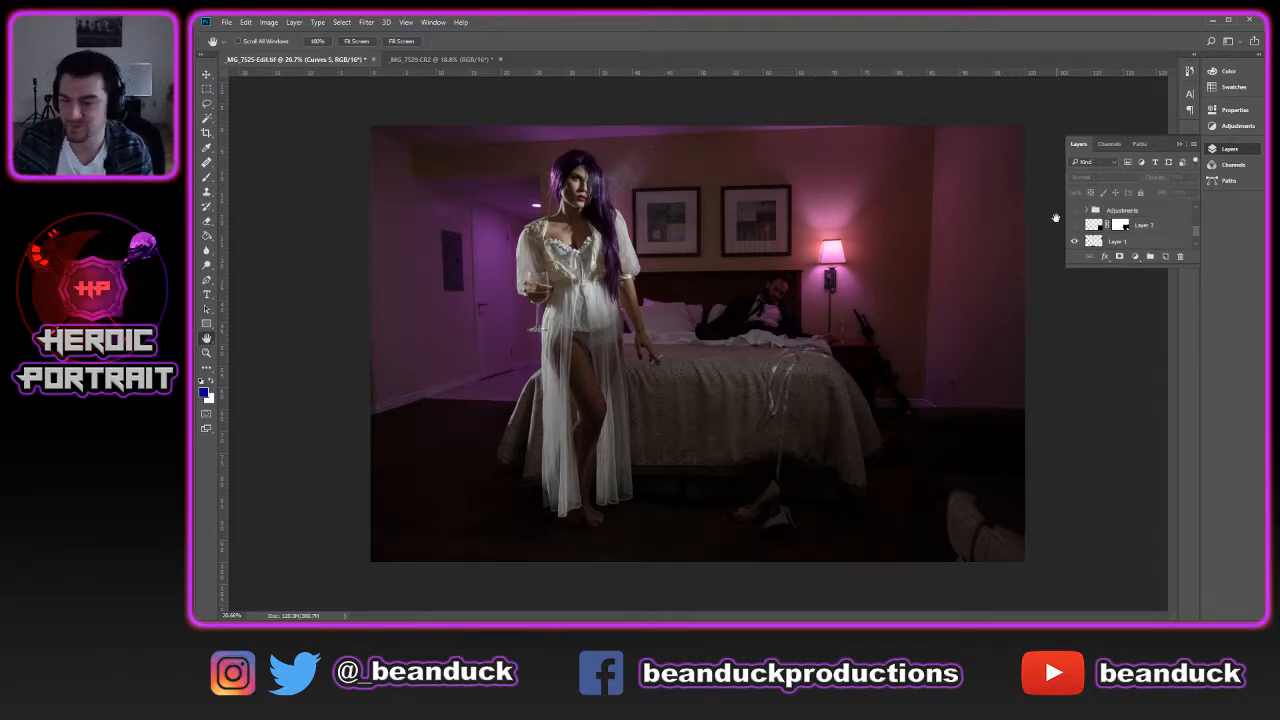
click(1076, 226)
click(1076, 226)
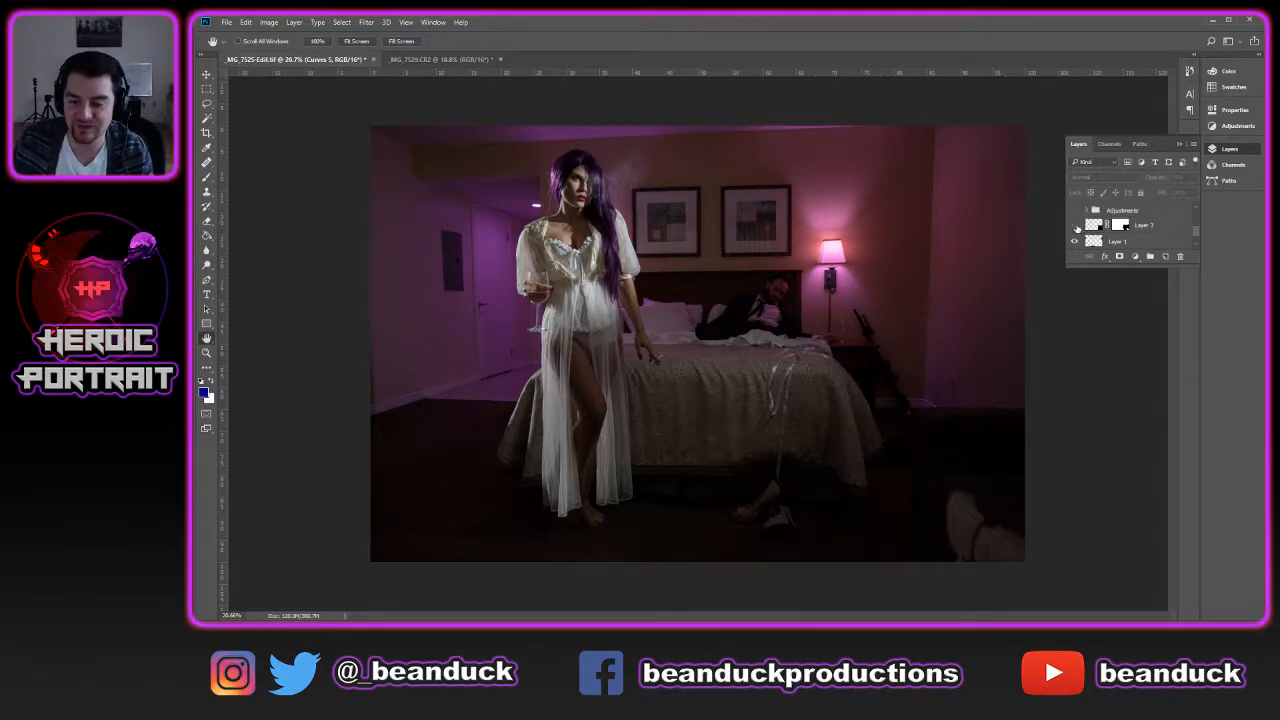
click(1076, 226)
click(1076, 226)
click(1076, 226)
click(1076, 226)
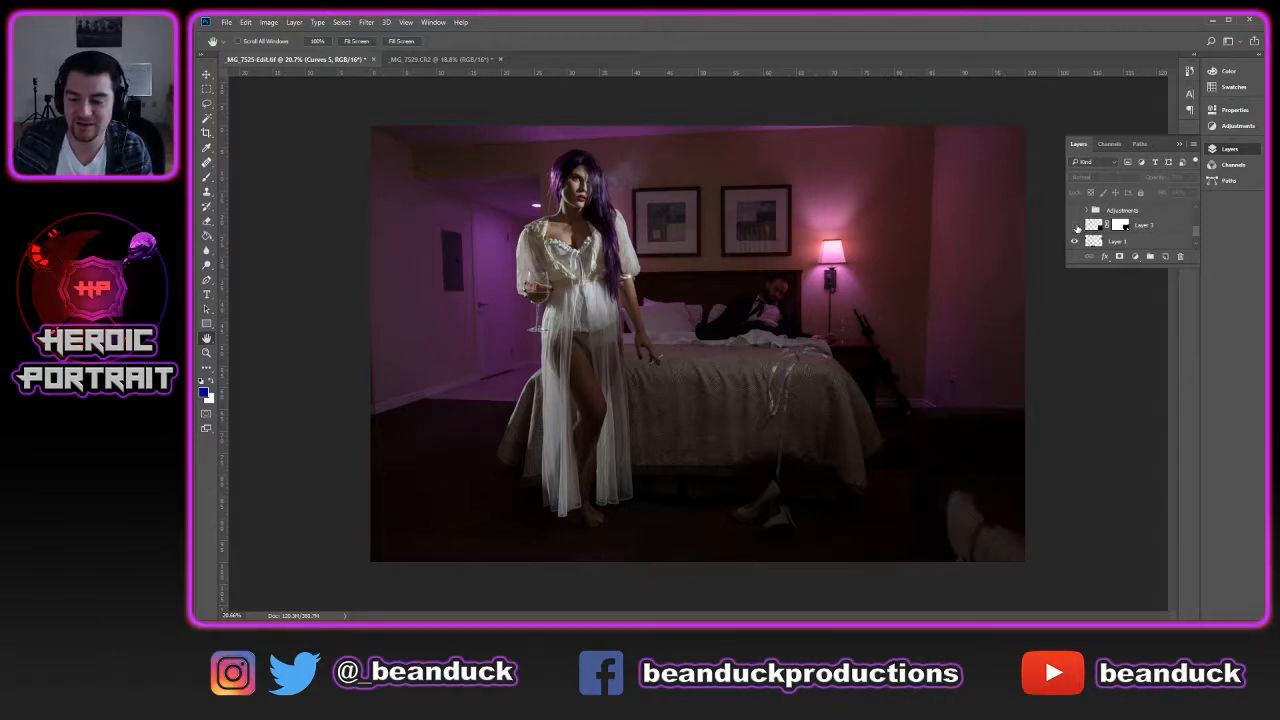
click(1076, 226)
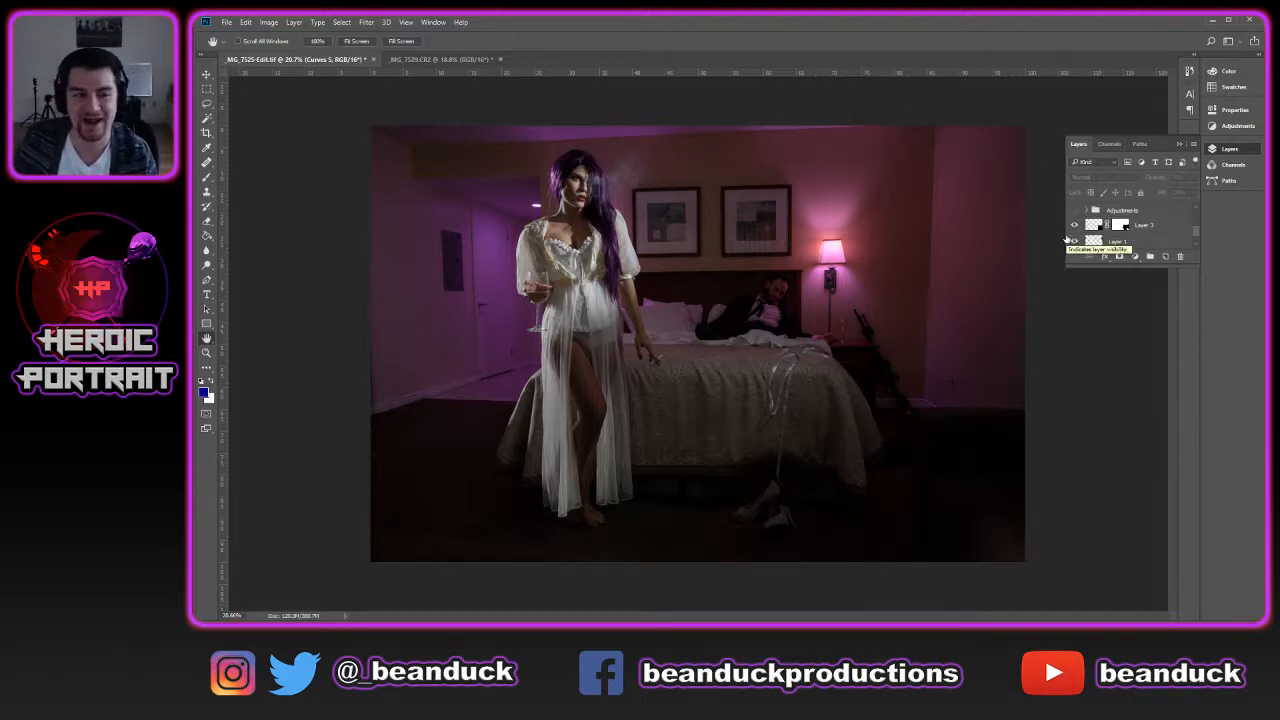
click(1076, 227)
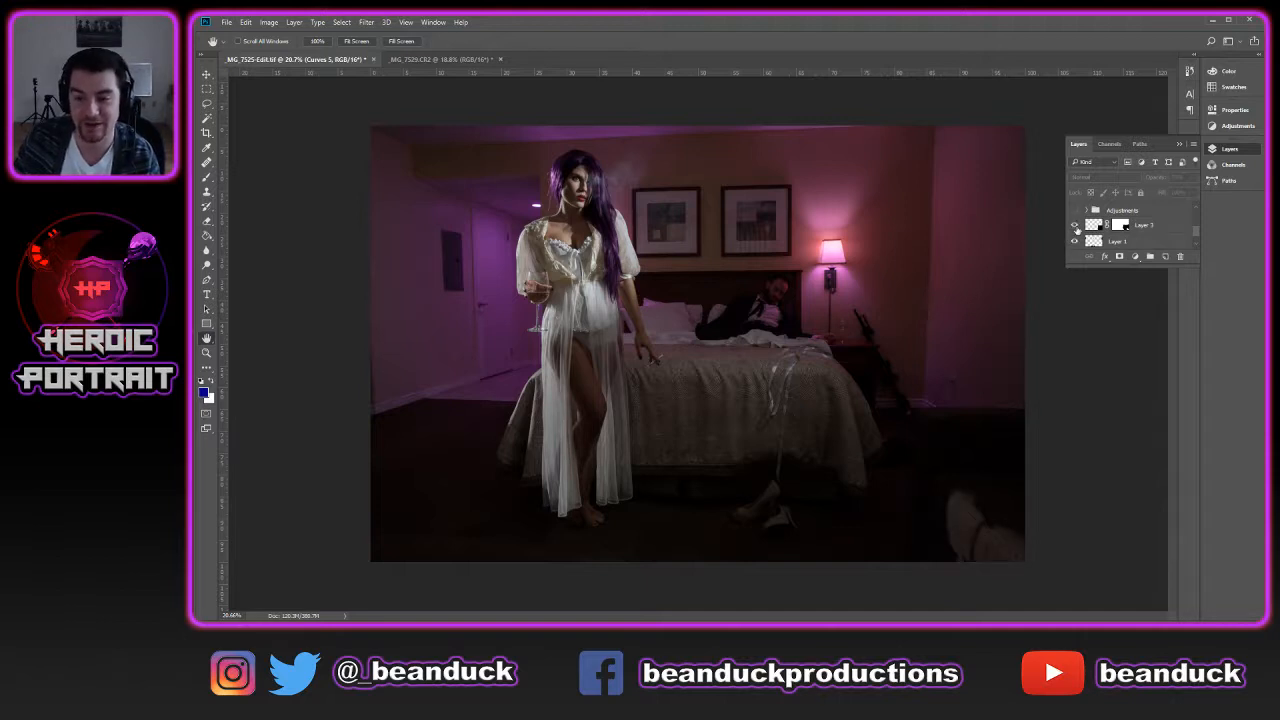
click(1076, 227)
Show the Adjustments and Dodge Burn groups in turn, and toggle Curves 3 to review its effect, leaving it visible
scroll(1076, 226, up, 1)
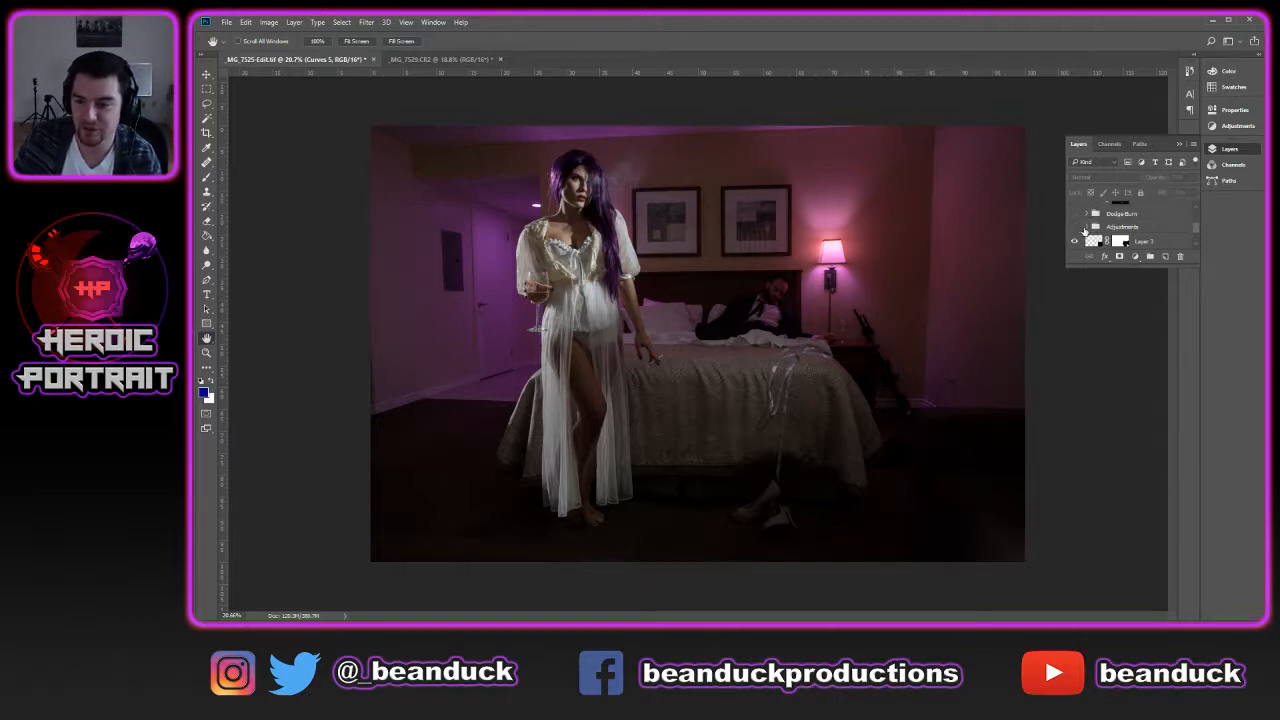
scroll(1080, 230, down, 1)
scroll(1080, 230, up, 1)
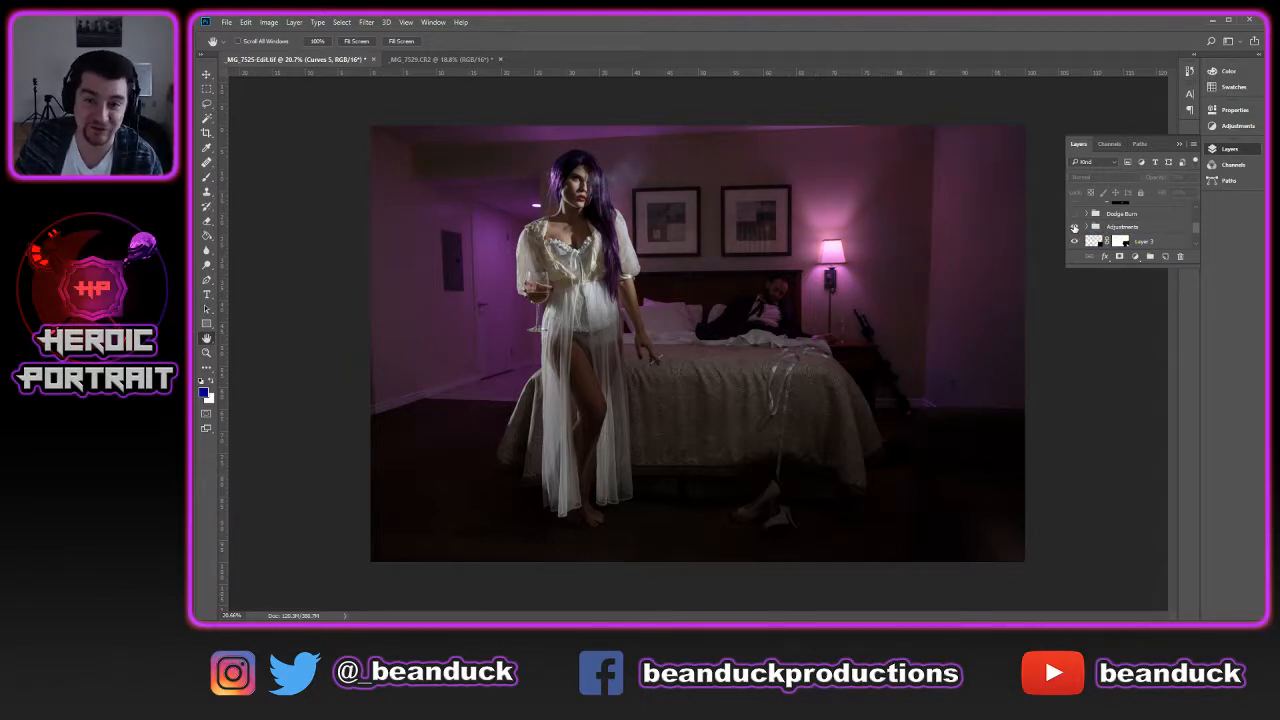
scroll(1074, 228, up, 1)
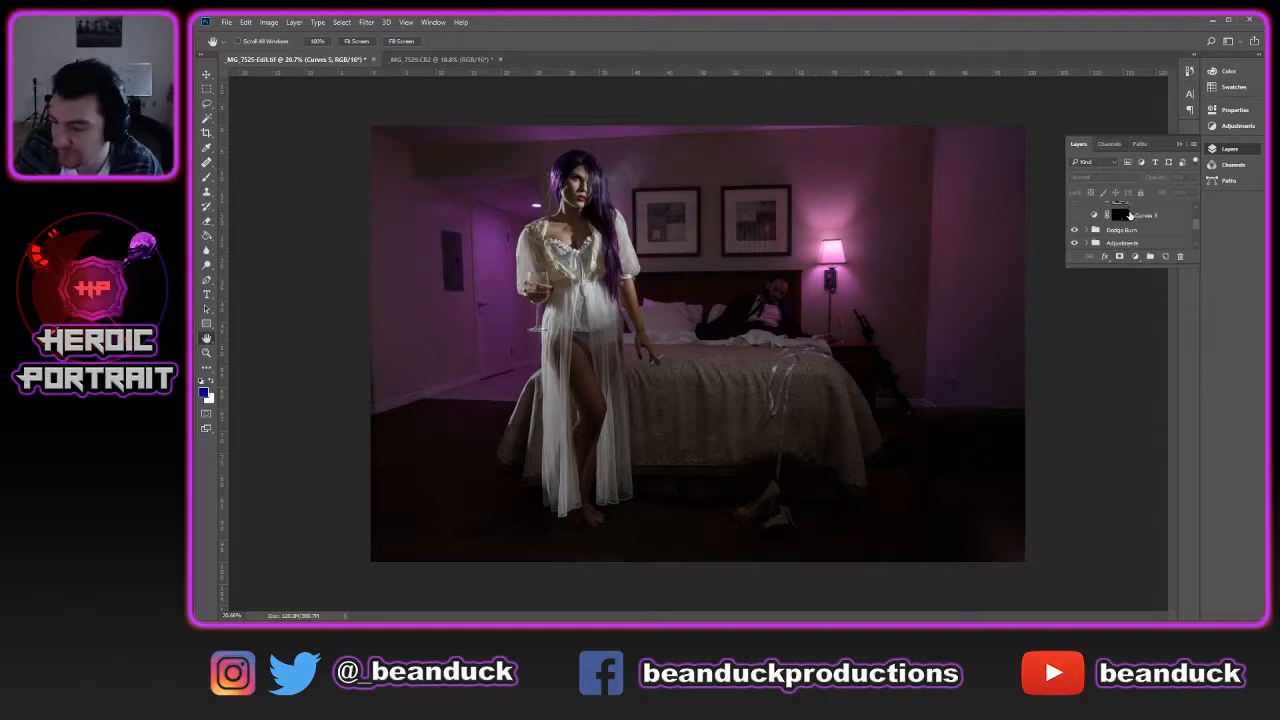
scroll(1103, 233, up, 1)
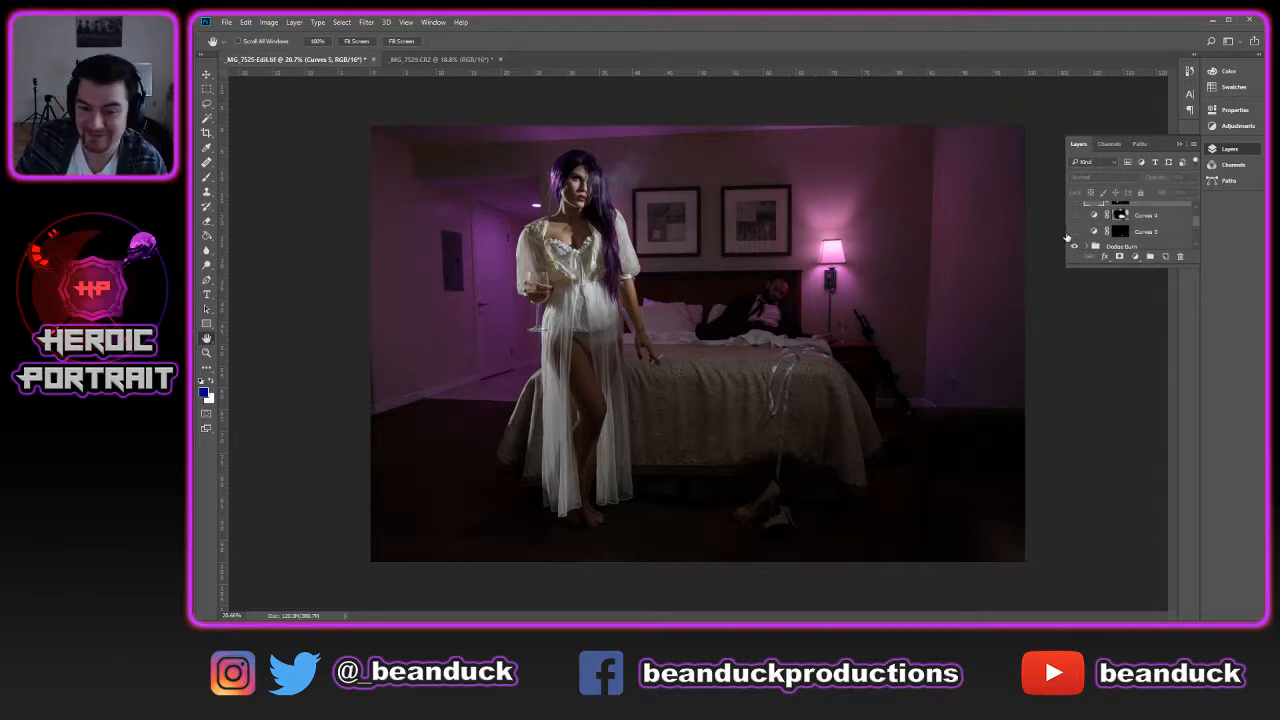
click(1074, 232)
click(1074, 232)
click(1074, 232)
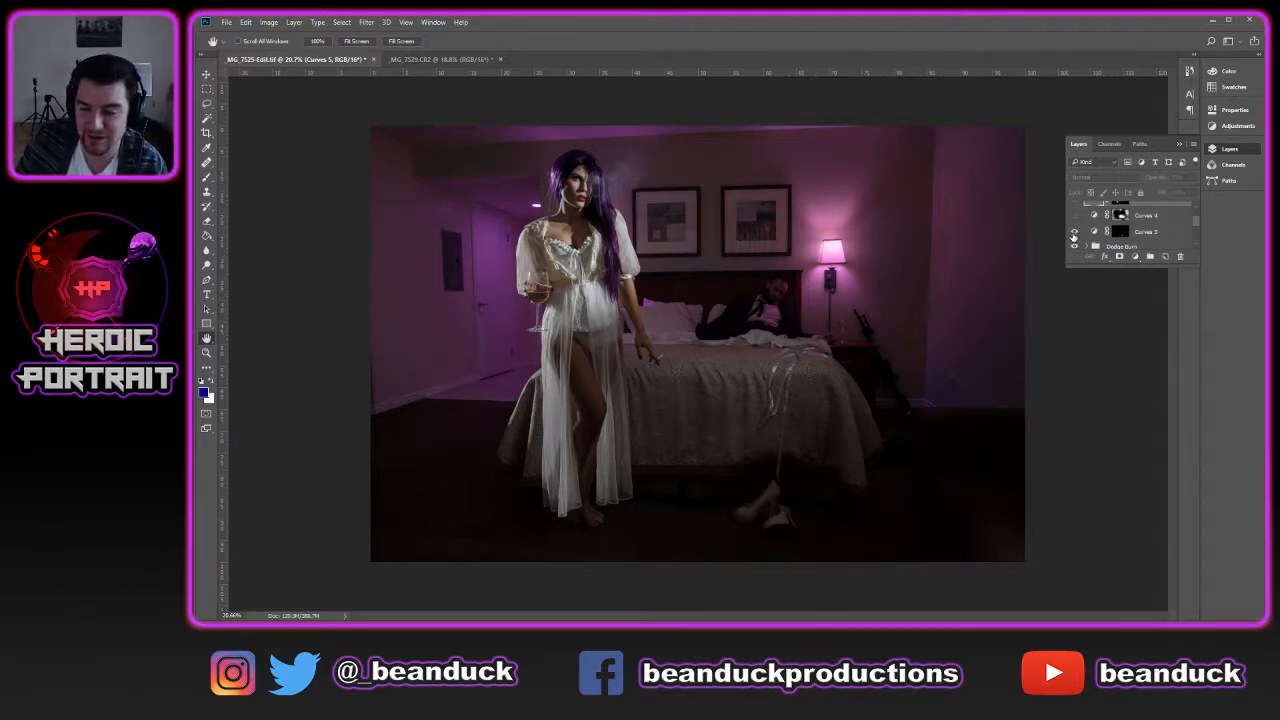
Show Curves 4 and compare the picture with it hidden and shown, leaving it visible
scroll(1073, 237, up, 1)
click(1074, 233)
click(1074, 233)
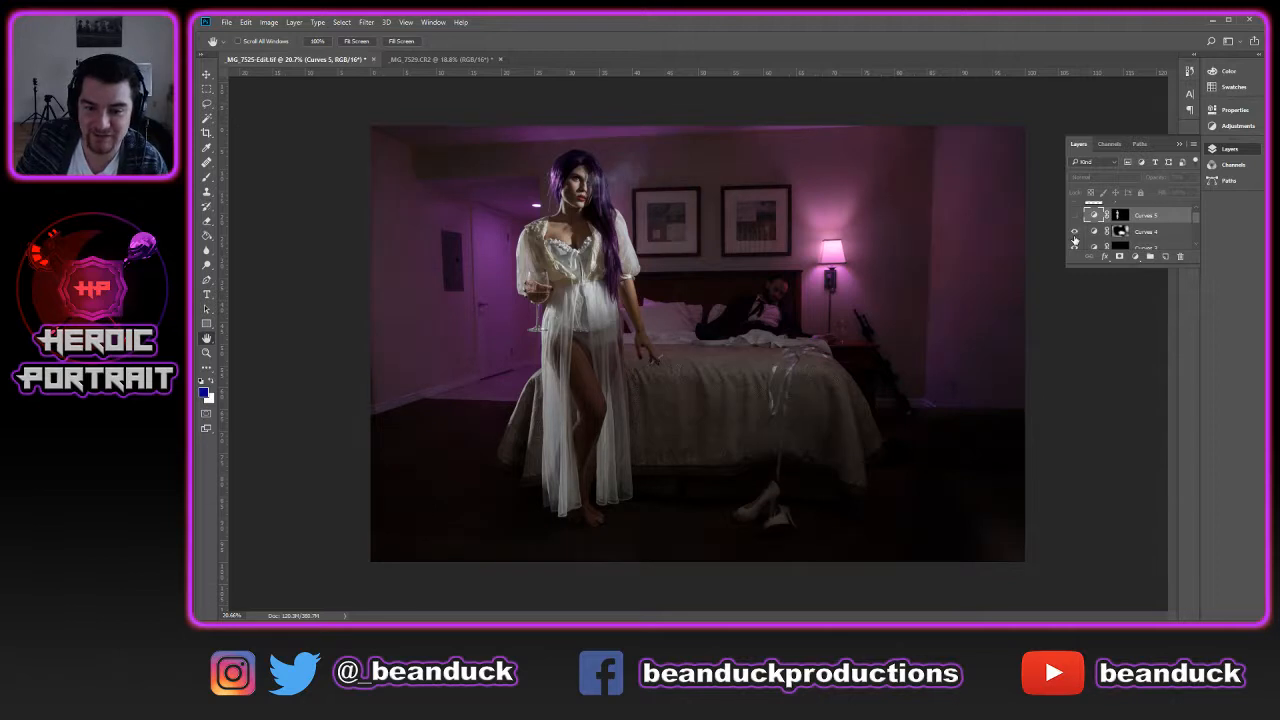
click(1074, 237)
click(1074, 237)
click(1074, 237)
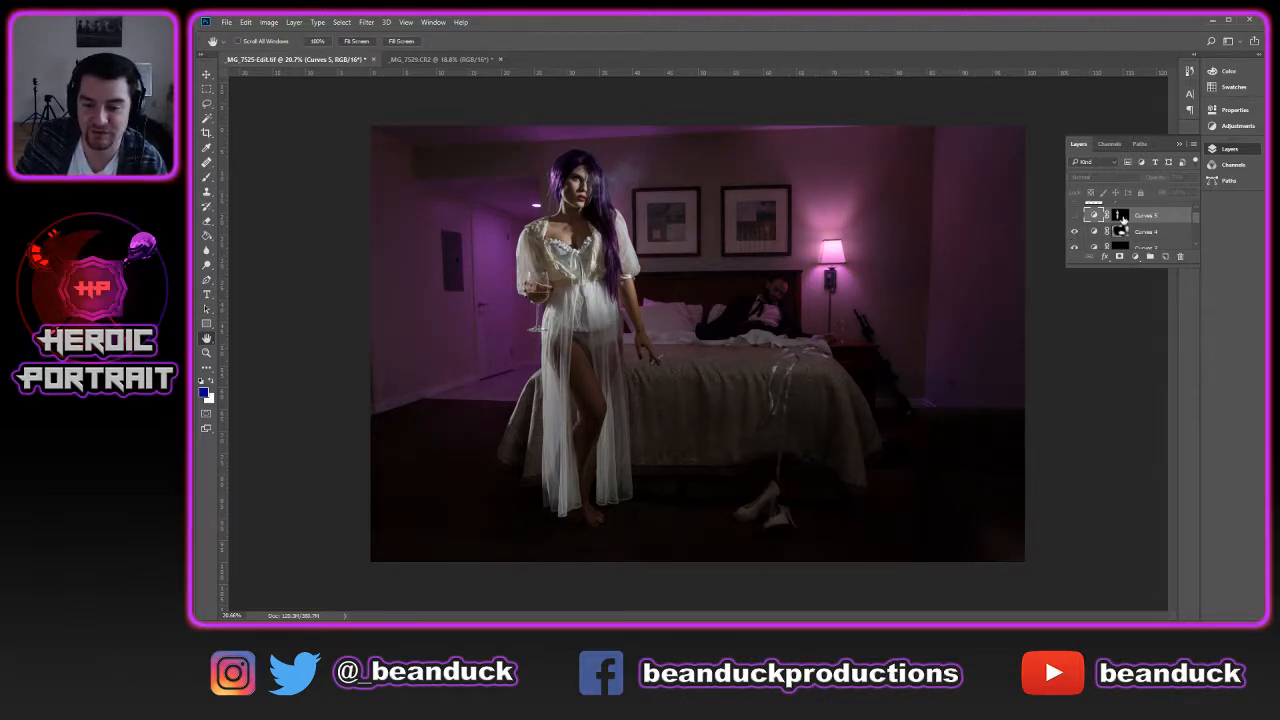
Show Curves 5 and glance at the stick-figure sketch on Layer 2, leaving Layer 2 hidden
scroll(1122, 220, up, 1)
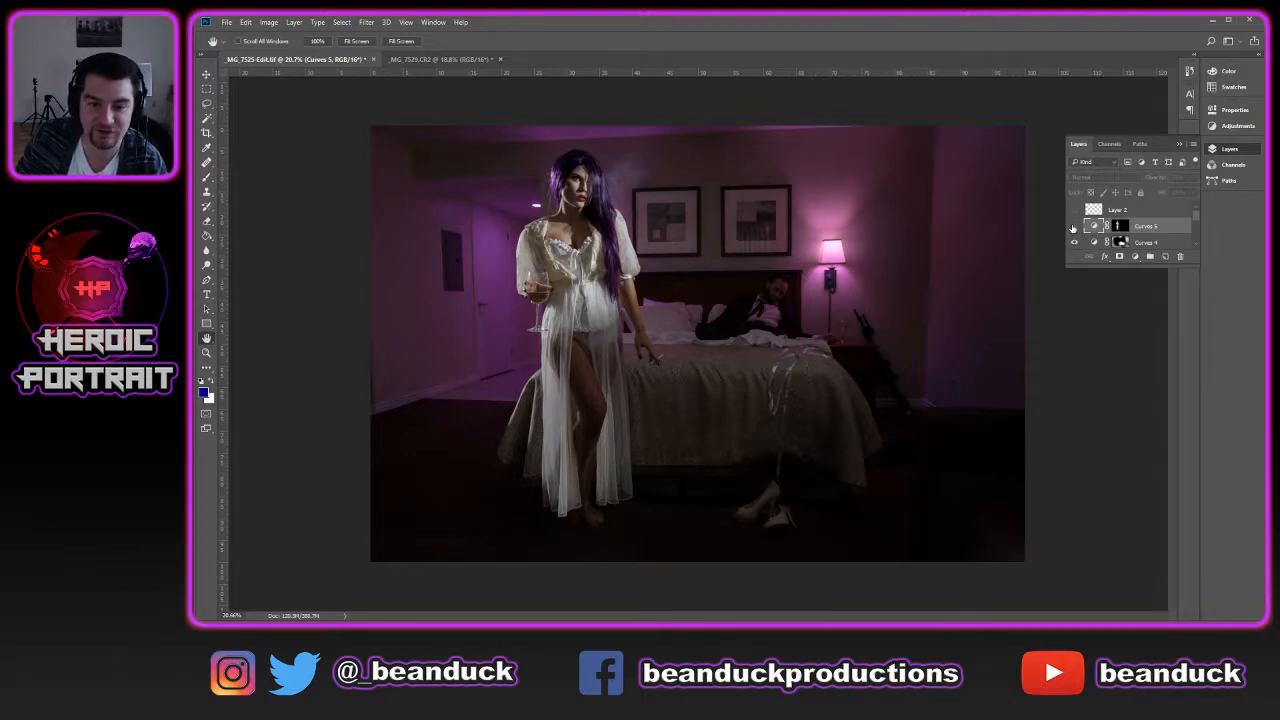
click(1073, 228)
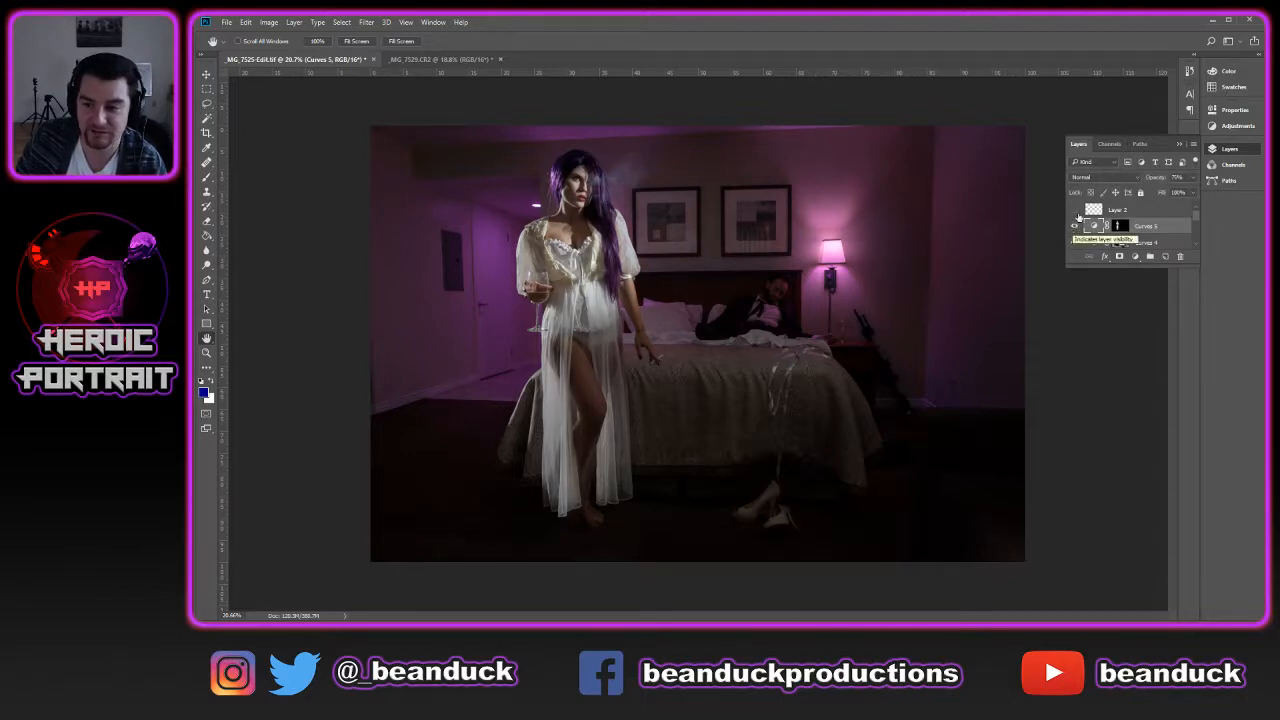
click(1075, 210)
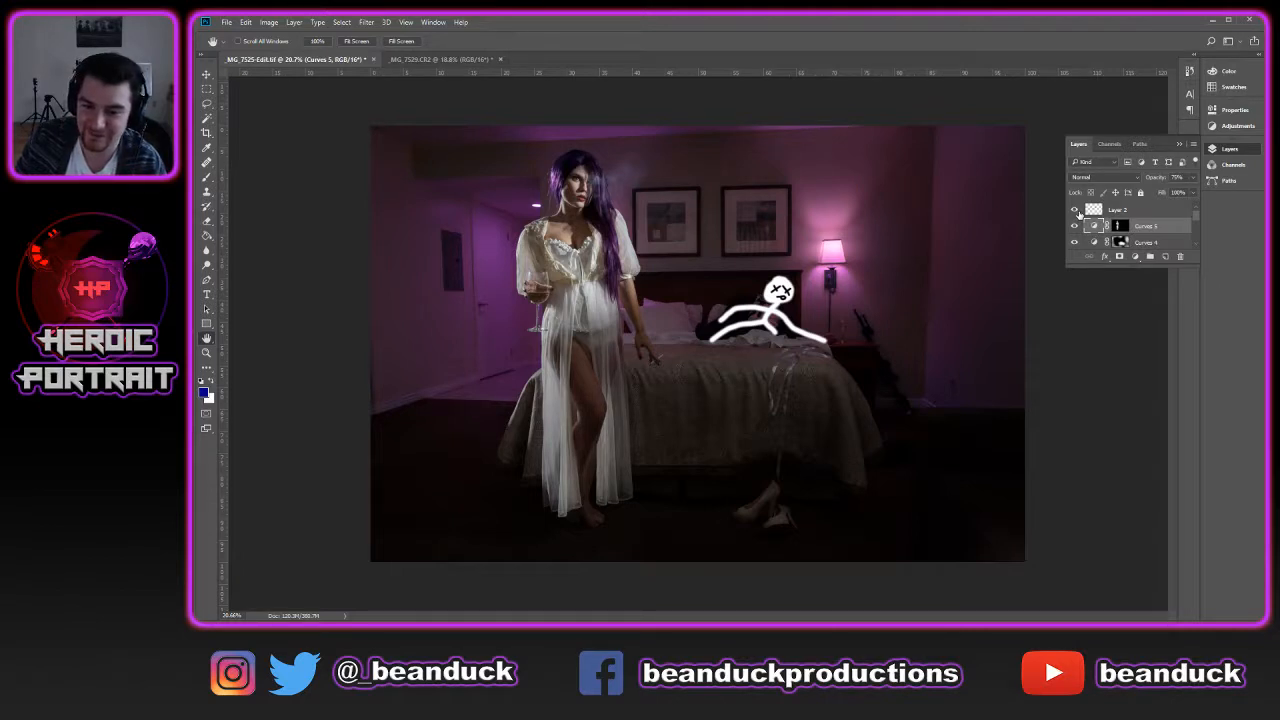
click(1075, 210)
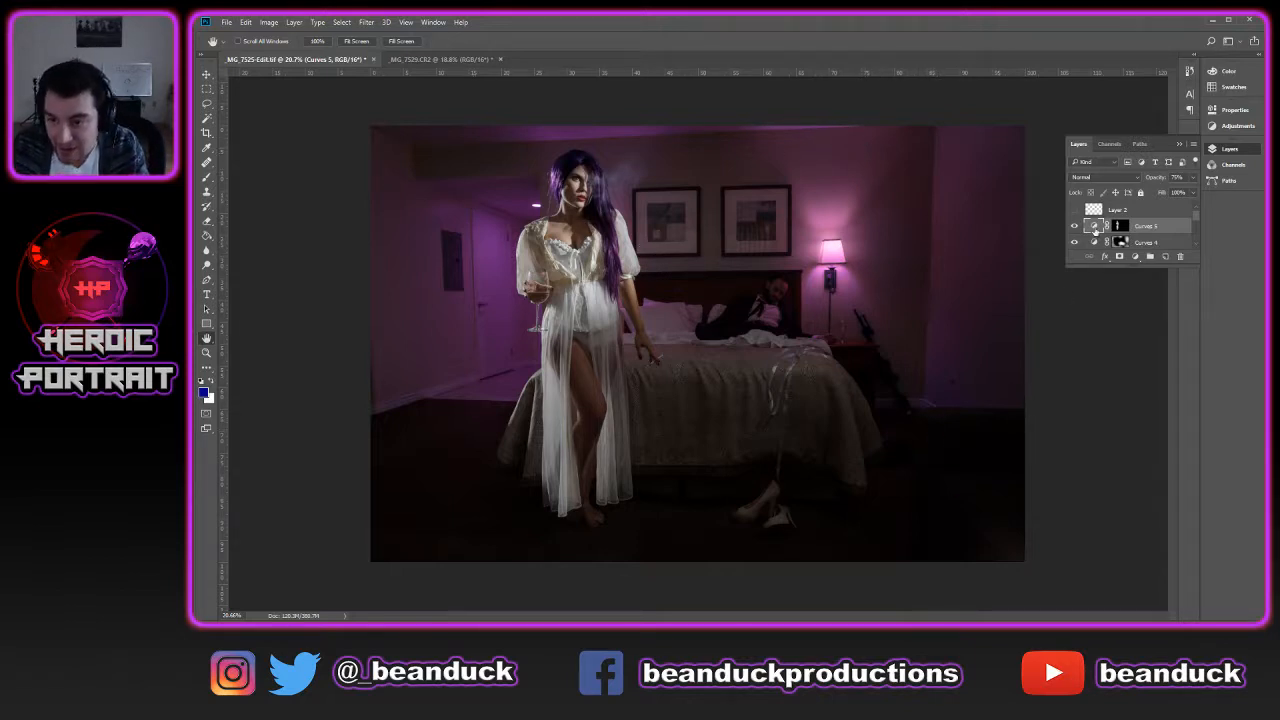
Compare Curves 4 hidden and shown once more, leaving it visible, and save the document
scroll(1094, 232, down, 1)
click(1077, 232)
click(1077, 232)
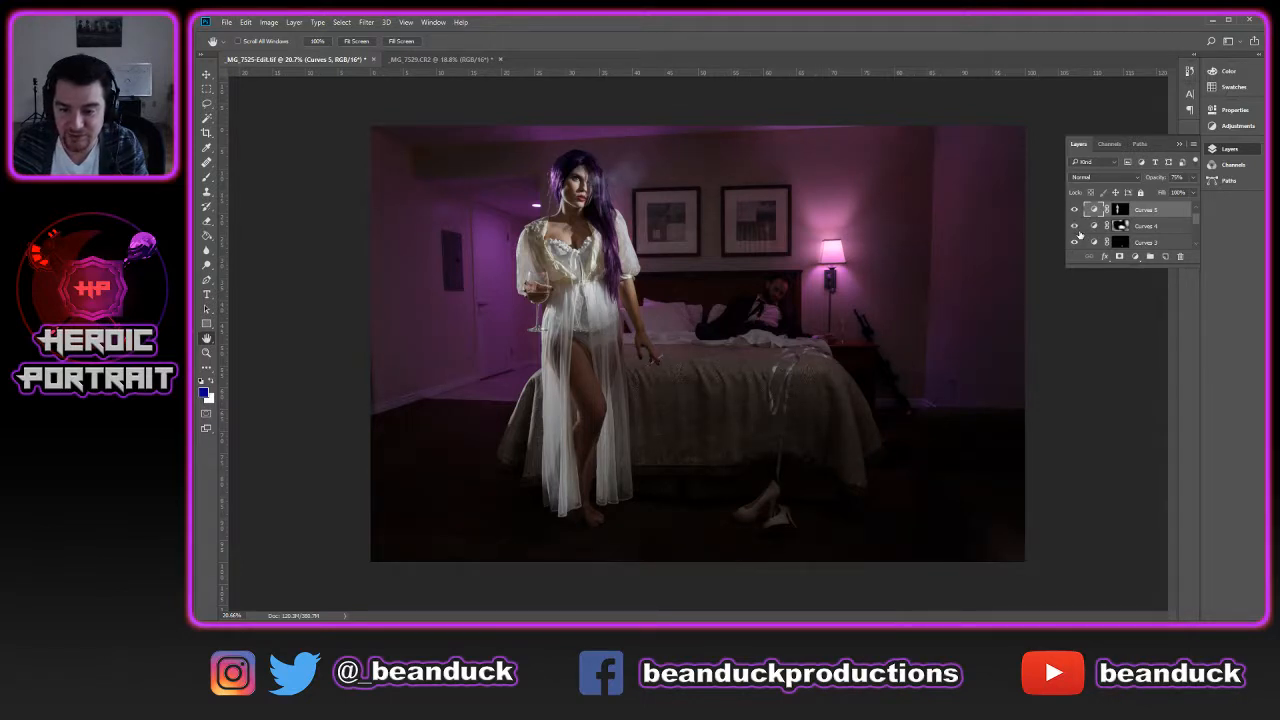
click(1077, 232)
click(1077, 232)
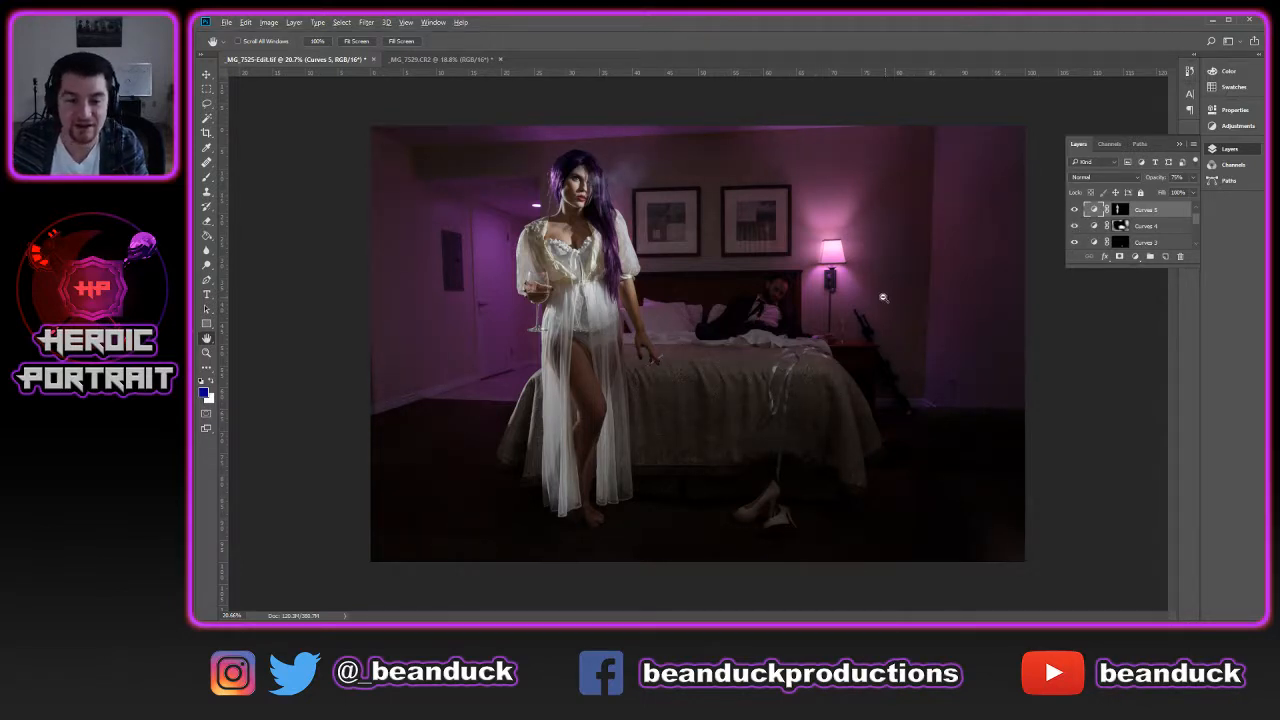
scroll(882, 297, down, 2)
scroll(880, 296, up, 1)
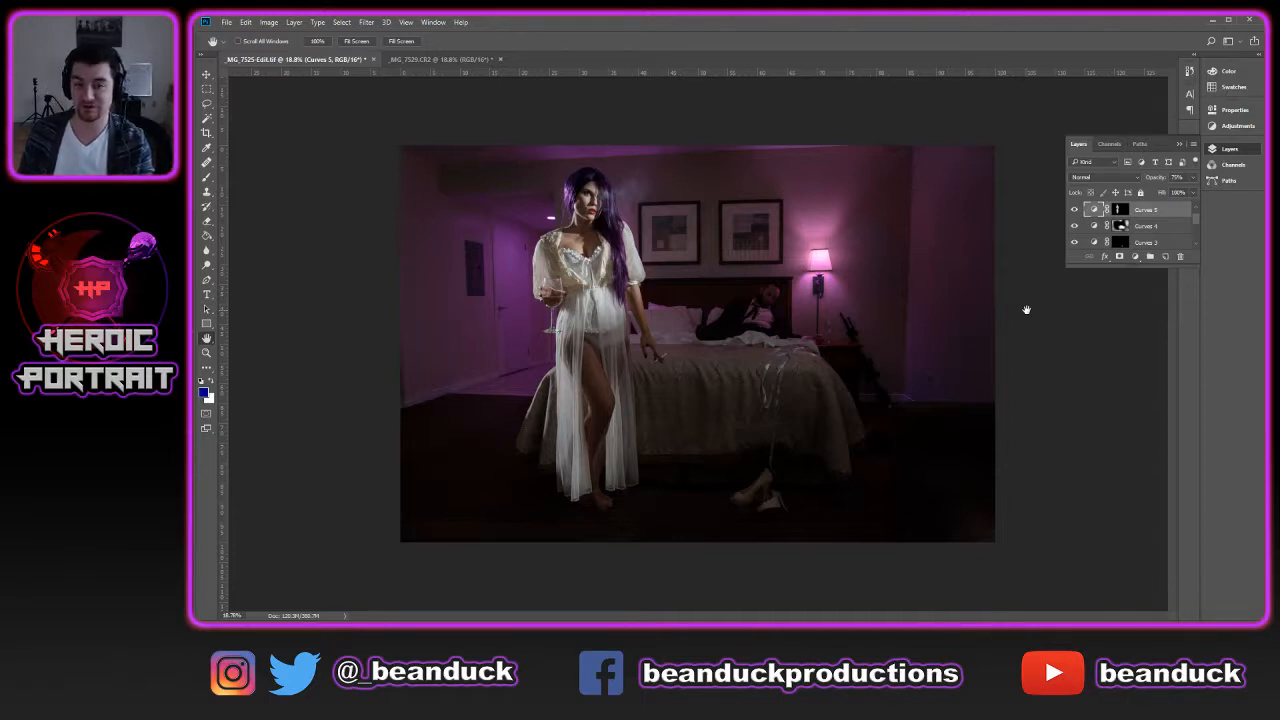
key(ctrl+s)
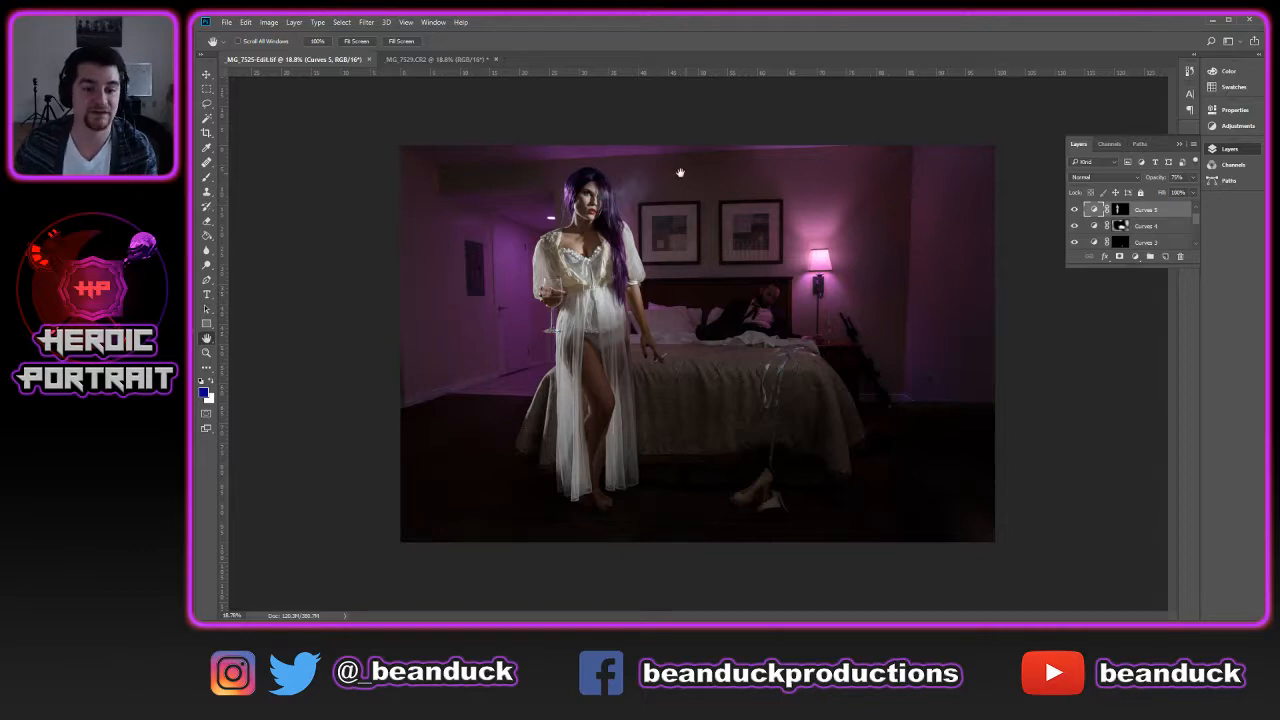
On Layer 1, use a much smaller Healing Brush to remove the long stray hair strand hanging beside the woman's neck above her lace collar
scroll(556, 182, up, 5)
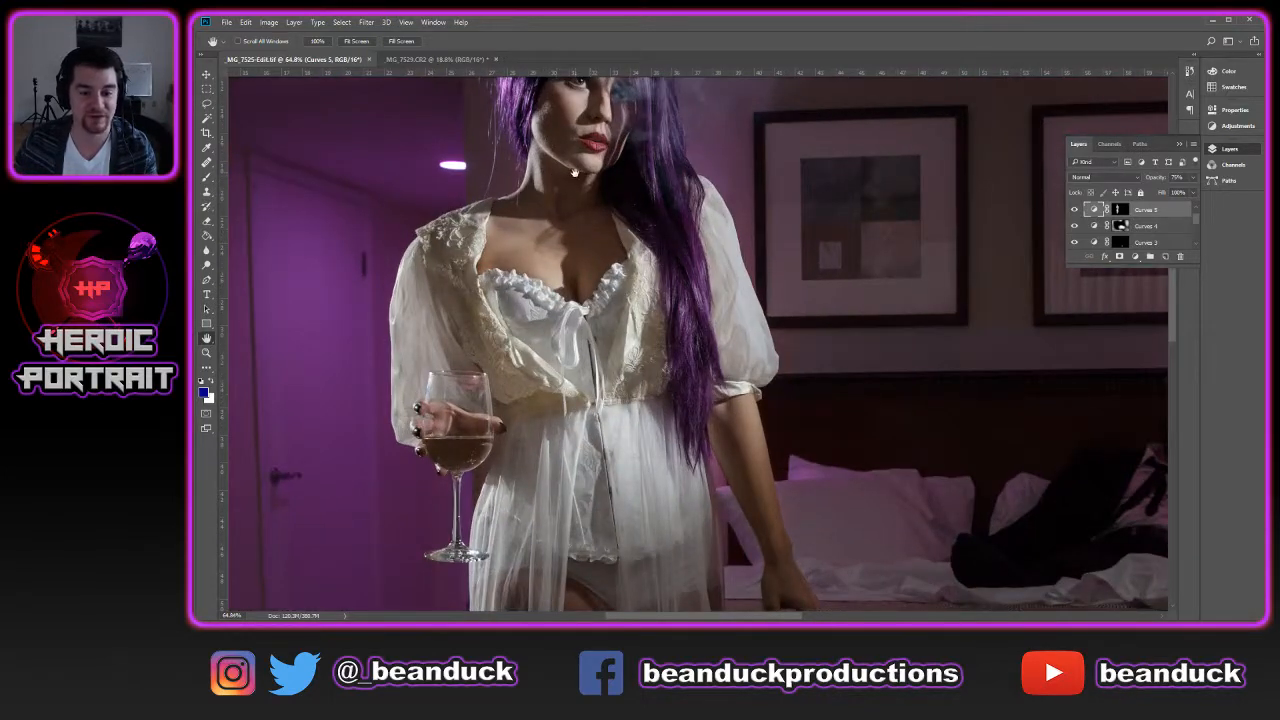
drag(517, 159, 604, 266)
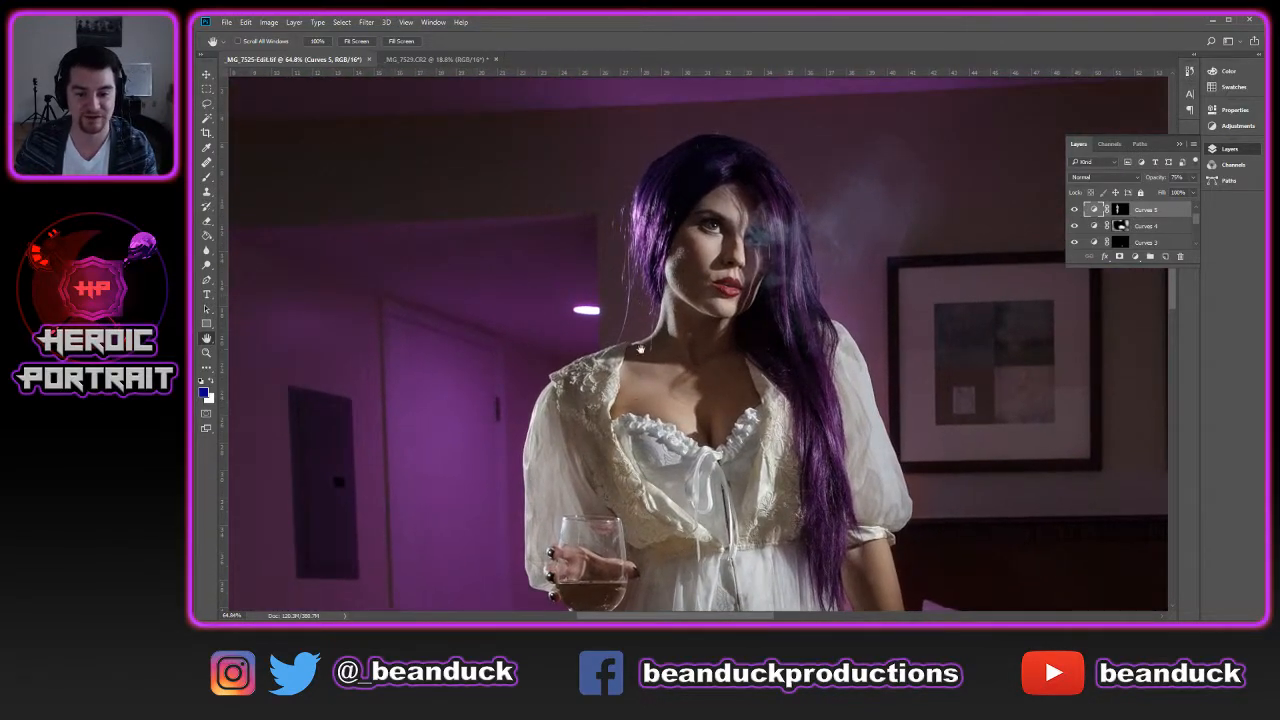
scroll(650, 240, up, 3)
scroll(1130, 225, down, 3)
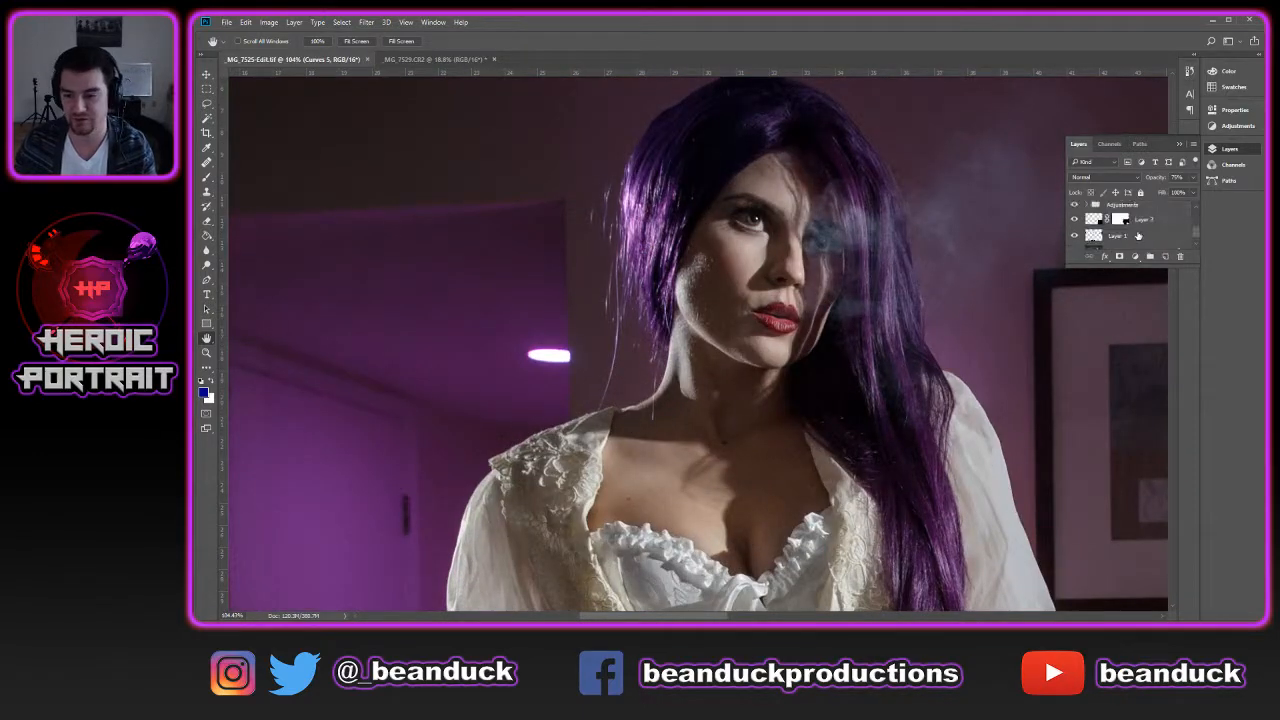
click(1117, 225)
scroll(706, 370, up, 2)
scroll(706, 370, up, 1)
key(j)
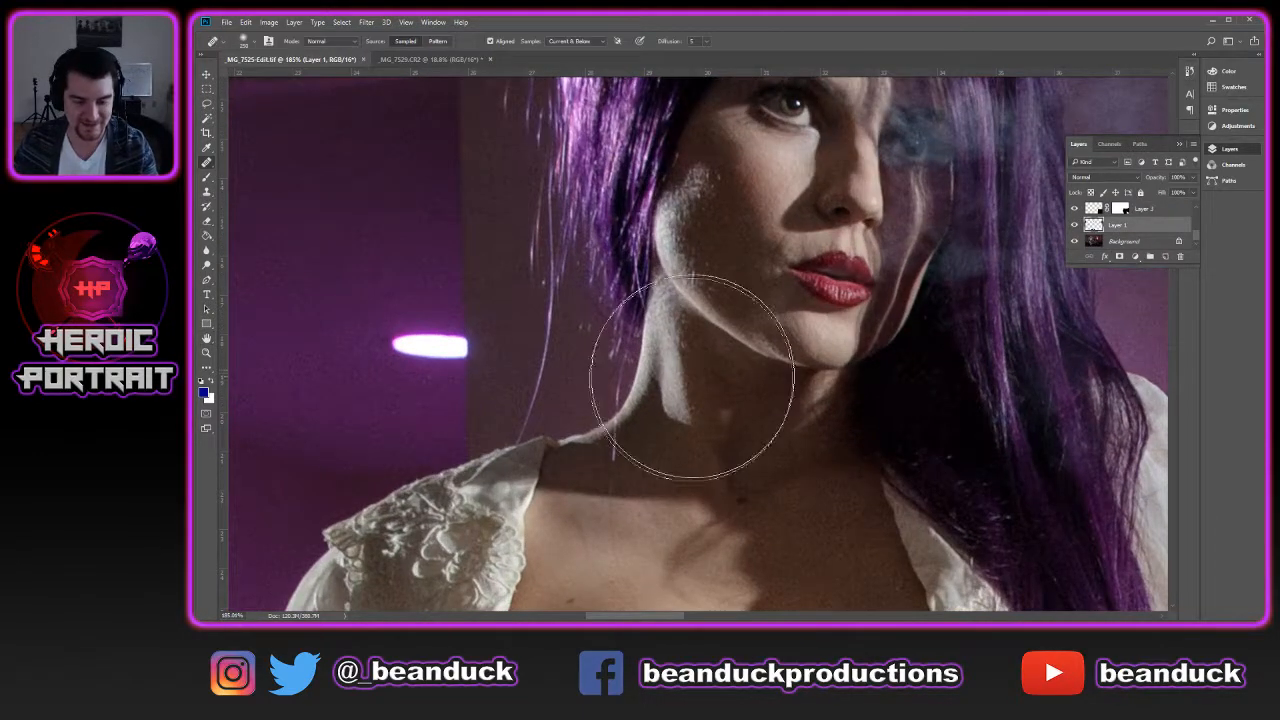
key(bracketleft)
key(bracketleft)
key(bracketleft)
key(bracketleft)
key(bracketleft)
key(bracketleft)
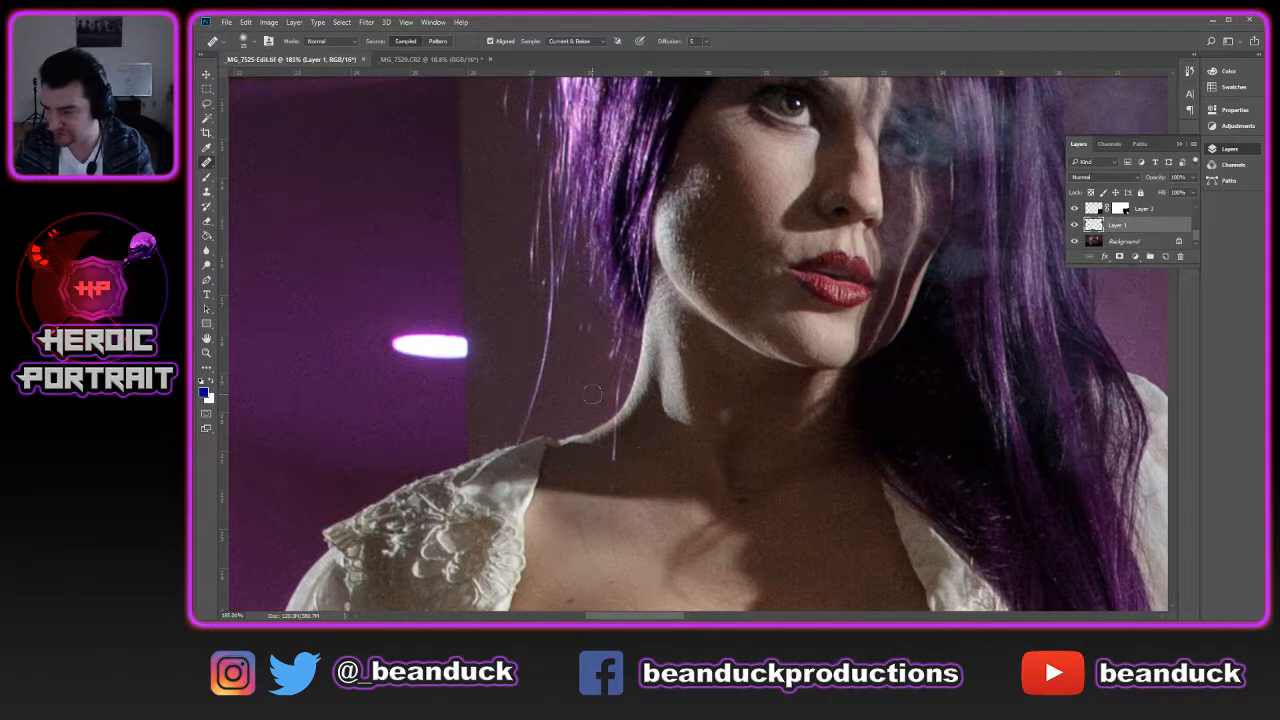
key(bracketleft)
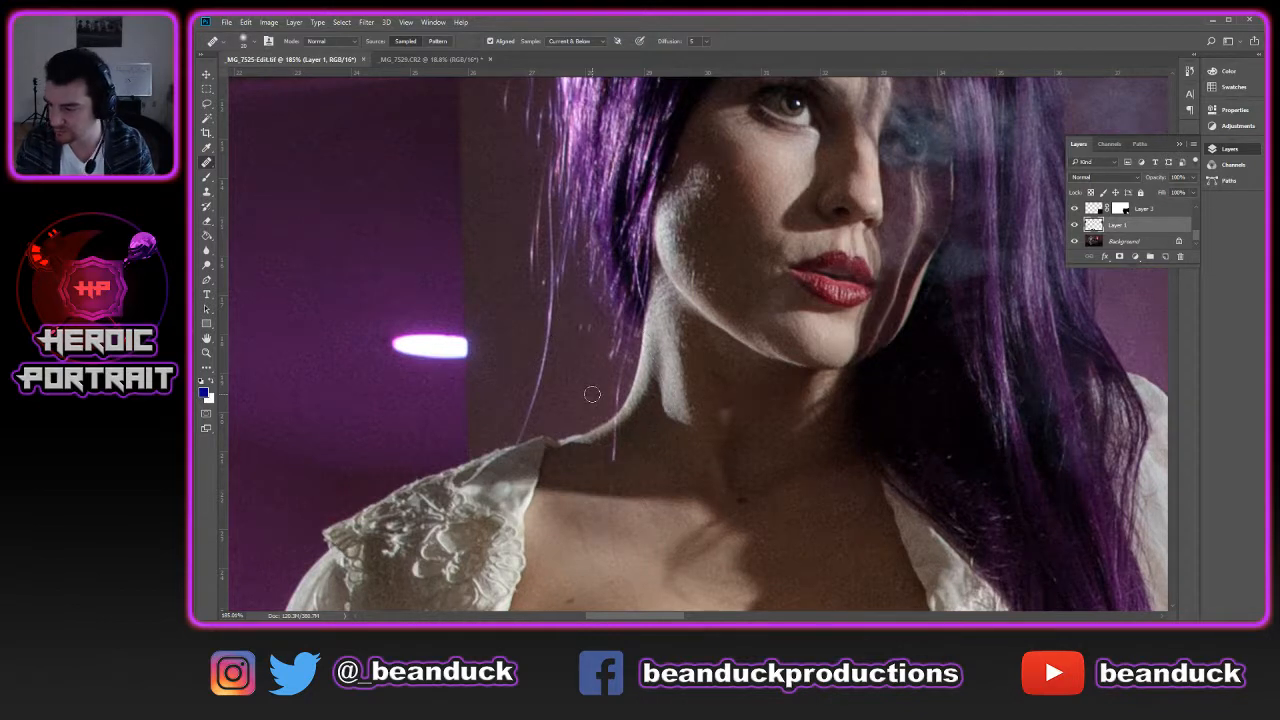
key(bracketleft)
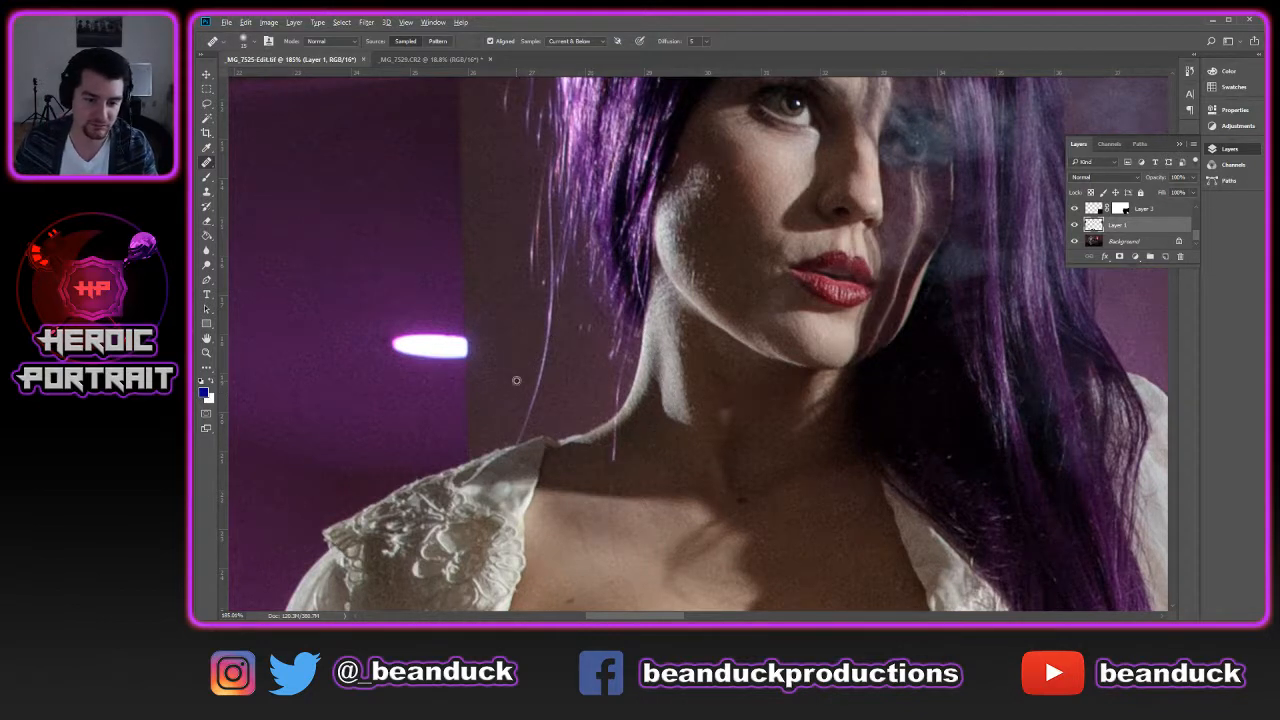
mouse_move(532, 388)
mouse_down()
mouse_move(551, 312)
mouse_move(515, 436)
mouse_up()
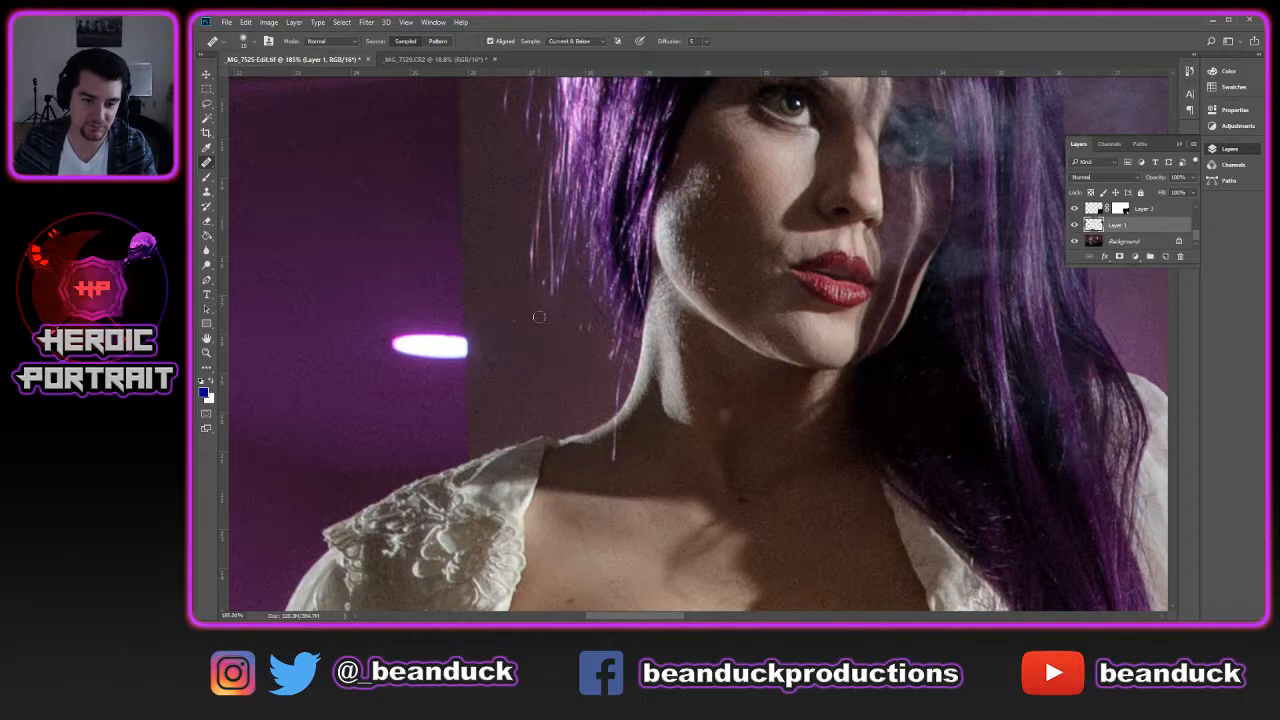
Toggle Layer 1 to examine its cleanup around the woman and the wall behind her, leaving the layer hidden
scroll(675, 327, down, 3)
scroll(710, 340, down, 1)
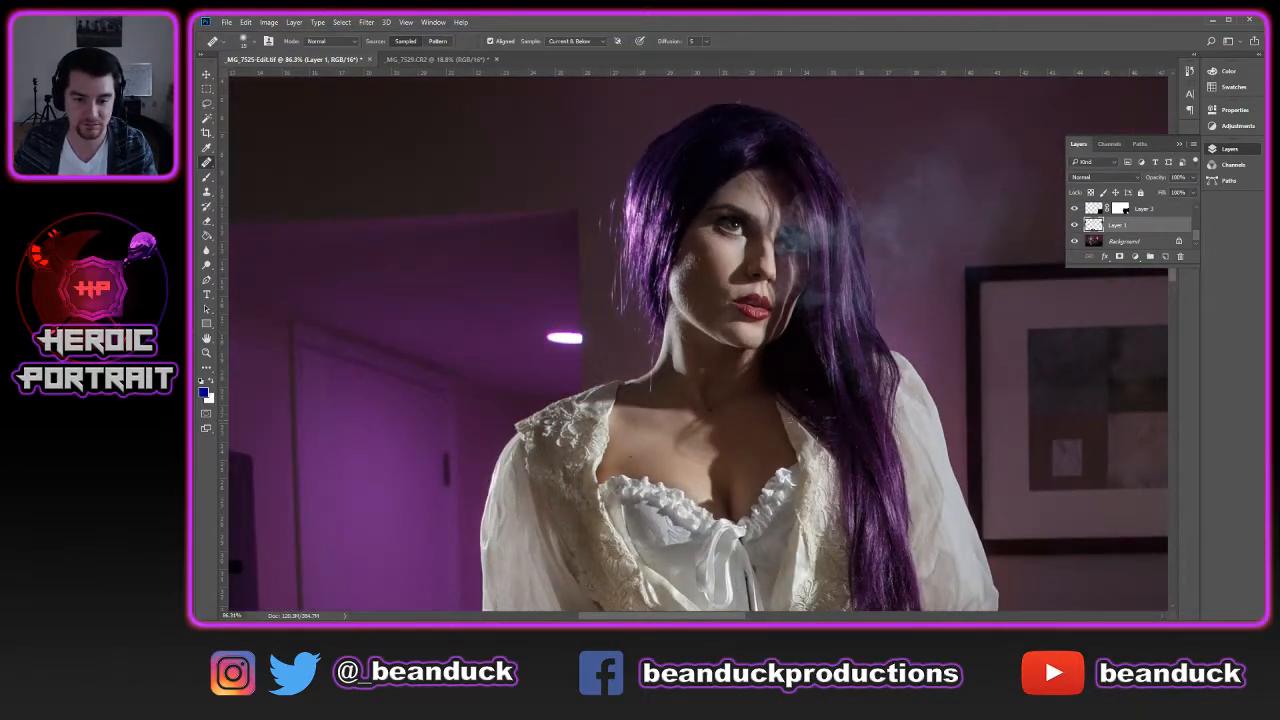
scroll(855, 381, down, 3)
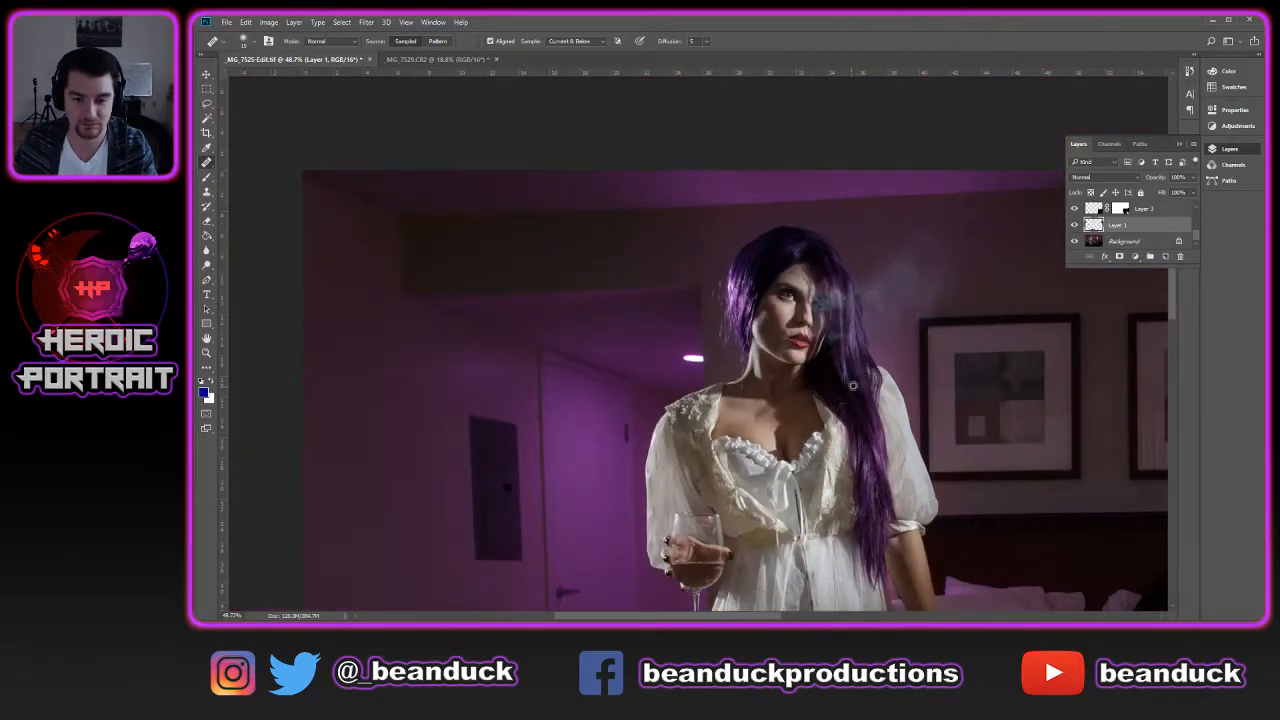
click(1074, 226)
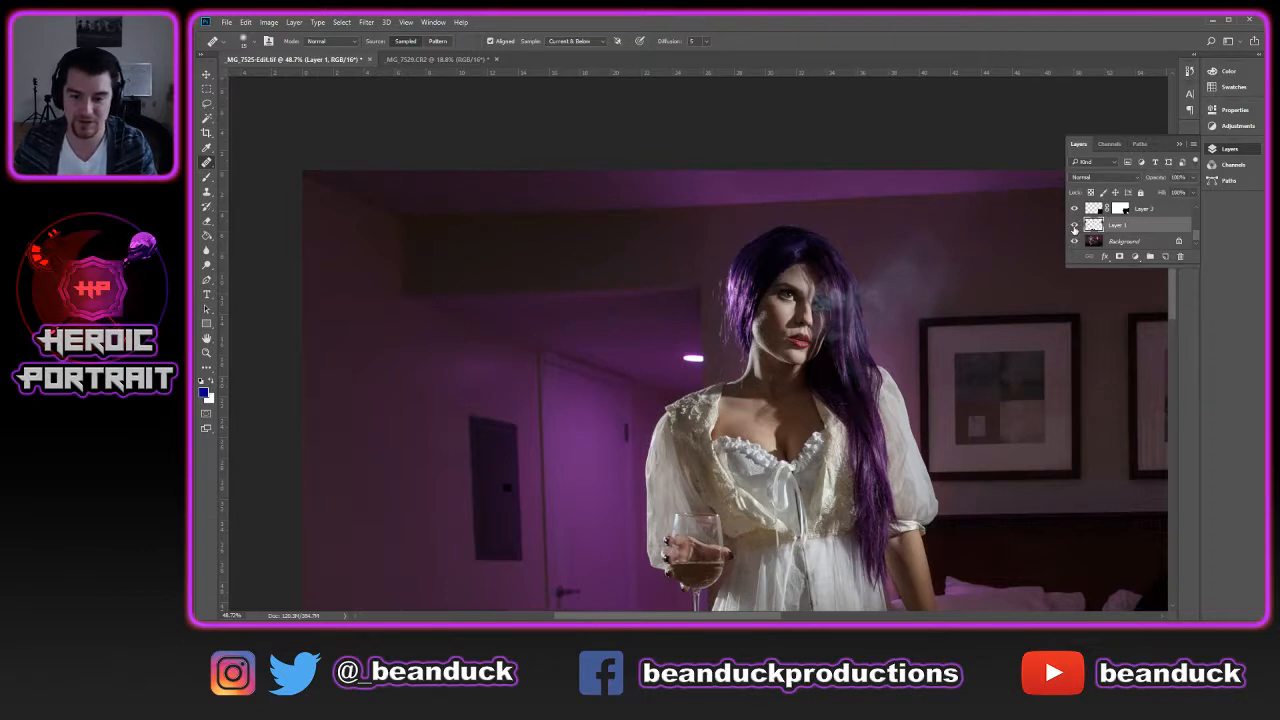
click(1074, 226)
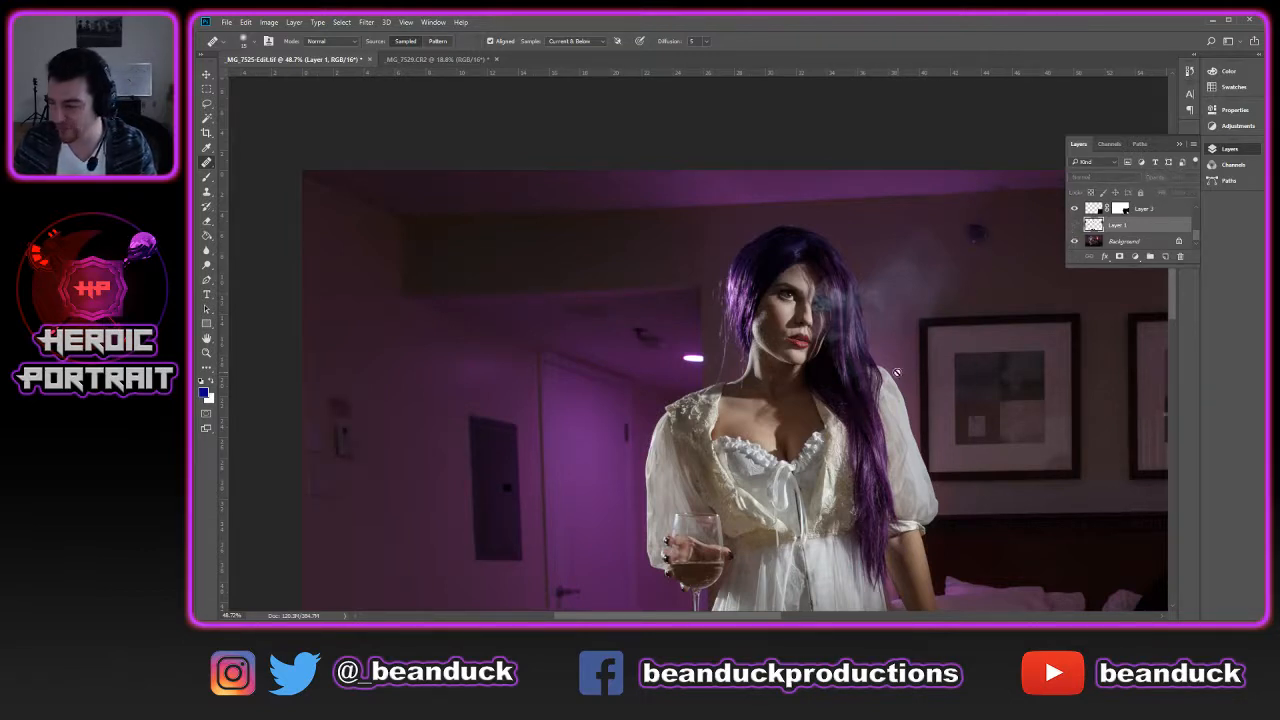
scroll(903, 399, up, 2)
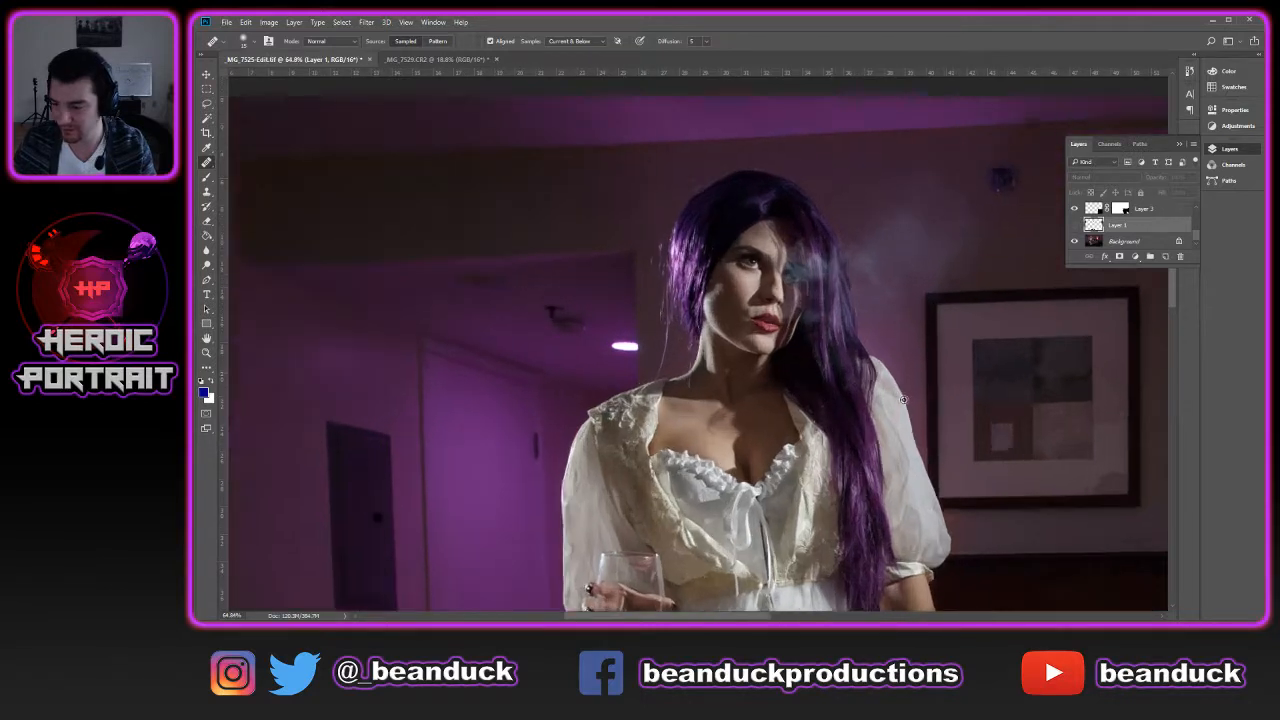
scroll(903, 399, up, 1)
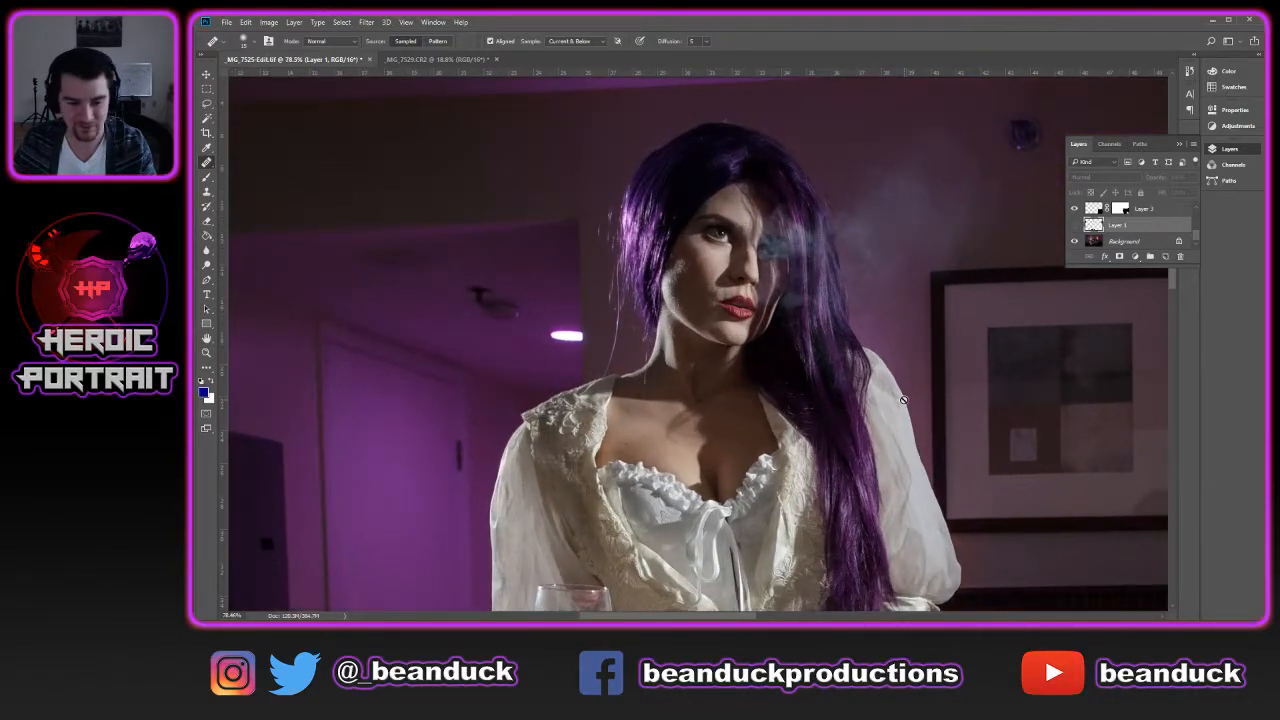
click(1074, 225)
click(1074, 225)
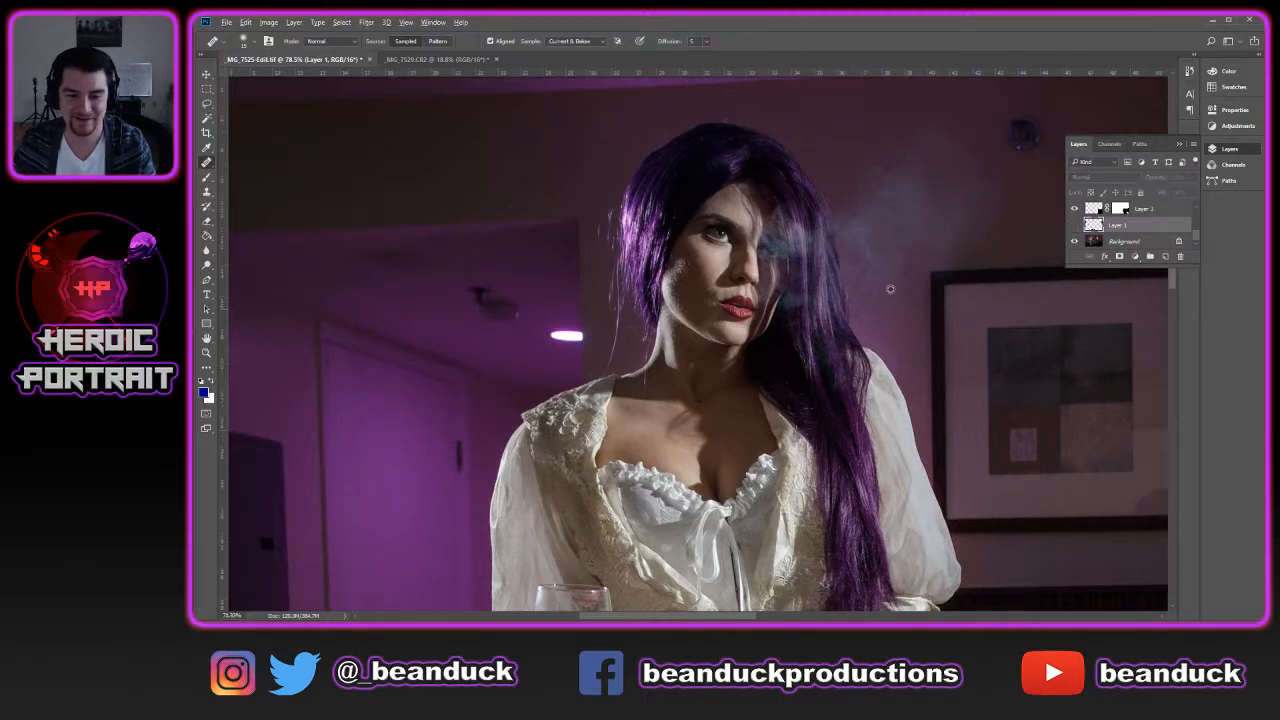
Compare the wider room view with and without the Layer 1 cleanup, leaving Layer 1 visible
scroll(946, 294, down, 3)
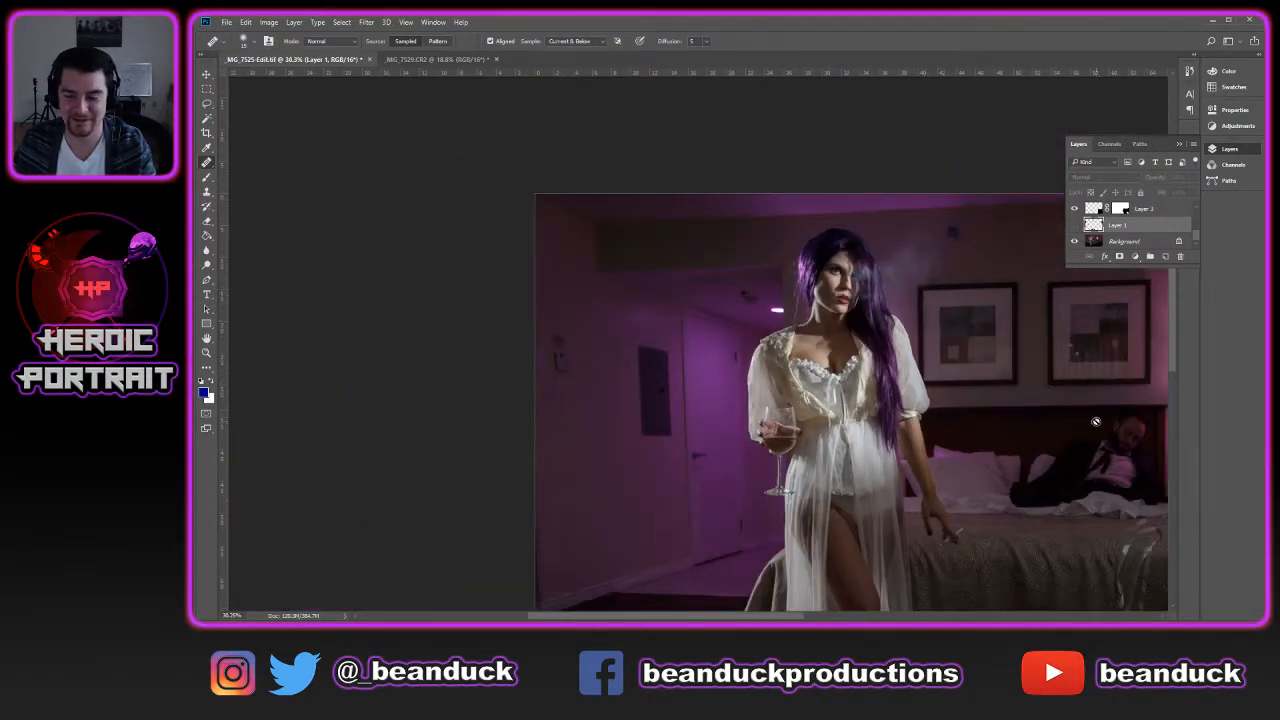
scroll(1097, 418, down, 1)
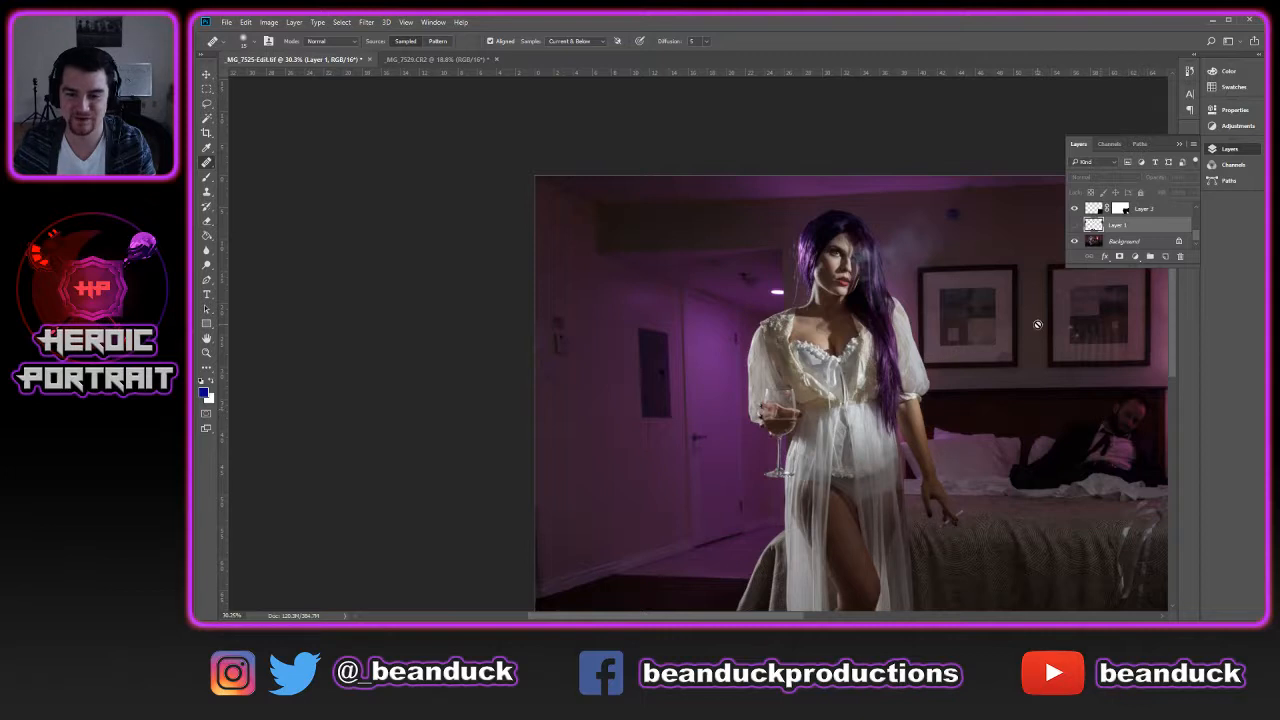
click(1075, 228)
click(1075, 226)
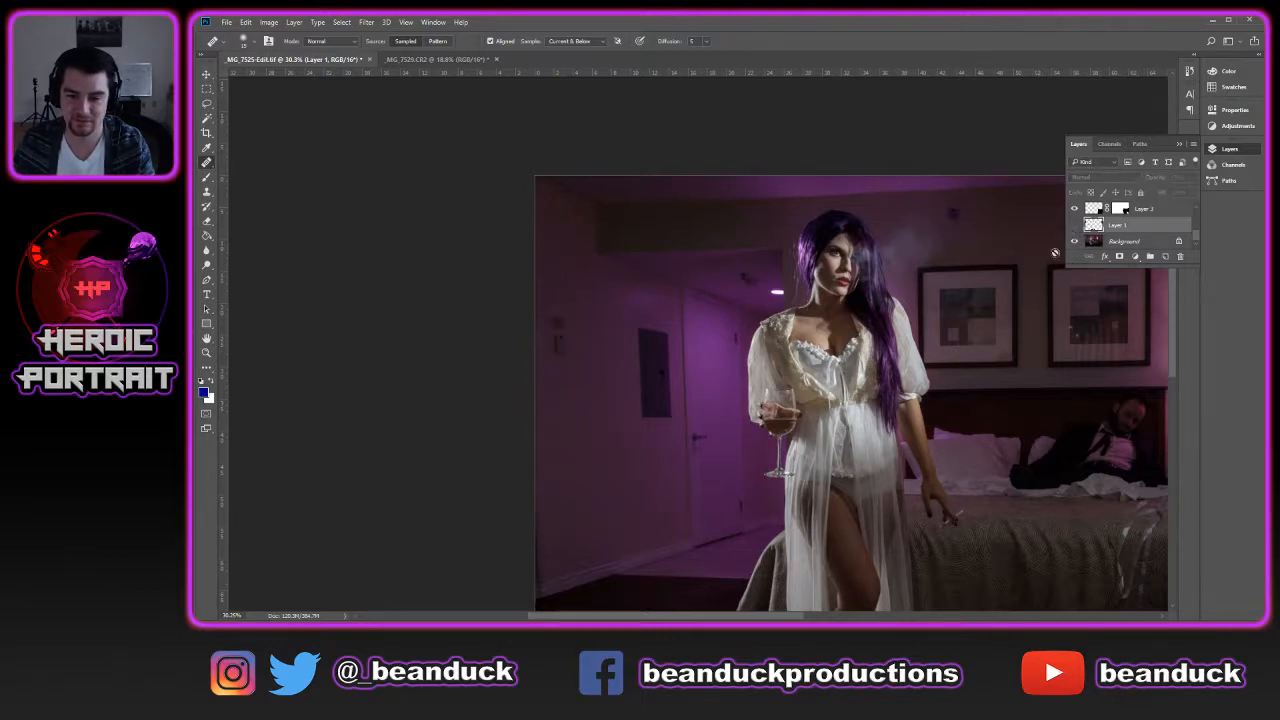
key(ctrl+minus)
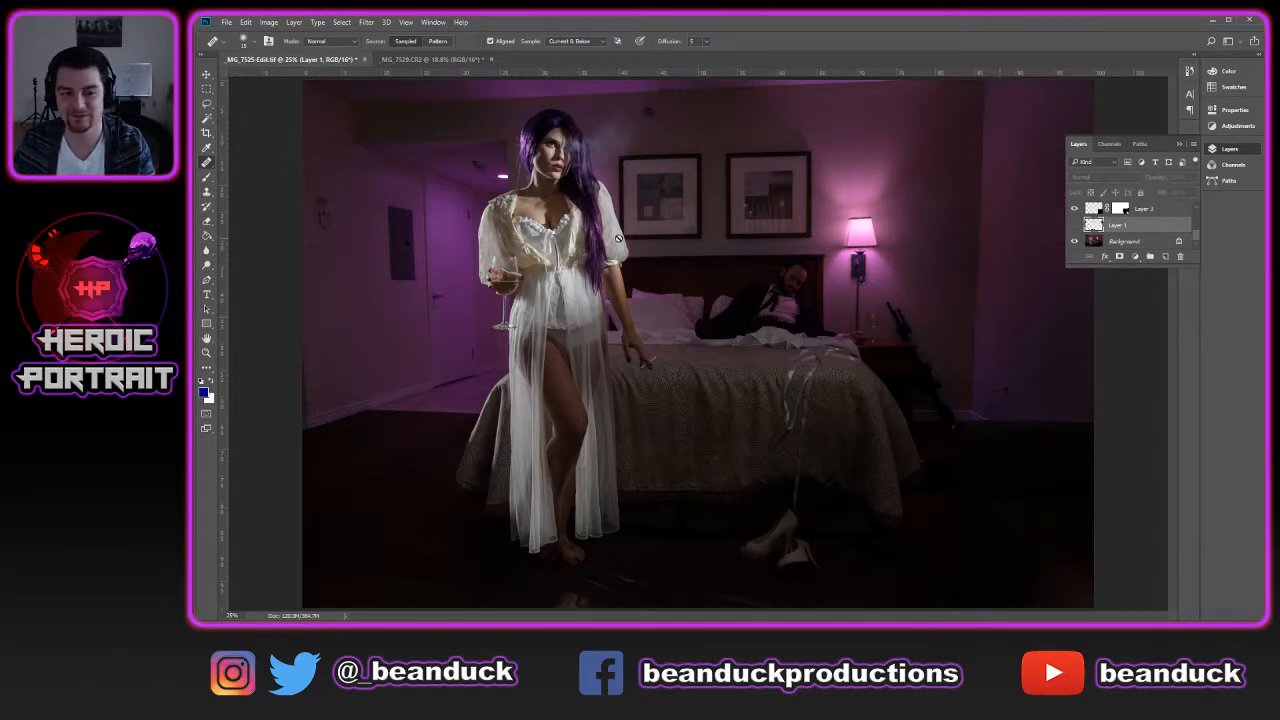
click(1075, 226)
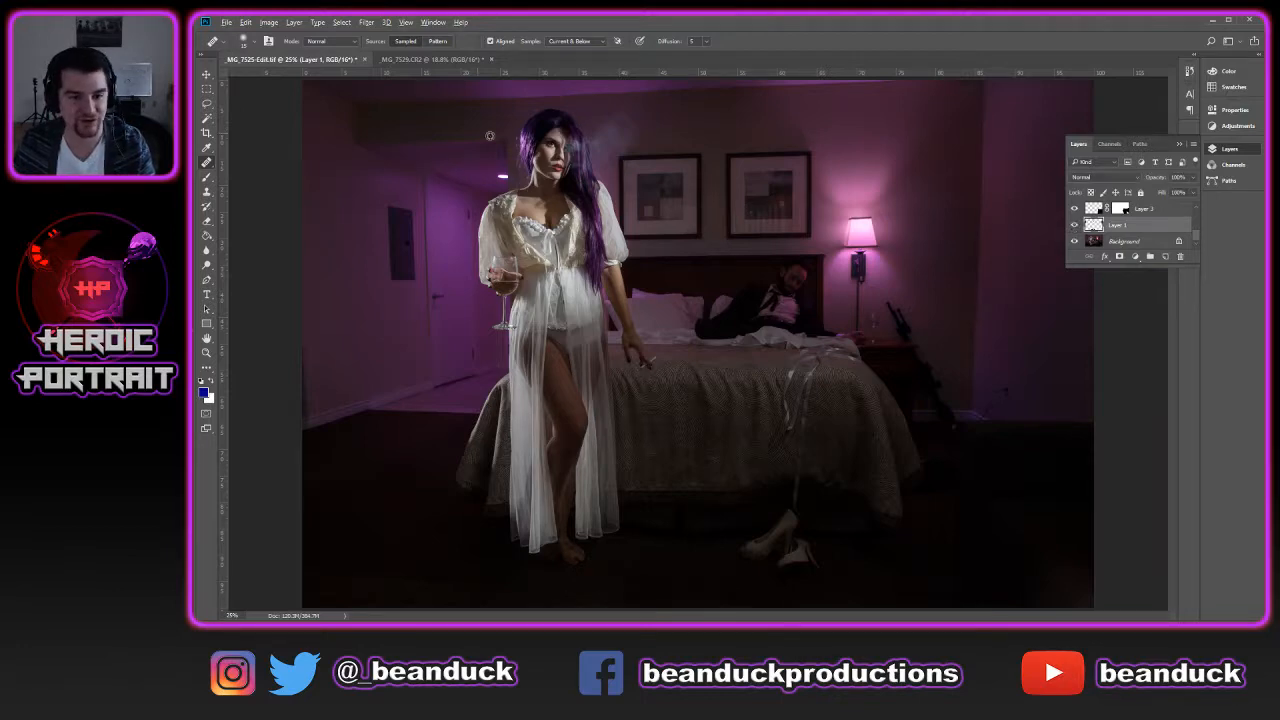
Heal the short stray hair strand crossing the shoulder at the base of the woman's neck on Layer 1
scroll(505, 140, up, 5)
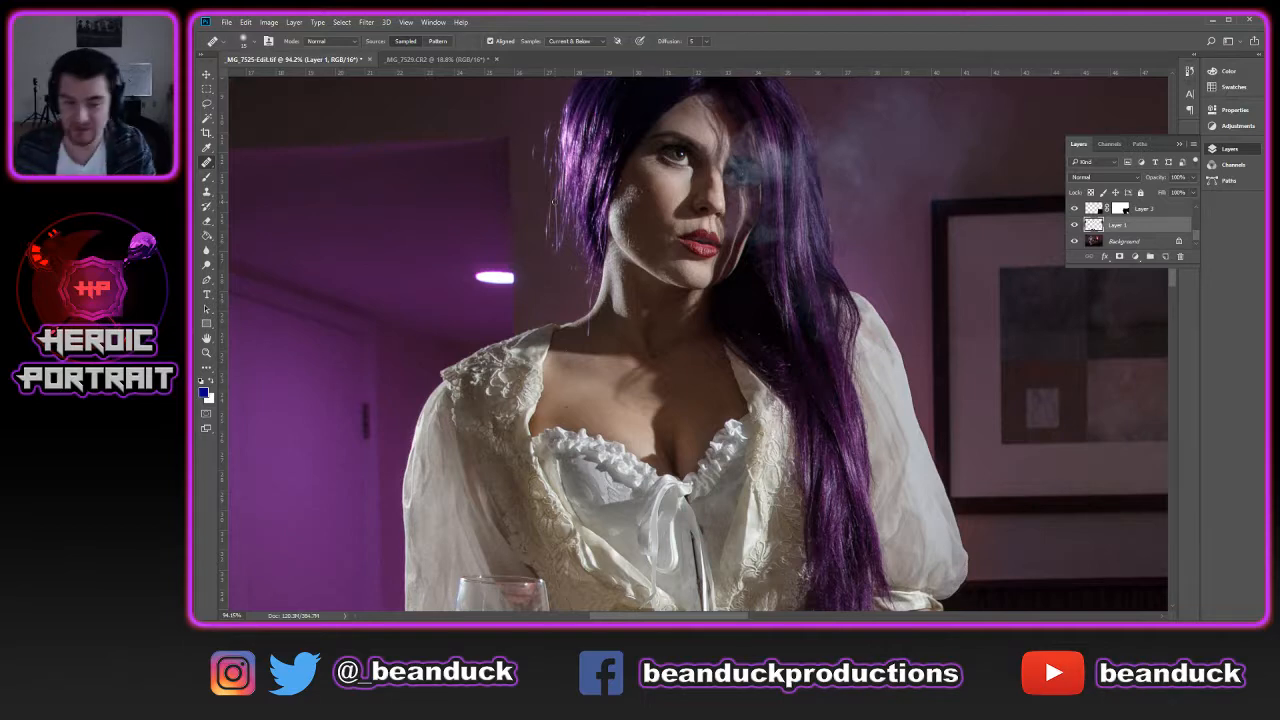
scroll(543, 311, up, 3)
scroll(543, 311, up, 1)
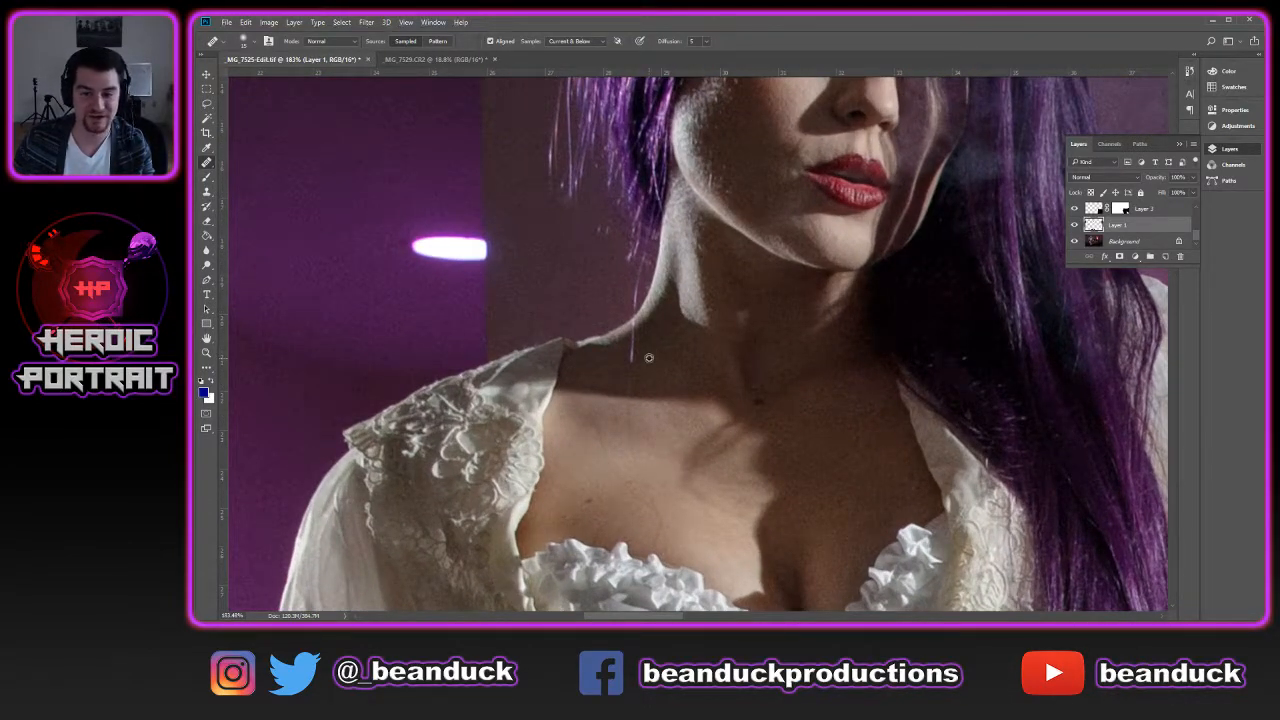
drag(630, 350, 627, 412)
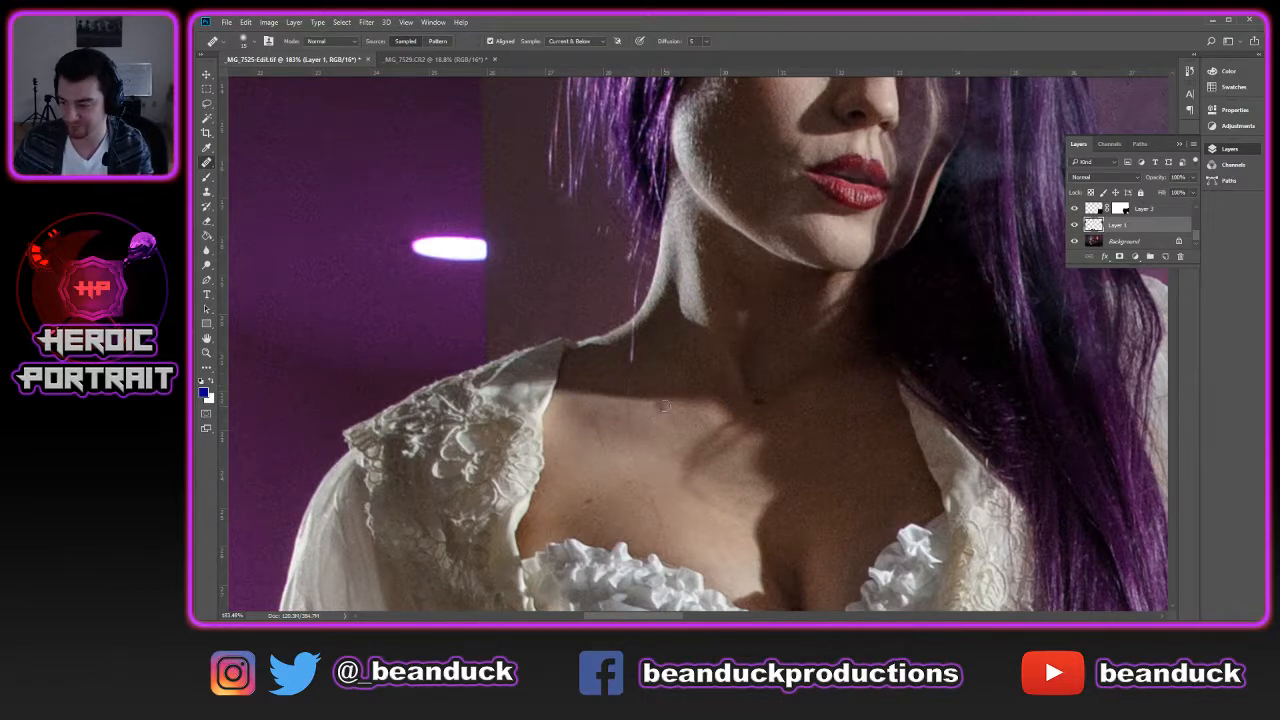
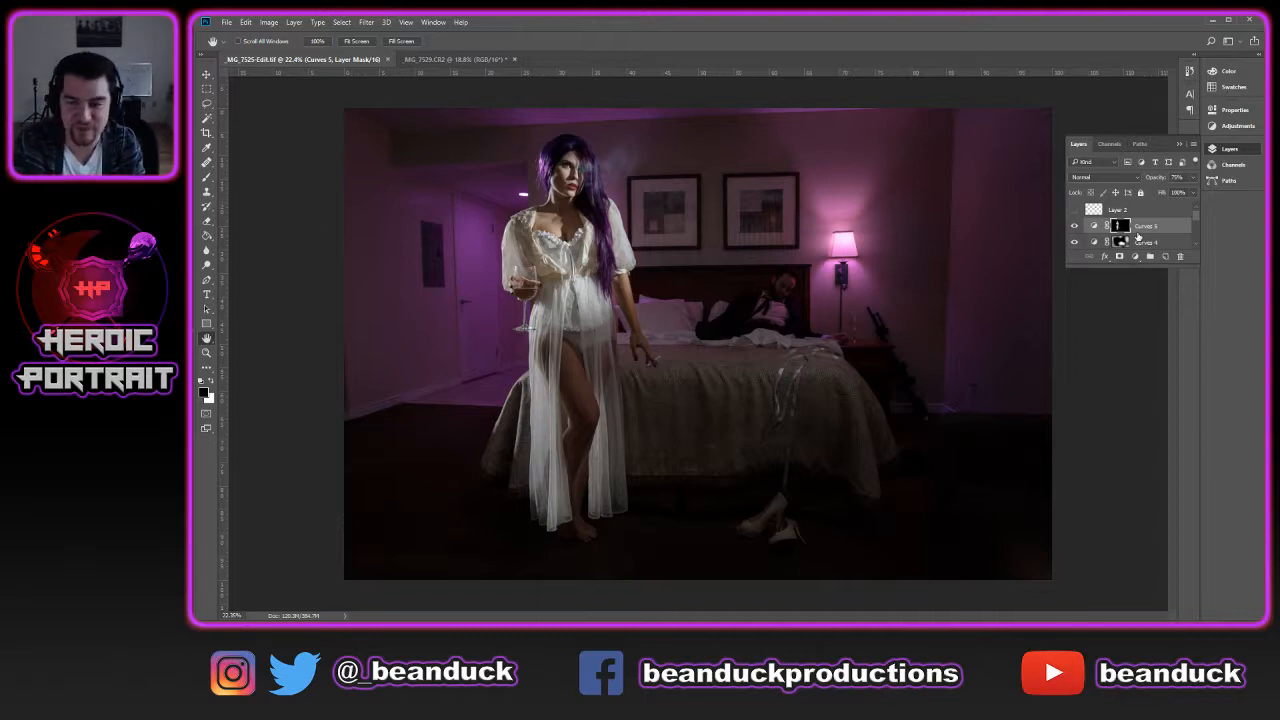
Stamp all visible layers into a new merged layer directly above Curves 5
key(ctrl+alt+shift+e)
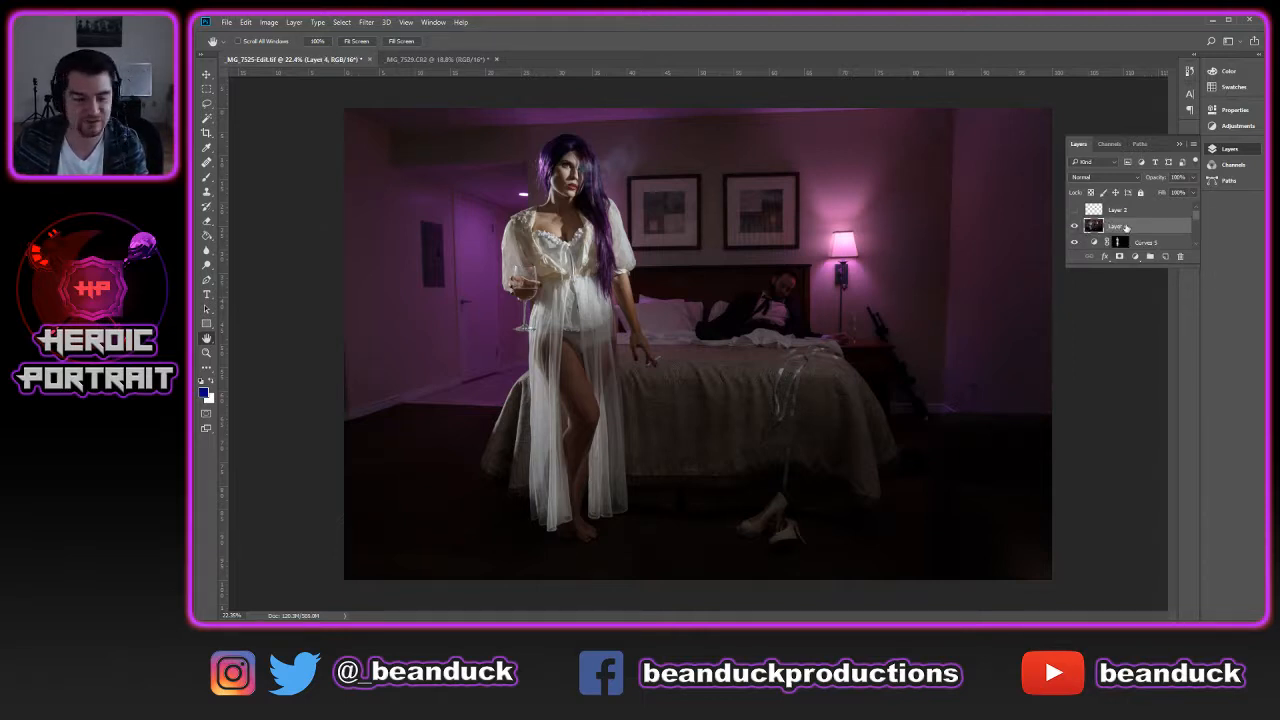
Try a High Pass filter with a 1.2-pixel radius on the merged Layer 4
click(362, 25)
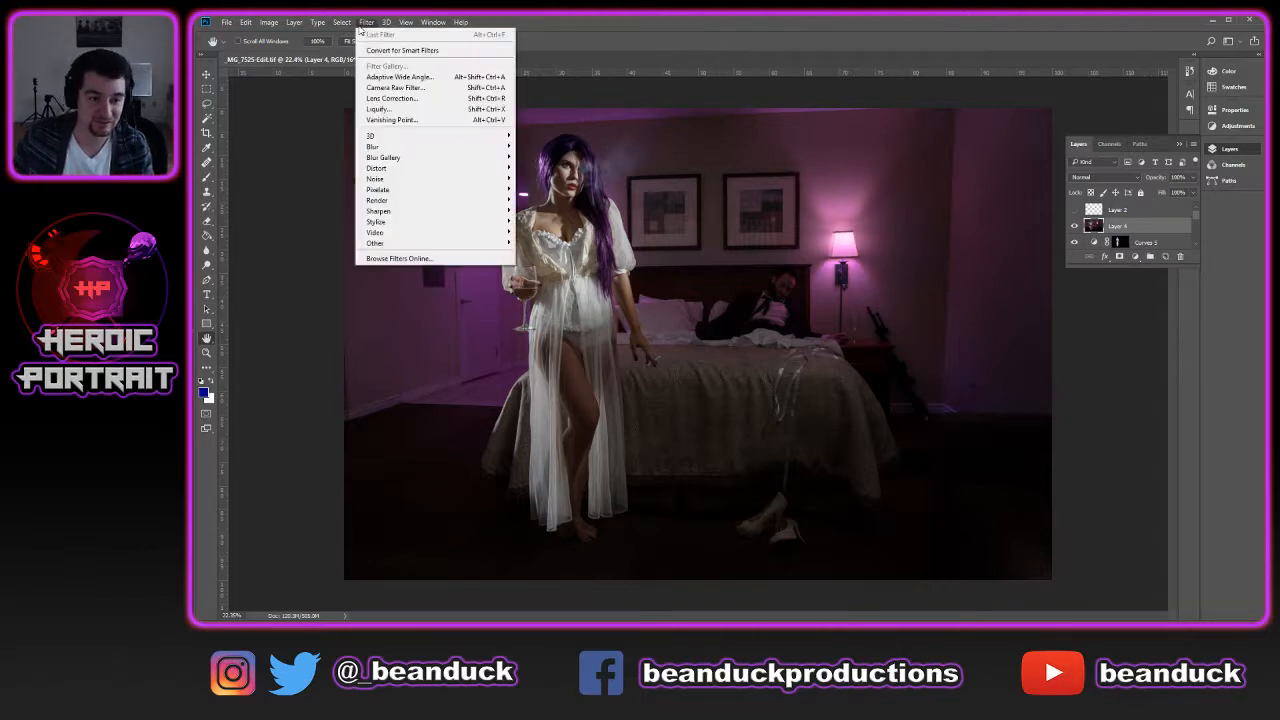
mouse_move(458, 245)
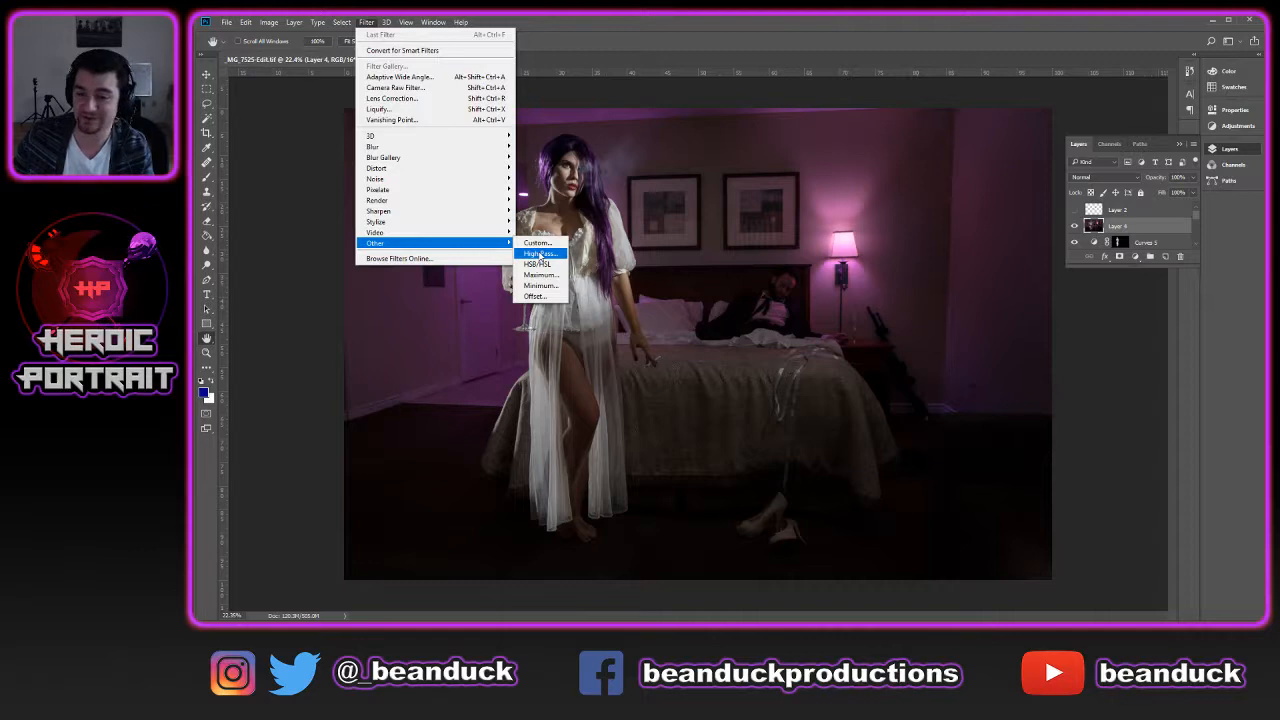
click(540, 254)
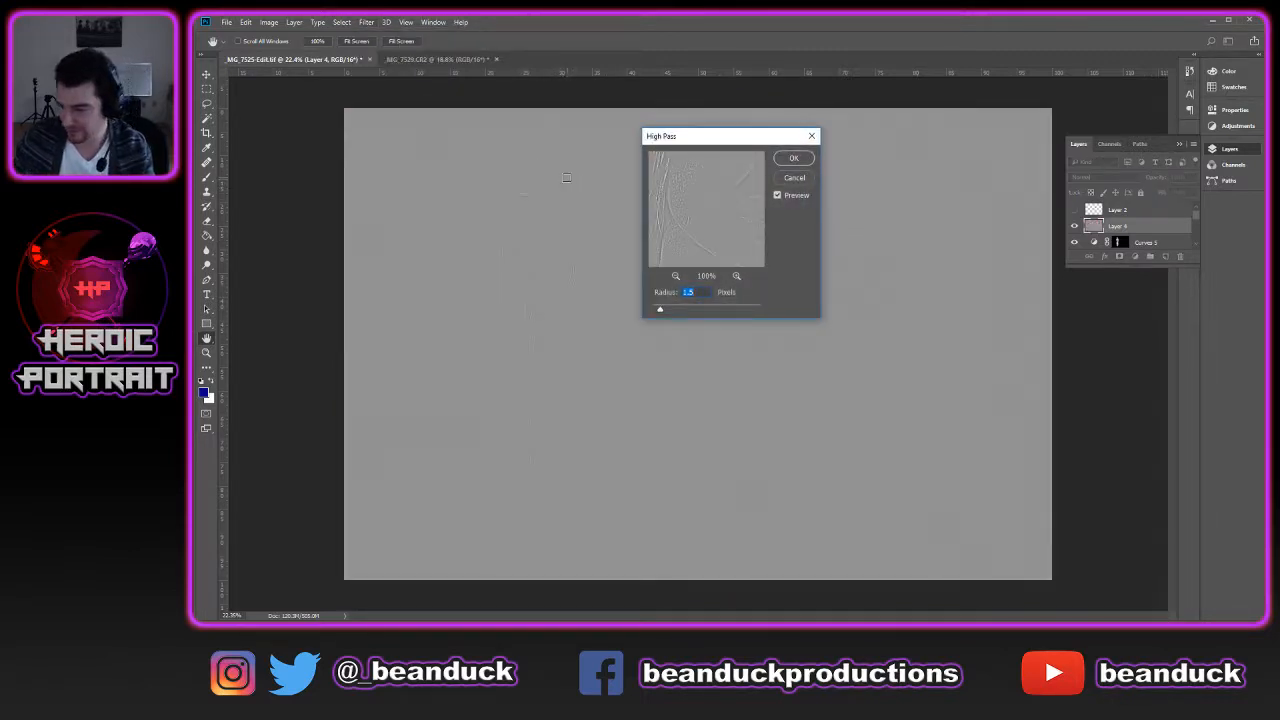
click(552, 178)
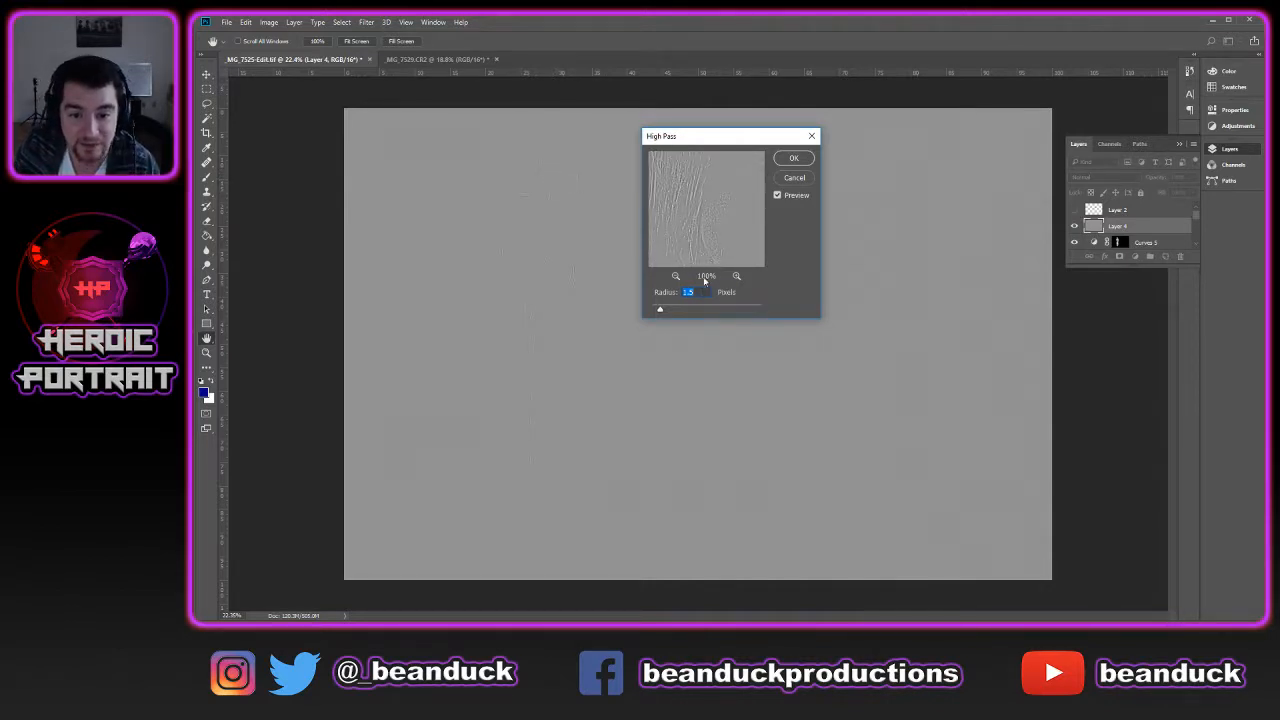
text(1)
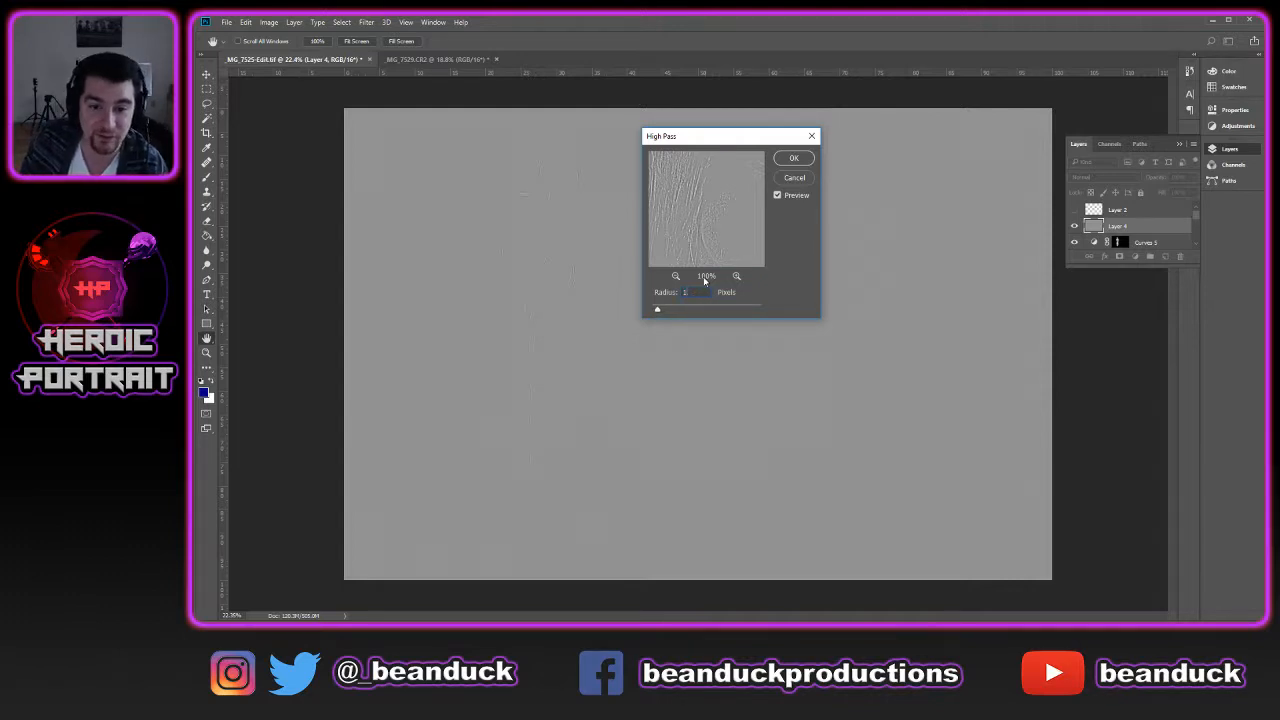
drag(748, 165, 720, 214)
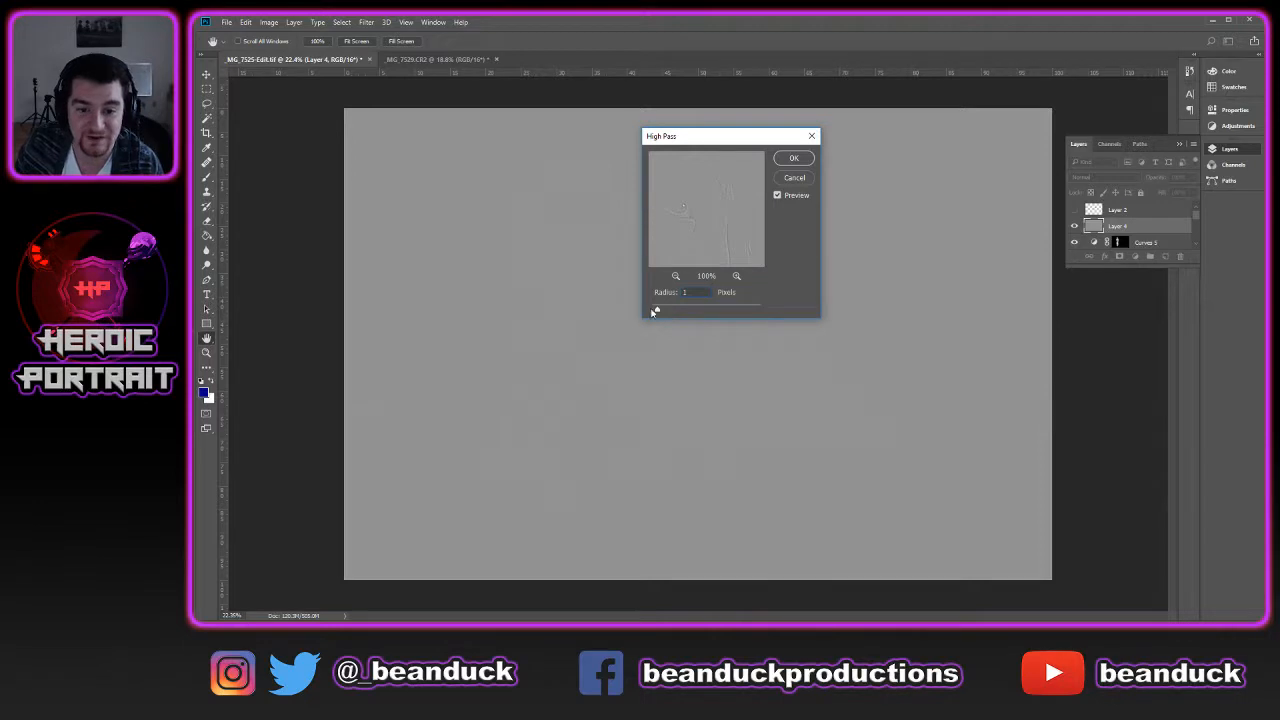
mouse_move(673, 310)
mouse_down()
mouse_move(695, 314)
mouse_move(657, 310)
mouse_up()
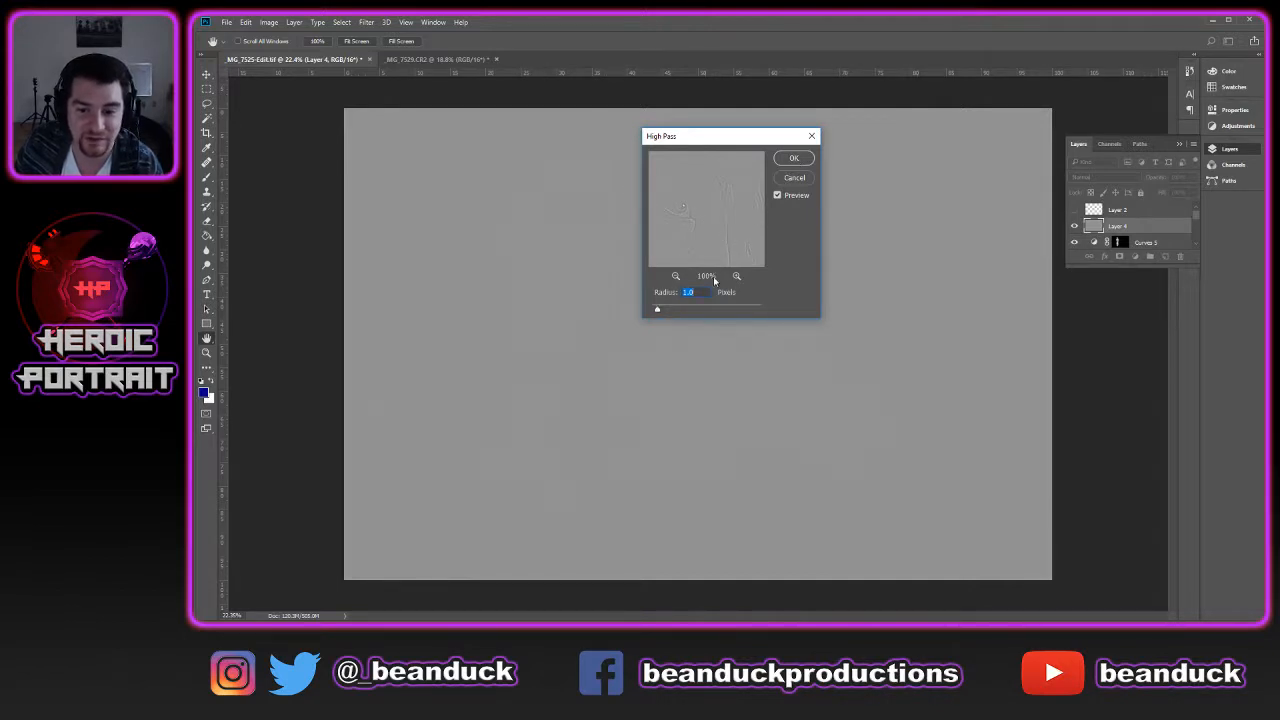
text(1.2)
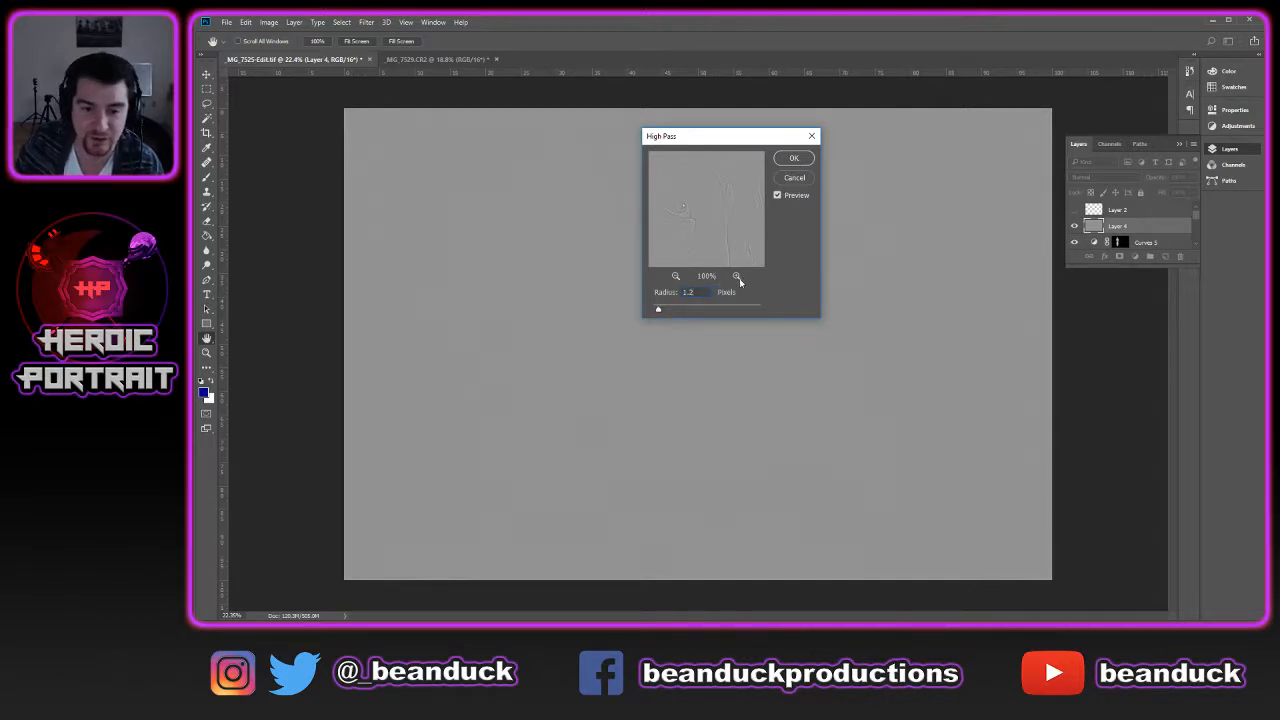
click(778, 162)
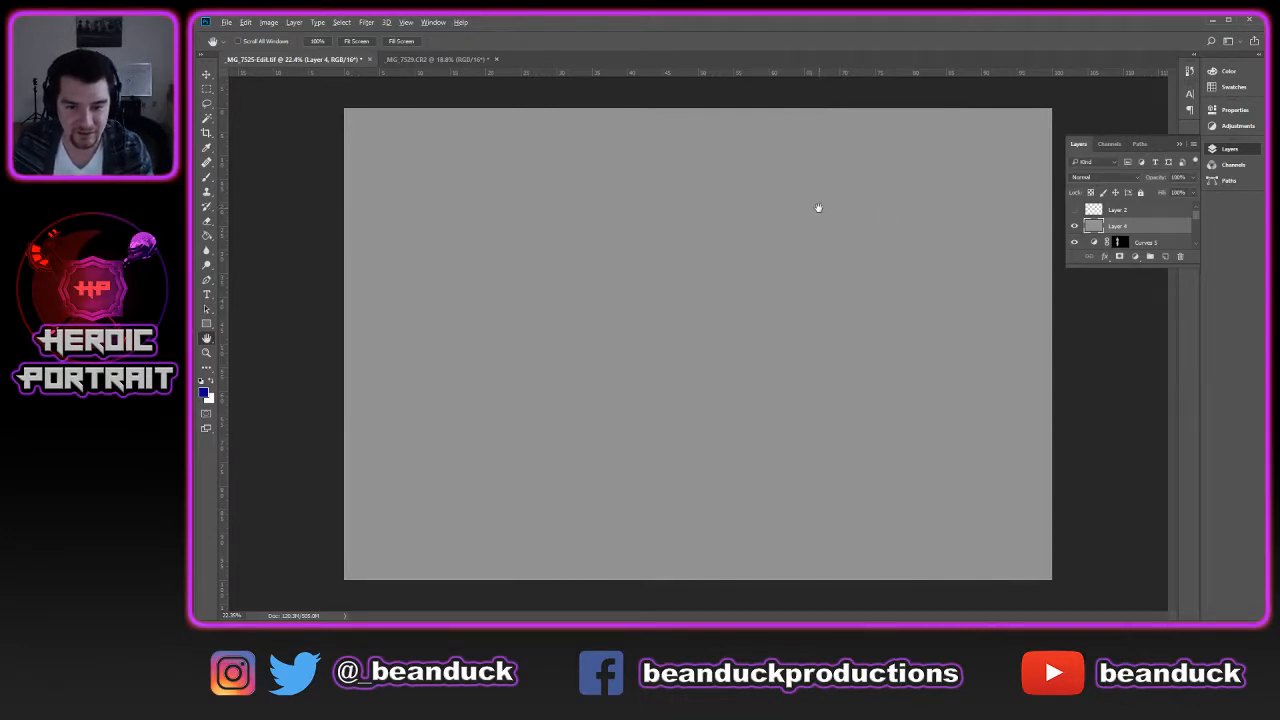
scroll(815, 208, up, 2)
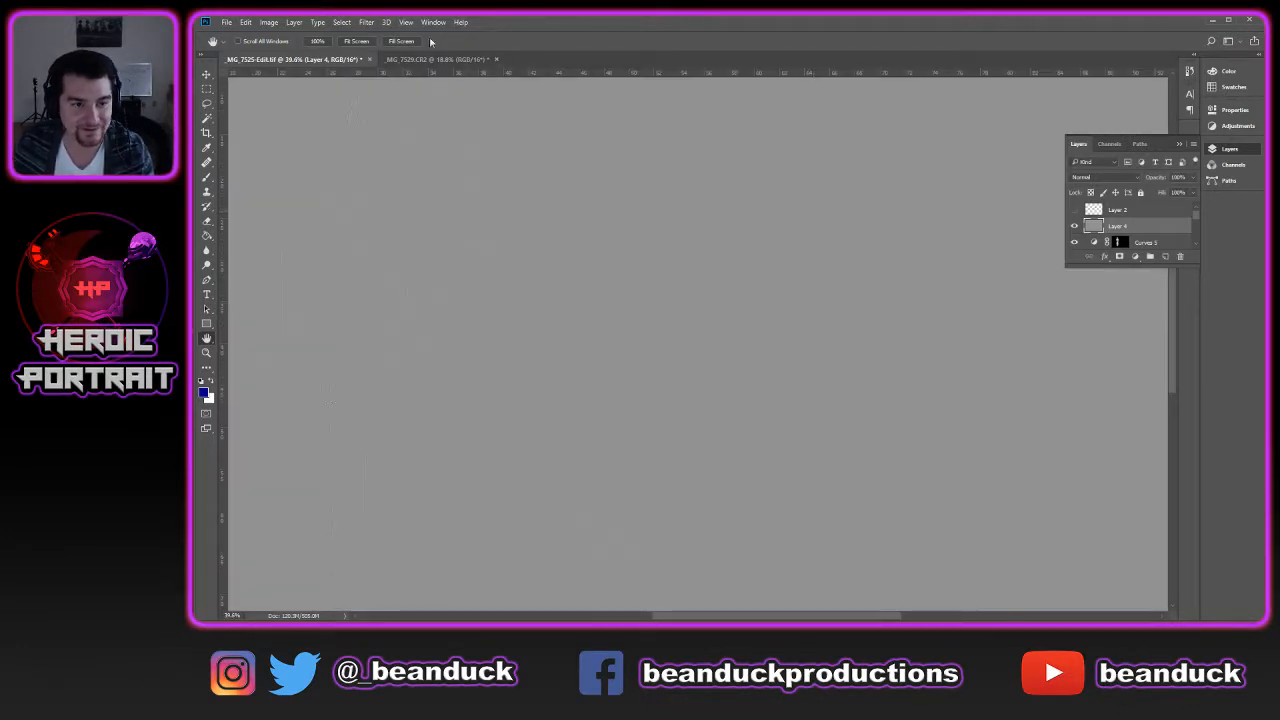
key(ctrl+z)
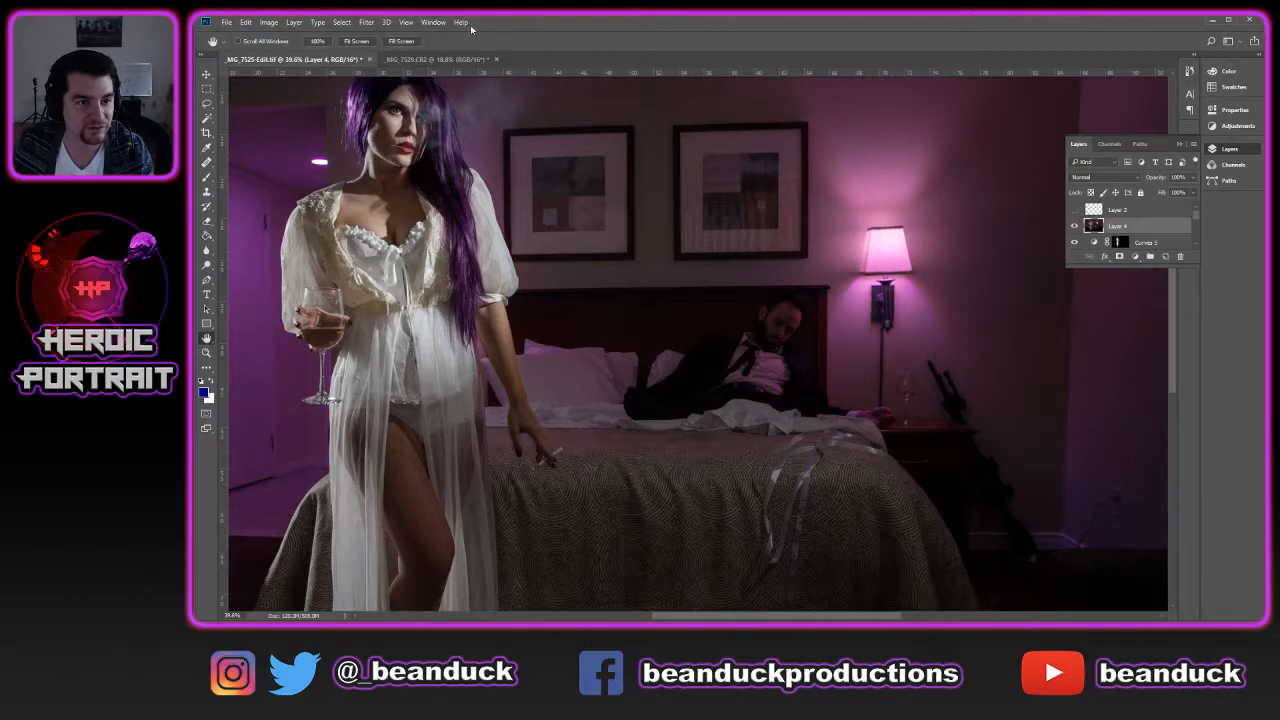
key(alt+Tab)
key(shift+F10)
key(alt+Tab)
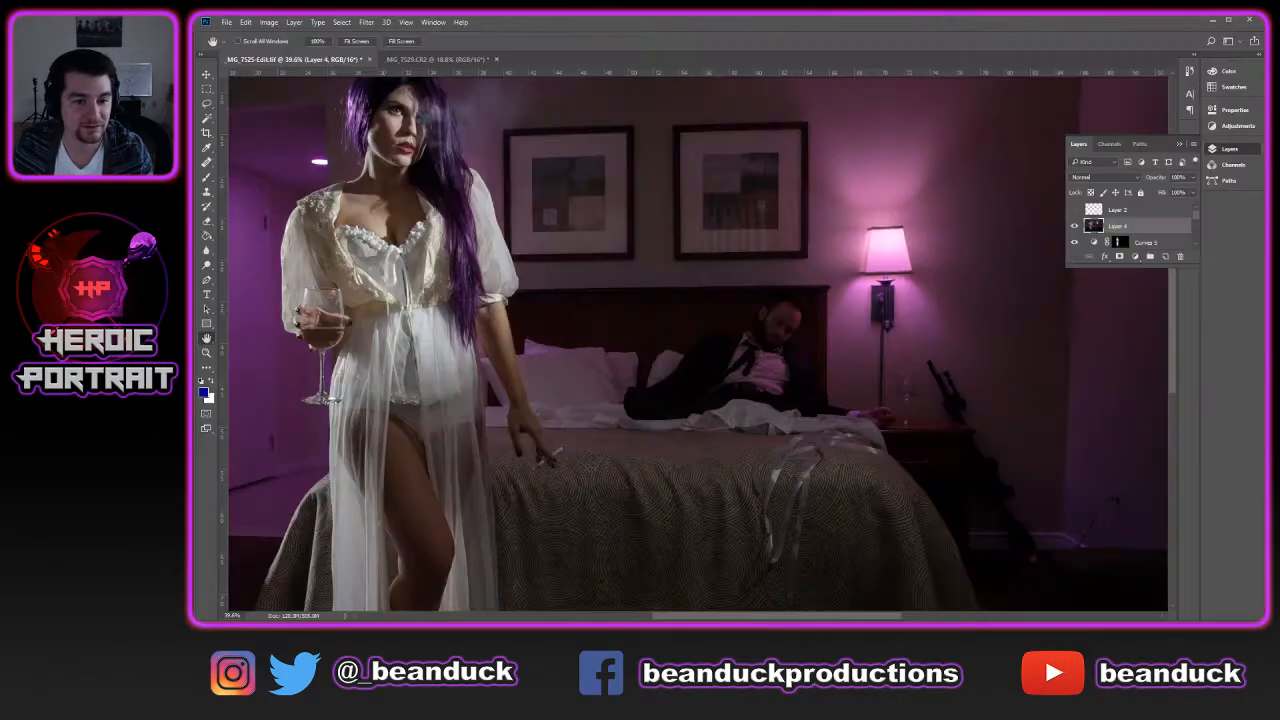
Apply a High Pass filter with a 2-pixel radius to the merged Layer 4
click(367, 22)
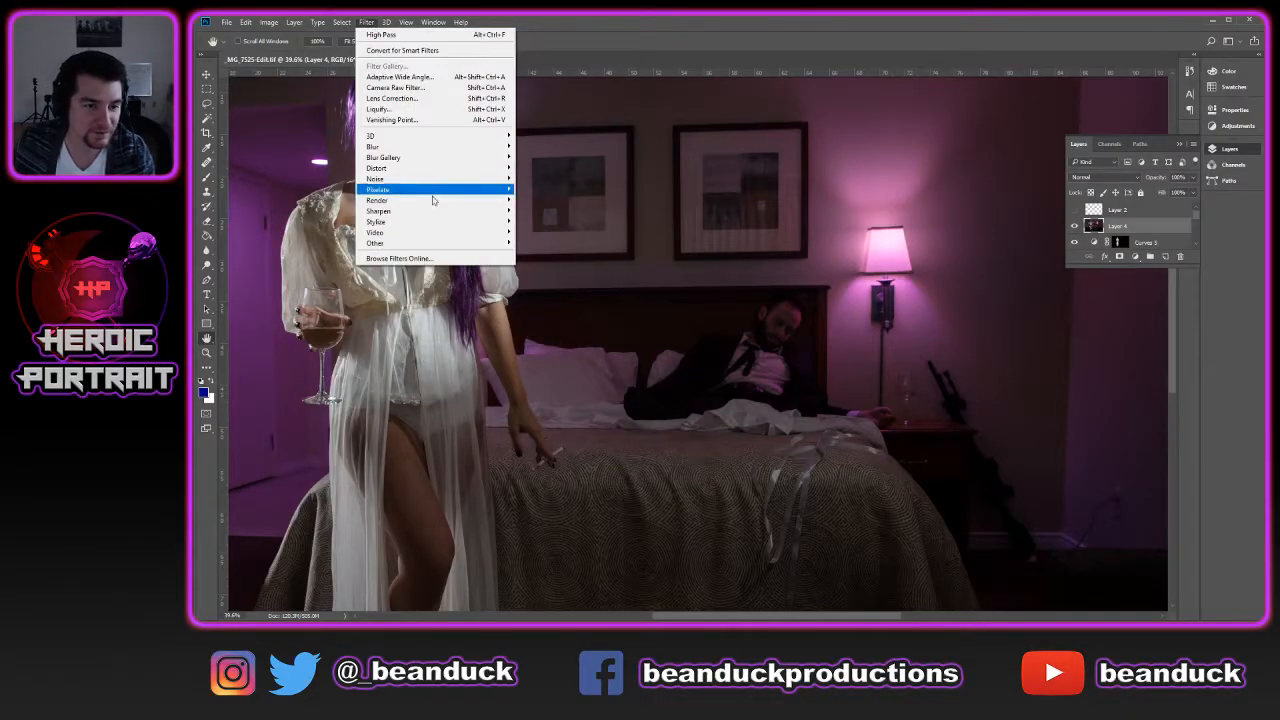
mouse_move(438, 249)
click(548, 261)
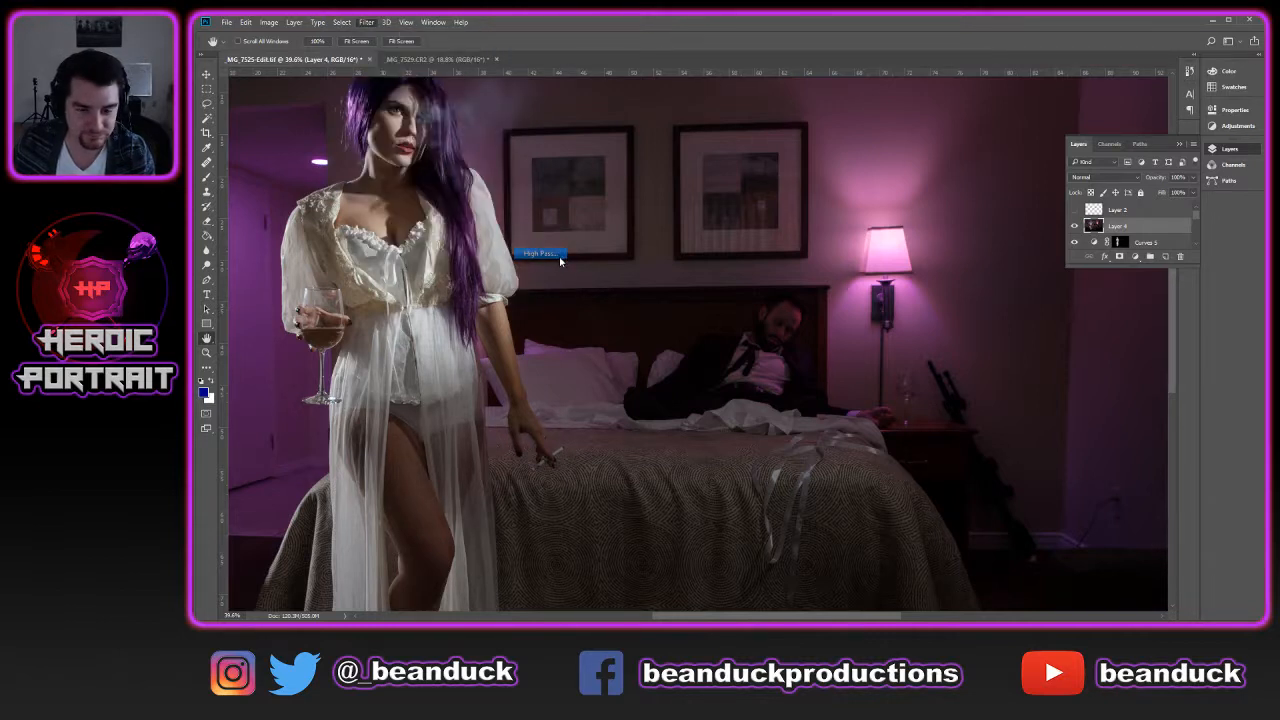
key(BackSpace)
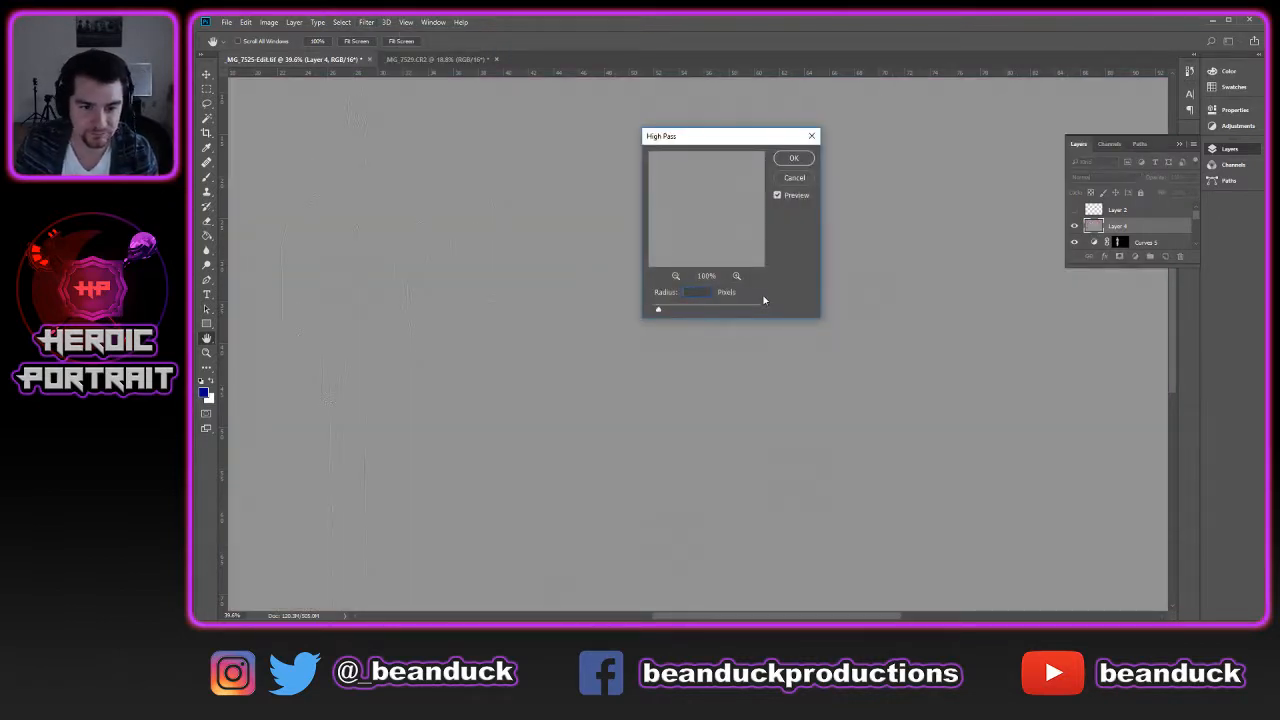
text(2)
key(Return)
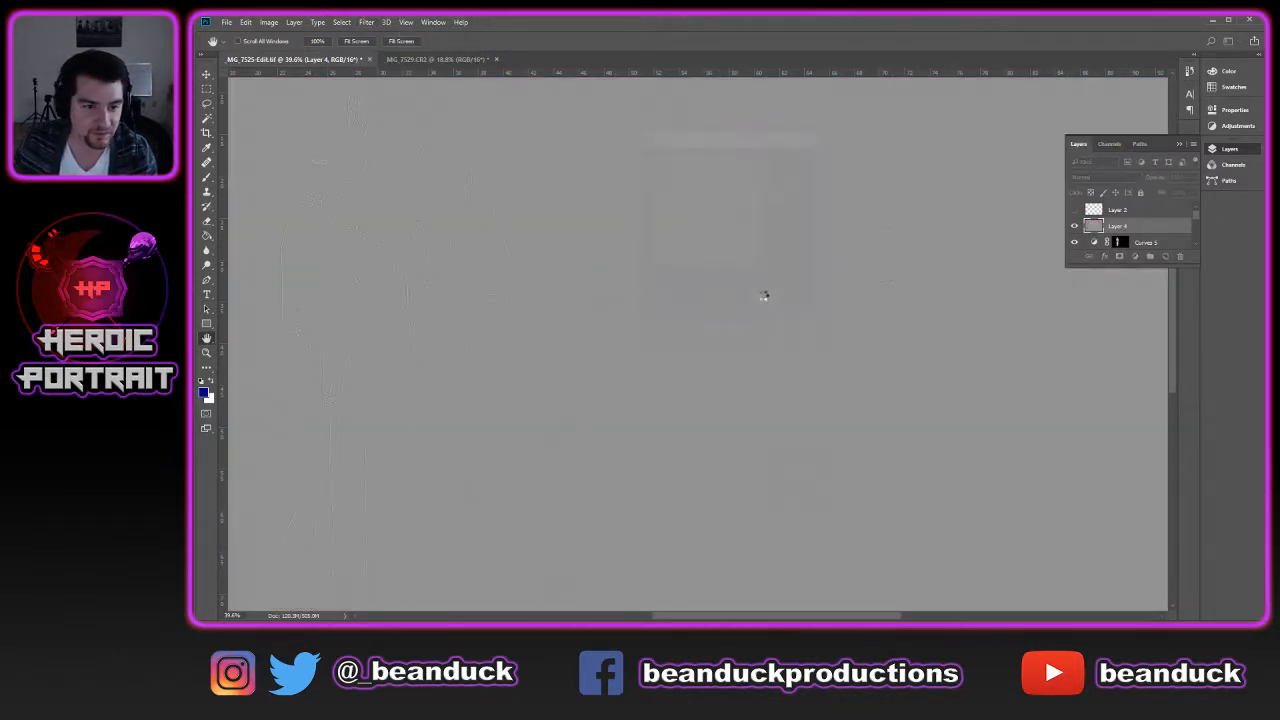
Inspect the extracted edge detail around the woman and set Layer 4's blending mode to Overlay
scroll(551, 237, down, 1)
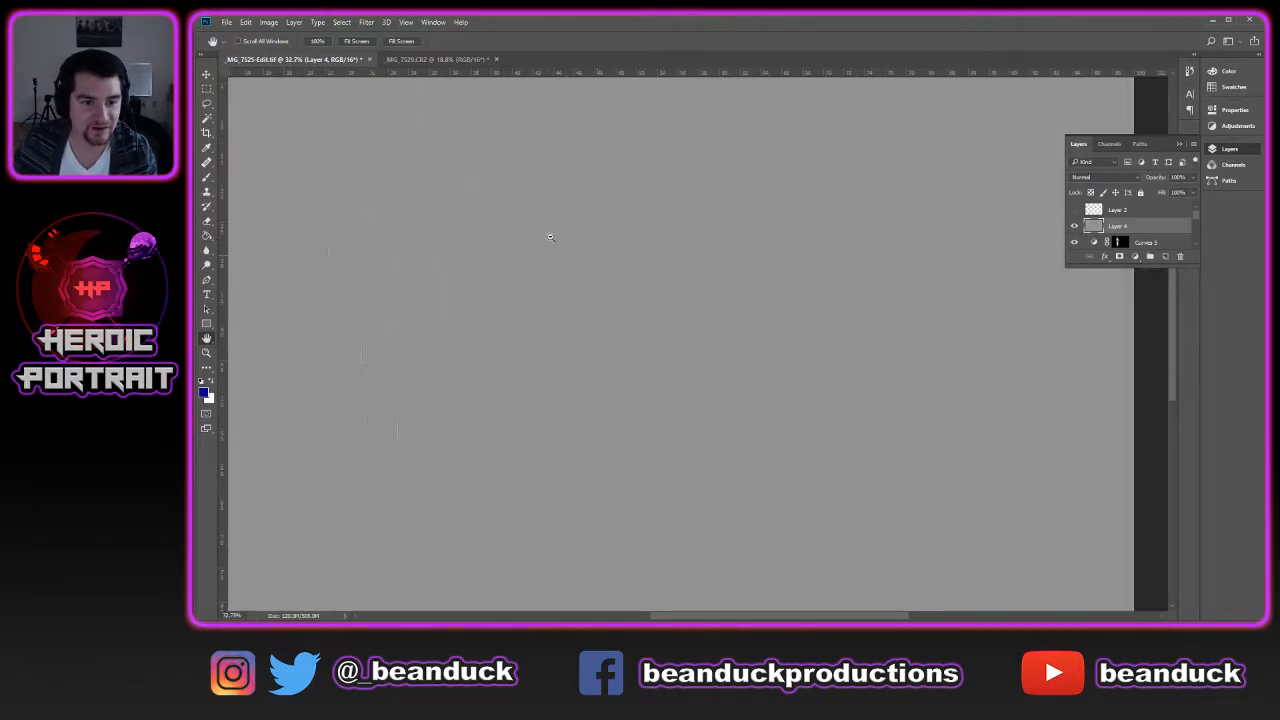
scroll(411, 212, up, 5)
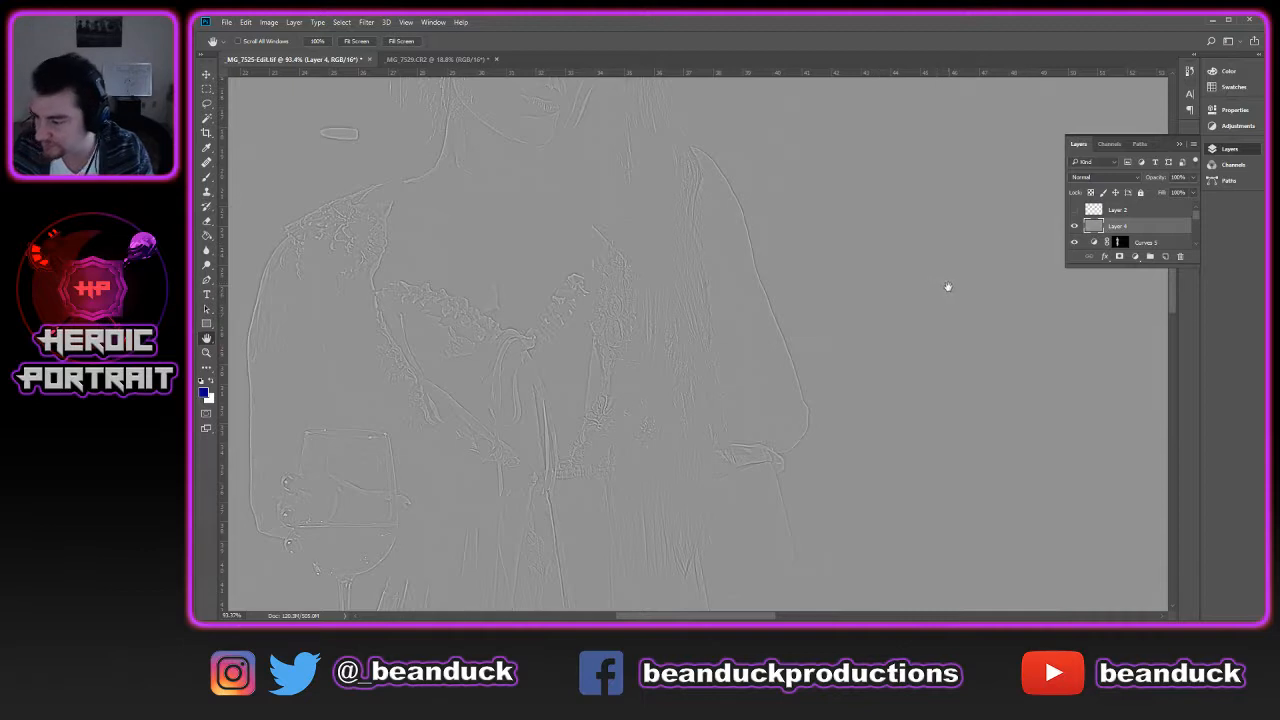
drag(937, 302, 560, 342)
drag(640, 335, 746, 329)
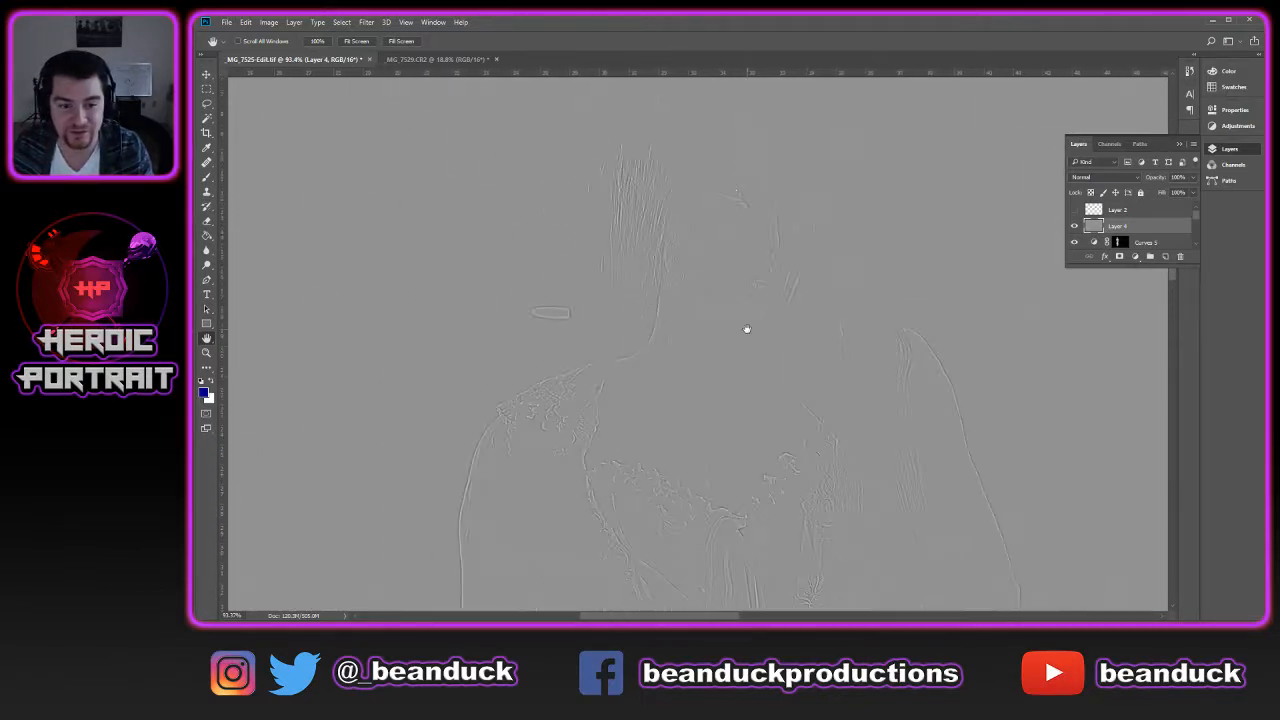
scroll(886, 329, down, 3)
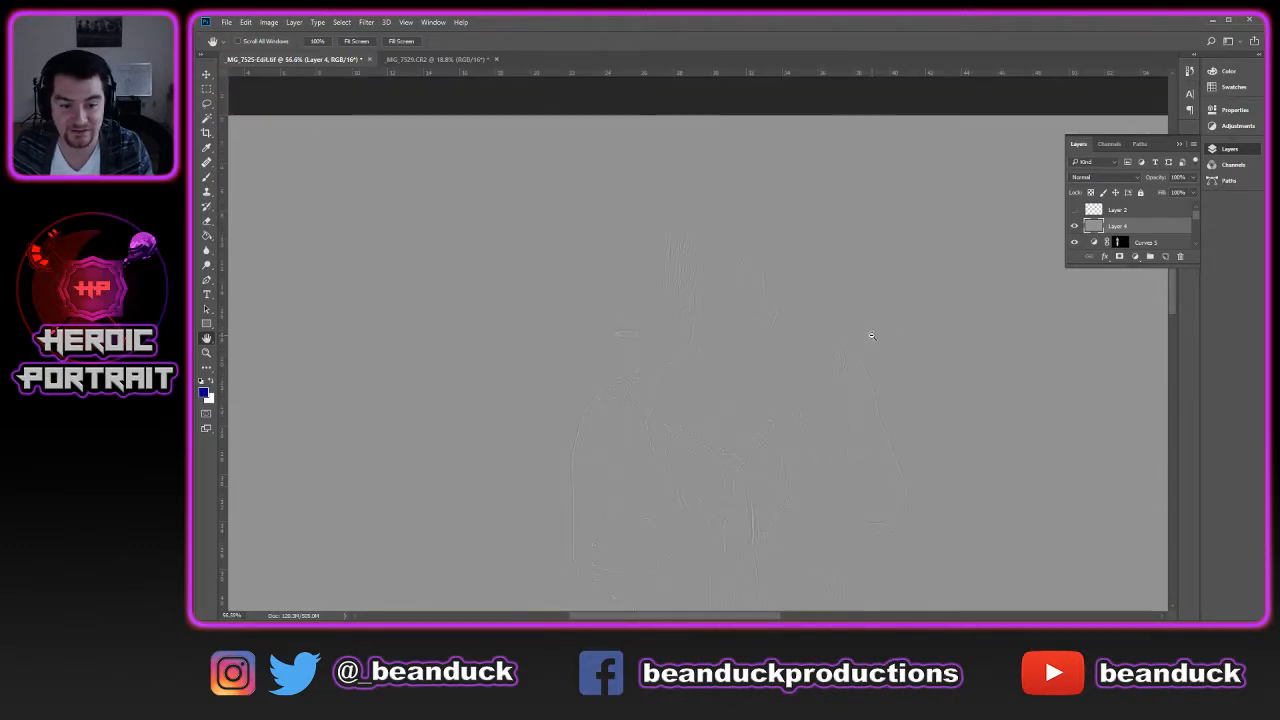
click(1132, 178)
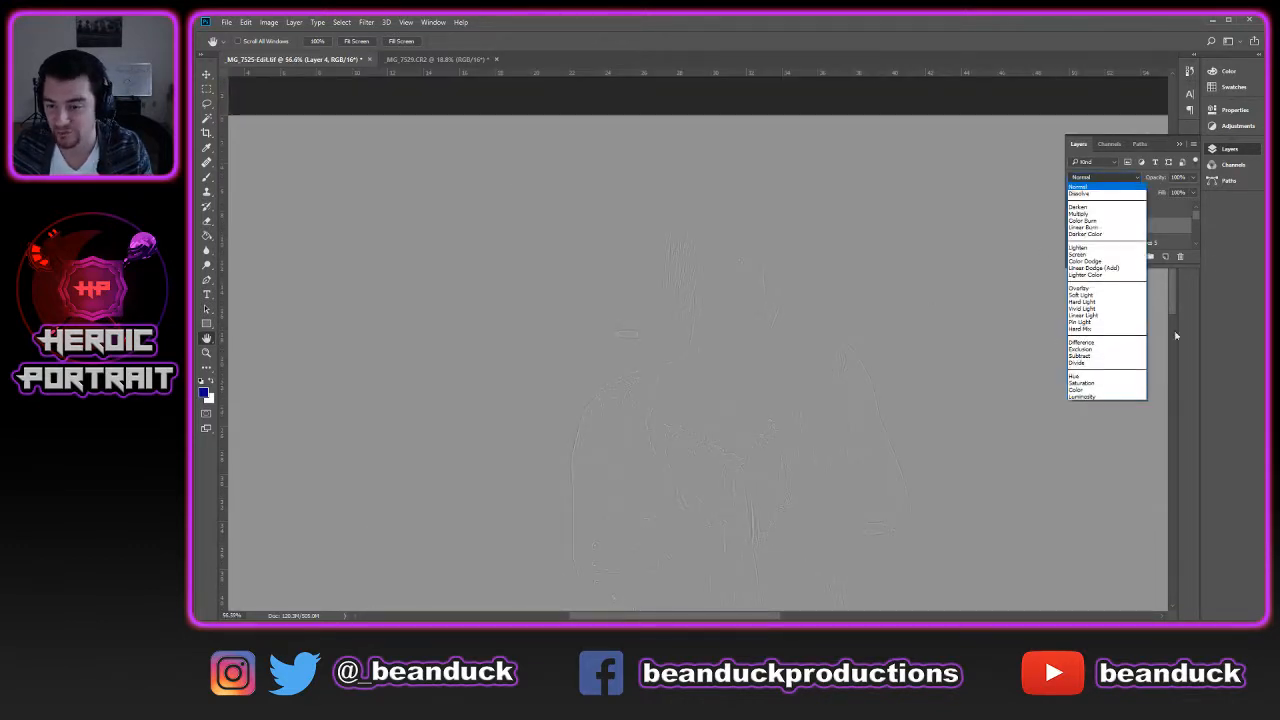
click(1138, 288)
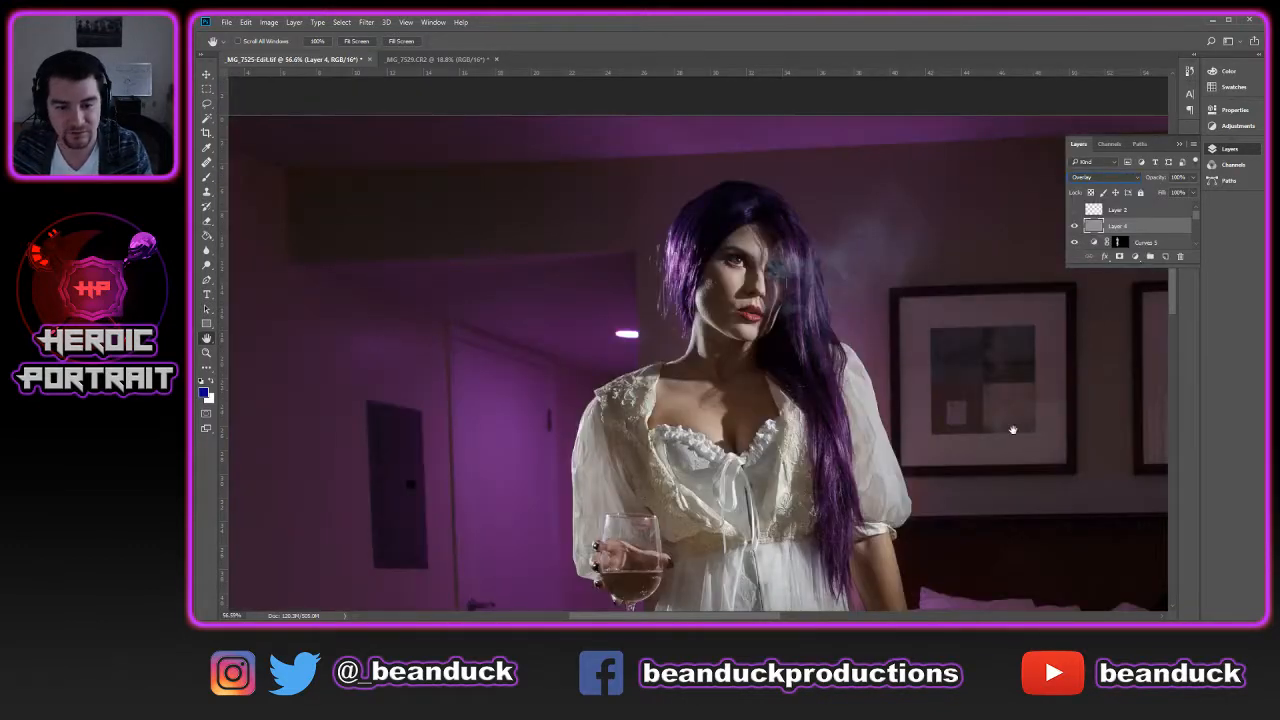
Compare the woman's face and hair up close with and without the Layer 4 sharpening, leaving the layer visible
drag(1013, 430, 896, 350)
scroll(592, 288, up, 5)
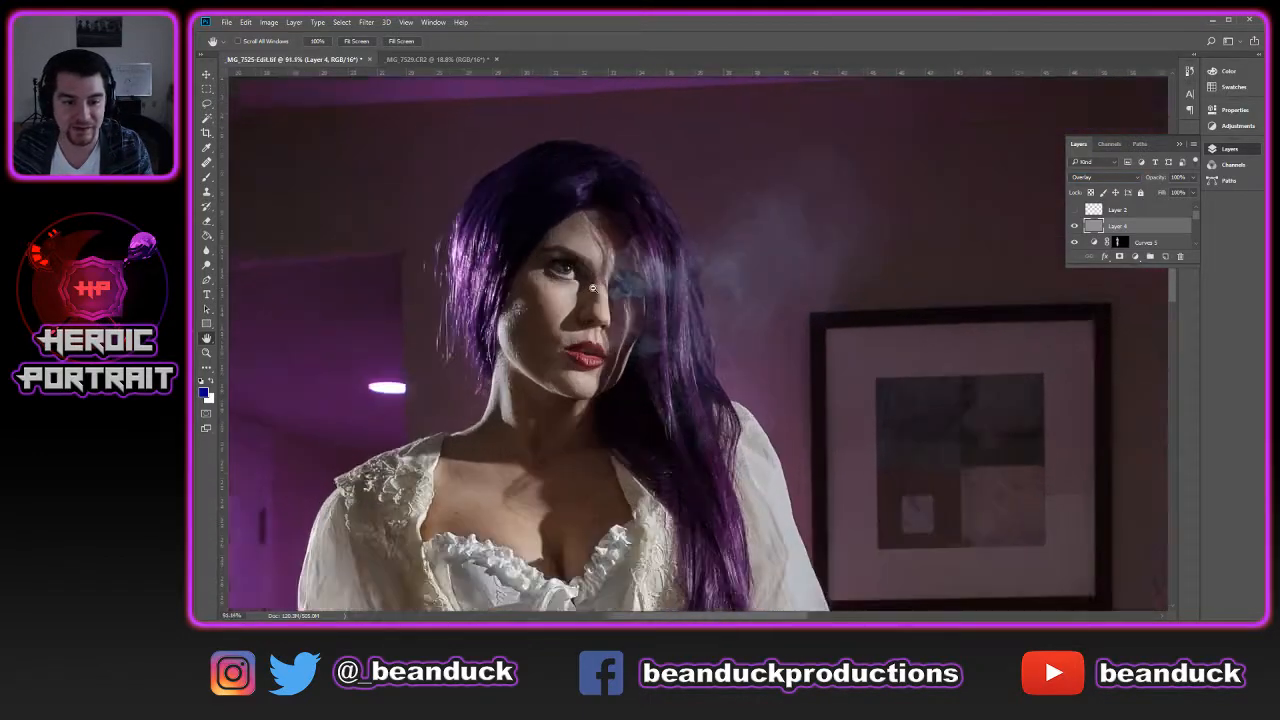
scroll(592, 288, up, 2)
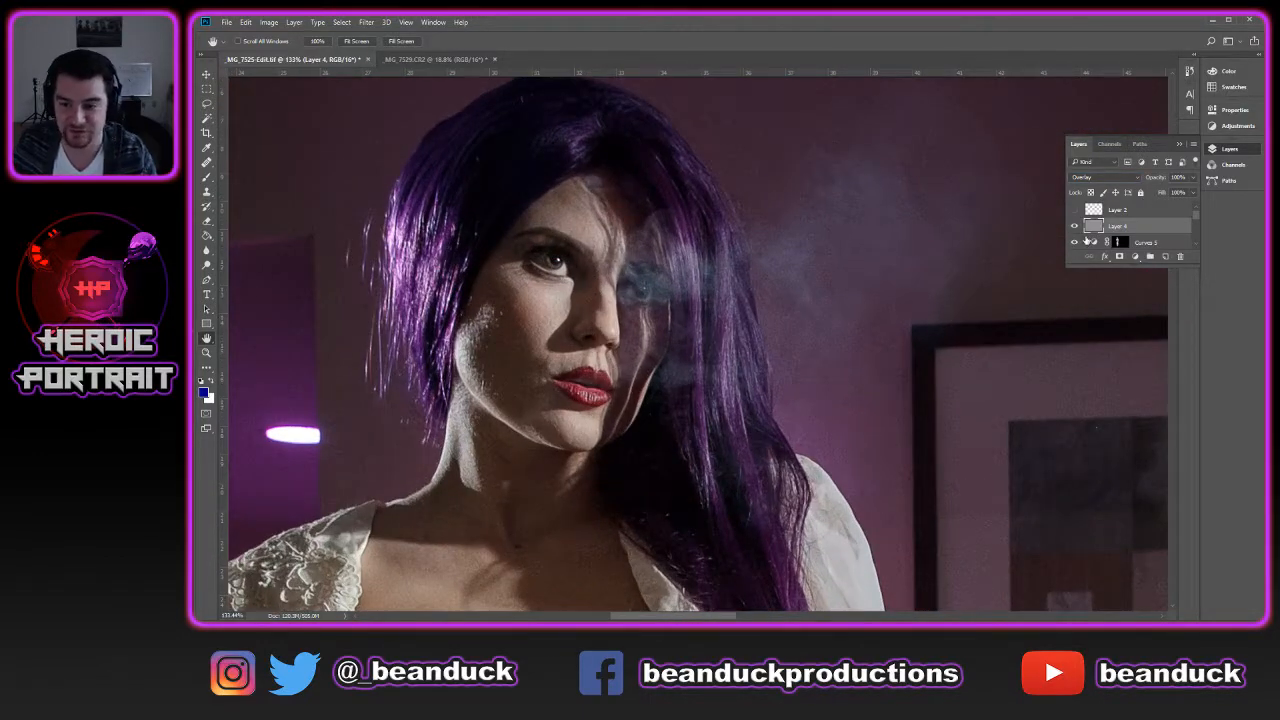
click(1076, 227)
click(1076, 227)
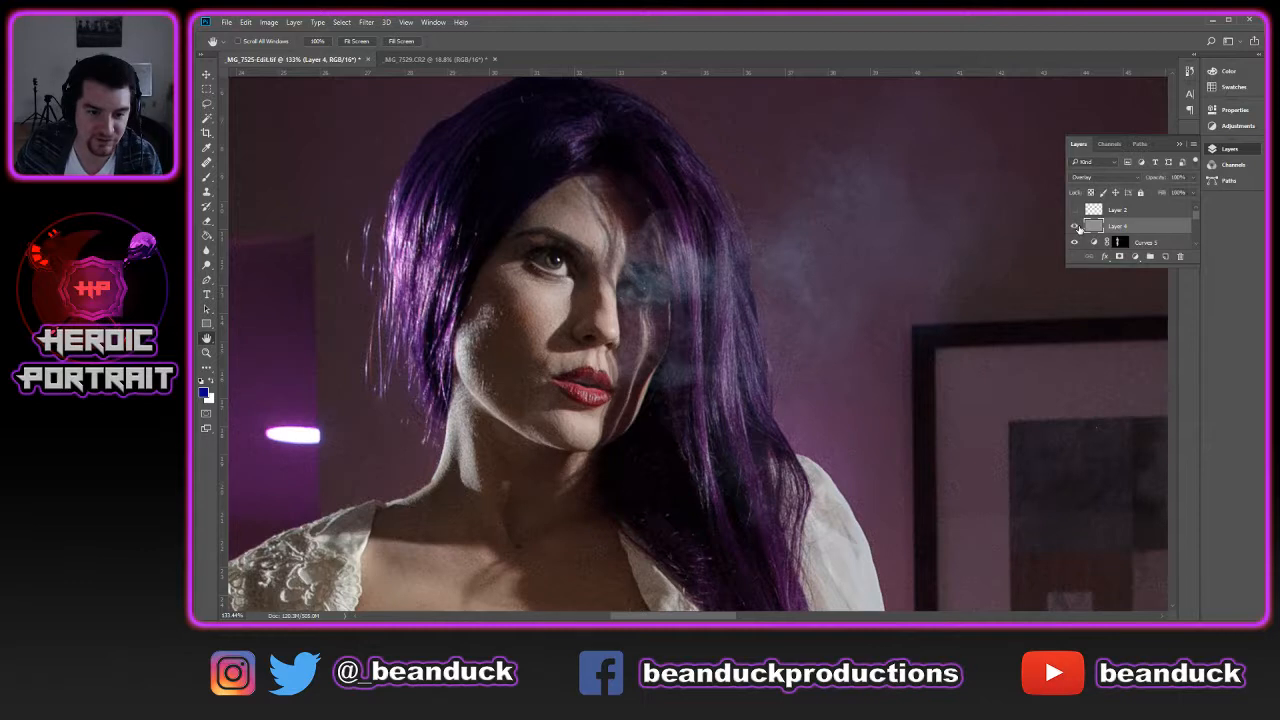
click(1076, 227)
click(1076, 227)
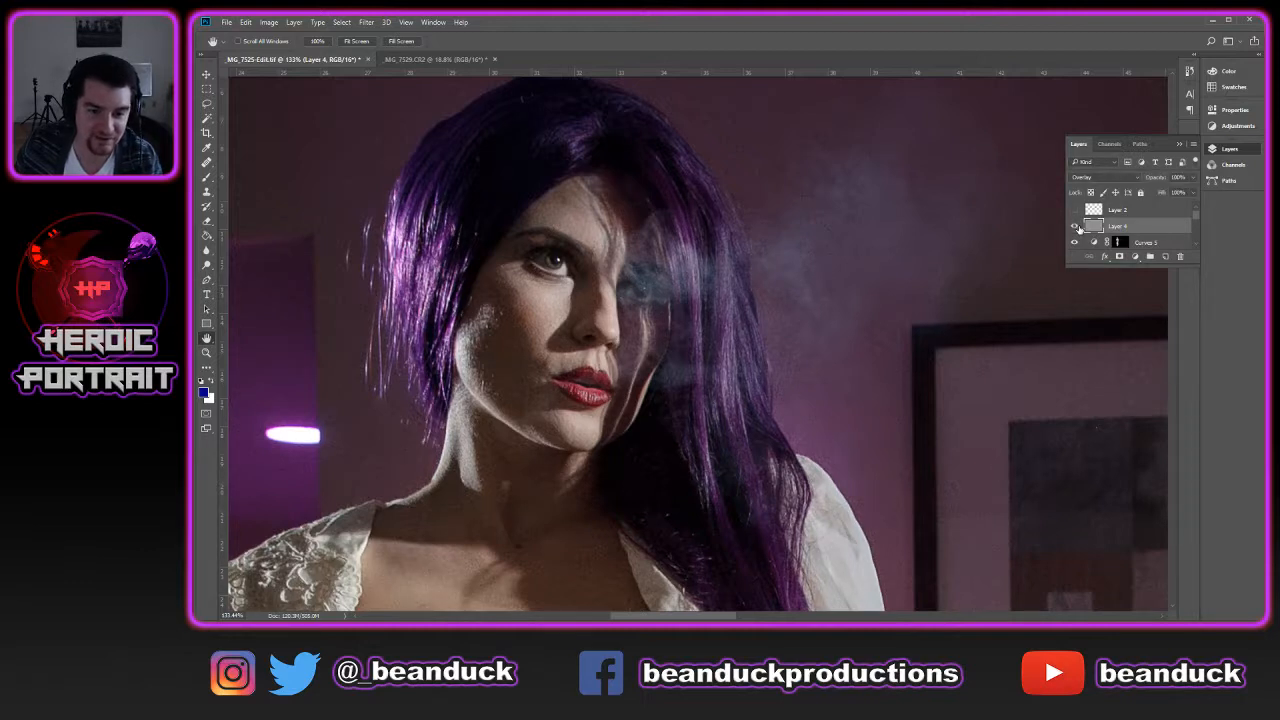
click(1076, 227)
click(1076, 227)
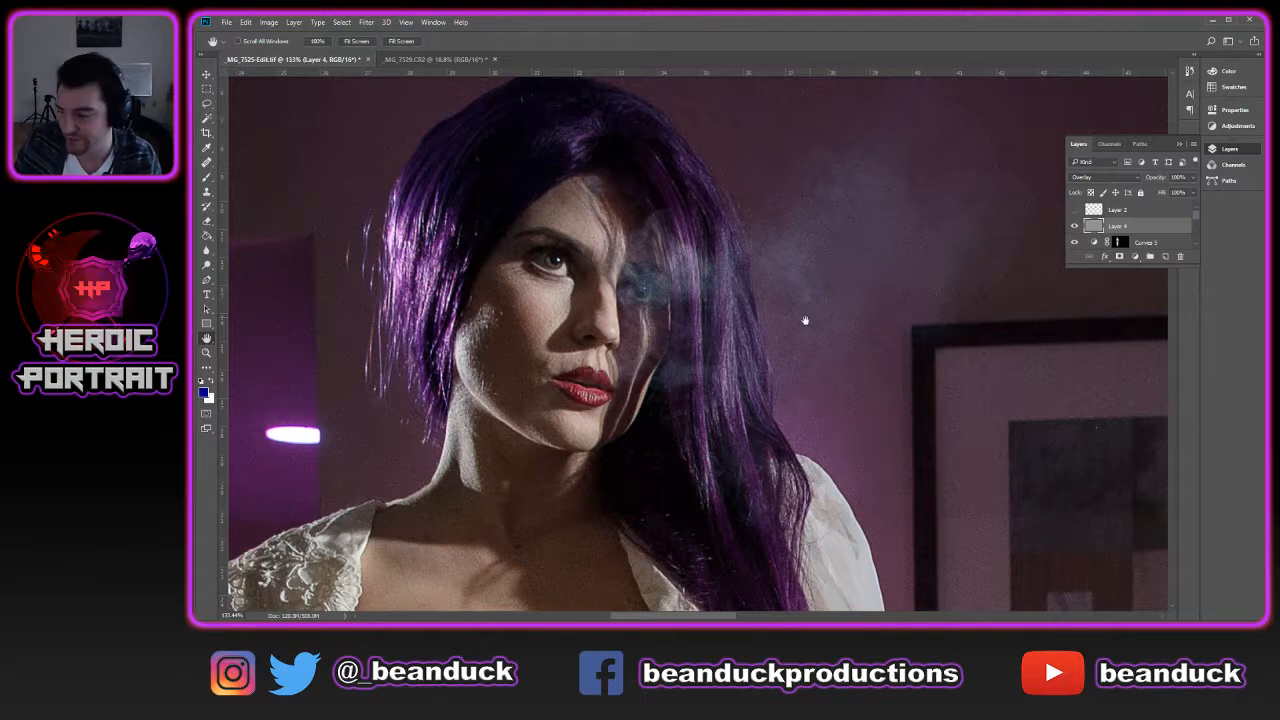
Toggle Layer 4 to examine its sharpening on the woman's face, neck and lace shoulder, leaving it visible
drag(805, 320, 886, 251)
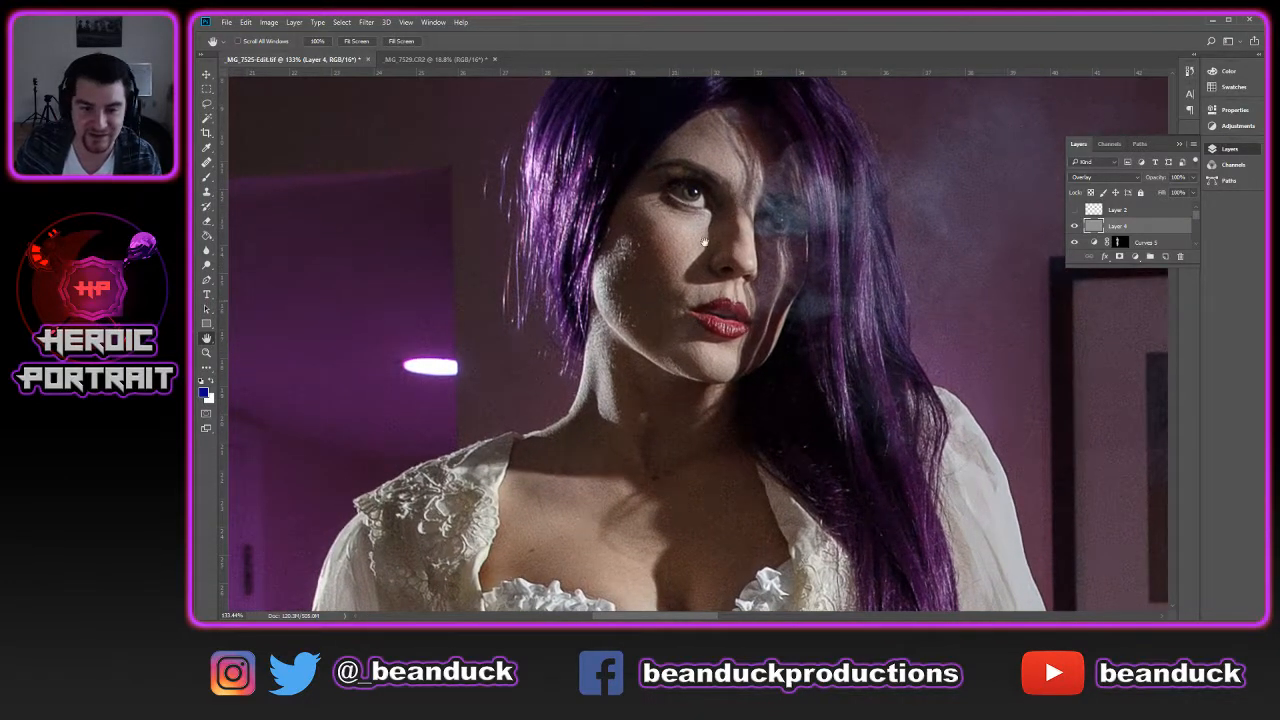
click(1076, 227)
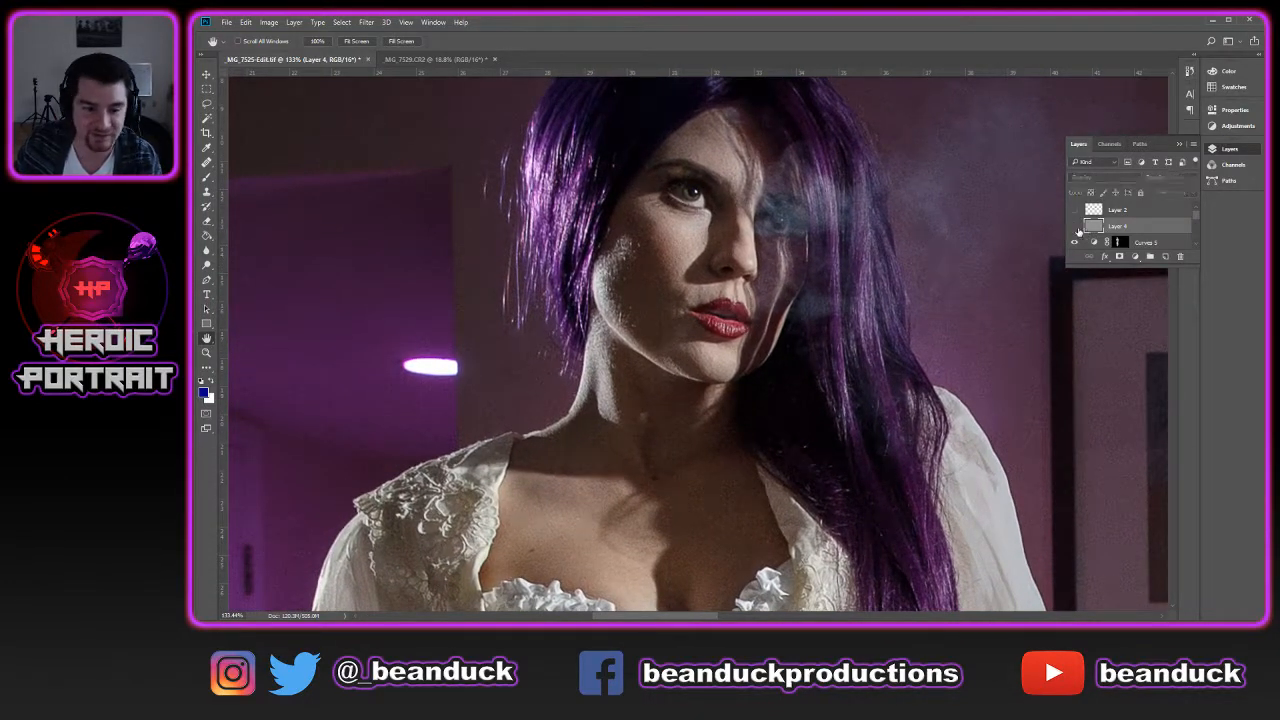
click(1076, 227)
click(1076, 227)
click(1076, 227)
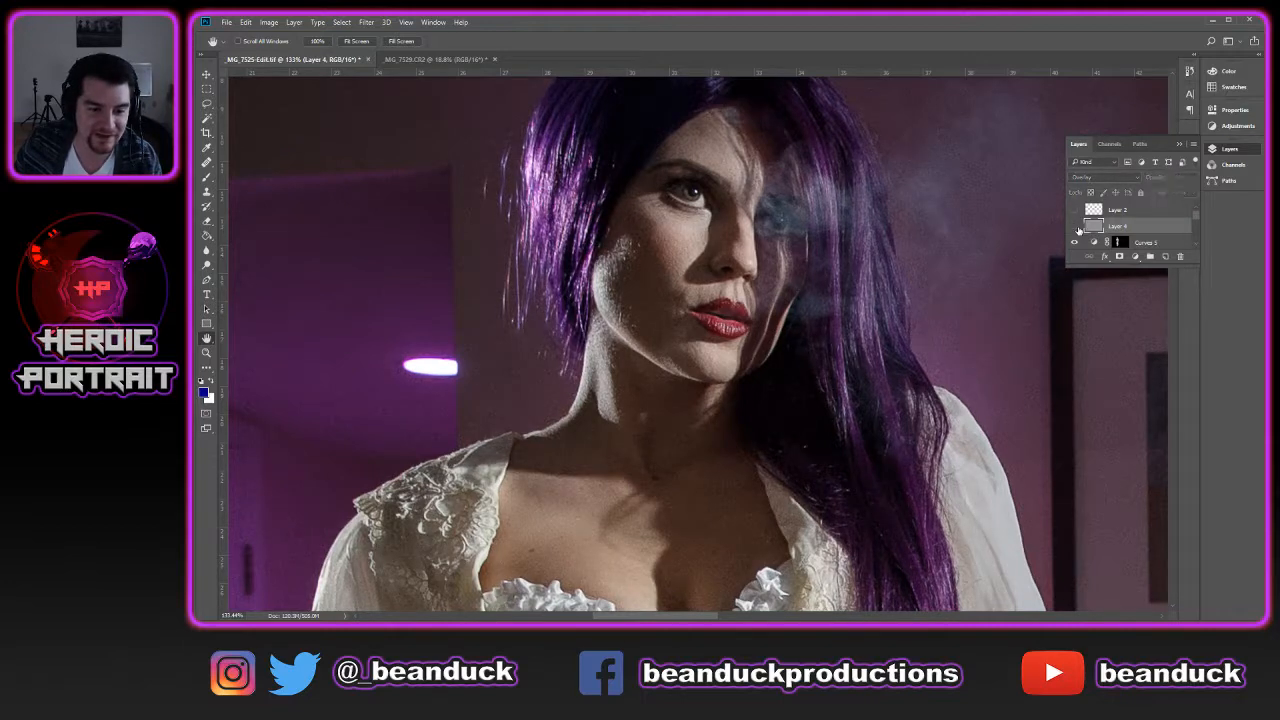
click(1076, 227)
Examine the lace and ruffles of the woman's bodice with Layer 4 hidden and shown, leaving it visible
drag(766, 449, 934, 221)
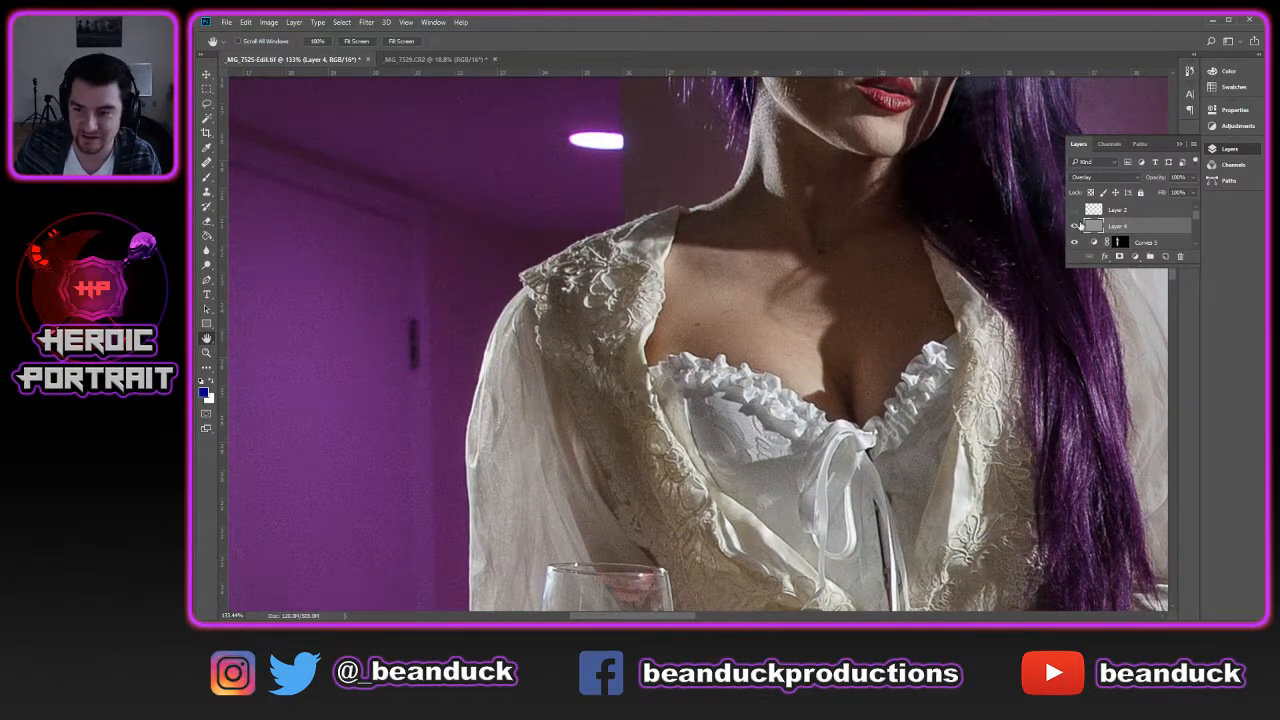
click(1076, 227)
click(1076, 227)
click(1076, 227)
click(1076, 227)
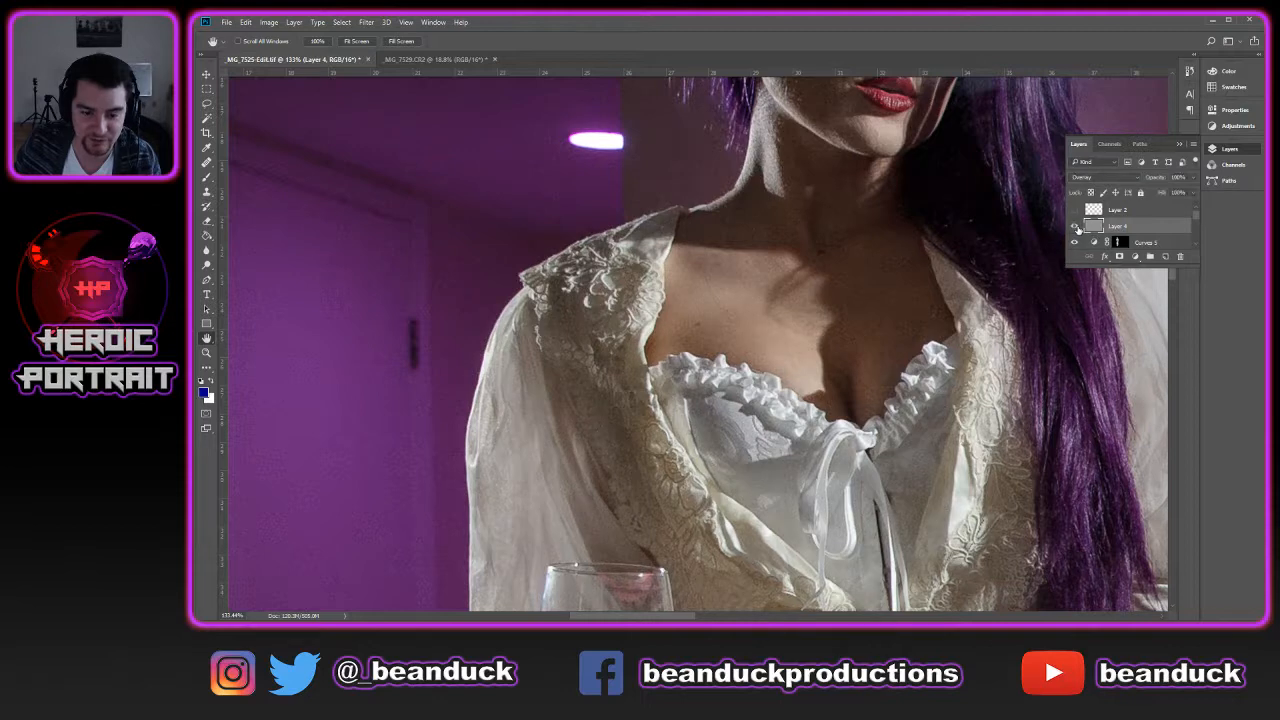
click(1076, 227)
click(1076, 227)
Check the sharpening effect on the framed wall pictures by toggling Layer 4, ending with it visible in a wider view
drag(892, 350, 360, 293)
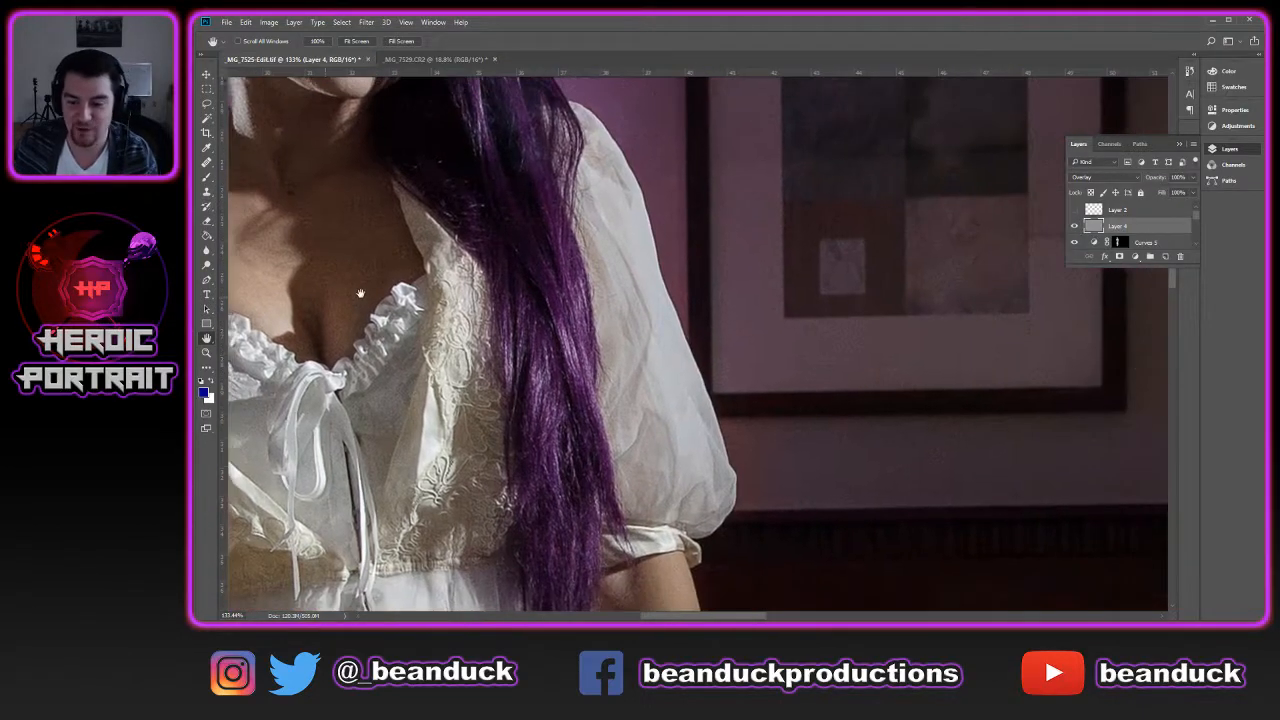
drag(800, 280, 433, 333)
click(1078, 229)
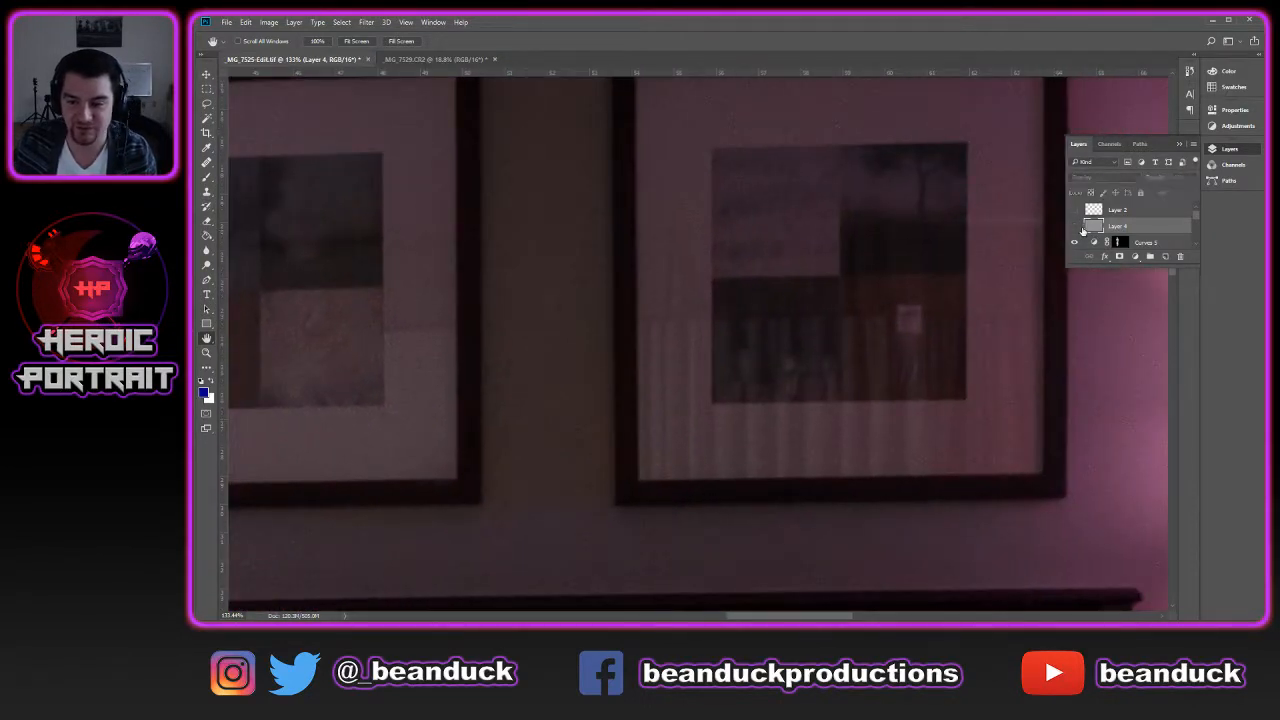
click(1076, 227)
scroll(863, 366, down, 5)
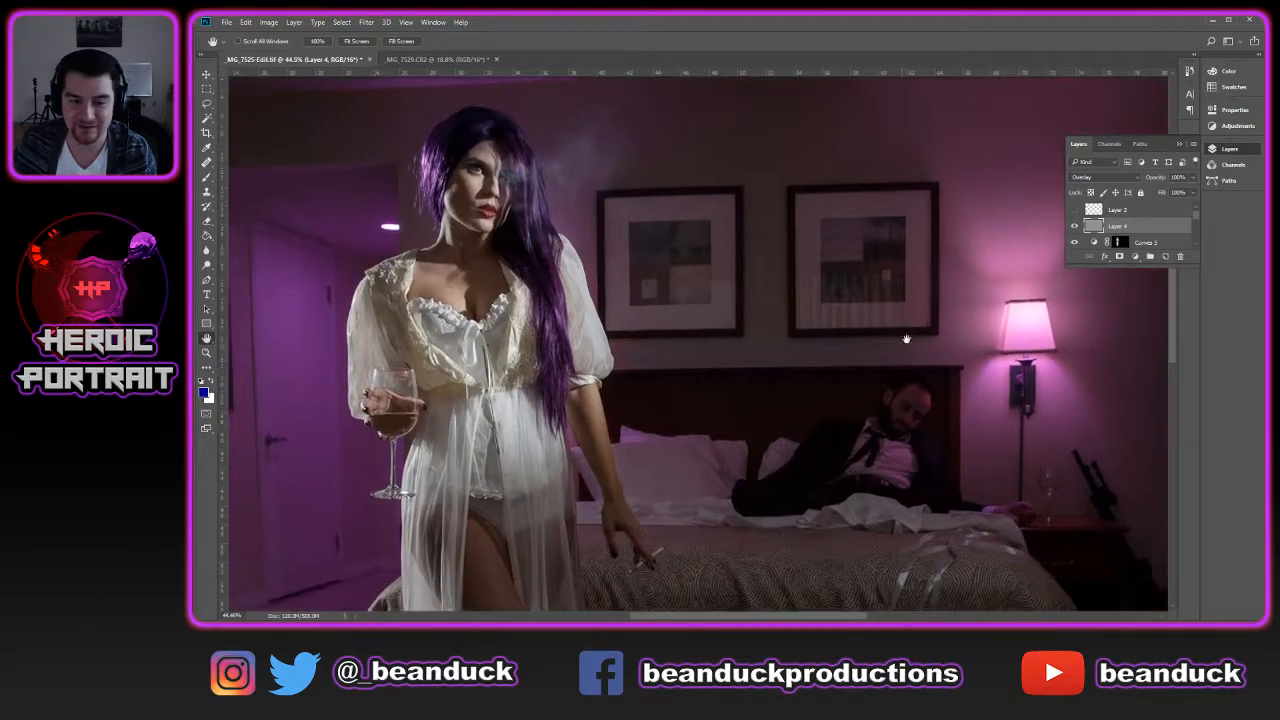
Compare the whole portrait with and without the Layer 4 sharpening, leave the layer visible, and save the document
scroll(906, 339, down, 3)
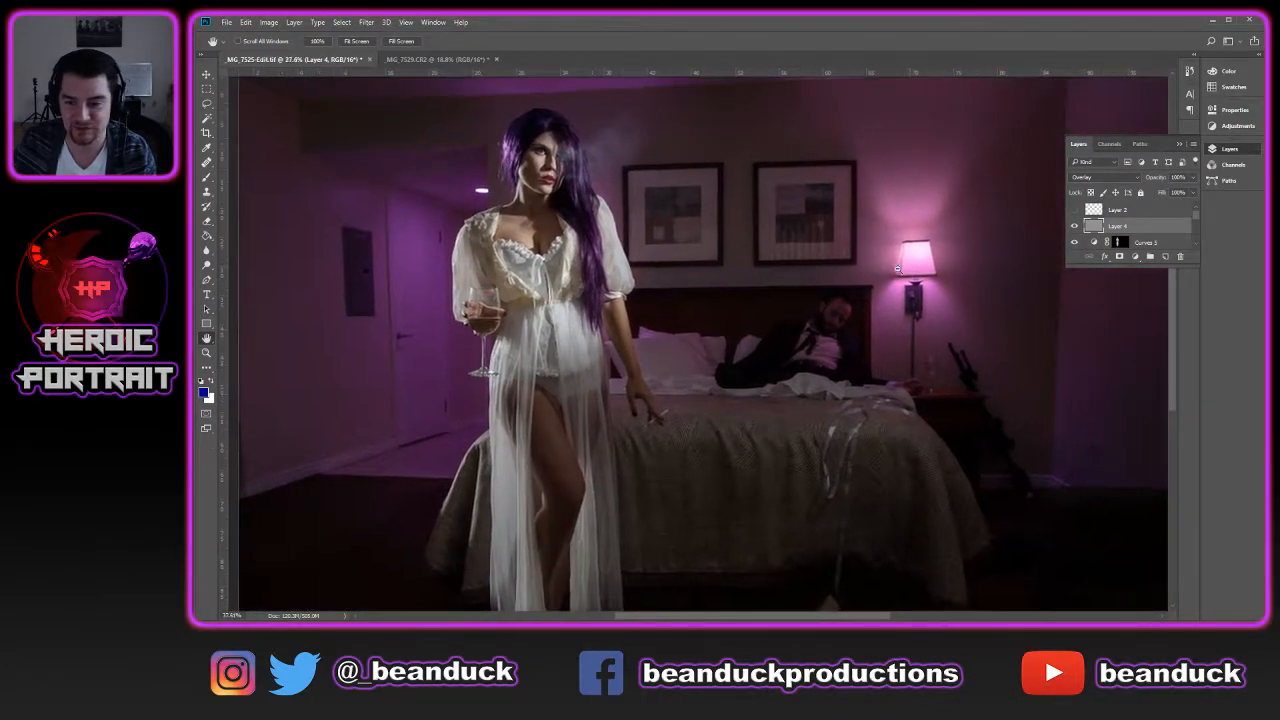
scroll(897, 268, down, 2)
click(1076, 227)
click(1076, 227)
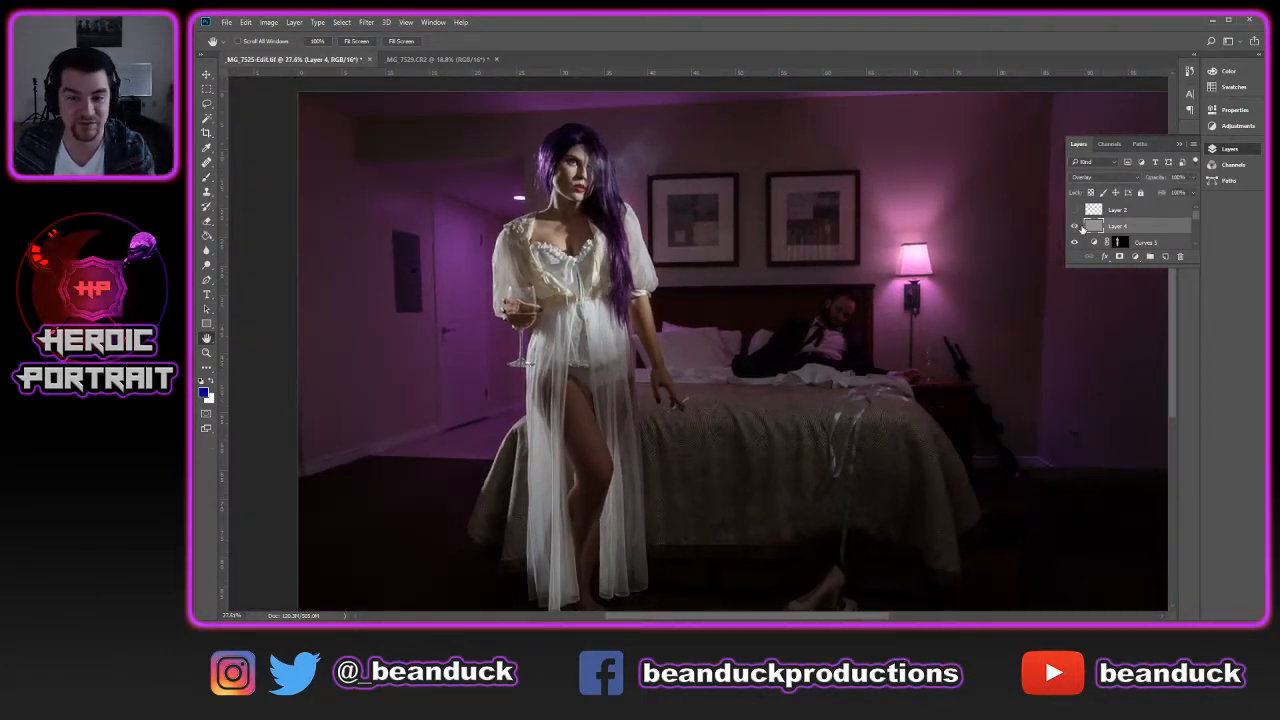
click(1076, 227)
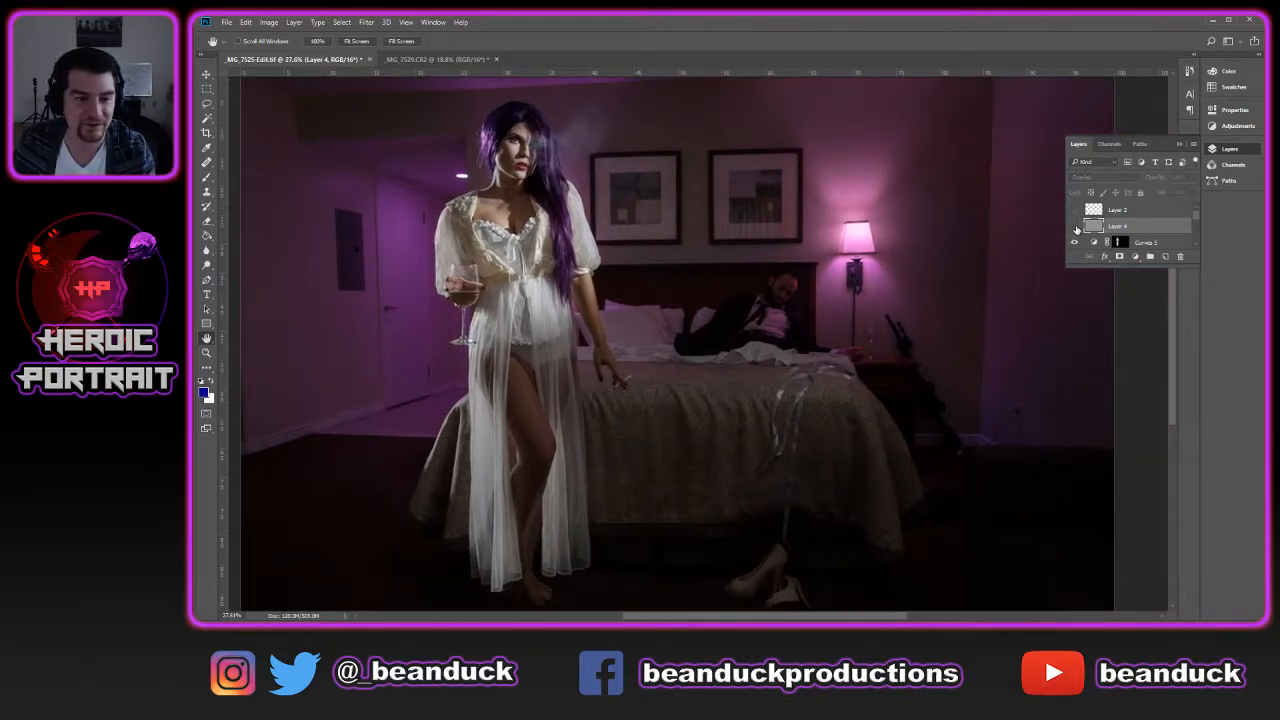
click(1076, 227)
click(1076, 227)
click(1076, 227)
drag(938, 401, 909, 301)
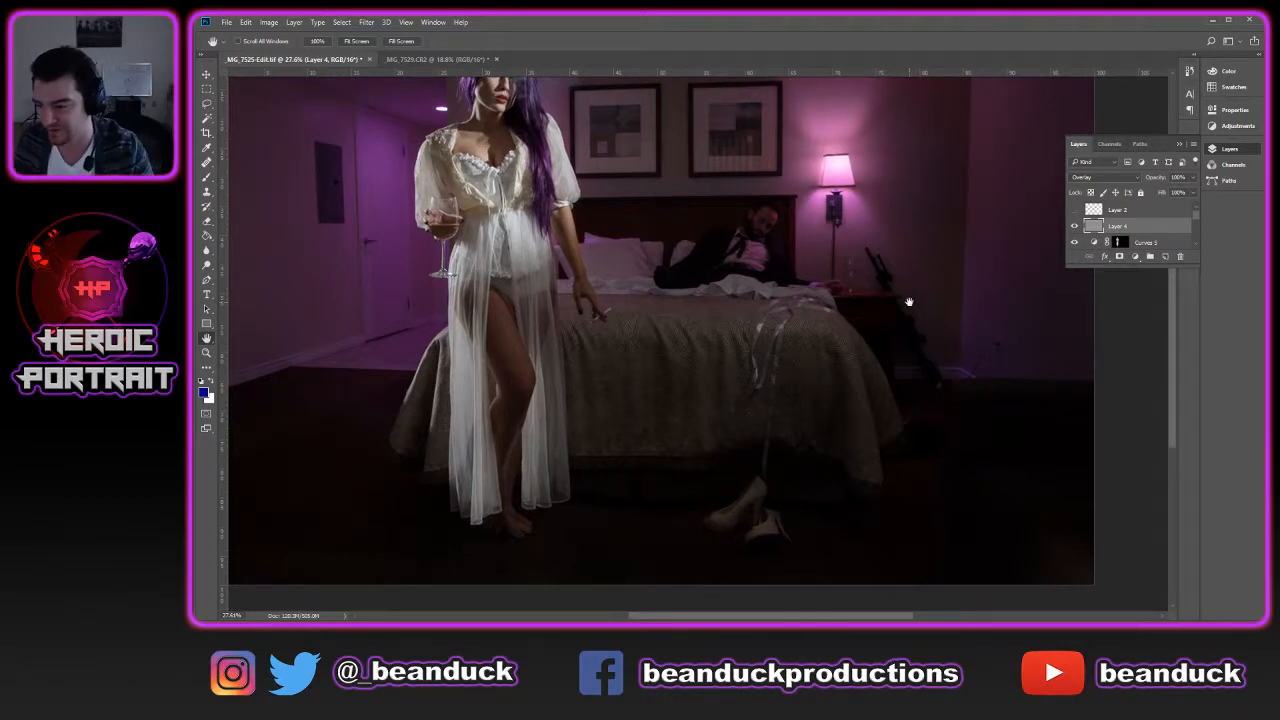
scroll(787, 269, down, 3)
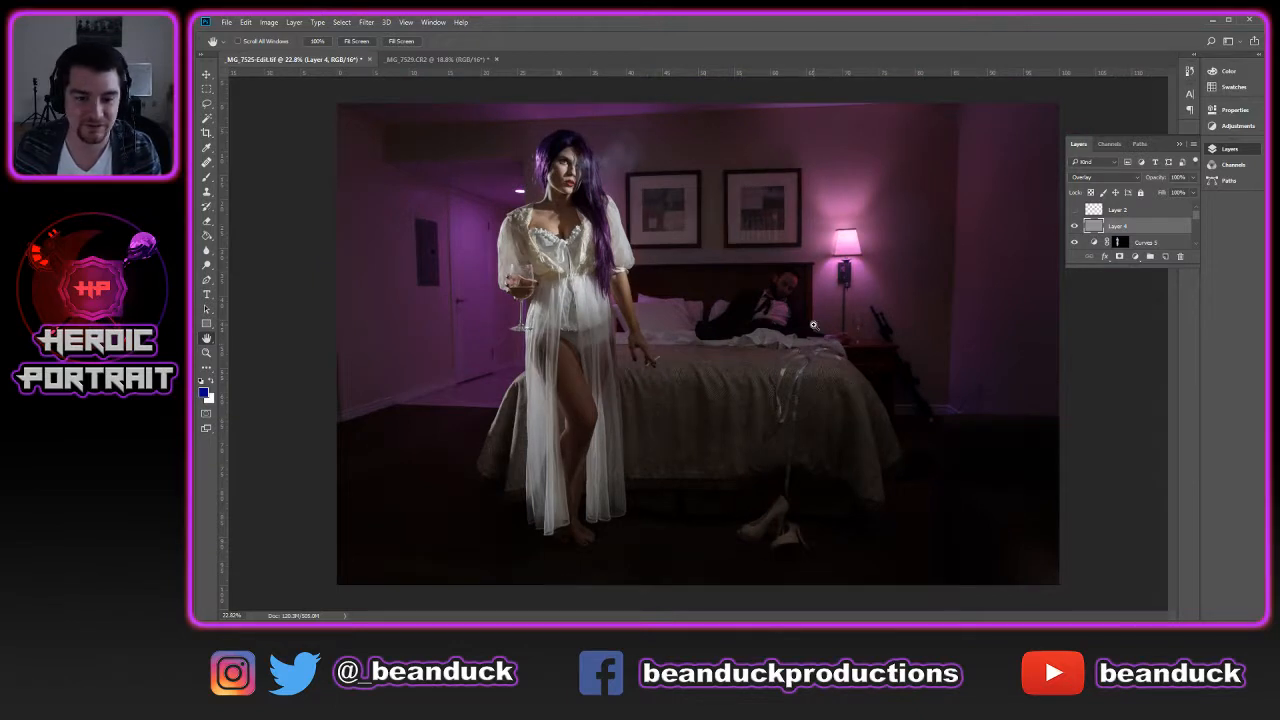
key(ctrl+s)
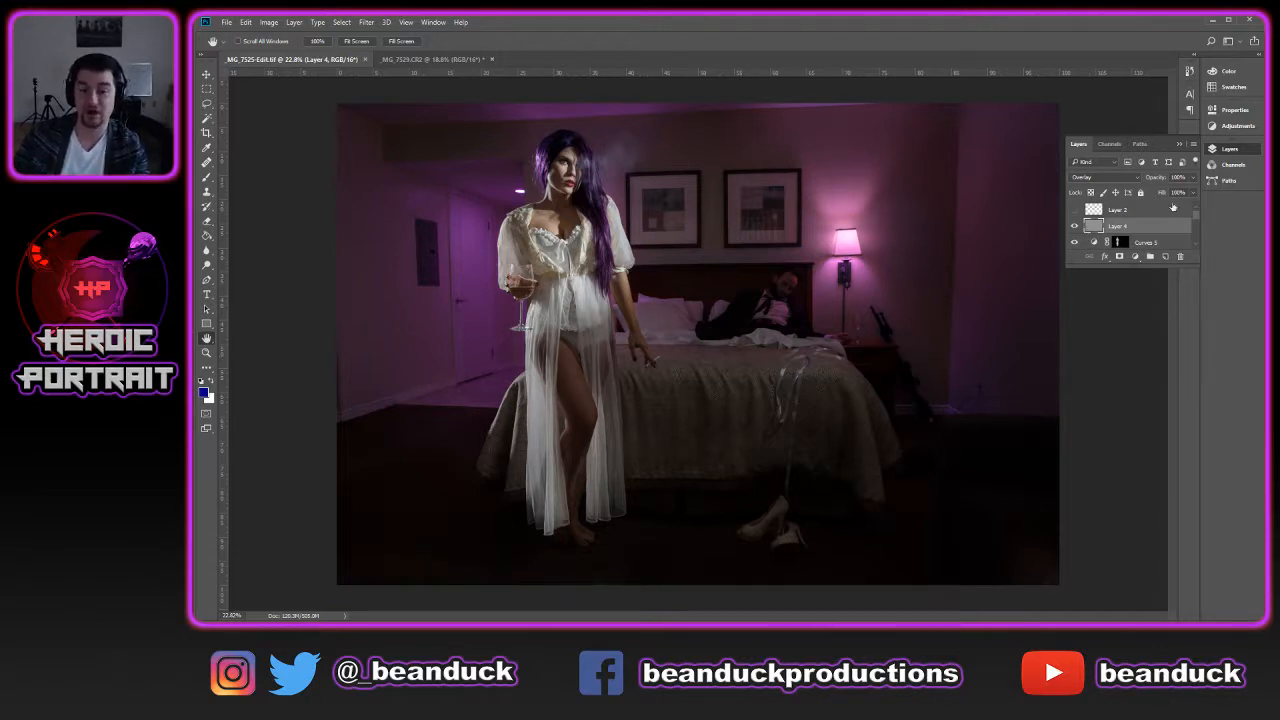
Compare the finished edit with the original by repeatedly isolating the Background layer, leaving all edit layers visible
scroll(1173, 207, down, 5)
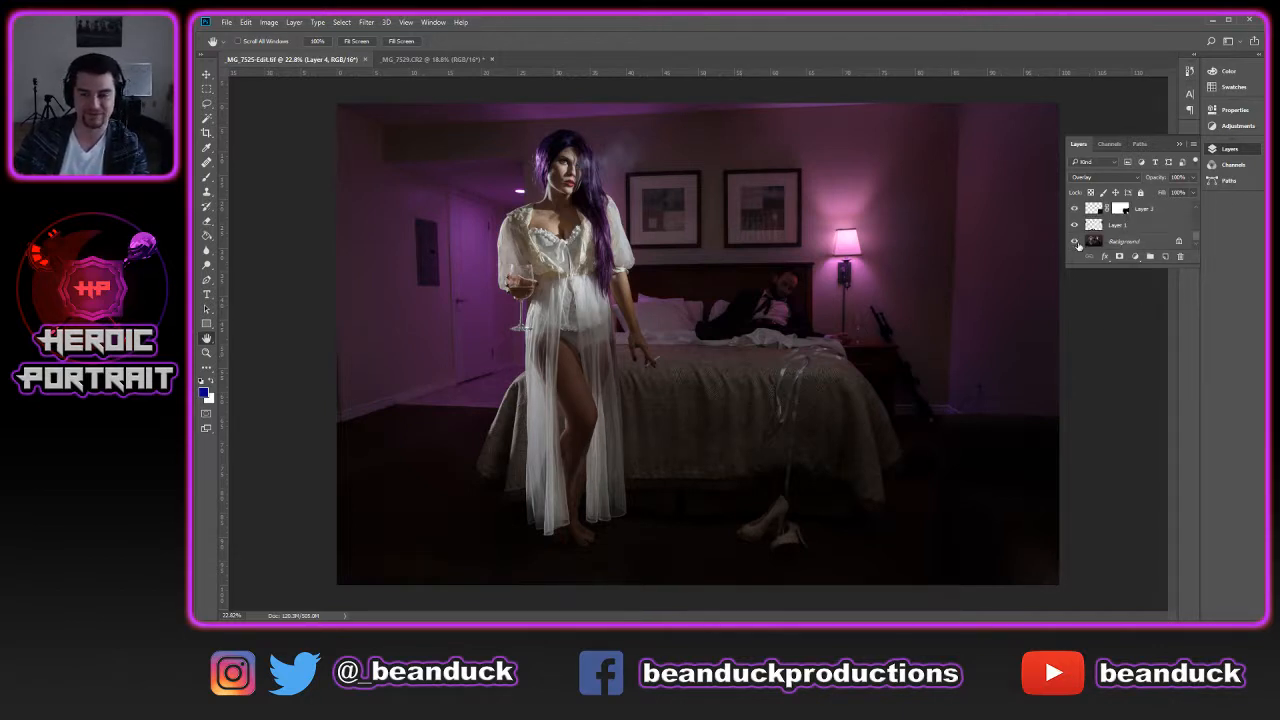
scroll(1078, 243, up, 3)
scroll(1078, 243, down, 3)
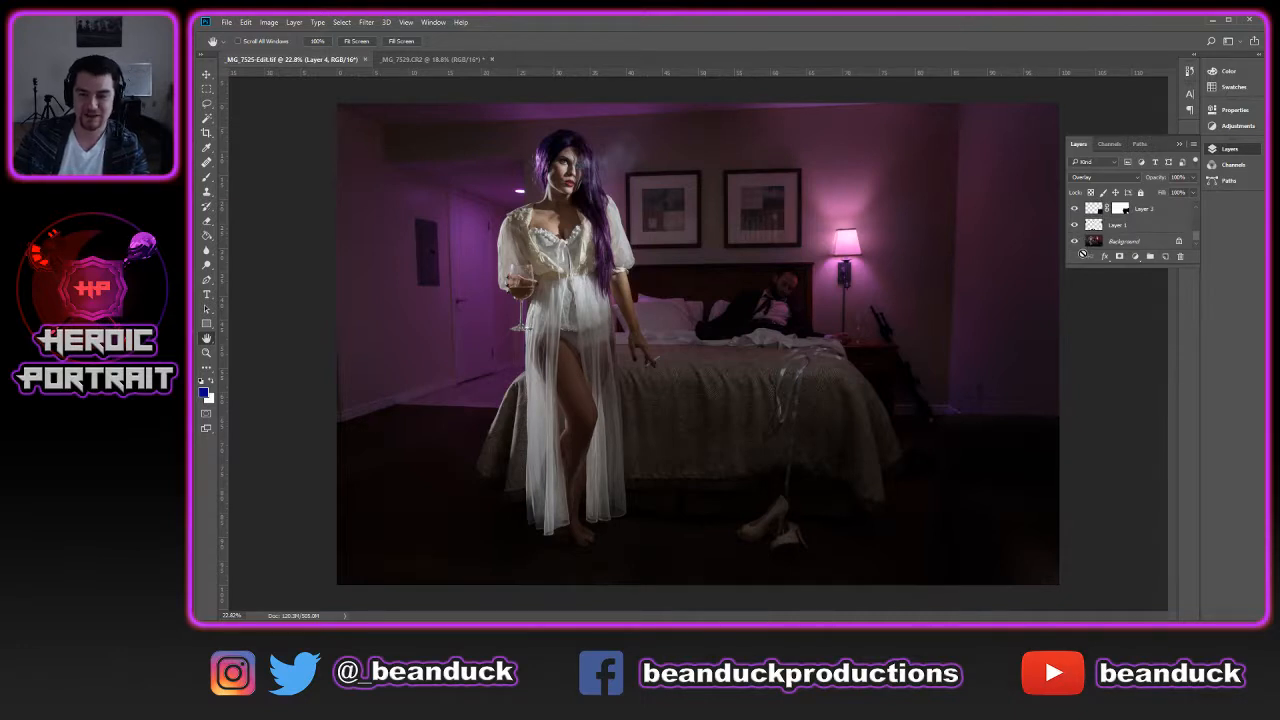
alt+click(1075, 243)
alt+click(1075, 243)
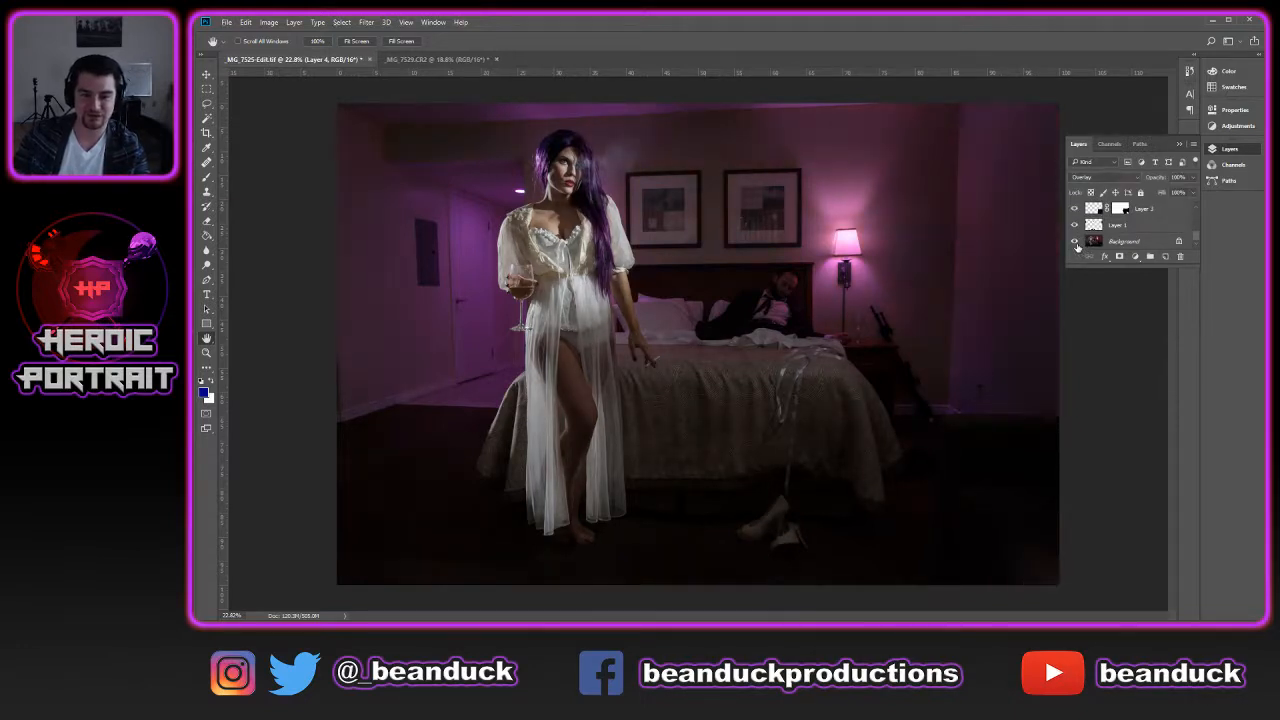
alt+click(1075, 243)
alt+click(1075, 243)
alt+click(1075, 243)
alt+click(1075, 243)
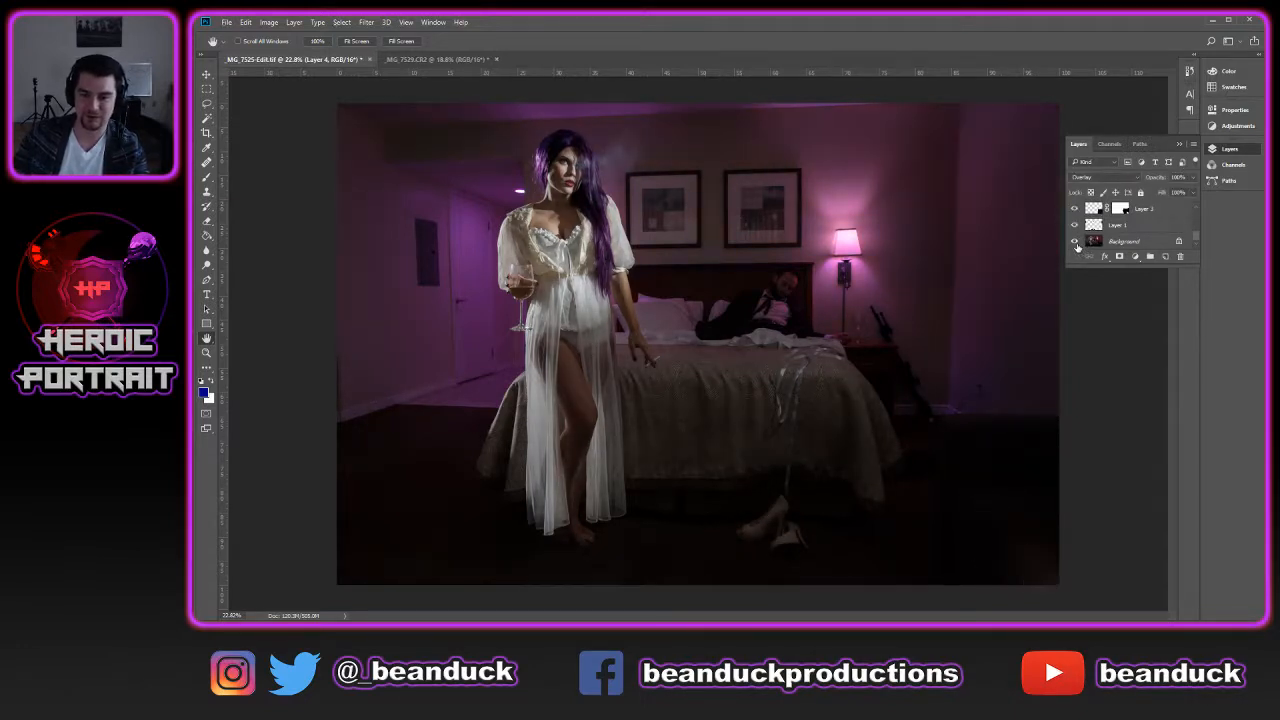
alt+click(1075, 243)
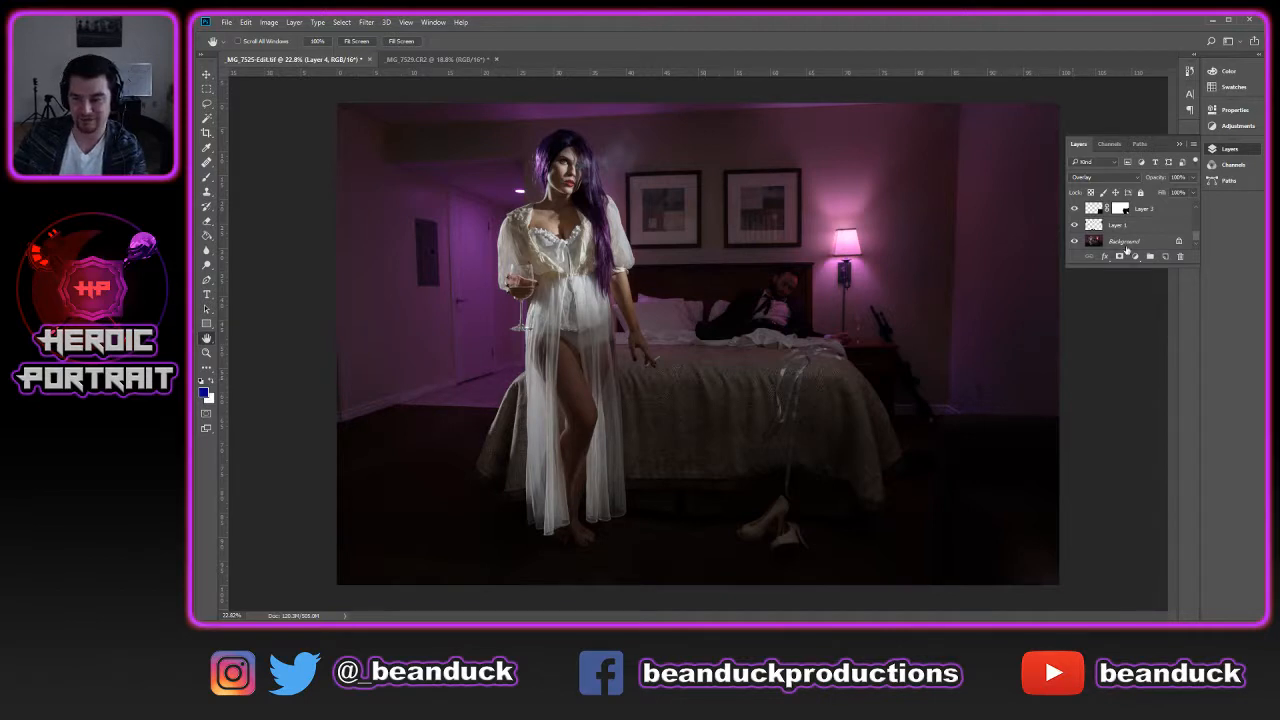
Expand the Adjustments group and select the layer mask of Color Balance 1
scroll(1128, 251, up, 3)
scroll(1128, 251, down, 2)
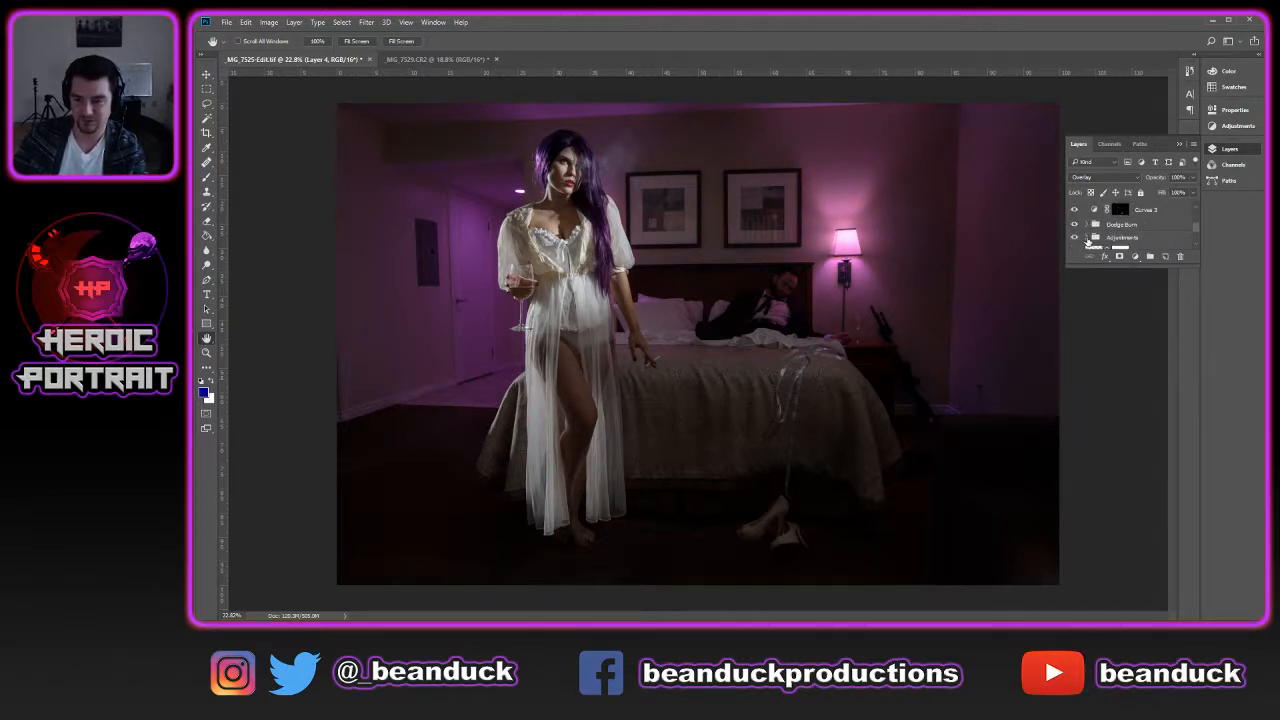
click(1087, 237)
scroll(1087, 235, down, 1)
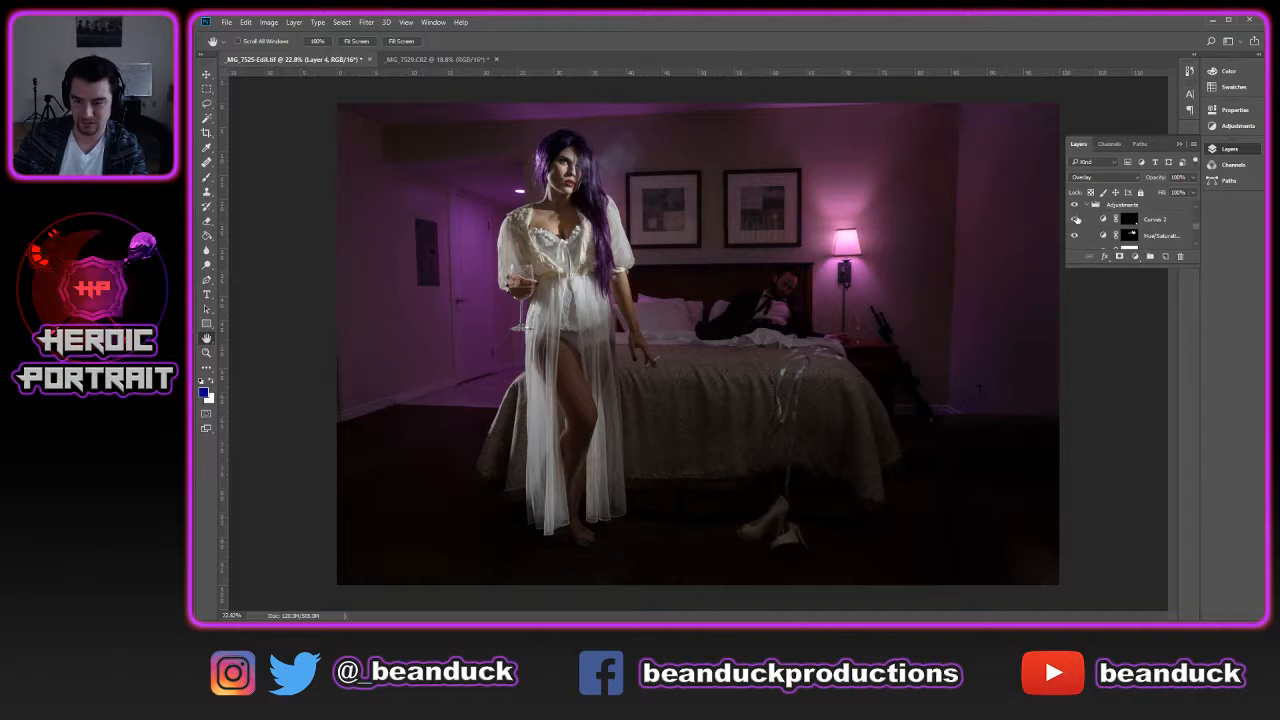
scroll(1075, 227, down, 1)
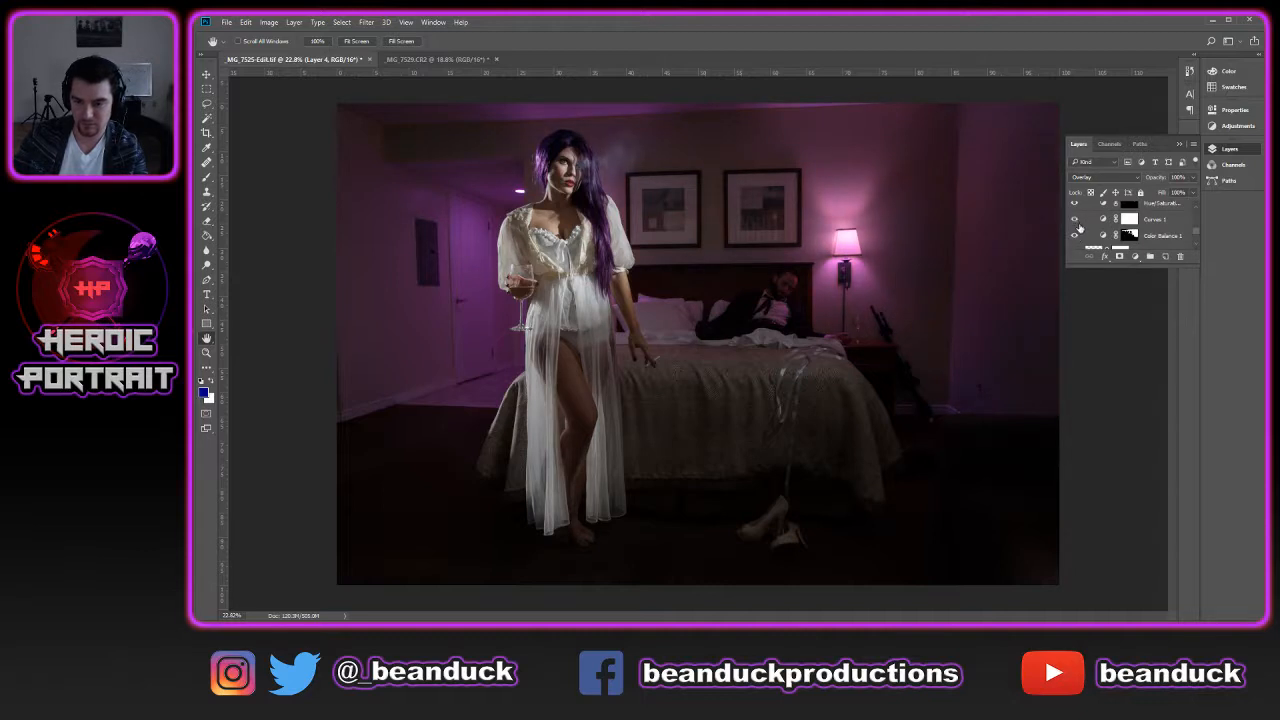
click(1109, 239)
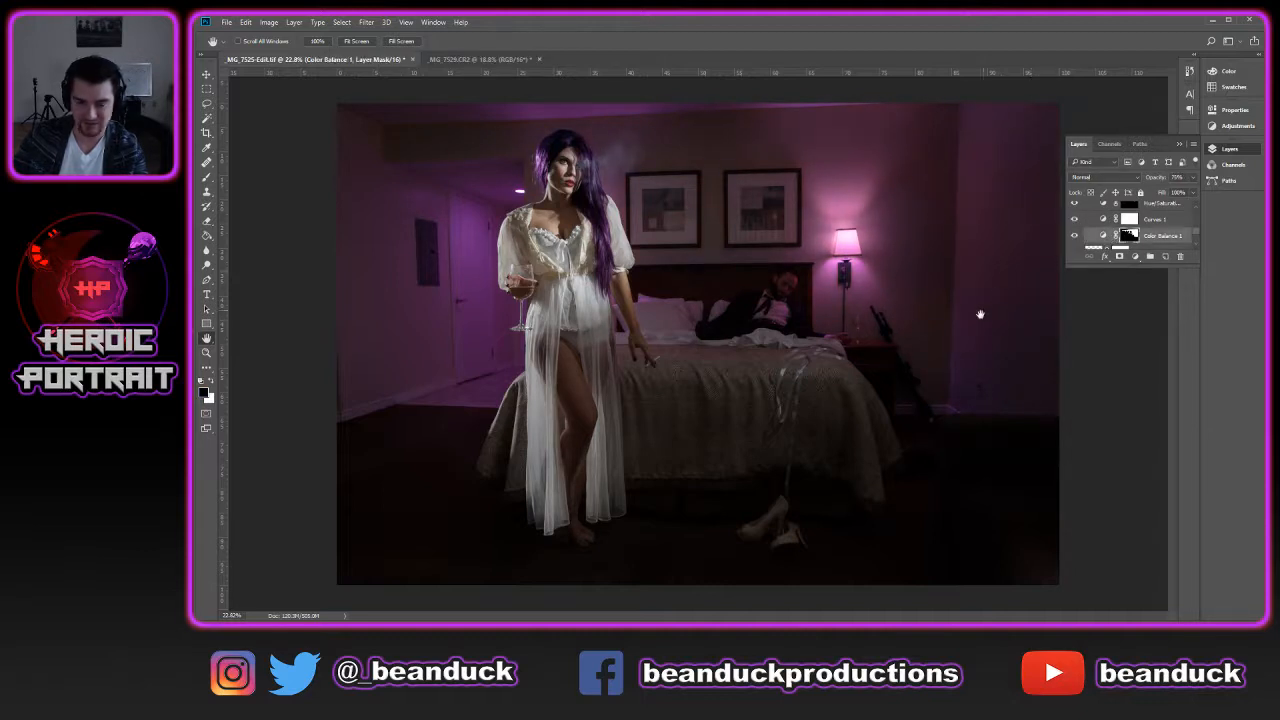
Set up a larger, low-flow brush with black as foreground for the Color Balance 1 mask
key(b)
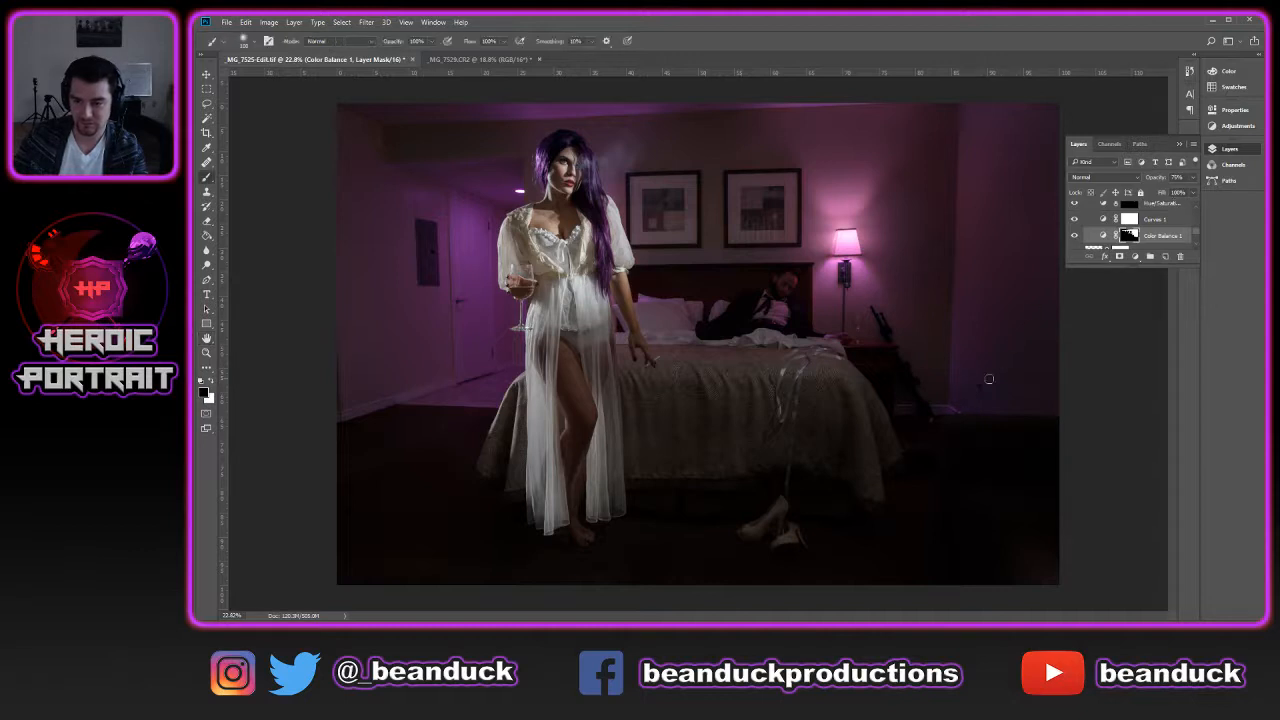
key(bracketright)
key(bracketright)
key(bracketright)
key(bracketright)
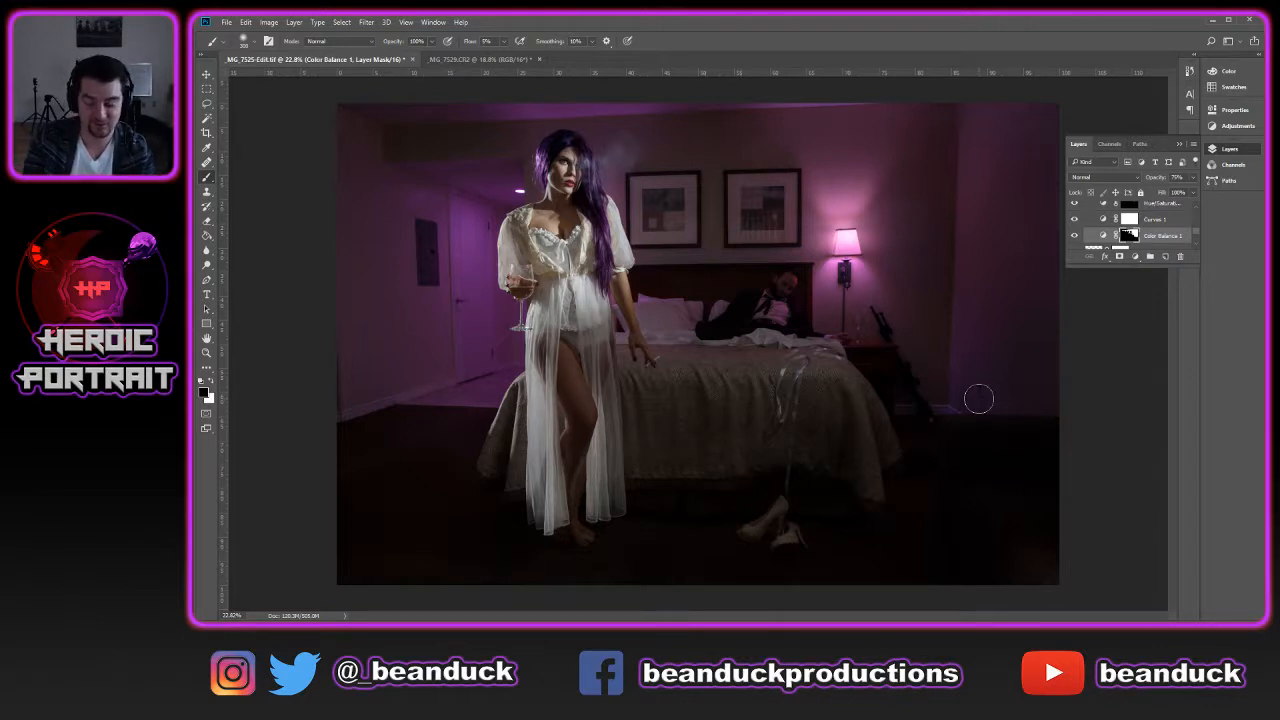
key(bracketright)
key(bracketright)
key(x)
key(x)
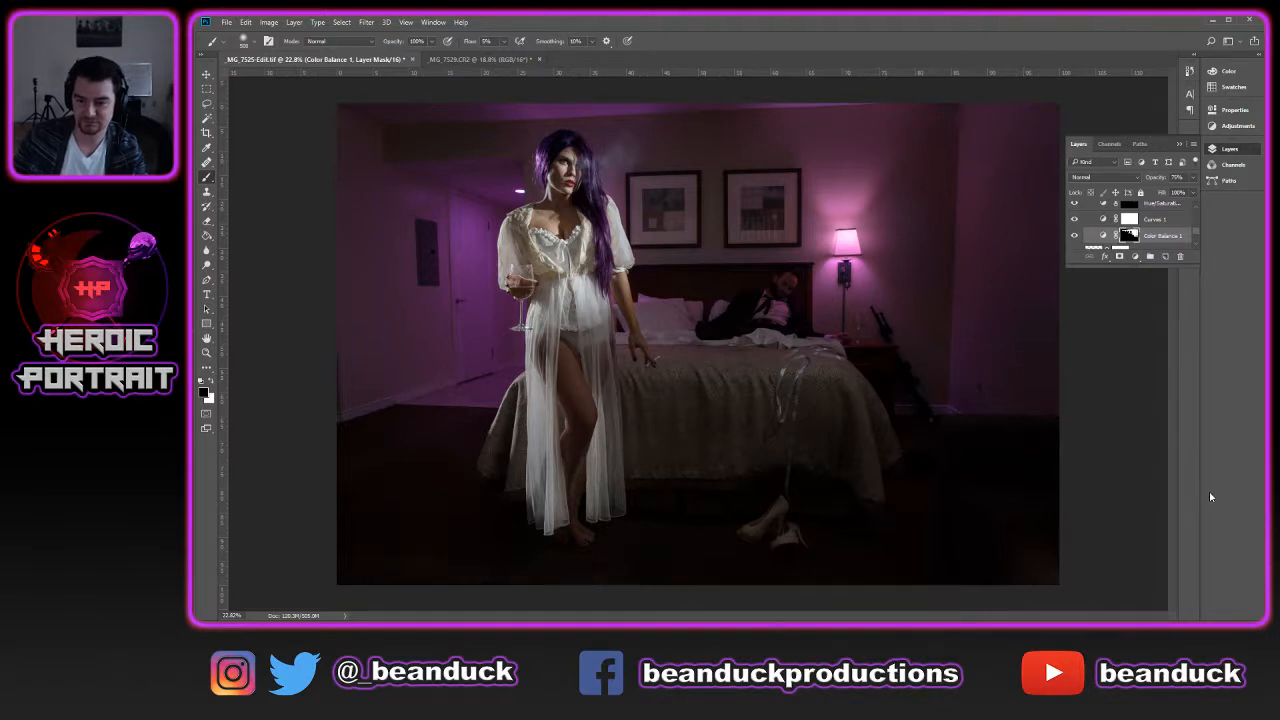
Fine-tune the Color Balance 1 midtones to Cyan–Red -8, Magenta–Green 0 and Yellow–Blue +13
scroll(1023, 403, down, 2)
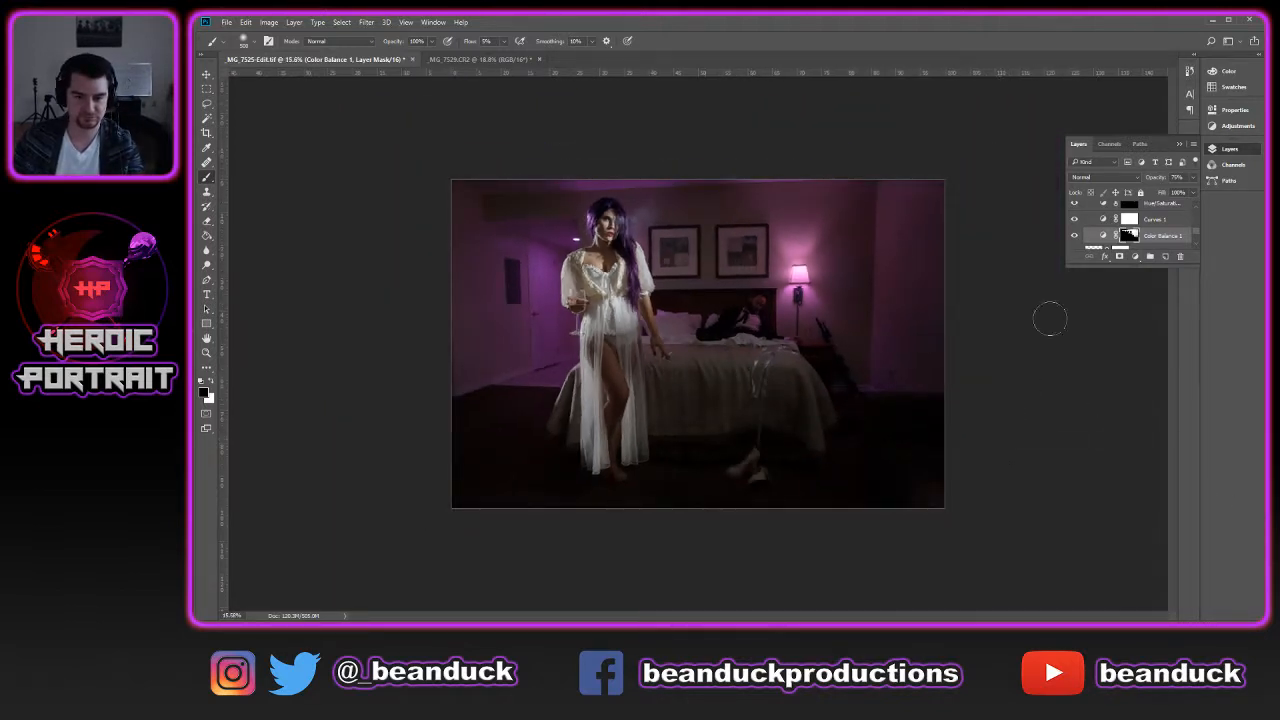
double_click(1106, 236)
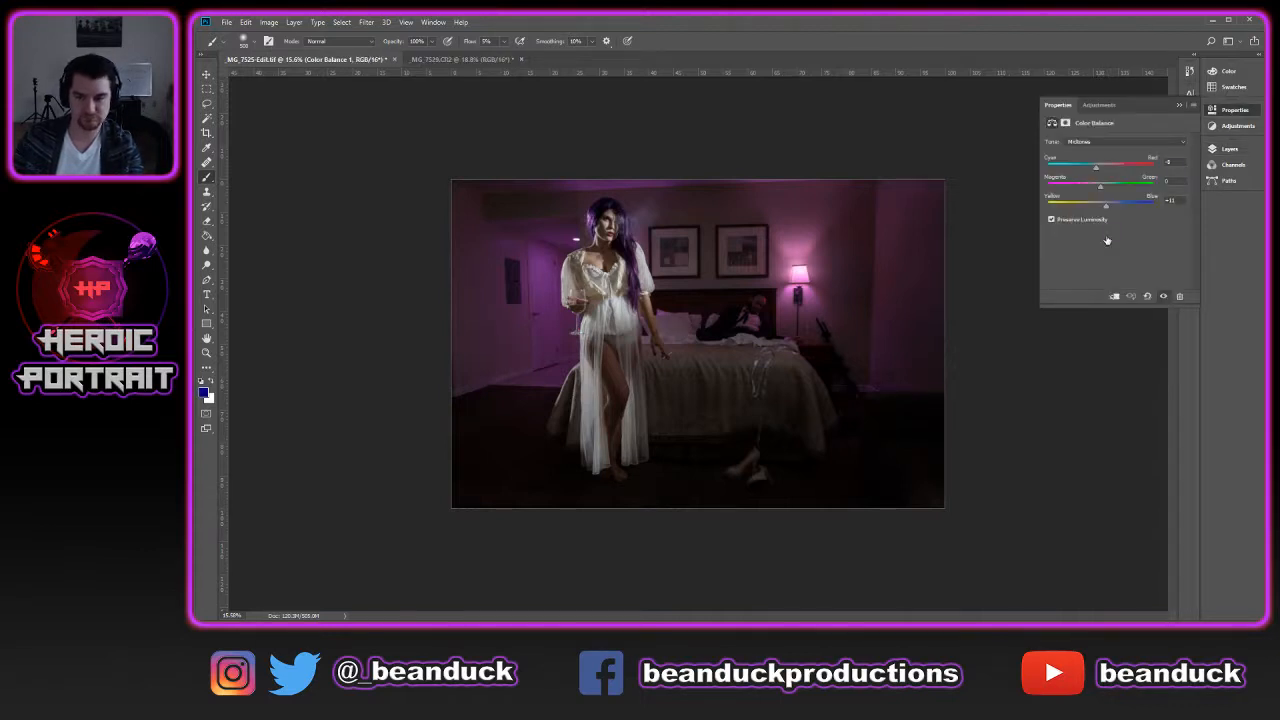
click(1170, 180)
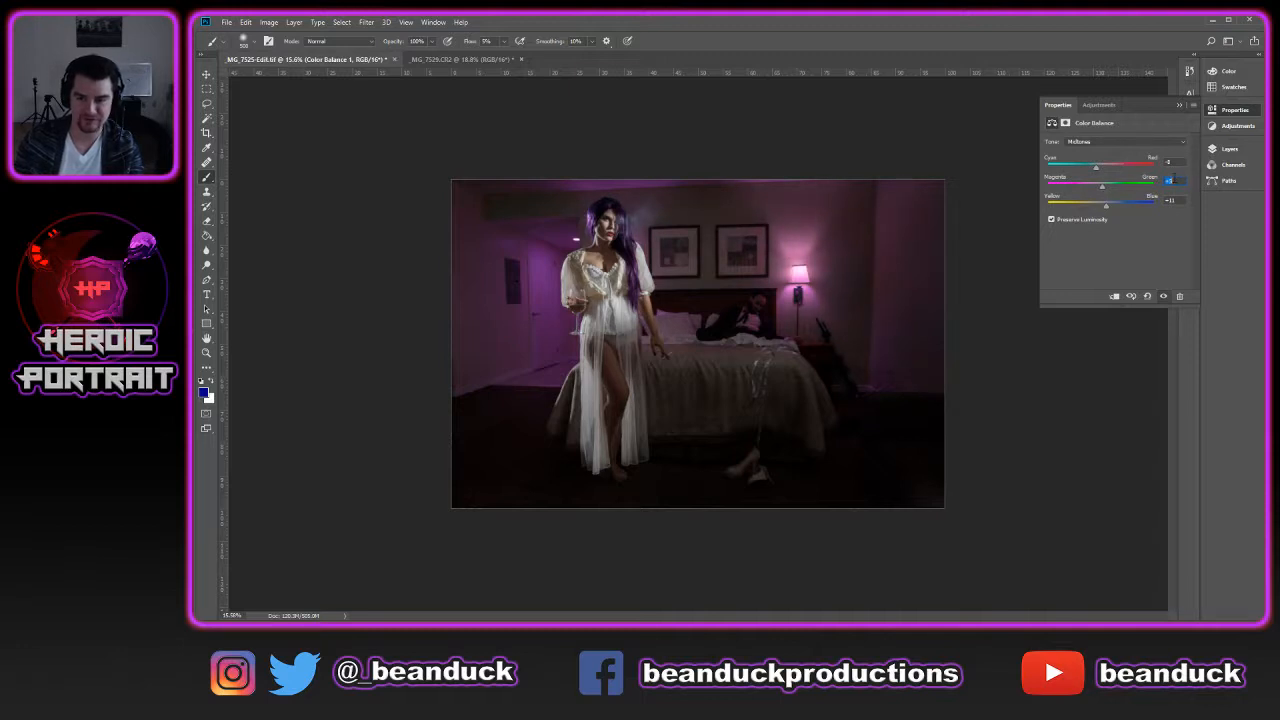
text(0)
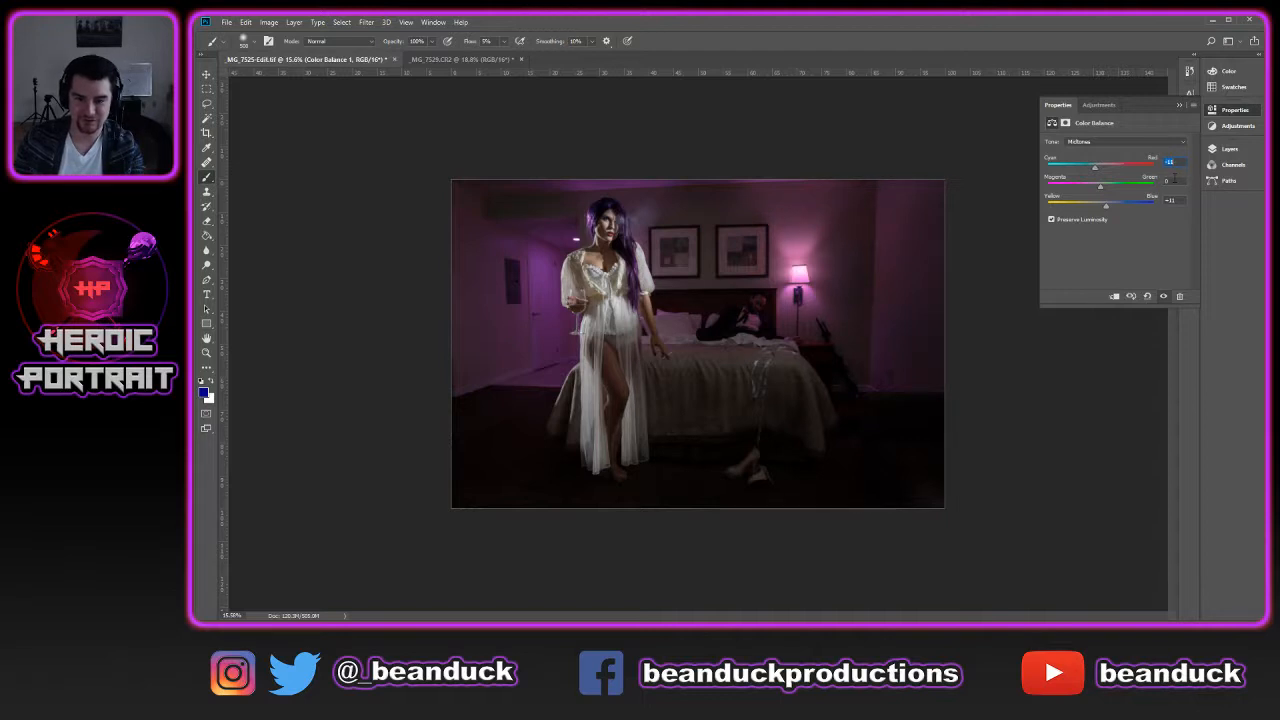
text(0)
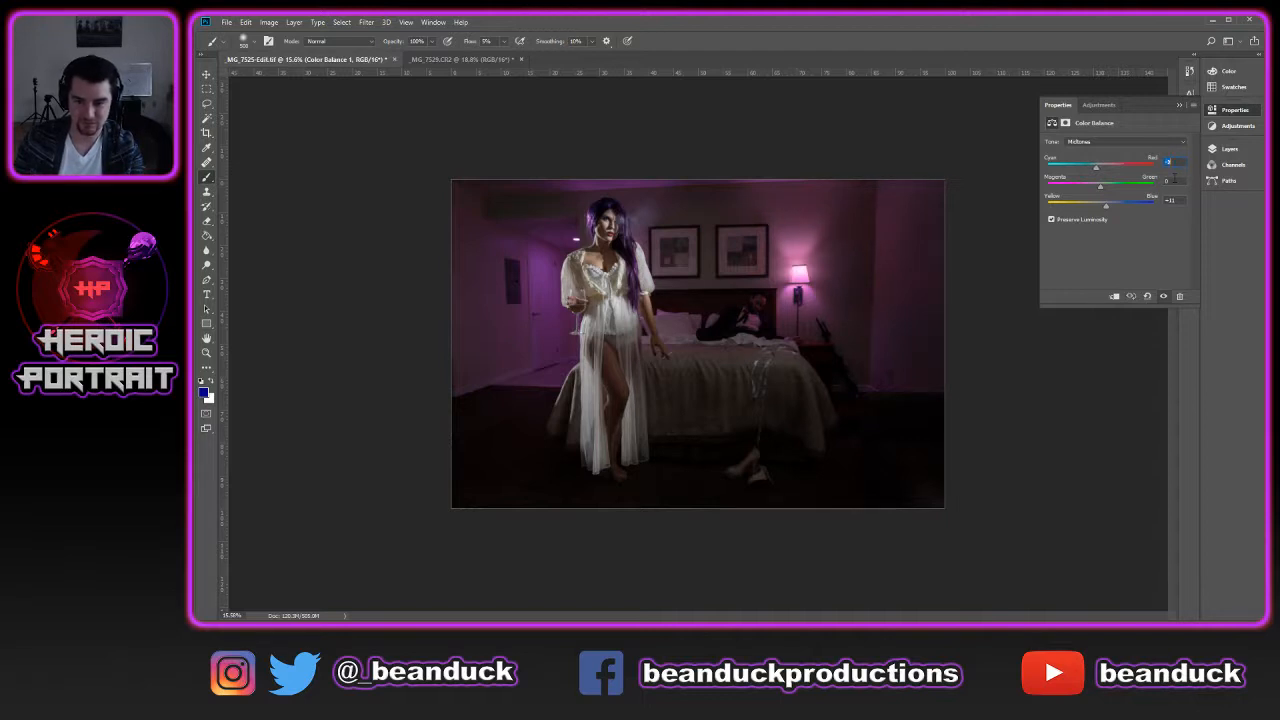
click(1170, 199)
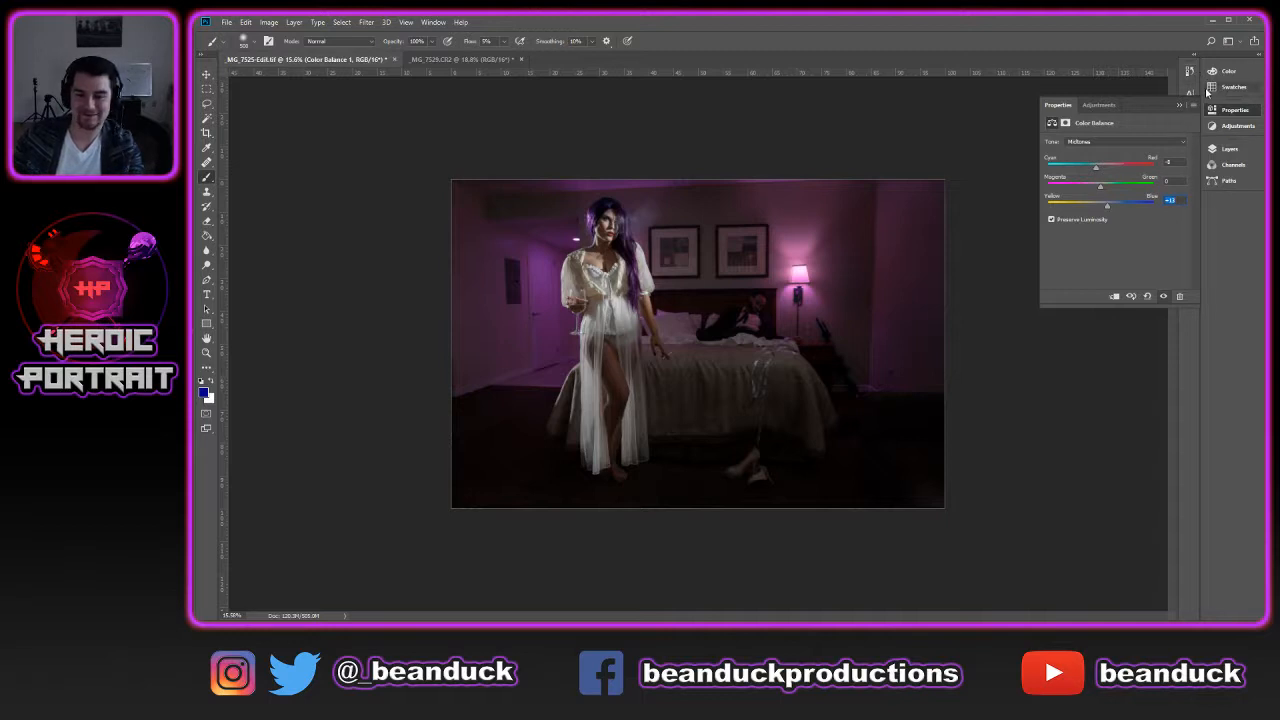
click(1179, 105)
click(1229, 148)
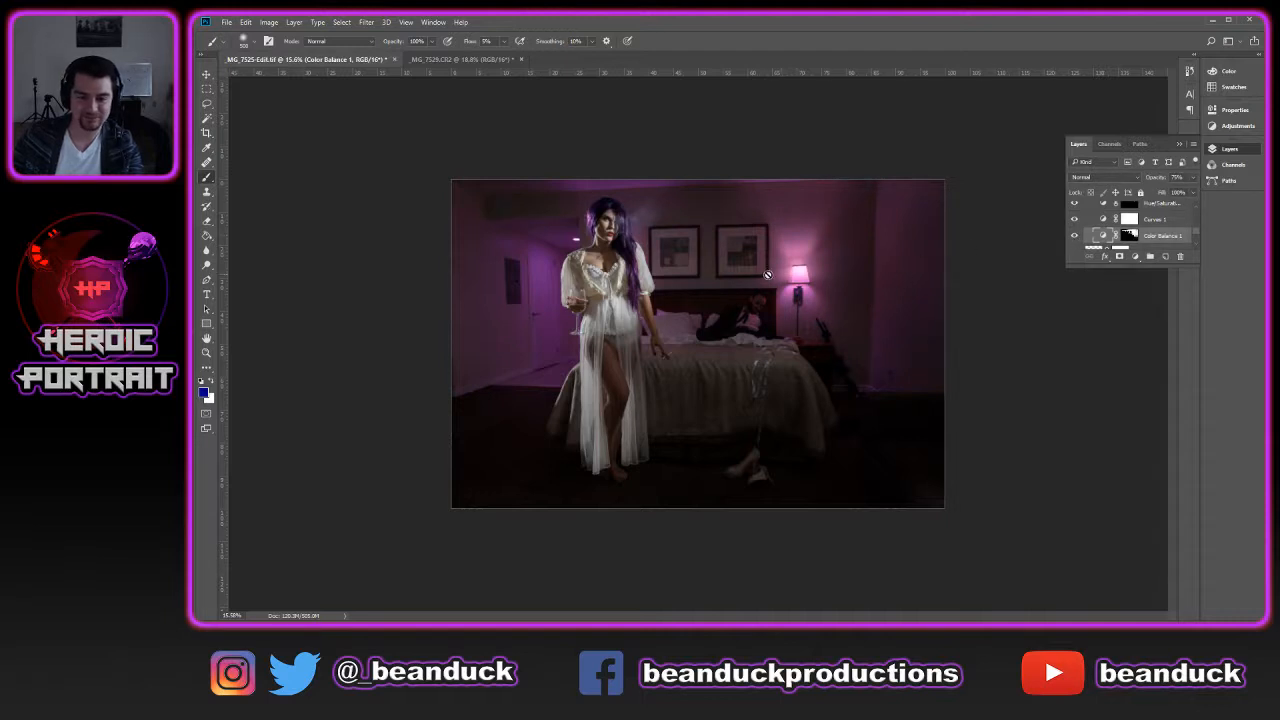
Switch to a full-screen view and examine the shoes, bedspread, reclining man and overall scene
scroll(768, 275, up, 2)
key(f)
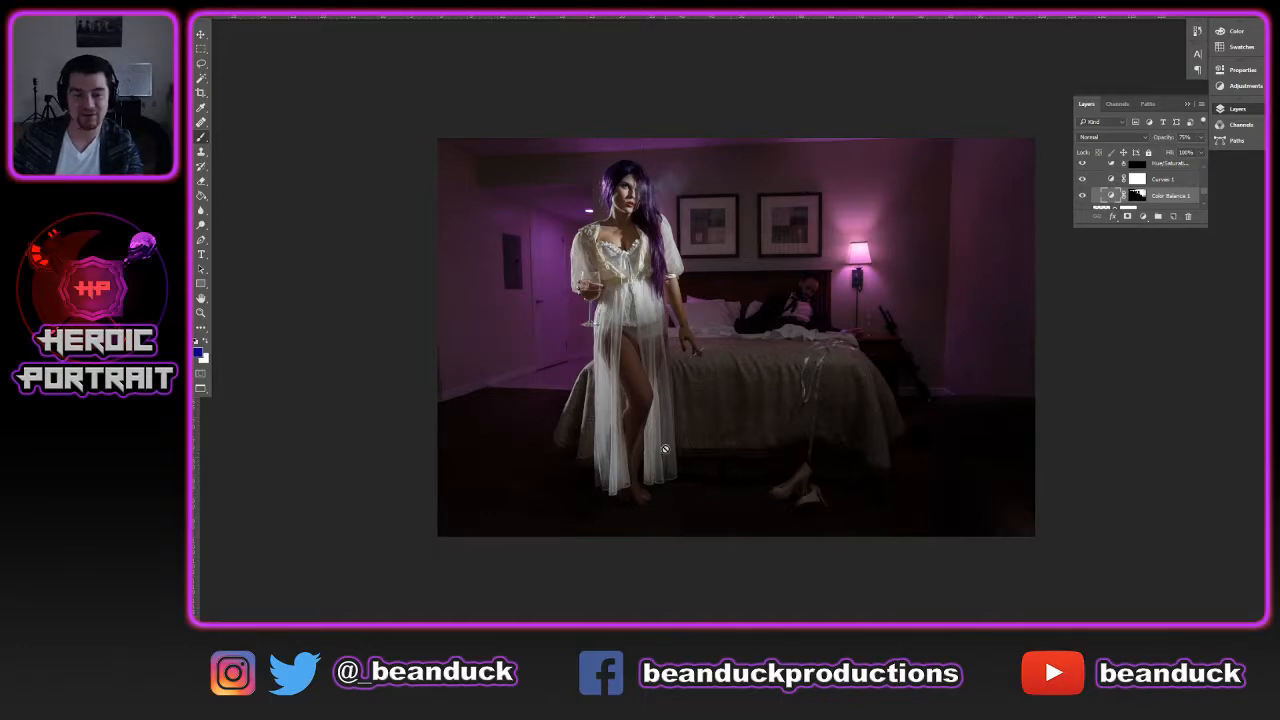
scroll(823, 479, up, 5)
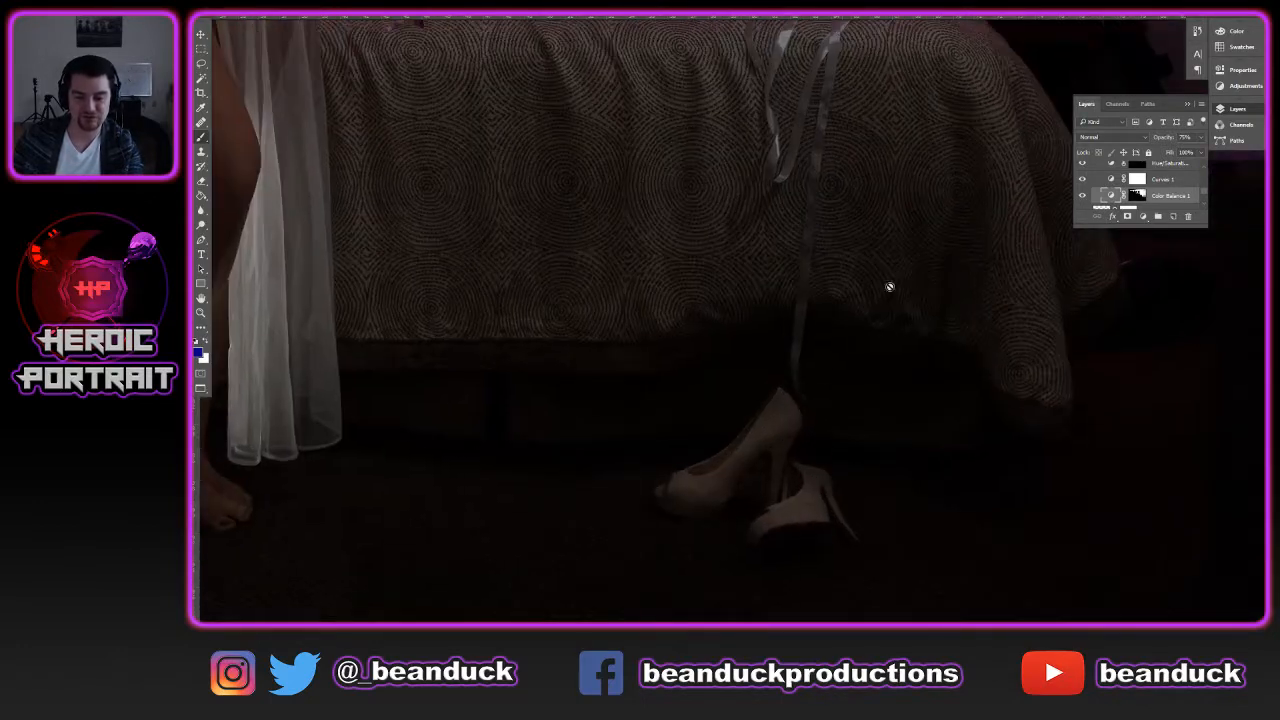
click(897, 240)
click(705, 222)
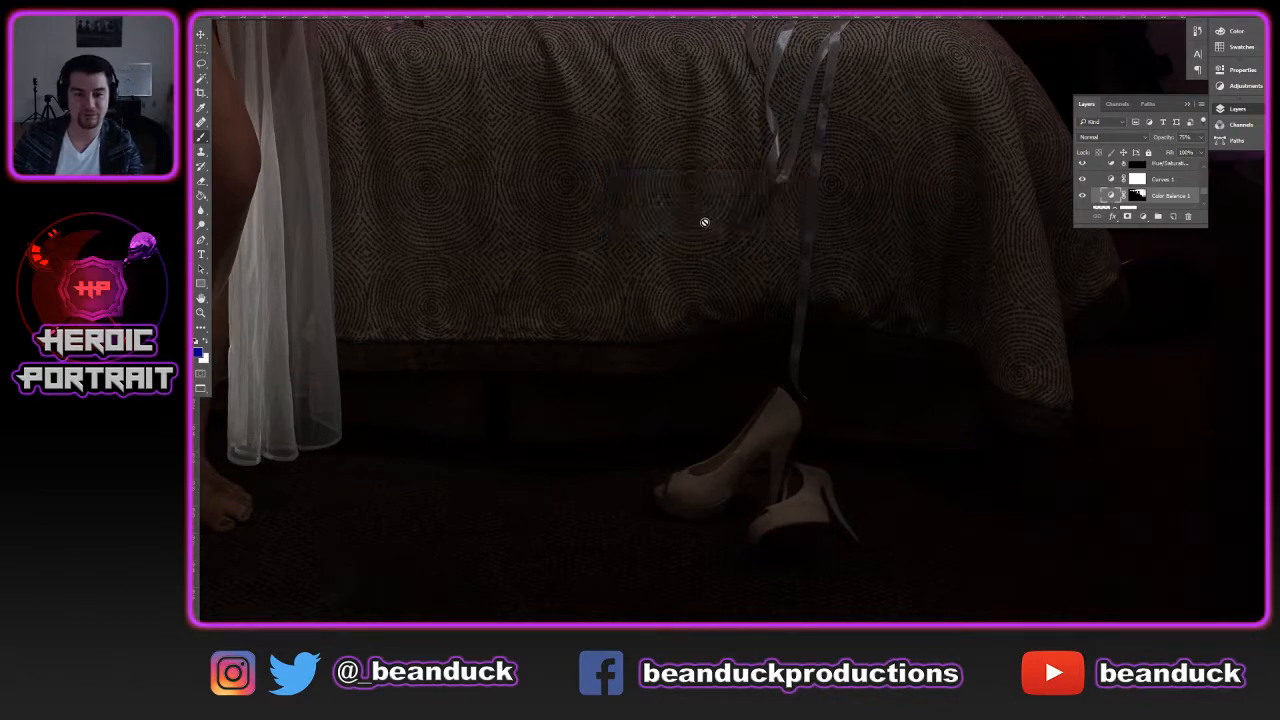
drag(706, 220, 717, 325)
scroll(717, 325, down, 5)
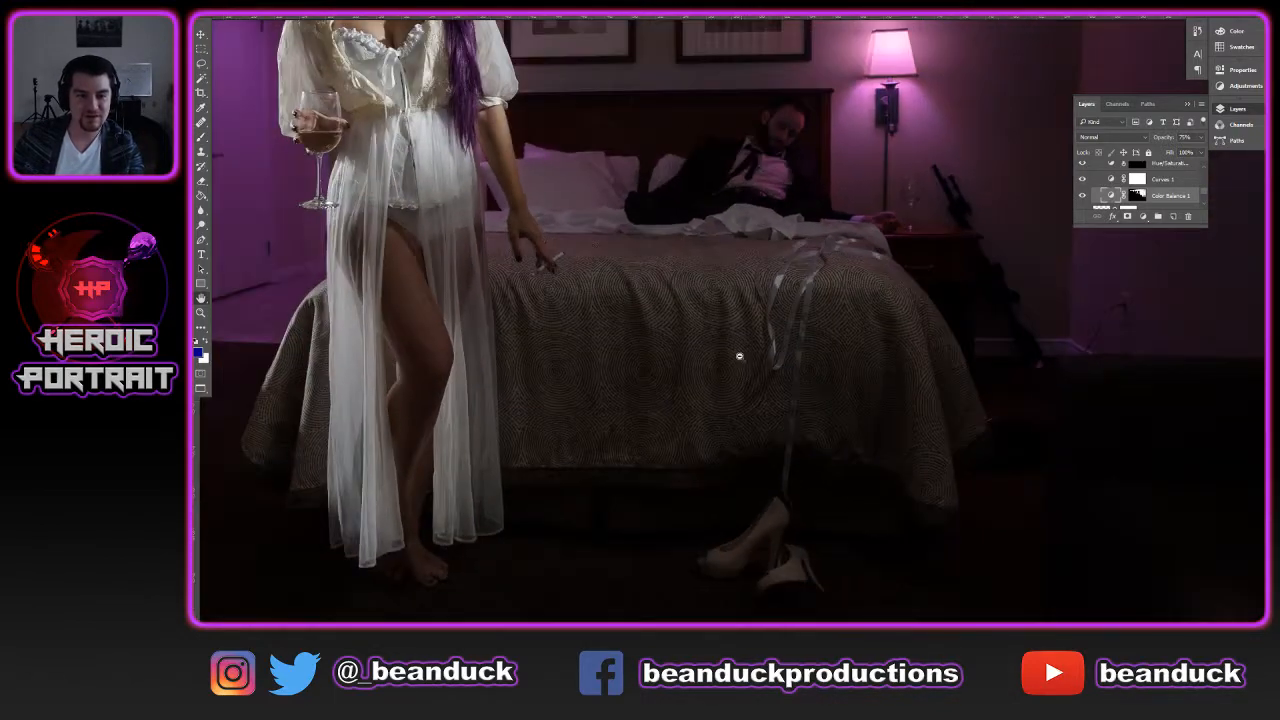
scroll(769, 216, up, 4)
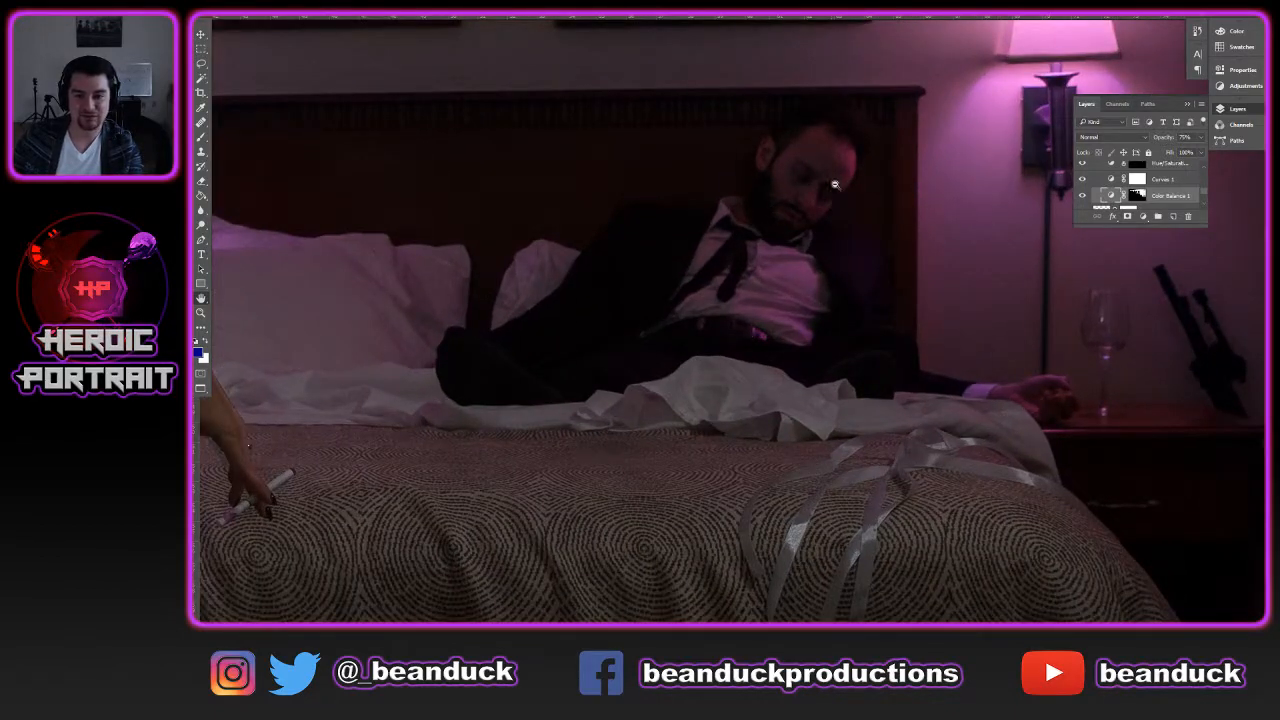
scroll(836, 190, down, 4)
drag(865, 155, 832, 212)
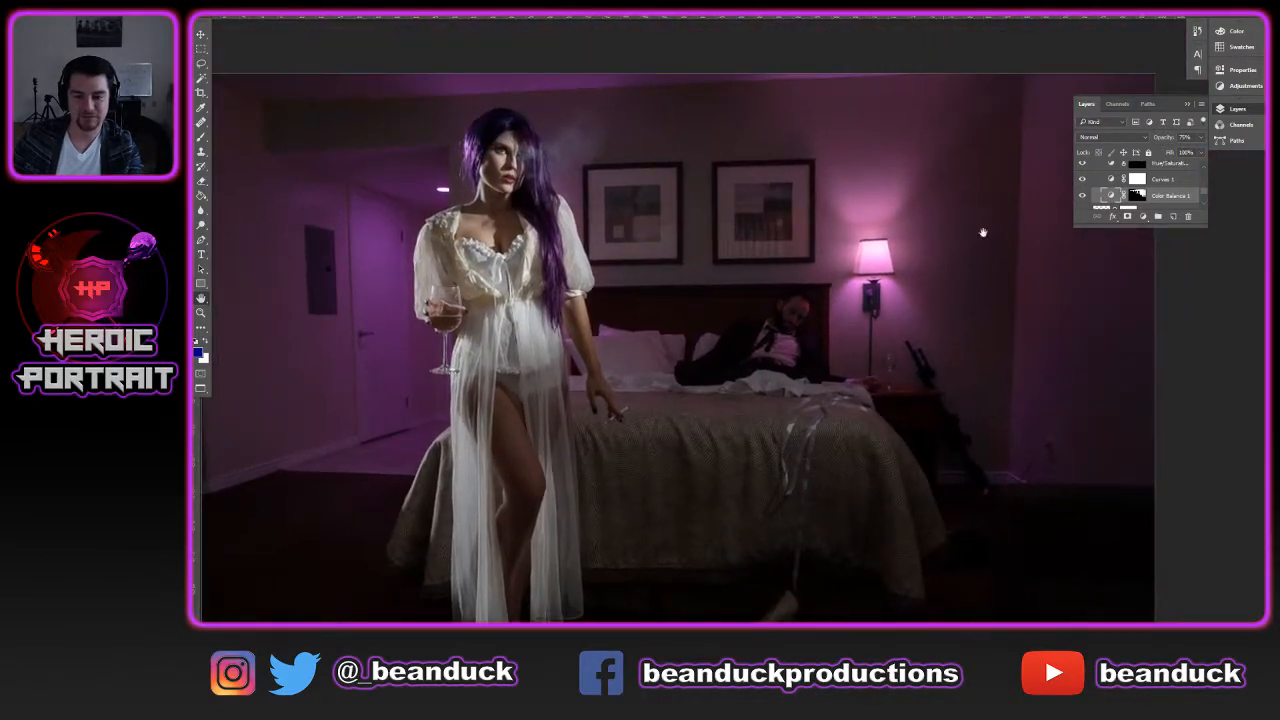
Toggle Layer 4 and Curves 4 to examine their effect on the scene, leaving both visible
scroll(1150, 175, up, 3)
scroll(1150, 175, up, 2)
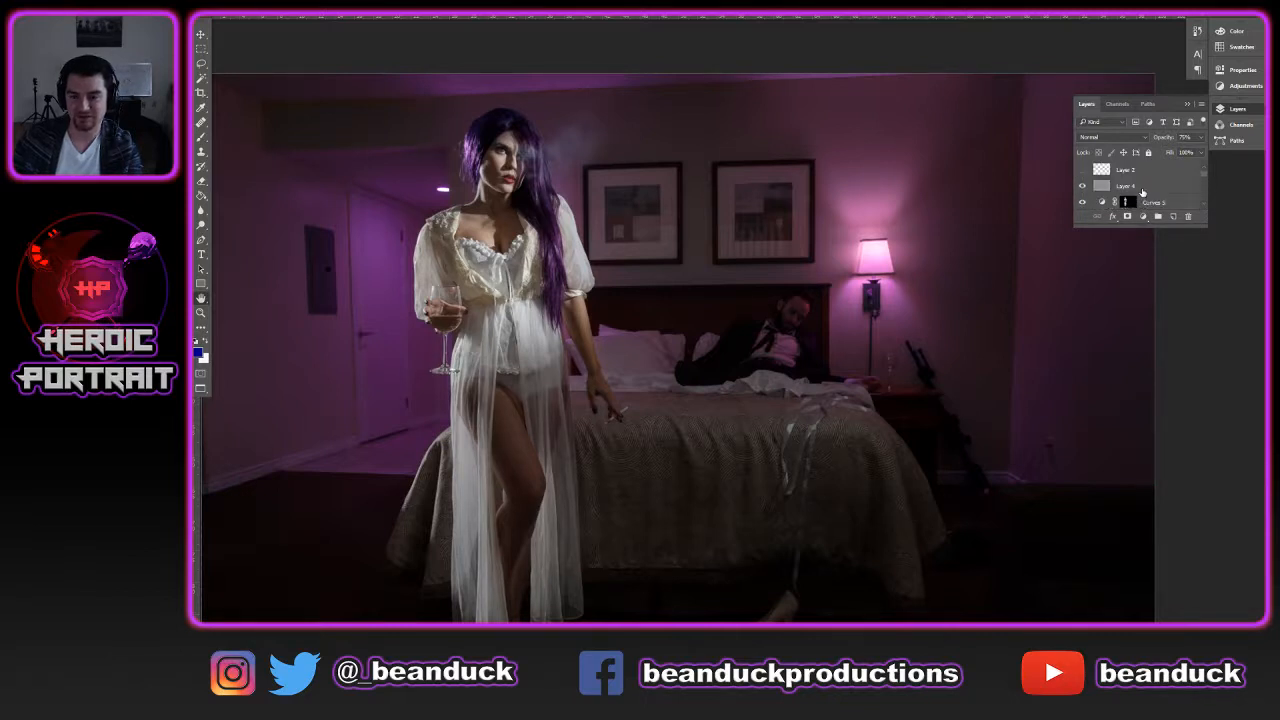
click(1081, 186)
click(1081, 186)
click(1081, 202)
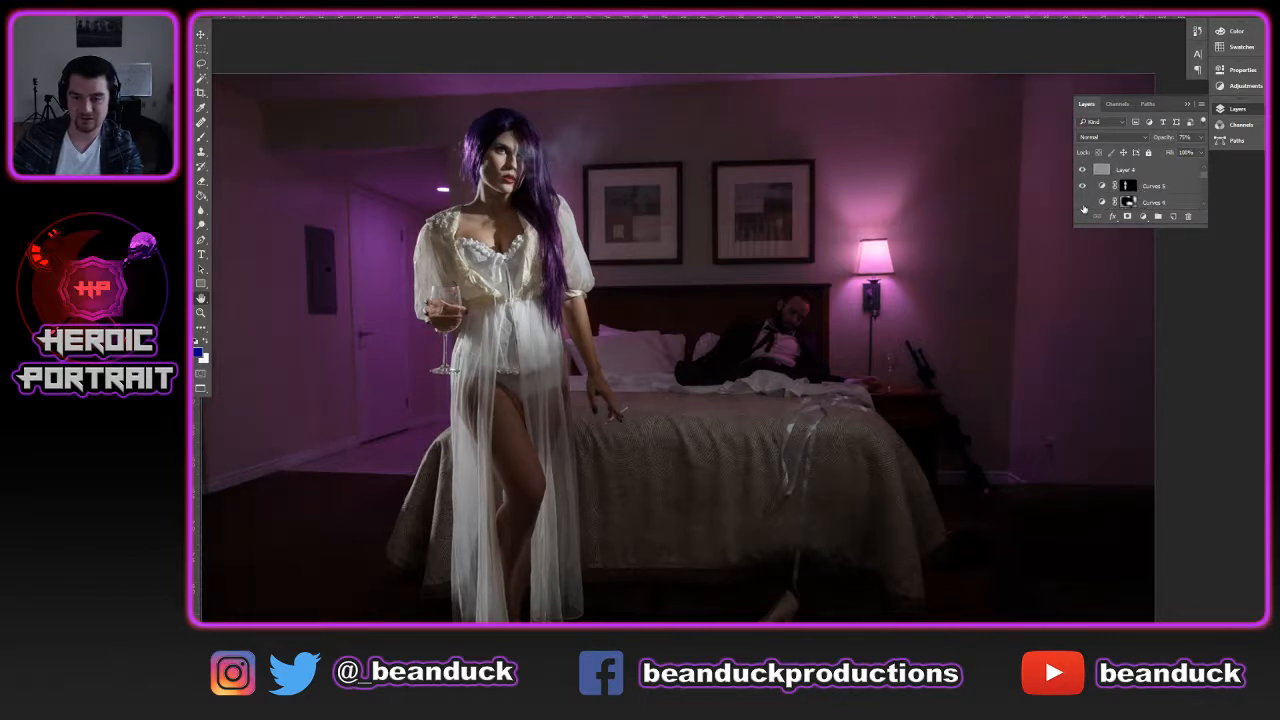
click(1081, 202)
Paint white on the Curves 4 mask over the reclining man's head and the headboard beside it
click(1153, 202)
key(b)
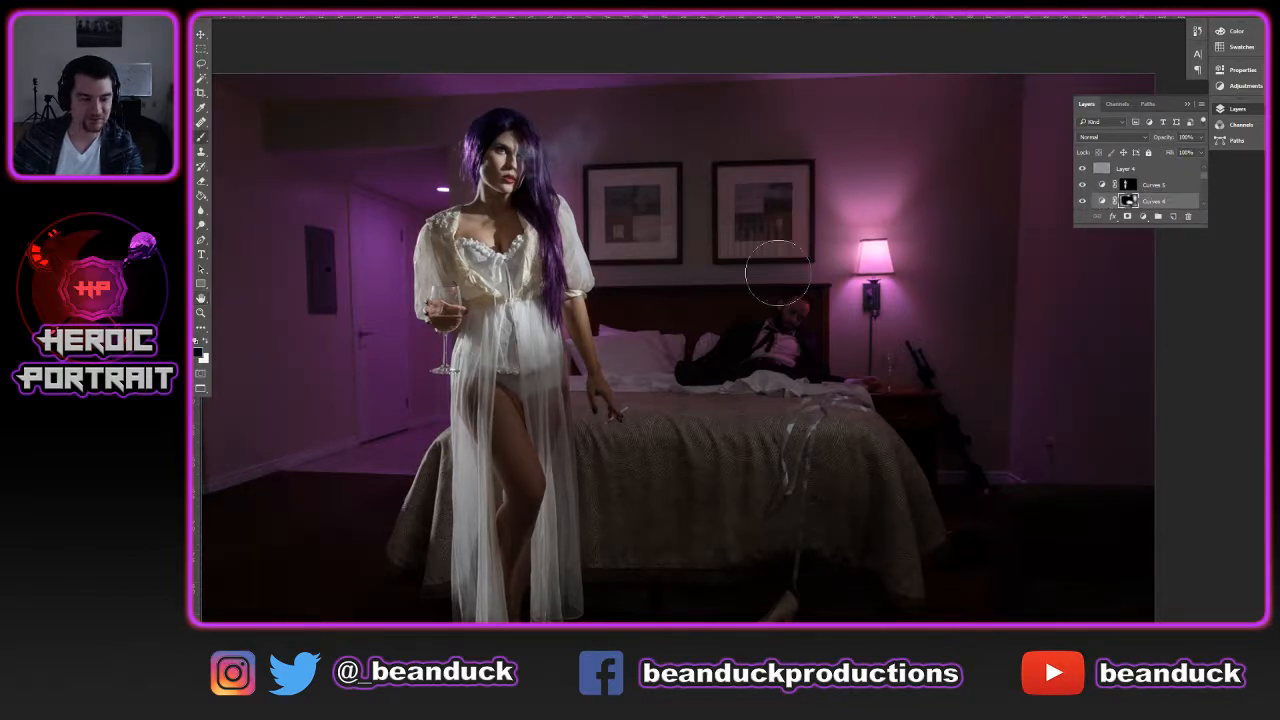
key(d)
mouse_move(770, 333)
mouse_down()
mouse_move(798, 315)
mouse_move(736, 362)
mouse_move(760, 329)
mouse_move(802, 329)
mouse_move(726, 350)
mouse_move(827, 338)
mouse_move(696, 348)
mouse_move(838, 362)
mouse_move(711, 352)
mouse_move(728, 333)
mouse_move(814, 328)
mouse_up()
scroll(1081, 390, down, 3)
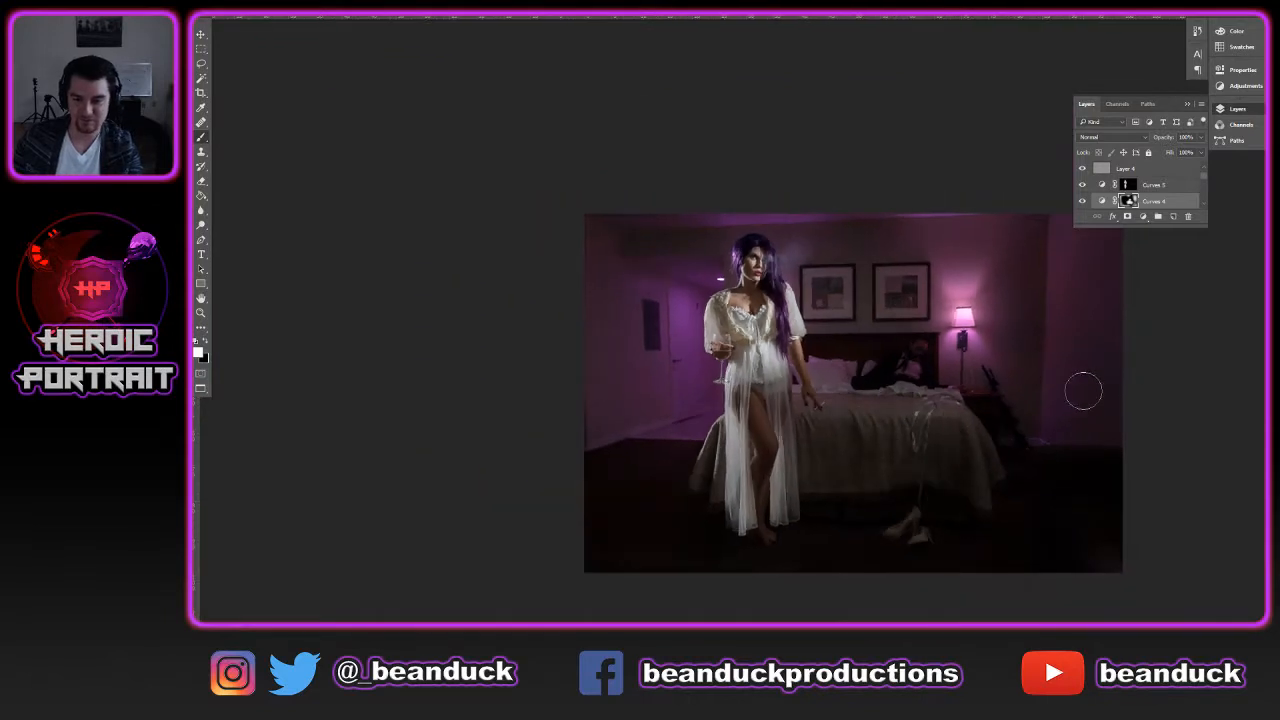
Examine the whole scene, the dark floor beside the bed, the reclining man and the nightstand with the glass and rifle
scroll(1081, 388, up, 2)
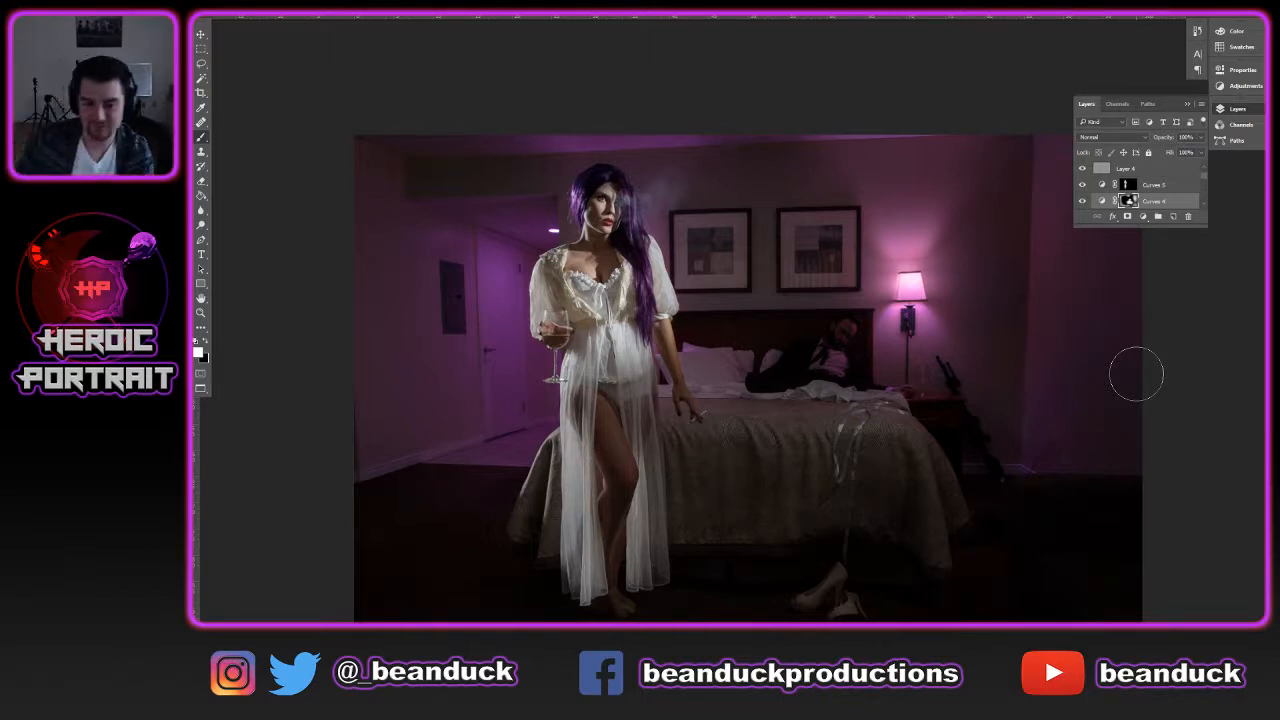
scroll(1027, 305, down, 1)
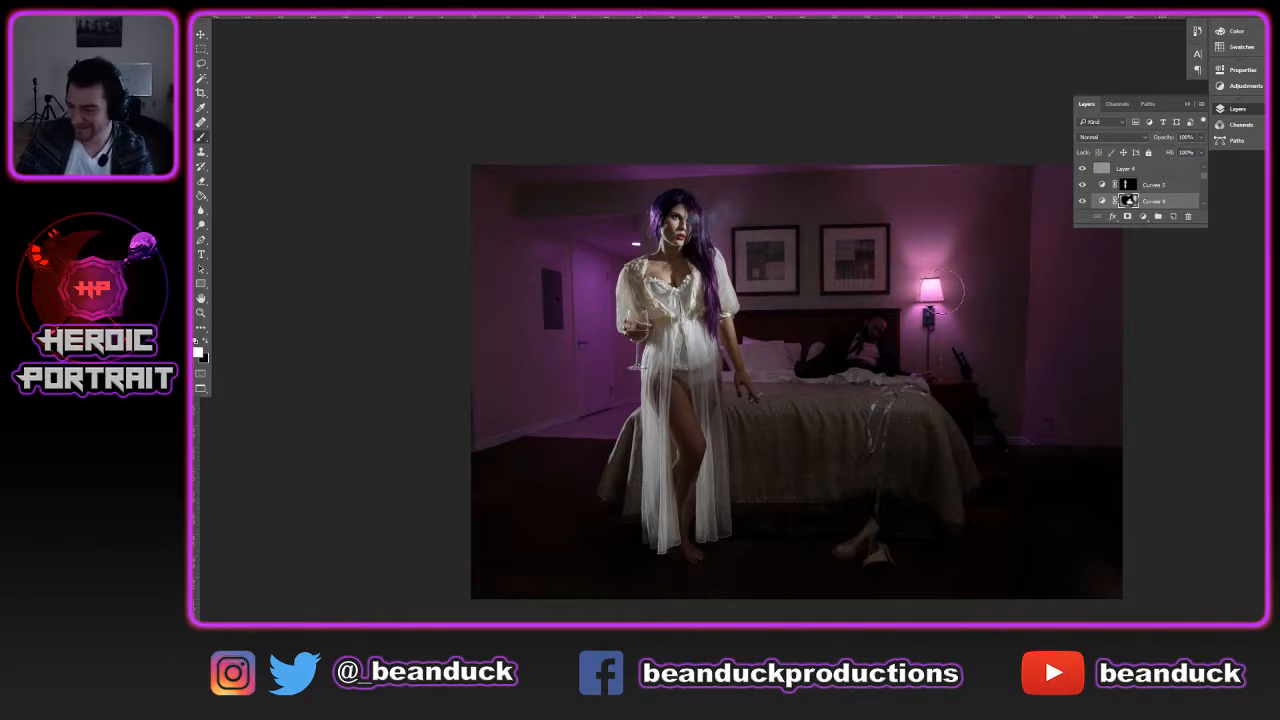
key(space)
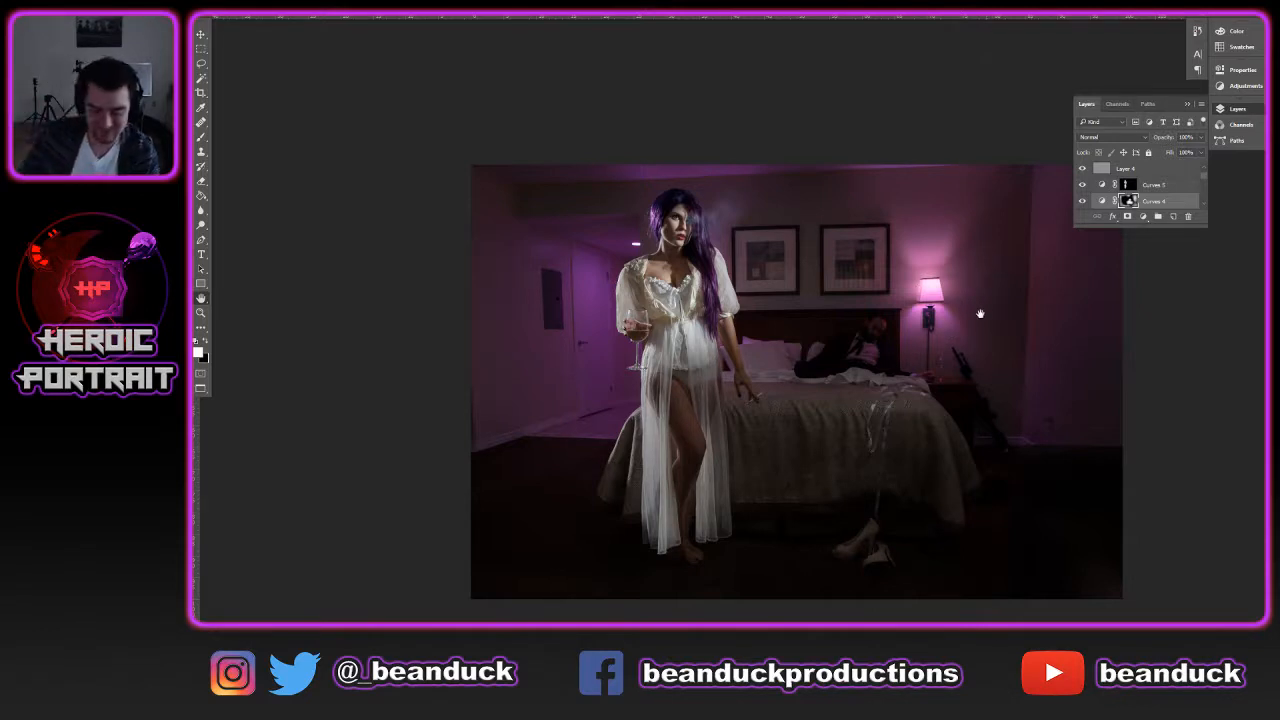
drag(1003, 338, 869, 343)
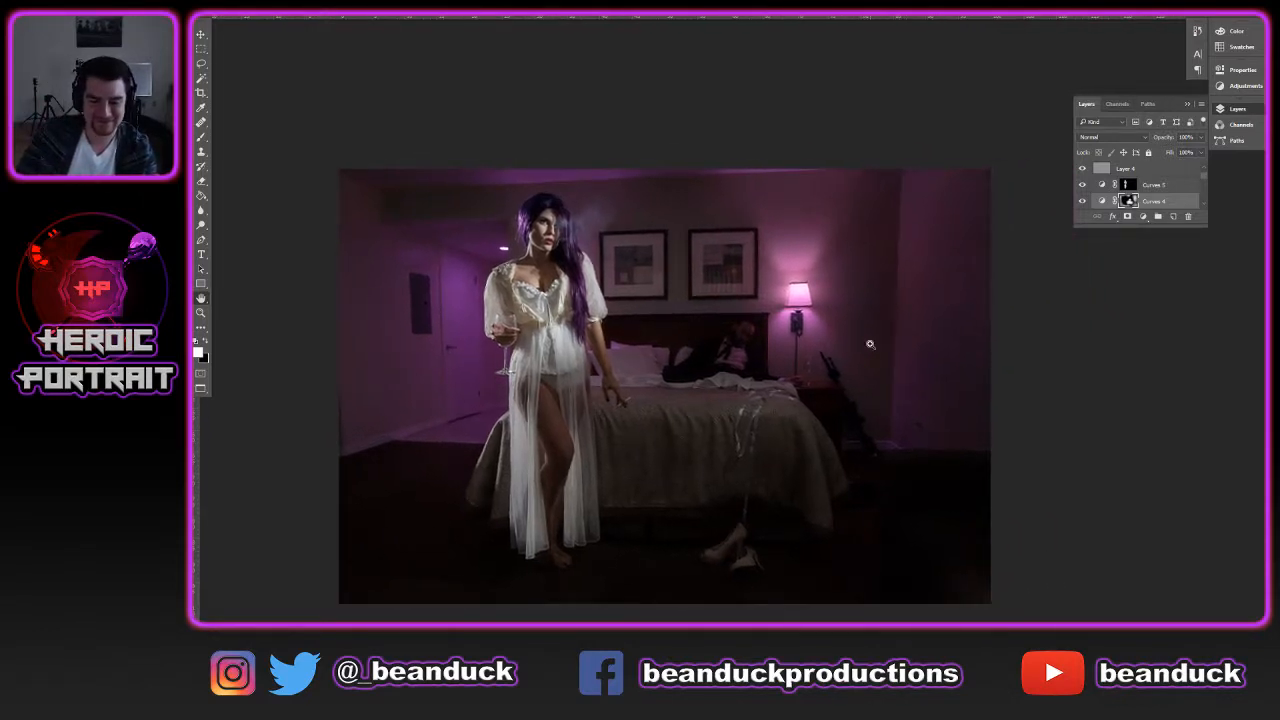
ctrl+click(866, 469)
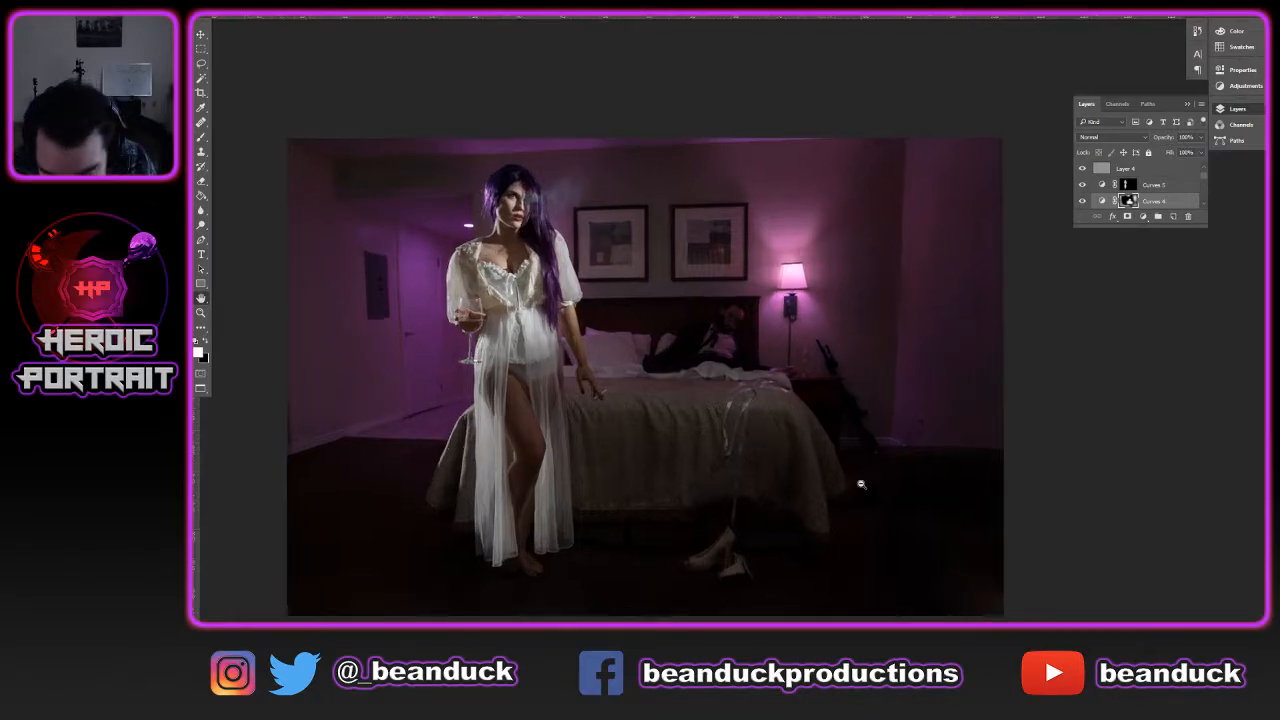
click(886, 477)
alt+click(894, 449)
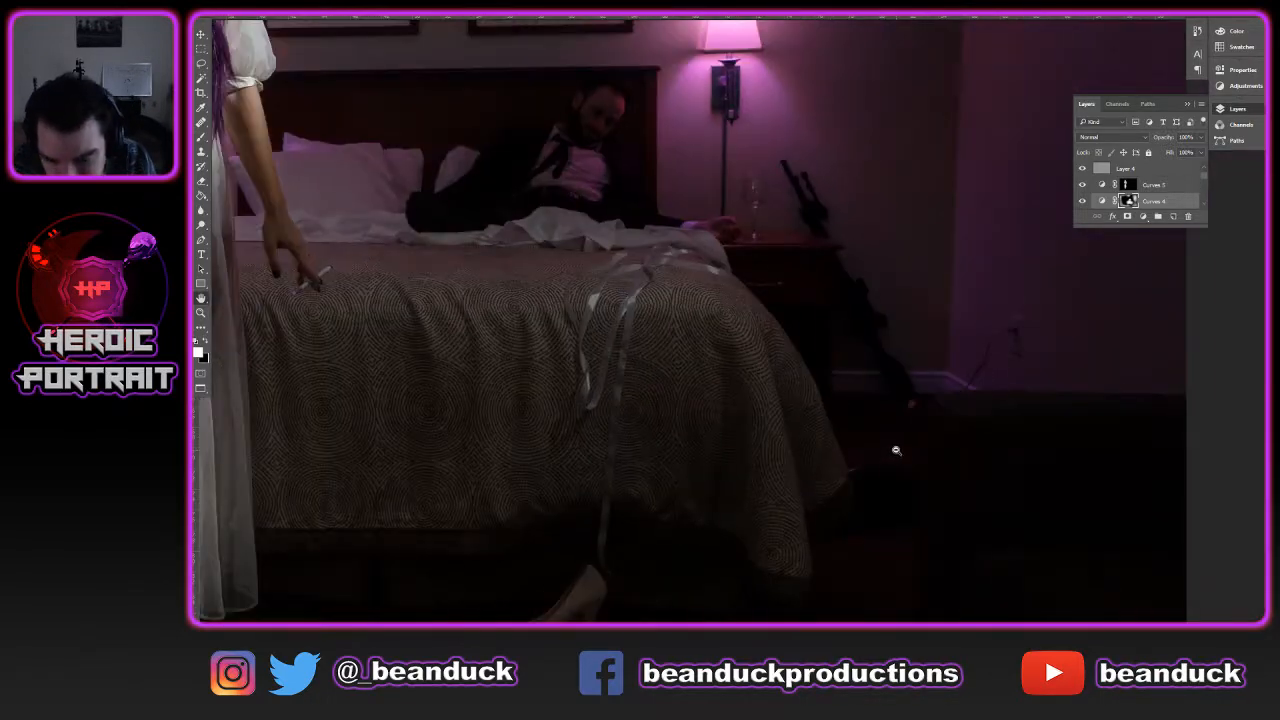
alt+click(862, 460)
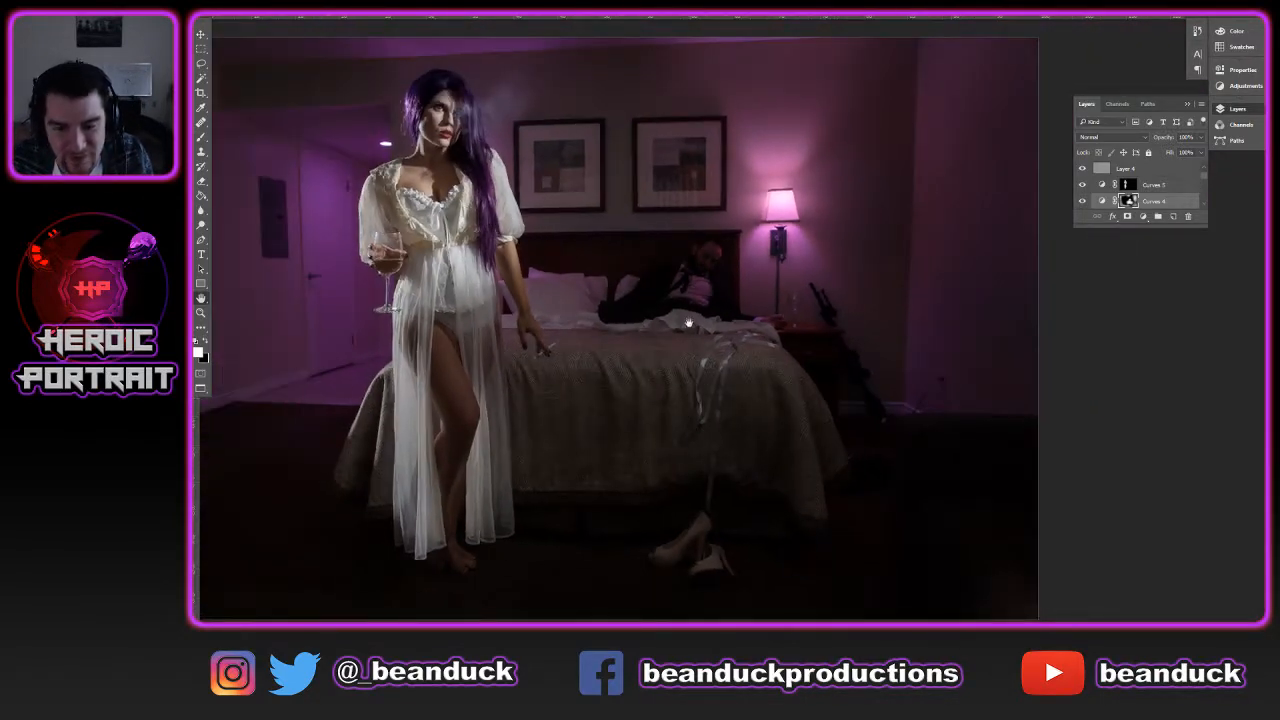
drag(689, 323, 739, 370)
ctrl+click(902, 343)
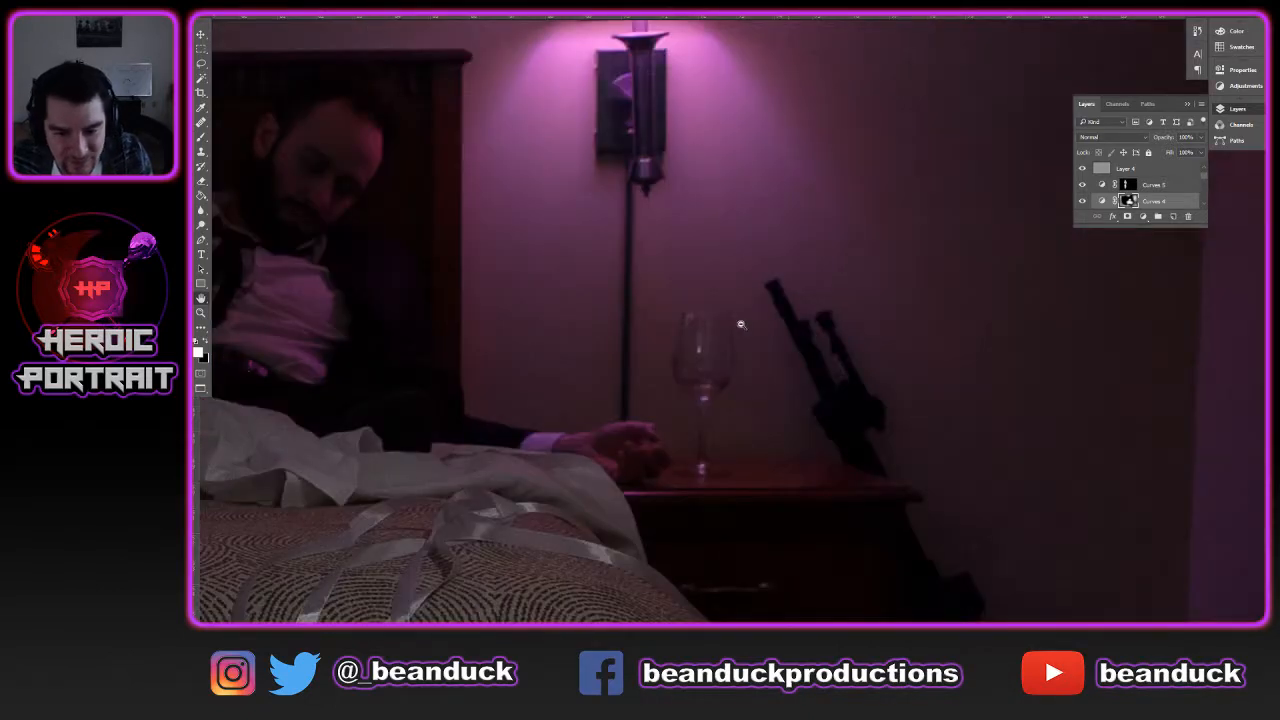
Compare the grain with Layer 4 hidden and shown at the wine glass, leave it visible, and set the layer opacity to 75%
drag(660, 338, 1080, 300)
drag(531, 277, 734, 306)
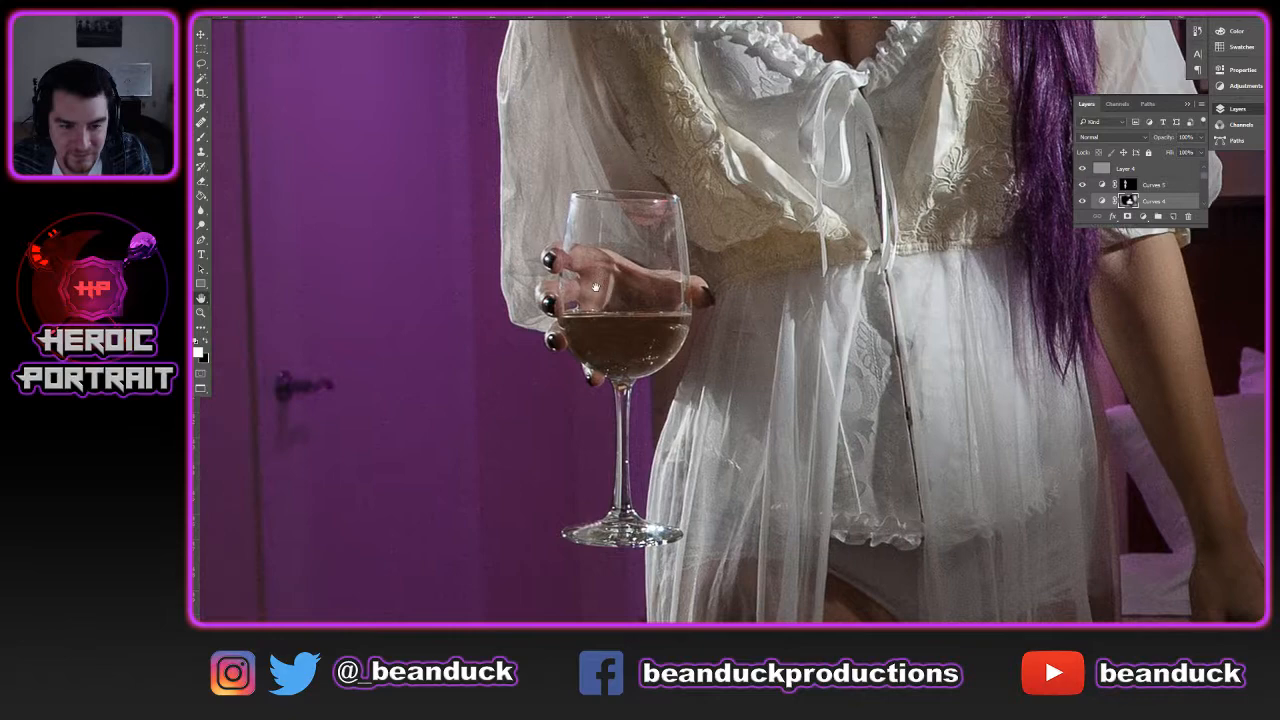
drag(597, 287, 674, 463)
key(ctrl+shift+alt+n)
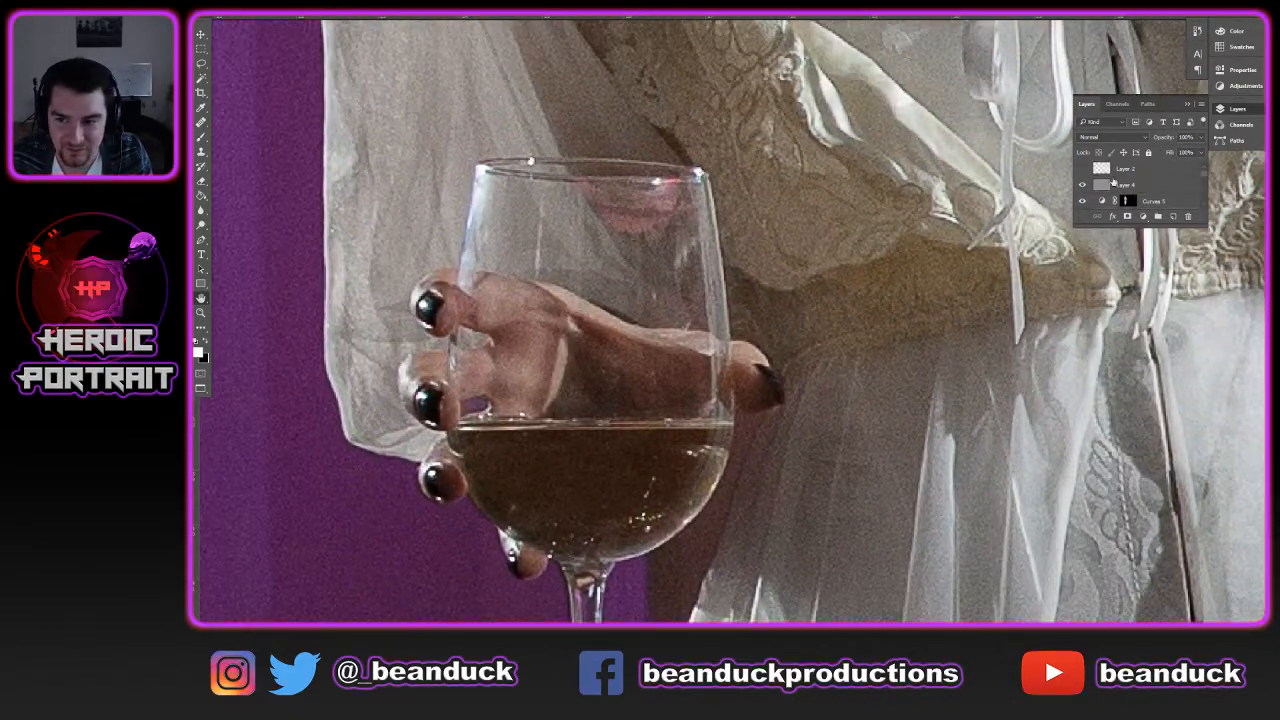
click(1081, 186)
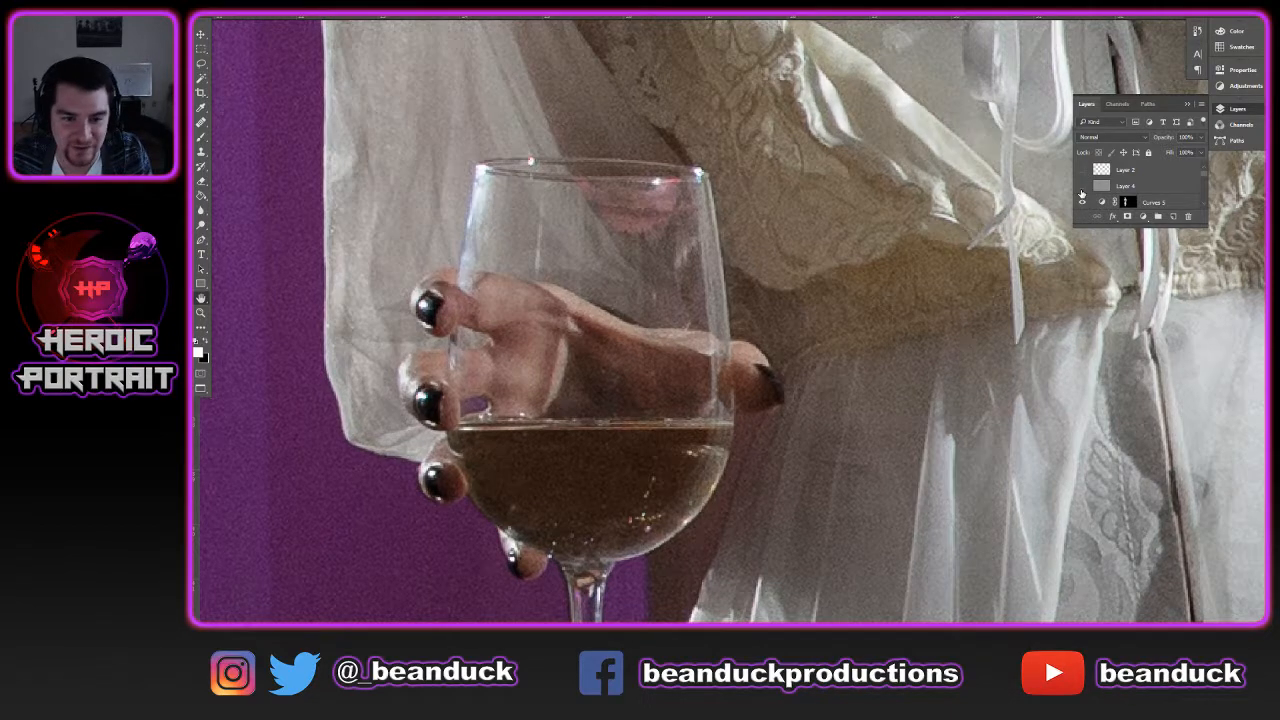
click(1081, 186)
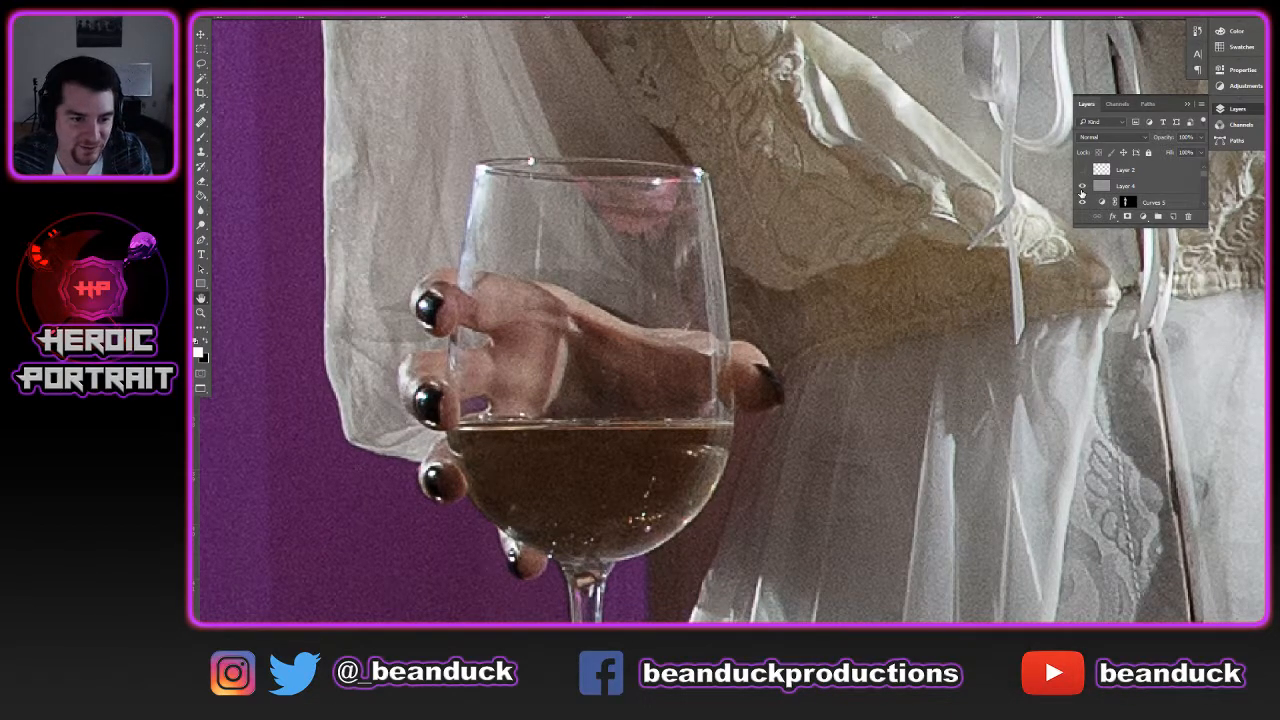
click(1081, 187)
click(1081, 186)
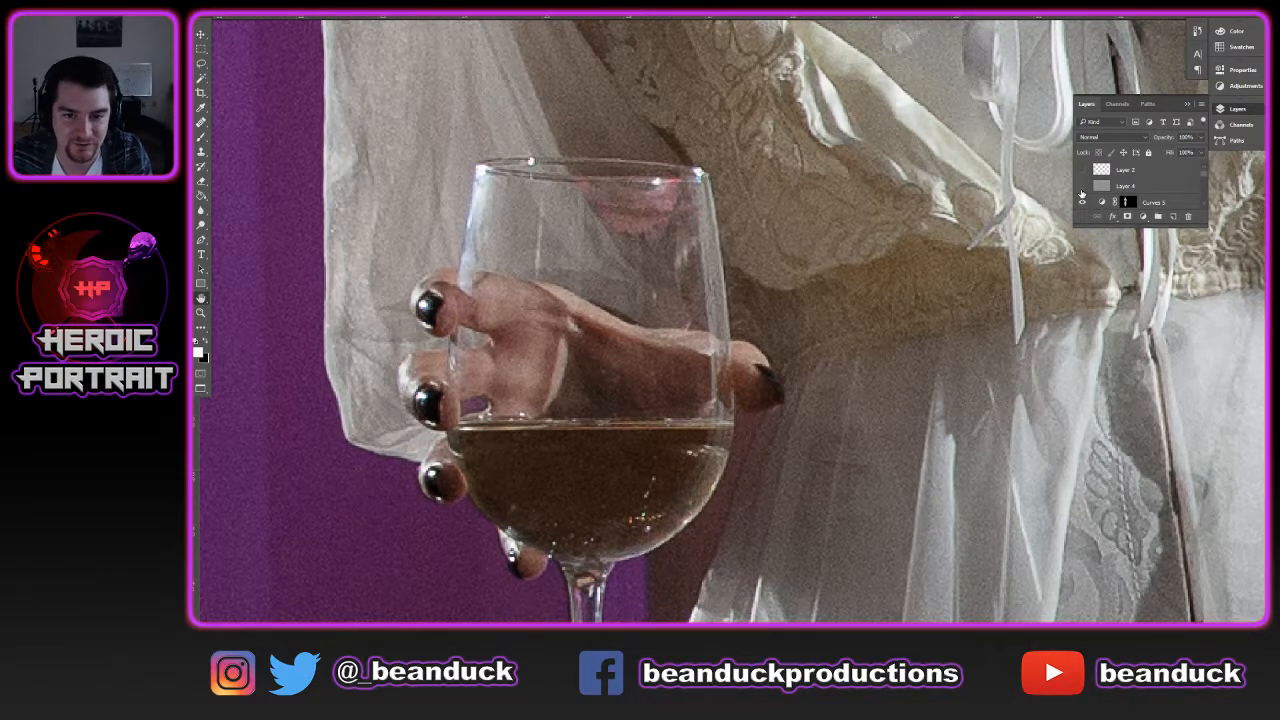
scroll(940, 215, down, 2)
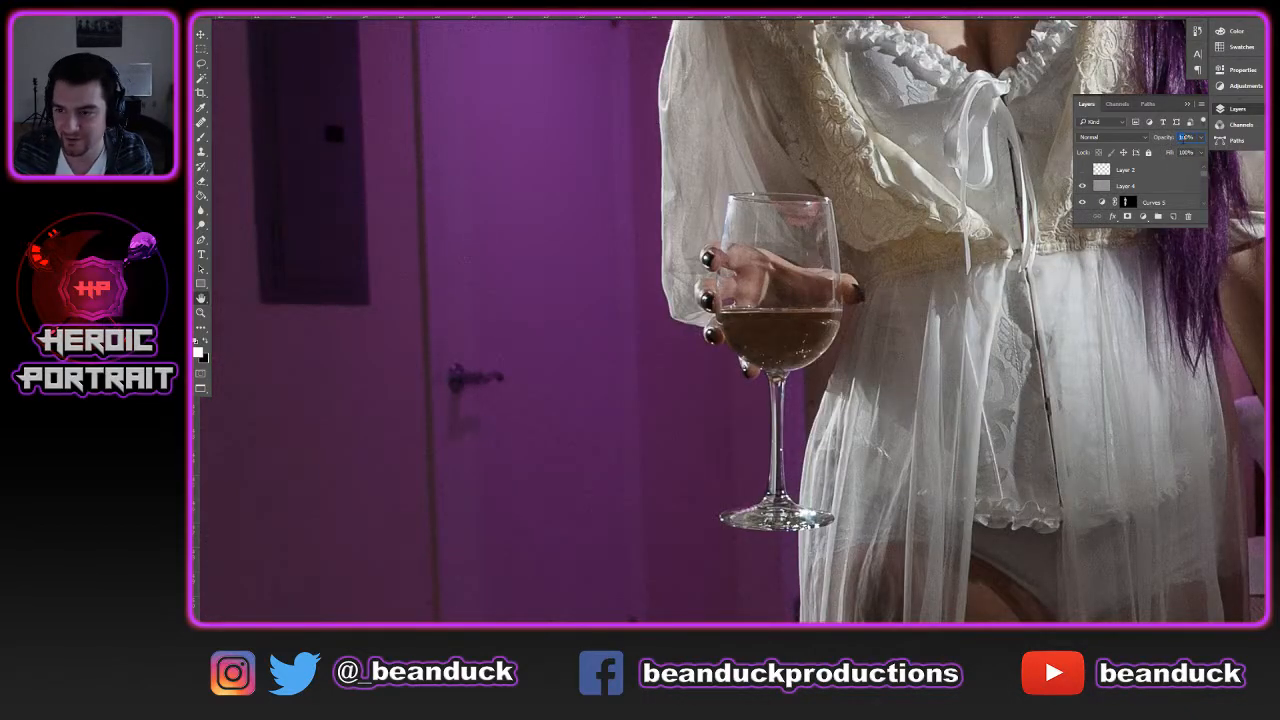
scroll(830, 255, down, 5)
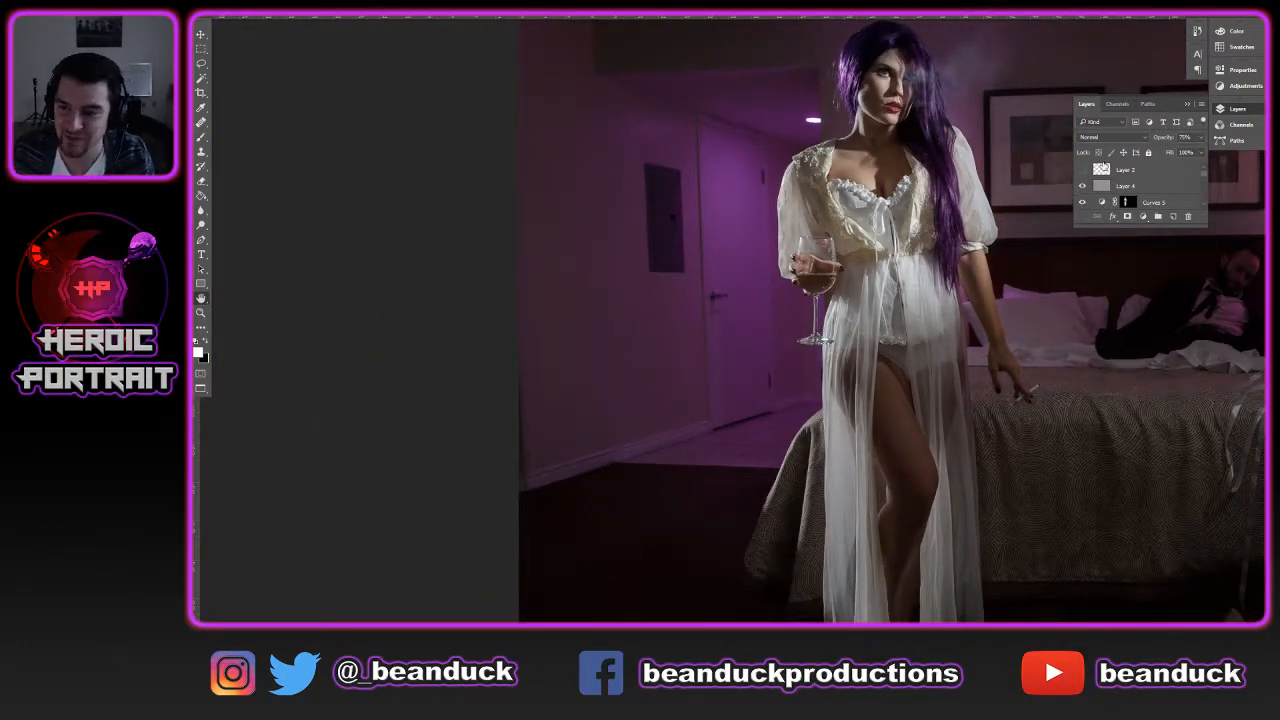
Examine the woman, the bedspread, the reclining man and the overall composition at the reduced layer opacity
drag(1106, 343, 806, 355)
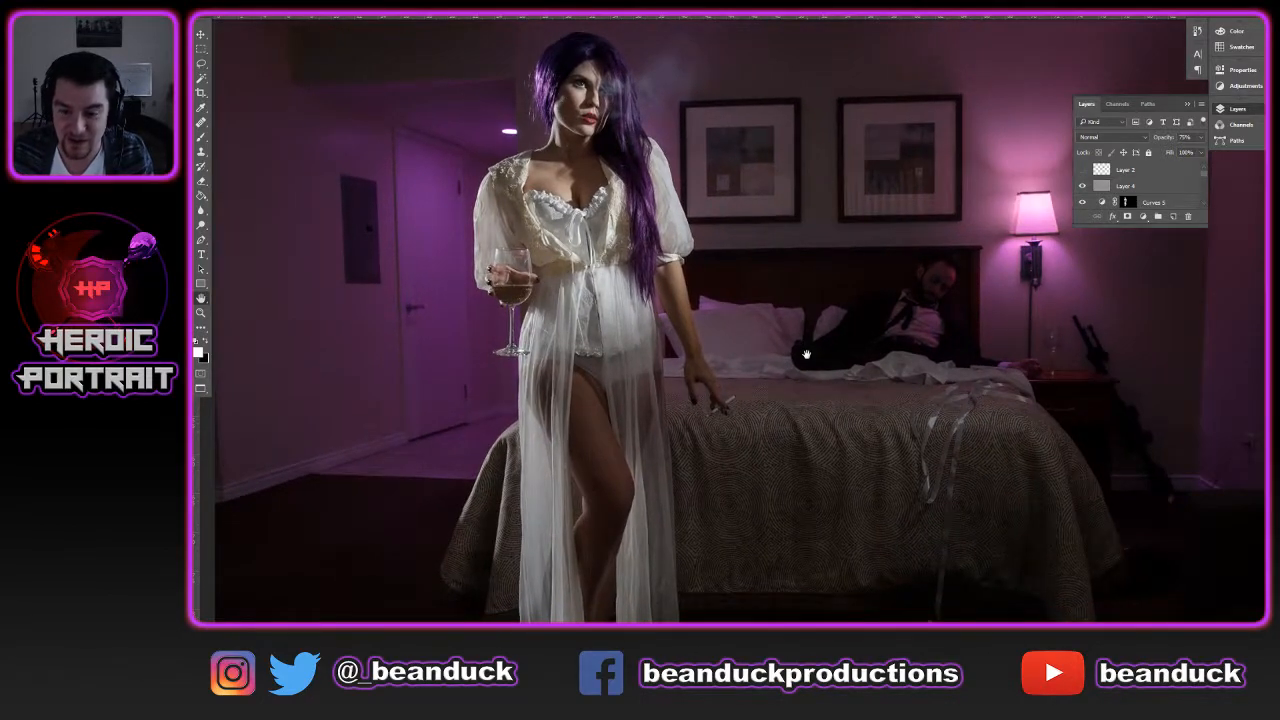
drag(1021, 387, 963, 274)
drag(756, 403, 794, 491)
drag(955, 240, 778, 249)
scroll(845, 437, down, 1)
scroll(941, 280, down, 1)
scroll(863, 243, down, 1)
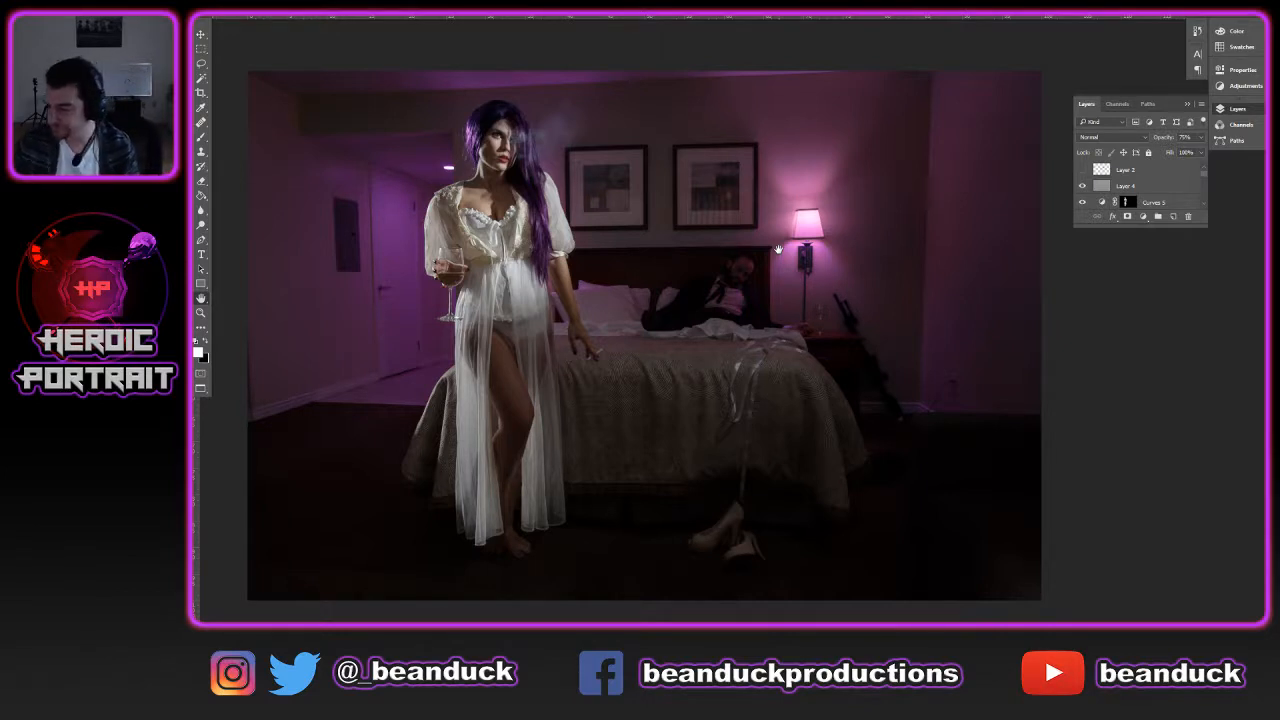
drag(778, 249, 899, 258)
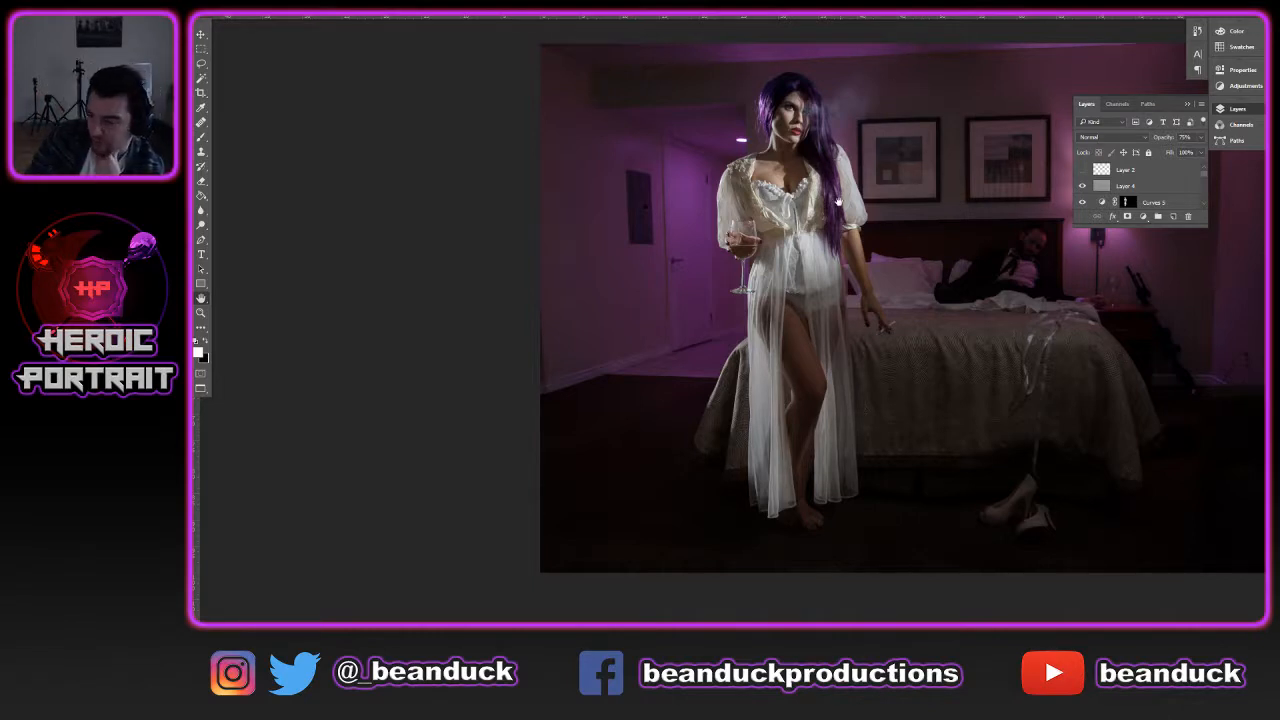
drag(839, 196, 749, 238)
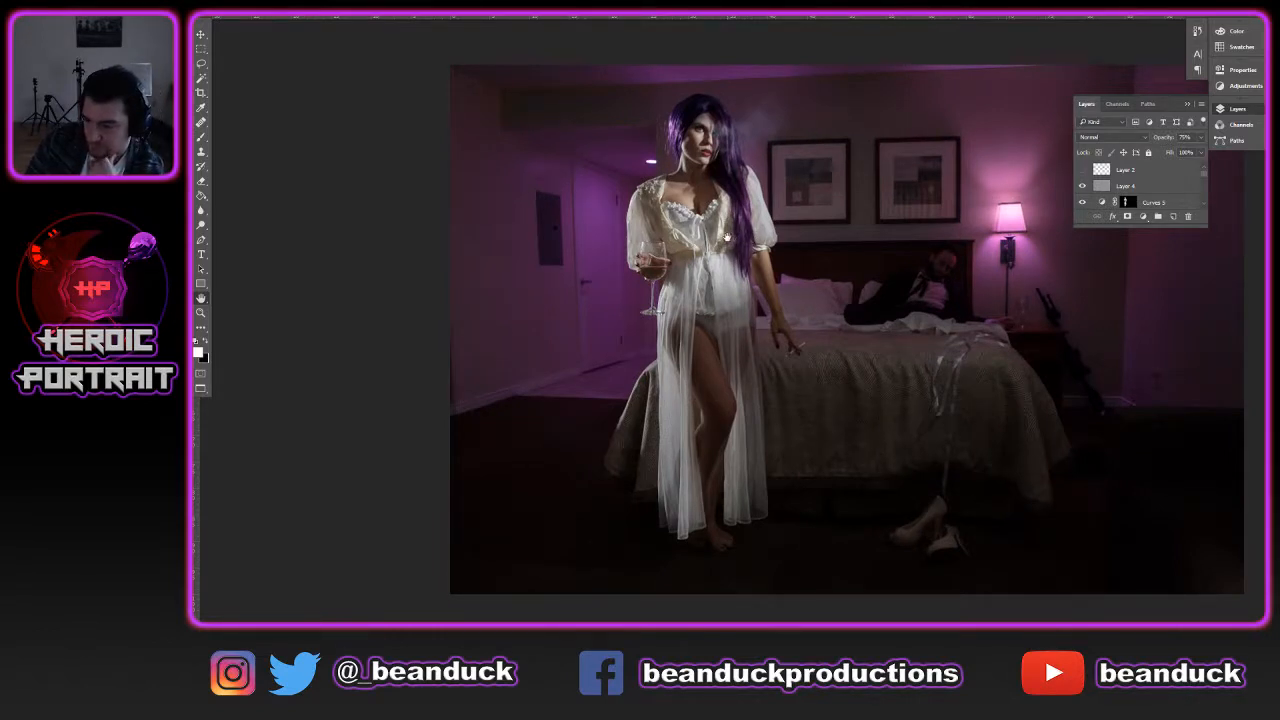
scroll(669, 300, down, 3)
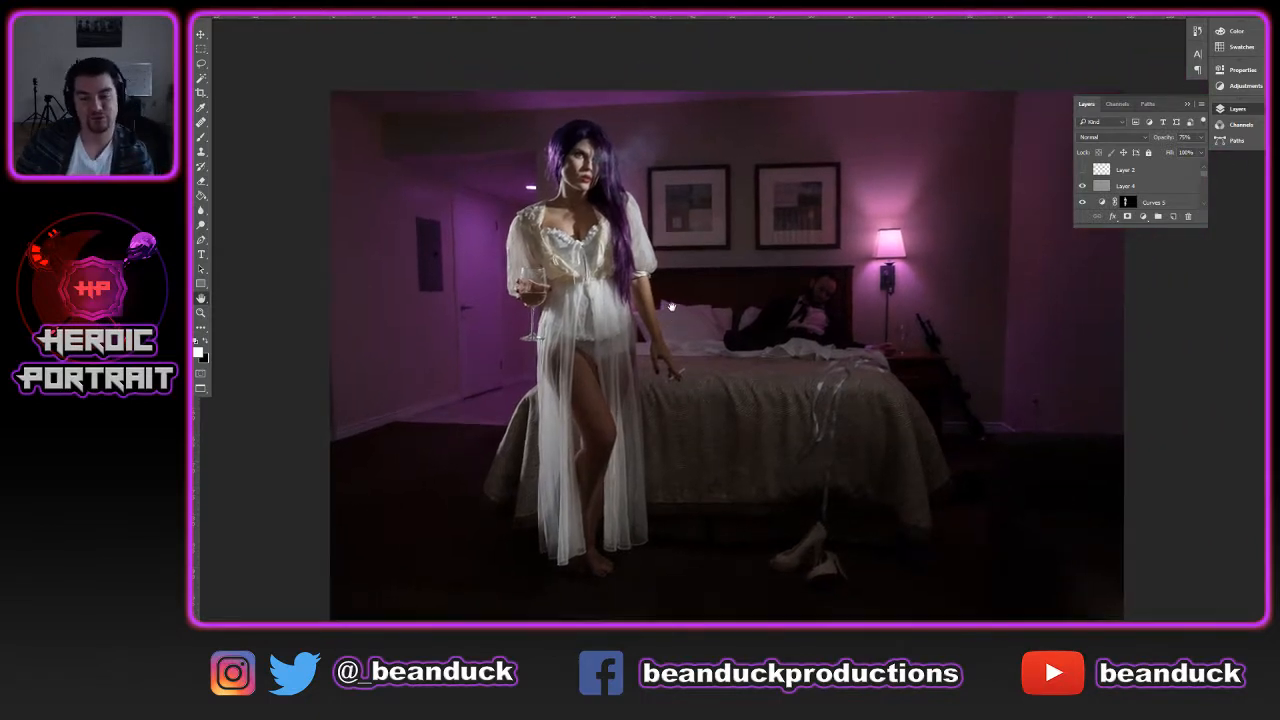
scroll(669, 300, down, 1)
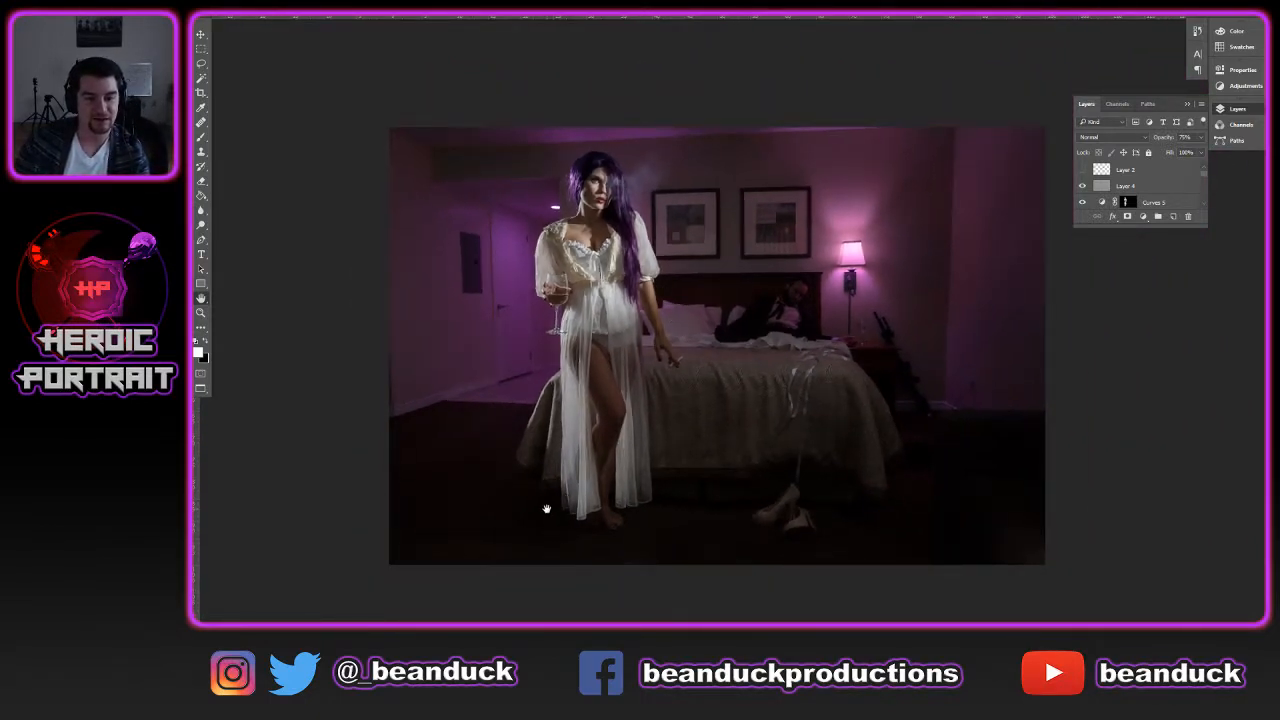
key(c)
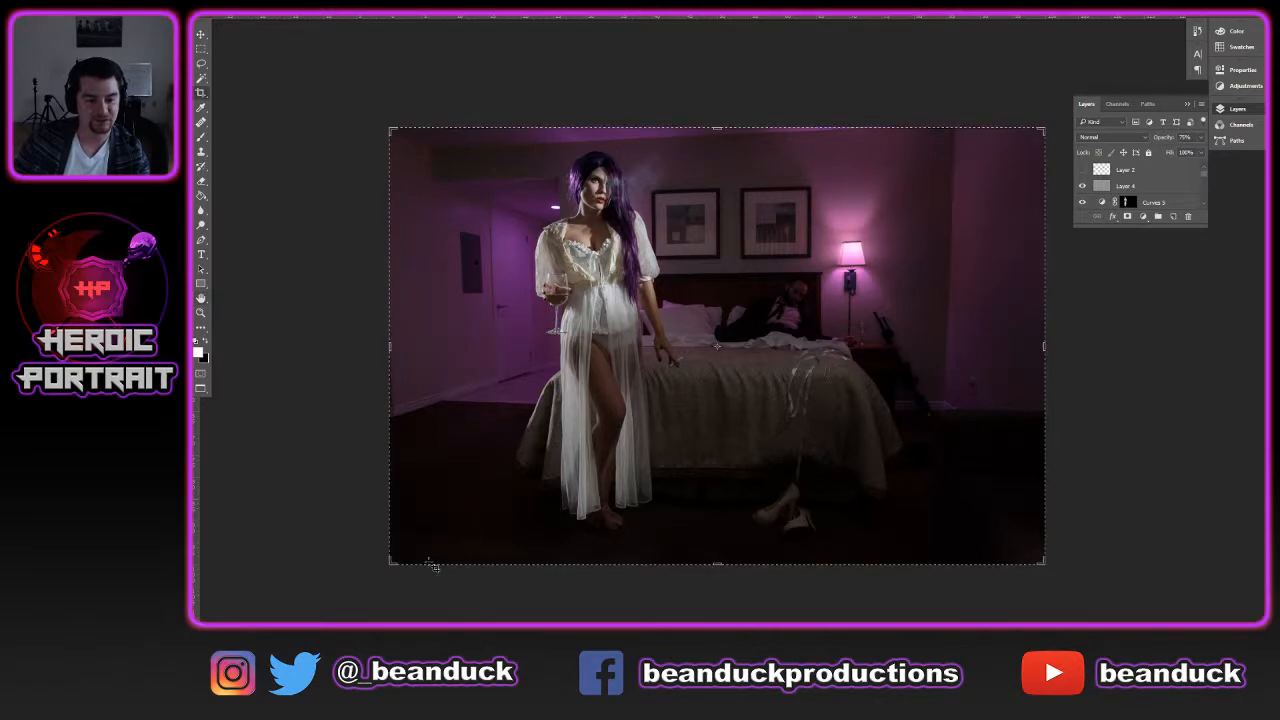
key(Escape)
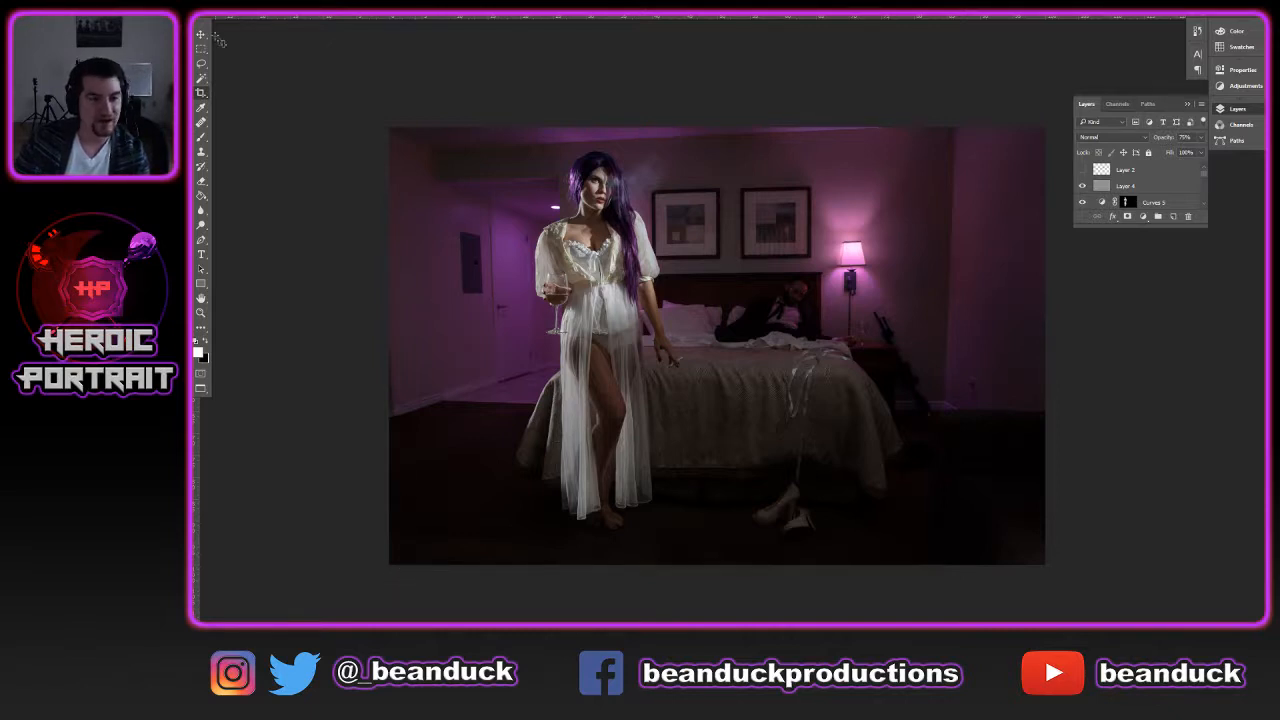
key(c)
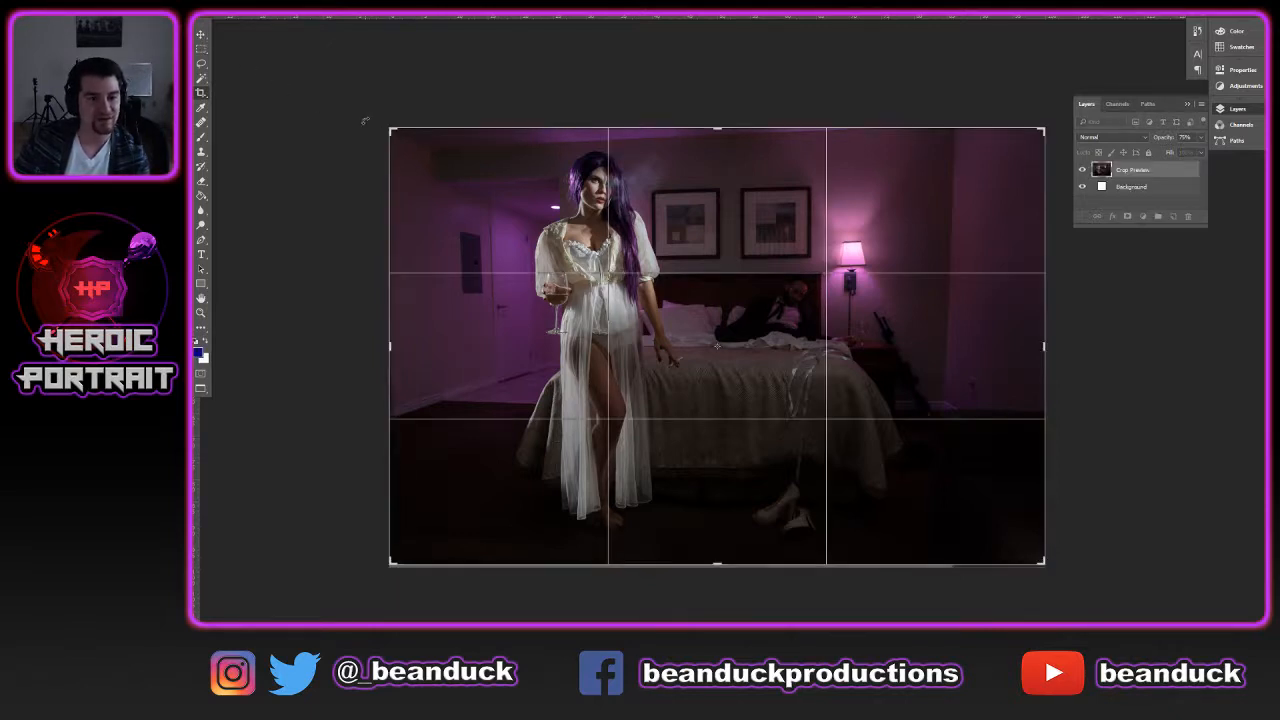
key(Escape)
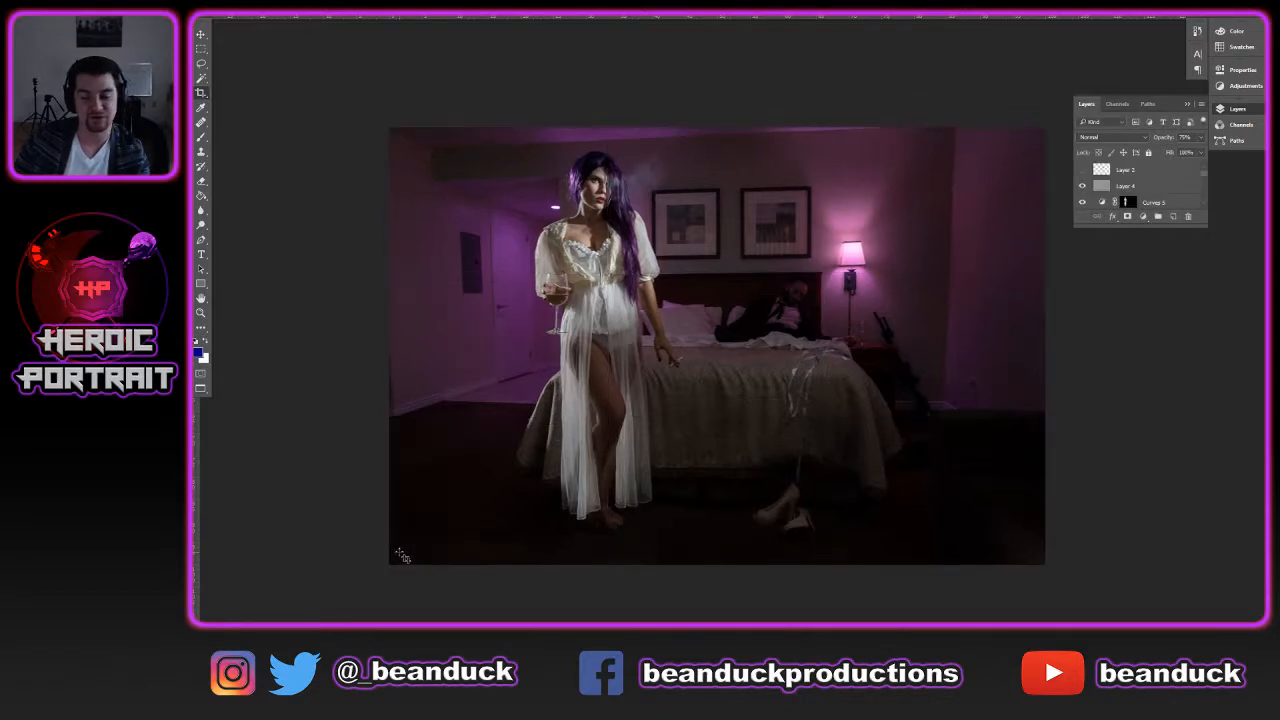
Crop a thin sliver off the left and lower edges of the image from its lower-left corner
click(391, 568)
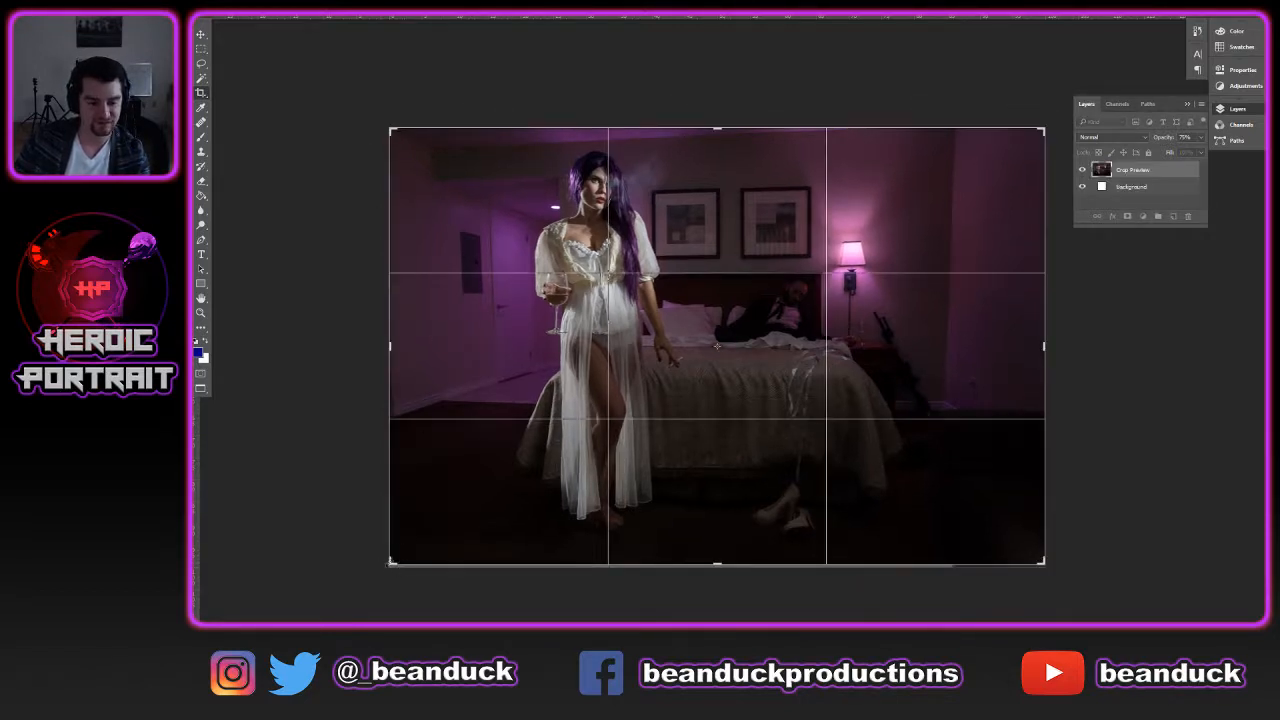
mouse_move(390, 563)
mouse_down()
mouse_move(396, 553)
mouse_move(390, 562)
mouse_up()
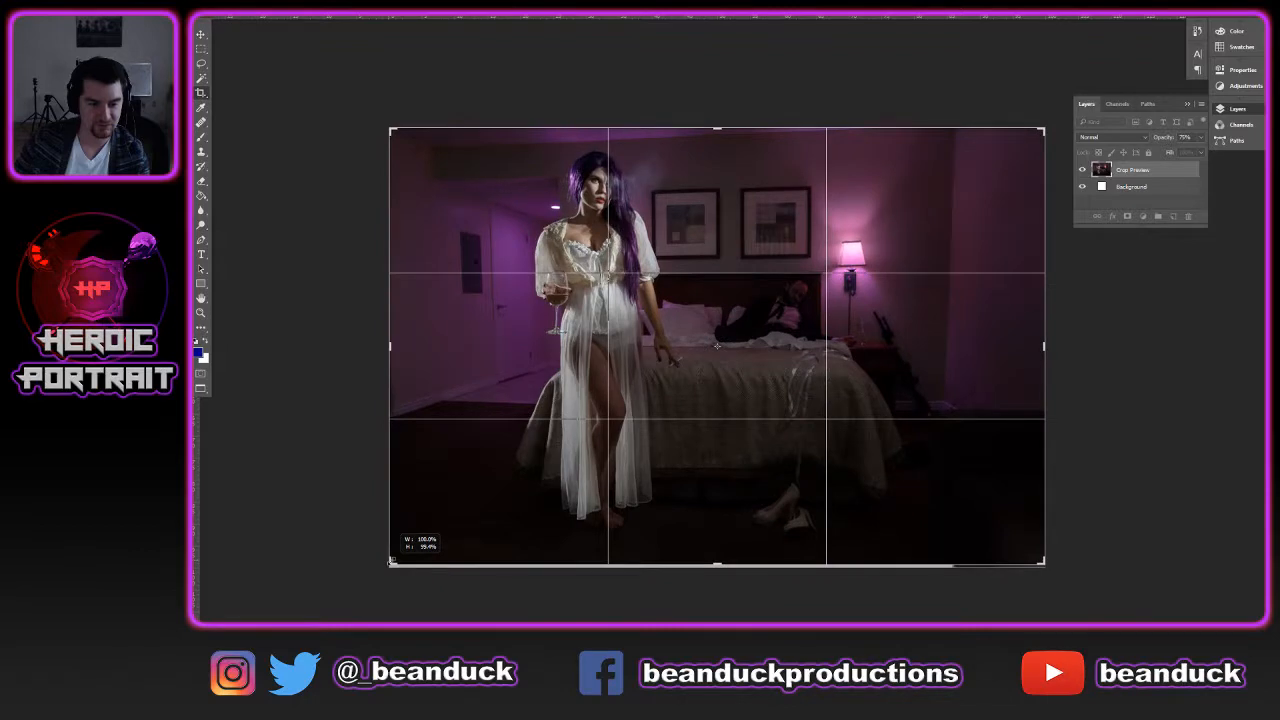
key(ctrl+plus)
key(ctrl+plus)
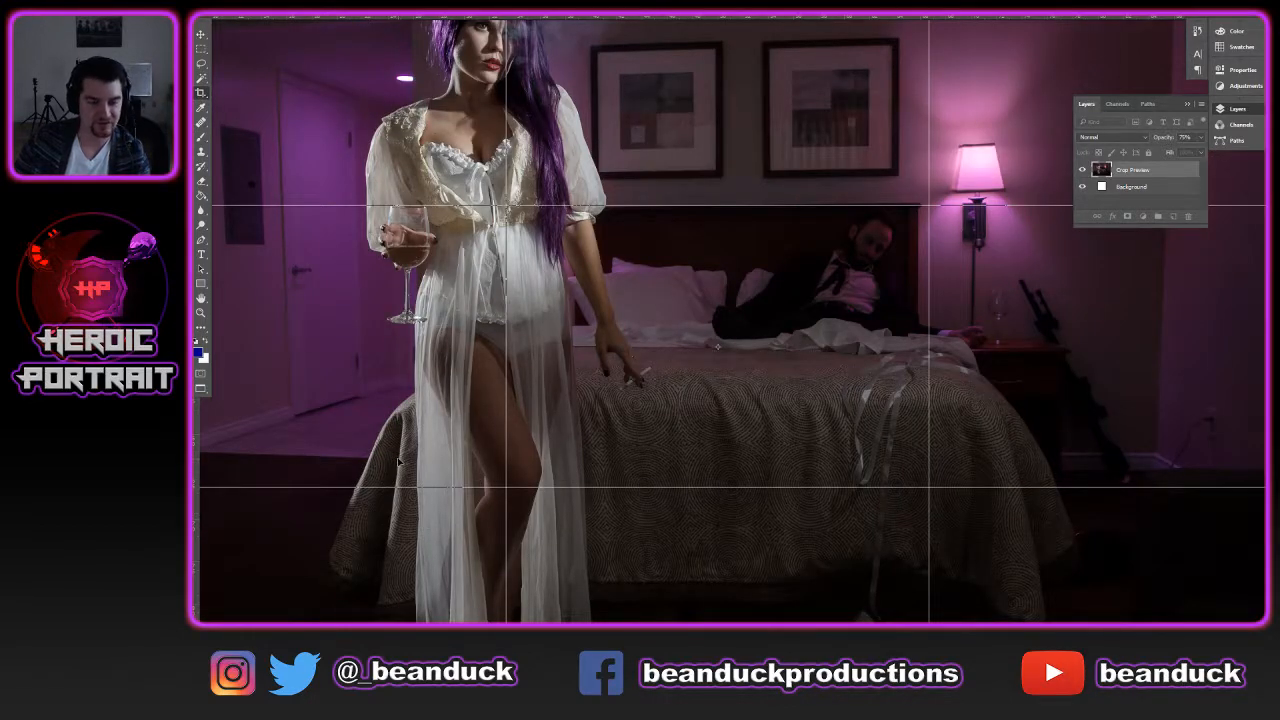
key(Return)
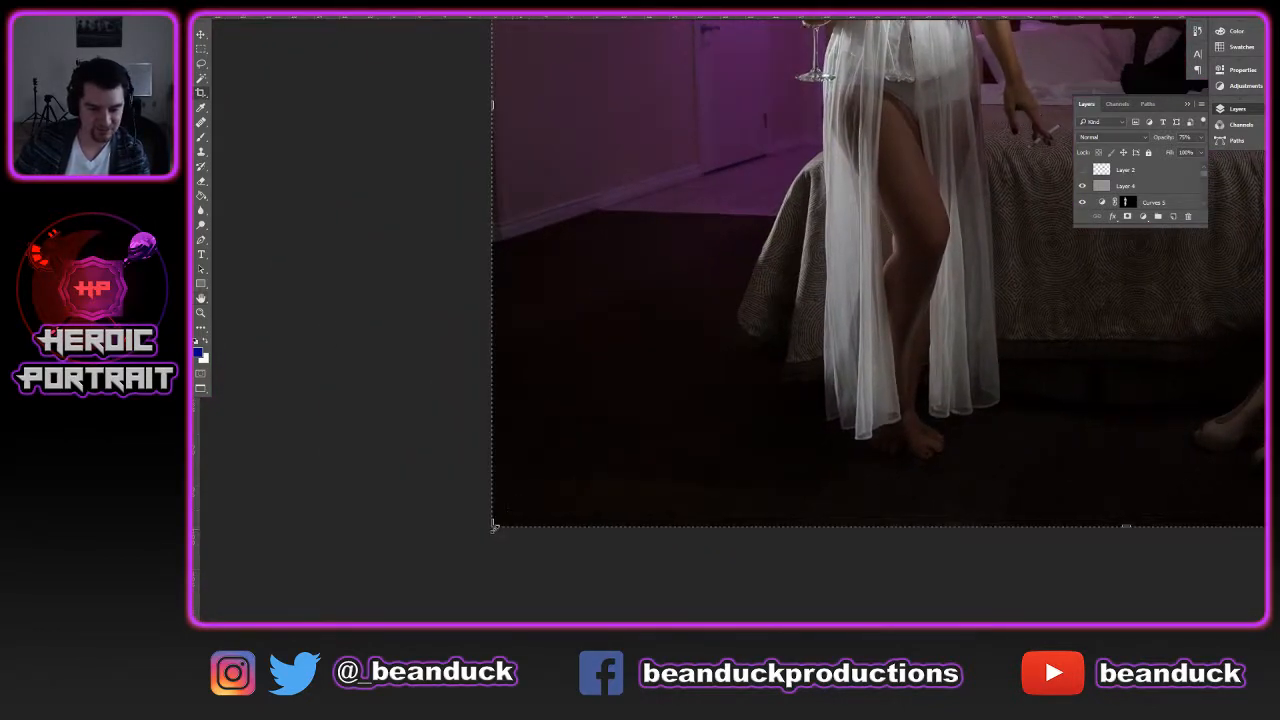
mouse_move(494, 525)
mouse_down()
mouse_move(509, 516)
mouse_move(499, 521)
mouse_up()
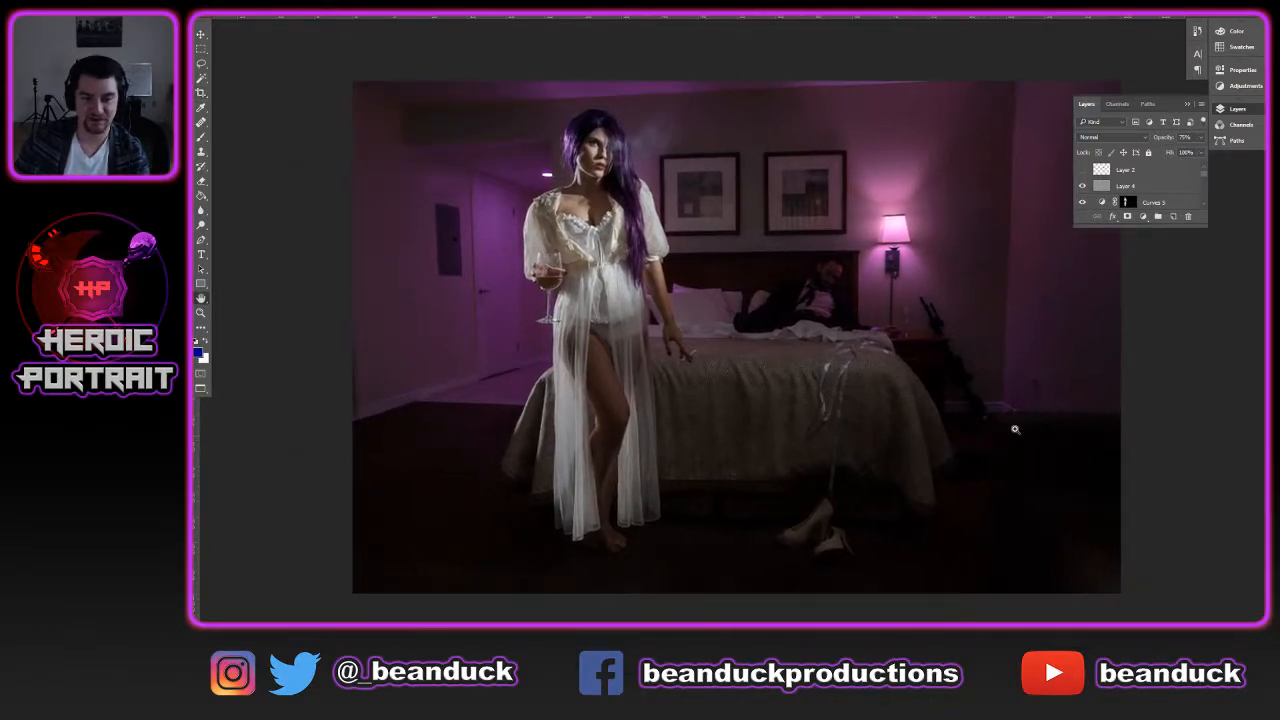
Collapse the layer list and compare the framing before and after the crop by undoing and redoing it
click(1189, 105)
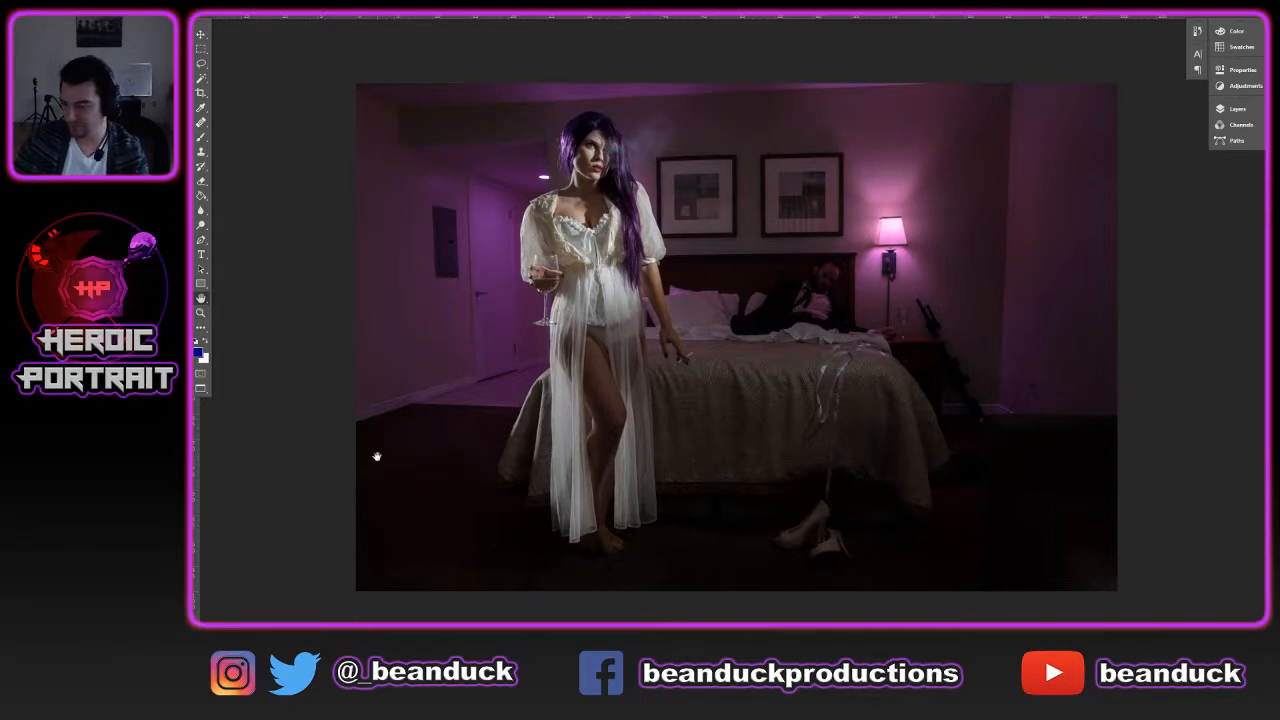
ctrl+click(435, 460)
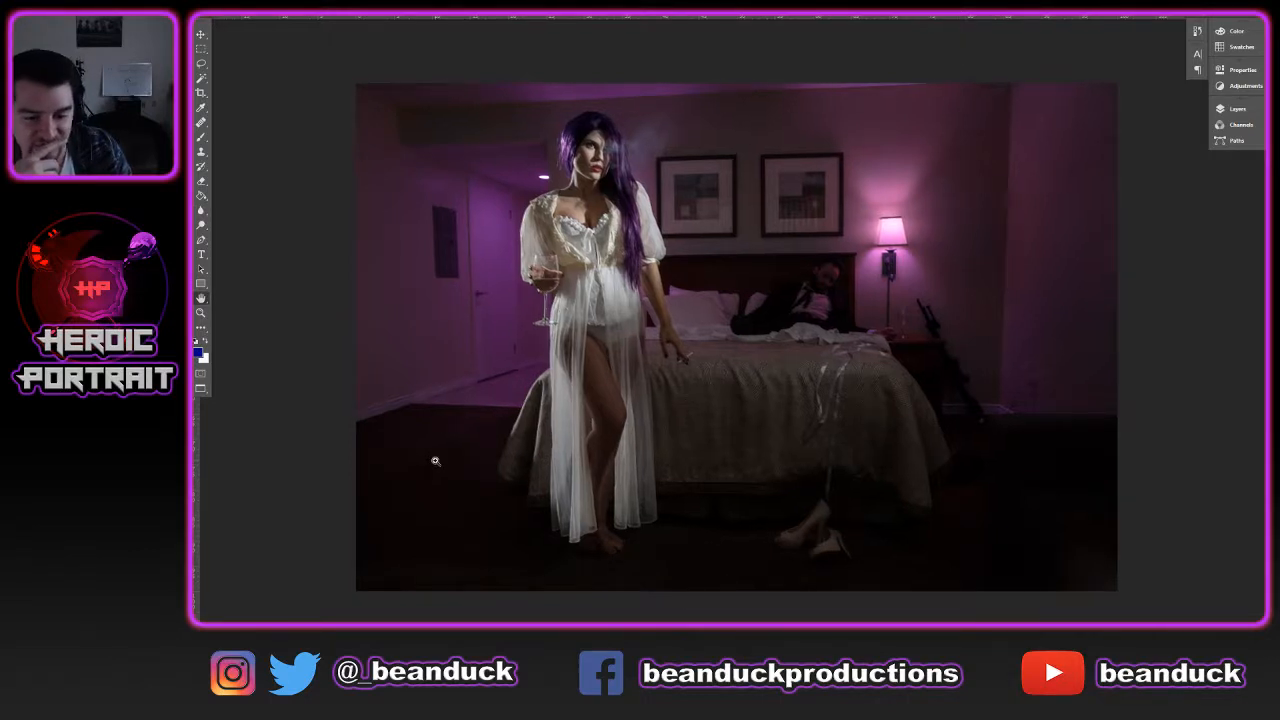
key(ctrl+z)
key(ctrl+shift+z)
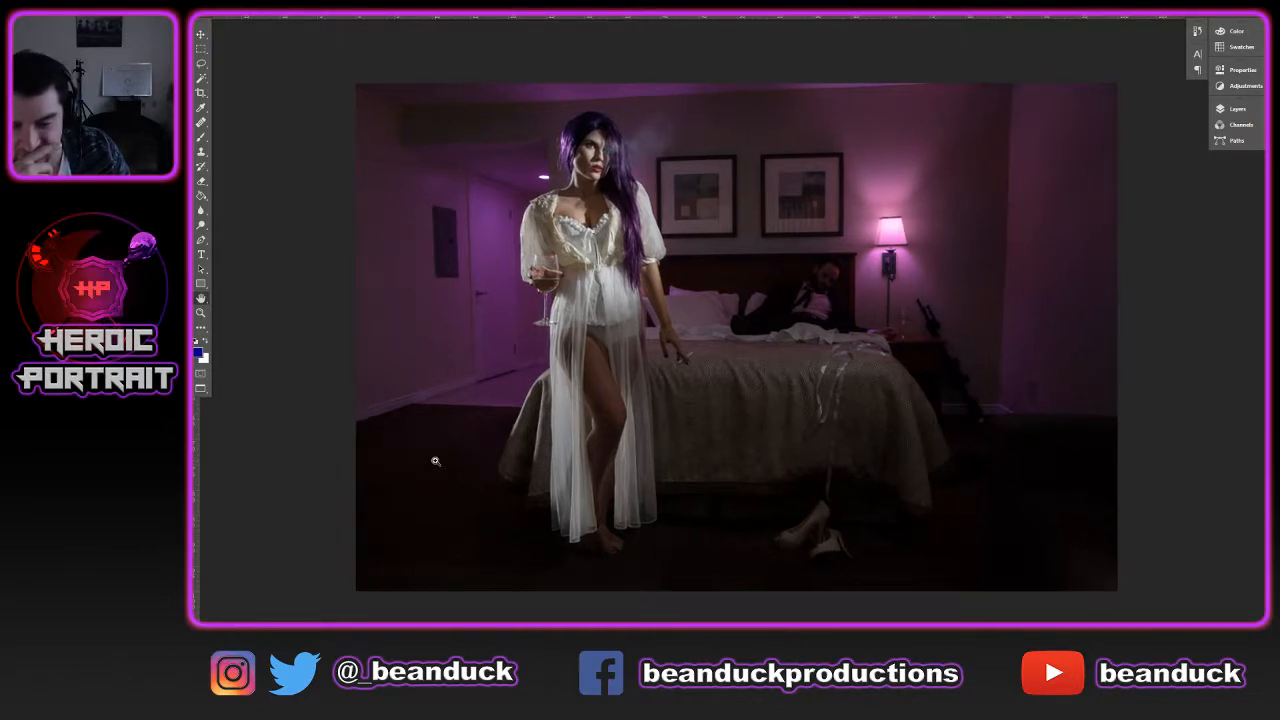
key(ctrl+z)
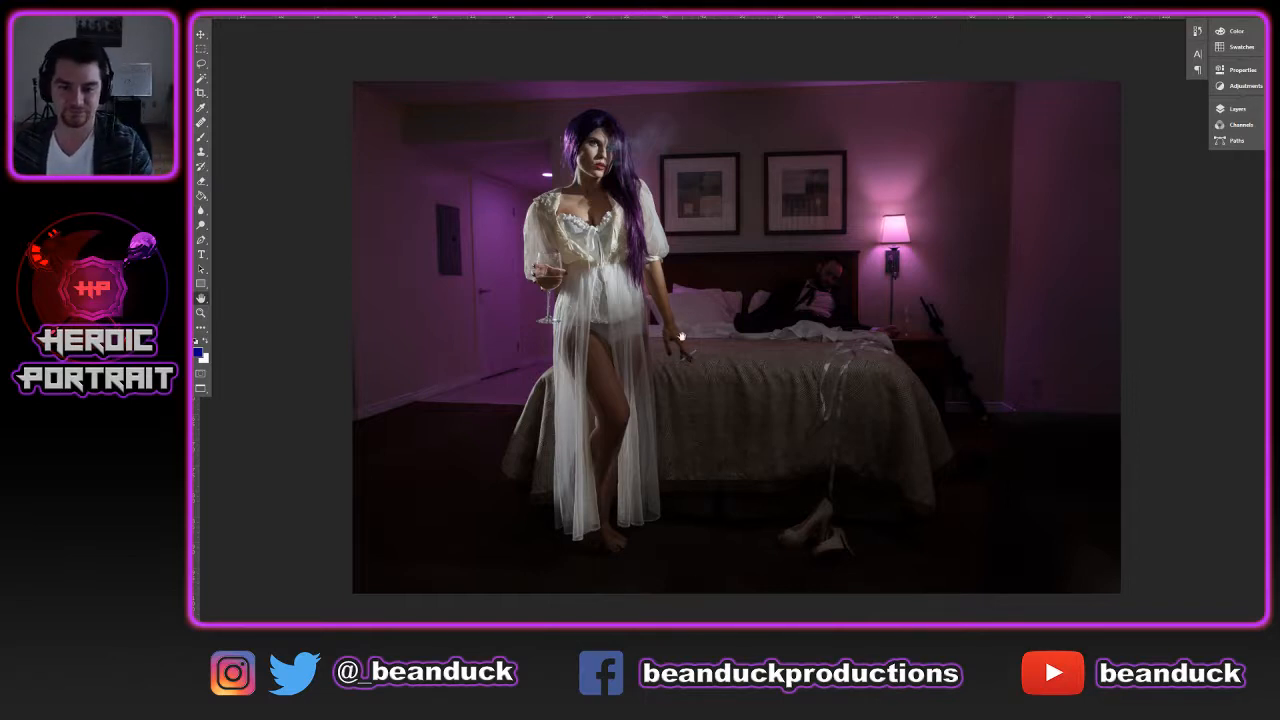
key(ctrl+z)
key(ctrl+shift+z)
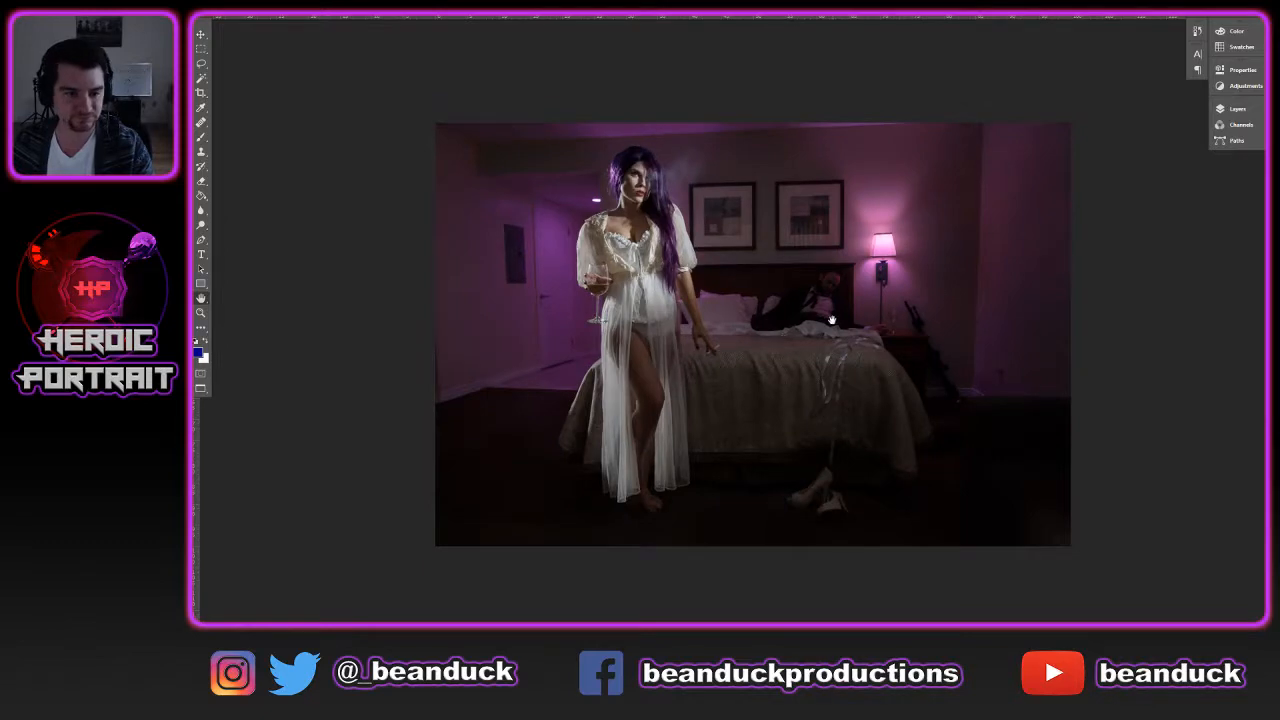
Reopen the layer list and select Layer 1, directly beneath Layer 3, for retouching the wall beside the woman
drag(508, 202, 1026, 146)
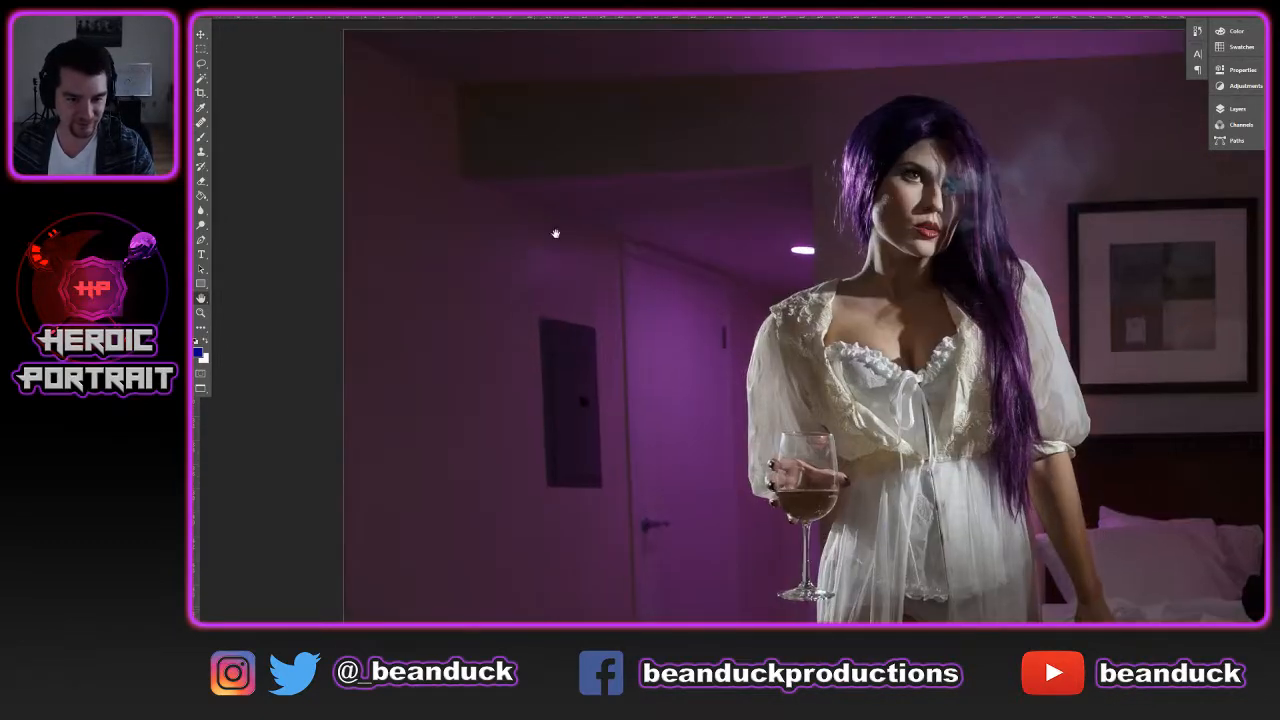
click(1232, 108)
scroll(1146, 180, down, 3)
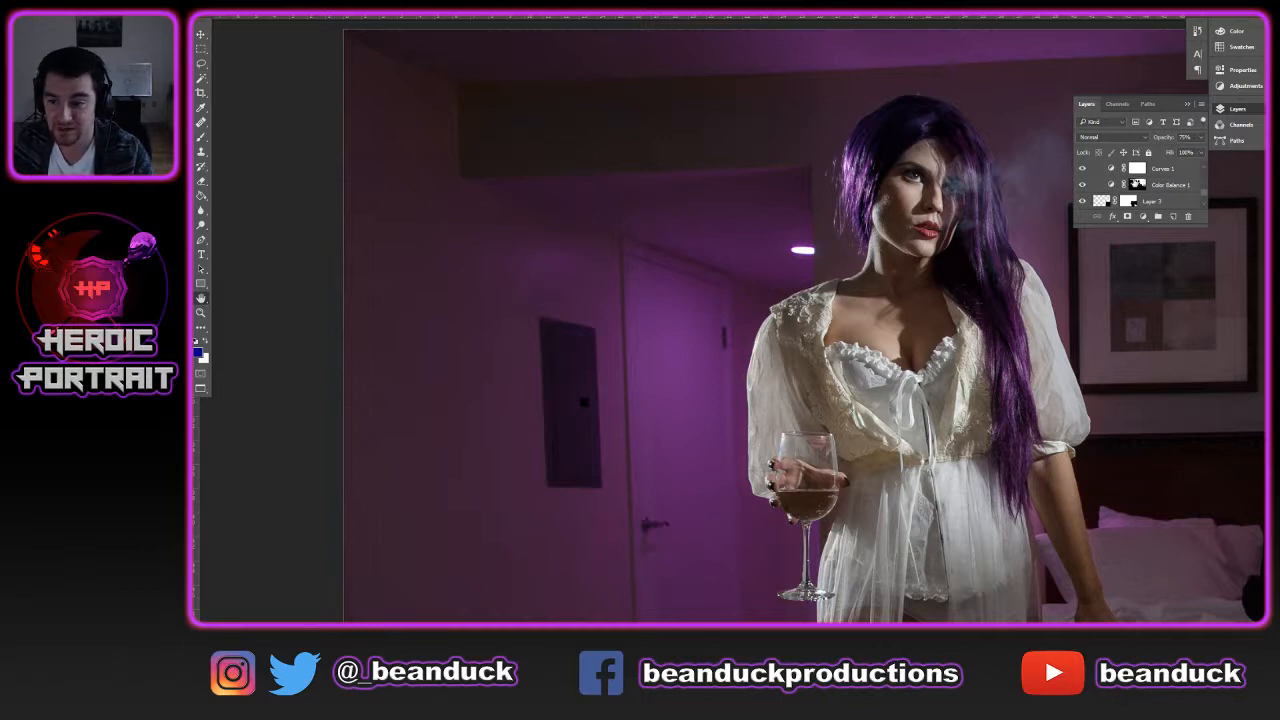
scroll(1130, 185, down, 1)
scroll(1084, 203, down, 1)
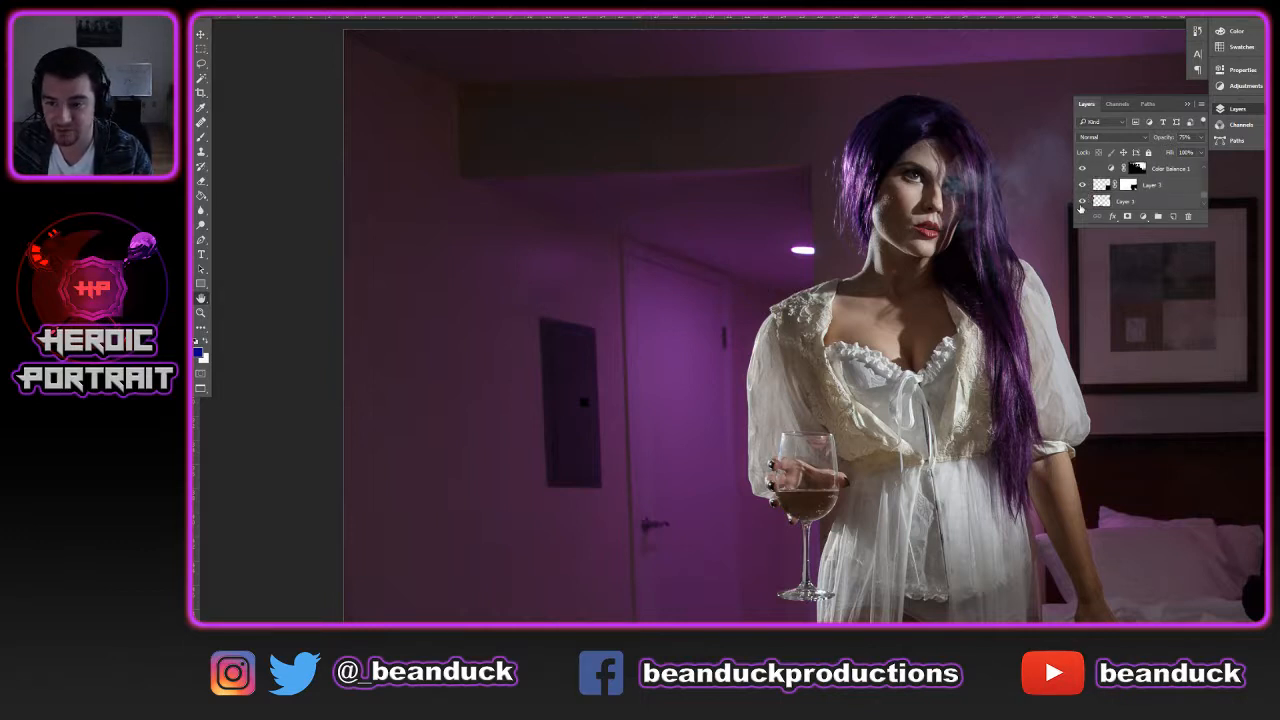
click(1108, 202)
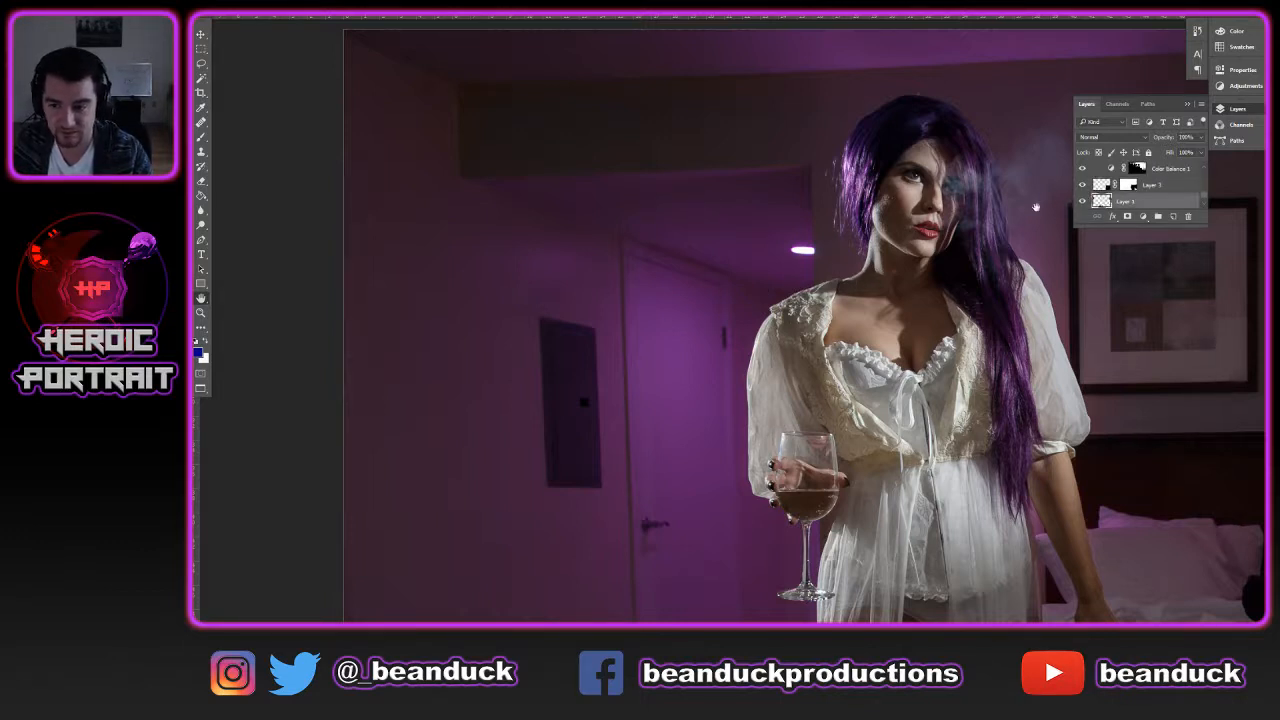
Switch to the healing brush and enlarge its tip to slightly wider than the dark panel on the wall
key(j)
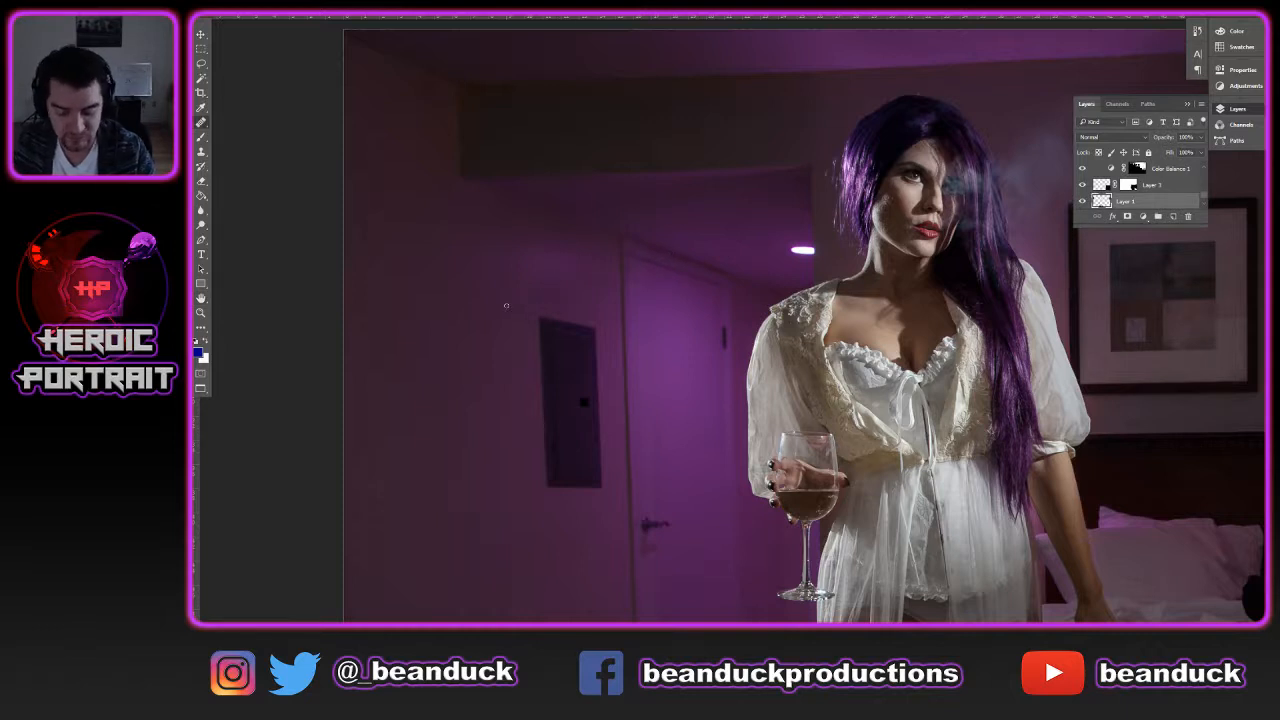
key(bracketright)
key(bracketright)
key(bracketright)
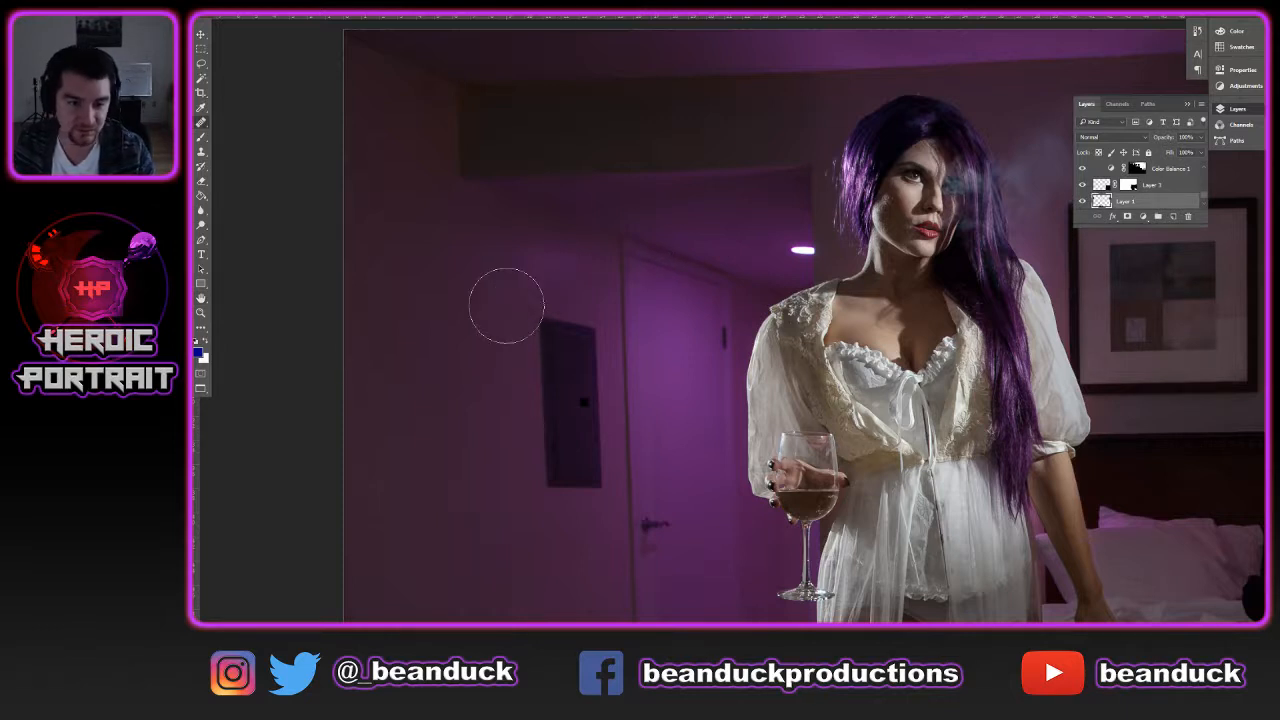
key(bracketleft)
key(bracketleft)
key(bracketleft)
key(bracketleft)
key(bracketleft)
key(bracketright)
key(bracketright)
key(bracketright)
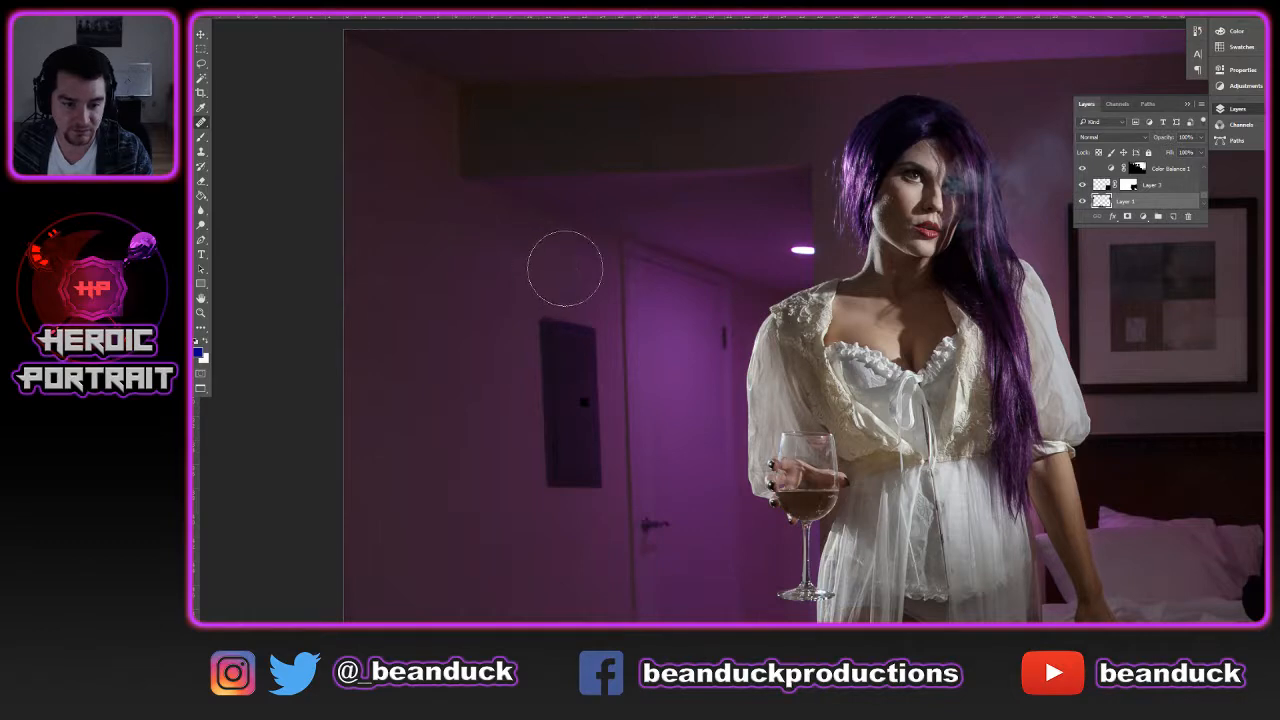
Examine the wall beside the woman up close and compare it with the overall composition of the whole image
scroll(676, 400, down, 2)
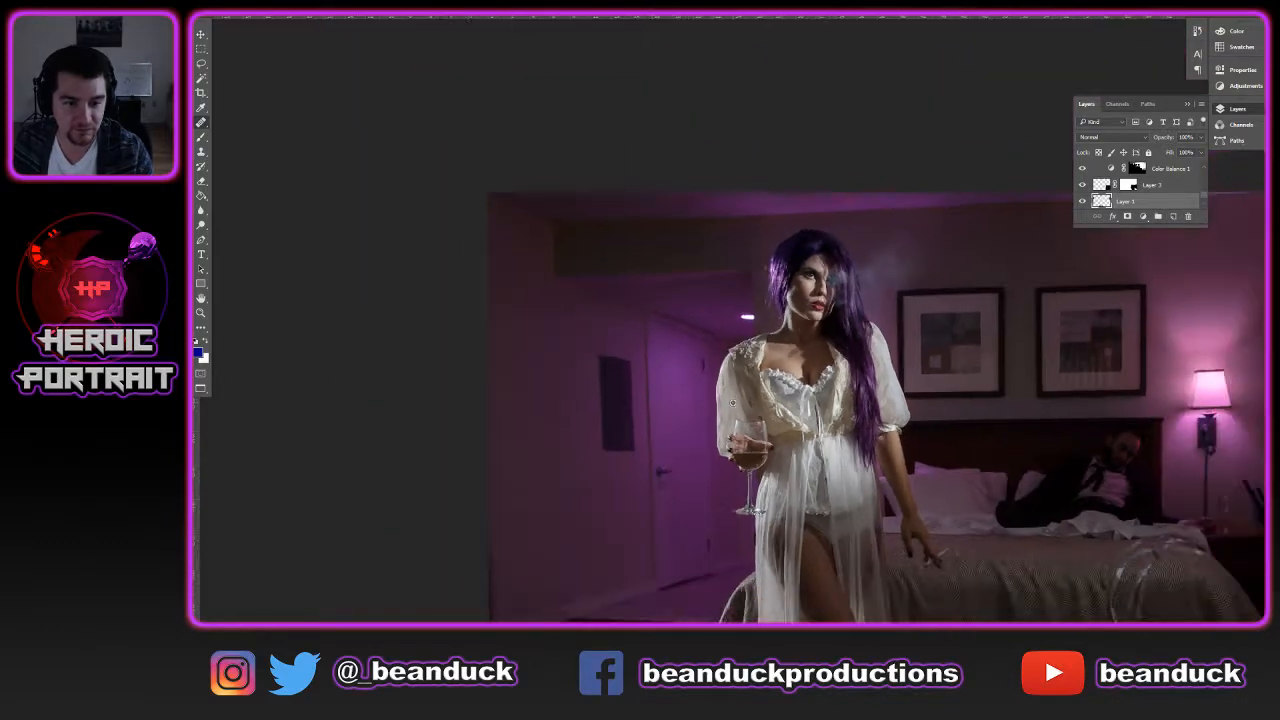
scroll(682, 398, up, 2)
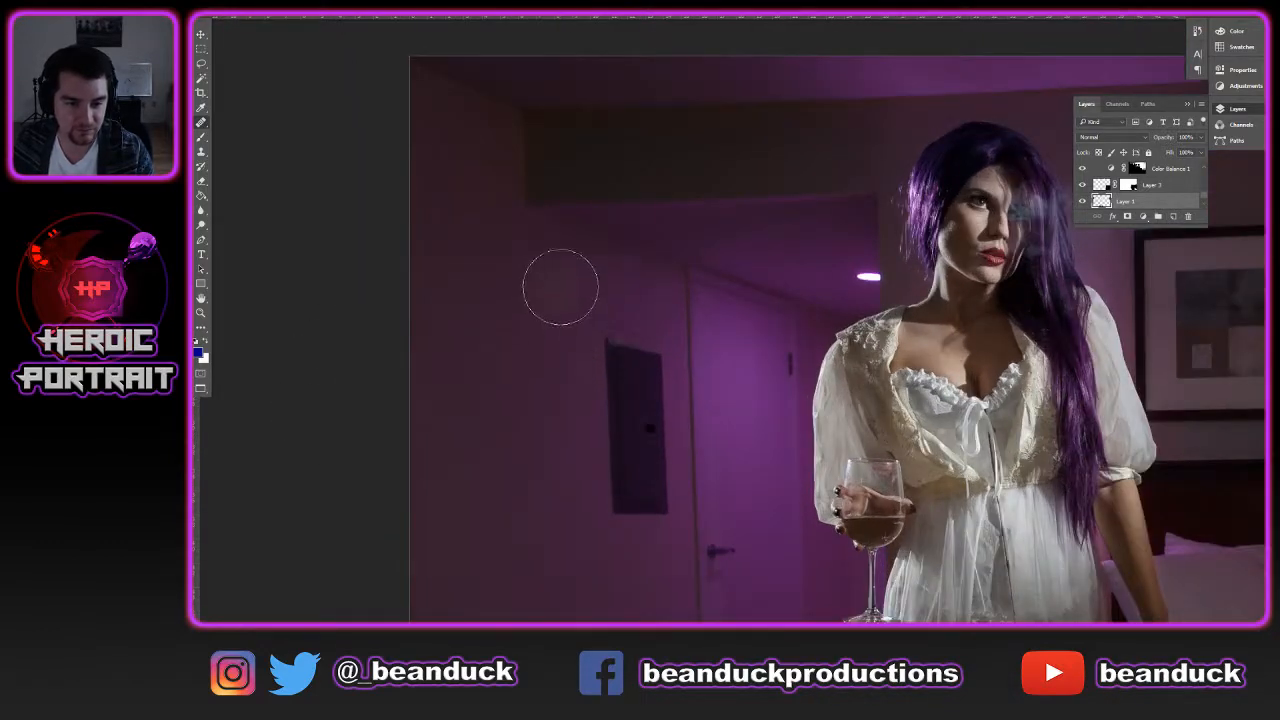
scroll(836, 528, down, 2)
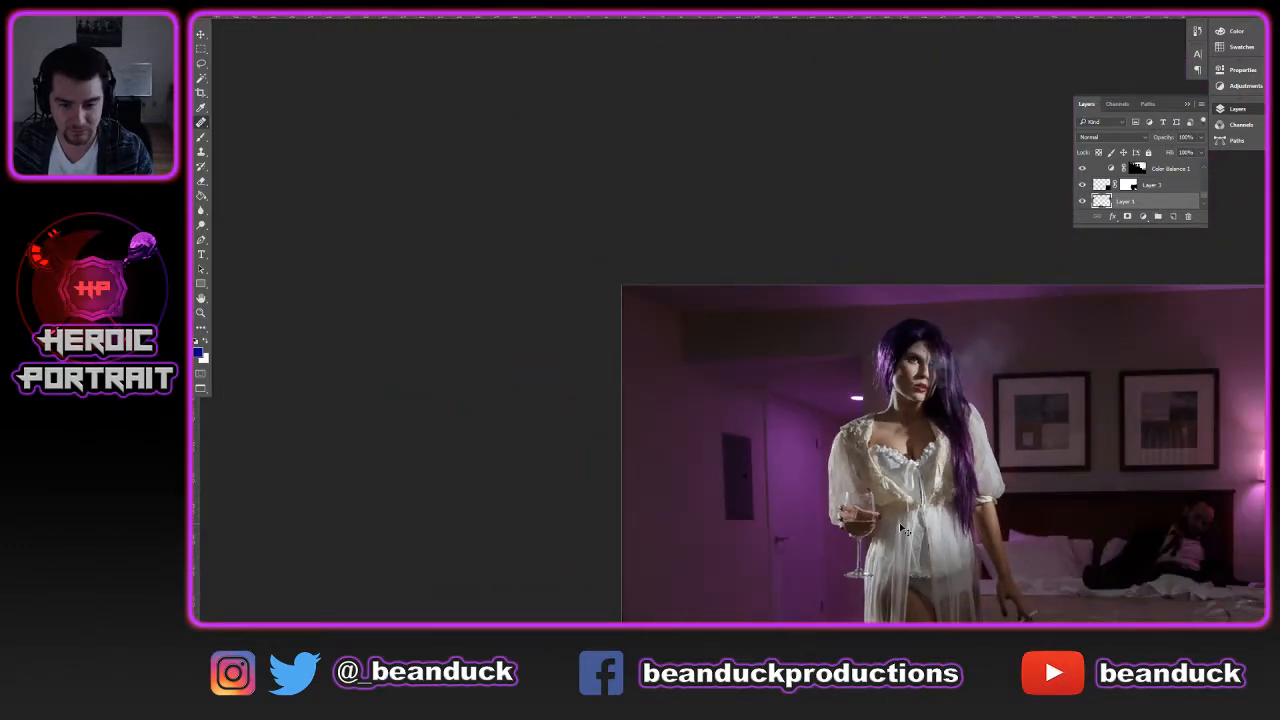
drag(898, 449, 753, 389)
scroll(753, 389, down, 2)
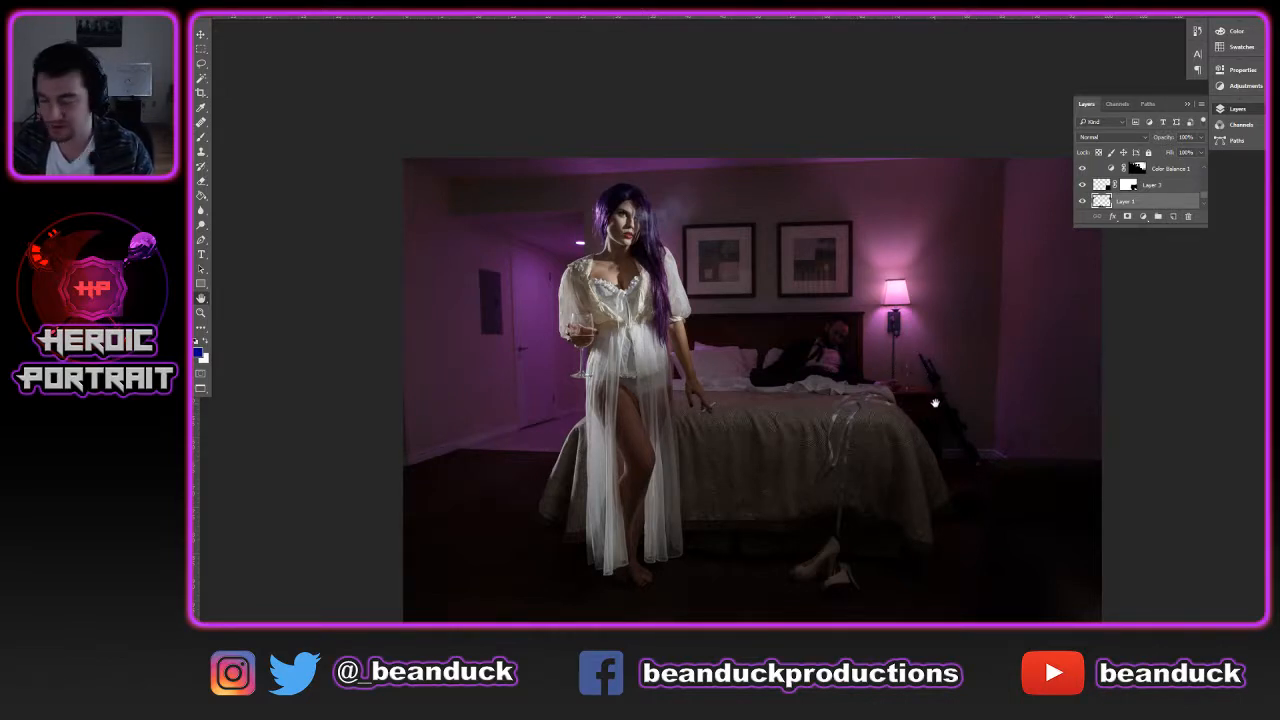
drag(936, 390, 902, 371)
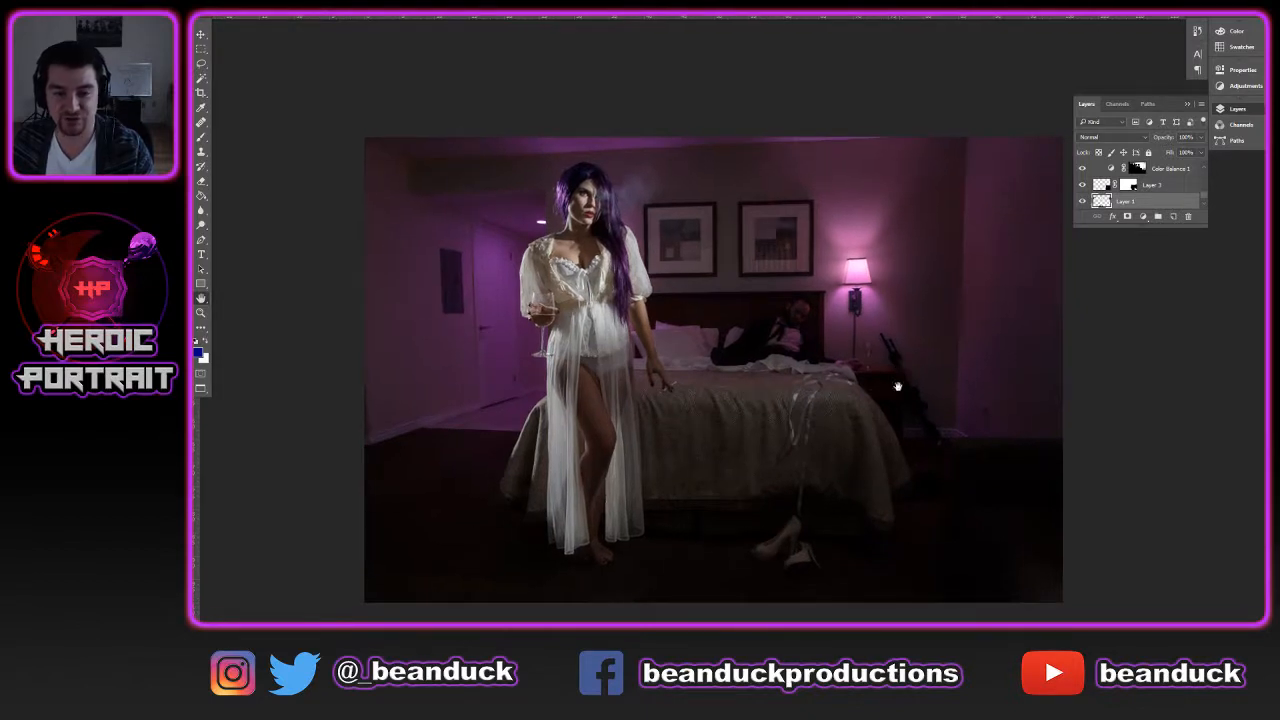